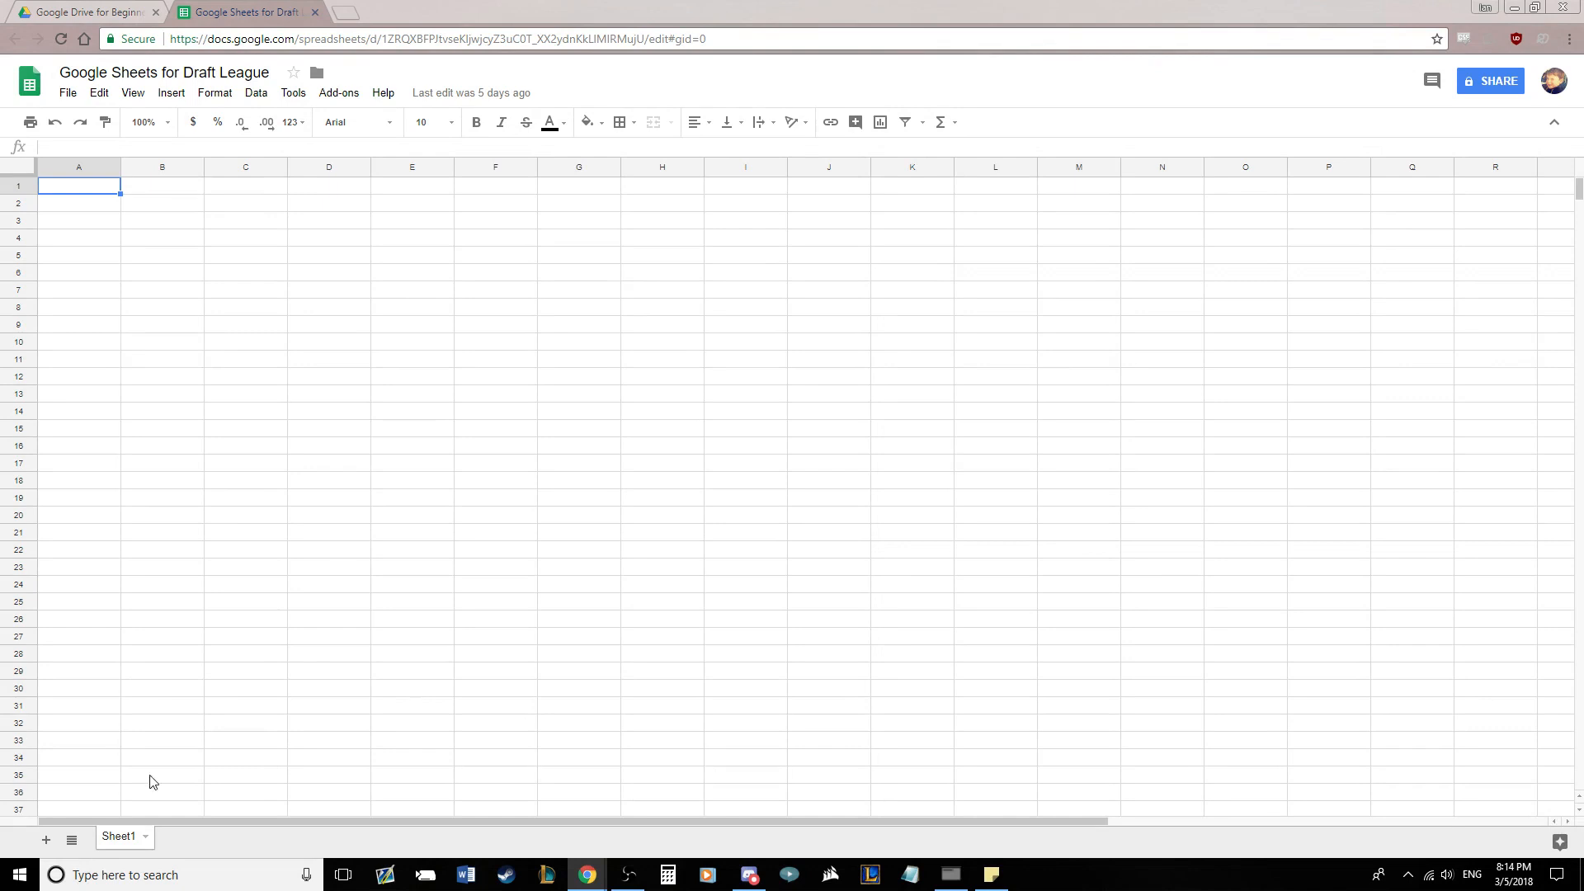
Add three new blank sheets to the spreadsheet
click(46, 840)
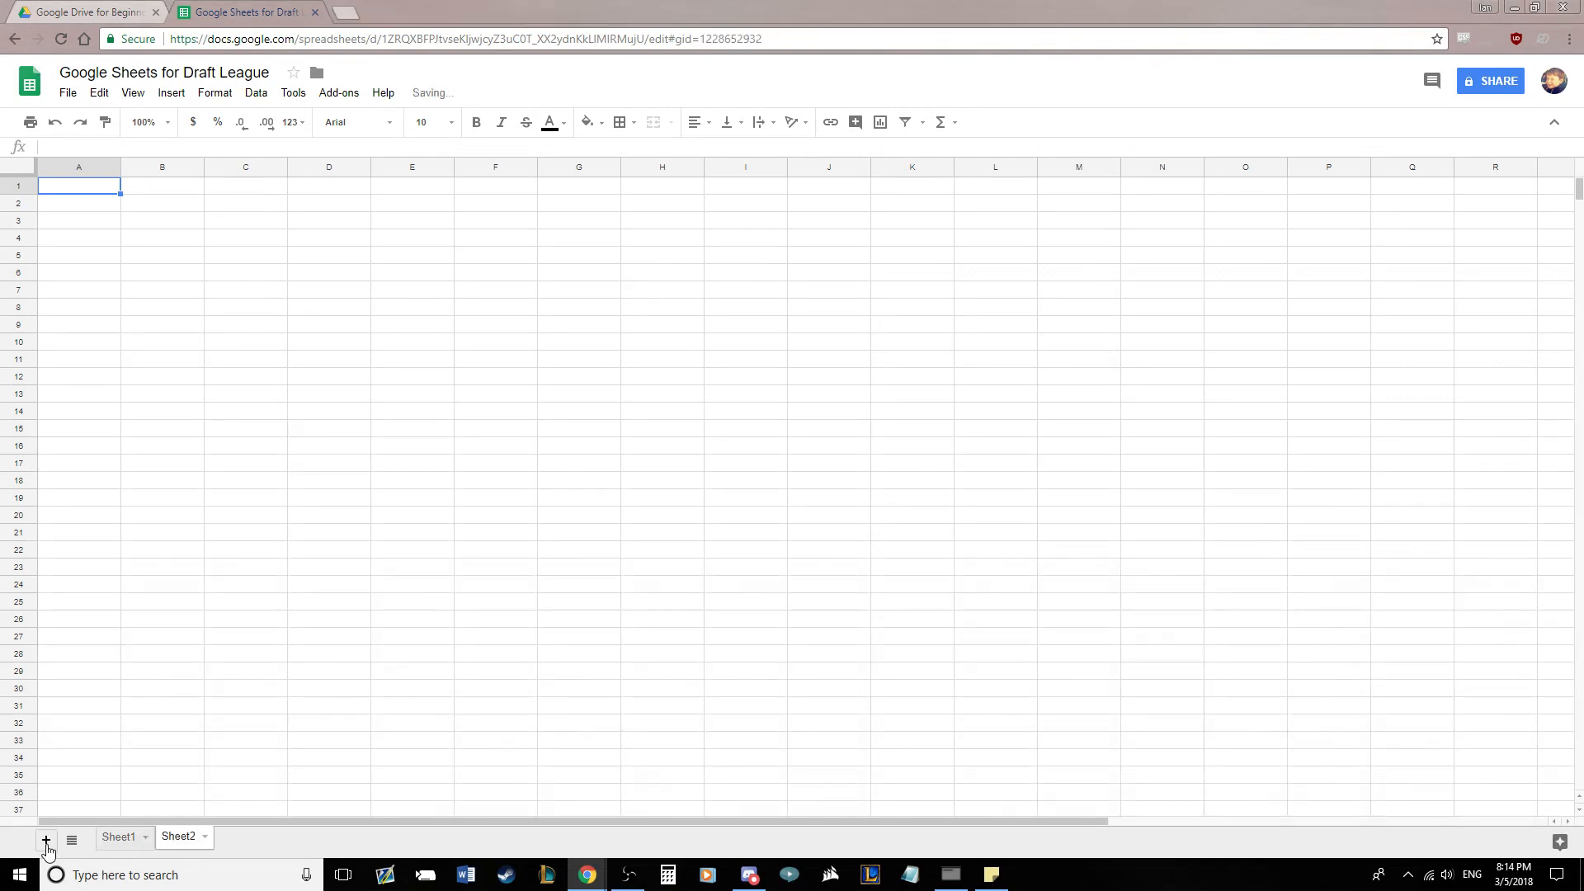
click(46, 839)
click(46, 842)
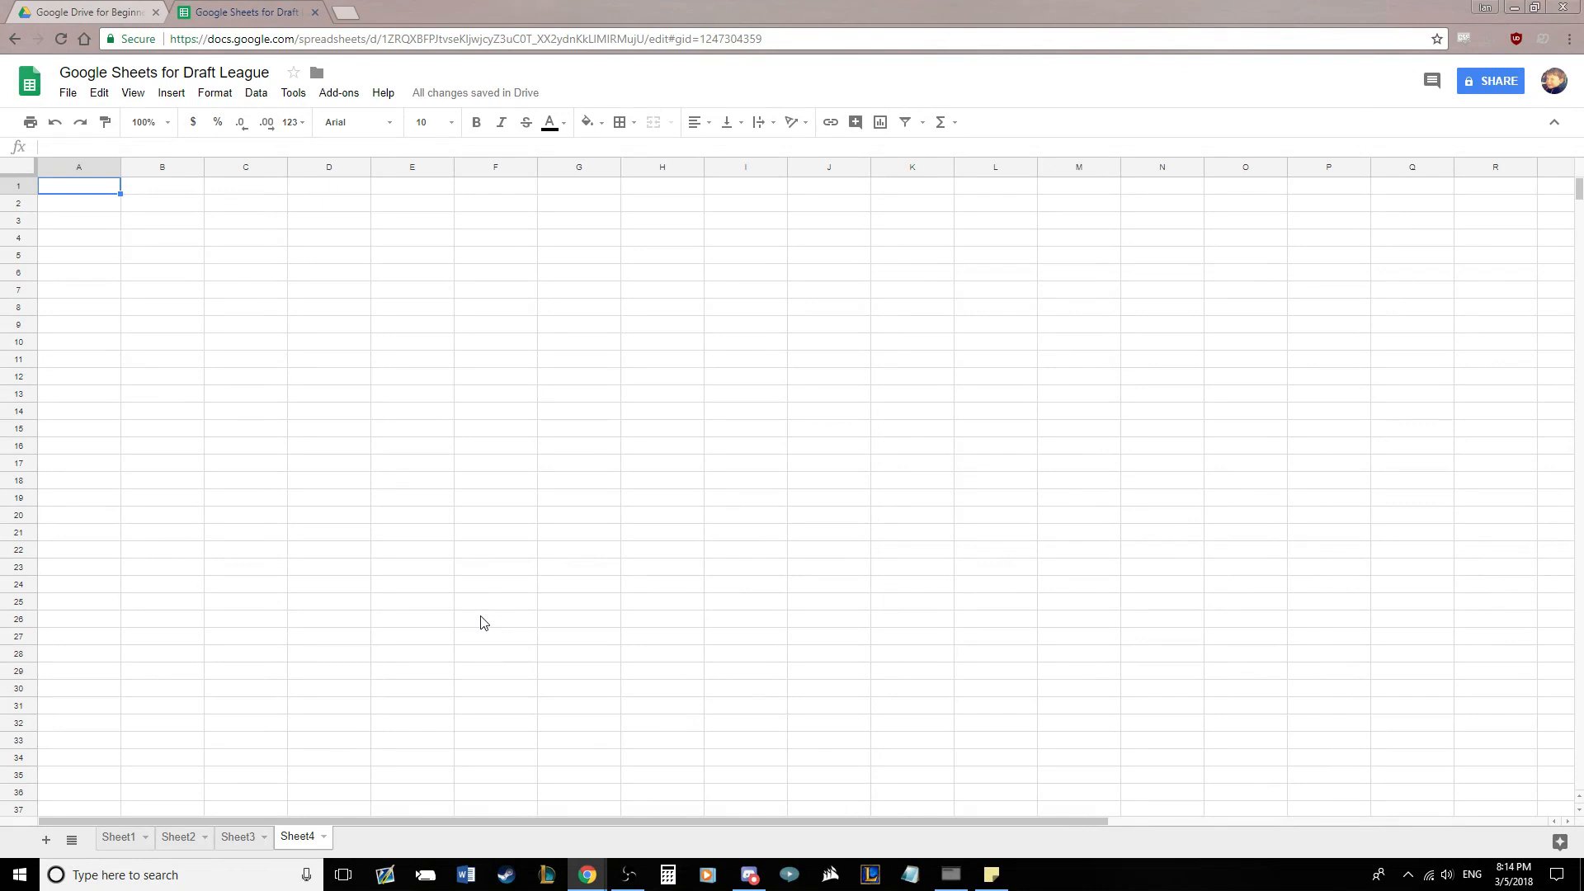
Return to the first sheet and rename it "Rules Page"
click(236, 838)
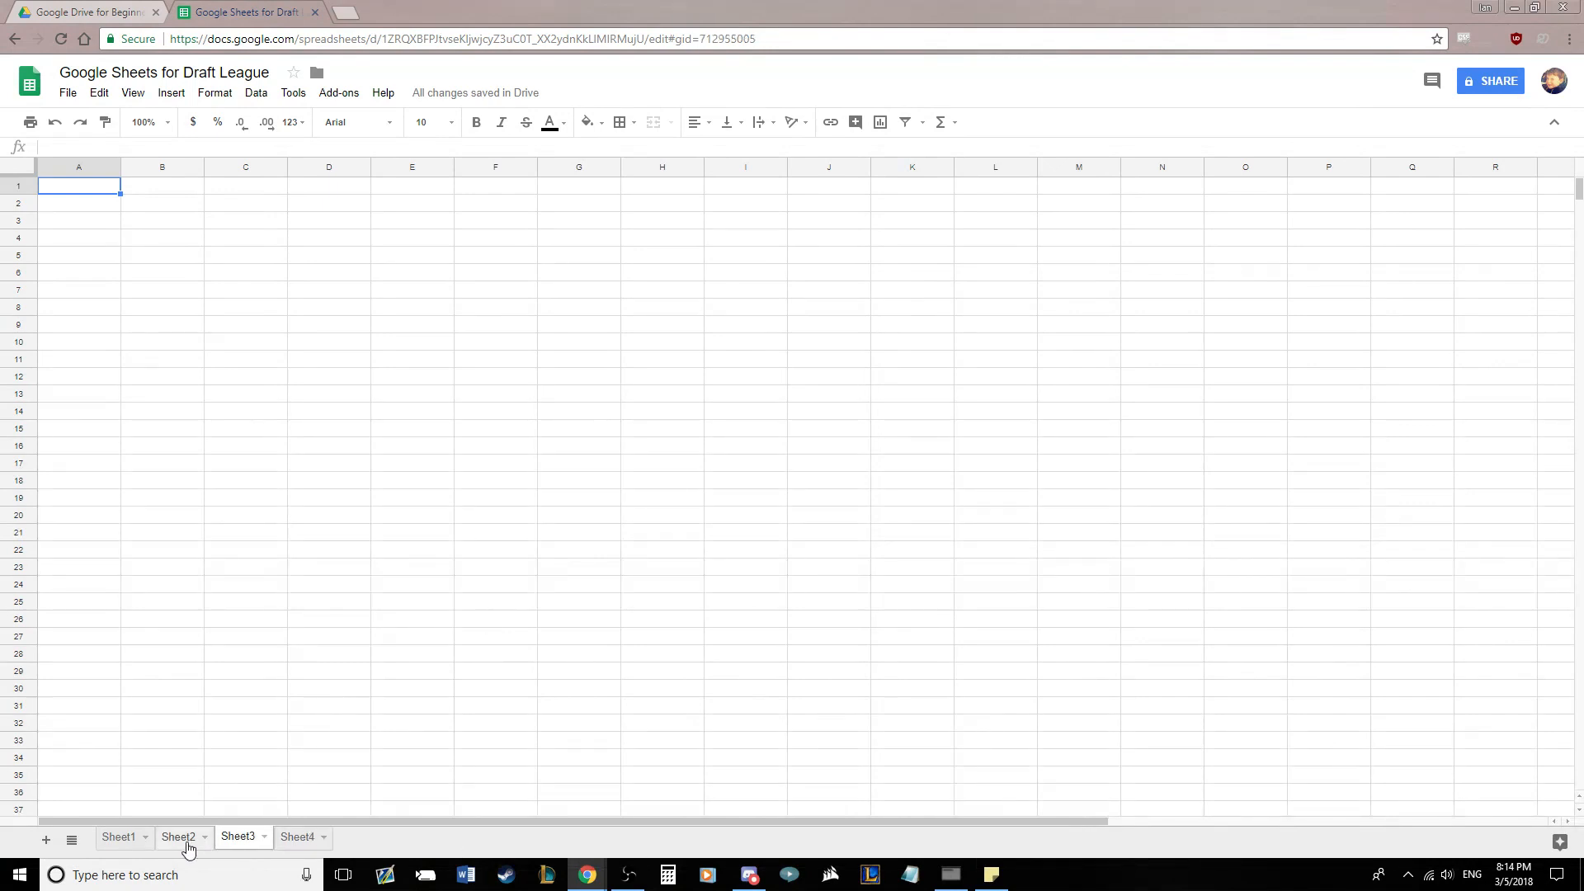
click(188, 841)
click(120, 839)
right_click(124, 839)
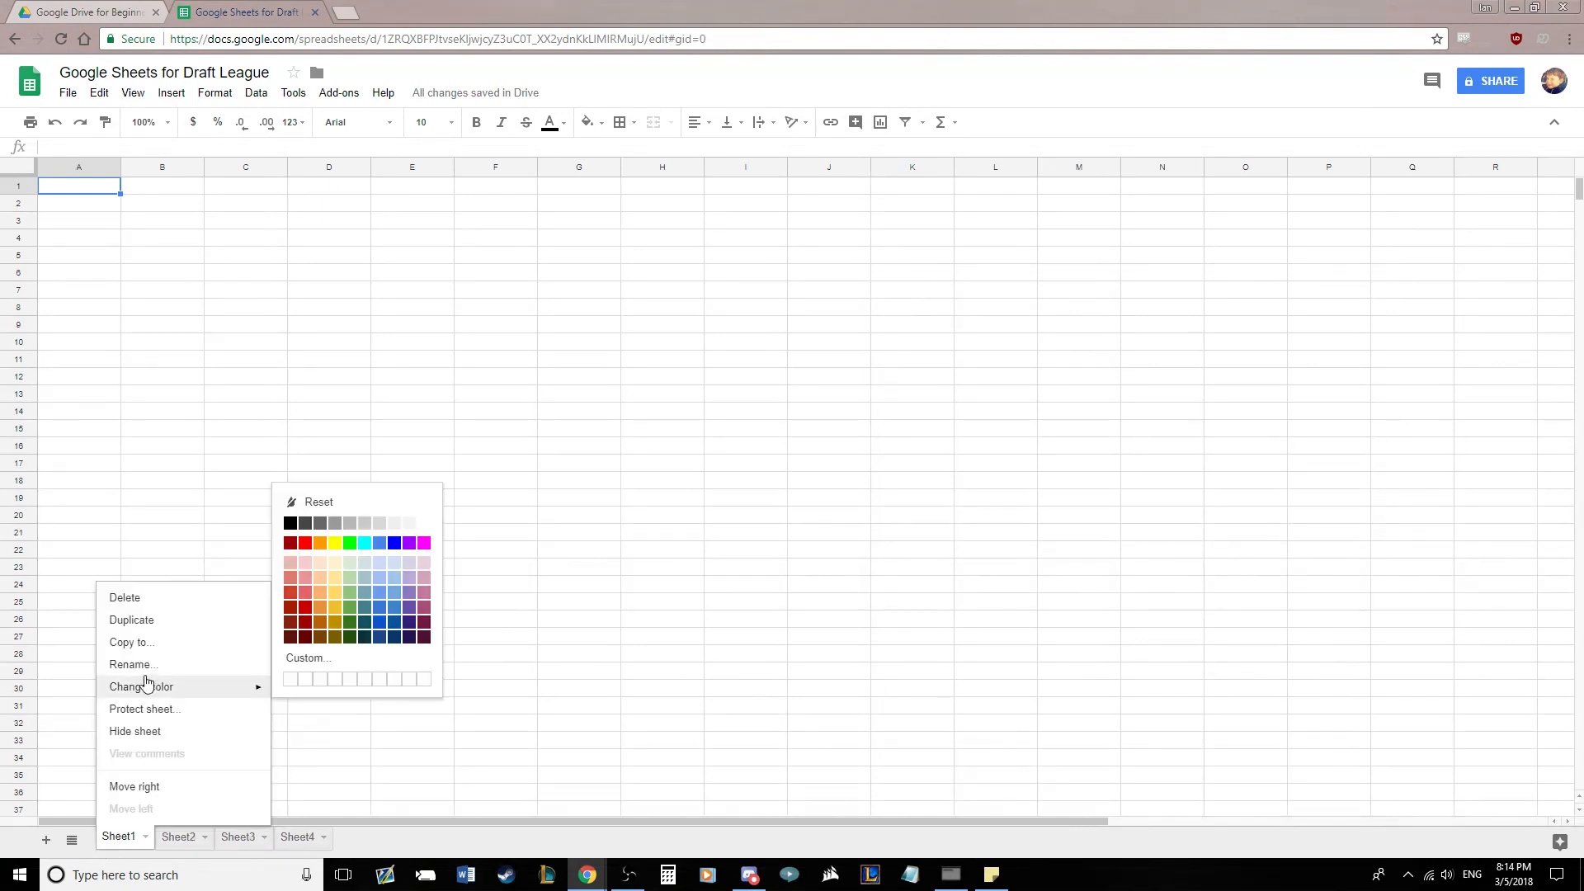
click(144, 666)
text(Rules Page)
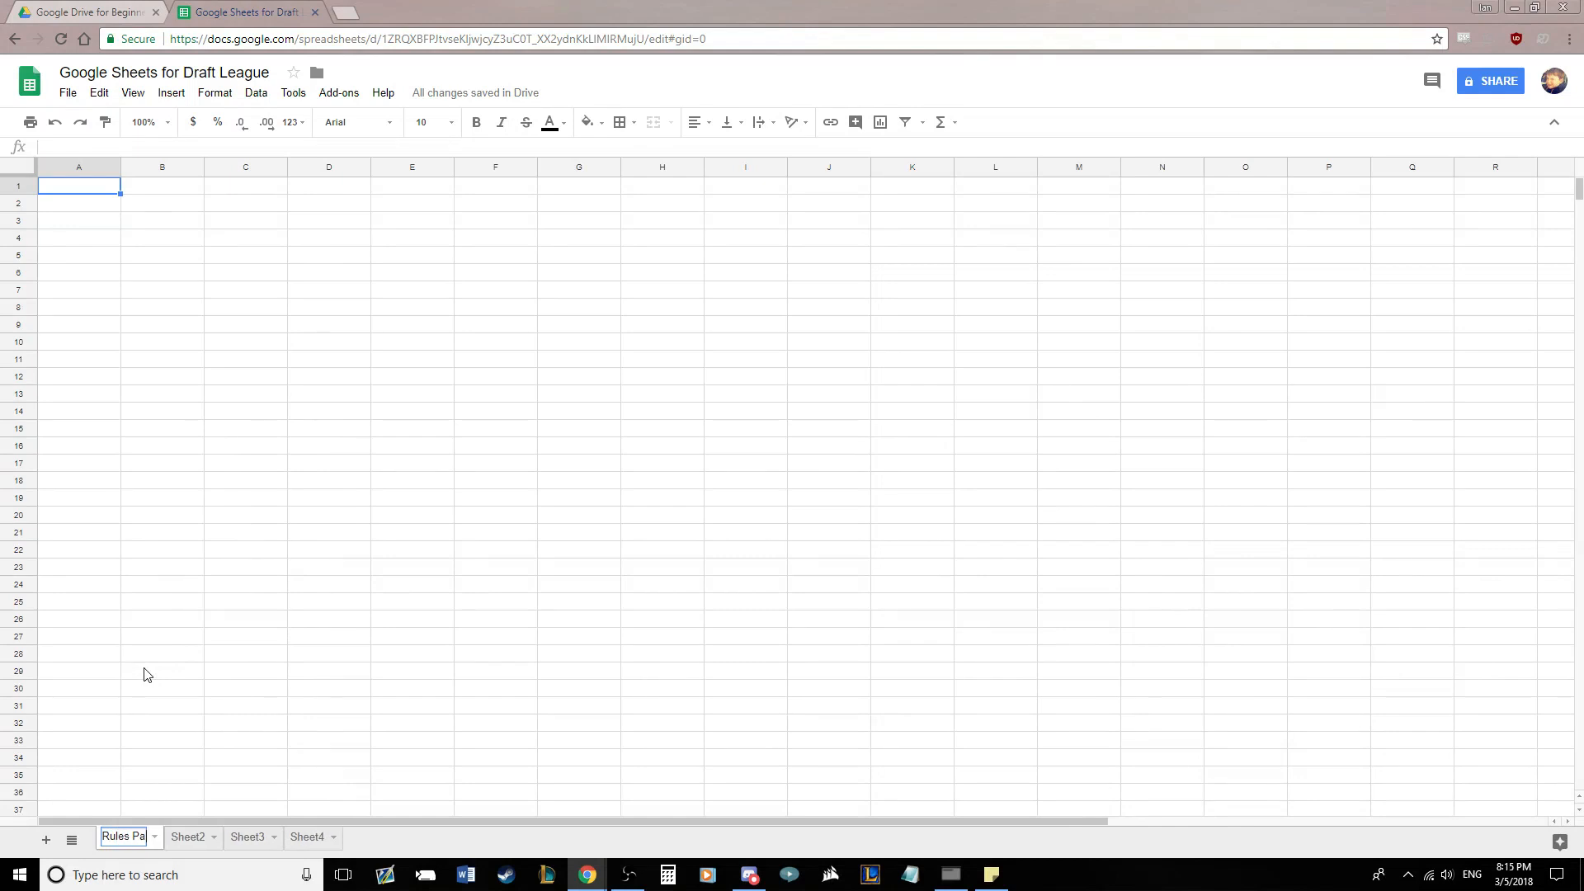
key(Return)
Rename the second sheet "Tier List"
click(201, 838)
right_click(201, 838)
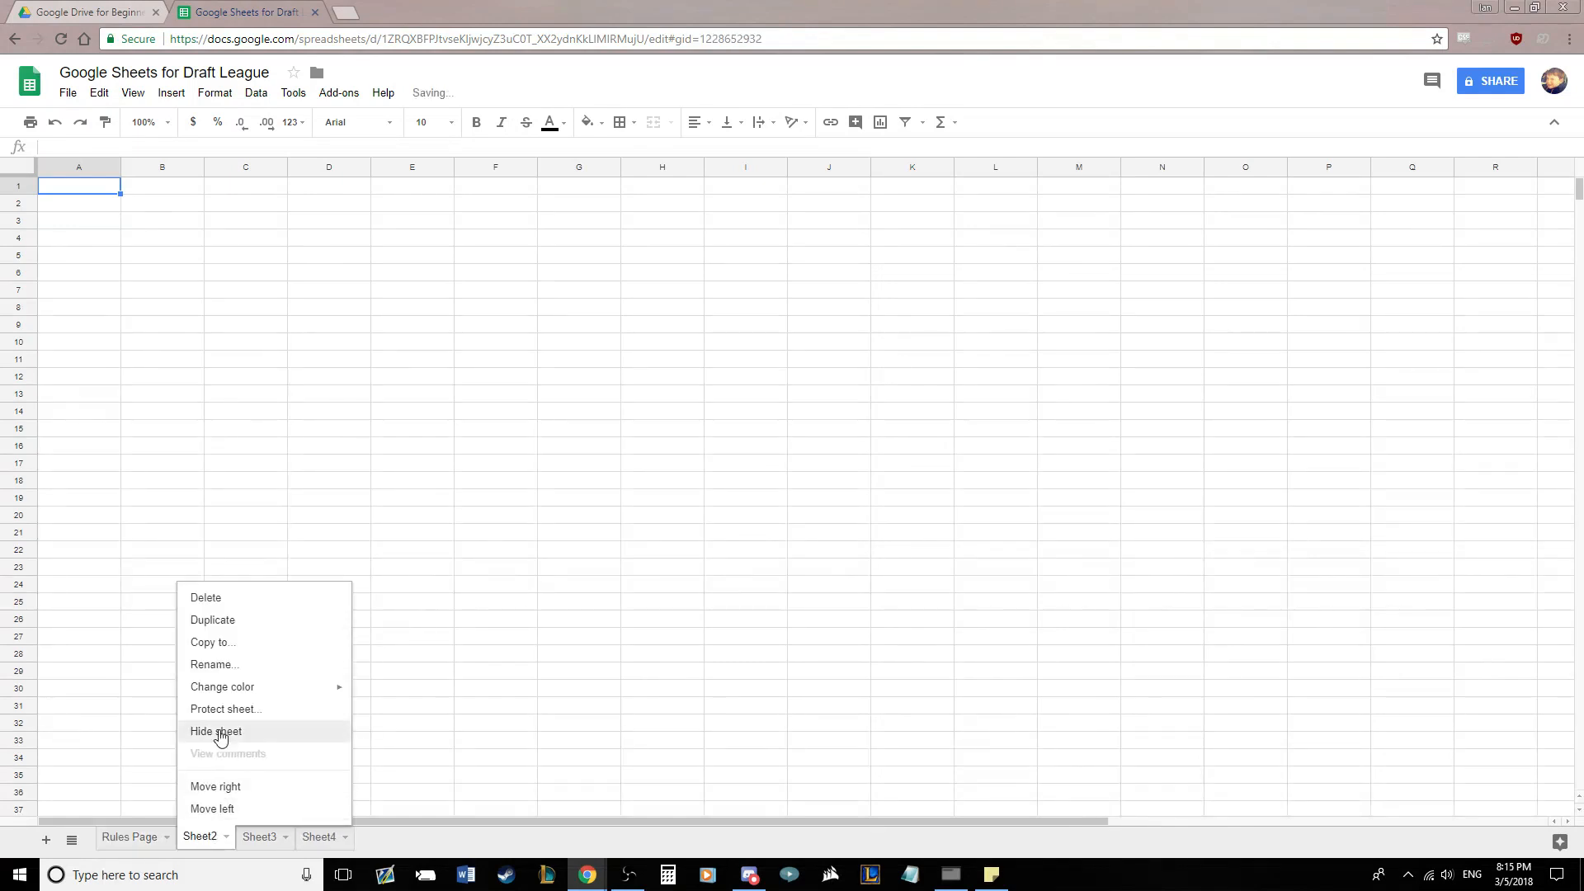
click(216, 676)
text(Tier List)
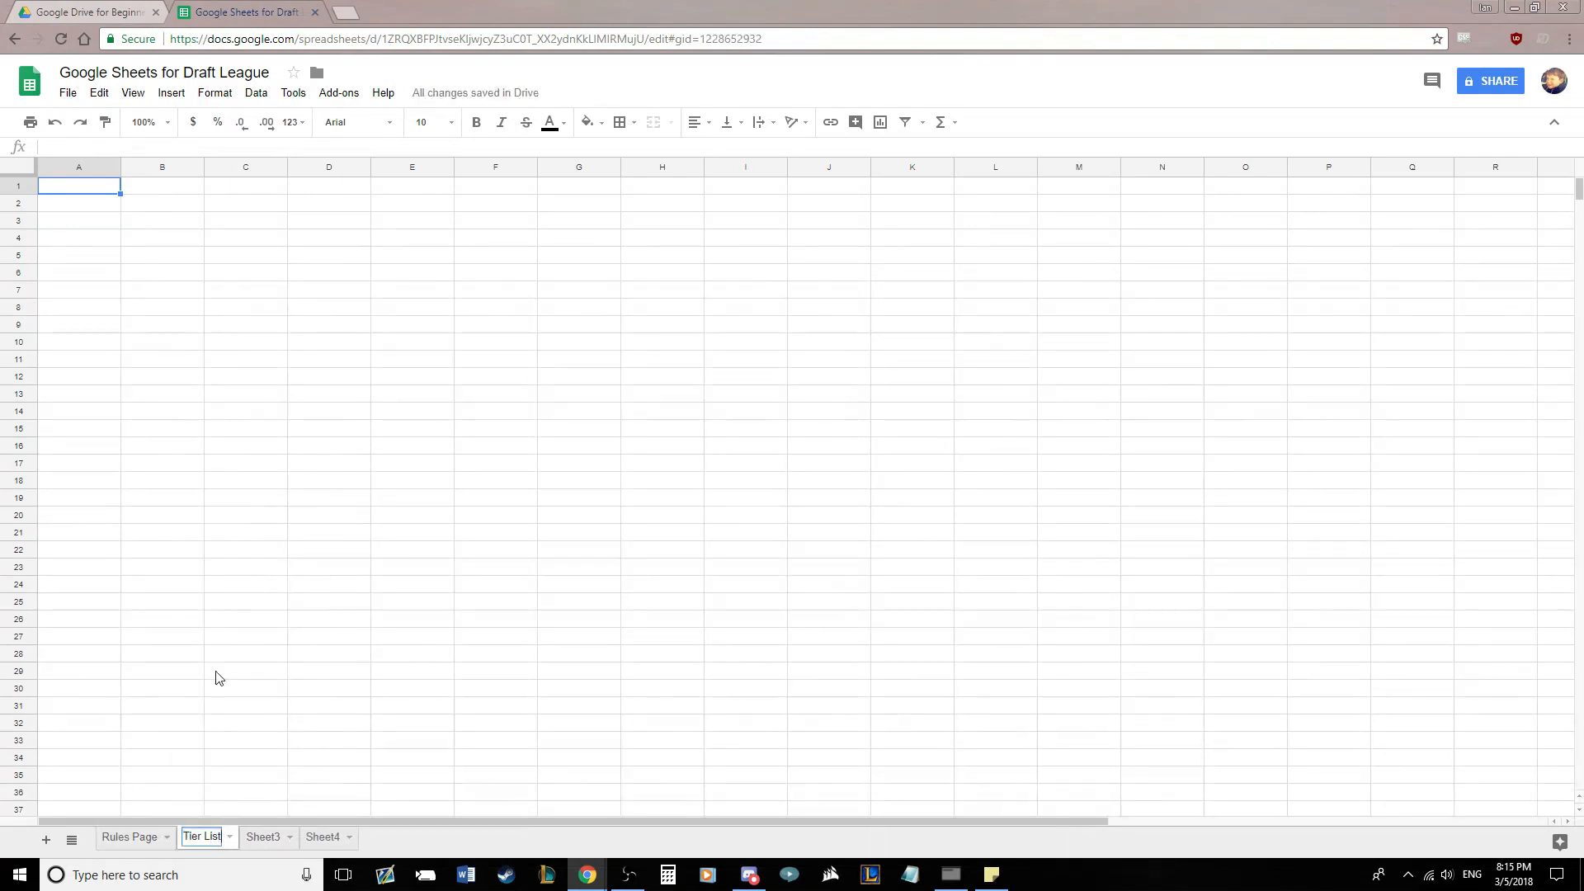
key(Return)
Rename the third sheet "Rosters"
right_click(260, 842)
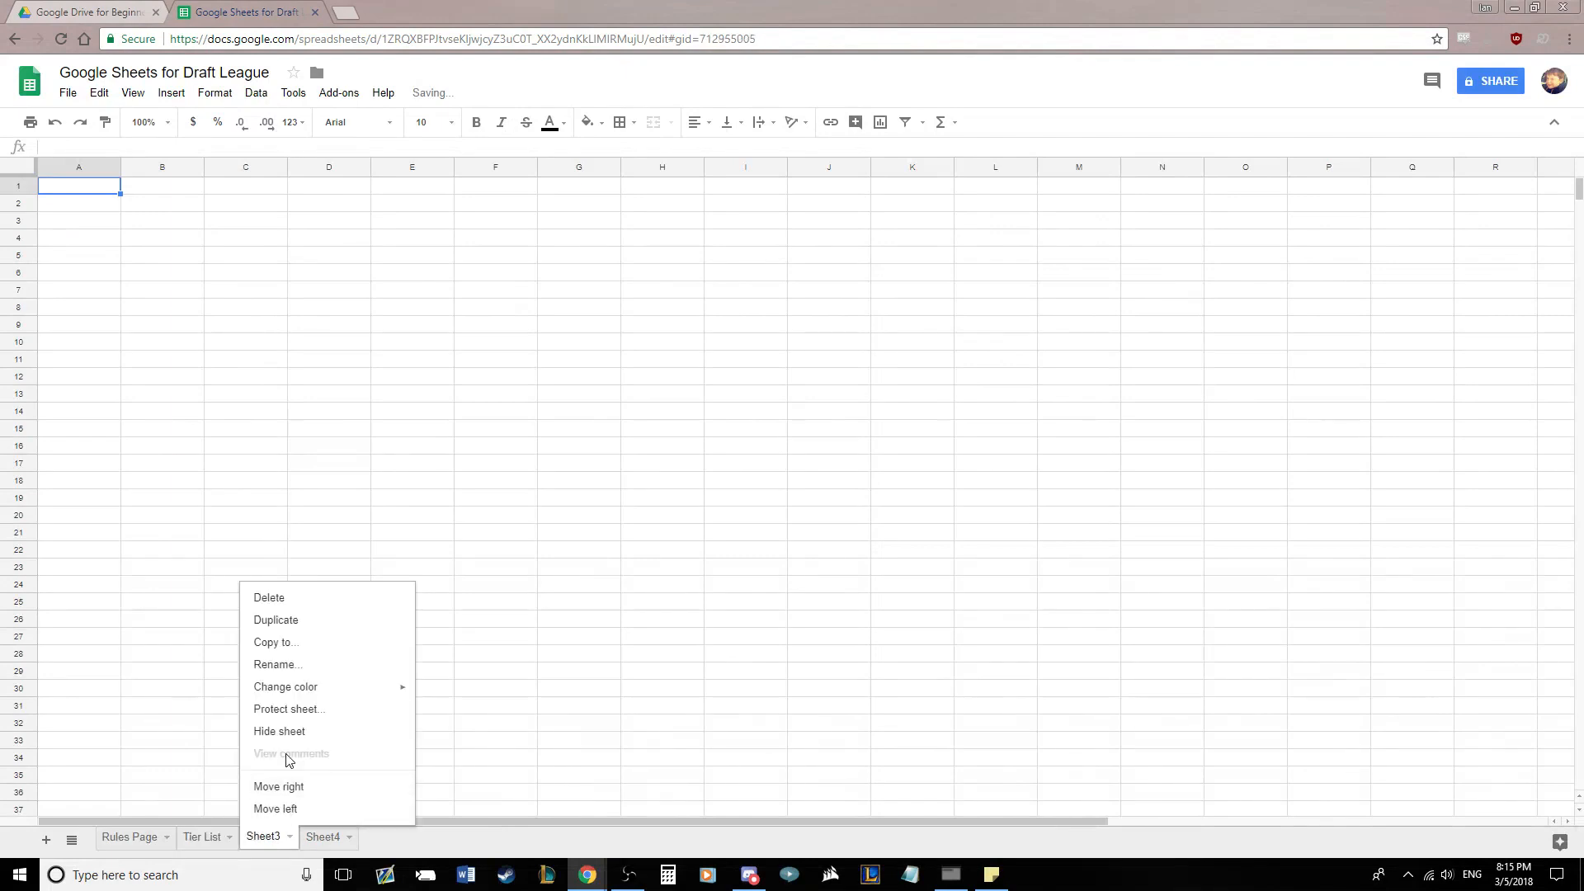
click(281, 666)
text(Rosters)
key(Return)
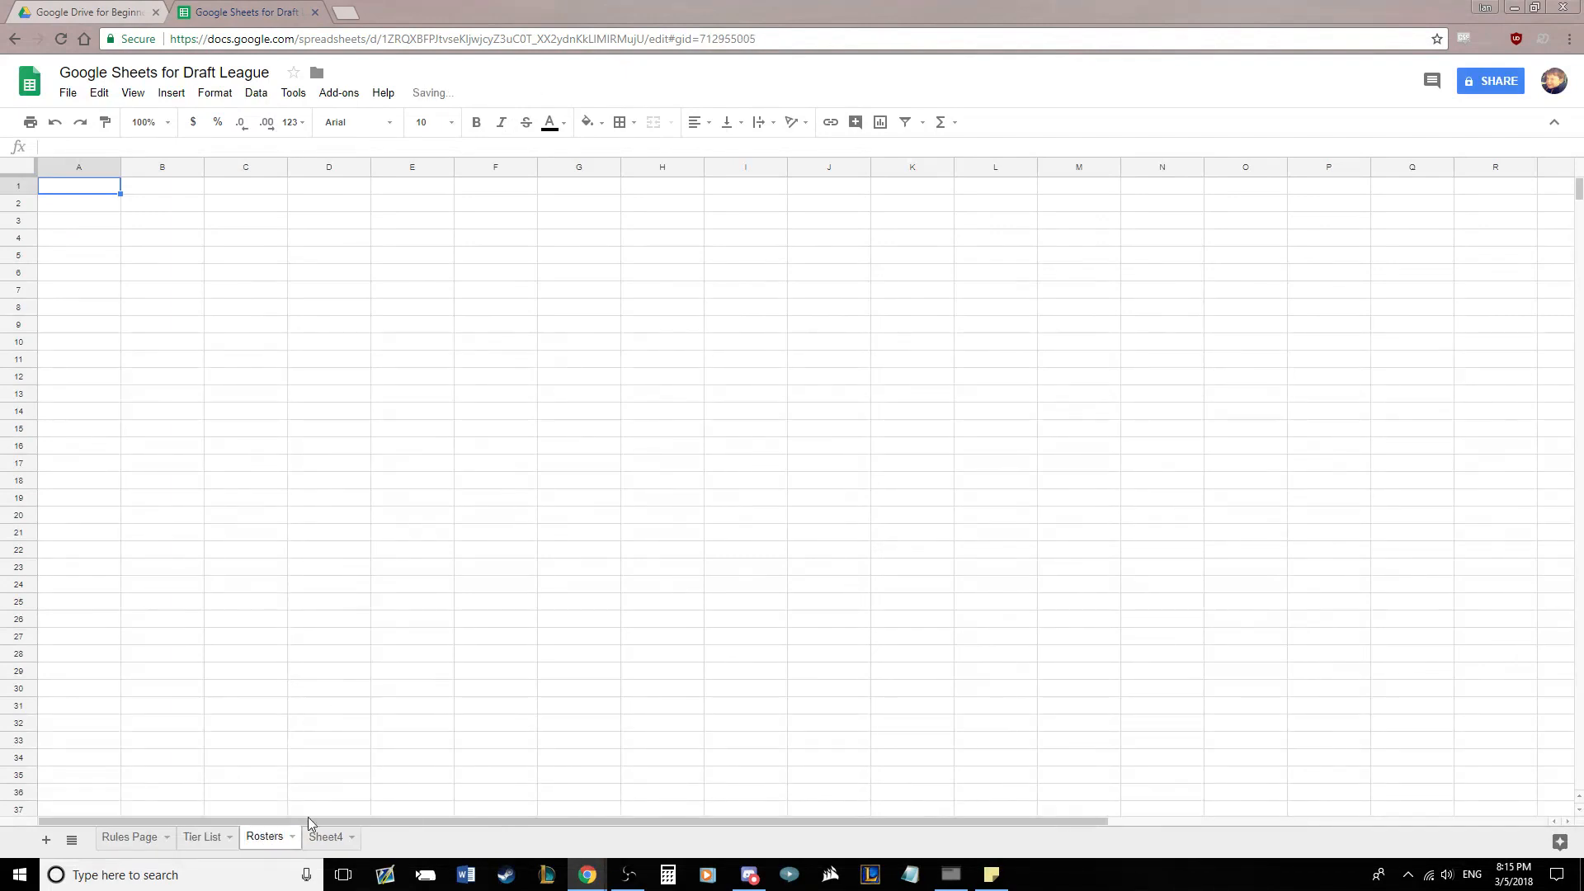
Rename the fourth sheet "Team Page Format"
click(324, 837)
right_click(329, 838)
click(357, 667)
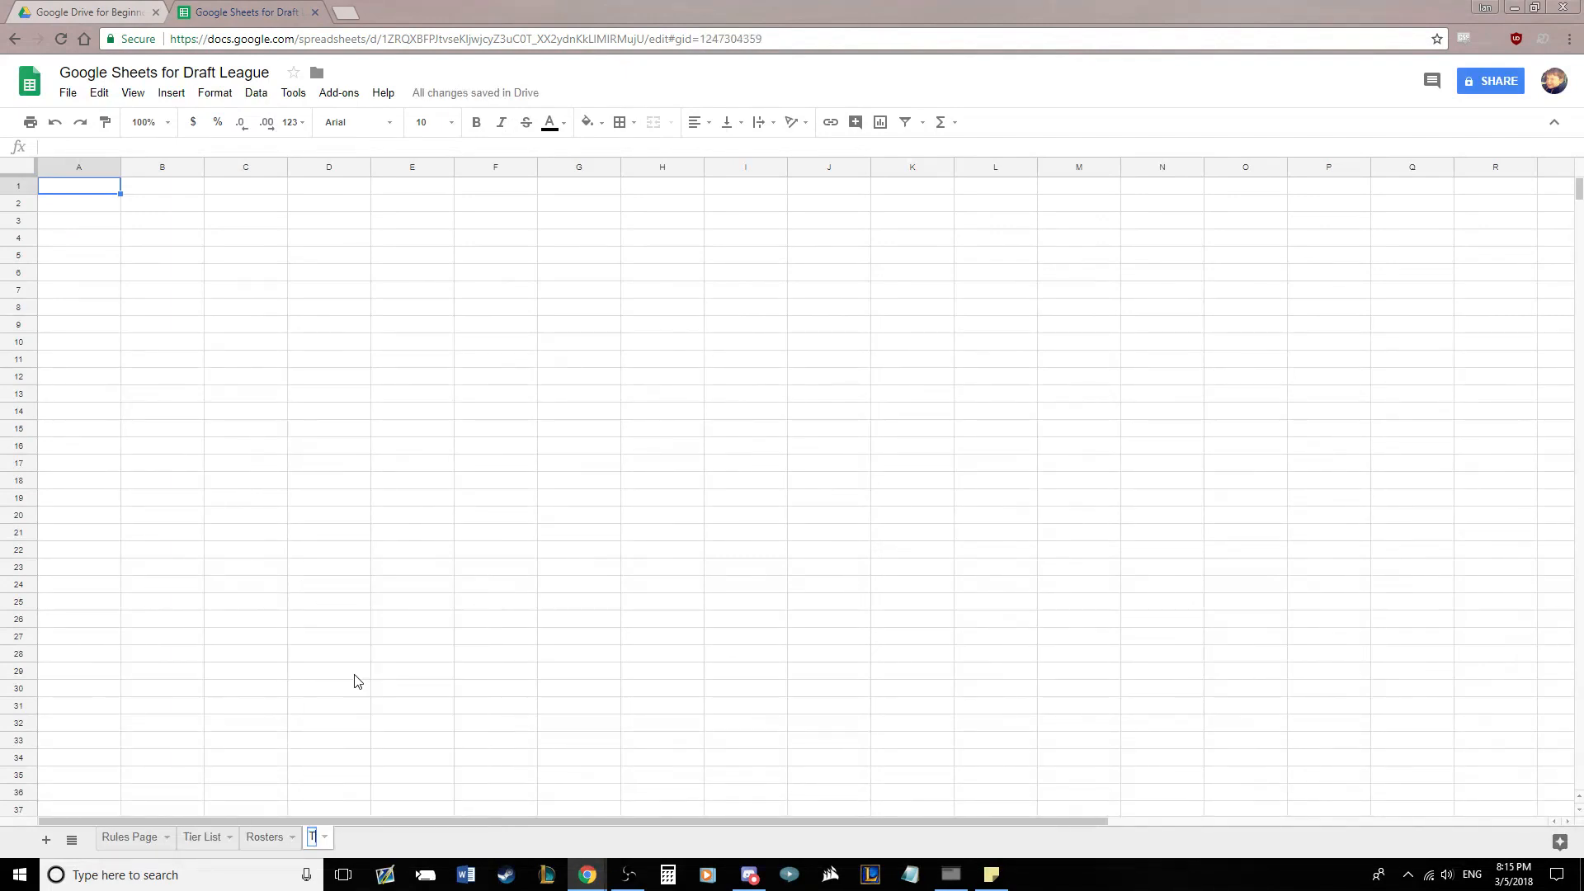
text(Team Page Format)
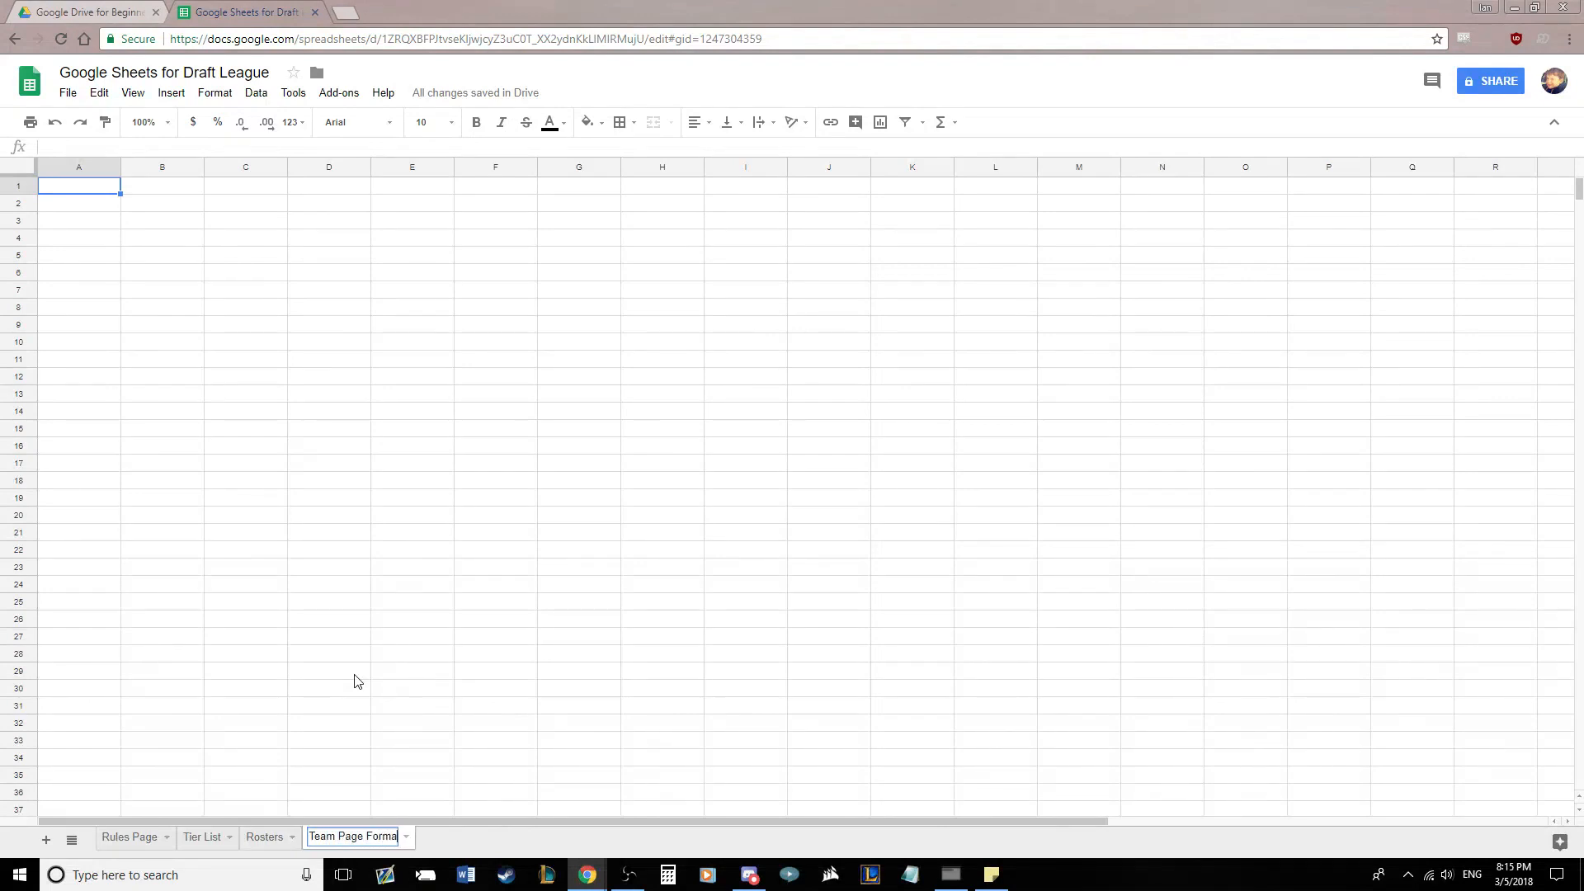
key(Return)
On the Rules Page sheet, merge cells A1 to J1 and enter the heading "Rules"
click(109, 835)
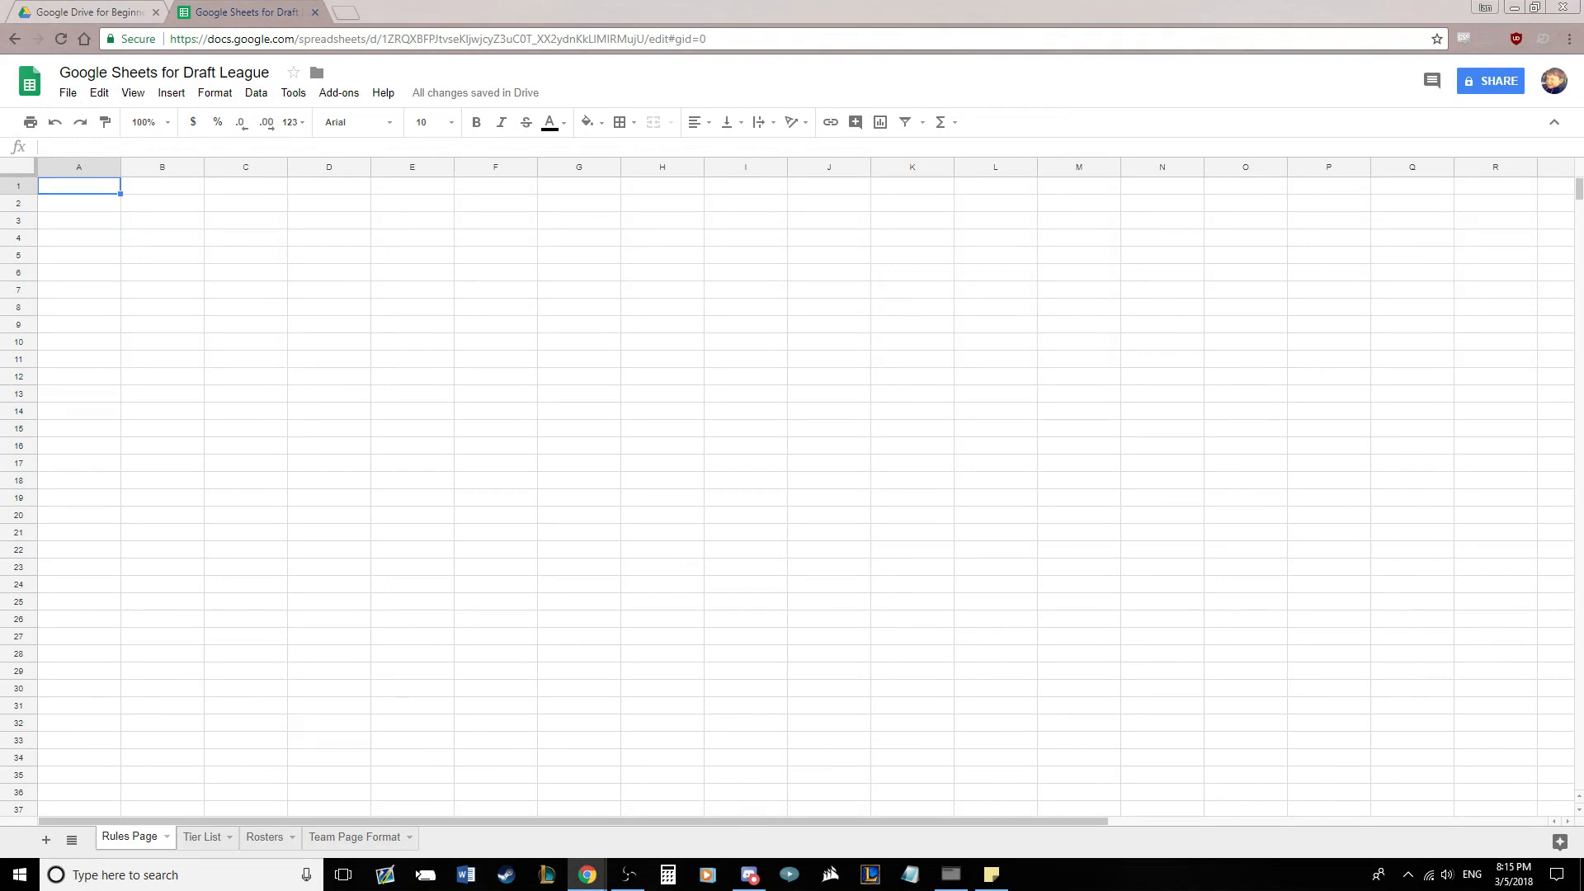
click(261, 346)
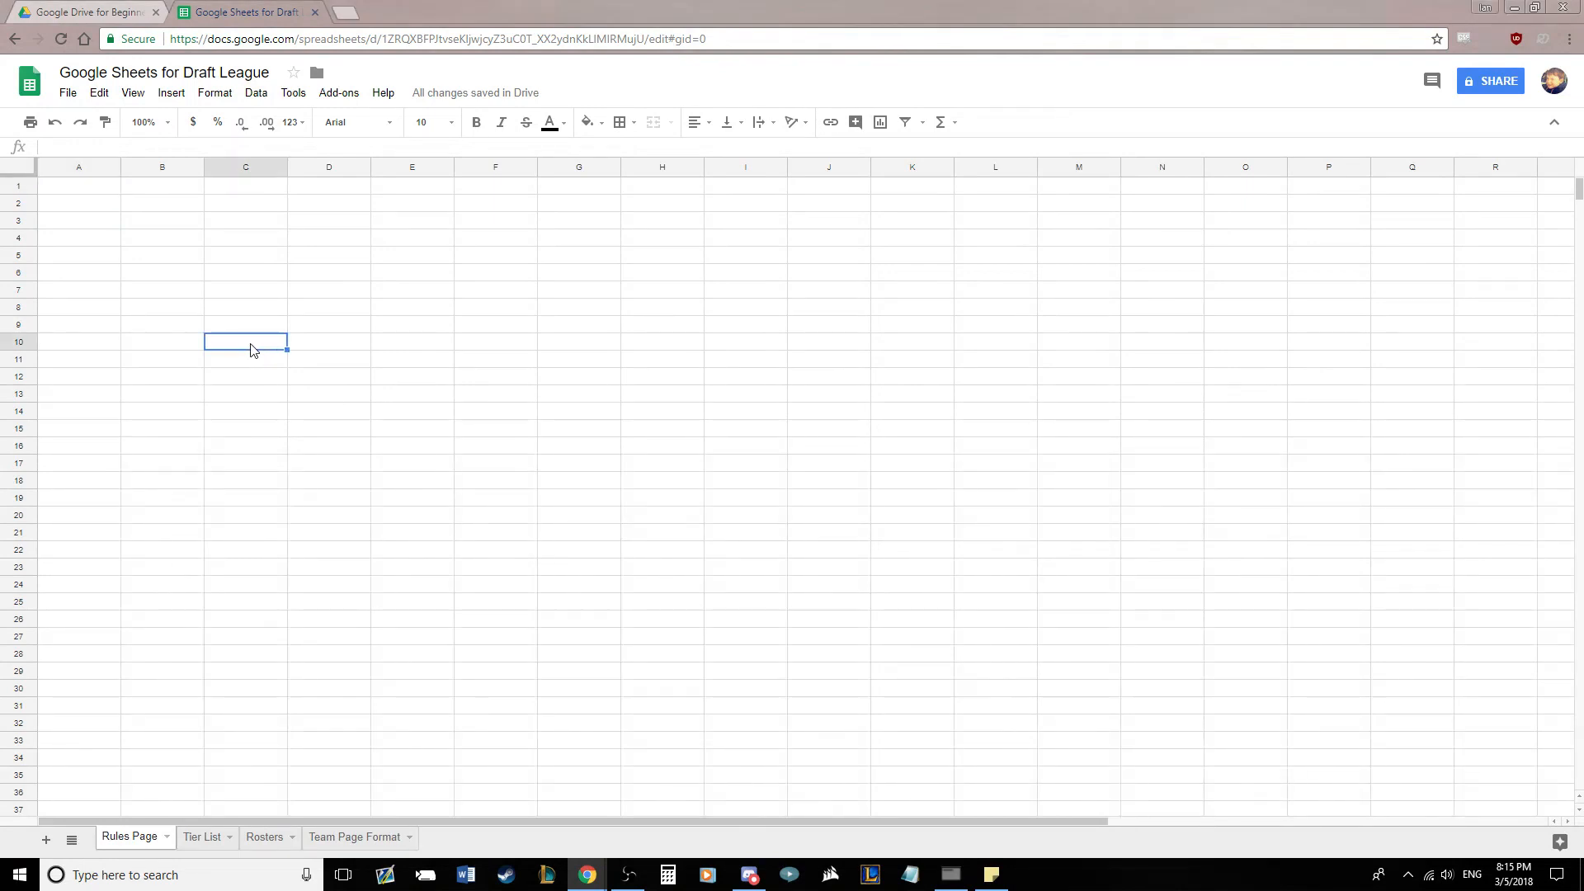
click(108, 333)
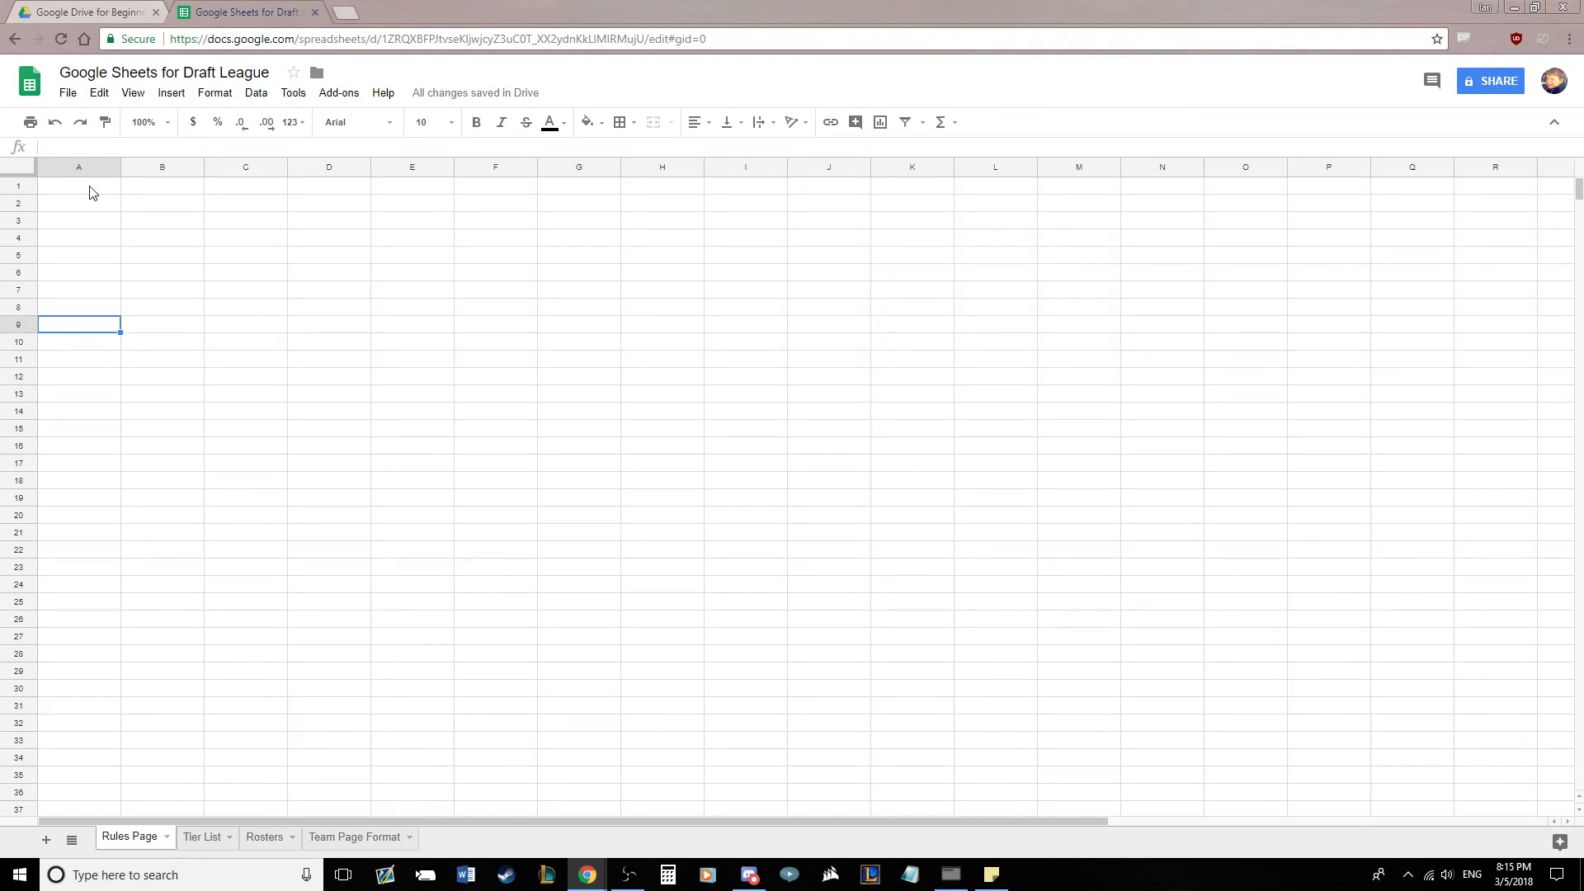
drag(91, 192, 844, 194)
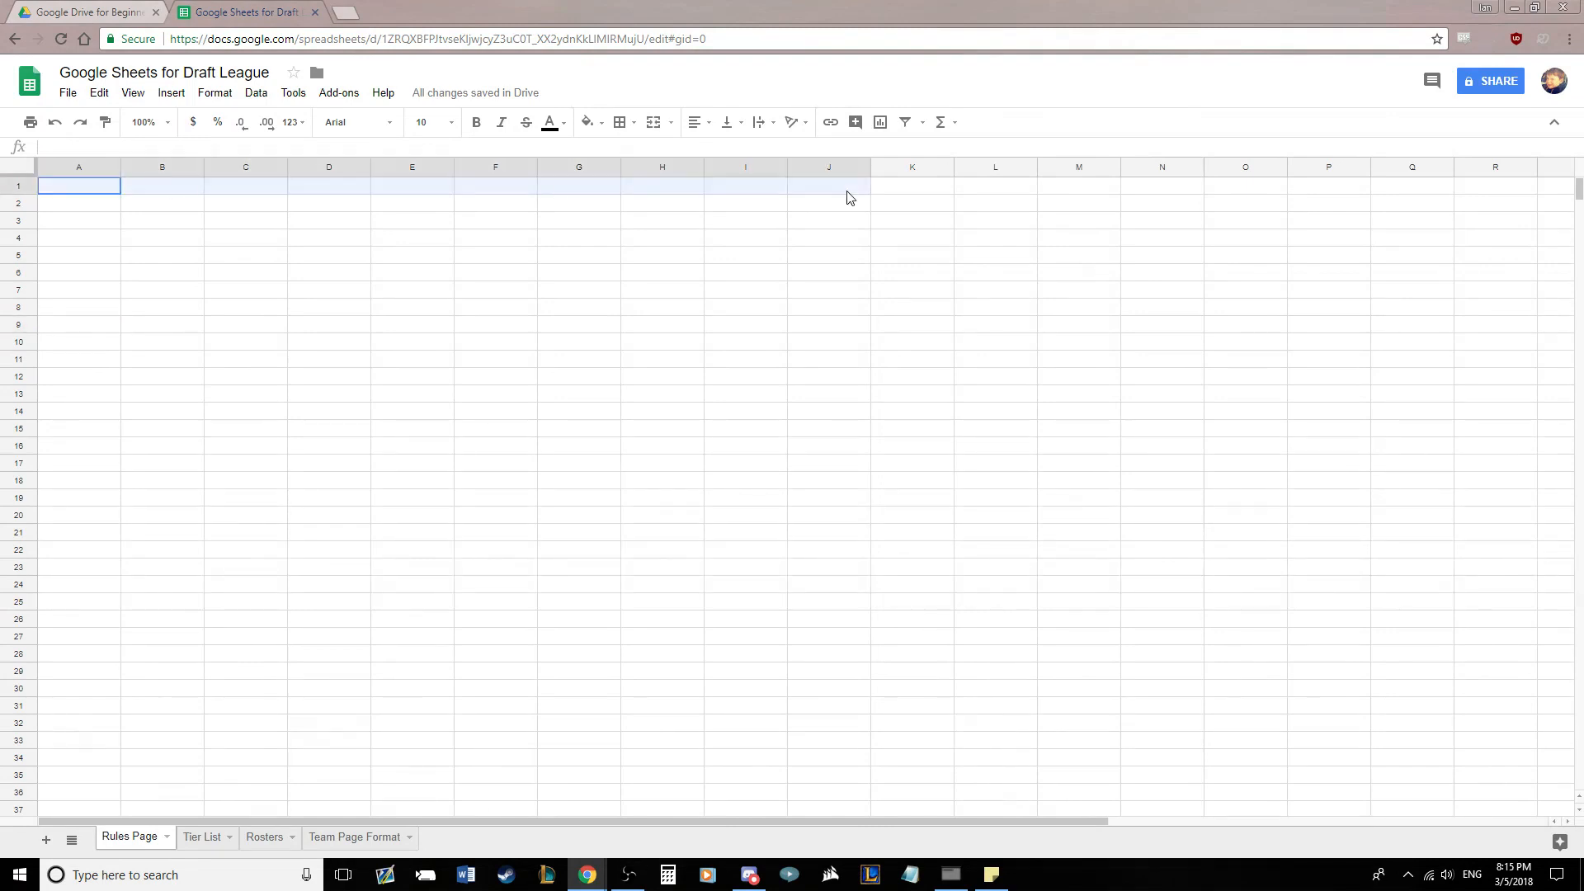
click(653, 122)
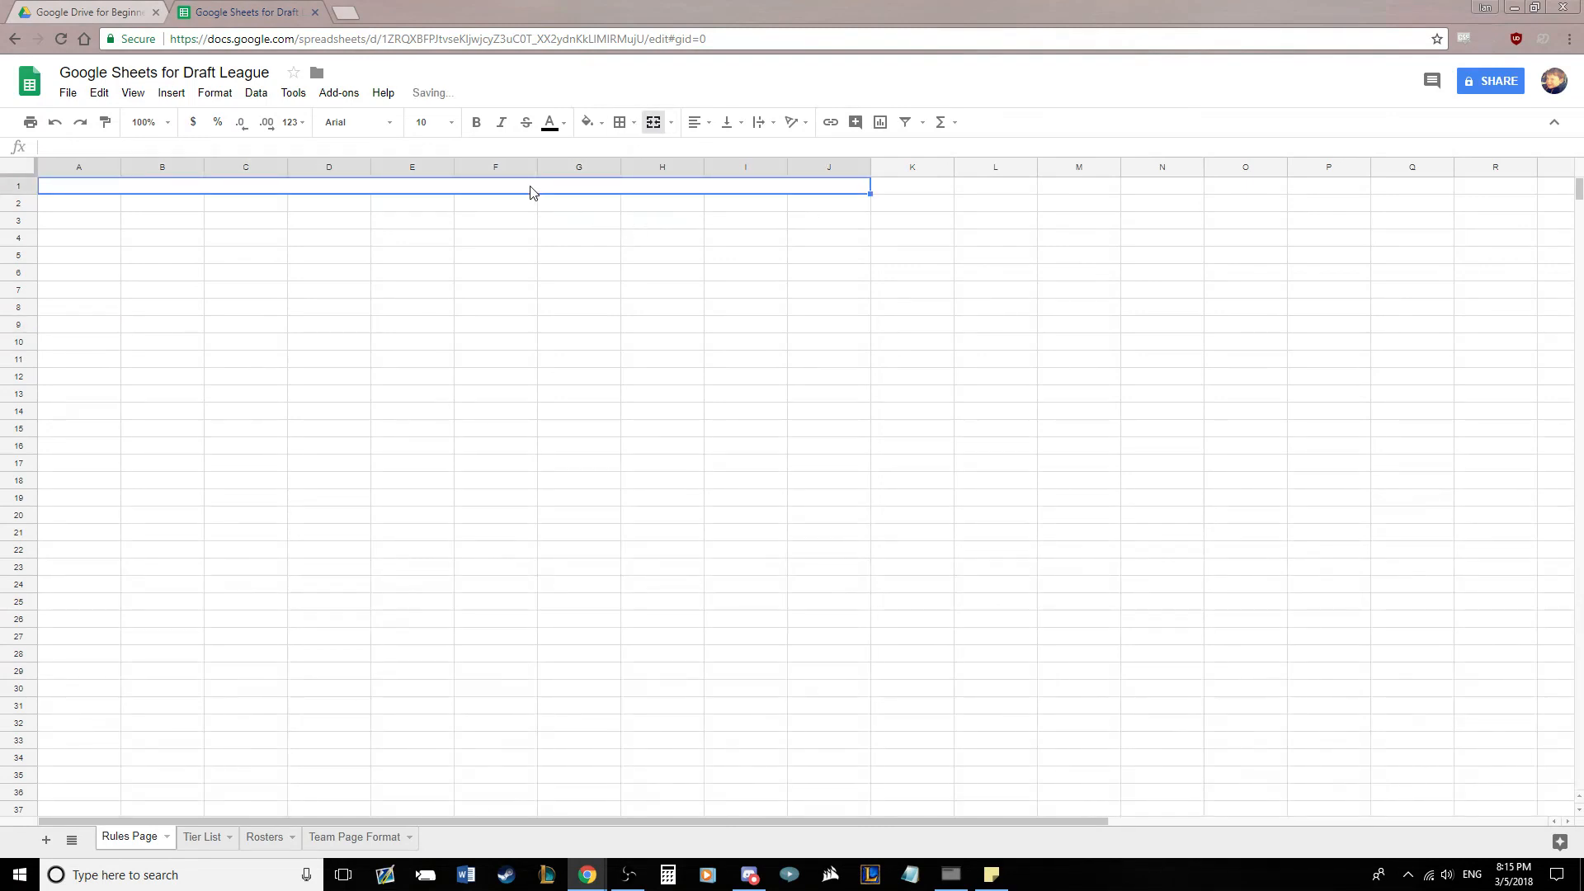
text(Rules)
key(Return)
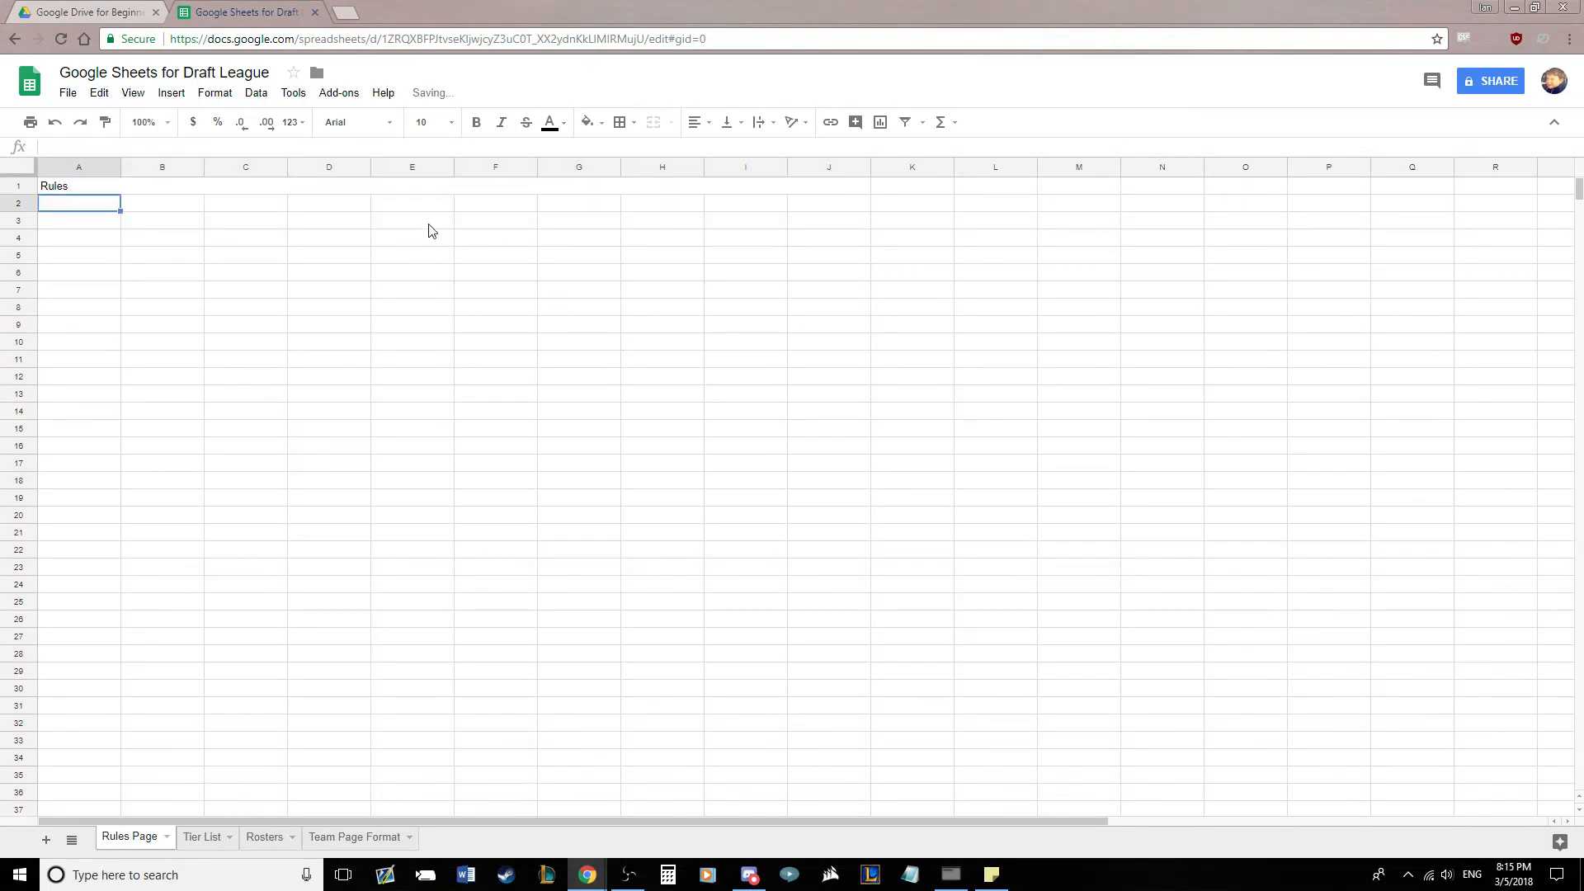
Center the heading in row 1 and give its merged cell an orange fill
click(412, 188)
click(701, 122)
click(723, 157)
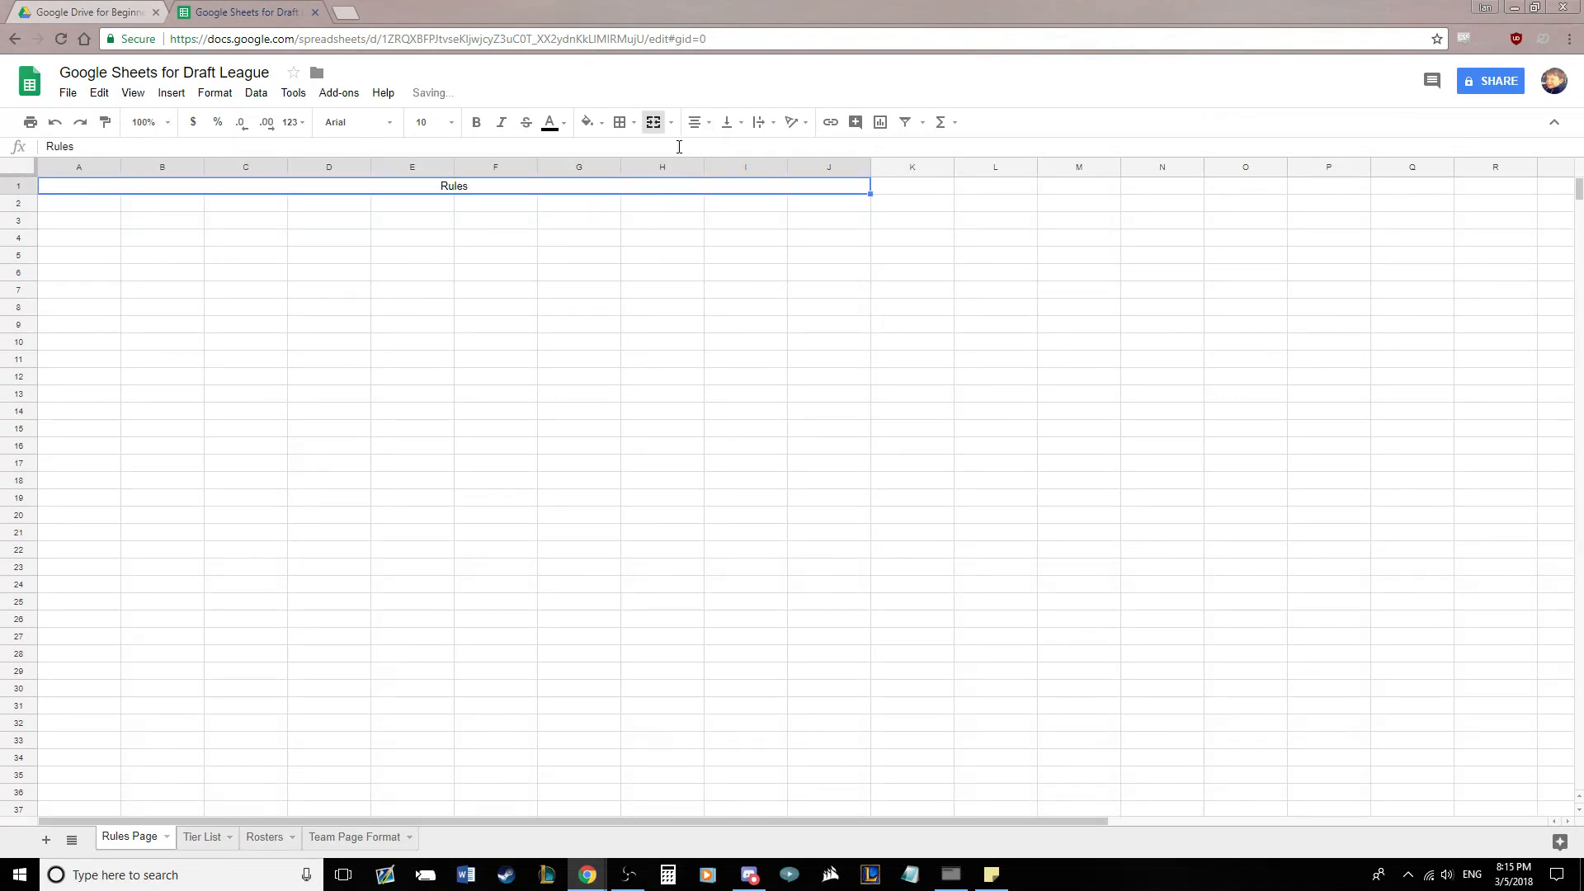
click(591, 124)
click(626, 194)
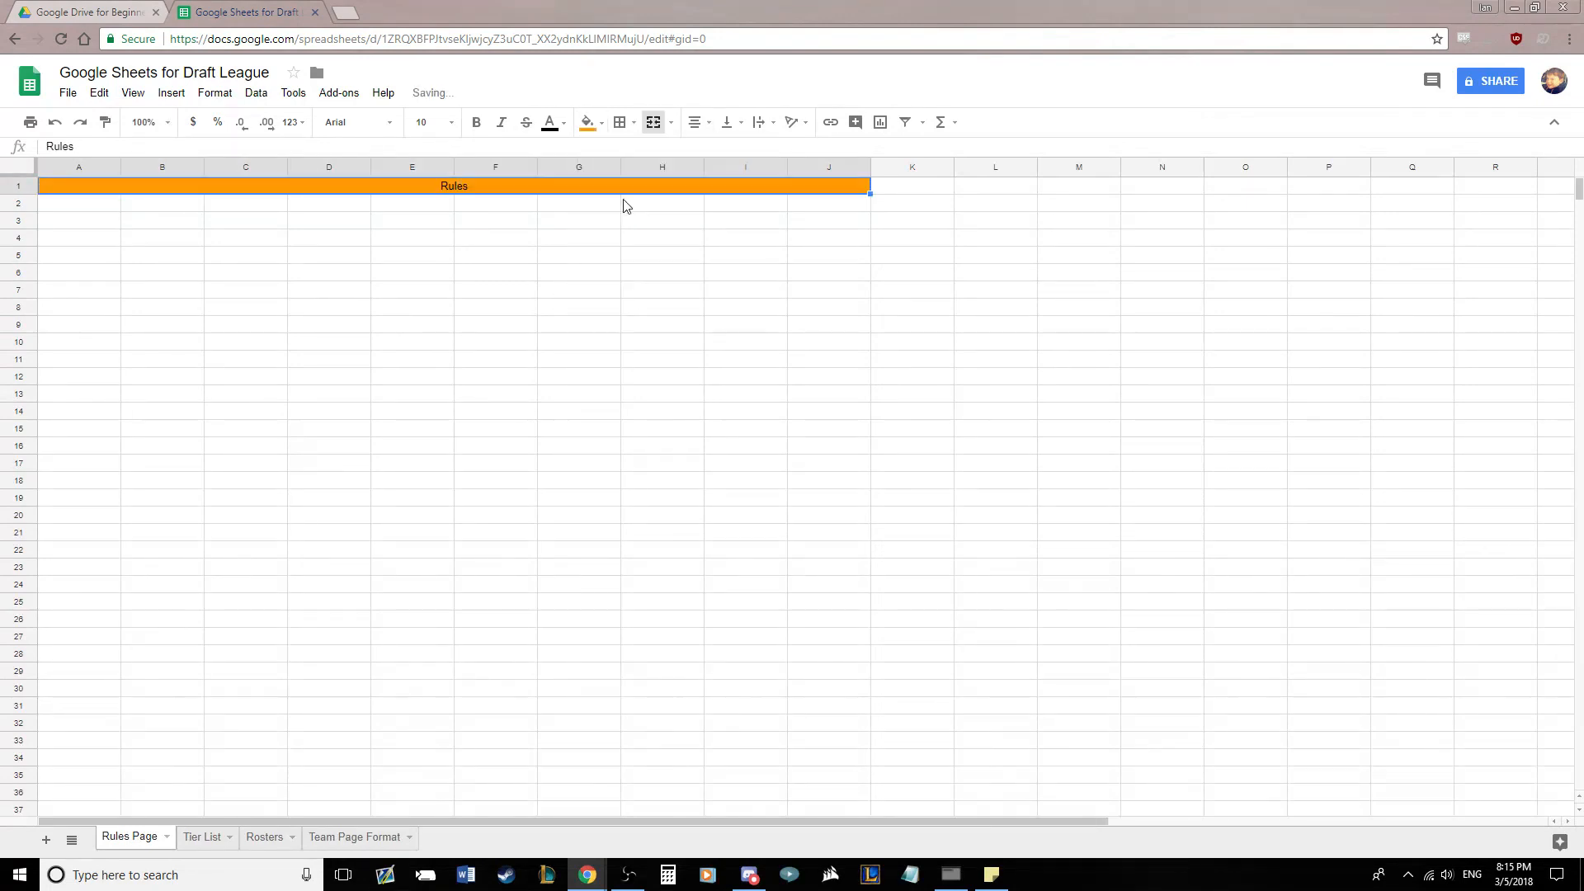
Try cornflower blue for the heading's text color, and settle on blue
click(550, 126)
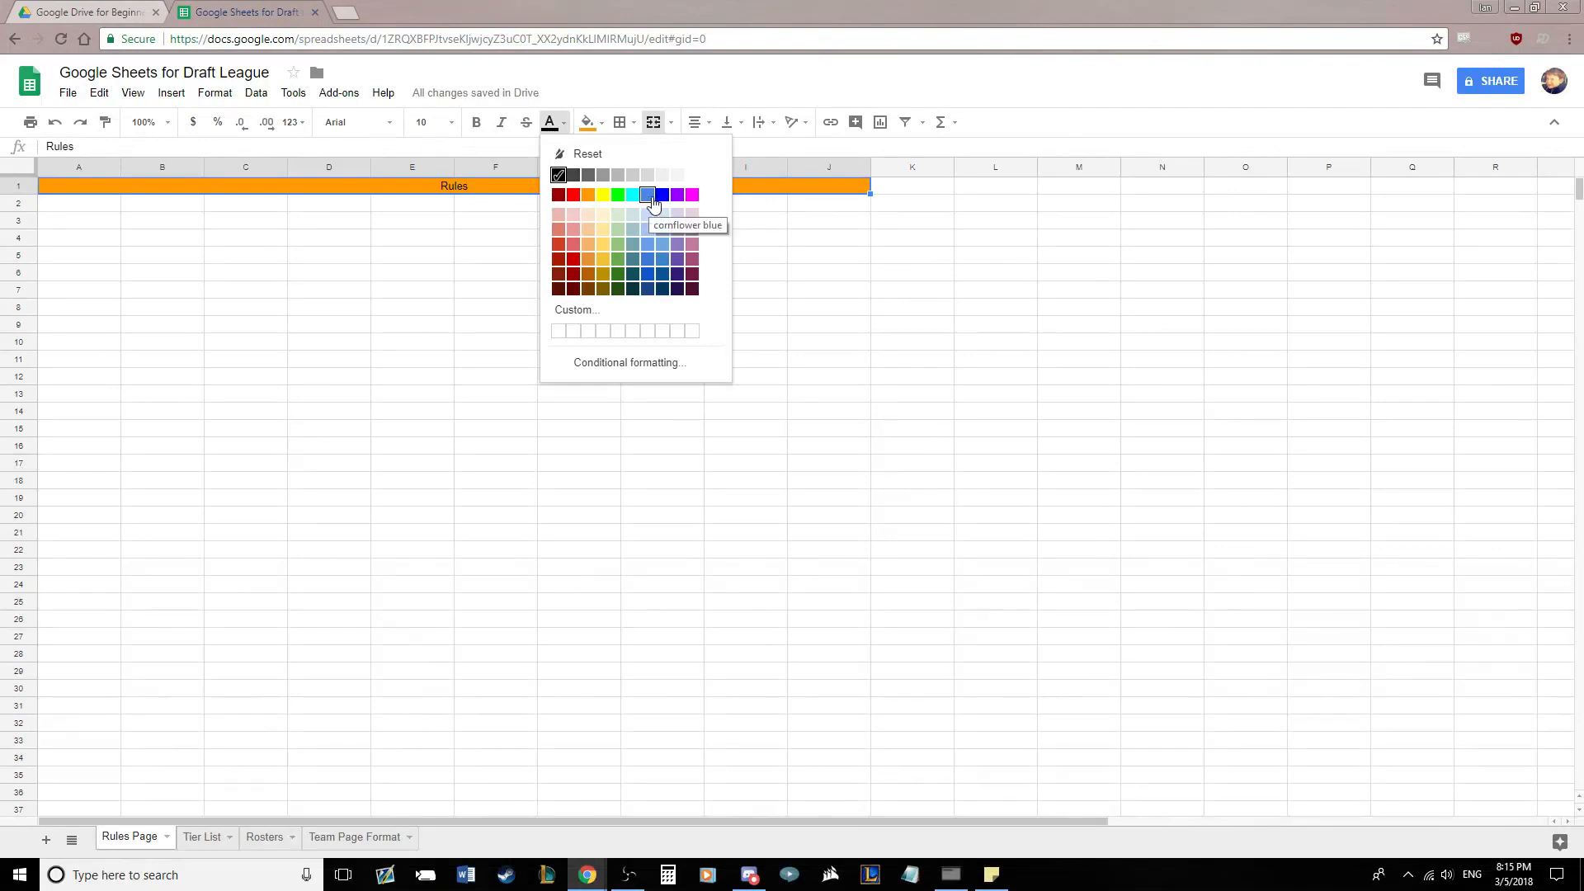
click(648, 213)
click(549, 124)
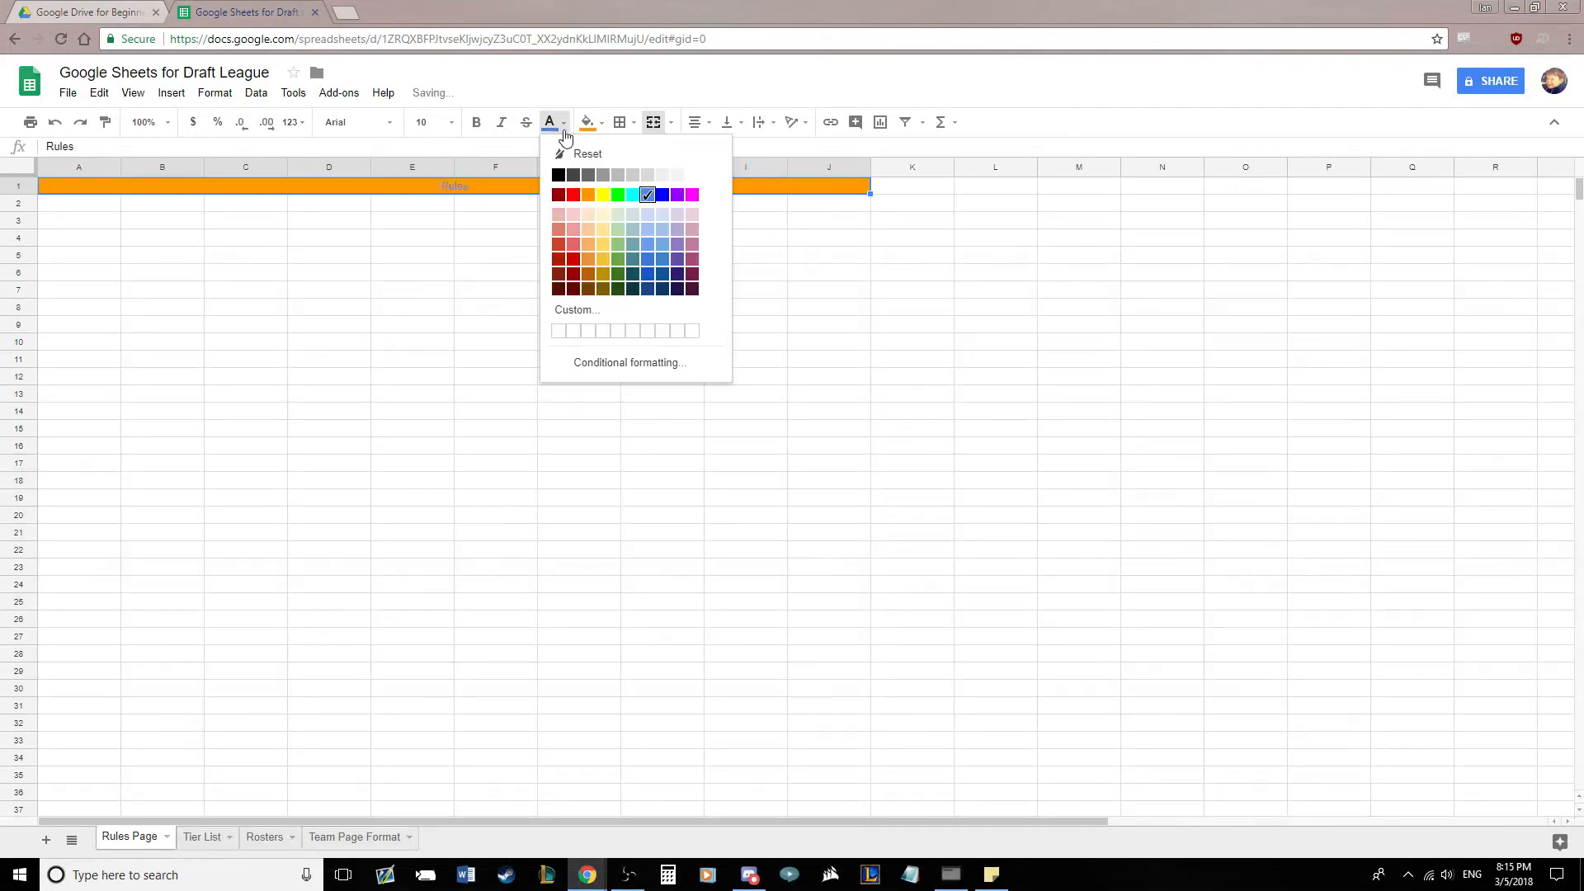
click(662, 197)
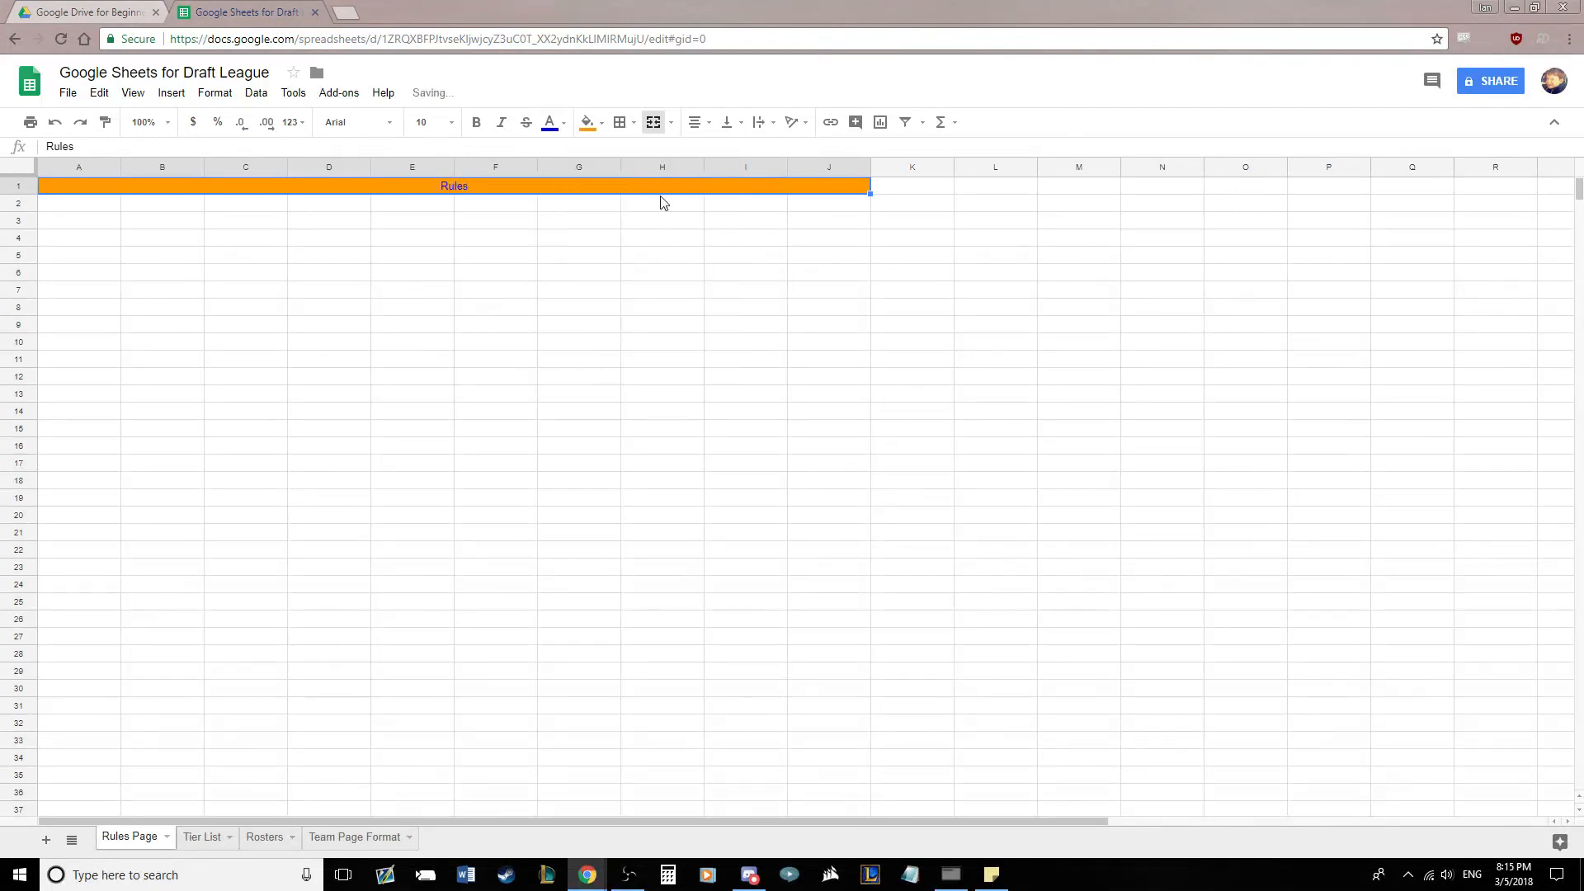
Make the heading bold and replace its text with "RULES" in capitals
click(474, 124)
text(RULES)
key(Return)
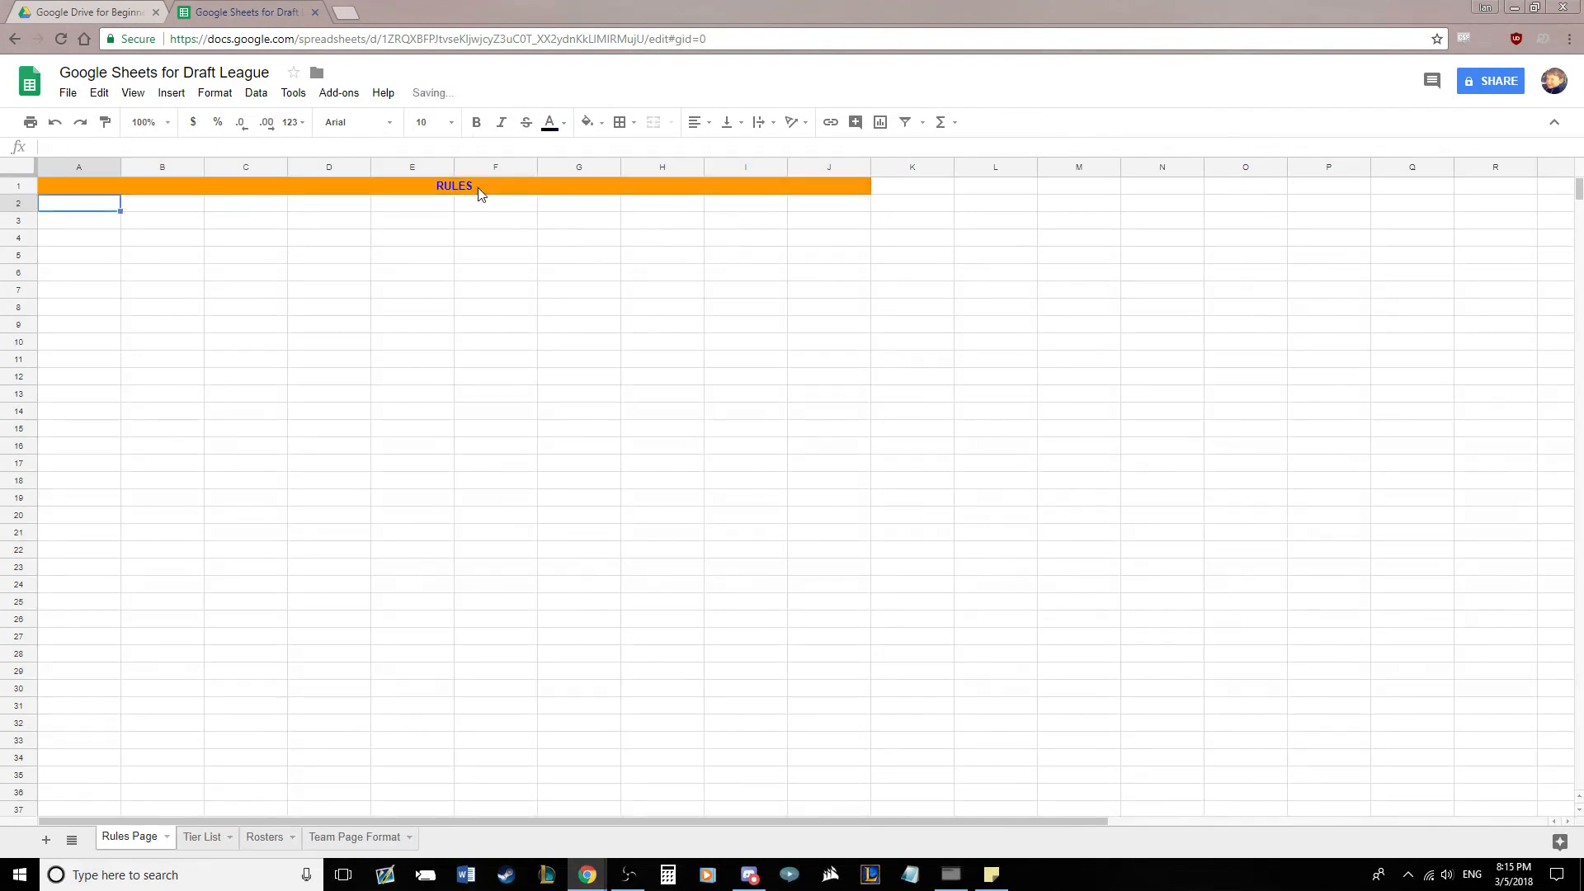
Add an outer border around the merged RULES heading cell
click(481, 194)
click(620, 124)
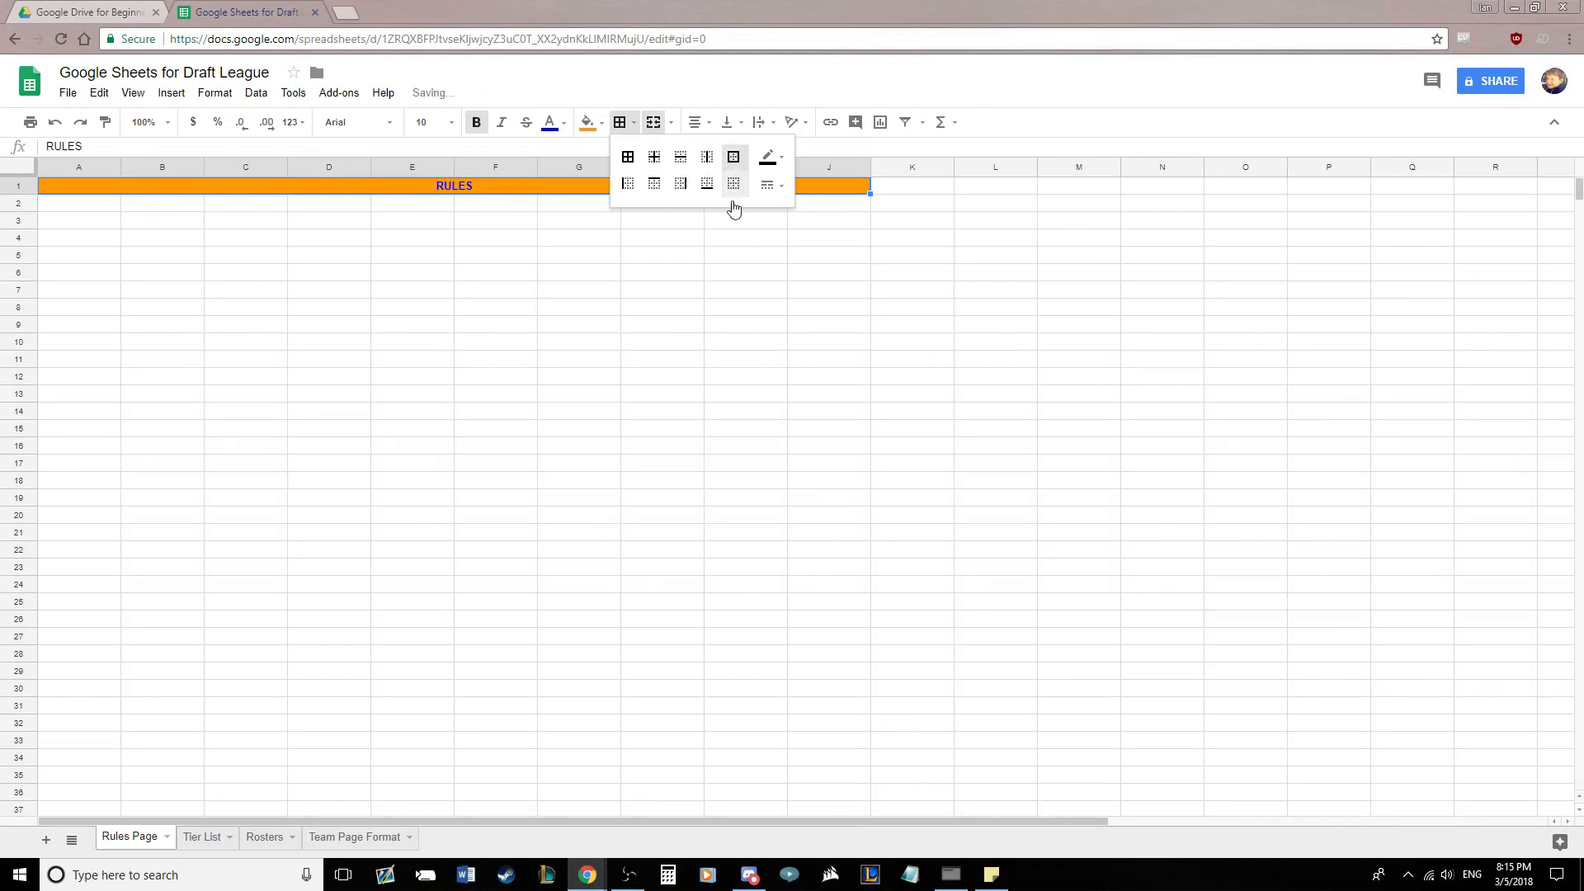
click(715, 263)
click(437, 188)
click(676, 276)
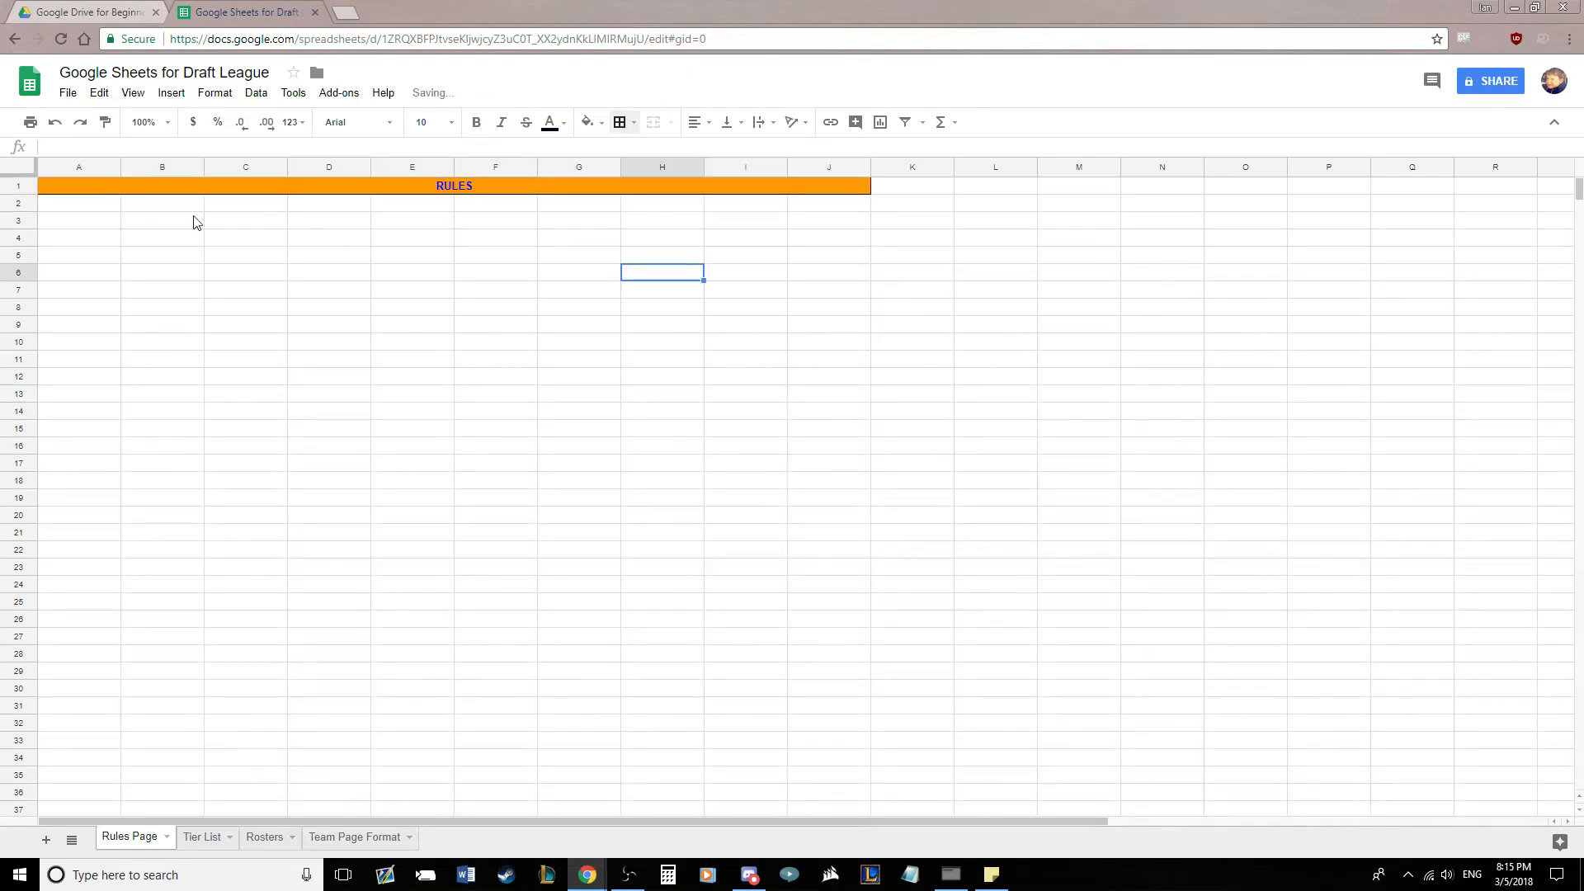
Merge columns A to J separately in each of rows 2 to 8 below the heading
drag(77, 207, 827, 215)
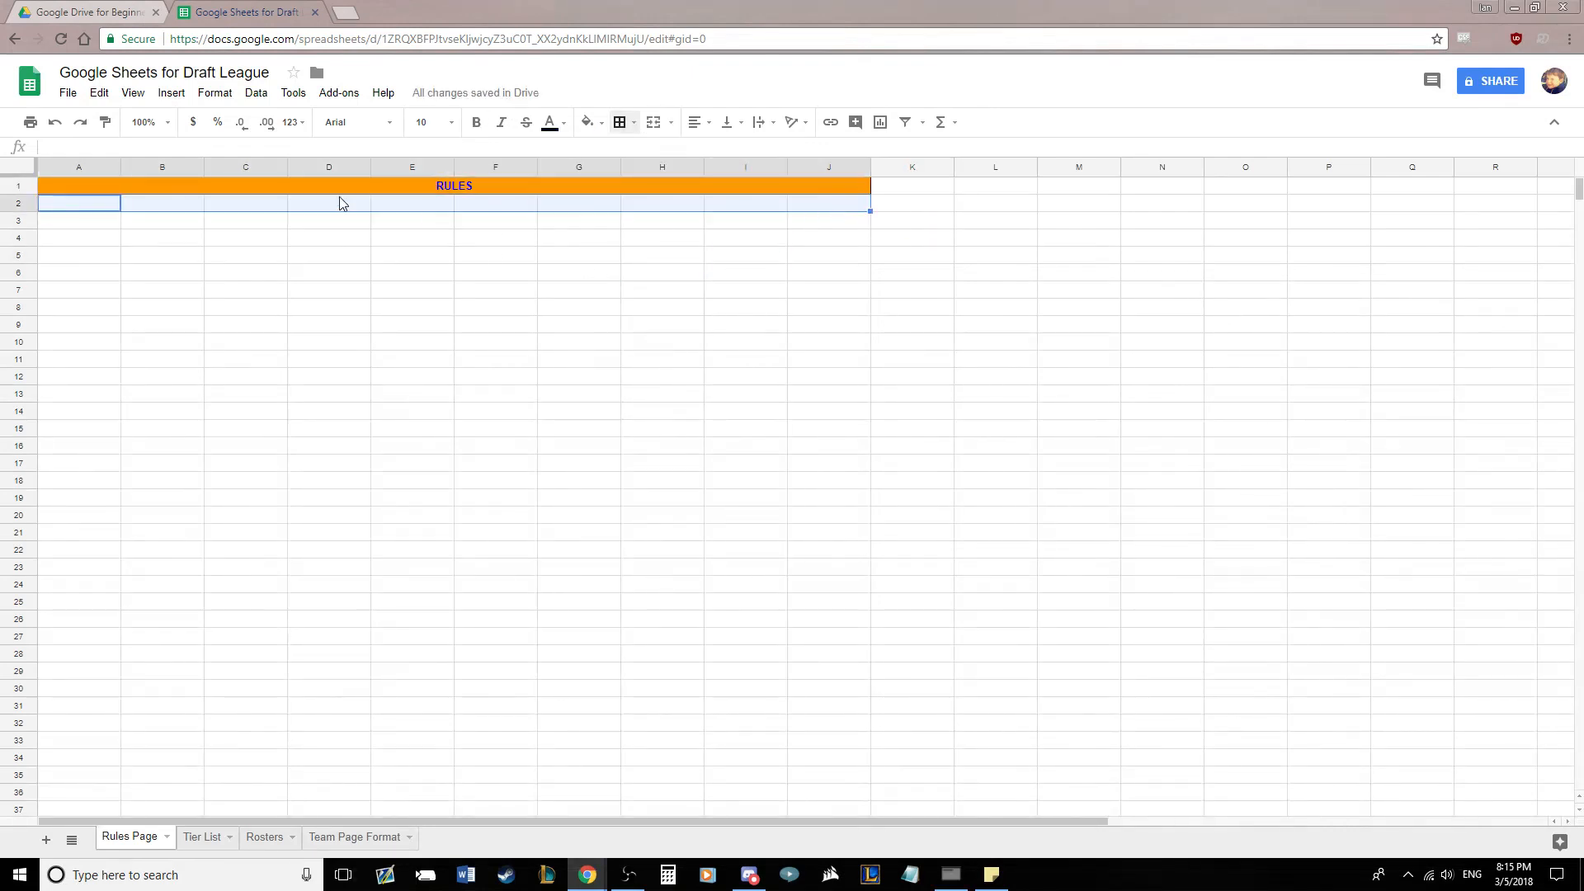
click(652, 123)
drag(88, 222, 841, 222)
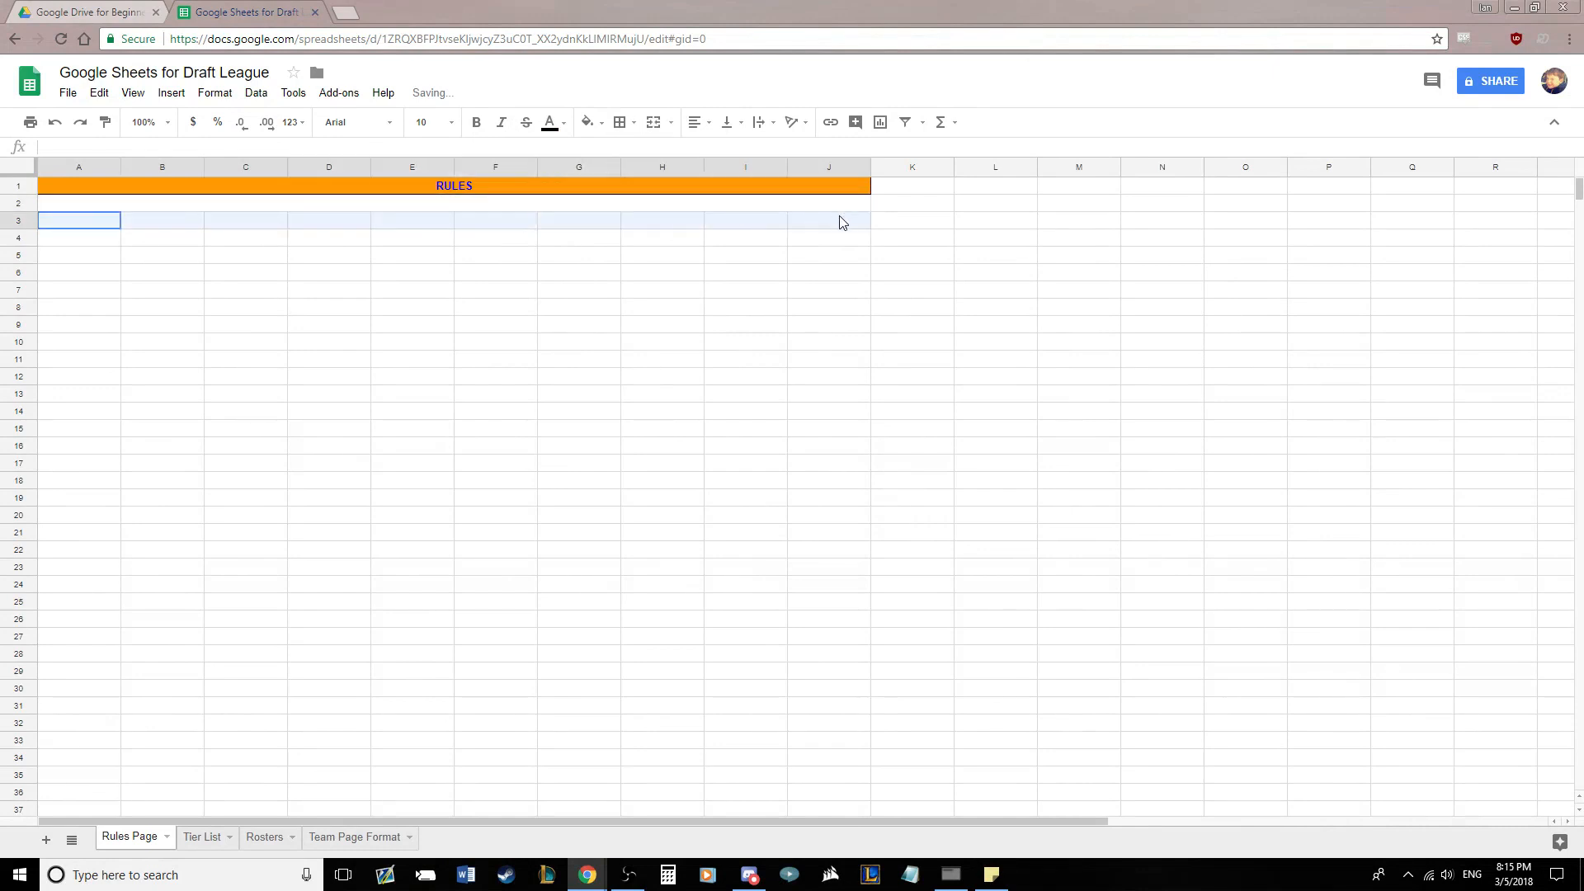
click(652, 123)
drag(96, 238, 829, 241)
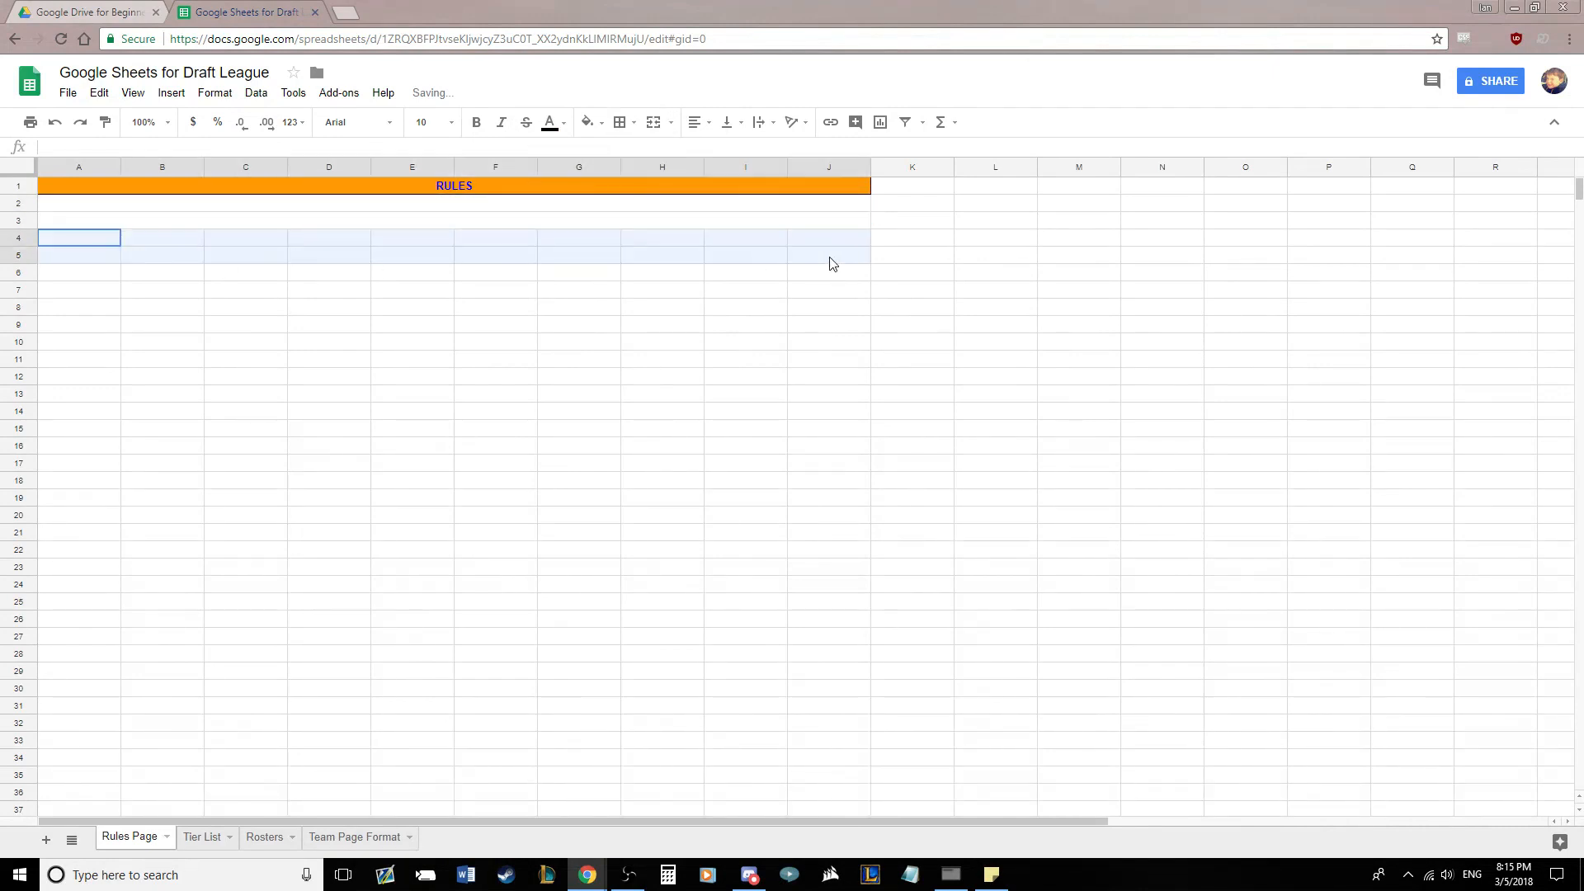
click(652, 123)
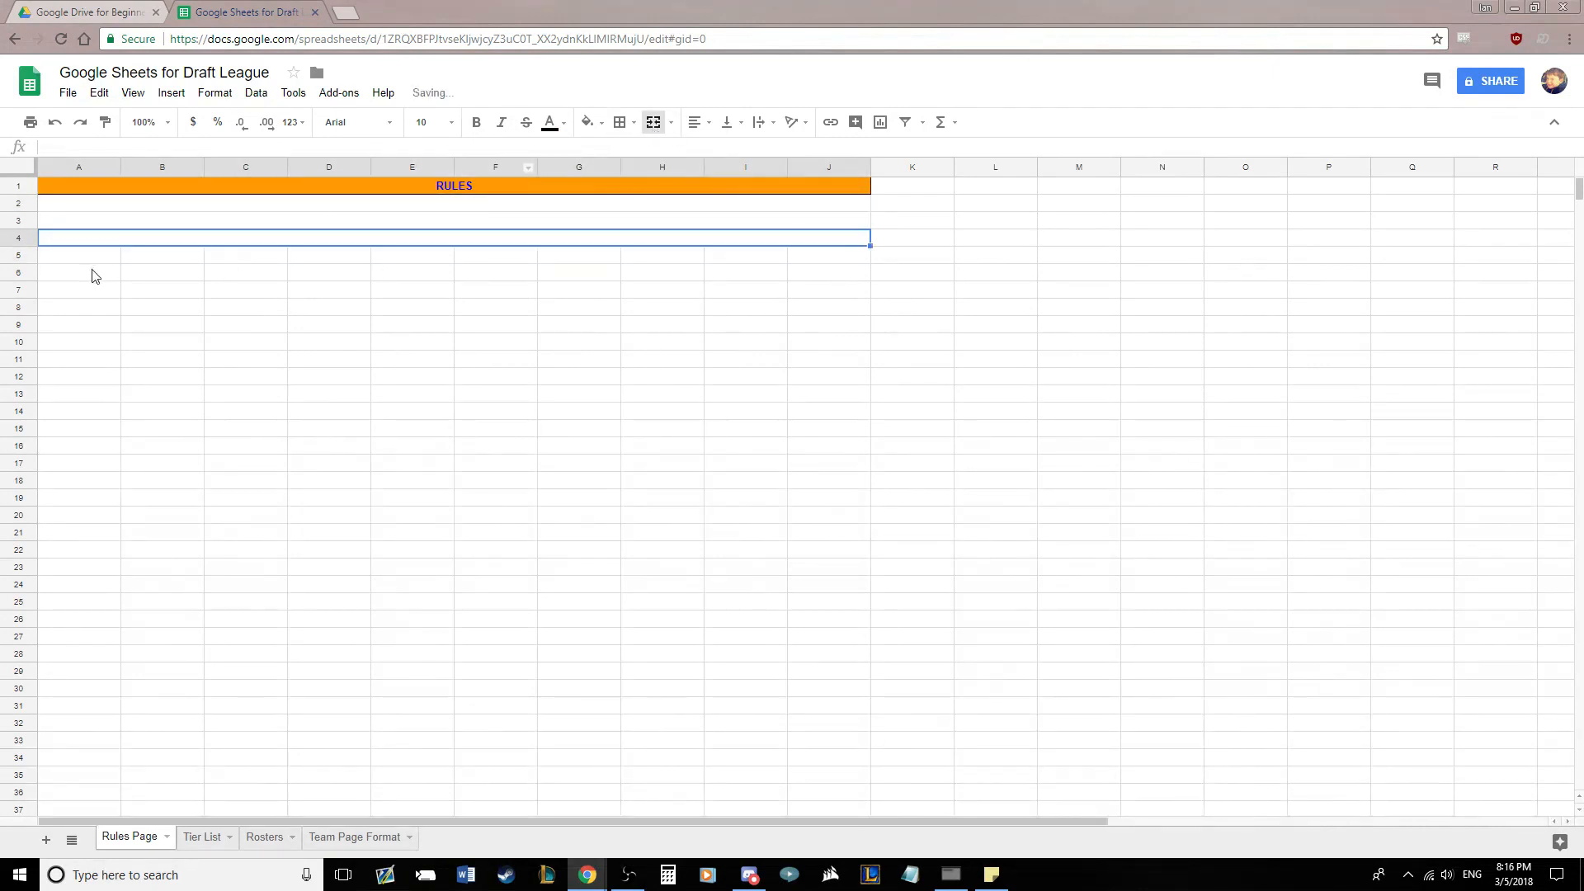
drag(93, 256, 816, 262)
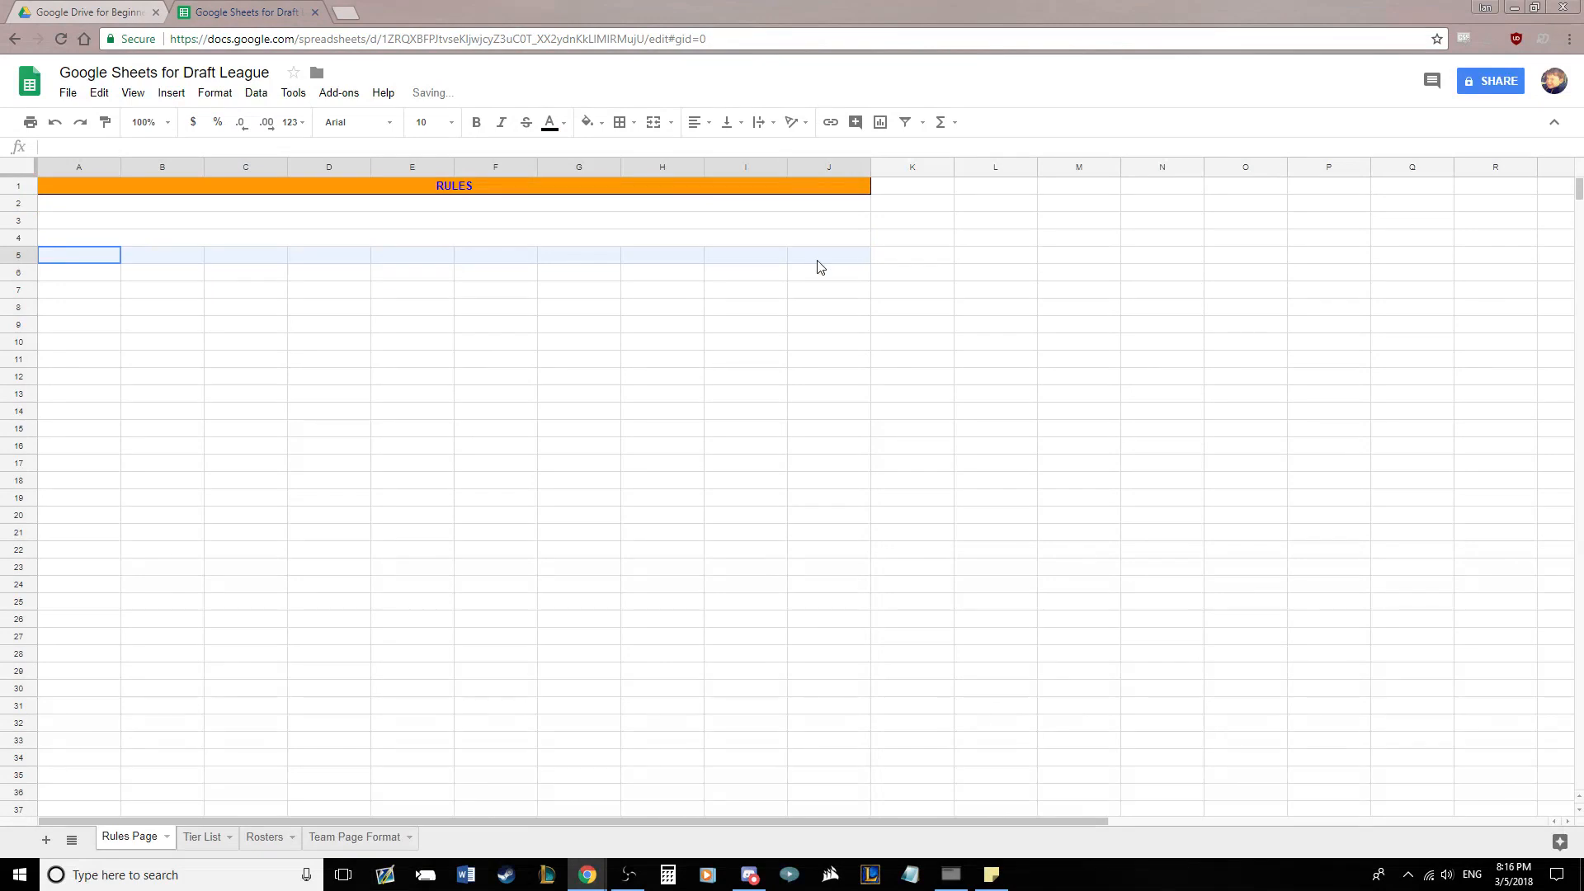
click(652, 123)
drag(106, 272, 825, 274)
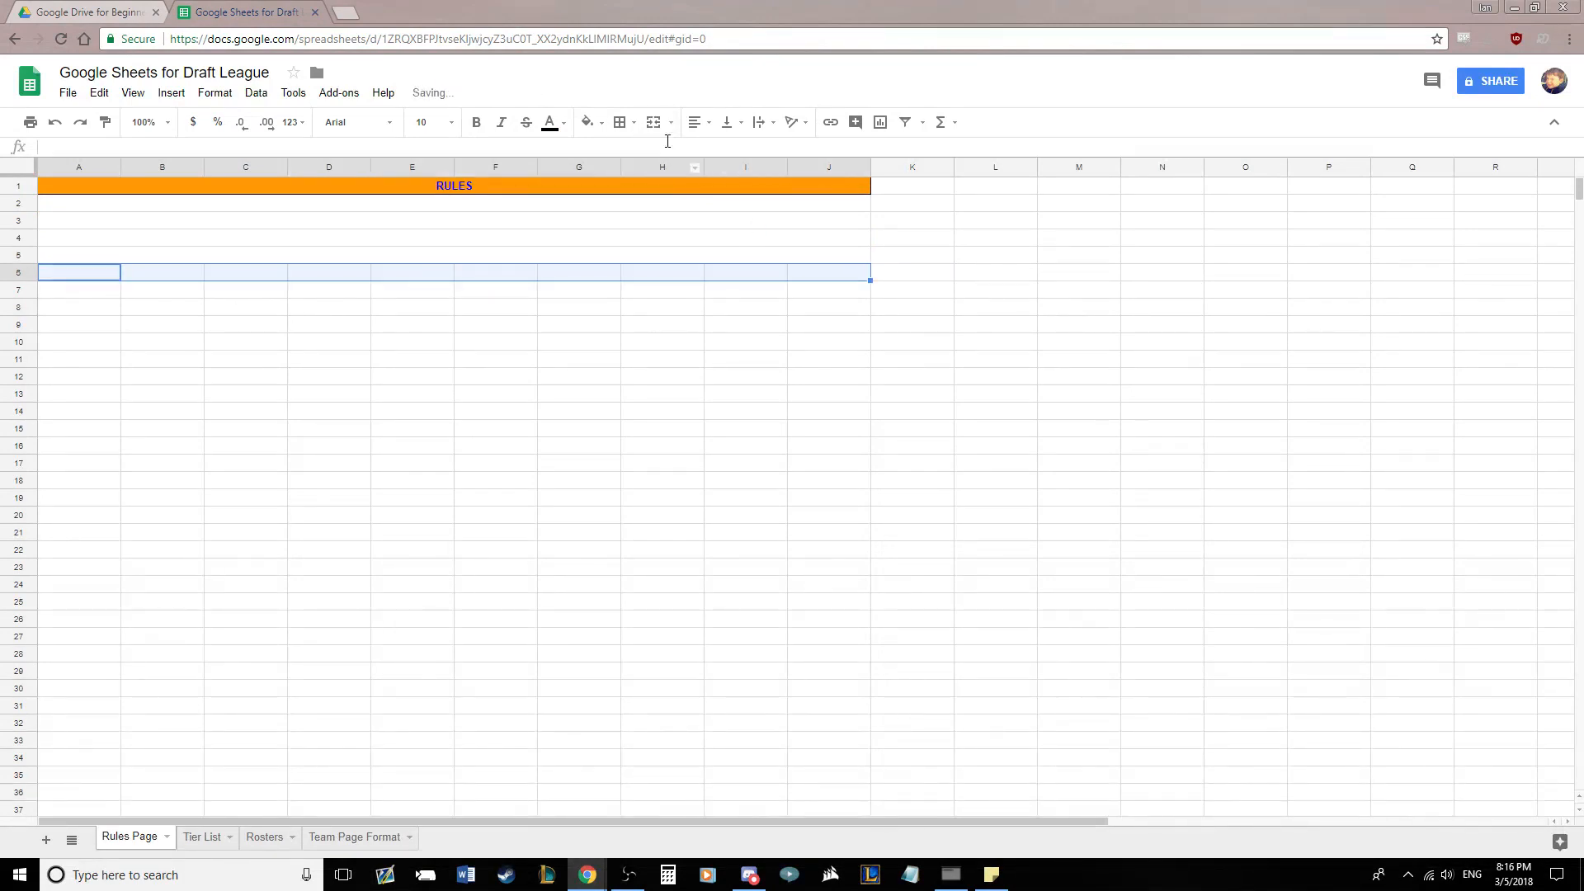
click(653, 122)
drag(92, 292, 825, 290)
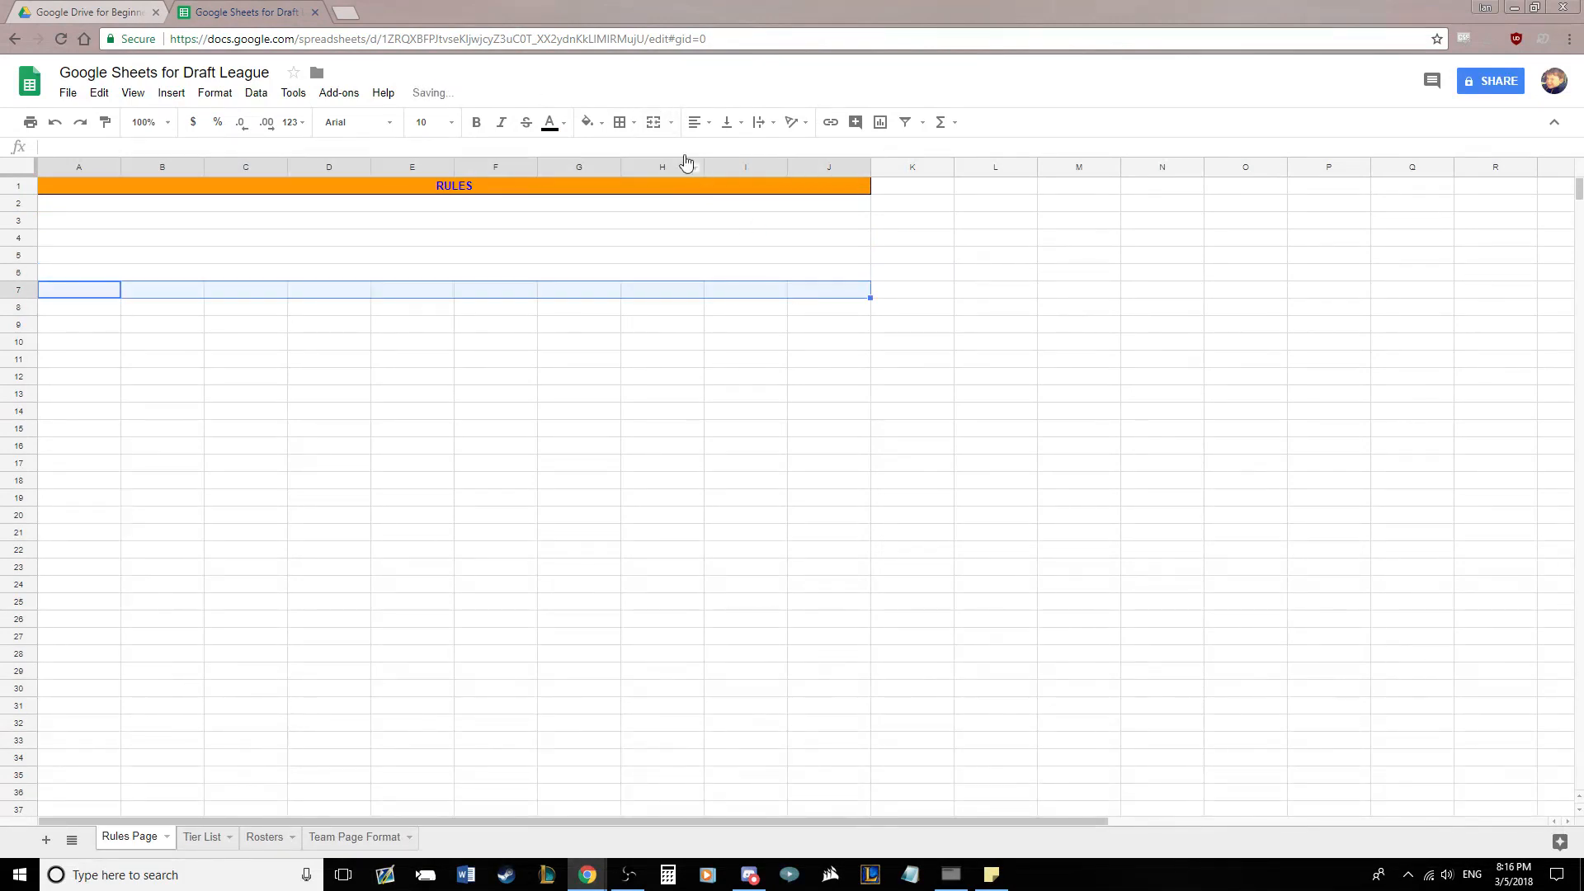
click(641, 129)
drag(78, 311, 858, 310)
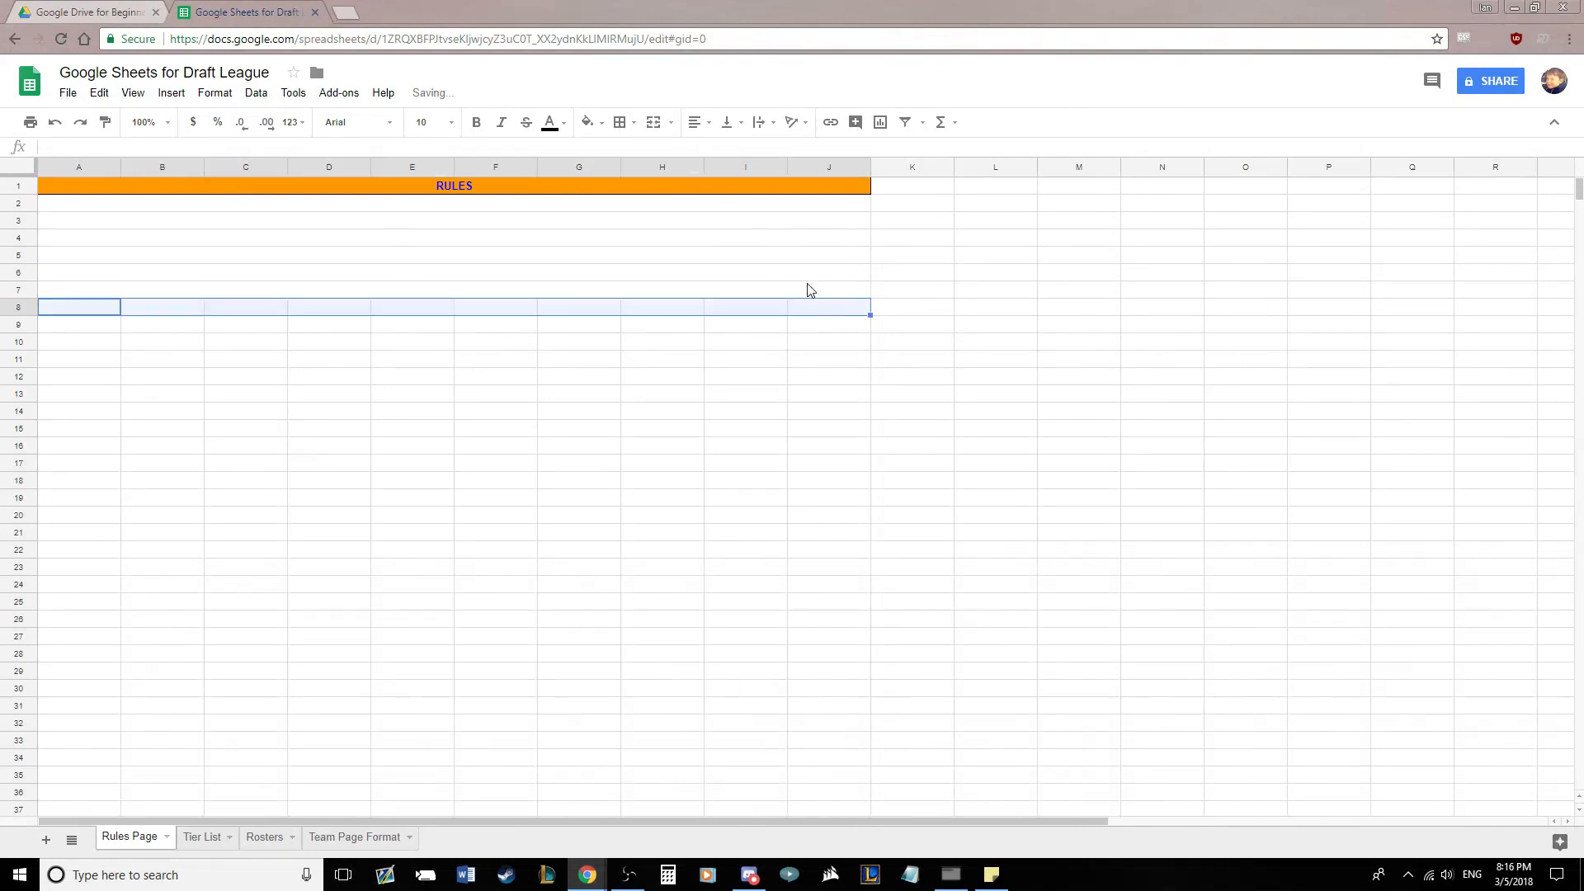
click(644, 126)
click(395, 327)
Start the first rule in row 2 with "1. Each coach must draft 11 Pokemon. These 11 must be selected"
click(166, 203)
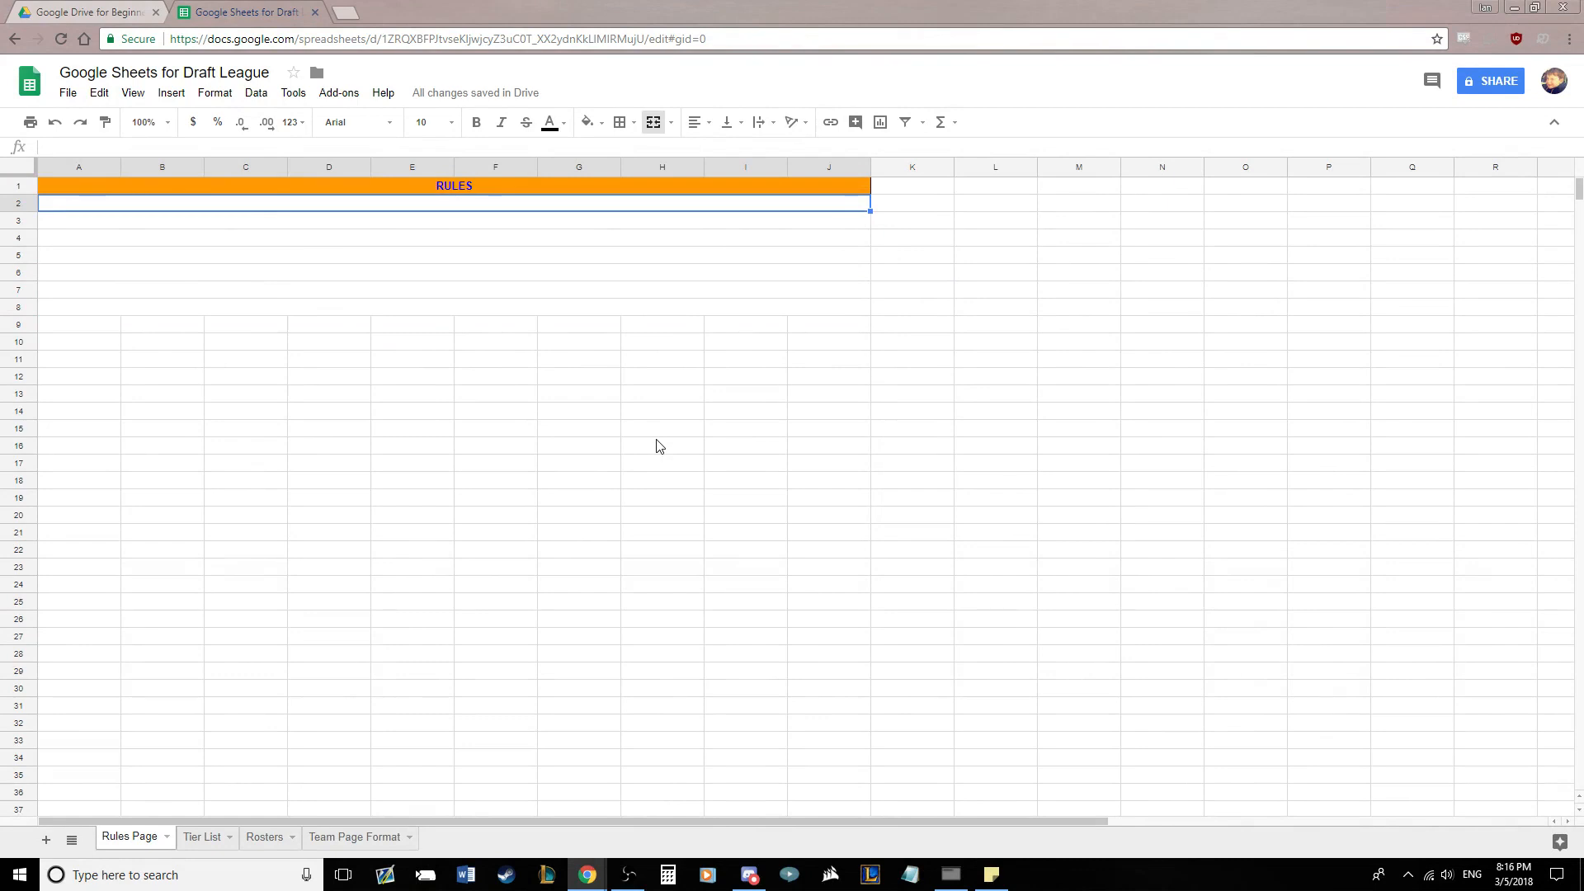
text(1. Each coach m)
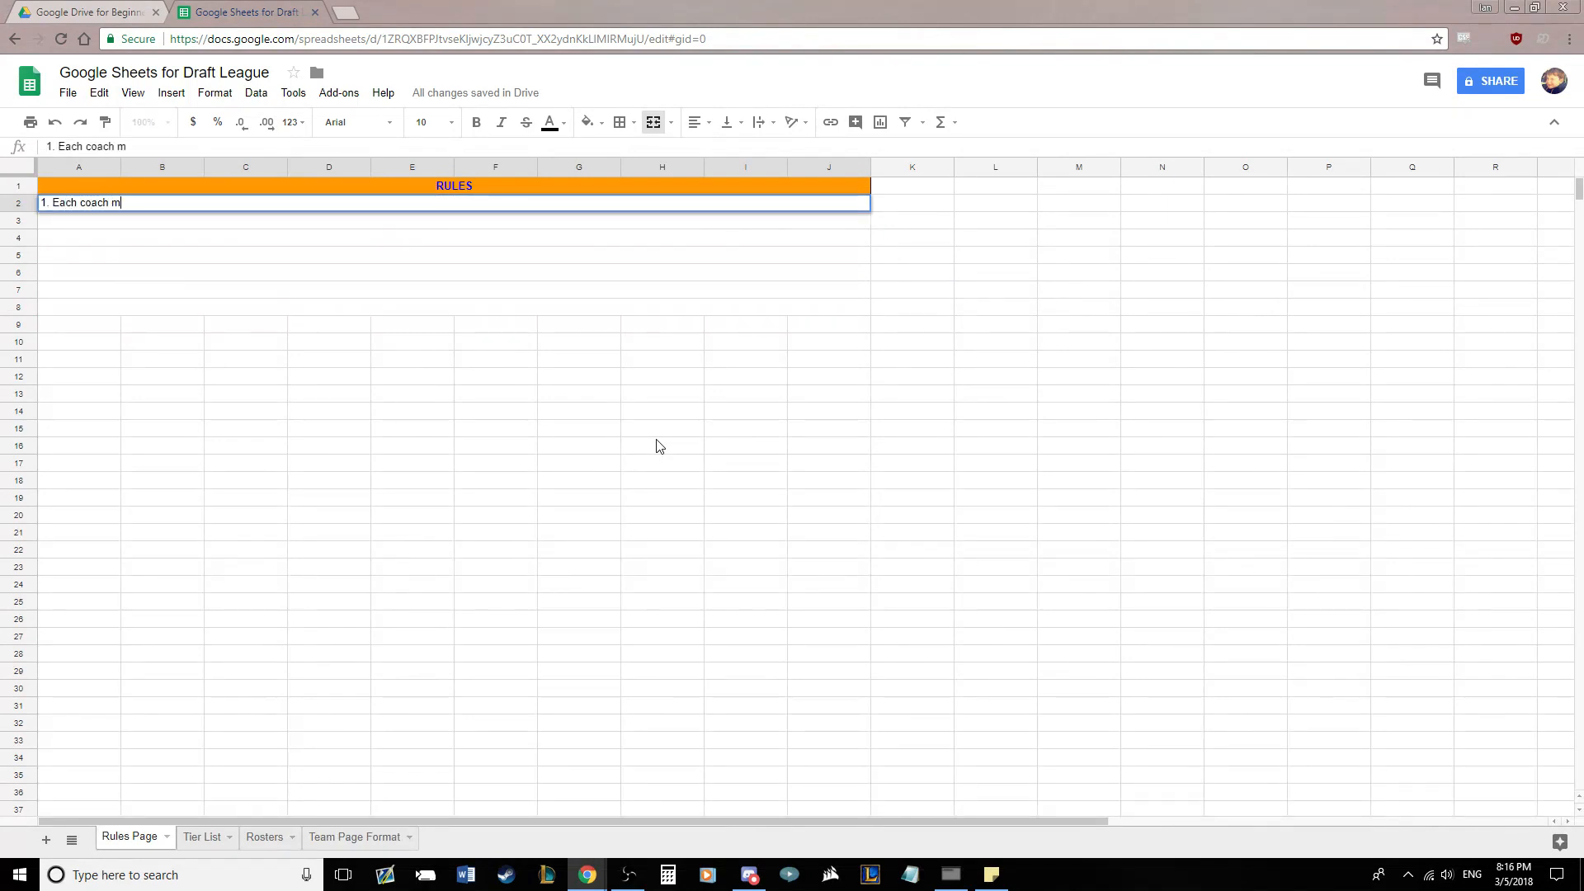
text(ust draft 11 Pokem)
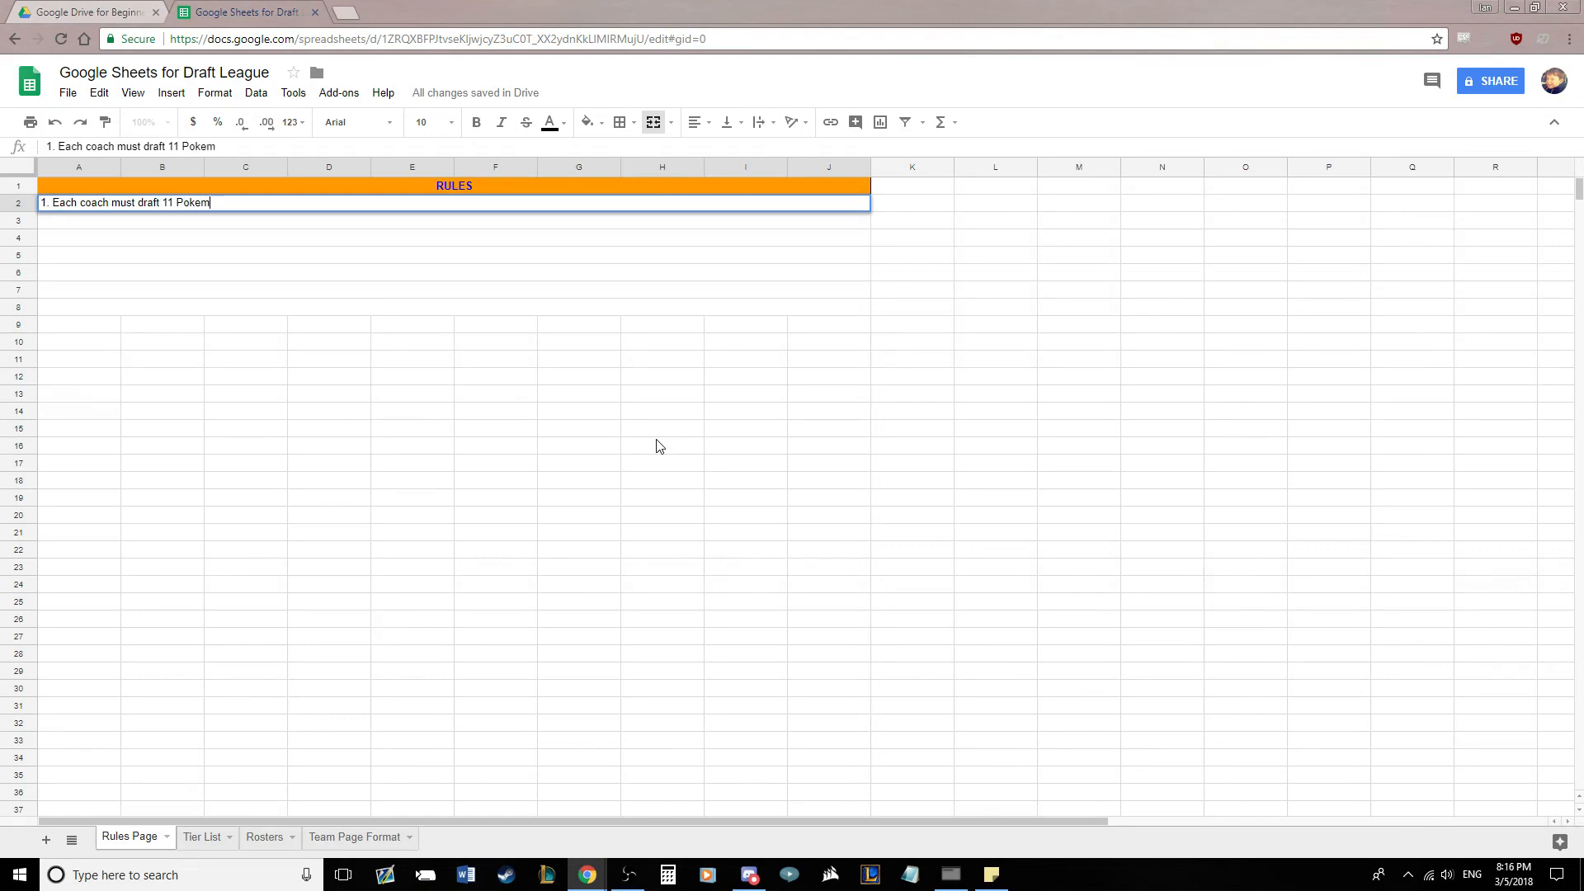
text(on. The)
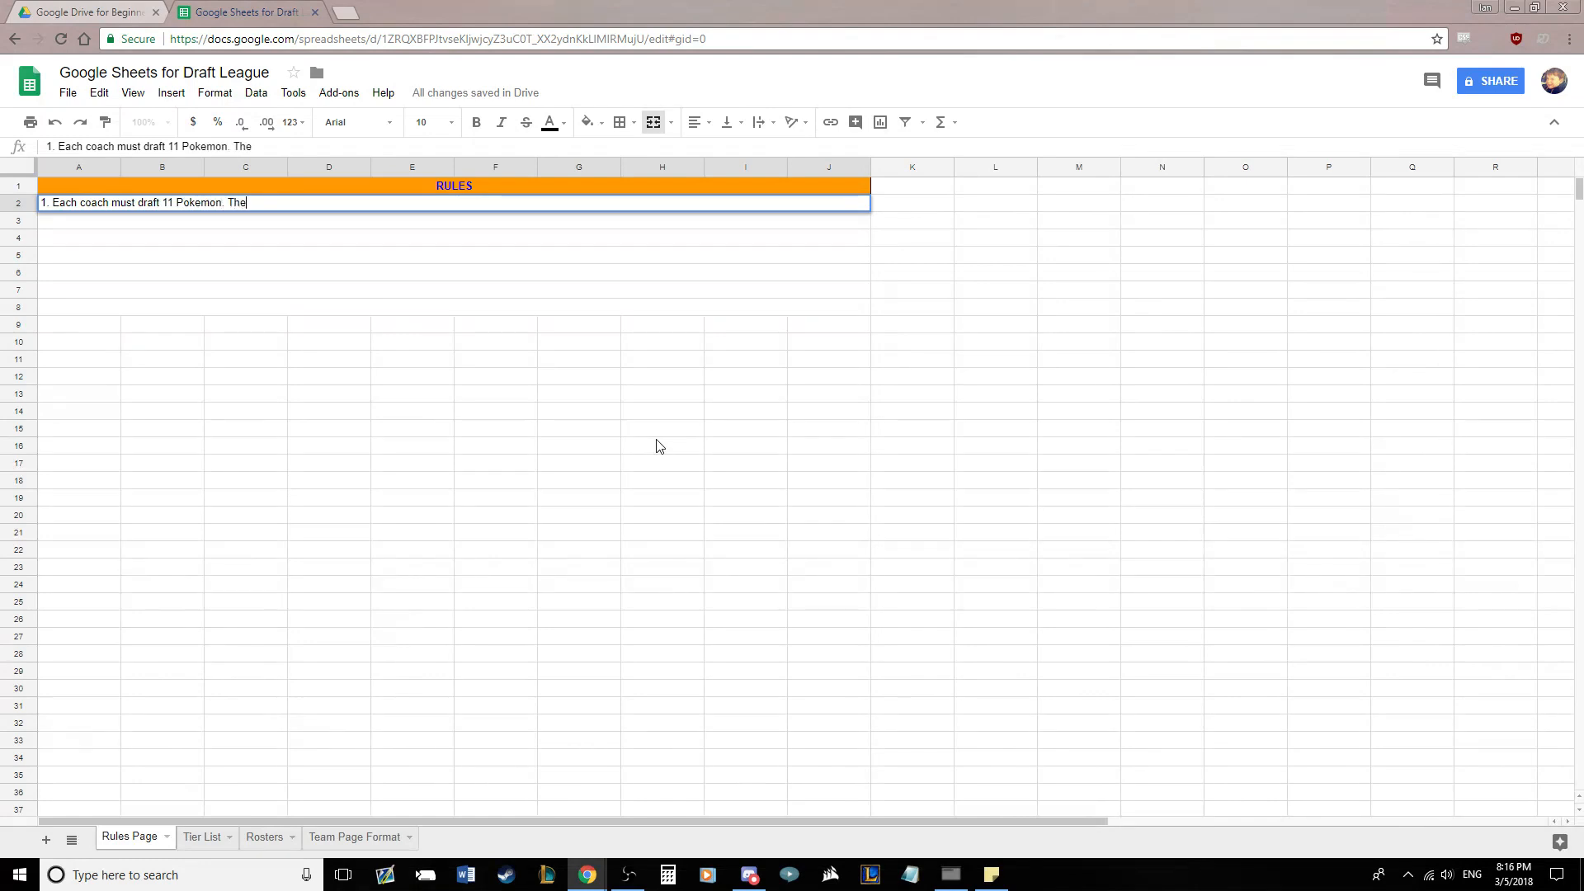
text(se 11 must be selected )
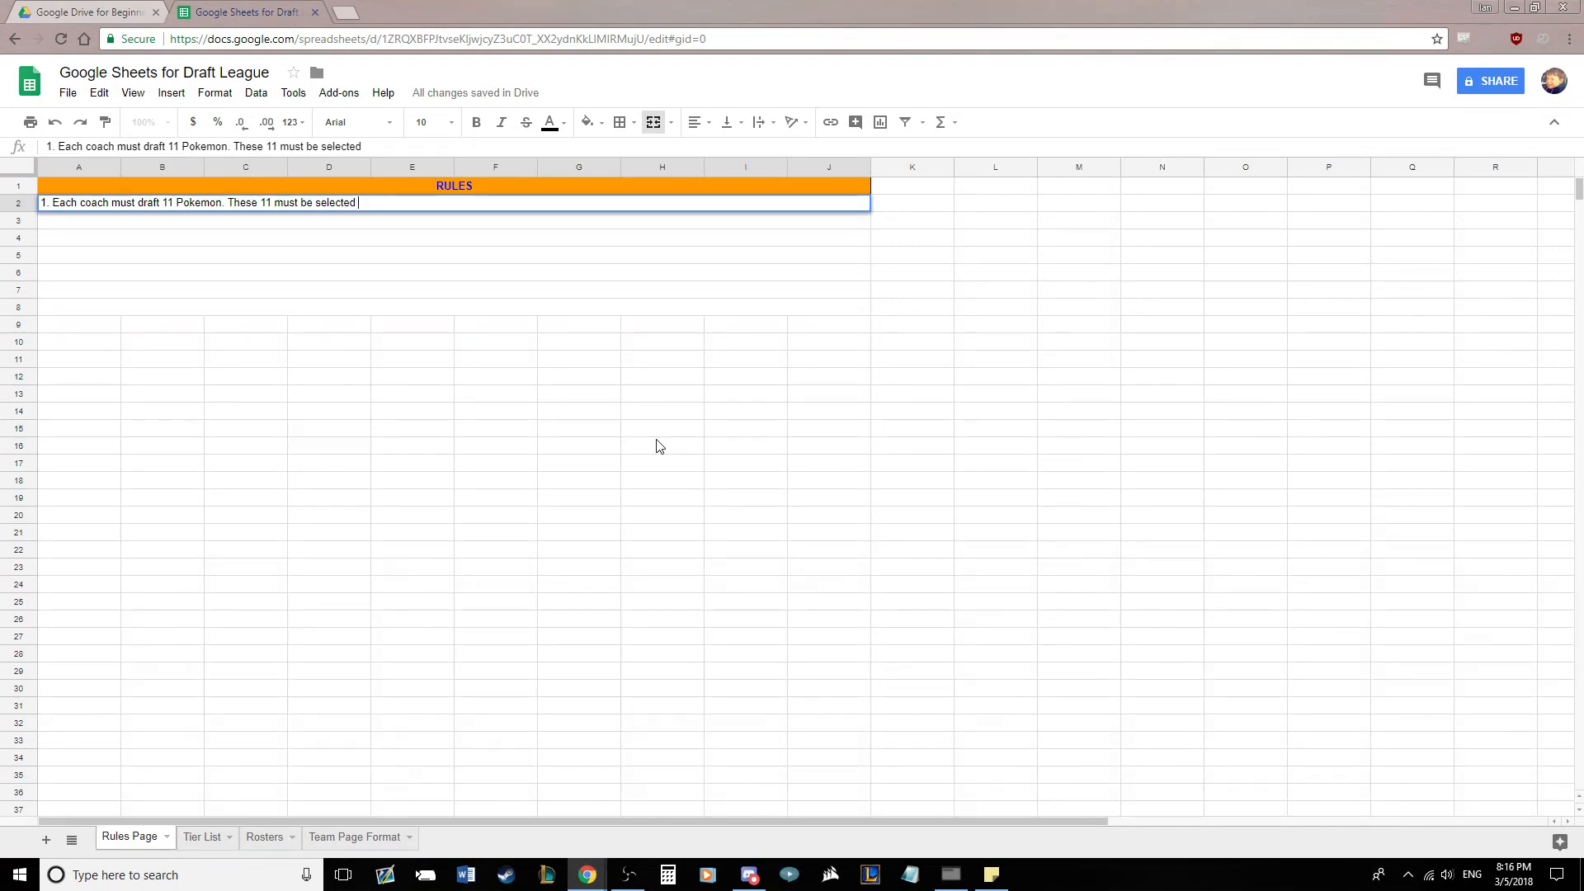
Continue rule 1 with "with 1 Tier 1, 1 Tier 2, 2 Tier 3, 1 Tier 4, 1 Tier 5, 1 Mega"
text(with 1 Tie)
text(r 1, 1 Tier 2, 2 )
text(Tier 3)
text(,1)
text( 1 Tier 4)
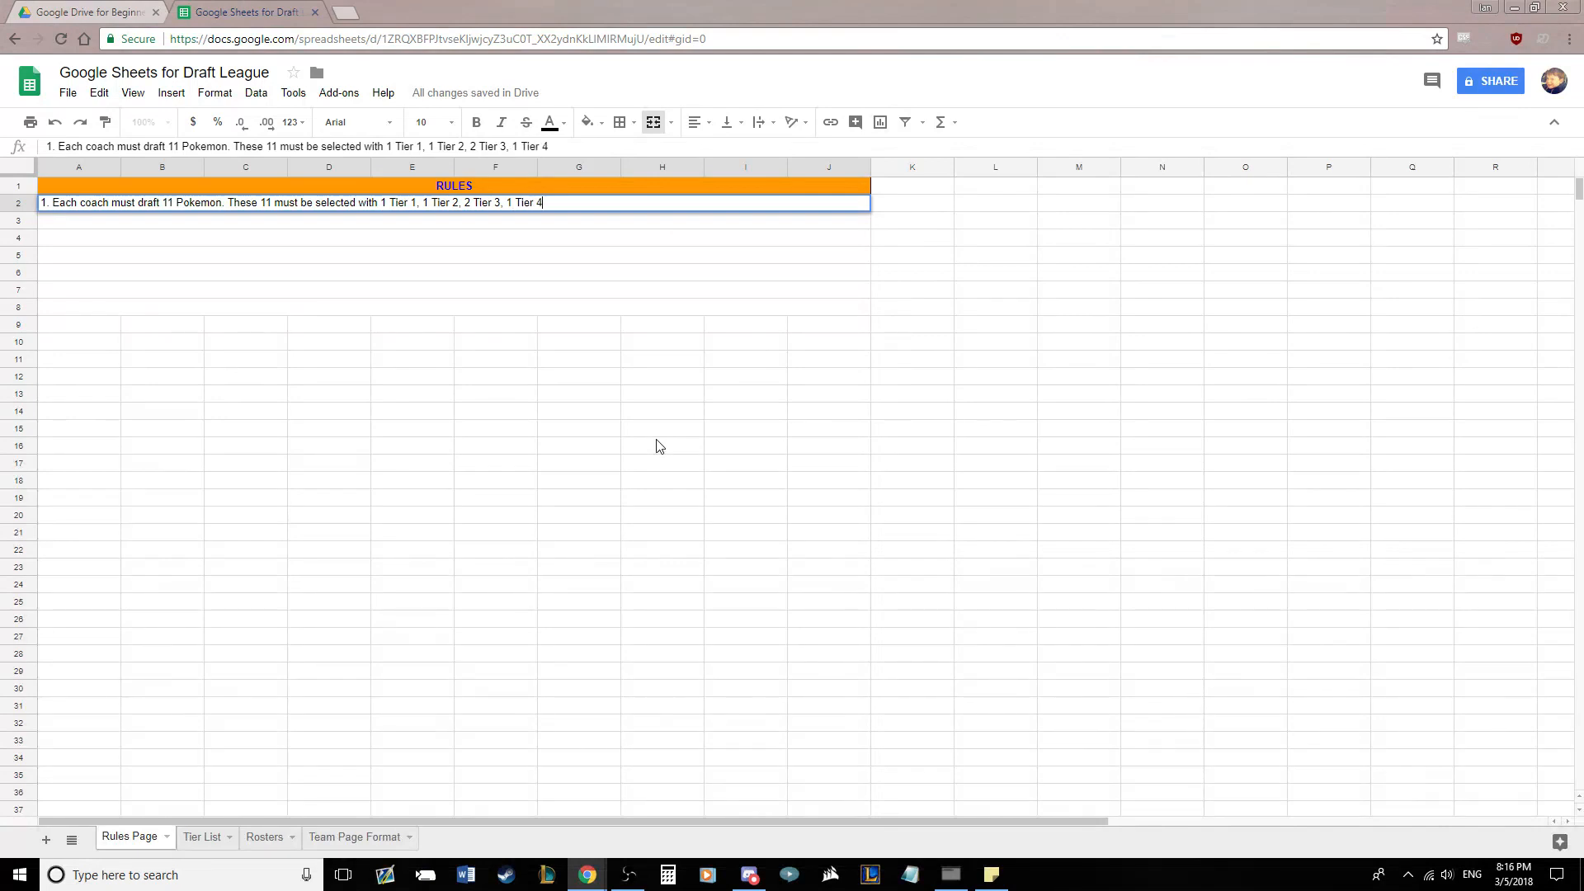
text(, 1 Tier)
text( 5, 1 Mega)
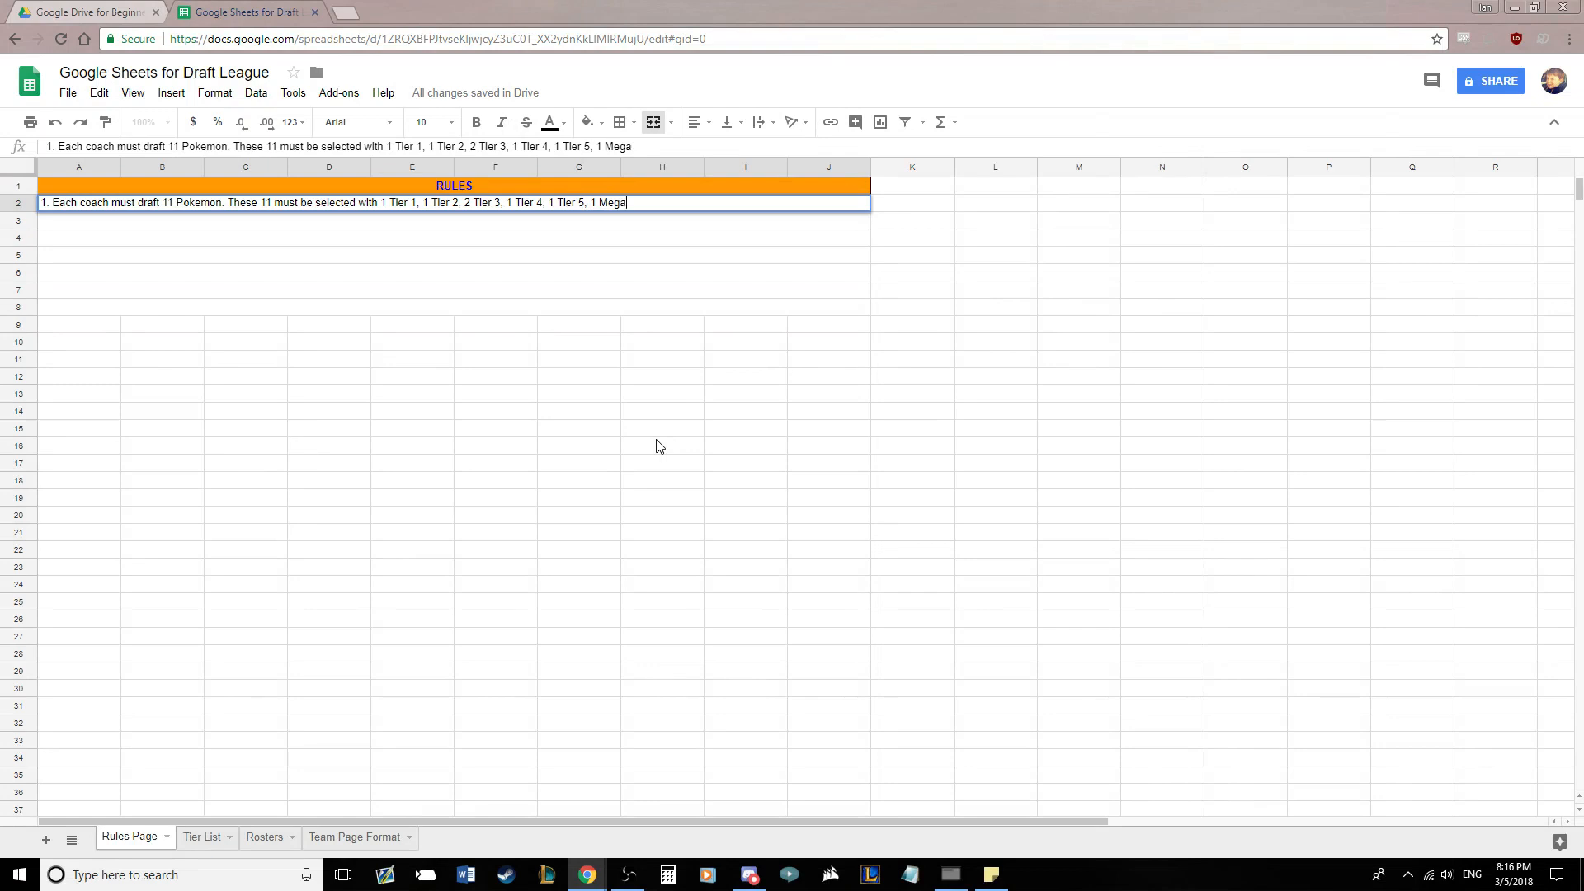
Finish rule 1 with "and then 4 "Free" picks with 400 points to work with."
text( and then 4 f)
text(re)
key(BackSpace)
key(BackSpace)
key(BackSpace)
text("Free" pcicks with)
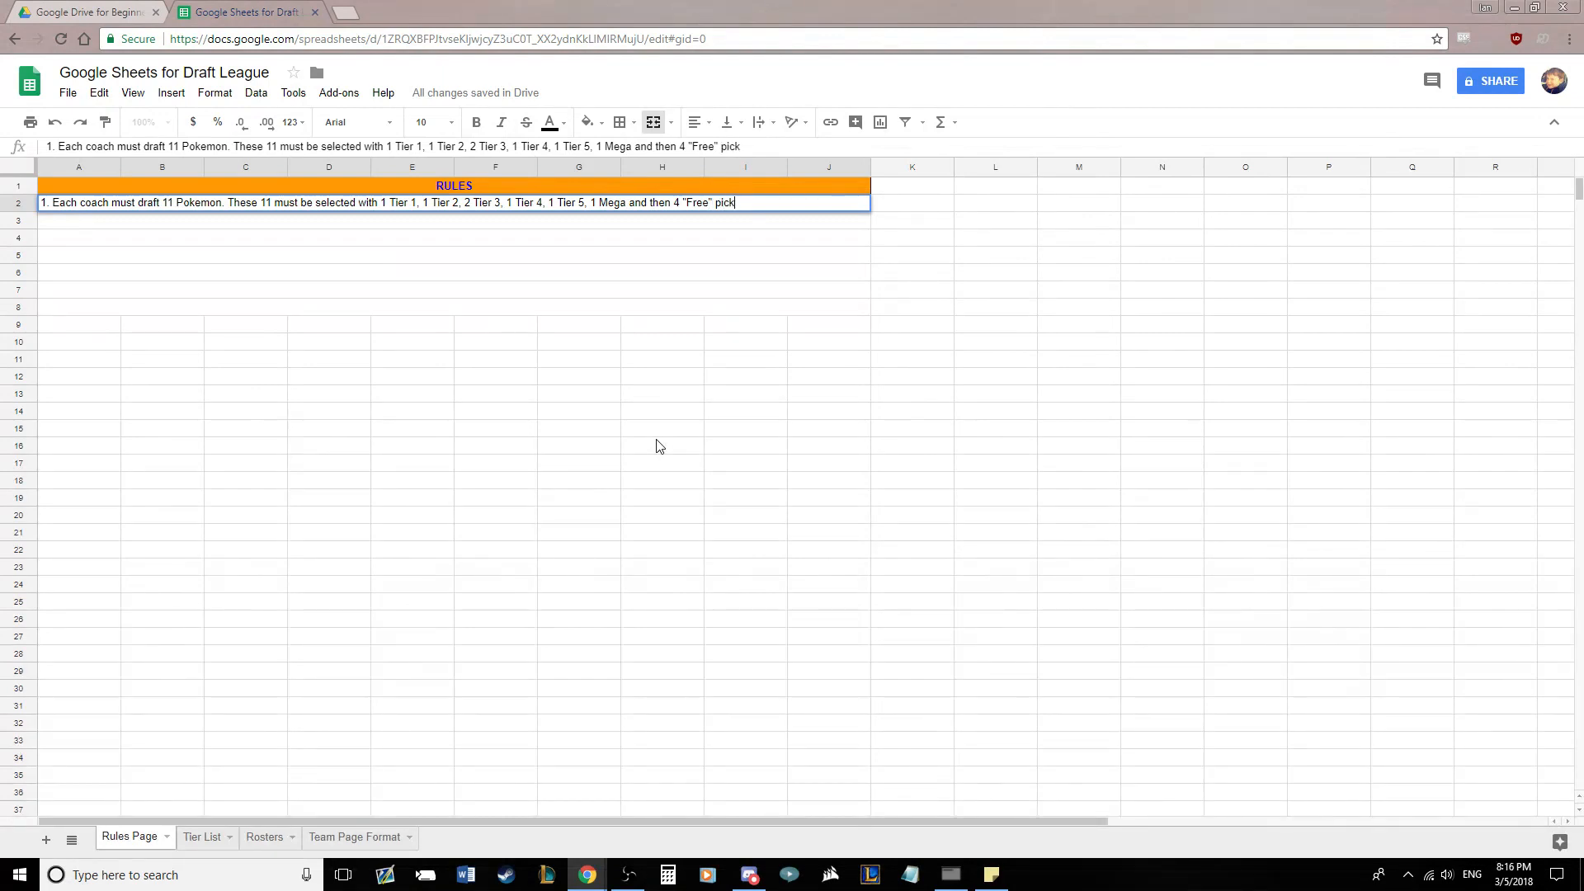
text(points to work with.)
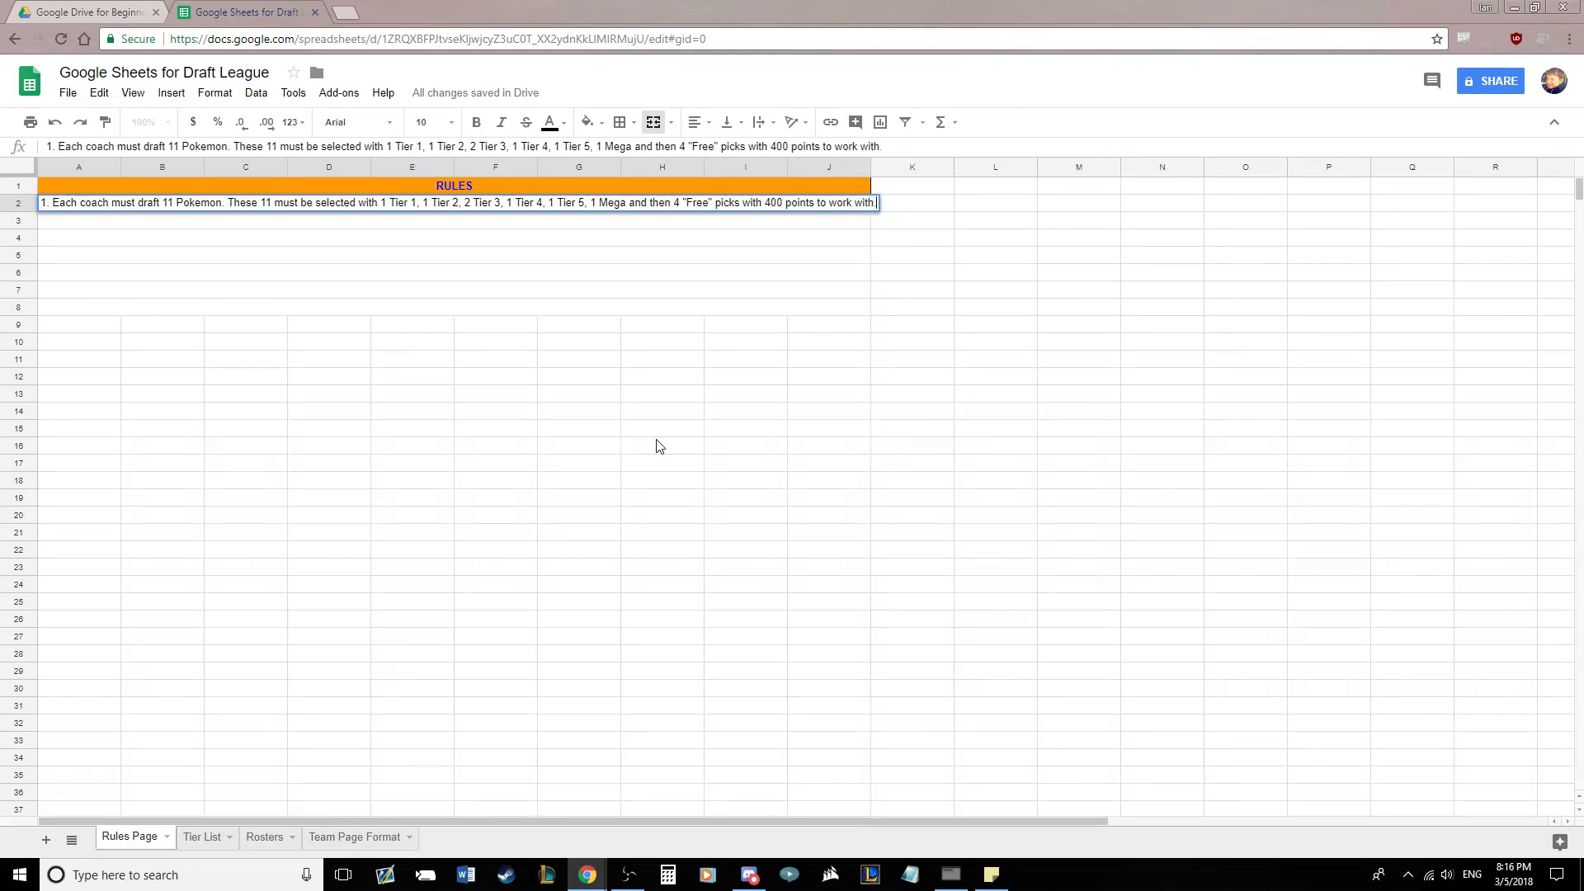
key(Return)
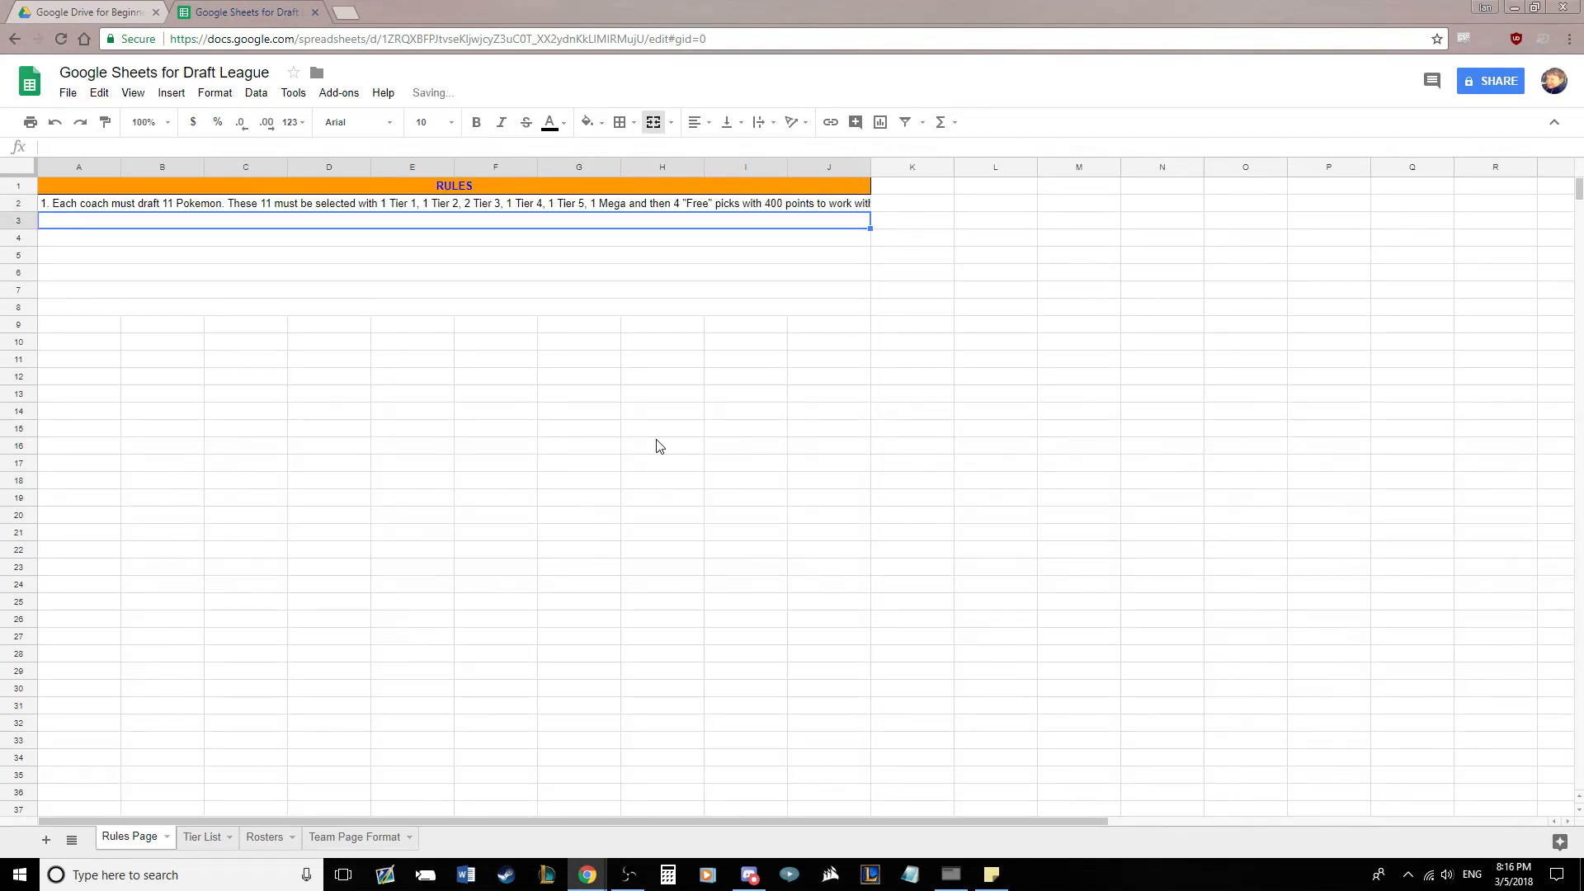
Start rule 2 in row 3 with "2. Tier 1 Pokemon cost 180 points, Tier 2 Pokemon cost 120 points, Tier 3 Pokemon cost 100"
text(2. Tie)
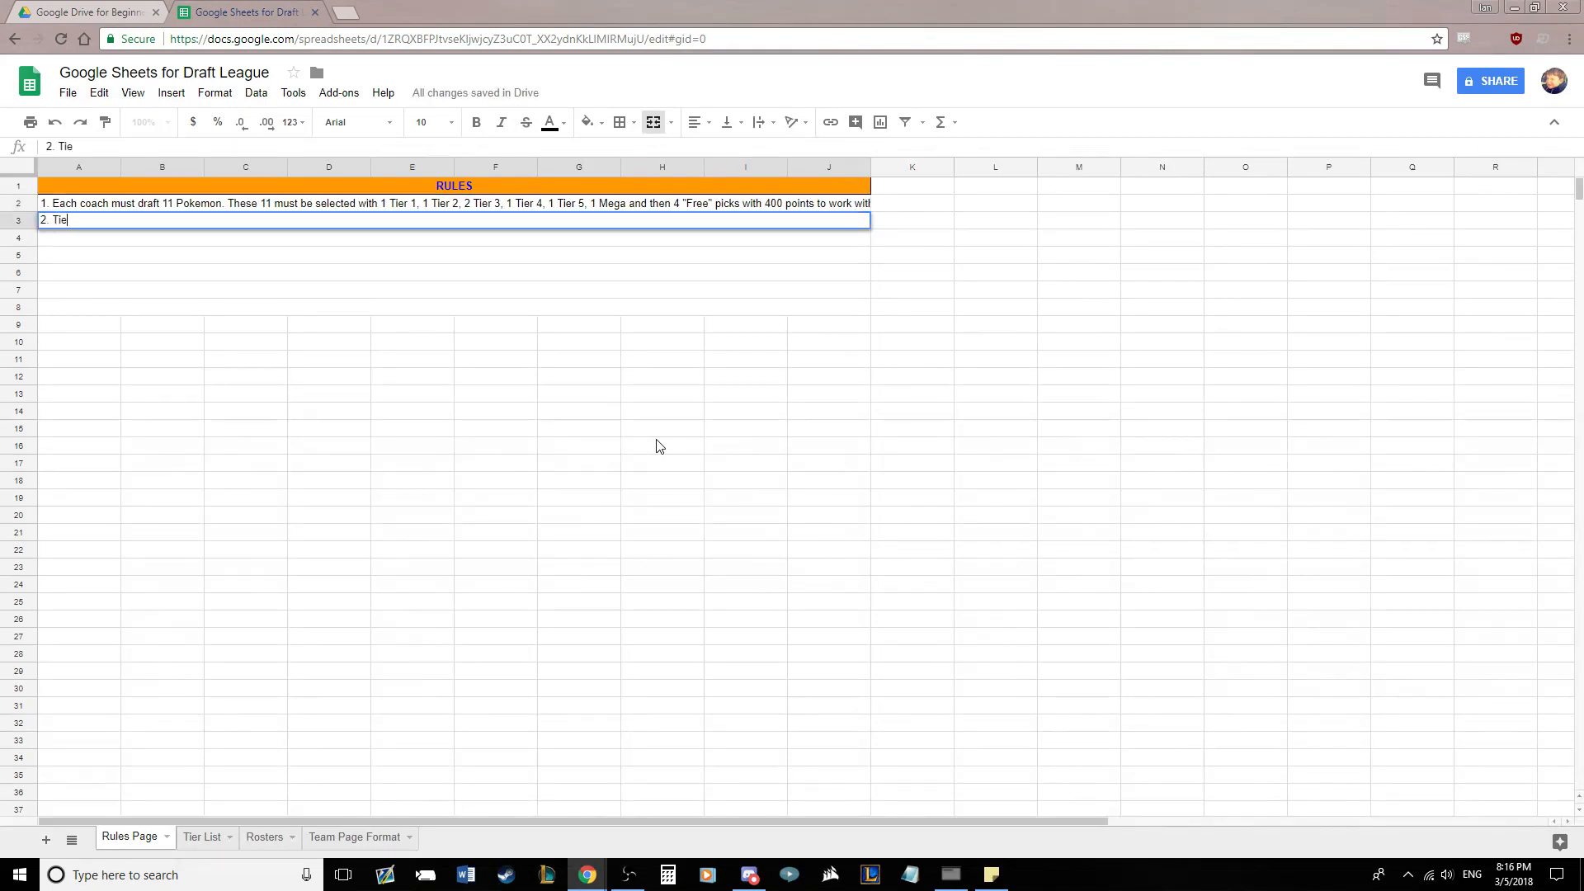
text(r 1 Pokemon cost 180 poin)
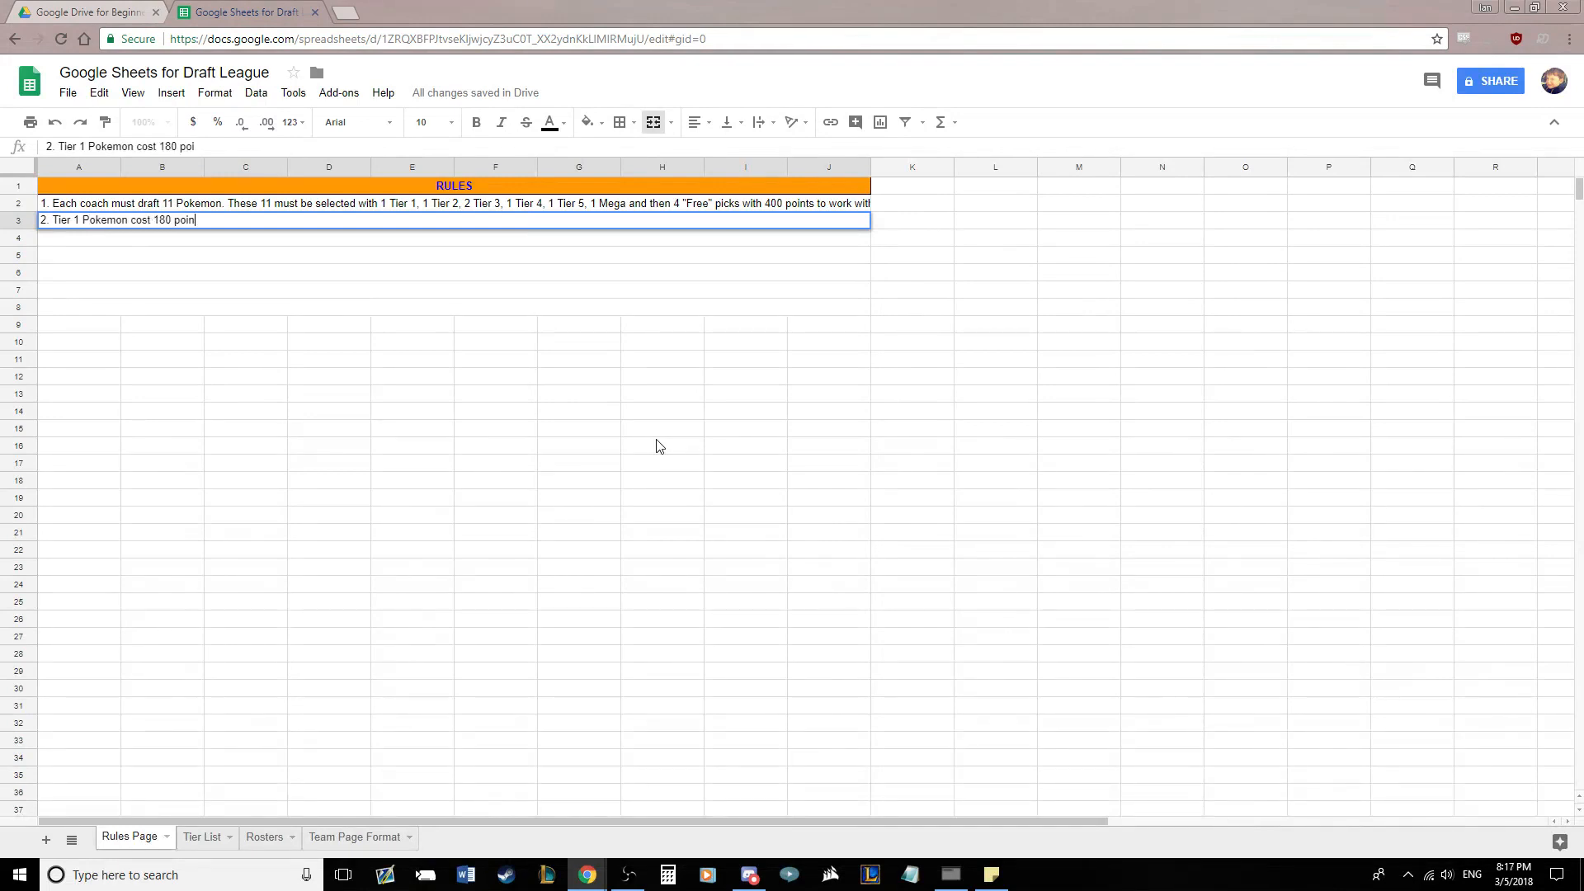
text(ts, Tier 2 Pokemon cost 12)
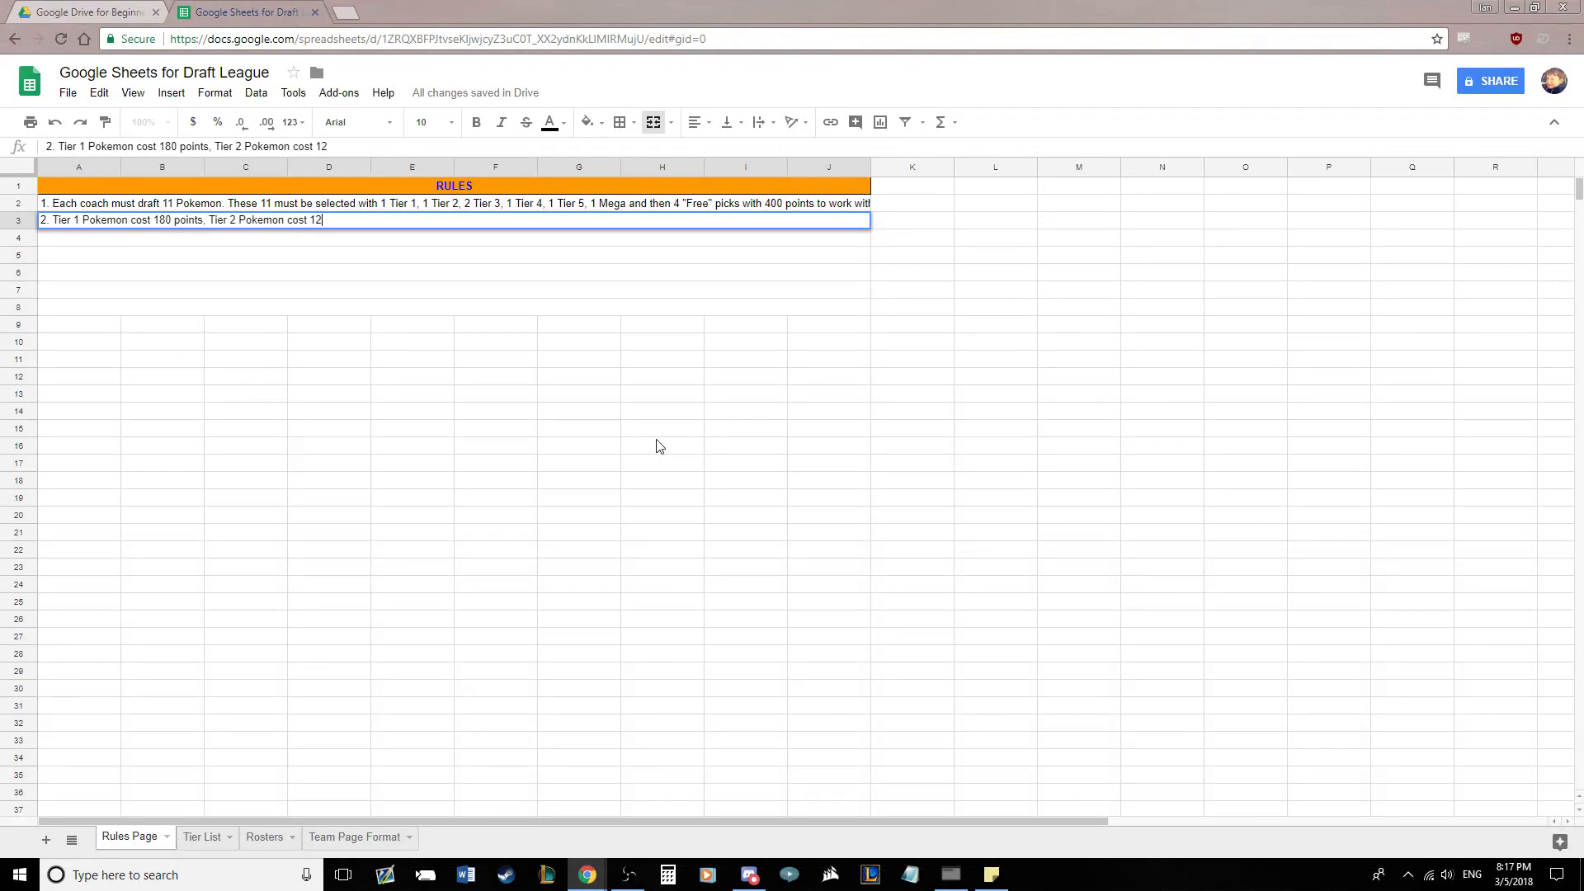
text(0 points, Tier 3 Pokemon cost 100)
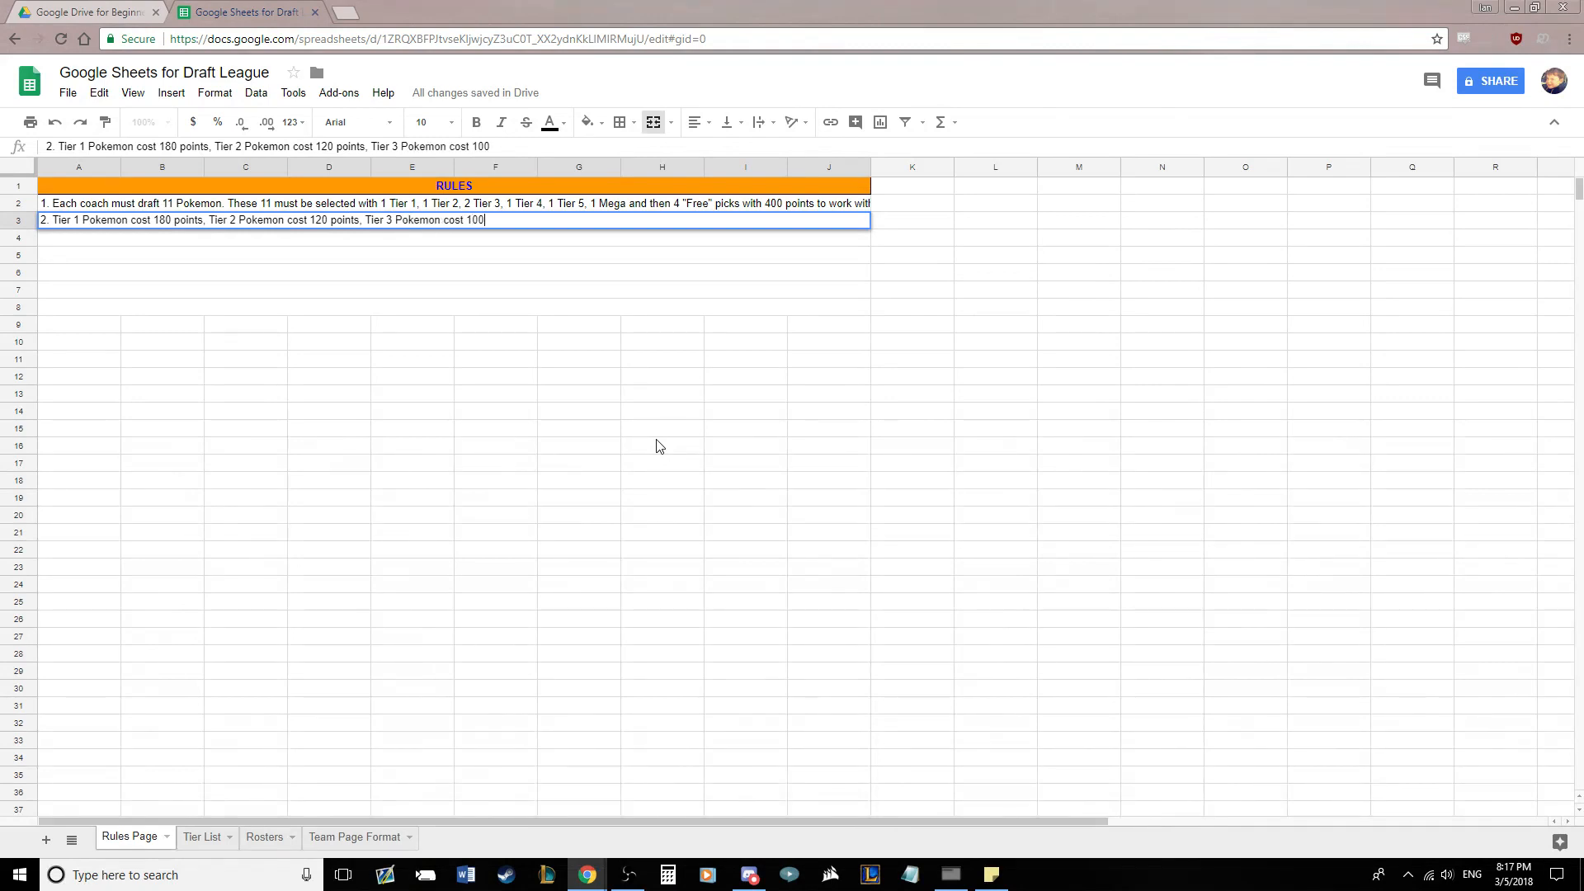
Finish rule 2 with "points, Tier 4 Pokemon cost 60 points and Tier 5 Pokemon cost 40 points."
text( points, Tier 4 Pokemon cost )
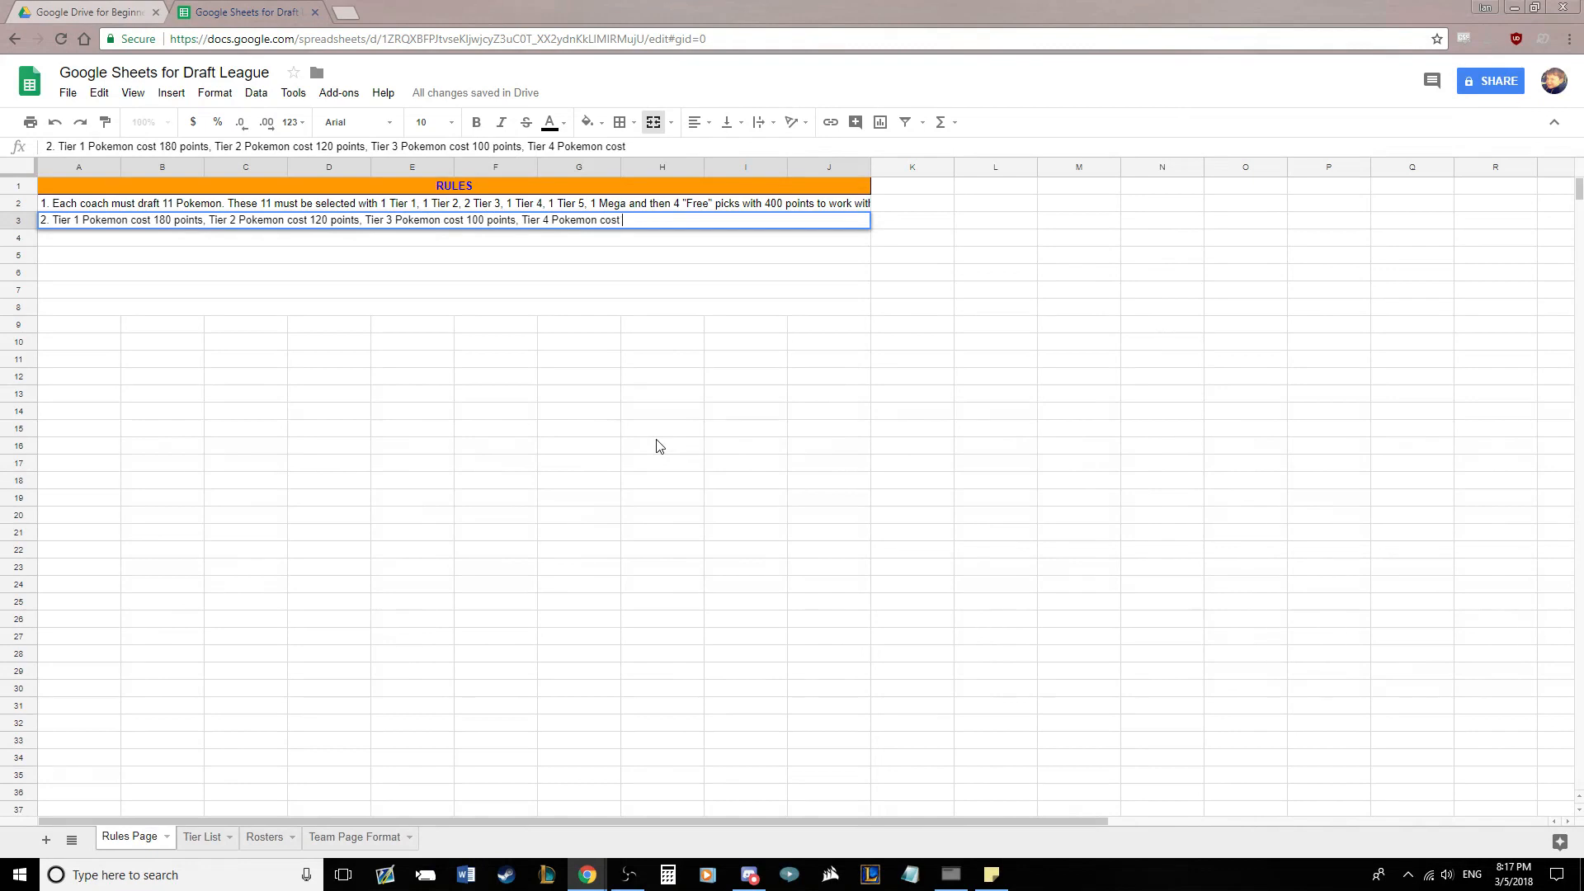
text(60 points and Tier 5 )
text(Pokemon cost )
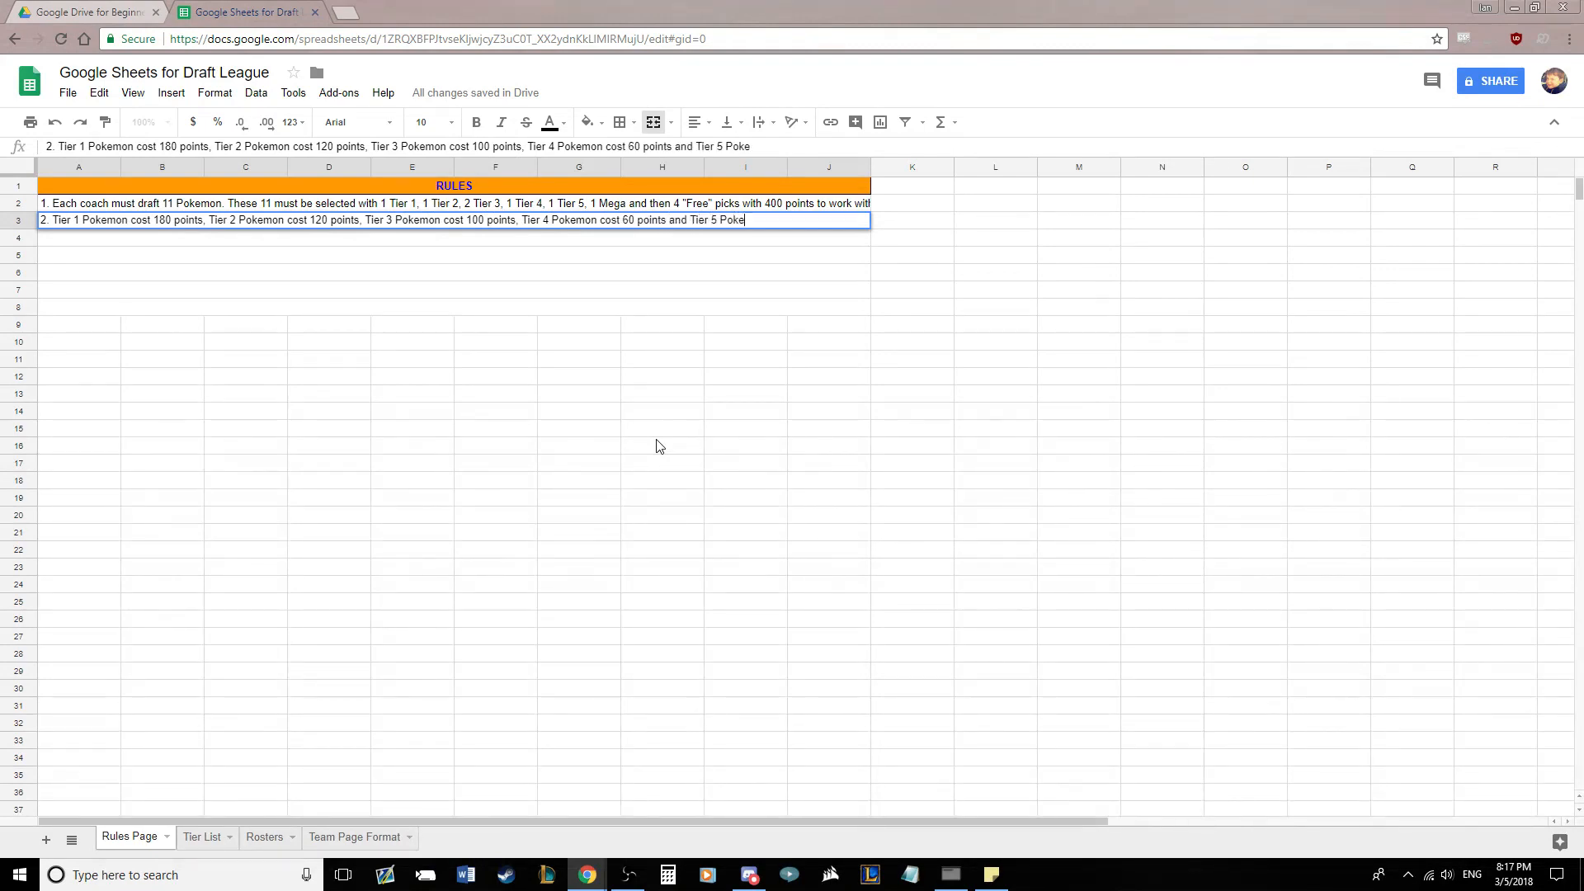
text(40 points.)
key(Return)
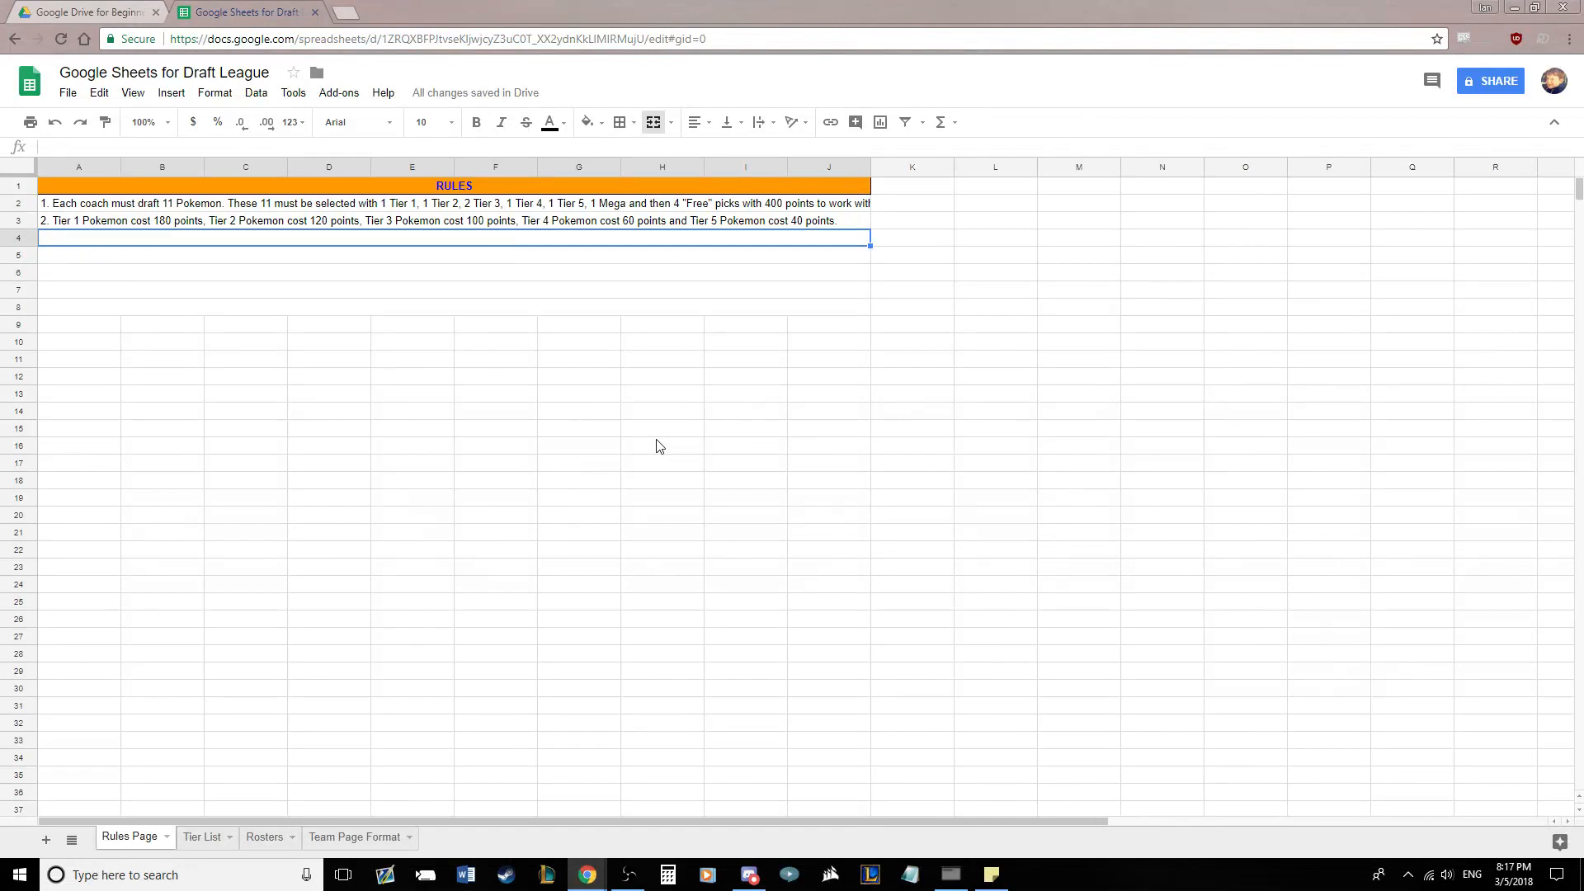
Enter "3. Pokemon from the BANNED tier are banned and may not be drafted" in row 4
text(3. )
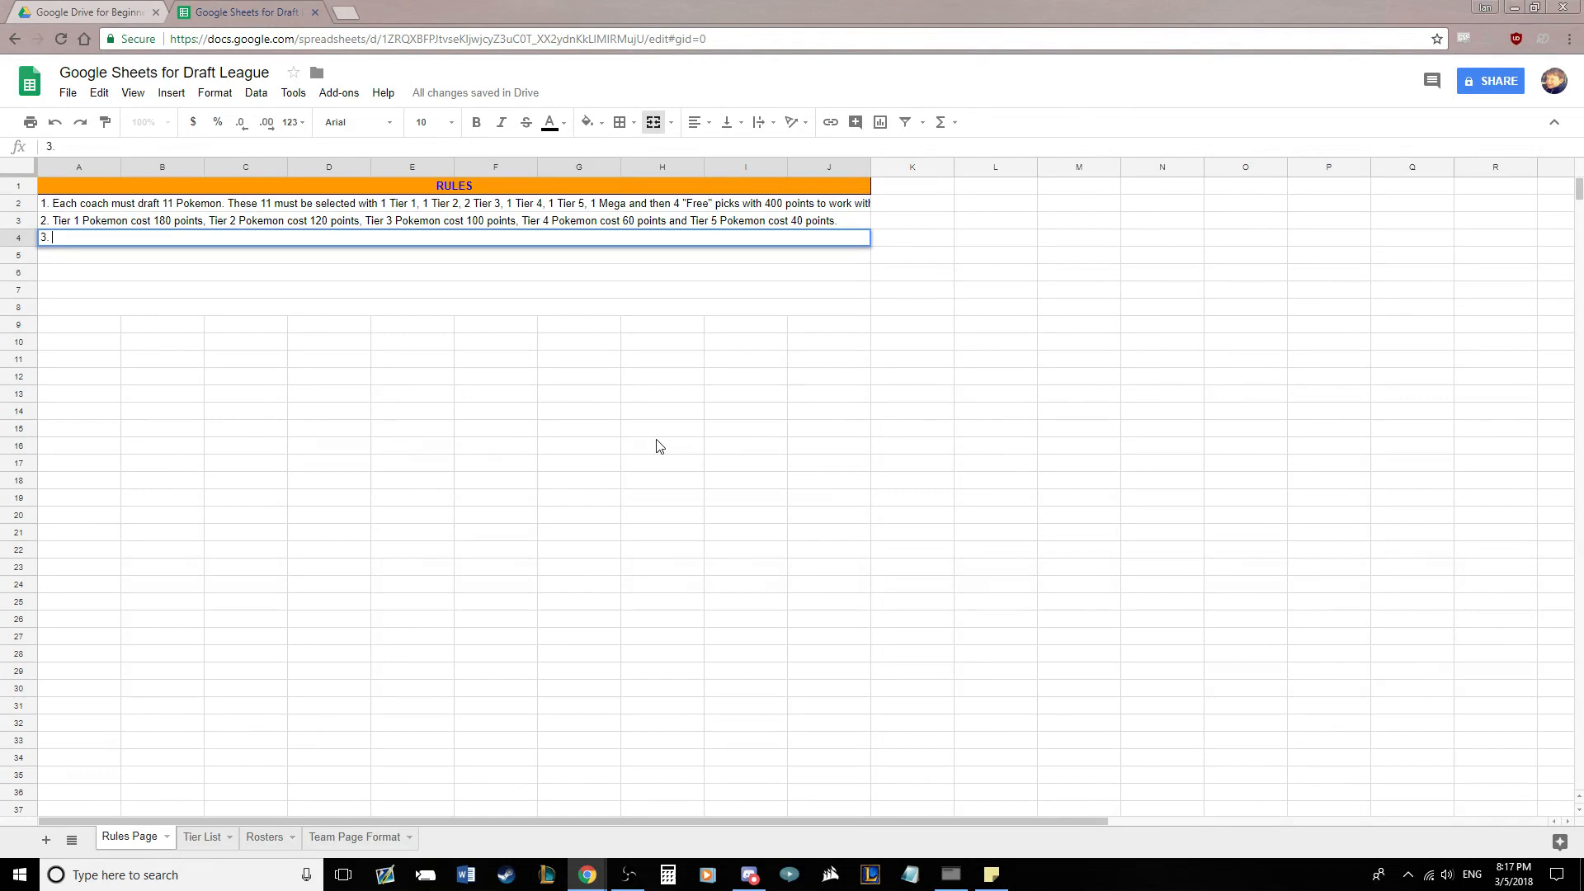
text(Pokemon from the BANNED )
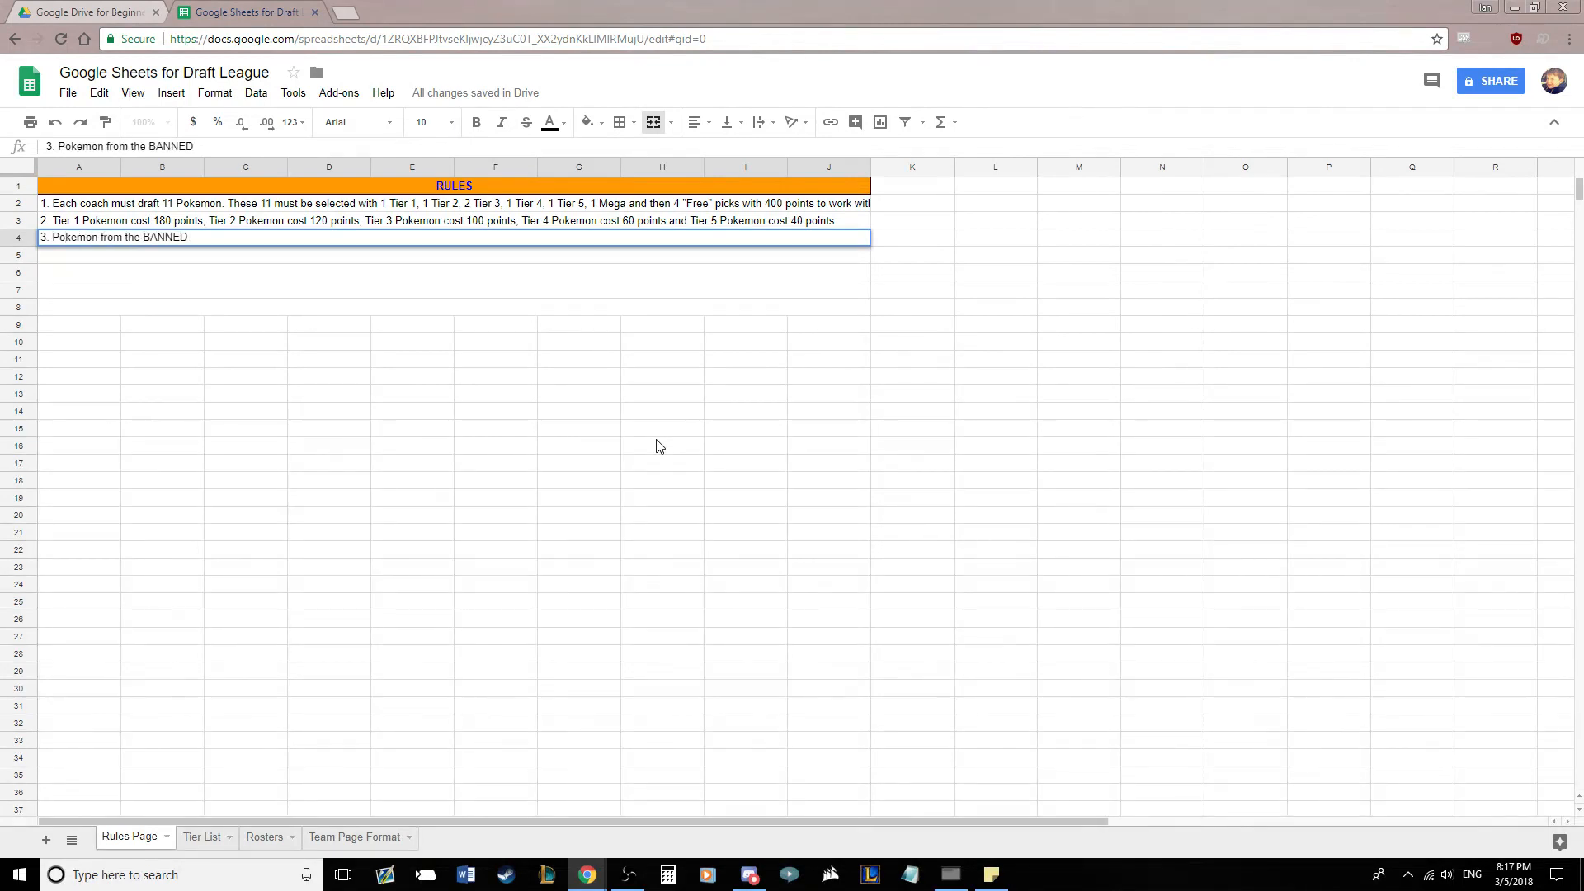
text(tier are banned and may no)
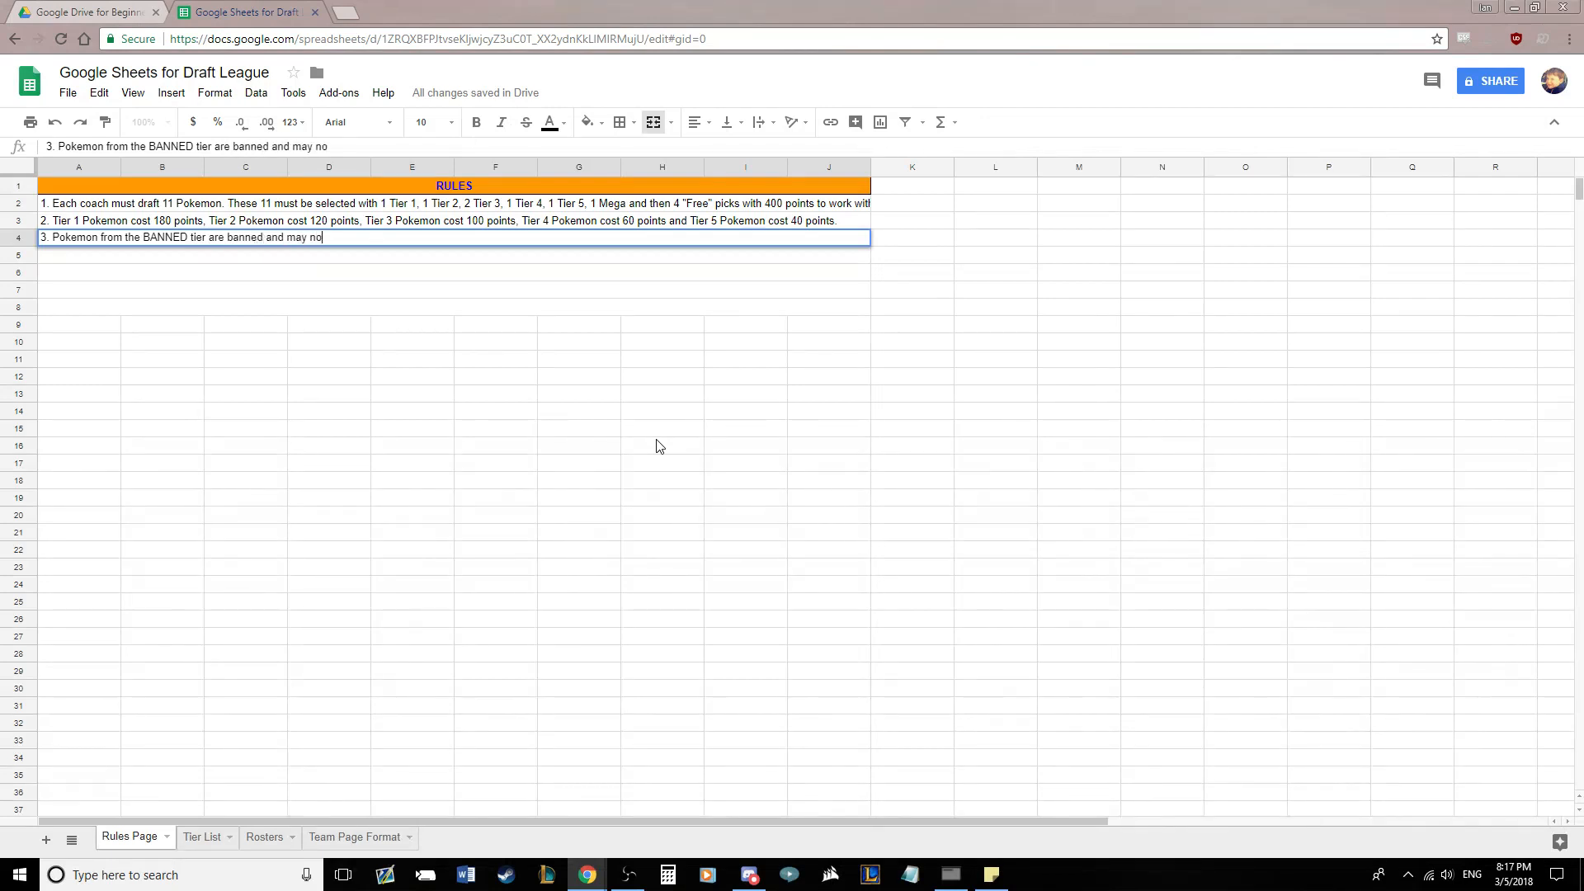
text(t be drafted)
key(Return)
Enter "4. Insert Z crystal usage rule here/Z crystal drafting rule here" in row 5
text(4. )
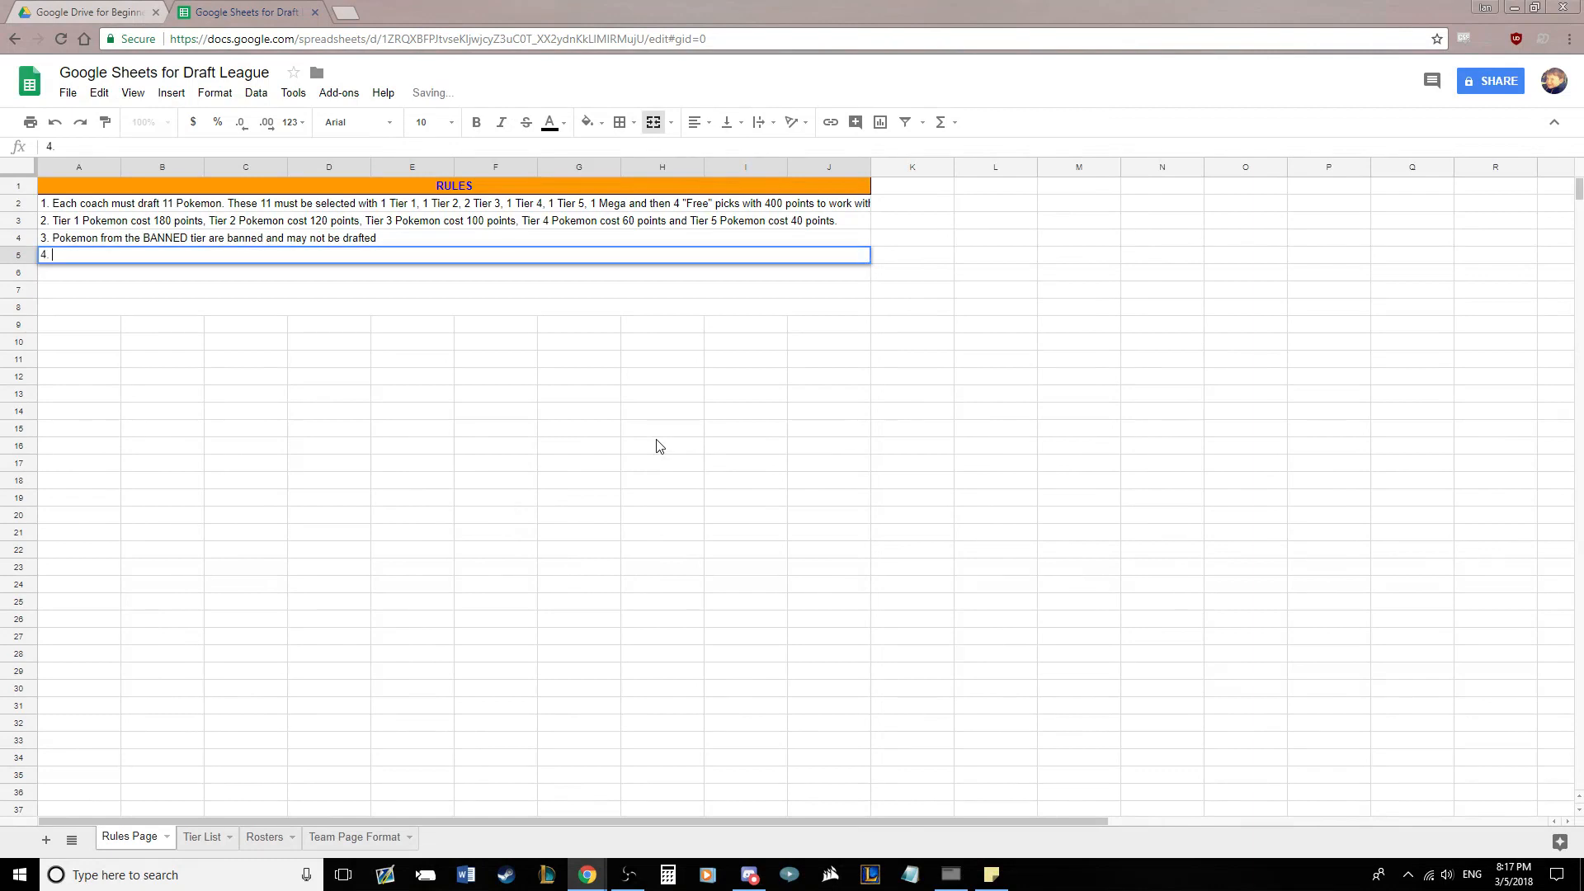
text(Insert Z crysta)
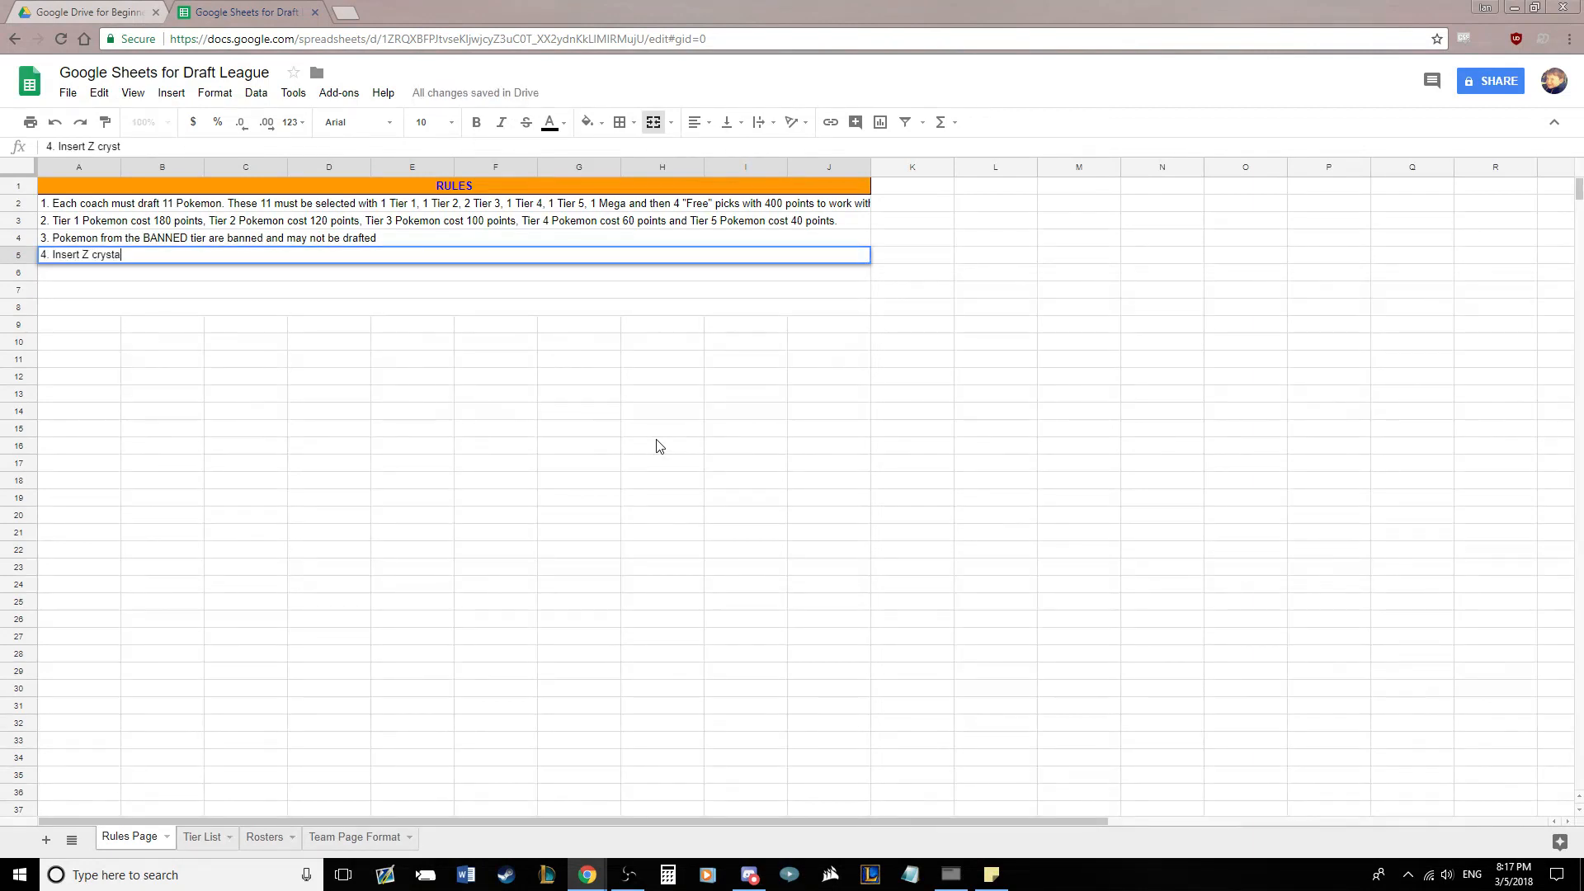
text(l rule here)
key(BackSpace)
key(BackSpace)
key(BackSpace)
key(BackSpace)
key(BackSpace)
key(BackSpace)
key(BackSpace)
text(usage rule here/Z crystal draf)
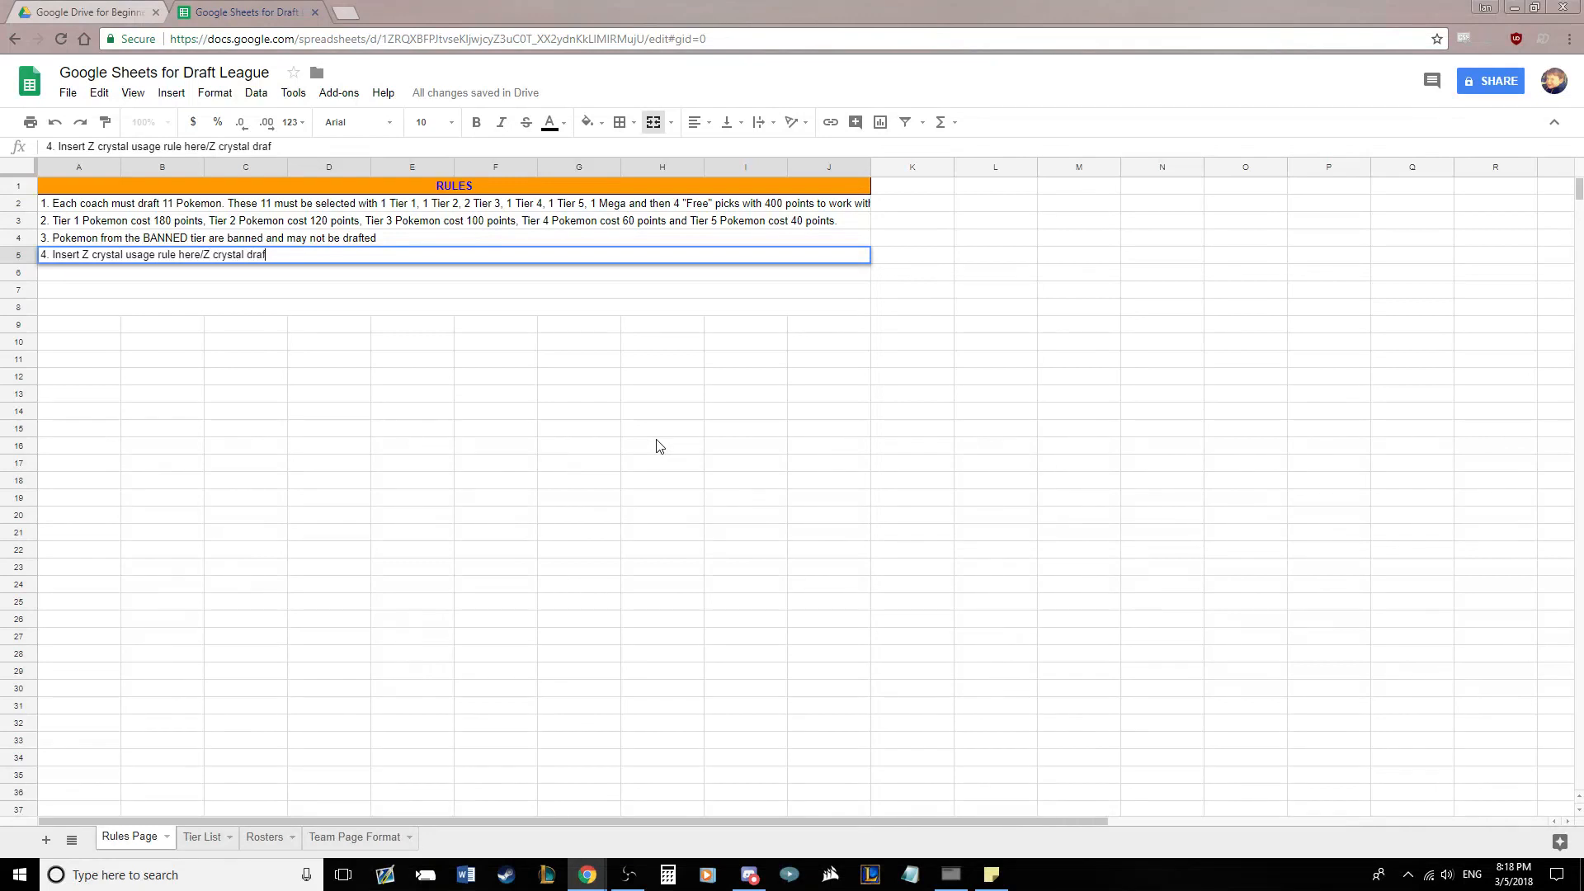
text(ting rule here)
key(Return)
Enter "5. Banned clauses, etc. (Baton Pass clause, Evasion clause, Mega evolve clause, Omniboost clause" in row 6
text(5. )
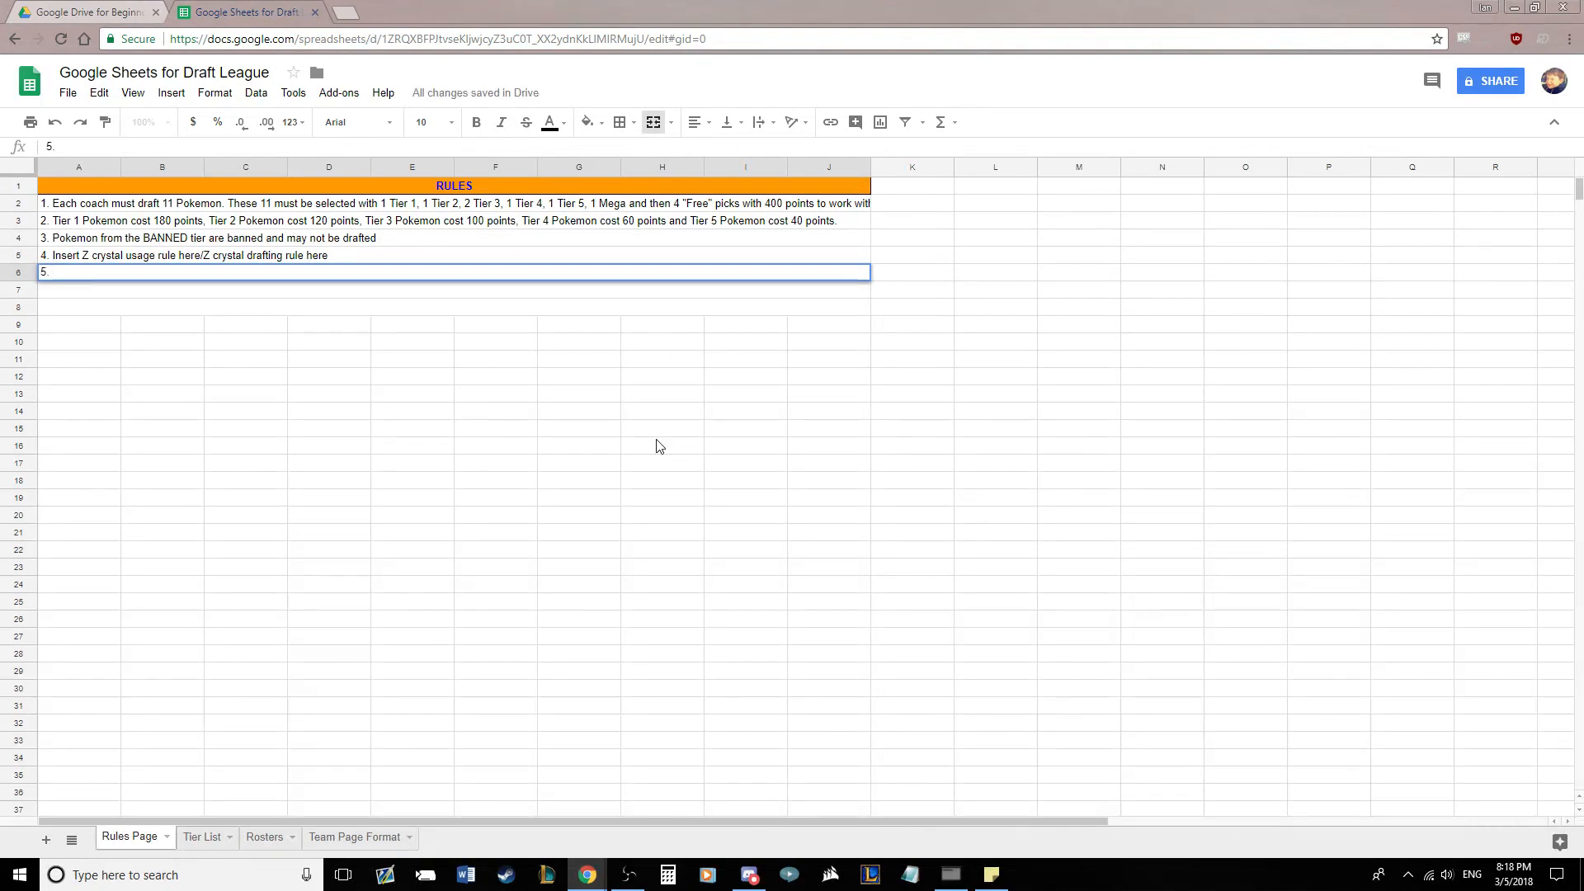
text(Banned clauses)
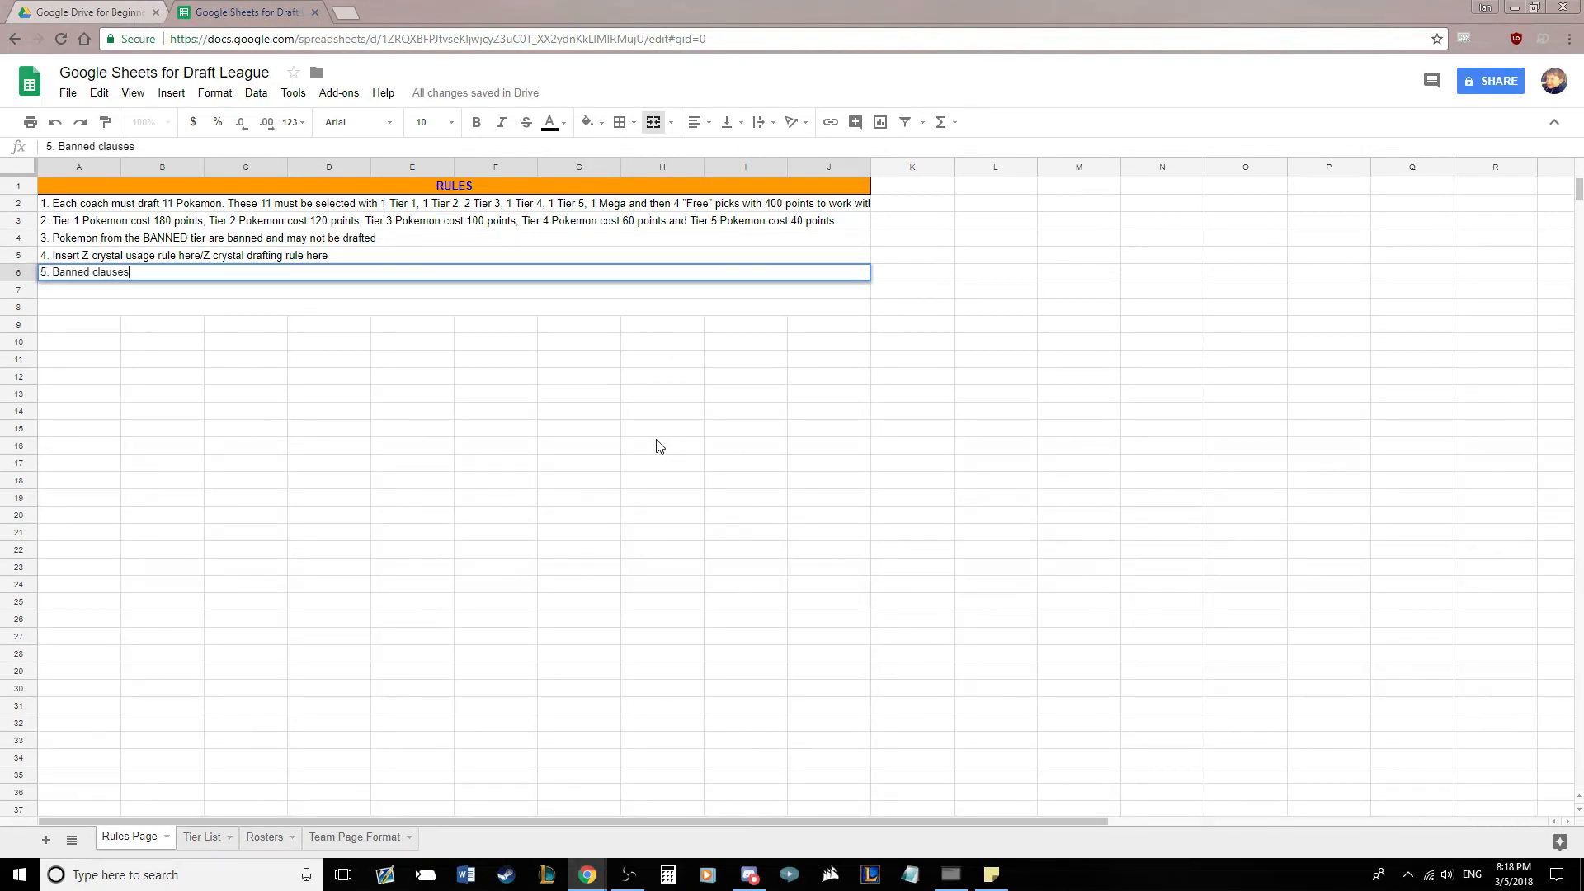
text(, etc. (Baton Pass cla)
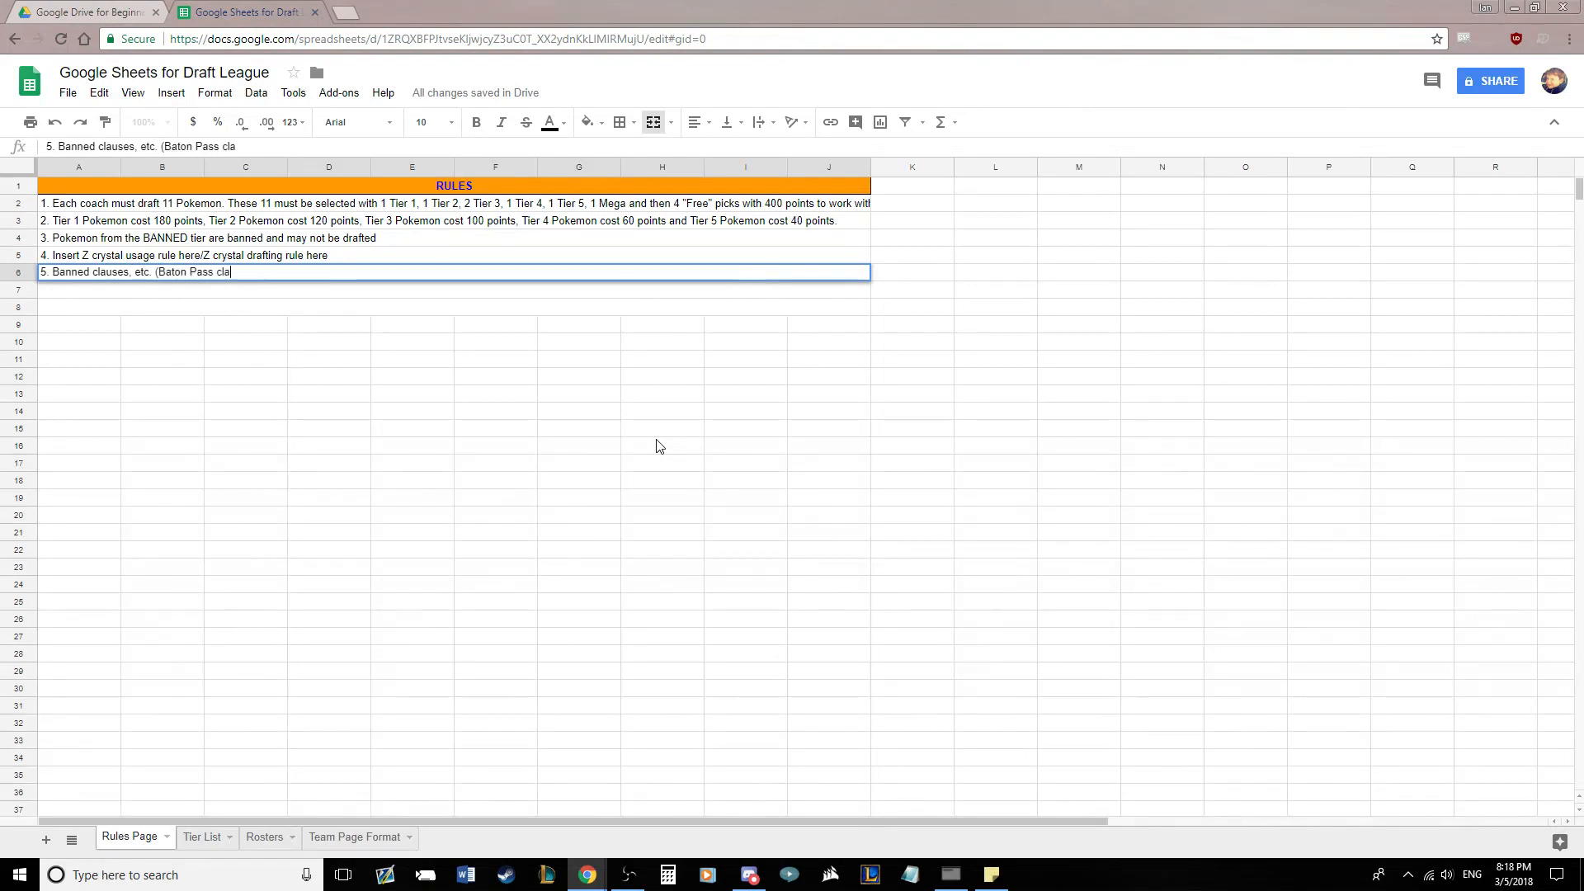
text(use, Evasion claus)
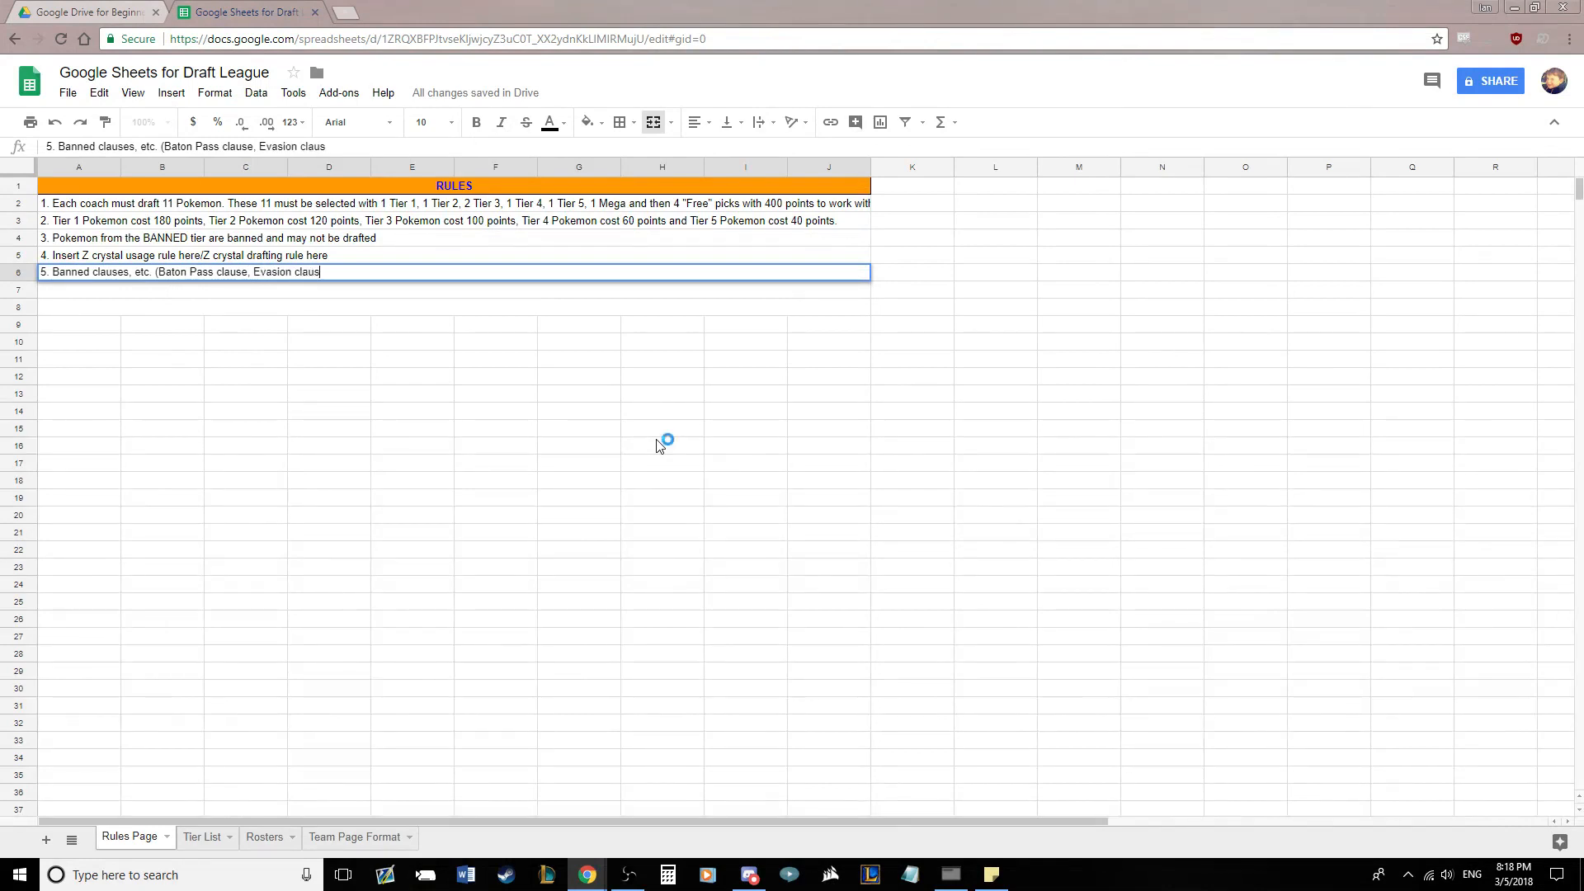
text(e)
text(, Mega evolve clause, Omn)
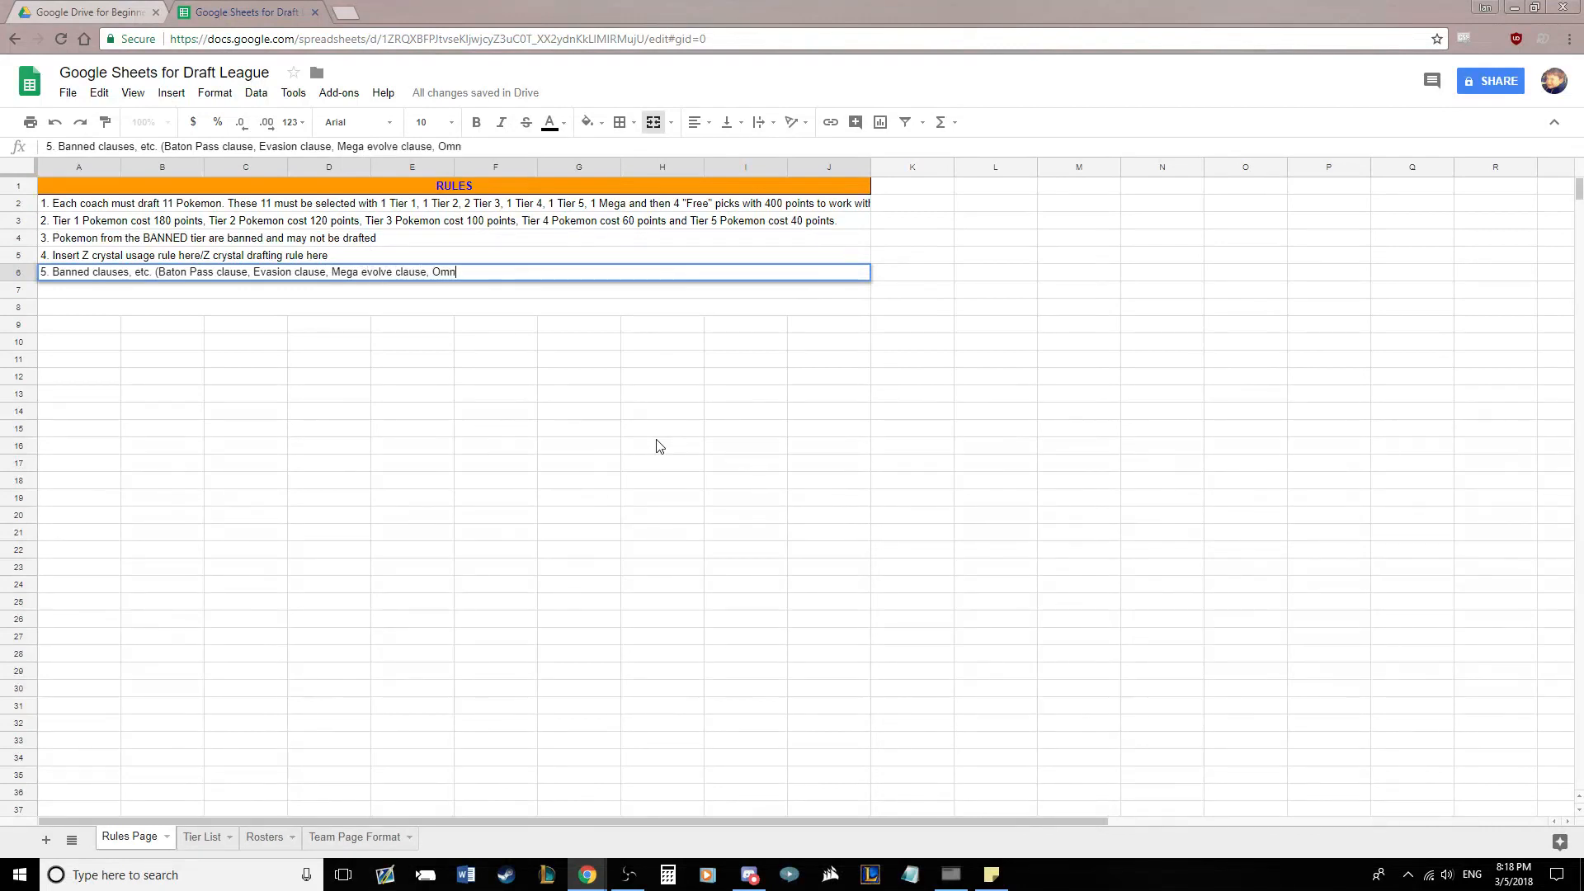
text(iboost clause)
key(Return)
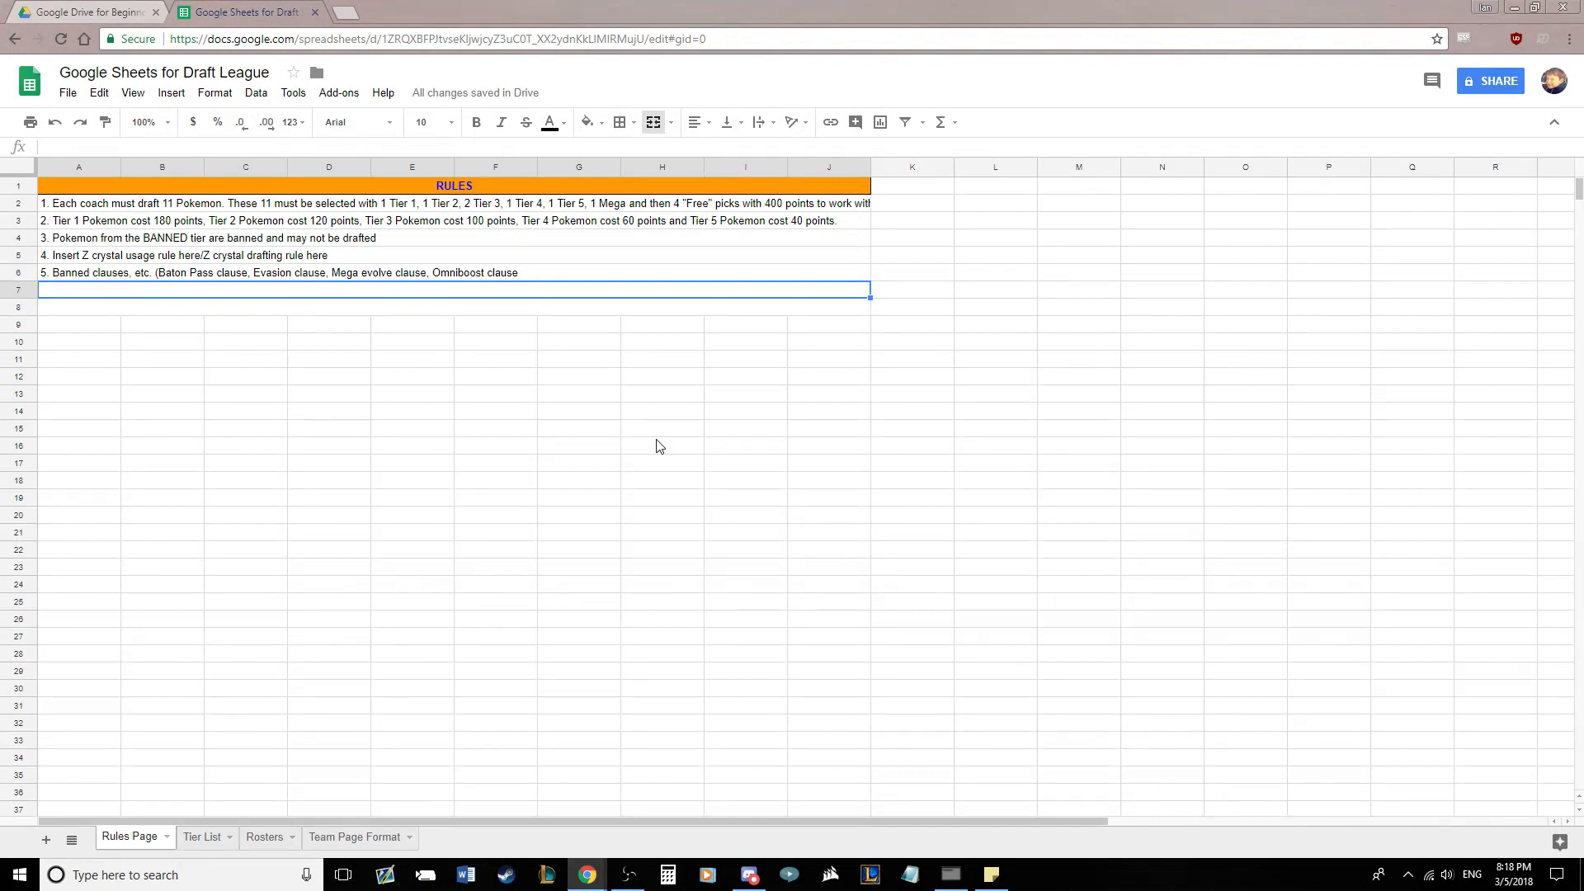
Start rule 6 in row 7 with "6. Pokemon movesets must be legally obtainable in Ultra Sun"
text(6. Pokkem)
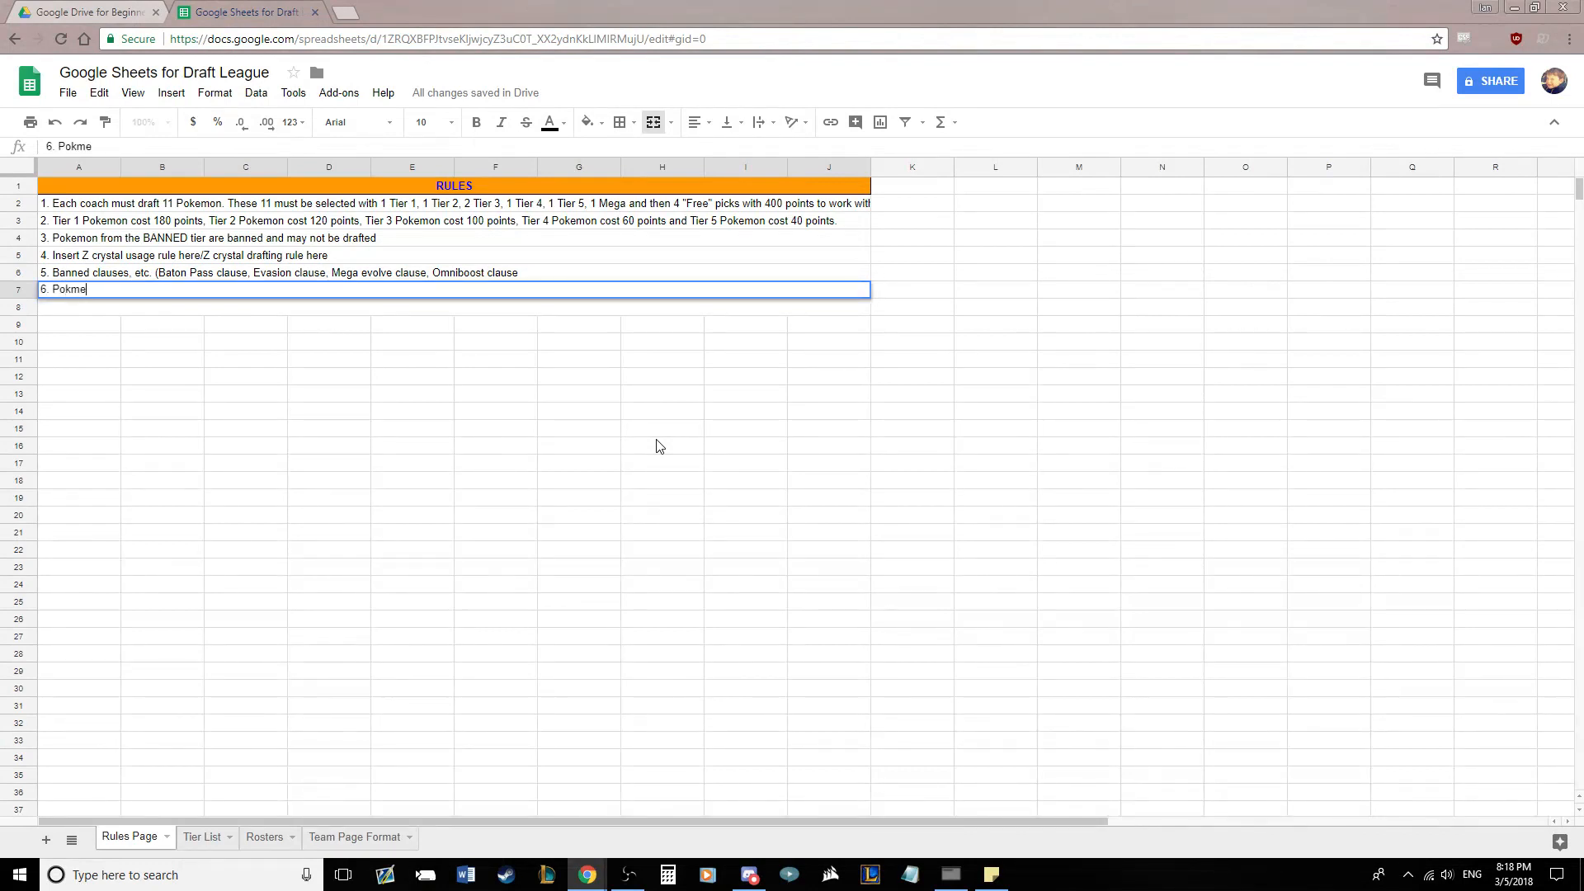
key(BackSpace)
key(BackSpace)
text(kemo)
key(BackSpace)
key(BackSpace)
key(BackSpace)
key(BackSpace)
text(emon movesets must be legally o)
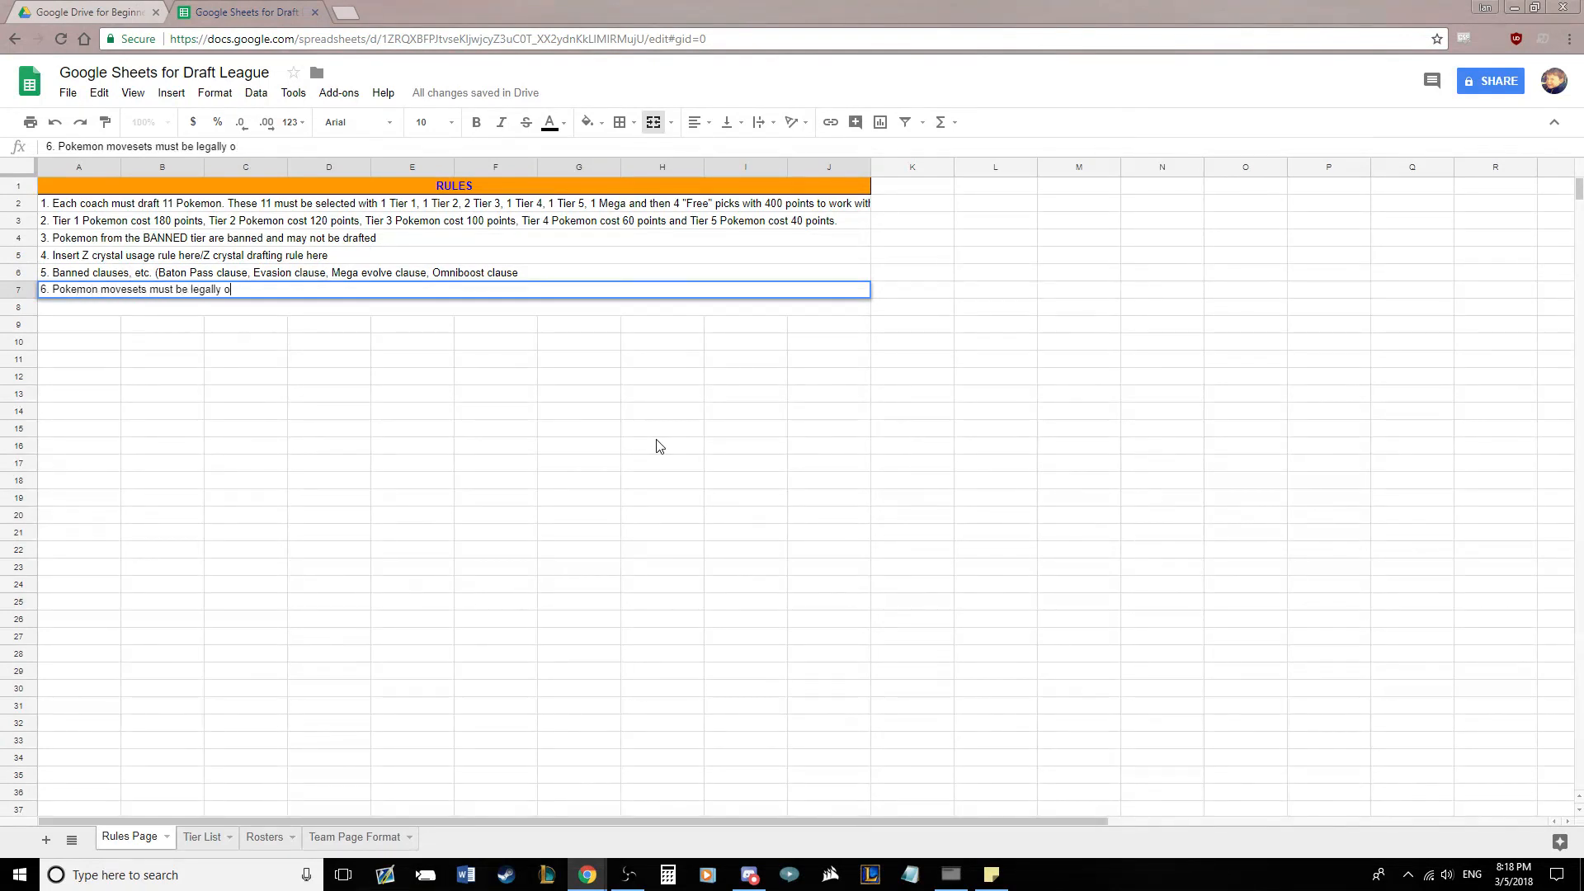
text(btainable in Ultra Sun)
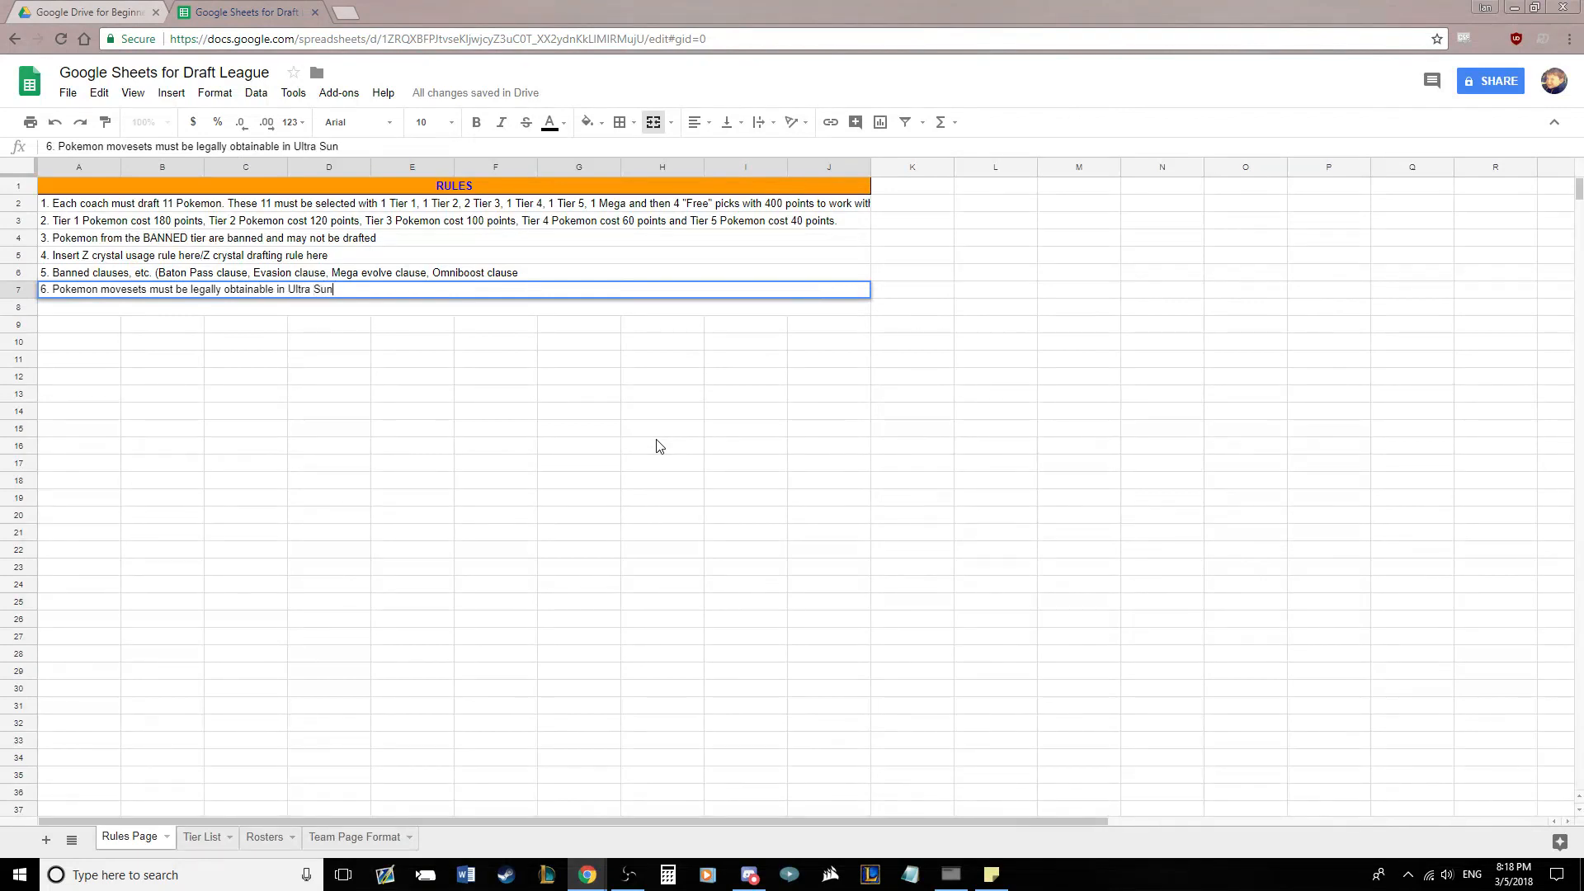
Finish rule 6 with "/Ultra Moon through breeding, move tutors, level-up or events."
text(/Ultra Moon through breedi)
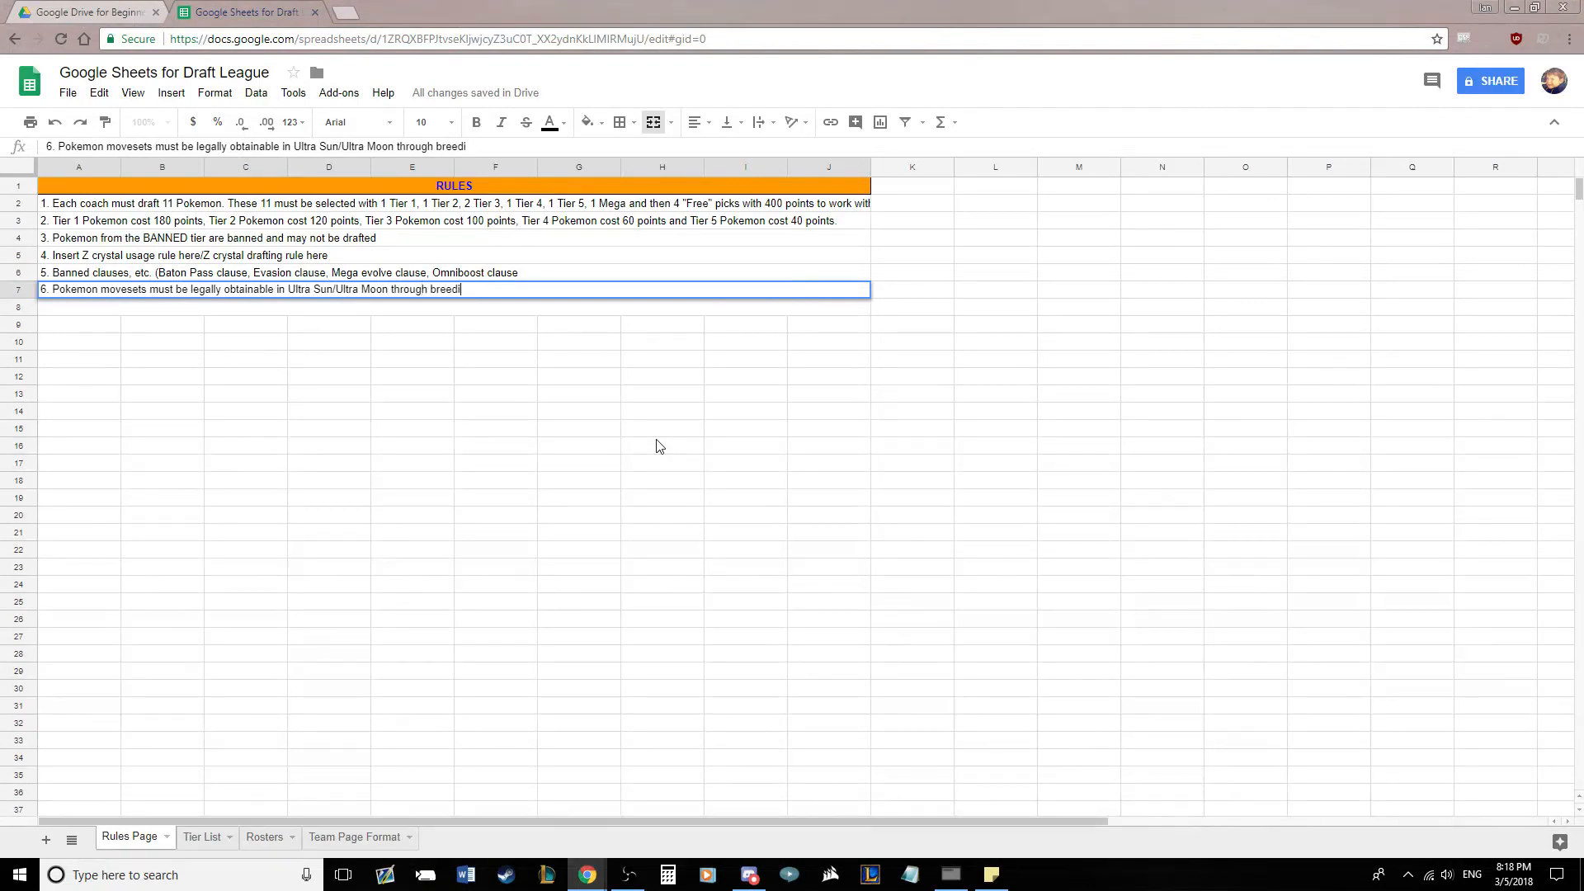
text(ng, move tutors)
text( or level)
key(BackSpace)
key(BackSpace)
key(BackSpace)
key(BackSpace)
text(, level)
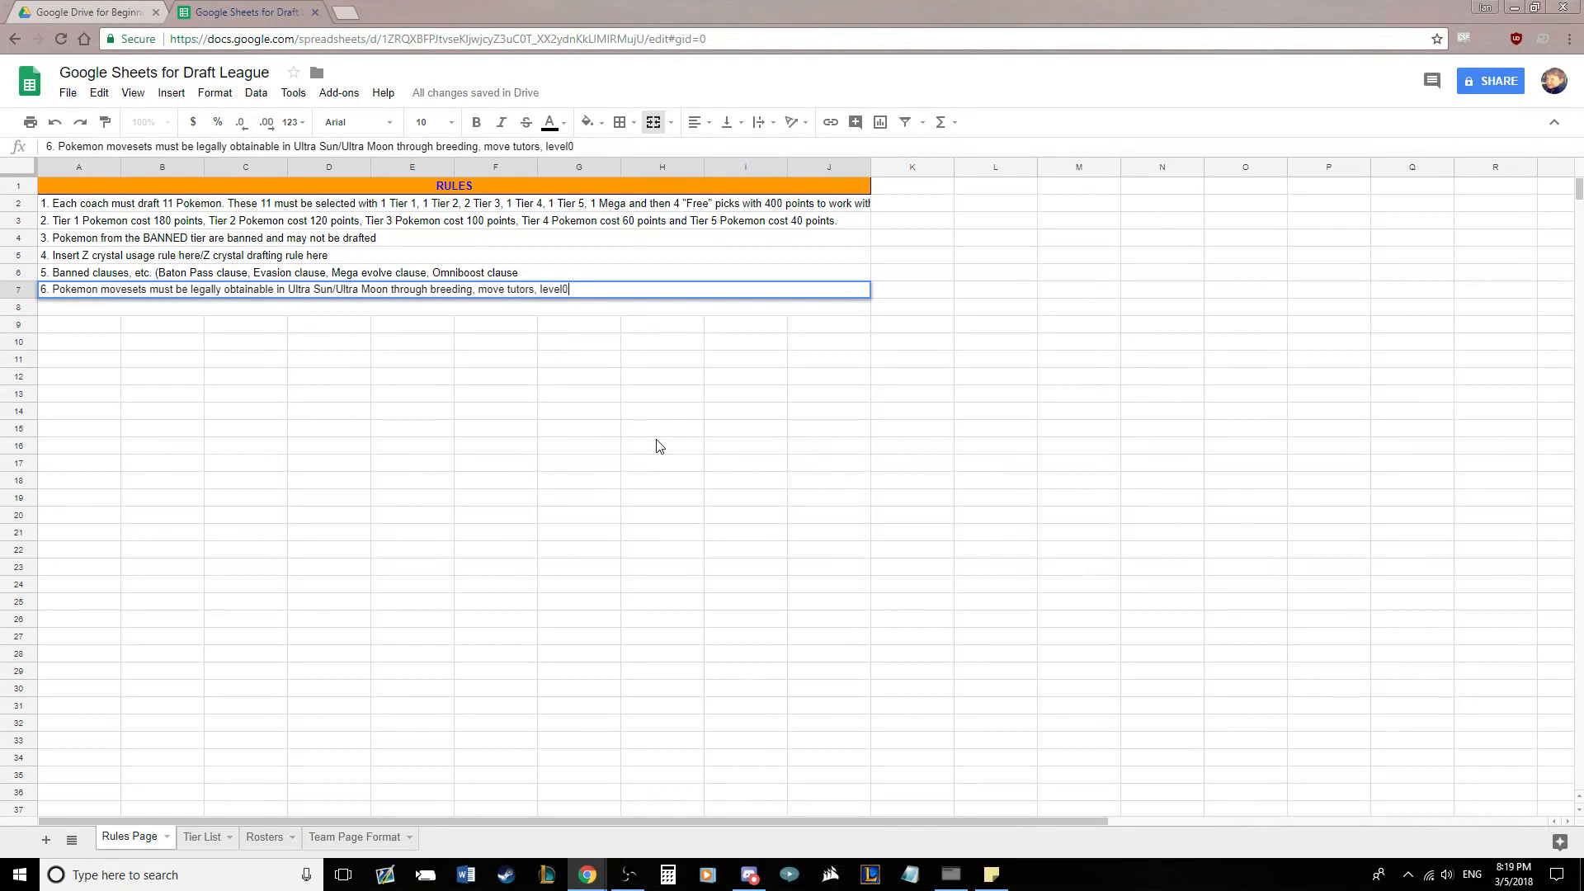
text(-up or events.)
key(Return)
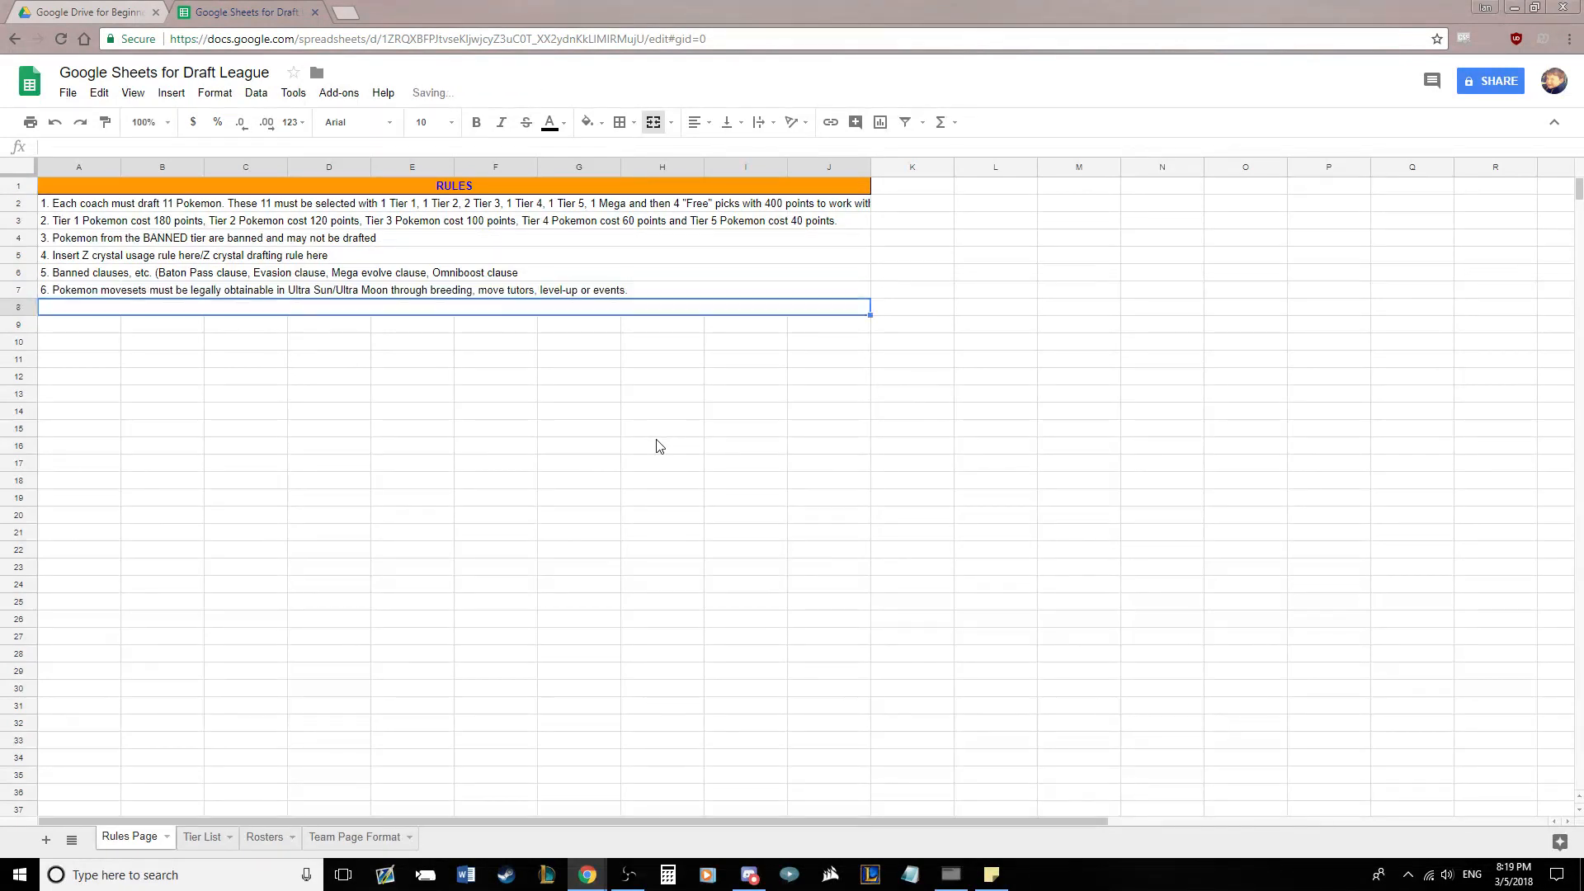
Enter "7. Banned items include insert Z crystals here, insert other banned items like Gems here" in row 8
text(7.)
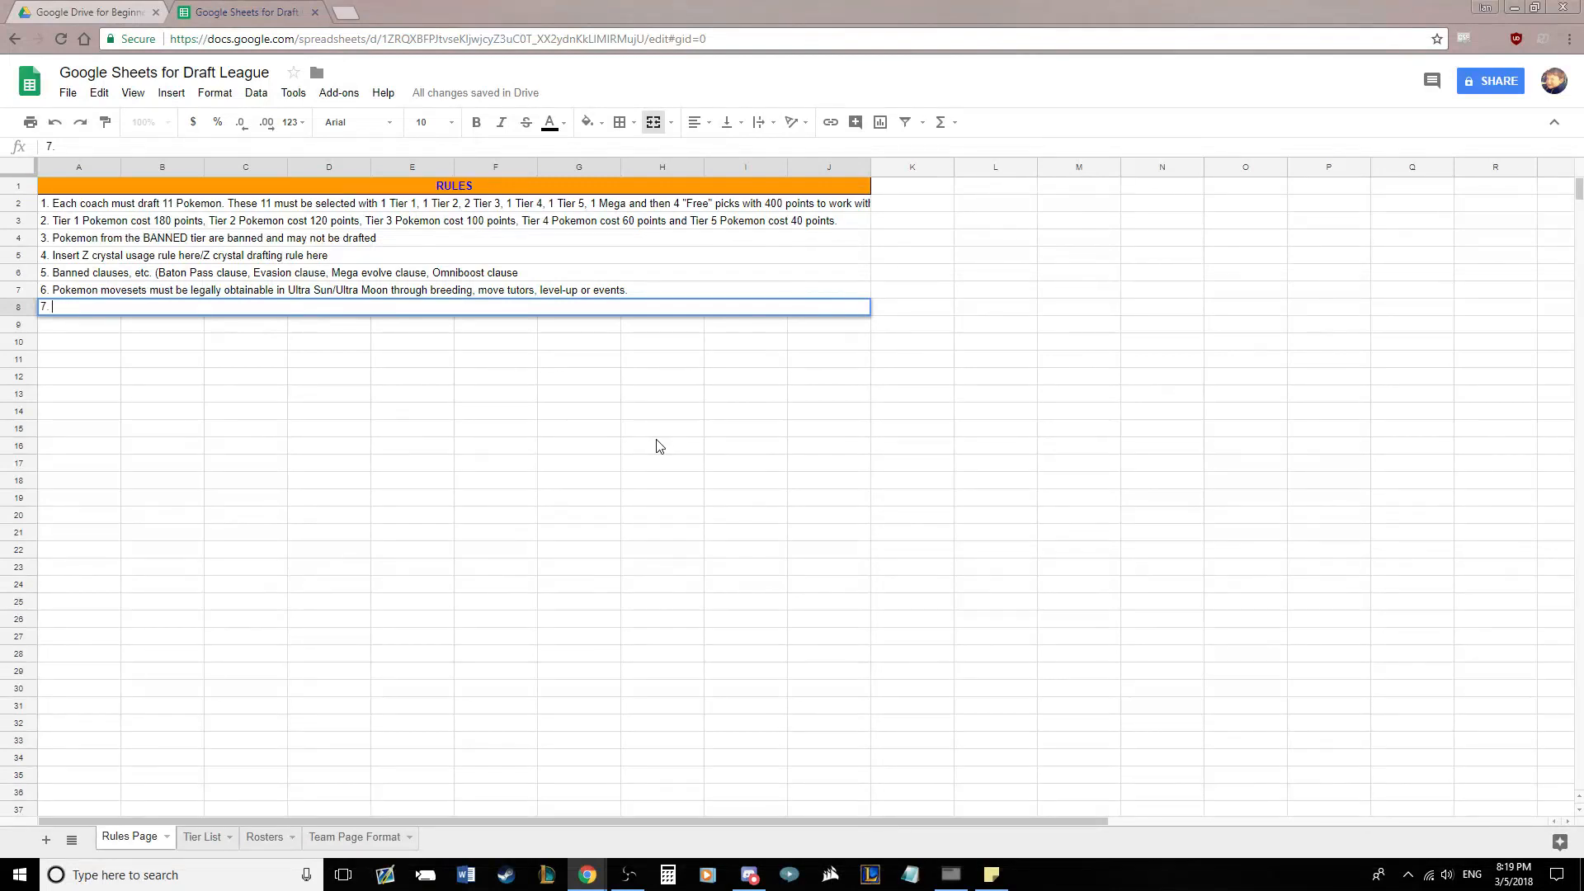
text(Banned items include)
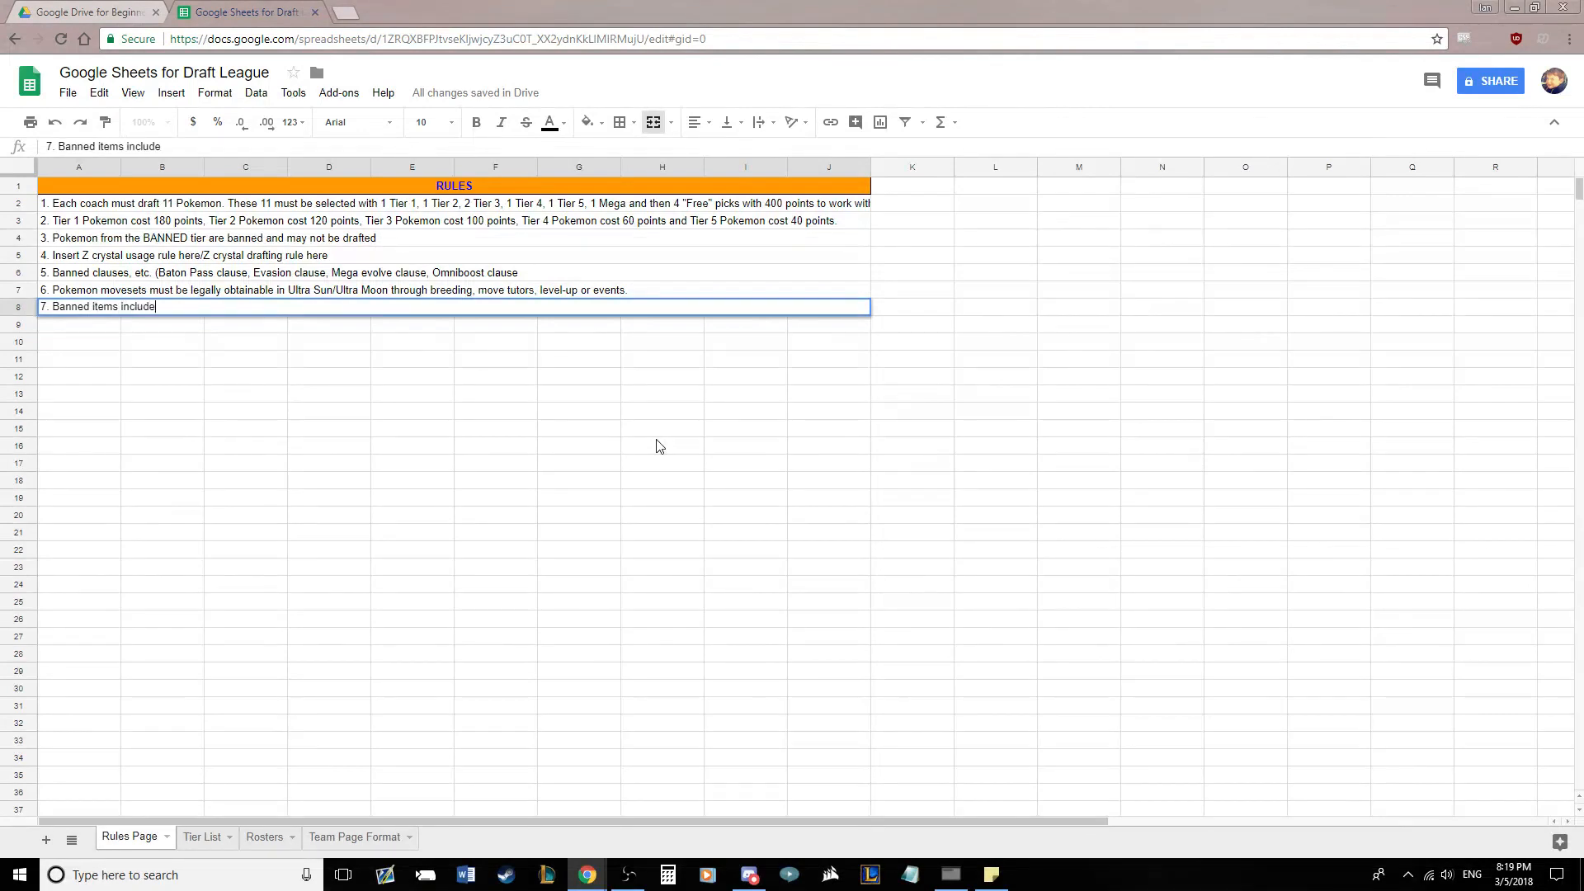
text( insert Z crystals here)
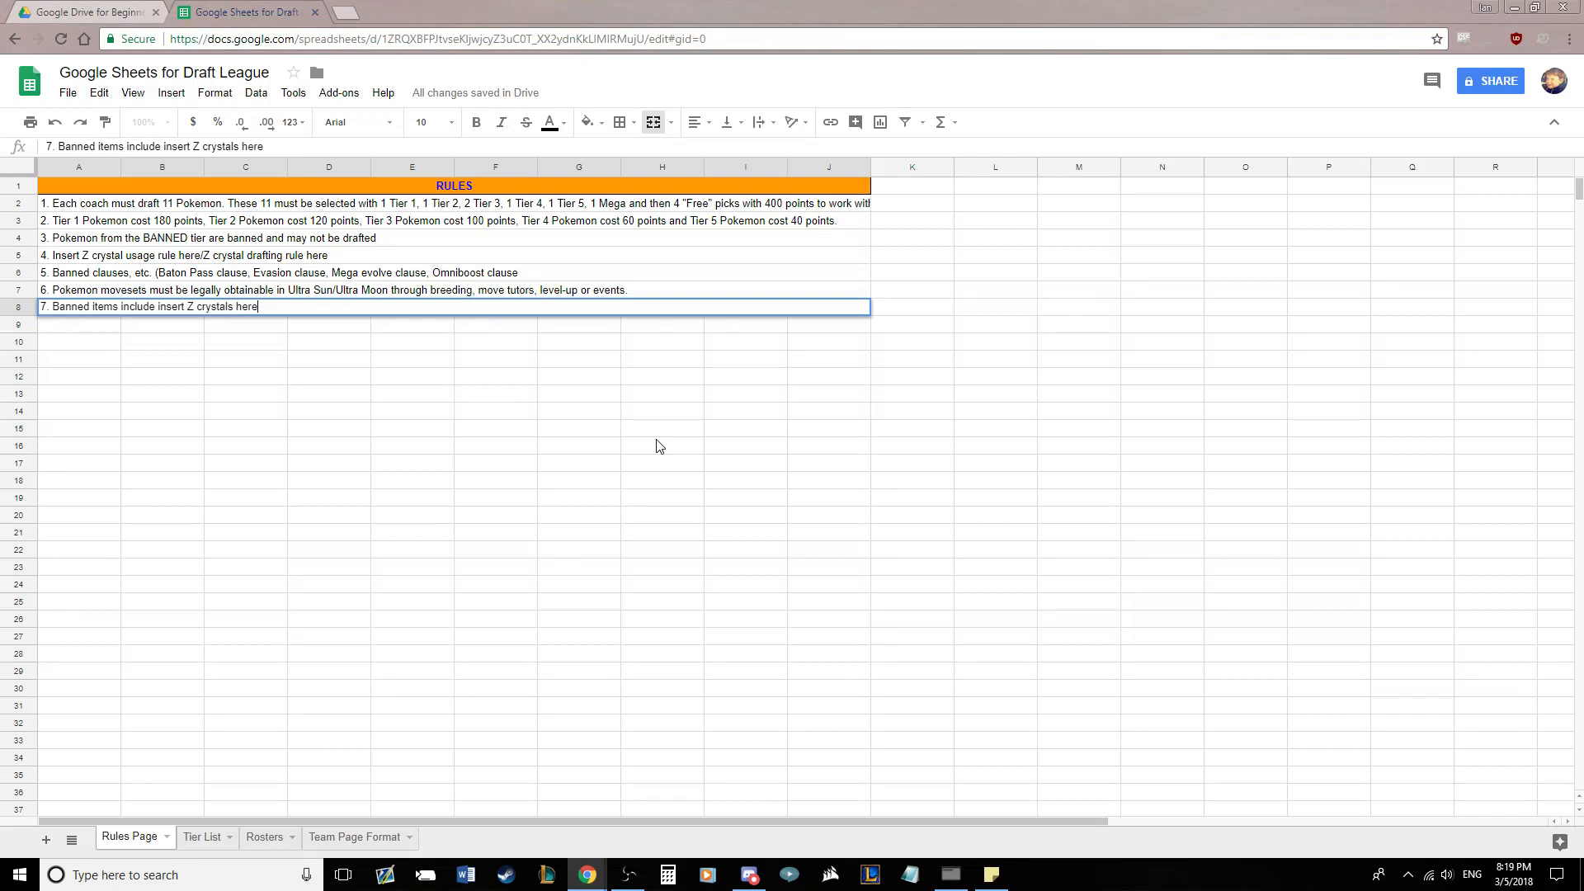
text(, insert other banned item)
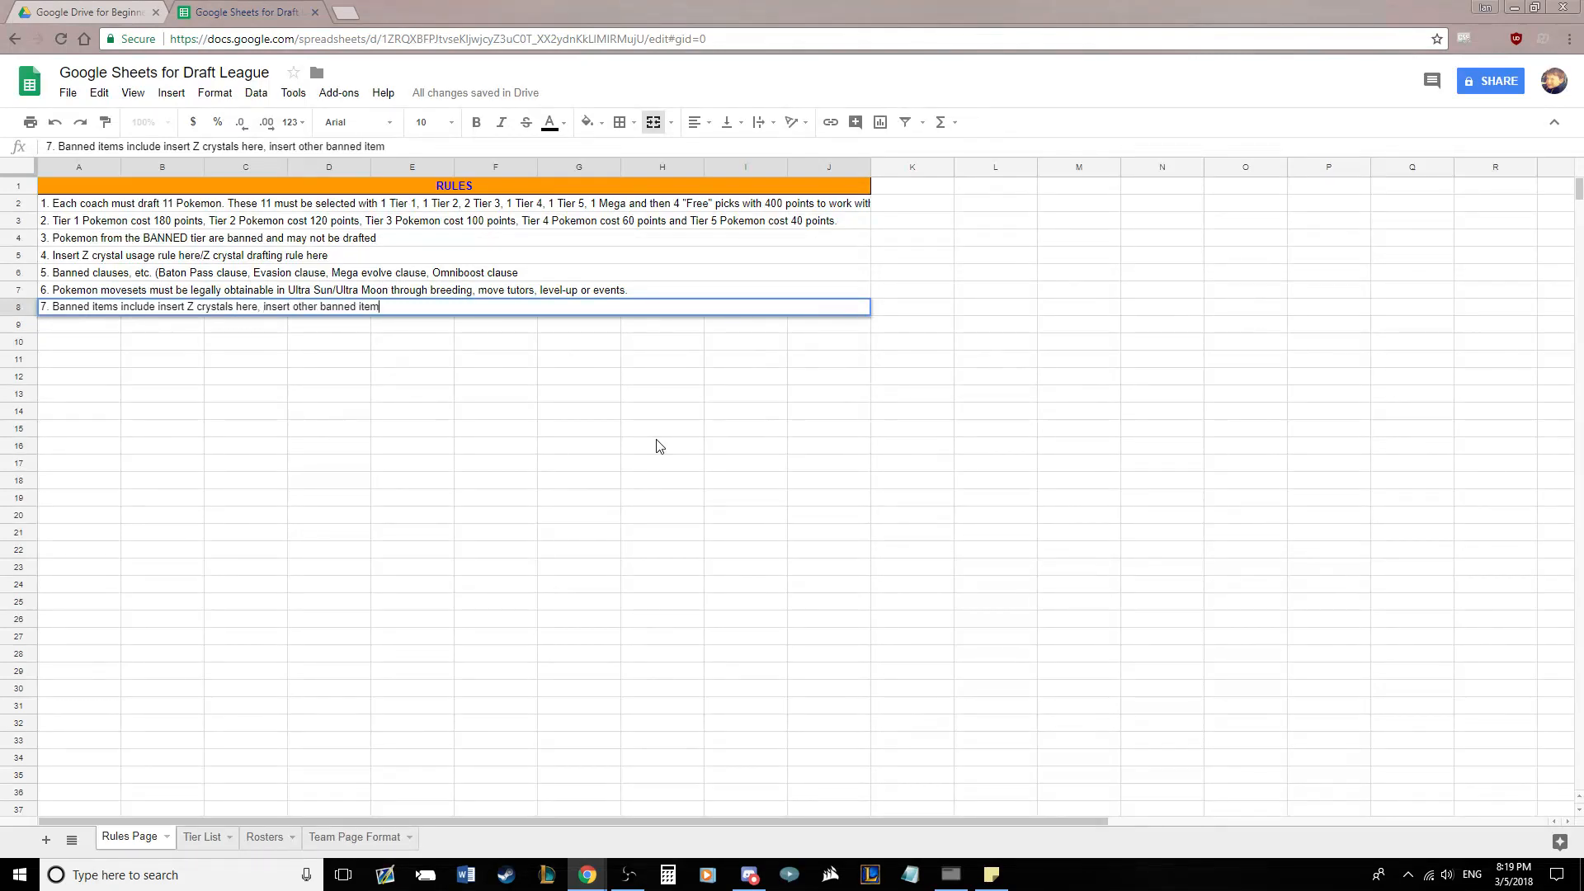
text(s like Gems here)
key(Return)
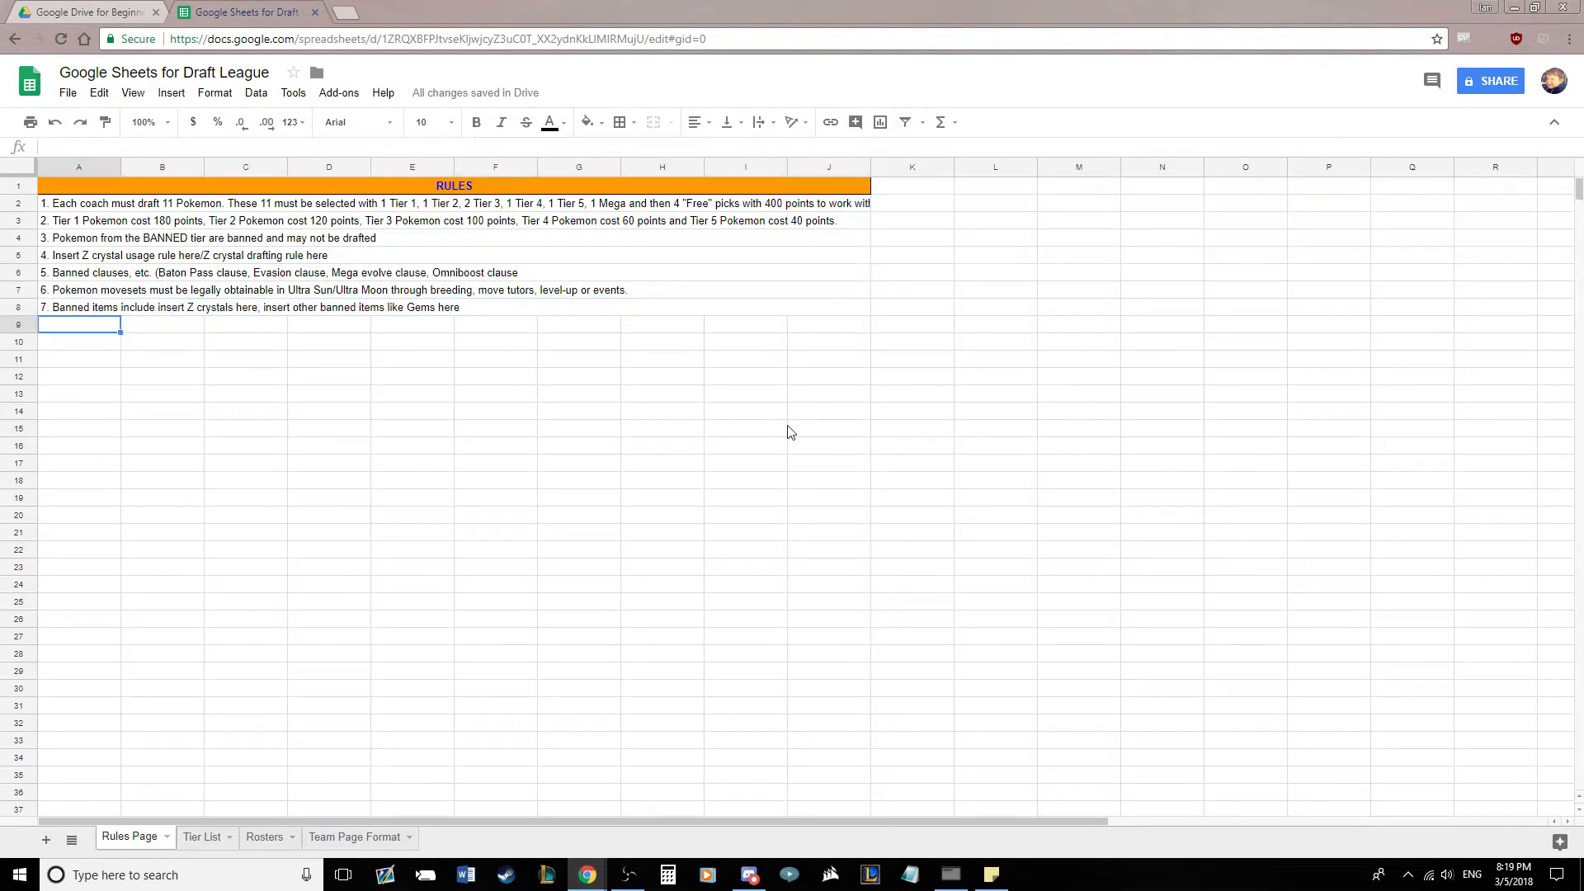
Add an outer border around the rules in rows 2 to 8
drag(480, 209, 493, 311)
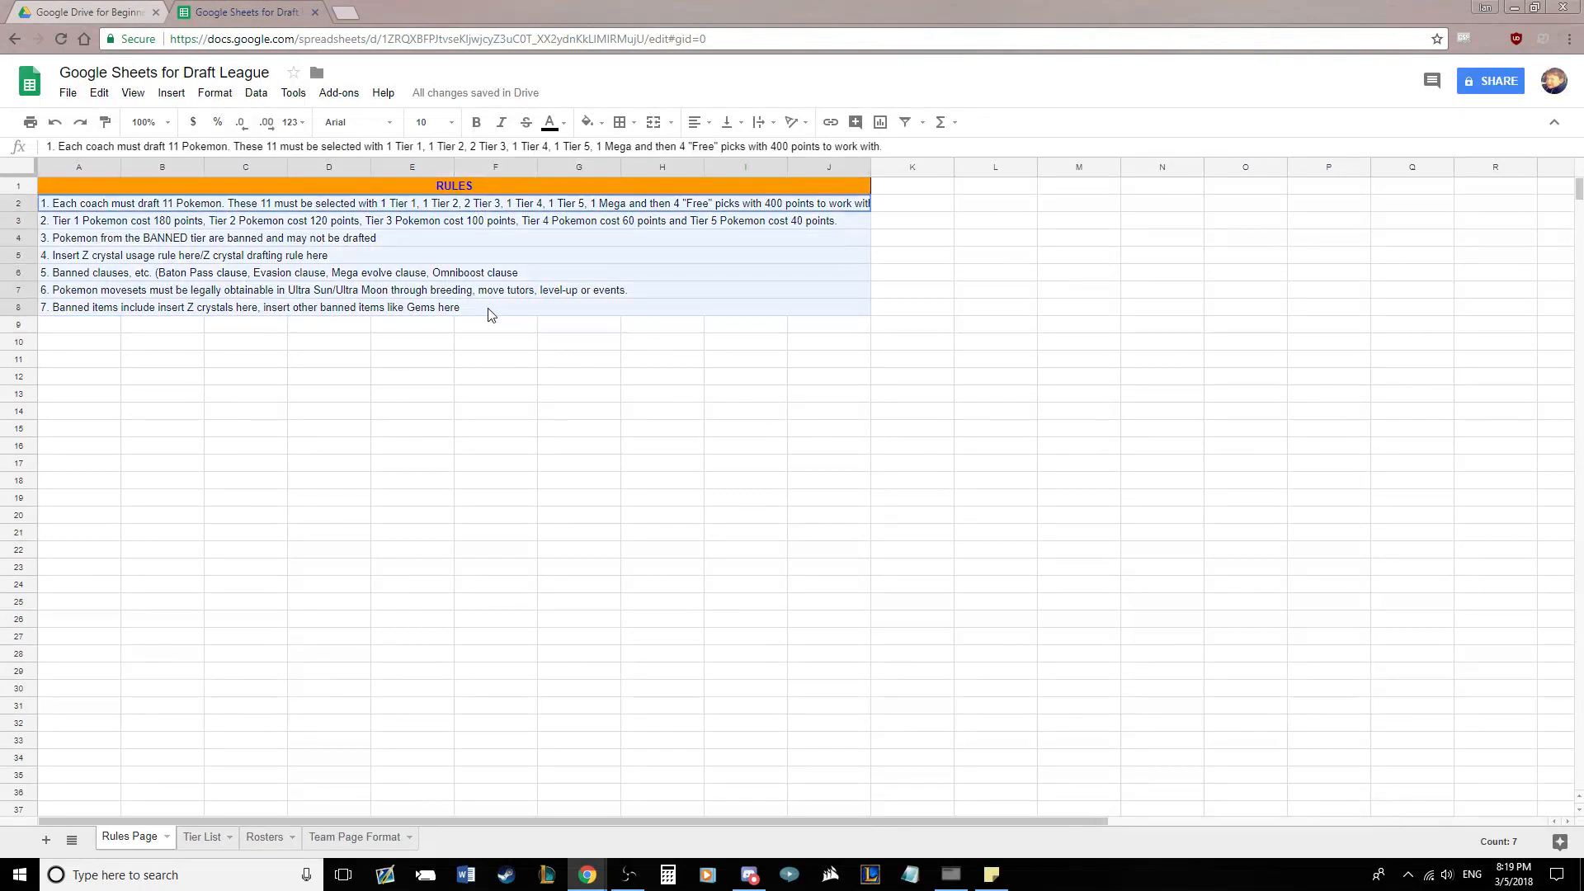
click(624, 123)
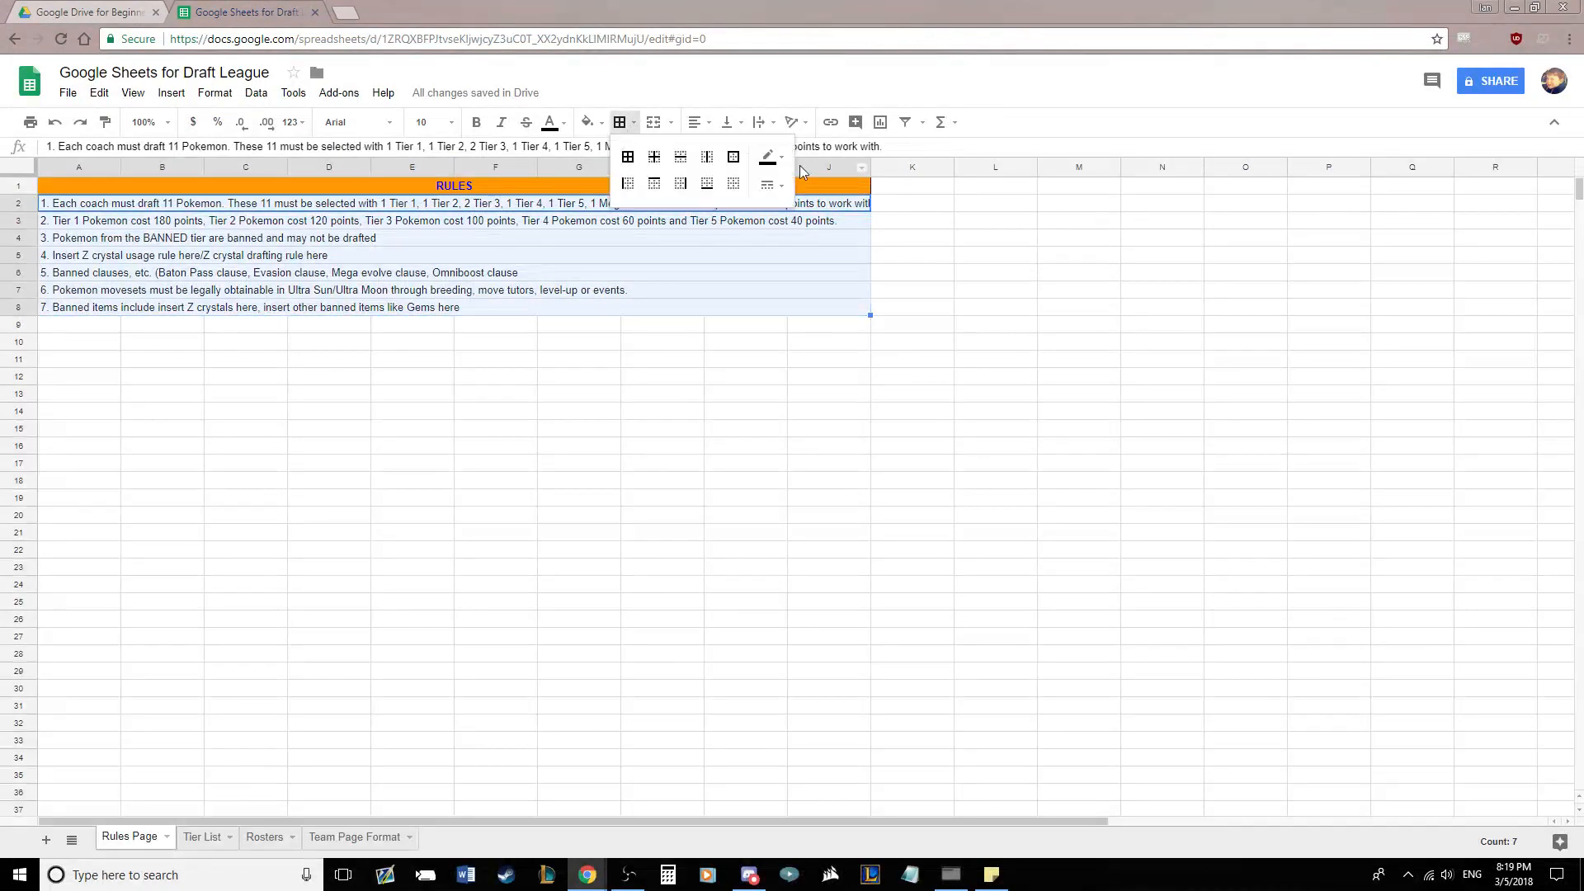
click(733, 157)
click(908, 515)
Delete the unused columns K to Z from the Rules Page
drag(913, 166, 1162, 166)
key(ctrl+shift+Right)
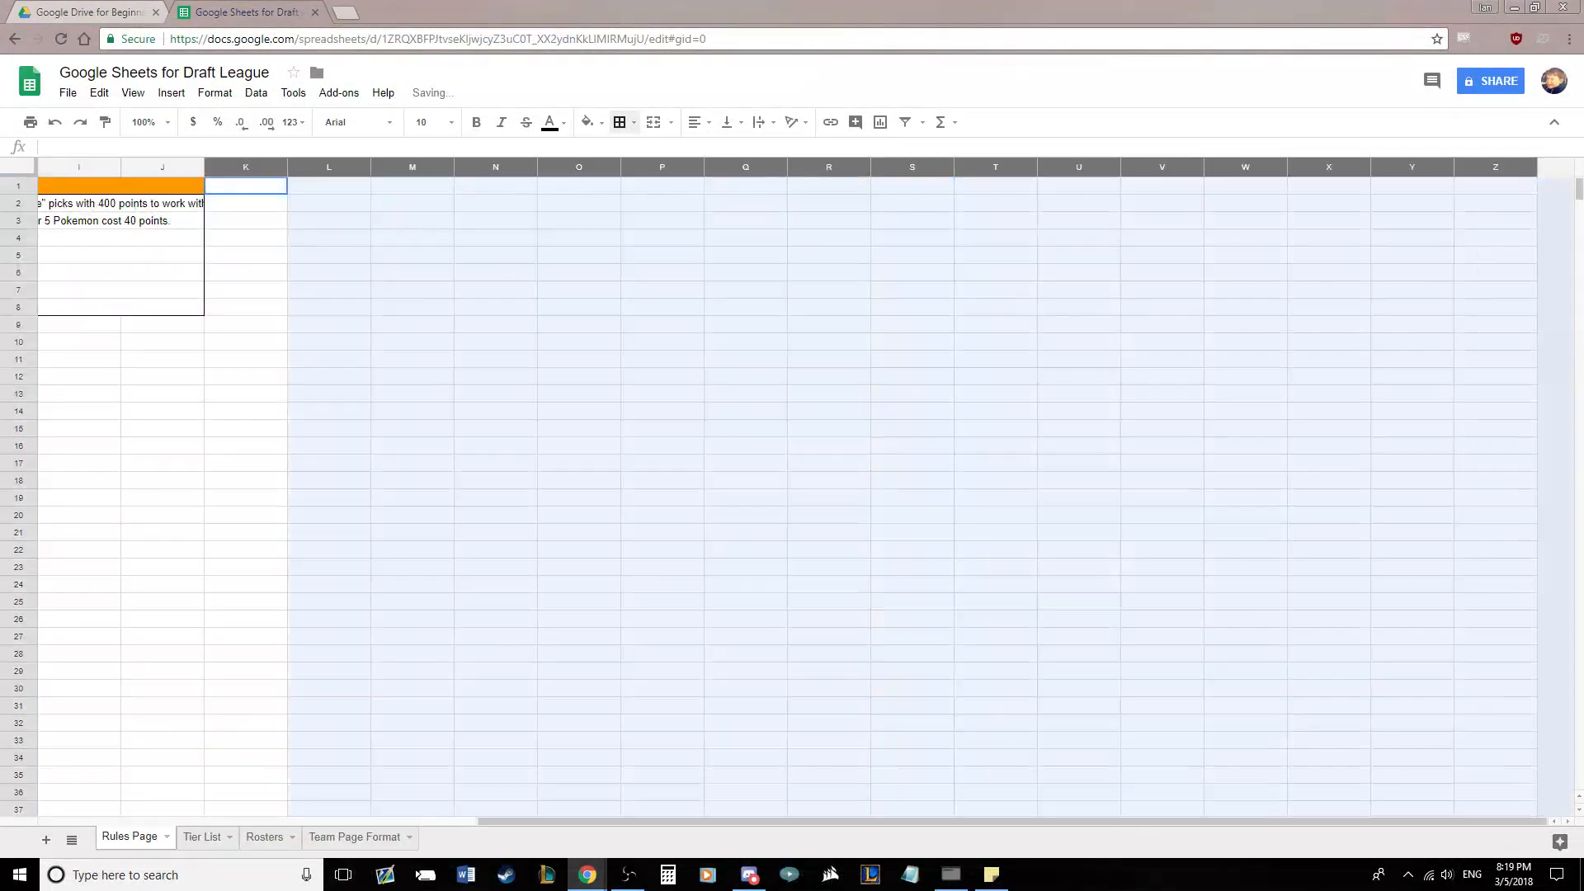
right_click(1003, 166)
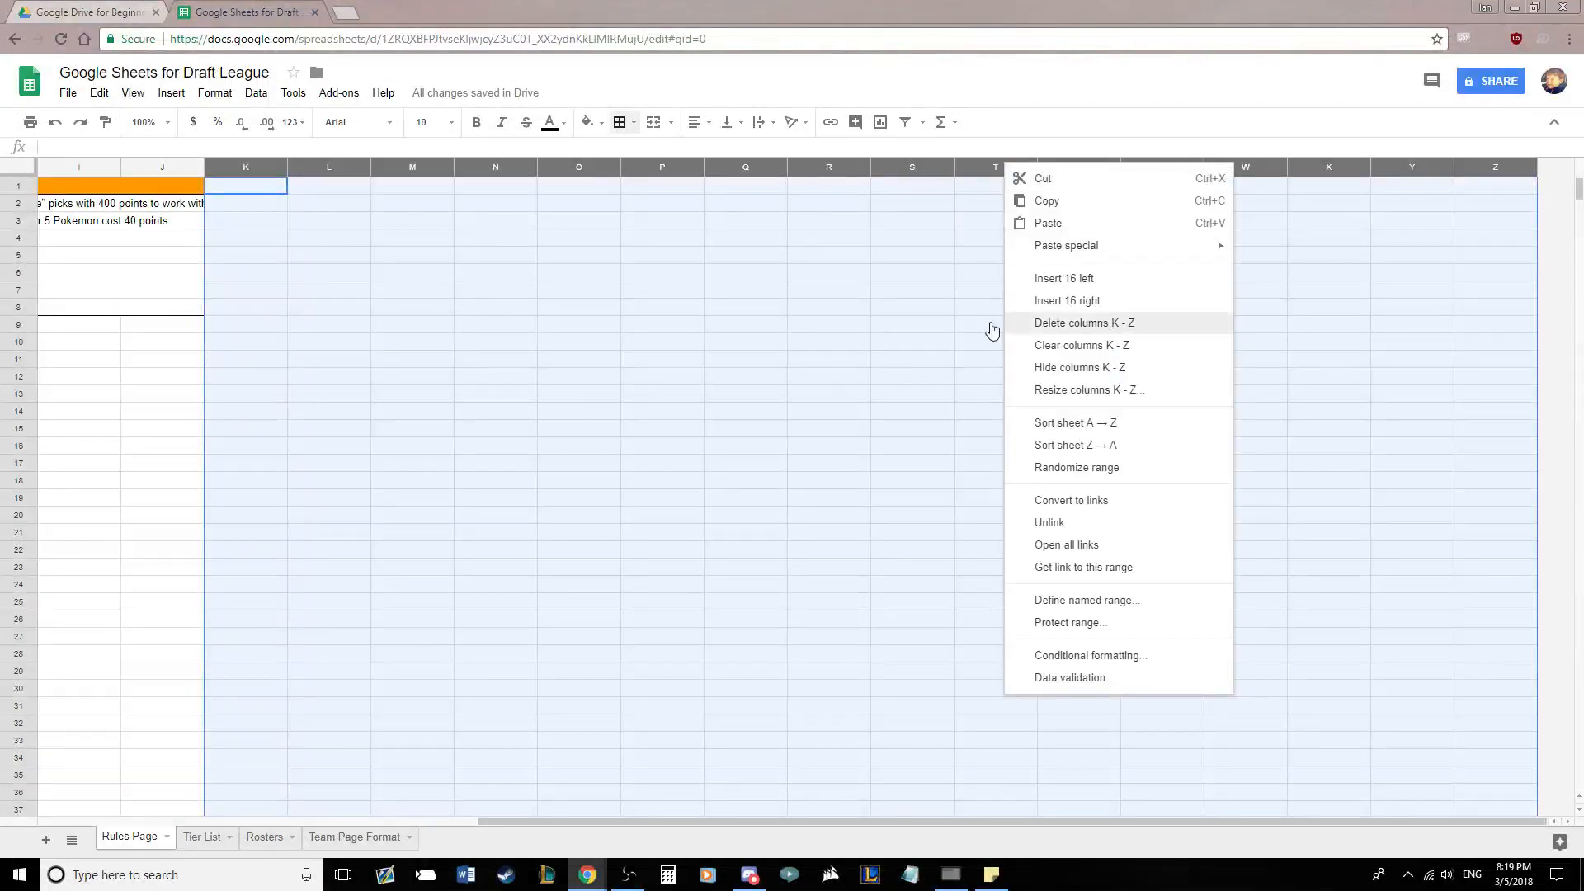
click(1023, 323)
click(578, 340)
Delete all empty rows from row 9 down on the Rules Page
drag(10, 326, 16, 760)
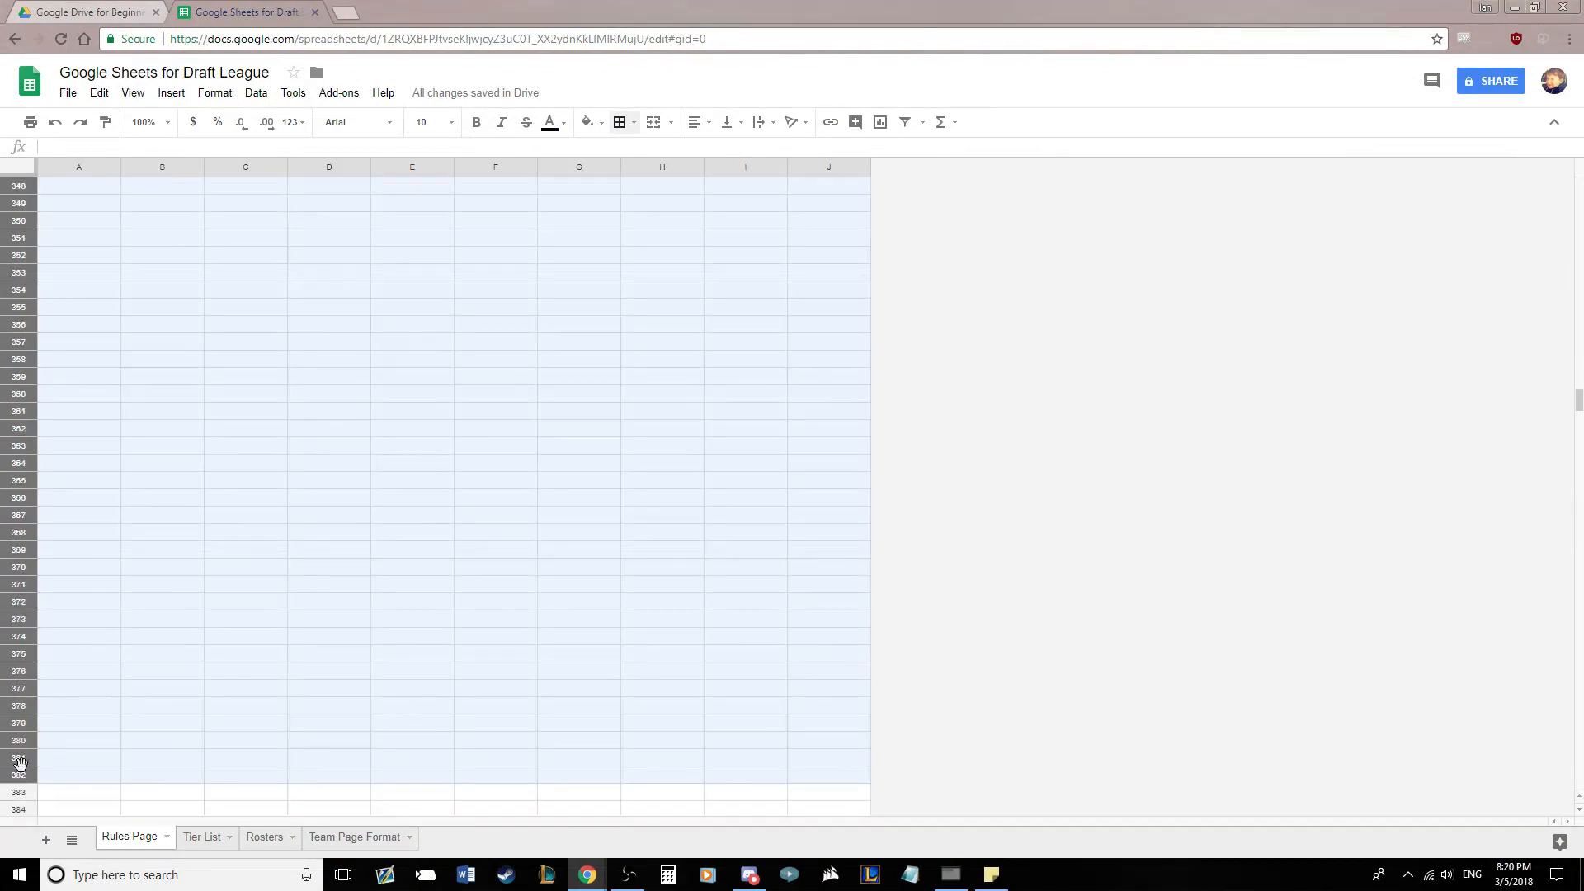
right_click(20, 423)
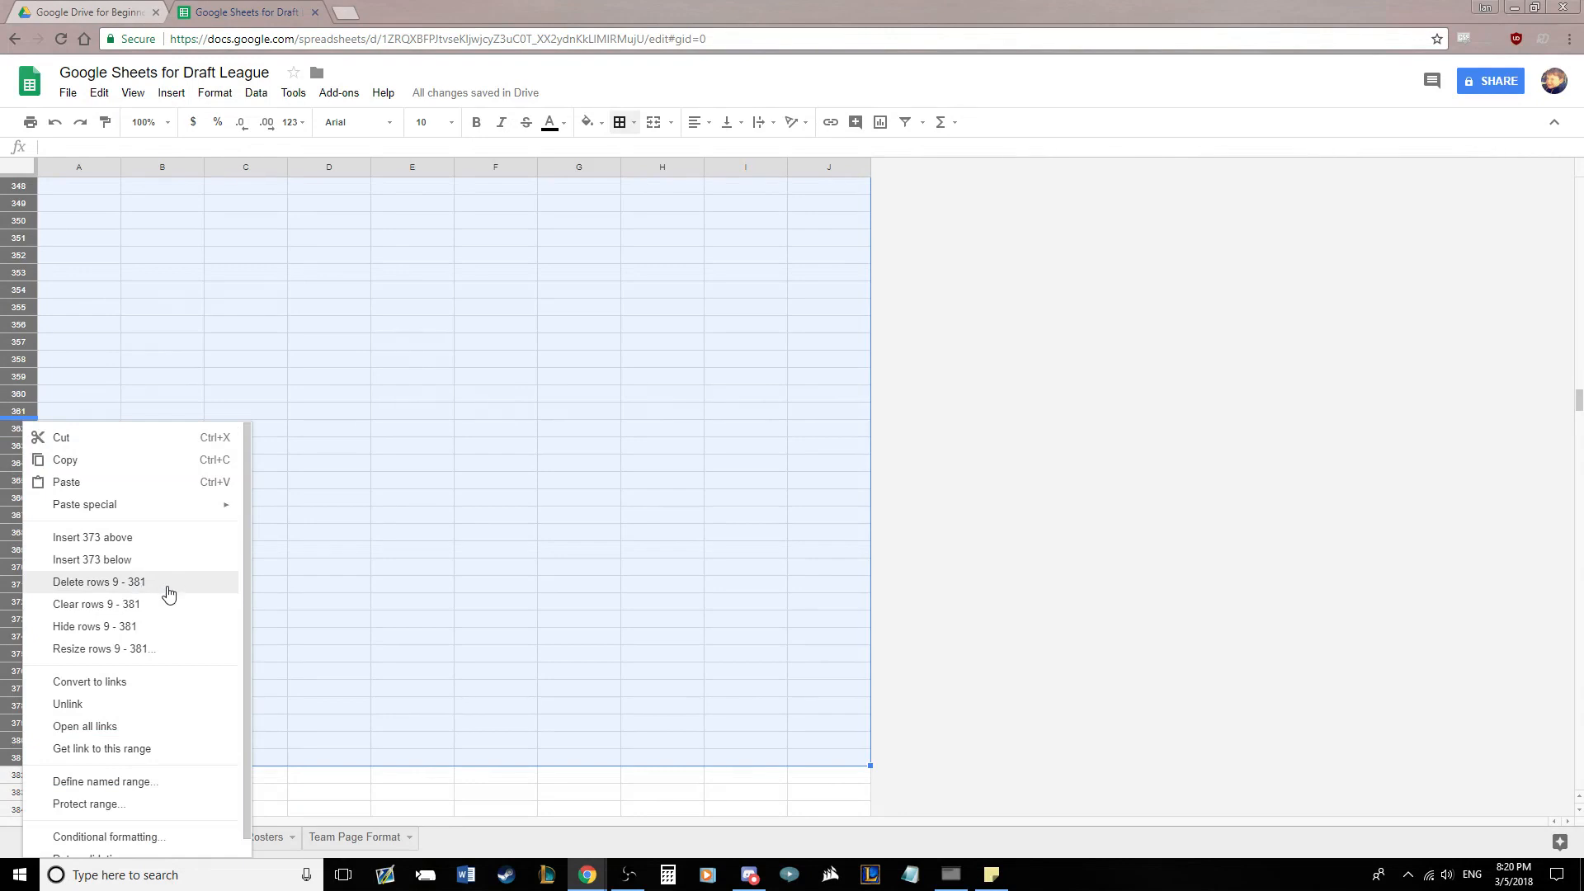
click(144, 584)
right_click(18, 412)
click(90, 570)
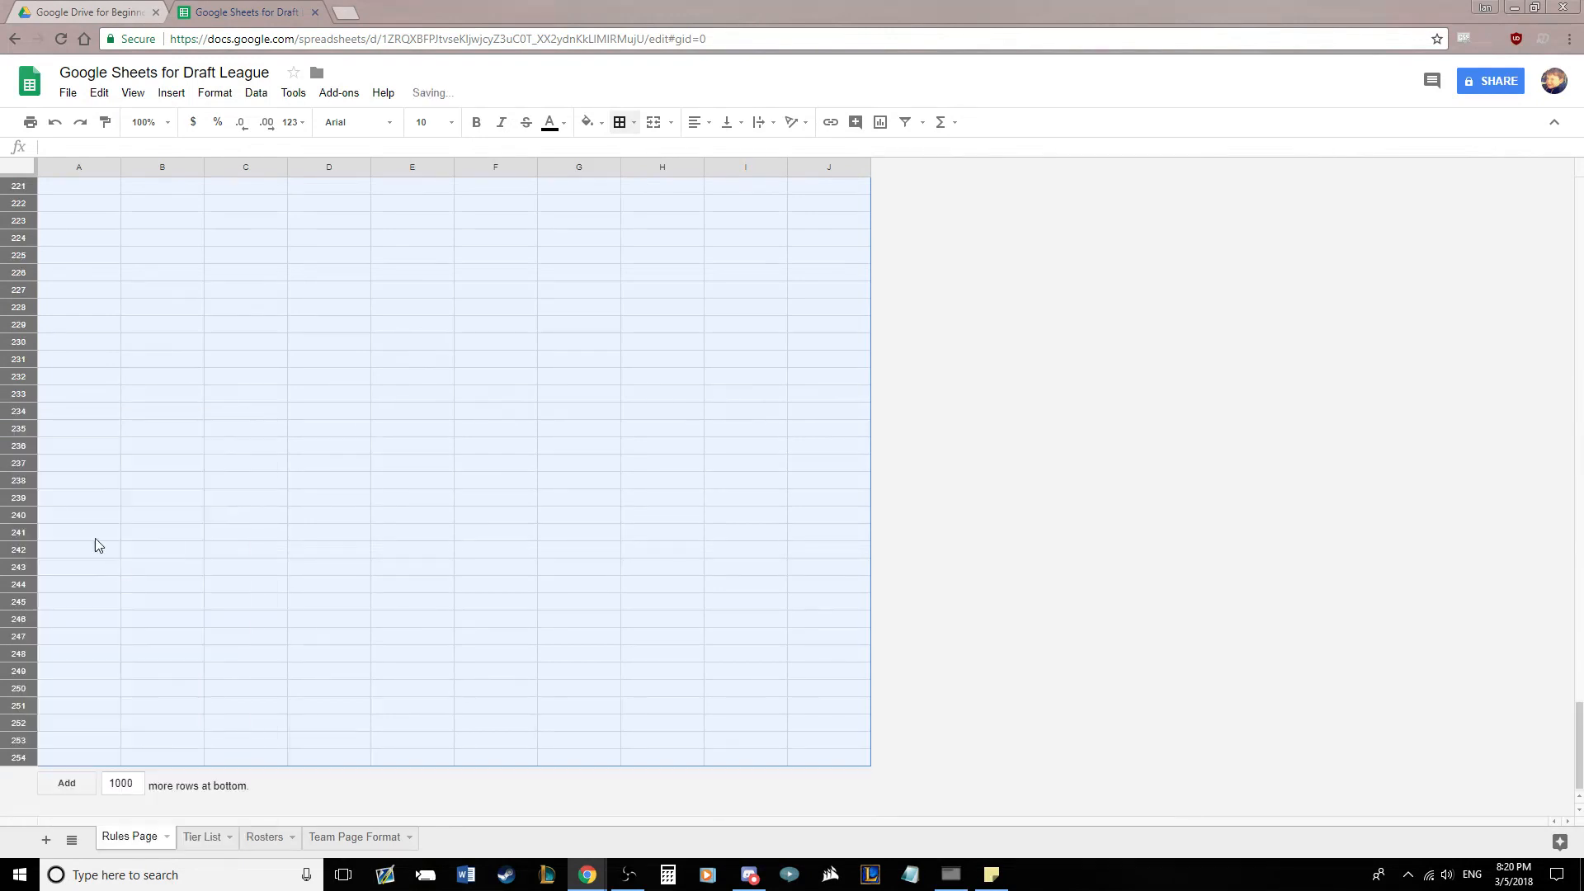
right_click(14, 430)
click(165, 588)
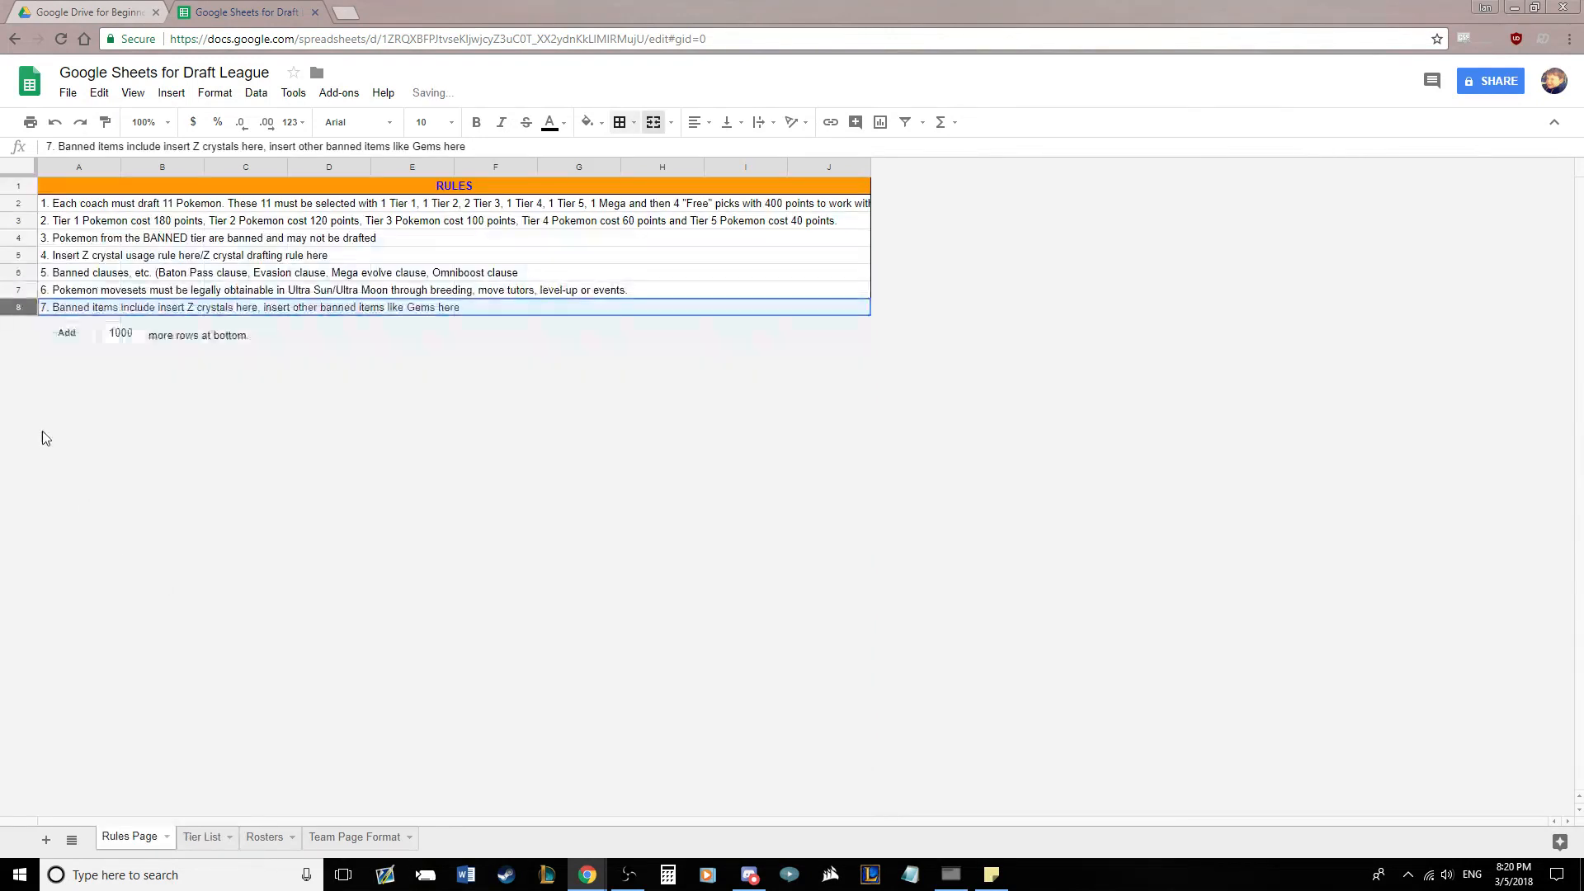
click(637, 291)
click(777, 259)
click(488, 188)
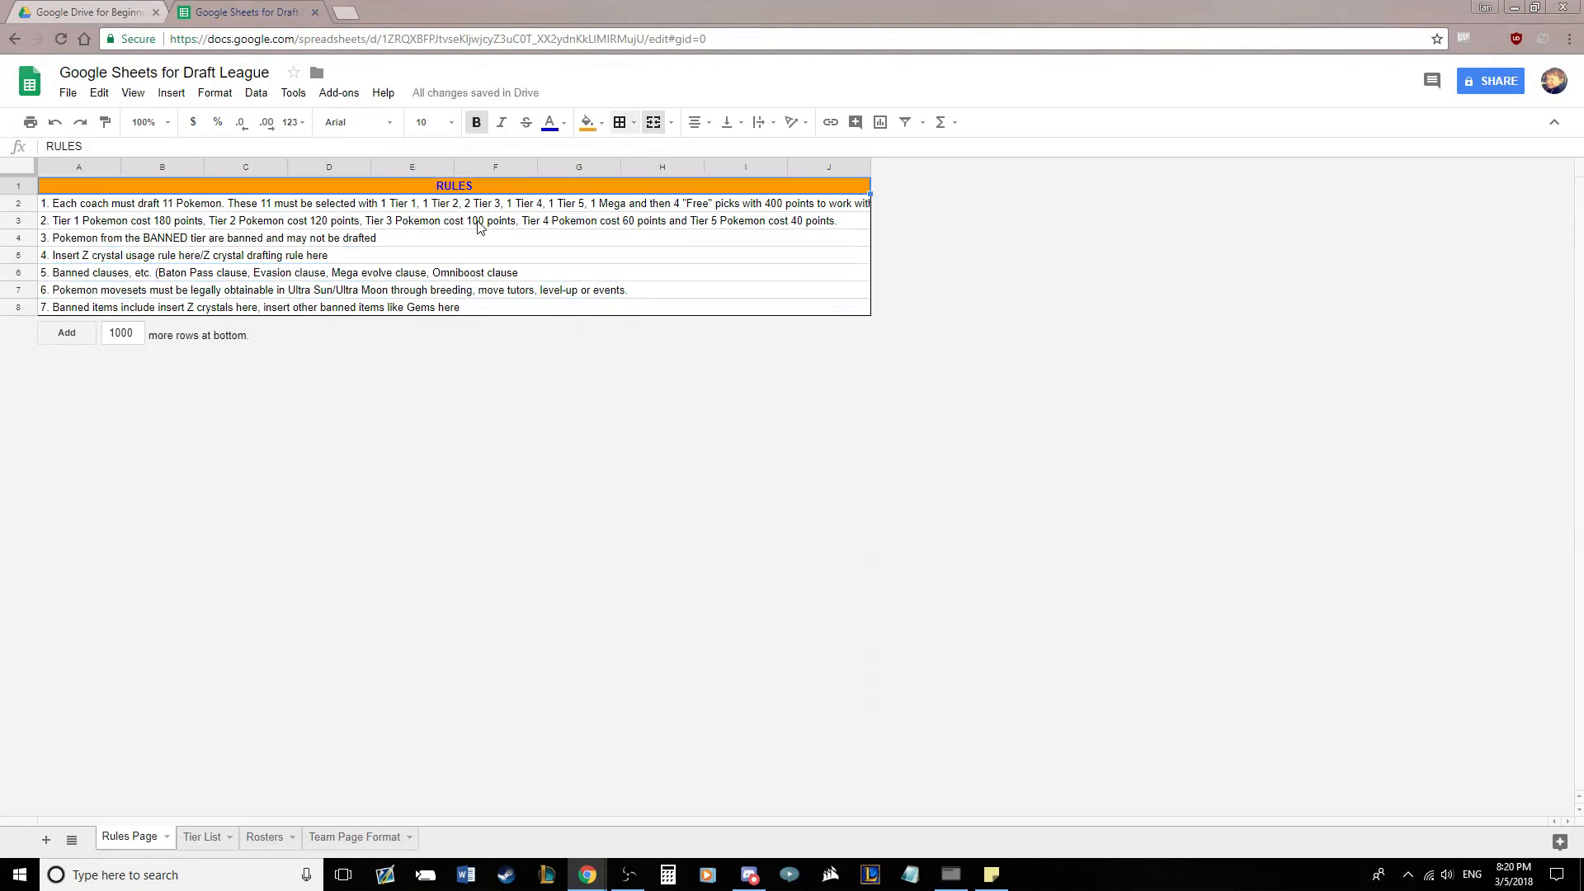
click(482, 203)
click(492, 273)
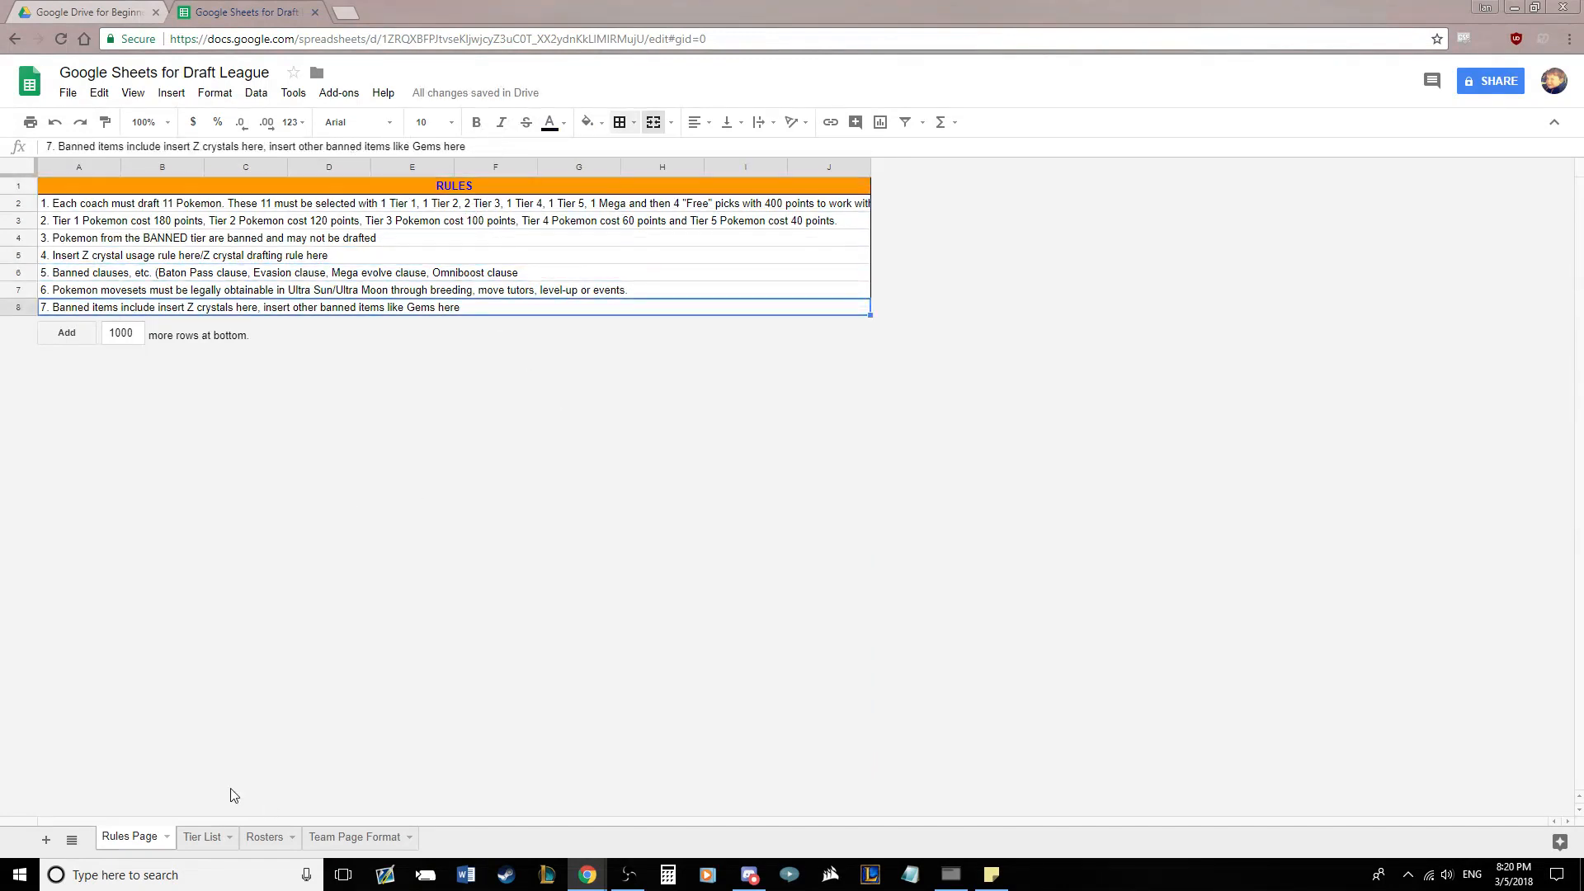
click(203, 841)
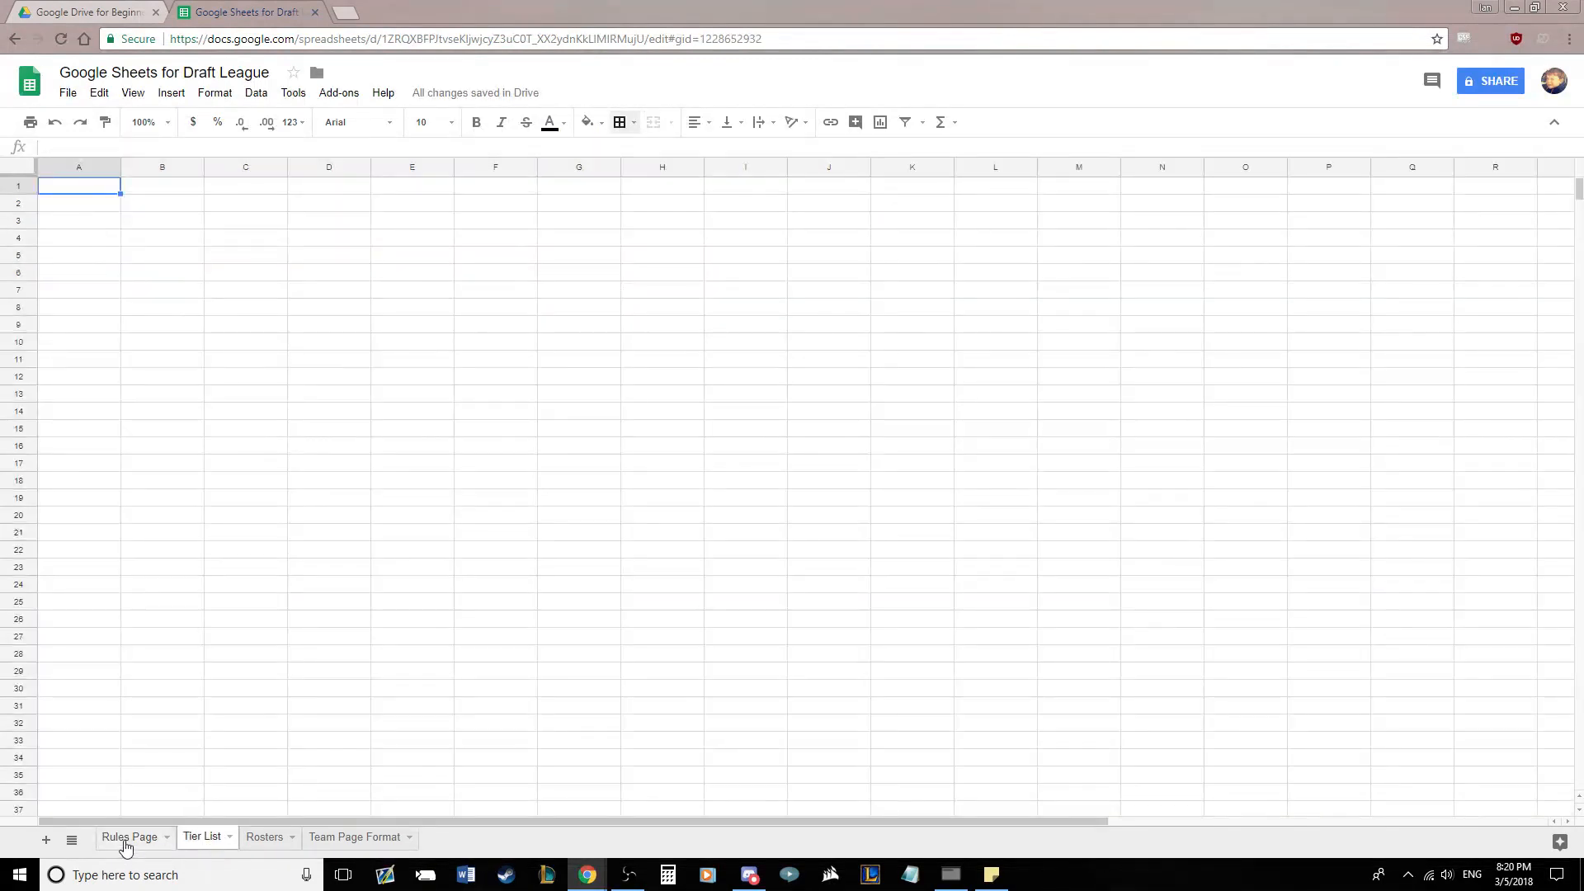
click(125, 839)
click(609, 208)
click(554, 239)
click(549, 290)
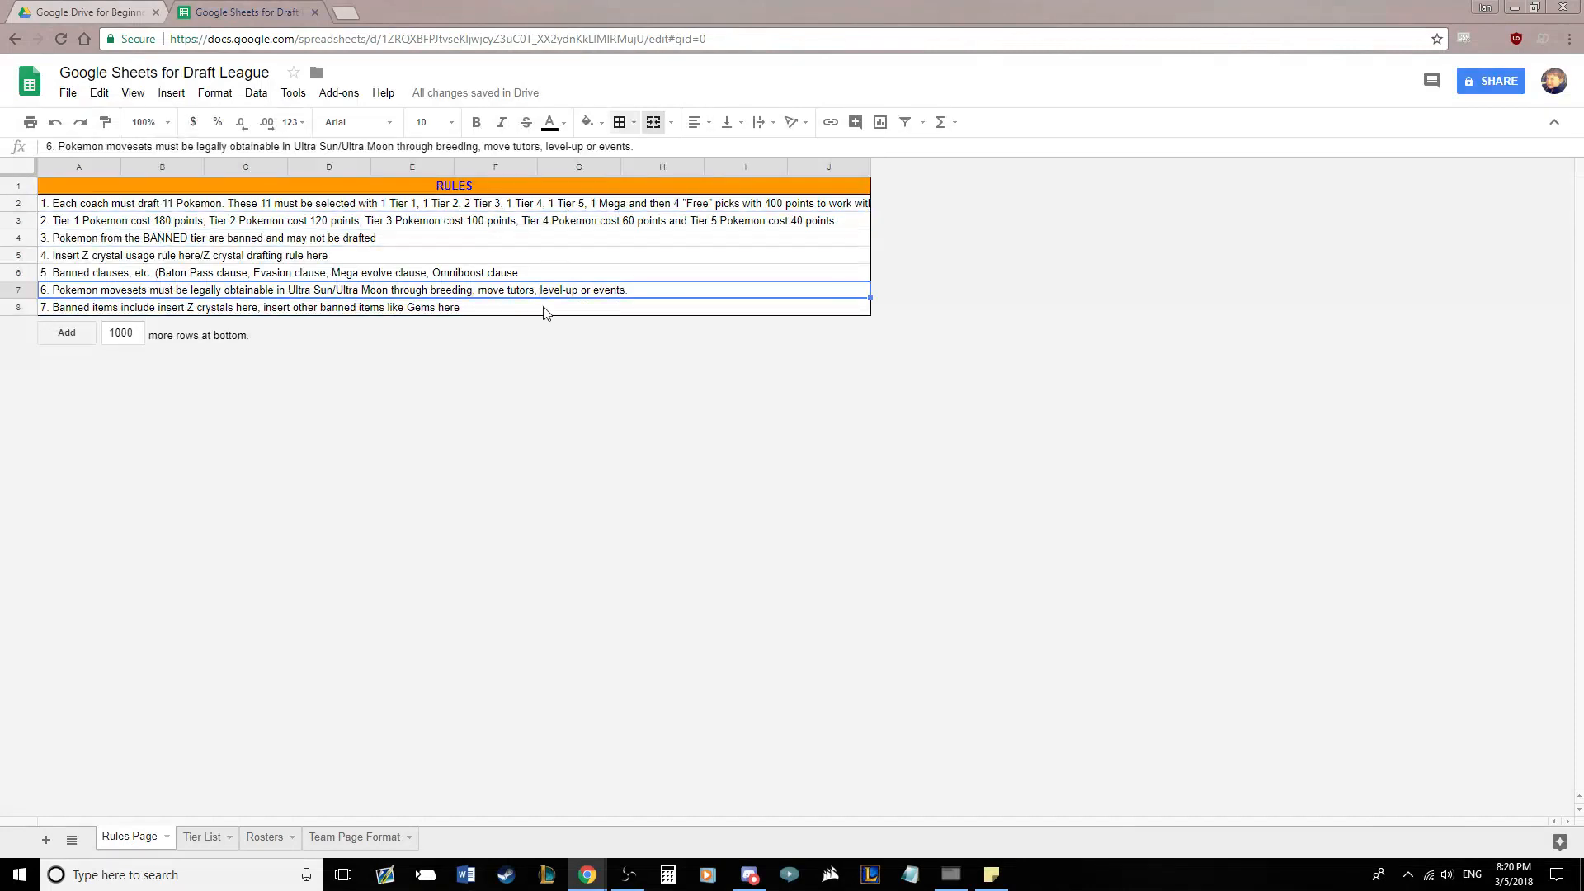
click(544, 307)
click(644, 245)
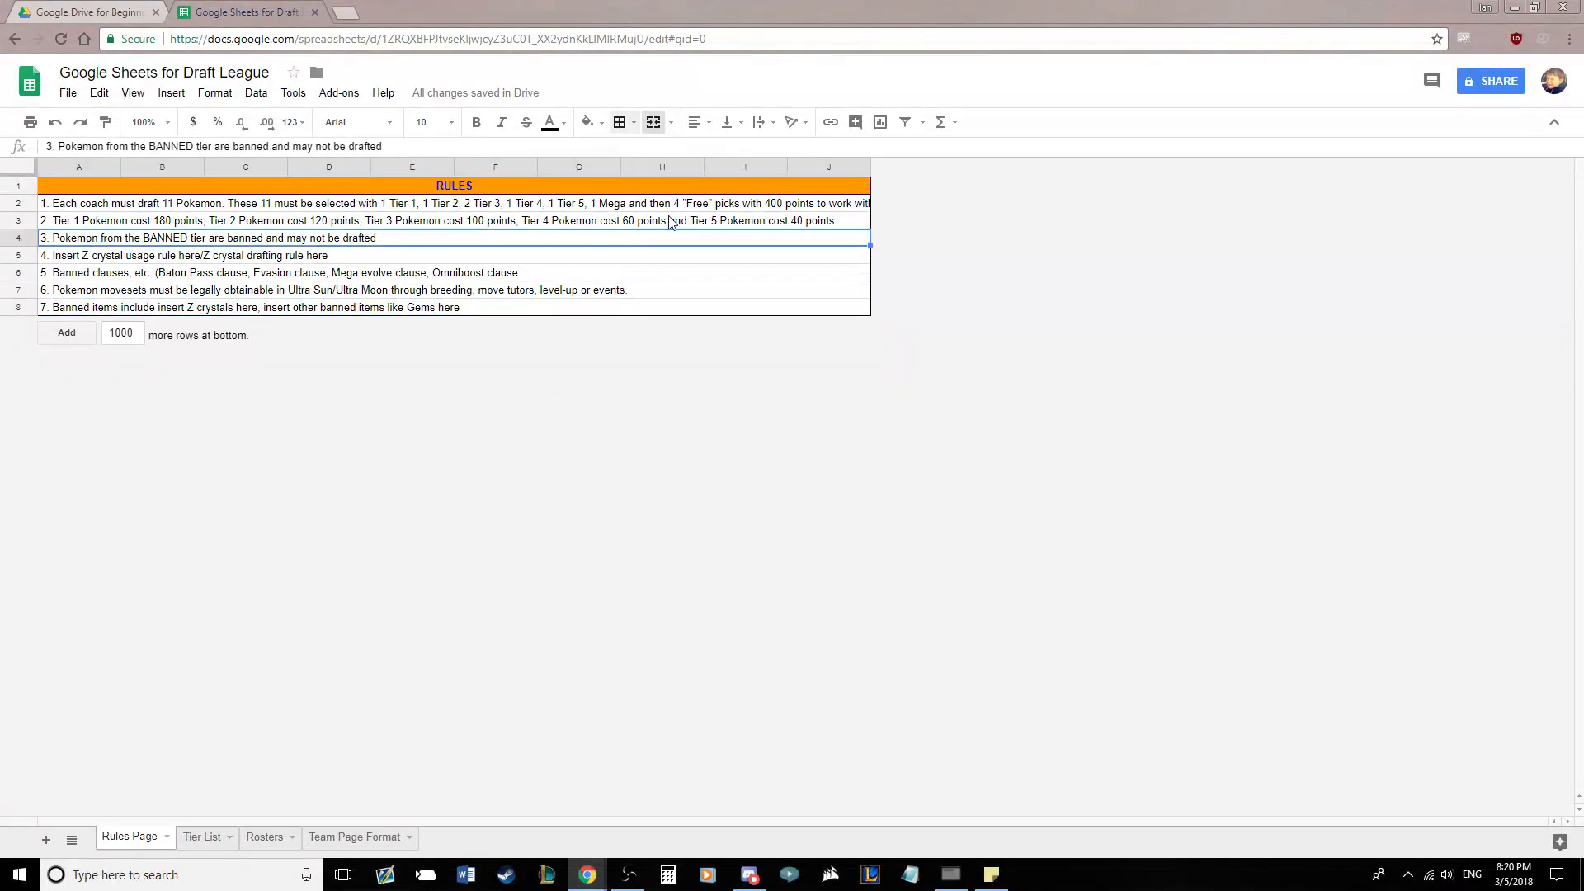
On the Tier List sheet, narrow columns A to D to about half the default width
click(201, 838)
click(408, 291)
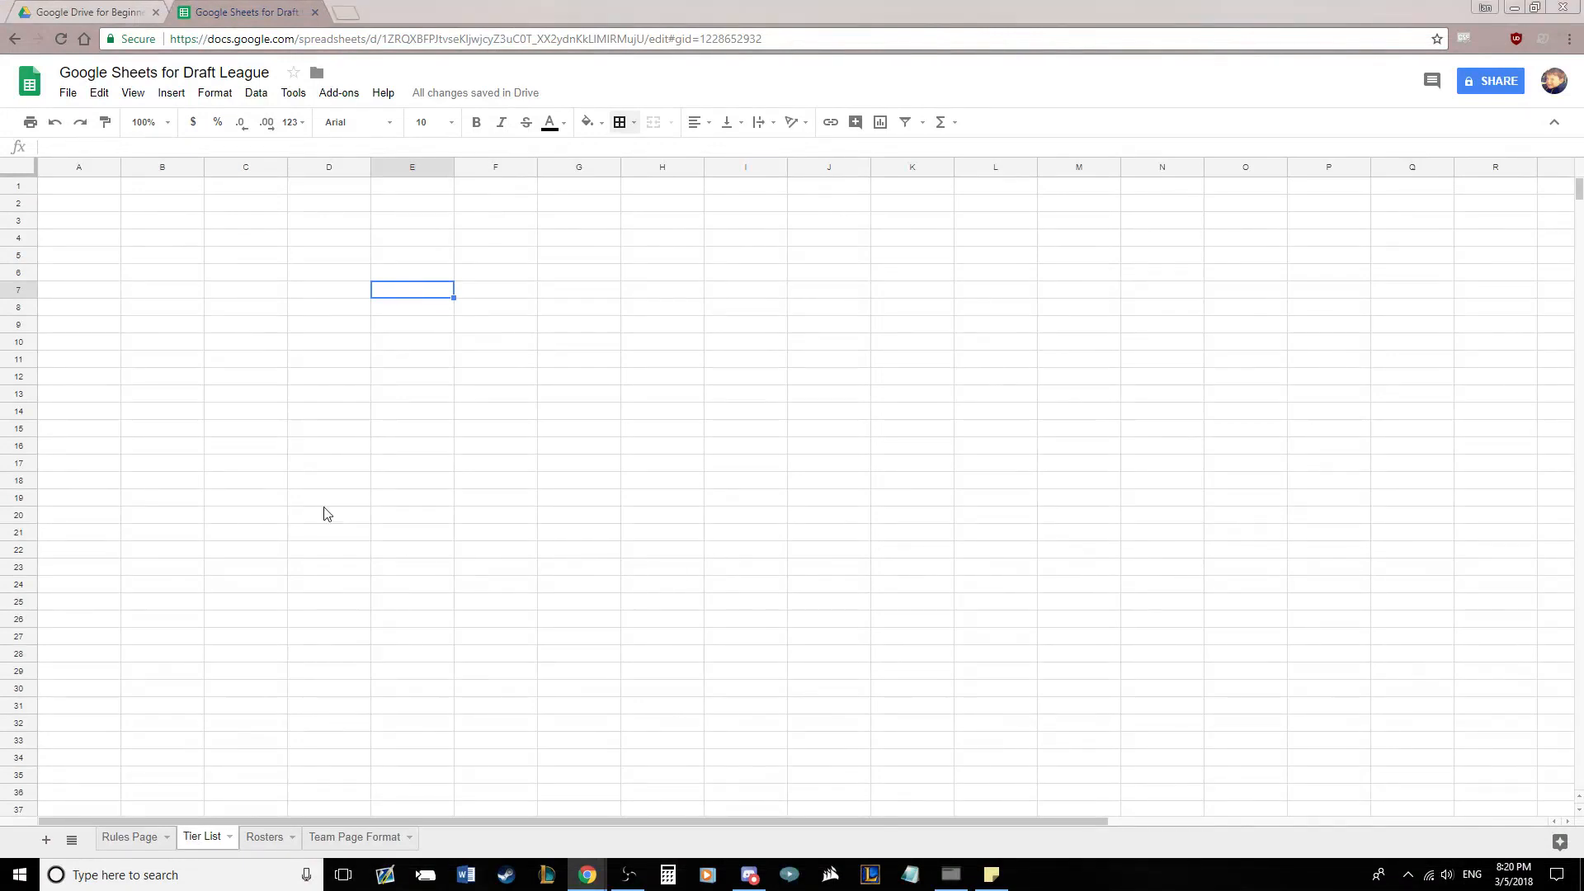
click(173, 411)
drag(121, 174, 212, 170)
click(233, 206)
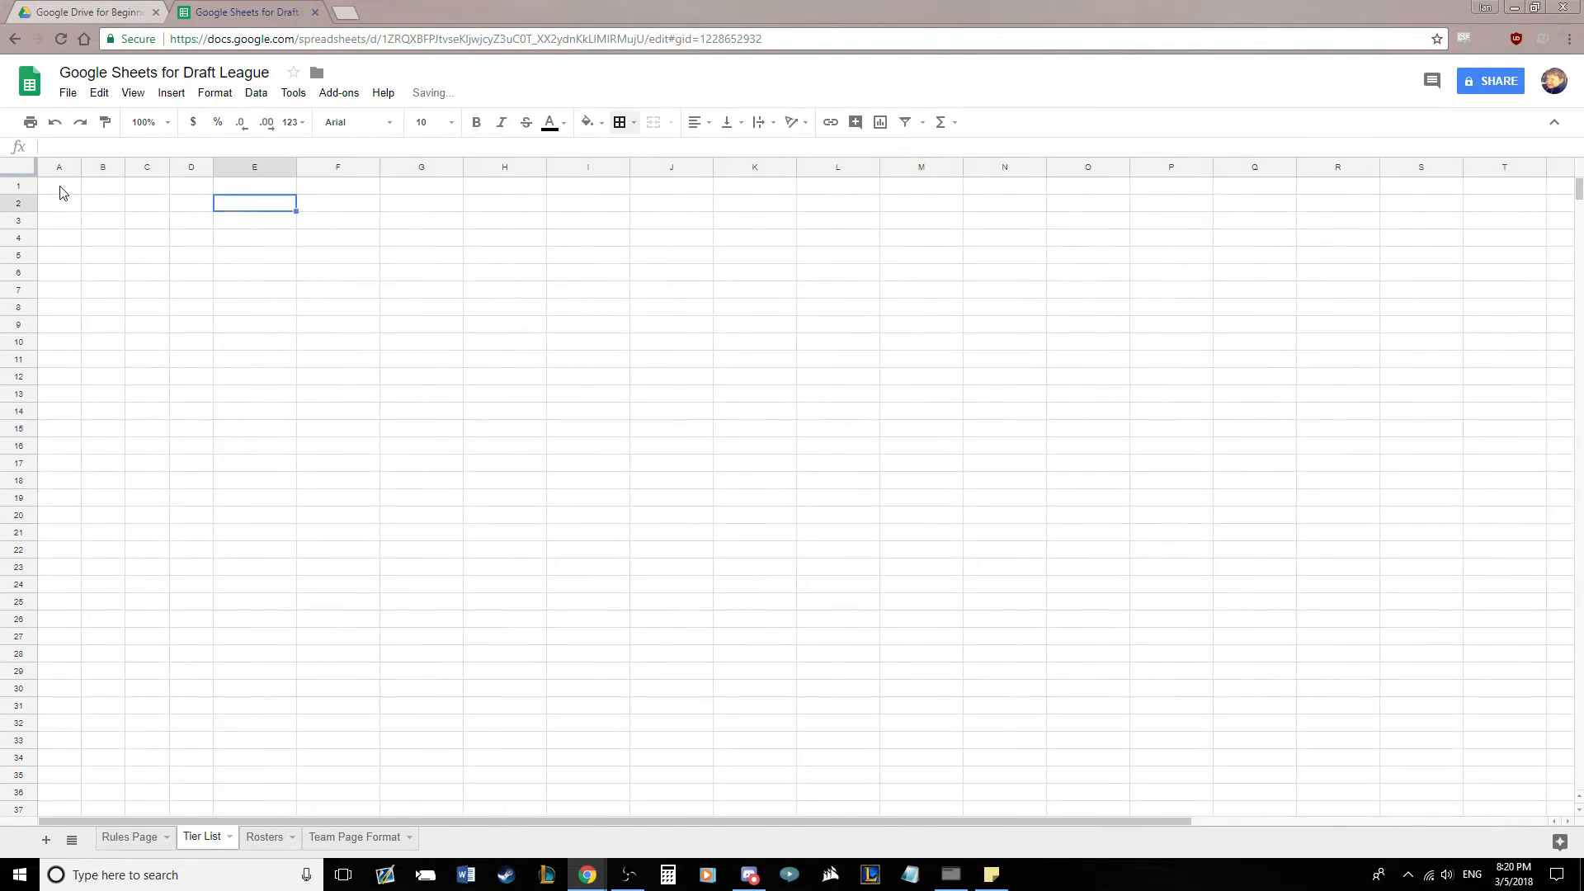
Merge cells B1:D1, then enter 180 in A1 and "Tier 1" in the merged cell
drag(99, 186, 191, 186)
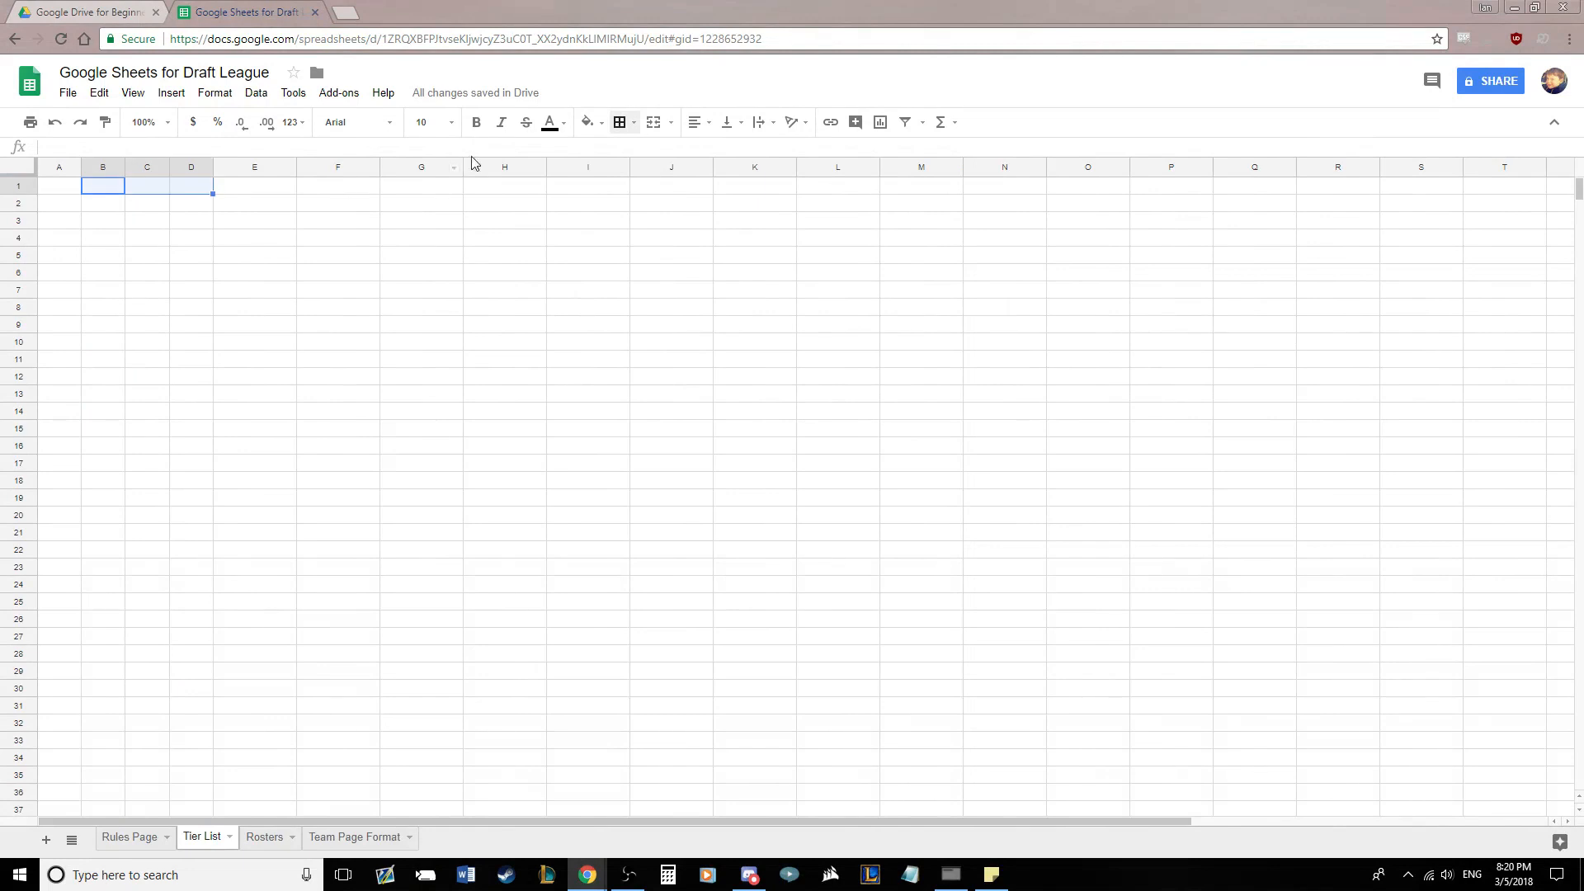
click(651, 123)
click(152, 273)
click(49, 186)
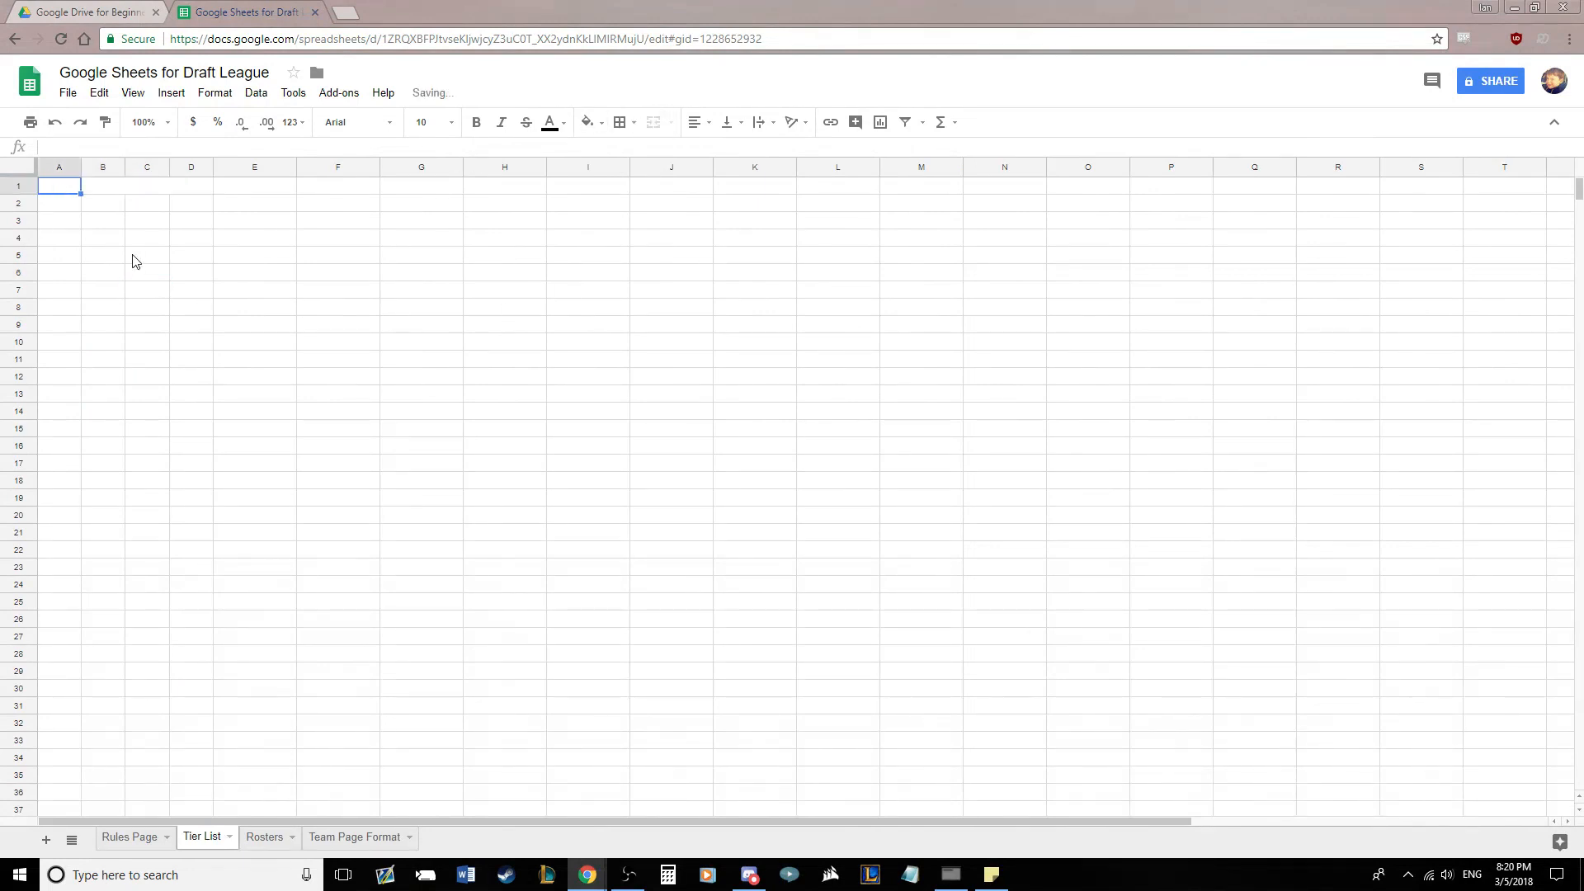
text(180)
key(Tab)
text(Tier 1)
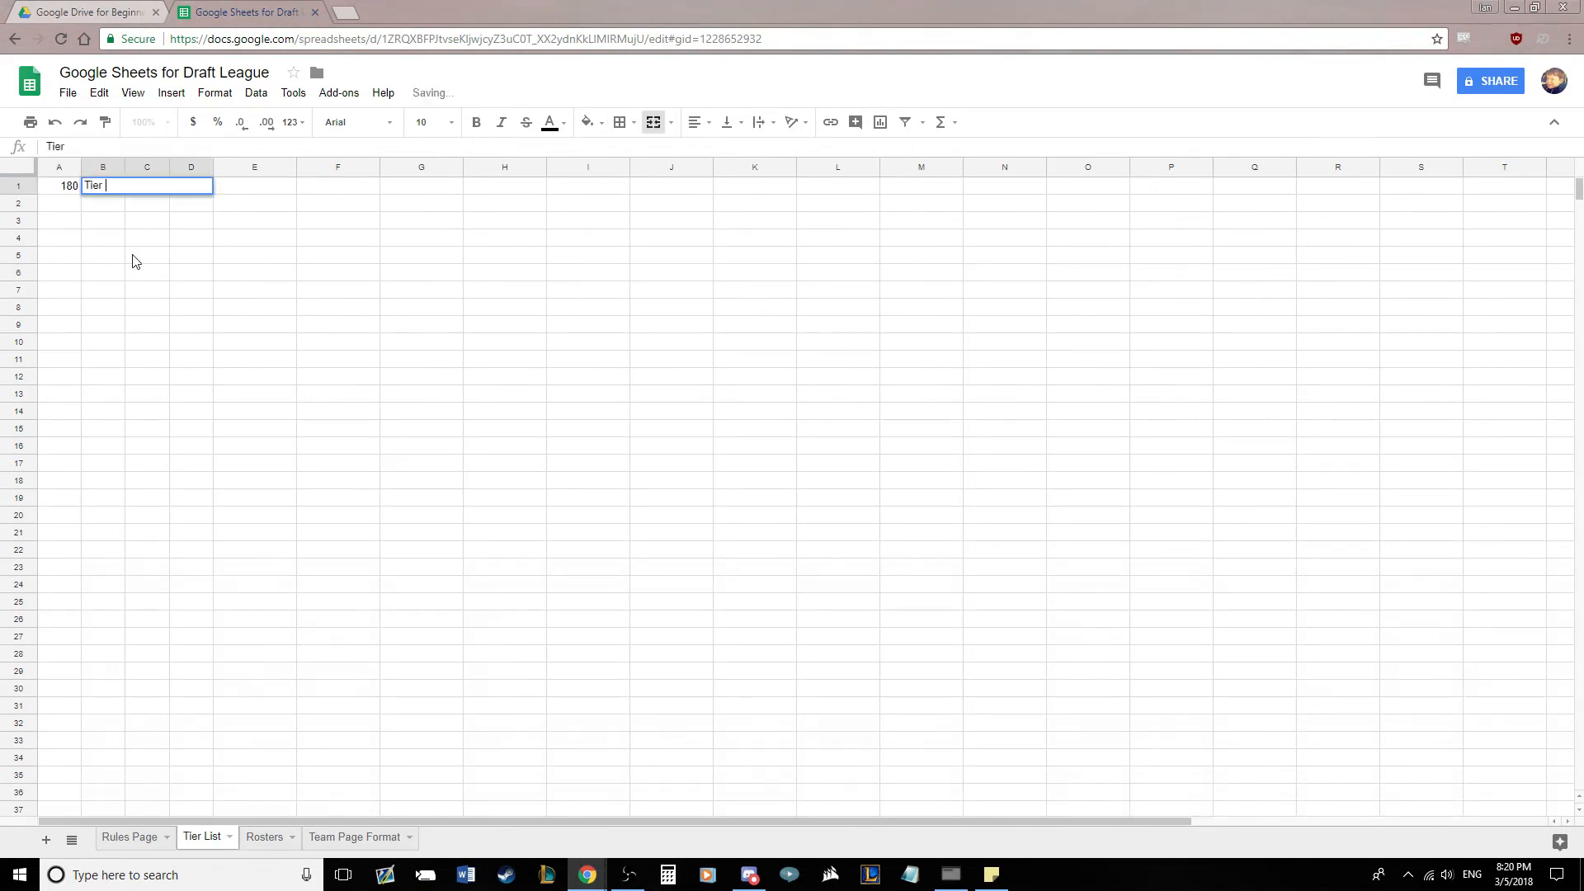
key(Return)
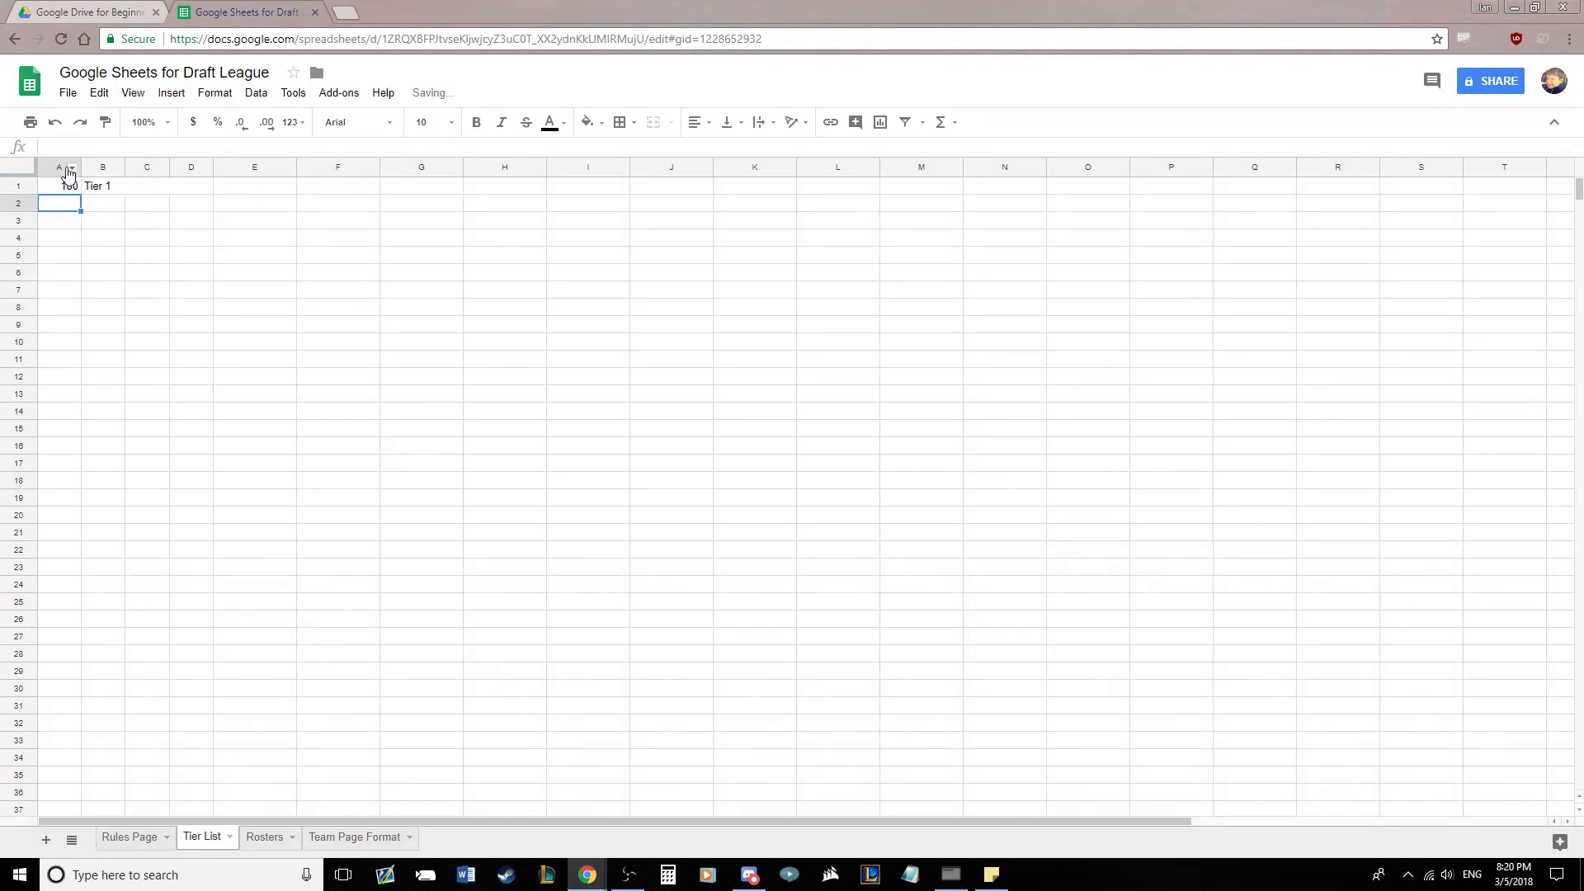
Center-align the contents of columns A to Z on the Tier List sheet
drag(68, 169, 1575, 189)
click(696, 123)
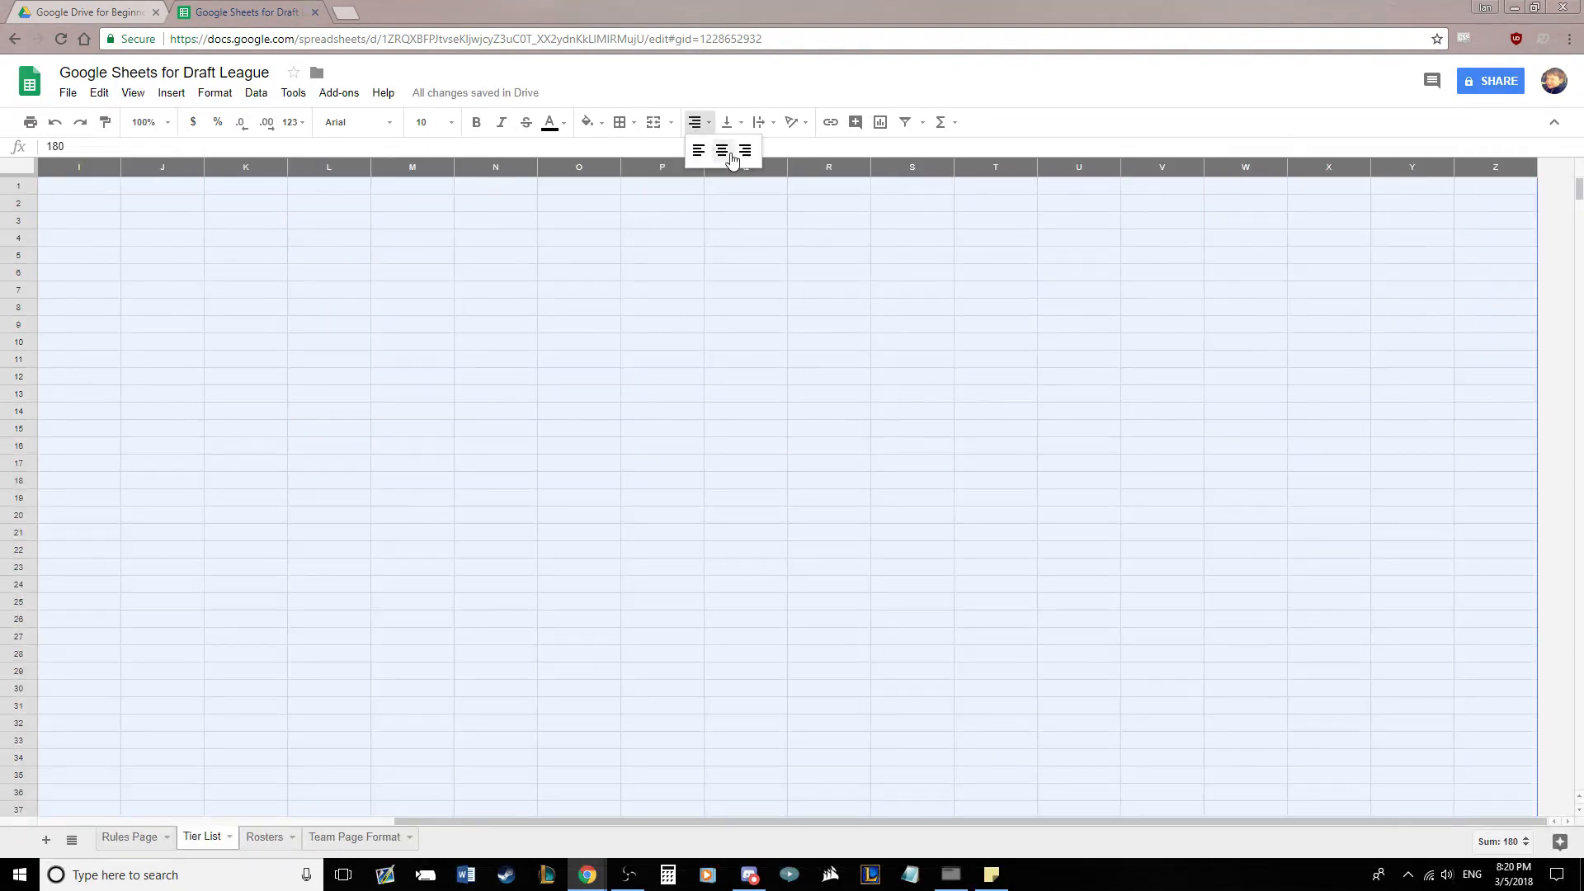
click(721, 151)
click(691, 289)
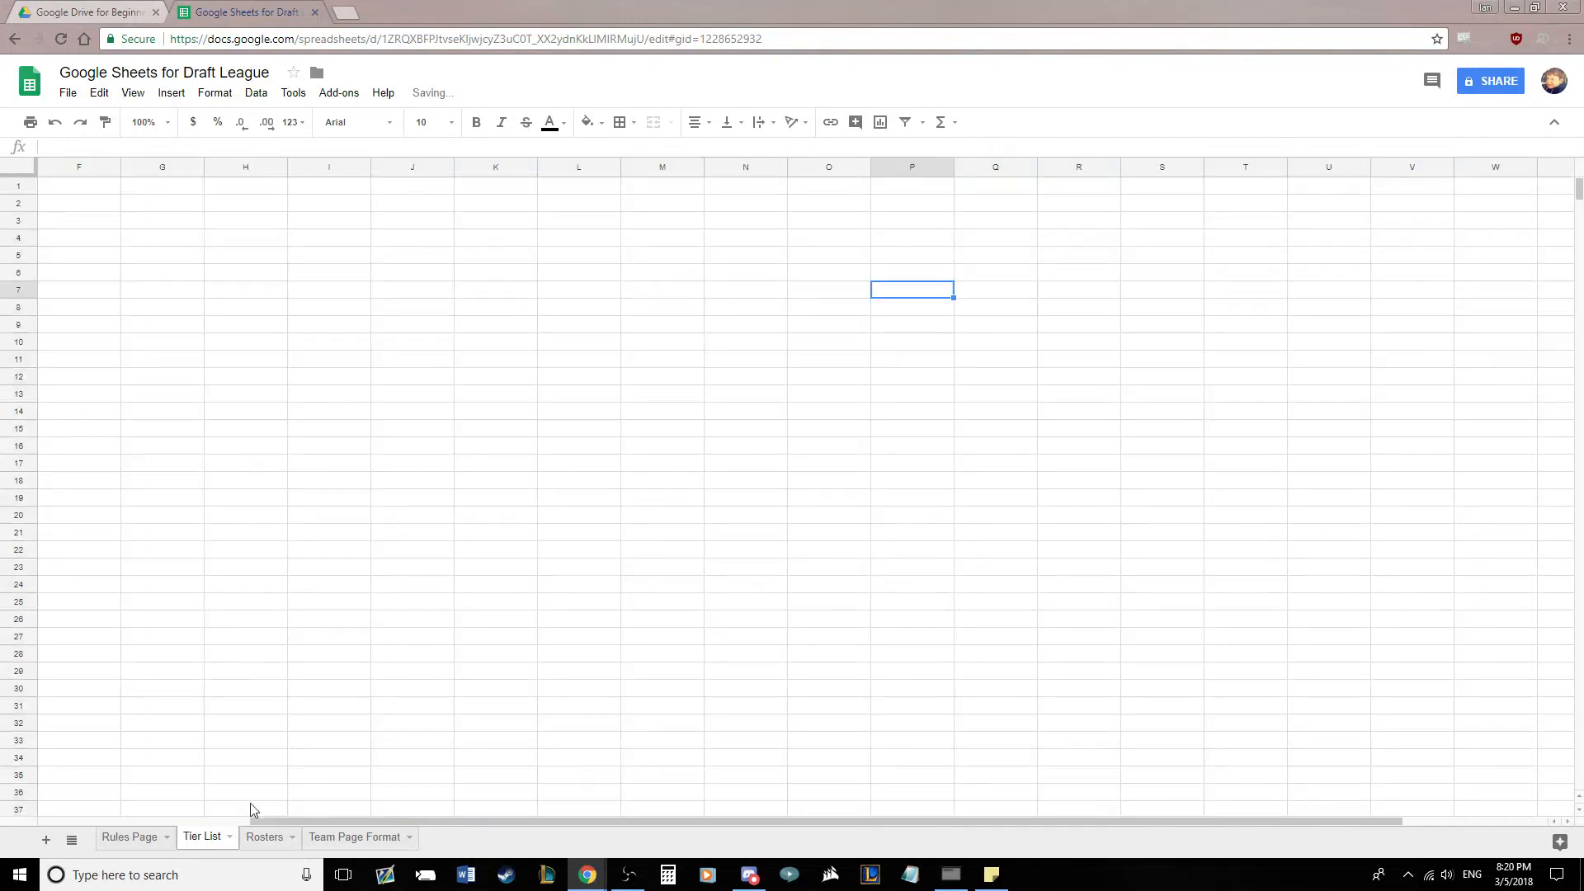
drag(525, 824, 169, 824)
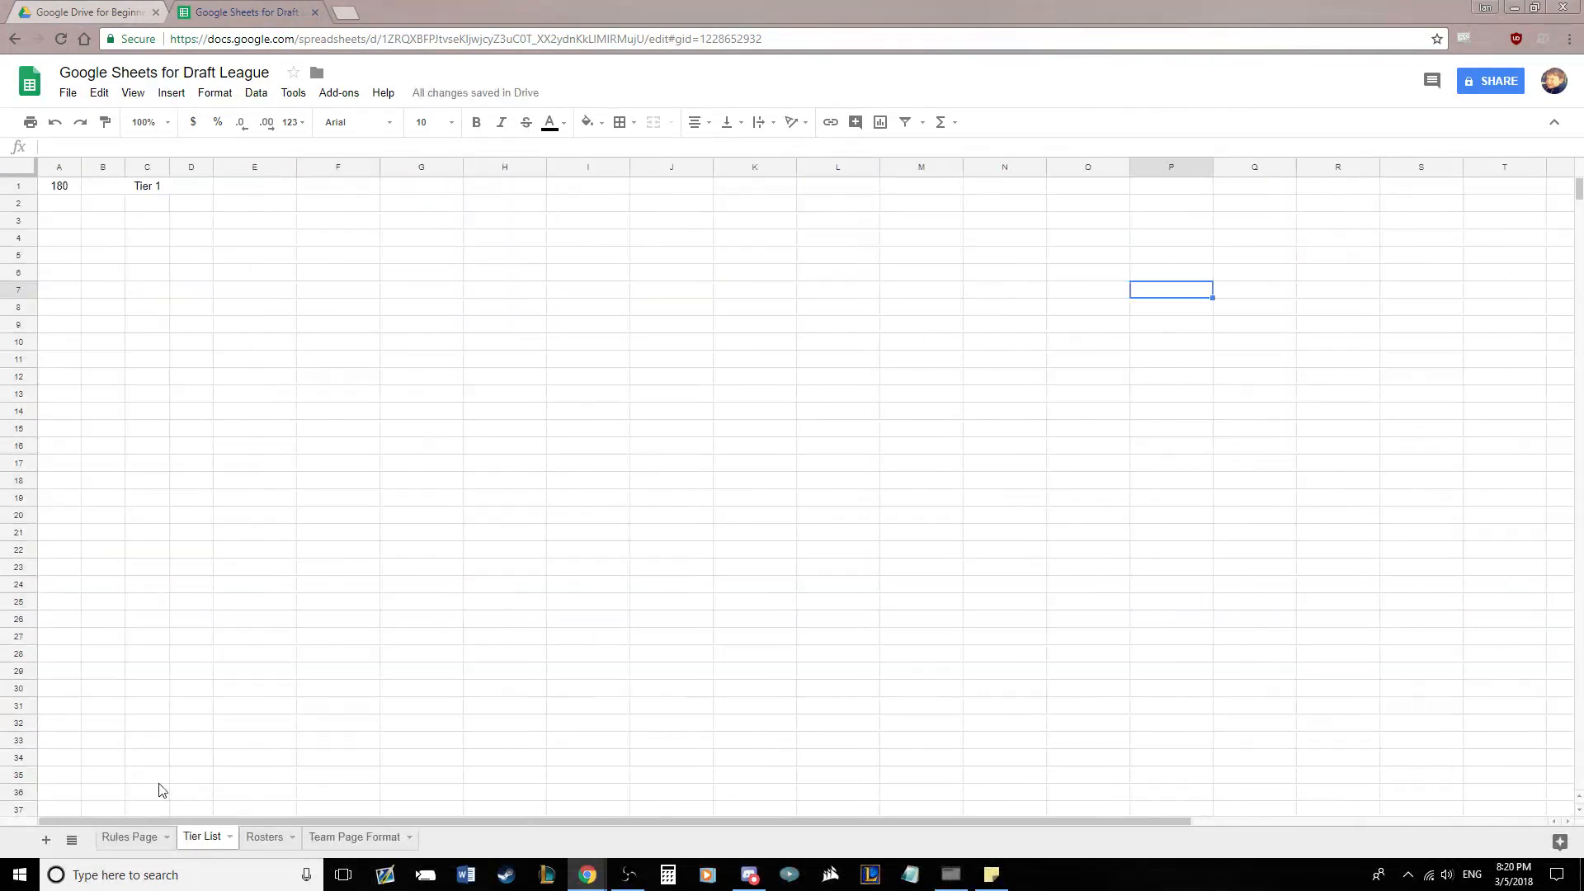
click(132, 343)
Add a right border along column D and a left border along column B
click(176, 168)
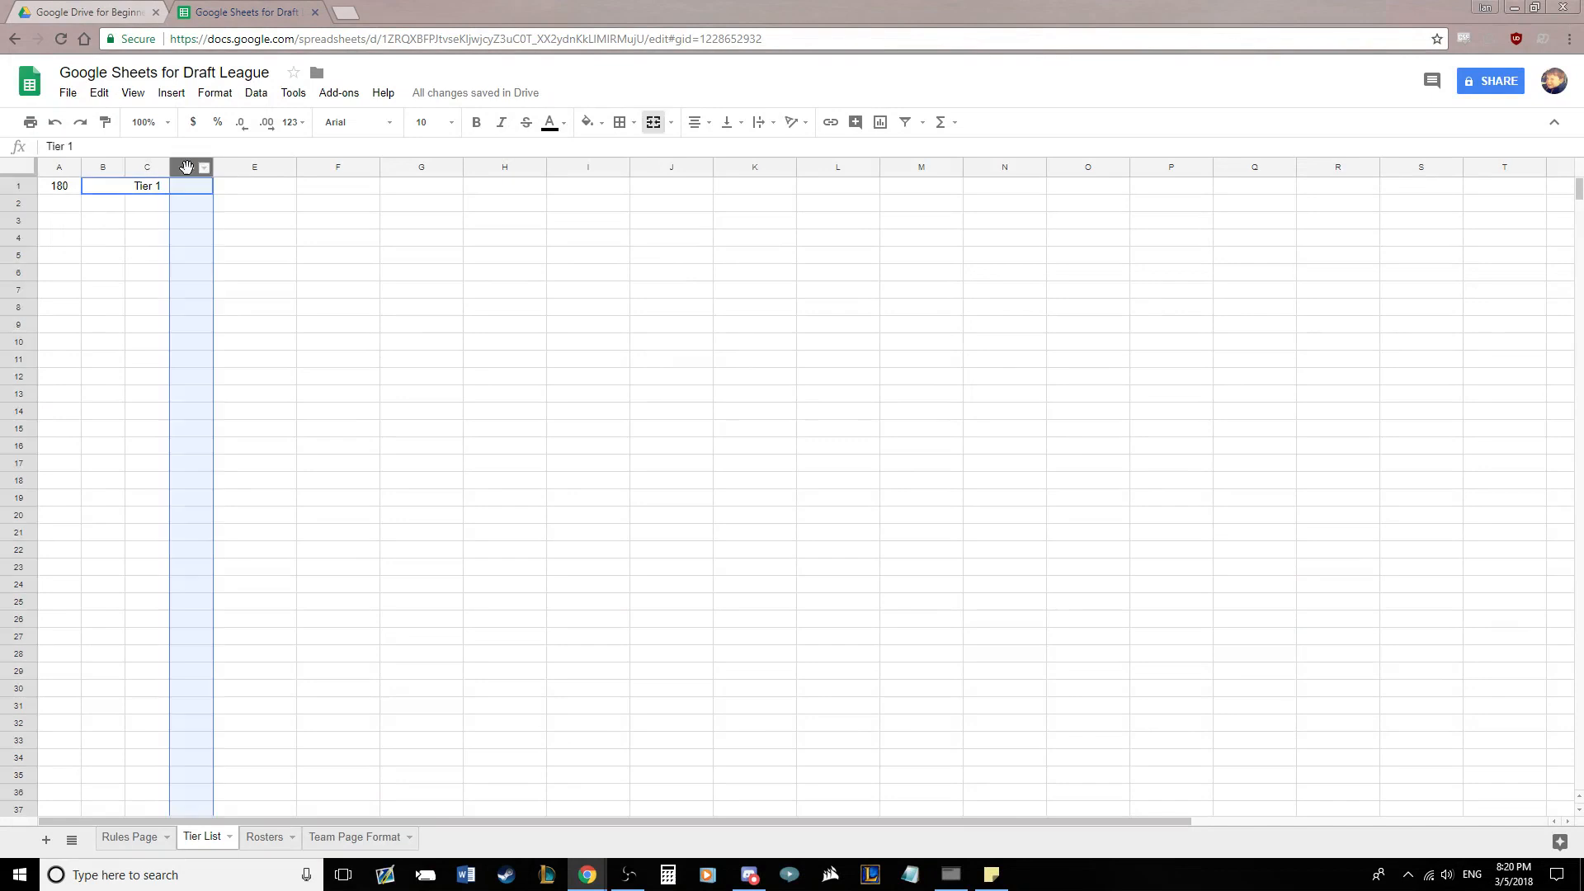
click(620, 122)
click(679, 186)
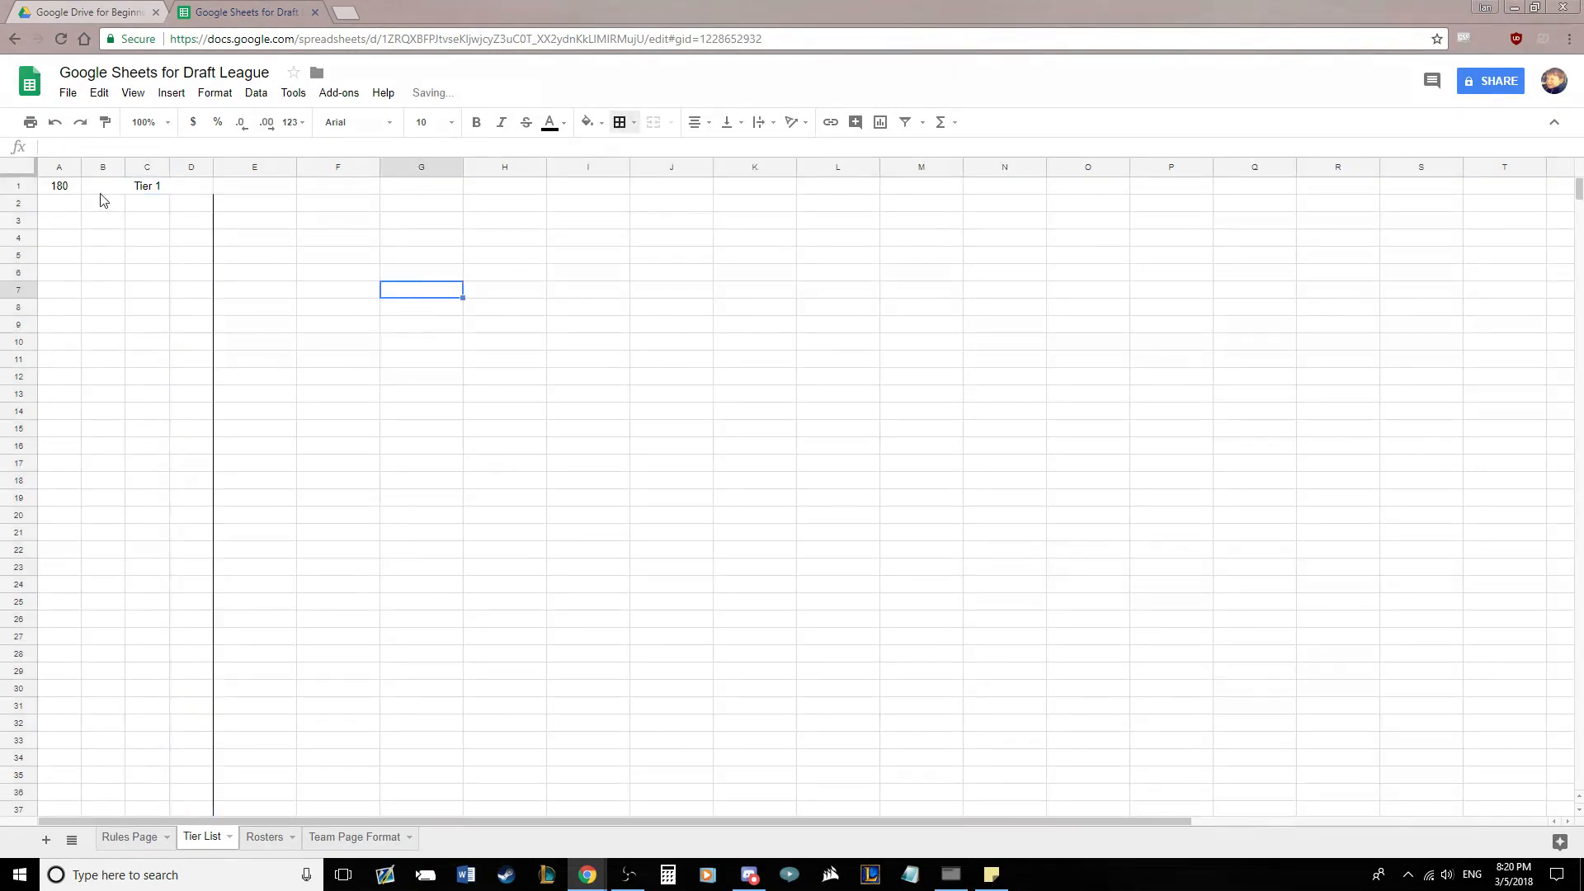
click(99, 168)
click(619, 122)
click(629, 186)
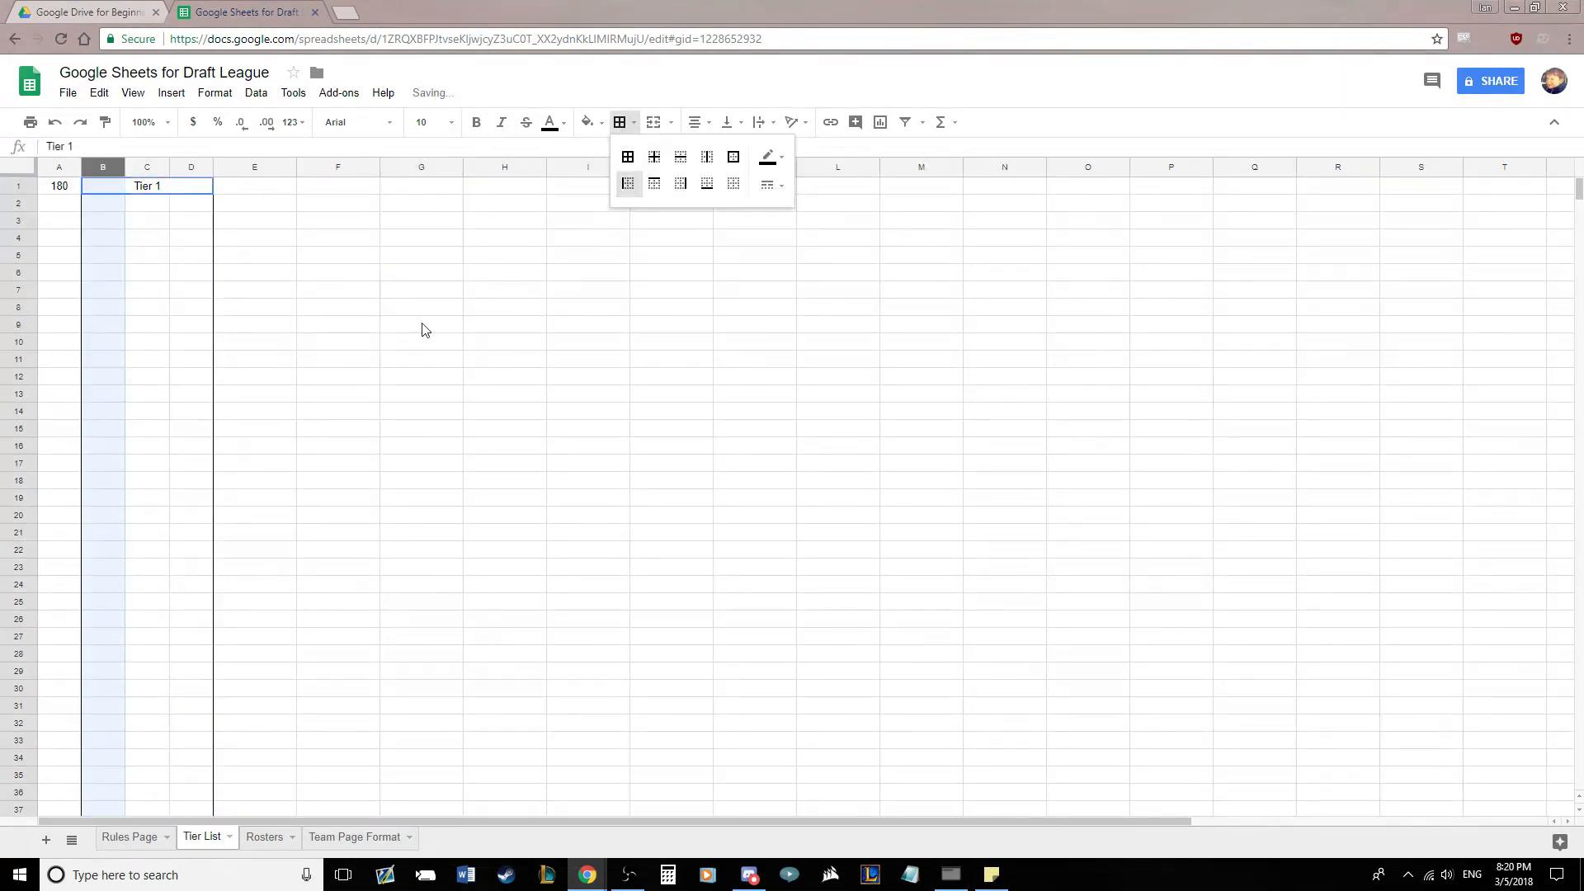
click(420, 324)
Add a right border to the merged Tier 1 cell and a bottom border under A1:D1
click(177, 191)
click(627, 127)
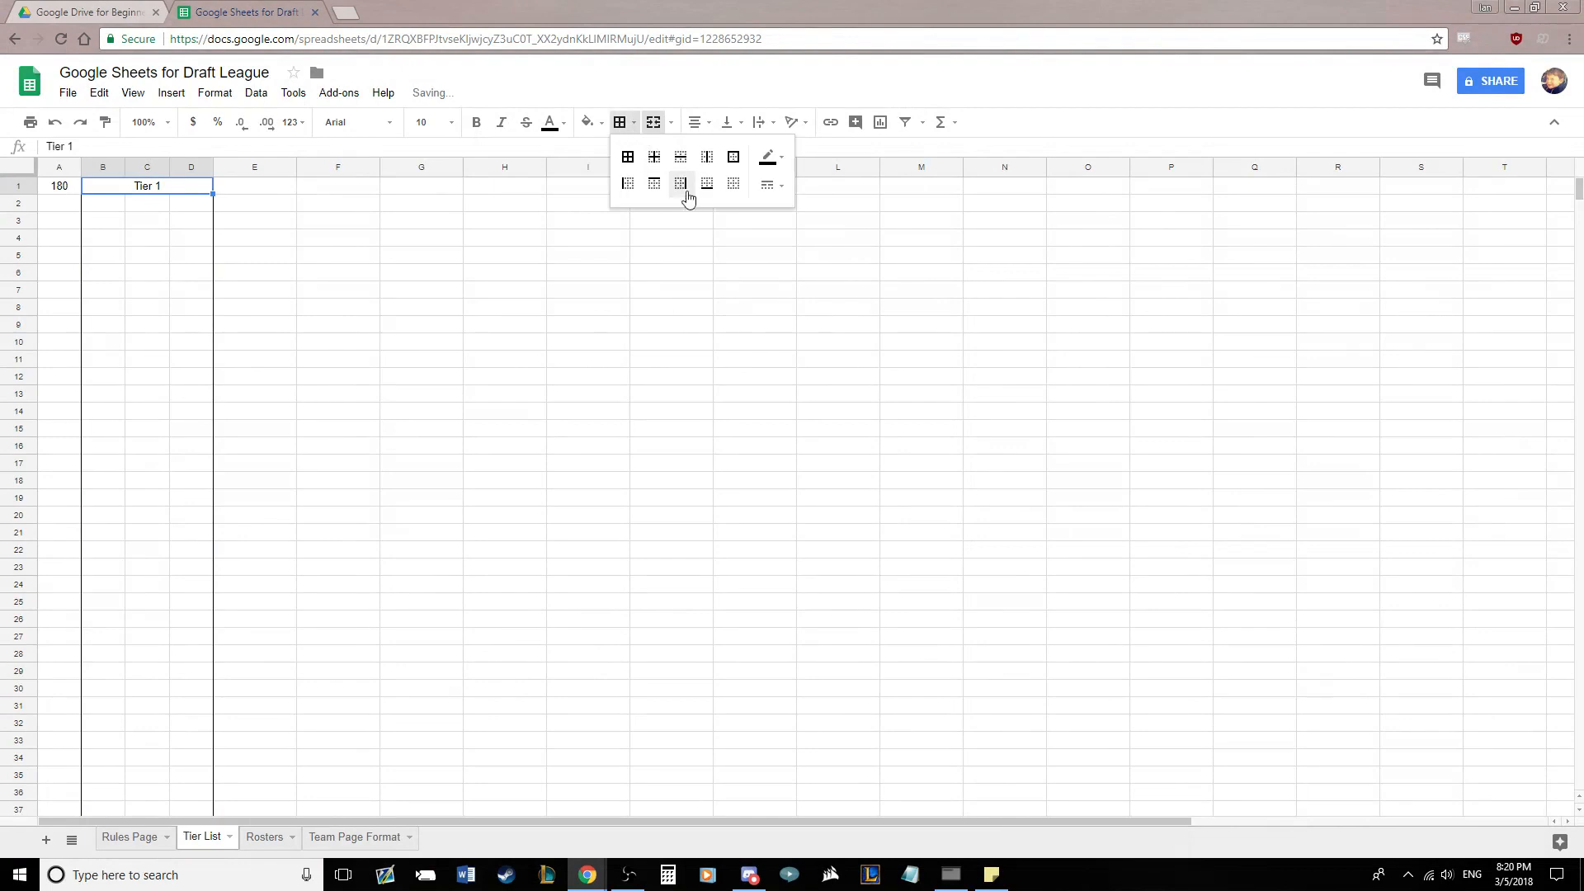
click(683, 189)
click(429, 307)
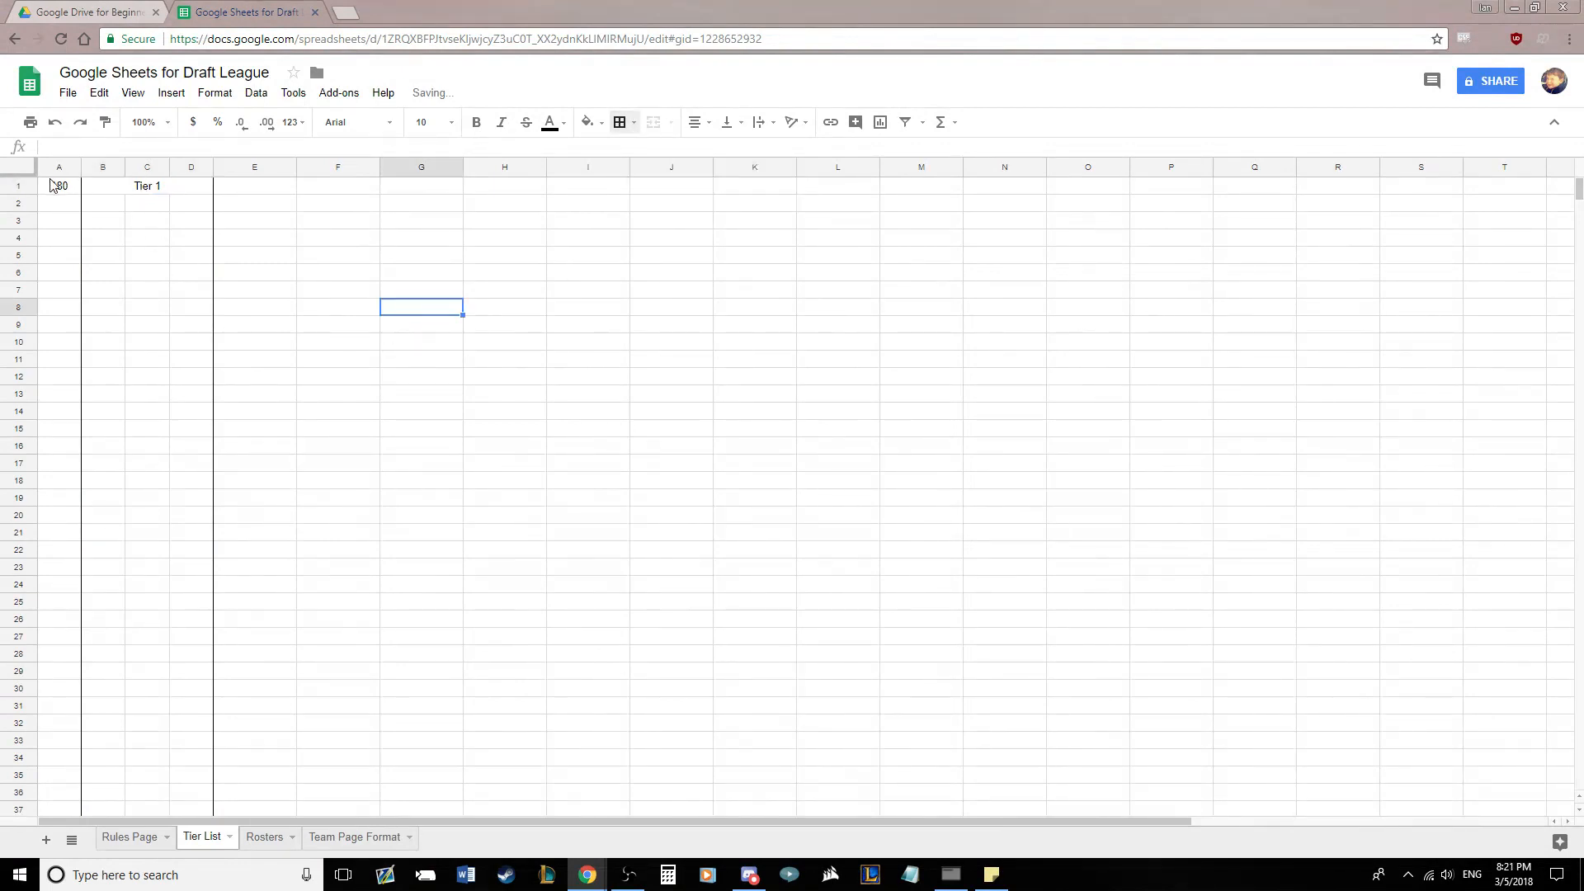
drag(51, 185, 175, 185)
click(620, 122)
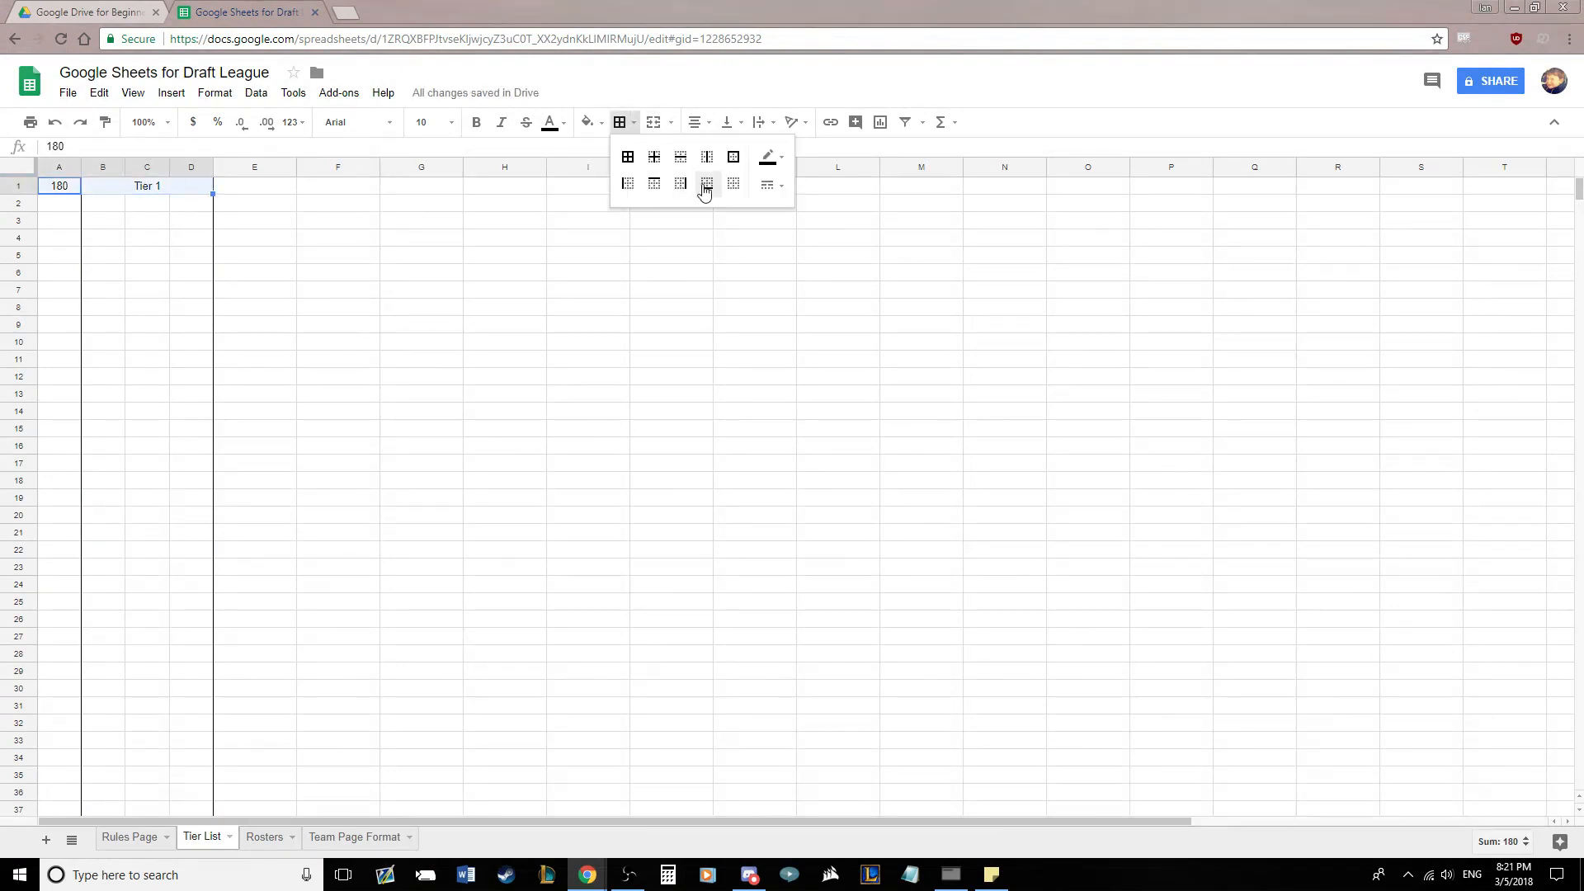
click(704, 190)
click(587, 289)
Enter "OPEN" in cell A2 below the 180 point value
click(56, 205)
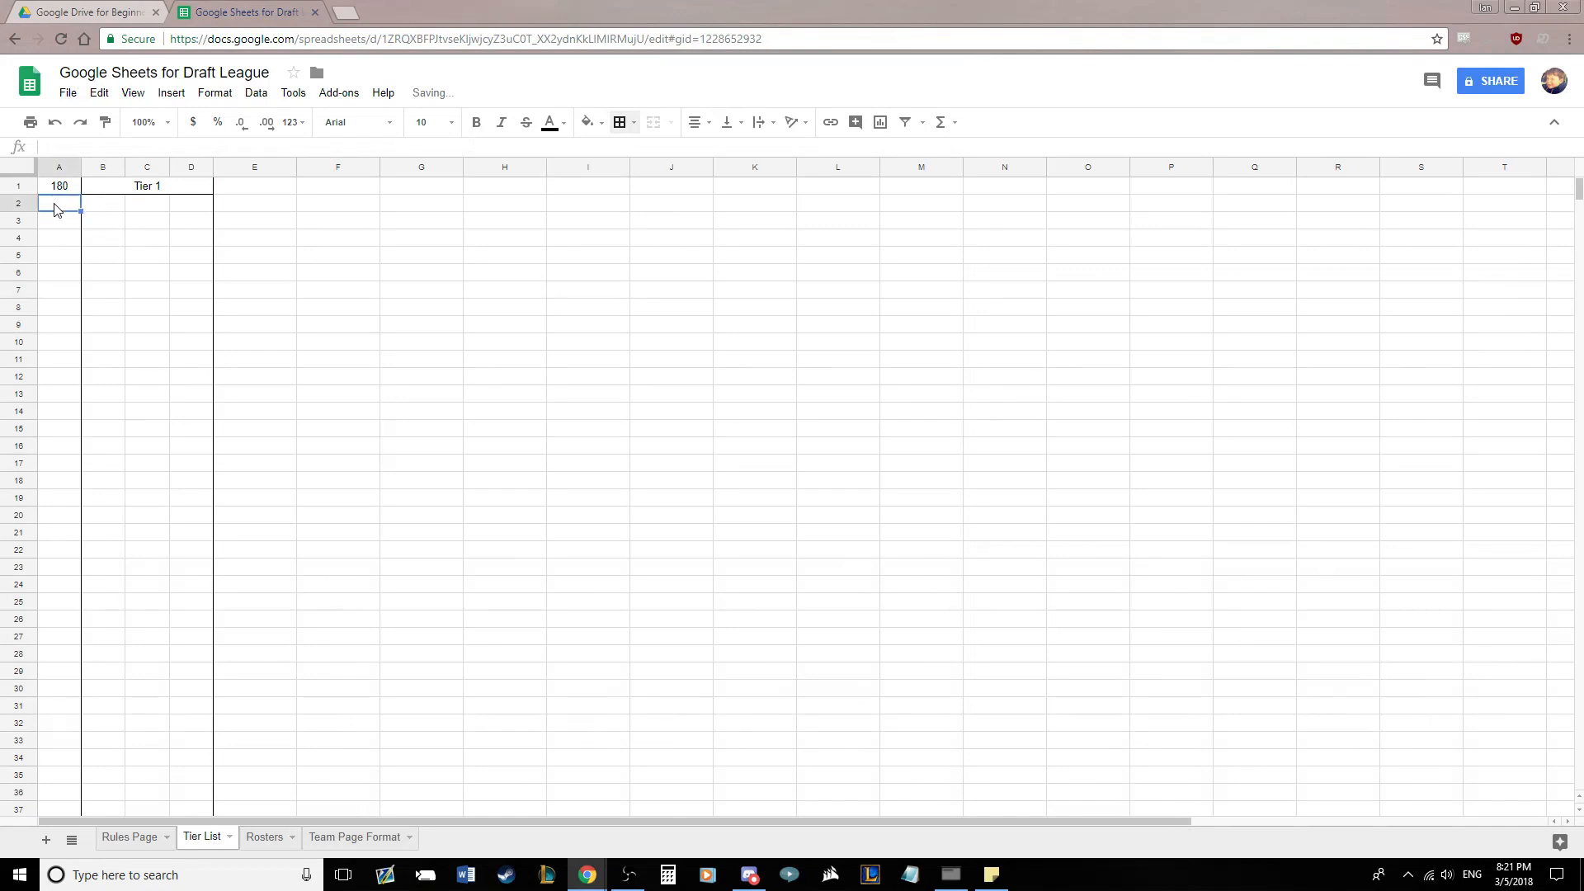
text(OPEN)
key(Return)
Merge columns B to D across each of rows 2 to 7, one row at a time
drag(107, 205, 192, 292)
click(654, 122)
click(653, 124)
click(419, 272)
click(653, 122)
click(186, 289)
click(654, 122)
click(653, 122)
click(654, 122)
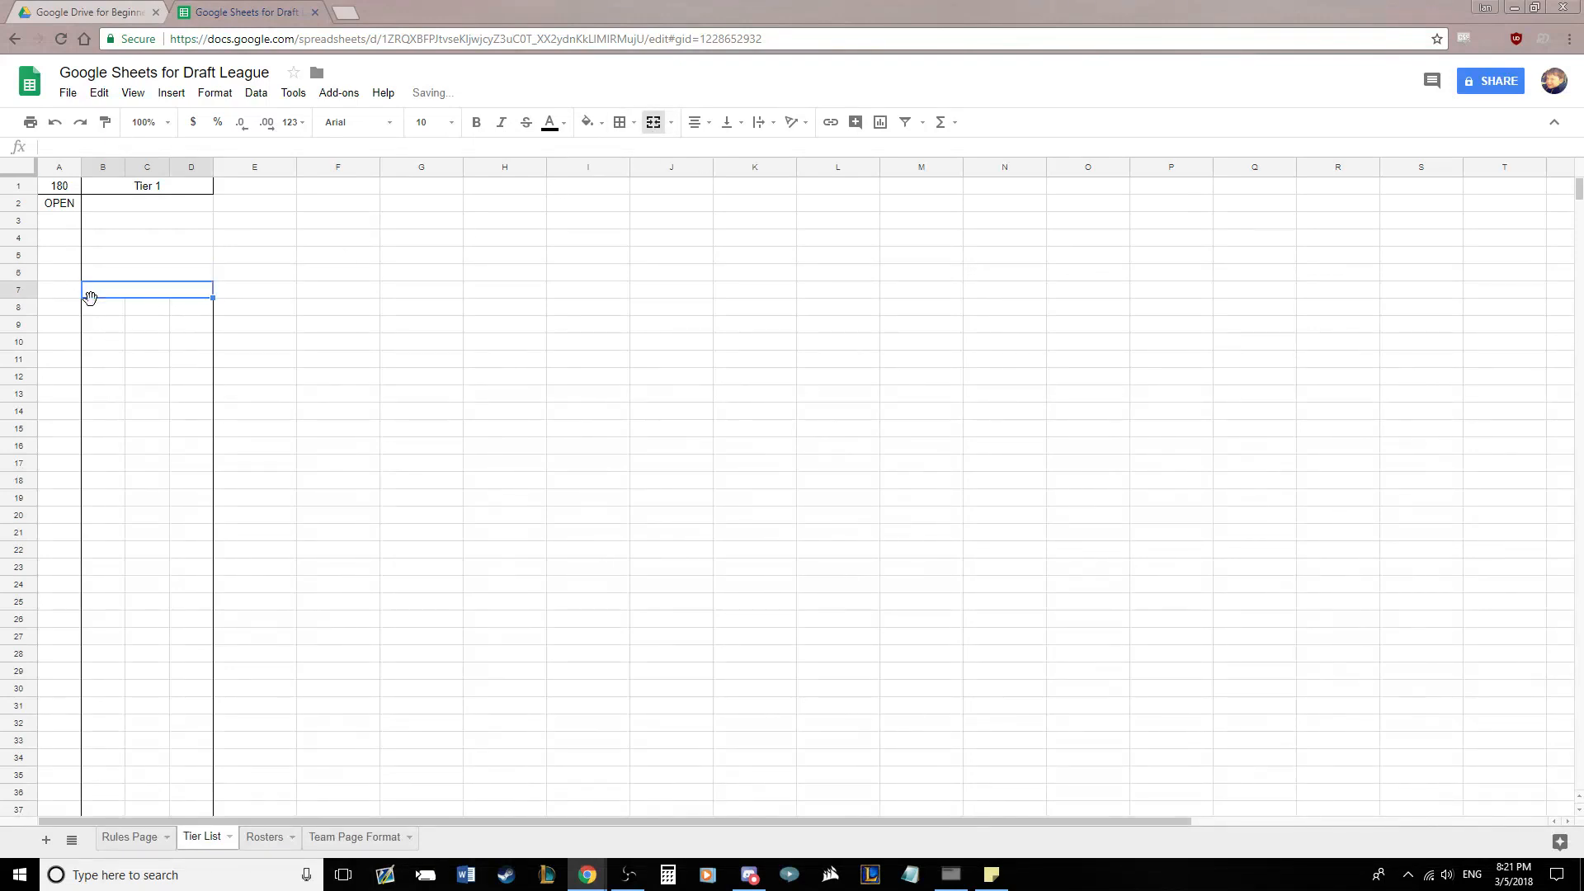
Merge columns B to D across each of rows 8 to 36, one row at a time
drag(101, 310, 190, 332)
click(653, 122)
click(653, 122)
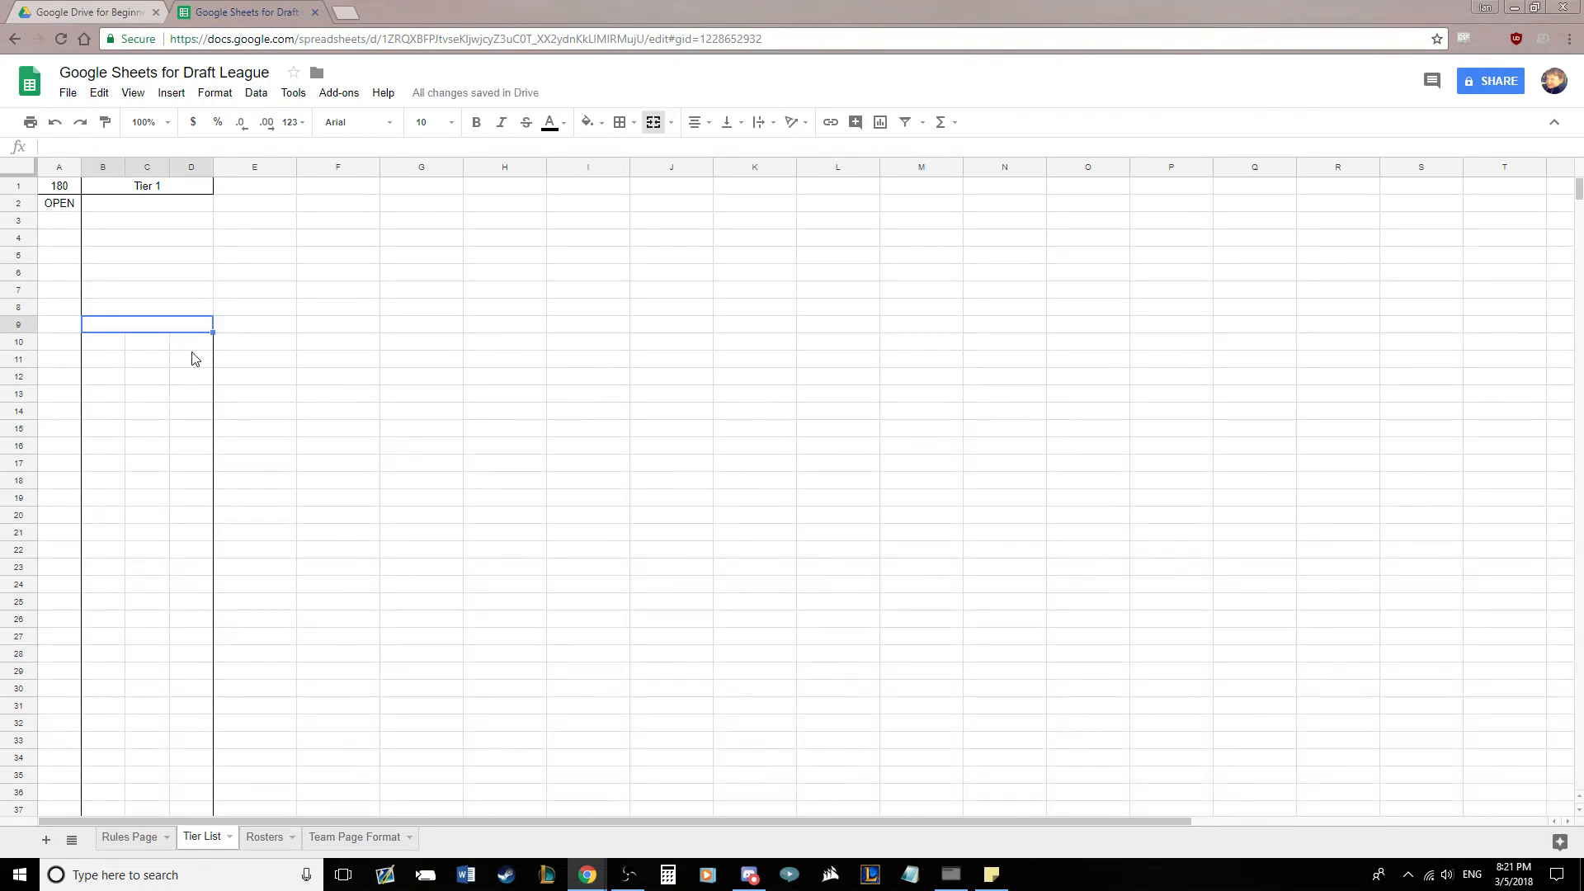
drag(127, 345, 198, 341)
click(653, 122)
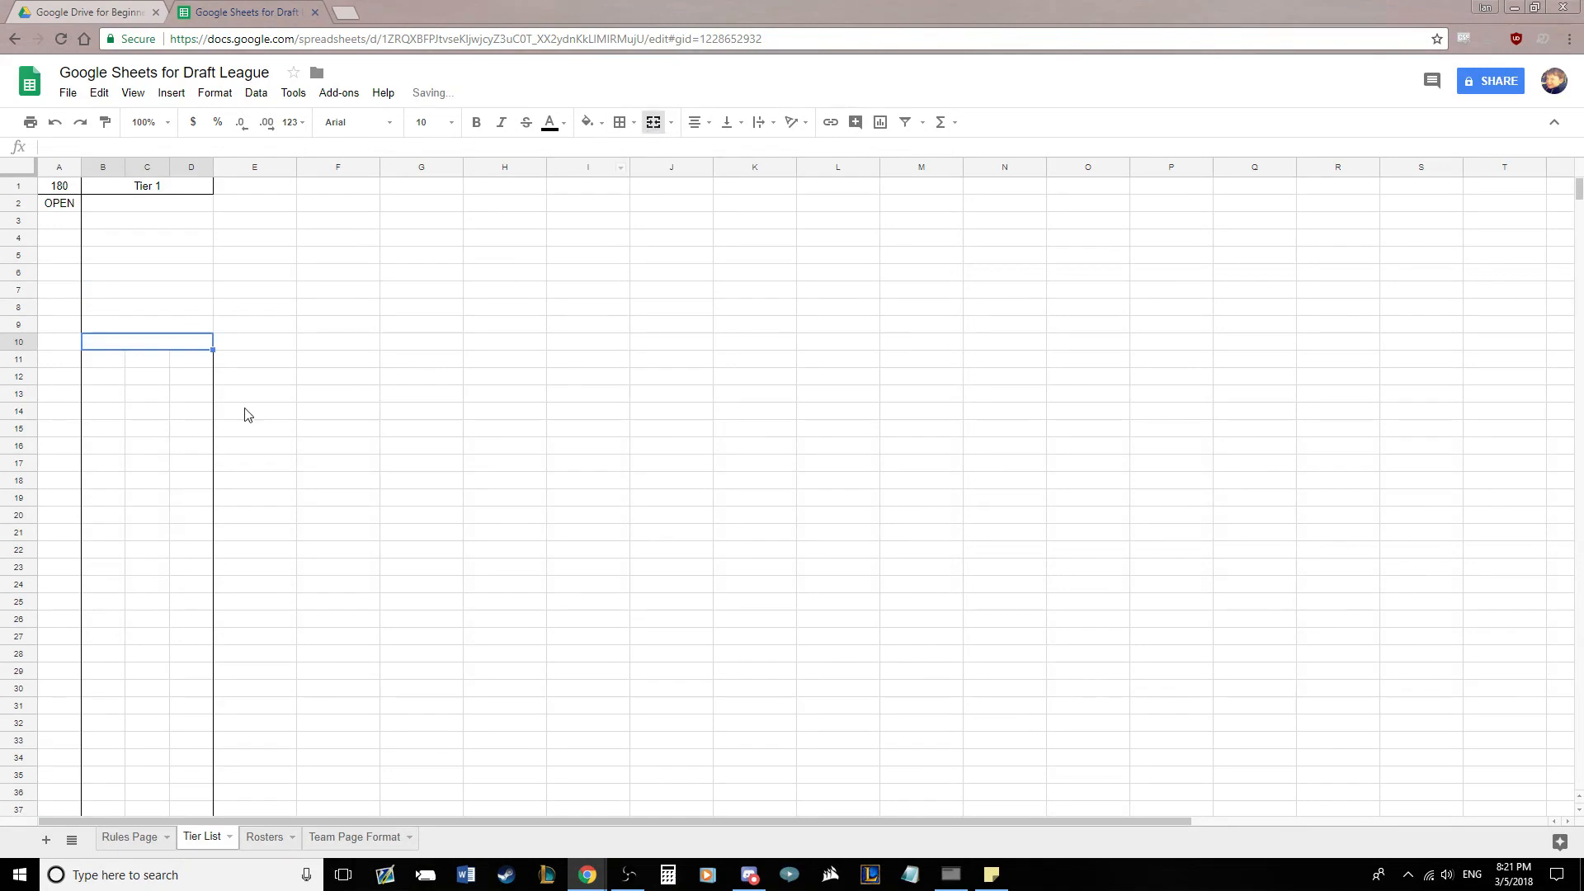
drag(108, 360, 194, 360)
click(653, 122)
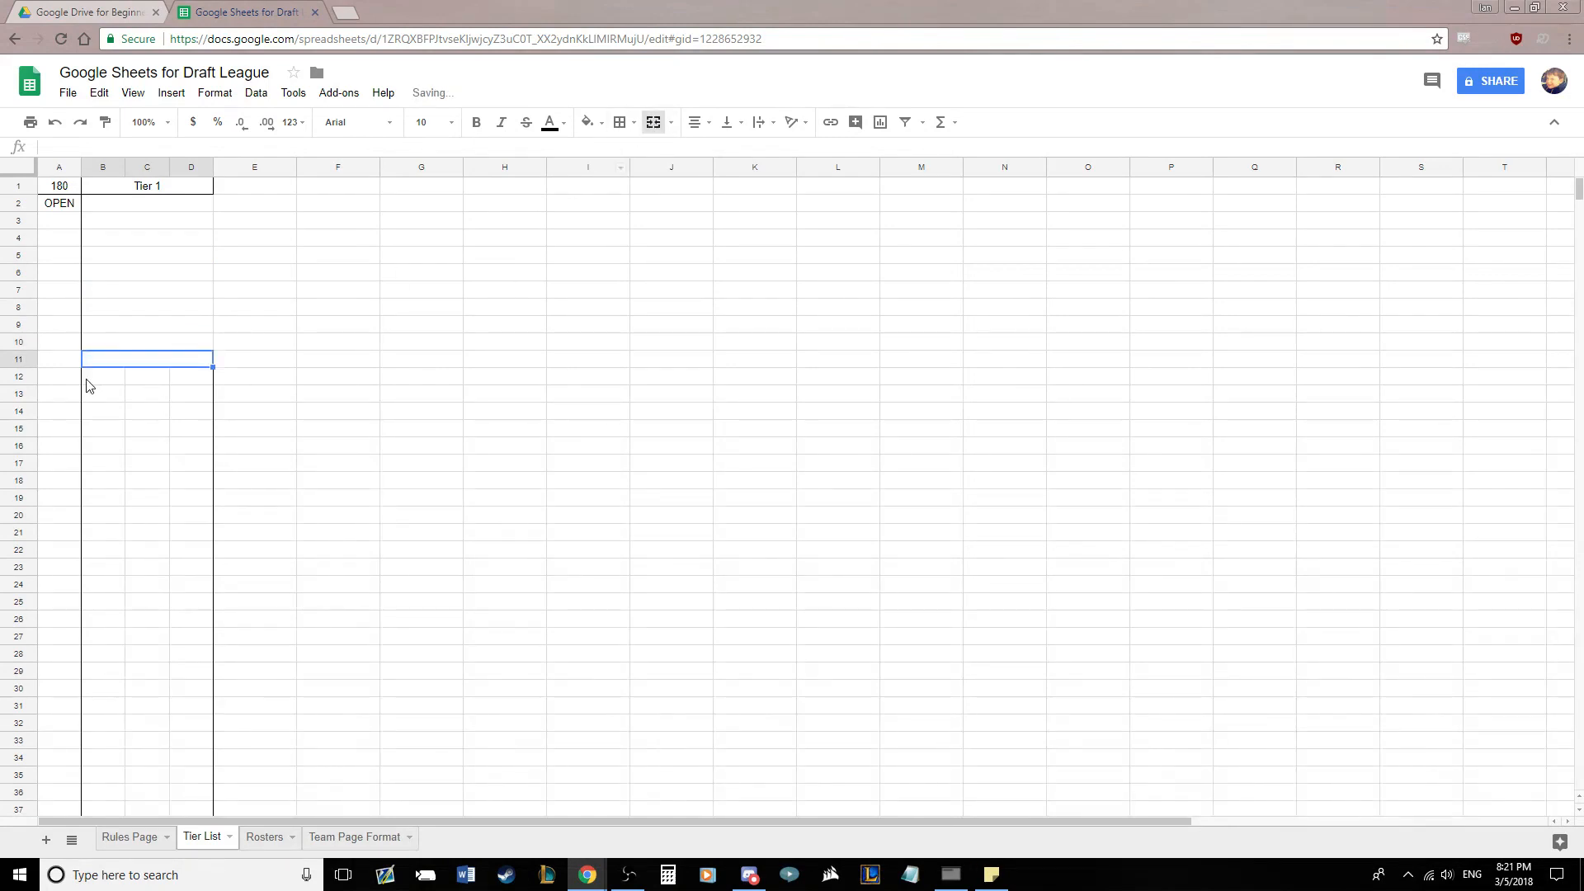
drag(99, 377, 192, 380)
click(653, 122)
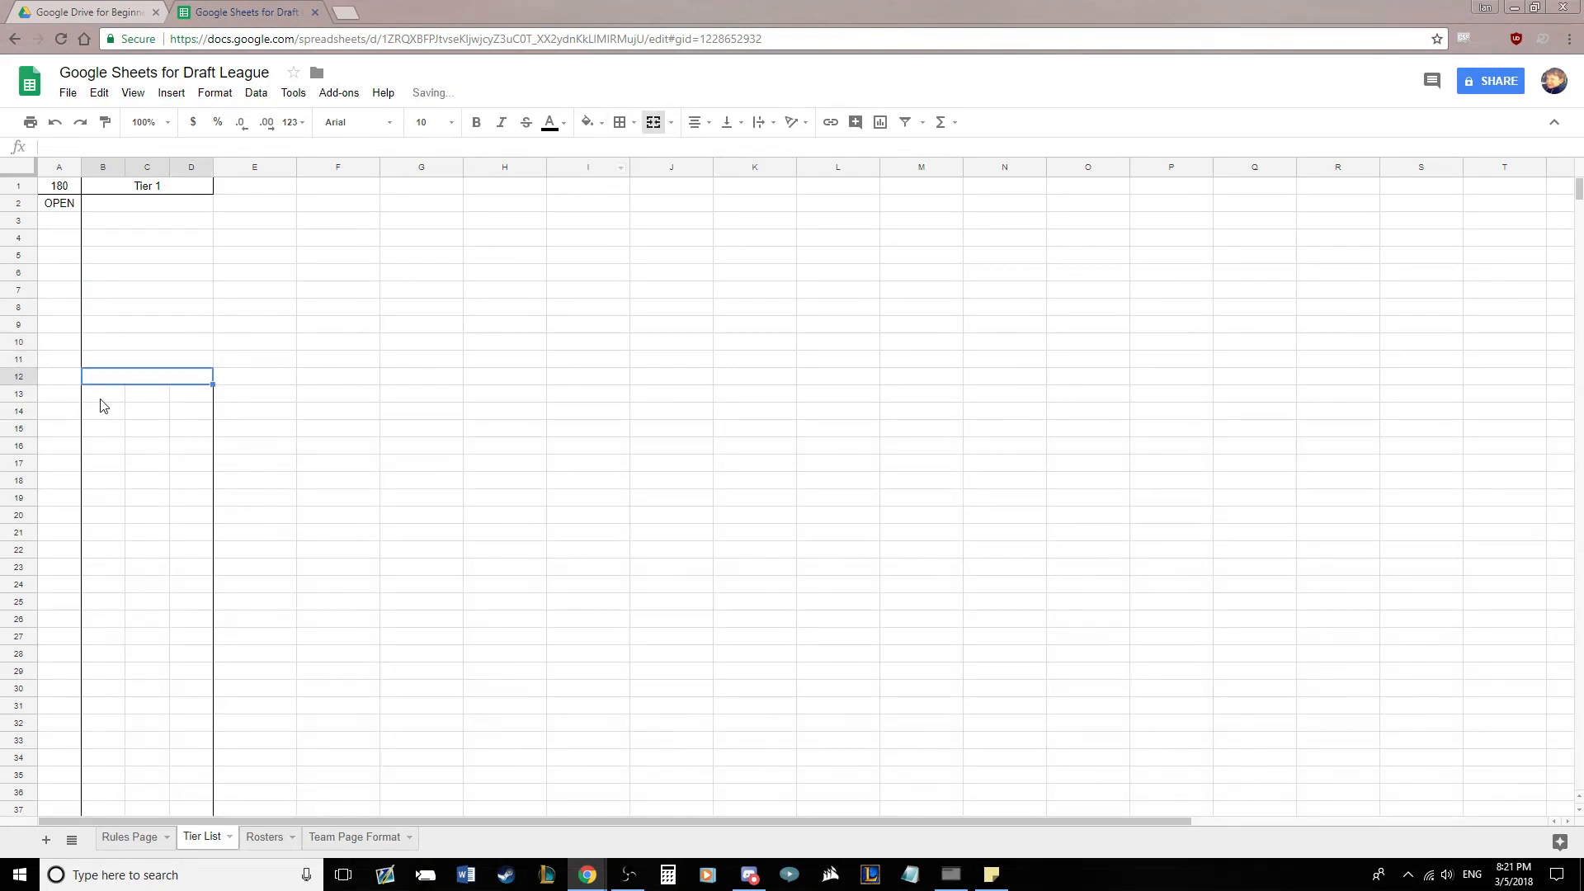
drag(100, 399, 201, 462)
click(650, 123)
click(653, 123)
click(653, 123)
click(653, 123)
click(654, 123)
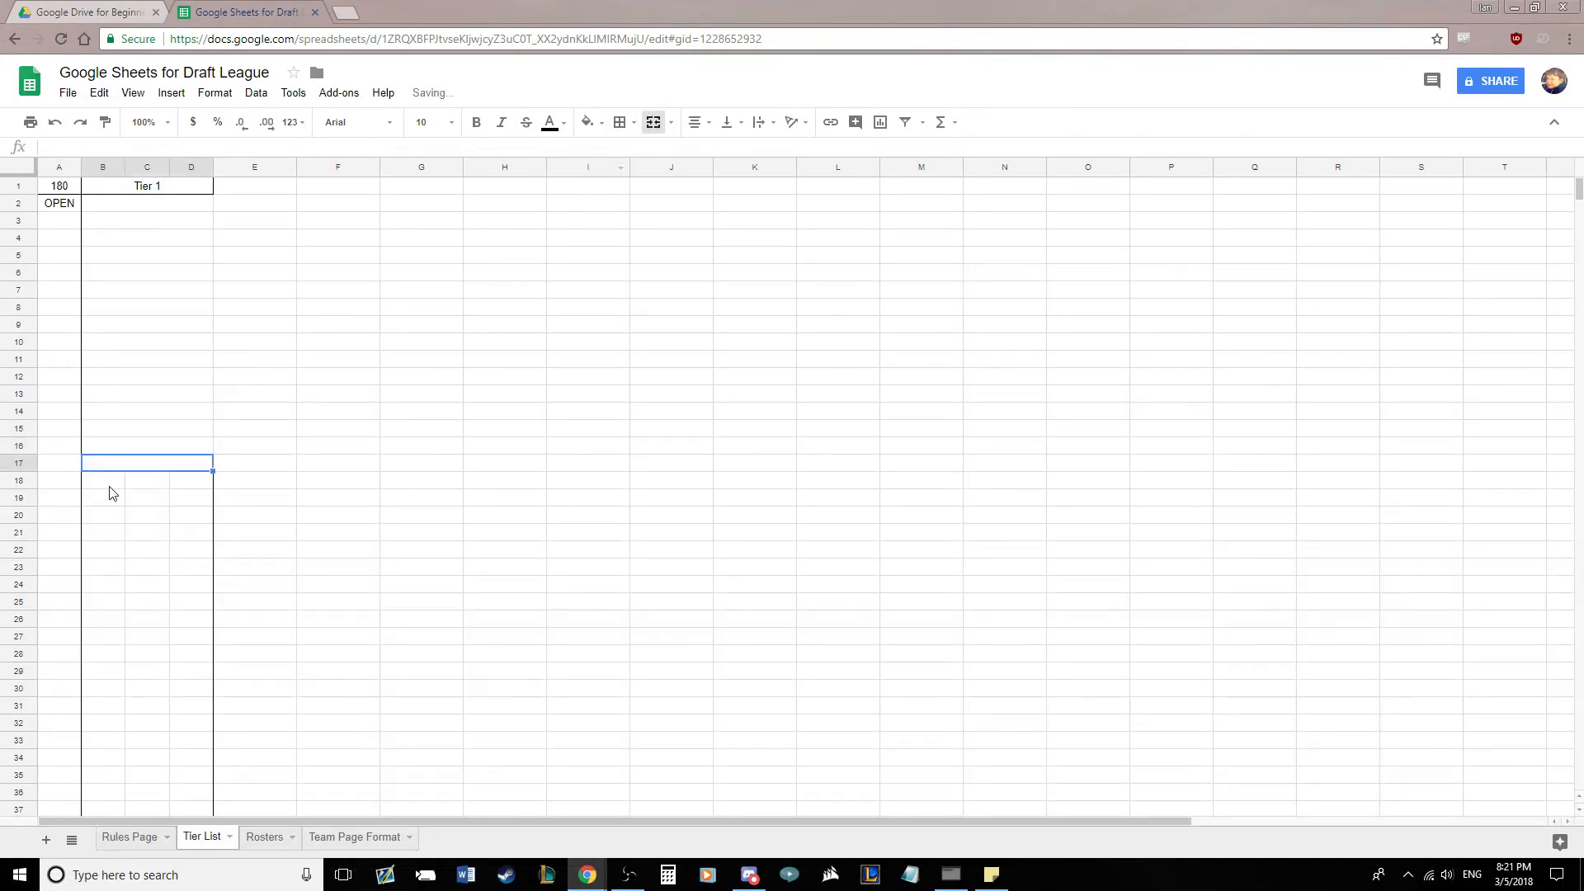
drag(110, 486, 202, 483)
click(652, 123)
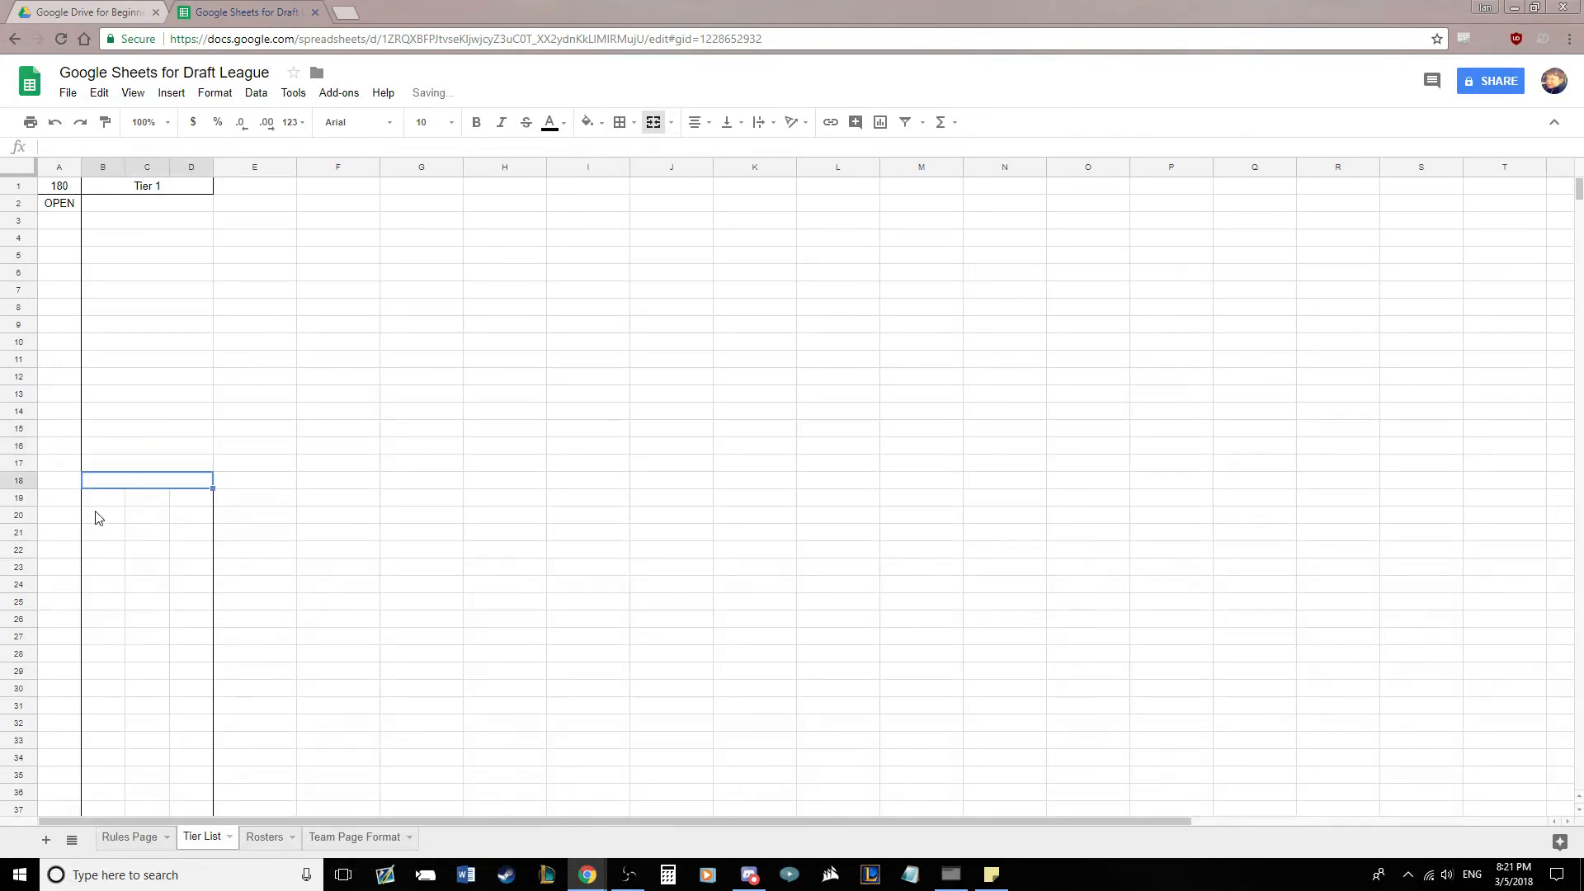
drag(98, 500, 203, 520)
click(651, 124)
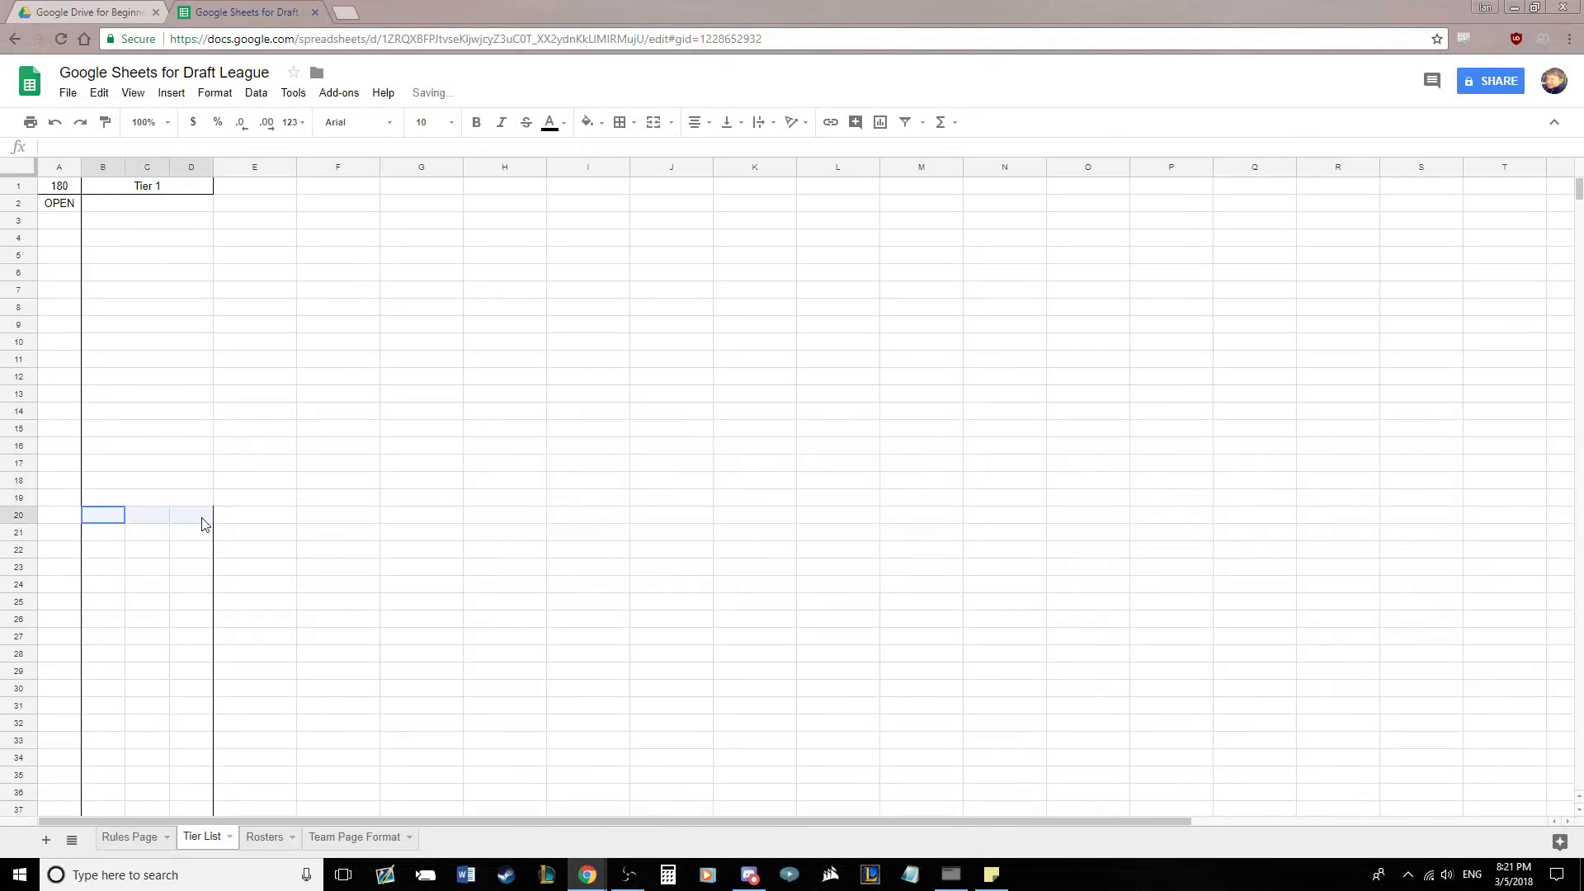
click(652, 124)
drag(97, 537, 196, 550)
click(651, 124)
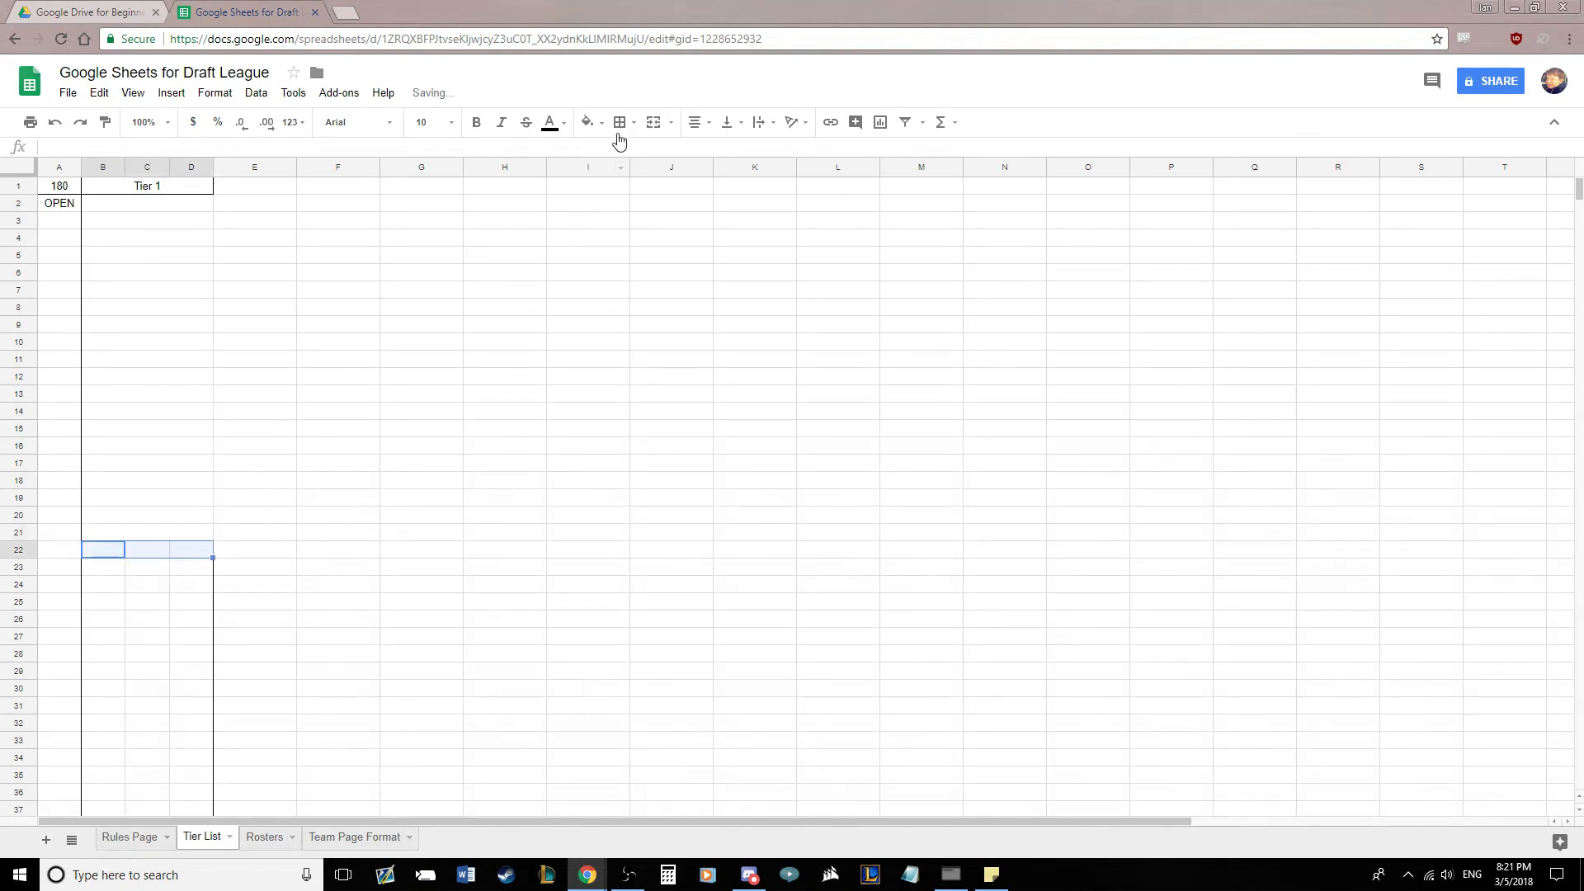
click(651, 124)
drag(90, 571, 196, 584)
click(652, 124)
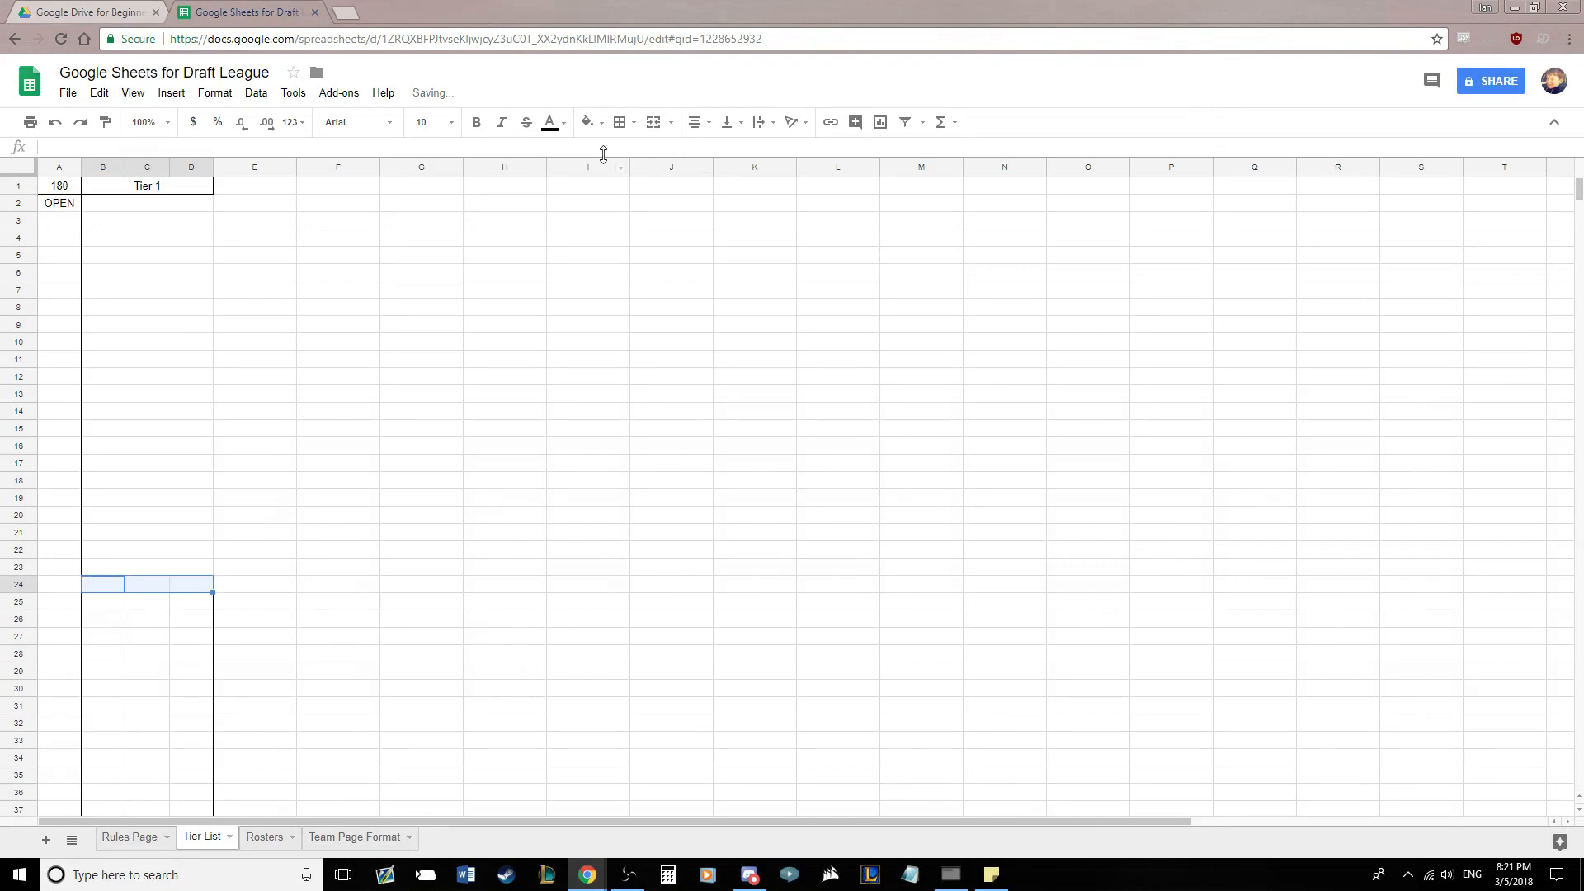
click(652, 124)
drag(107, 609, 201, 598)
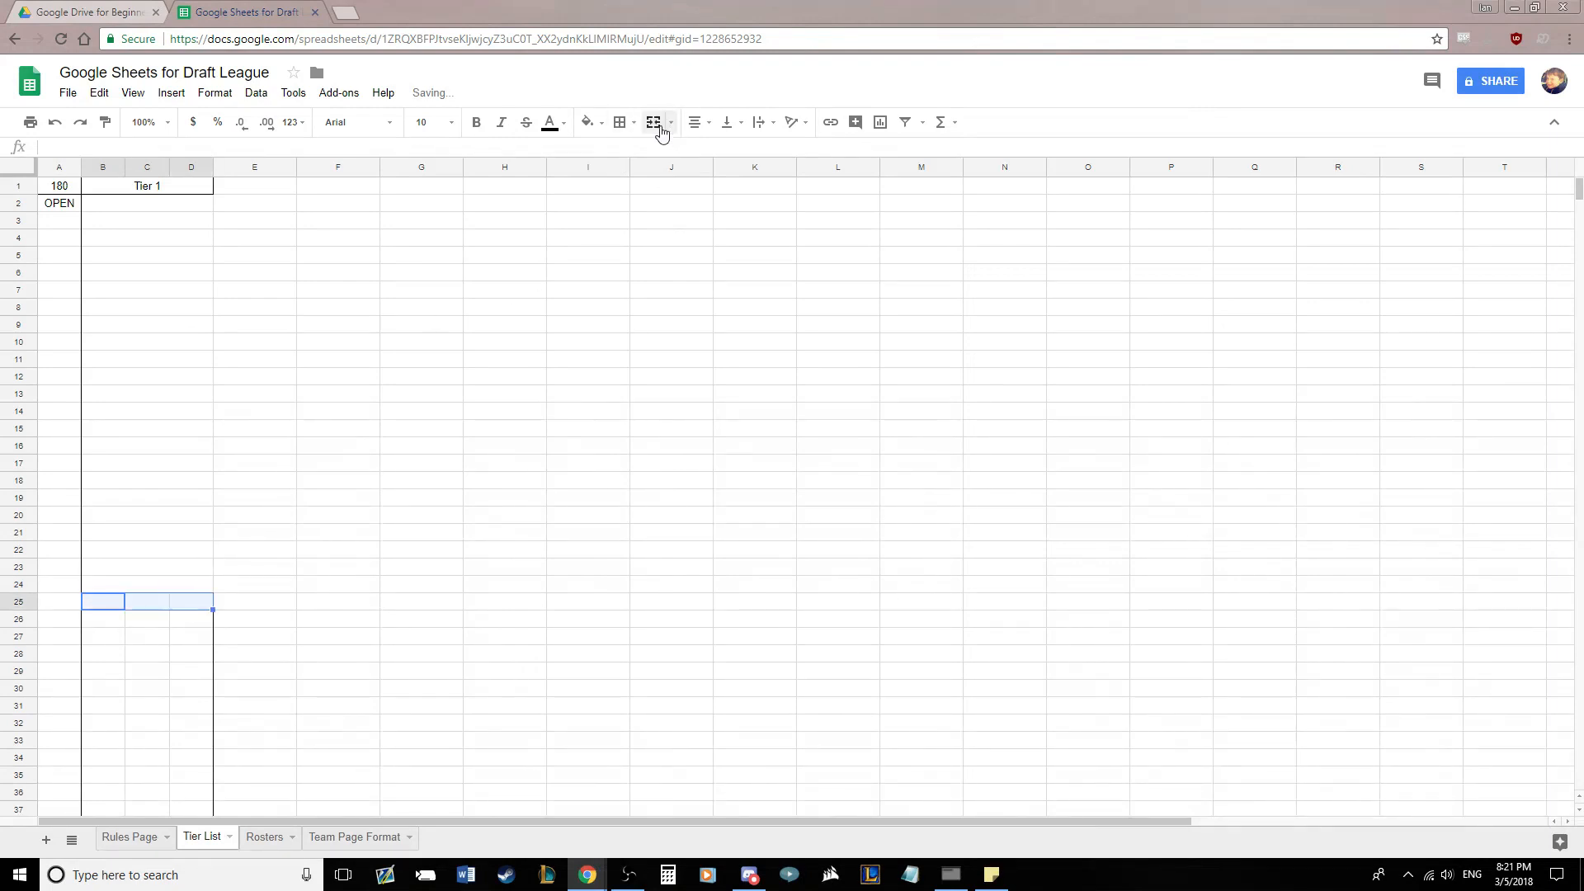
click(652, 123)
drag(103, 625, 201, 651)
click(651, 124)
click(652, 124)
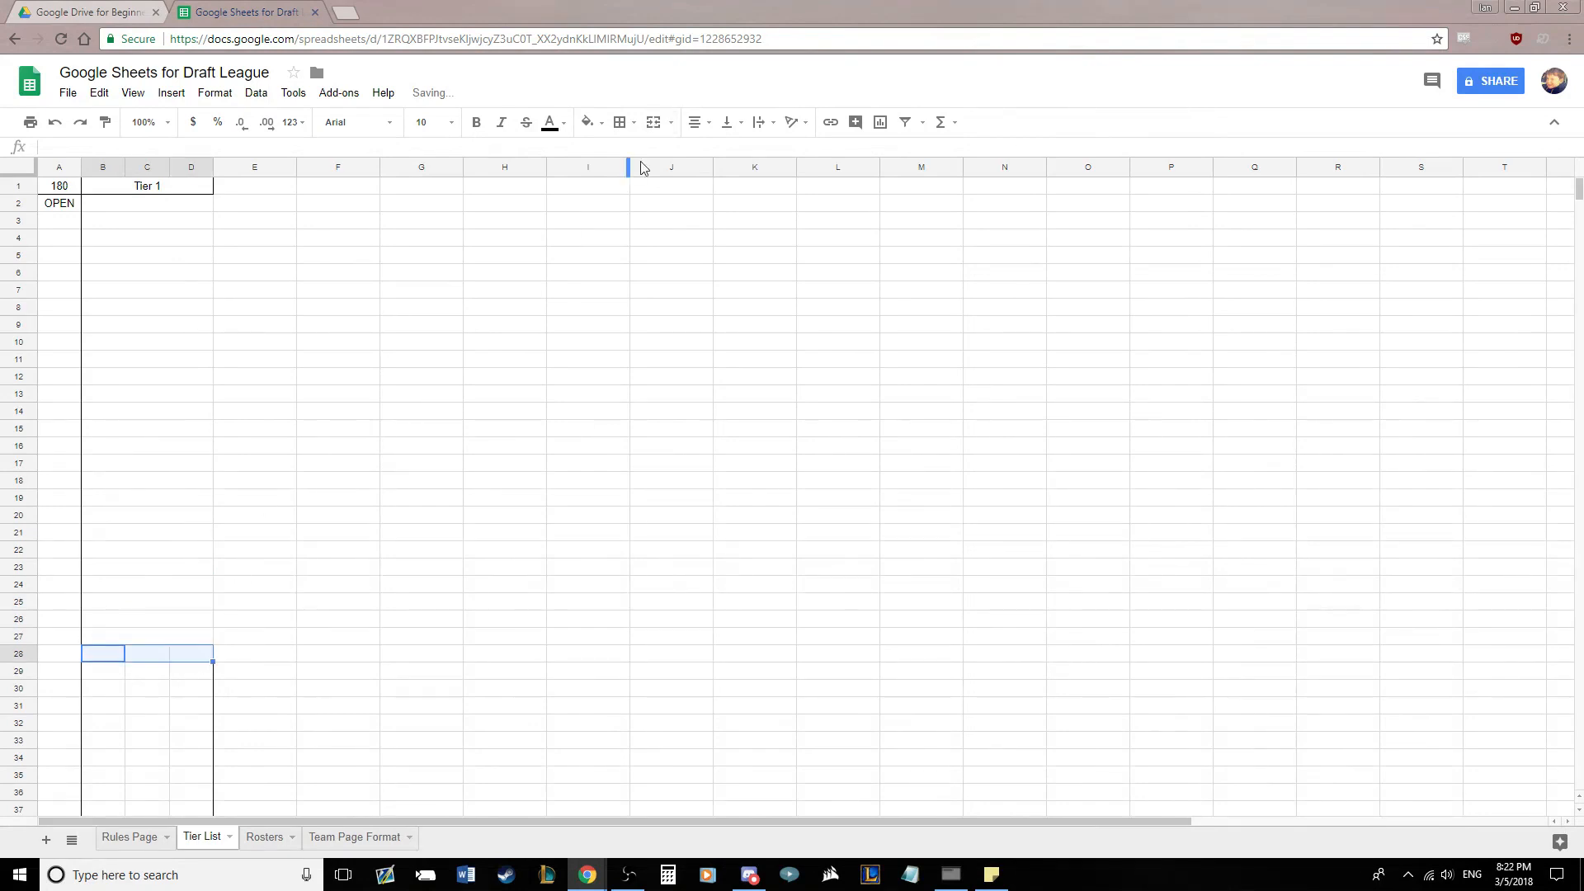
click(652, 124)
drag(99, 675, 189, 795)
click(651, 124)
click(651, 124)
click(651, 124)
click(658, 122)
click(650, 147)
click(652, 123)
click(653, 122)
click(652, 122)
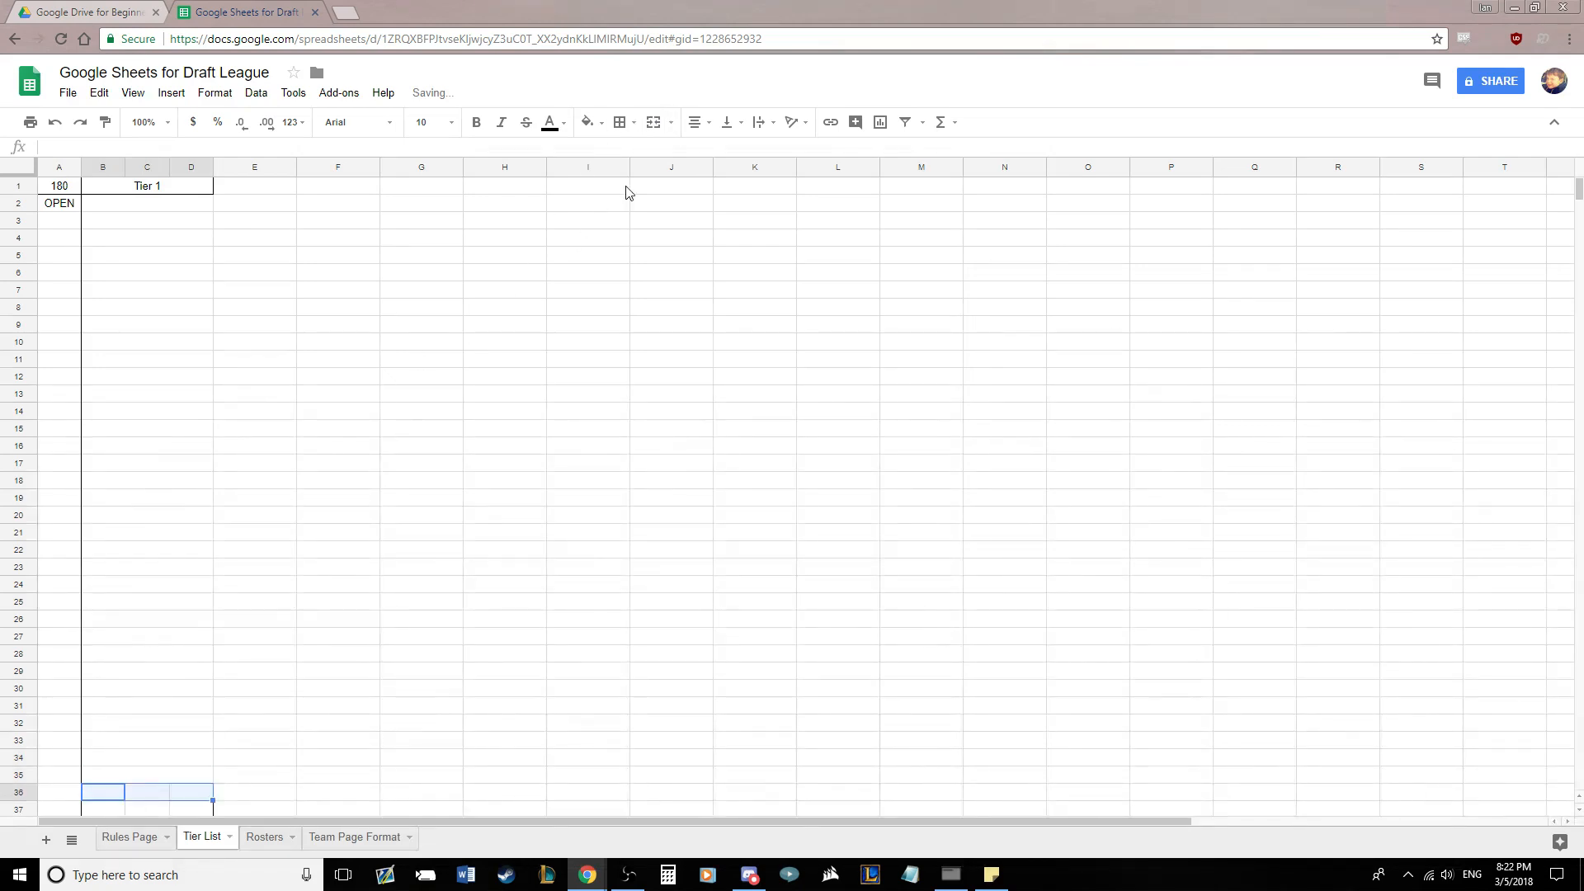
click(648, 124)
click(337, 567)
Copy the "OPEN" status from A2 into each cell of column A from row 3 down to row 36
click(66, 208)
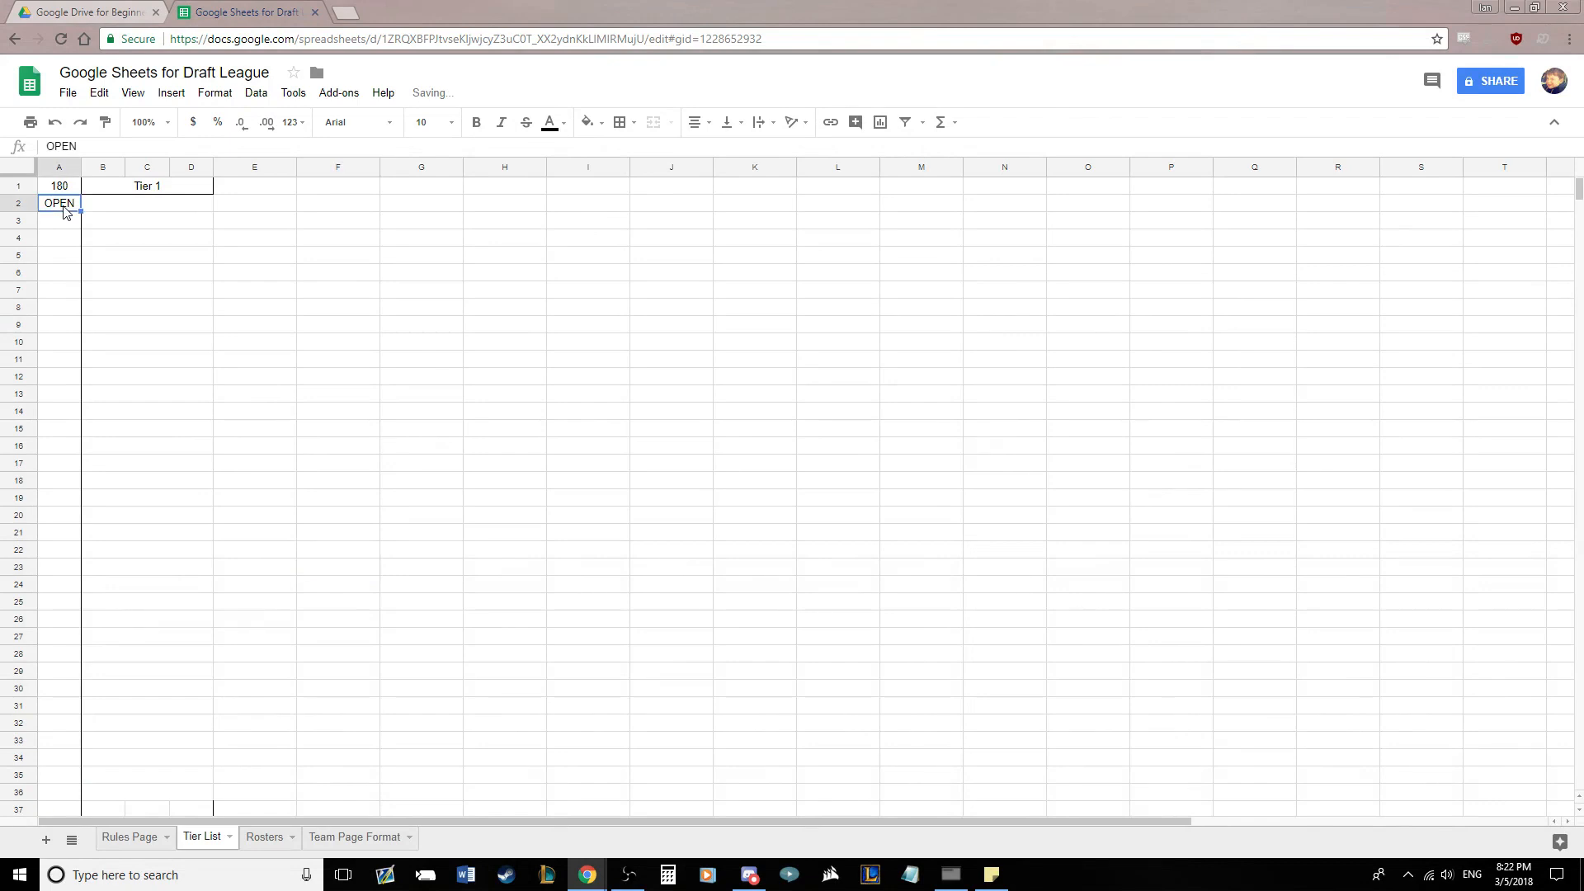
key(ctrl+c)
click(57, 225)
key(ctrl+v)
click(59, 239)
key(ctrl+v)
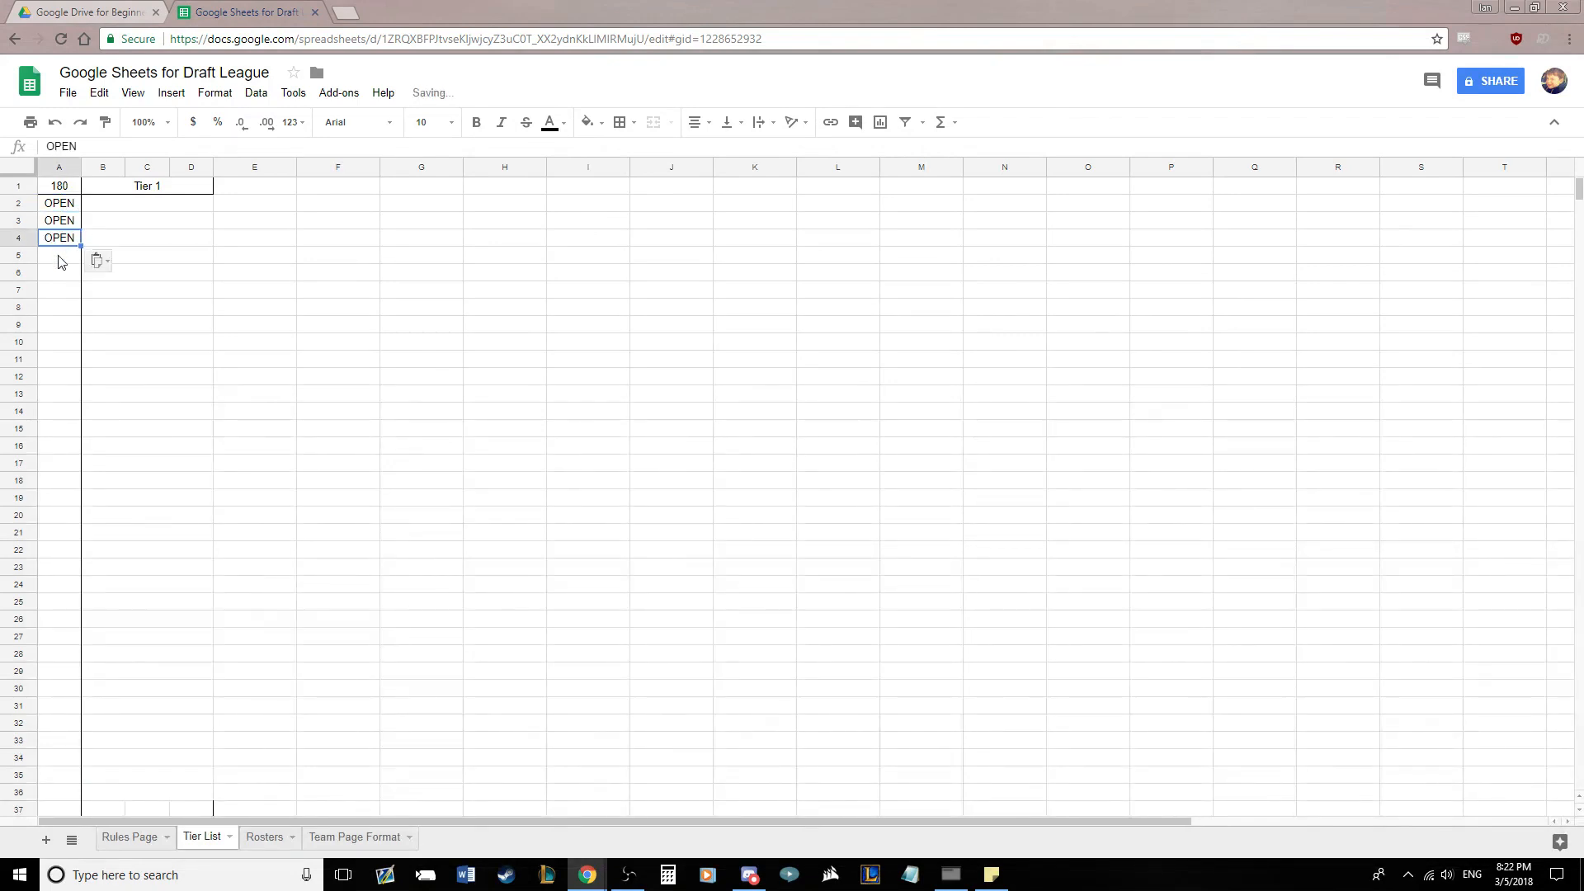
click(58, 256)
key(ctrl+v)
click(58, 273)
key(ctrl+v)
click(56, 290)
key(ctrl+v)
click(55, 308)
key(ctrl+v)
click(53, 325)
key(ctrl+v)
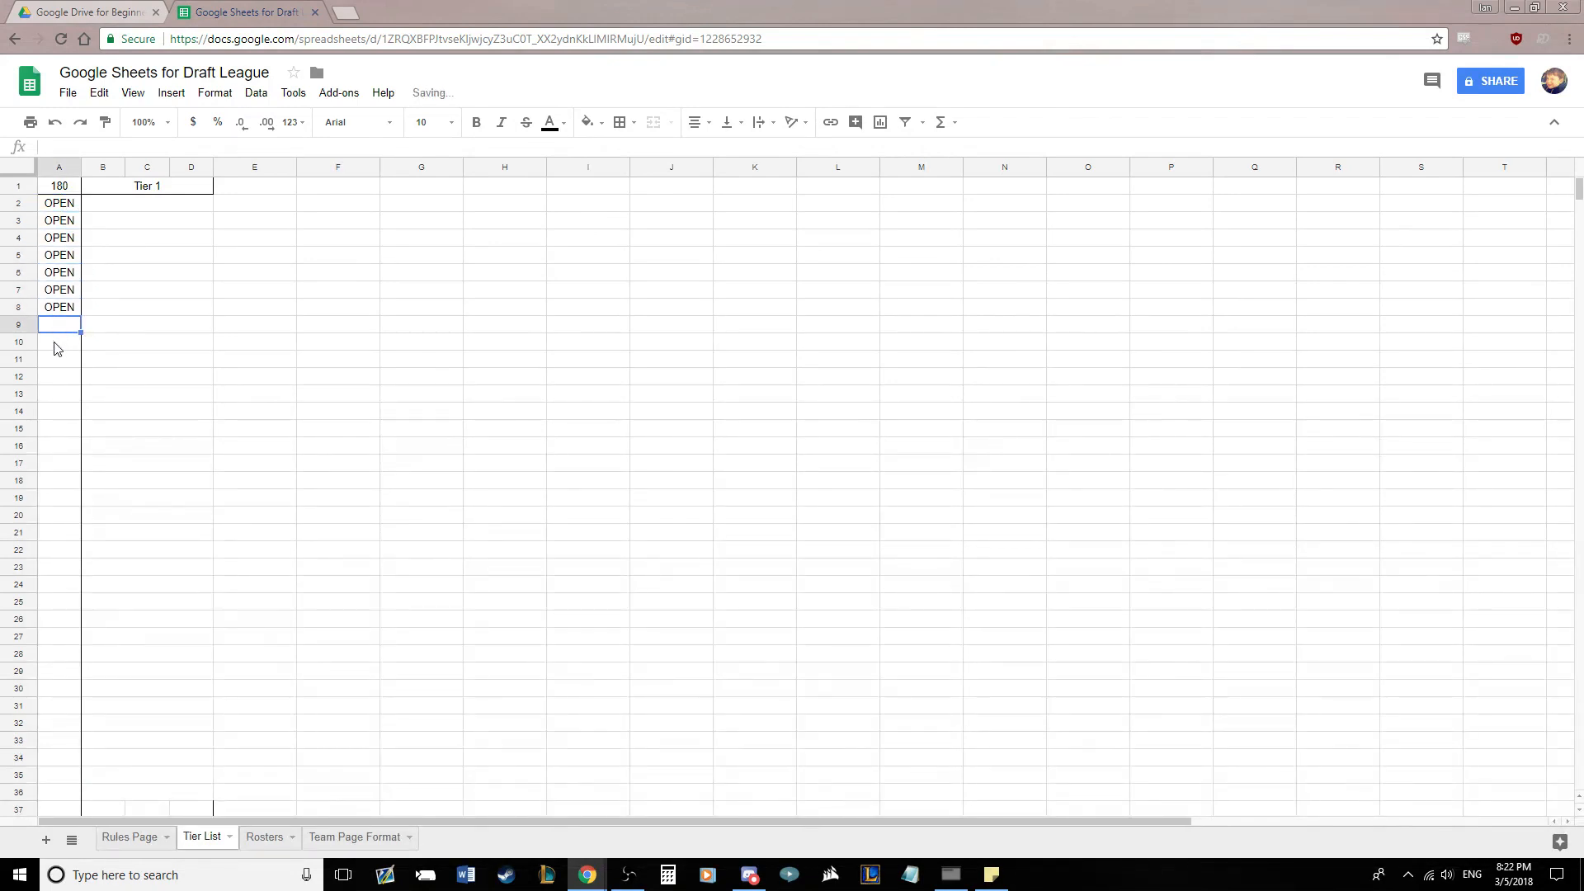
click(51, 358)
key(ctrl+v)
click(54, 376)
key(ctrl+v)
click(55, 393)
key(ctrl+v)
click(56, 410)
key(ctrl+v)
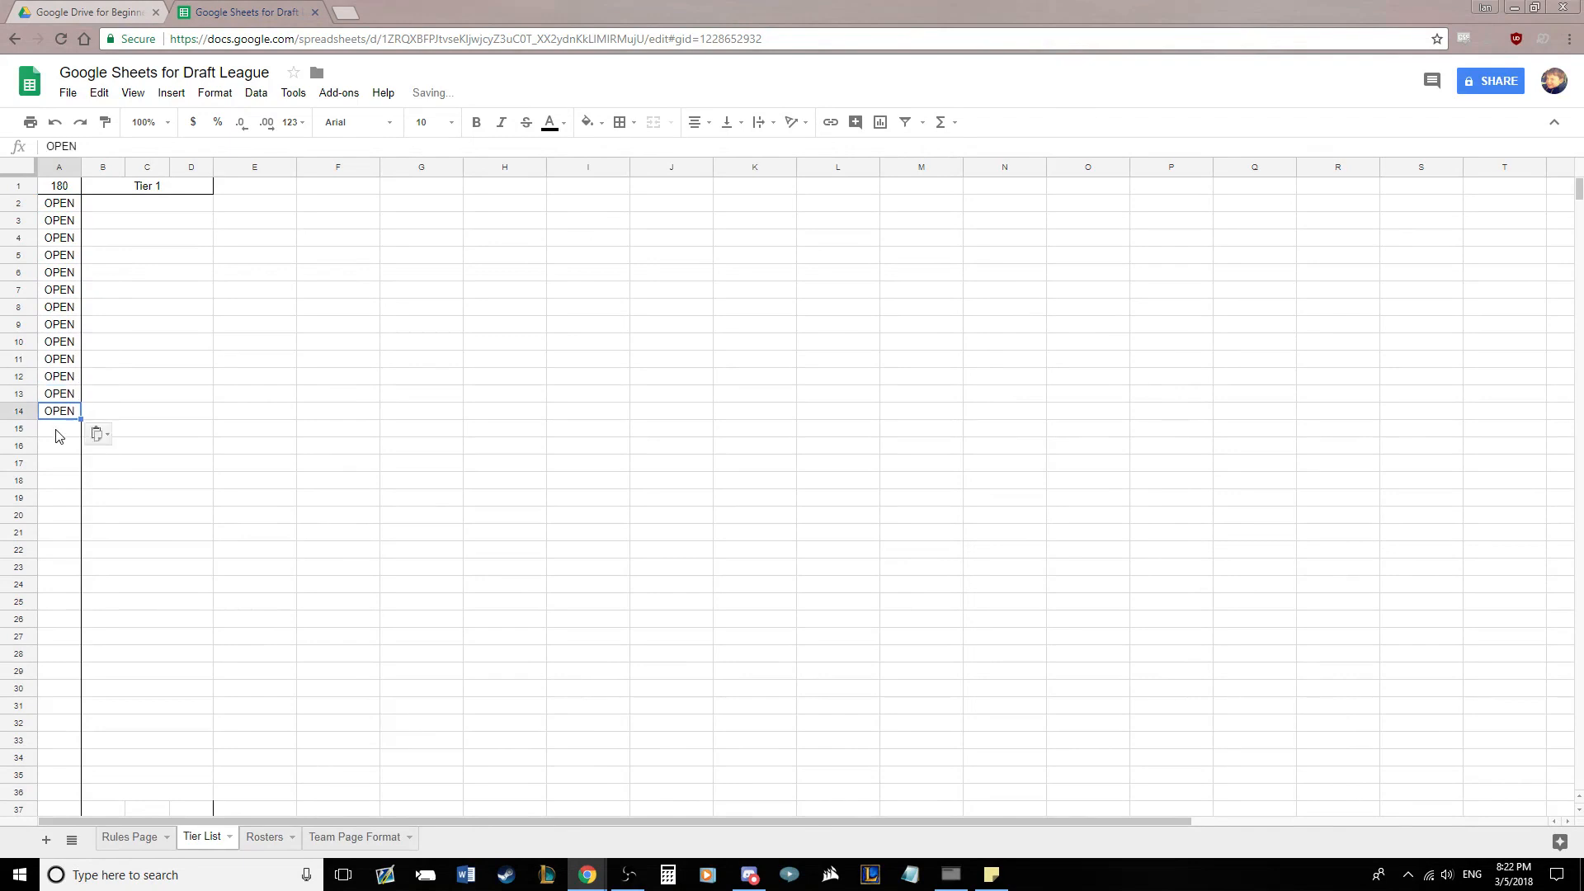
click(58, 447)
key(ctrl+v)
click(56, 464)
key(ctrl+v)
click(55, 481)
key(ctrl+v)
click(52, 499)
key(ctrl+v)
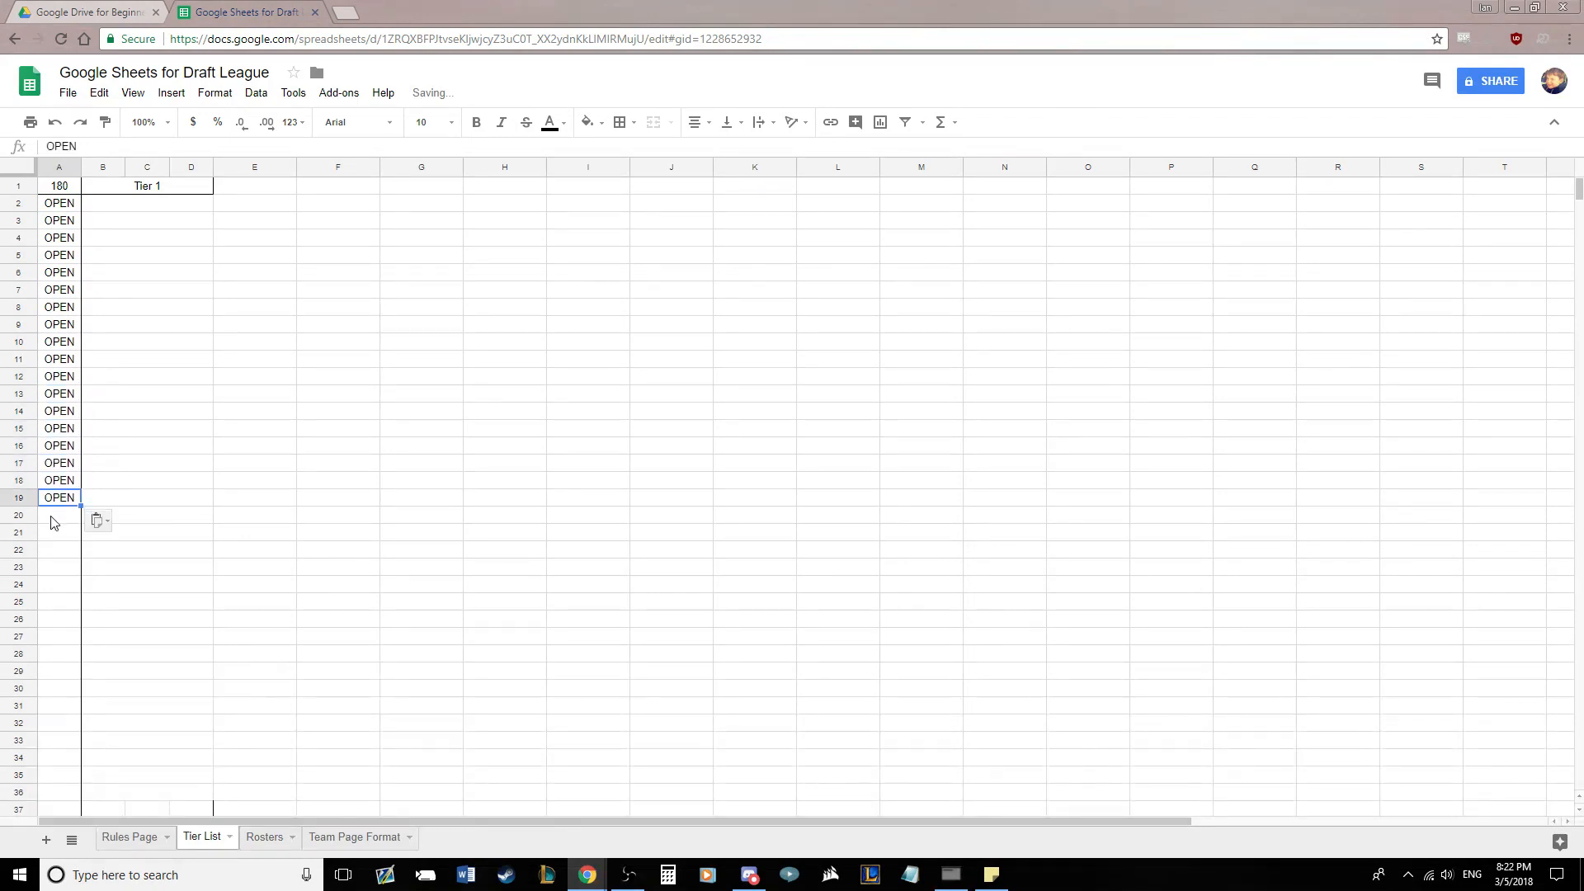
click(48, 535)
key(ctrl+v)
click(52, 550)
key(ctrl+v)
click(53, 568)
key(ctrl+v)
click(55, 585)
key(ctrl+v)
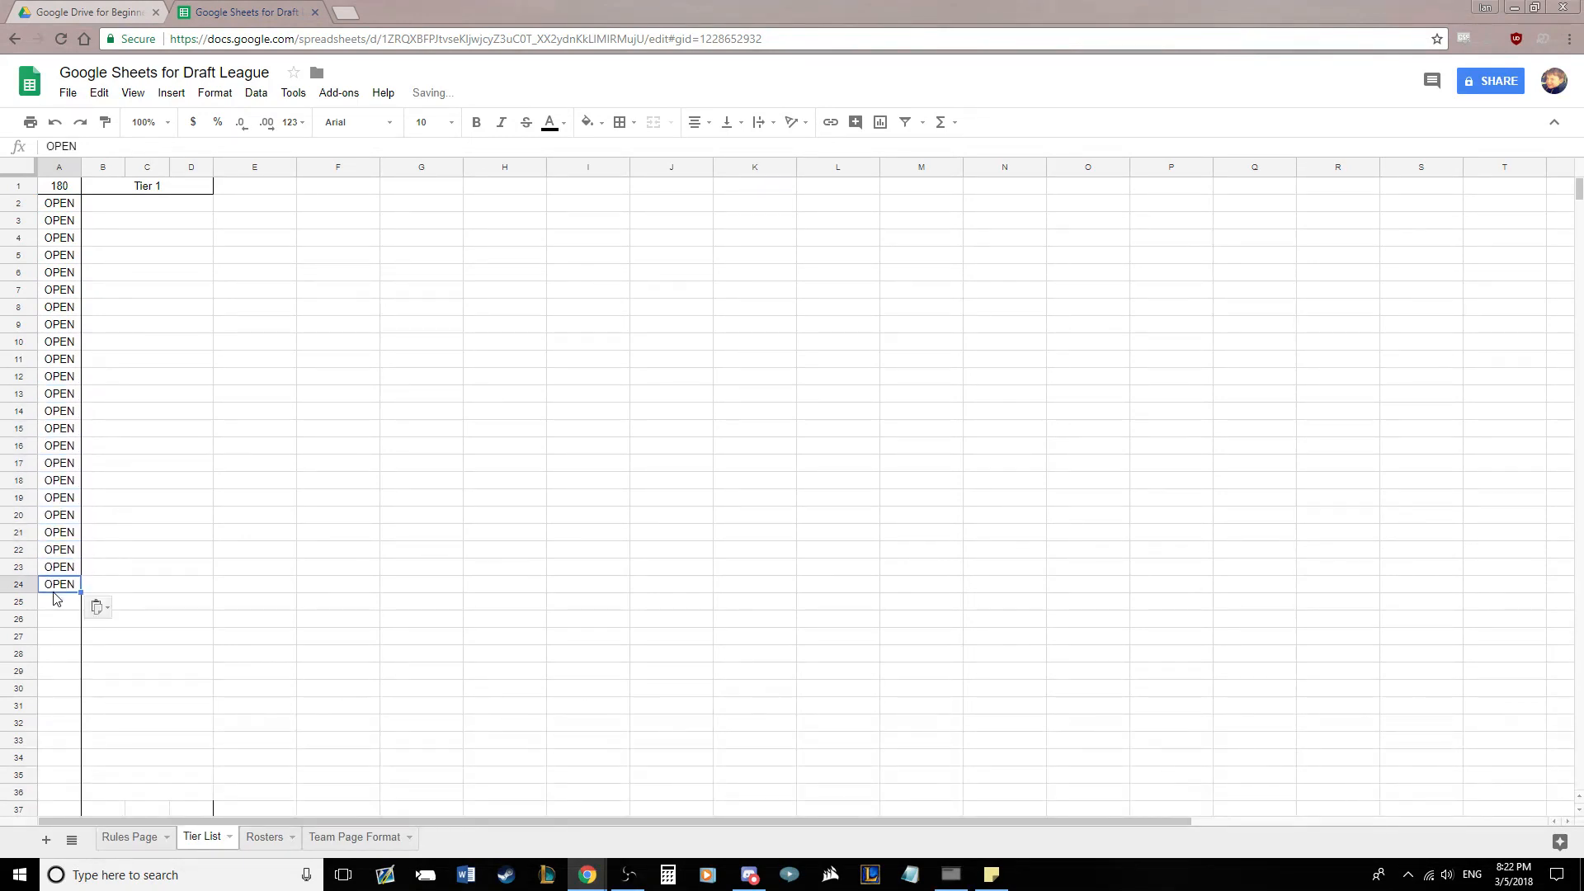
click(57, 621)
key(ctrl+v)
click(56, 637)
key(ctrl+v)
click(55, 654)
key(ctrl+v)
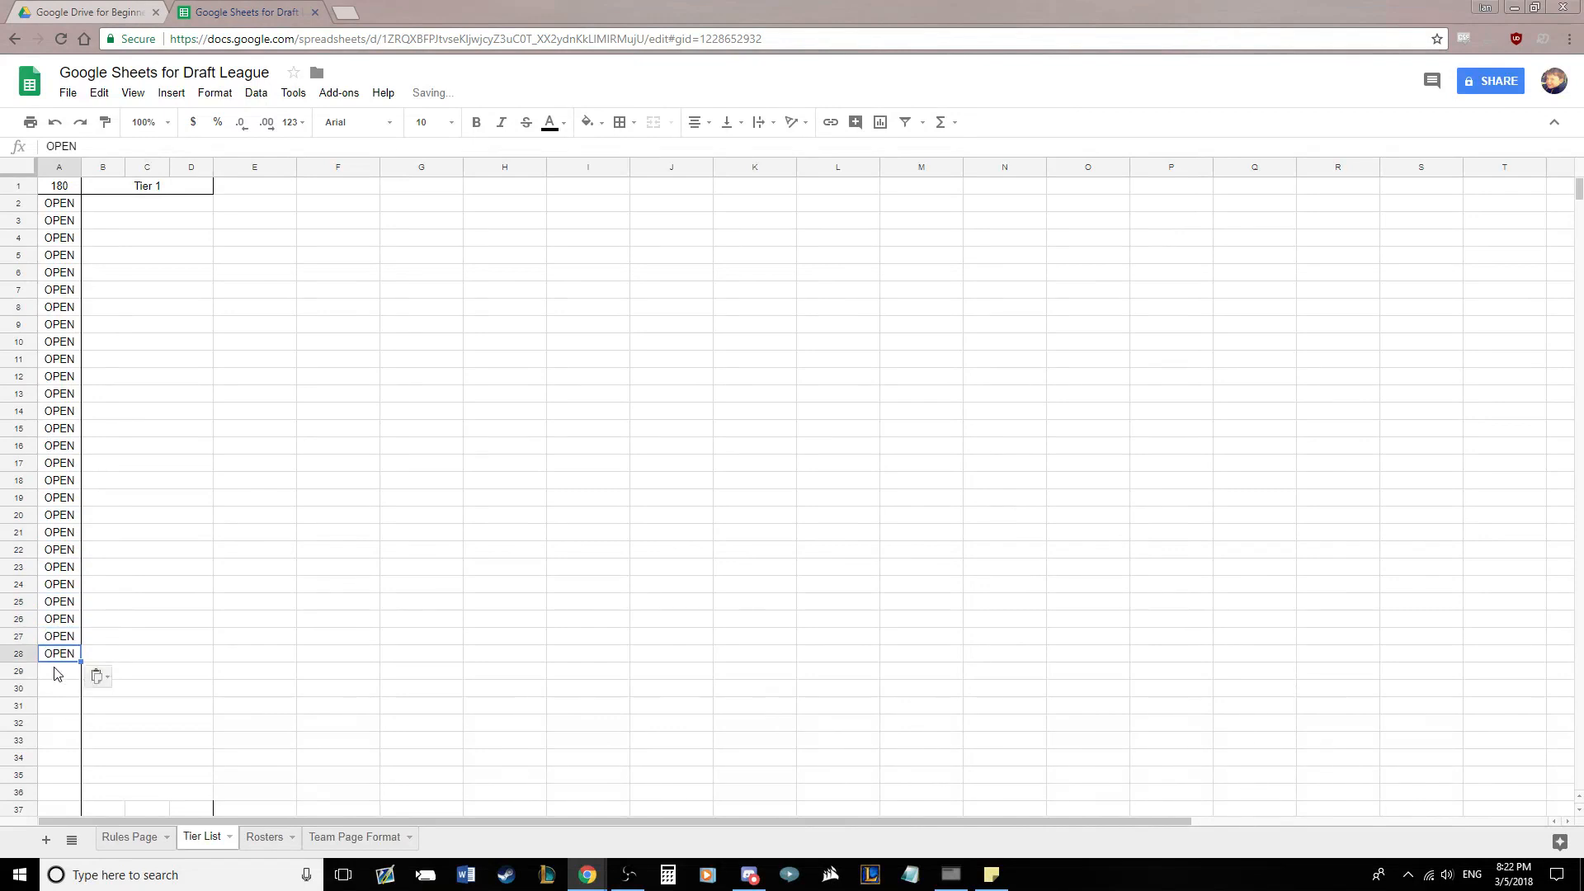
click(54, 671)
key(ctrl+v)
click(53, 689)
key(ctrl+v)
click(53, 706)
key(ctrl+v)
click(55, 723)
key(ctrl+v)
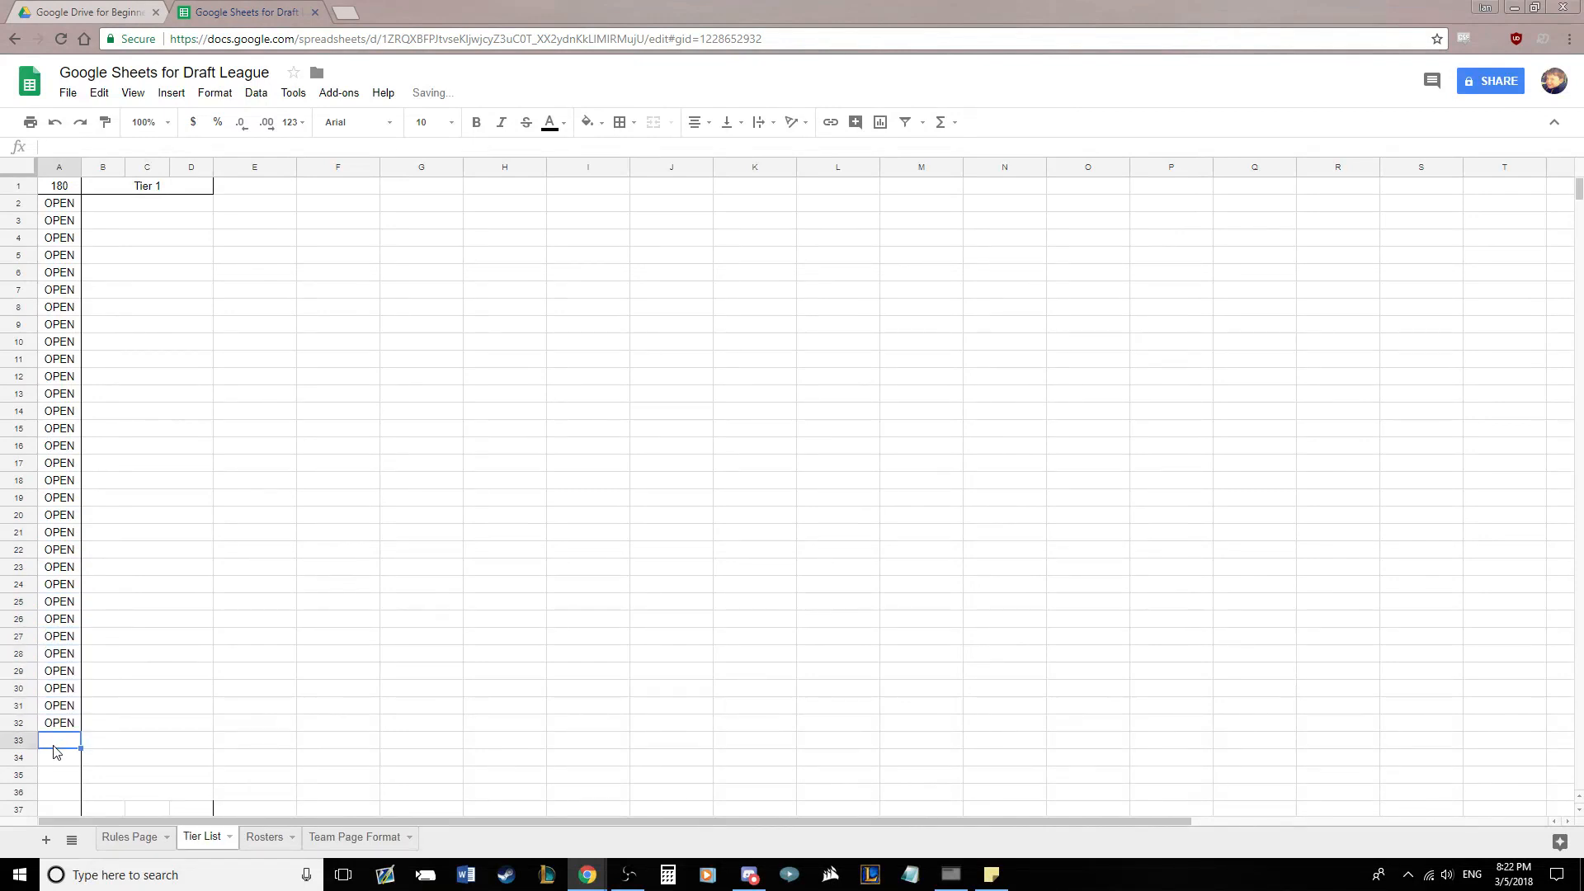
click(57, 740)
key(ctrl+v)
key(ctrl+v)
click(55, 778)
key(ctrl+v)
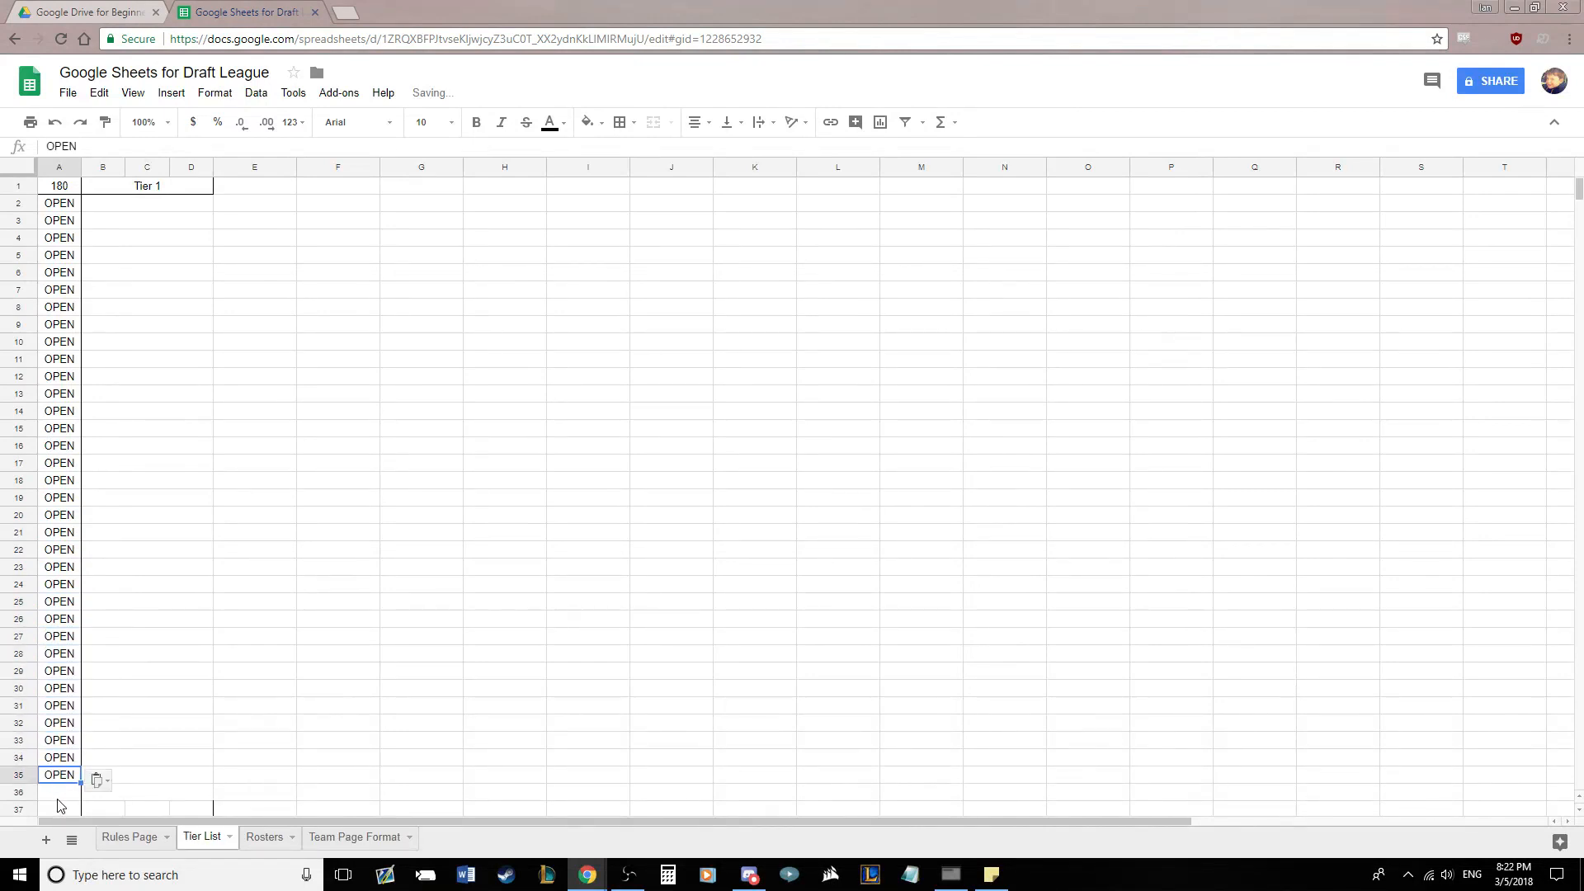
click(58, 793)
key(ctrl+v)
click(206, 742)
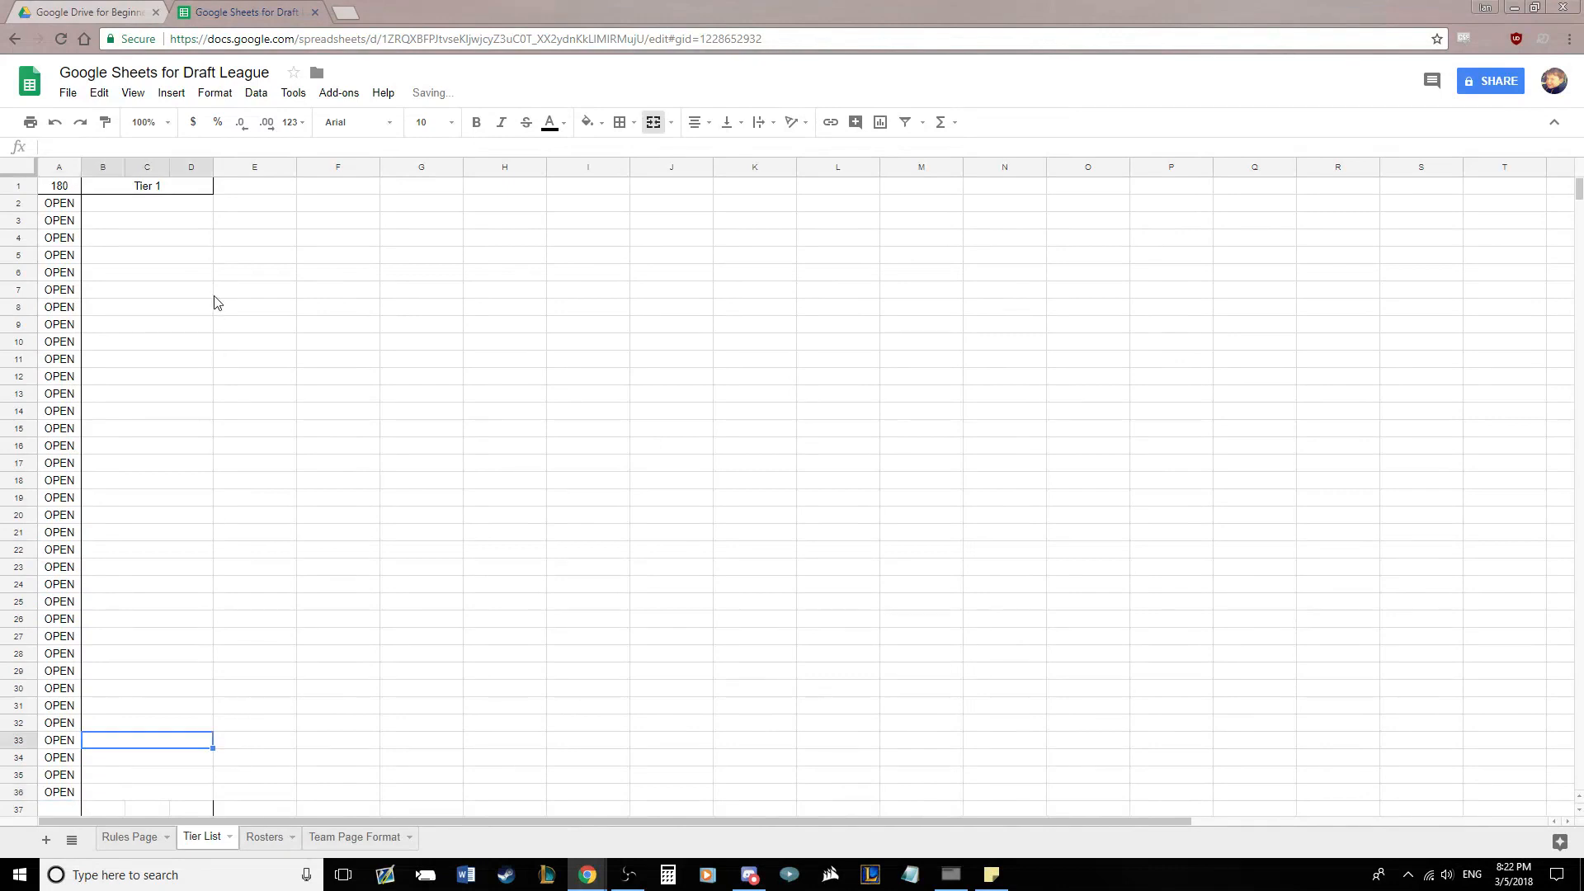
Enter Azumarill, Blacephalon and Celsteela in the merged Tier 1 cells of rows 2 to 4
click(173, 207)
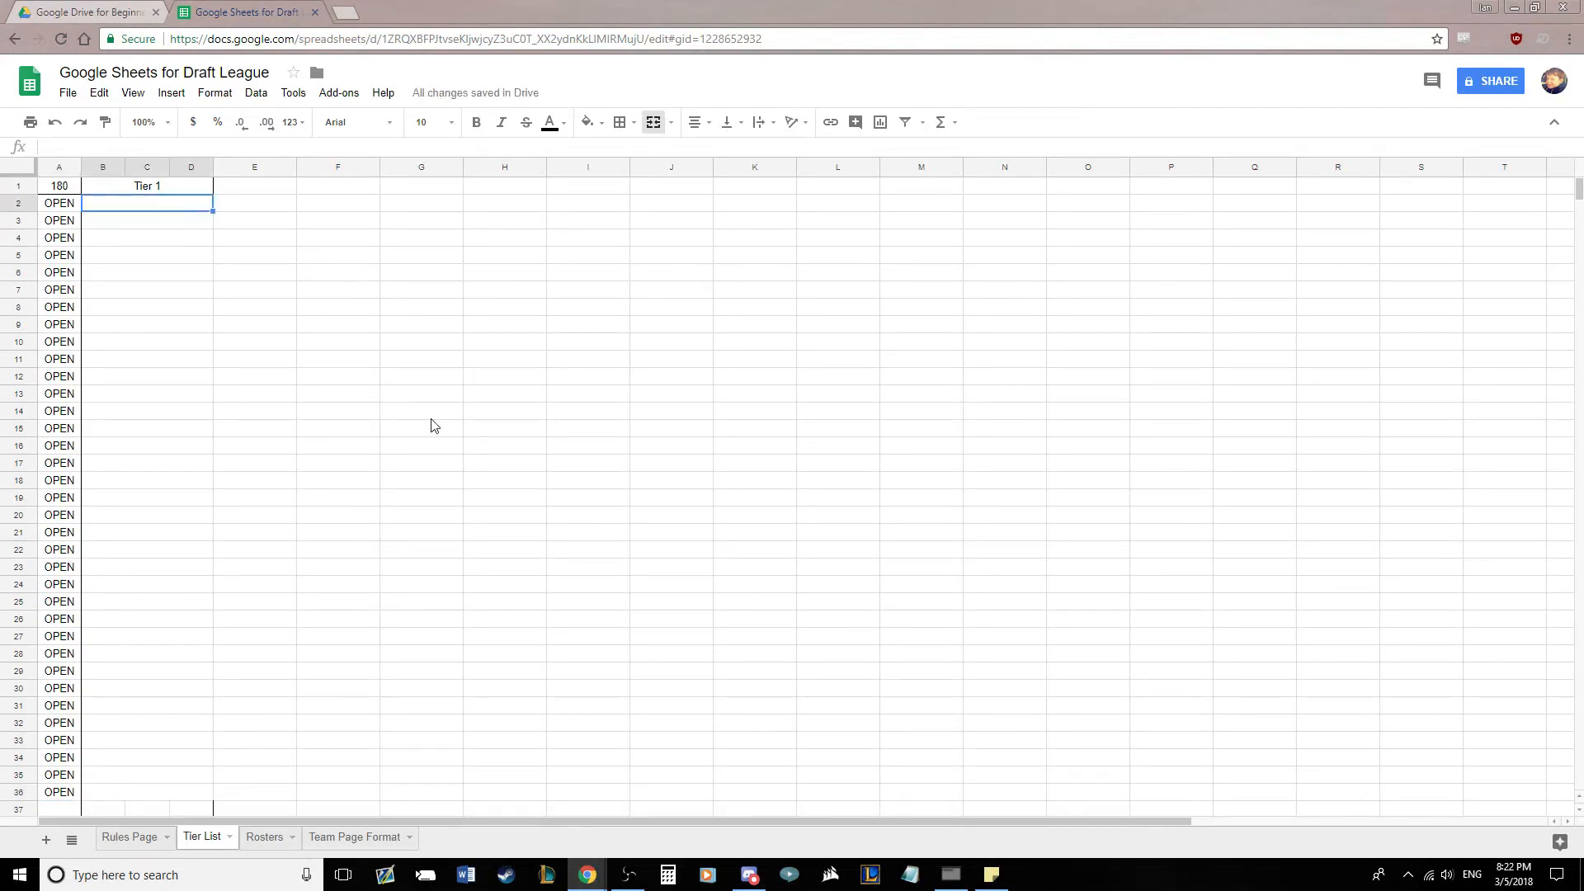
text(Azumarill)
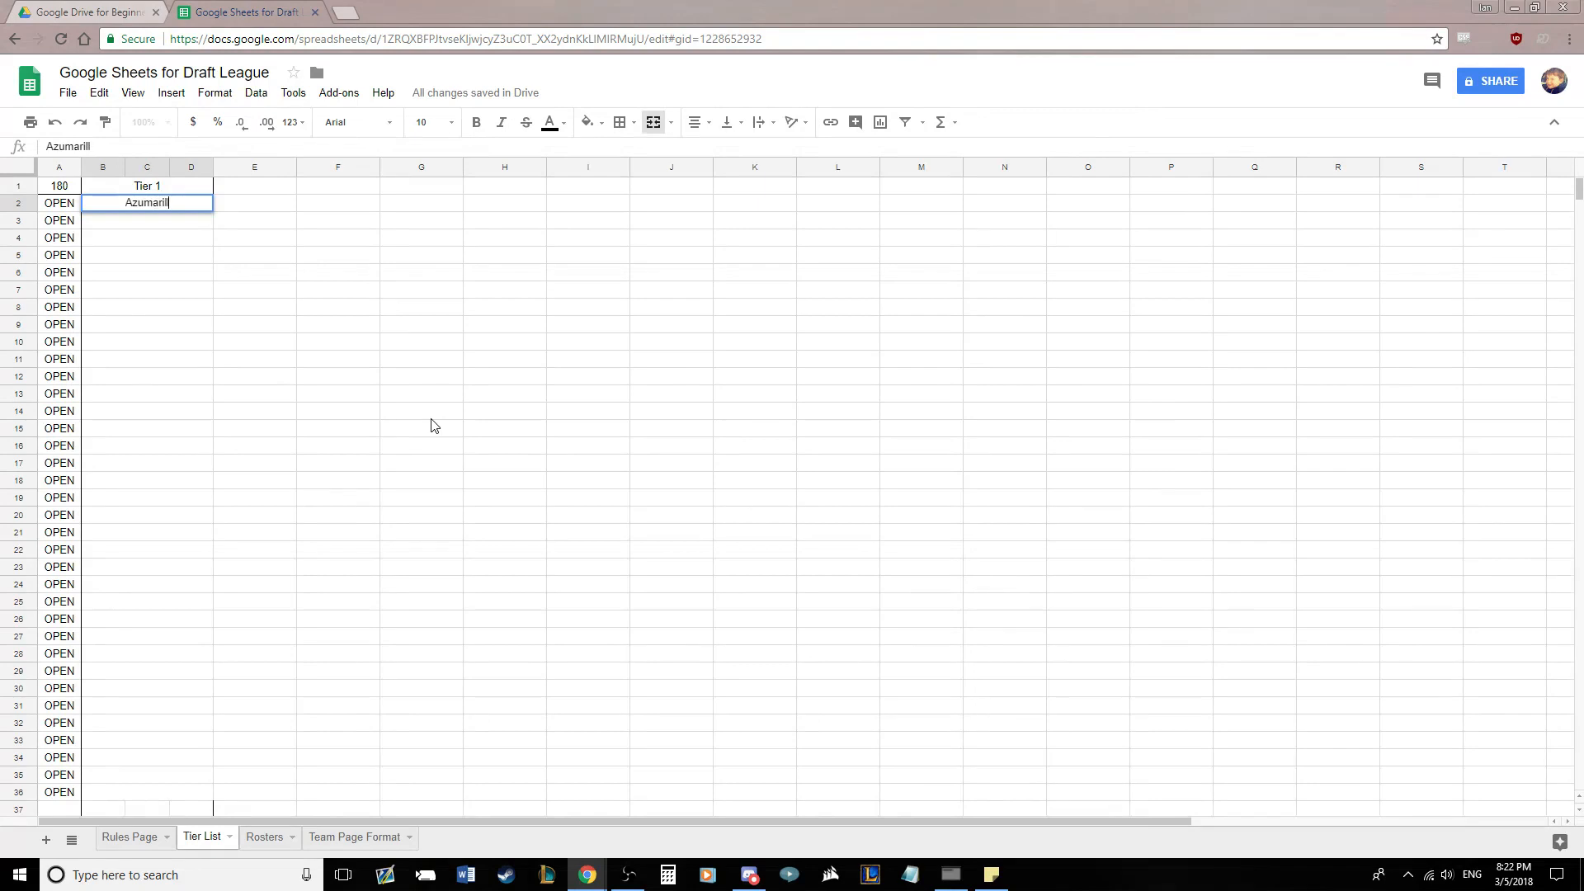
key(Return)
text(Blaceph)
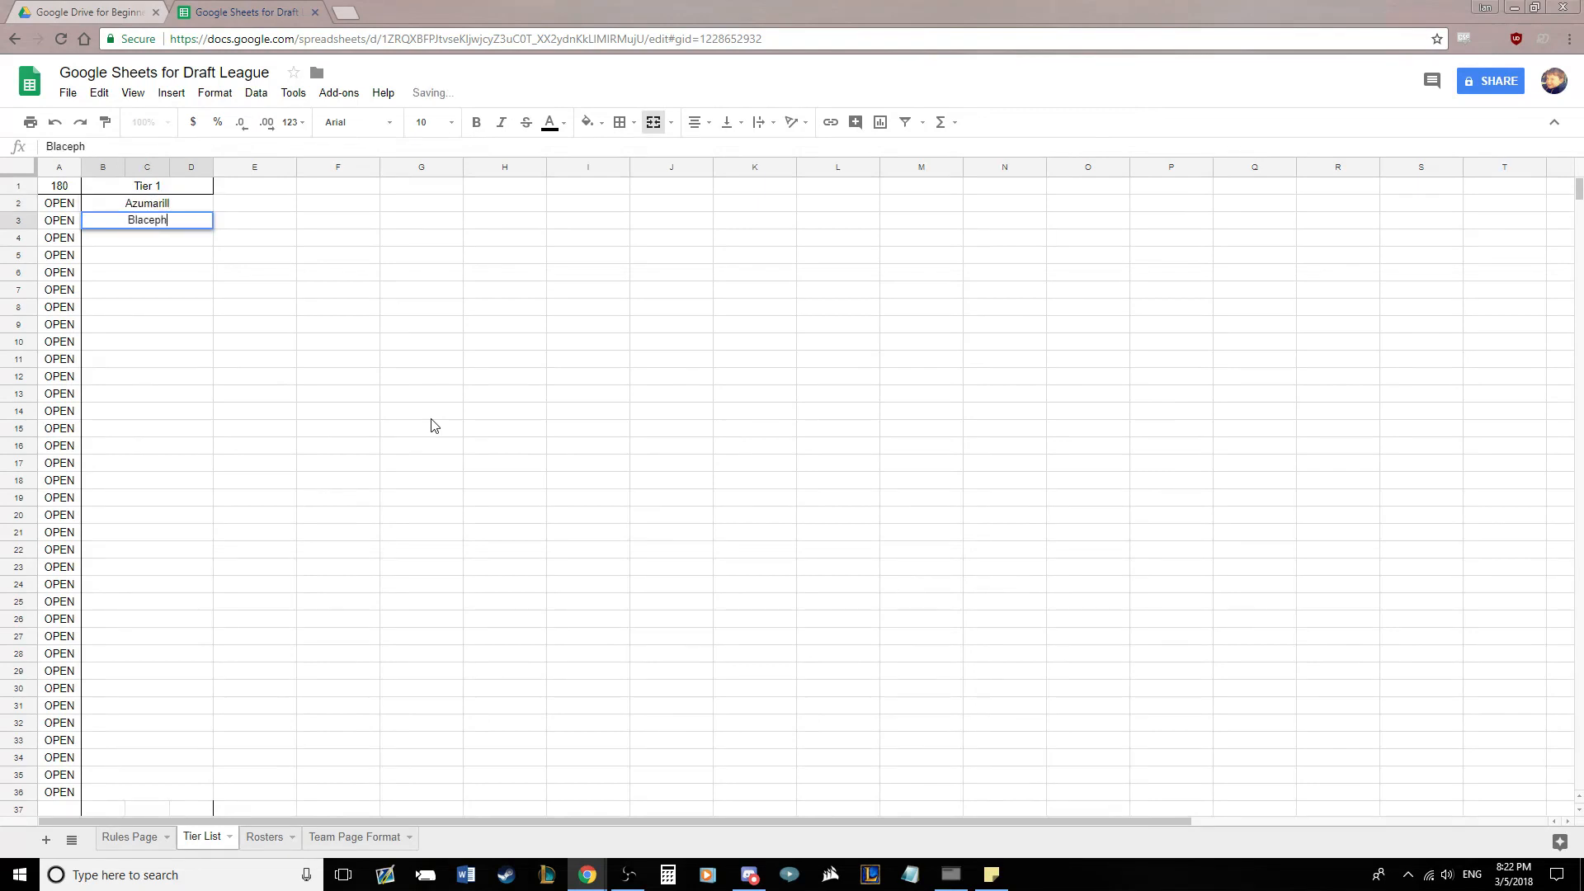
text(la)
text(lon)
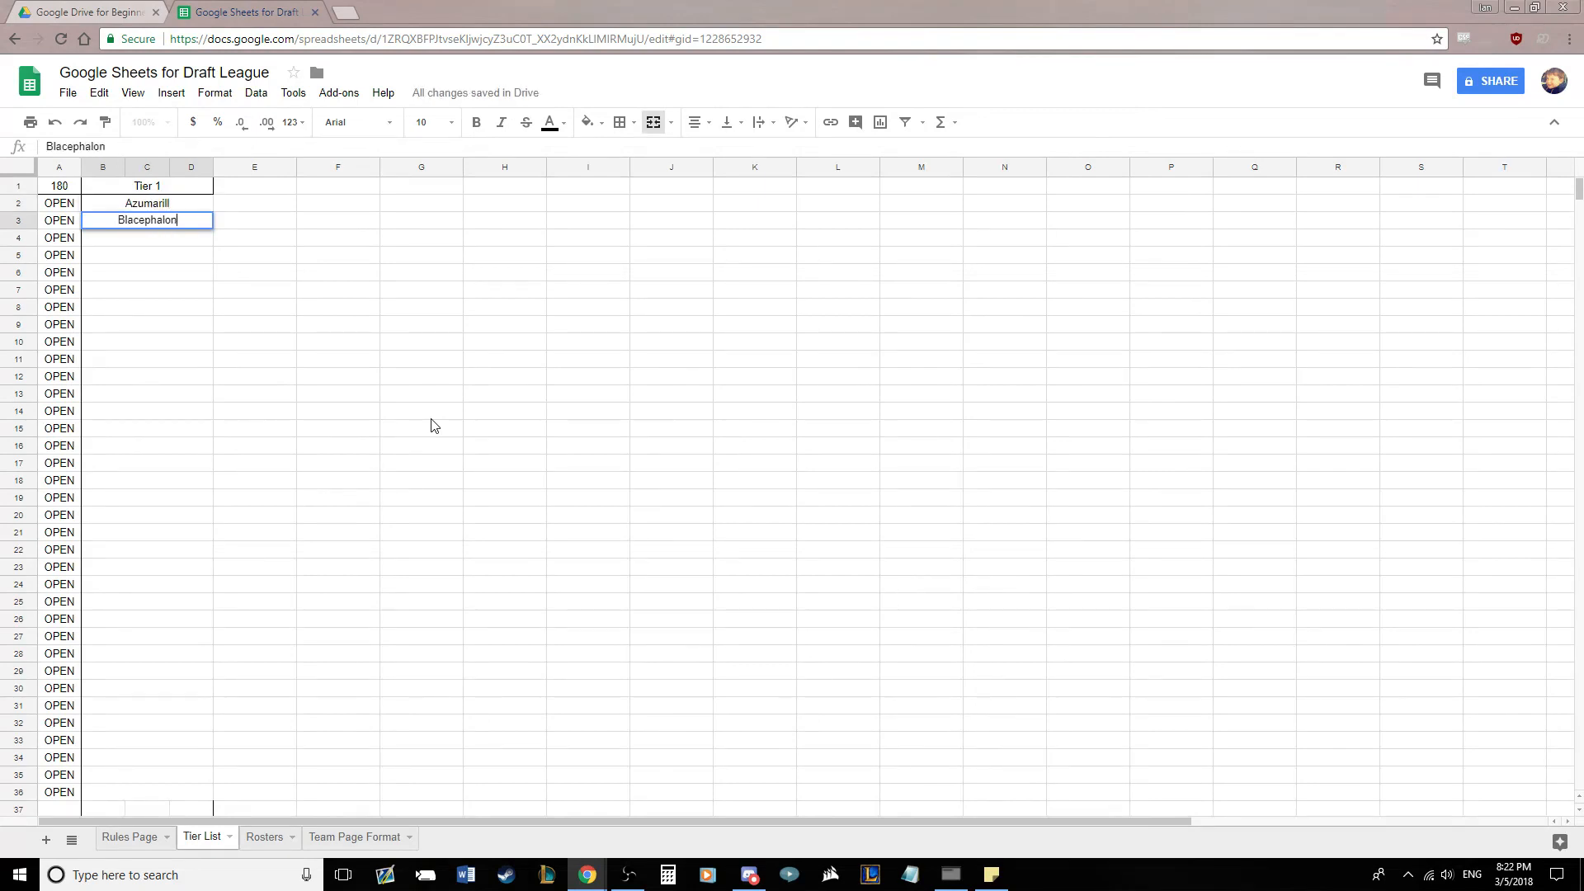
key(Return)
text(Celst)
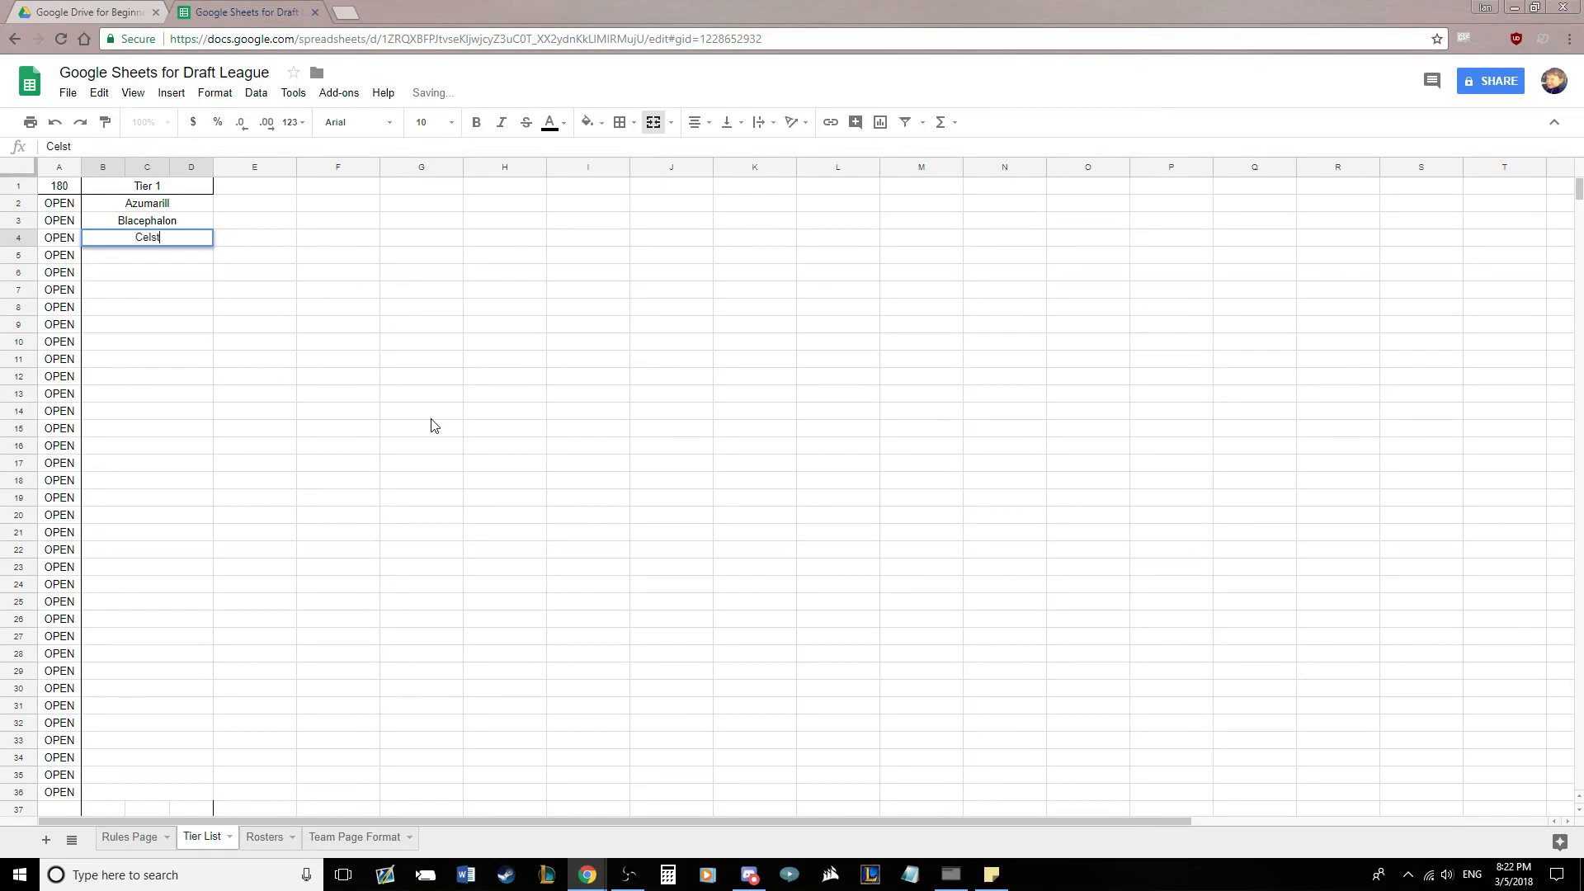
text(eela)
key(Return)
Enter Chansey, Clefable and Conkeldurr in the merged Tier 1 cells of rows 5 to 7
text(Chs)
text(ansey)
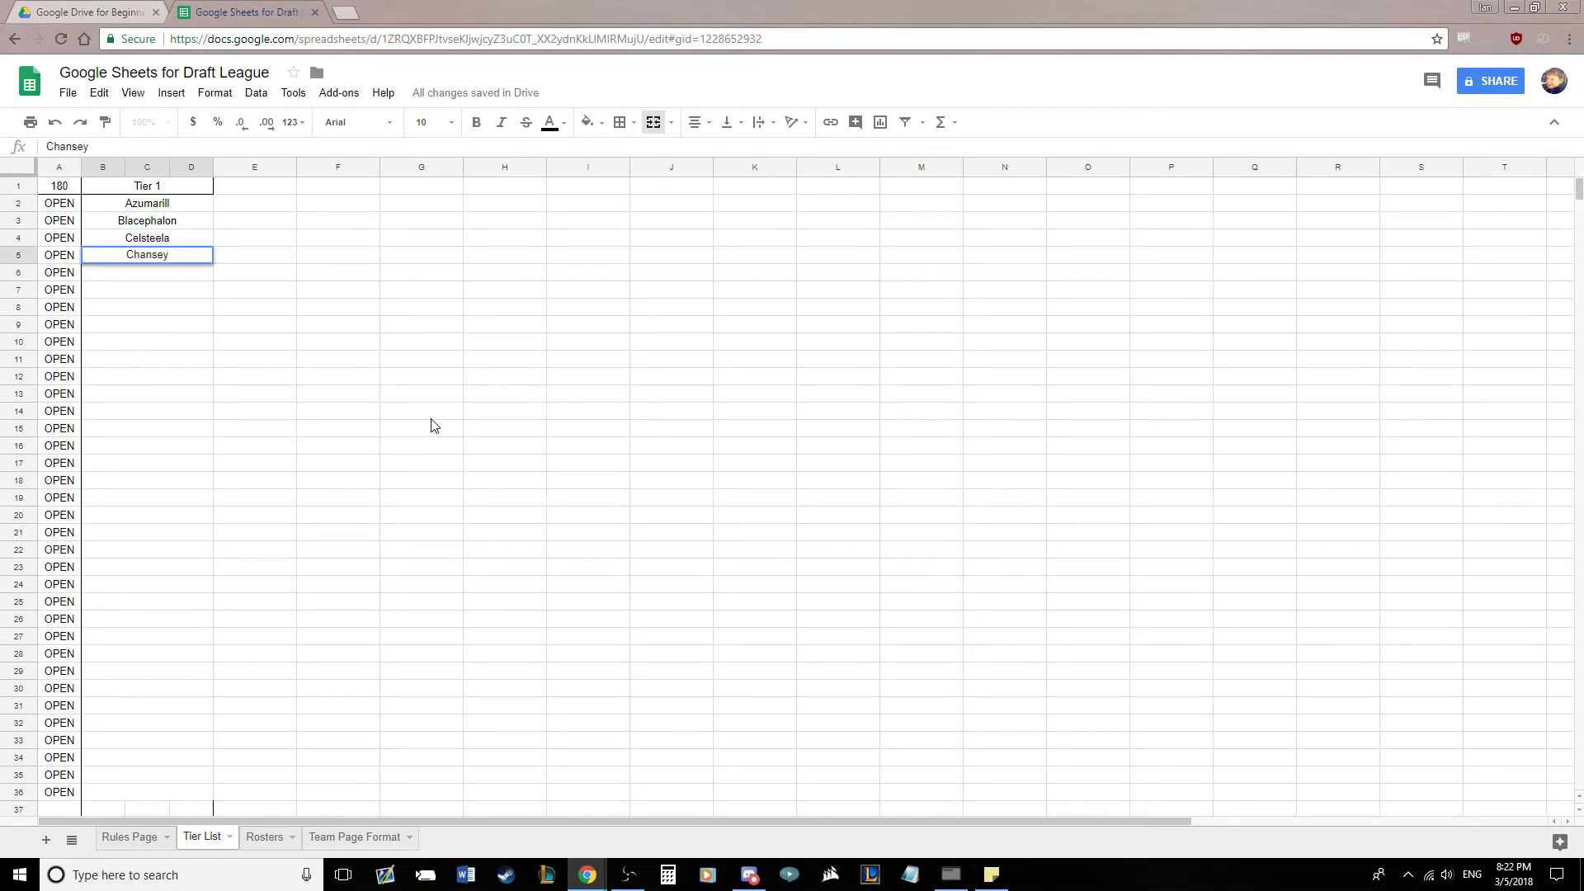
key(Return)
text(F)
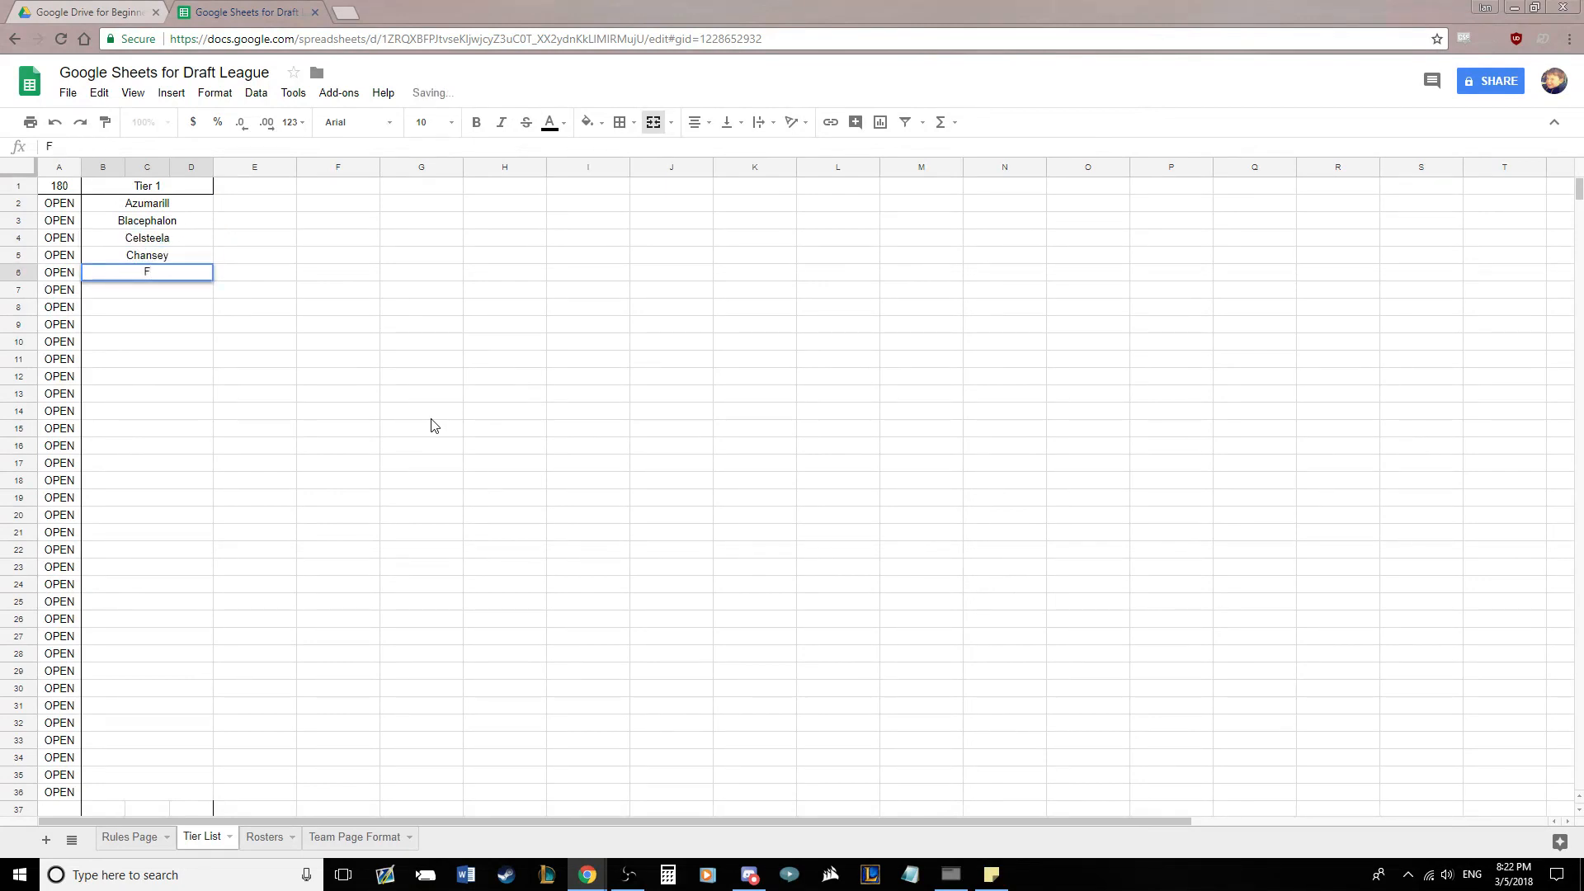
text(lefable)
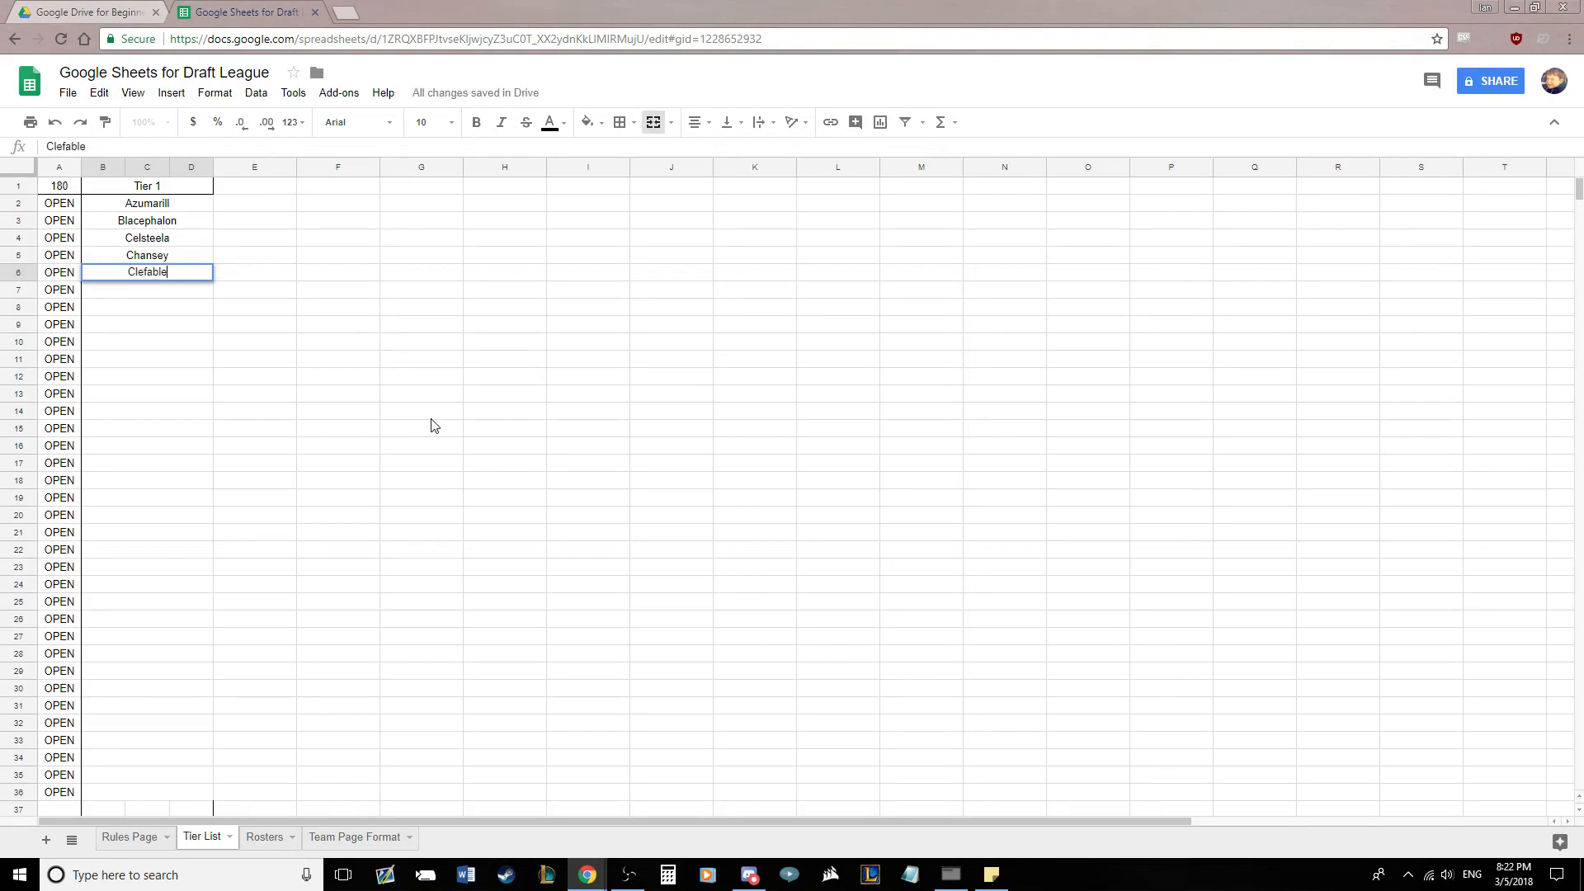
key(Return)
text(Conkeld)
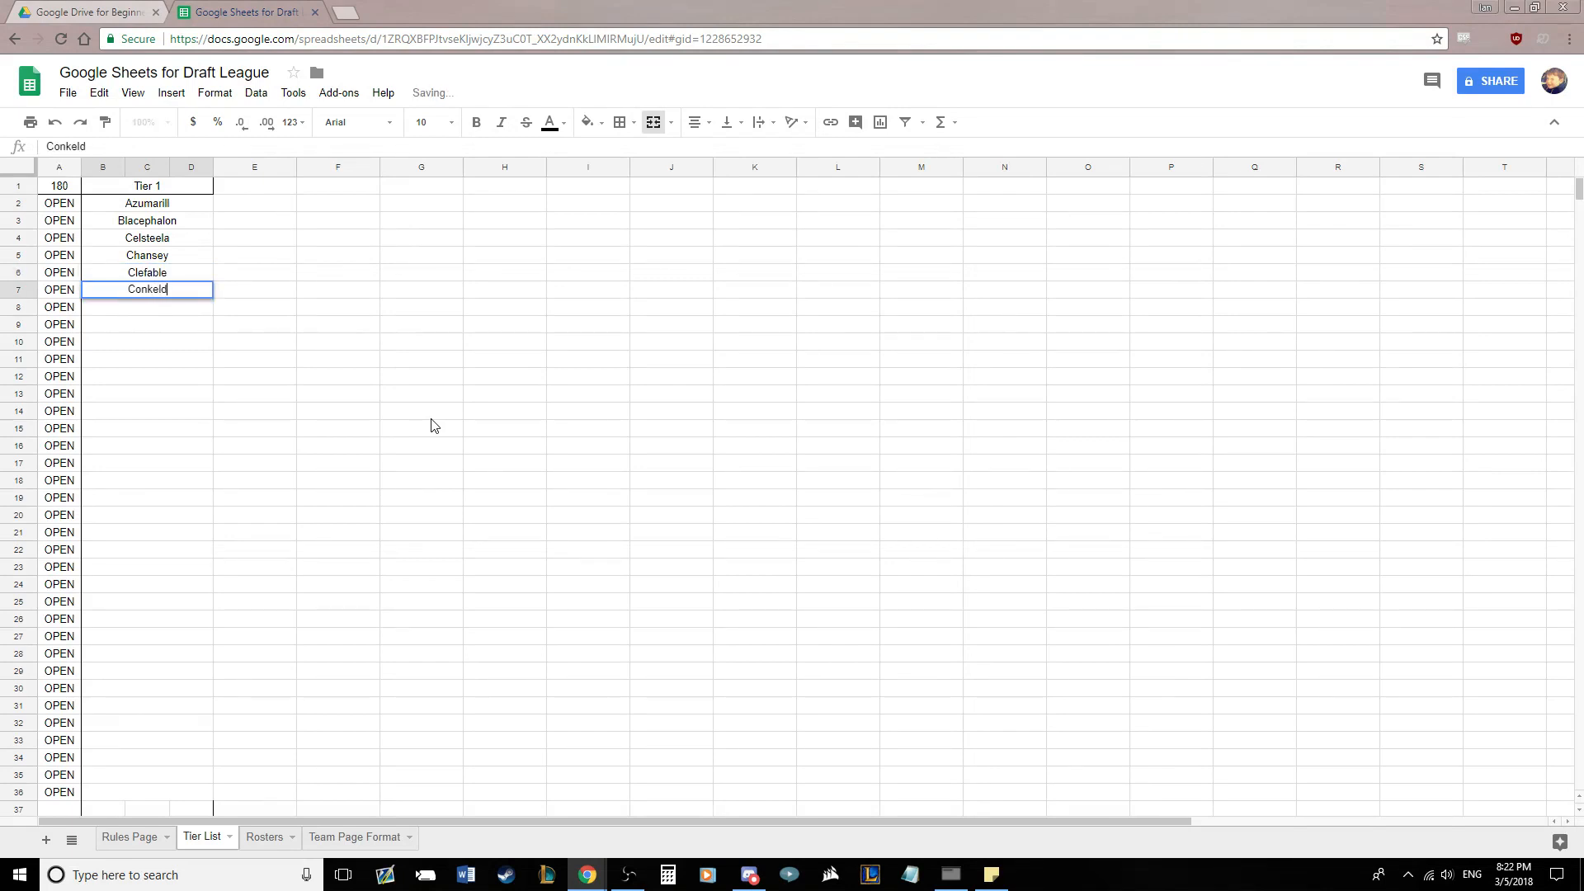
text(urr)
key(Return)
Enter Dragonite, Dugtrio and Excadrill in the merged Tier 1 cells of rows 8 to 10
text(Dragon)
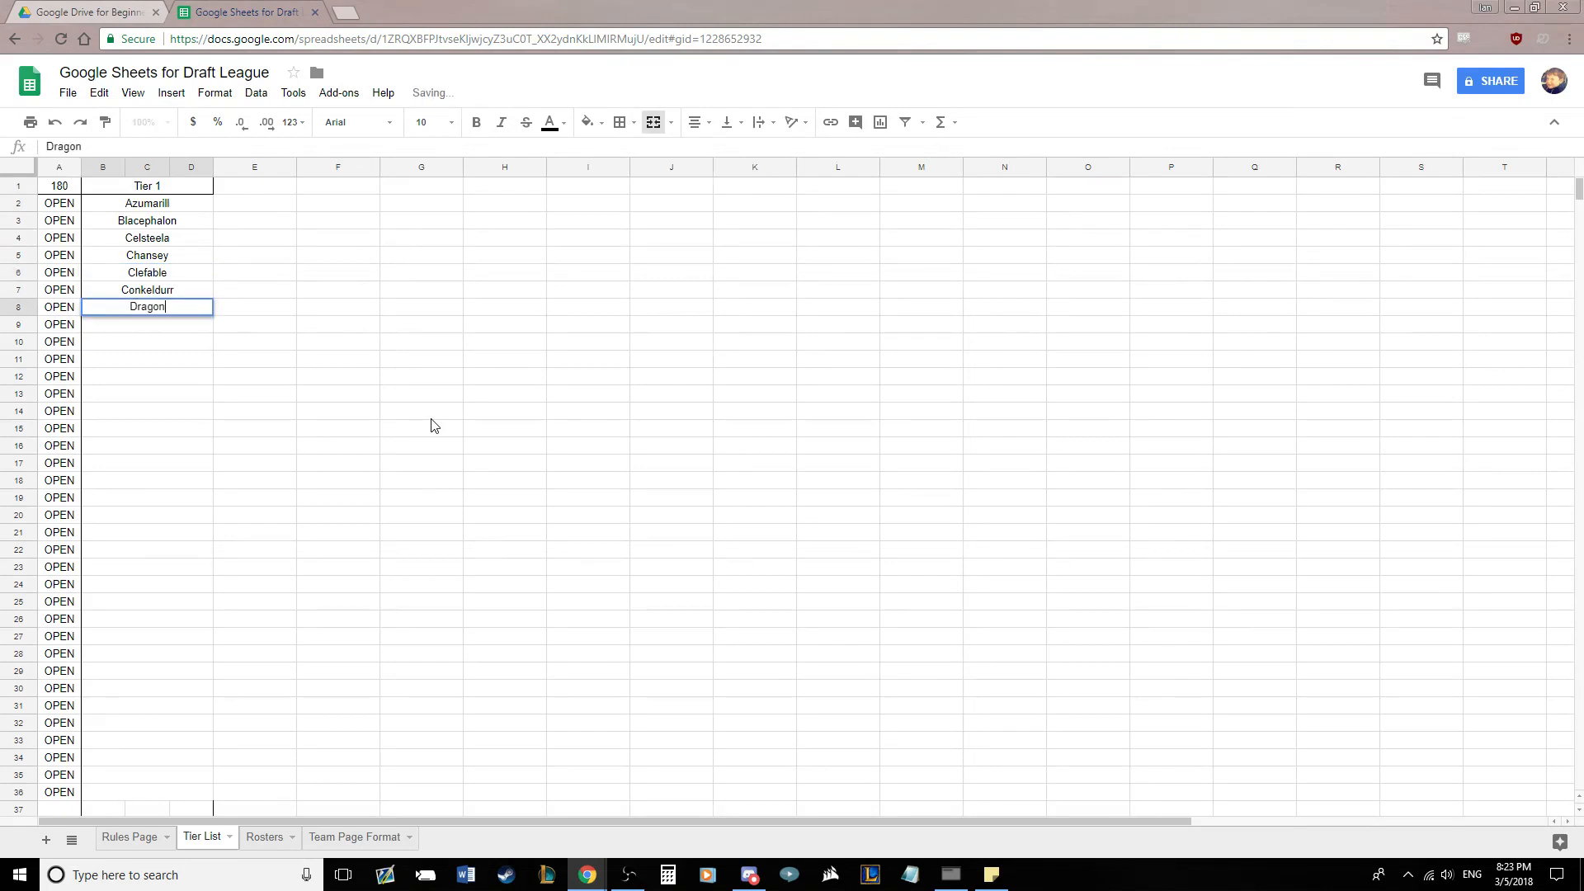
text(ite)
key(Return)
text(Dugtrio)
key(Return)
text(Exc)
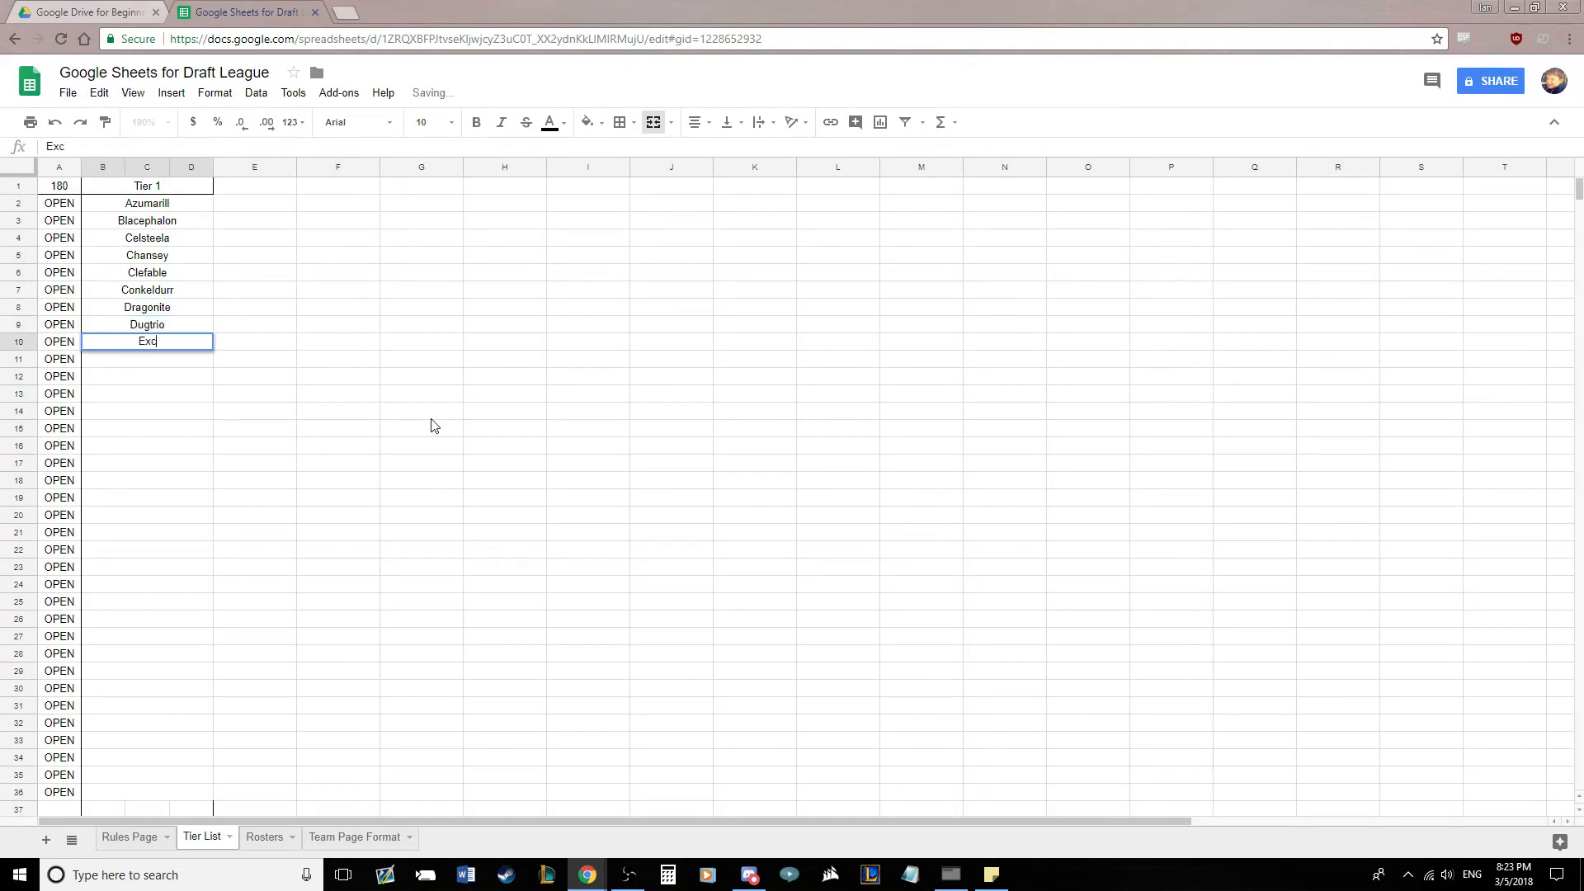
text(adrill)
key(Return)
Enter Garchomp, Gliscor and Gothitelle in the merged Tier 1 cells of rows 11 to 13
text(G)
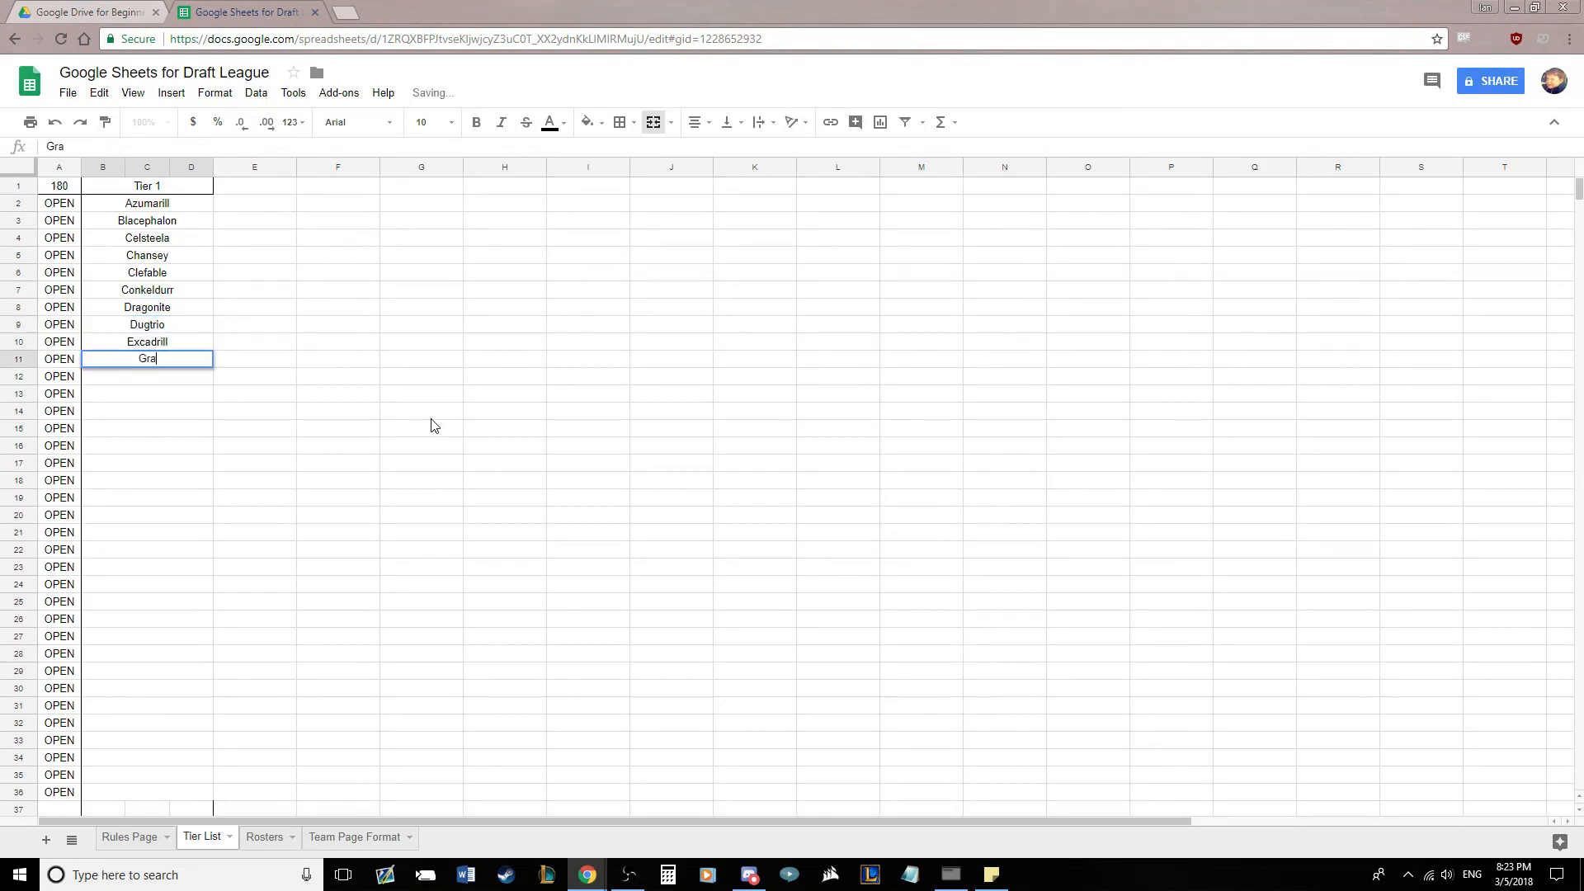
text(archomp)
key(Return)
text(Gliscor)
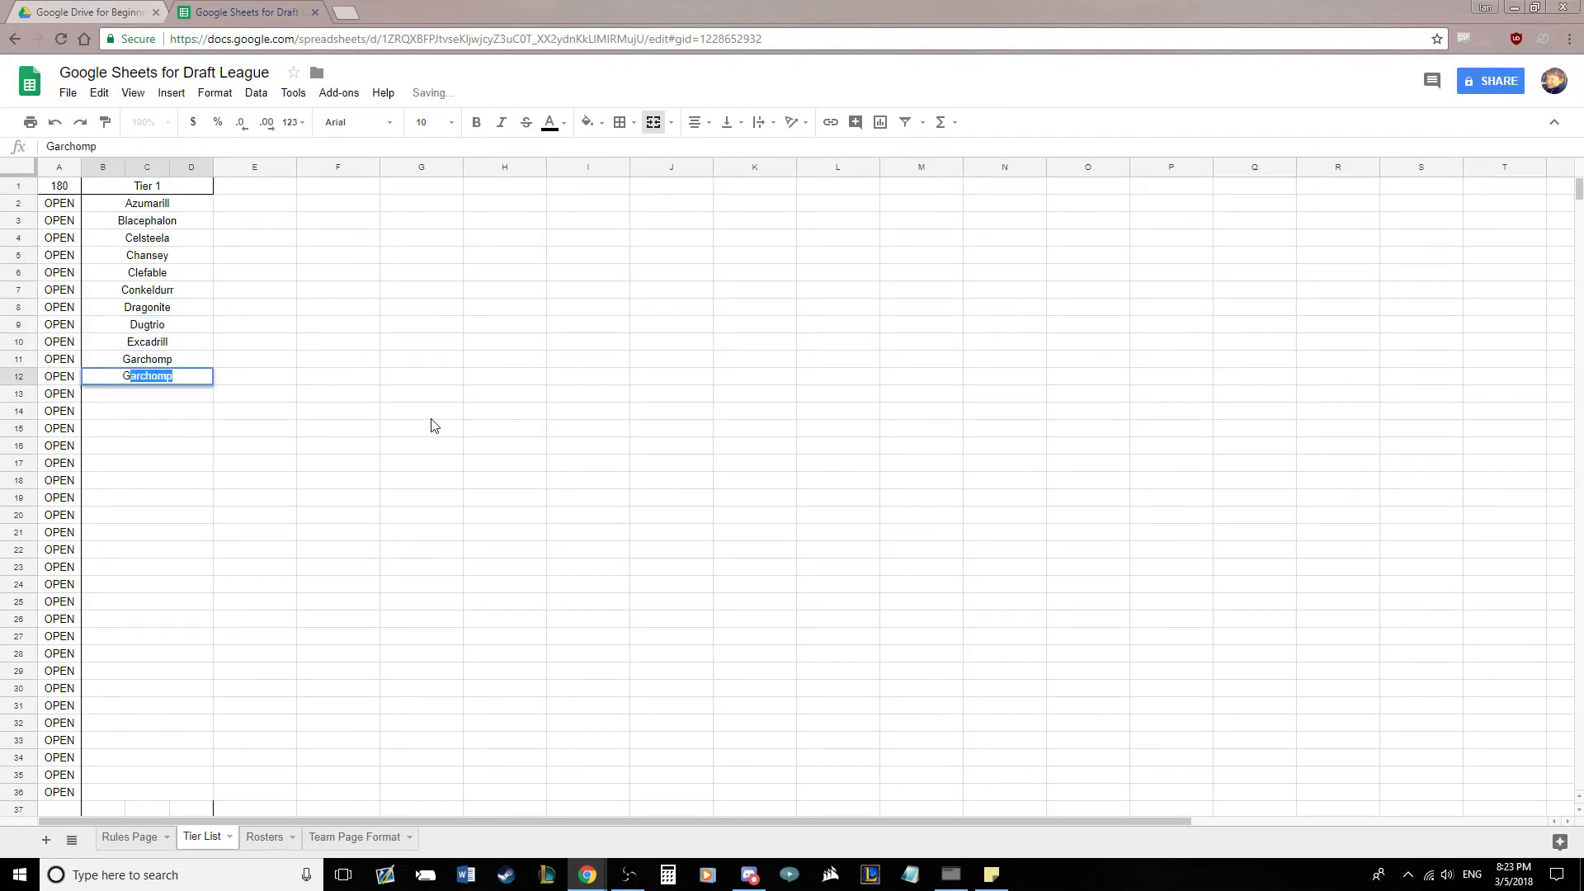
key(Return)
text(T)
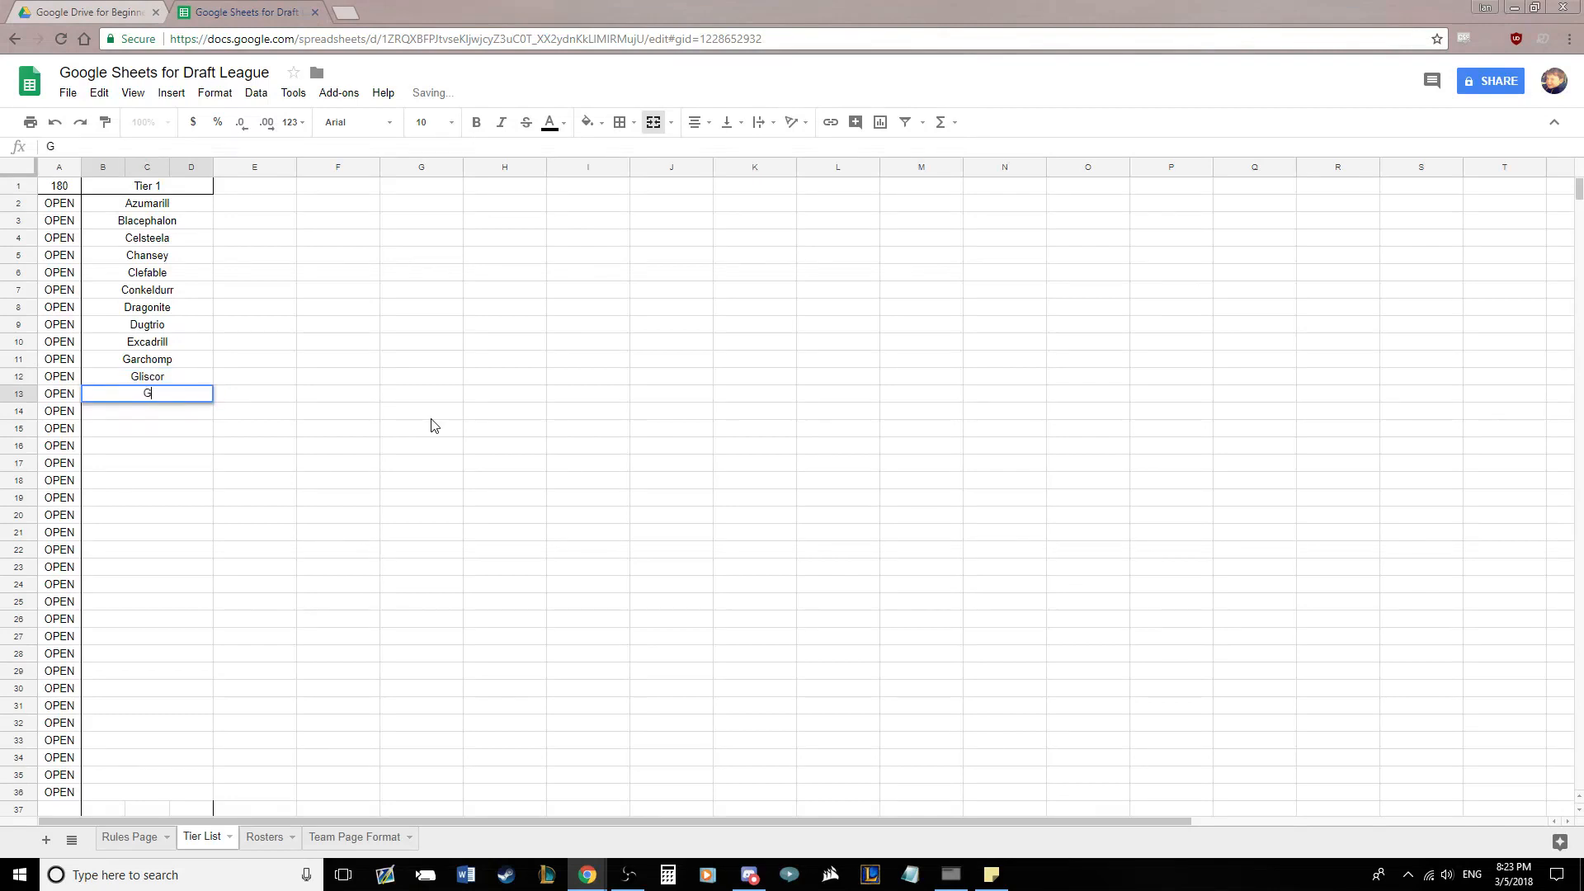
text(othitelle)
key(Return)
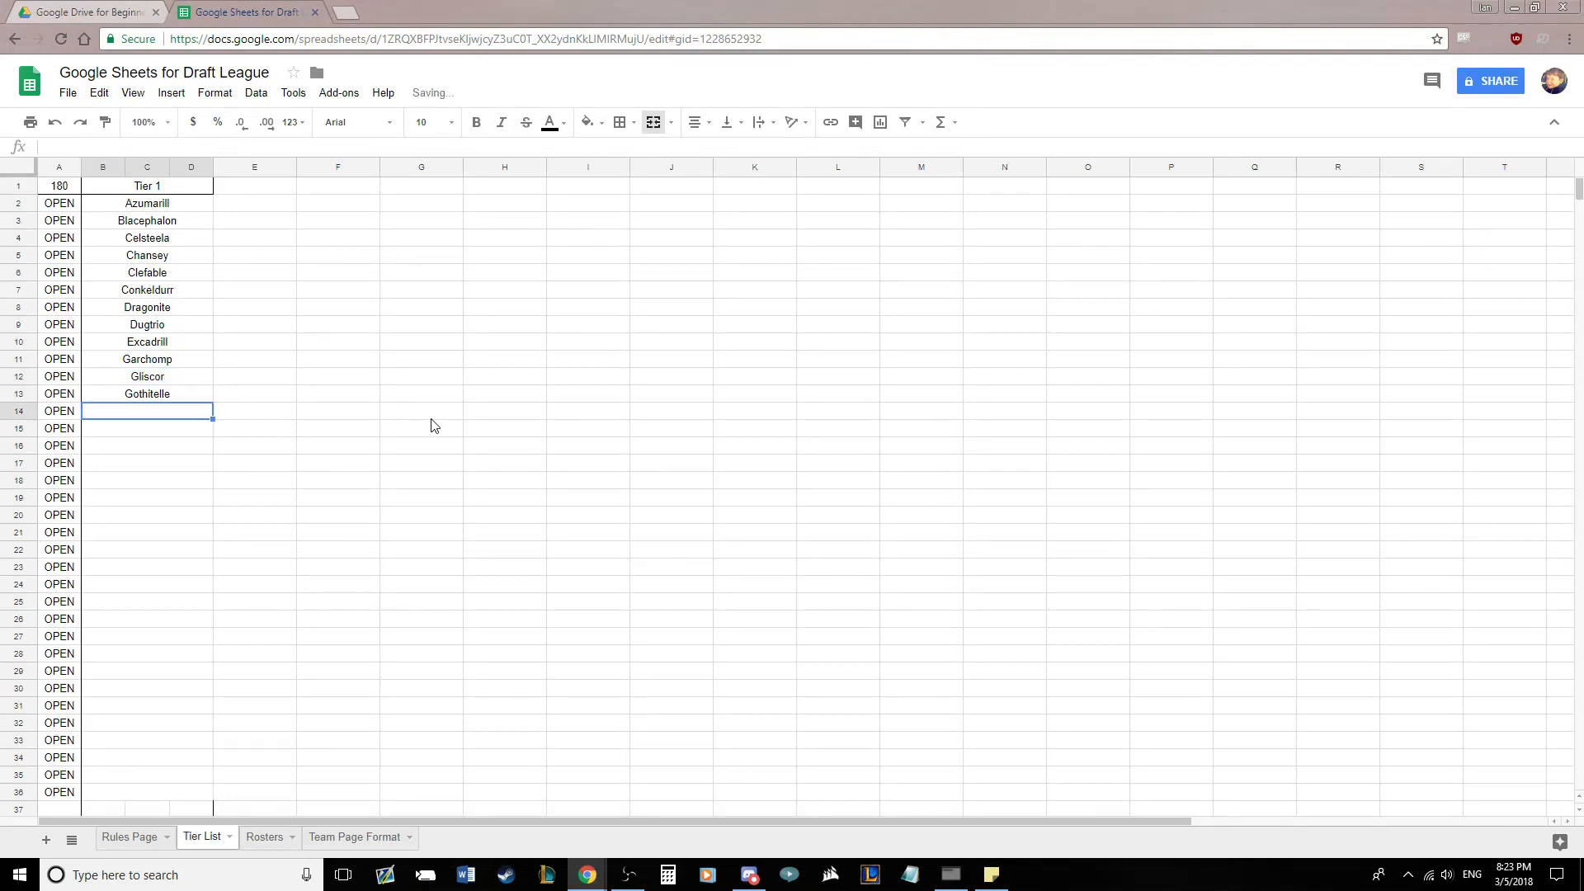
click(169, 330)
click(177, 395)
click(198, 332)
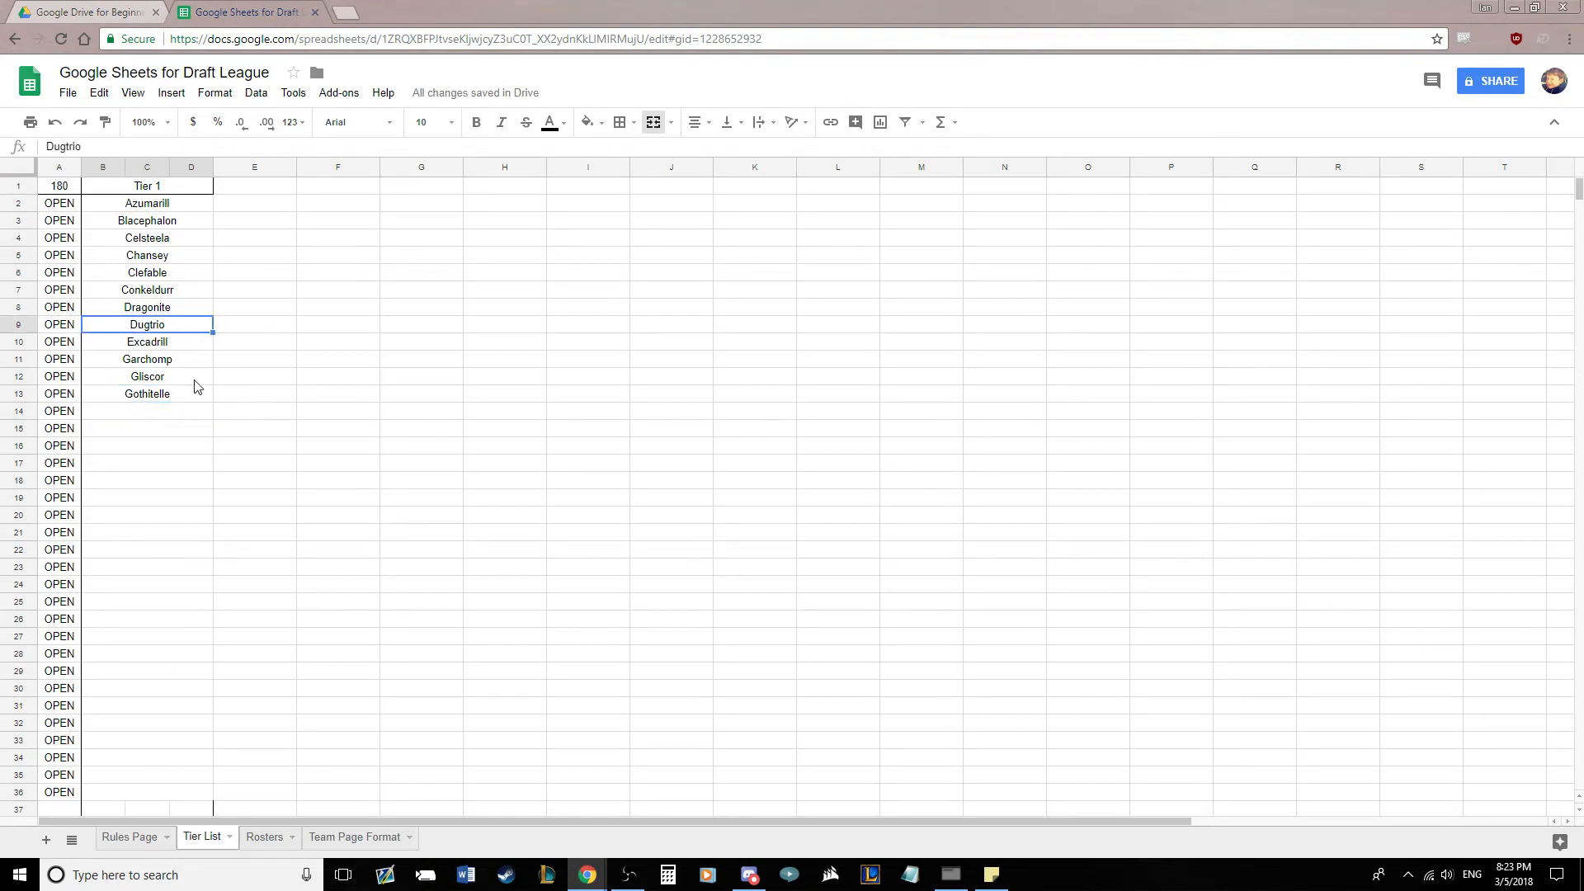
click(180, 398)
click(161, 422)
click(161, 414)
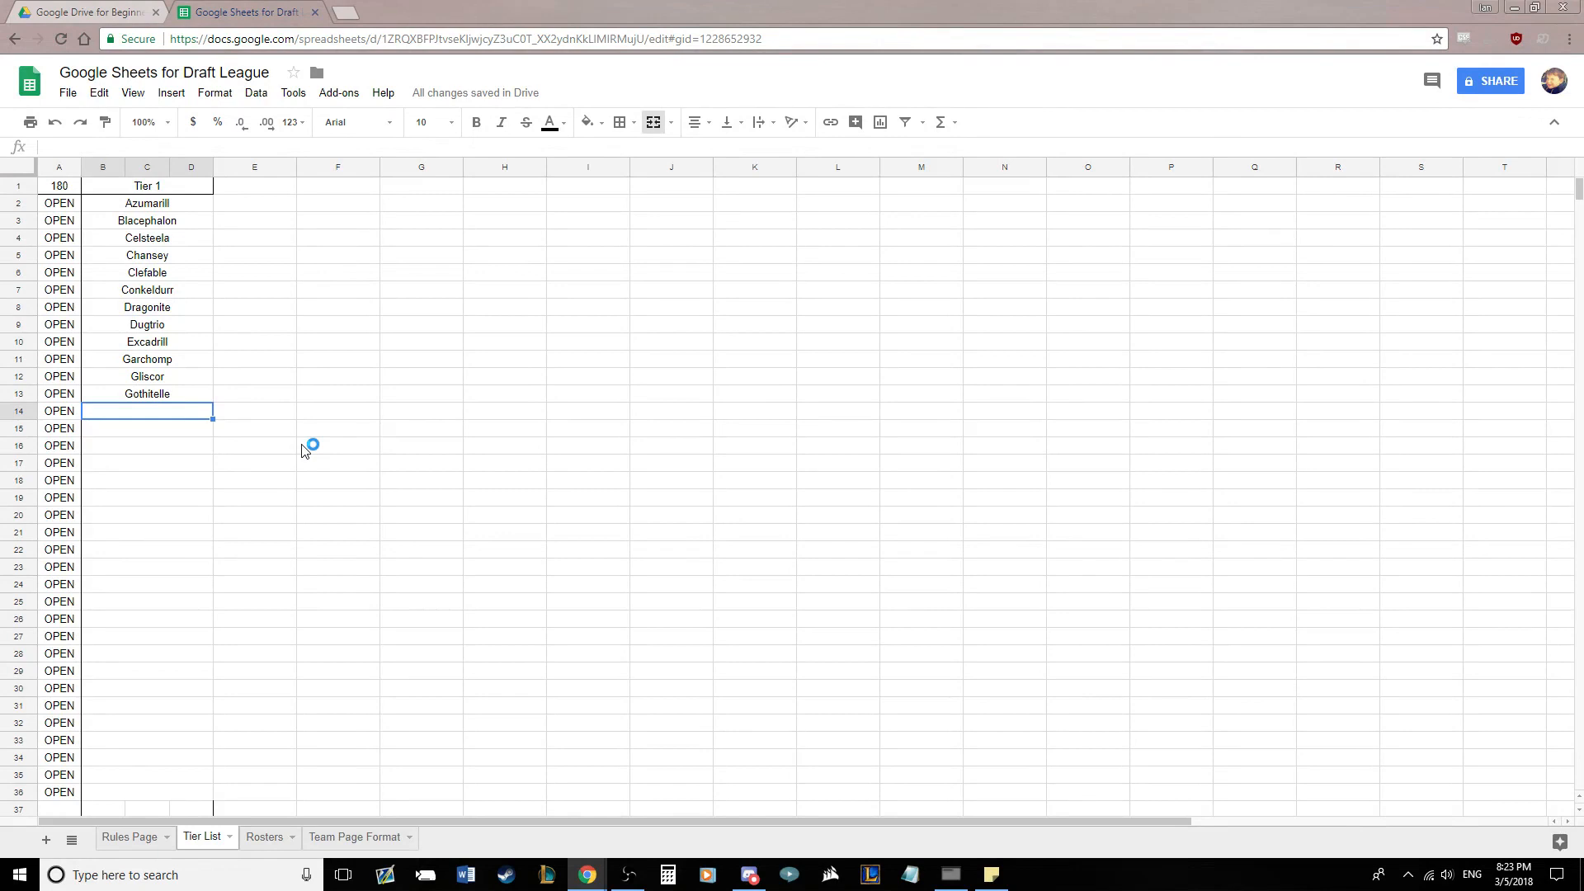
Enter Heatran, Hippowdon and Jirachi in the merged Tier 1 cells of rows 14 to 16
text(Heatran)
key(Return)
text(Hip)
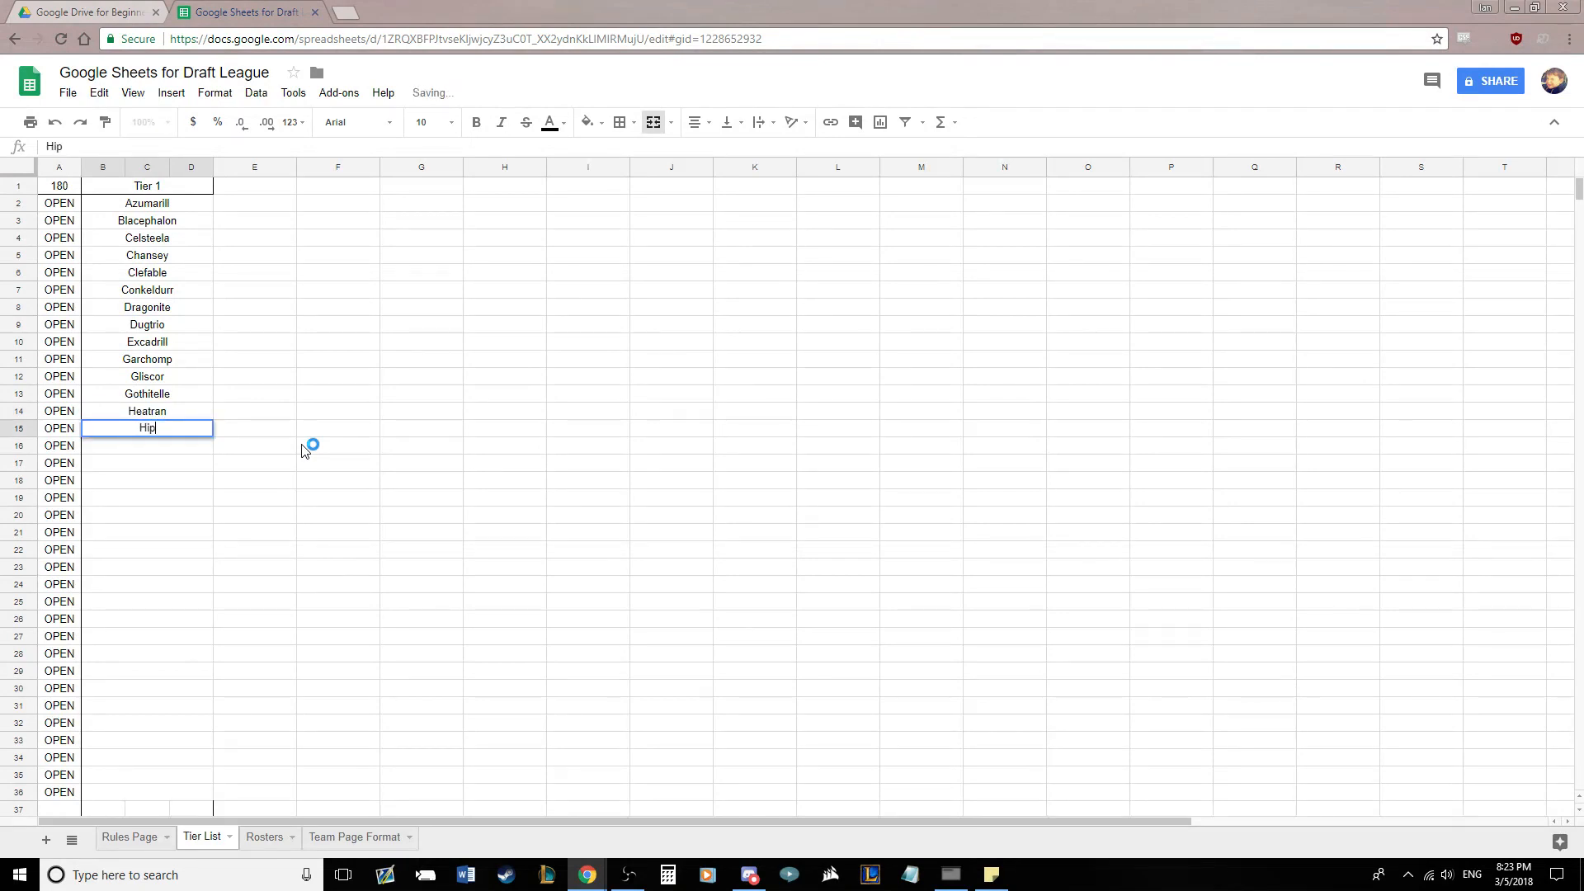
text(powdon)
key(Return)
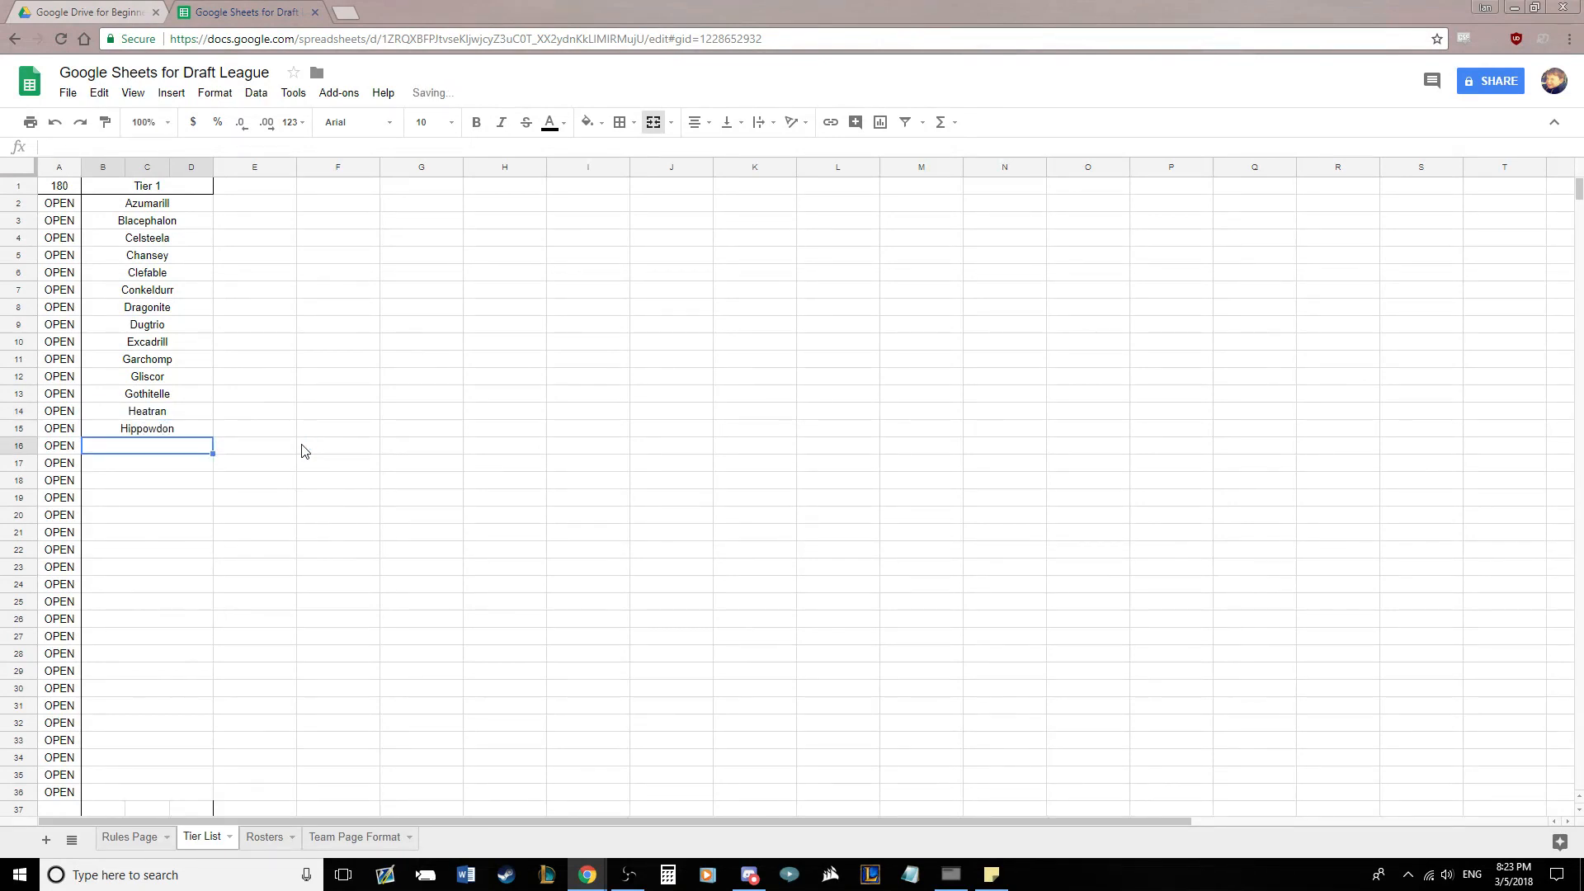
text(Jirachi)
key(Return)
Enter Kartana, Keldeo and Kommo-o in the merged Tier 1 cells of rows 17 to 19
text(K)
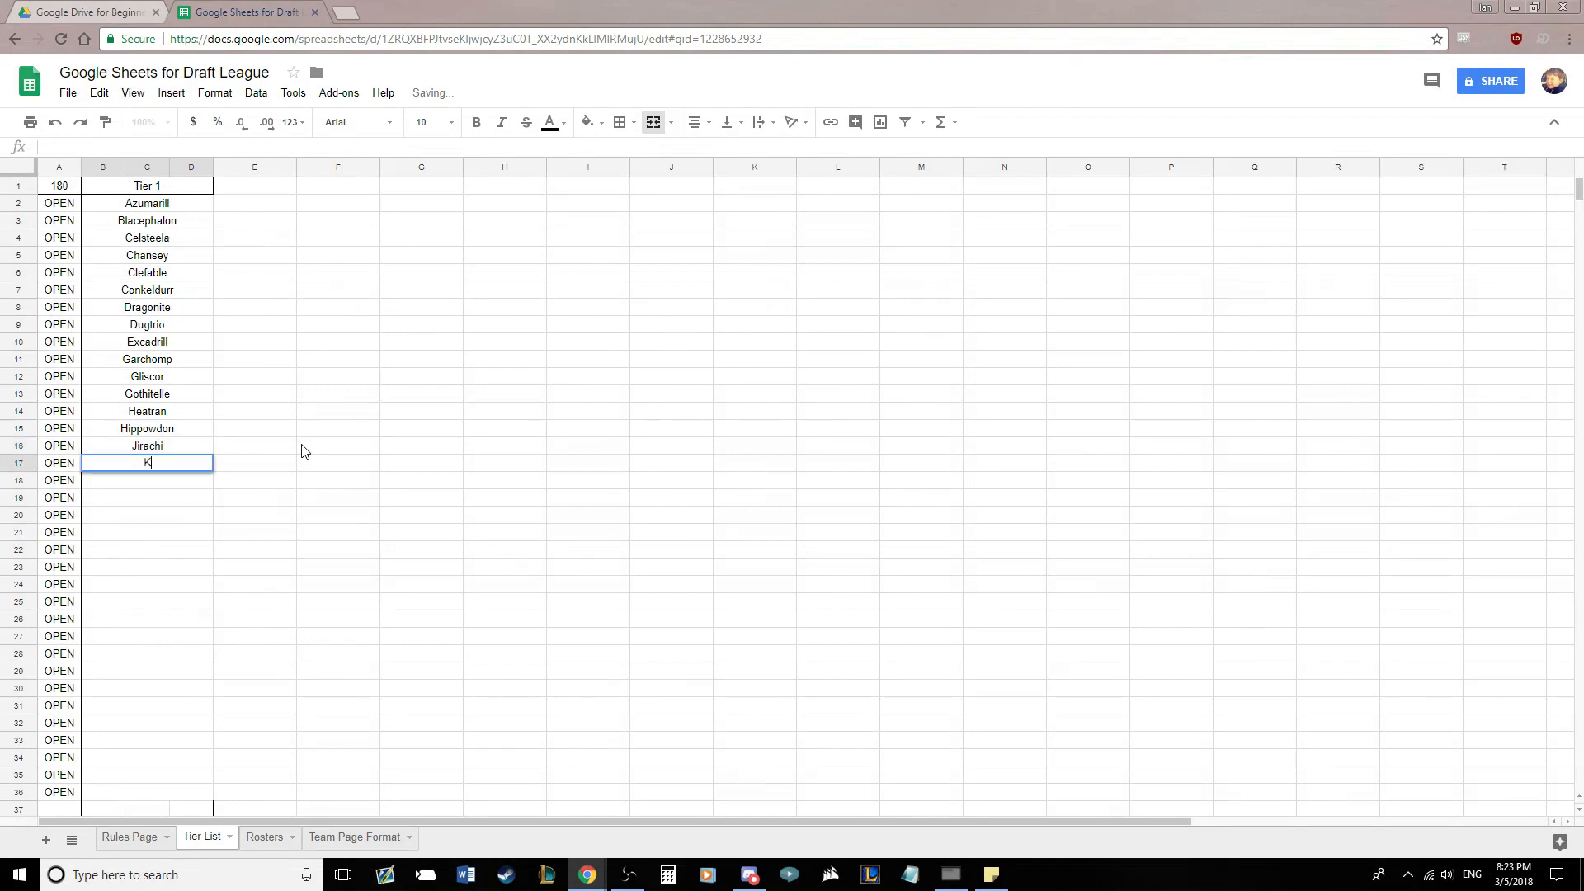
text(artana)
key(Return)
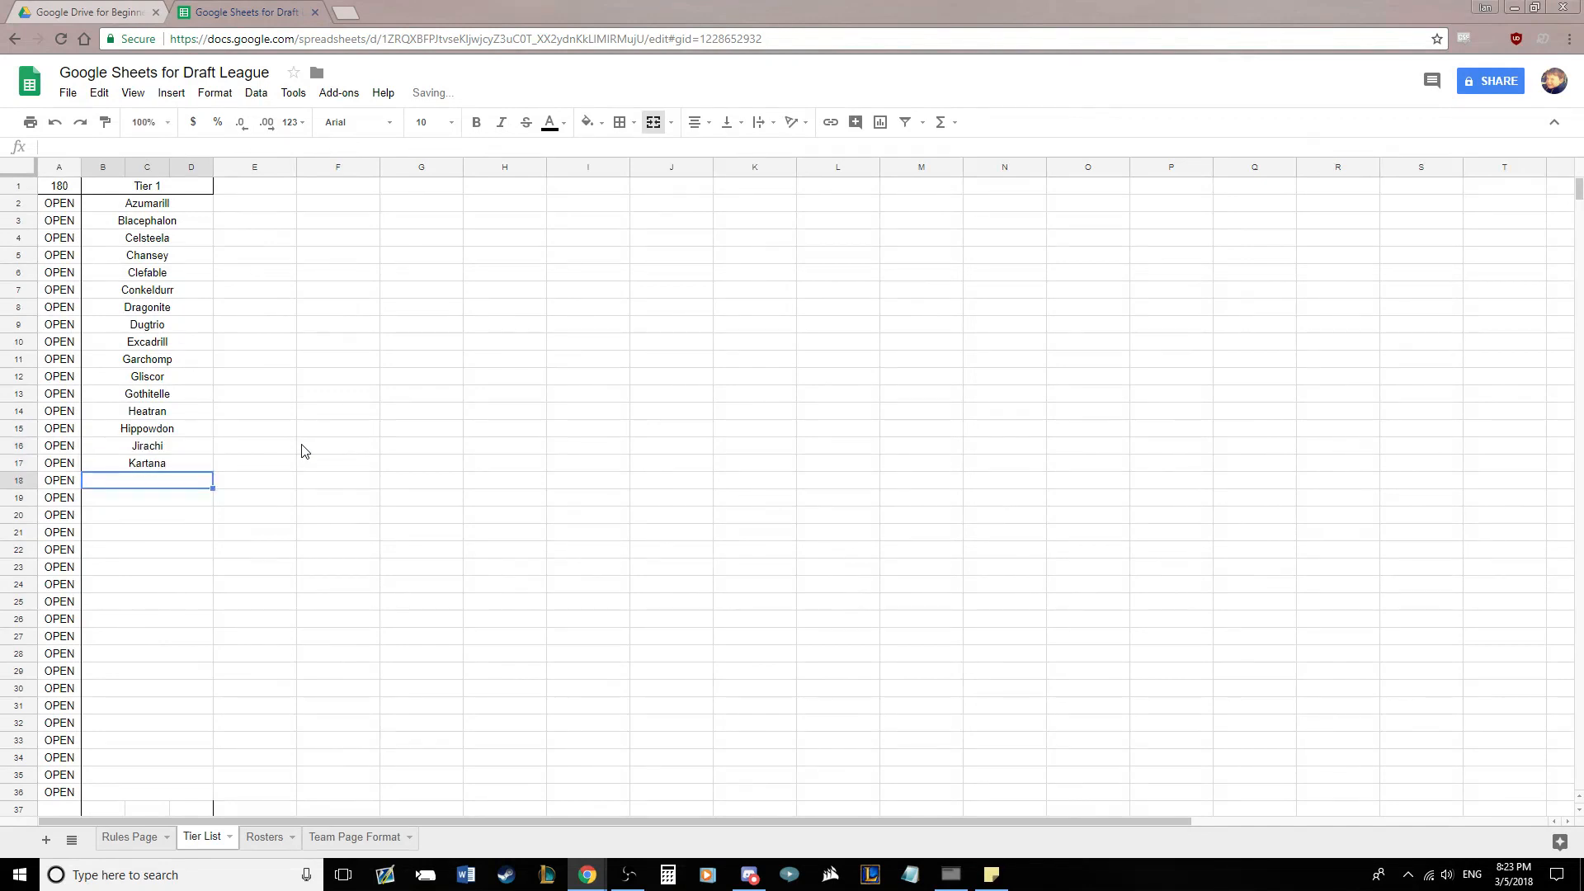
text(Keldeo)
key(Return)
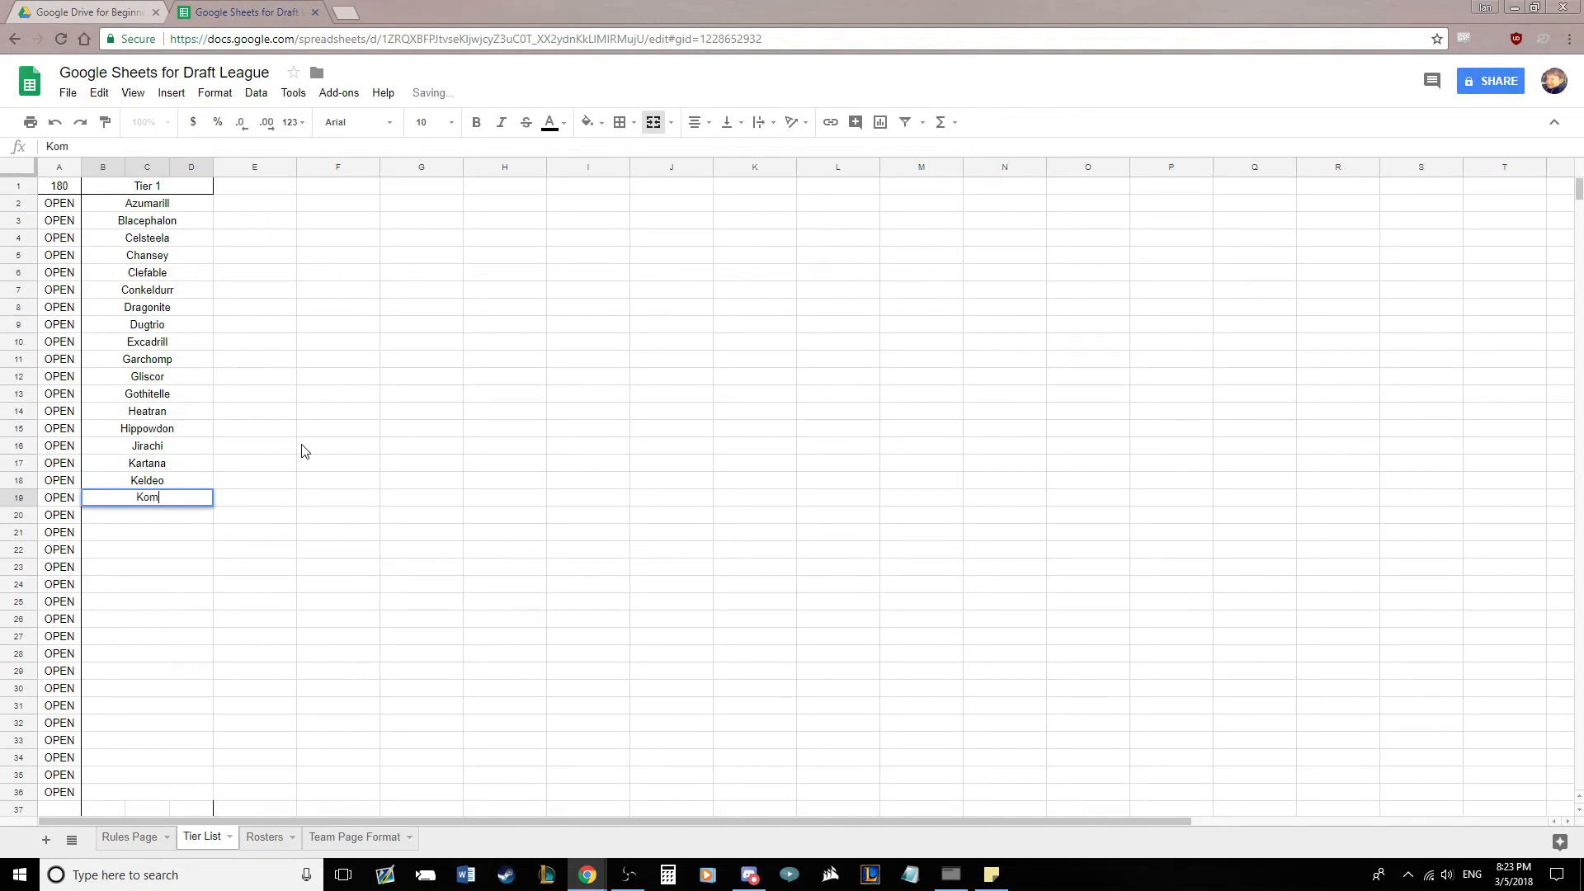
text(mo-o)
key(Return)
Enter Kyurem-Black, Landorus-Therian and Latios in the merged Tier 1 cells of rows 20 to 22
text(K)
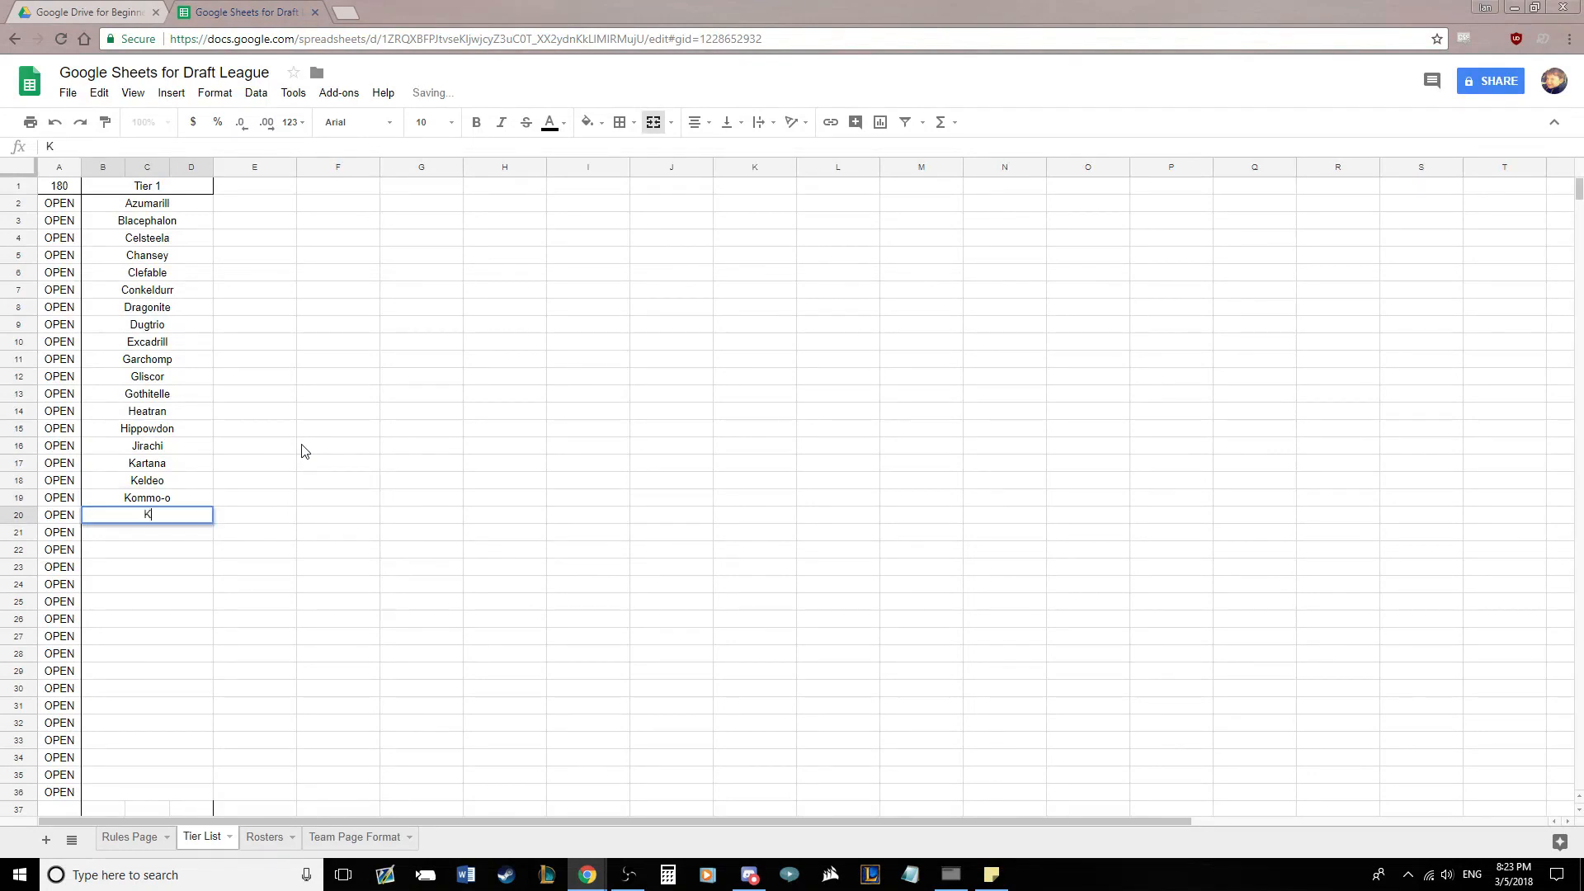
text(yurem-Black)
key(Return)
text(L)
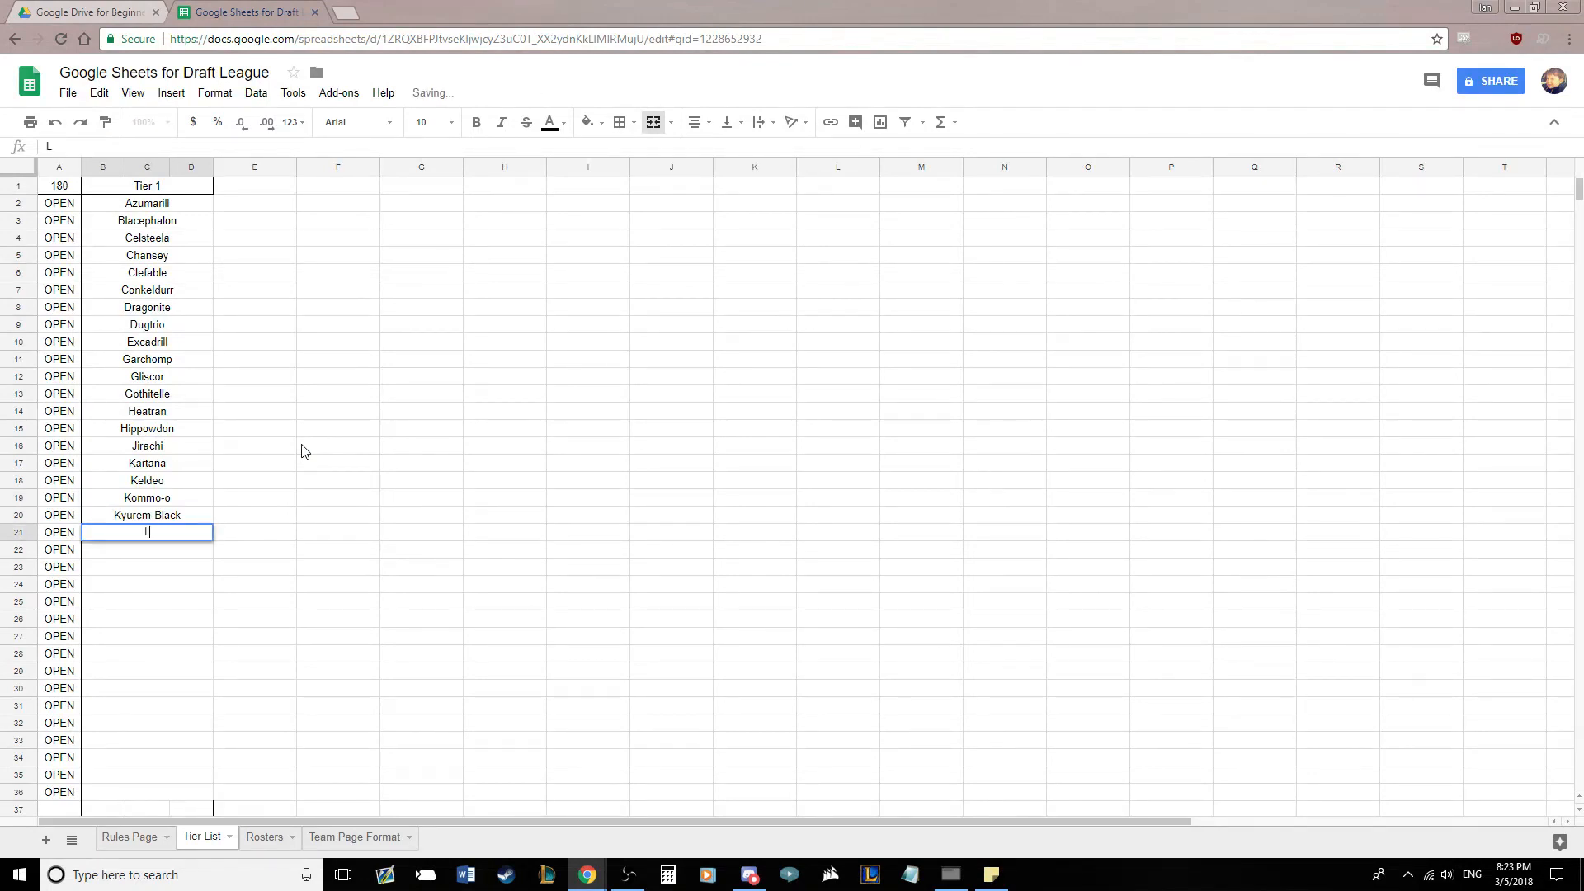
text(andorus-Therian)
key(Return)
text(Latios)
key(Return)
Enter Latias, Manaphy and Mew in the merged Tier 1 cells of rows 23 to 25
text(La)
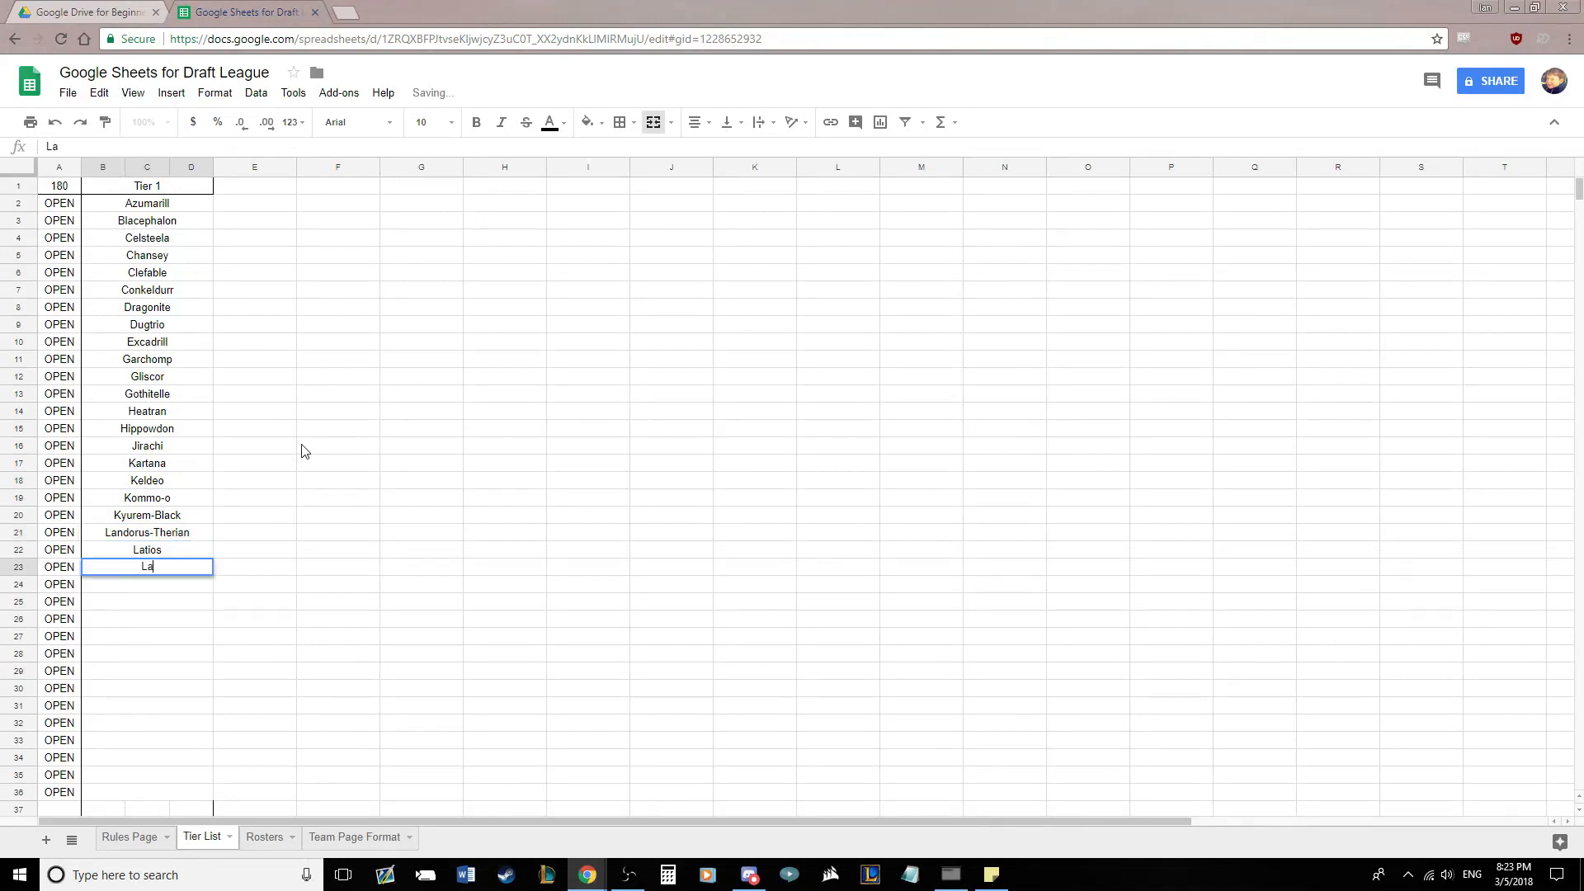
text(tias)
key(Return)
text(Manaphy)
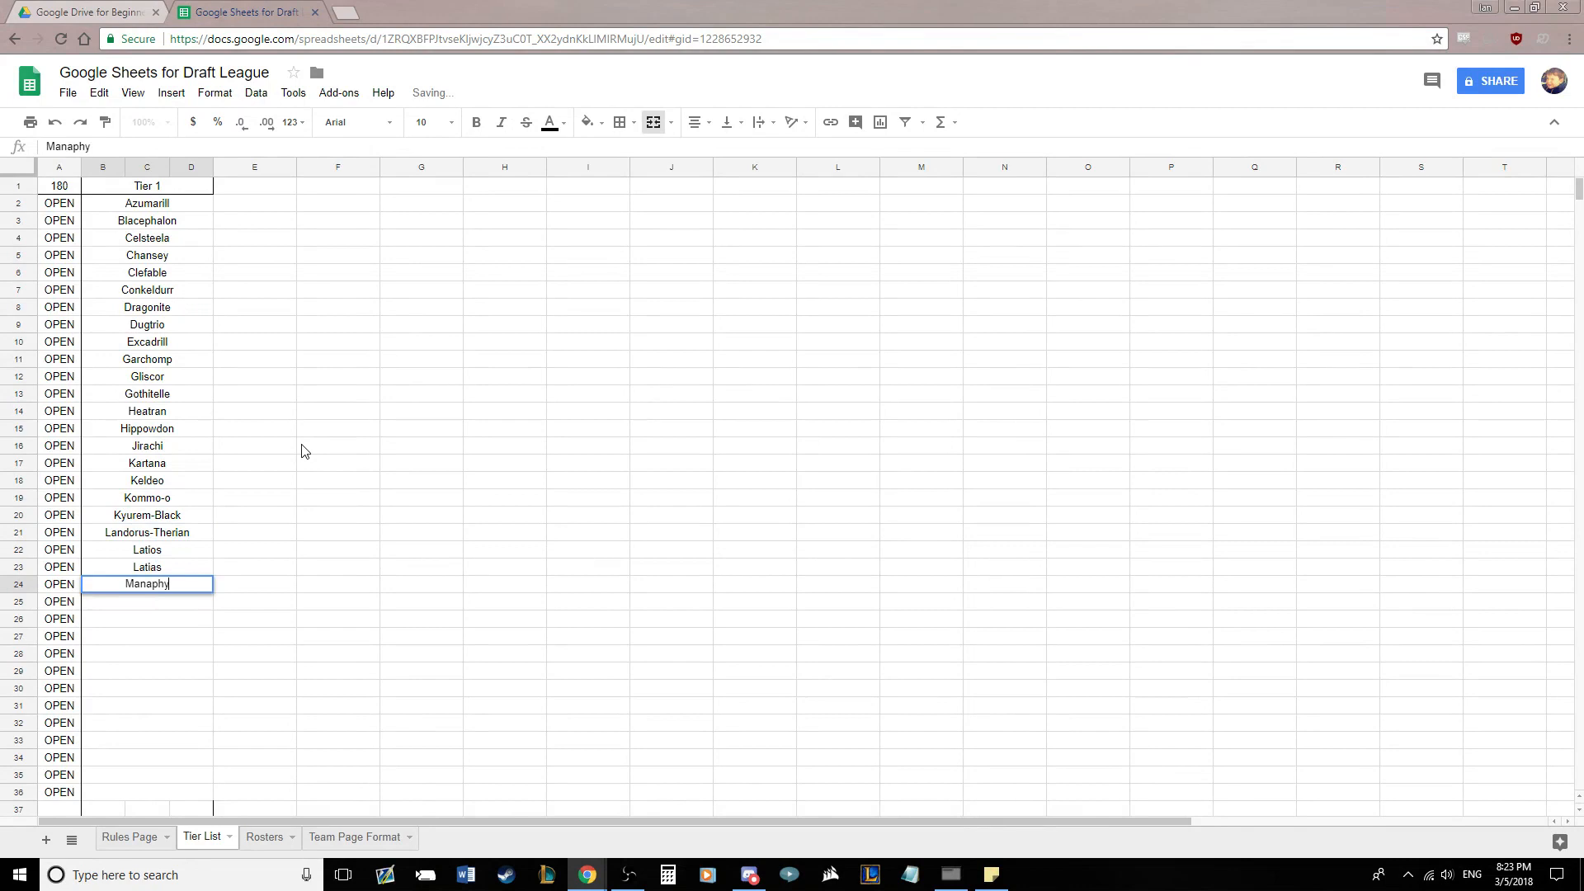
key(Up)
click(150, 604)
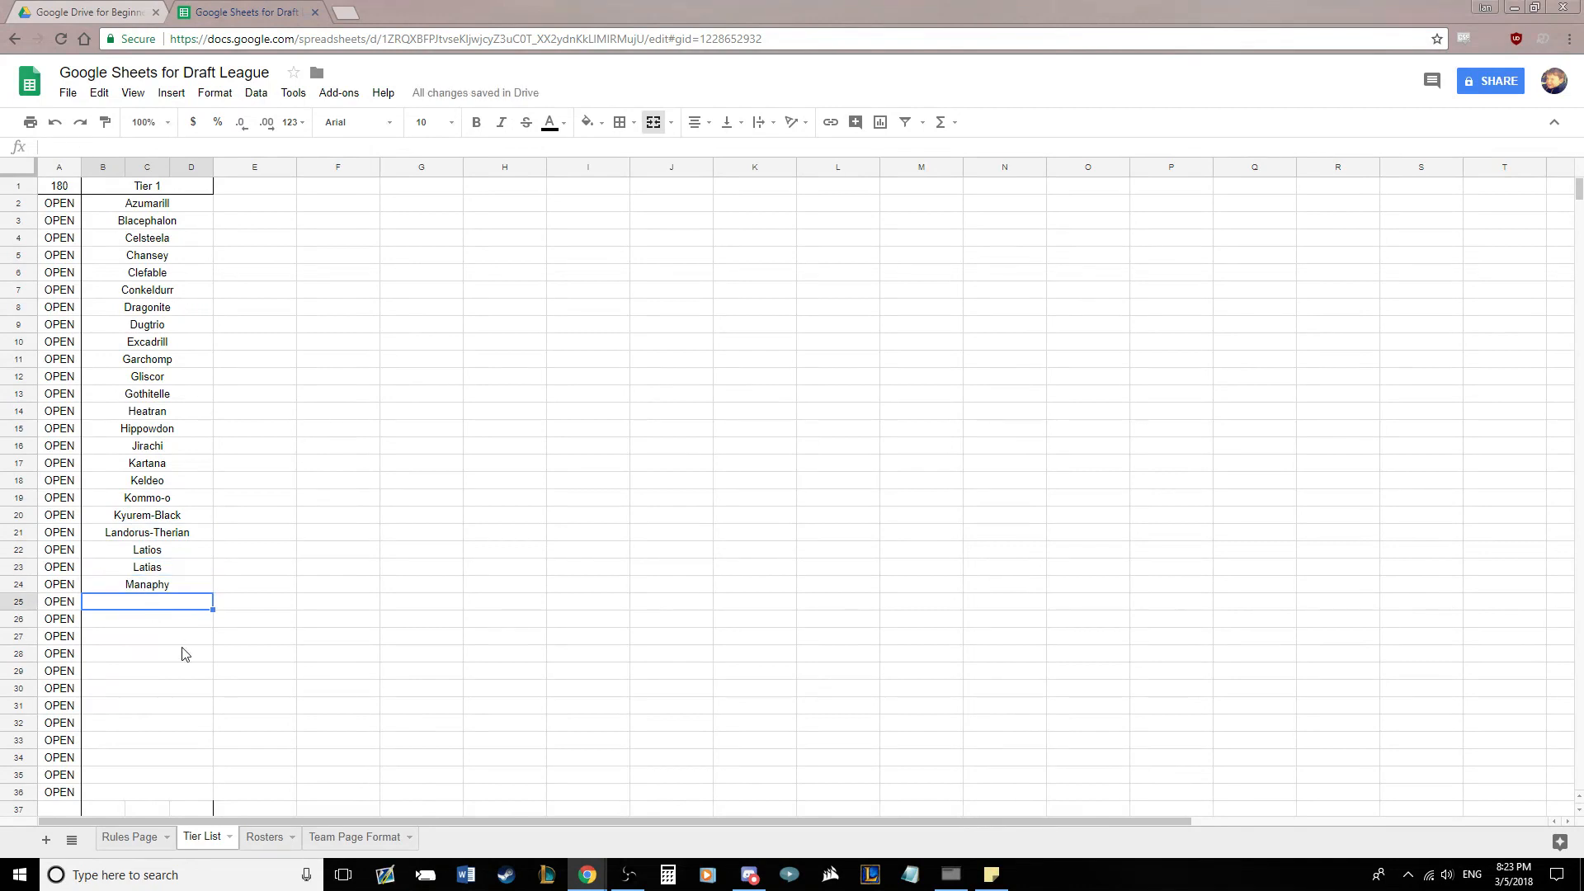
text(Mew)
key(Return)
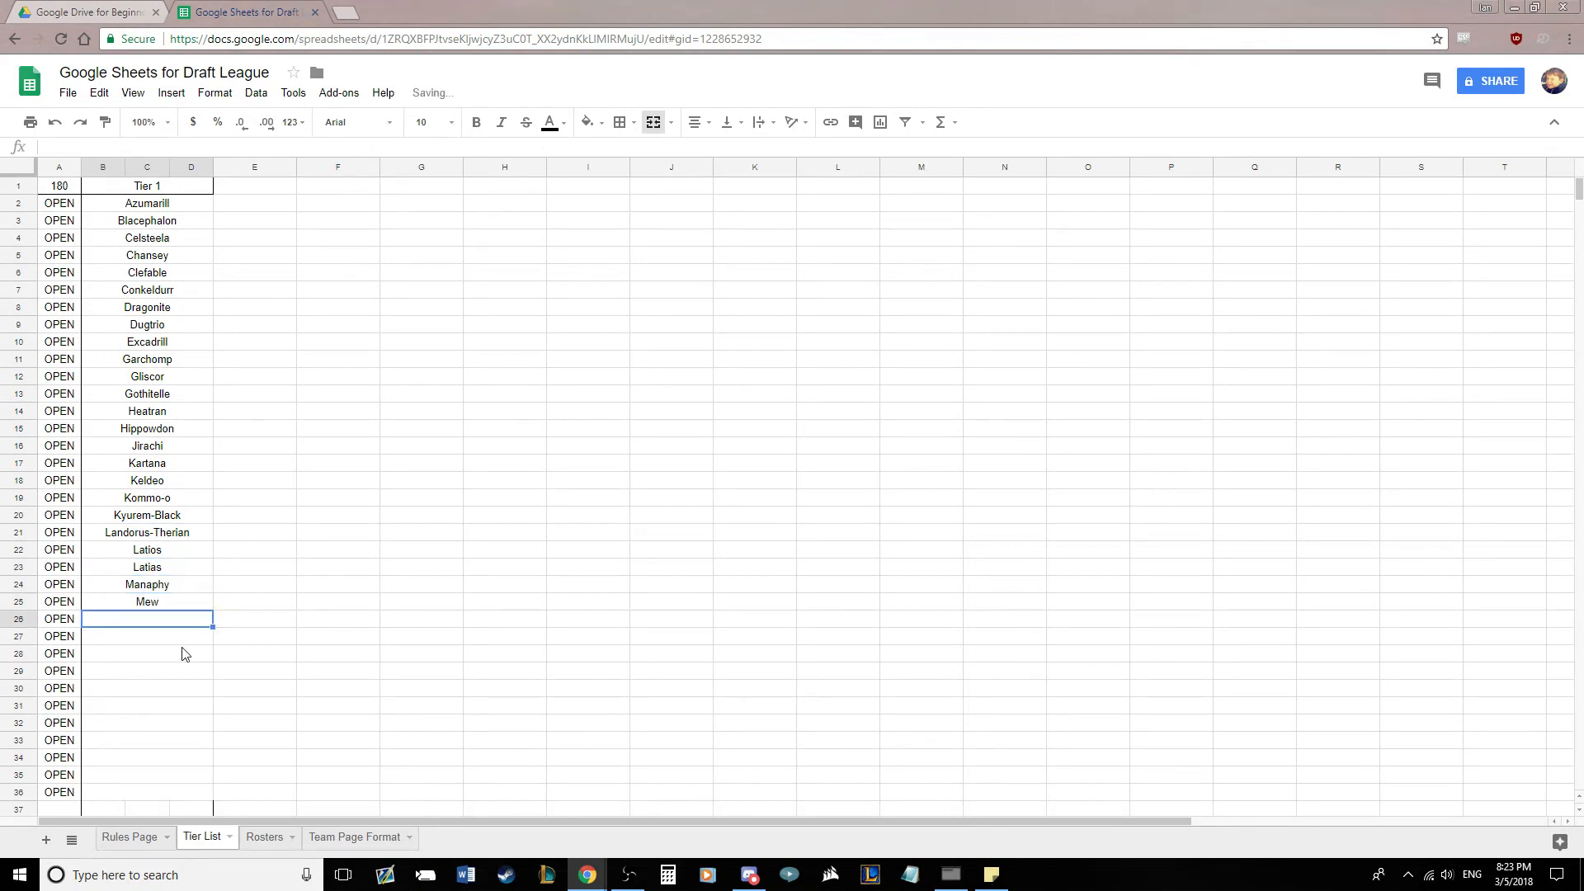
Enter Necrozma, Raikou and Salamence in the merged Tier 1 cells of rows 26 to 28
text(Necrozma)
key(Return)
text(Raik)
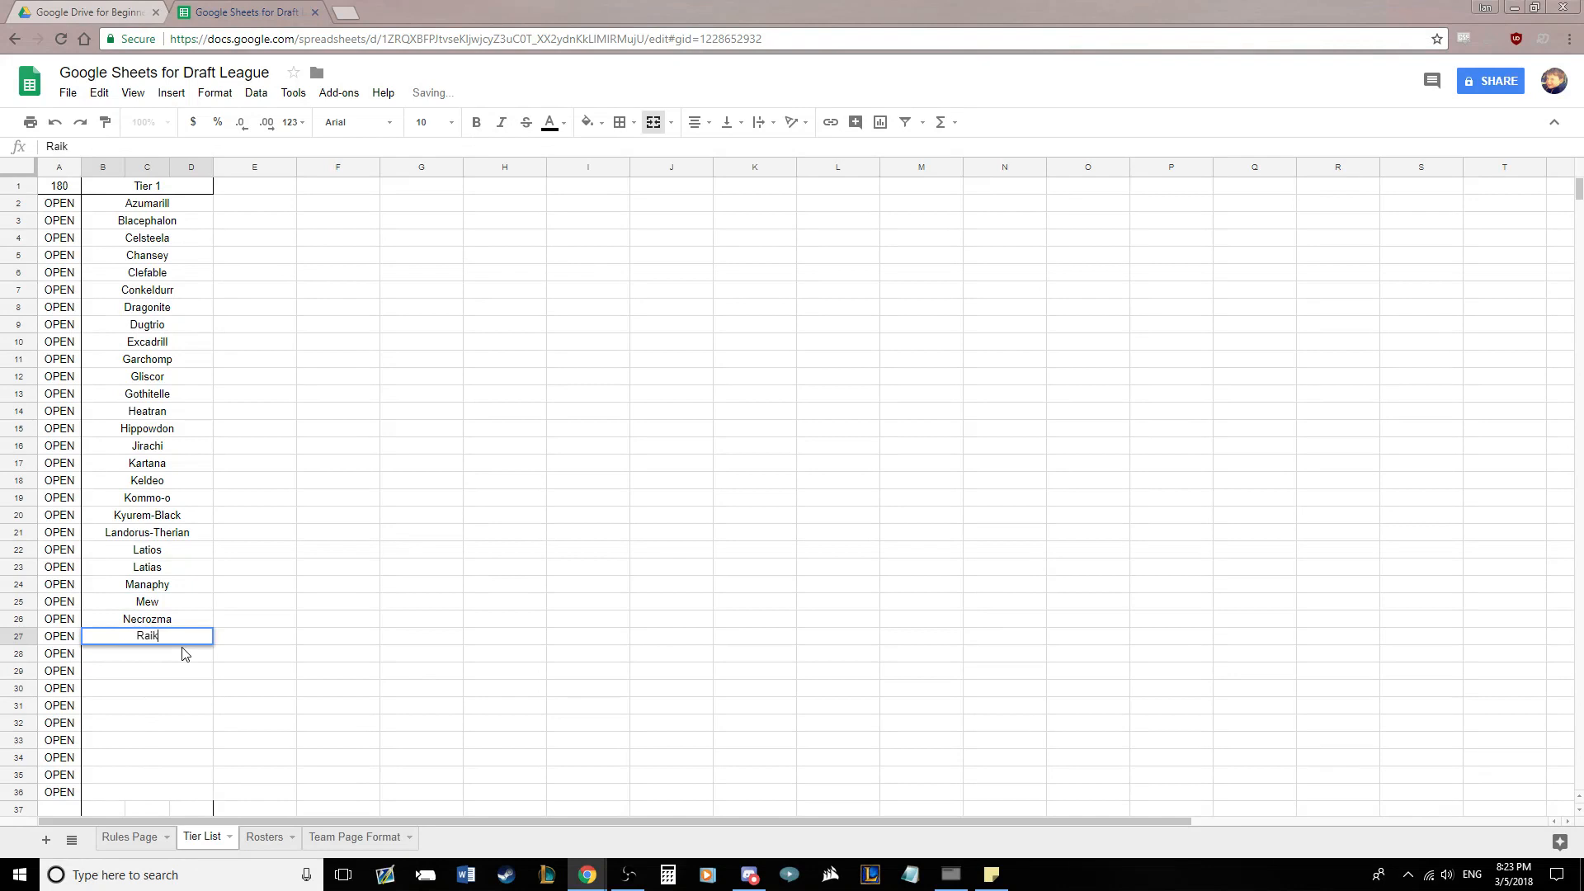
text(ou)
key(Return)
text(Salamence)
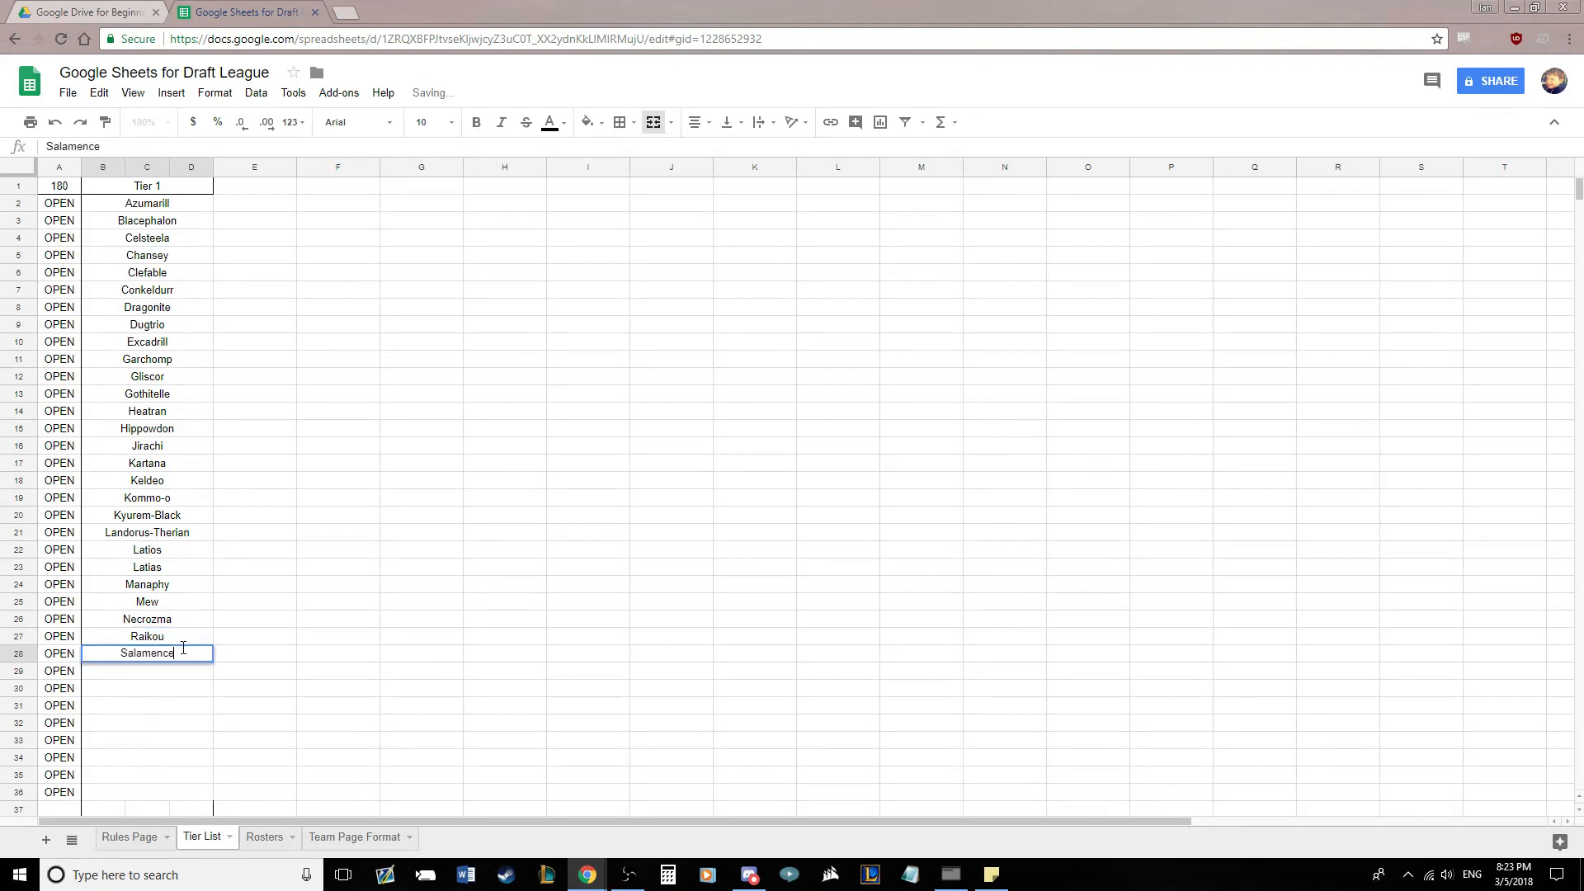
key(Return)
Enter Scizor, Skarmory and Starmie in the merged Tier 1 cells of rows 29 to 31
text(Scizor)
key(Return)
text(Skarmory)
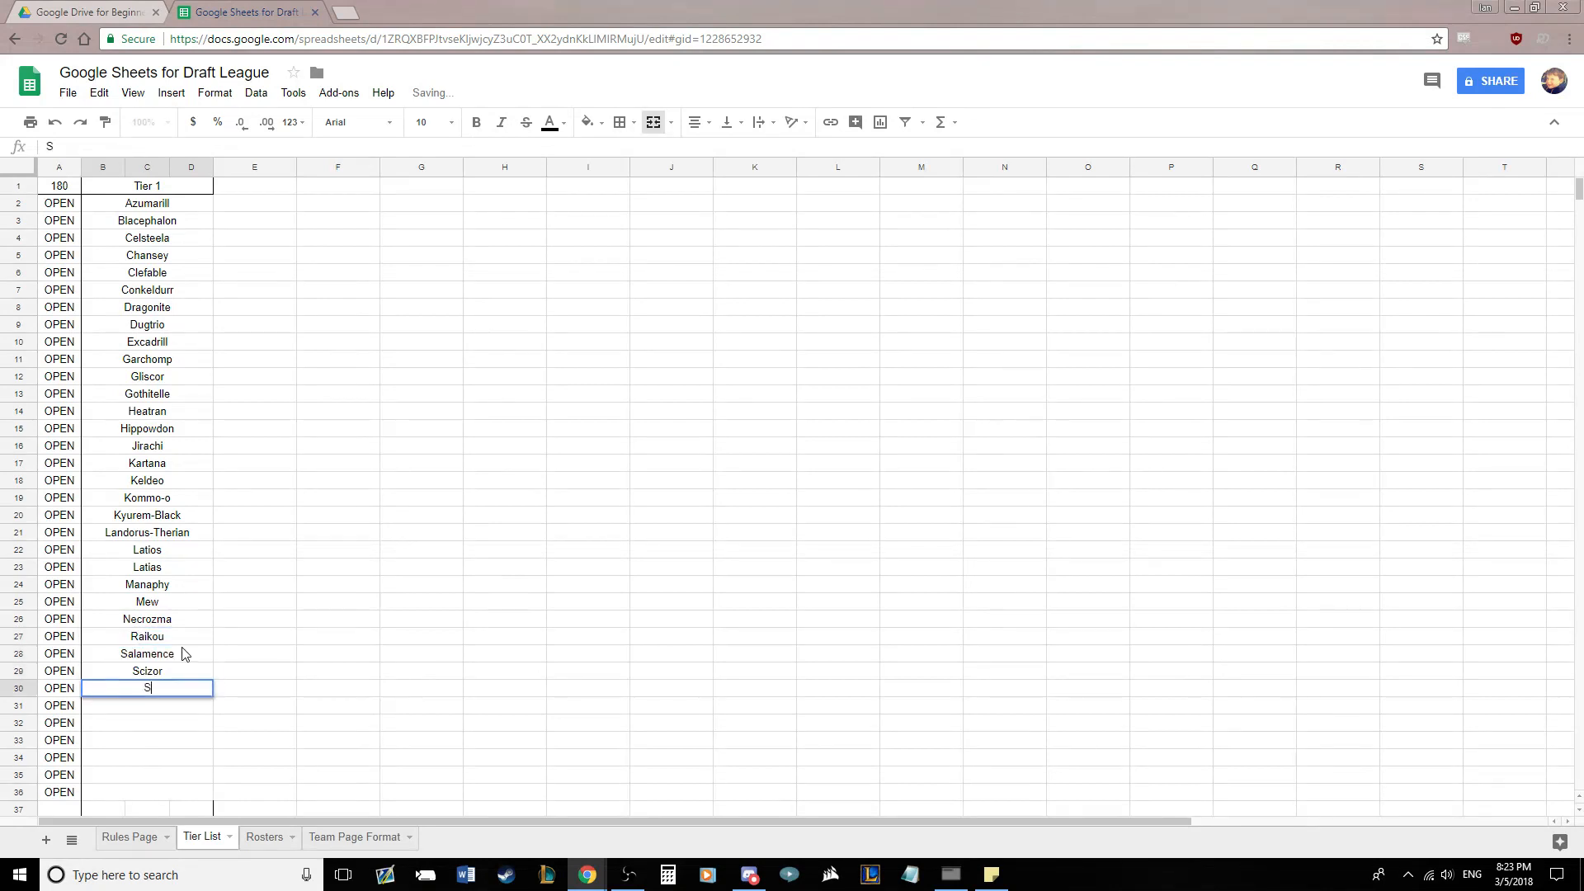
key(Return)
text(Starmi)
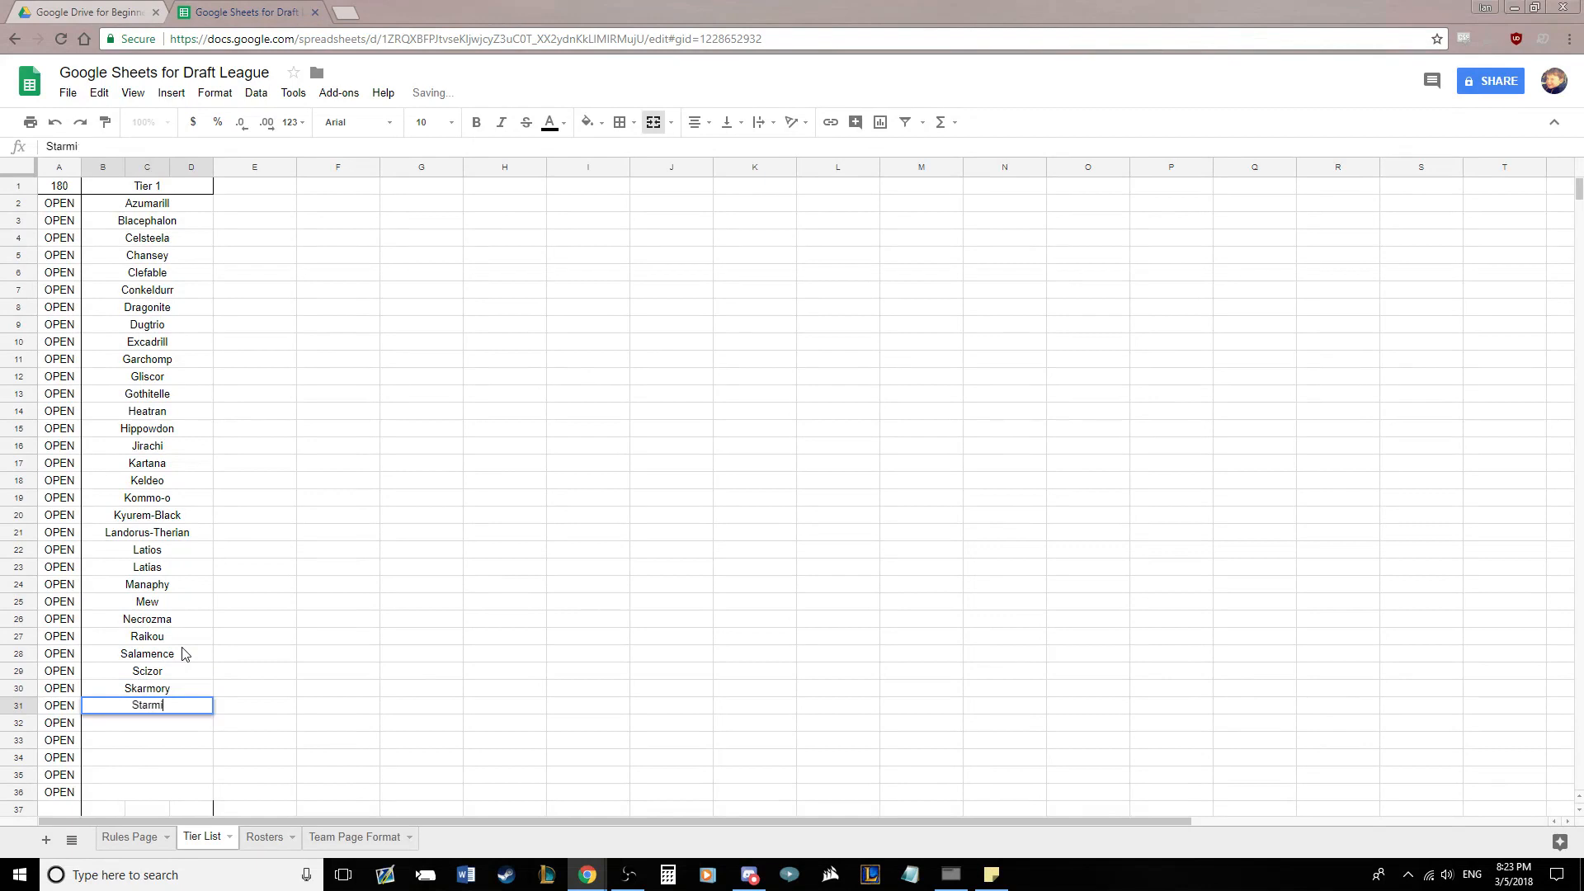
text(e)
key(Return)
Enter Tapu Bulu, Tapu Fini and Tapu Koko in the merged Tier 1 cells of rows 32 to 34
text(Tapu )
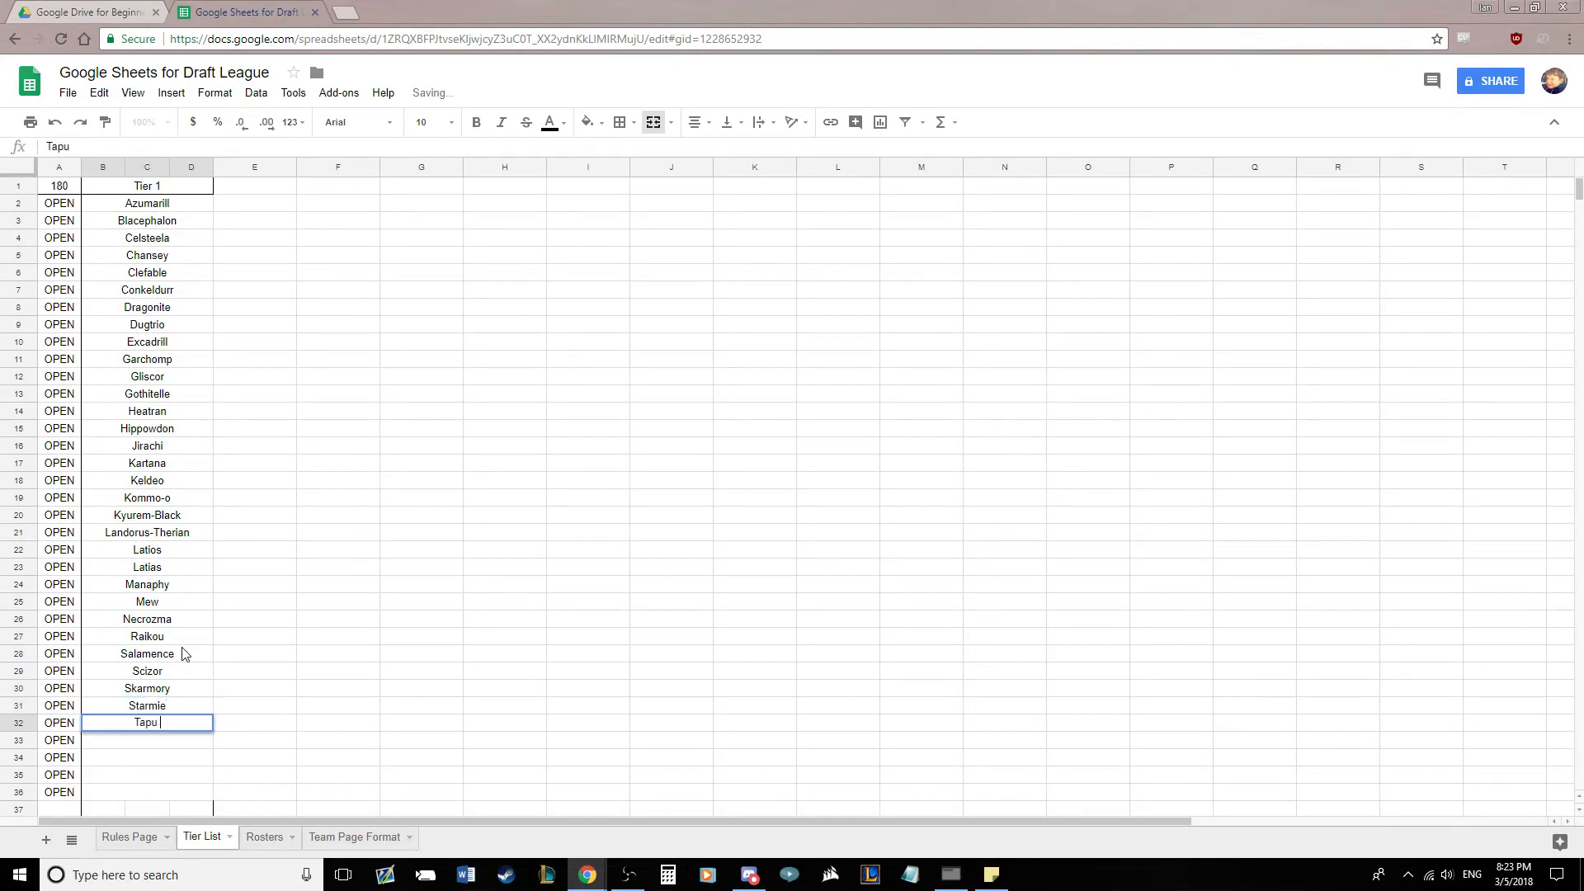
text(Bulu)
key(Return)
text(Tapu Fini)
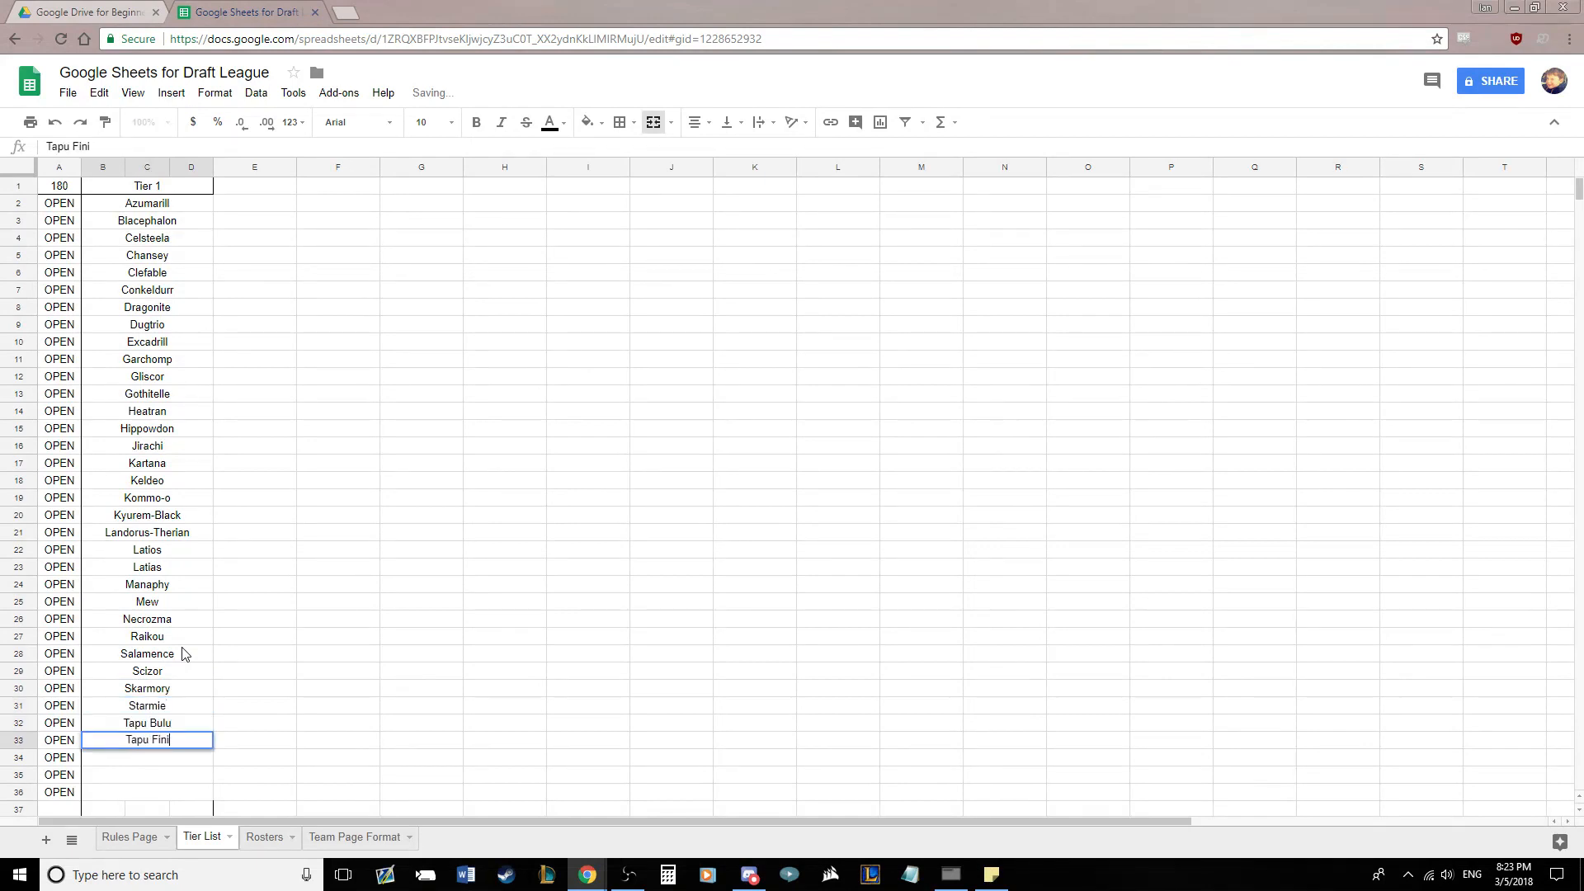
key(Return)
text(Tapu)
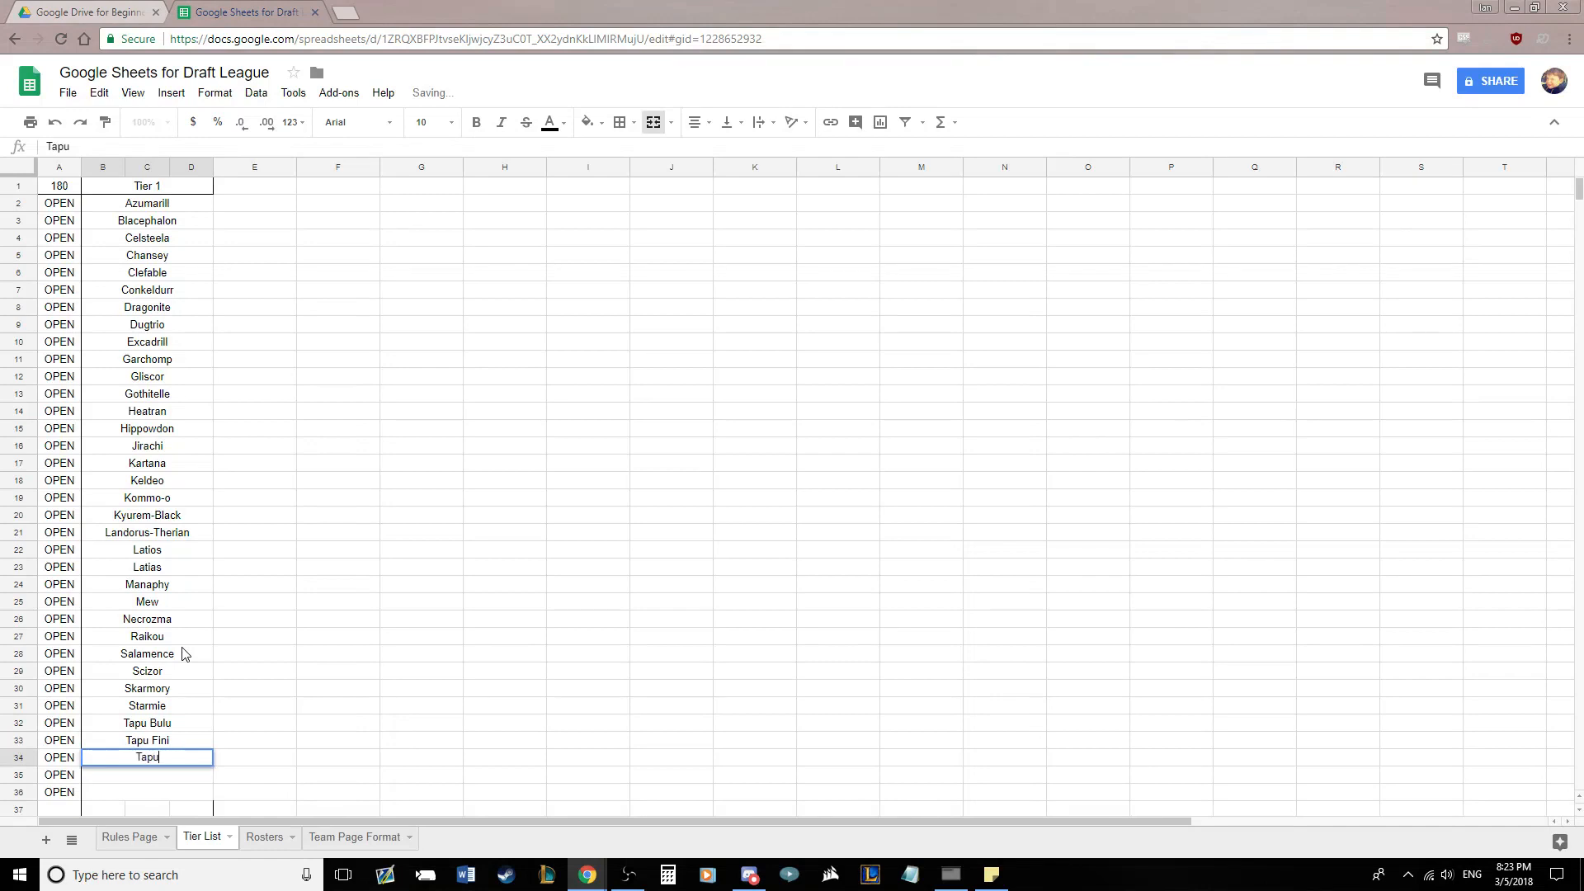
text( Koko)
key(Return)
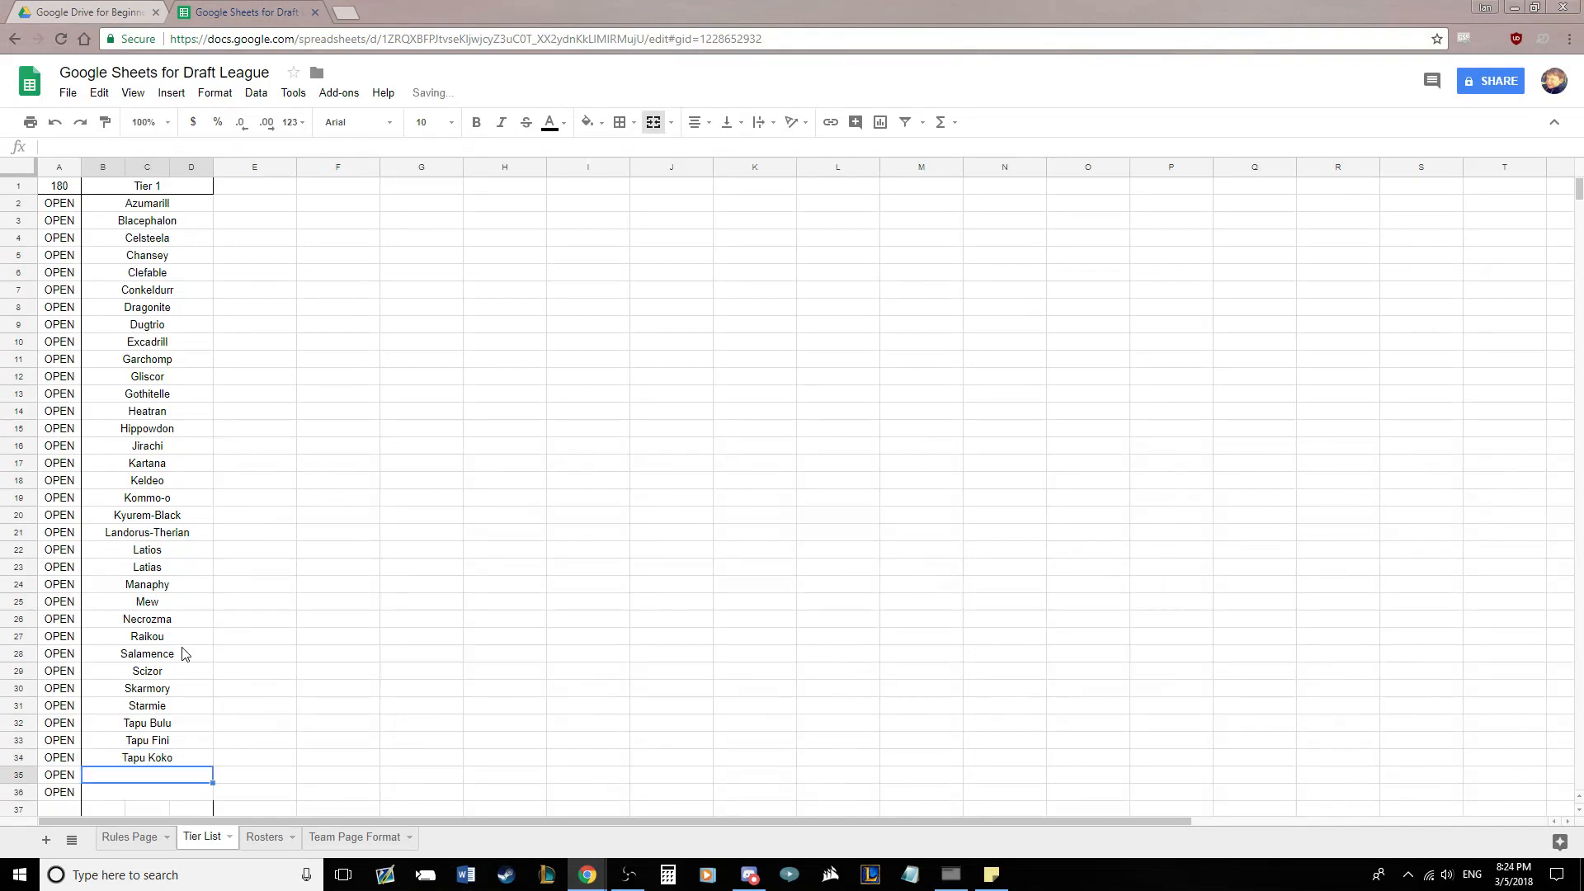
Enter Terrakion and Thundurus-Incarnate in the merged Tier 1 cells of rows 35 and 36
text(Terrakion)
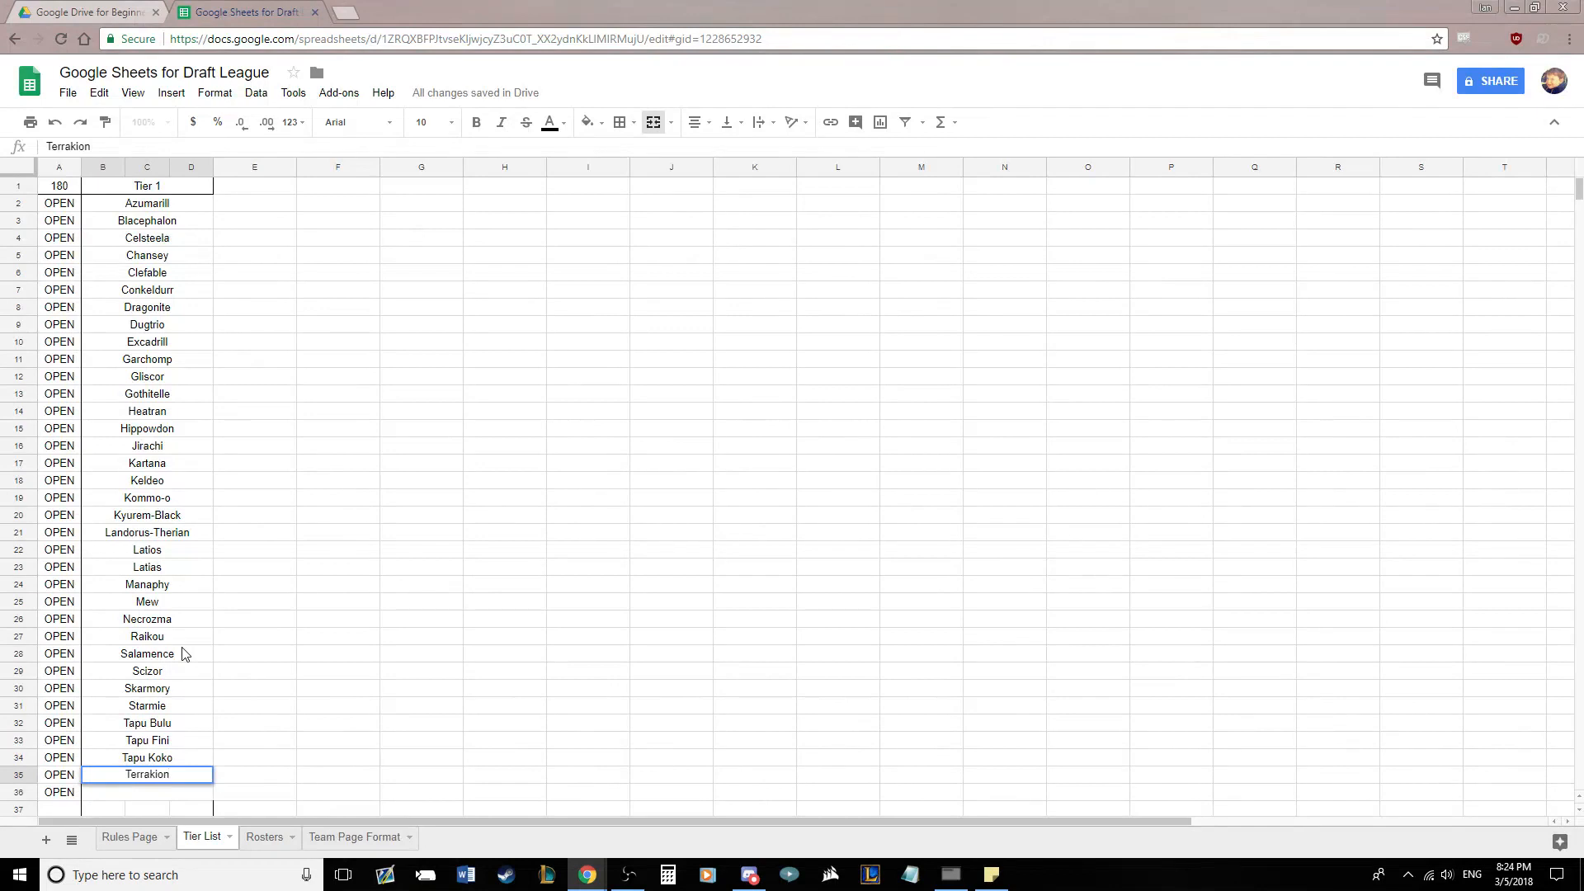
key(Return)
text(Thu)
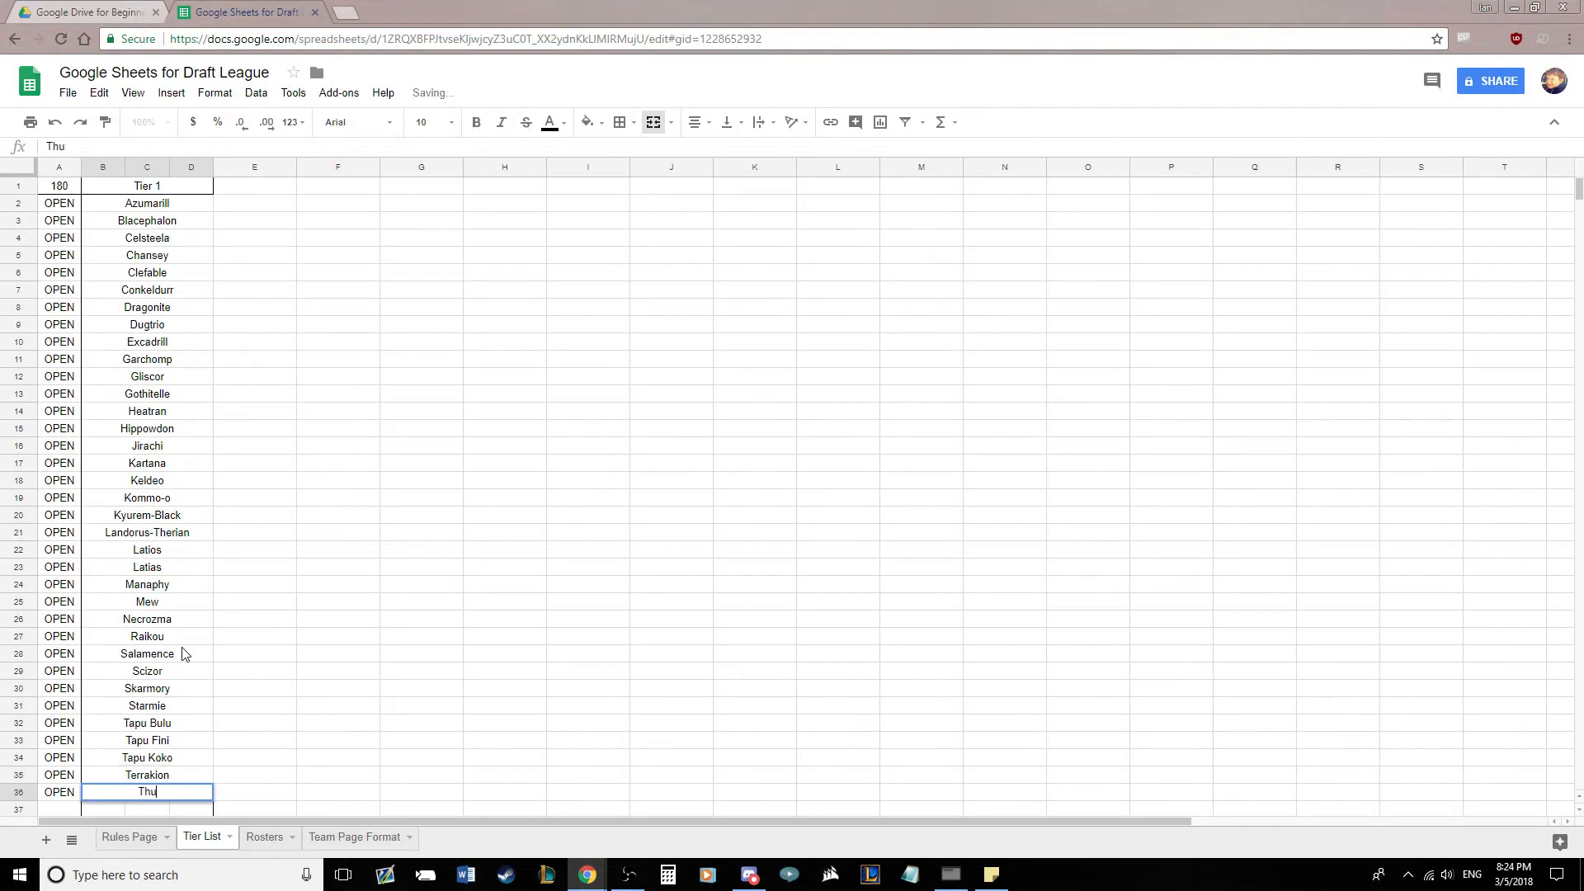
text(ndurus-Incarnate)
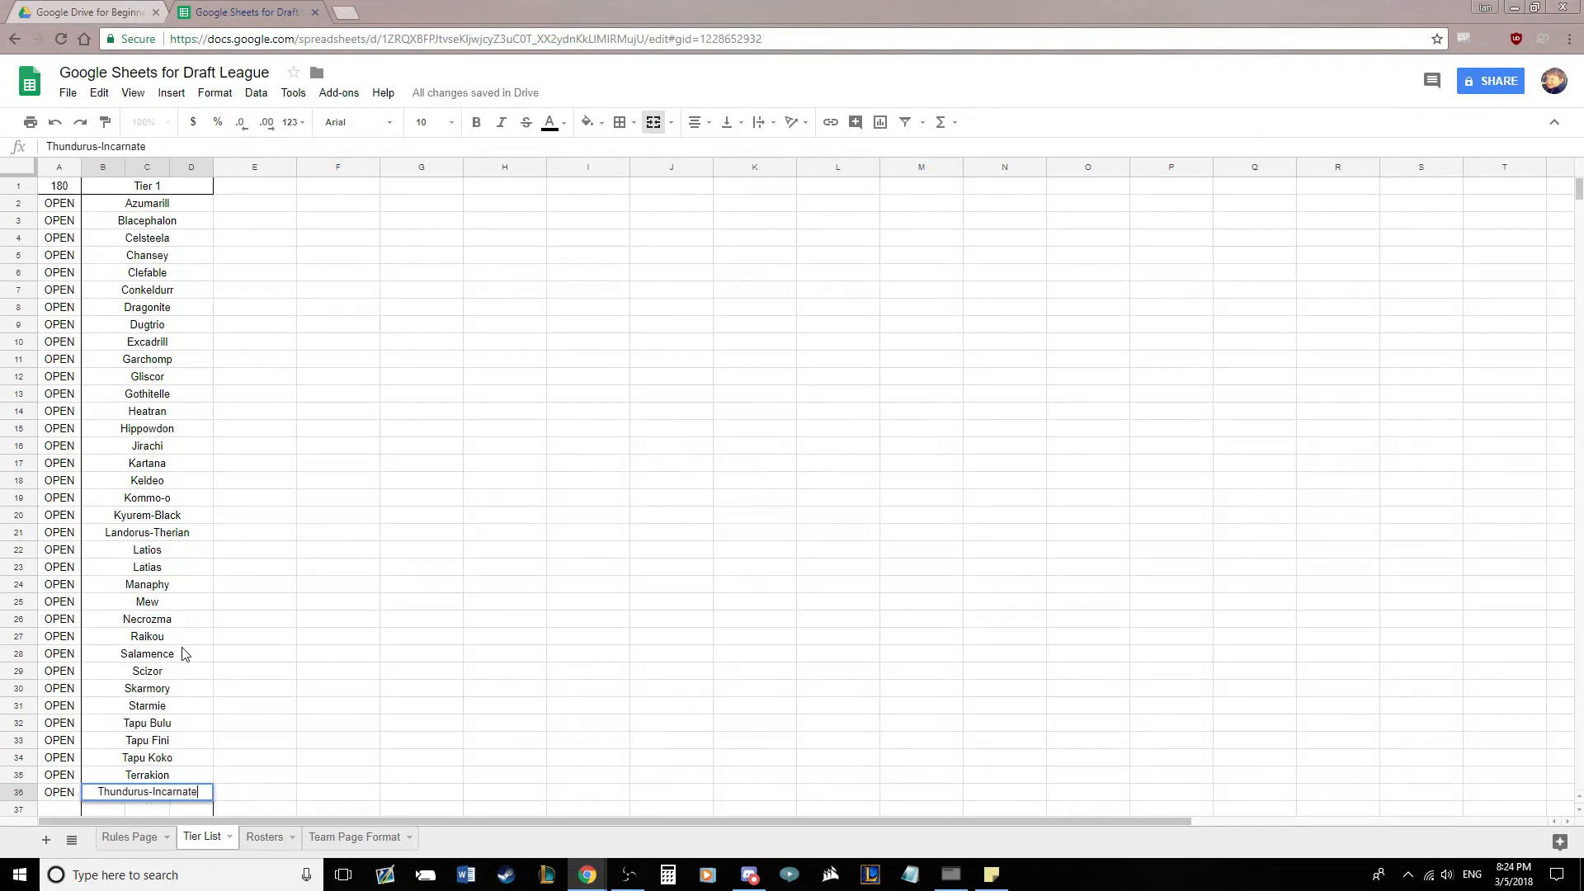
key(Return)
Merge columns B to D separately in each row from 37 to 42 to extend the Tier 1 list
scroll(173, 640, down, 3)
drag(116, 537, 211, 557)
click(653, 122)
click(654, 122)
click(181, 569)
drag(111, 569, 192, 623)
click(653, 122)
click(653, 122)
click(654, 122)
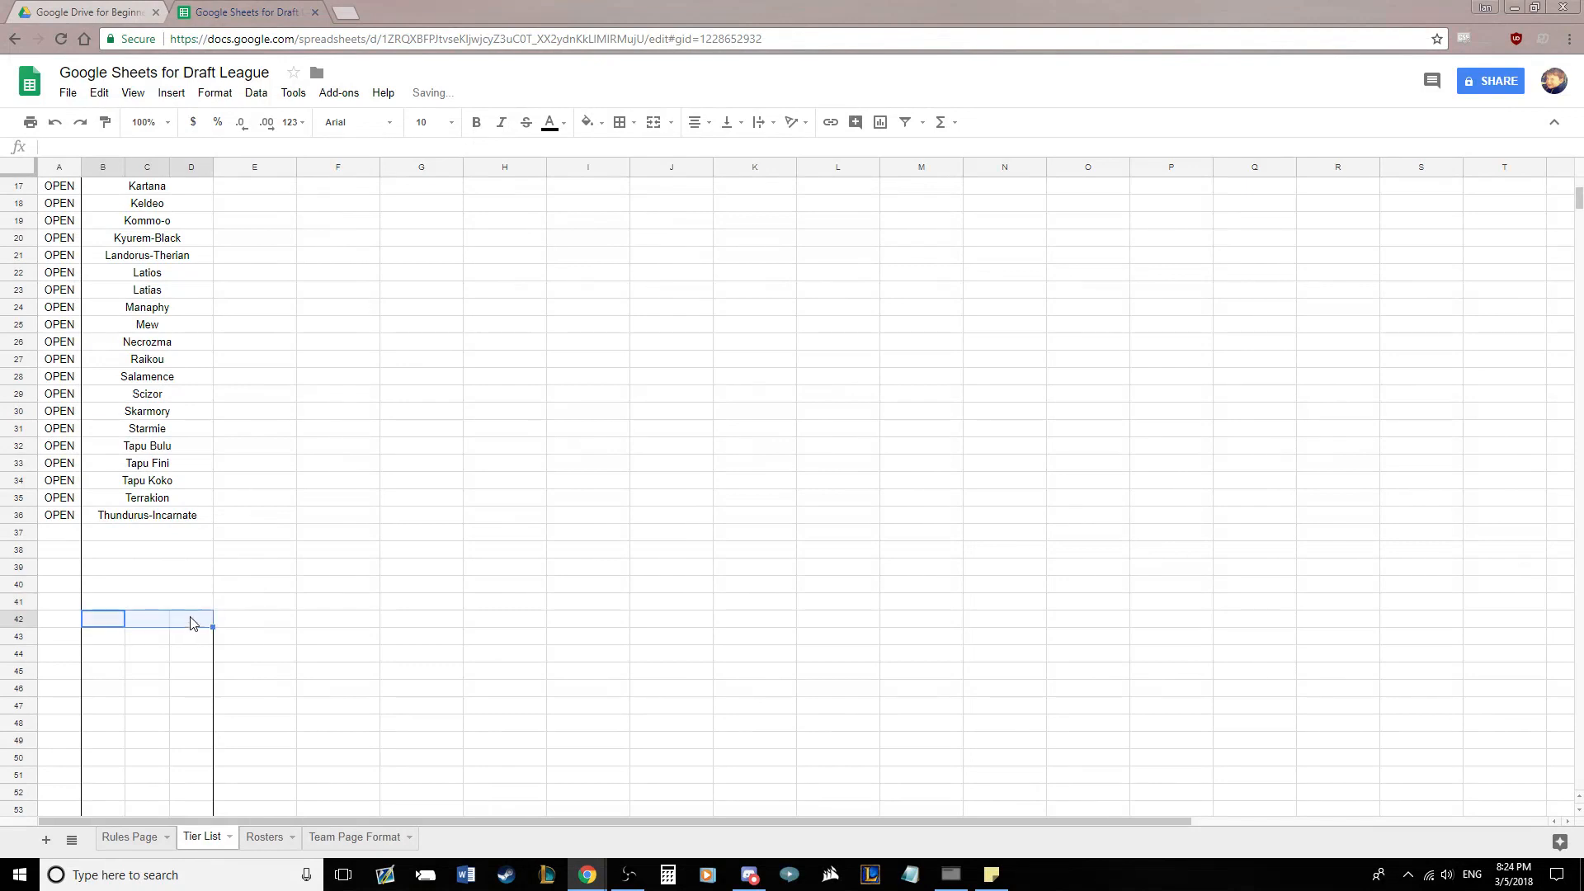
click(654, 122)
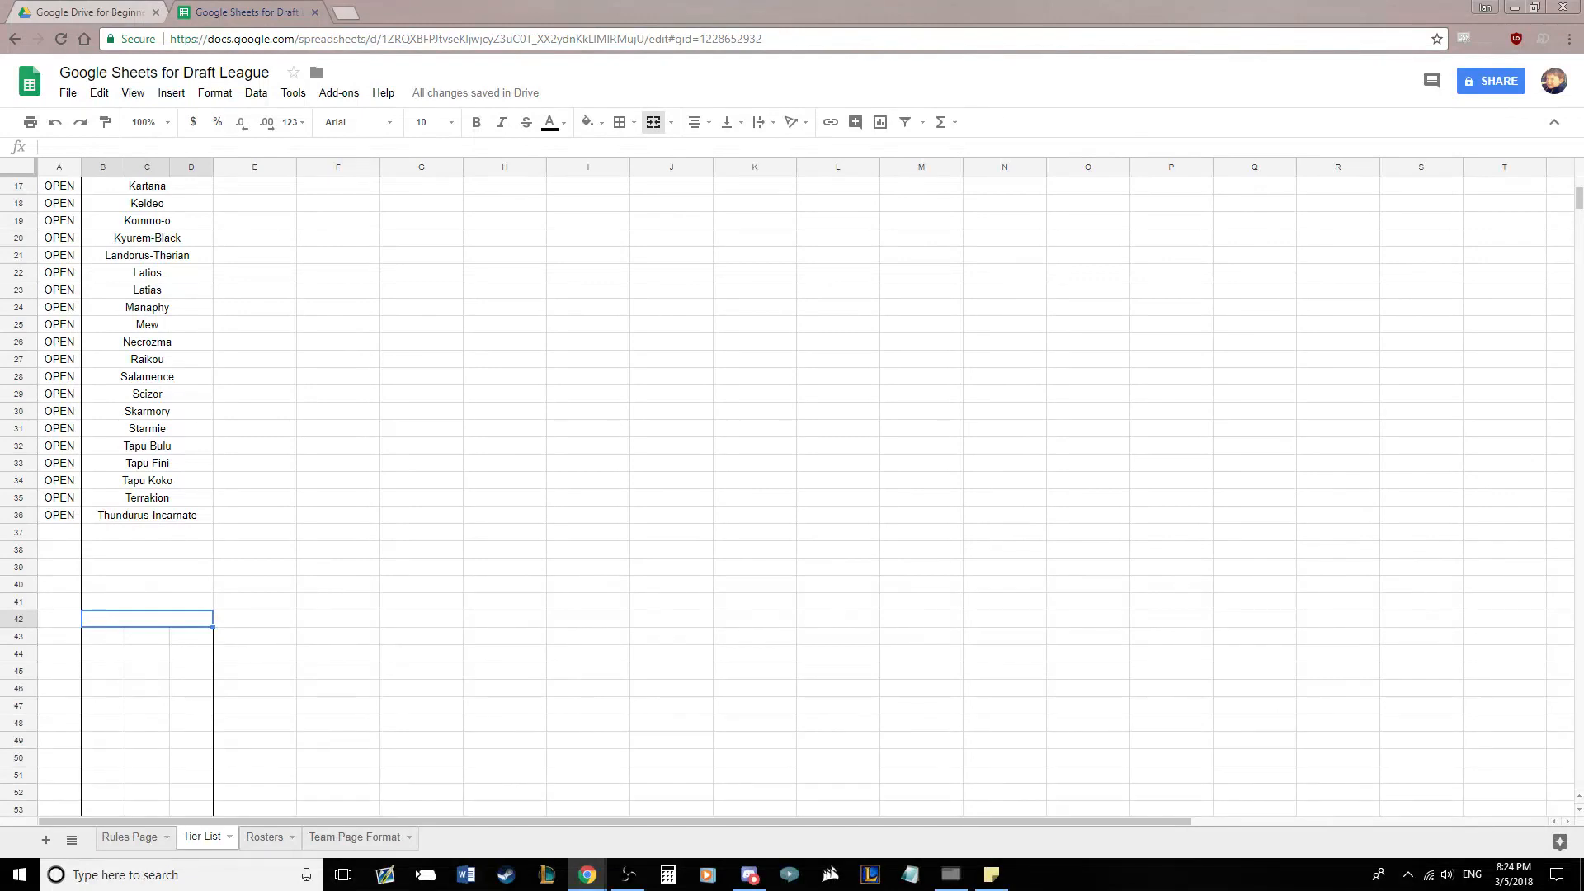
Merge columns B to D separately in each row from 43 to 46 of the Tier 1 list
drag(110, 637, 195, 639)
click(654, 123)
drag(103, 656, 191, 693)
click(654, 122)
click(653, 123)
click(653, 123)
Enter Thundurus-Therian and Tornadus-Therian in the merged Tier 1 cells of rows 37 and 38
click(338, 514)
click(106, 533)
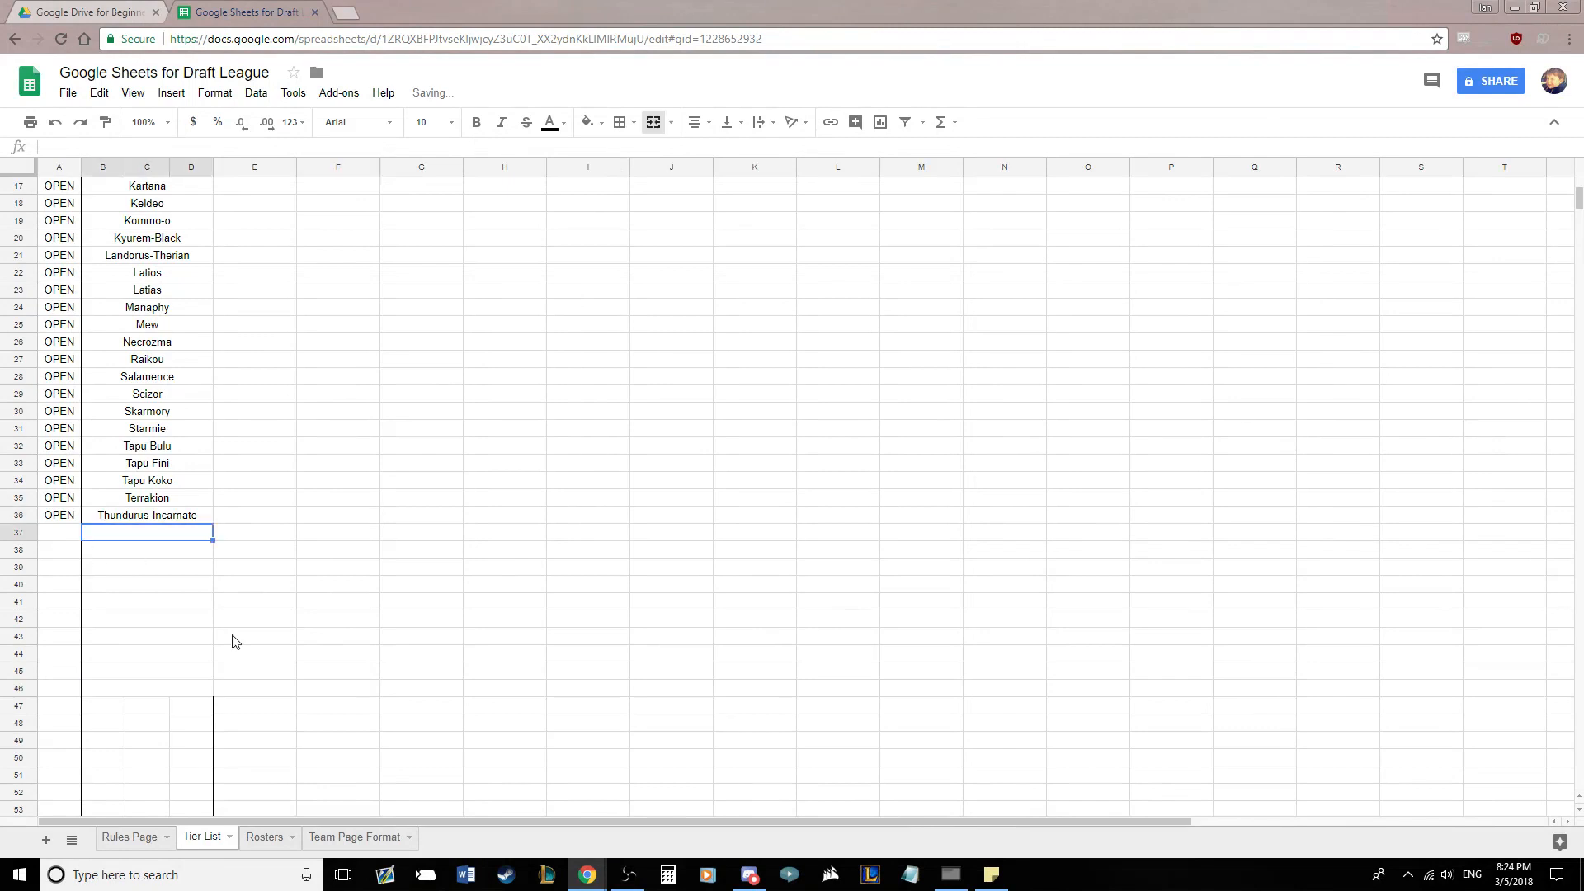
text(Thundurus)
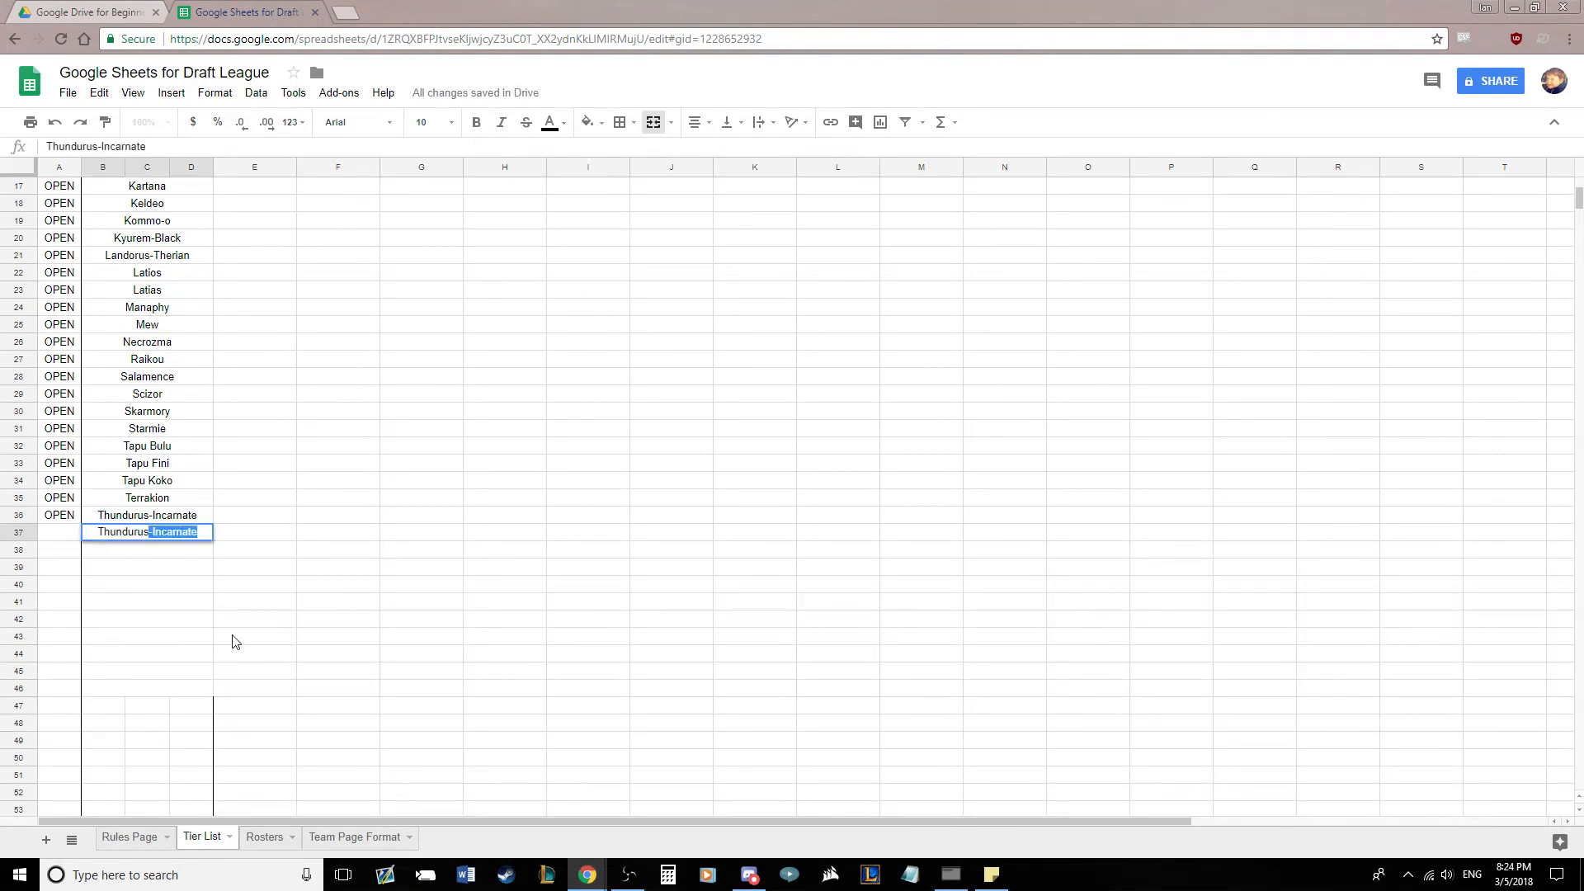
text(-Therian)
key(Return)
text(Tornaud)
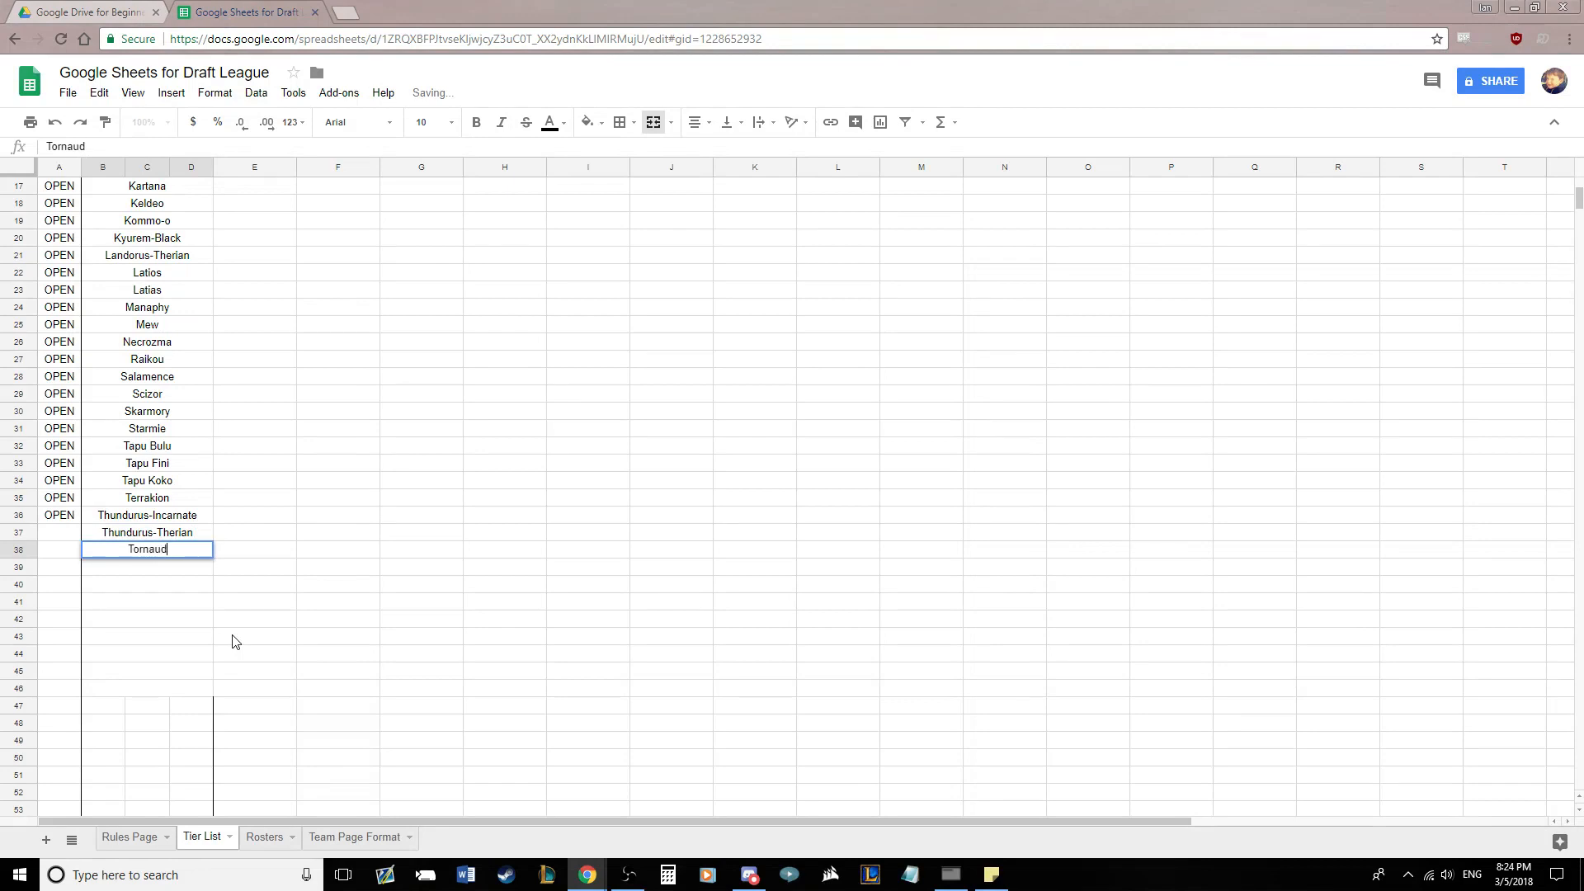
key(BackSpace)
key(BackSpace)
text(dus-Therian)
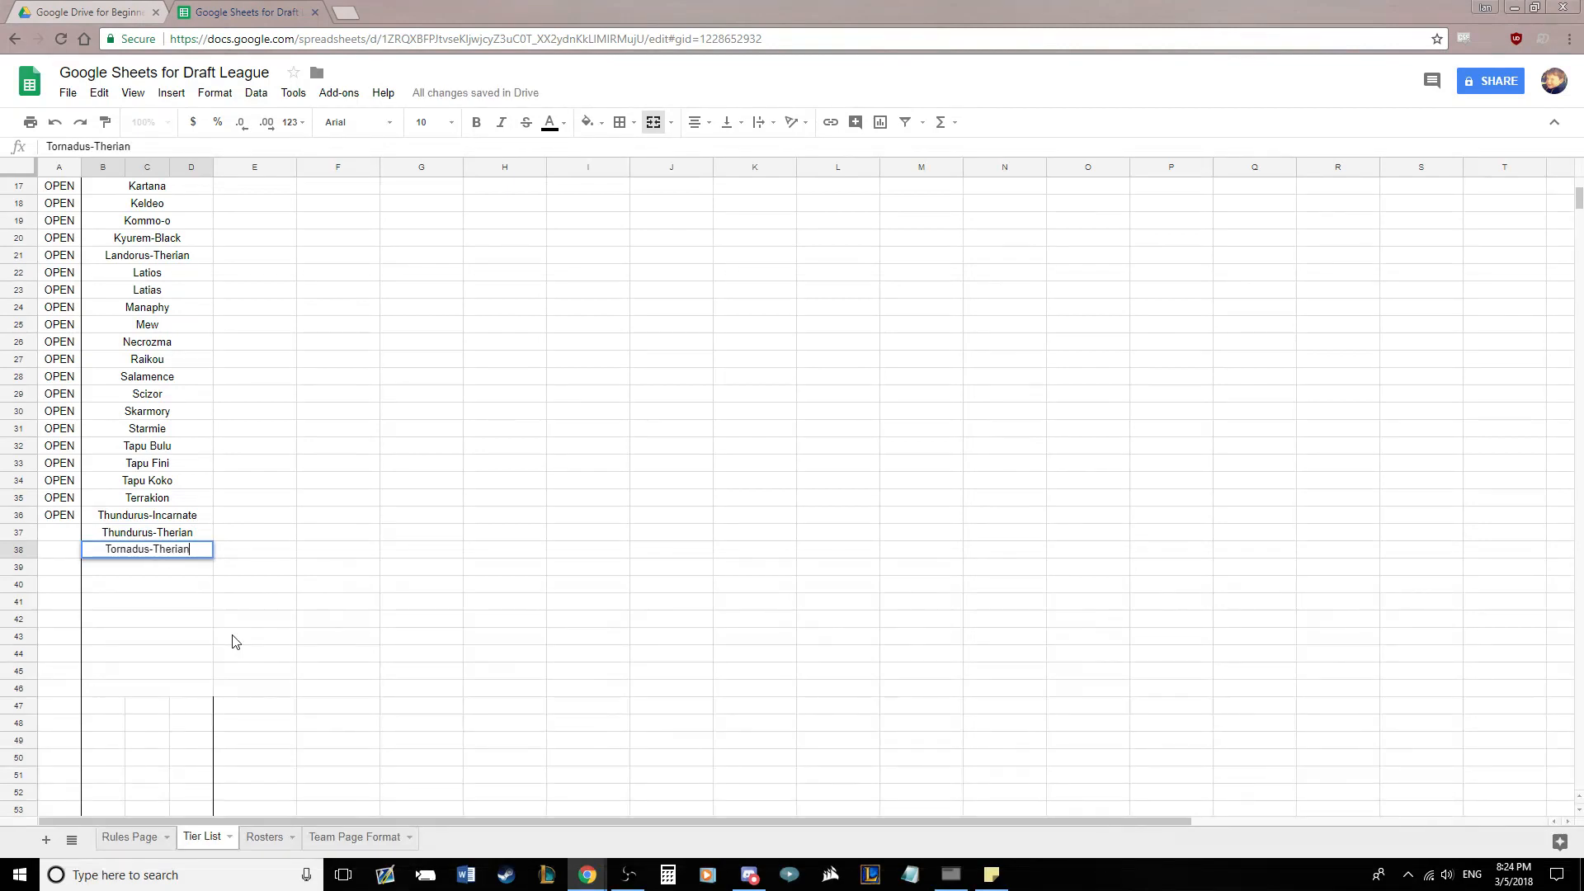
key(Return)
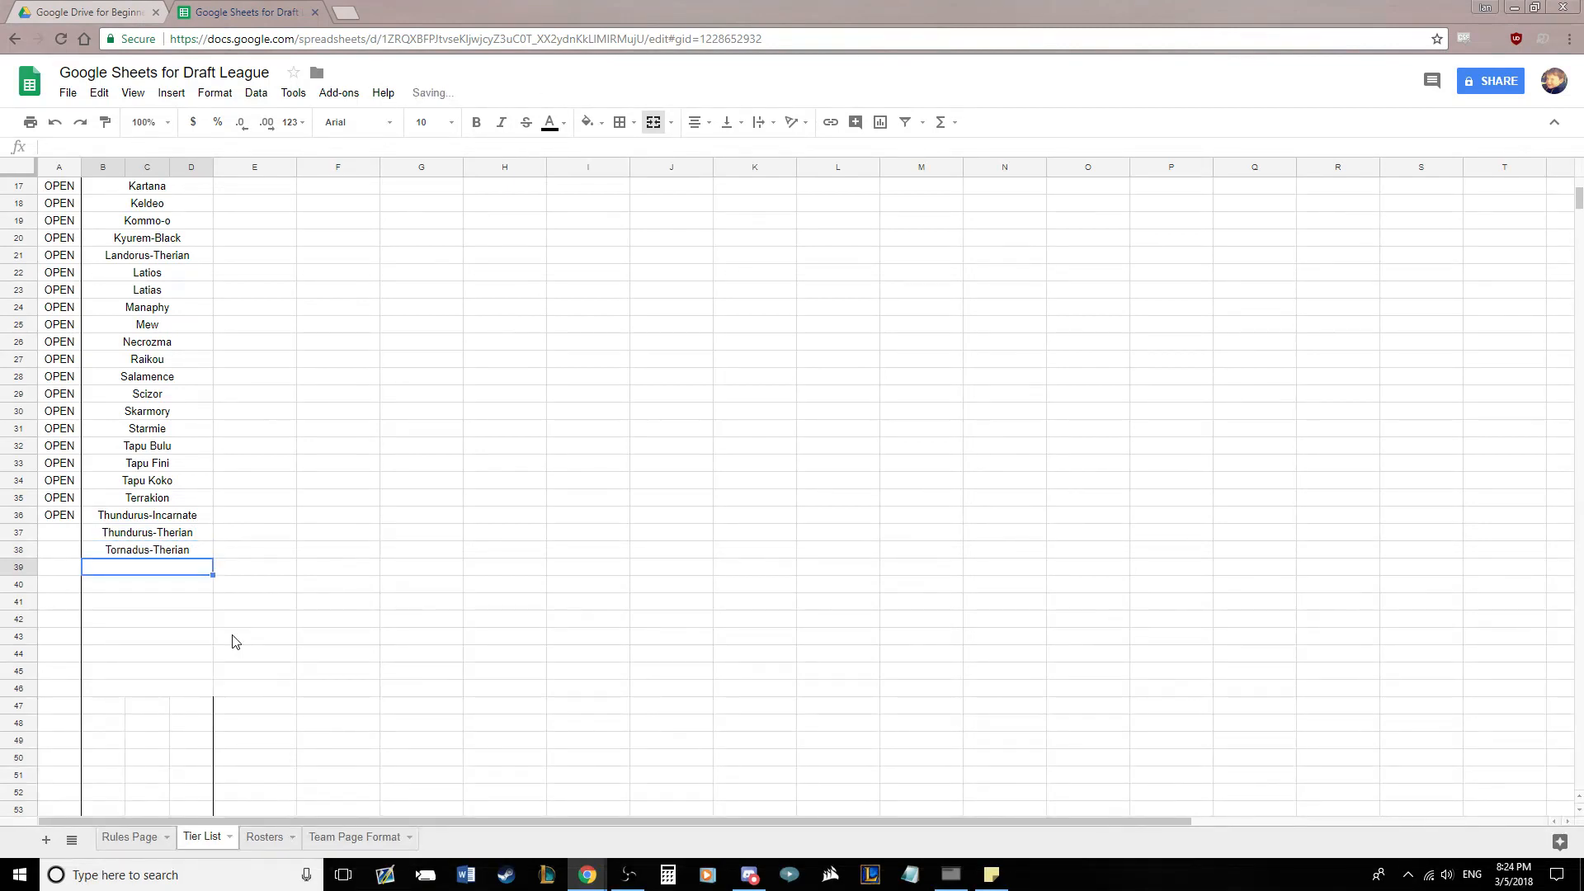
Enter Tyranitar, Victini and Volcanion in the merged Tier 1 cells of rows 39 to 41
text(Tyranitar)
key(Return)
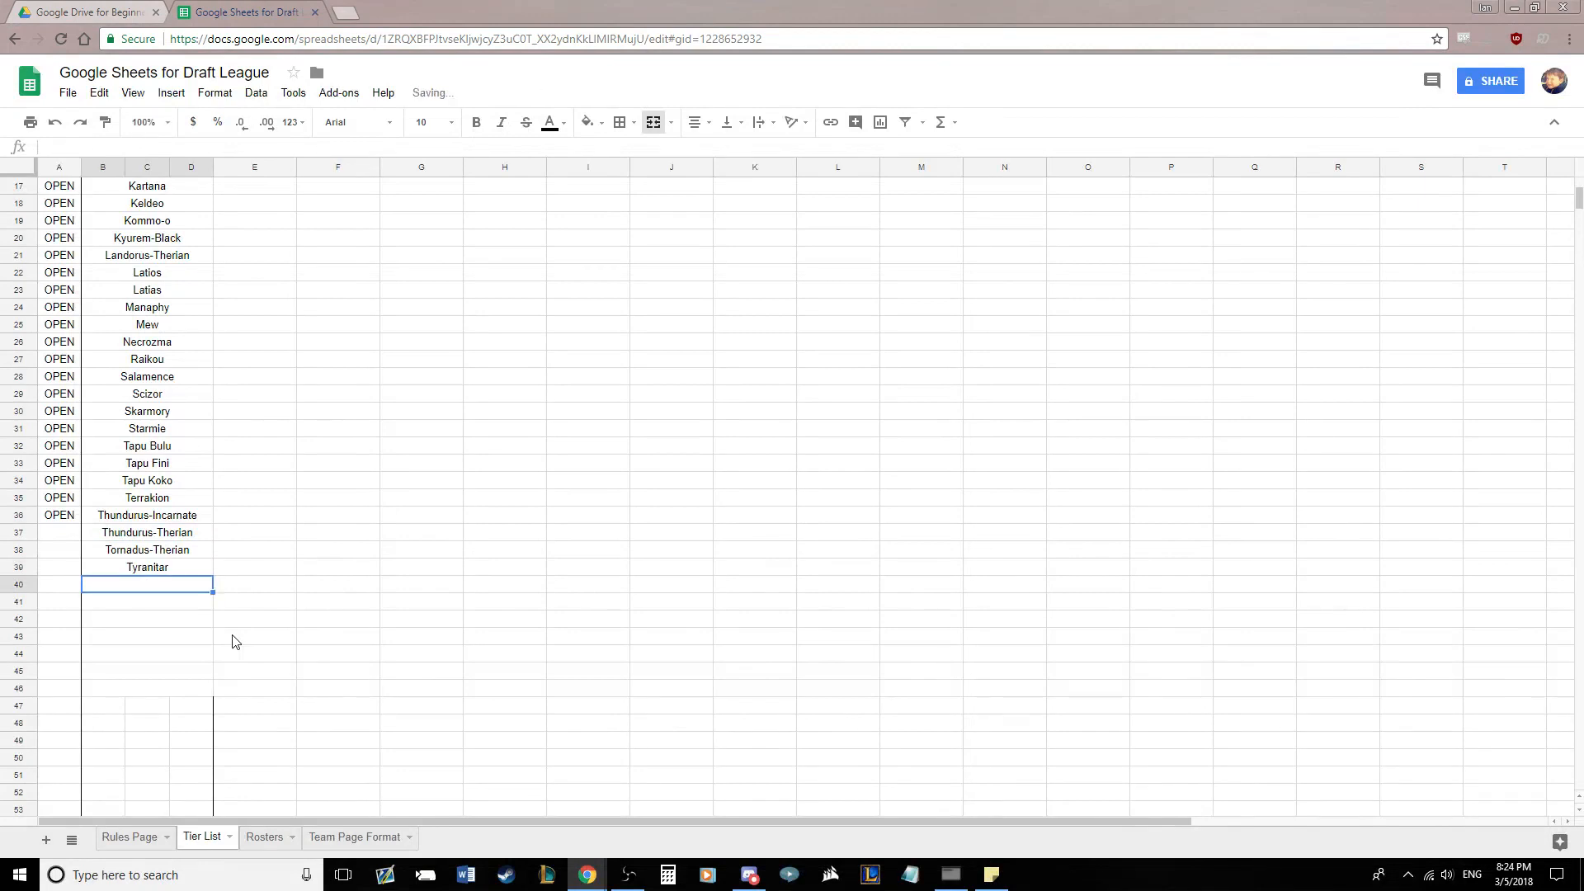
text(Victini)
key(Return)
text(Volcanion)
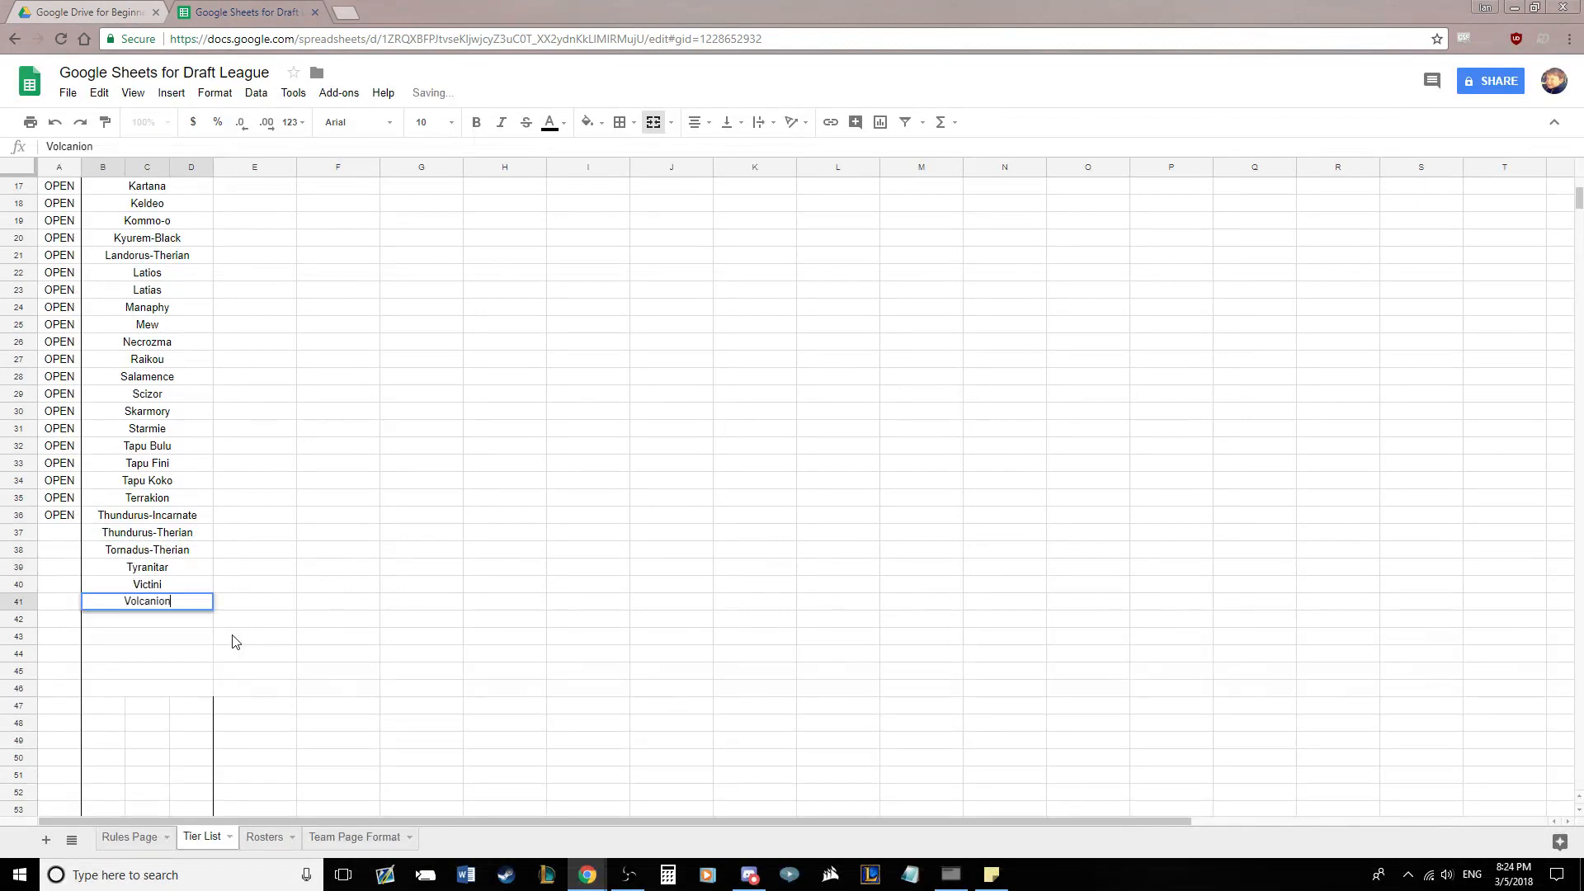
key(Return)
Enter Weavile, Zapdos and Zygarde 50% in the merged Tier 1 cells of rows 42 to 44
text(Wea)
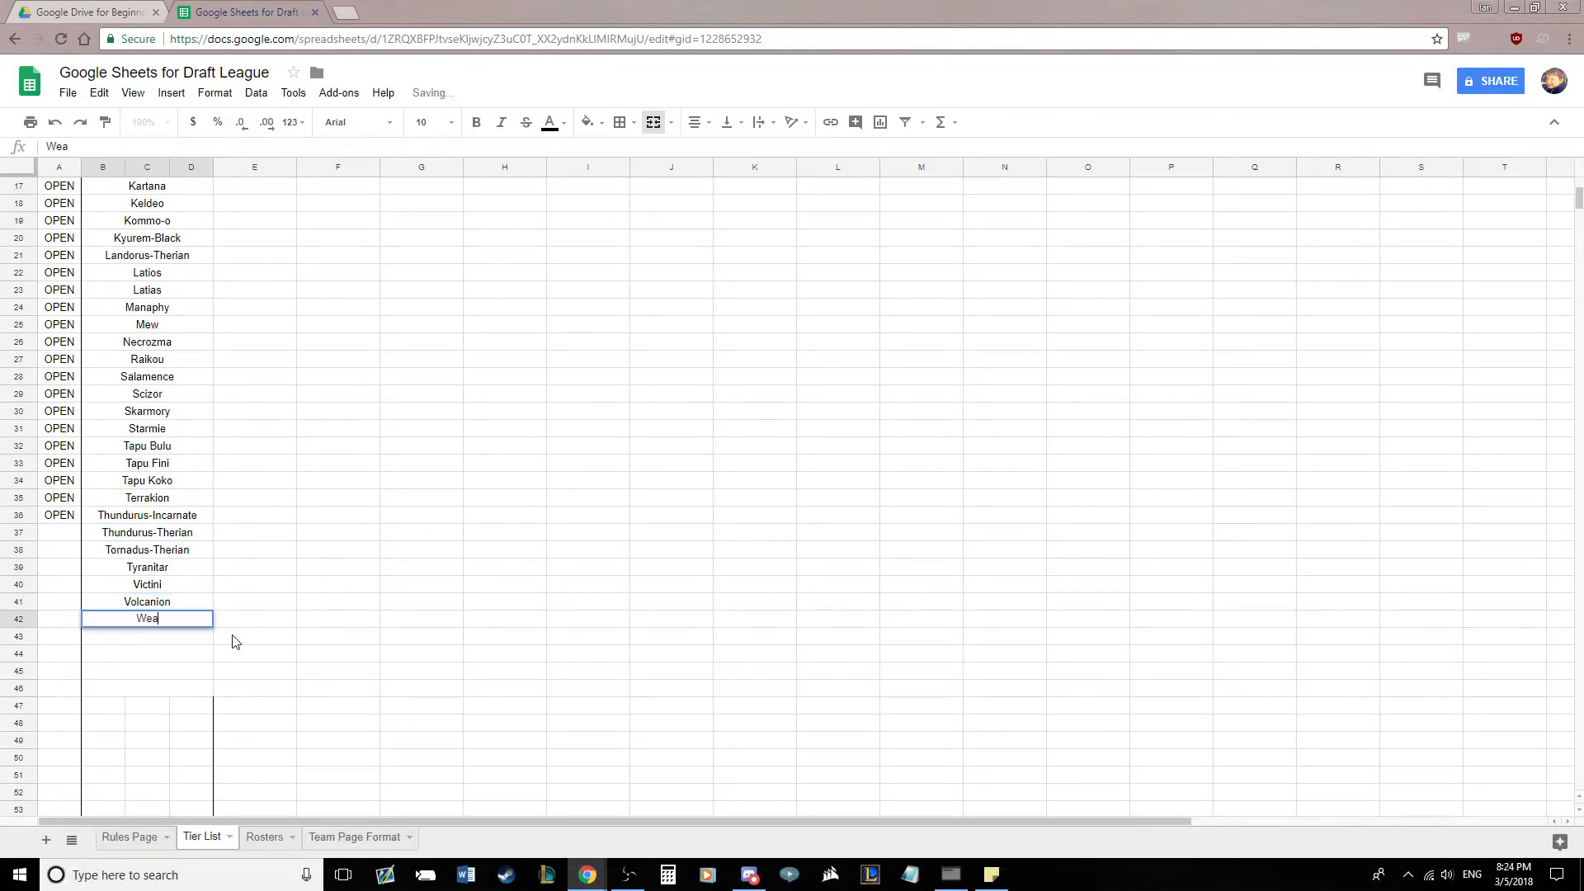
text(vile)
key(Return)
text(Zapdos)
key(Return)
text(Zyg)
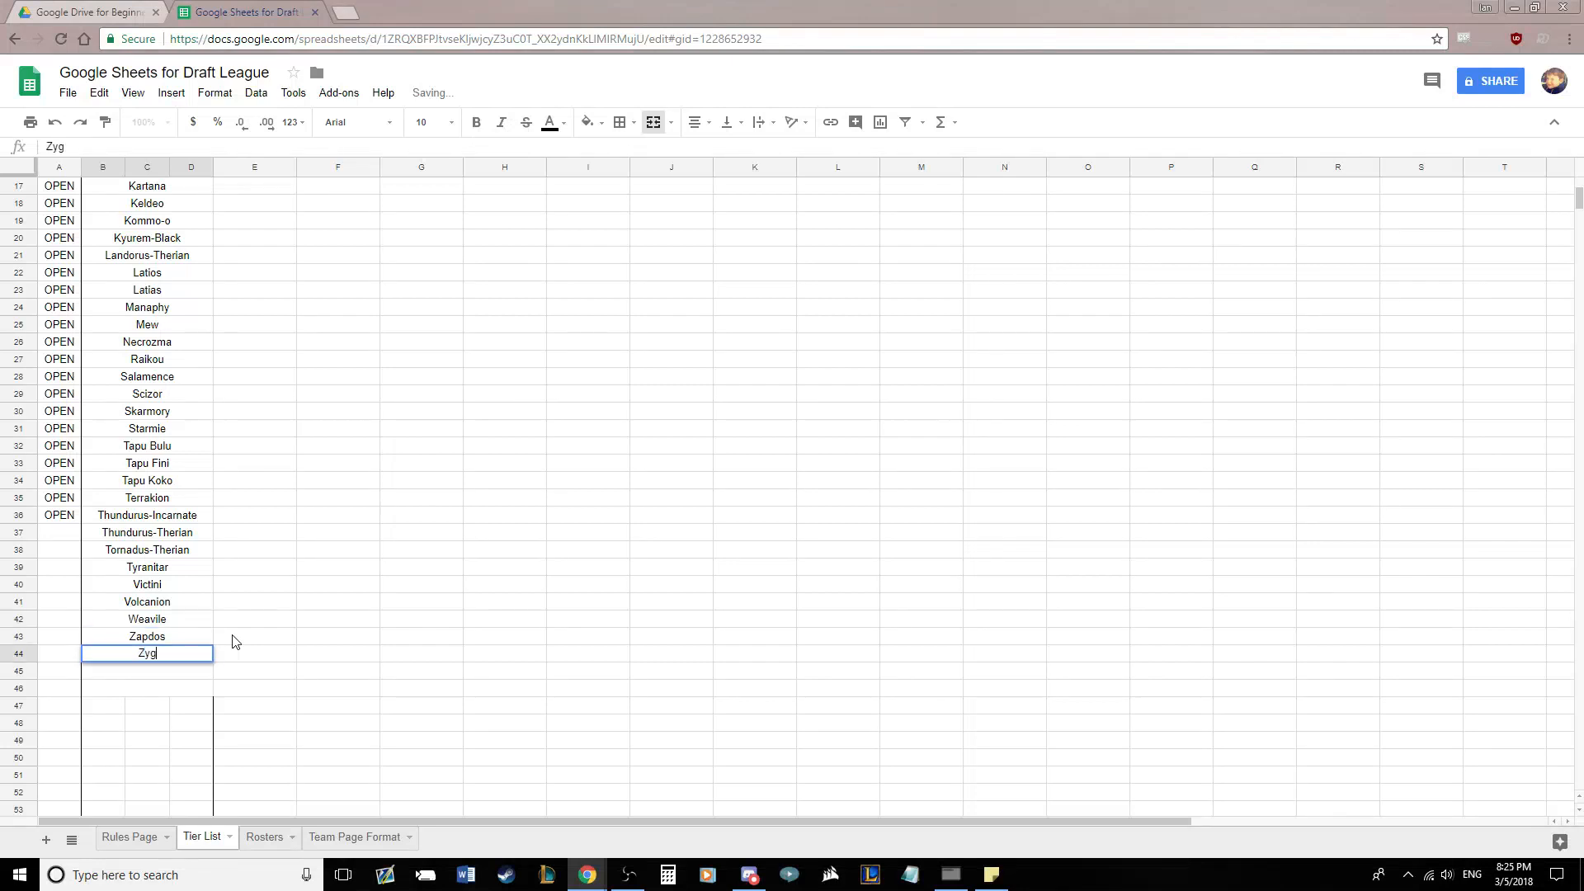
text(arde 50%)
key(Return)
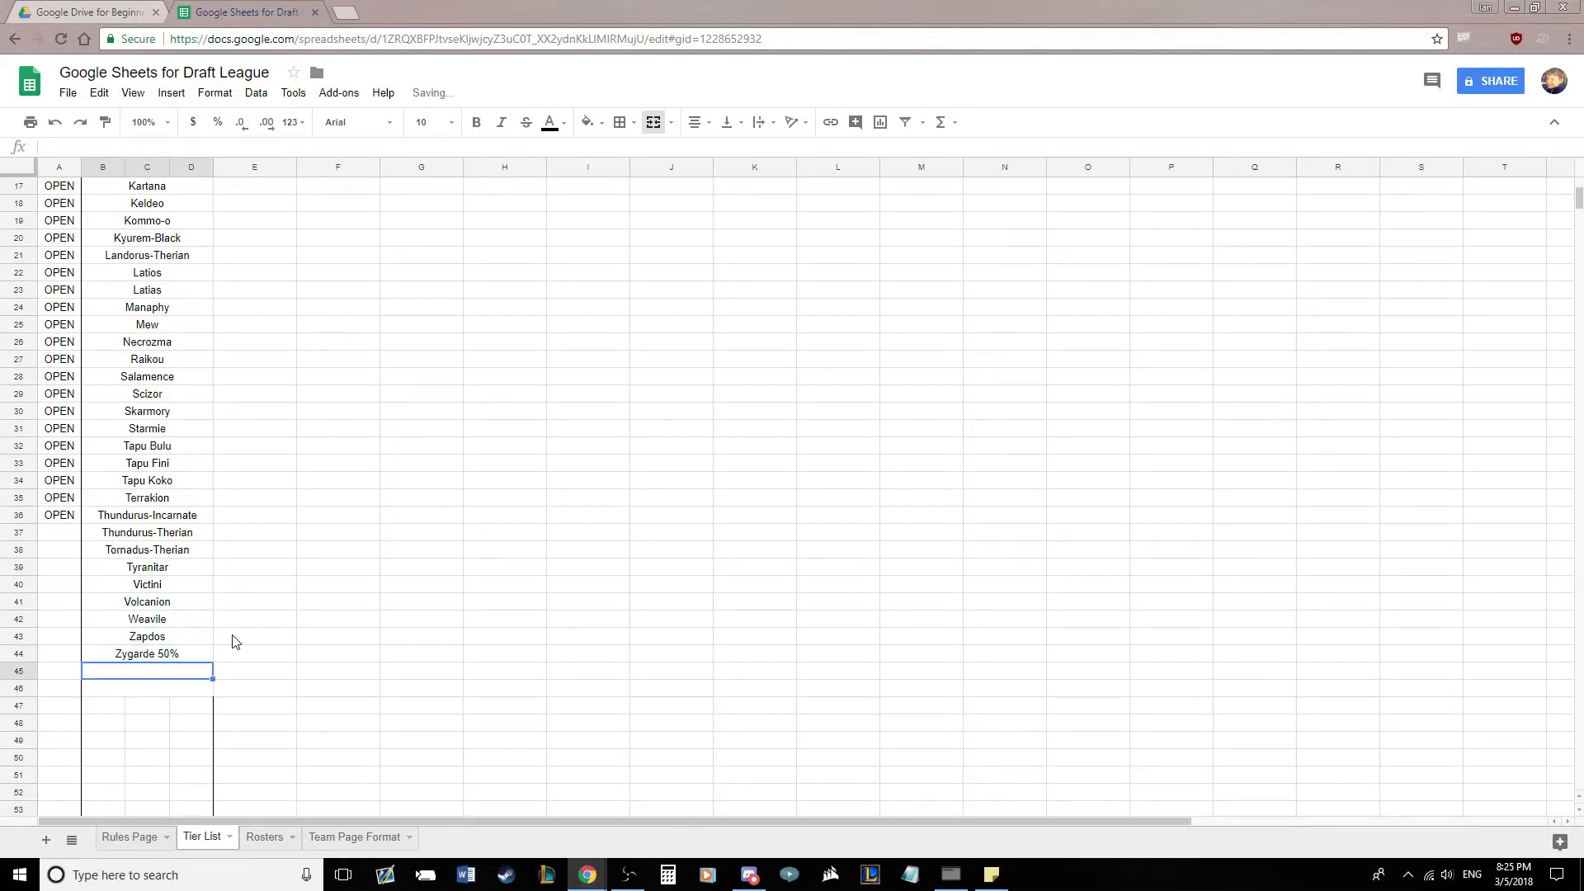
Unmerge the unused empty cells in columns B to D of rows 45 and 46
click(654, 122)
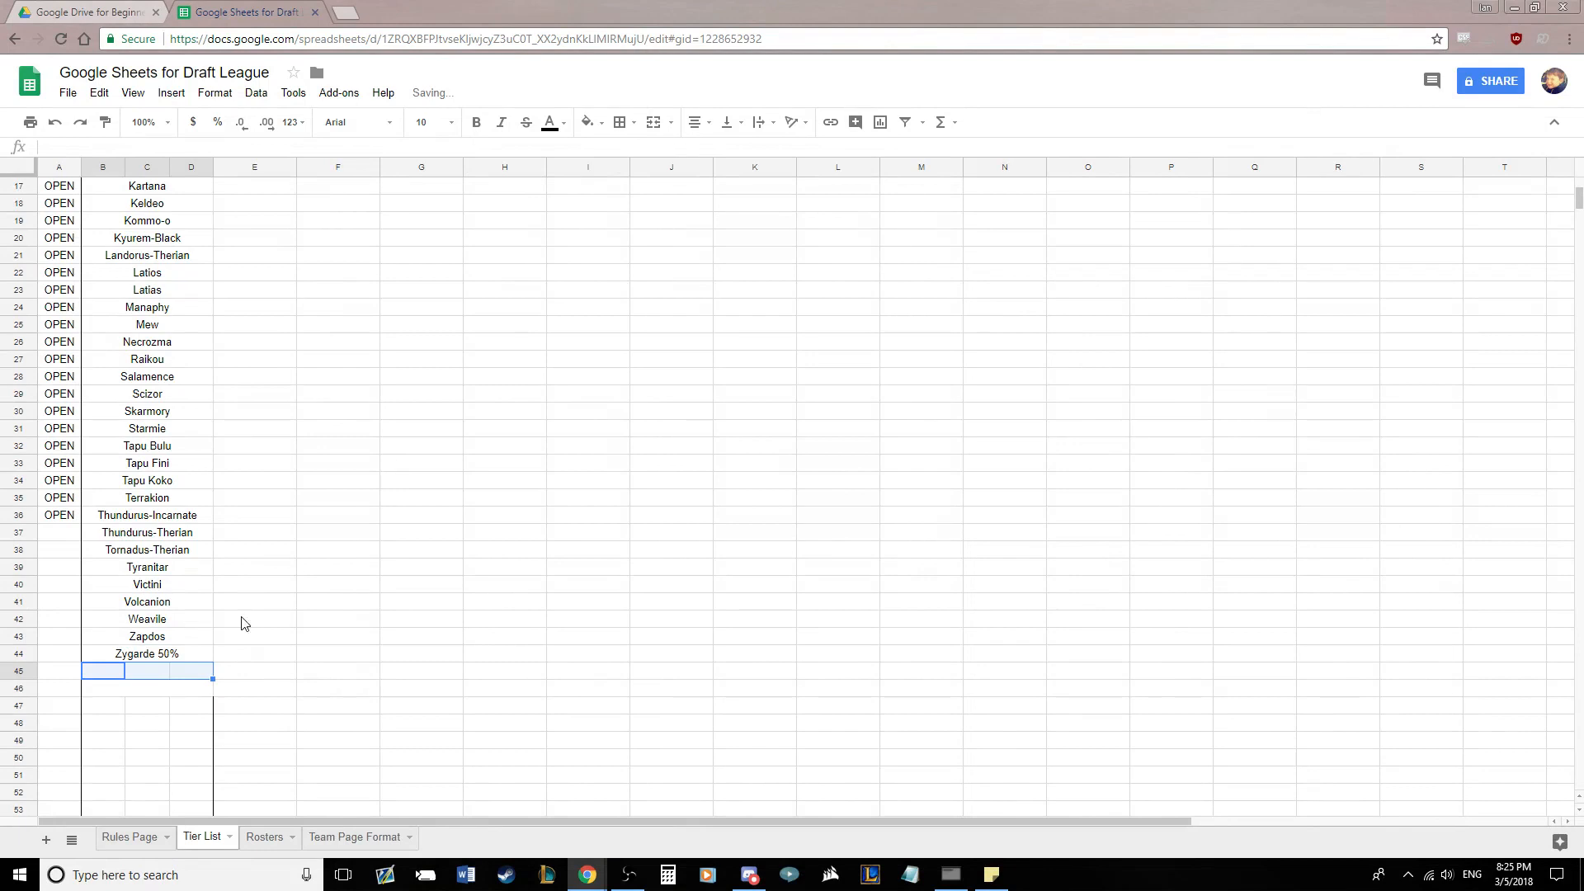
click(142, 692)
click(652, 122)
click(504, 584)
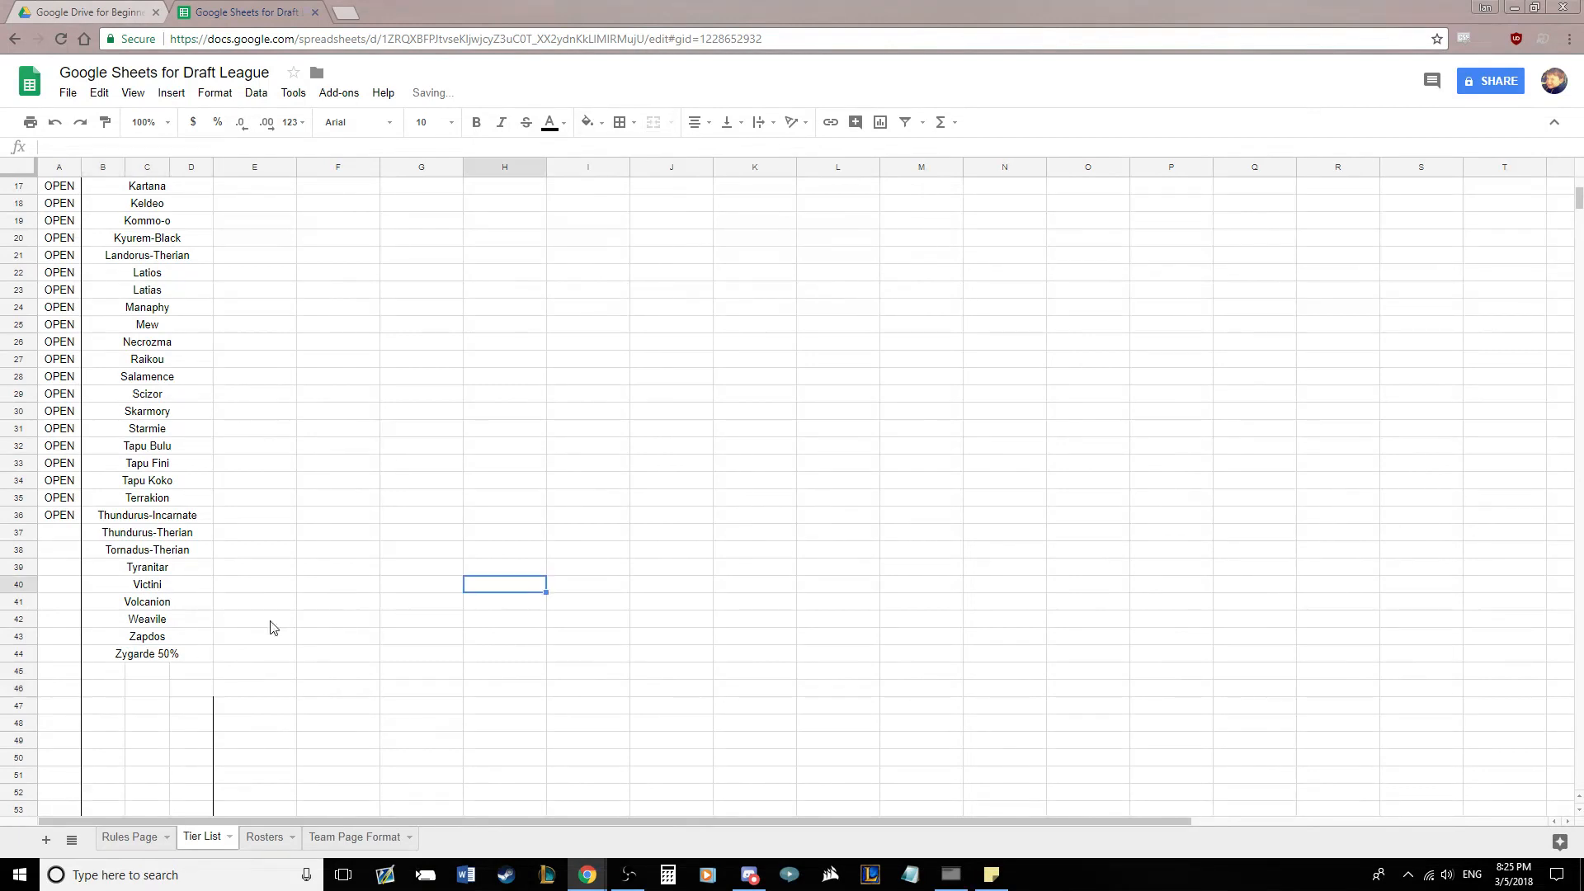
drag(206, 684, 204, 61)
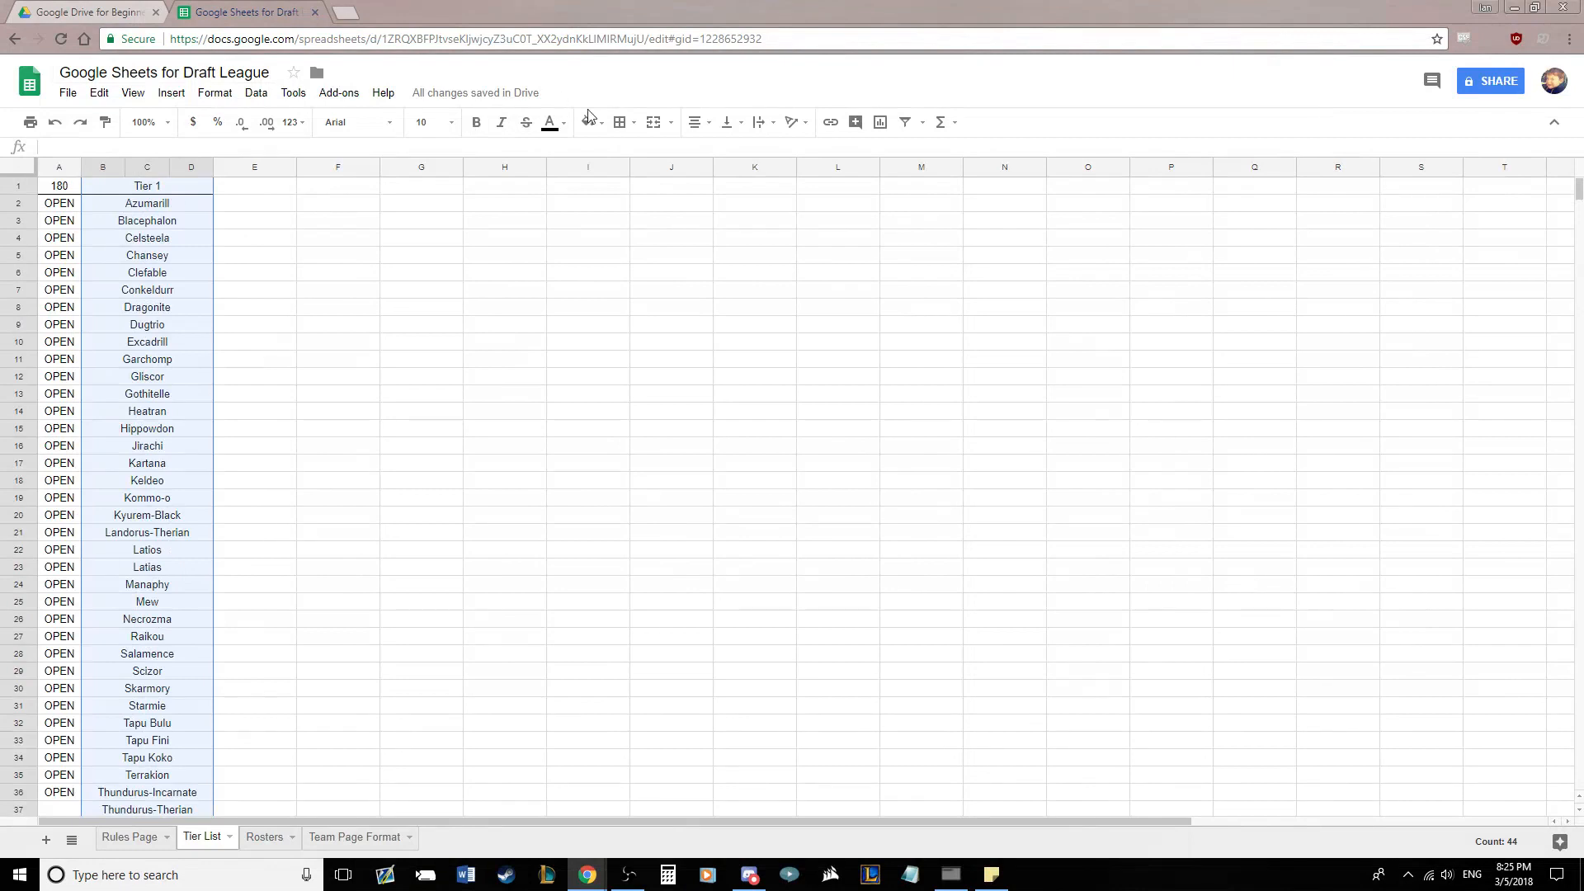
click(620, 122)
click(423, 376)
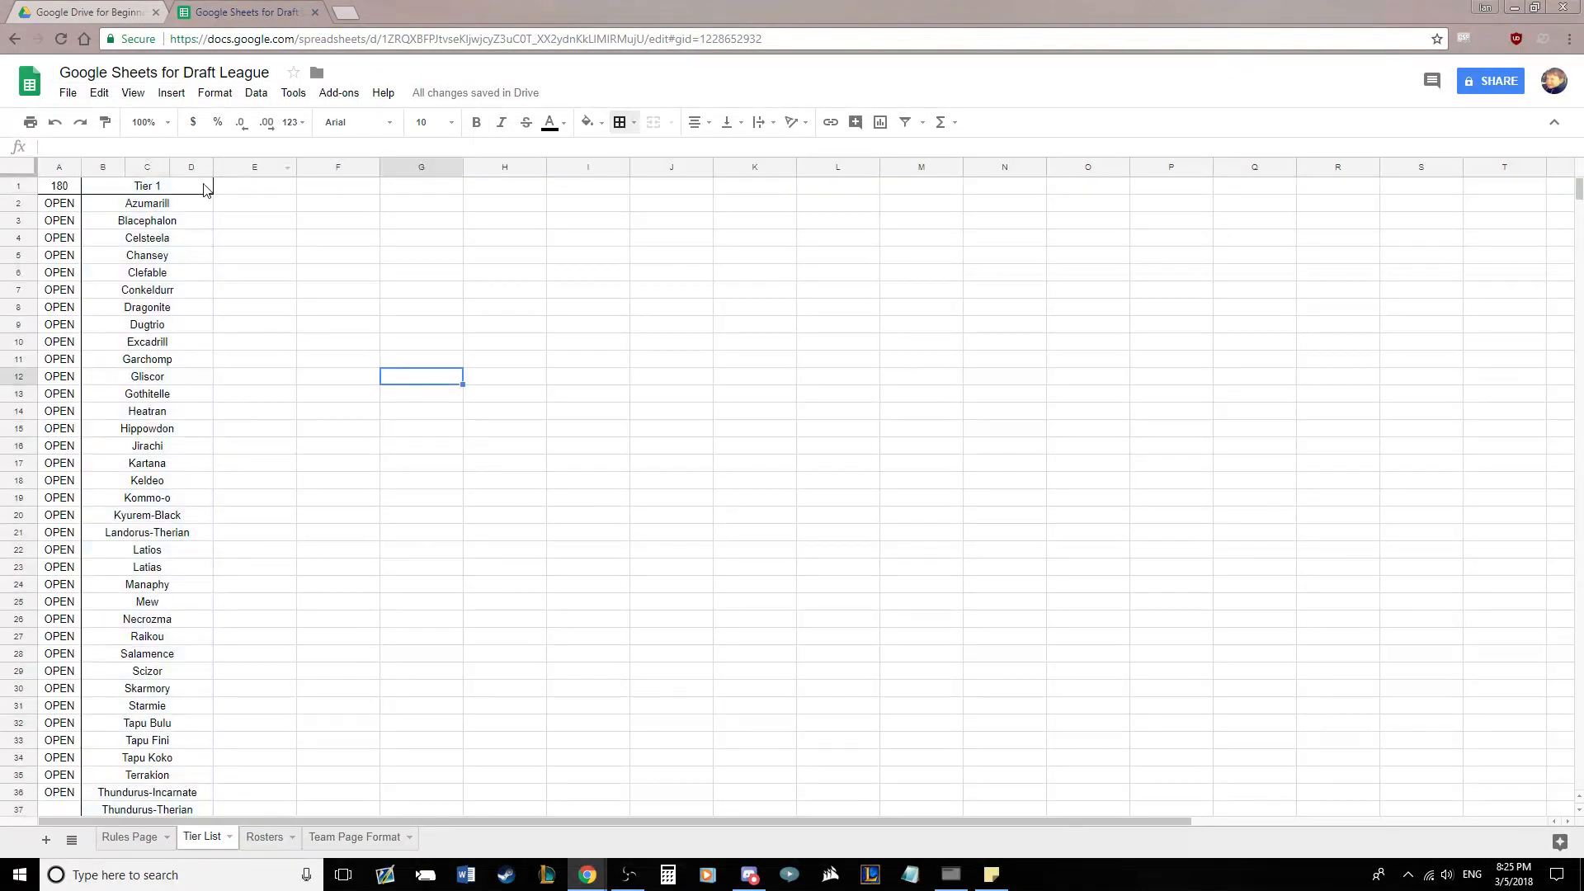
Add a right border along the Tier 1 list in columns B to D, from row 1 to row 44
drag(205, 189, 195, 735)
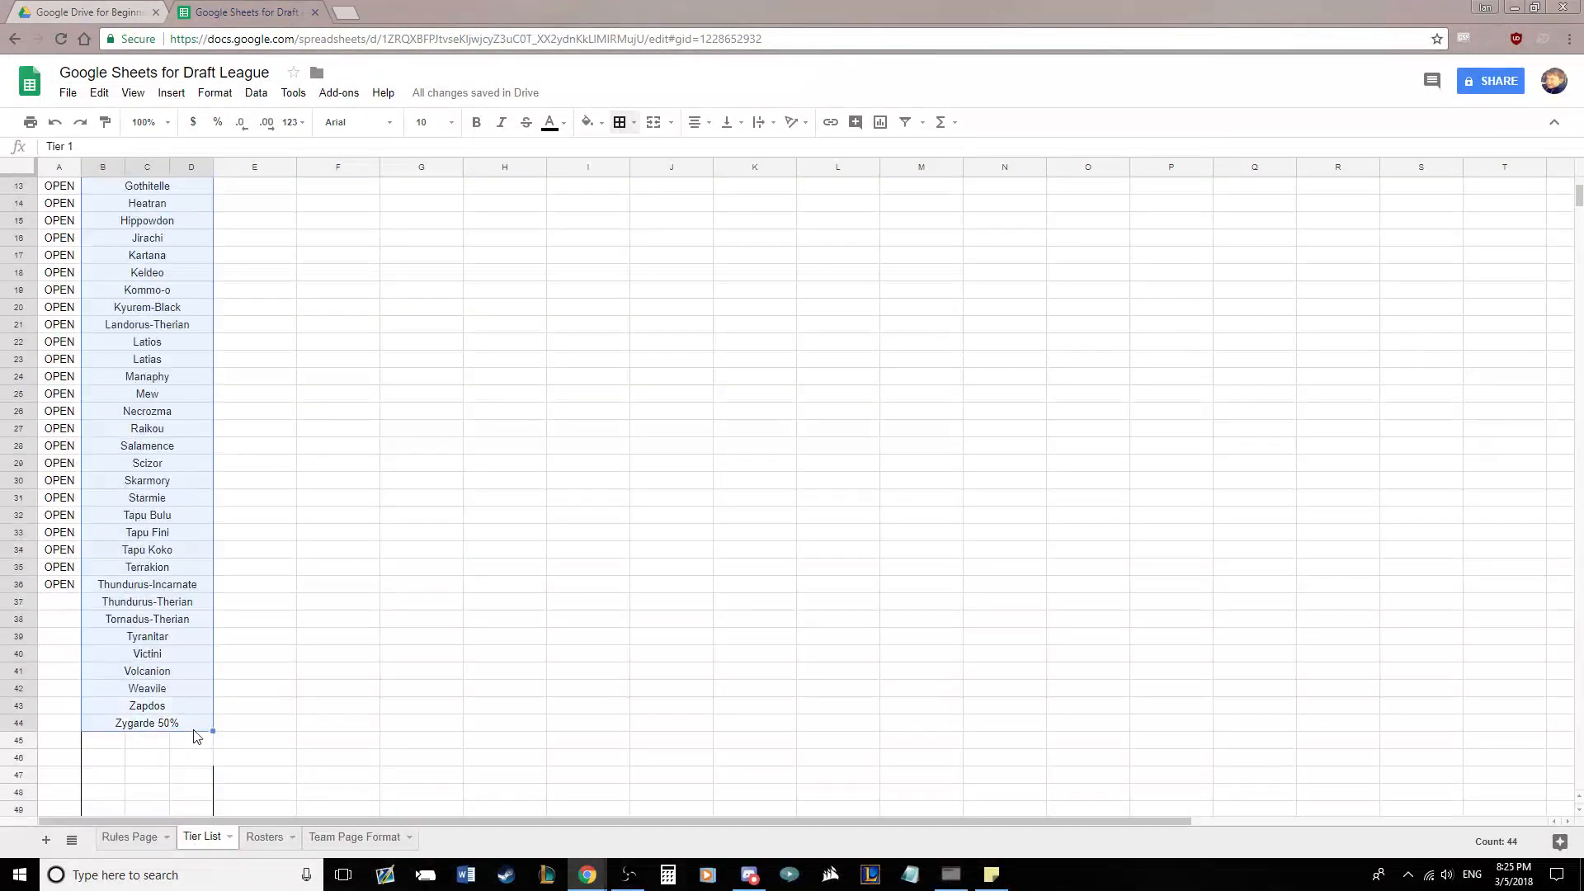
click(619, 123)
click(678, 182)
click(504, 567)
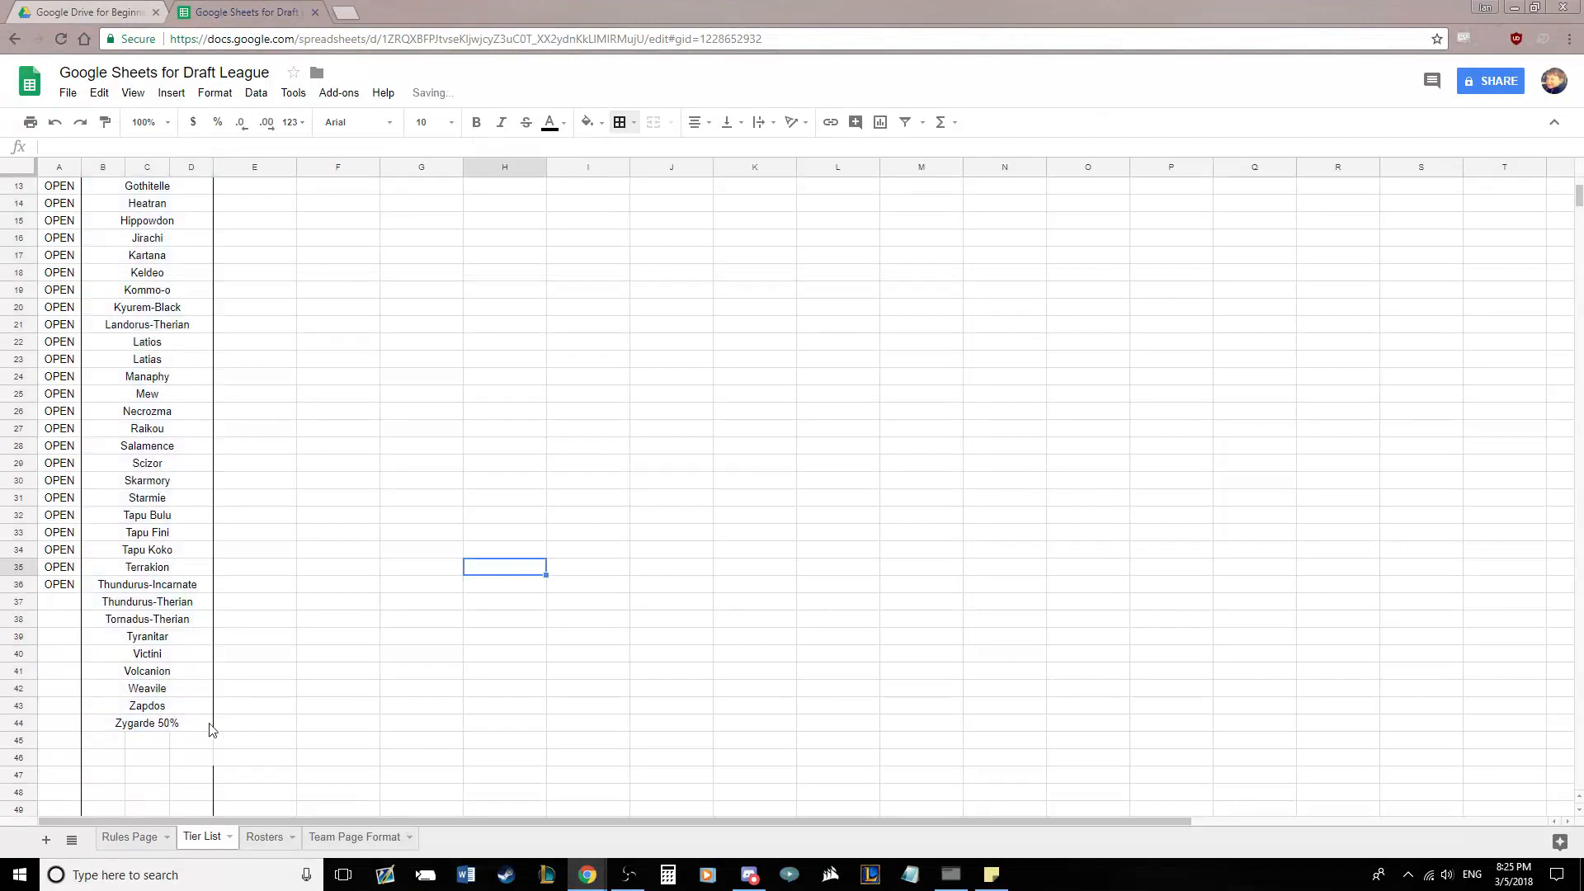
Add a right border to the empty cells D45 and D46 below the Tier 1 list
click(200, 742)
drag(199, 745, 199, 758)
click(634, 122)
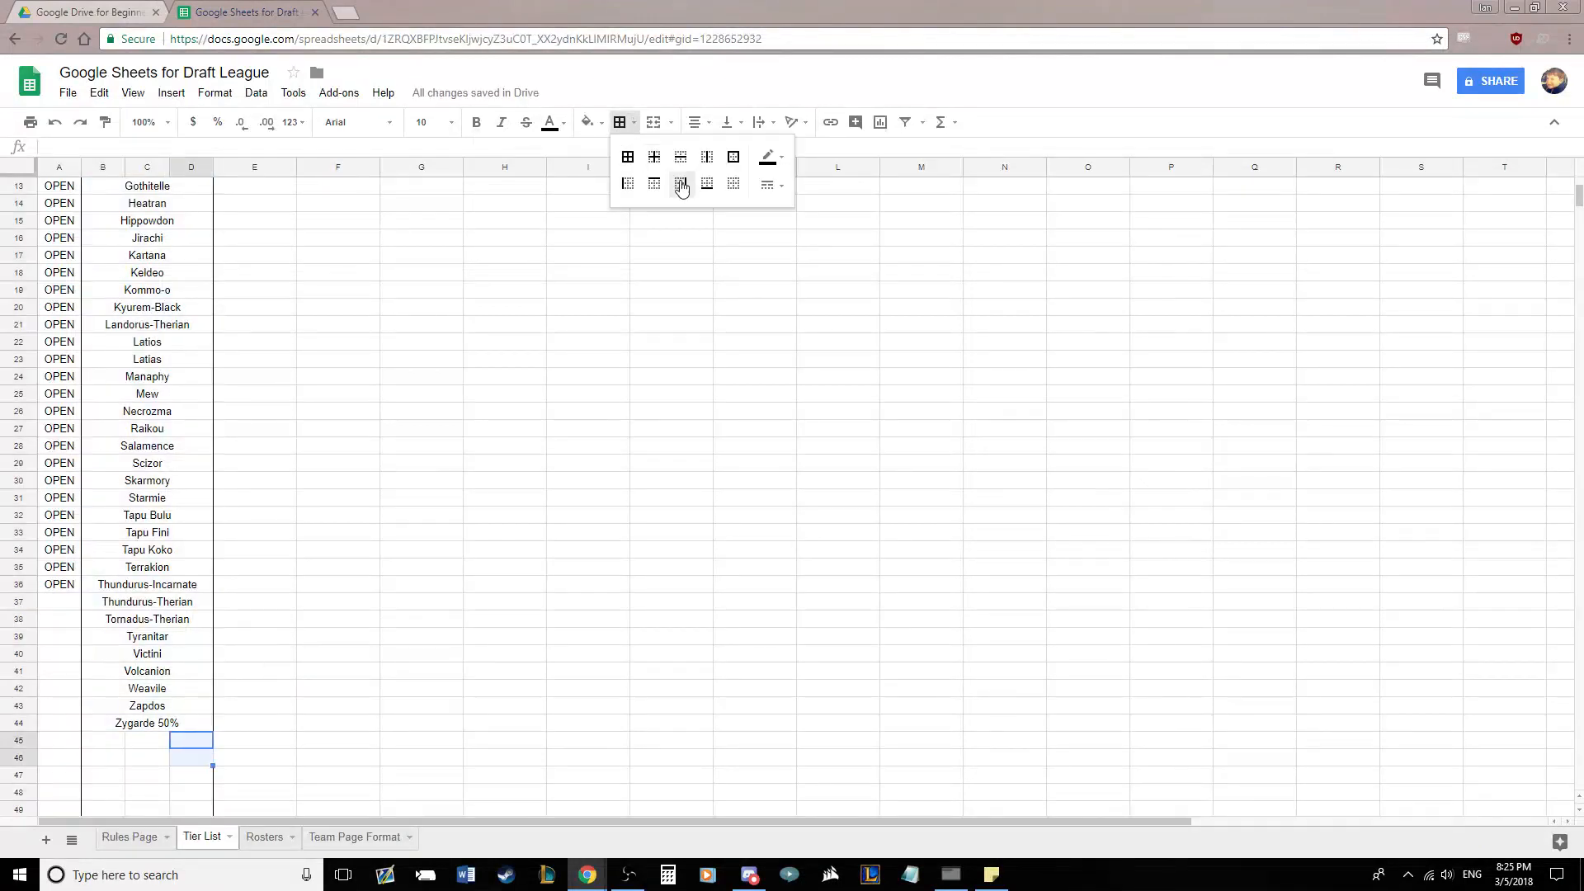
click(682, 184)
click(505, 601)
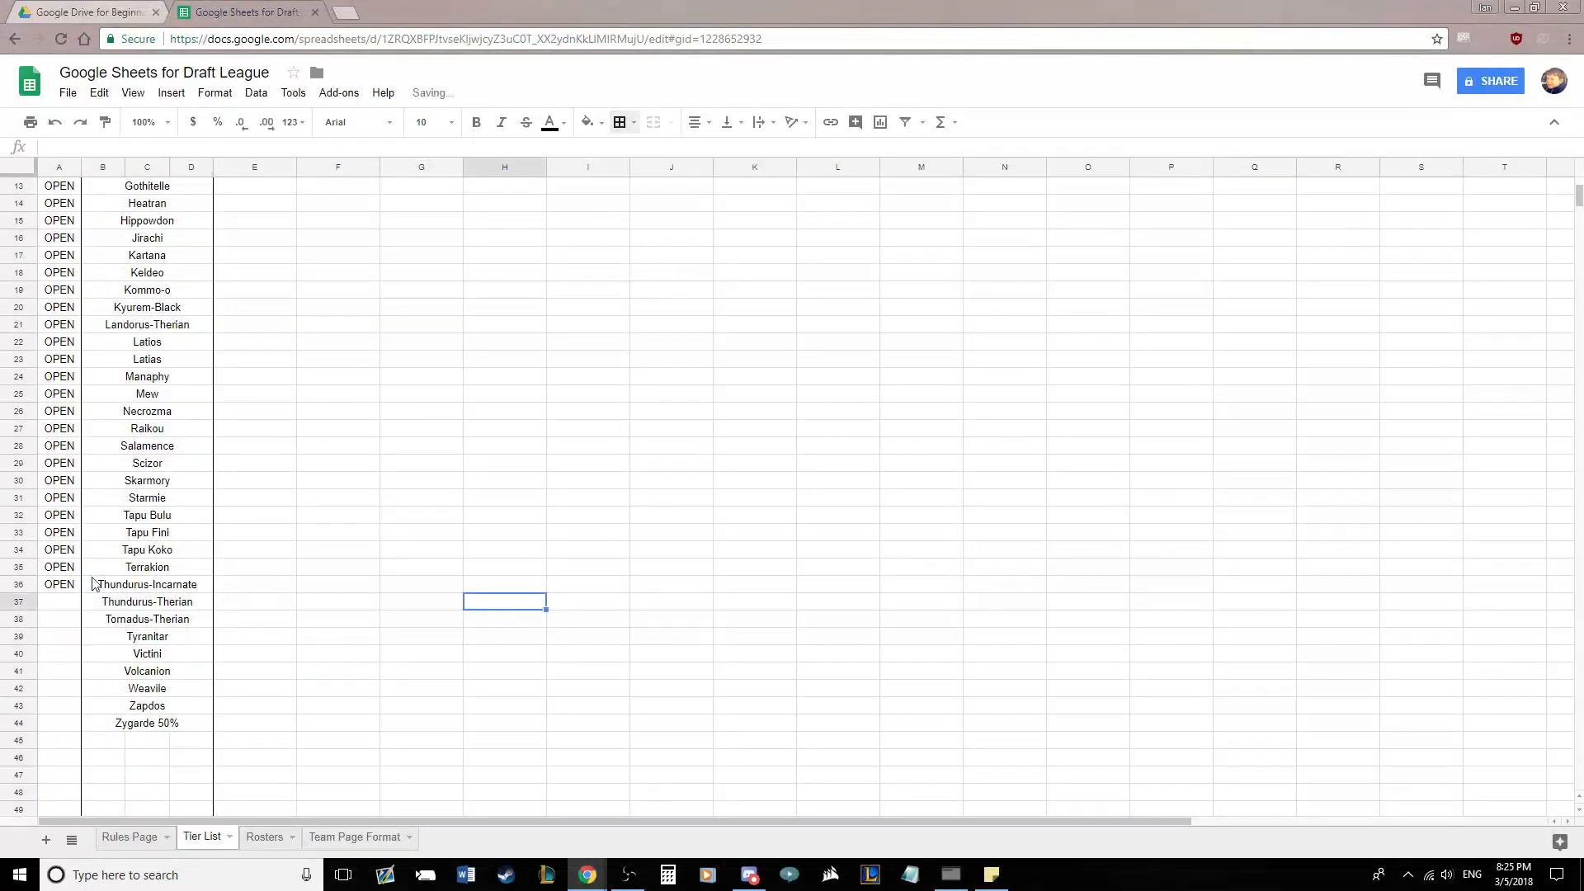
Add a bottom border to the merged Zygarde 50% cell in row 44
click(137, 729)
click(633, 122)
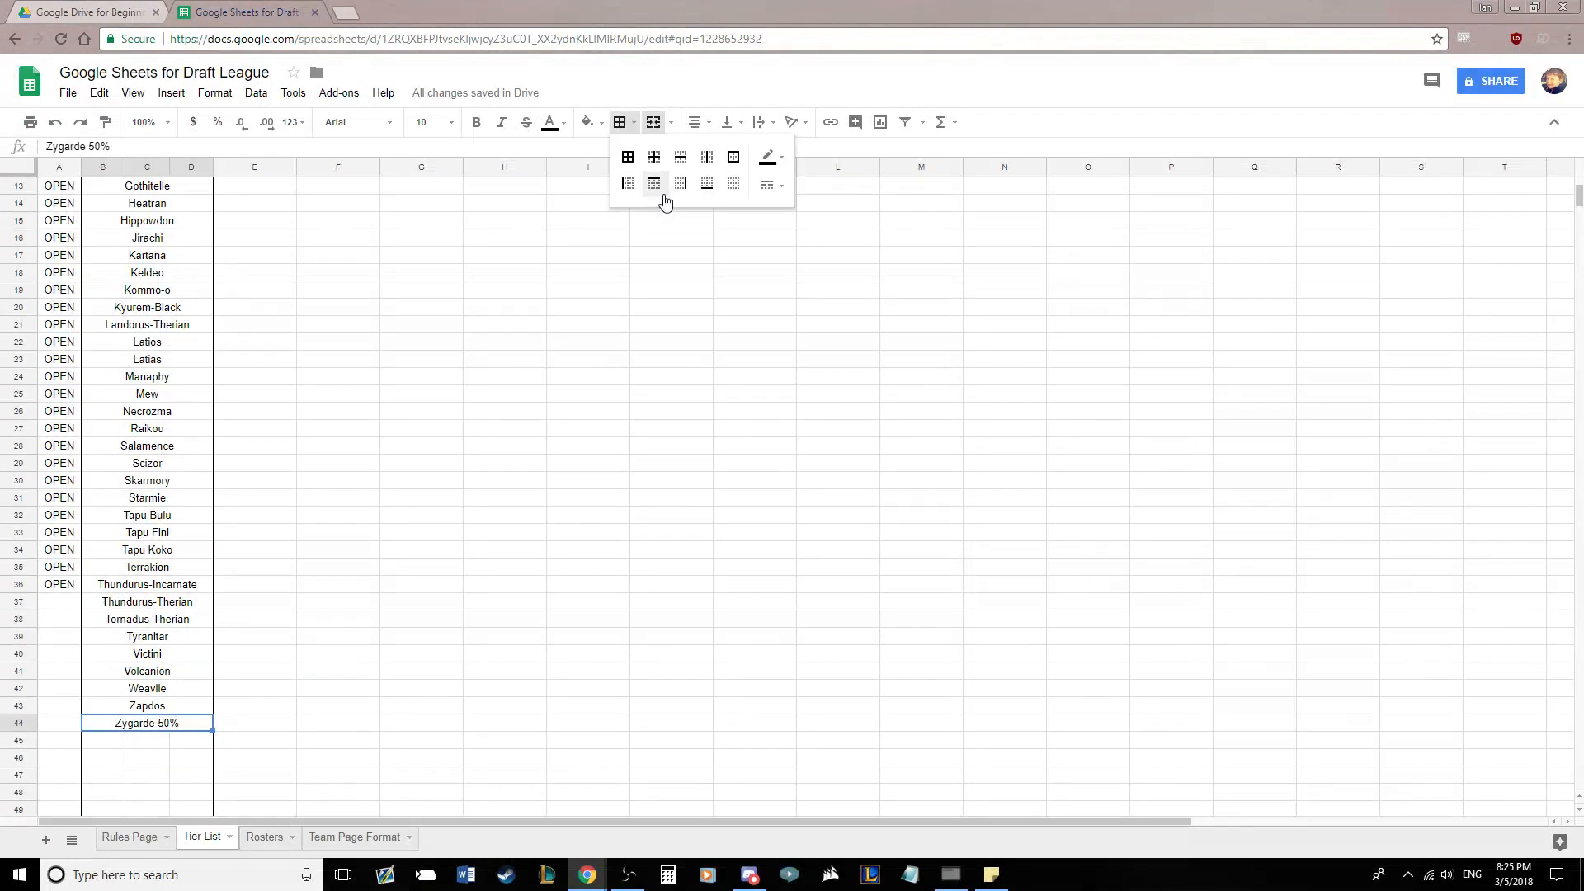
click(707, 183)
click(343, 710)
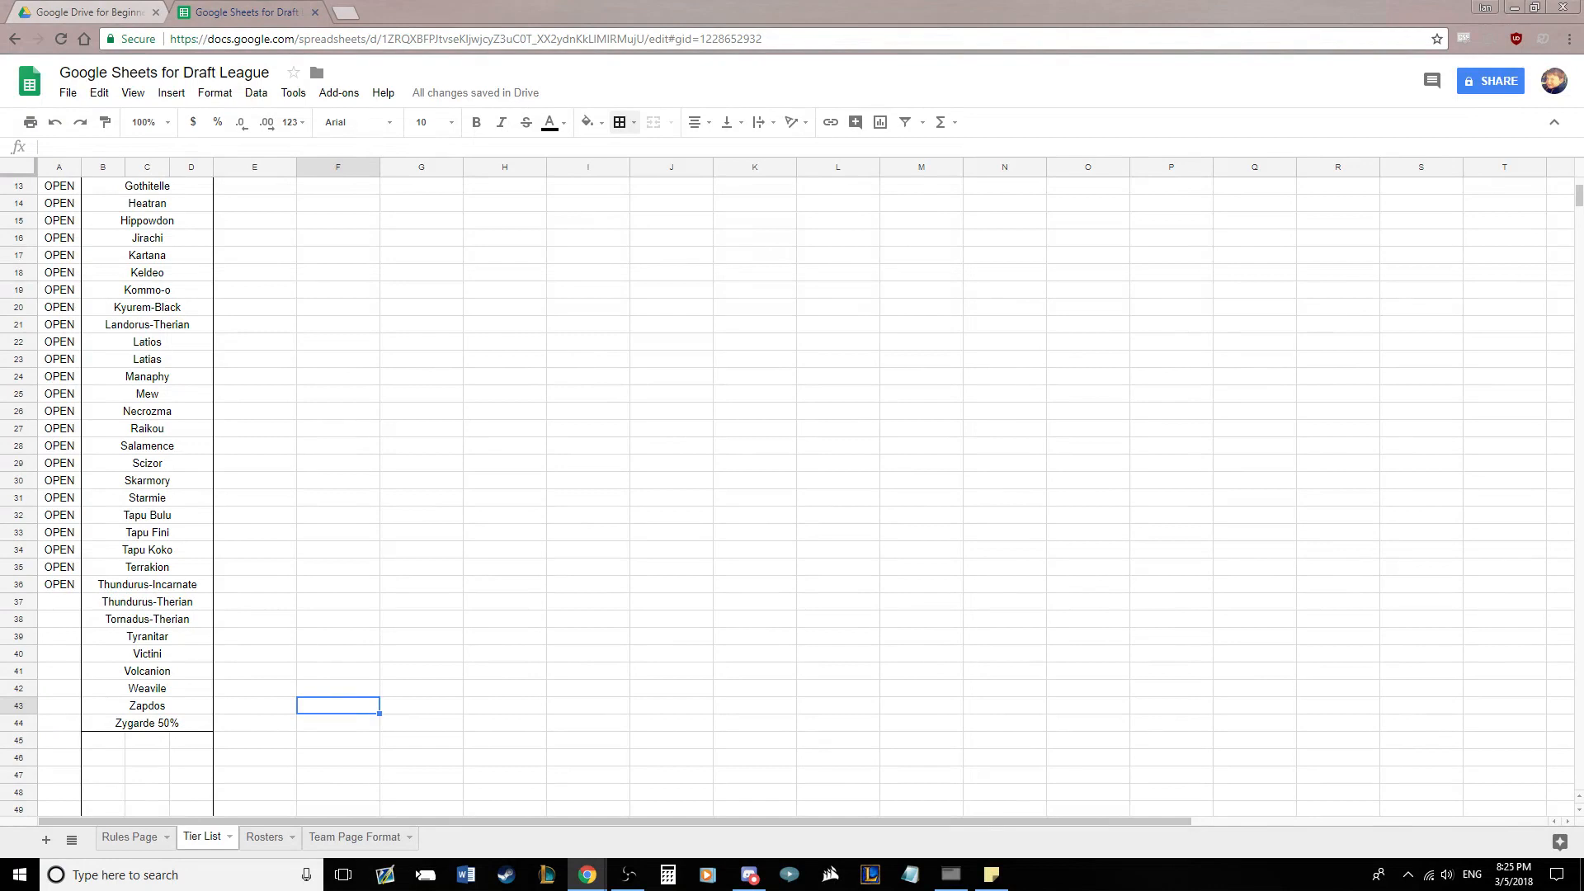
Copy the OPEN status from A36 into cells A37 to A40
click(59, 587)
click(58, 601)
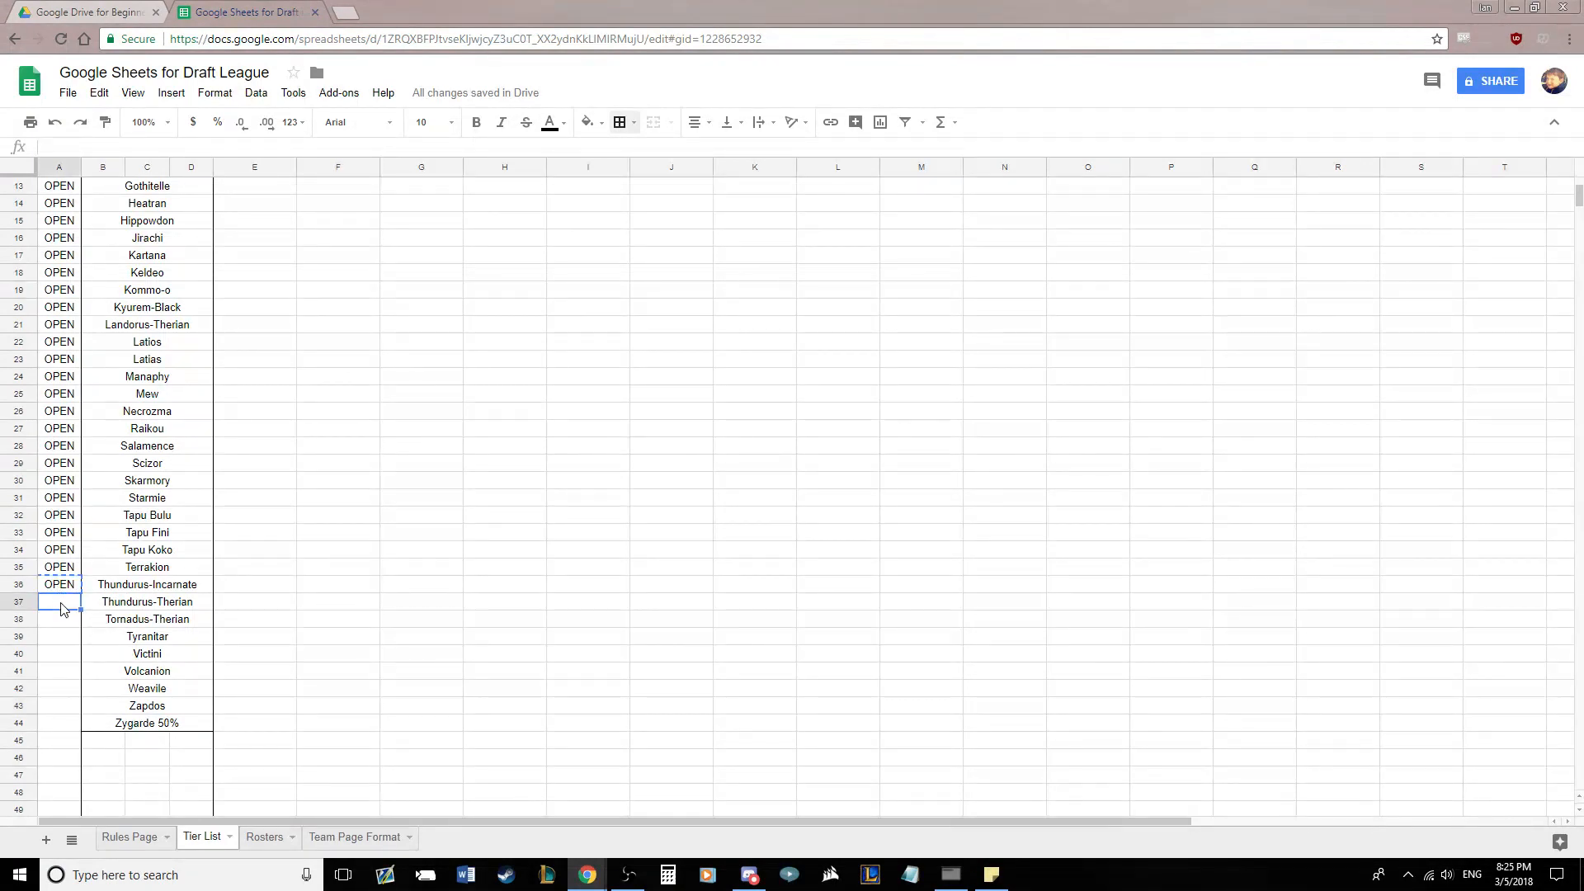
text(OPEN)
click(58, 619)
text(OPEN)
click(58, 636)
text(OPEN)
click(57, 653)
key(ctrl+v)
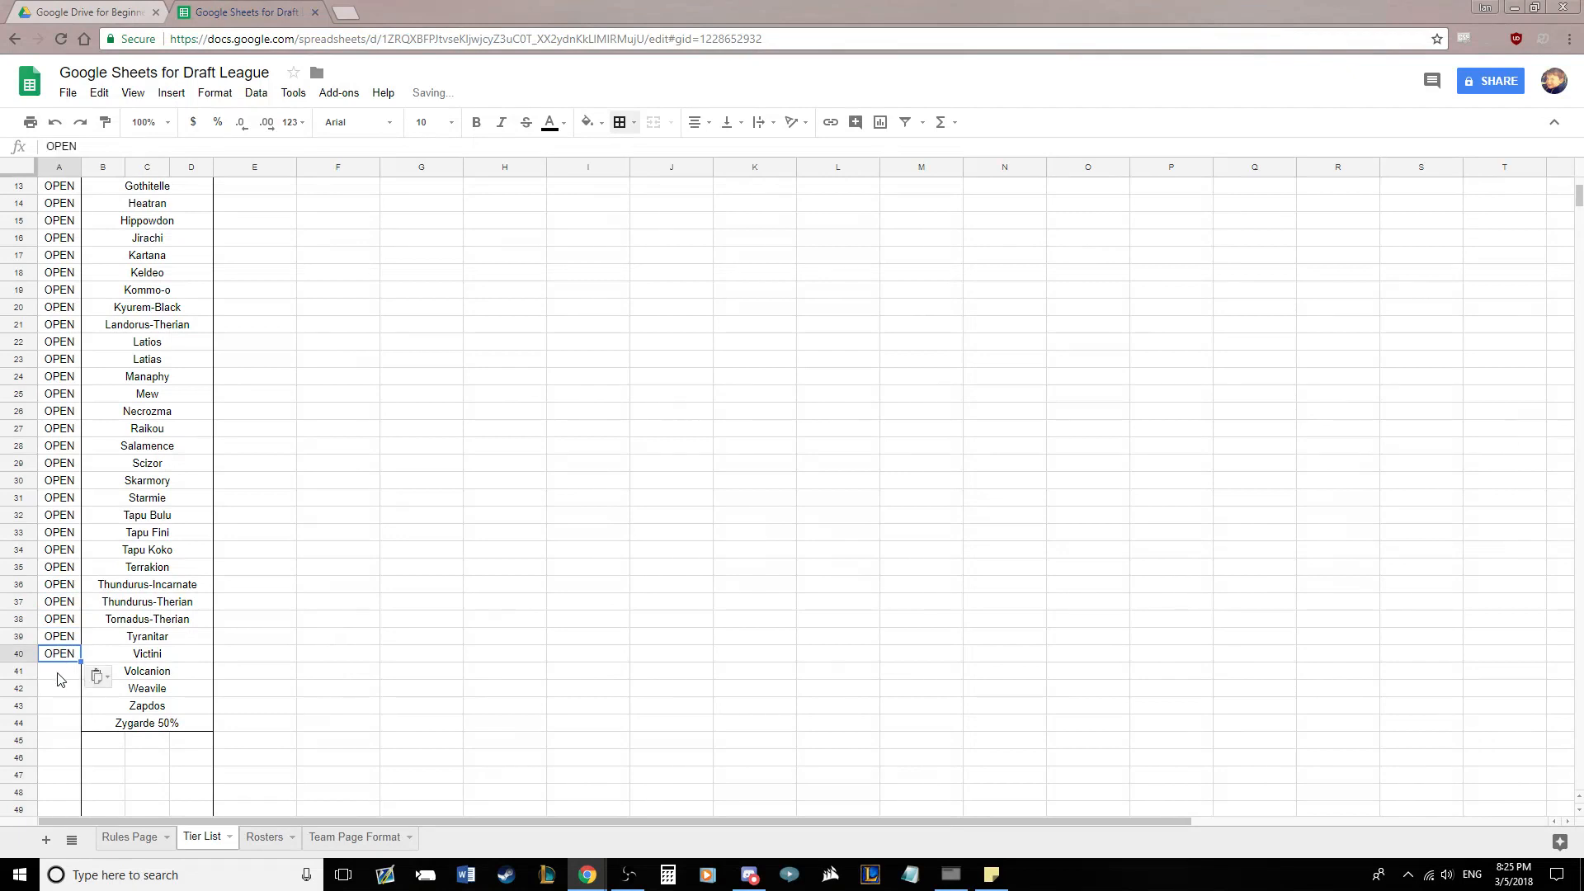
Fill cells A41 to A44 with the copied OPEN status, down to the Zygarde 50% row
click(58, 671)
key(ctrl+v)
click(58, 688)
key(ctrl+v)
click(58, 705)
key(ctrl+v)
key(ctrl+v)
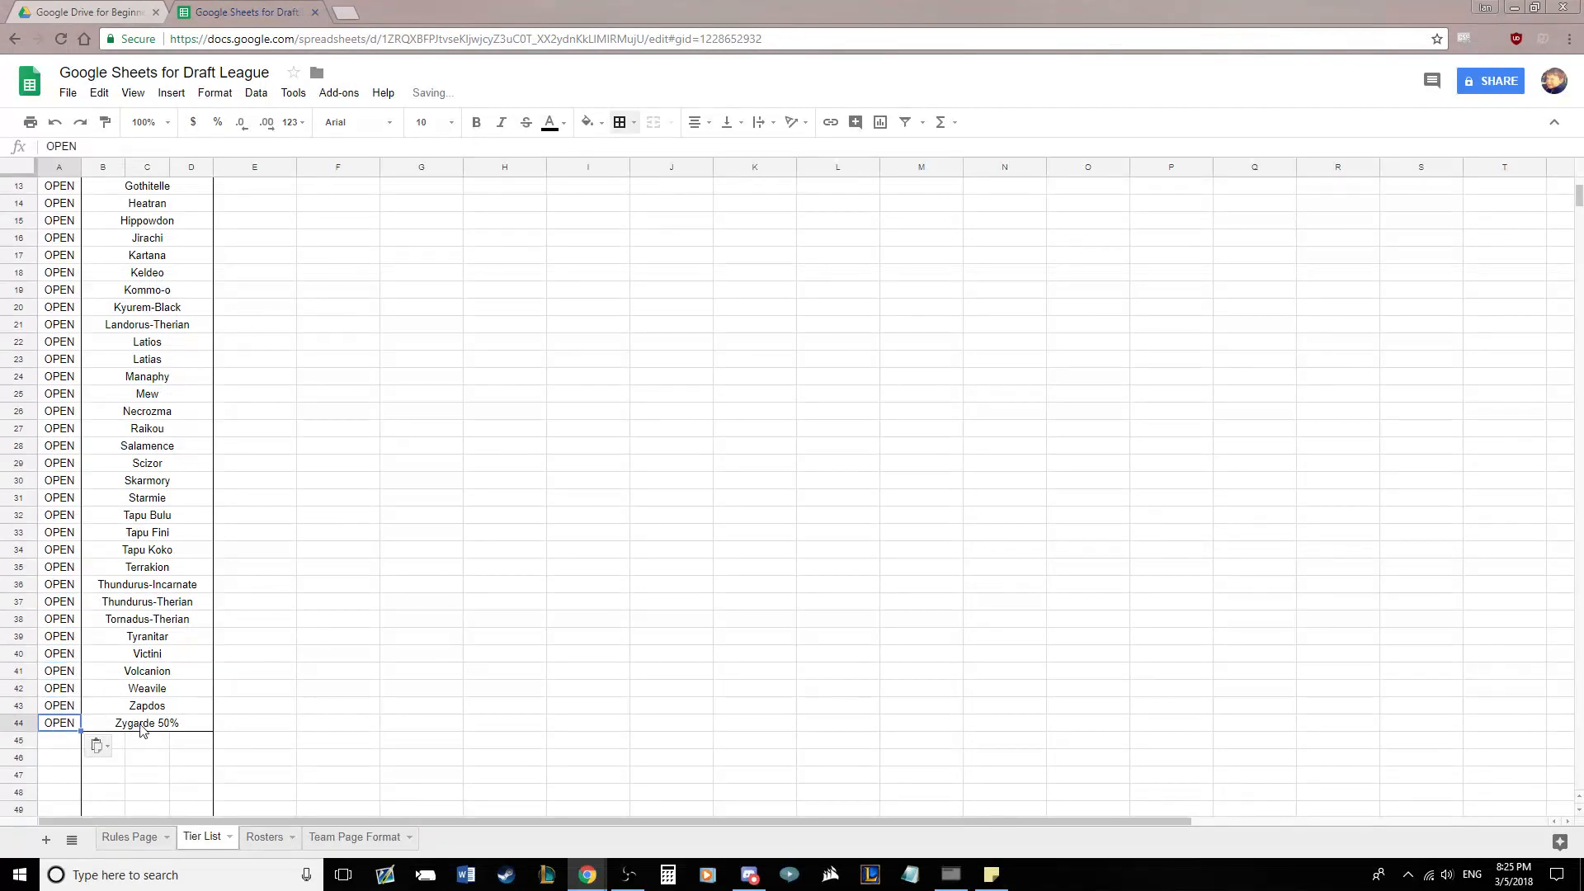
click(393, 707)
Add a bottom border to the OPEN status cell A44
click(52, 729)
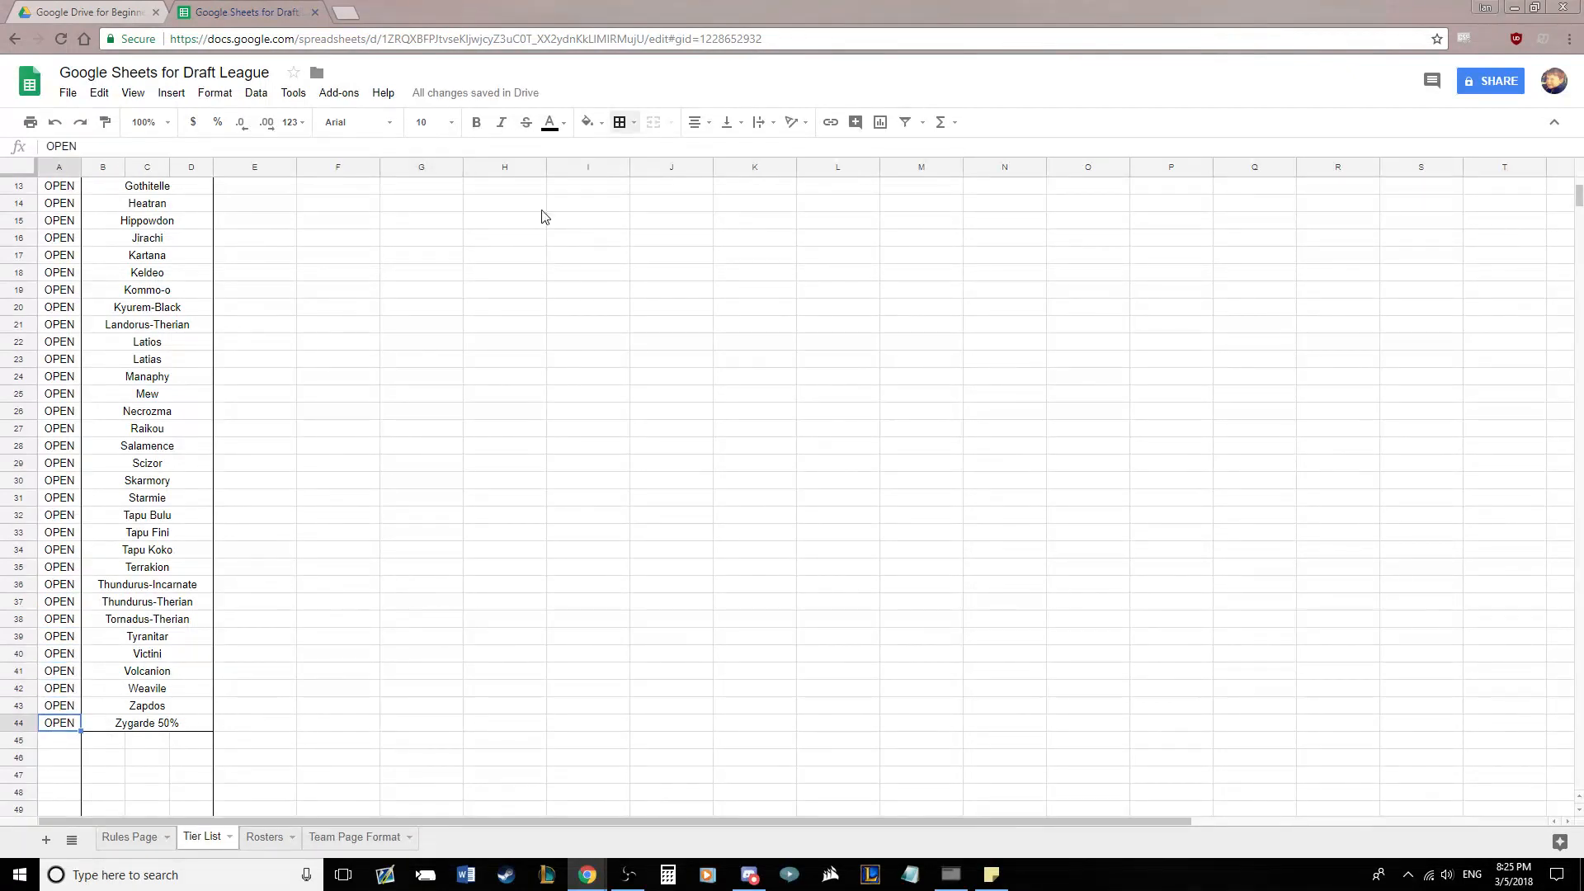
click(624, 122)
click(706, 183)
click(553, 623)
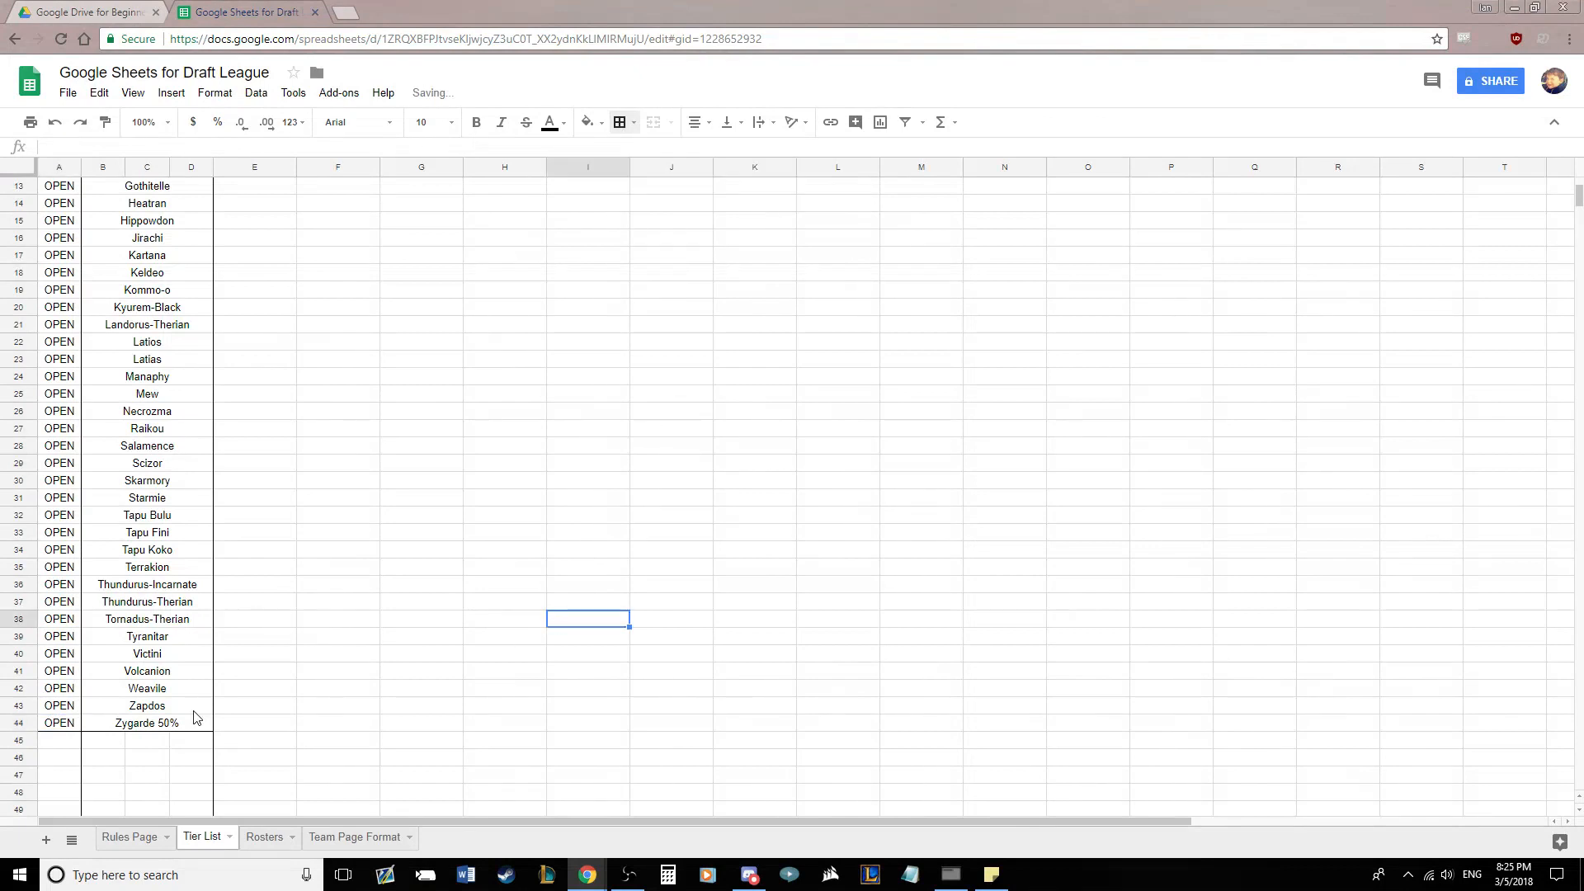
Narrow columns E to H to match columns A to D, and merge cells F1 to H1
scroll(196, 717, up, 4)
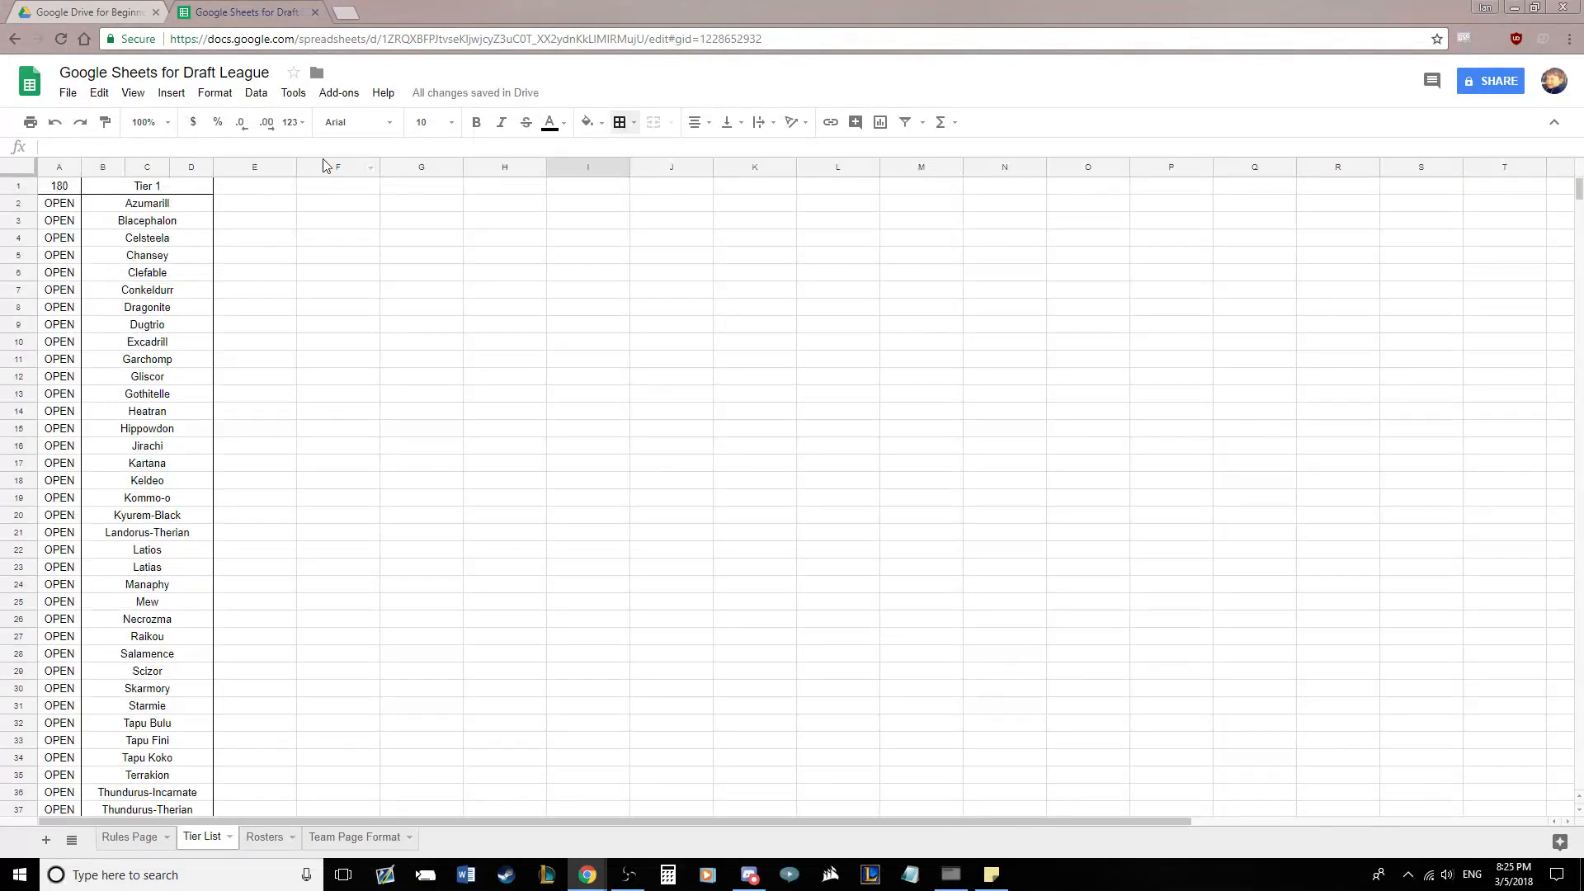
drag(296, 166, 388, 170)
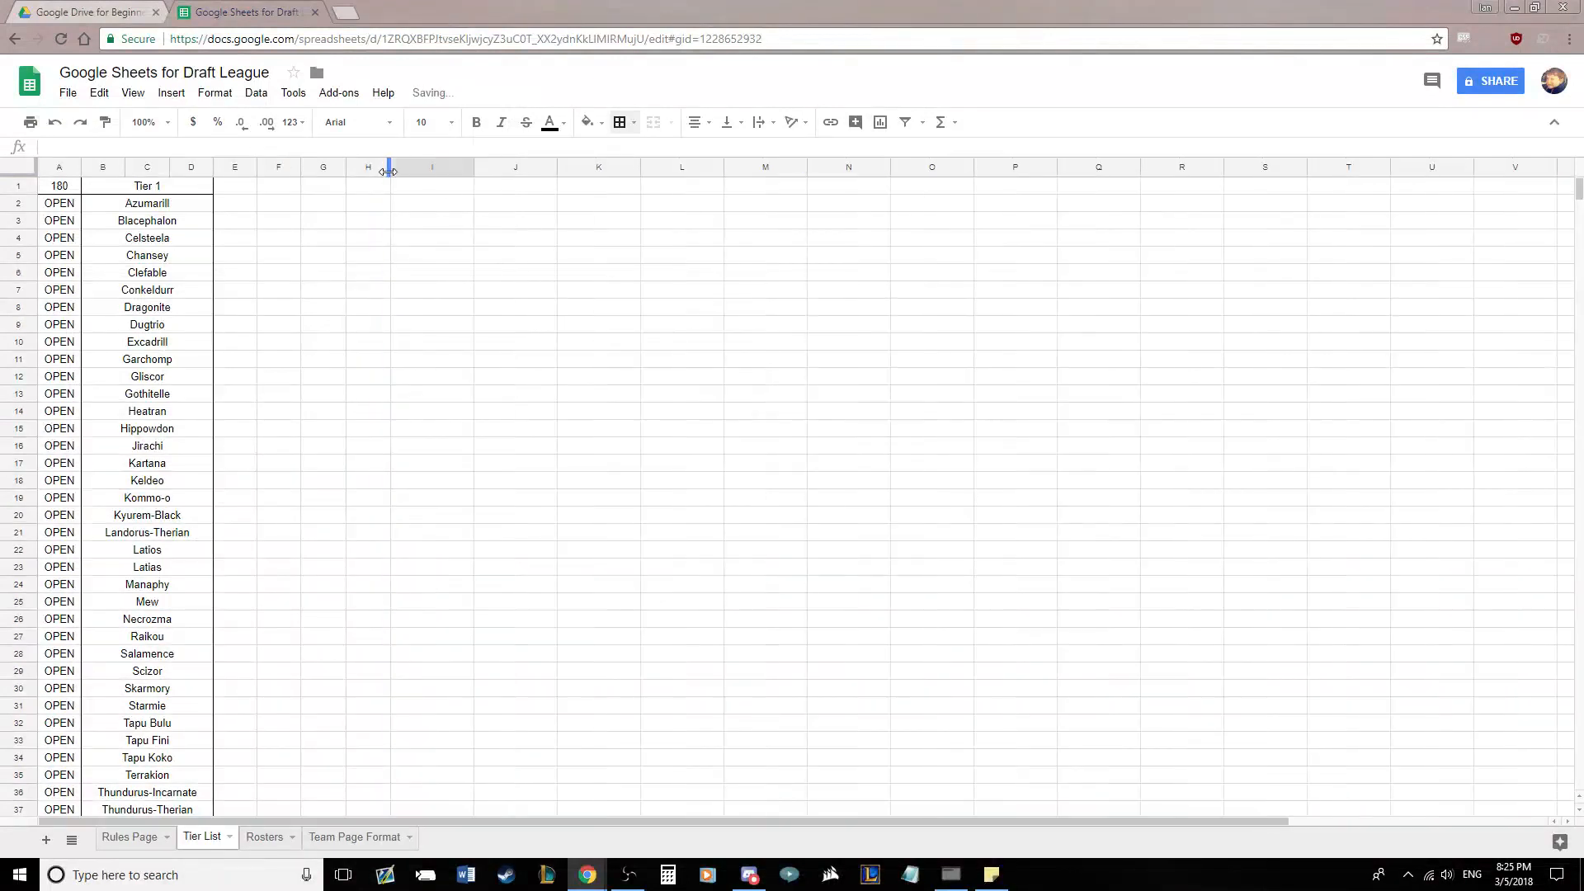
drag(283, 188, 369, 188)
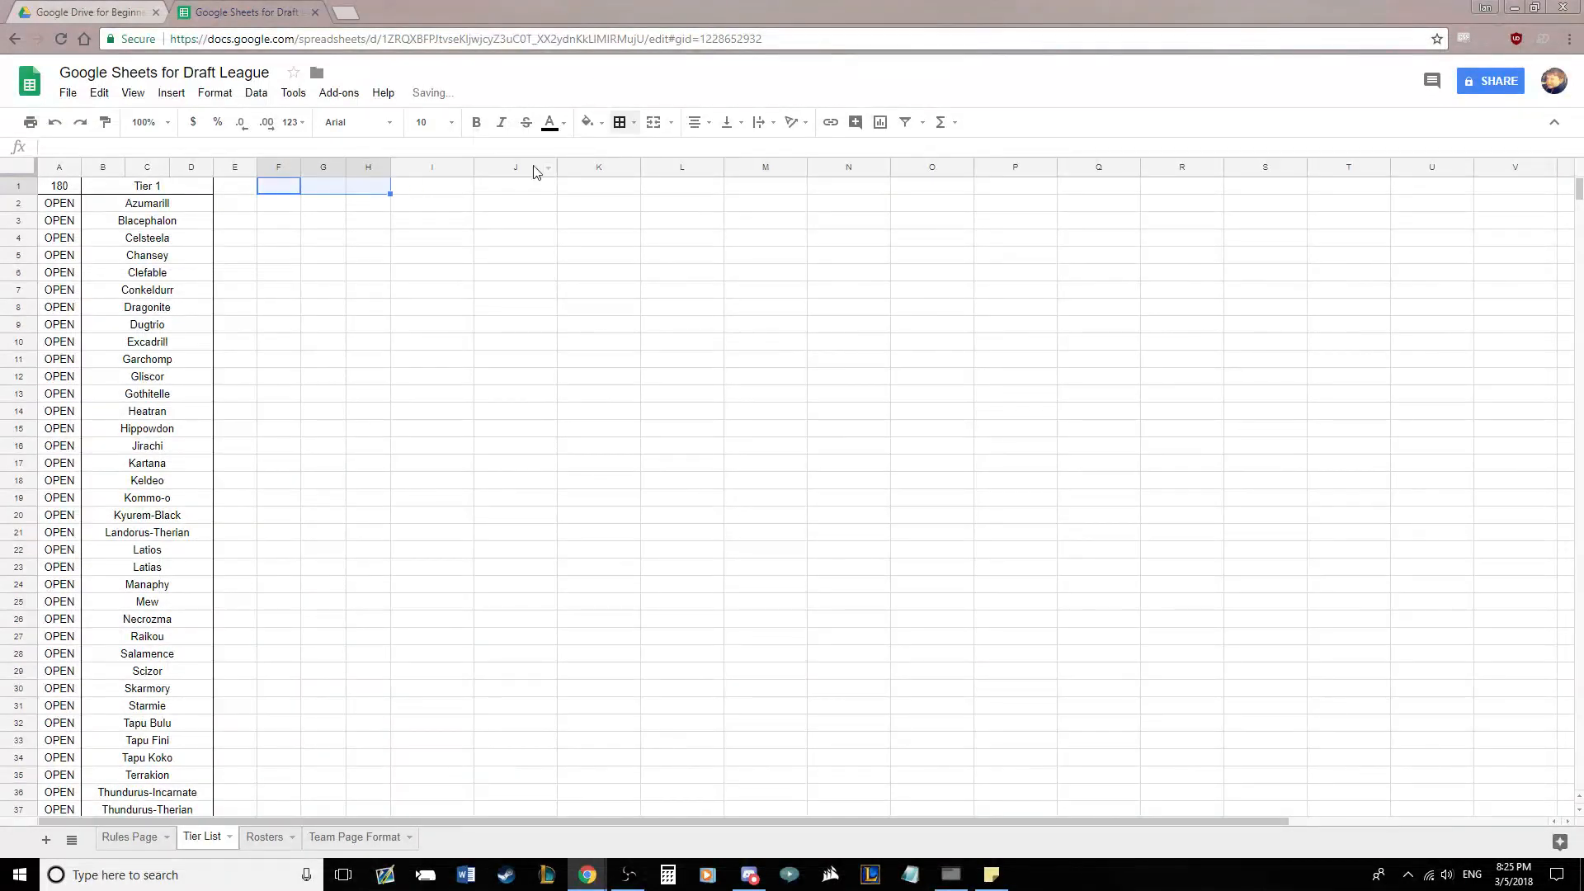
click(652, 124)
click(511, 289)
Enter 120 in E1 and Tier 2 in the merged header cell beside it
click(237, 190)
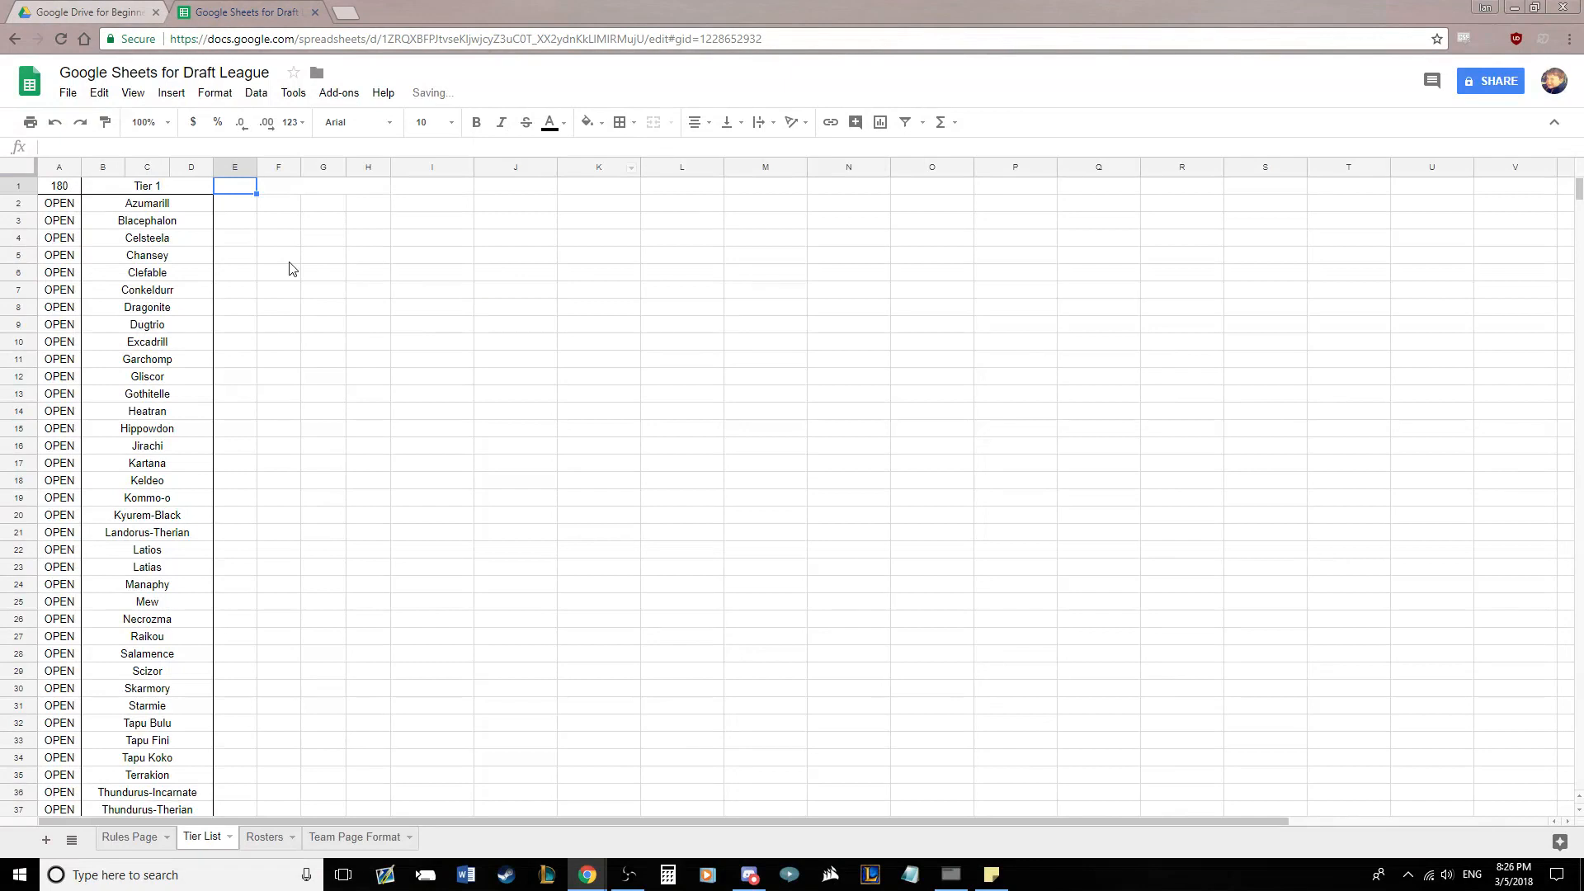
text(120)
key(Tab)
text(T)
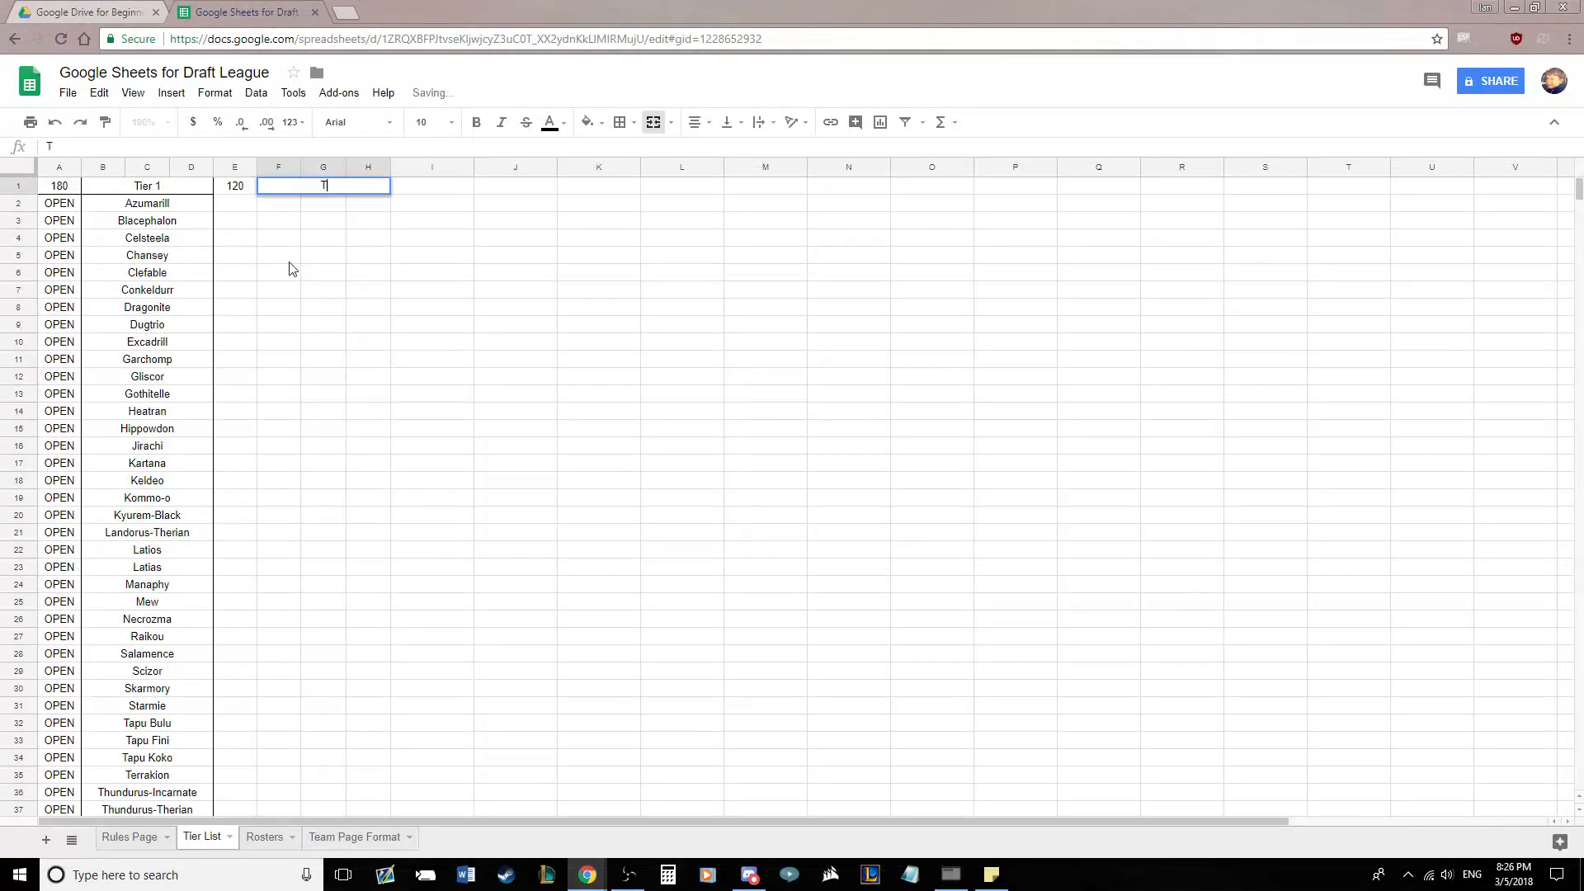
key(Return)
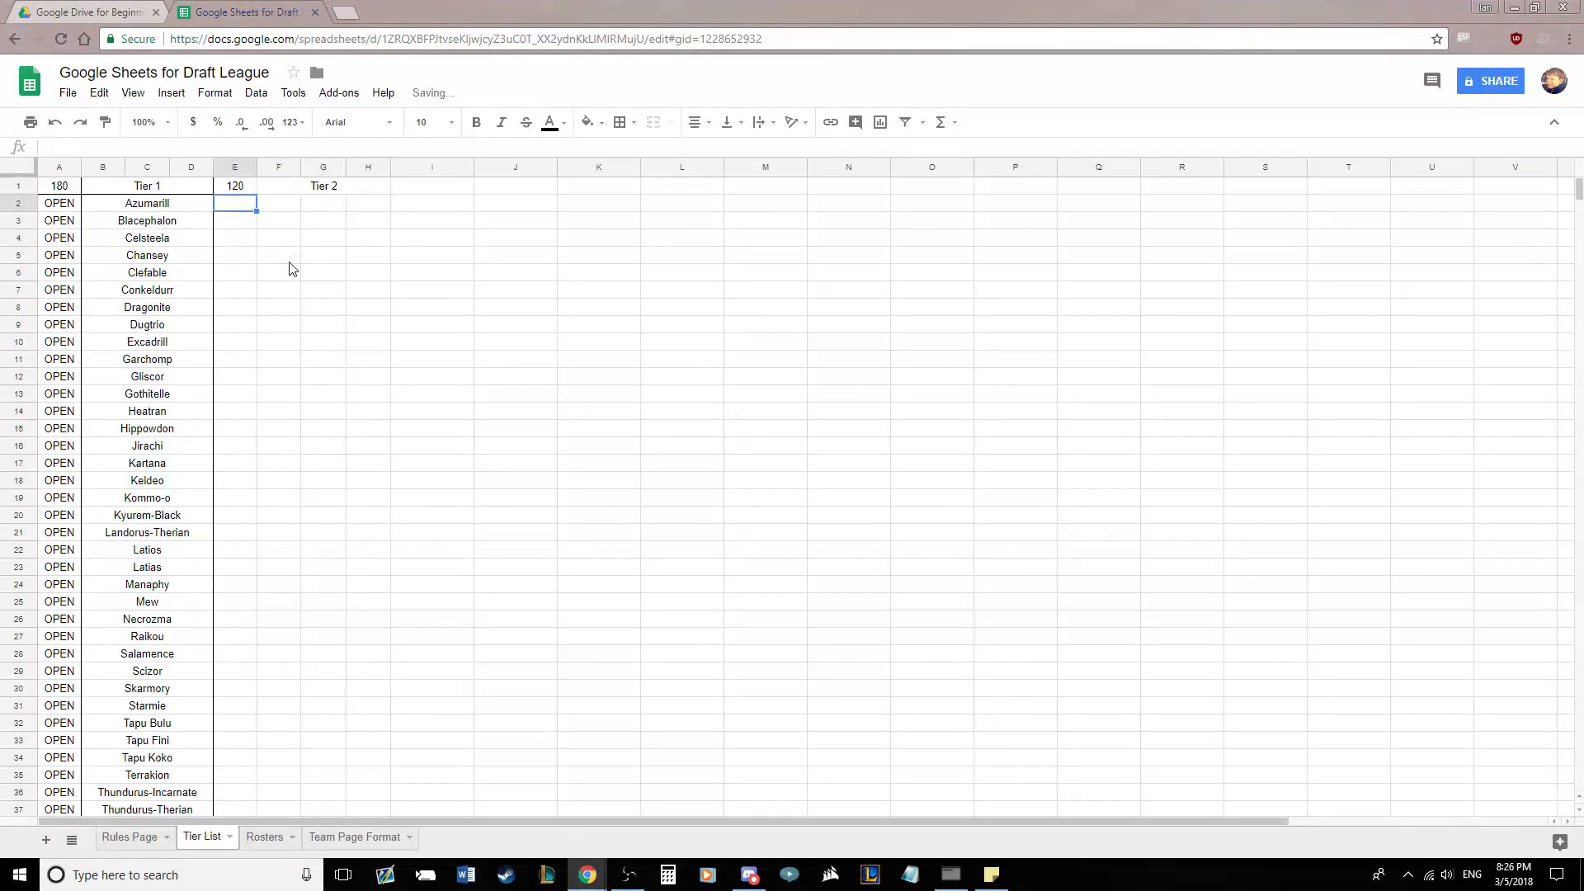
Add a left border along the whole of column F for the Tier 2 list
click(285, 170)
click(620, 122)
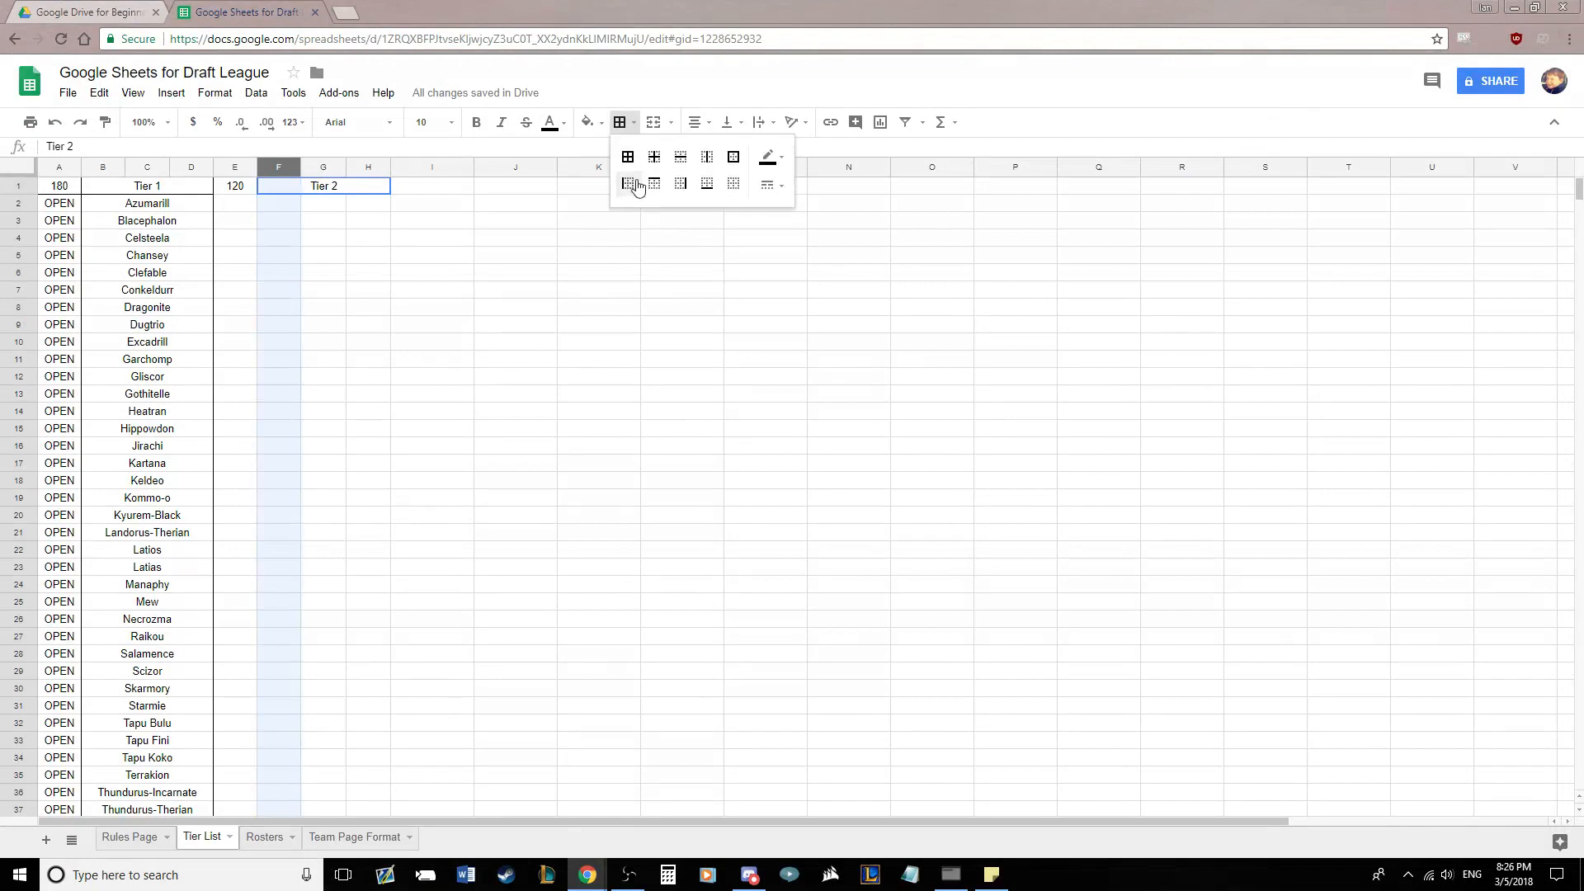
click(627, 183)
click(449, 257)
Add a right border along column H and to the merged Tier 2 header cell
click(368, 167)
click(621, 122)
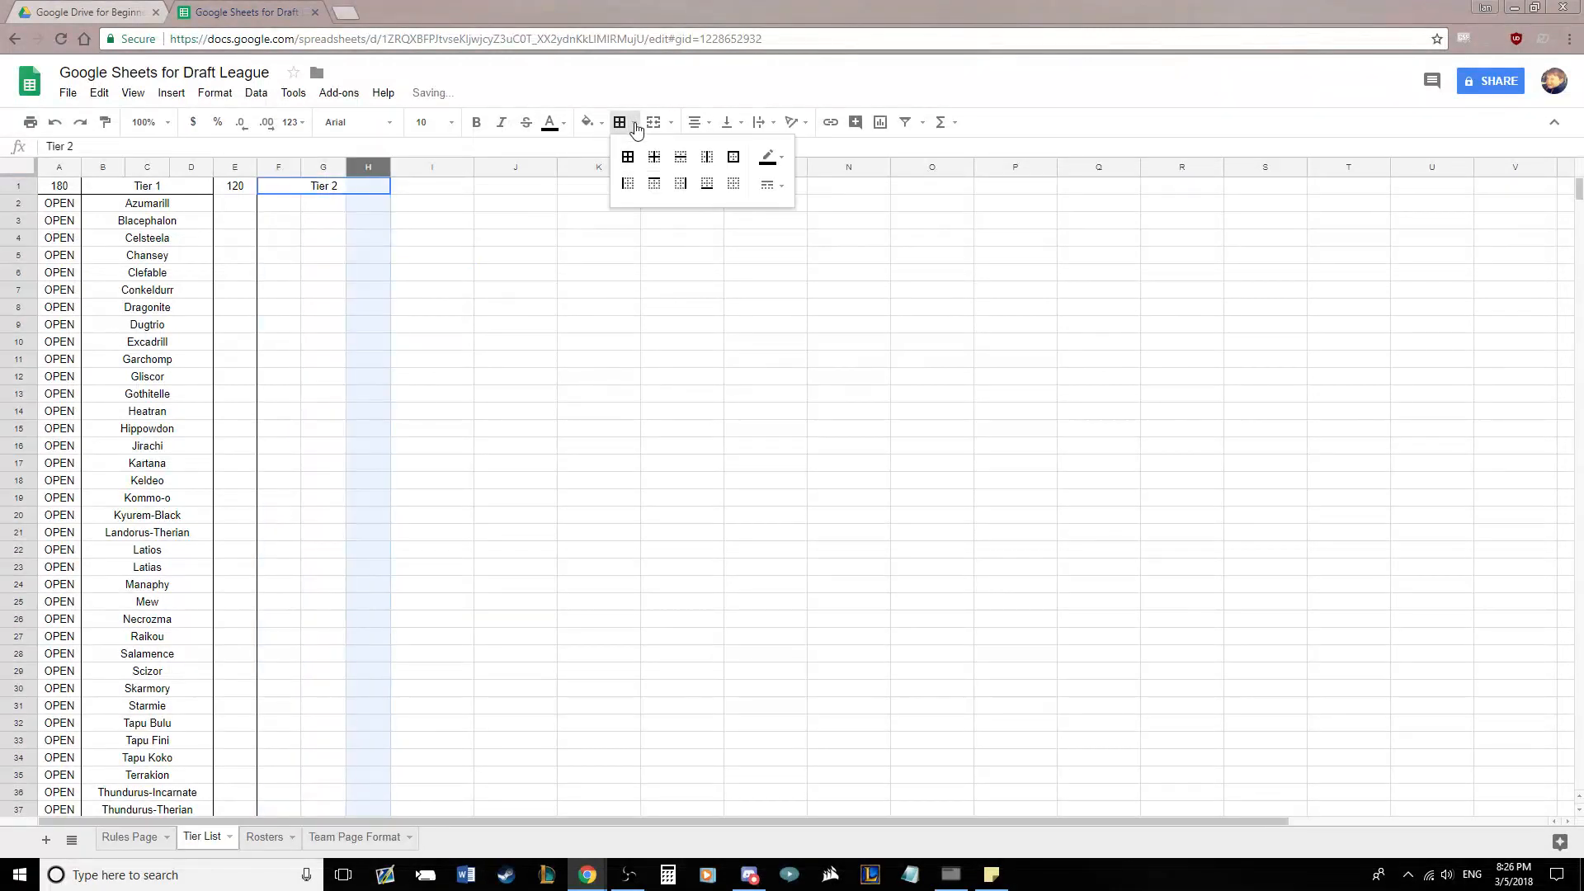
click(688, 190)
click(530, 310)
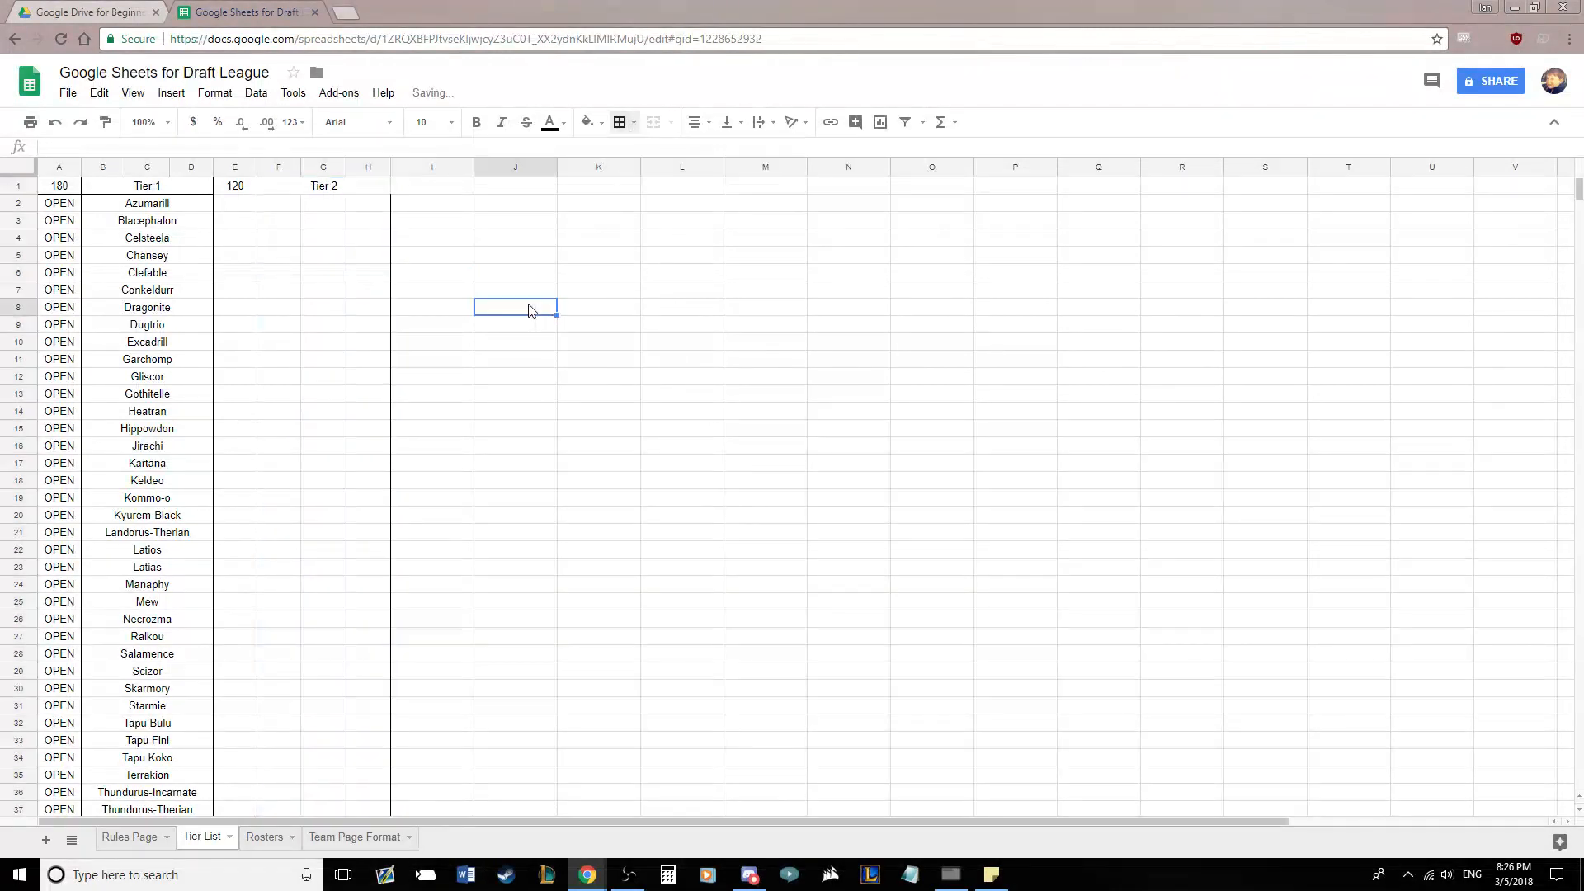
click(350, 187)
click(620, 123)
click(684, 184)
click(589, 296)
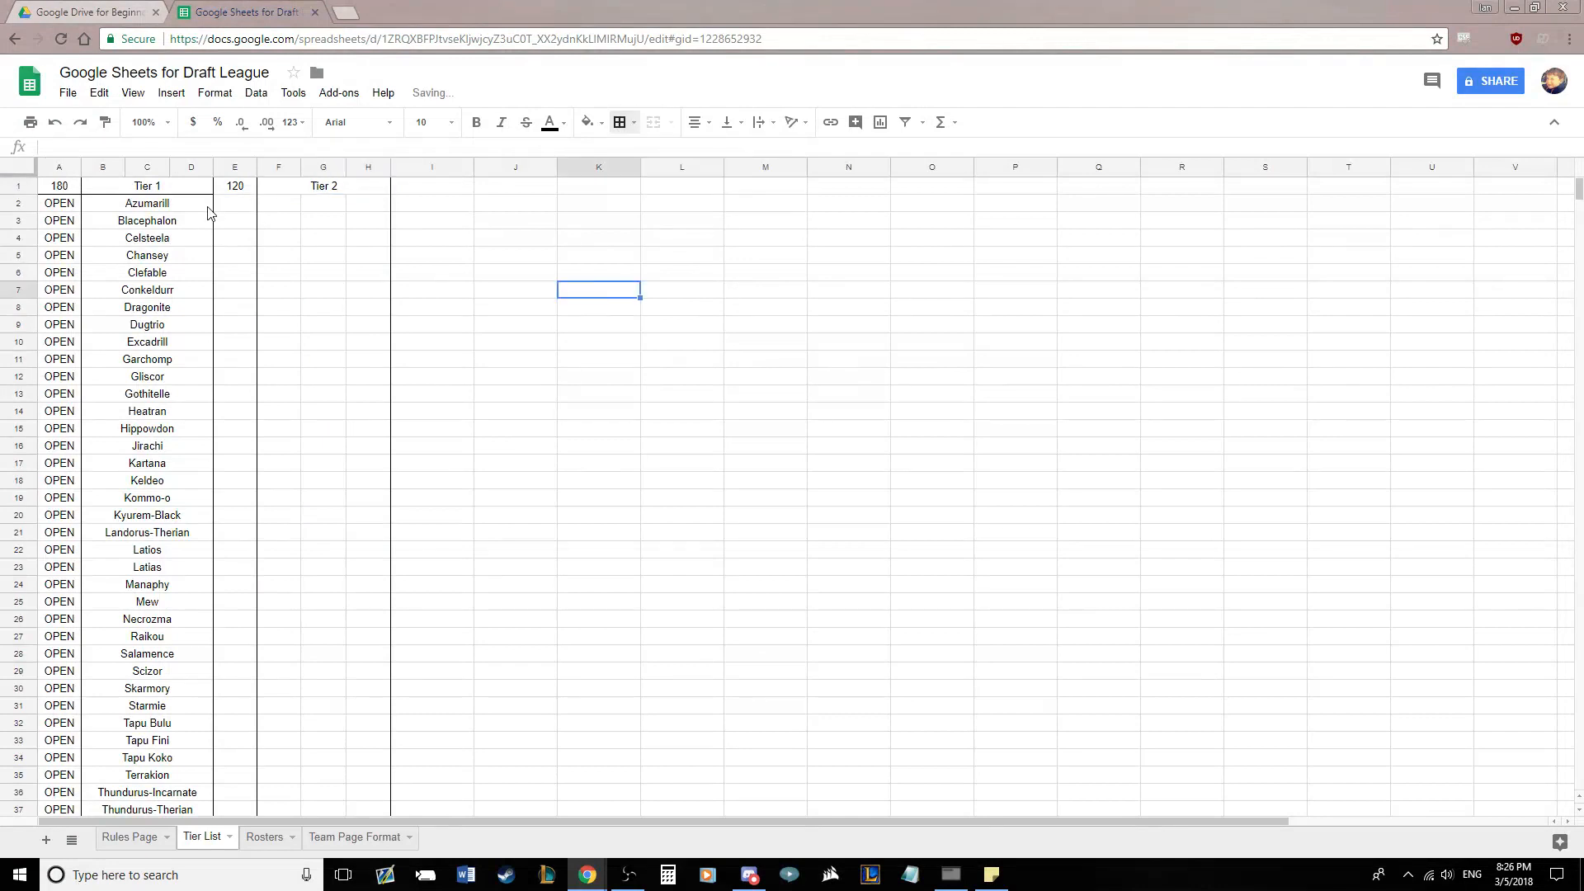
Add a bottom border under the 120 and Tier 2 header cells in E1 to H1
drag(243, 189, 325, 190)
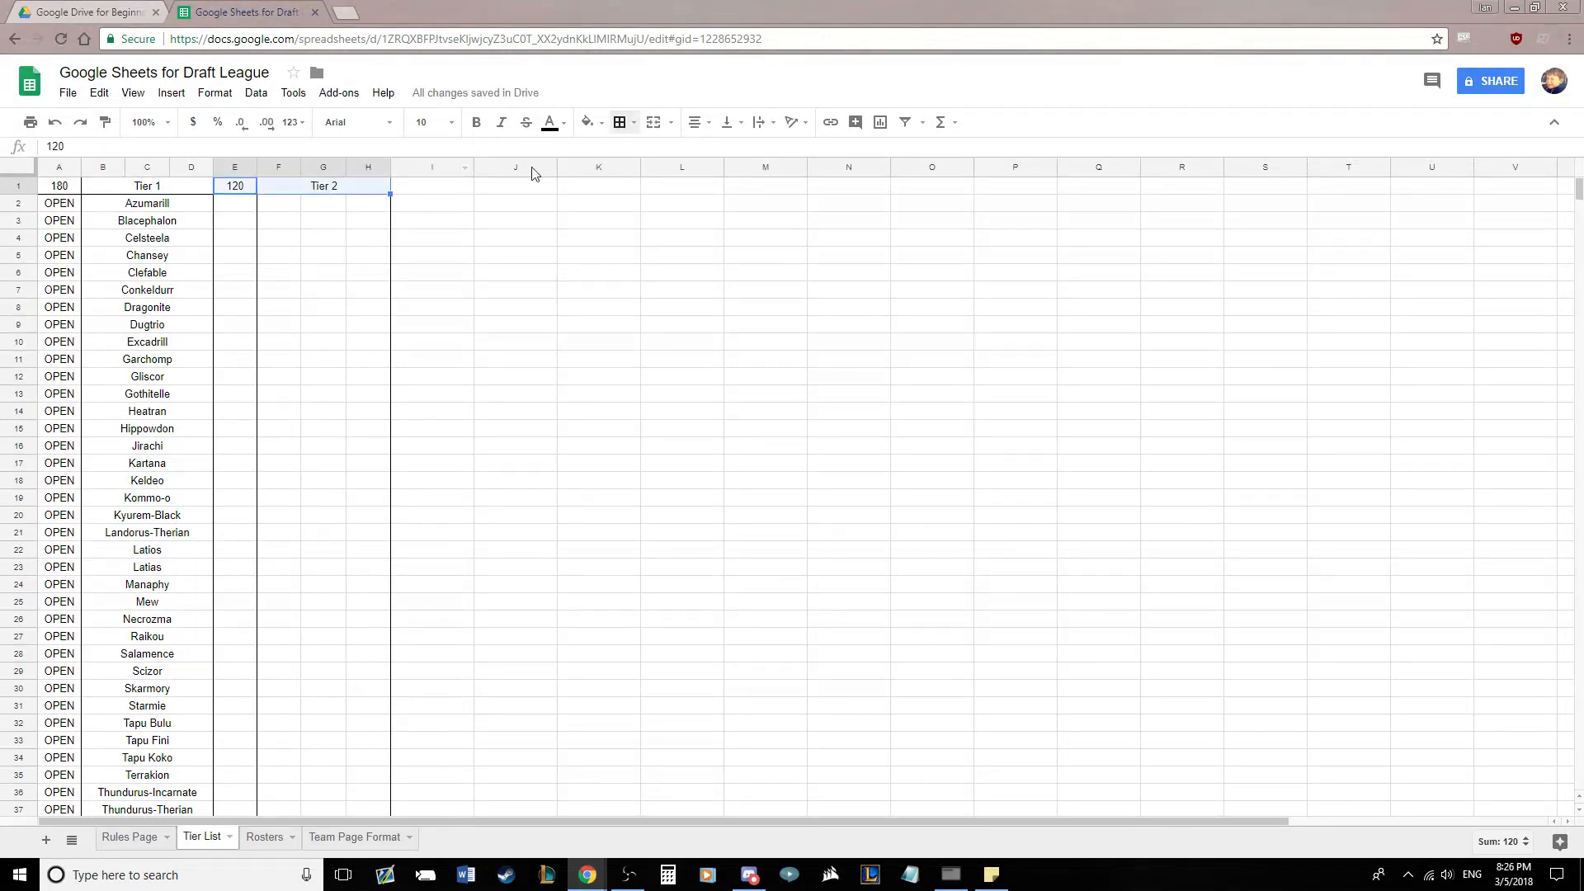
click(634, 123)
click(707, 182)
click(515, 376)
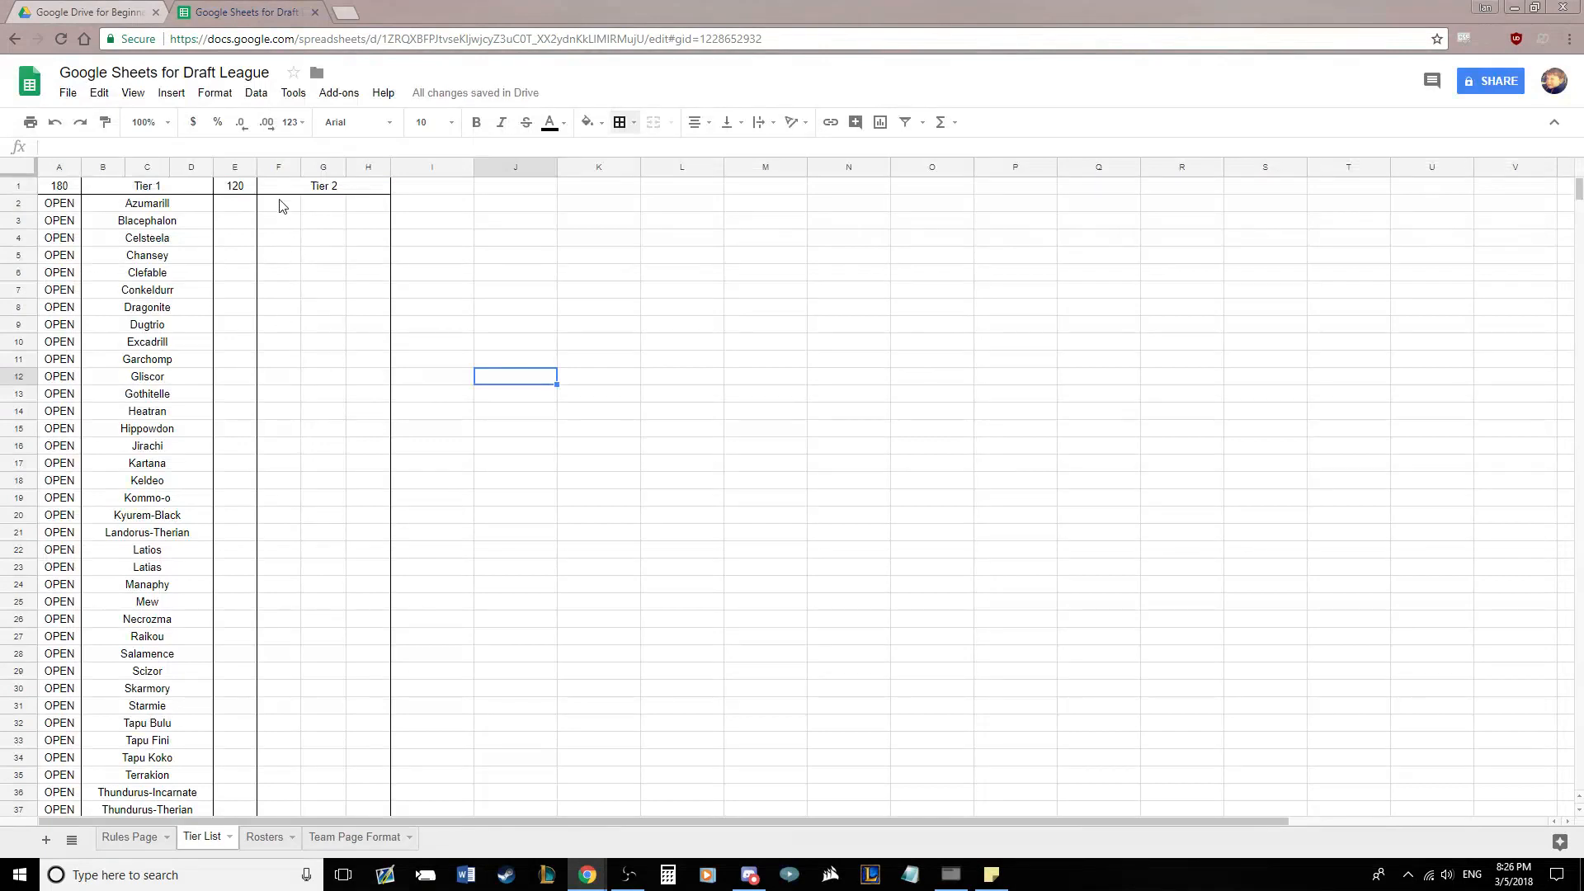
drag(293, 212, 386, 206)
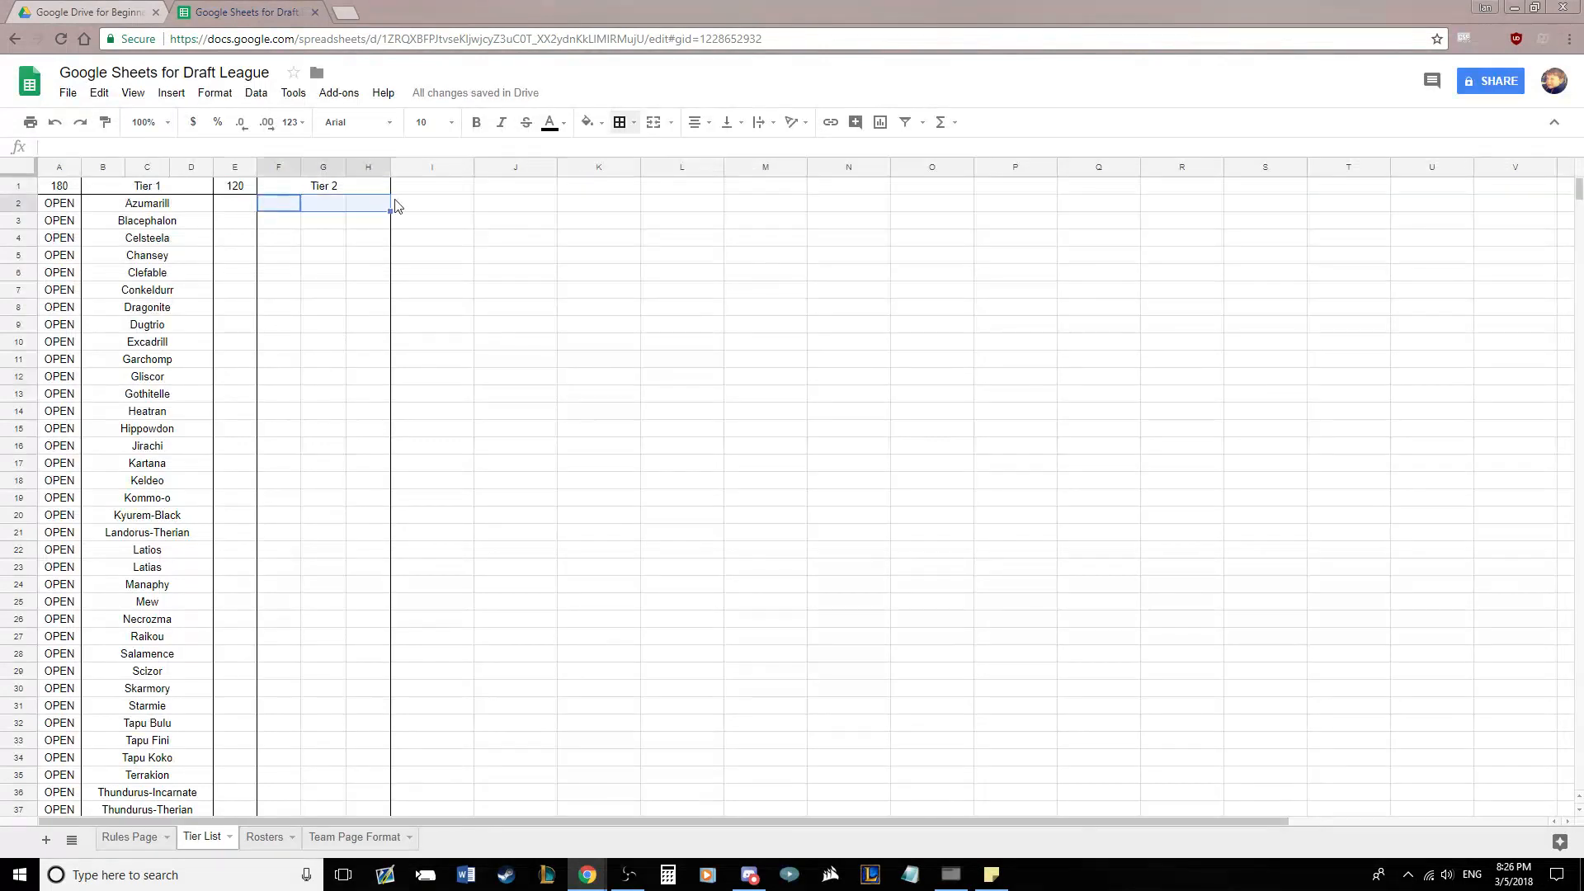
click(279, 360)
scroll(132, 248, down, 4)
scroll(134, 262, up, 4)
click(517, 241)
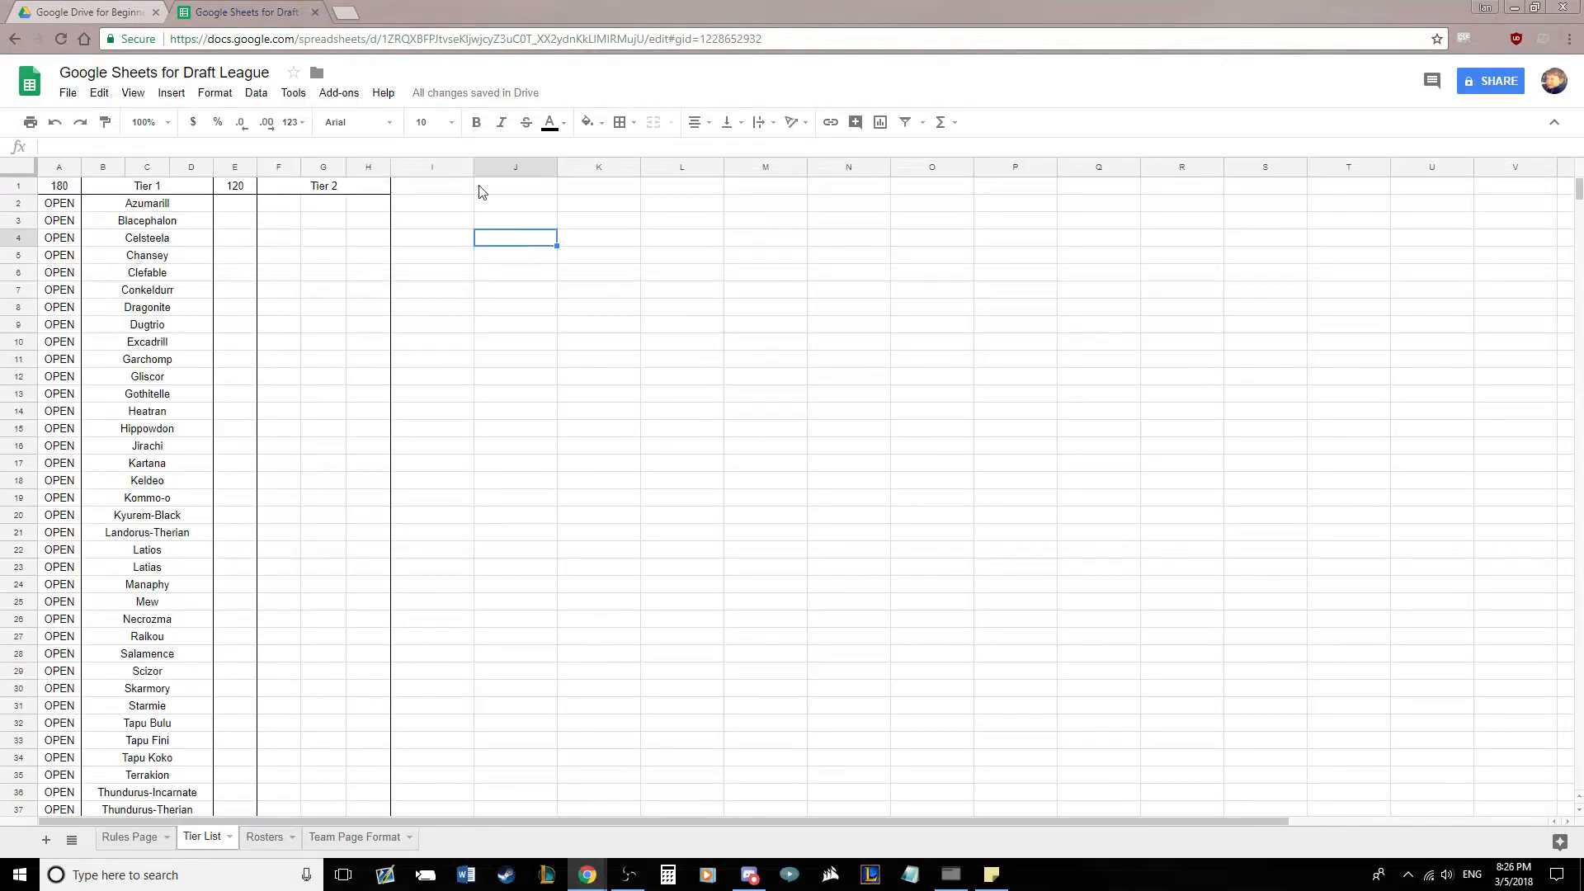
Narrow columns I to L to the same width as the Tier 2 columns
drag(472, 167, 569, 168)
click(536, 223)
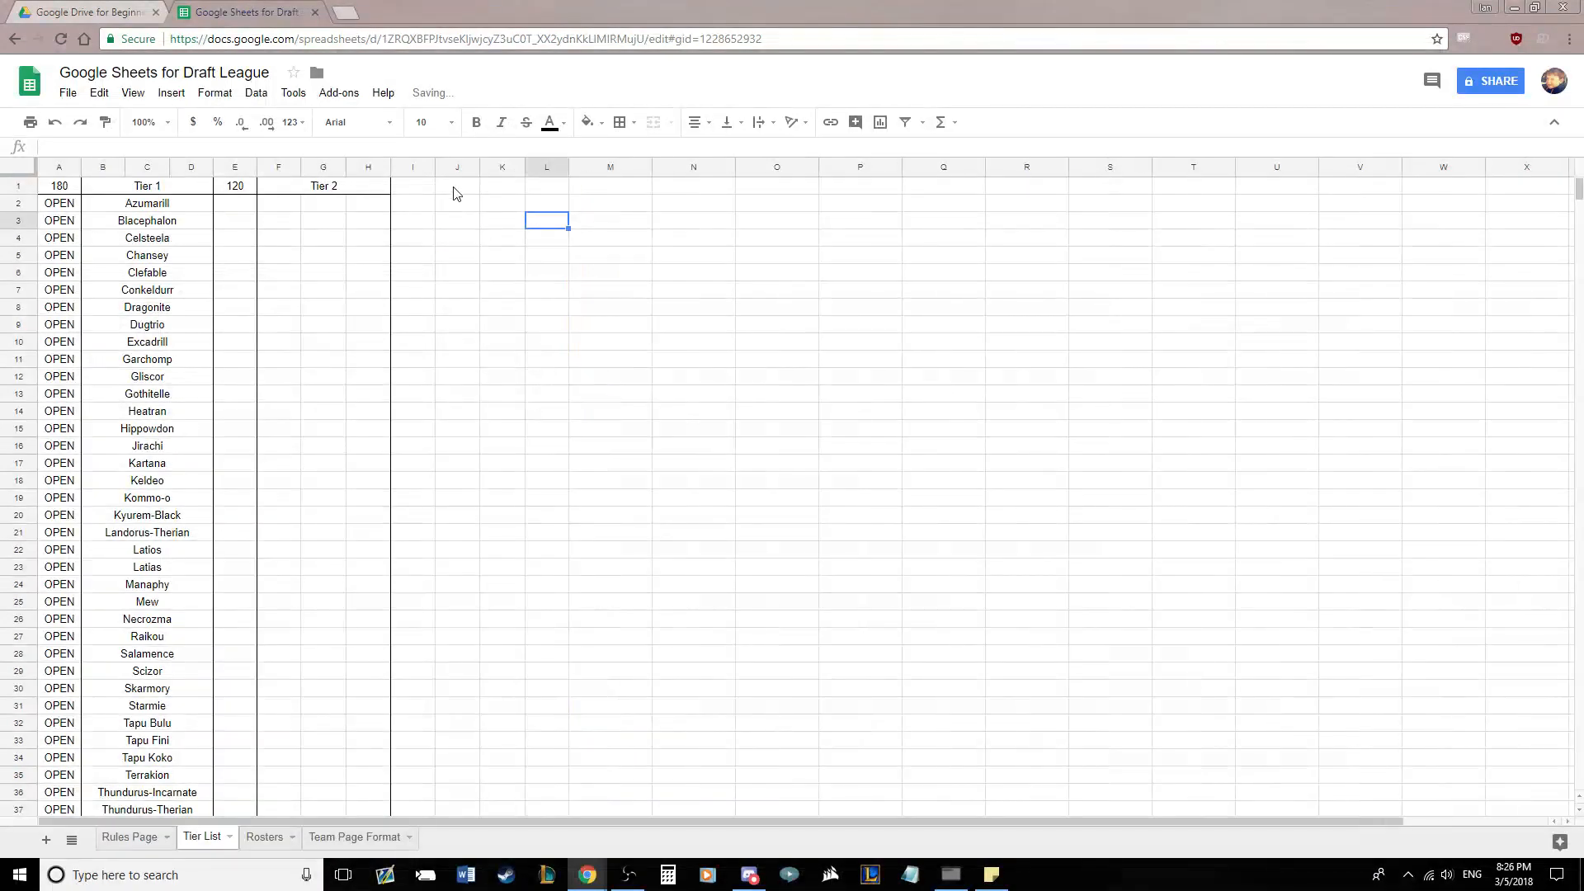
Enter 100 in I1, merge cells J1 to L1 and title the merged cell Tier 3
click(424, 188)
text(100)
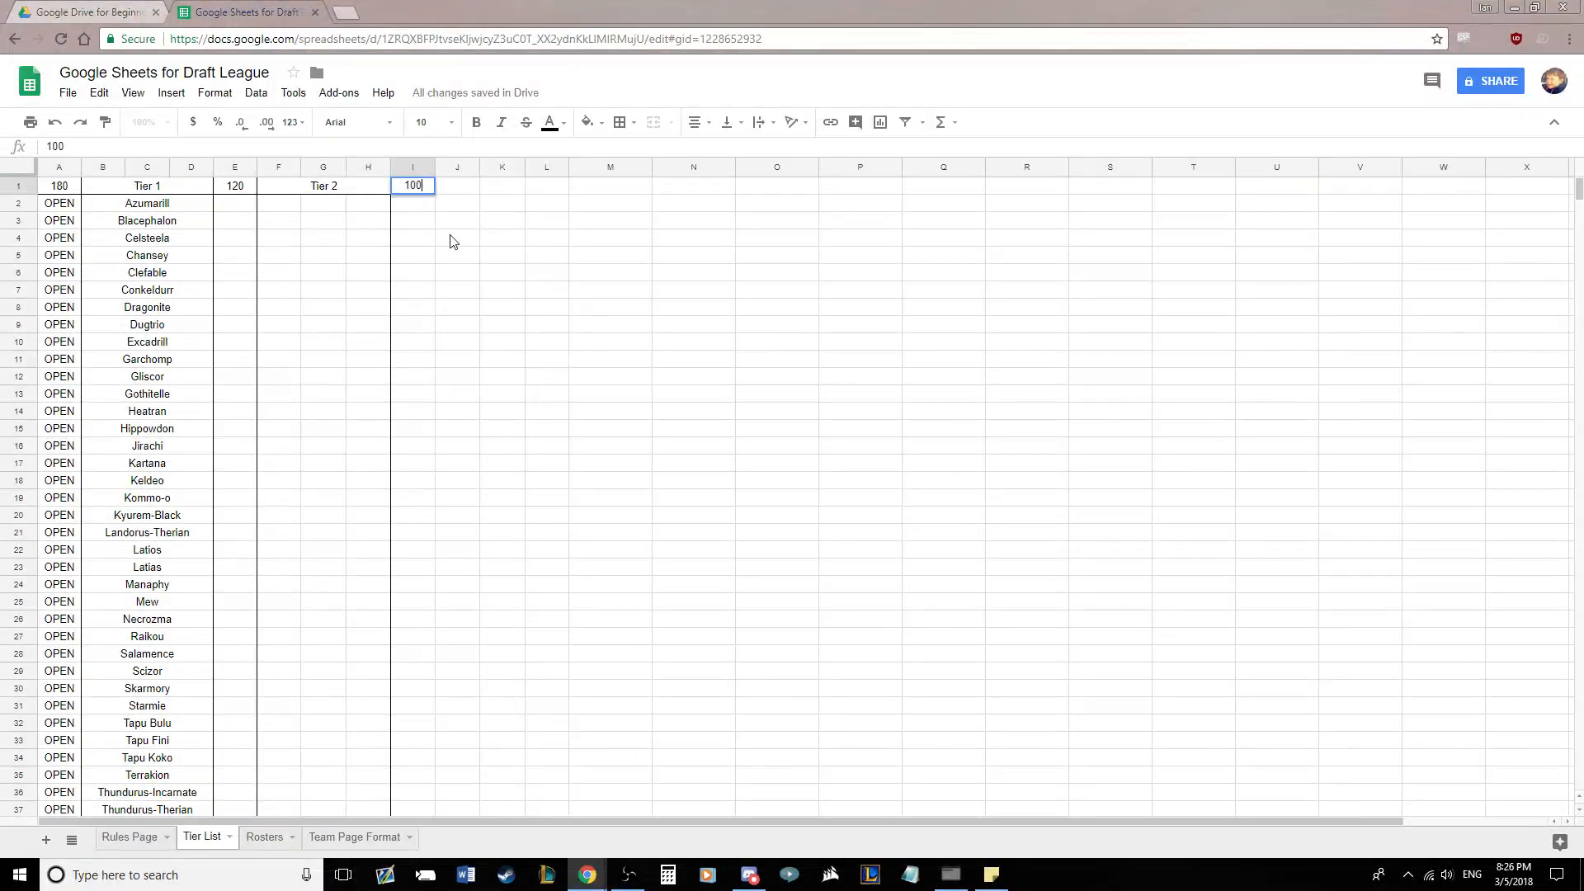
drag(458, 187, 546, 187)
click(654, 122)
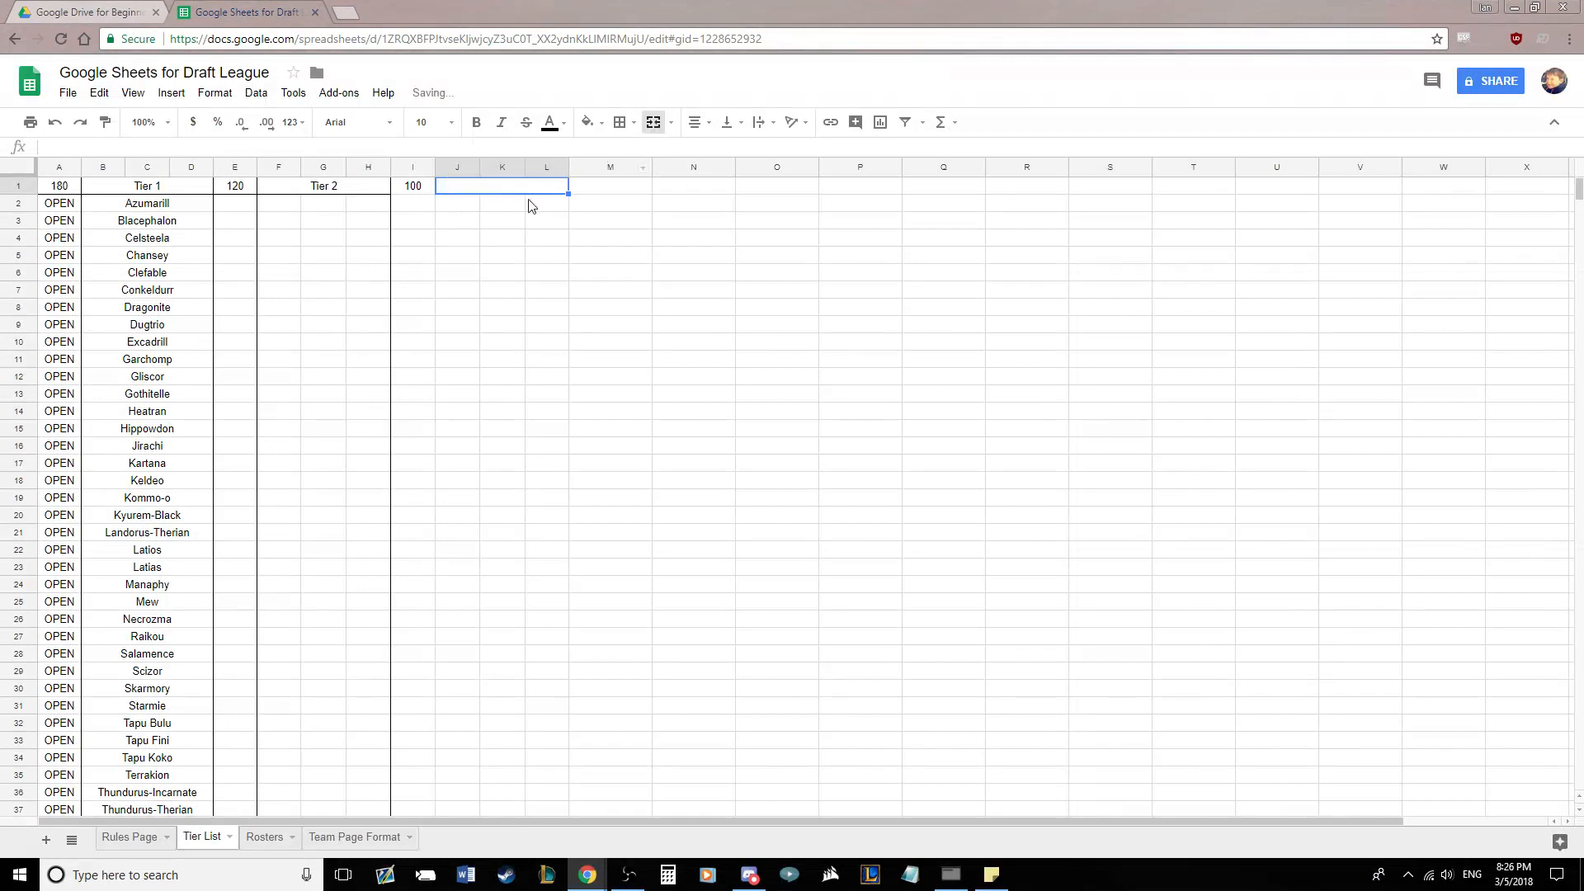
text(Tier 3)
key(Return)
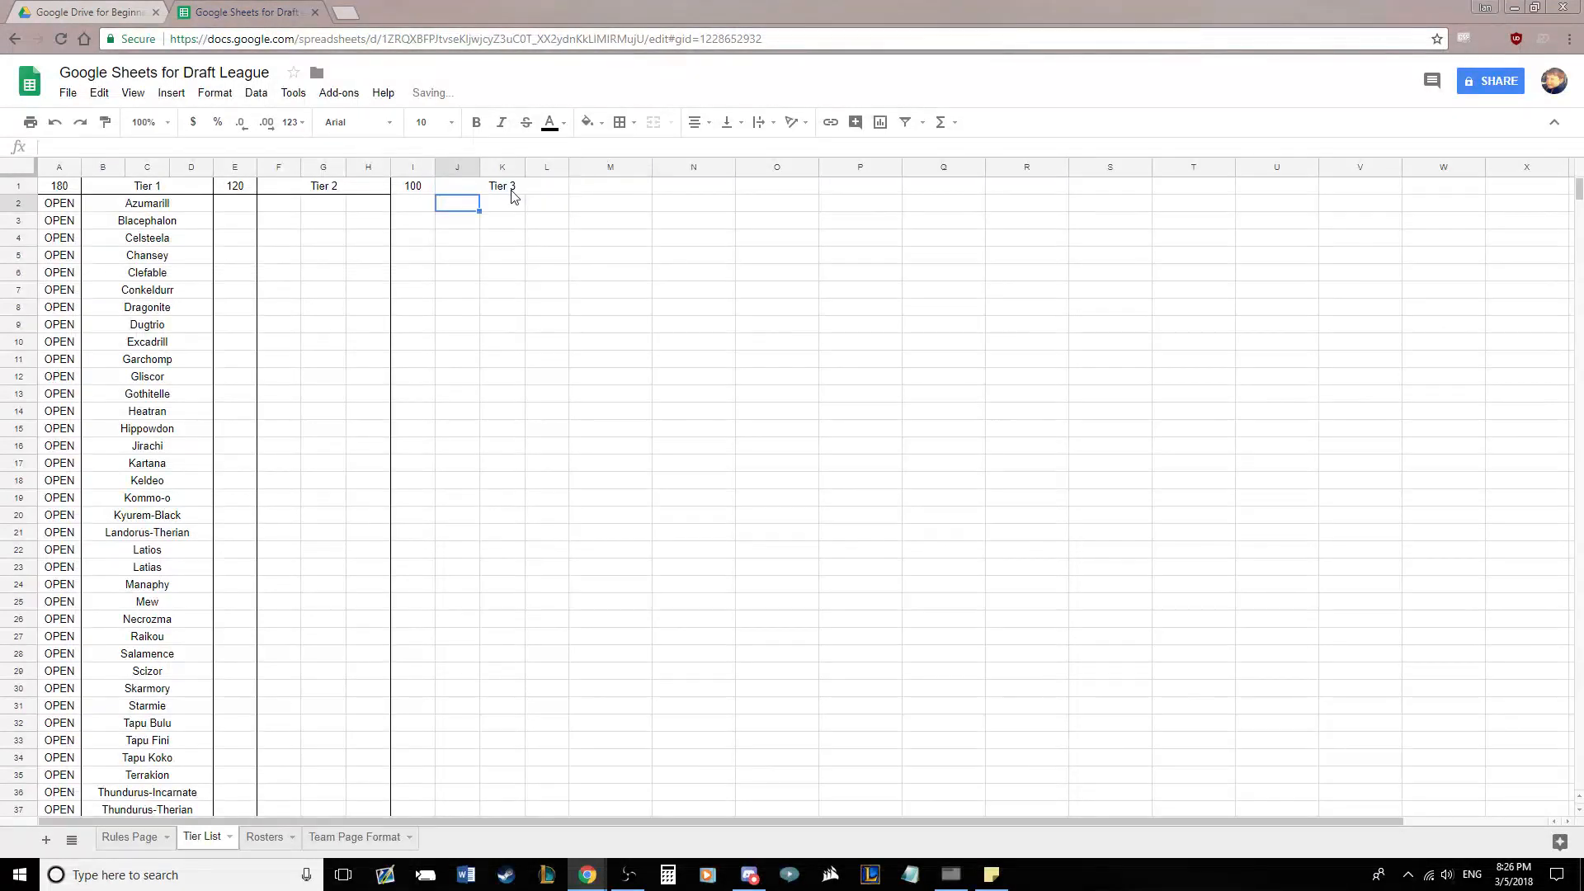
Add a bottom border under the 100 and Tier 3 headers in I1 to L1, and a right border along column I
drag(427, 188, 470, 186)
click(619, 123)
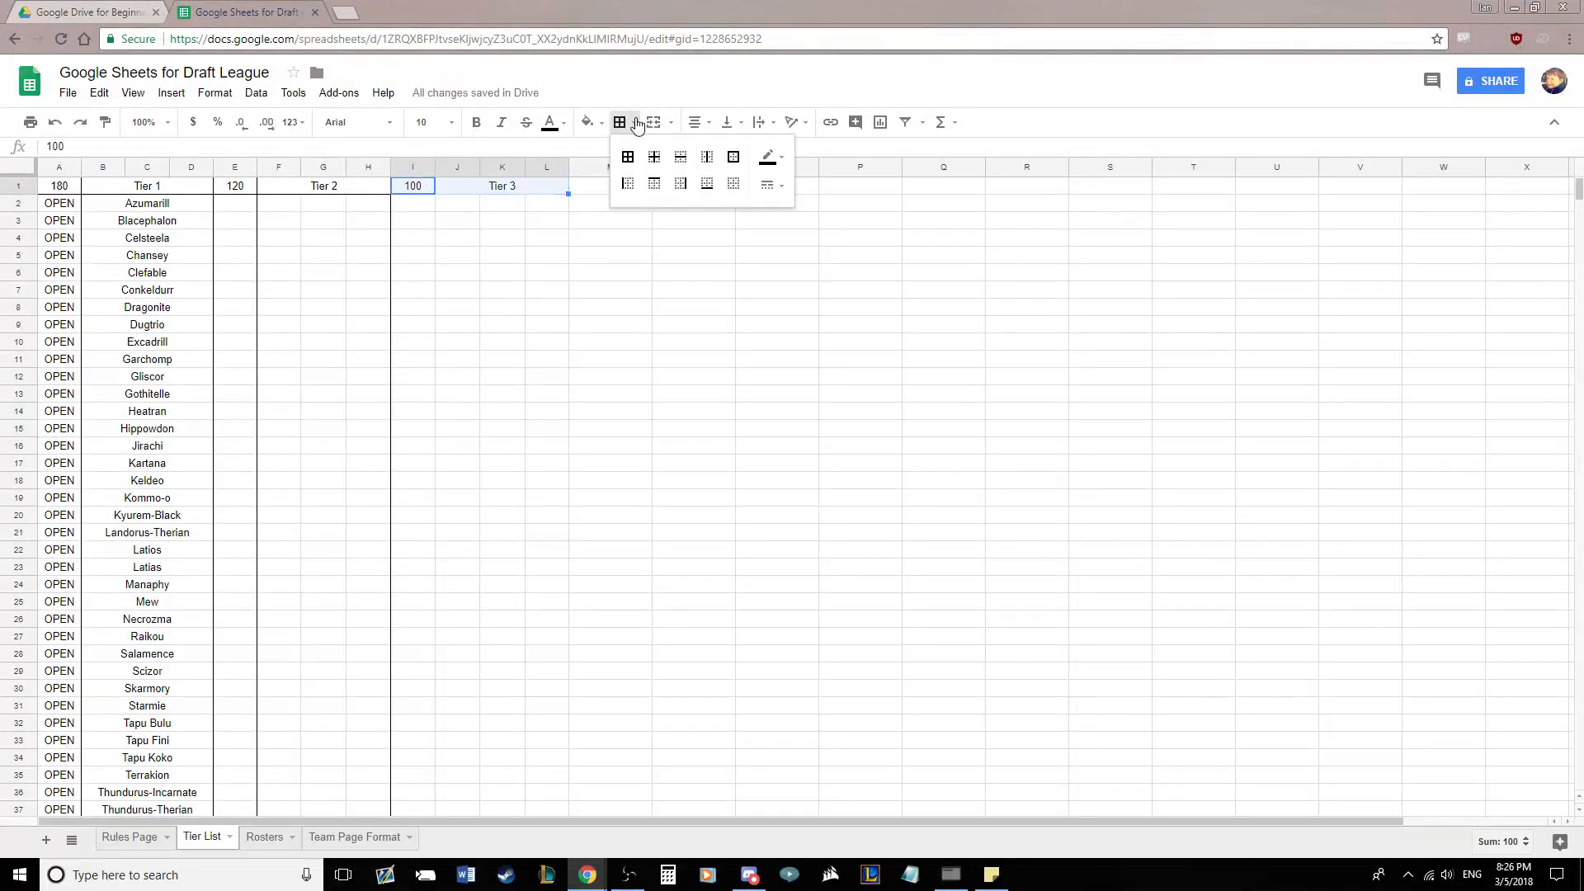
click(690, 191)
click(577, 319)
click(413, 167)
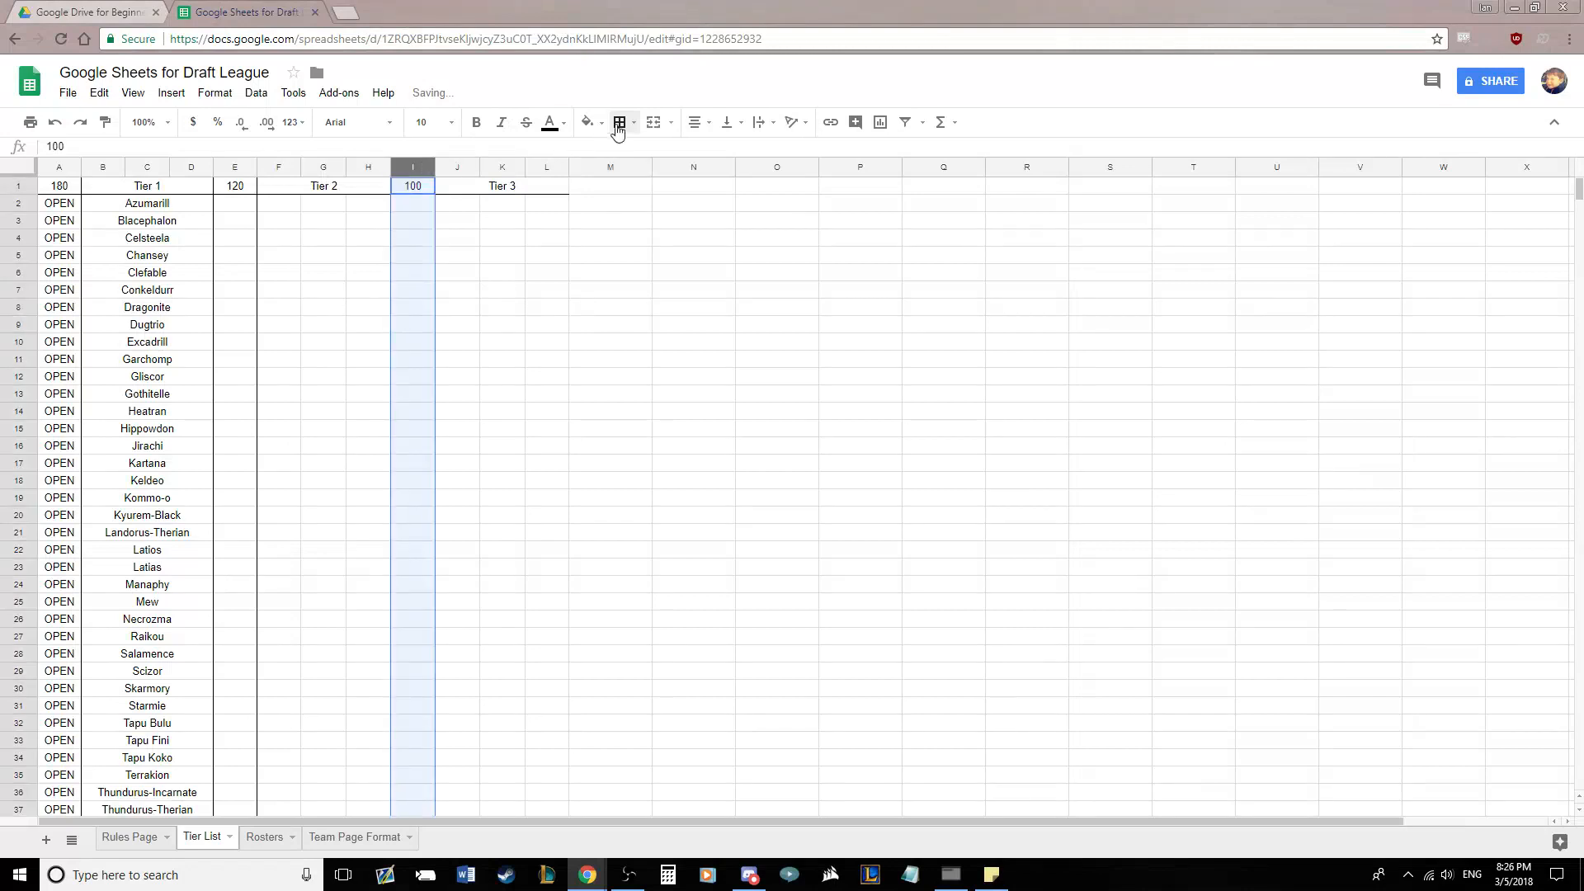
click(620, 122)
click(680, 184)
Add a right border along the whole of column L to close off the Tier 3 list
click(546, 168)
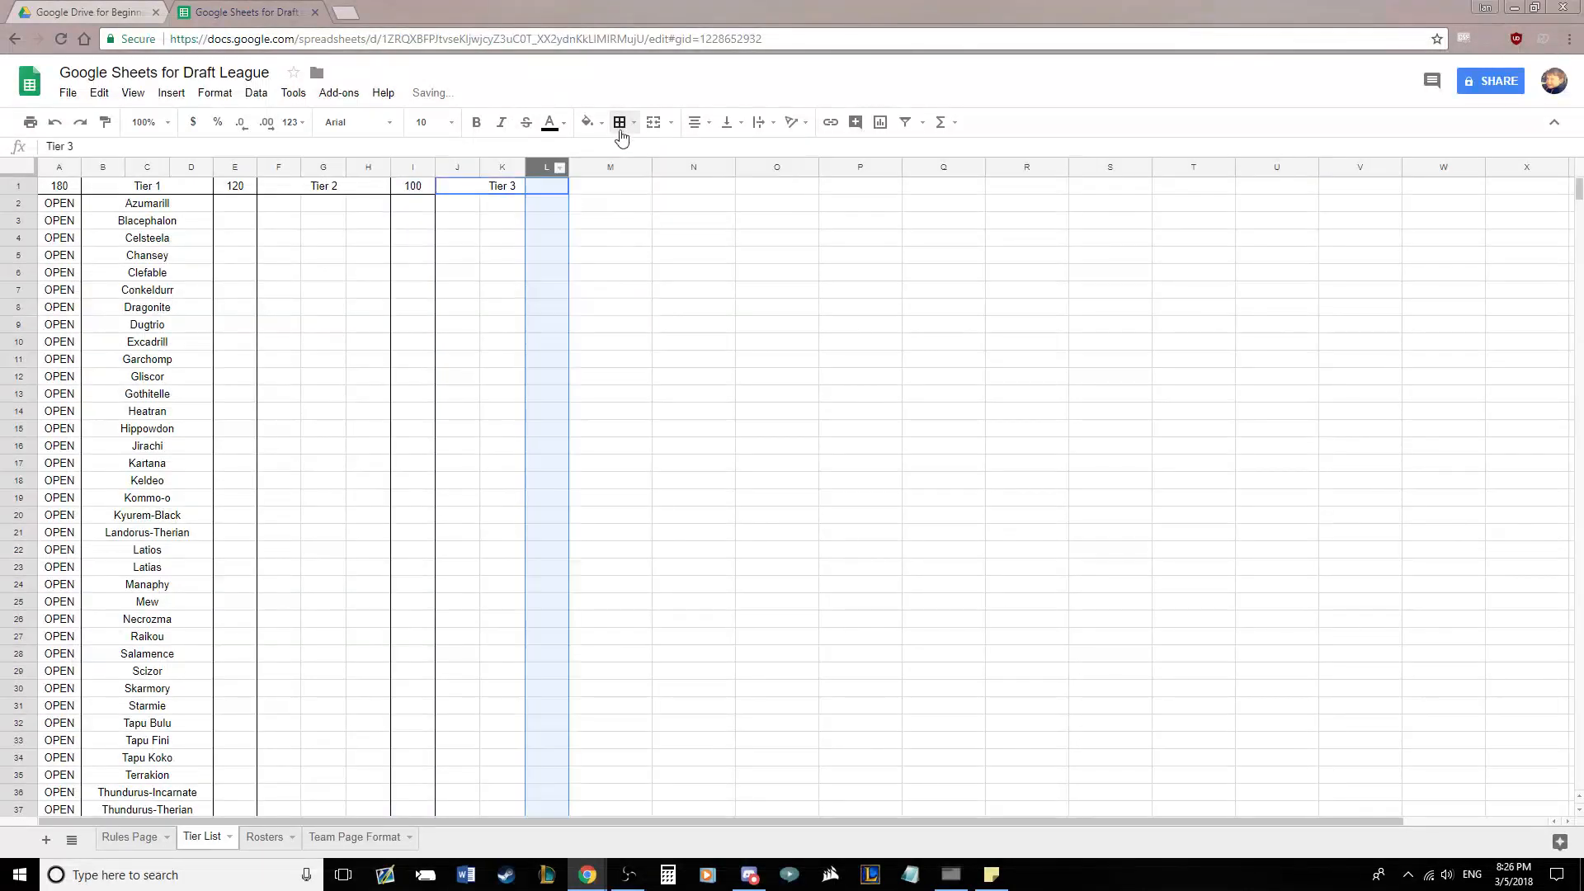
click(619, 122)
click(633, 184)
click(680, 183)
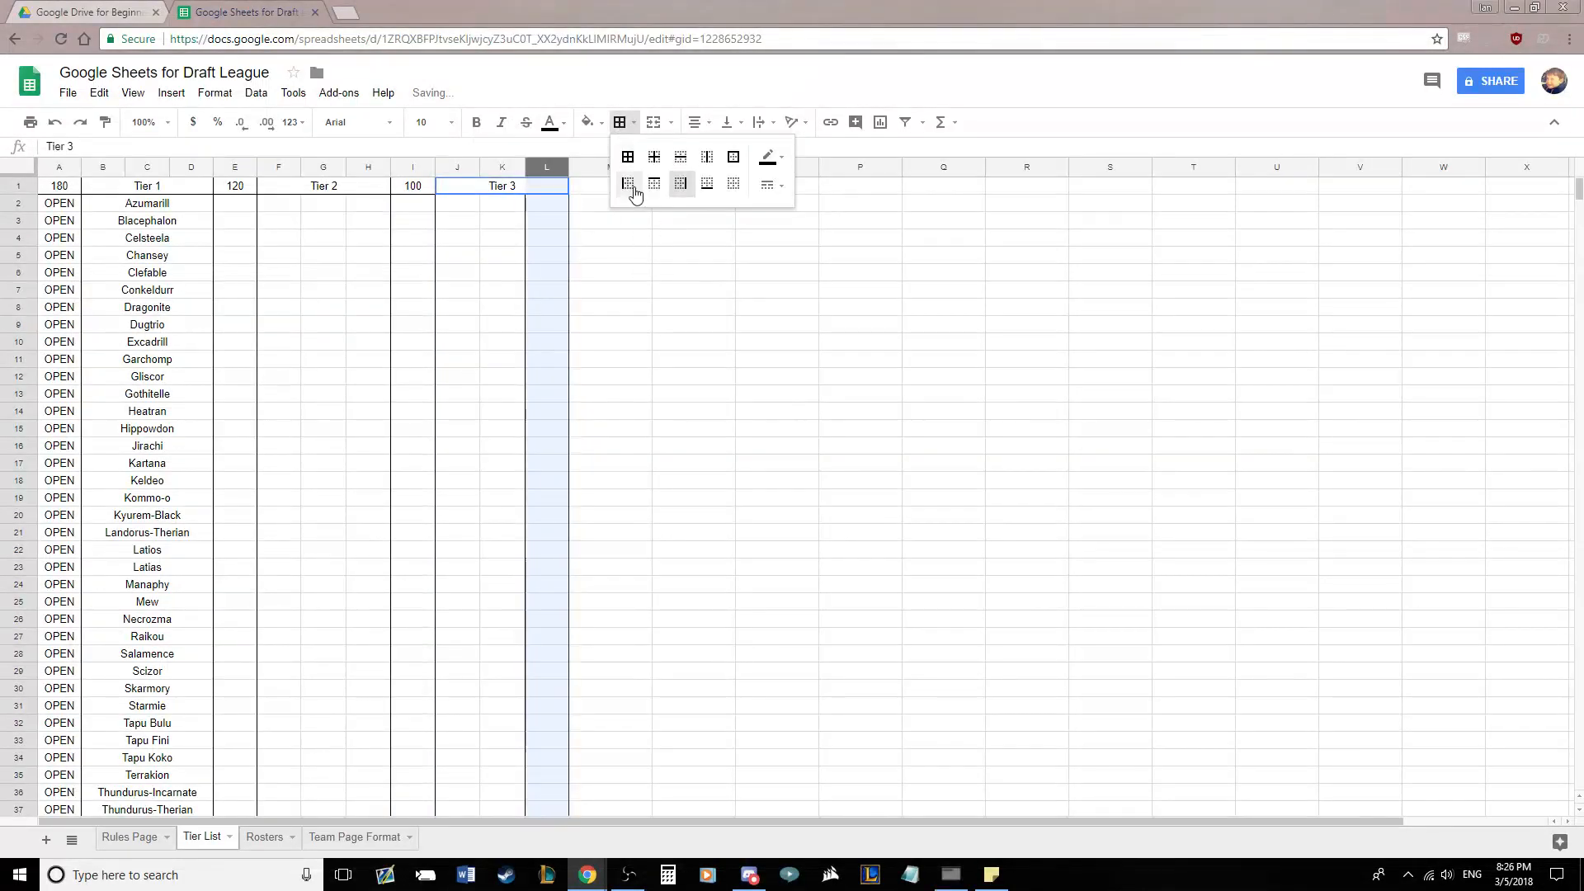
click(729, 188)
click(603, 290)
click(545, 167)
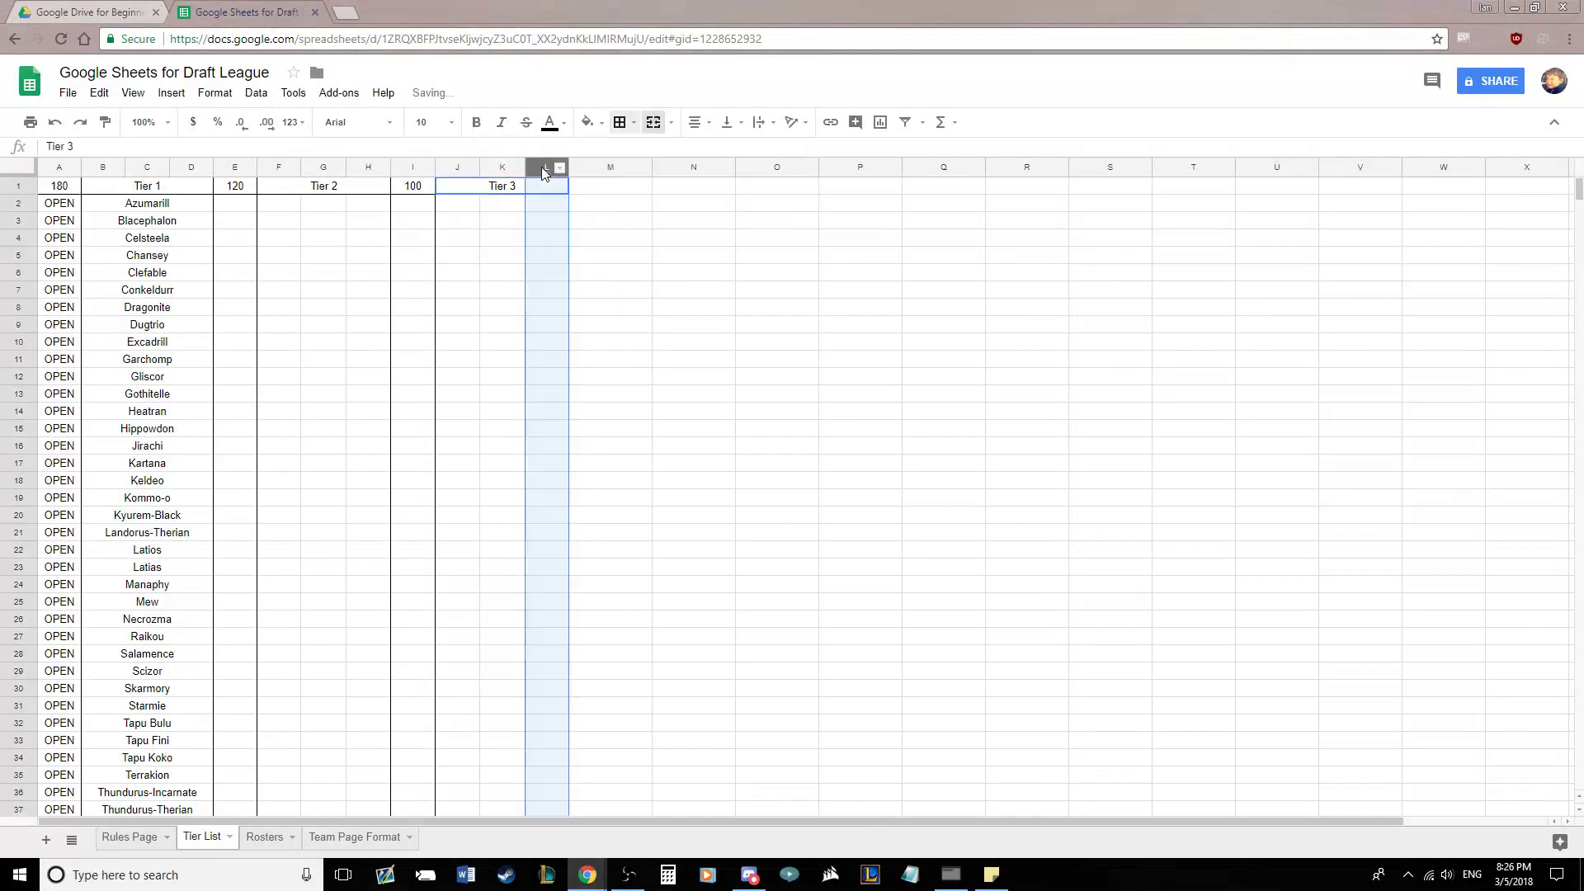
click(619, 123)
click(679, 184)
click(649, 311)
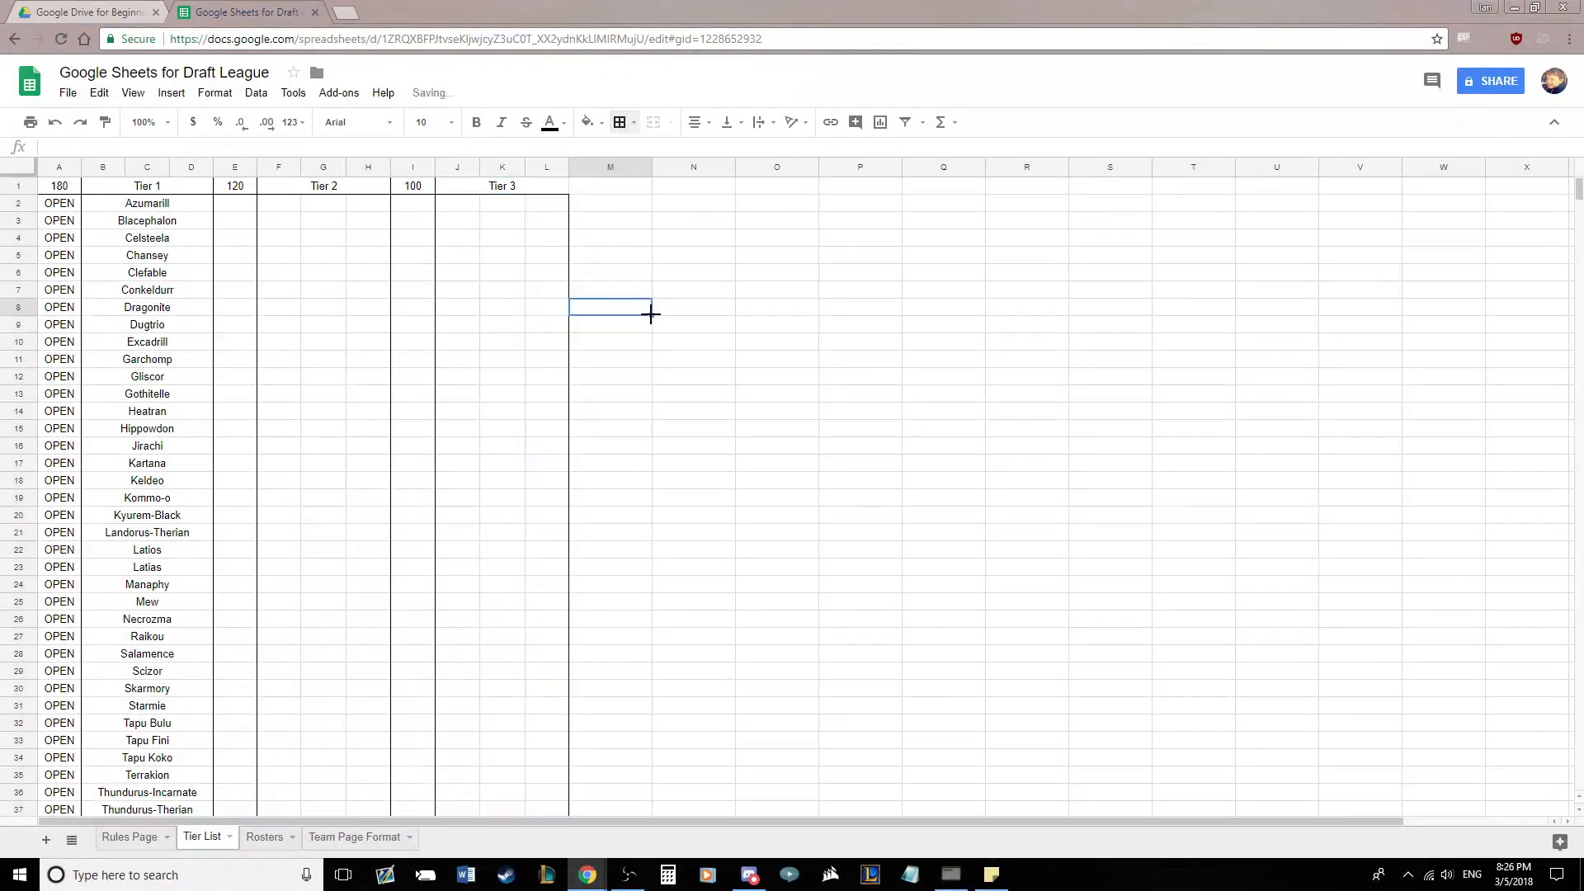
click(555, 187)
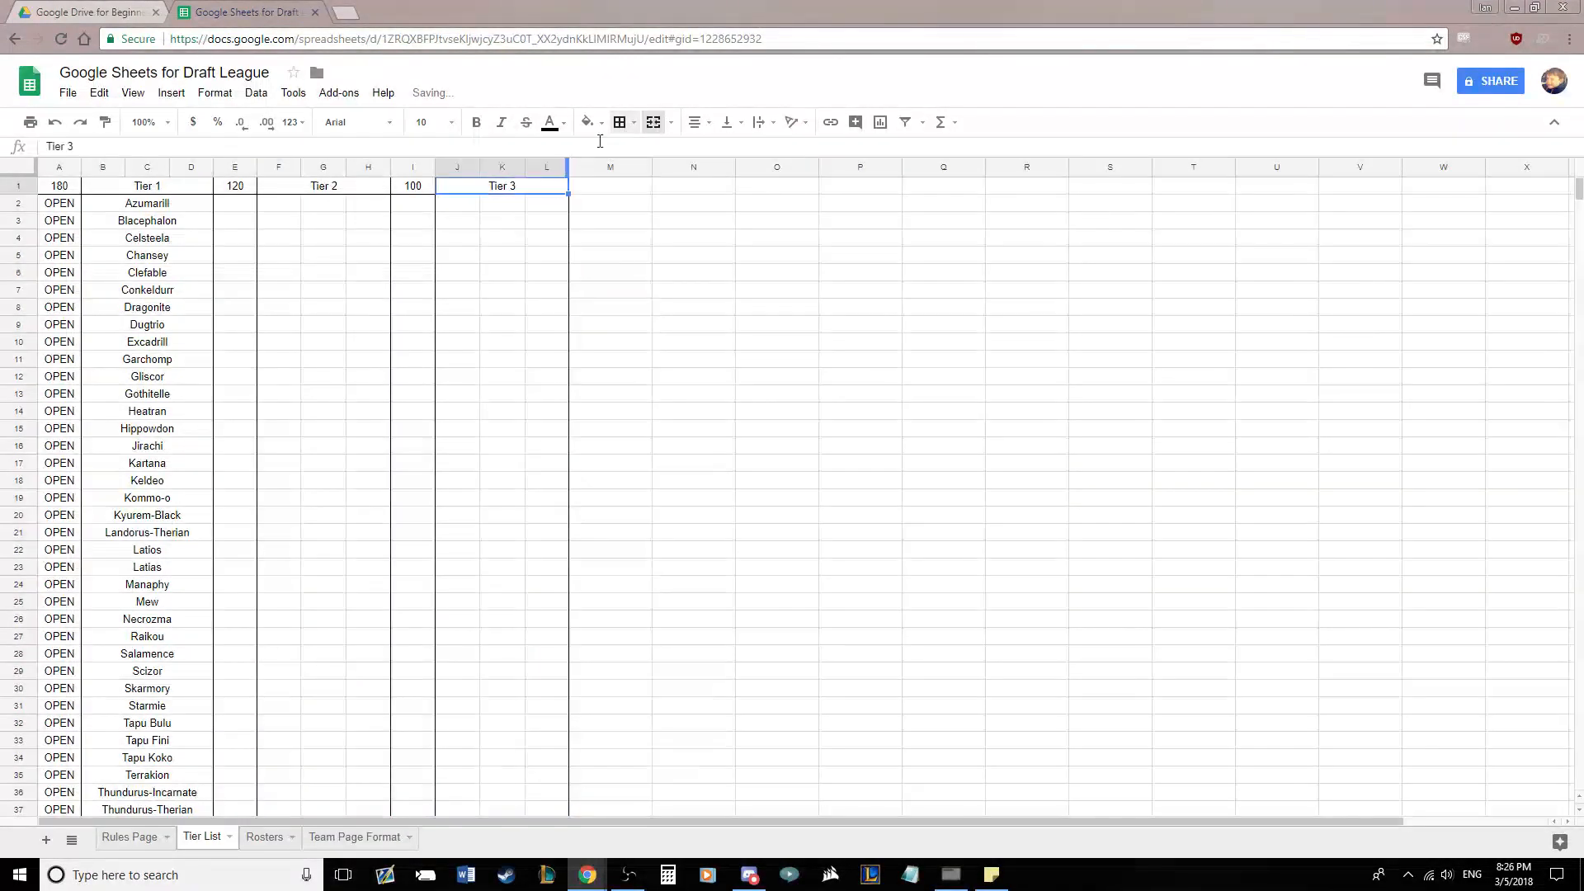
click(671, 309)
Narrow columns M to P to the same width as the Tier 3 columns
drag(651, 168, 746, 168)
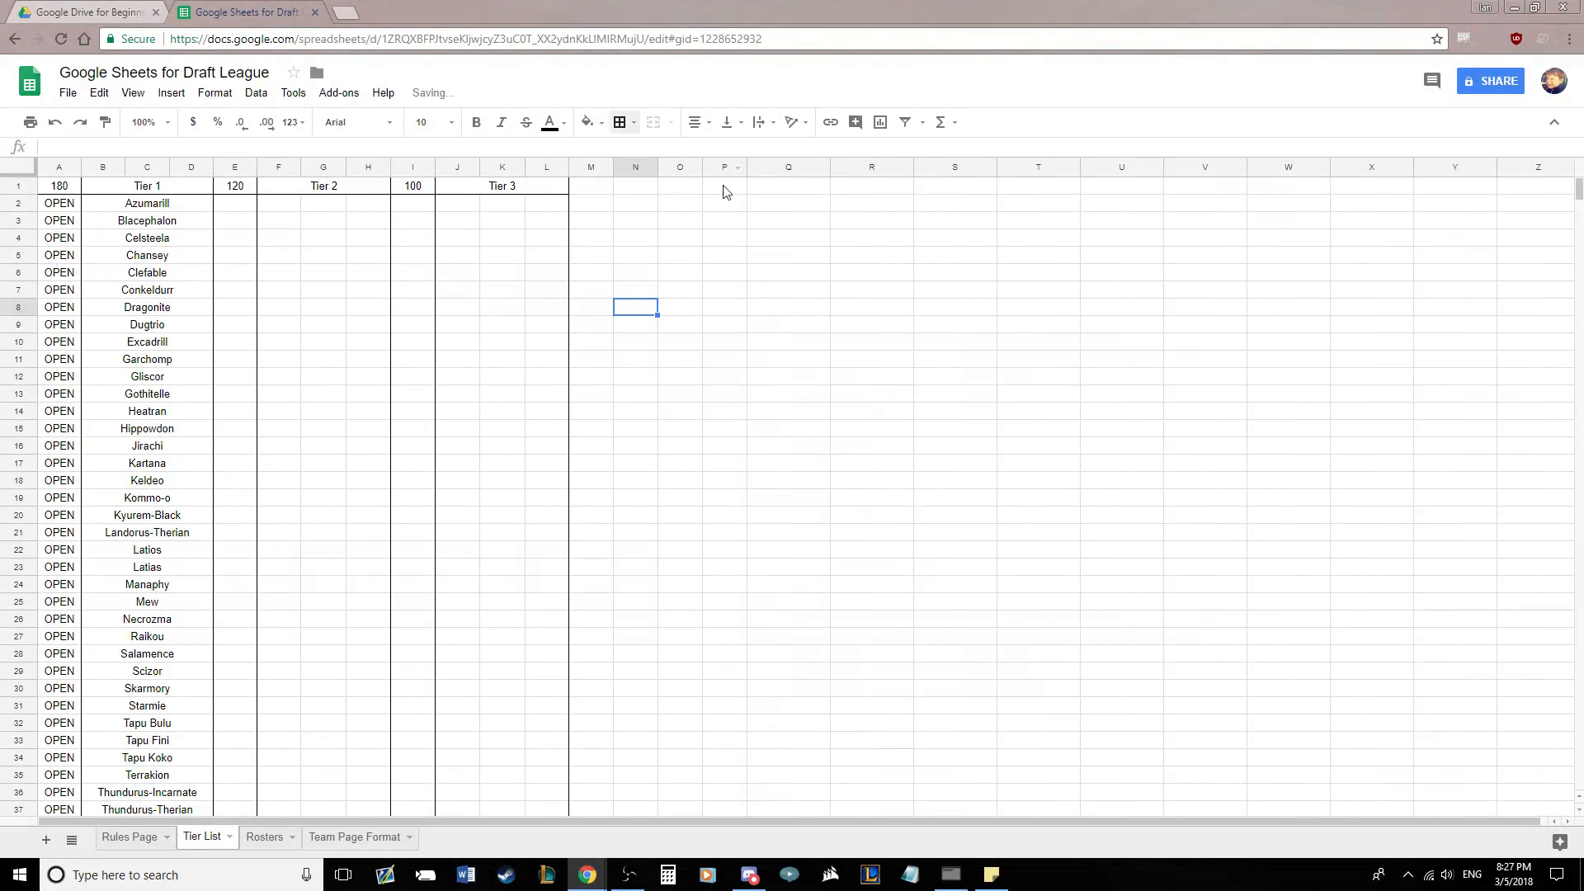
drag(633, 191, 717, 192)
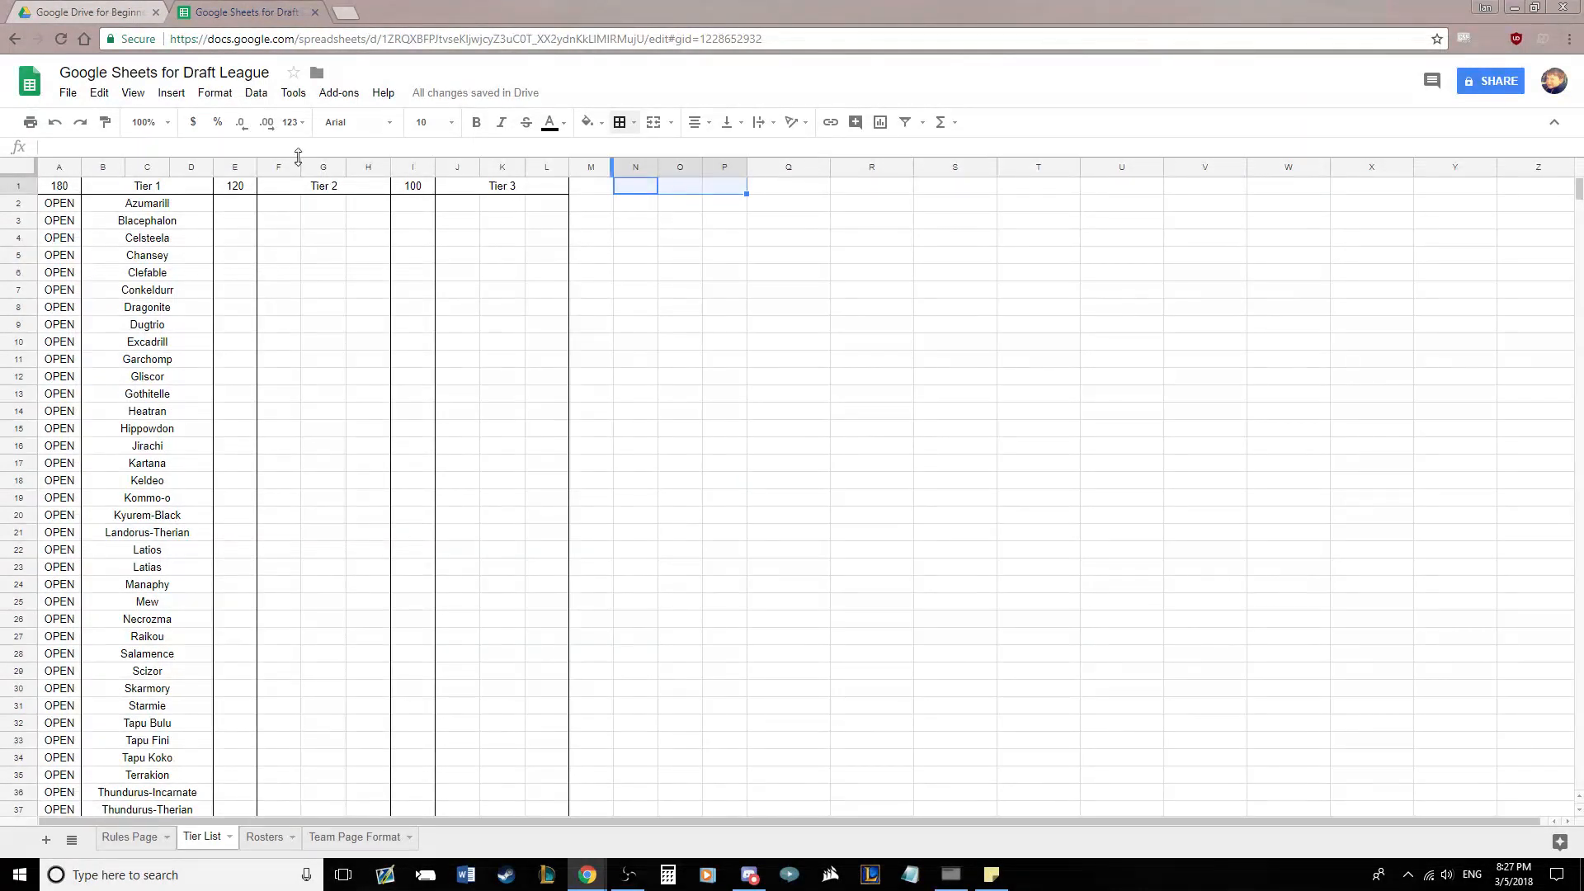
click(666, 340)
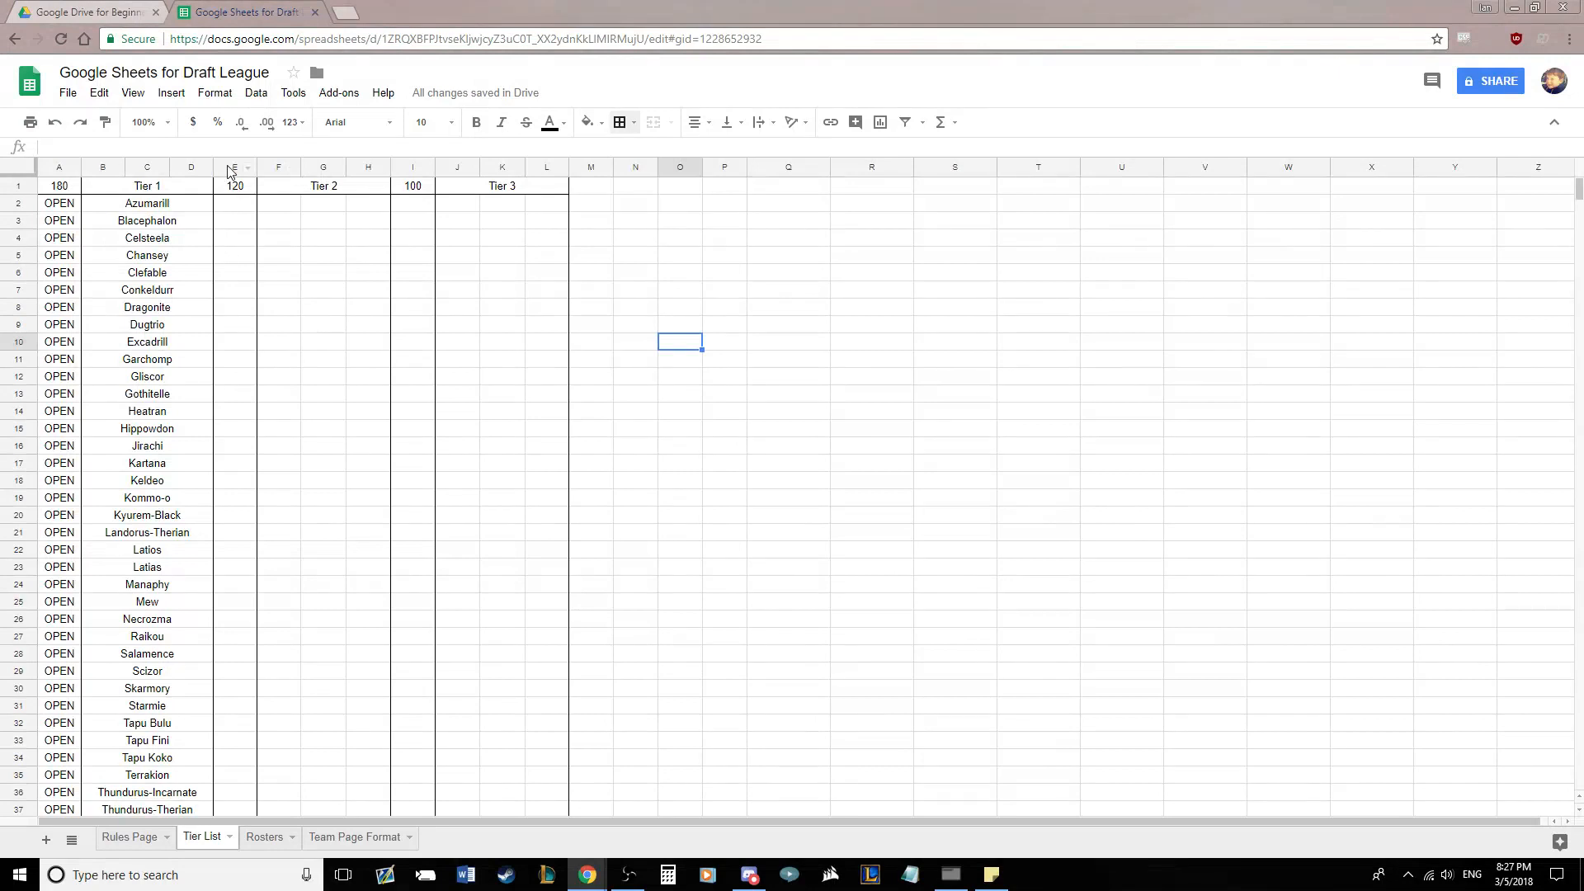
click(227, 207)
click(55, 206)
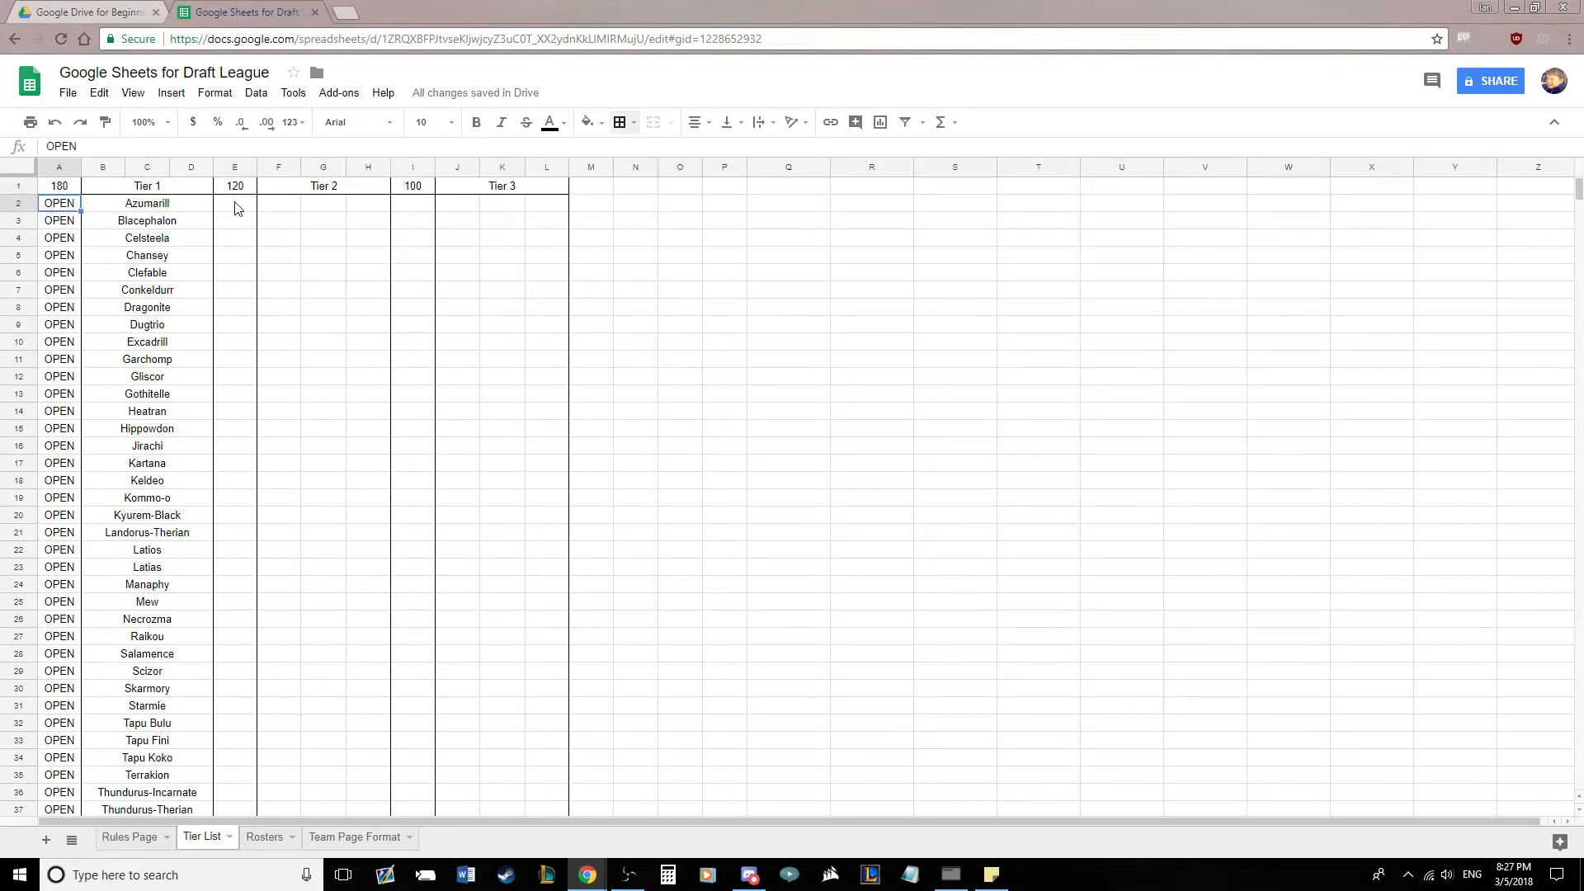
click(236, 208)
click(54, 206)
click(565, 239)
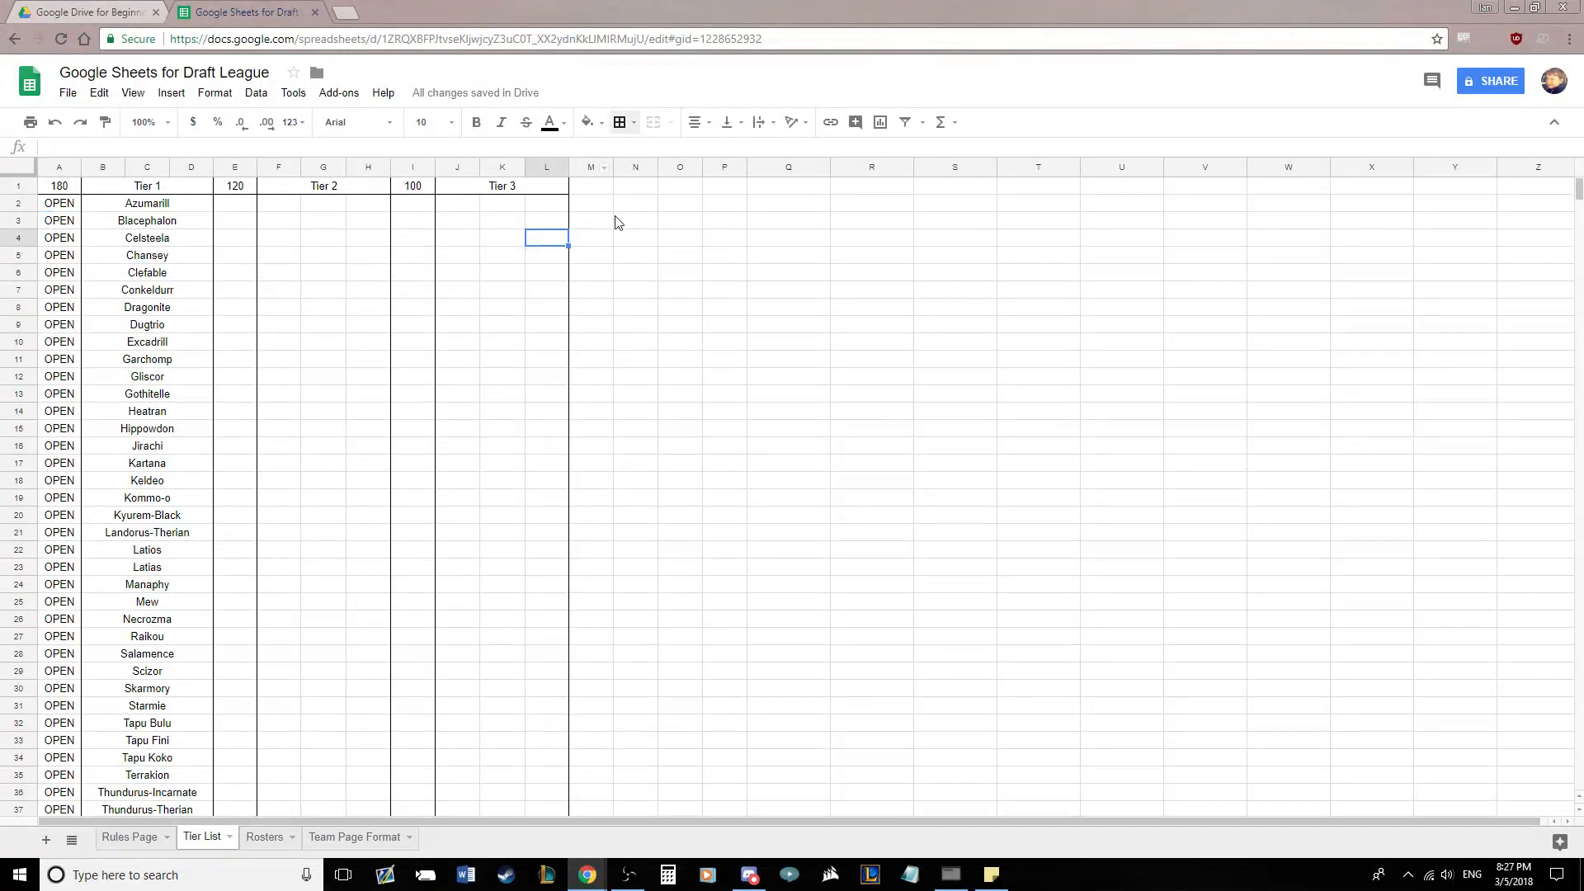
click(633, 240)
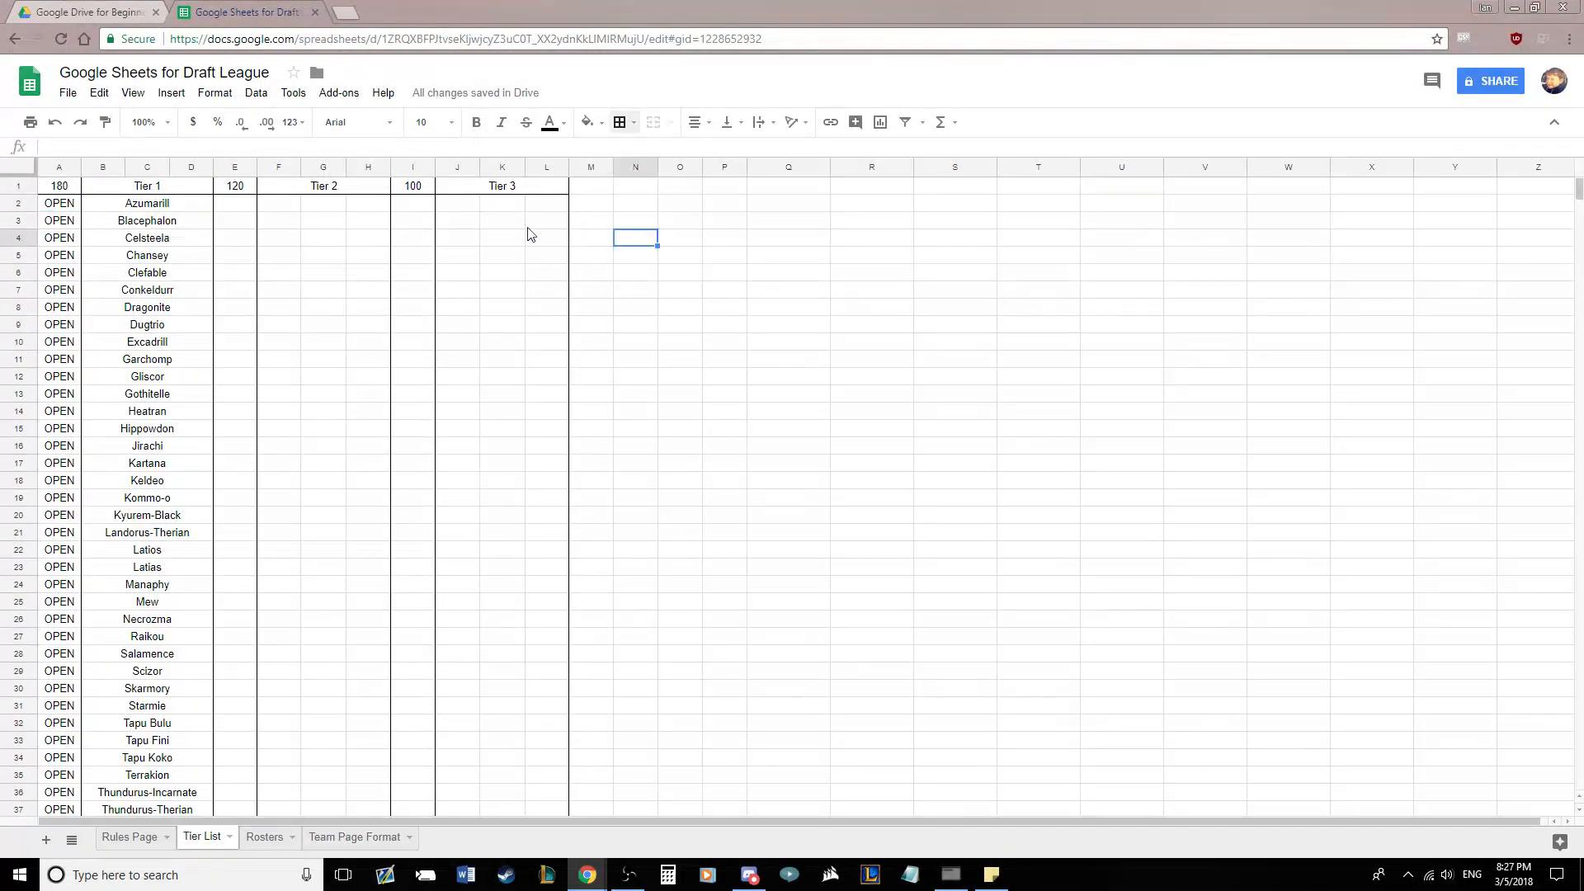
Enter 60 in M1, merge cells N1 to P1 and title the merged cell Tier 4
click(596, 191)
text(60)
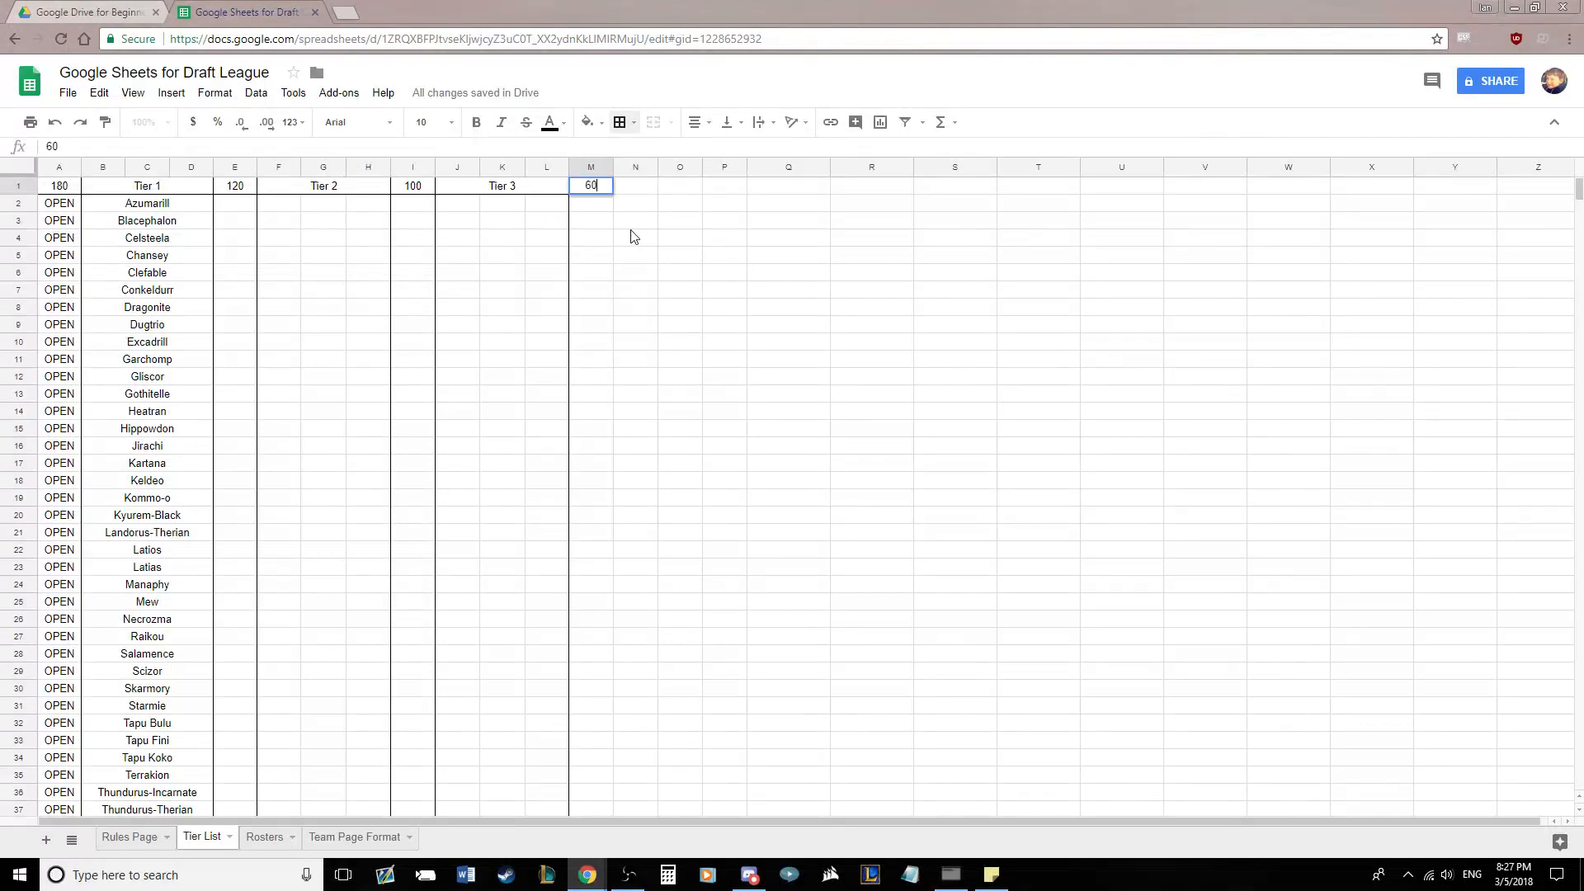
key(Return)
drag(649, 190, 724, 188)
click(652, 124)
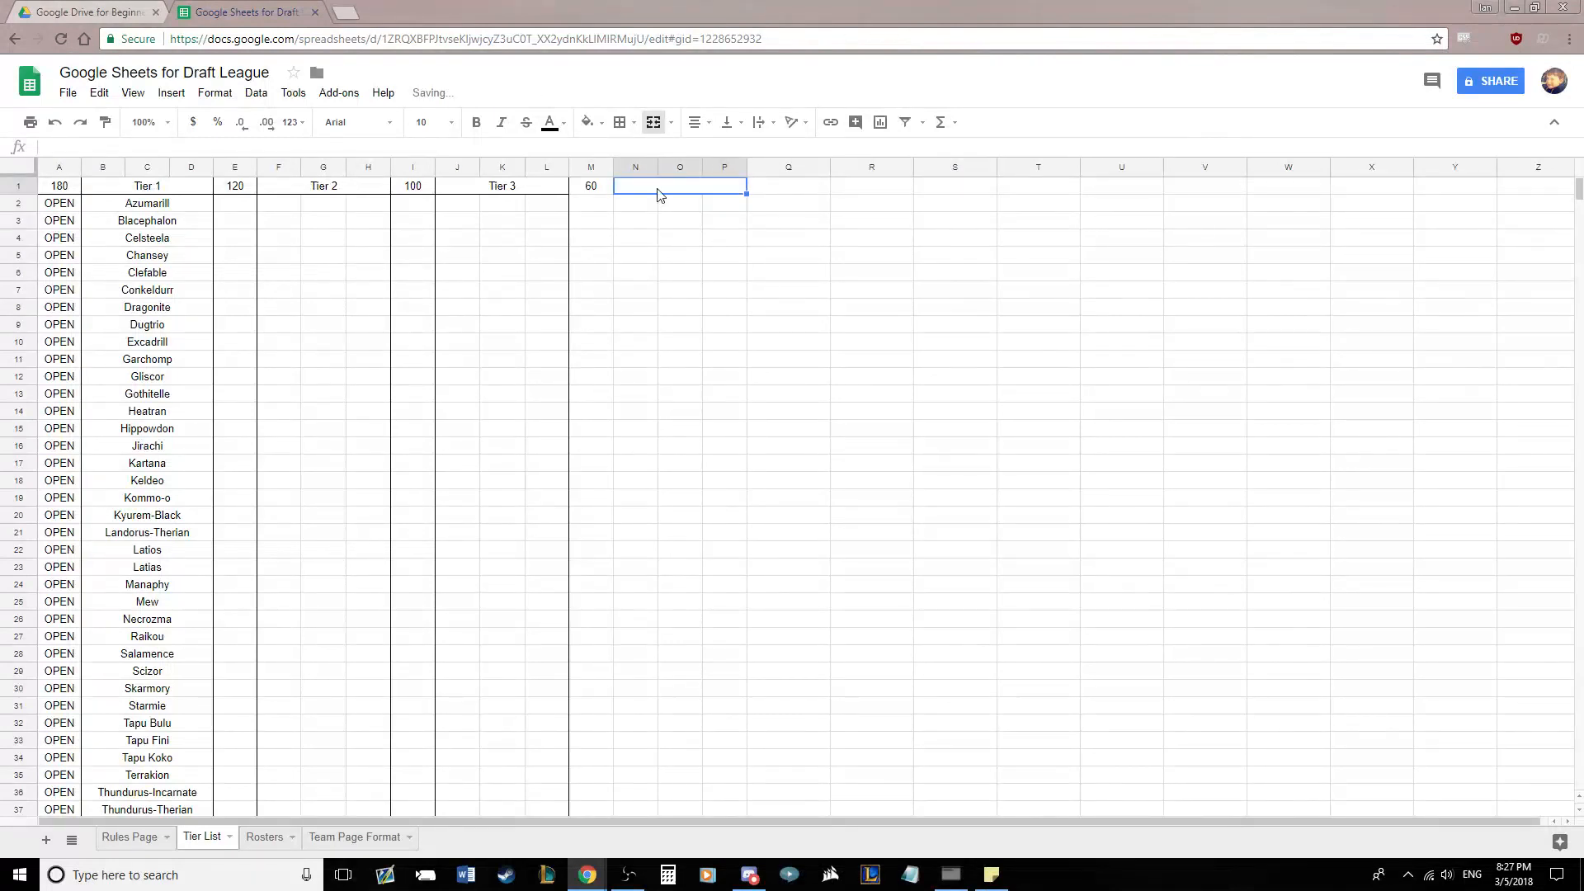
text(Tier 4)
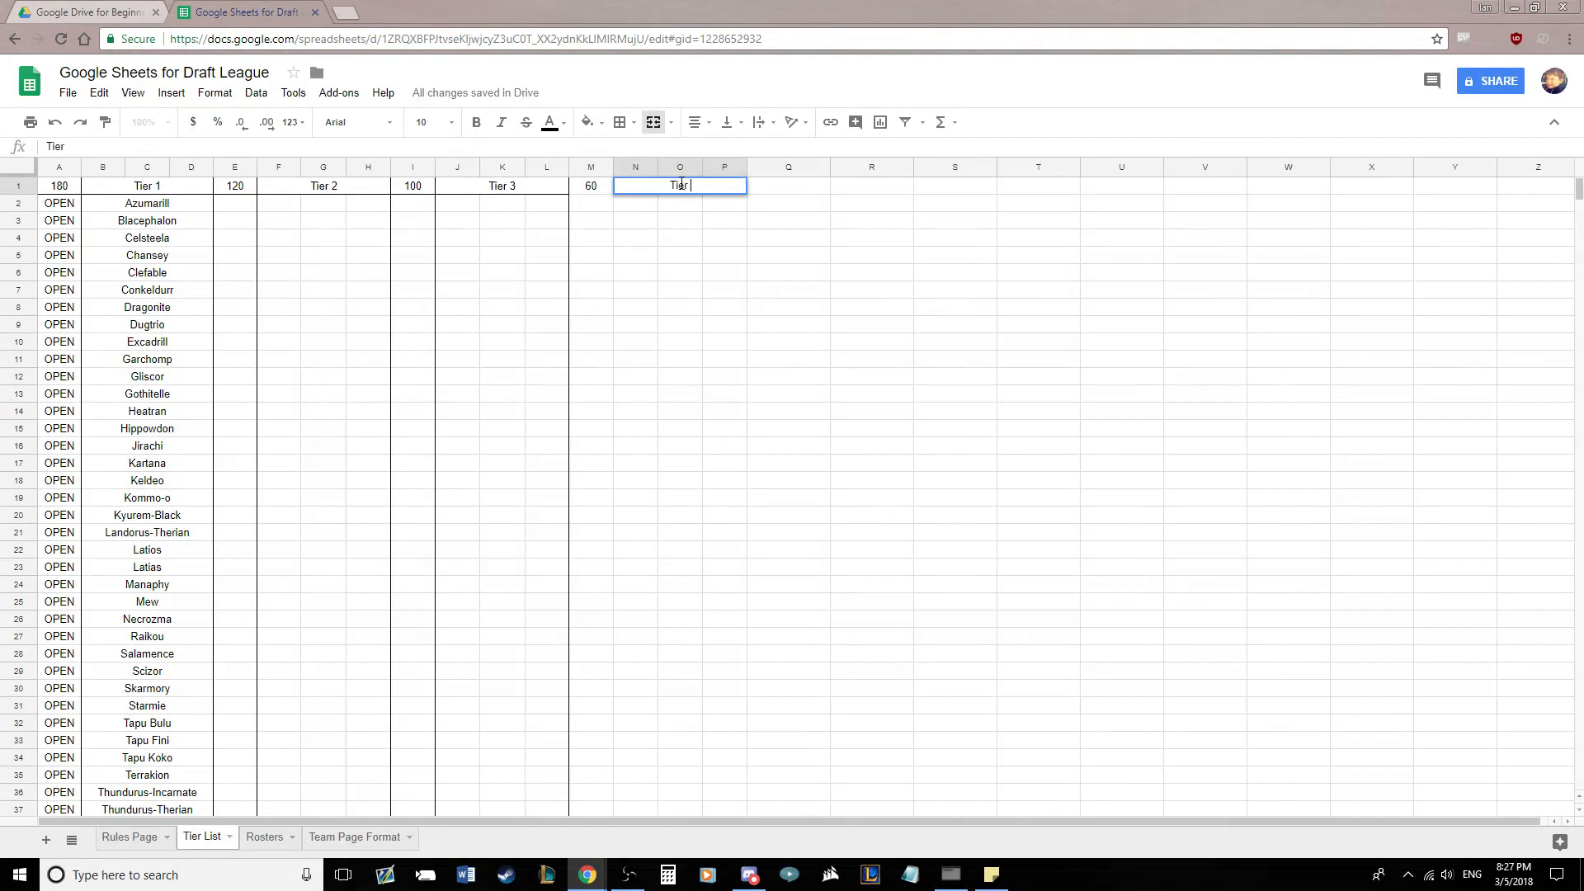
key(Return)
Add a right border along the whole of column M, beside the Tier 4 list
click(597, 168)
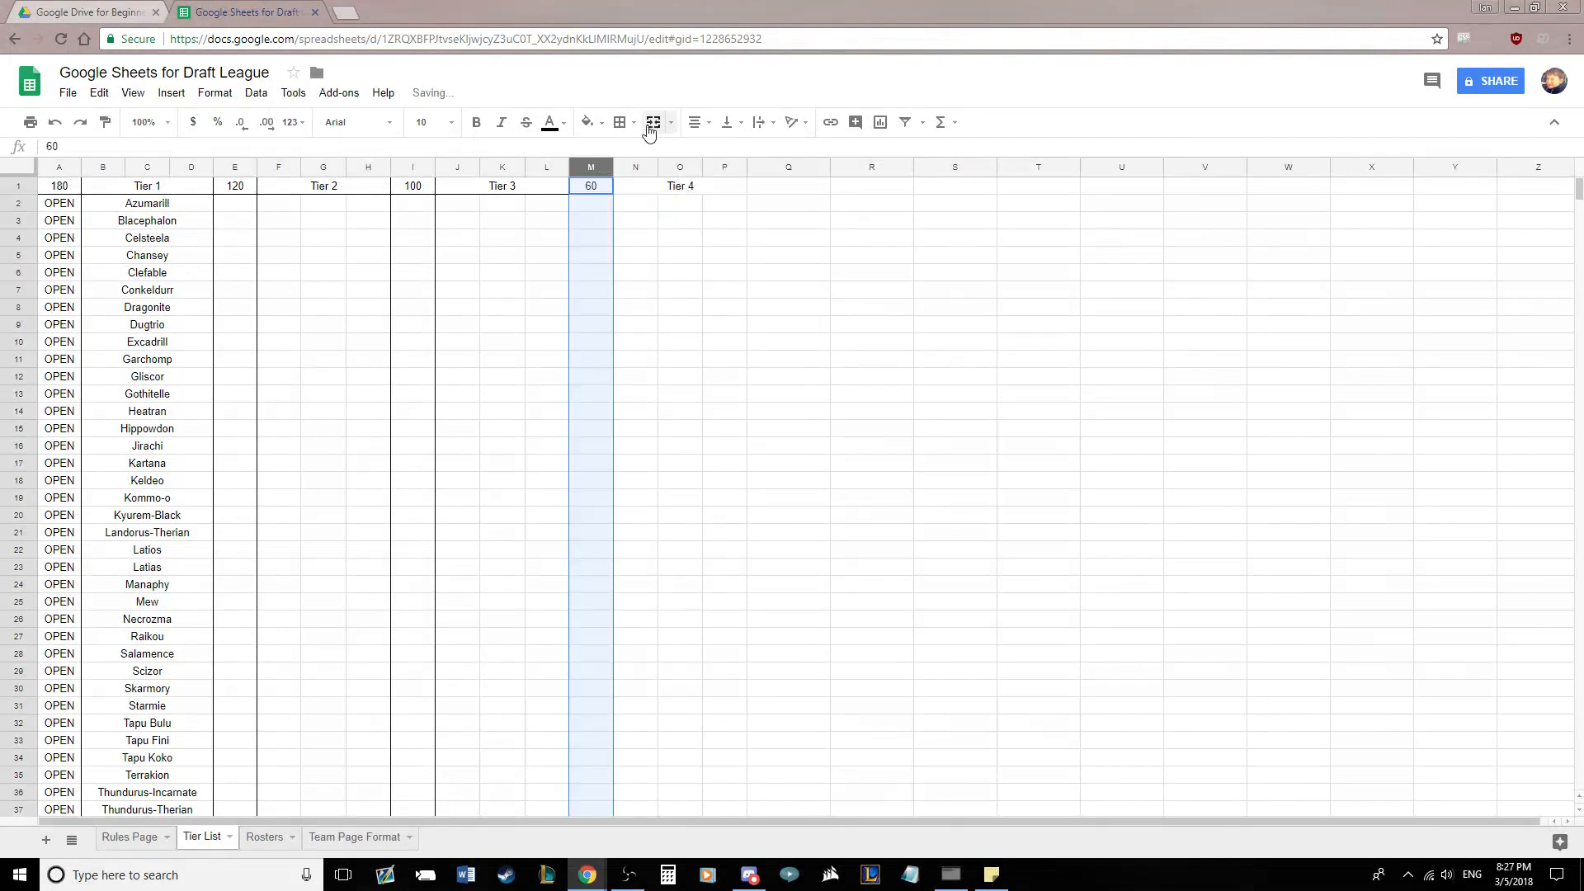
click(621, 122)
click(672, 182)
click(697, 283)
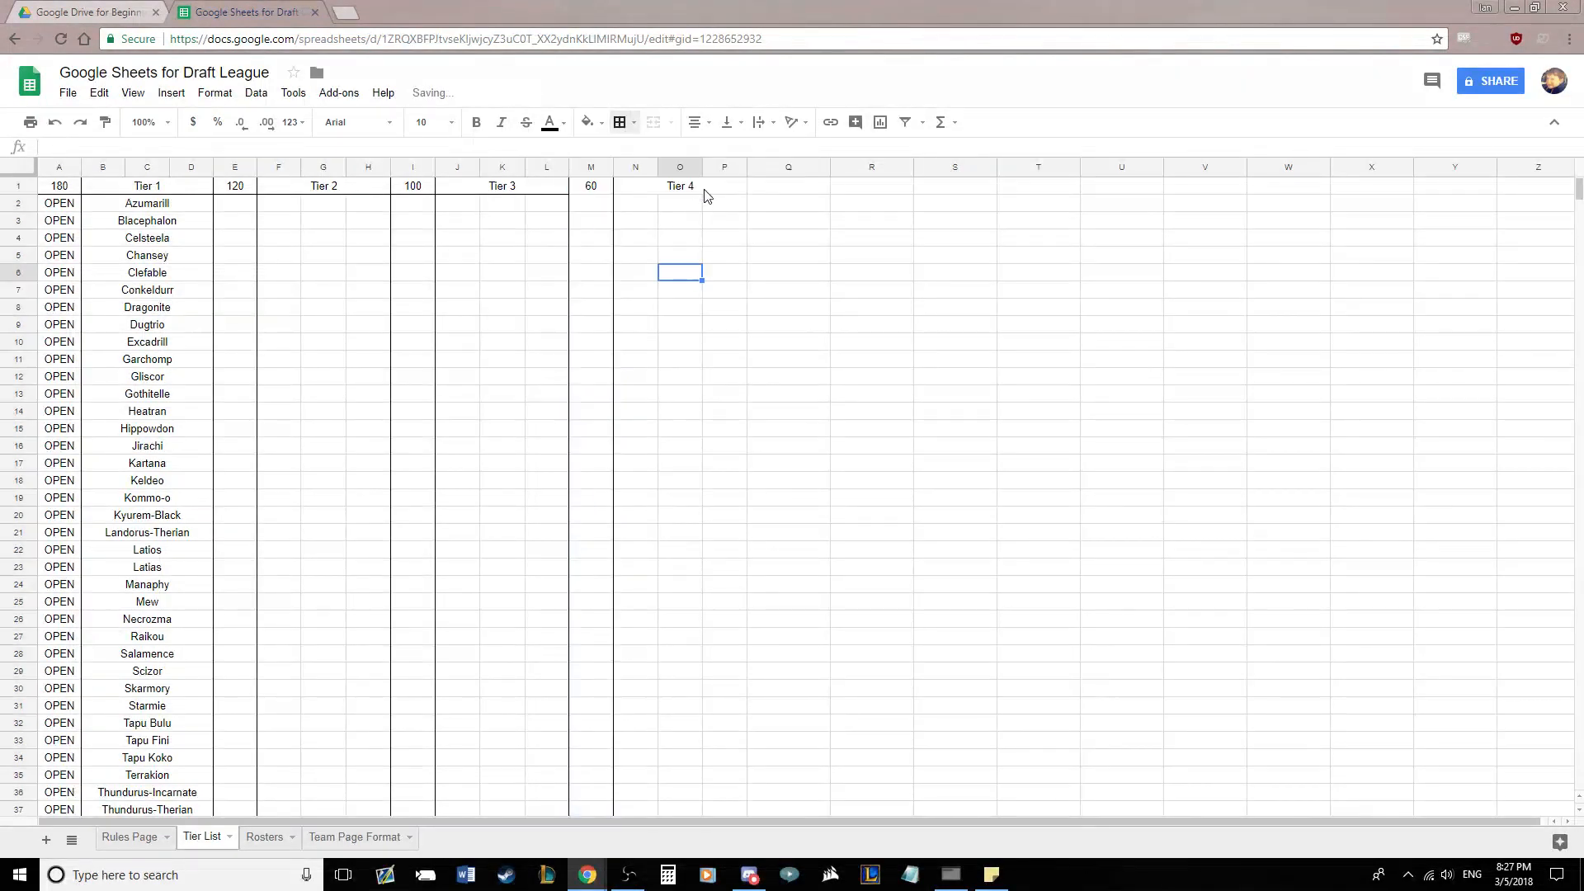
Add a bottom border under the 60 and Tier 4 header cells in M1 to P1
click(716, 181)
click(618, 123)
click(708, 235)
drag(595, 187, 631, 187)
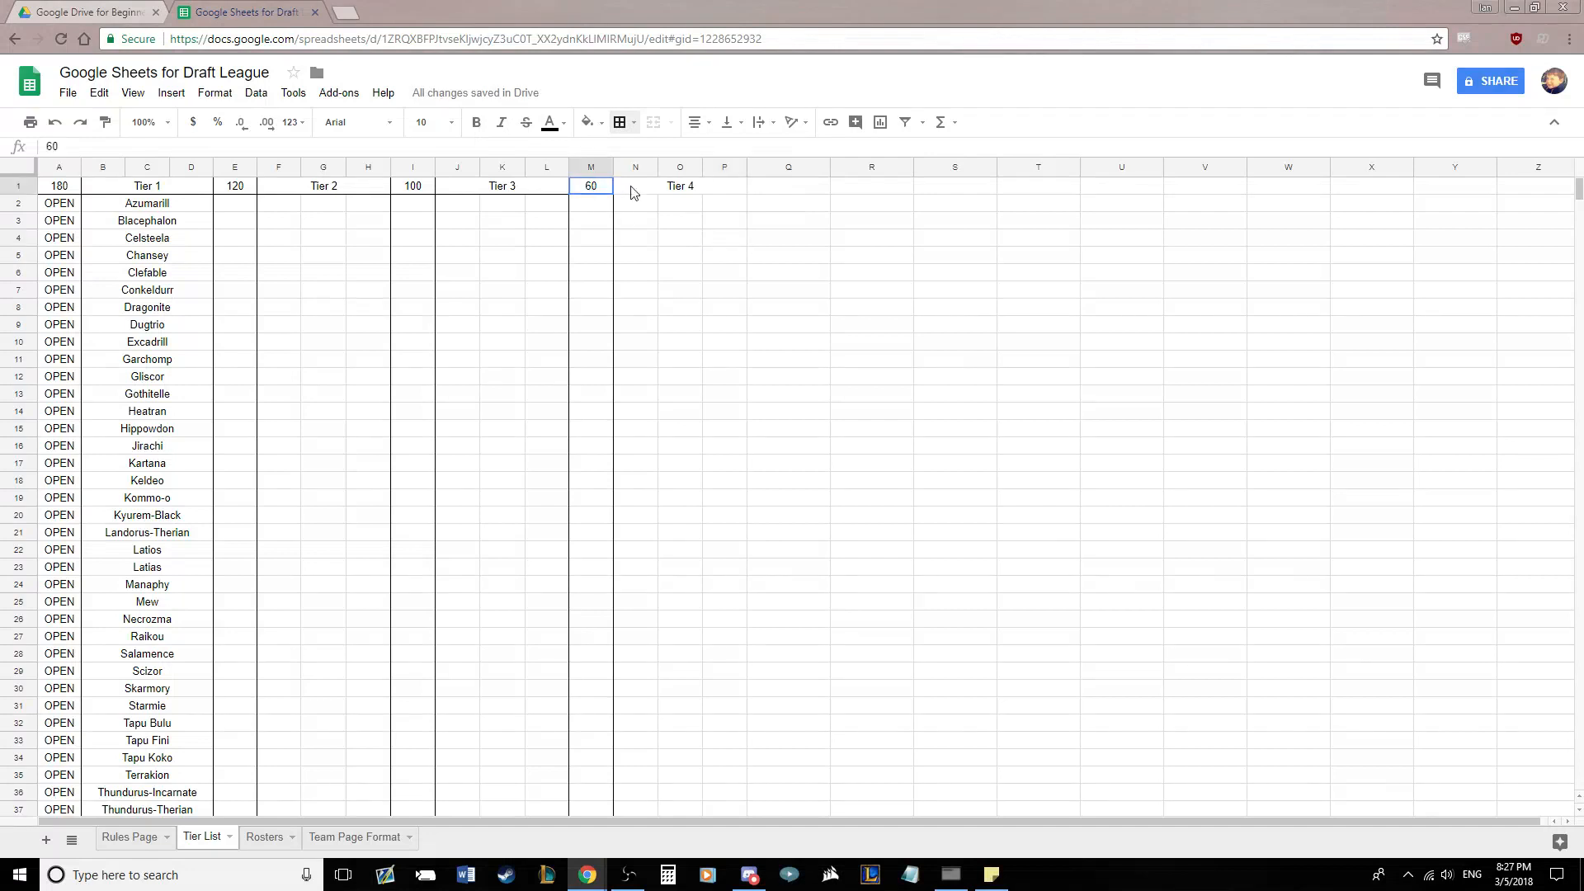
click(633, 190)
click(624, 122)
click(697, 183)
click(716, 256)
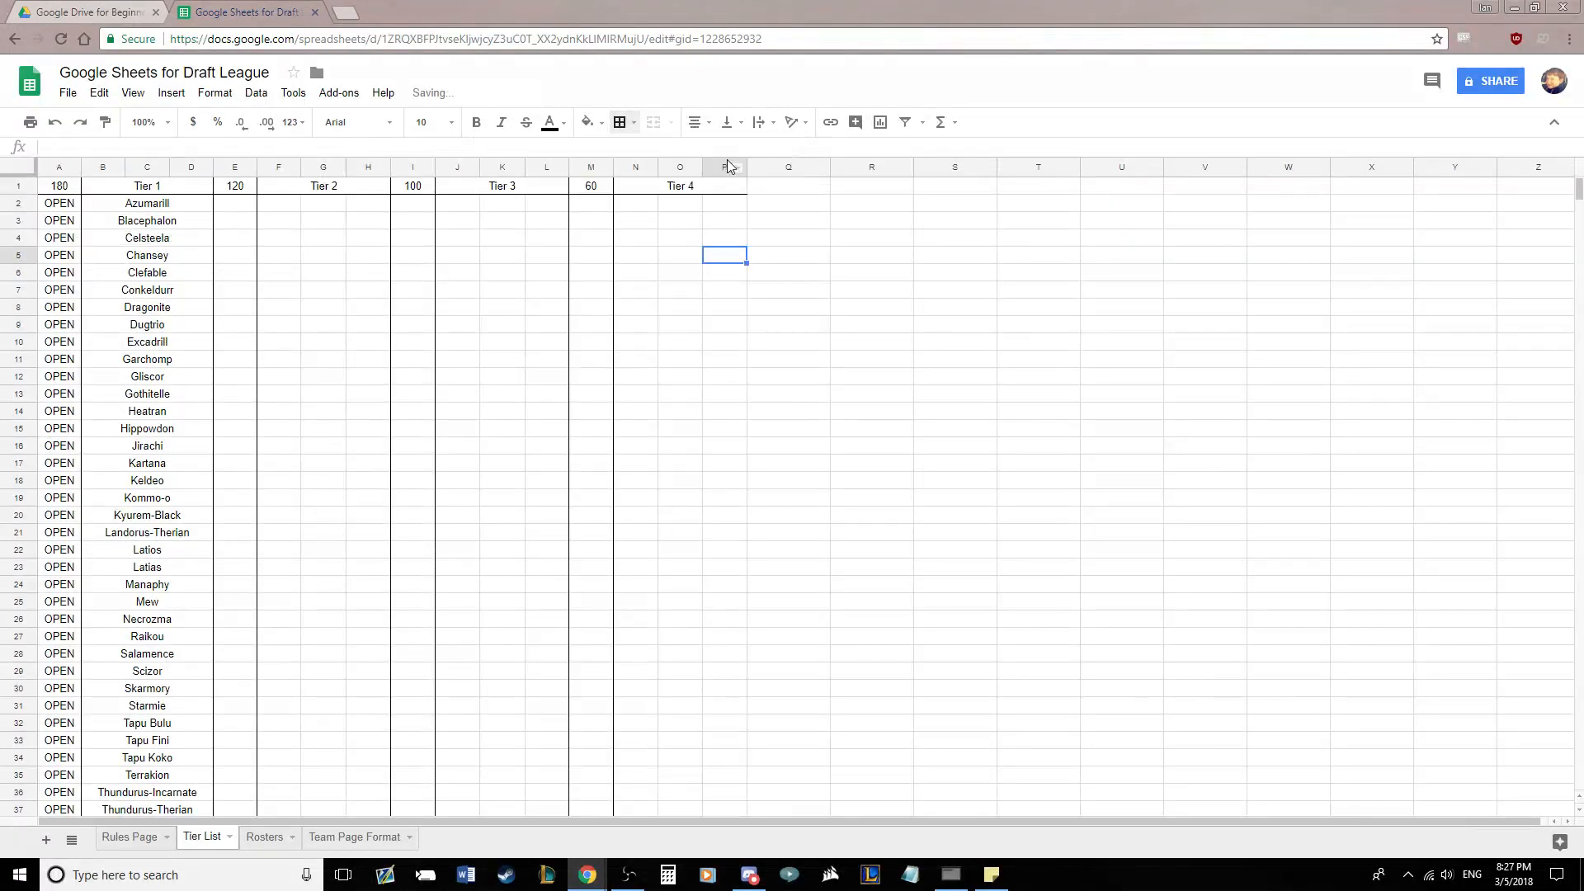
Add a right border along column P and to the merged Tier 4 header cell
click(729, 167)
click(621, 122)
click(681, 184)
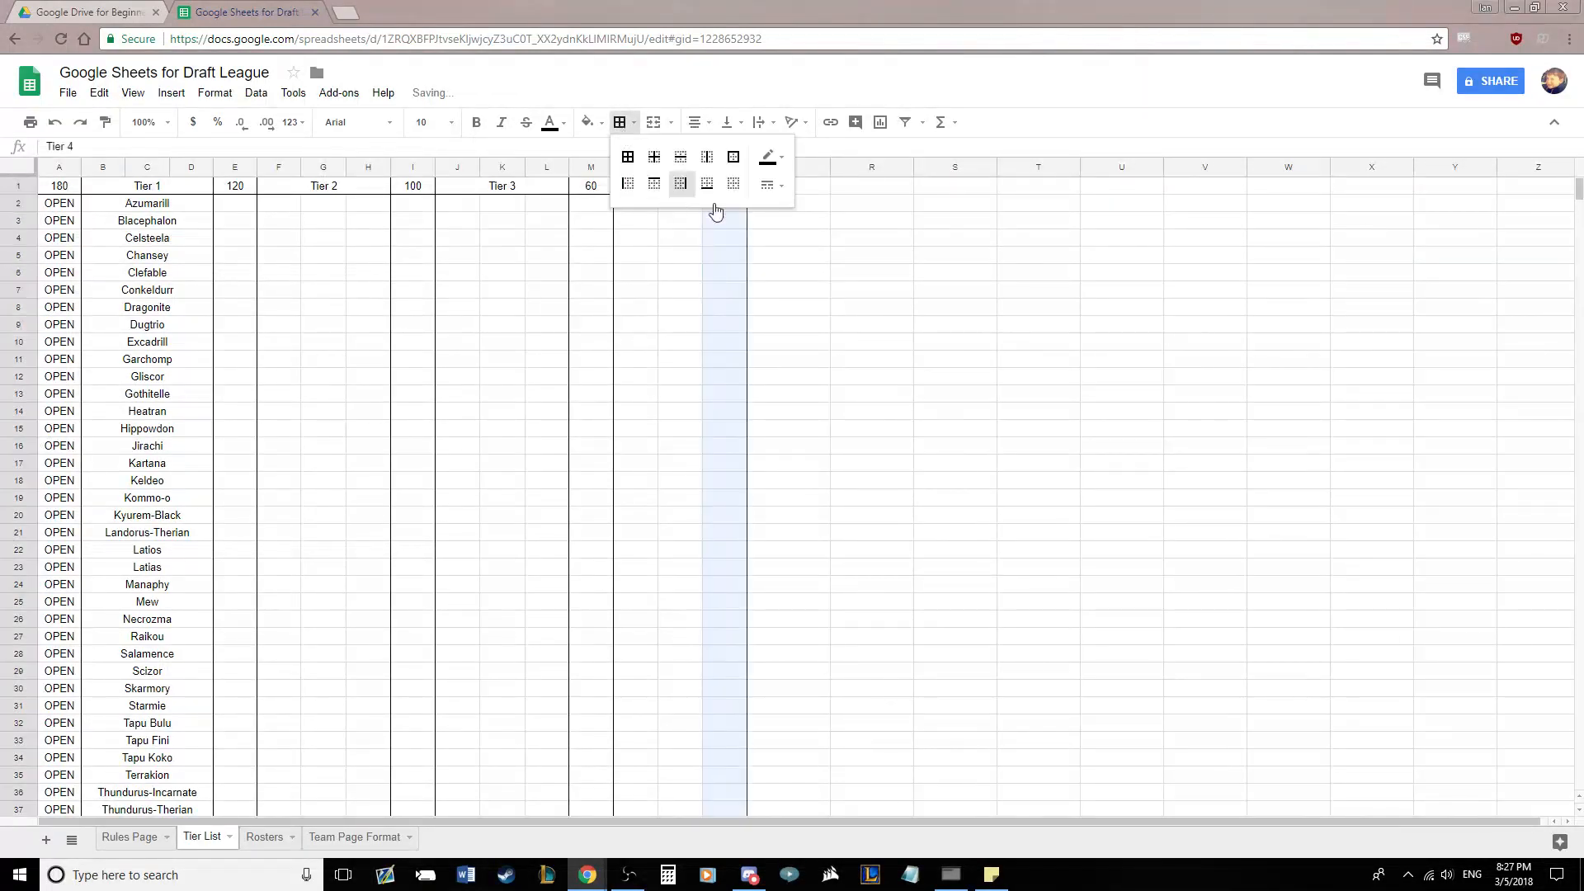
click(761, 250)
click(715, 190)
click(621, 122)
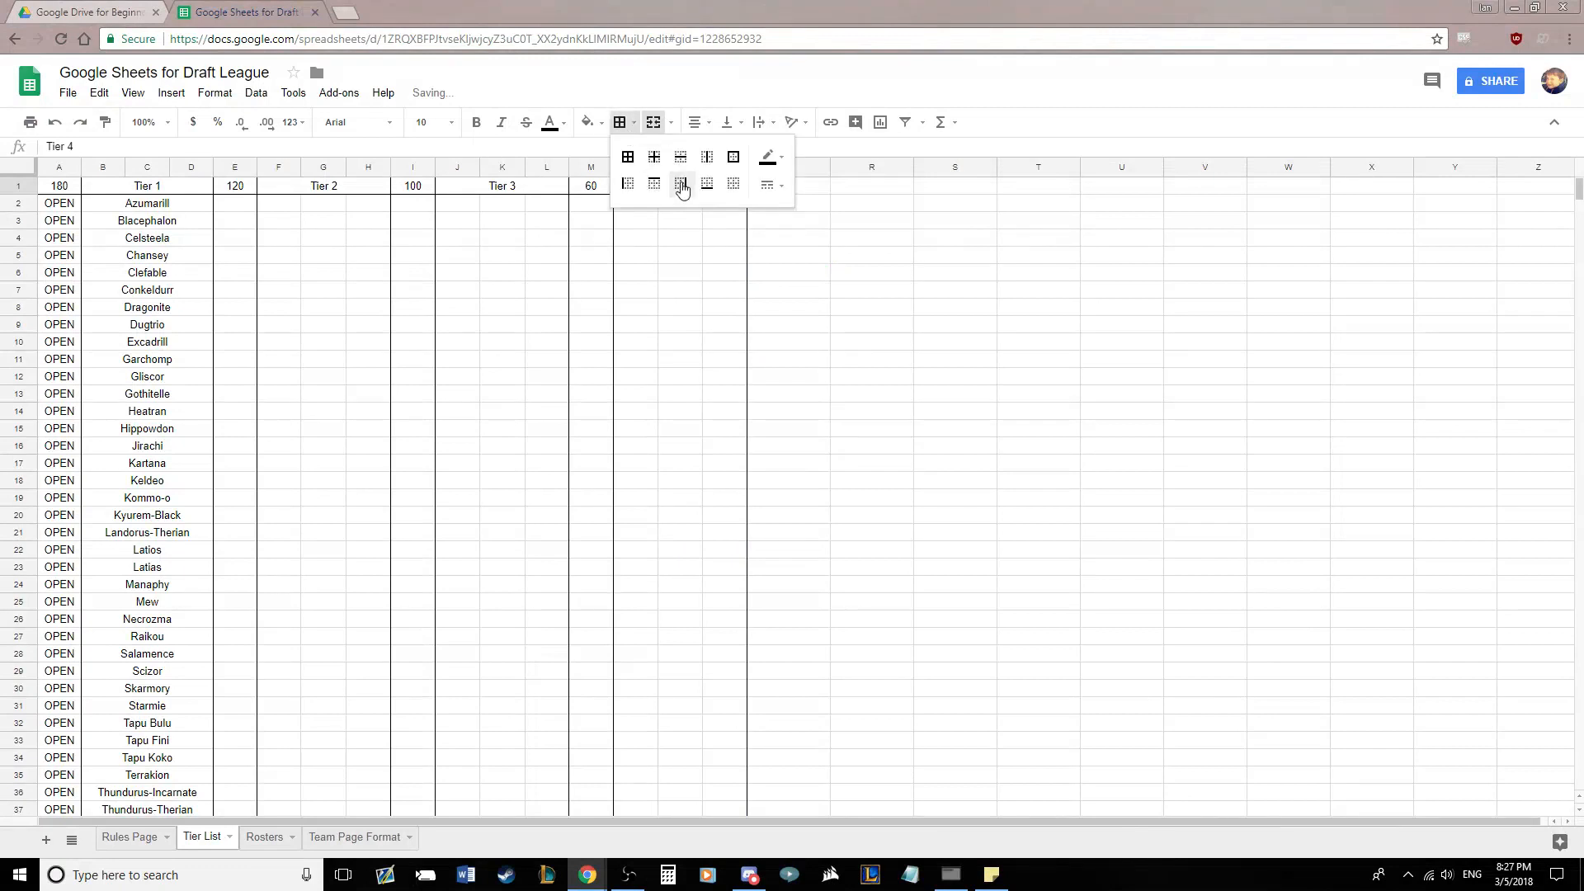
click(682, 183)
click(835, 293)
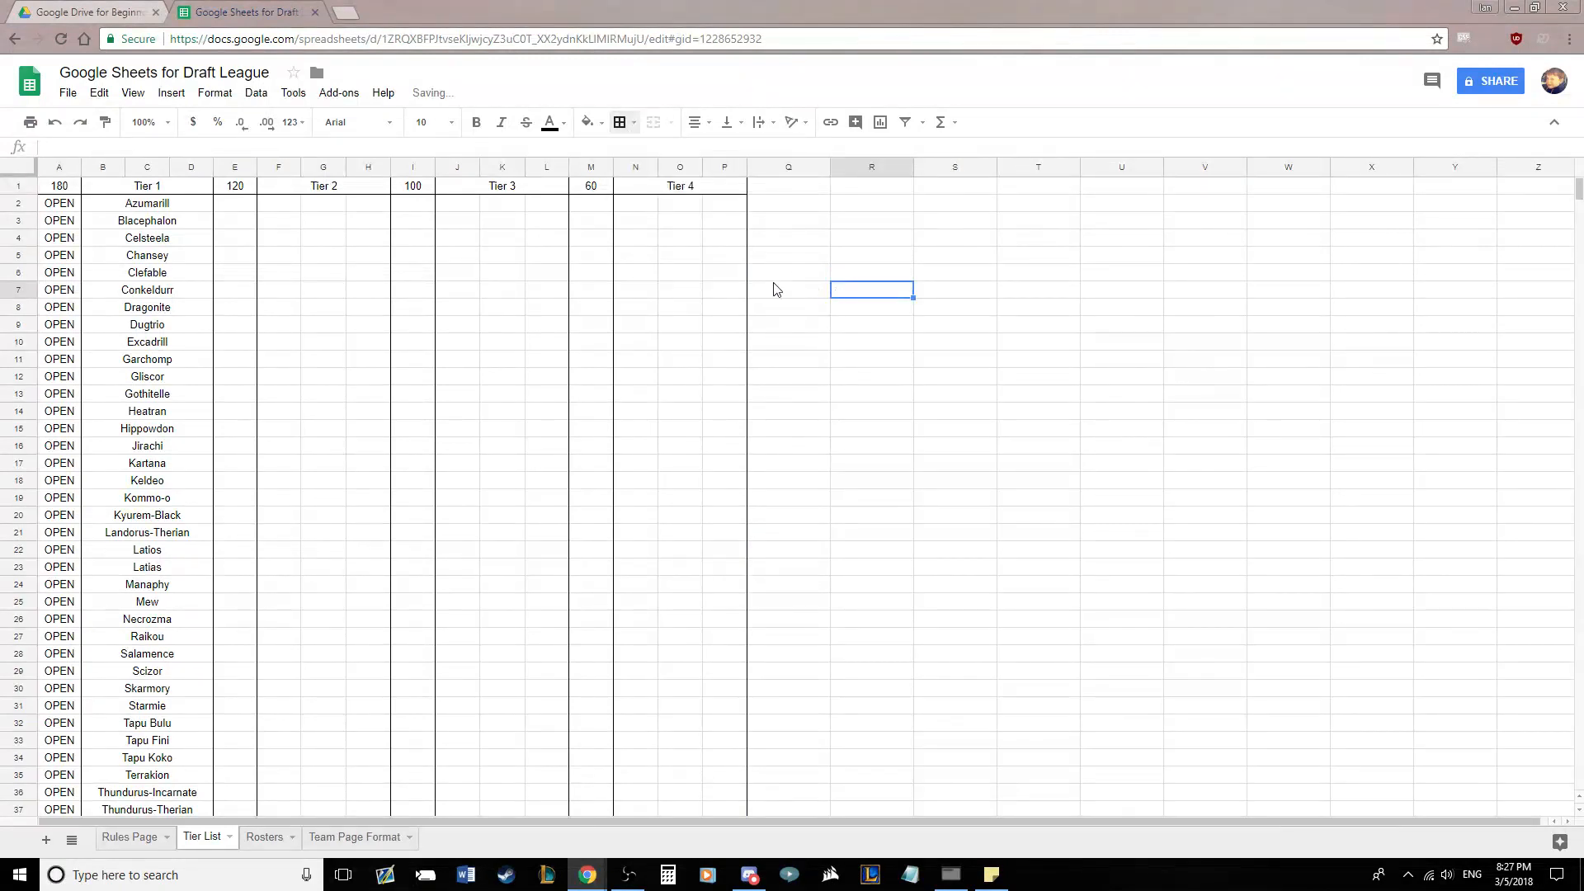
Narrow columns Q to T to the same width as the Tier 4 columns
drag(828, 169, 924, 167)
click(941, 207)
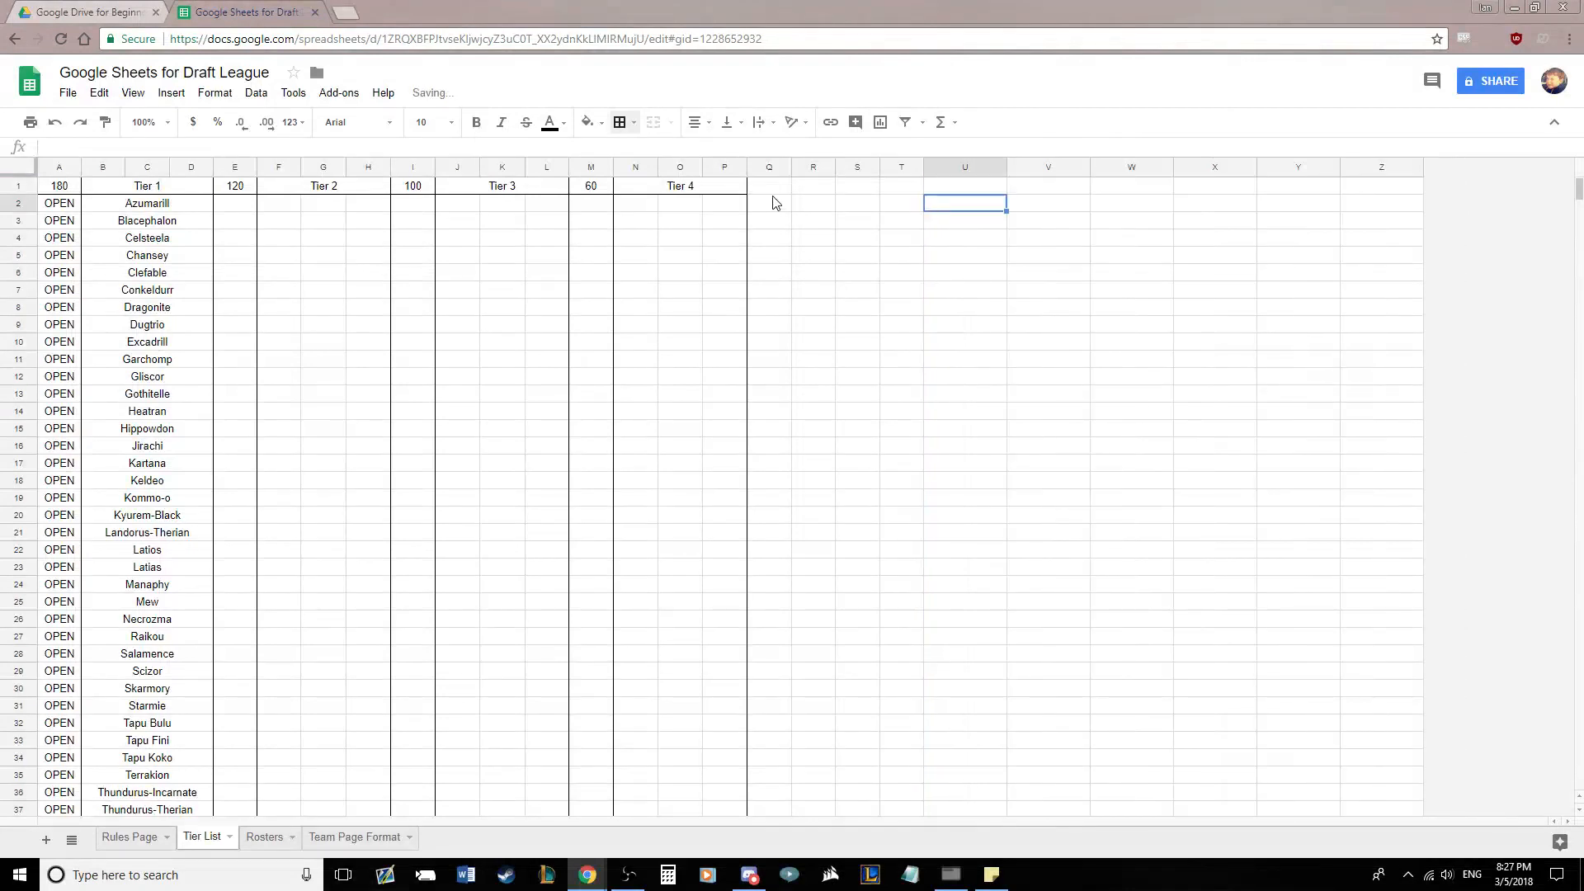
Enter 40 in Q1, merge cells R1 to T1 and title the merged cell Tier 5
click(771, 187)
text(40)
click(807, 239)
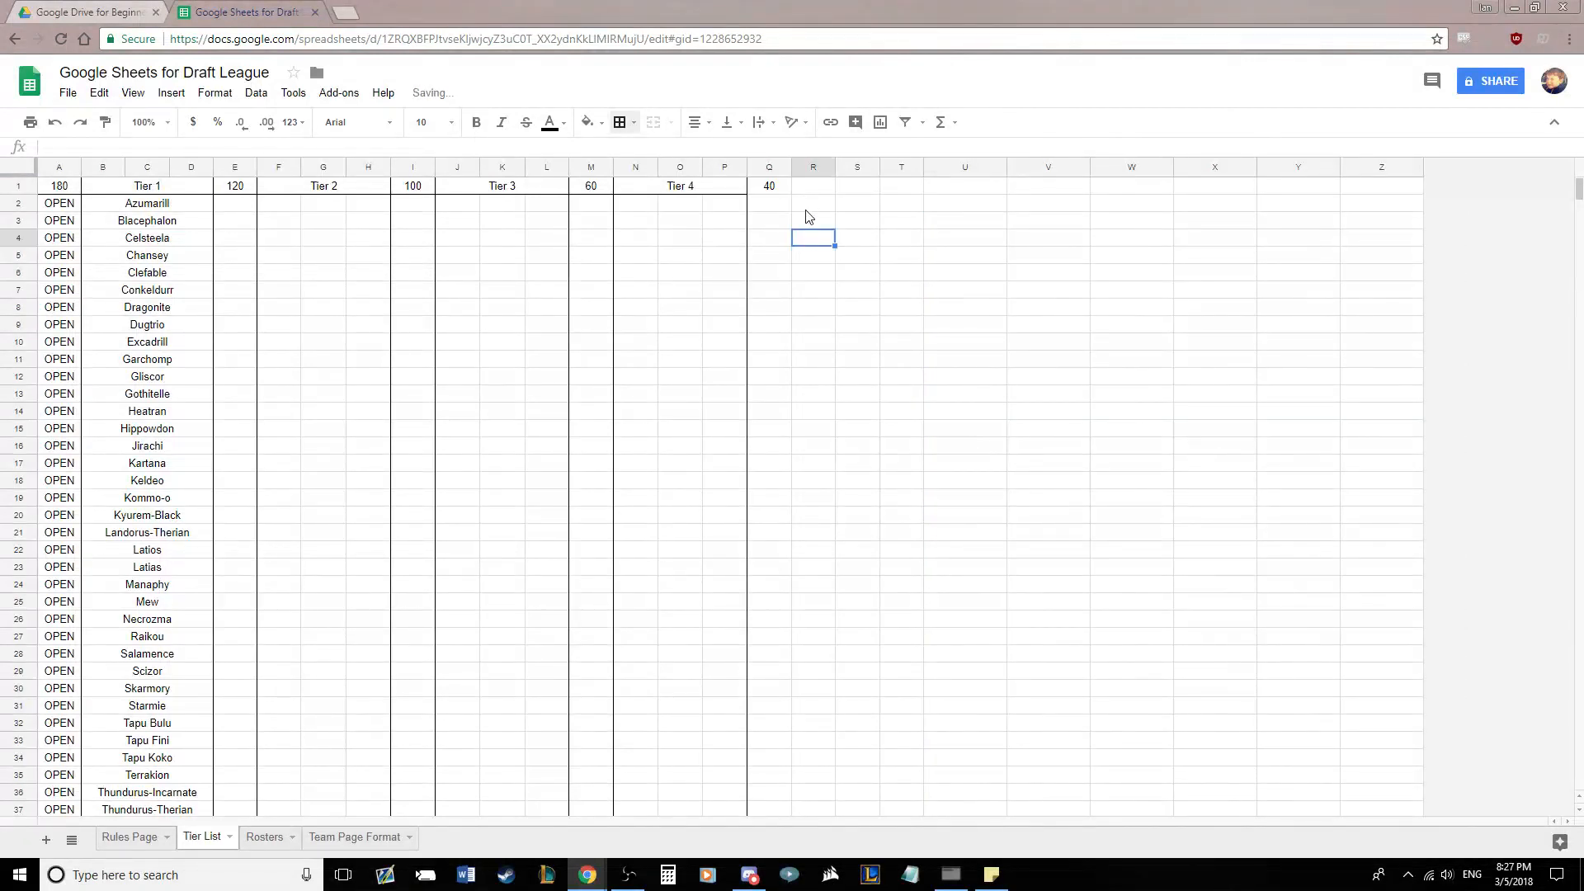
drag(812, 187, 901, 187)
click(653, 122)
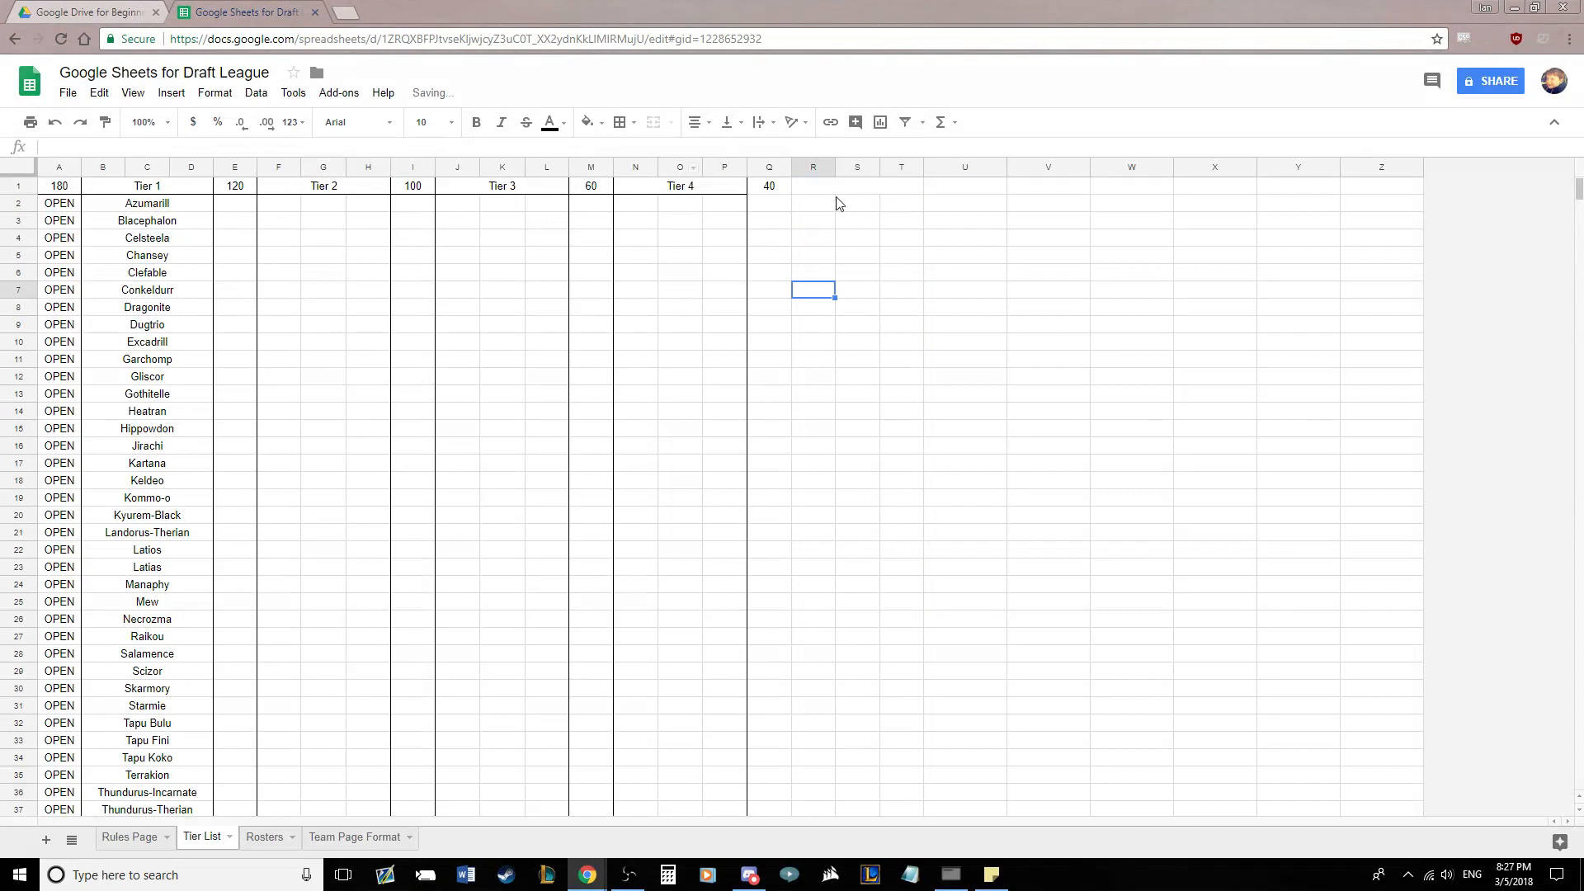
text(Tier 5)
key(Return)
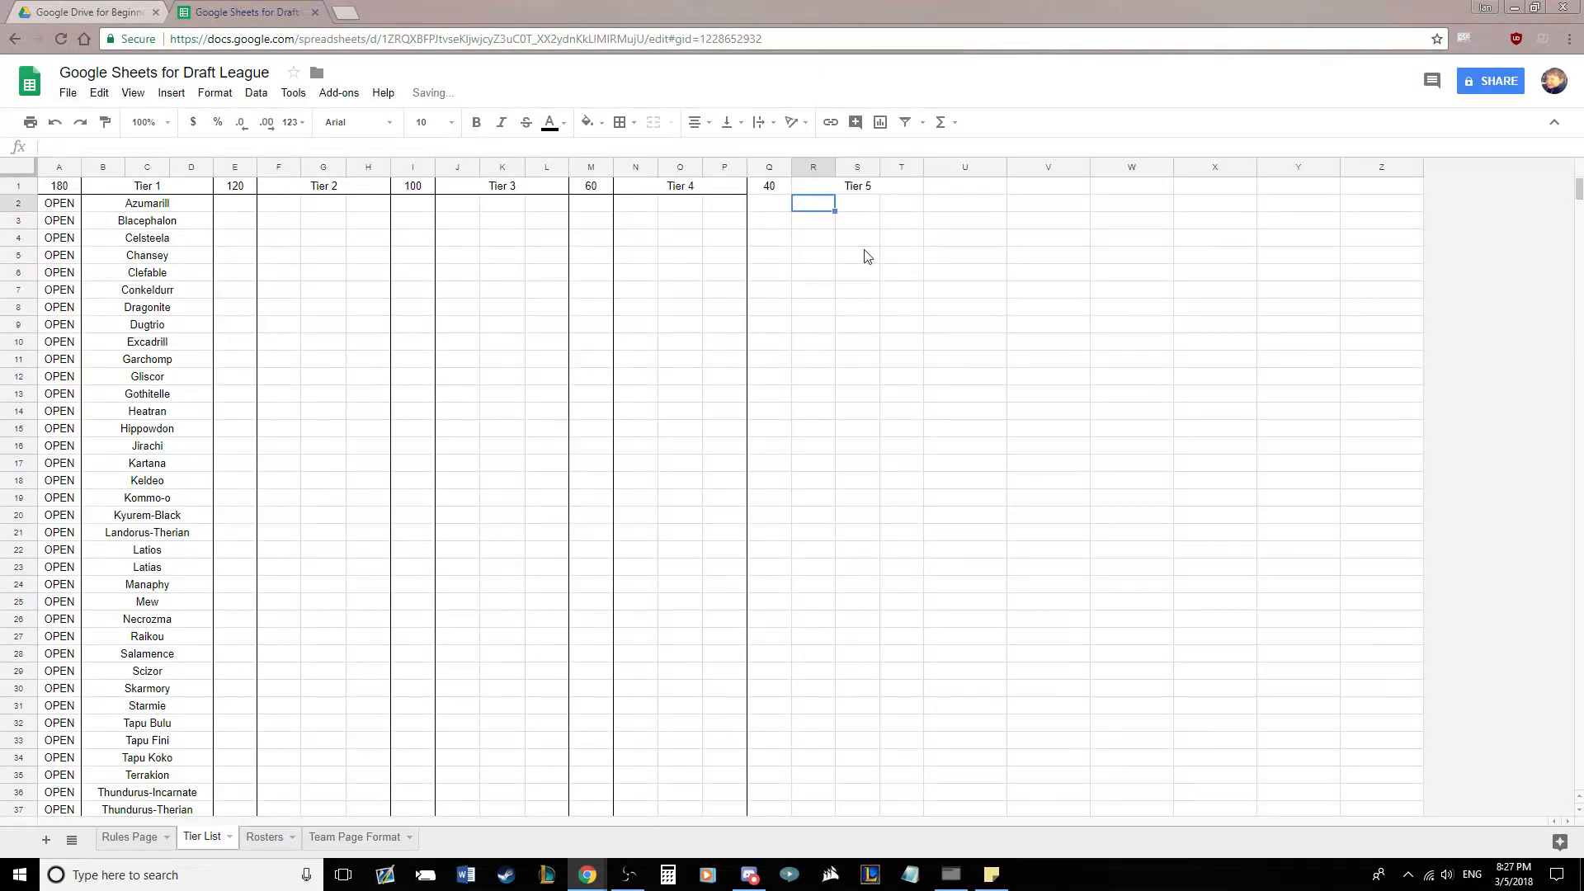
Add a bottom border under the 40 and Tier 5 headers in Q1 to T1, and a right border along column Q
drag(767, 188, 901, 188)
click(619, 122)
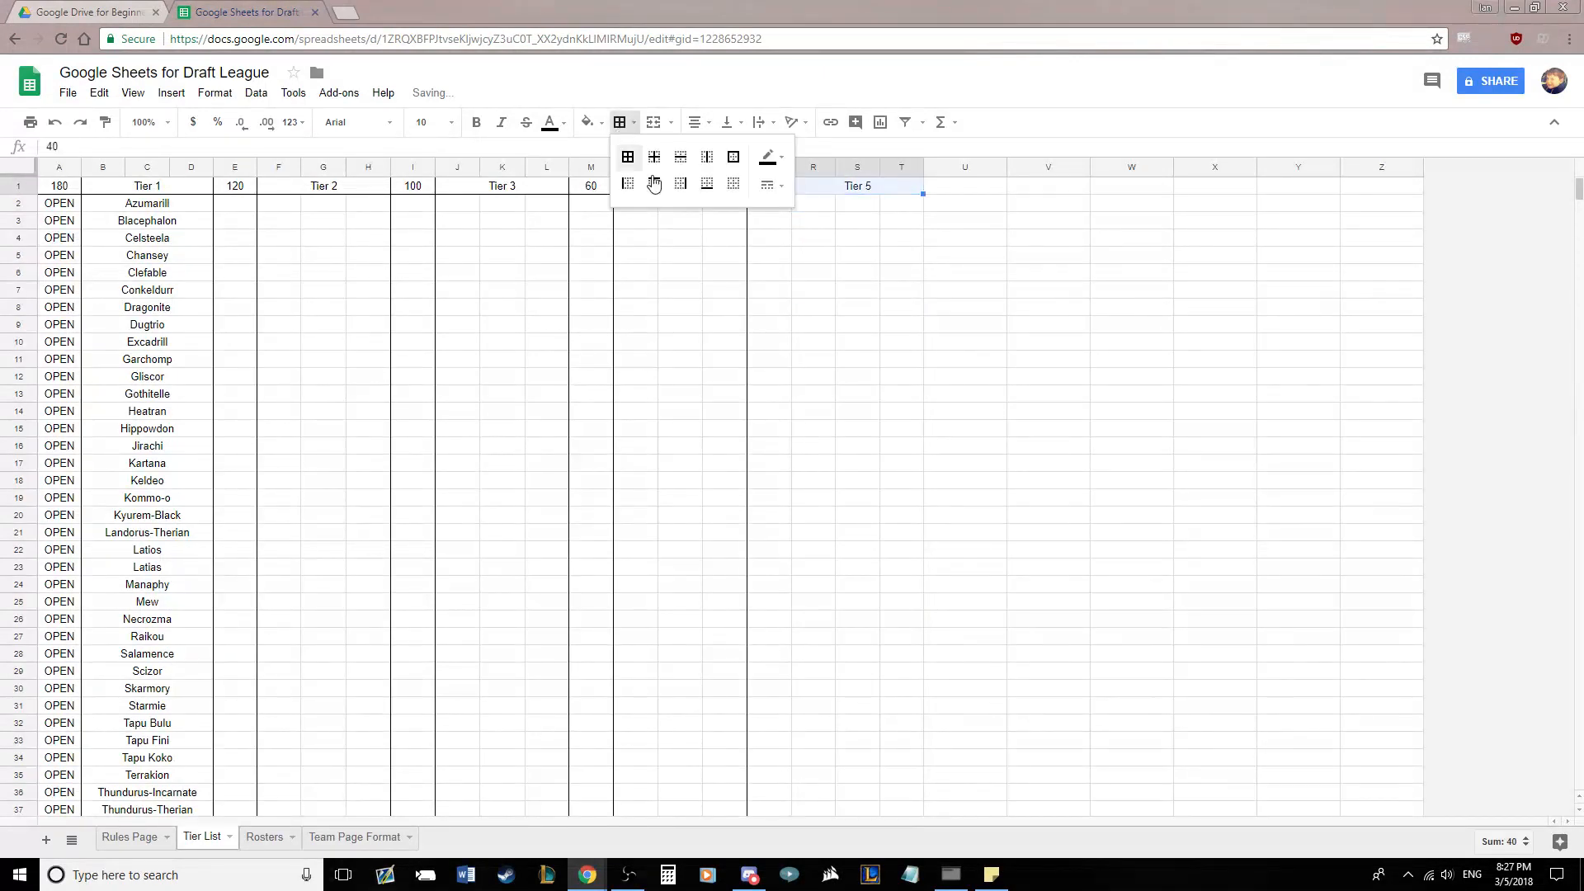
click(702, 188)
click(857, 272)
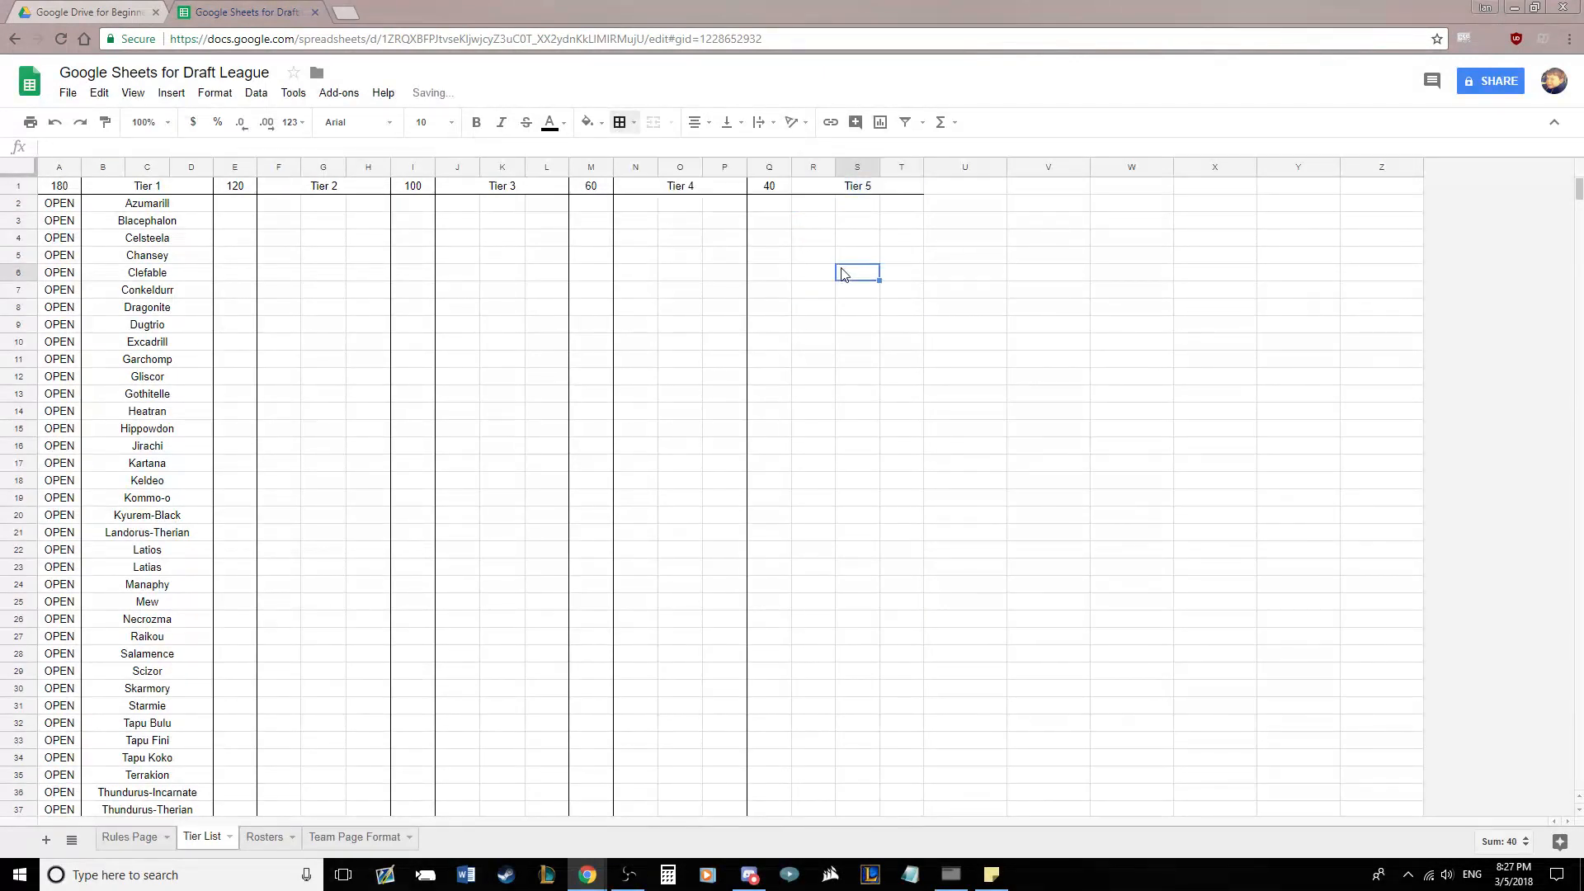
click(770, 168)
click(620, 122)
click(680, 183)
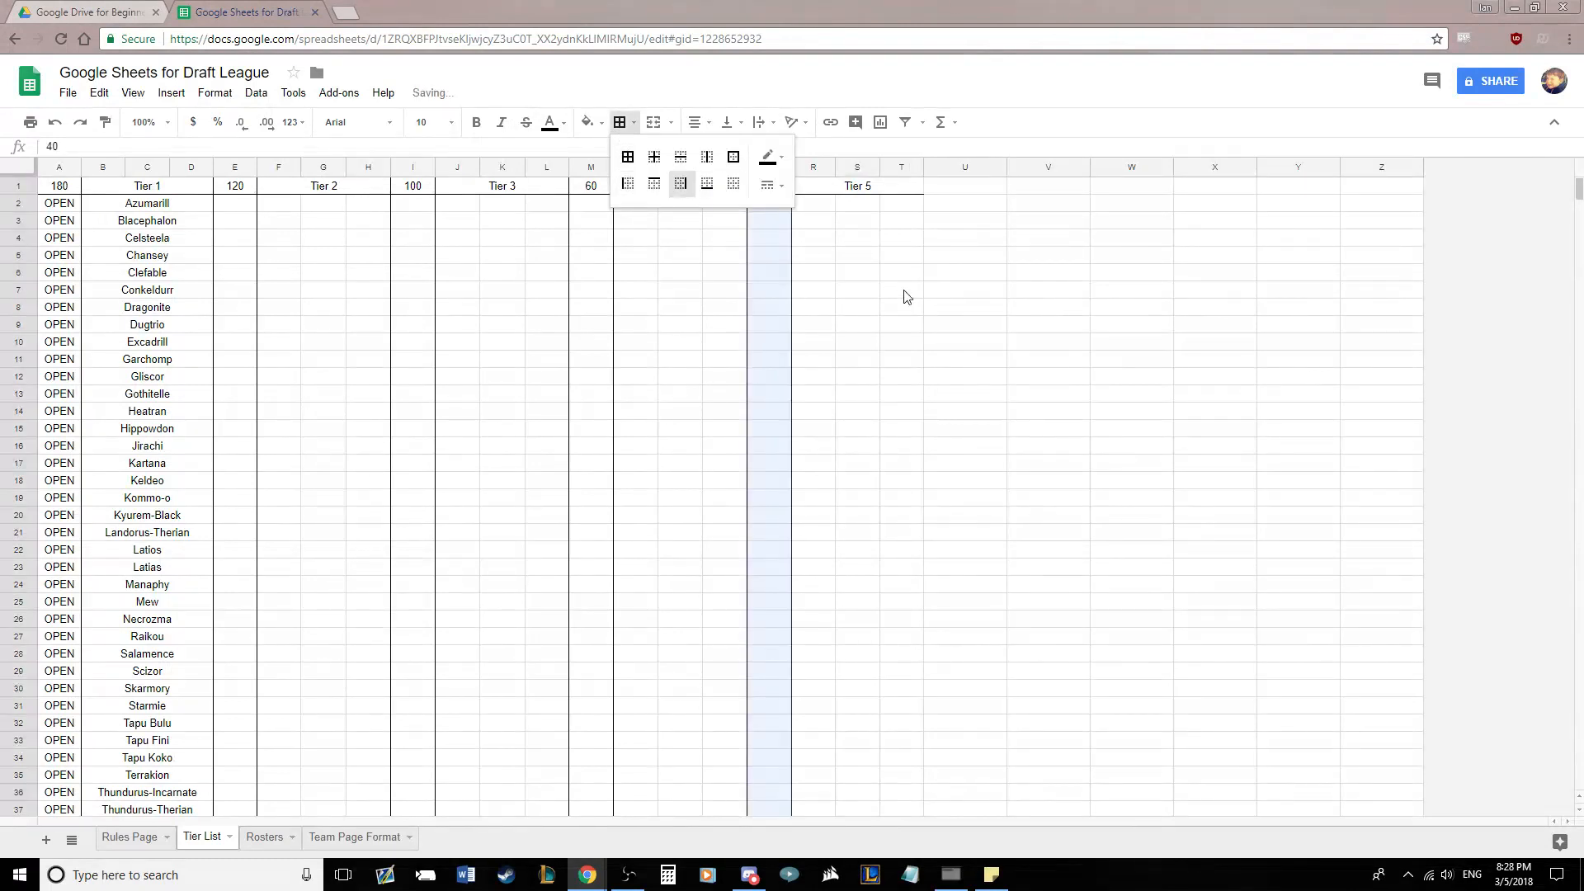
click(907, 297)
Add a right border along column T and to the merged Tier 5 header cell
click(902, 167)
click(620, 122)
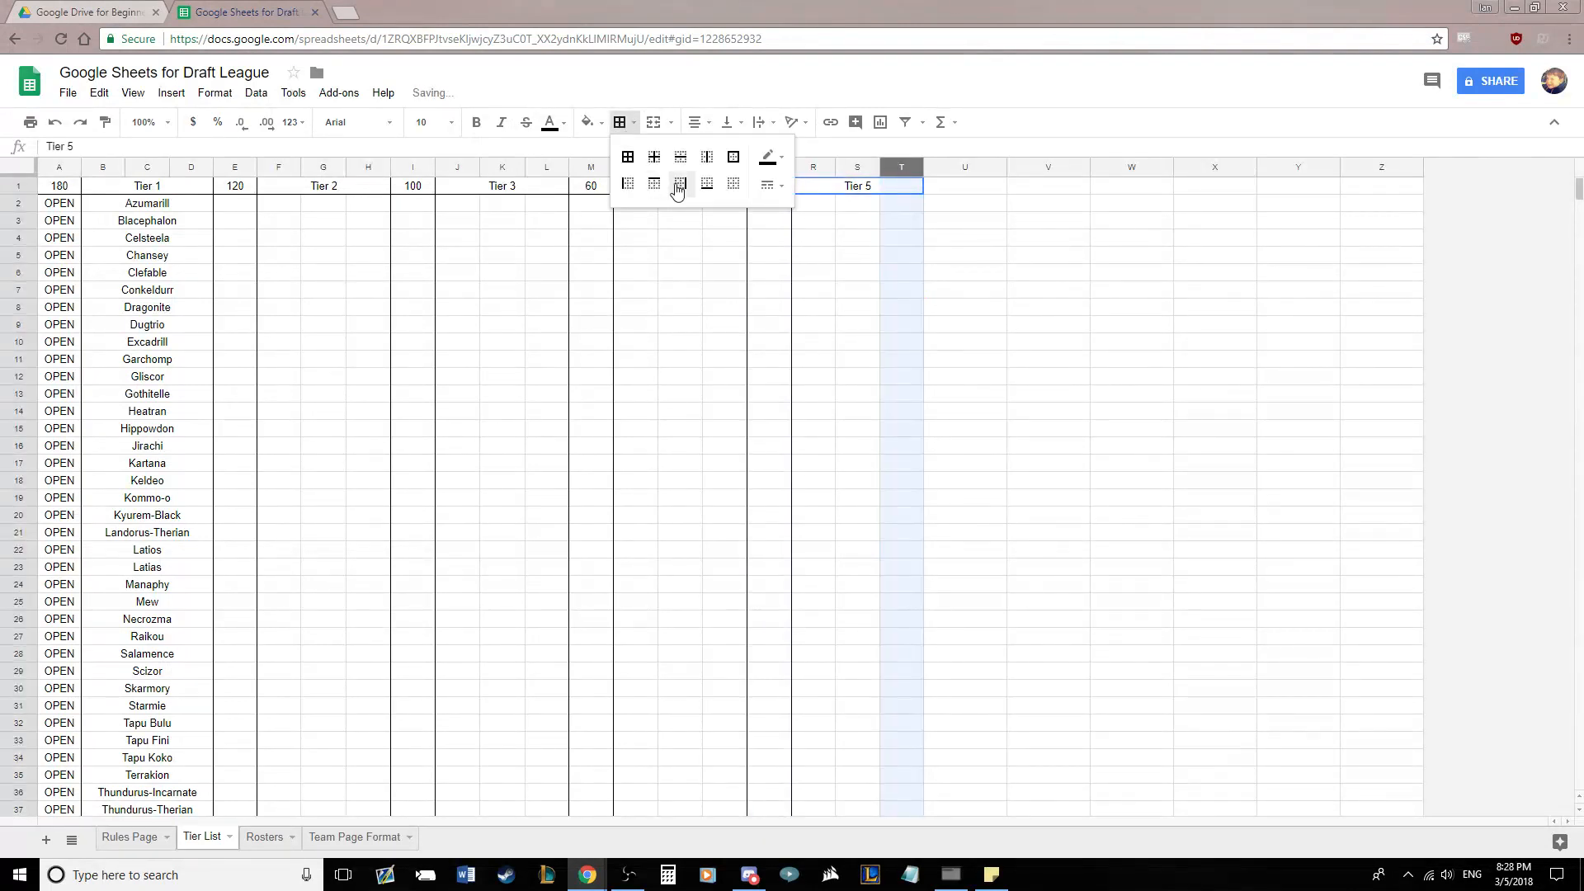
click(677, 188)
click(901, 188)
click(620, 122)
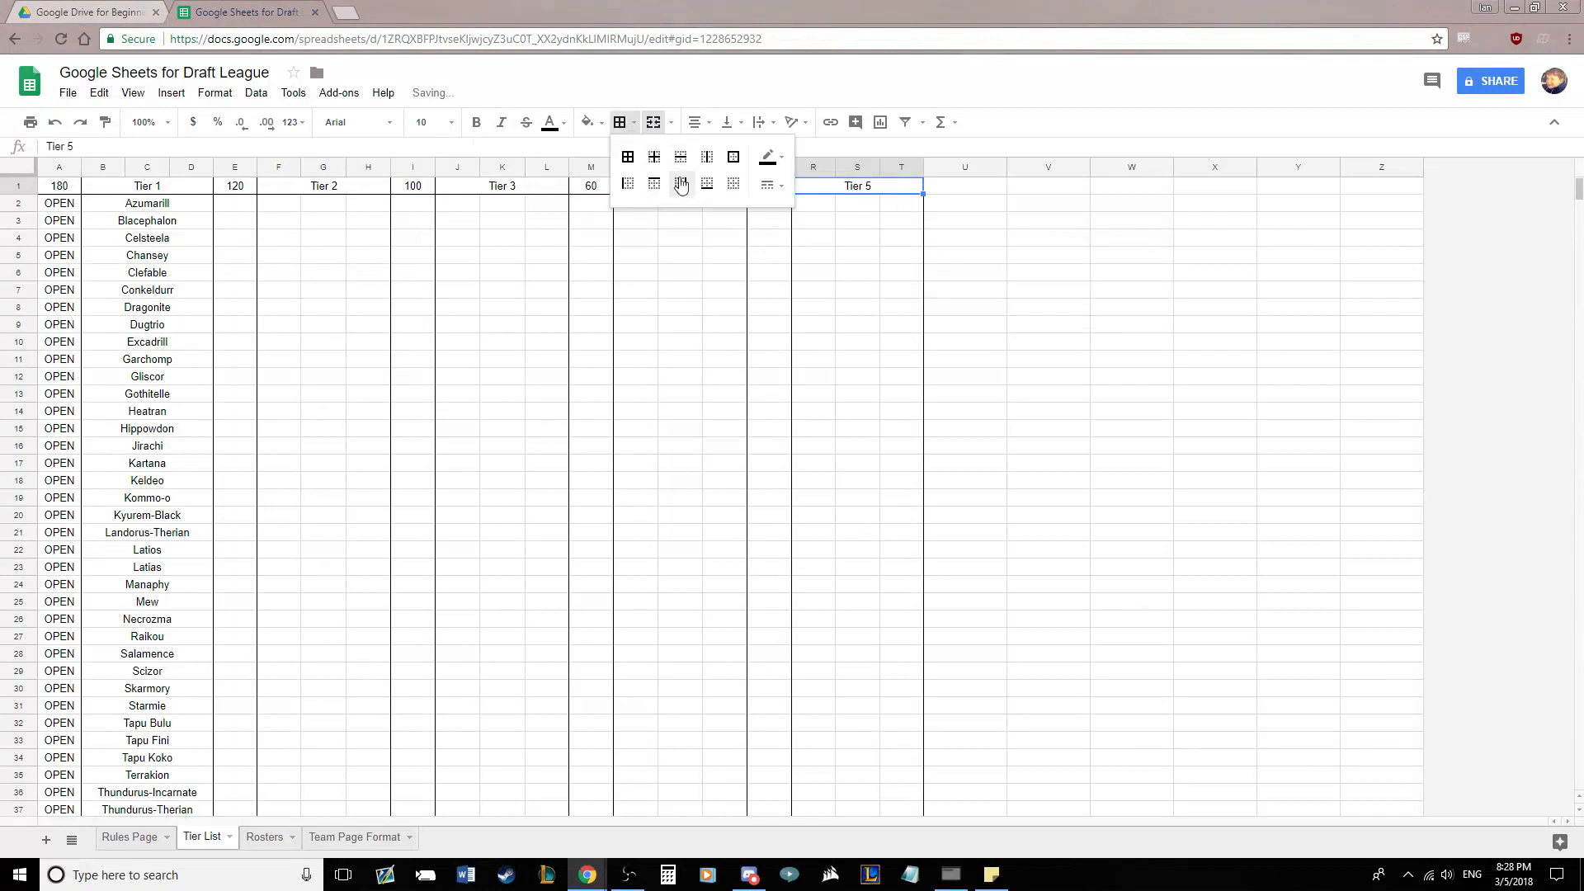
click(1023, 297)
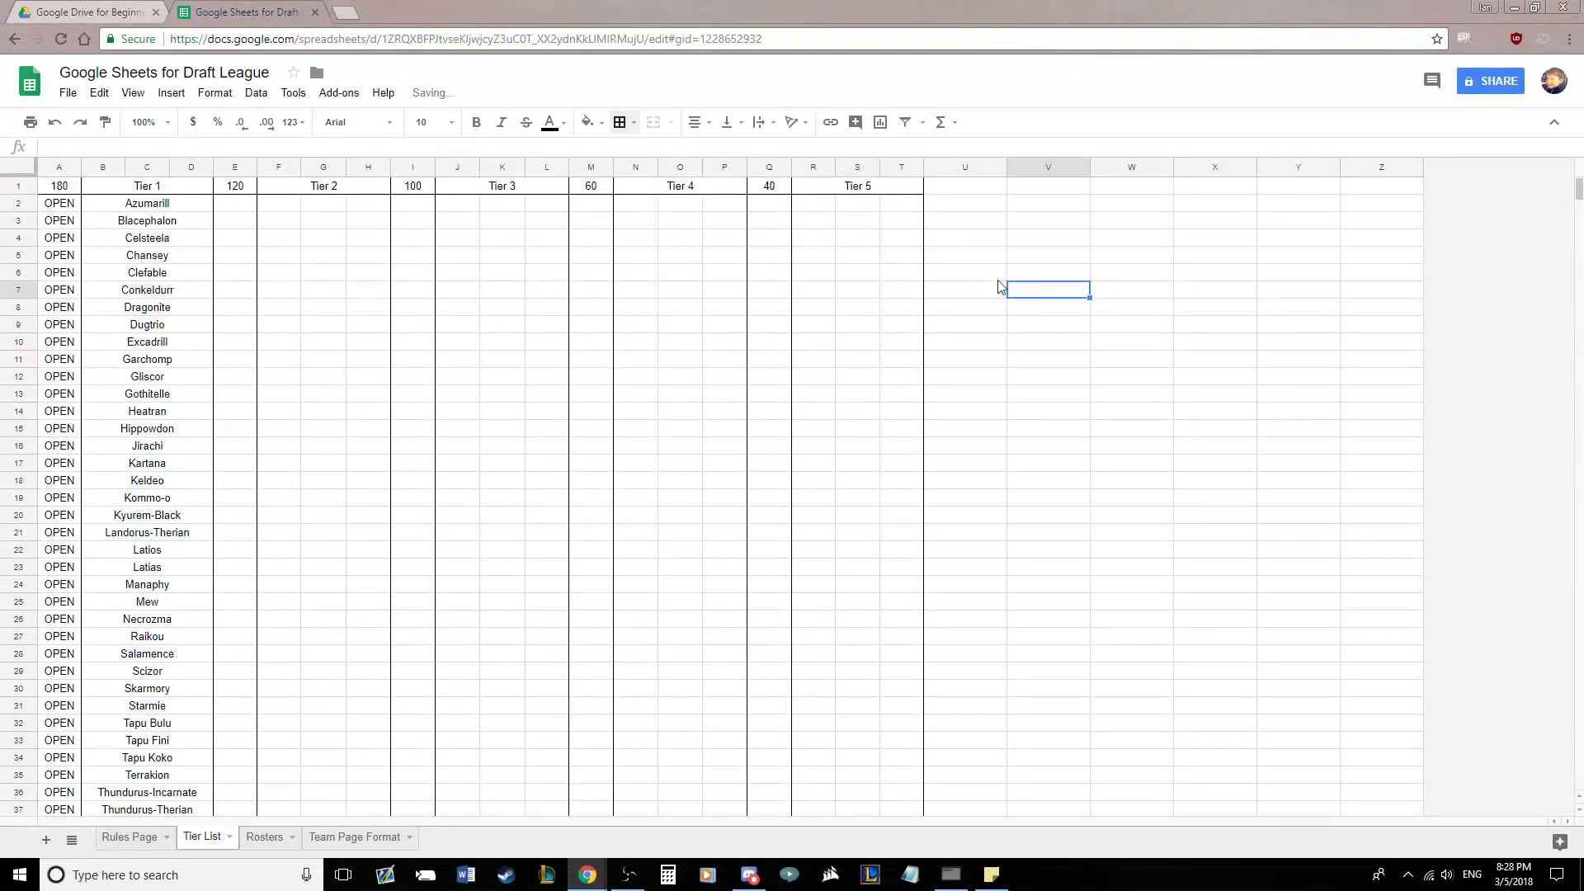
Narrow columns U to X to the same width as the Tier 5 columns and enter 0 in U1
drag(1006, 167, 1099, 169)
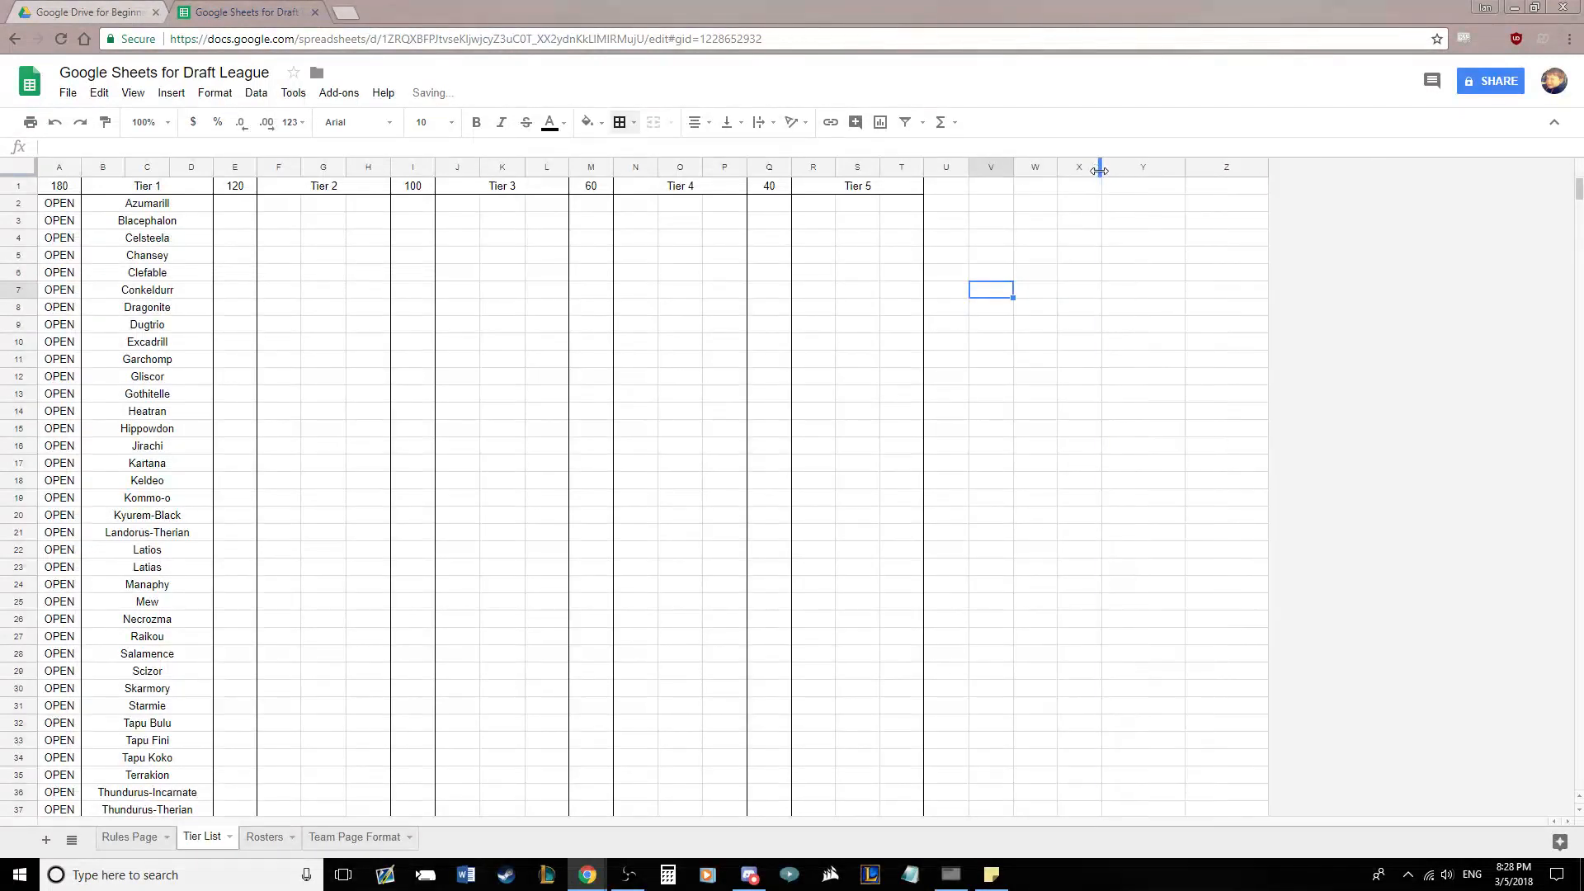
click(947, 193)
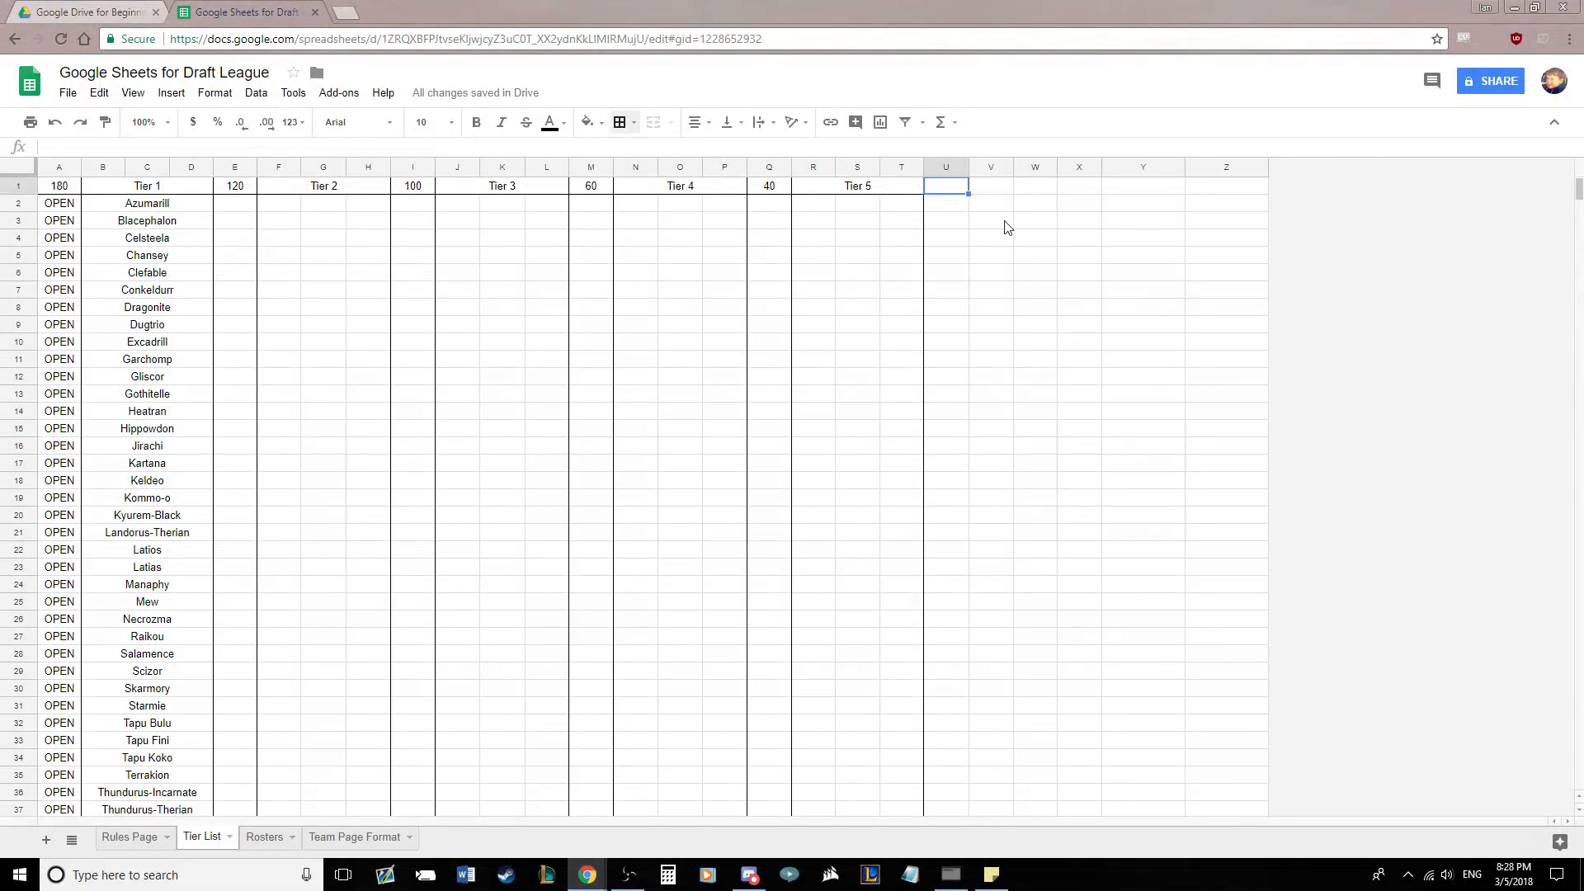
text(0)
key(Return)
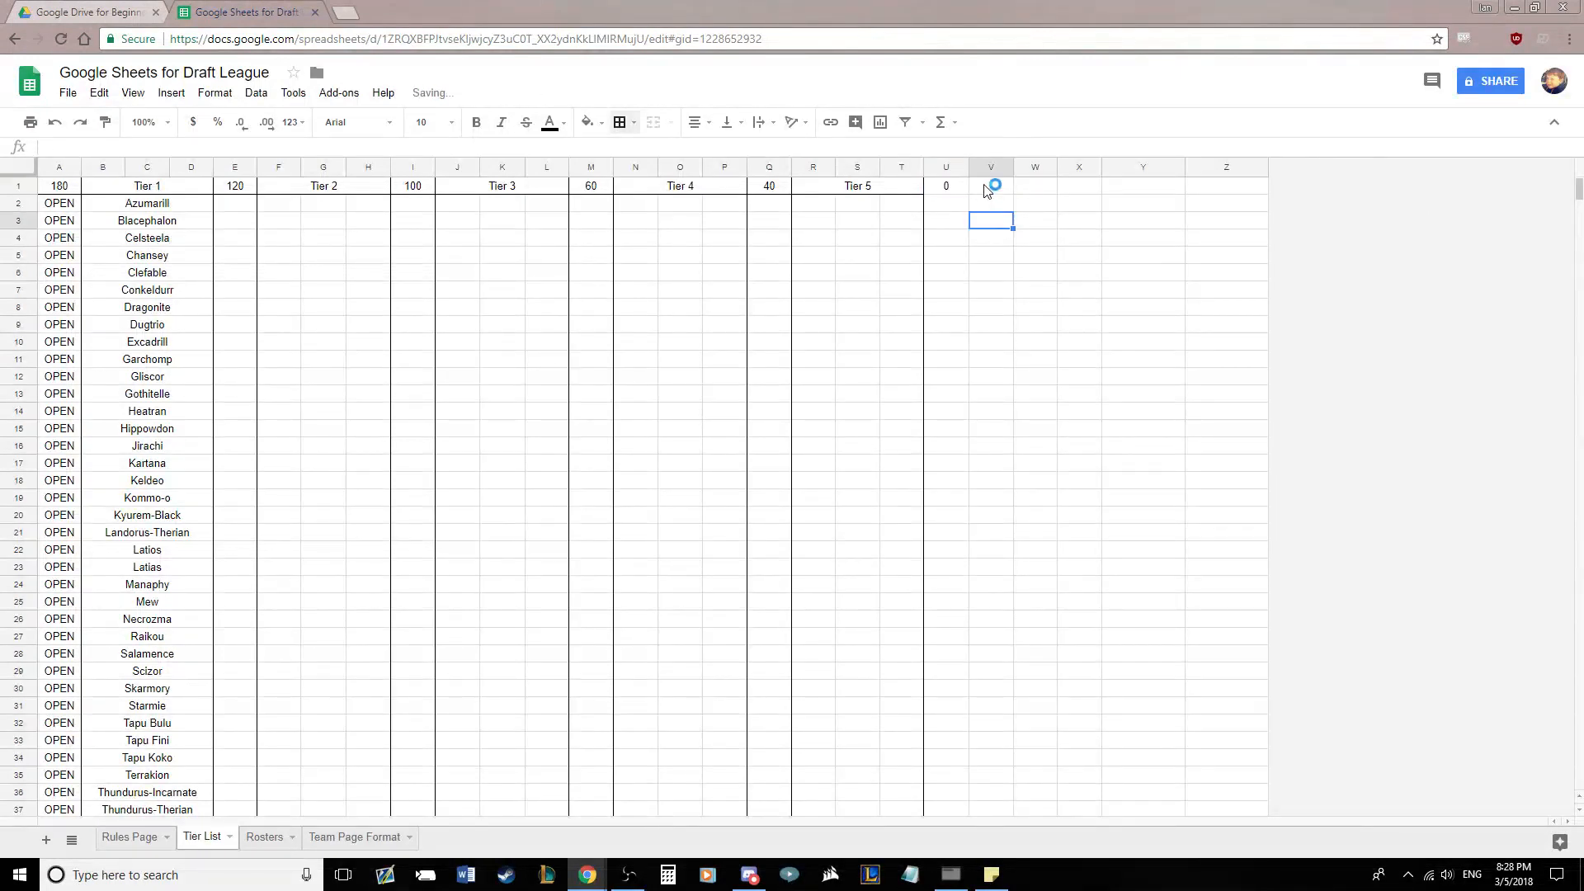
Merge cells V1 to X1 and title the merged cell Mega Tier 1
click(994, 187)
click(653, 122)
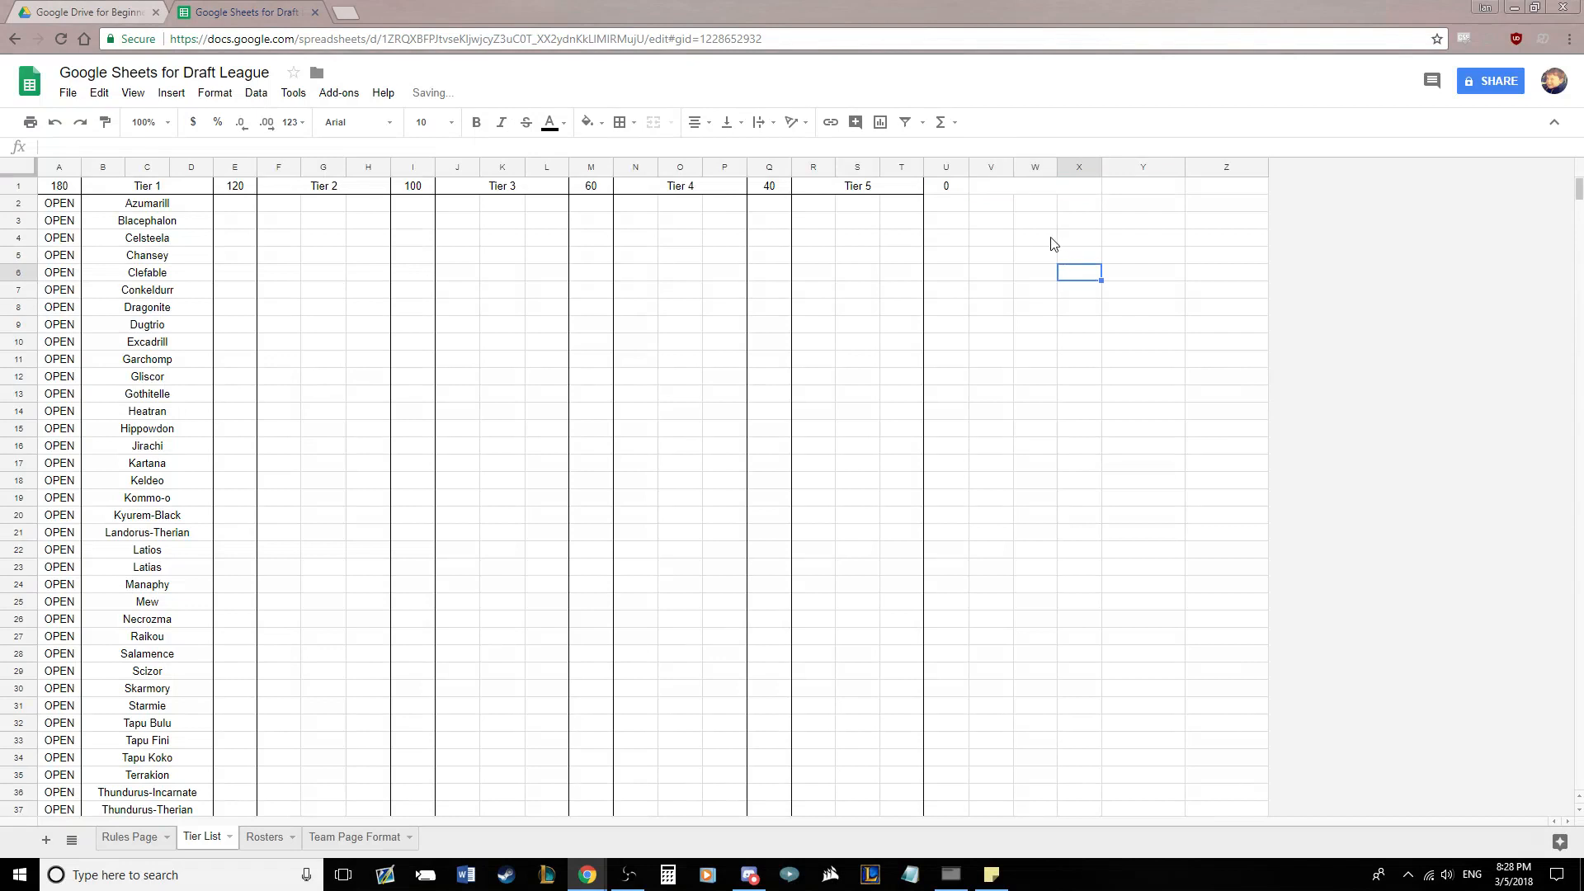
text(Mega Tier 1)
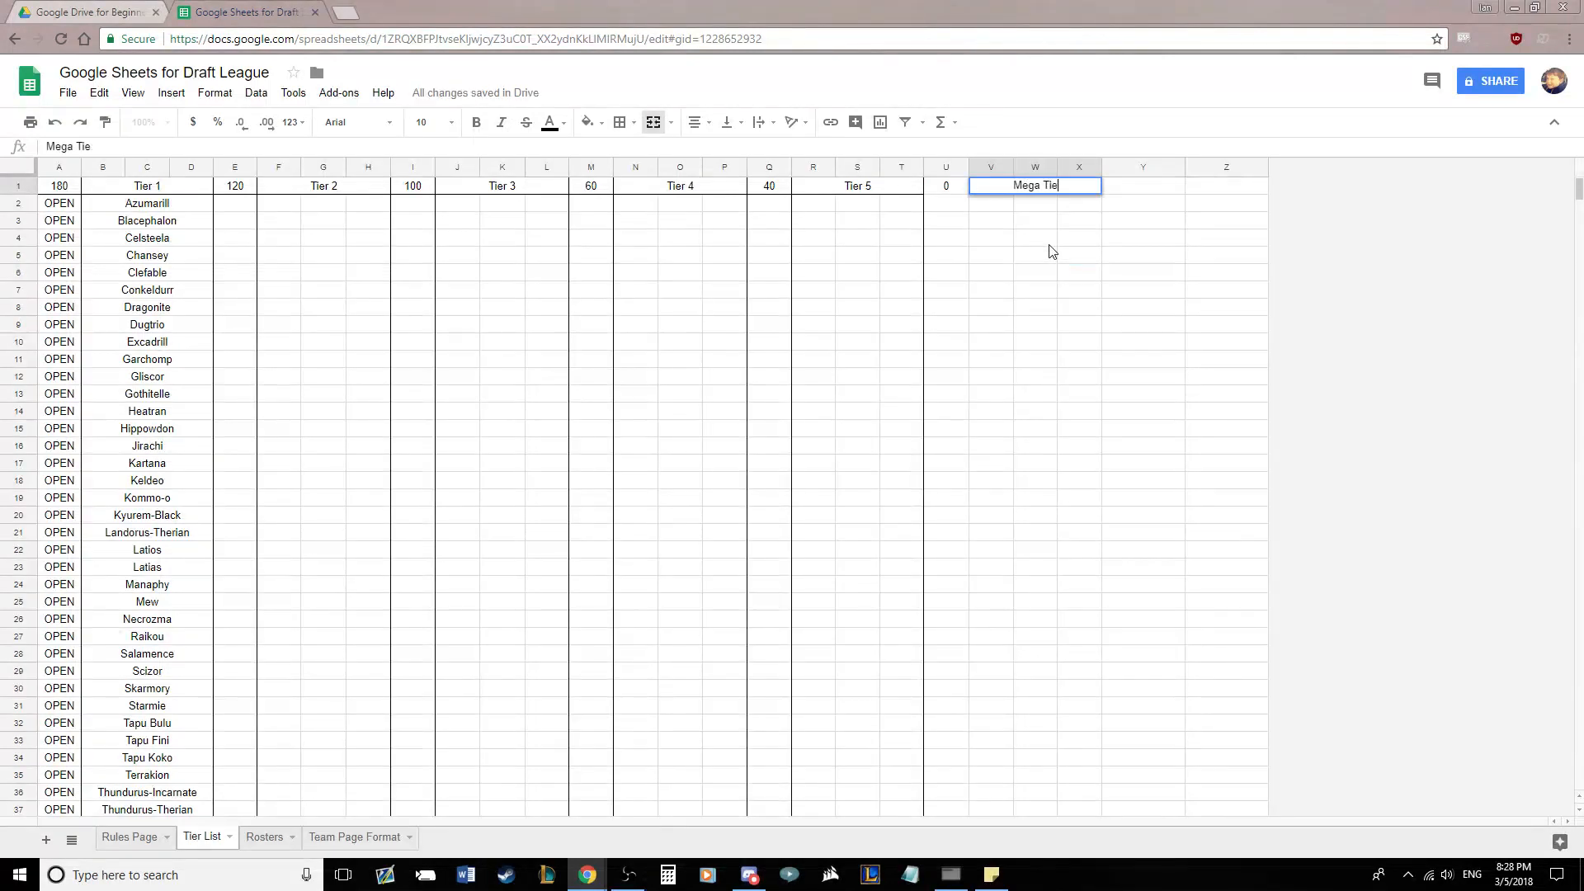
key(Return)
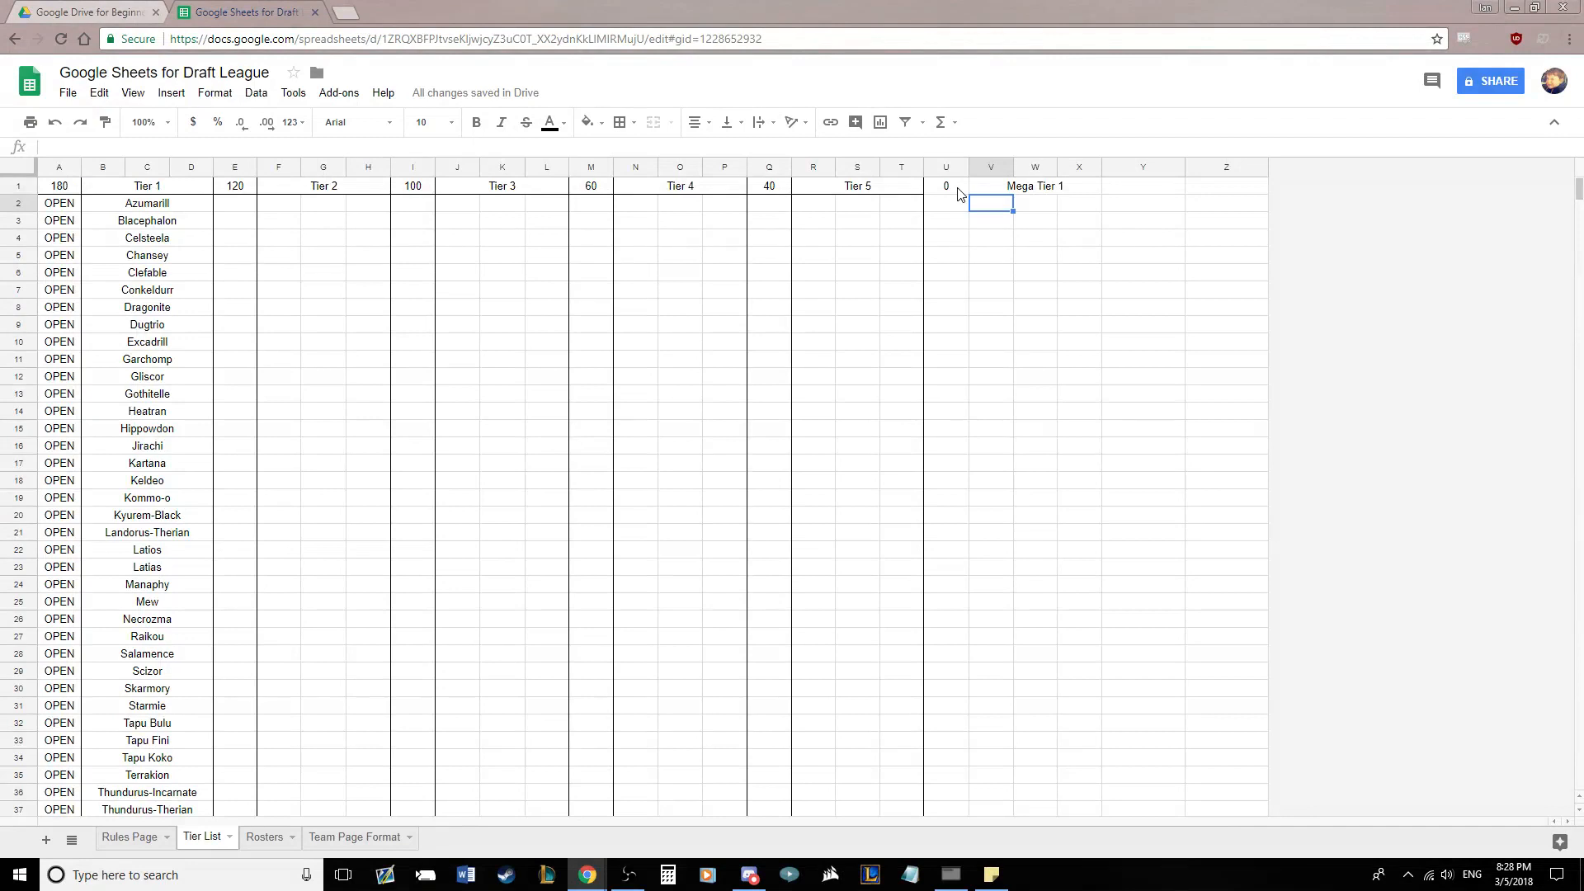
Add a bottom border under the 0 and Mega Tier 1 headers in U1 to X1, and a right border along column U
click(959, 195)
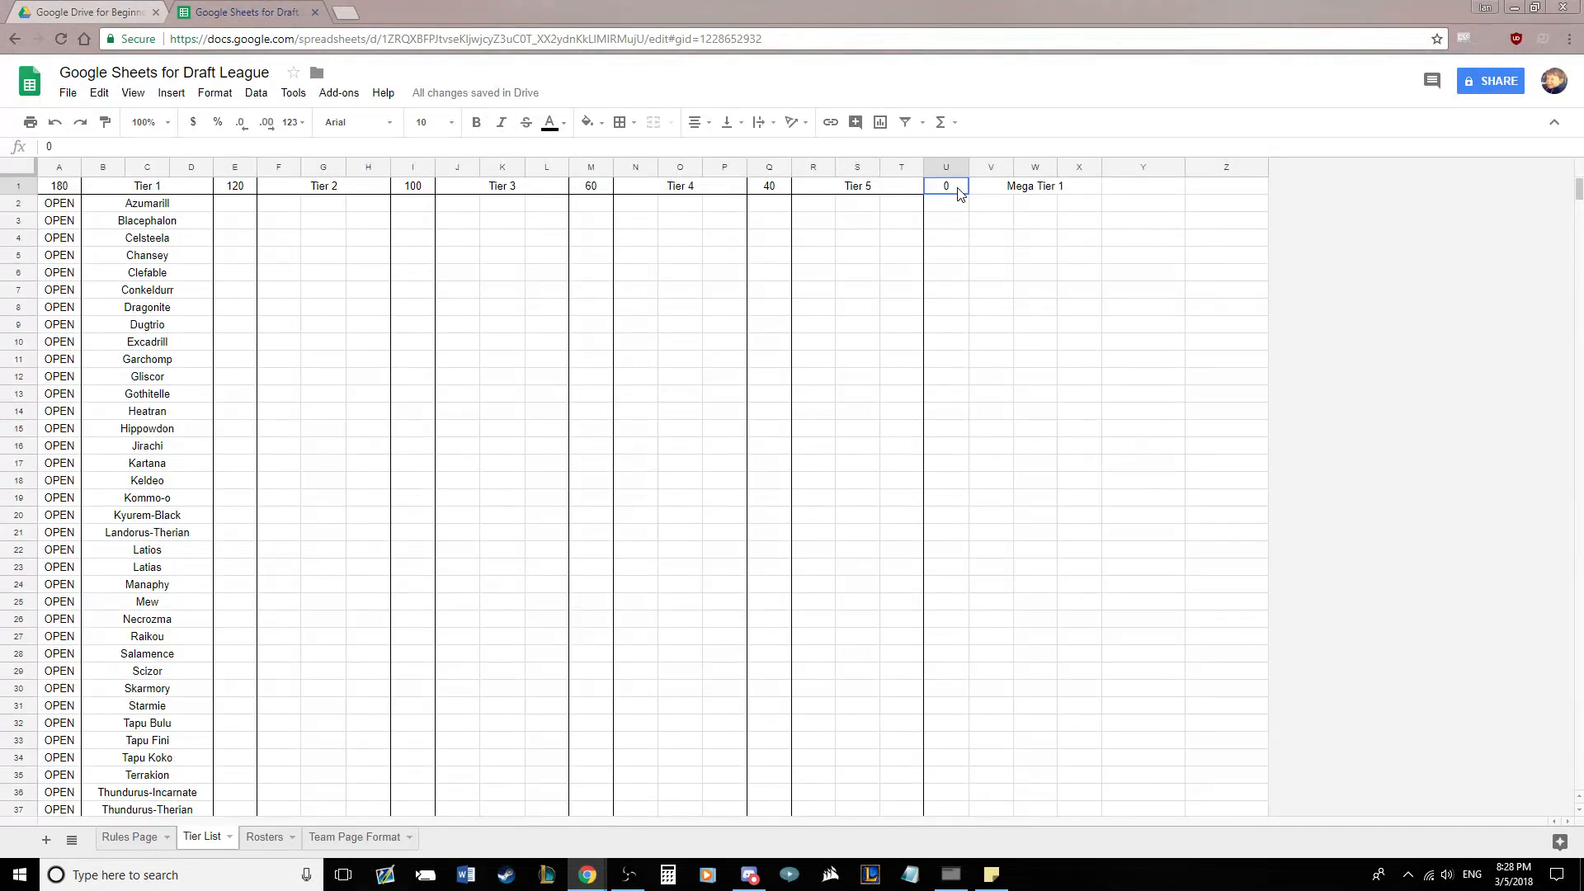
drag(959, 194, 1031, 188)
click(621, 122)
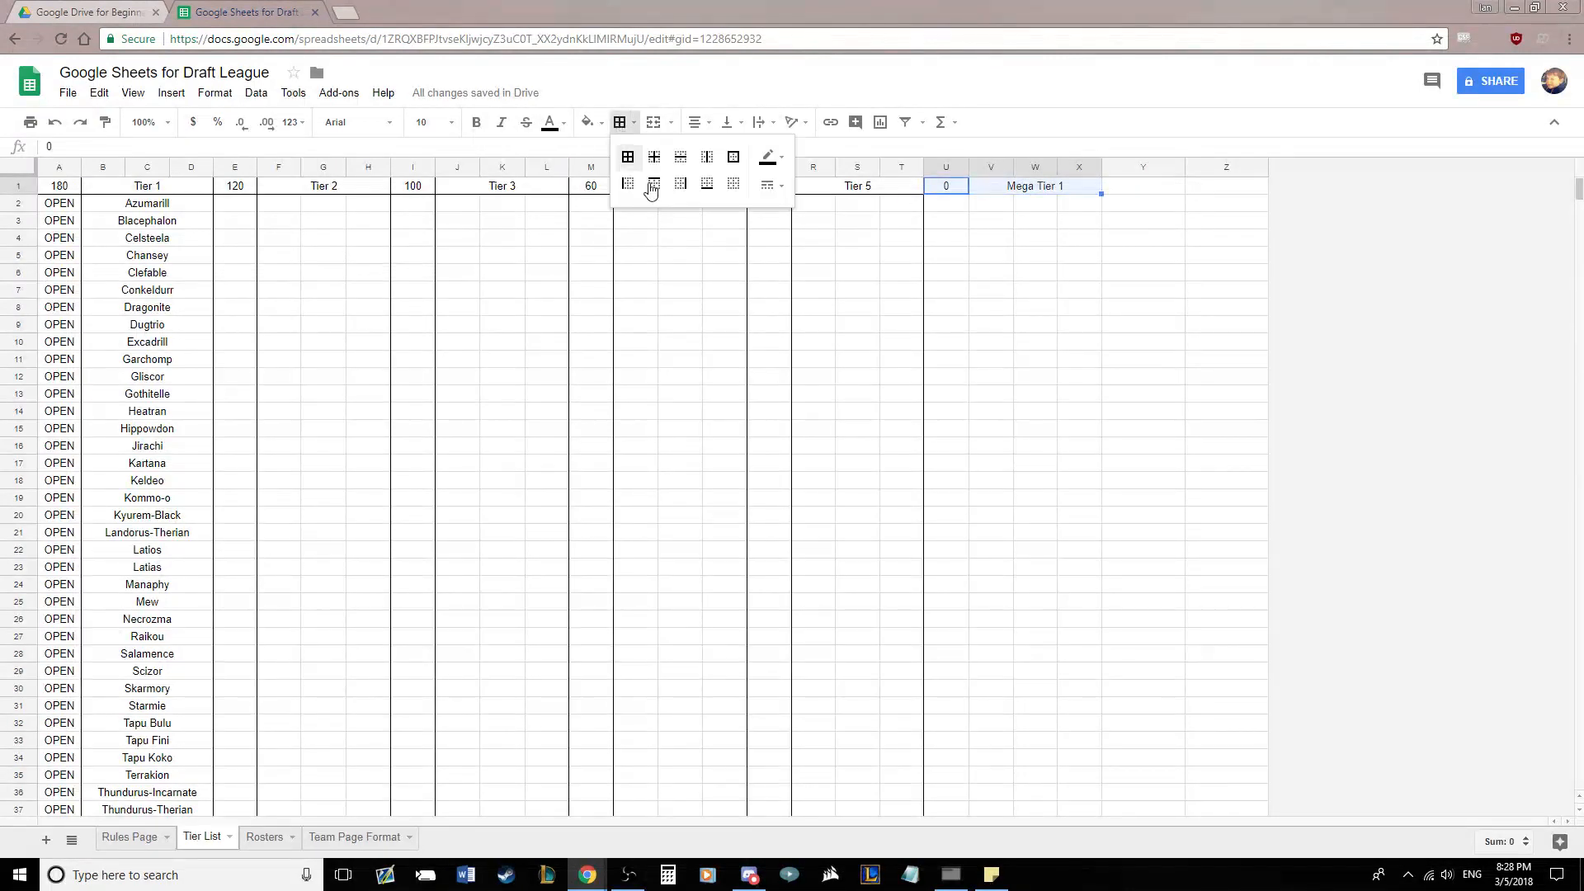
click(702, 188)
click(977, 325)
click(946, 167)
click(624, 123)
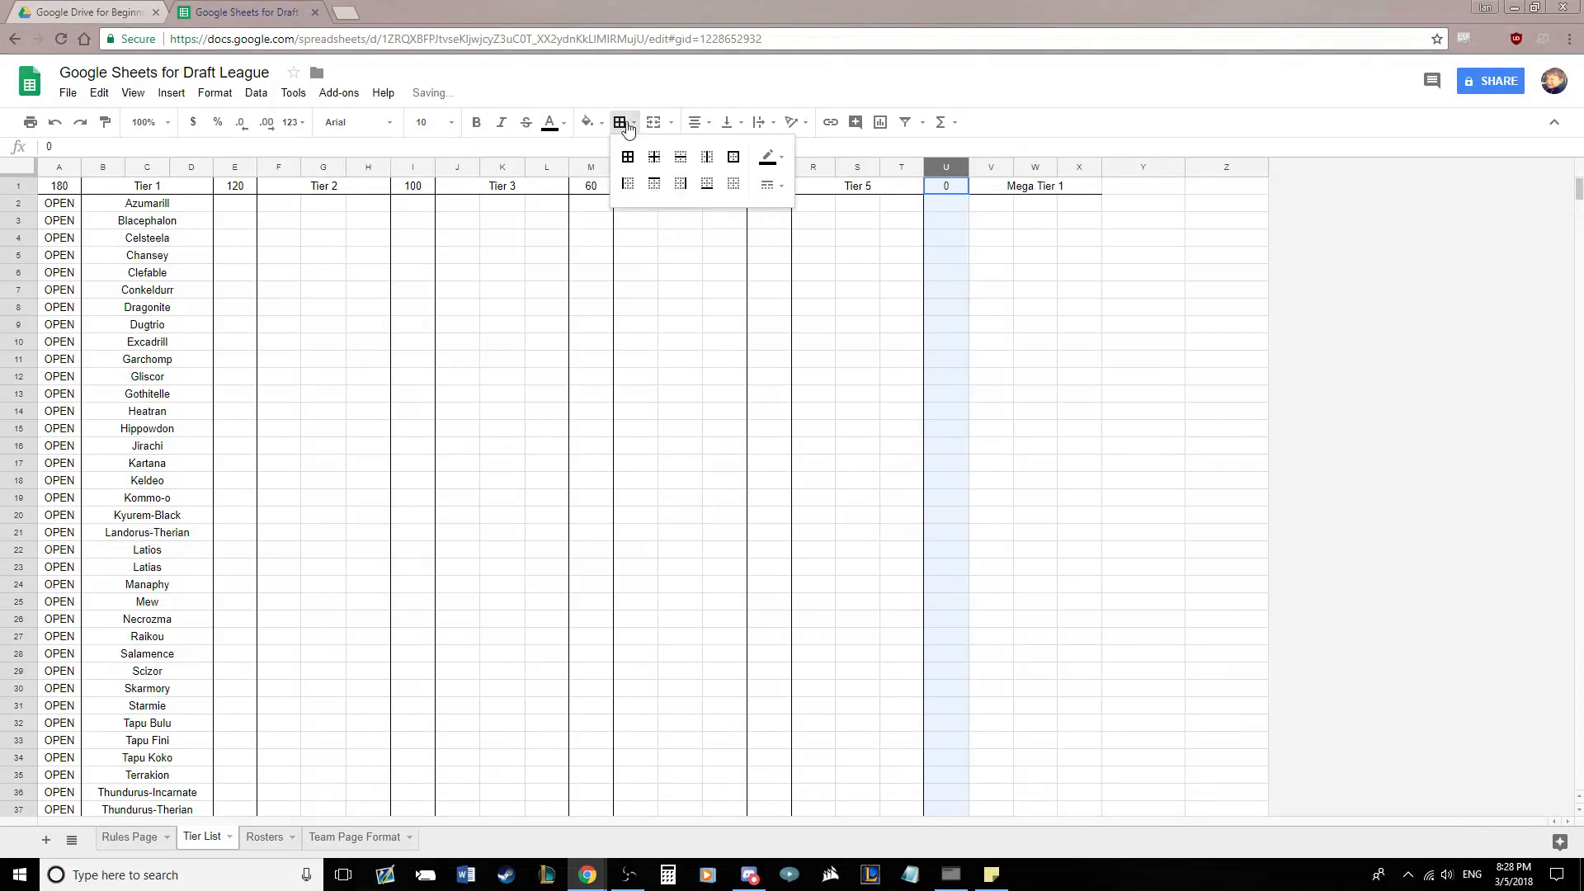
click(681, 183)
click(1036, 329)
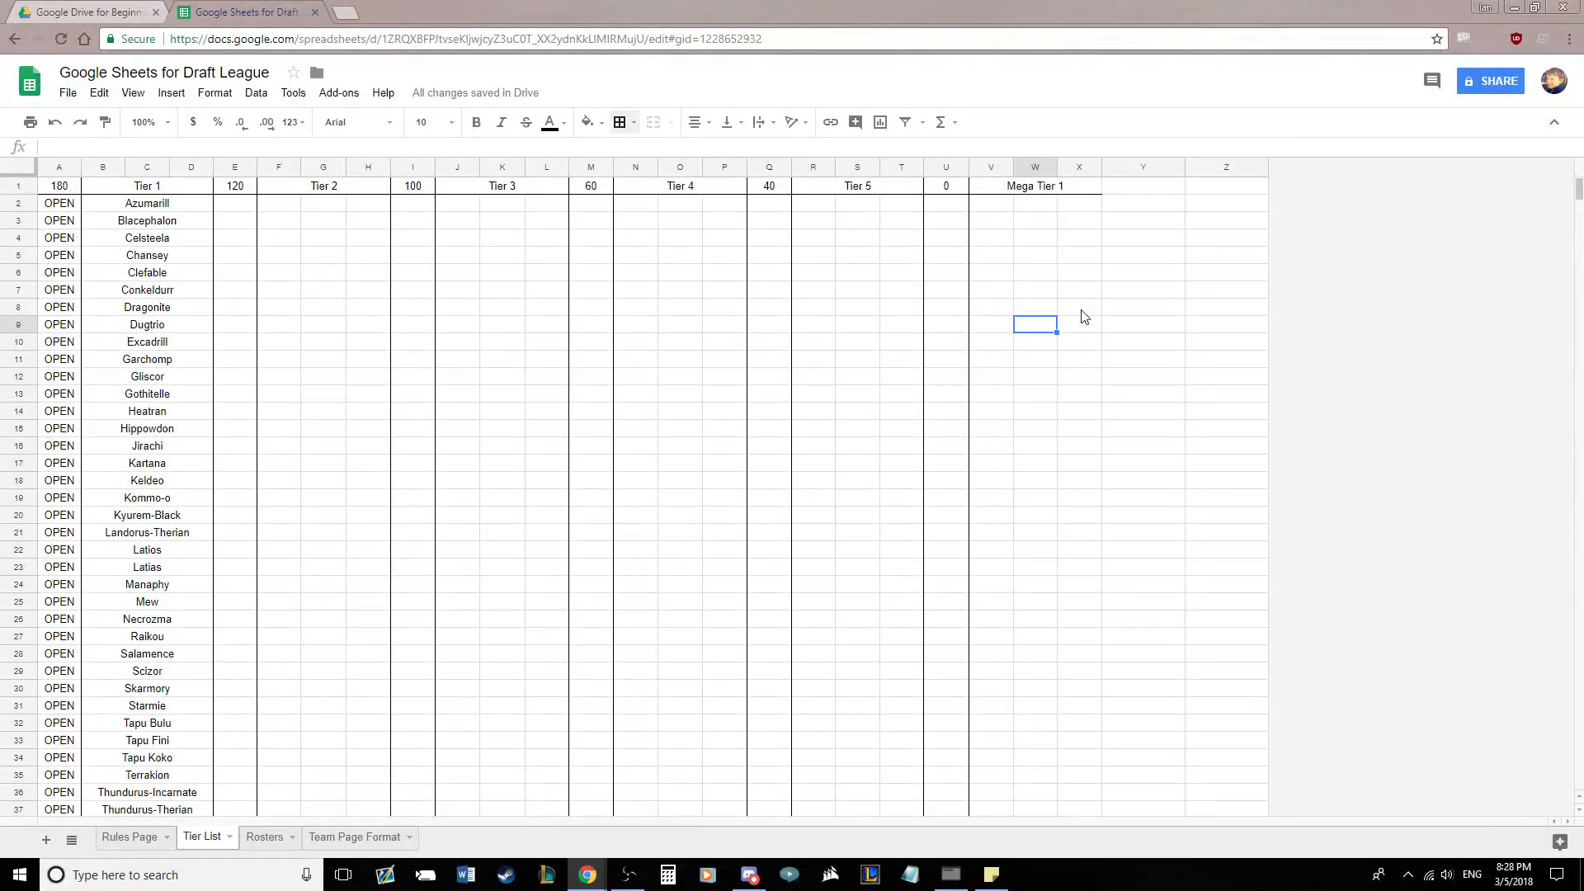
Insert three new columns after column Z at the end of the tier list
click(1156, 307)
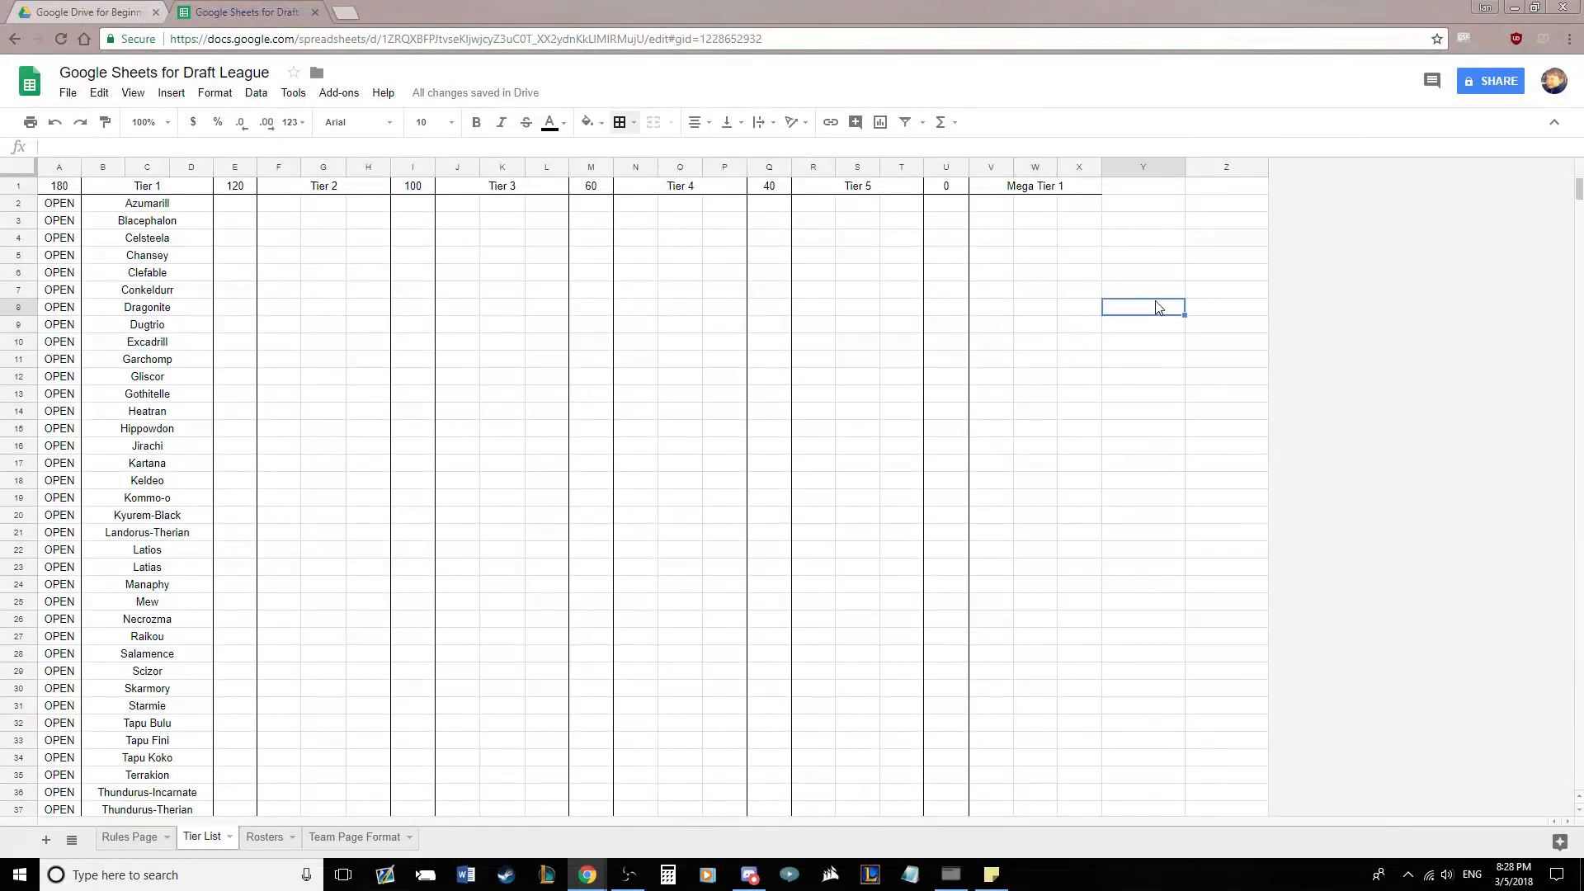
right_click(1233, 170)
click(1320, 308)
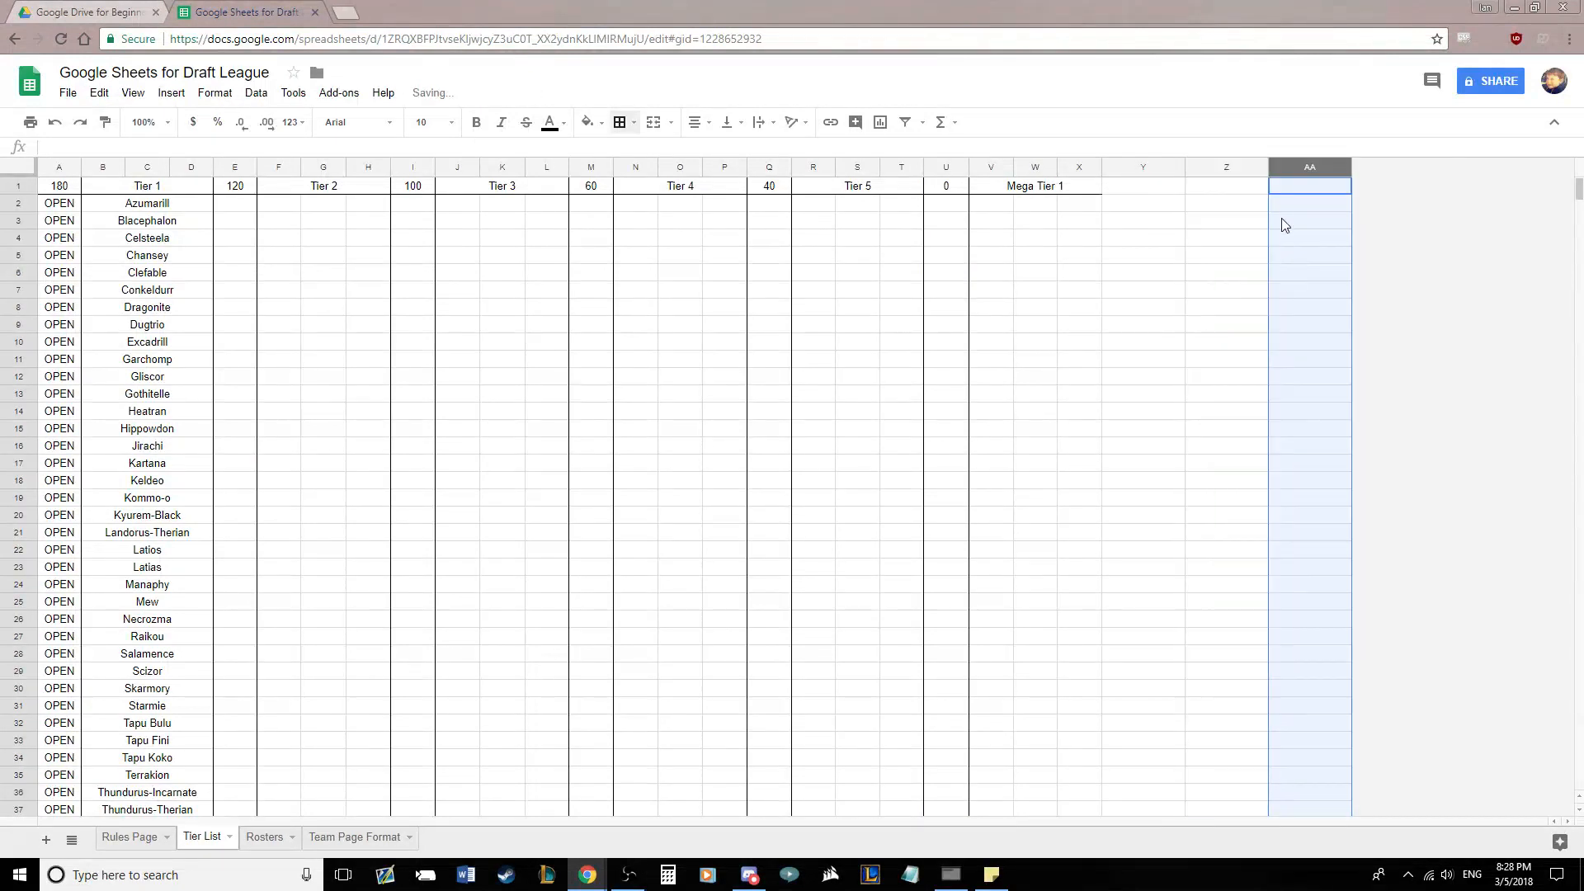
right_click(1306, 169)
click(1357, 297)
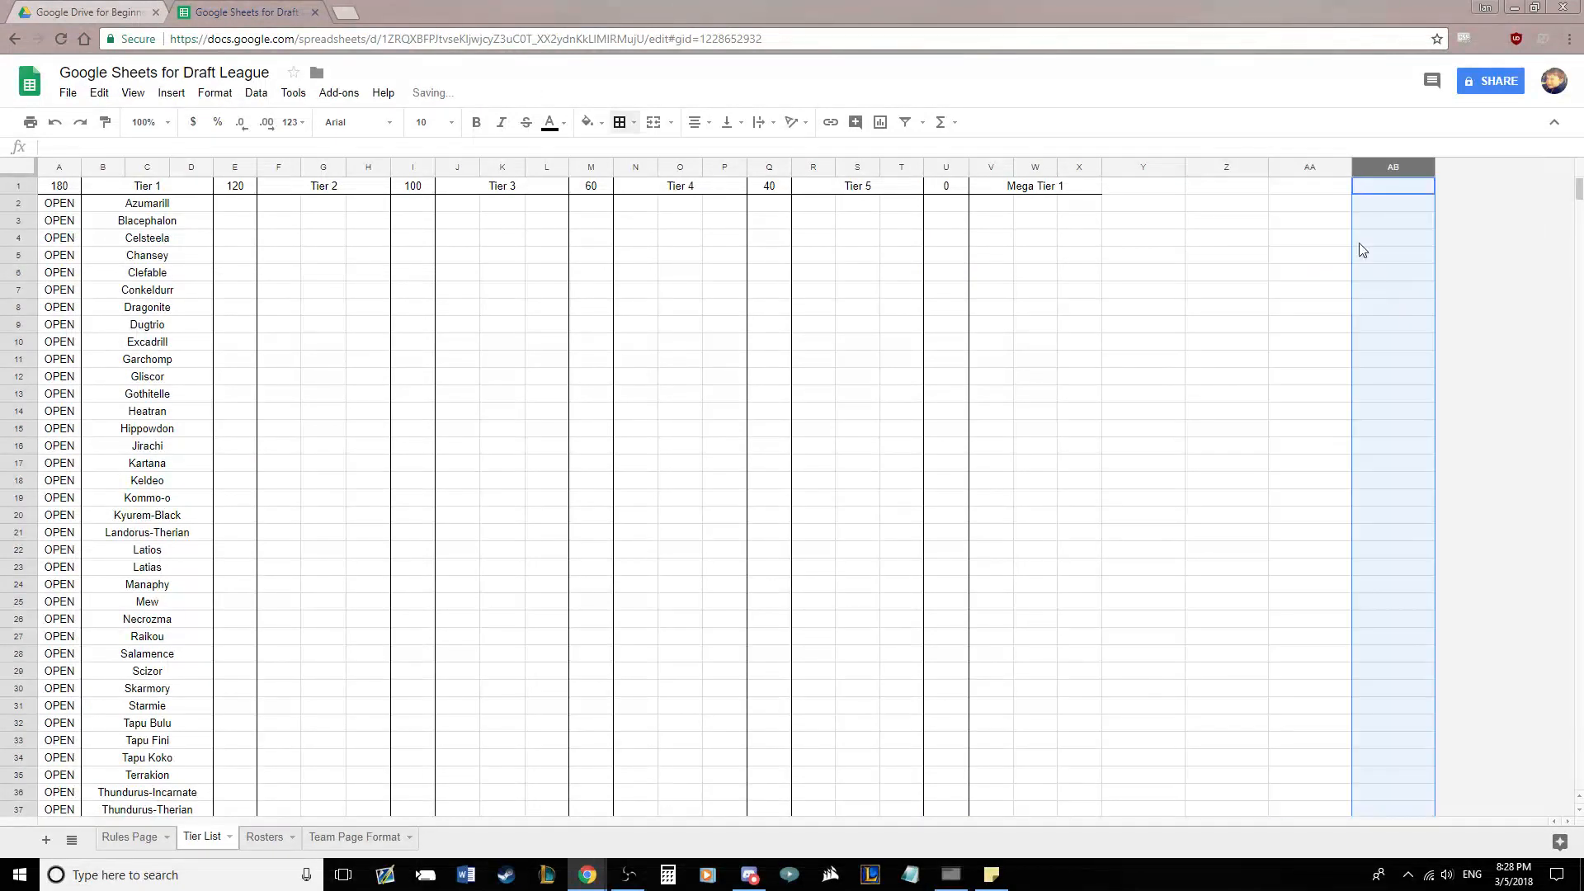
right_click(1376, 168)
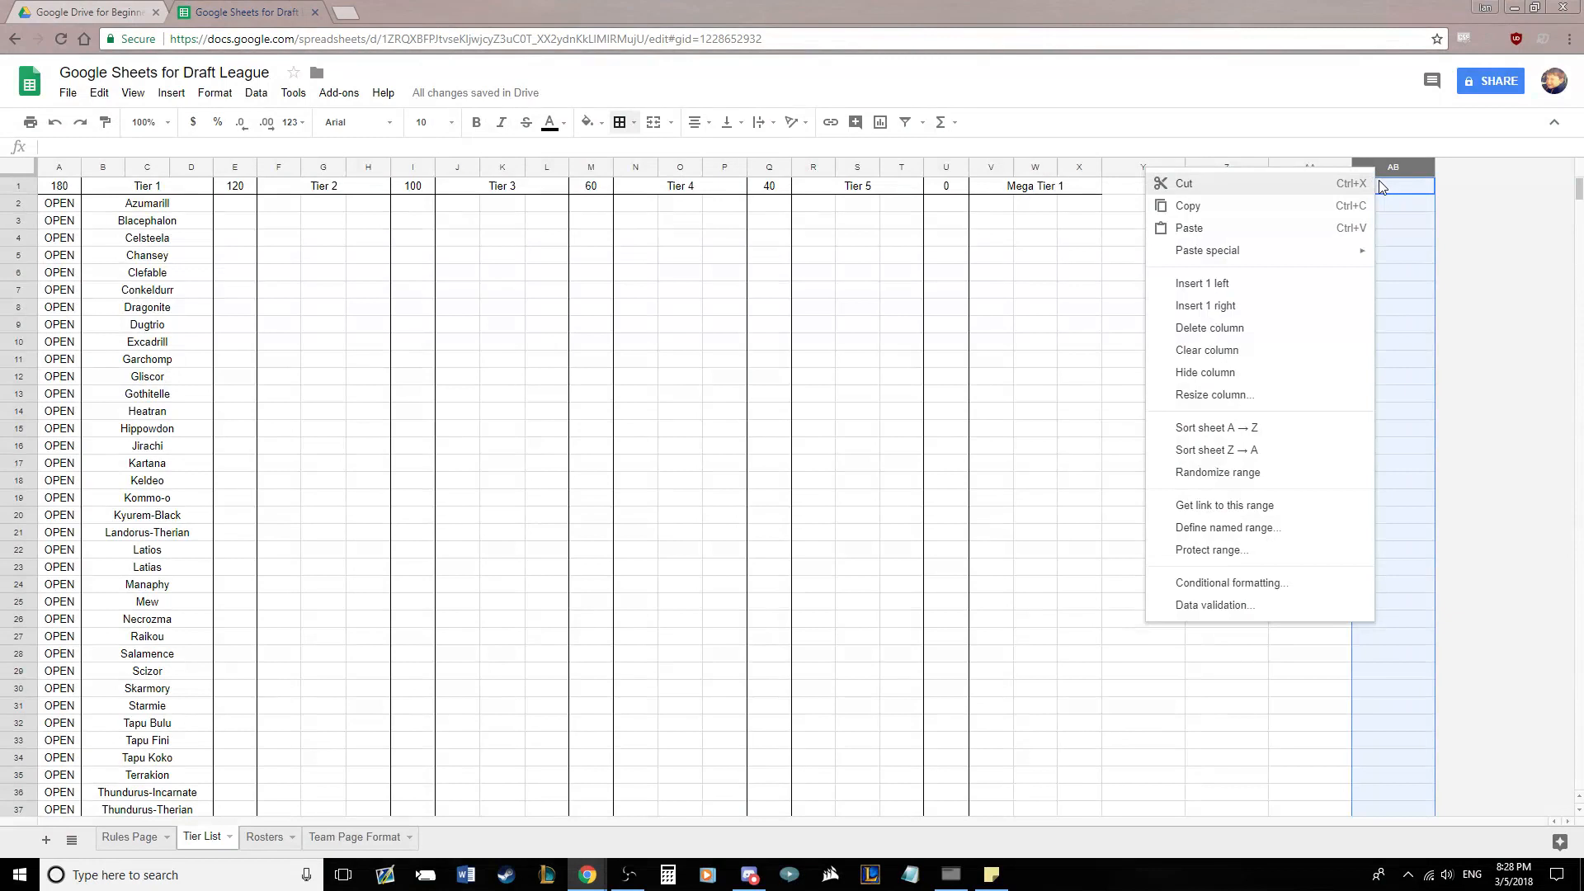
click(1264, 307)
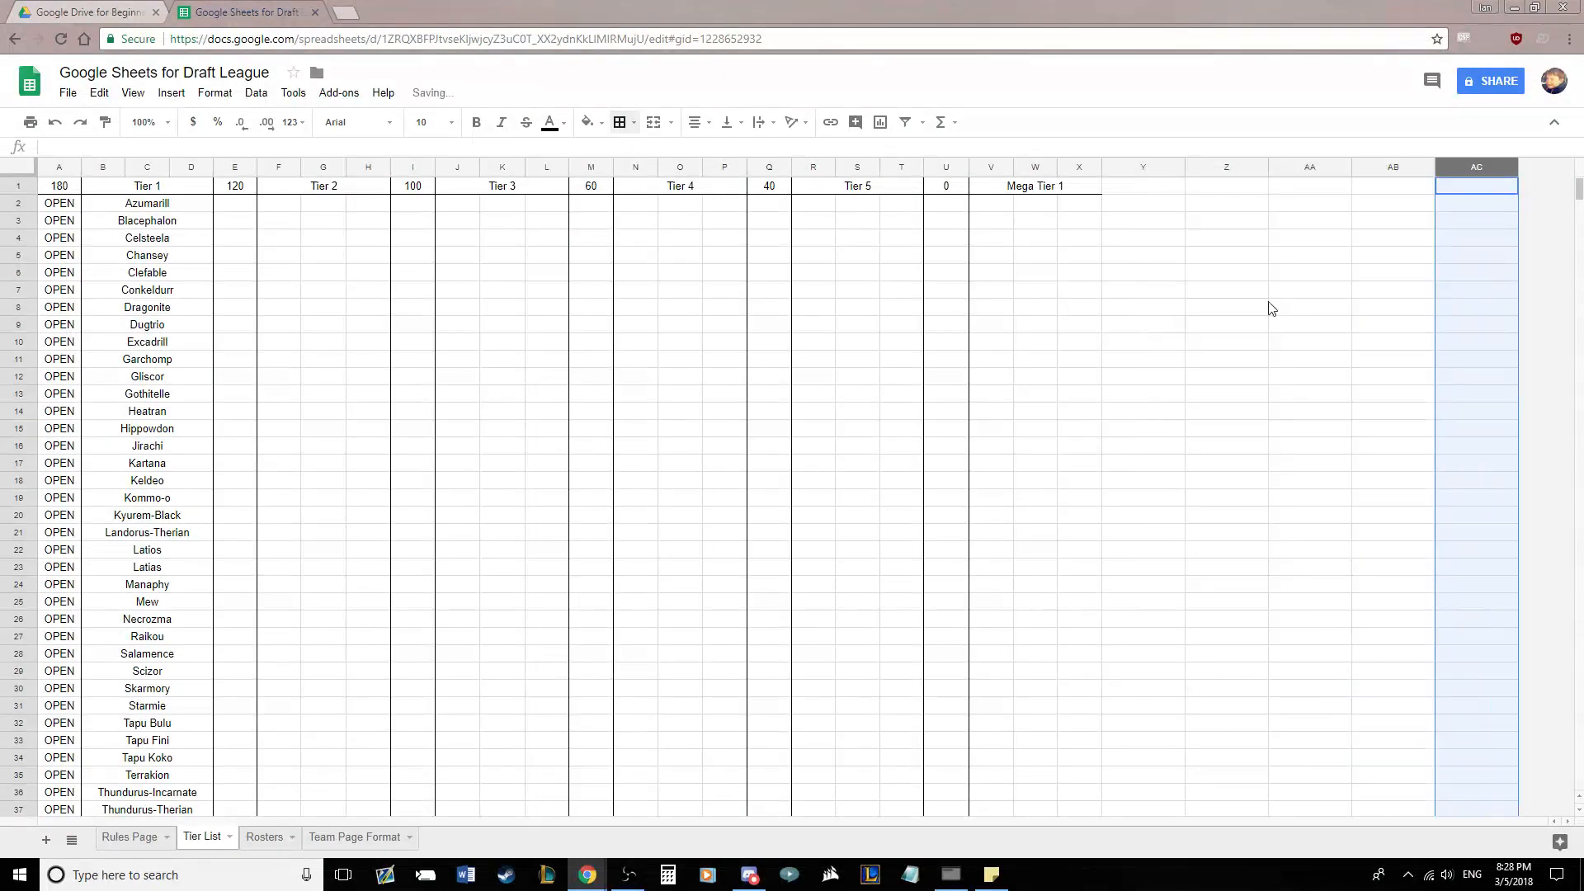
Narrow columns Y to AB to the same width as the tier columns and delete the surplus column AC
click(1291, 276)
drag(1182, 169, 1277, 175)
right_click(1325, 173)
click(1391, 326)
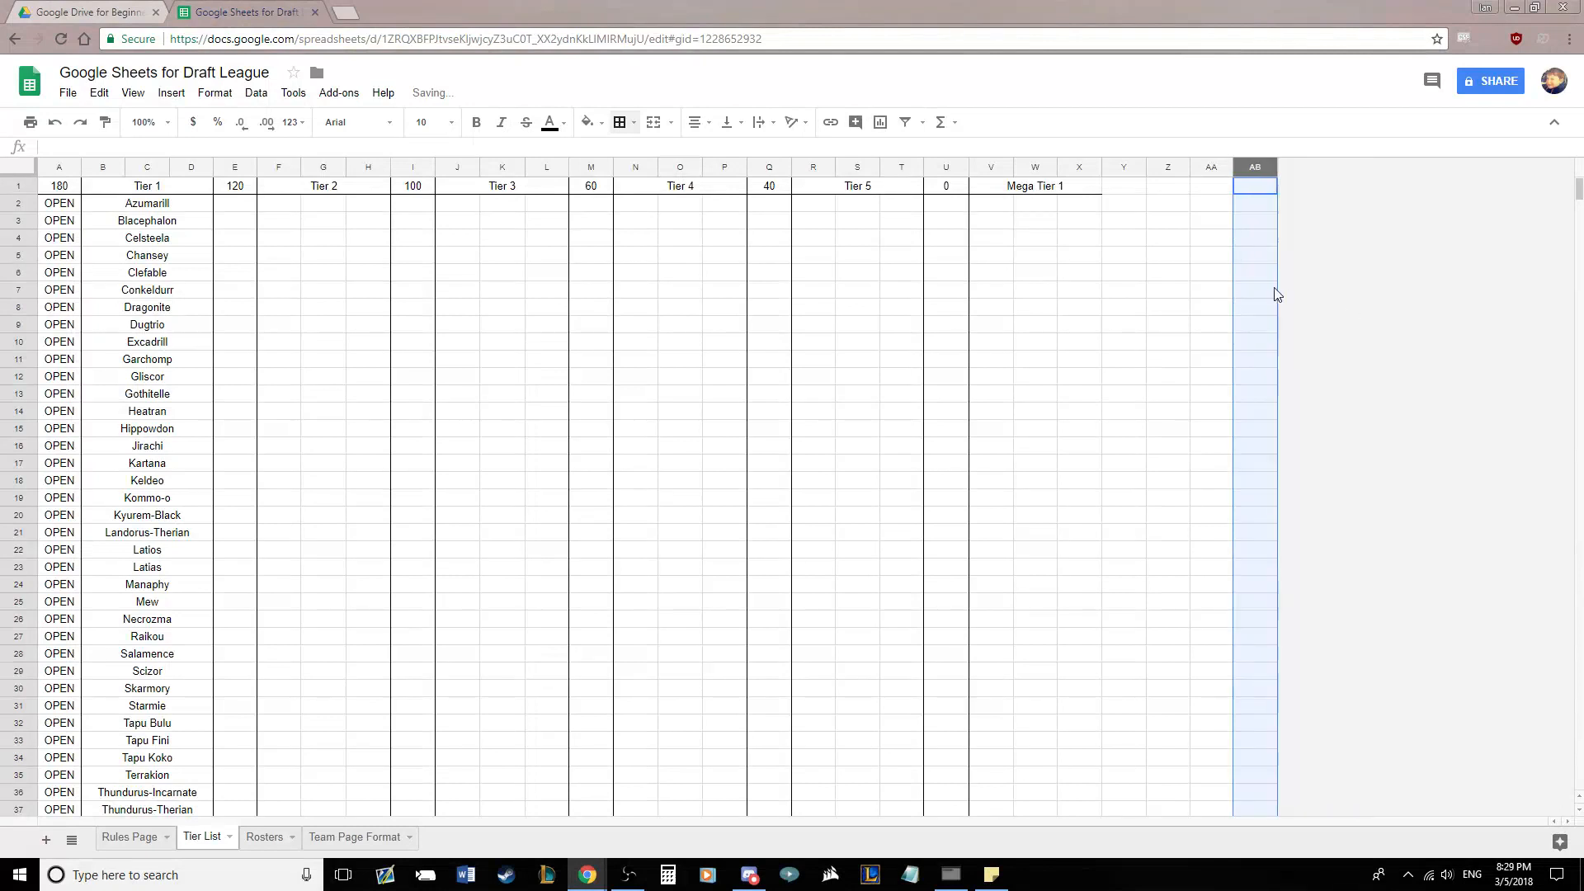
click(1270, 289)
Add a right border along column X and to the merged Mega Tier 1 header cell
click(1085, 169)
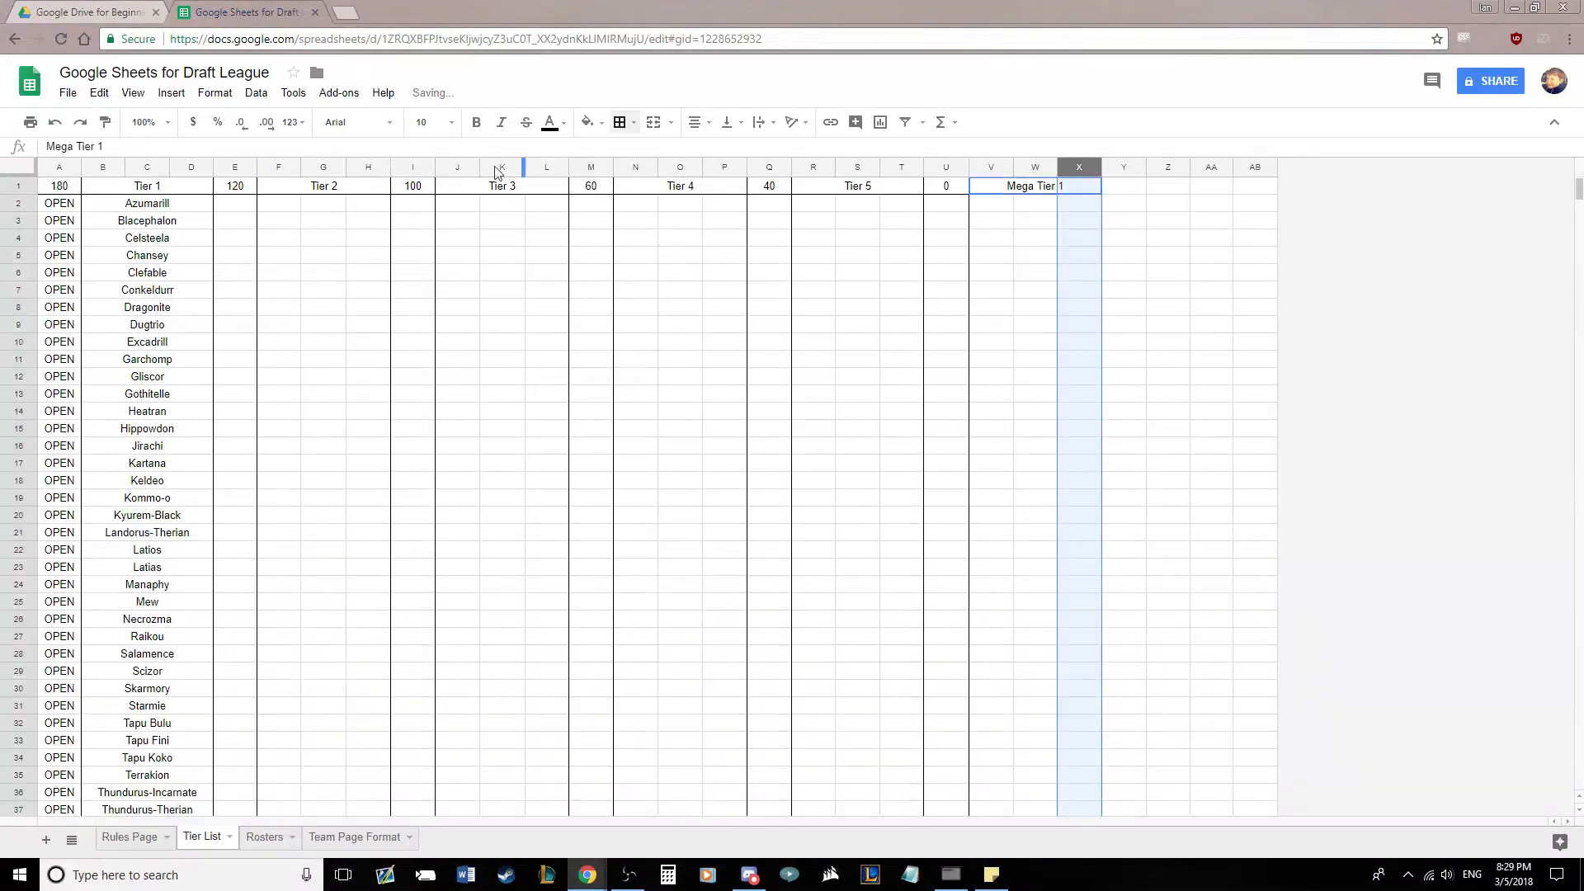
click(622, 125)
click(677, 183)
click(1100, 310)
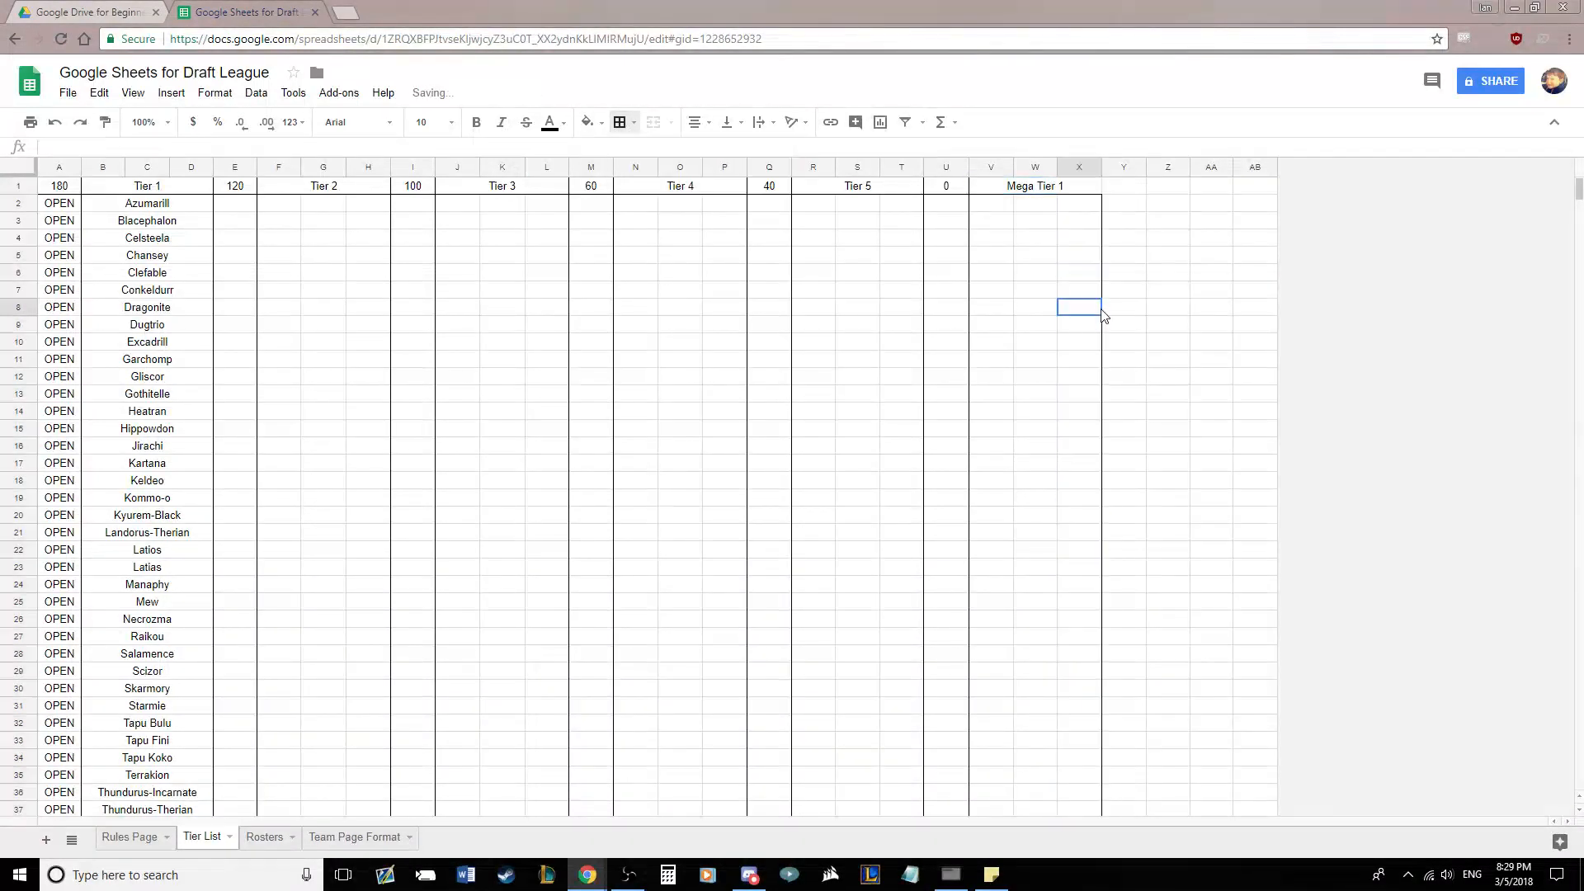
click(1084, 189)
click(620, 123)
click(680, 183)
click(1167, 271)
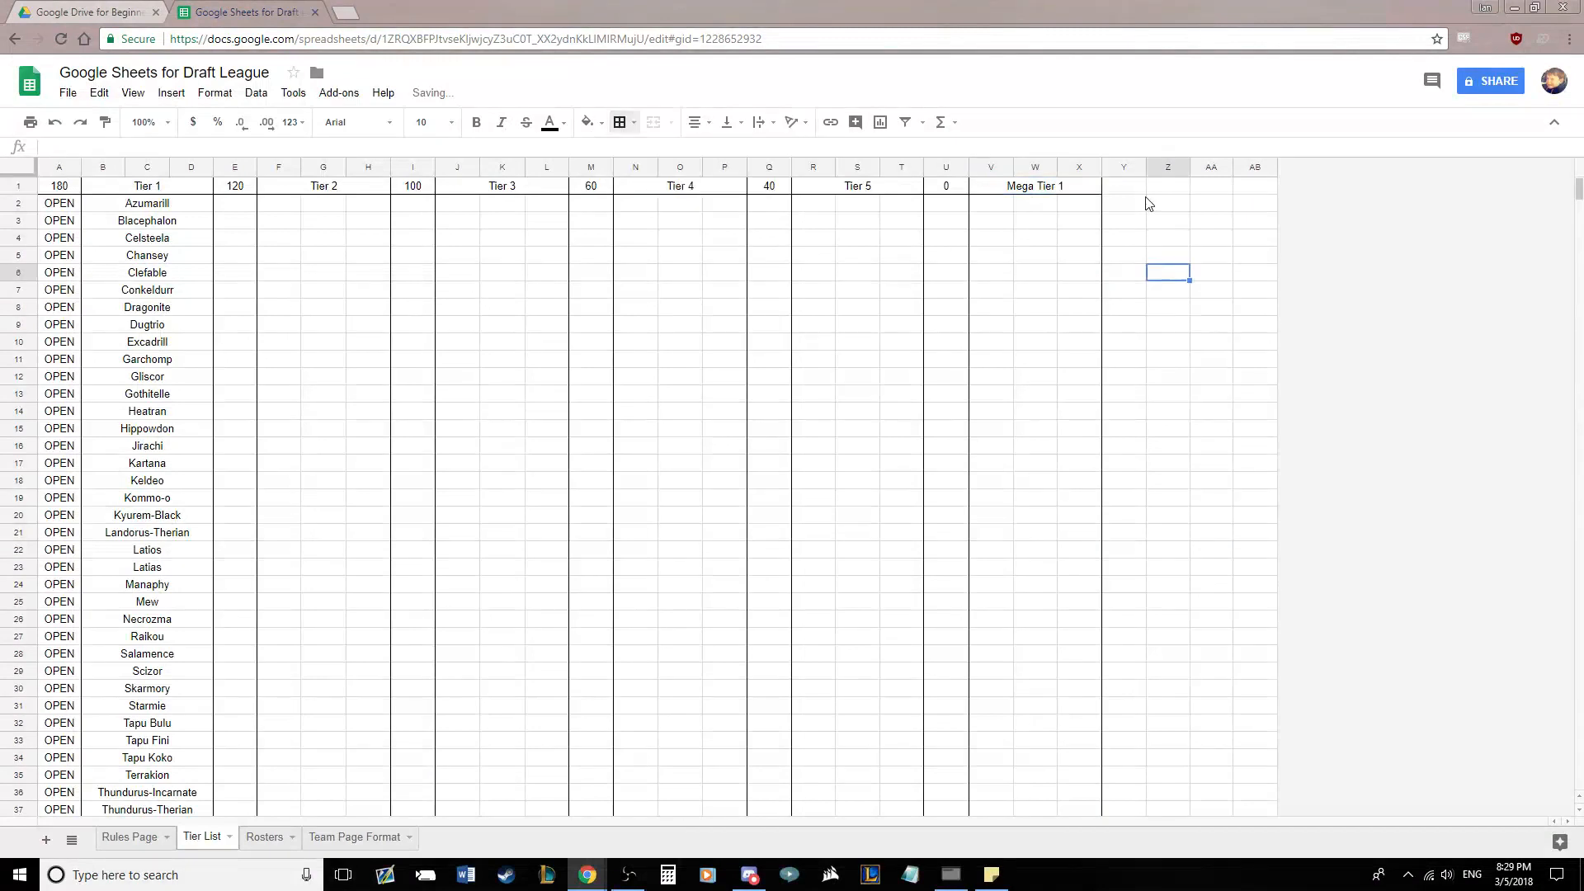
Merge cells Y1 to AB1 and title the merged cell BANNED
drag(1132, 190, 1254, 188)
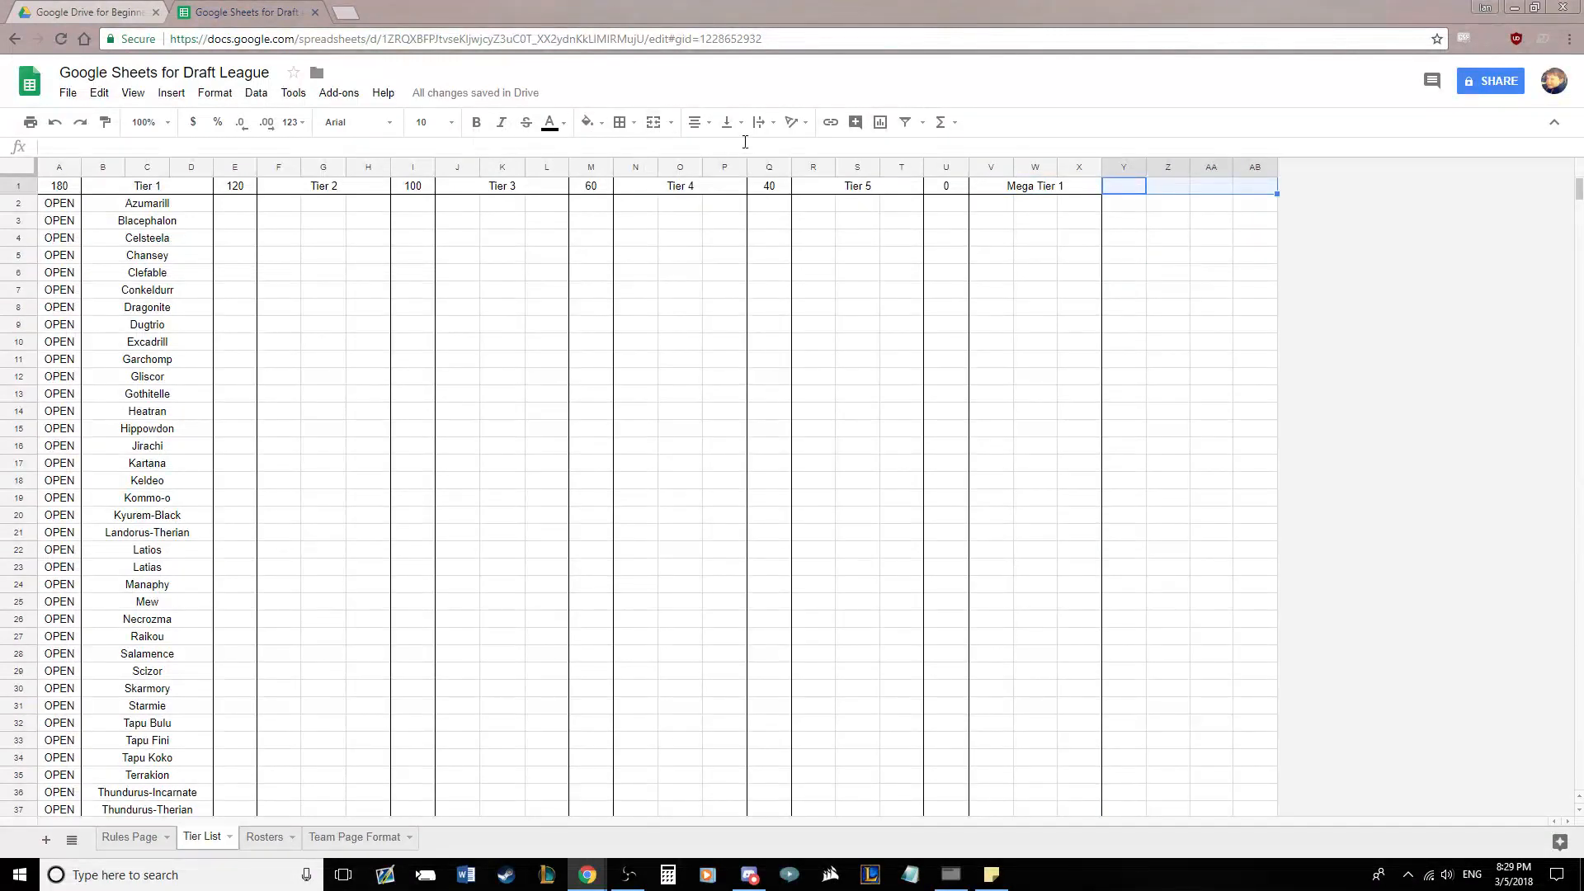
click(656, 128)
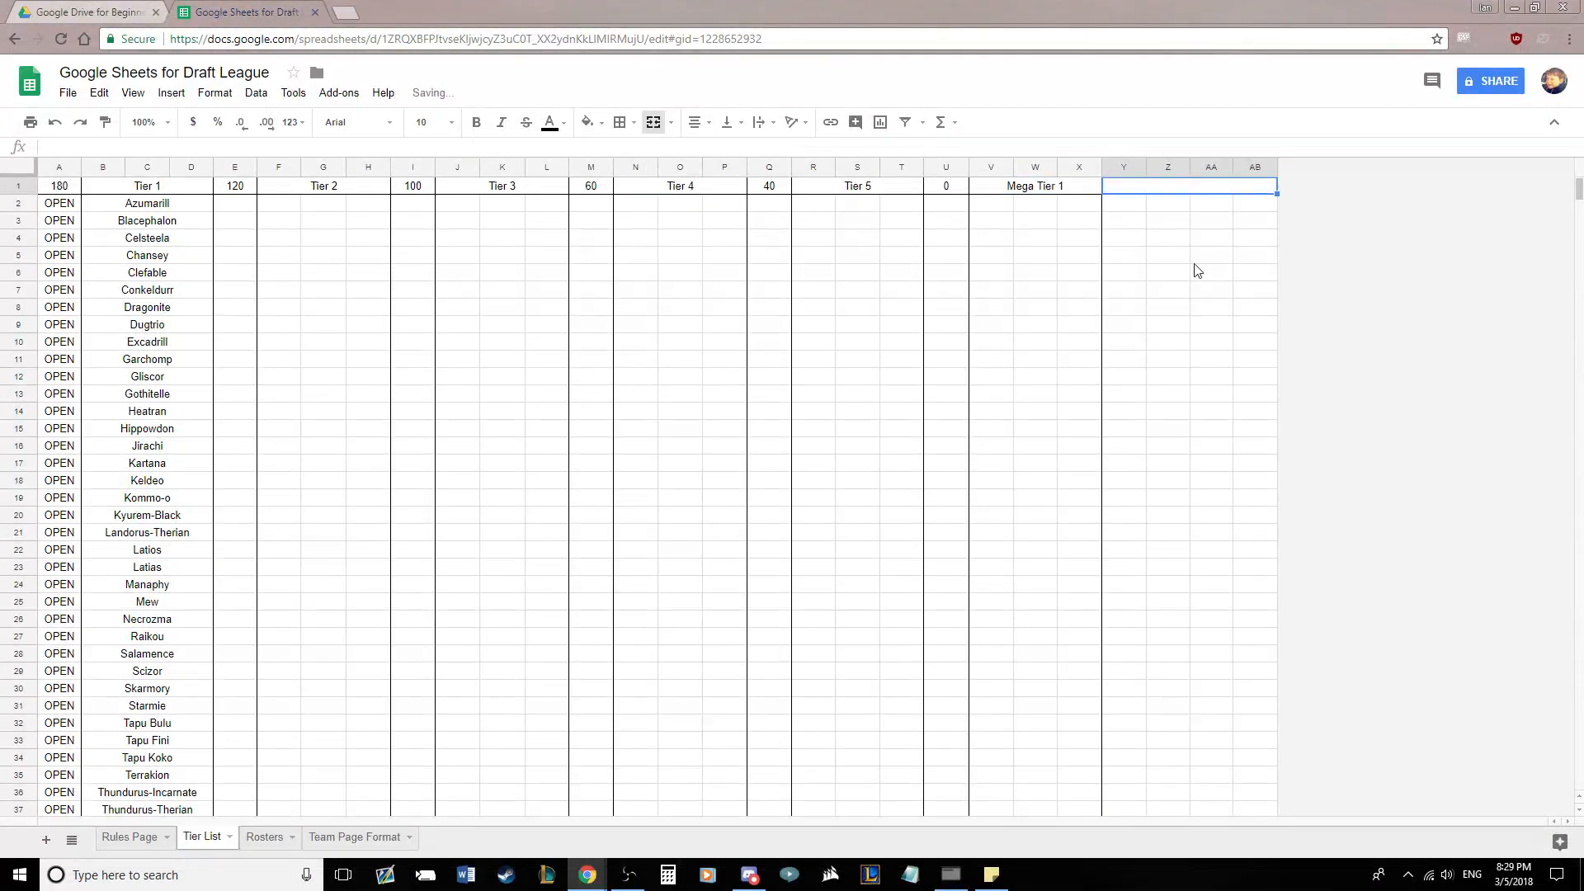
text(BANNED)
key(Return)
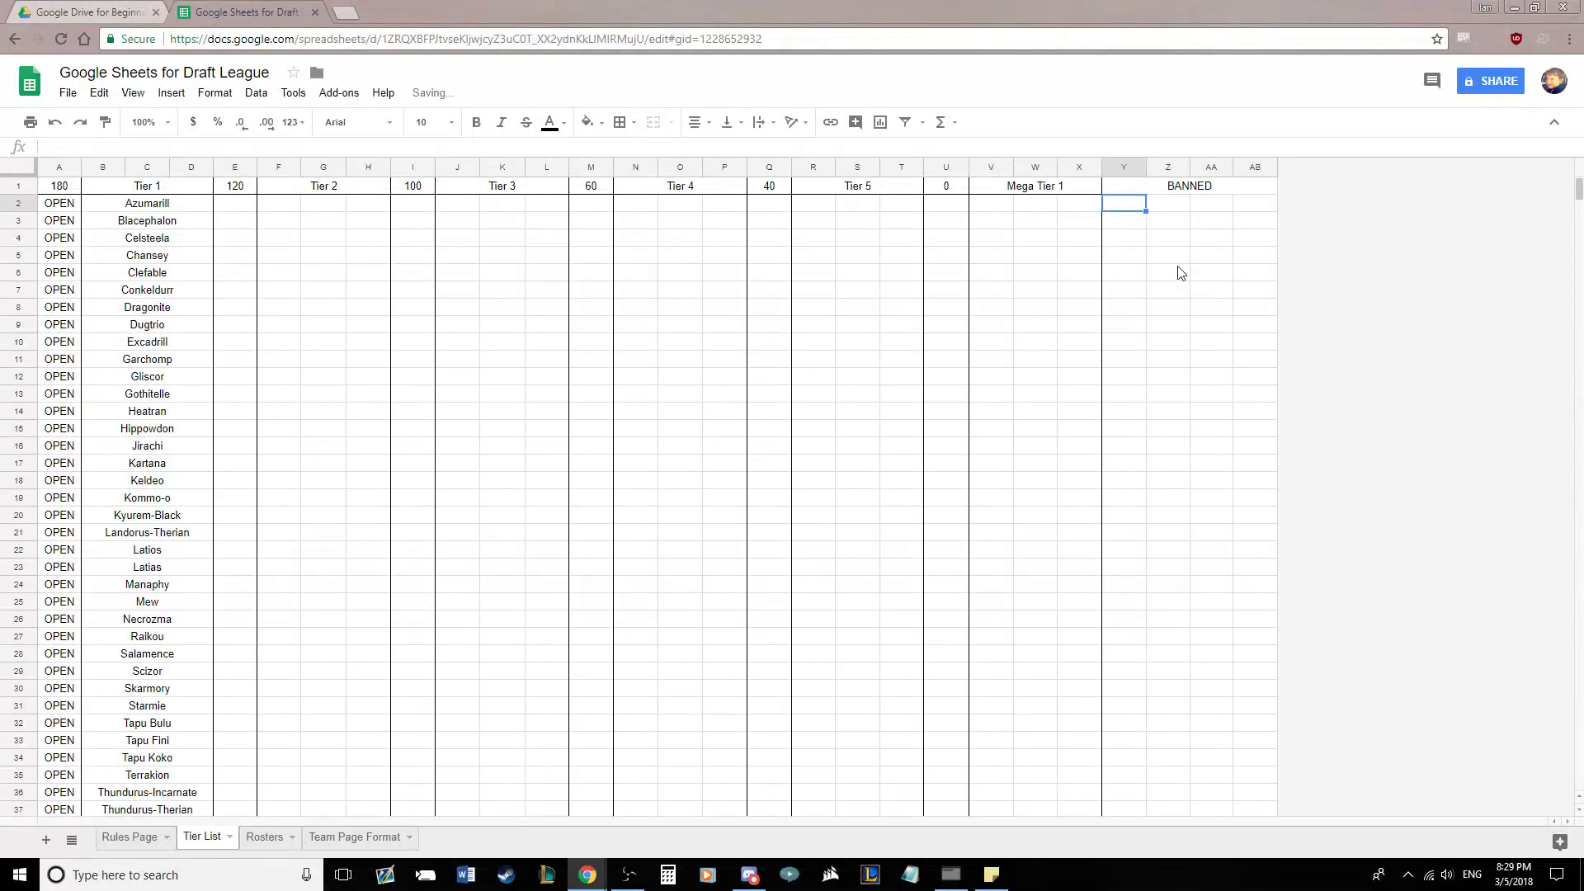
Add a bottom border under the merged BANNED header cell
click(1167, 188)
click(619, 123)
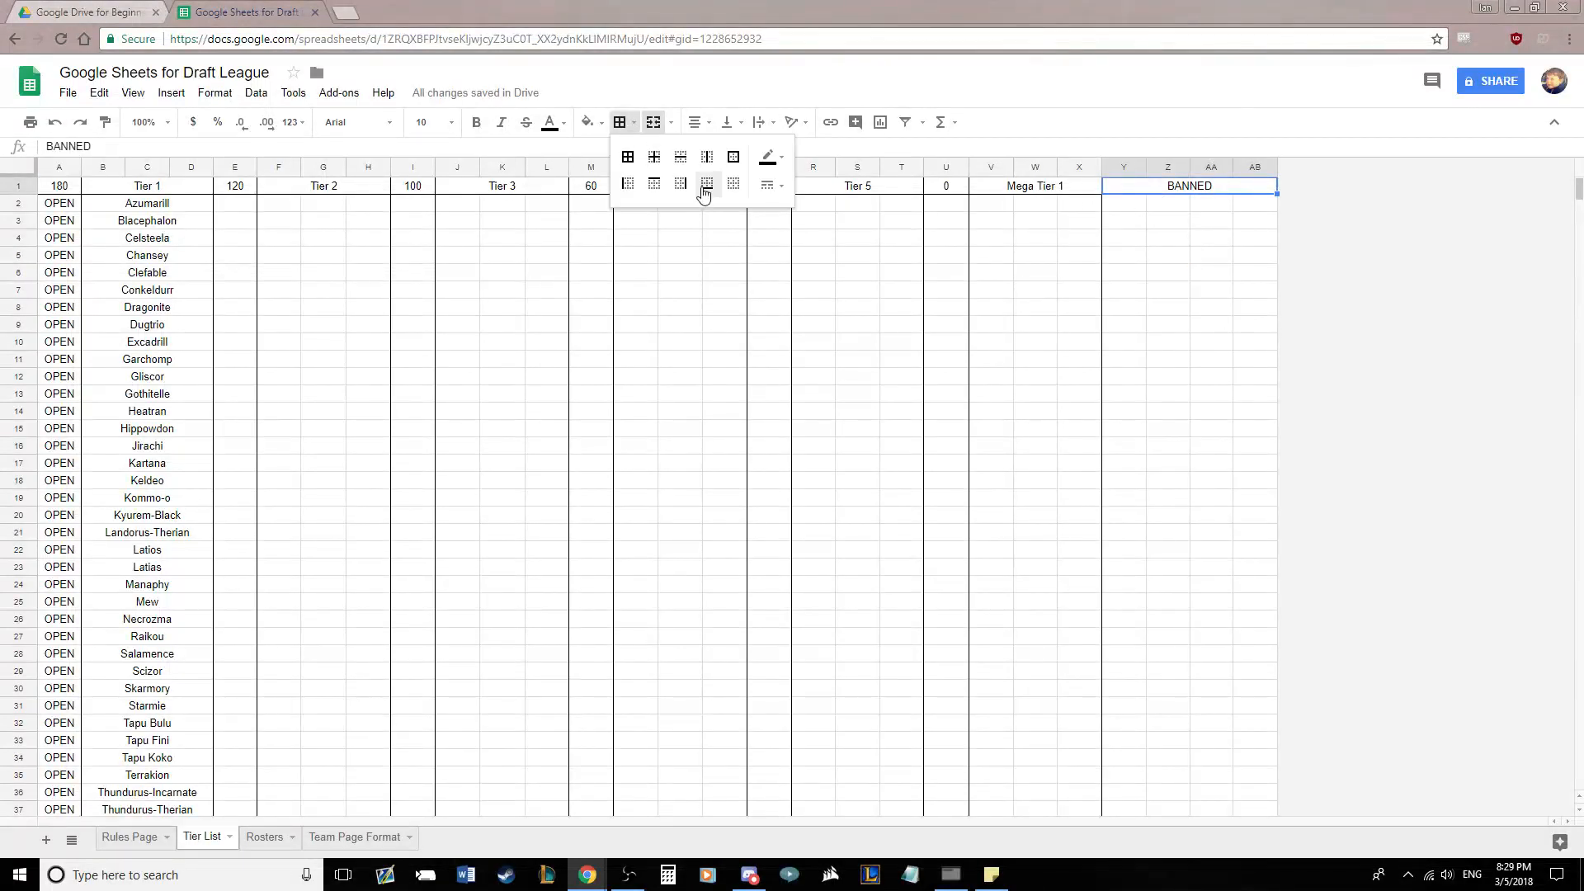
click(706, 183)
click(1211, 307)
drag(1113, 206, 1271, 218)
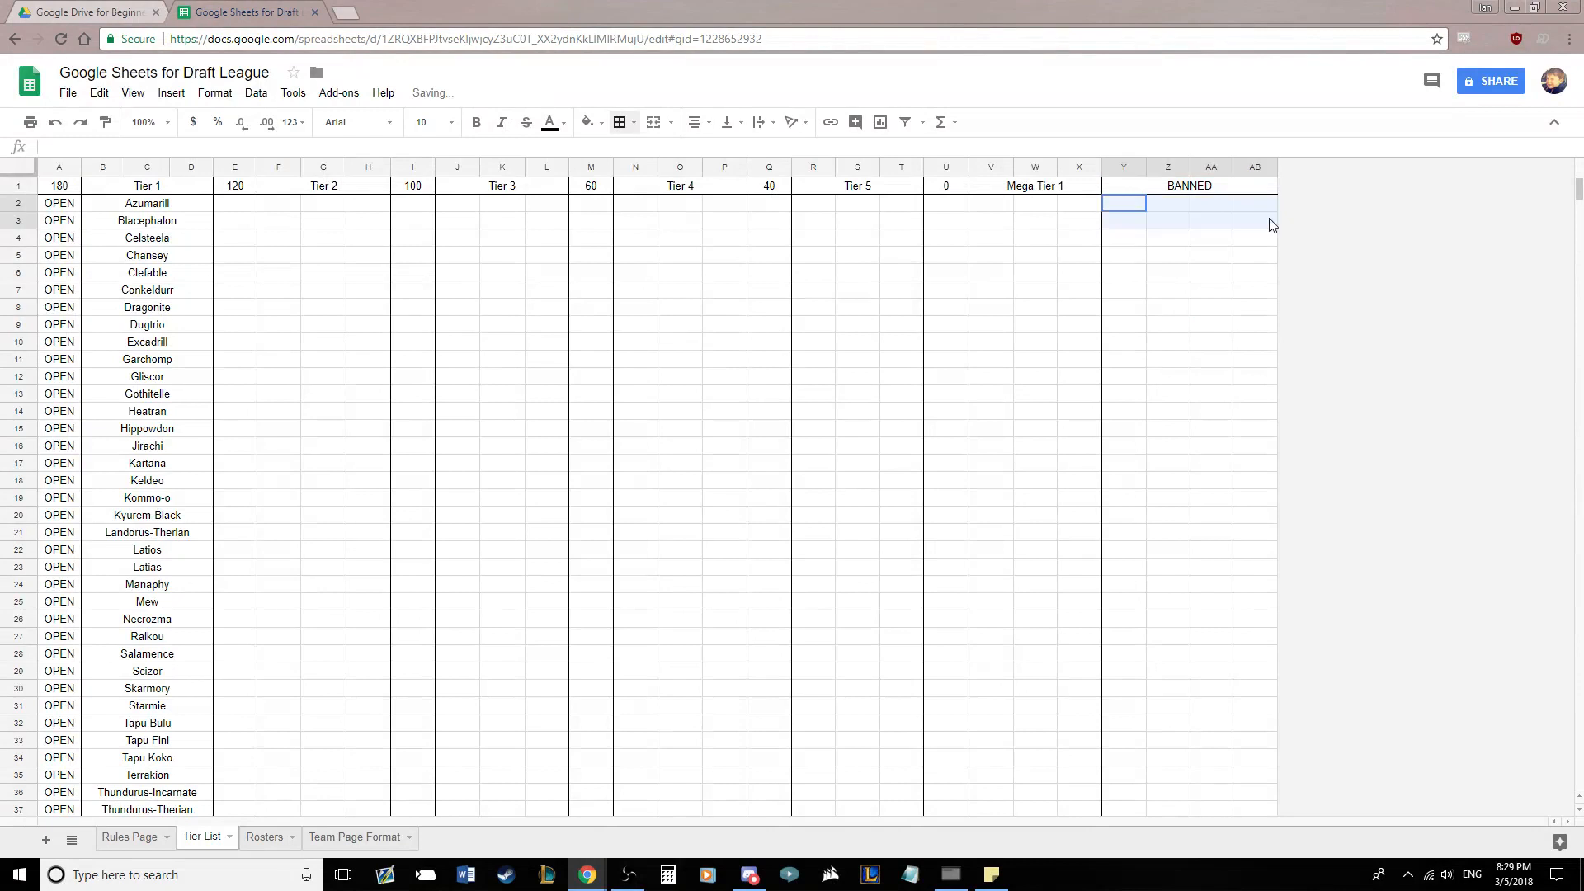
click(1196, 290)
drag(1124, 290, 1296, 292)
click(1207, 341)
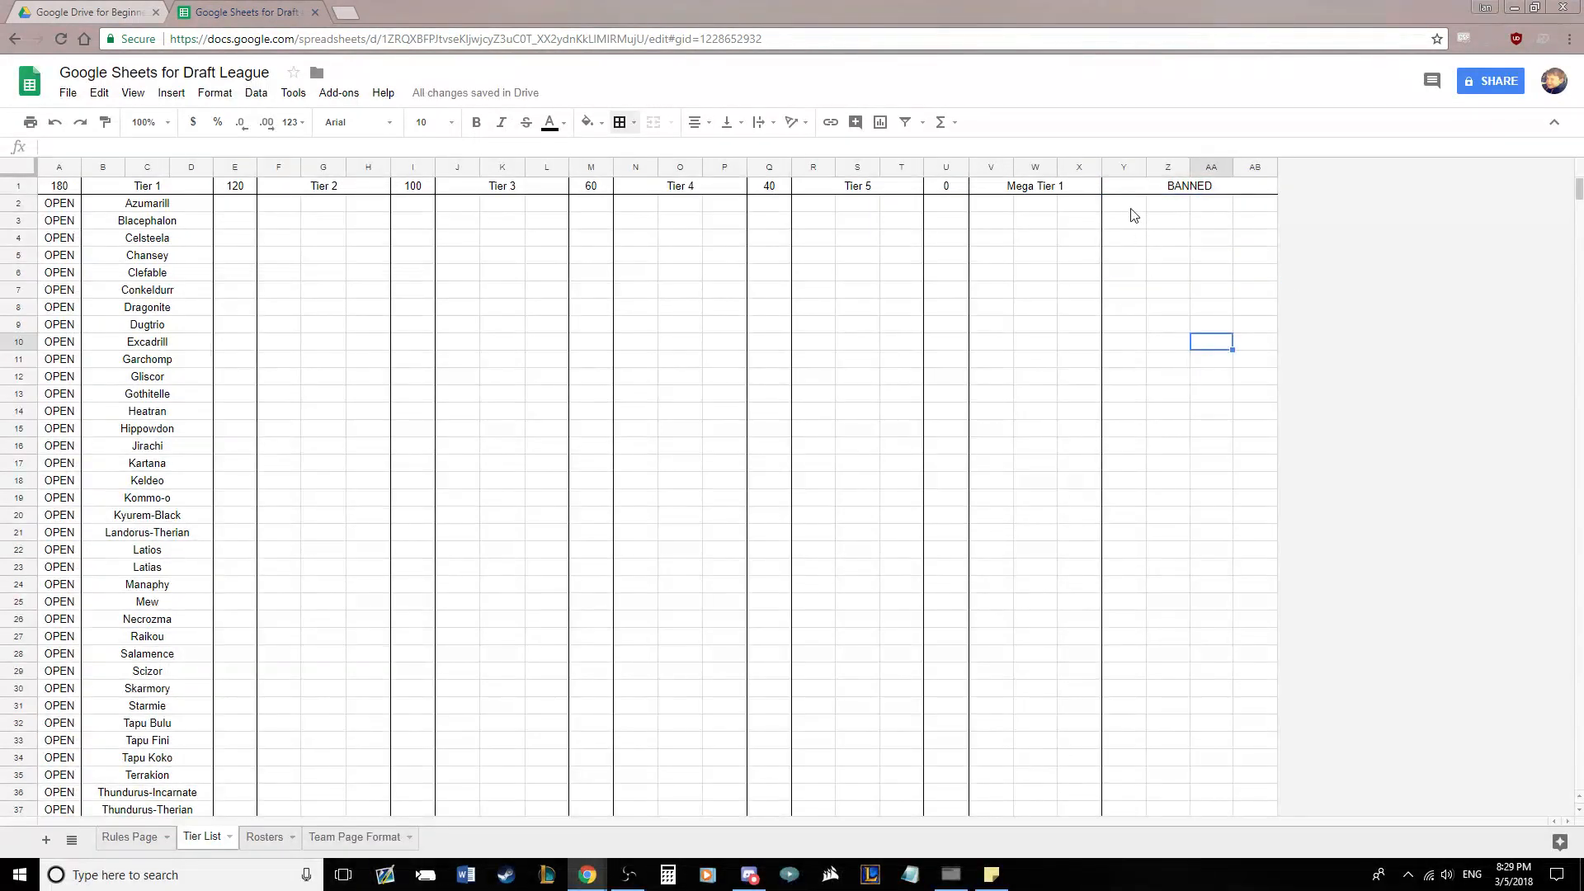
Merge cells Y2 to AB2 under the BANNED header and enter Aegislash as the first banned Pokemon
drag(1125, 204, 1262, 204)
click(653, 122)
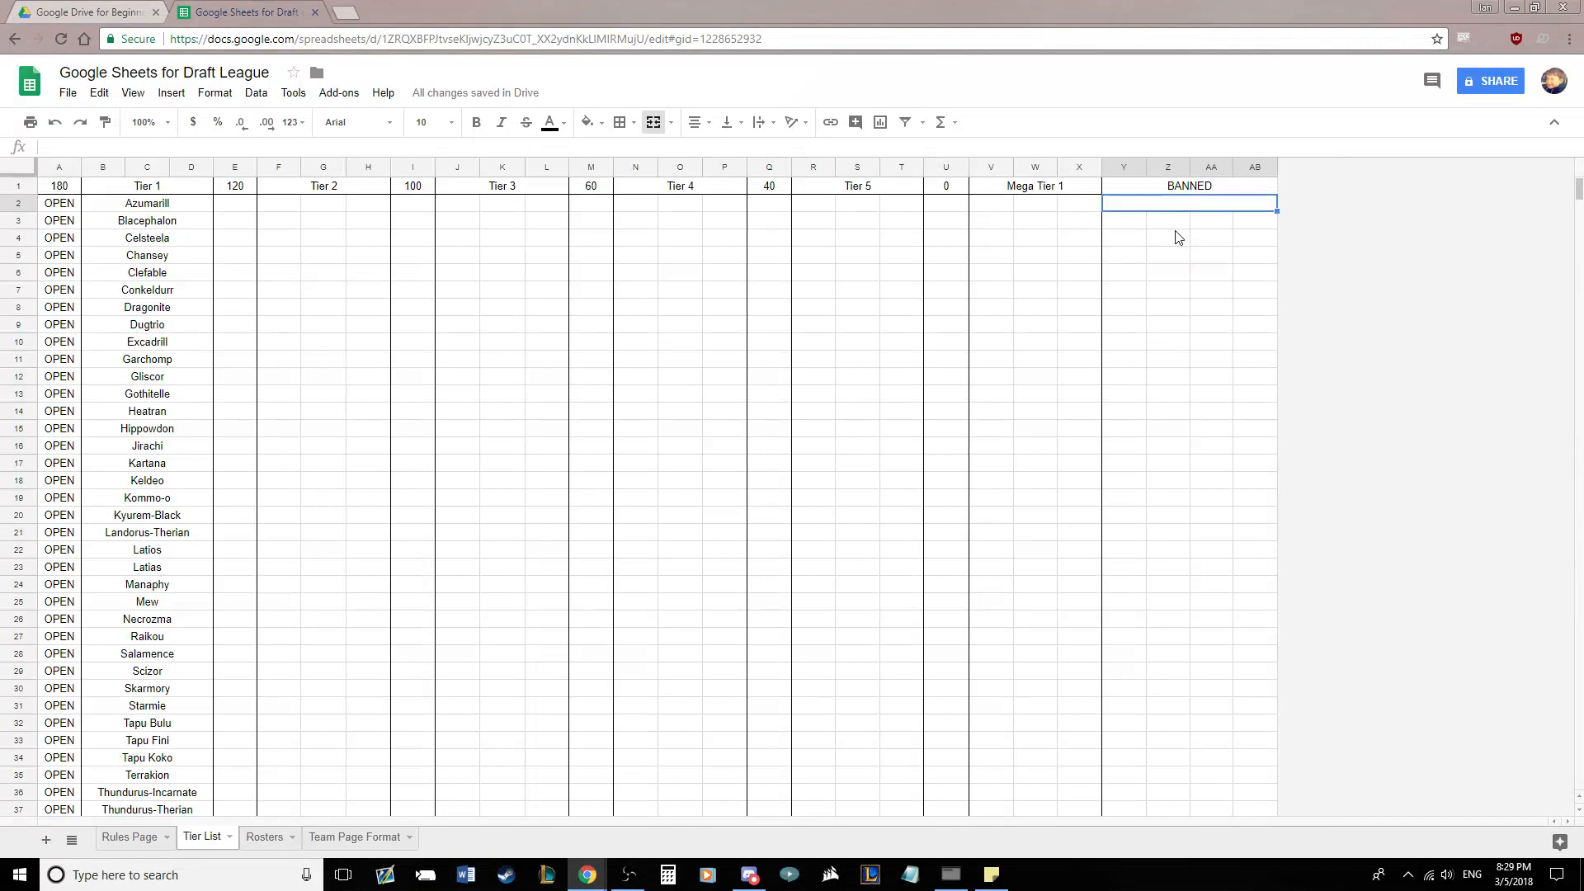
text(Aegislash)
key(Return)
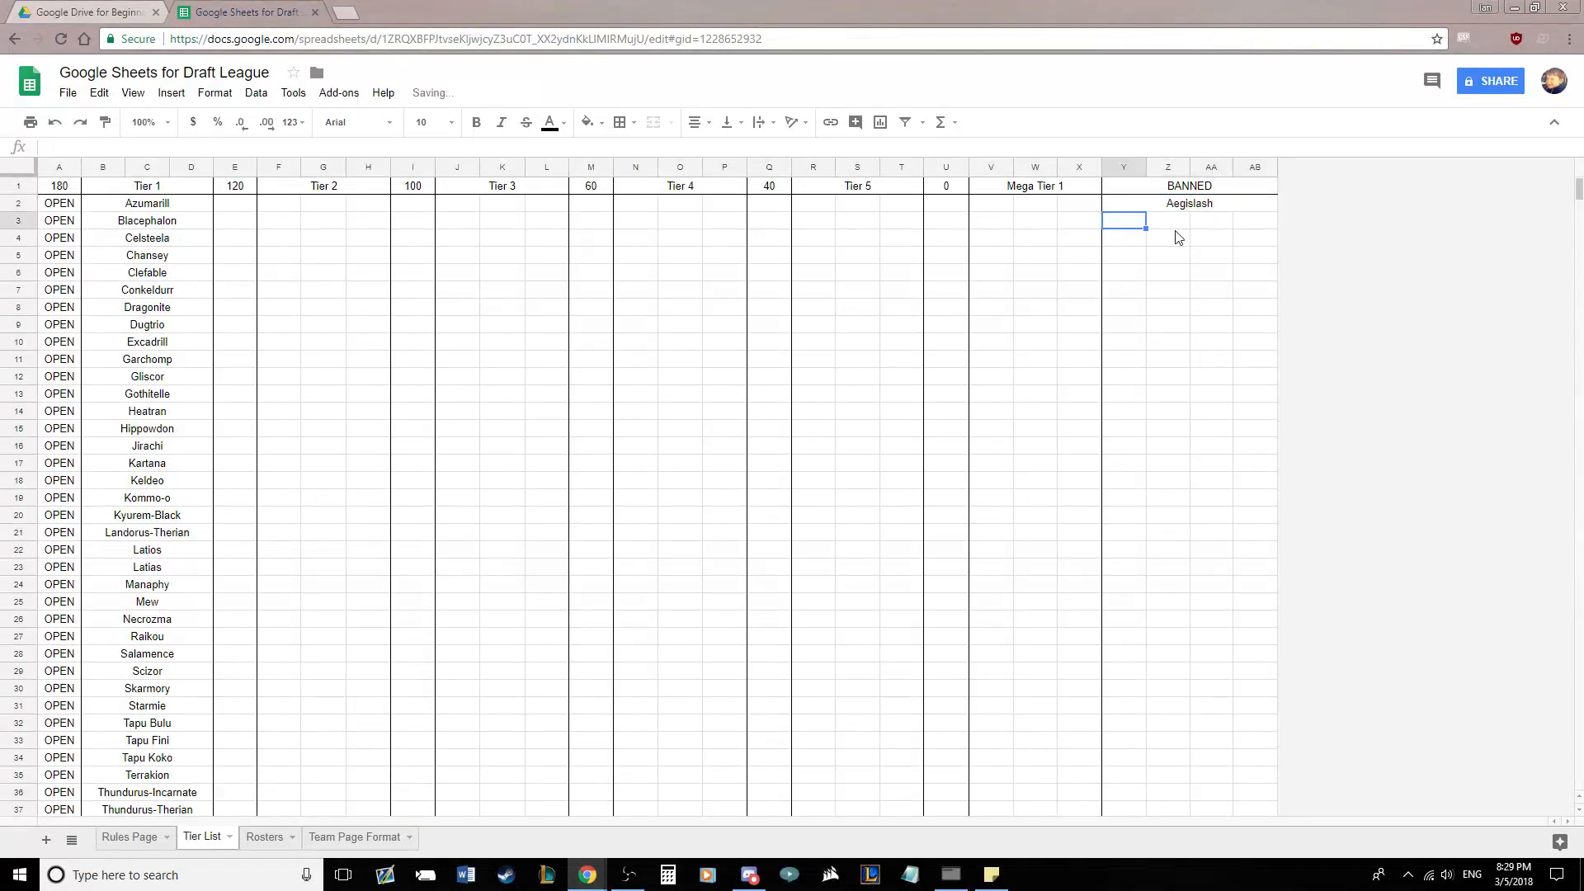
click(1234, 242)
drag(1210, 215, 1172, 368)
click(1172, 363)
scroll(618, 378, up, 7)
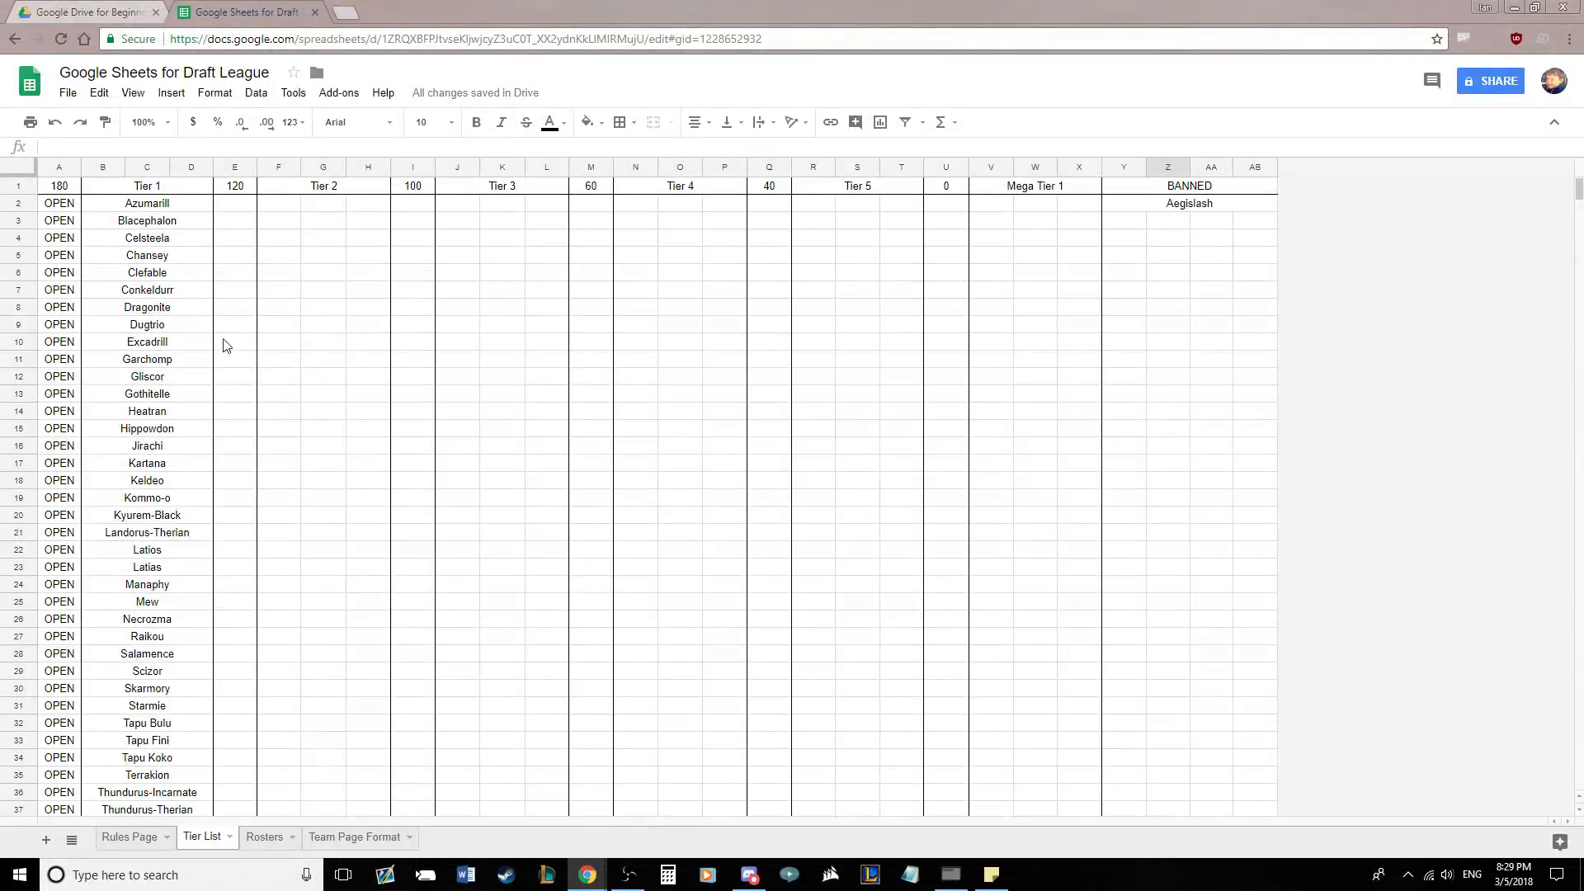
scroll(781, 349, down, 10)
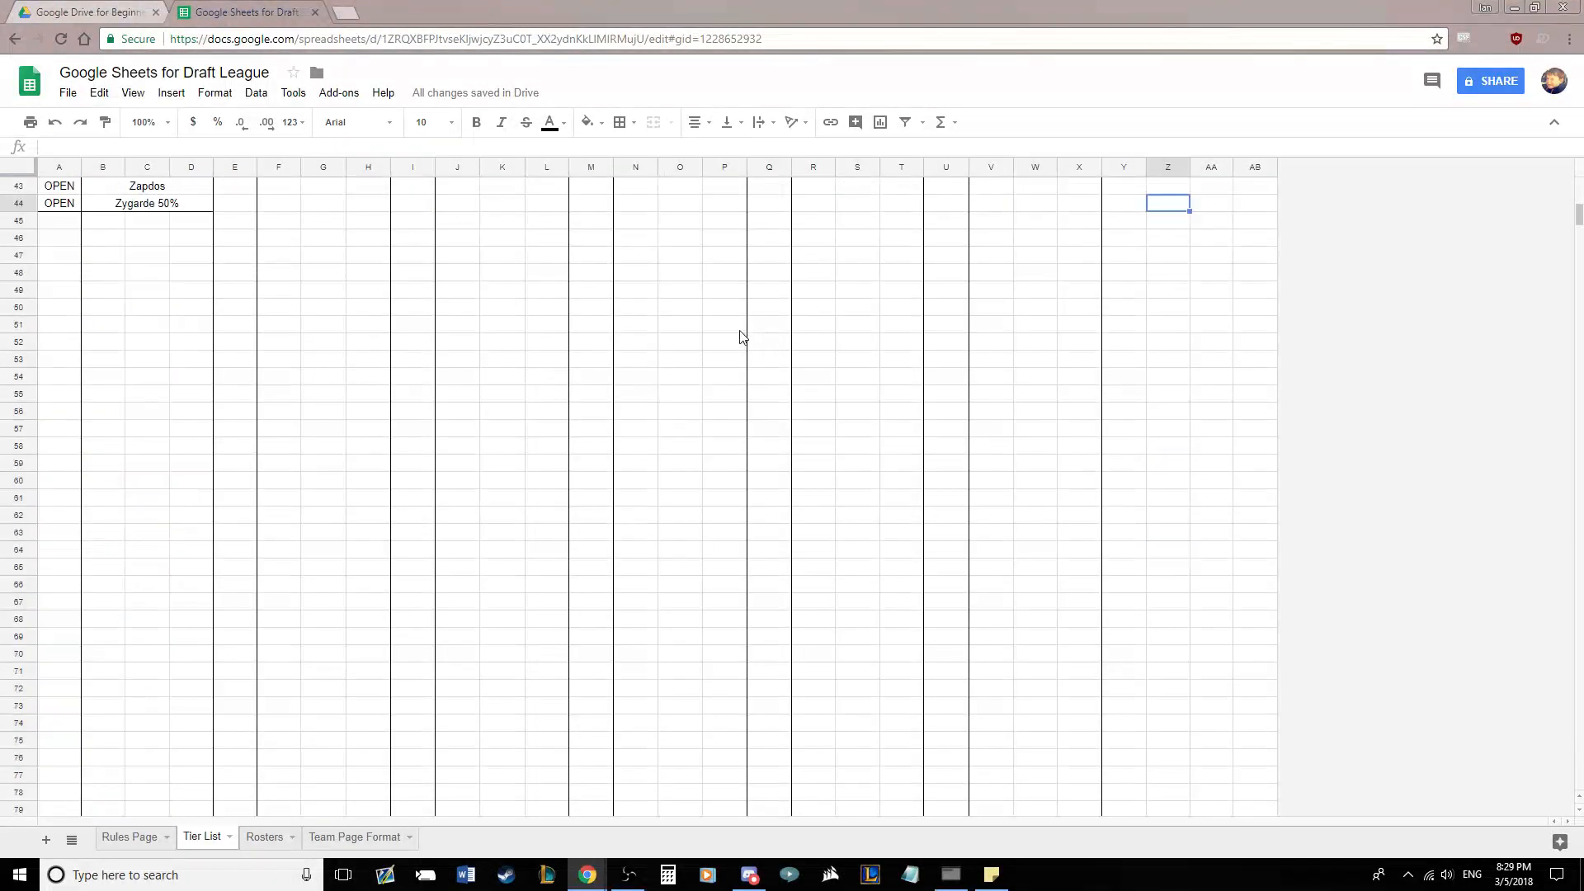
scroll(739, 336, up, 10)
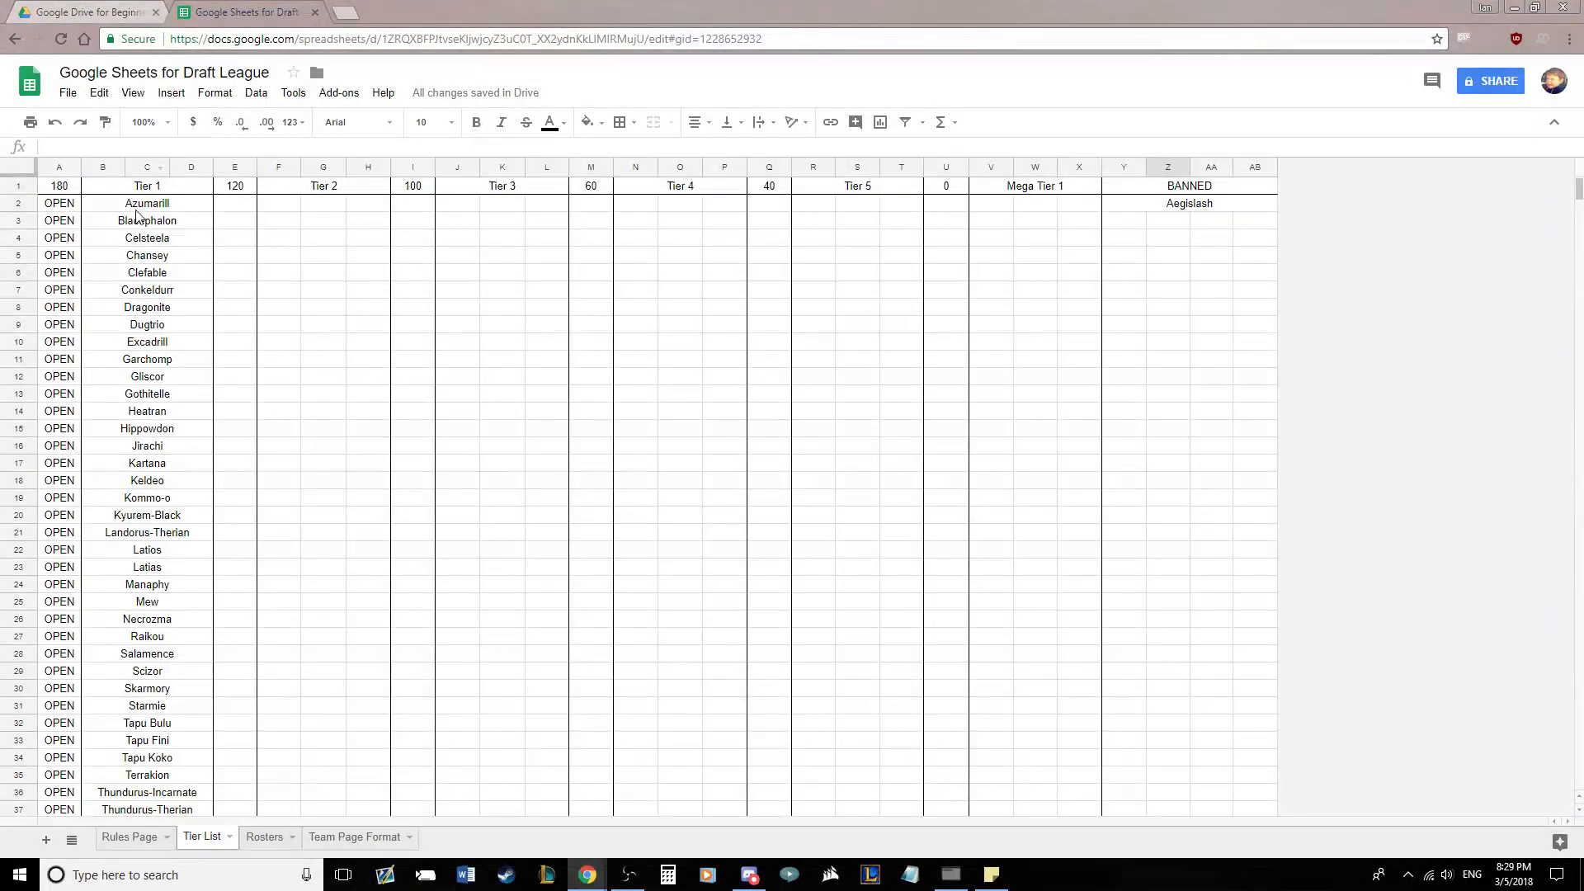
Fill the Tier 1 header and its 180 cell red, and make the whole header row through BANNED bold
click(92, 189)
drag(62, 188, 92, 188)
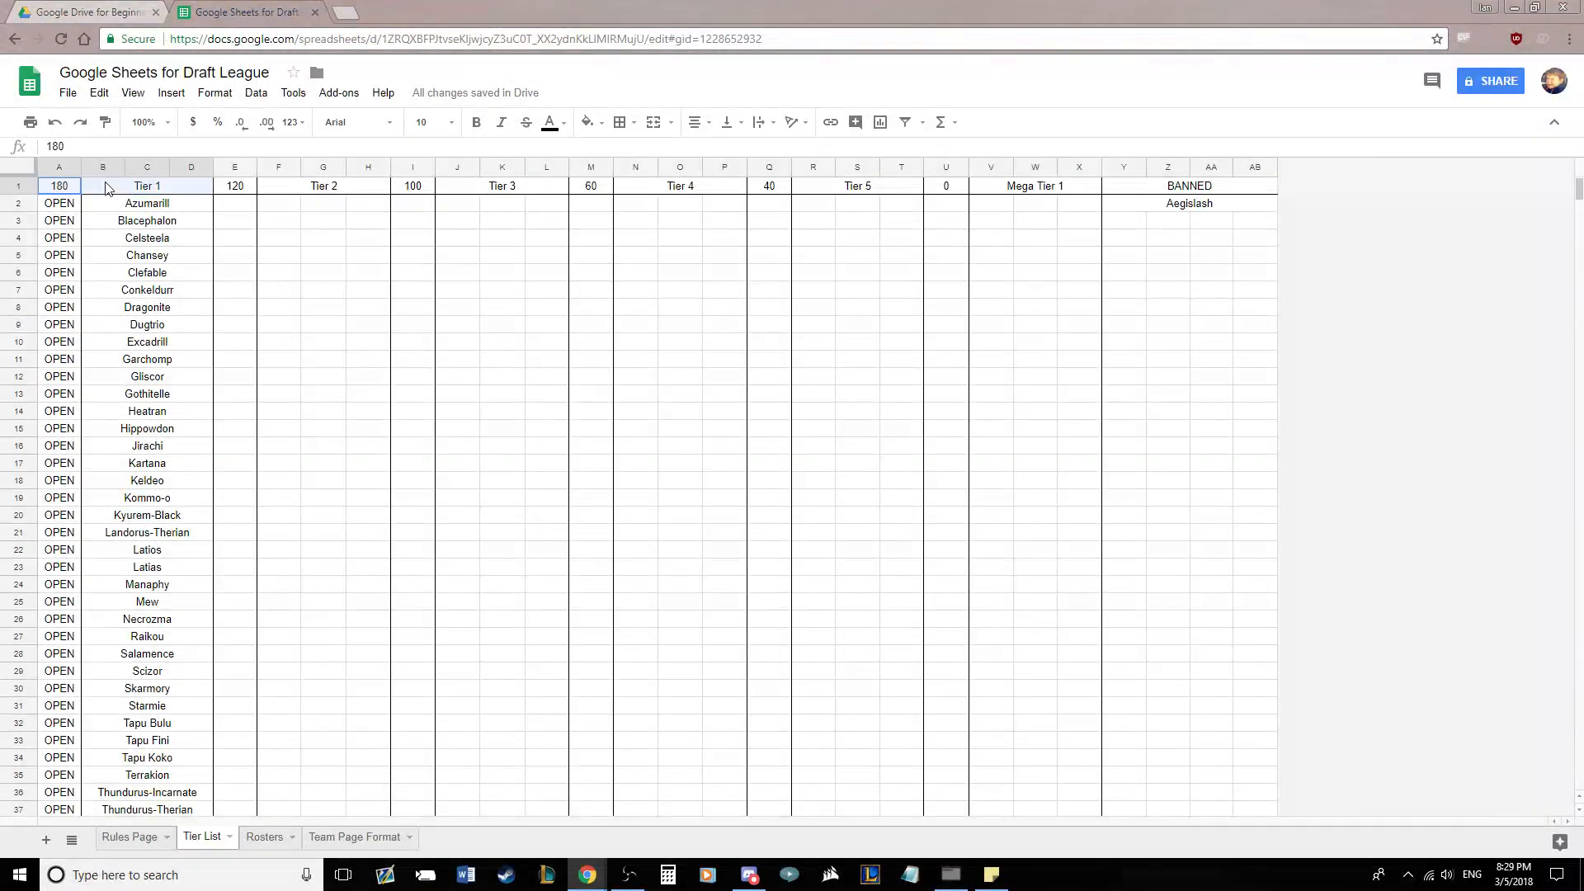
click(596, 132)
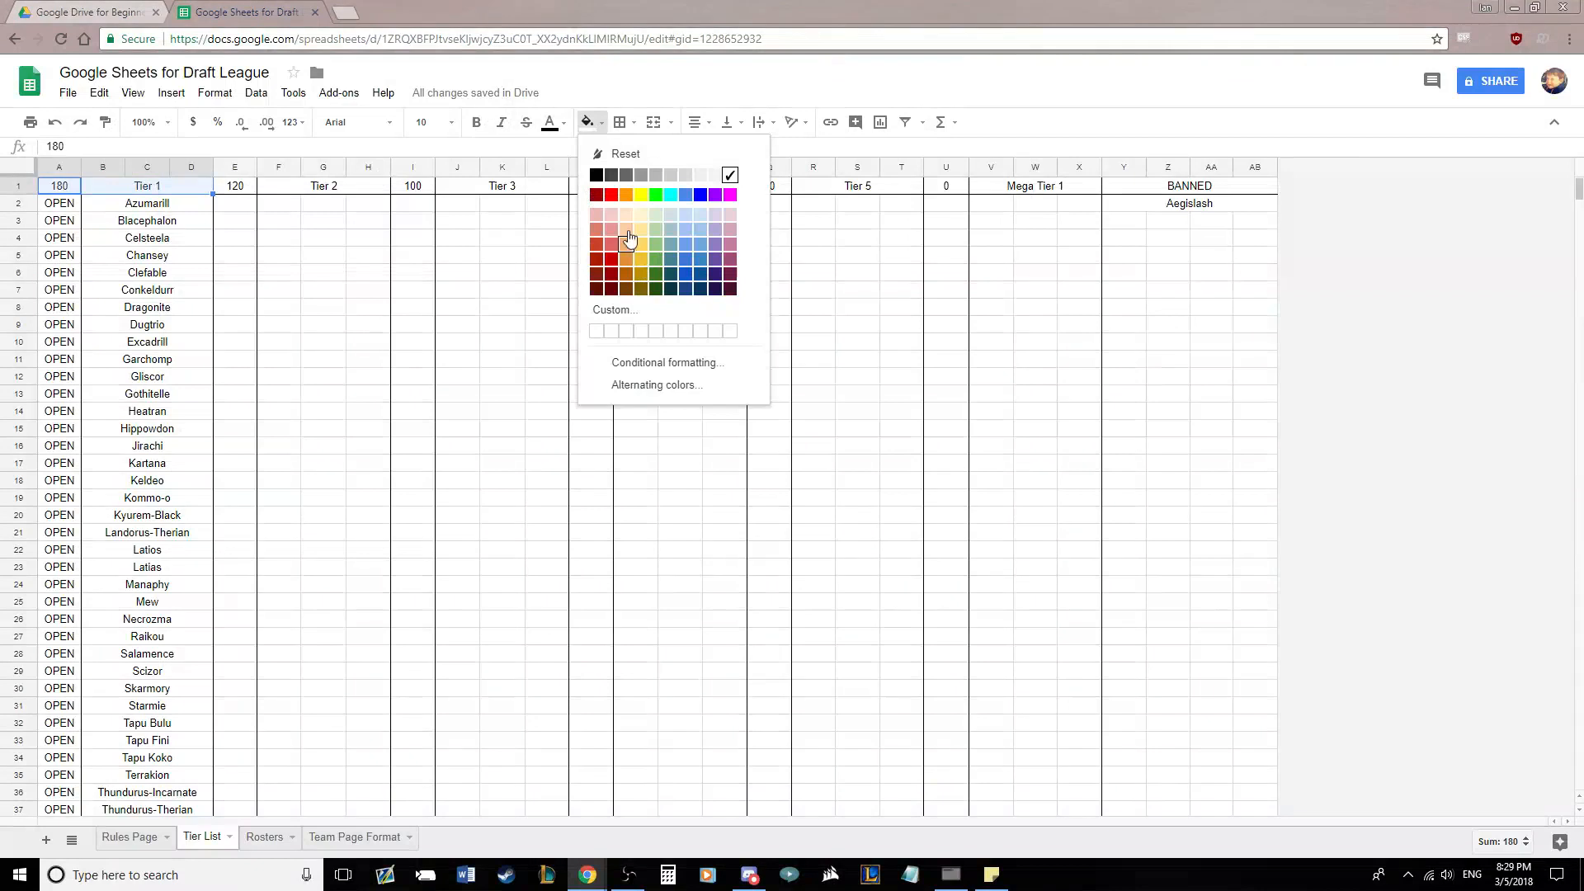
click(612, 211)
click(502, 273)
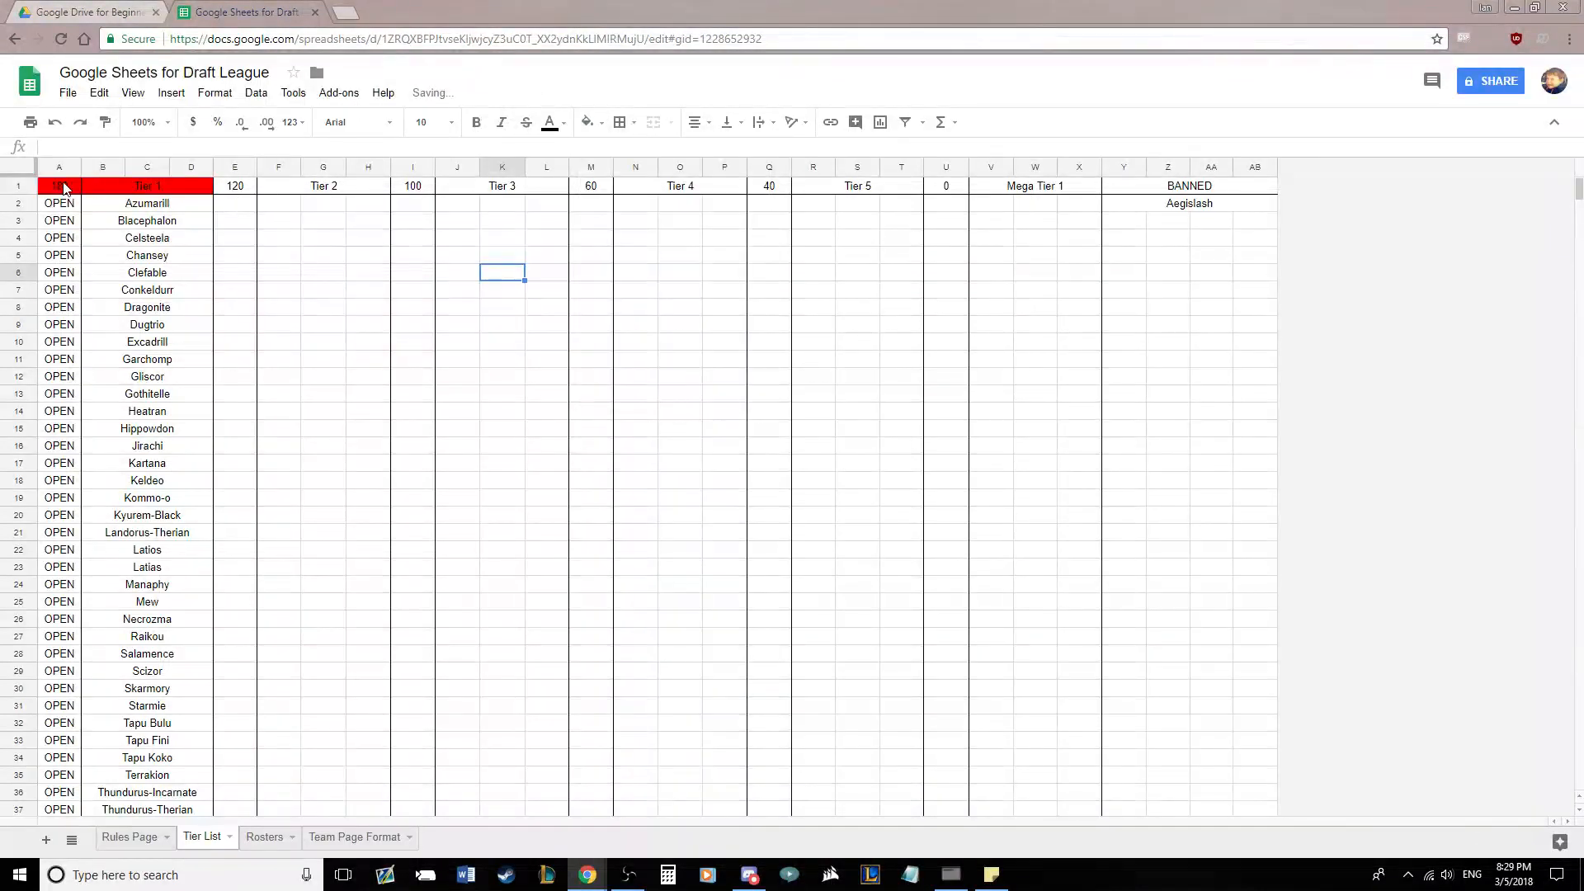
drag(64, 188, 1180, 192)
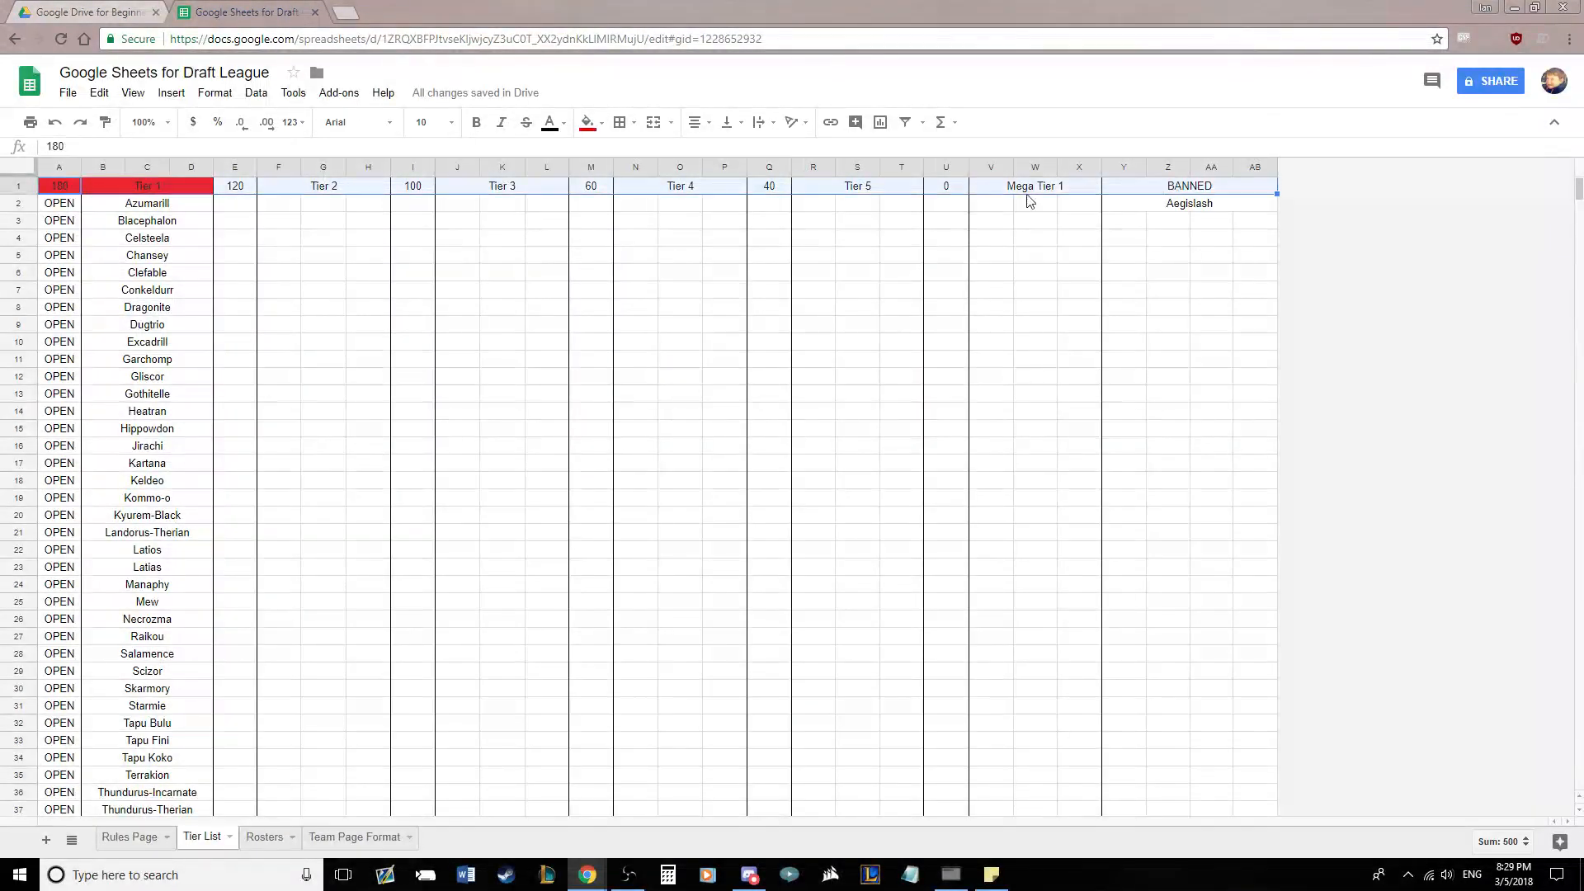
click(476, 122)
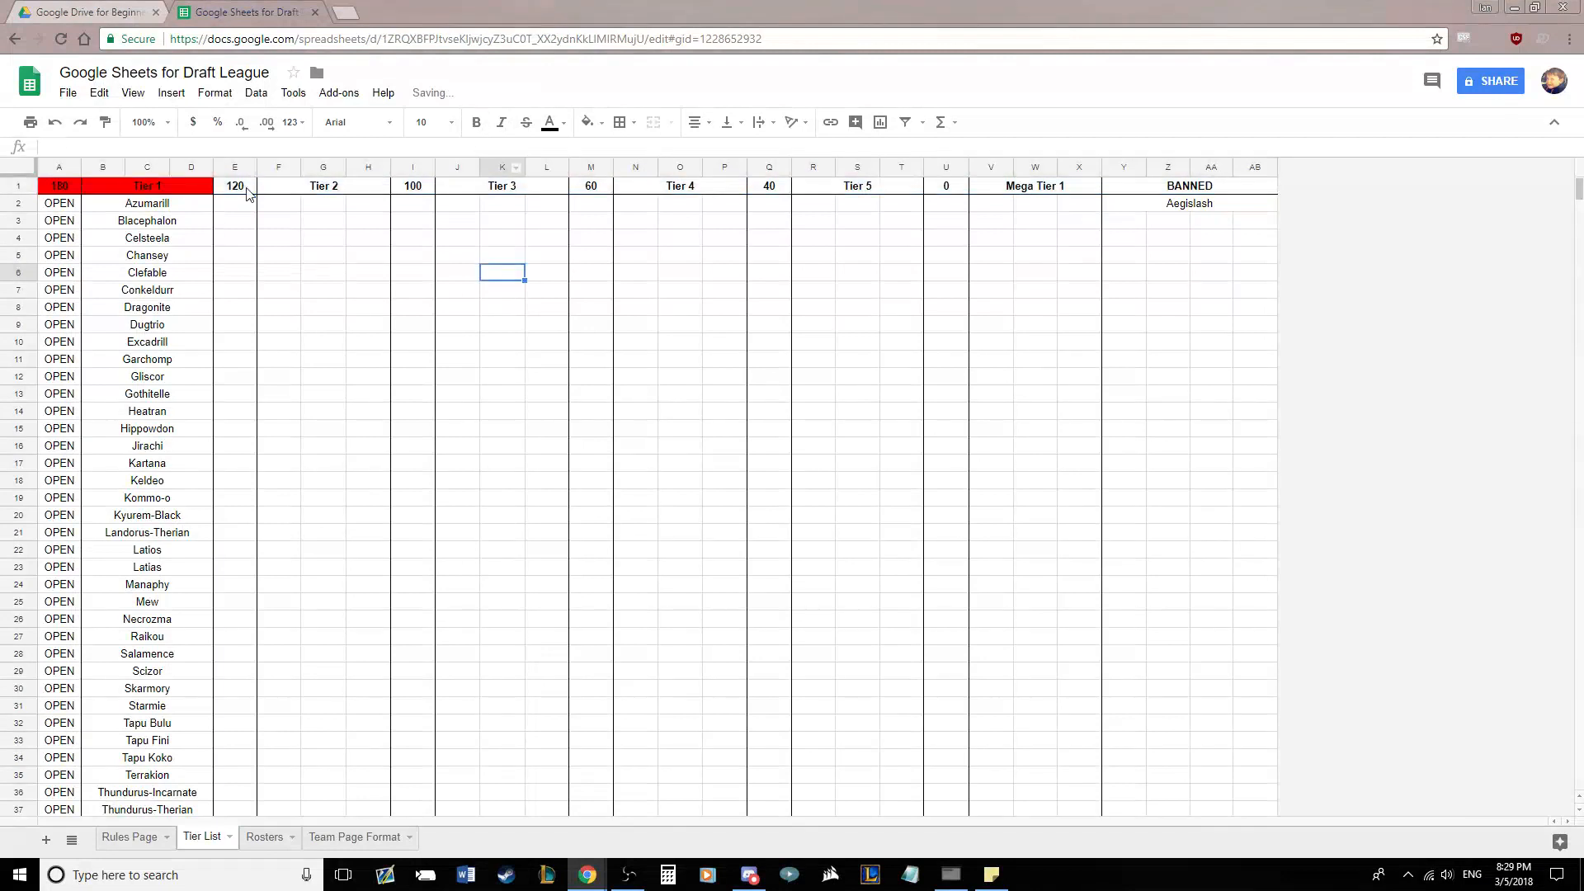
Fill the Tier 2 header and its 120 cell orange, and the Tier 3 header and its 100 cell yellow
drag(236, 188, 1078, 187)
click(587, 122)
click(627, 211)
click(507, 254)
click(587, 122)
click(642, 211)
Fill the Tier 4 header and its 60 cell green, and the Tier 5 header and its 40 cell cyan
click(652, 239)
click(587, 122)
click(657, 211)
click(587, 122)
click(669, 195)
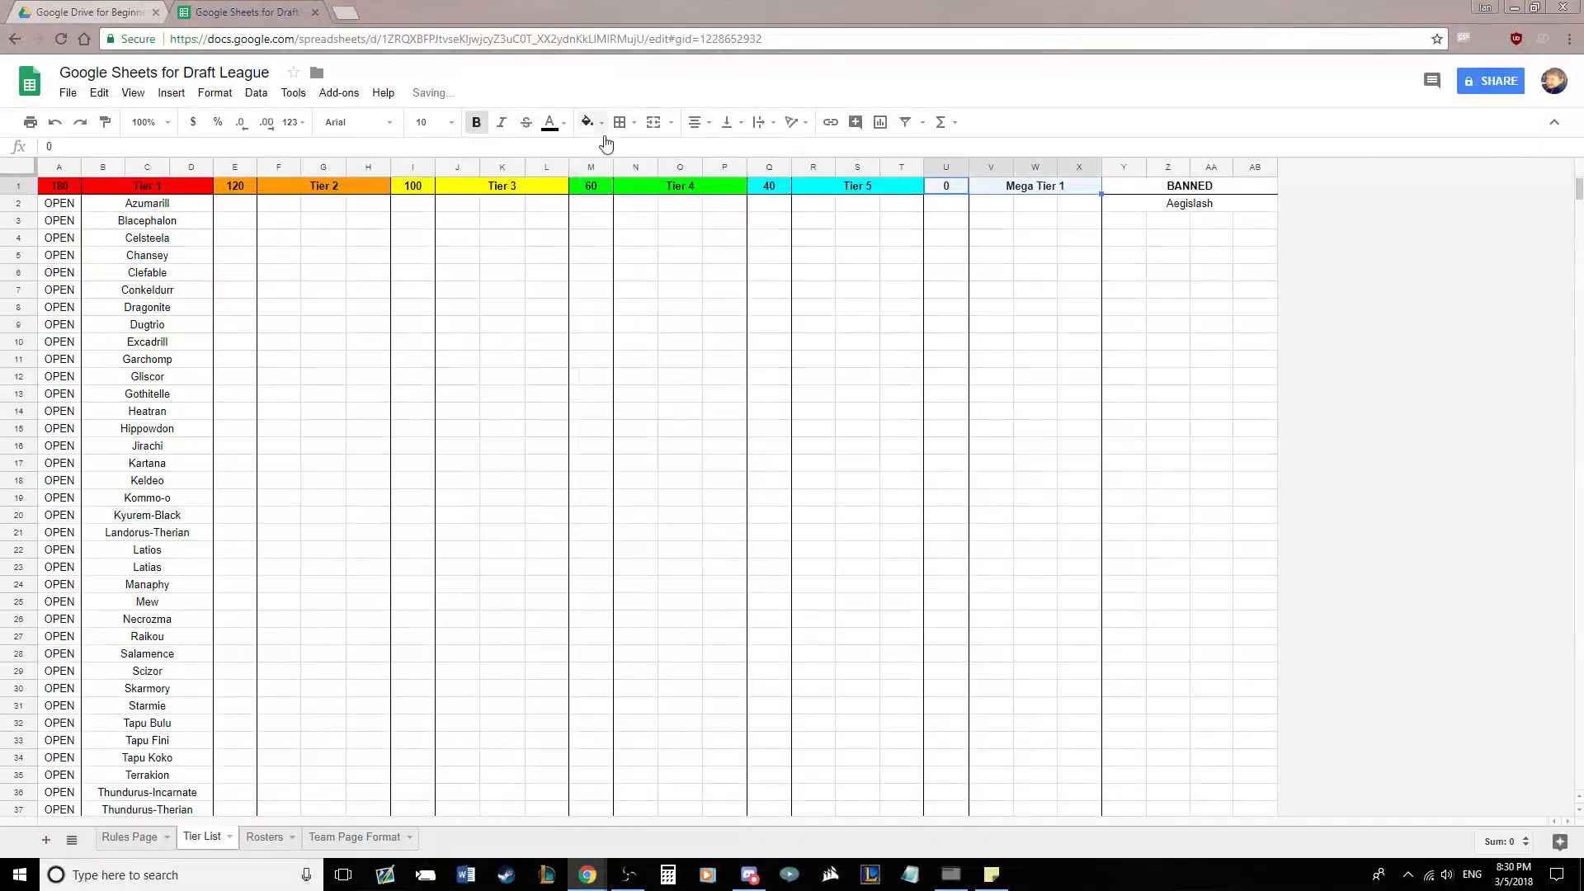
Fill the Mega Tier 1 header and its 0 cell cornflower blue
click(587, 122)
click(682, 198)
click(1109, 310)
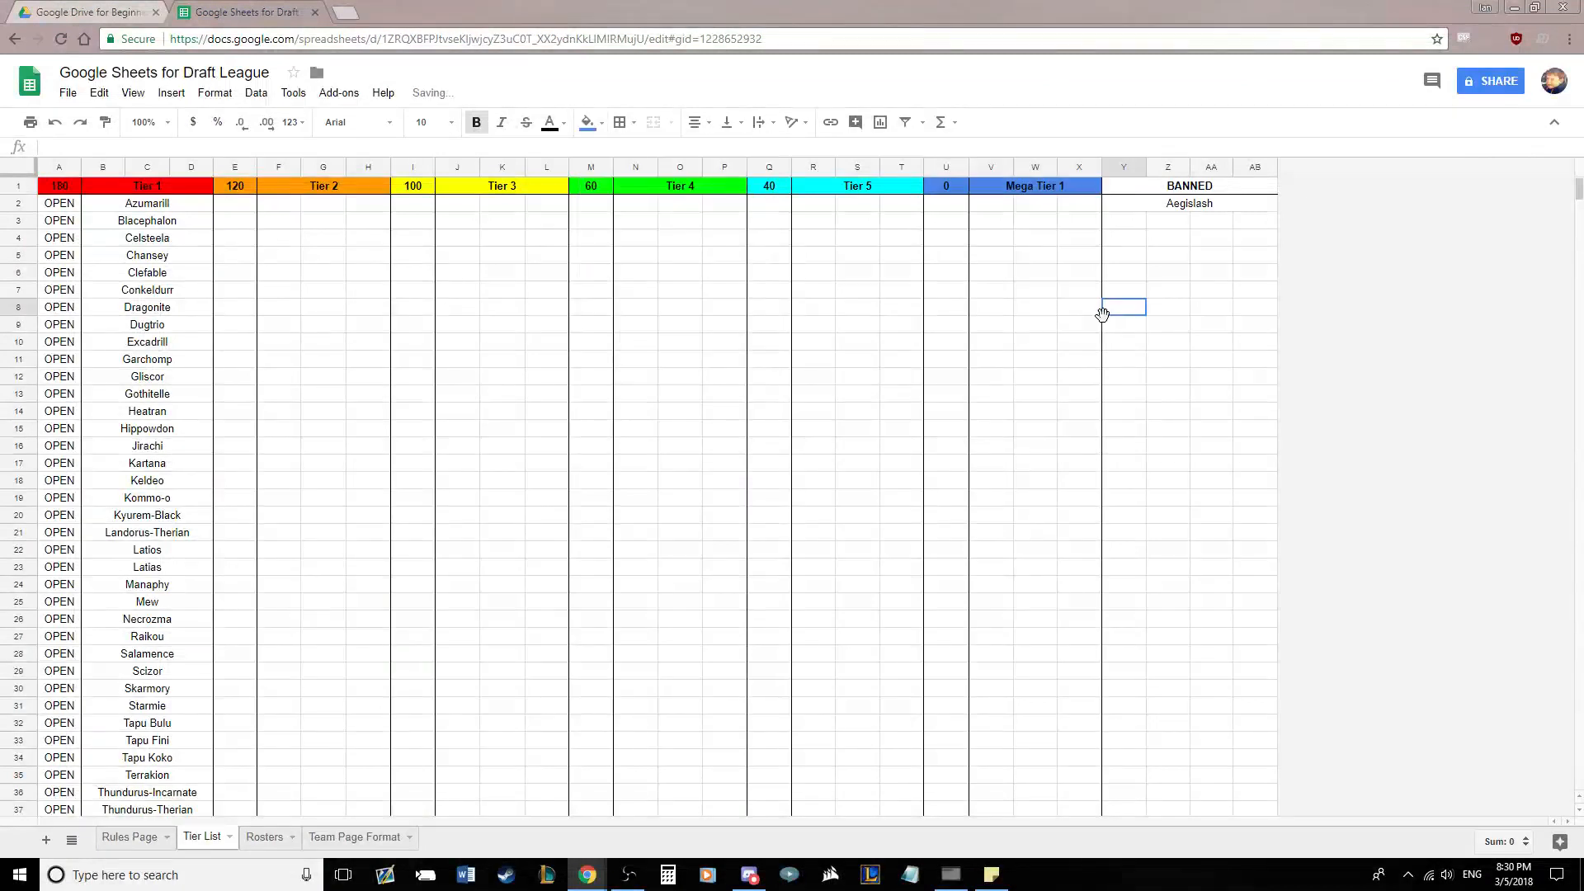
Fill the merged BANNED header cell with dark pure blue
click(1154, 187)
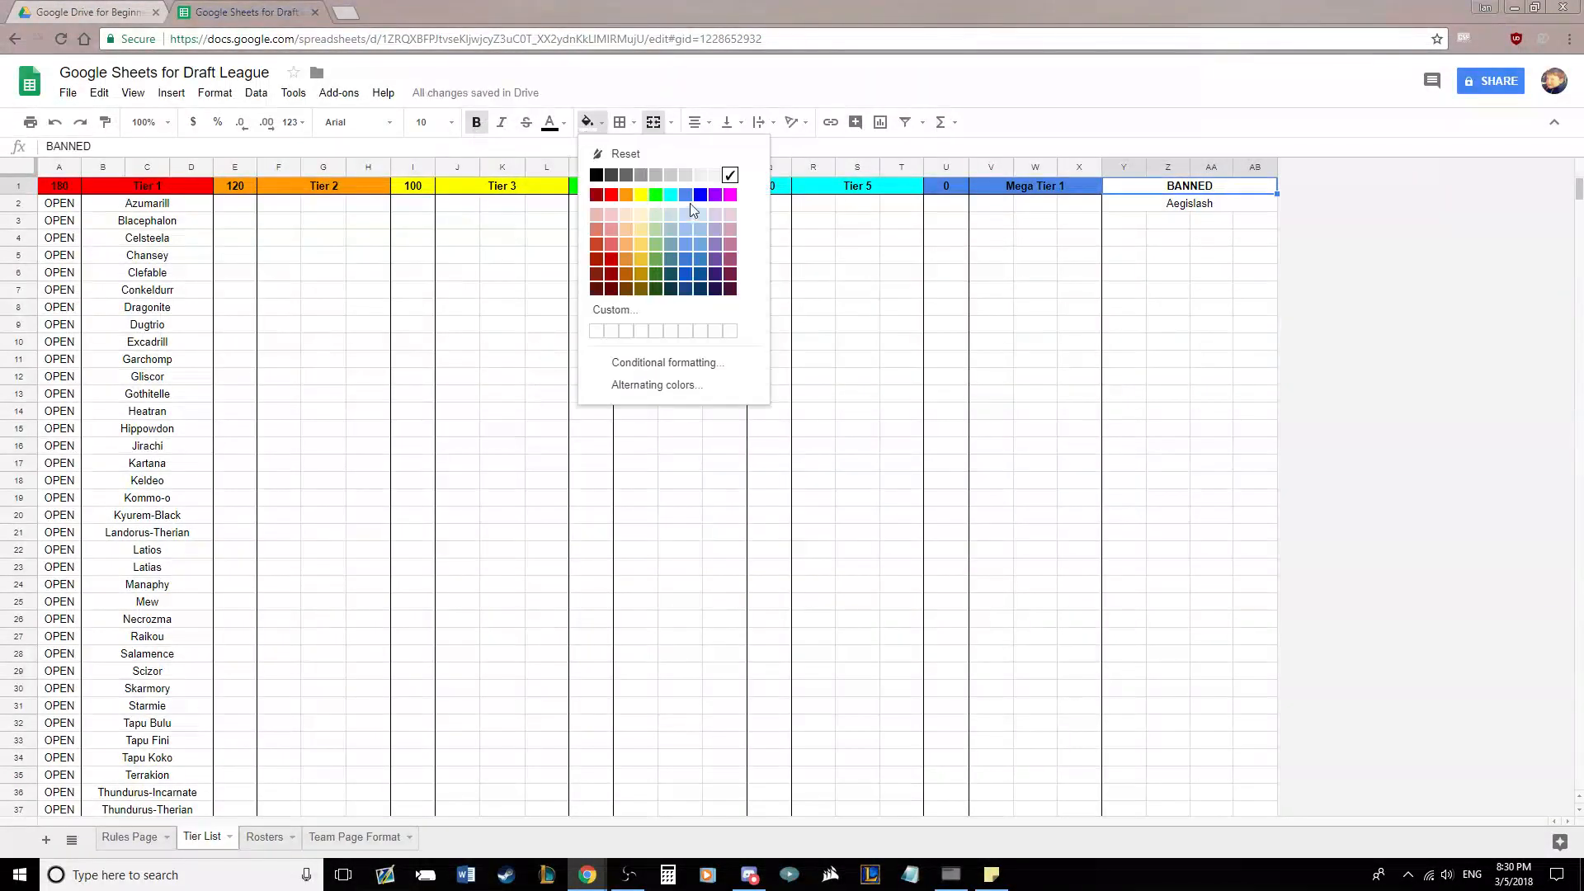
click(700, 196)
click(1084, 236)
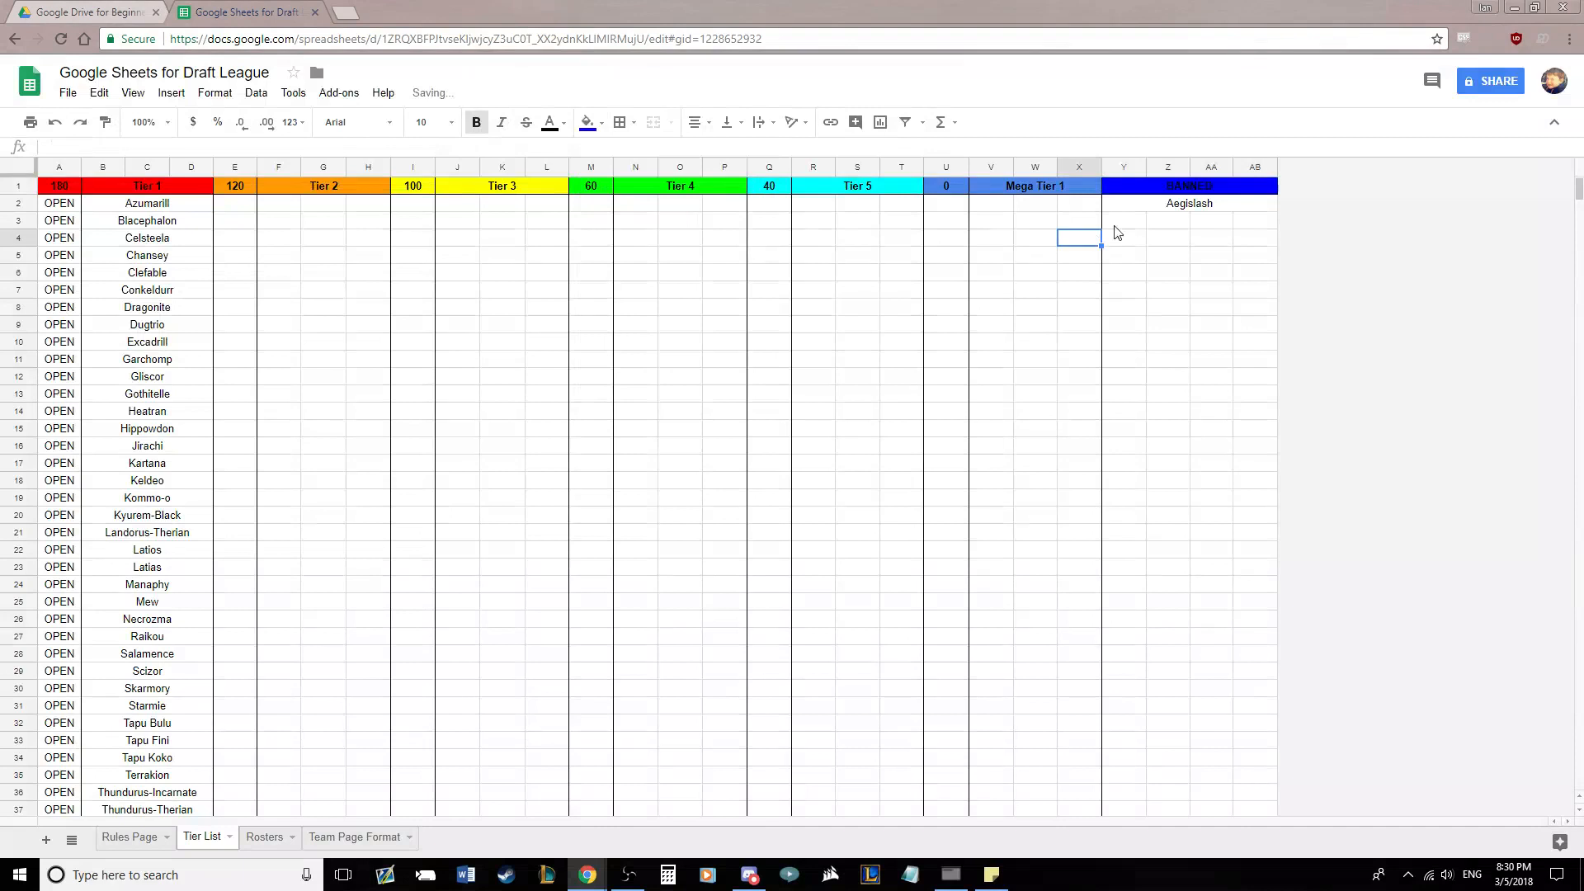
click(1219, 188)
click(1176, 270)
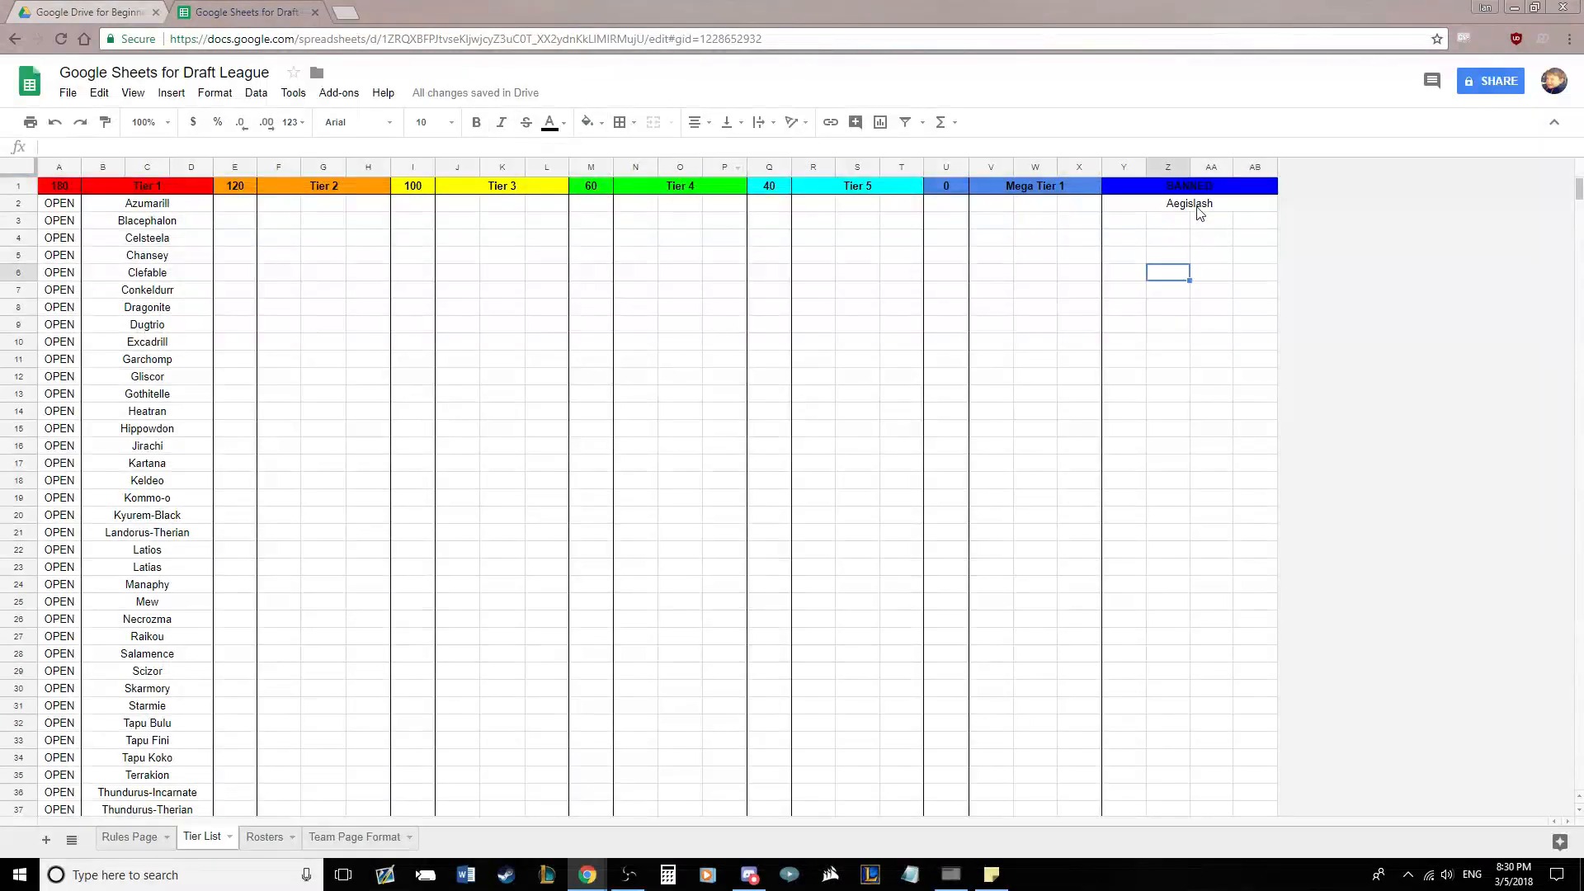
Change the text color of the BANNED header to red
click(1212, 192)
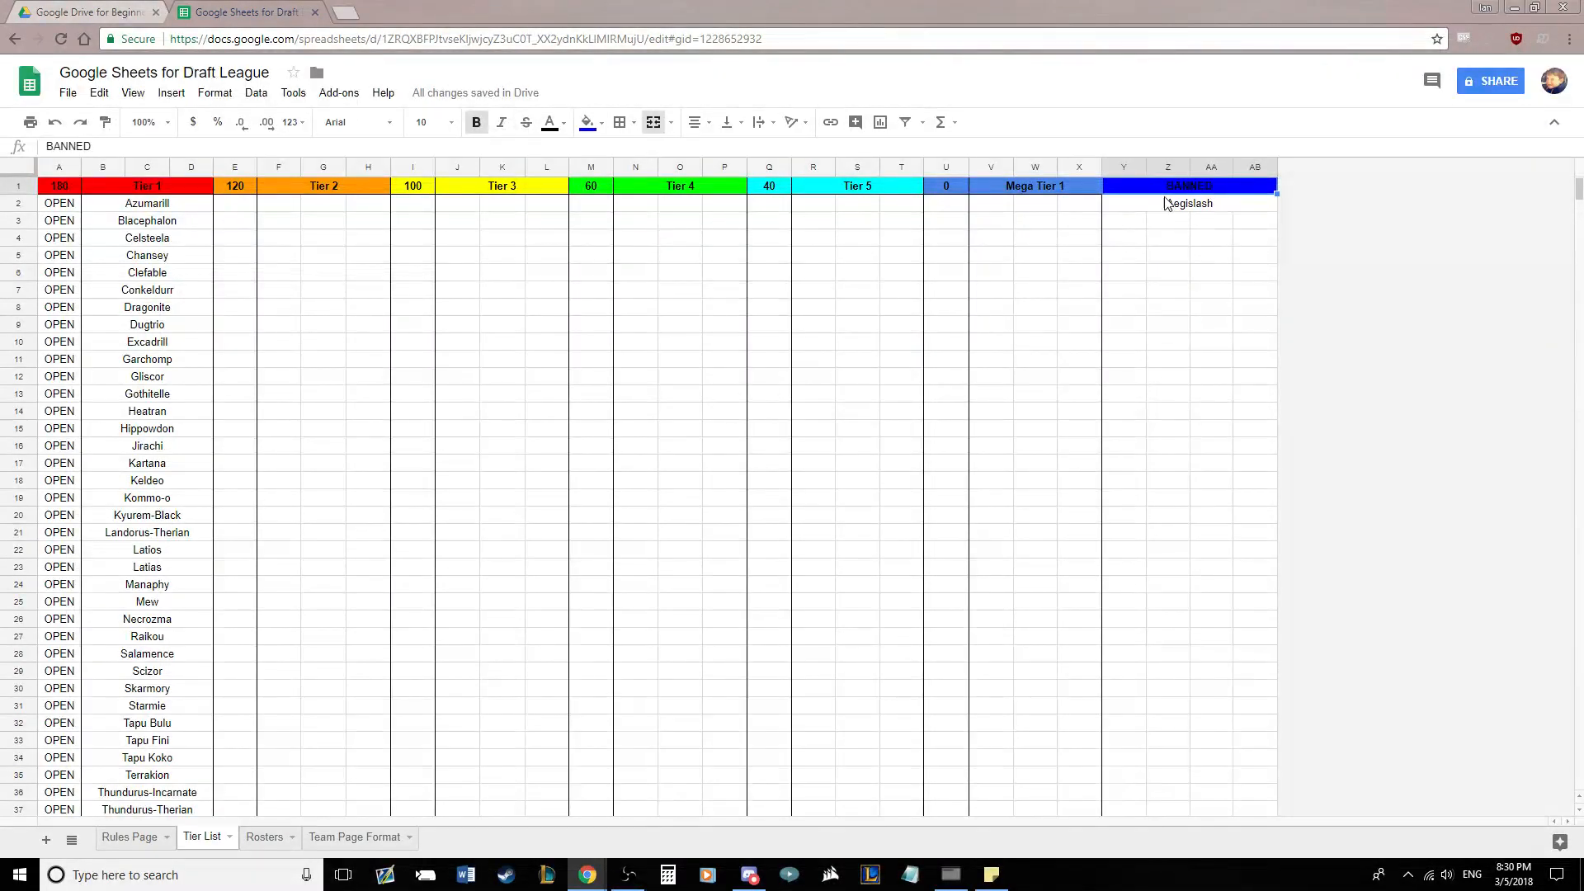
click(550, 122)
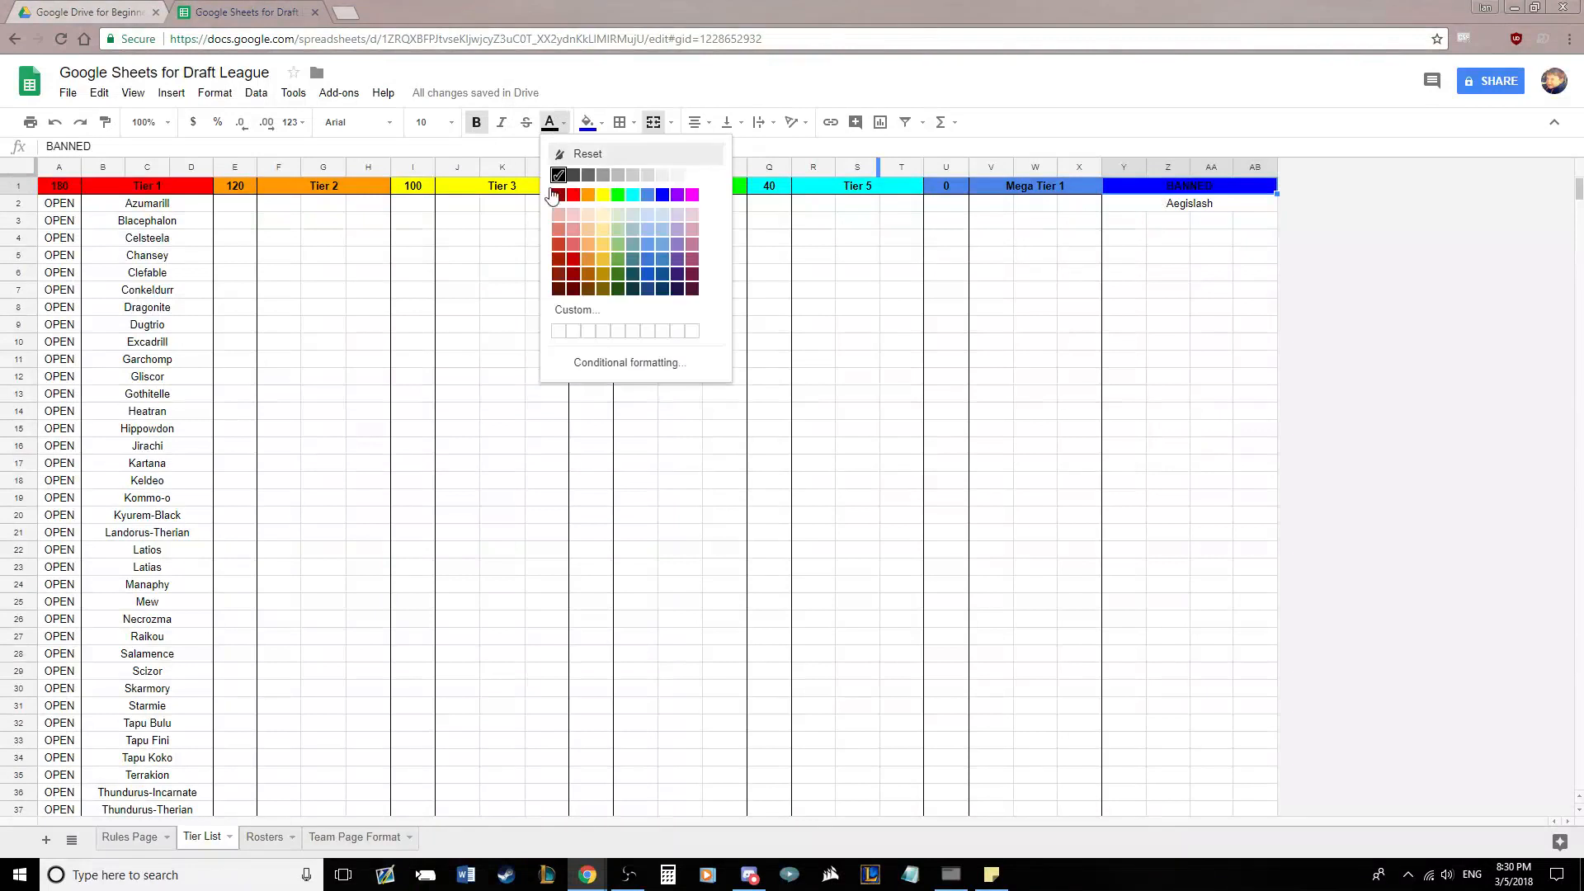
click(573, 194)
click(1212, 274)
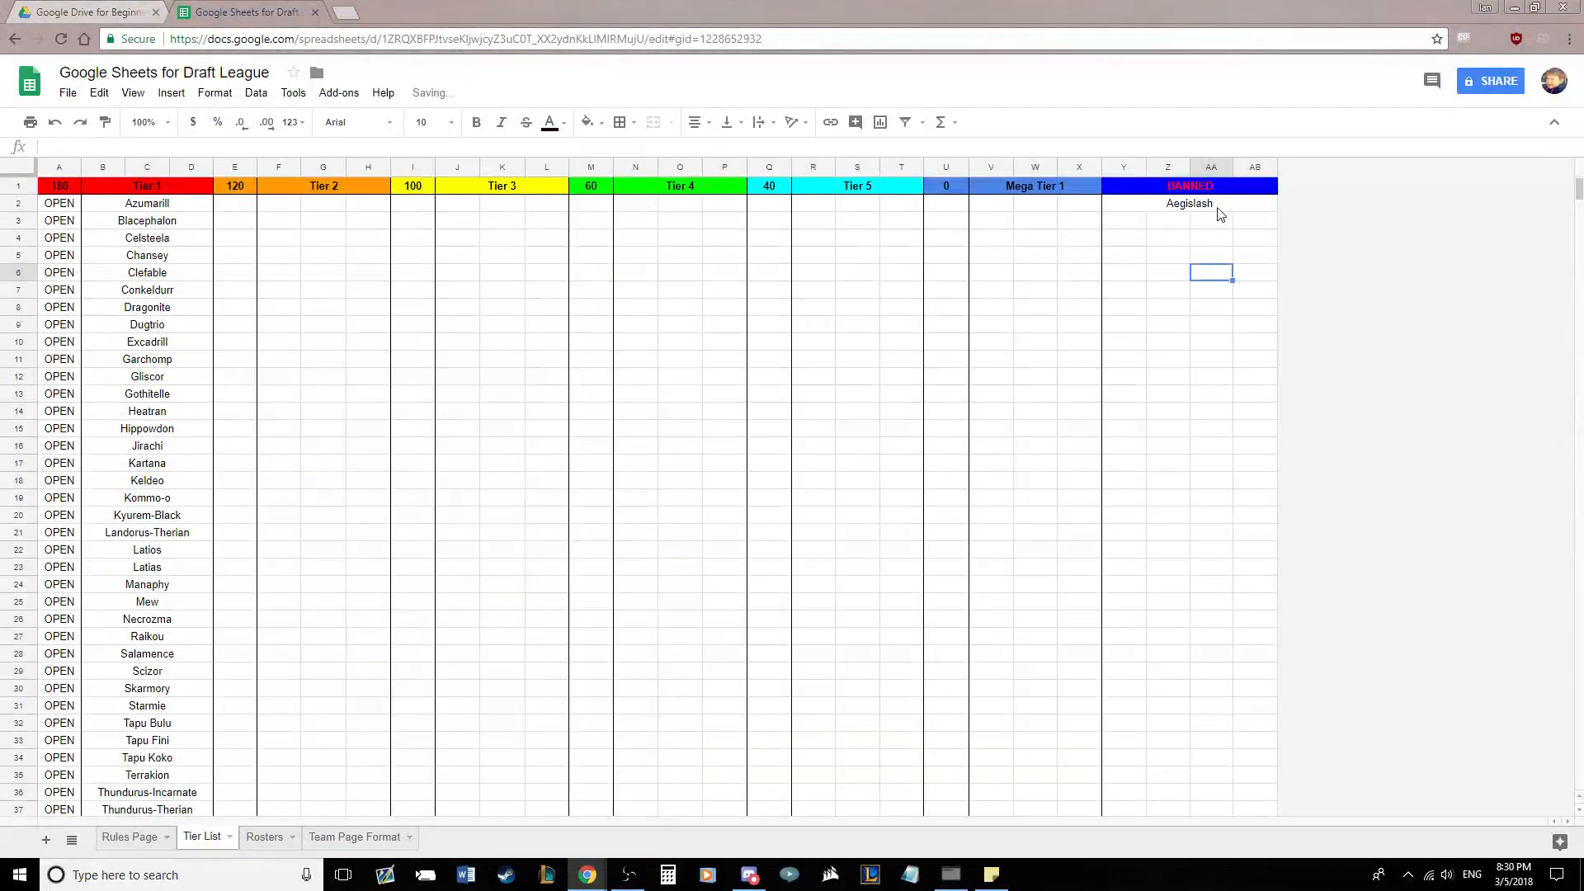
click(1210, 192)
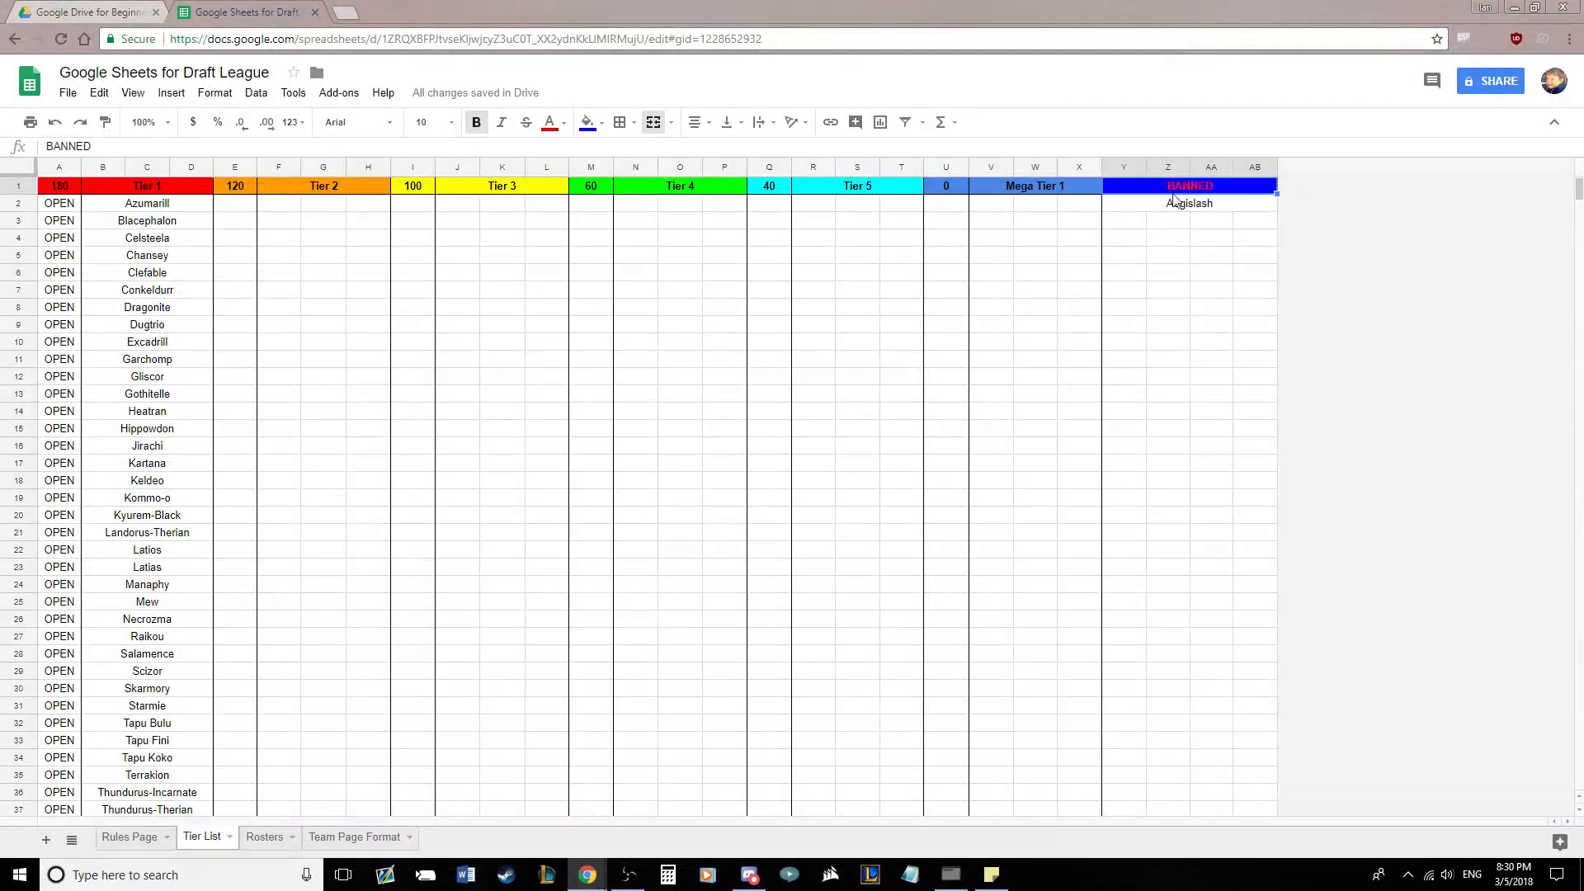
click(1175, 240)
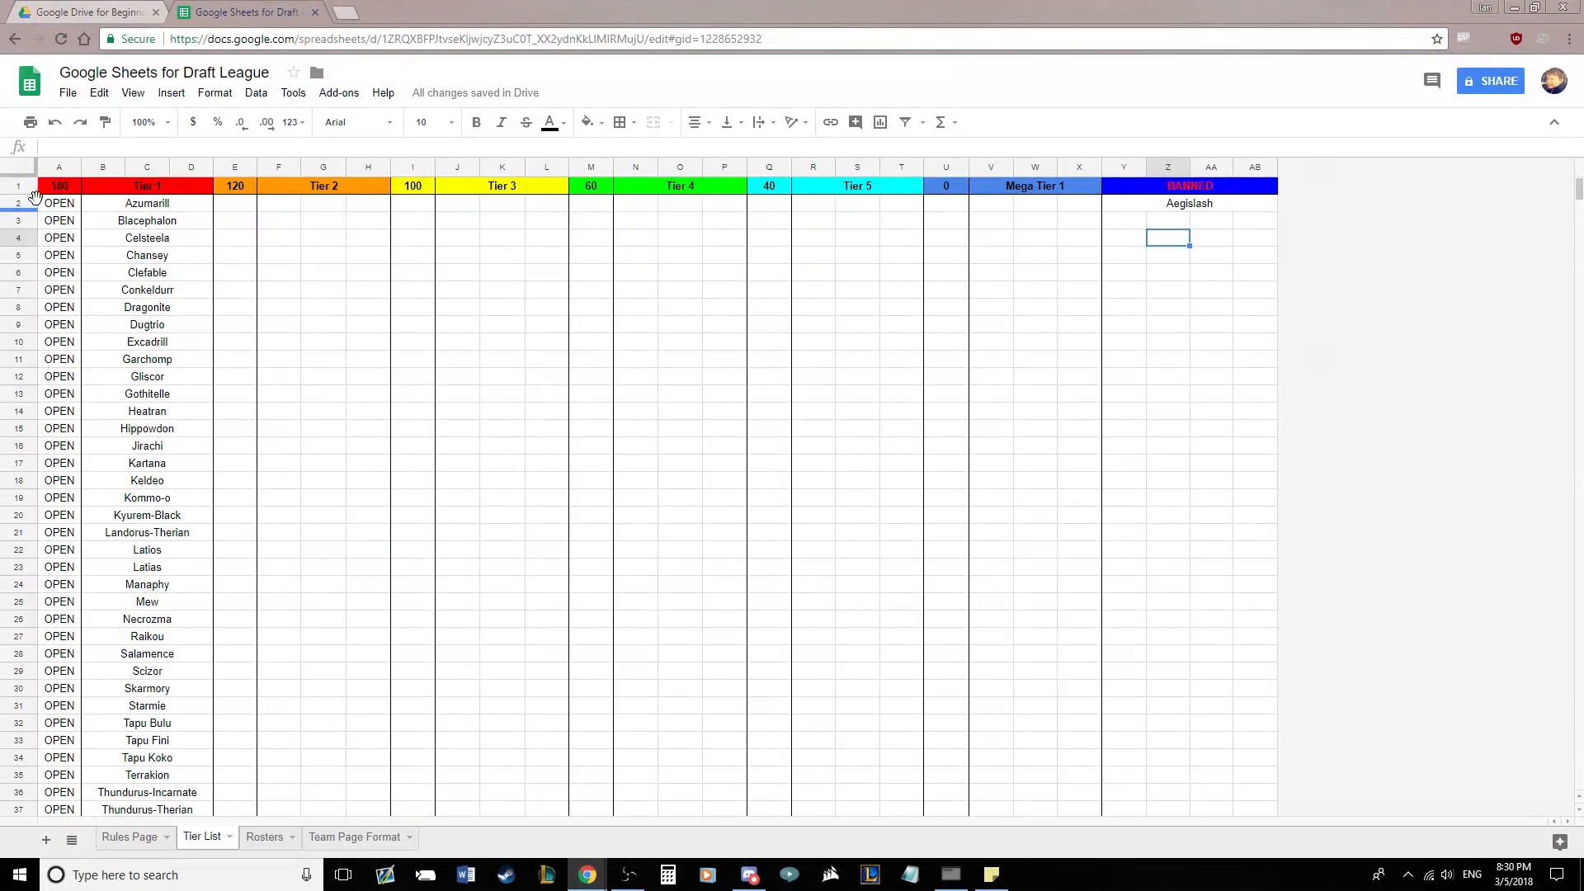
Fill the OPEN status cells A2 to A44 beside the Tier 1 Pokemon light grey
drag(60, 205, 74, 470)
scroll(96, 520, up, 5)
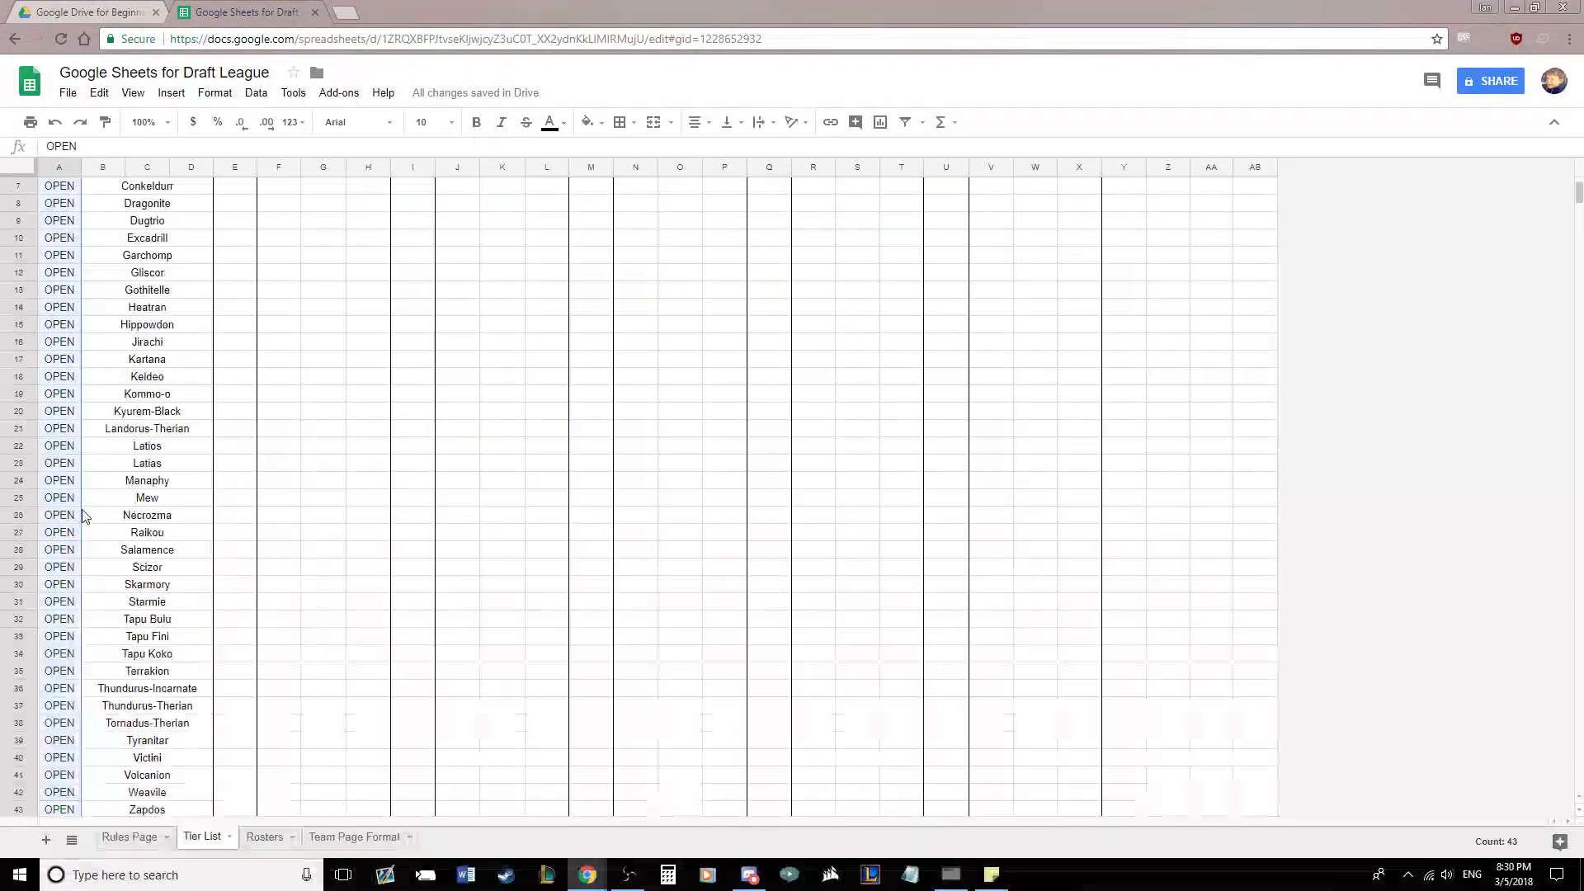
click(589, 122)
click(686, 175)
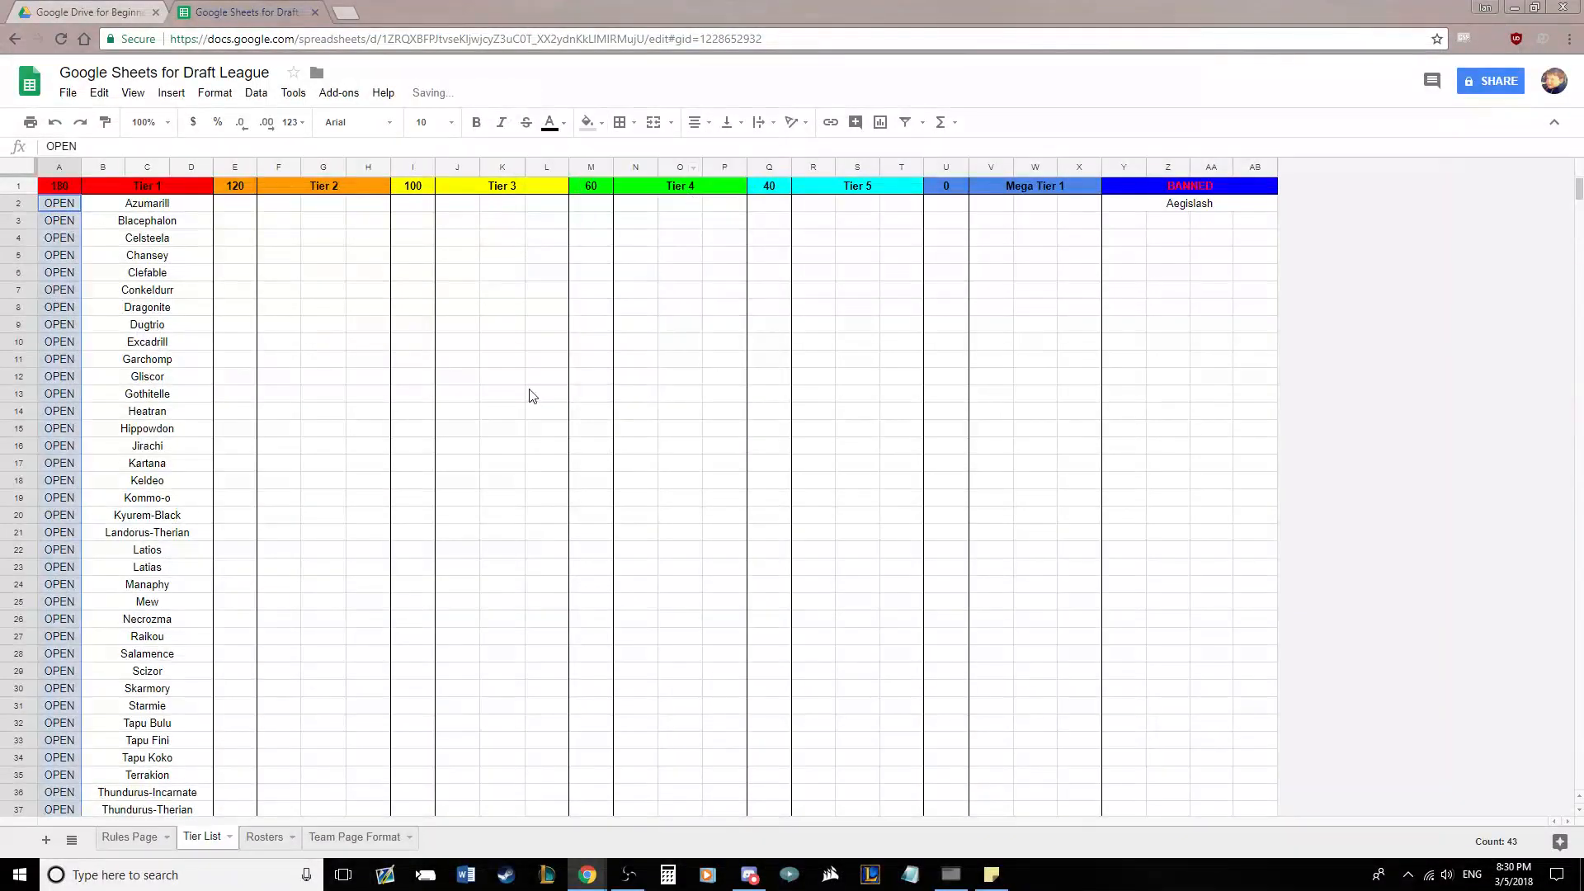
click(531, 394)
Fill the Tier 1 Pokemon name cells from Azumarill to Zygarde 50% light red
click(54, 207)
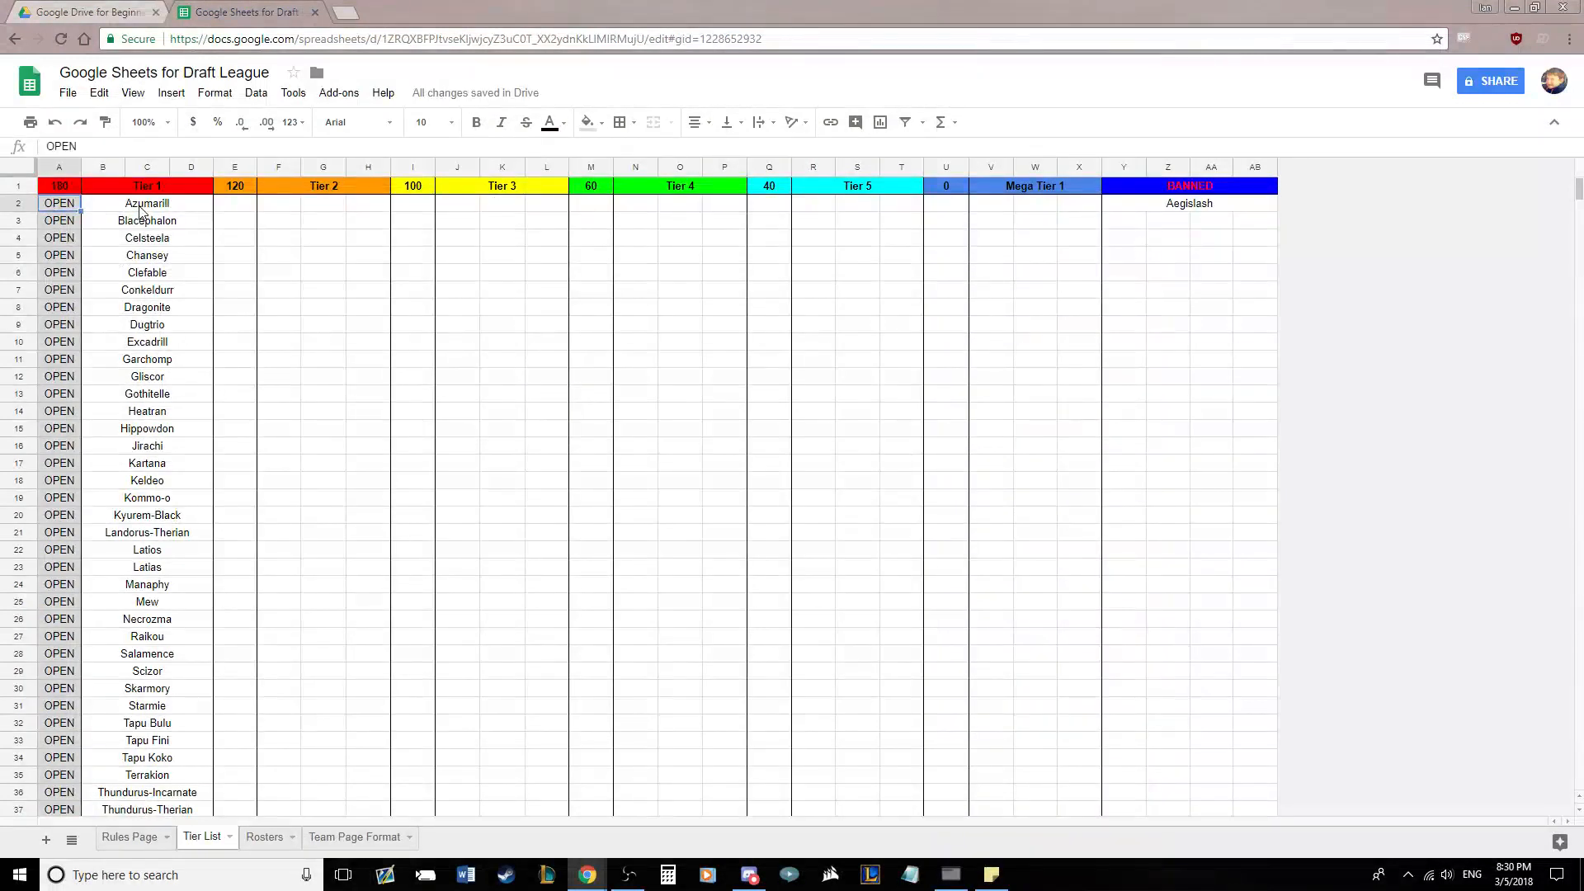
drag(141, 212, 169, 559)
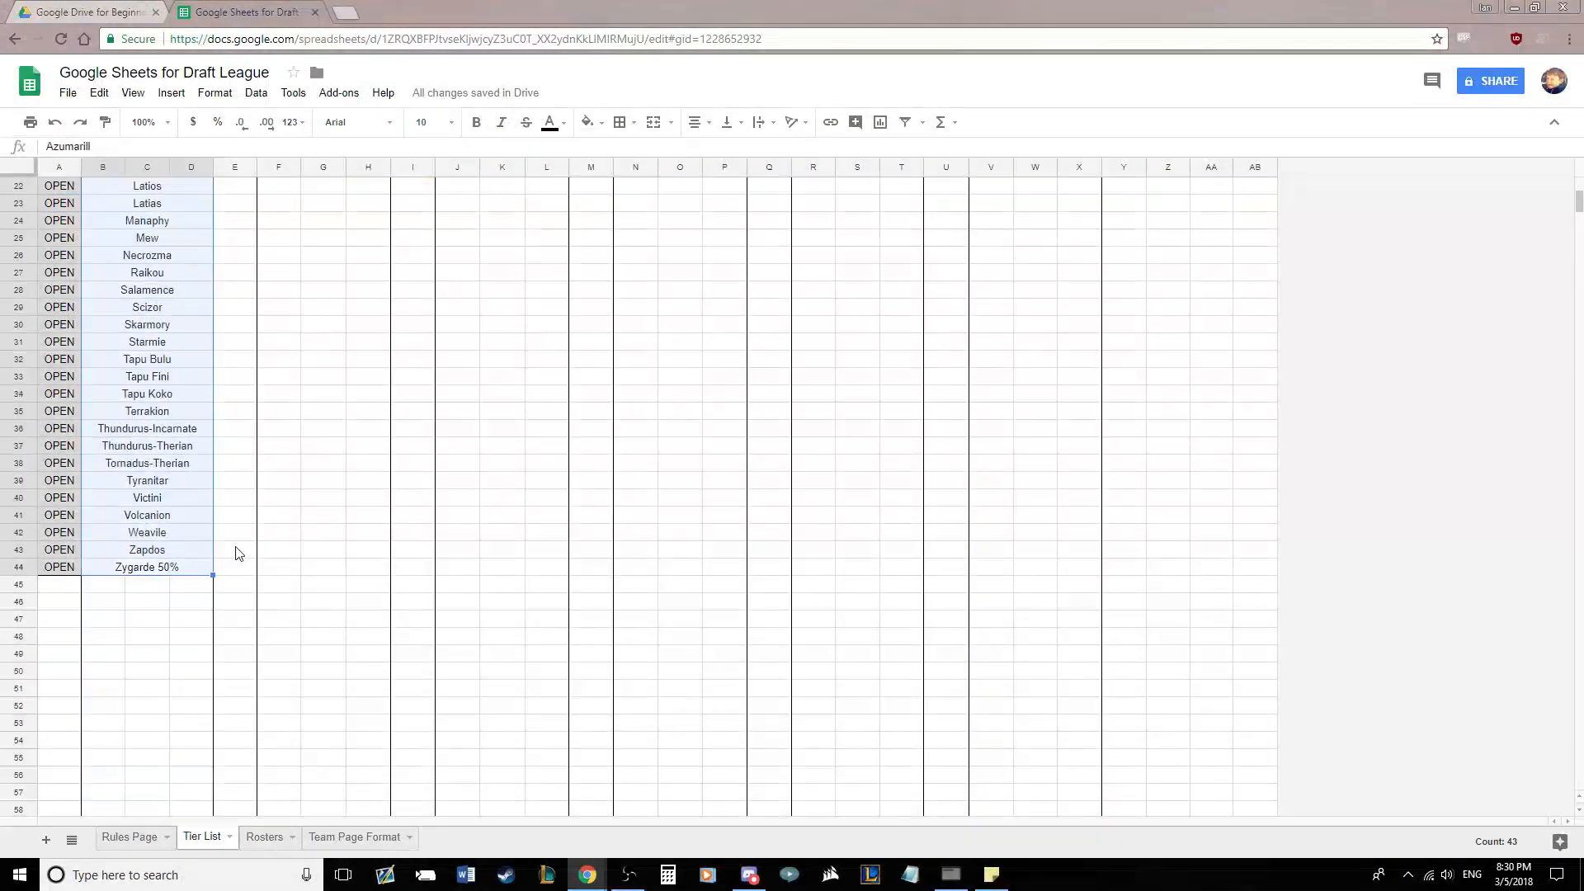
scroll(235, 545, up, 5)
click(588, 123)
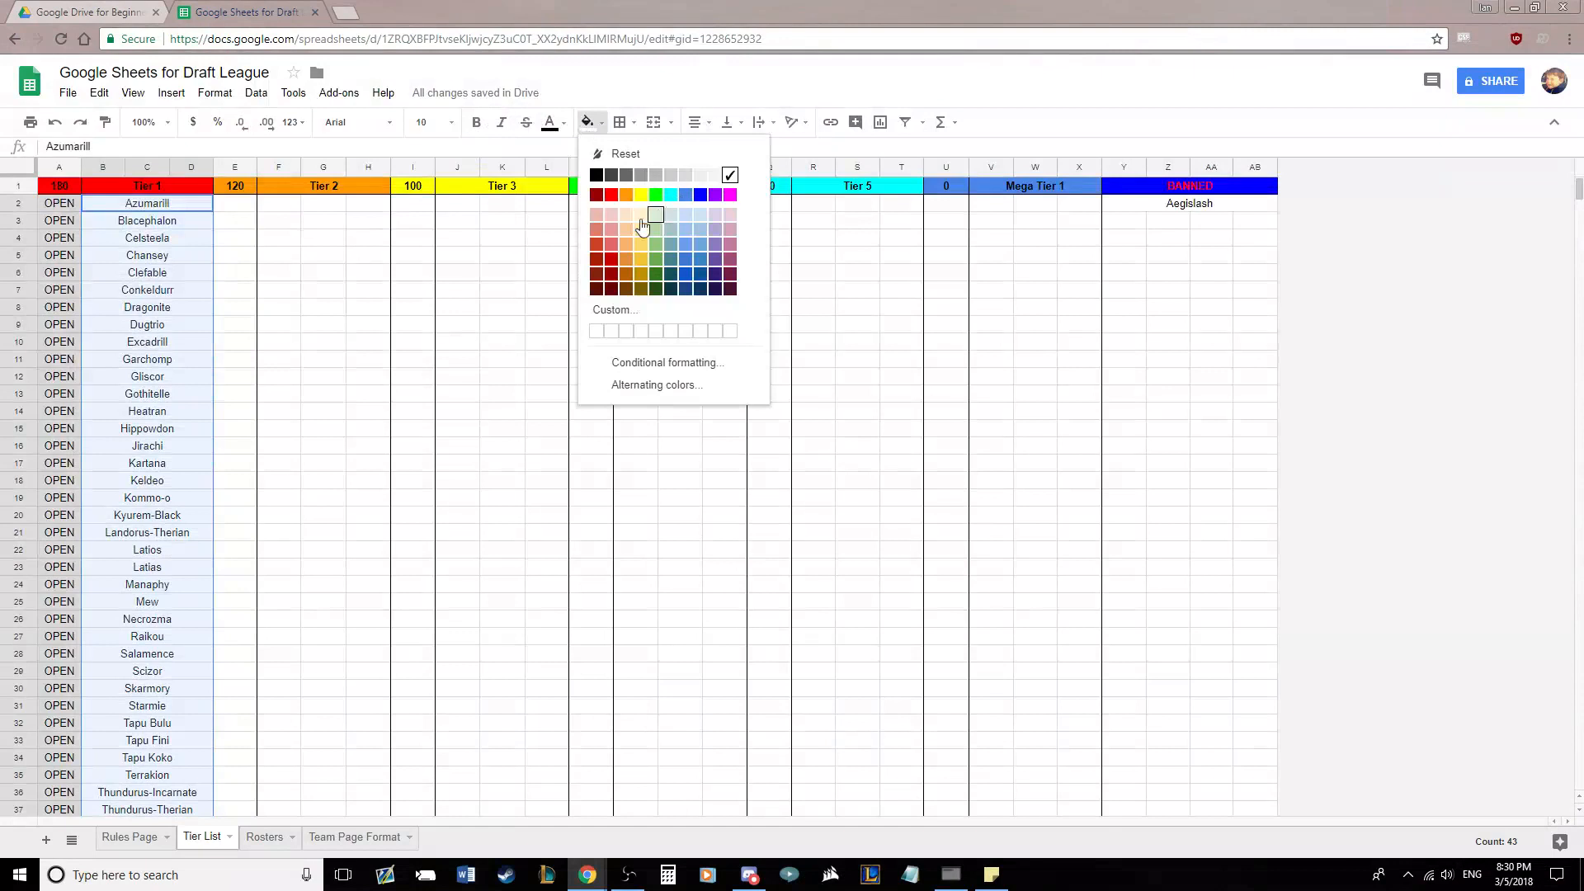
click(611, 215)
click(322, 317)
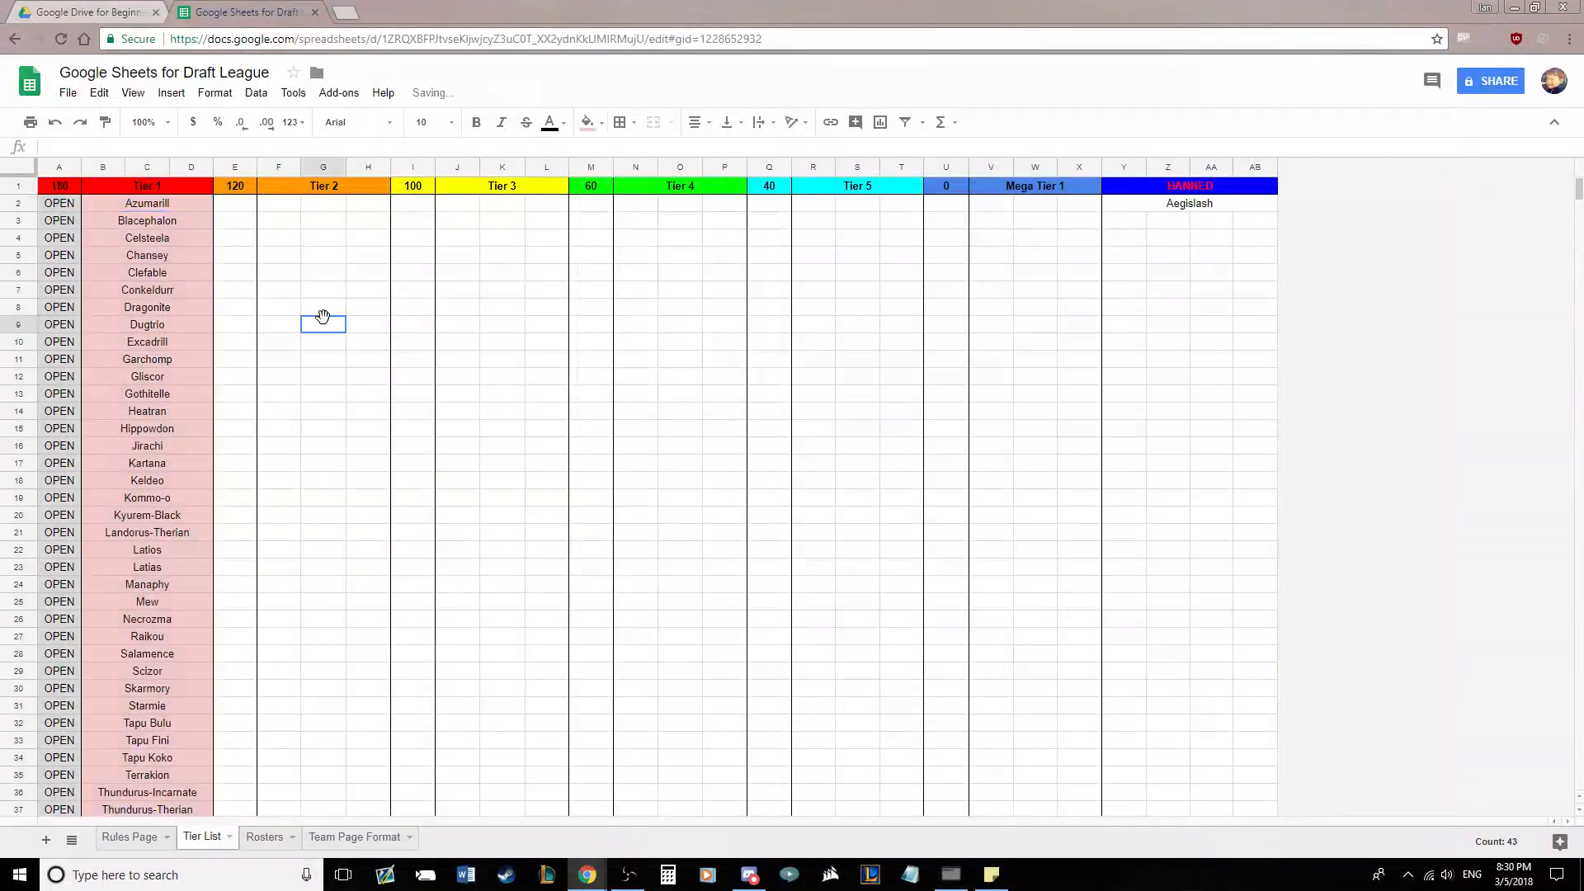
Try a strikethrough on Azumarill in the Tier 1 list and remove it again
click(111, 236)
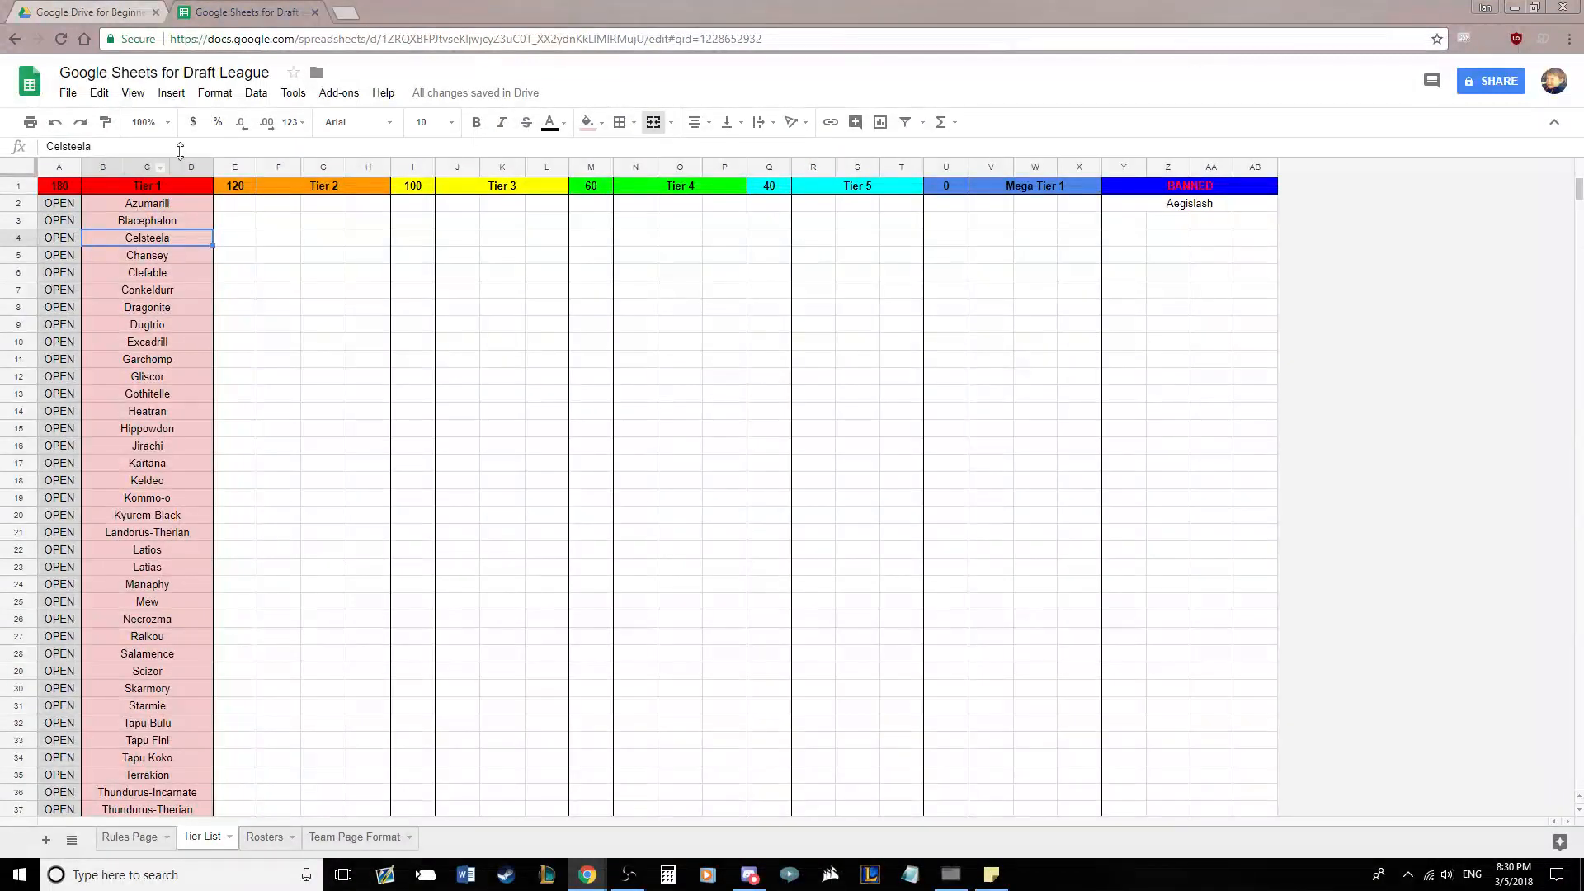
click(121, 206)
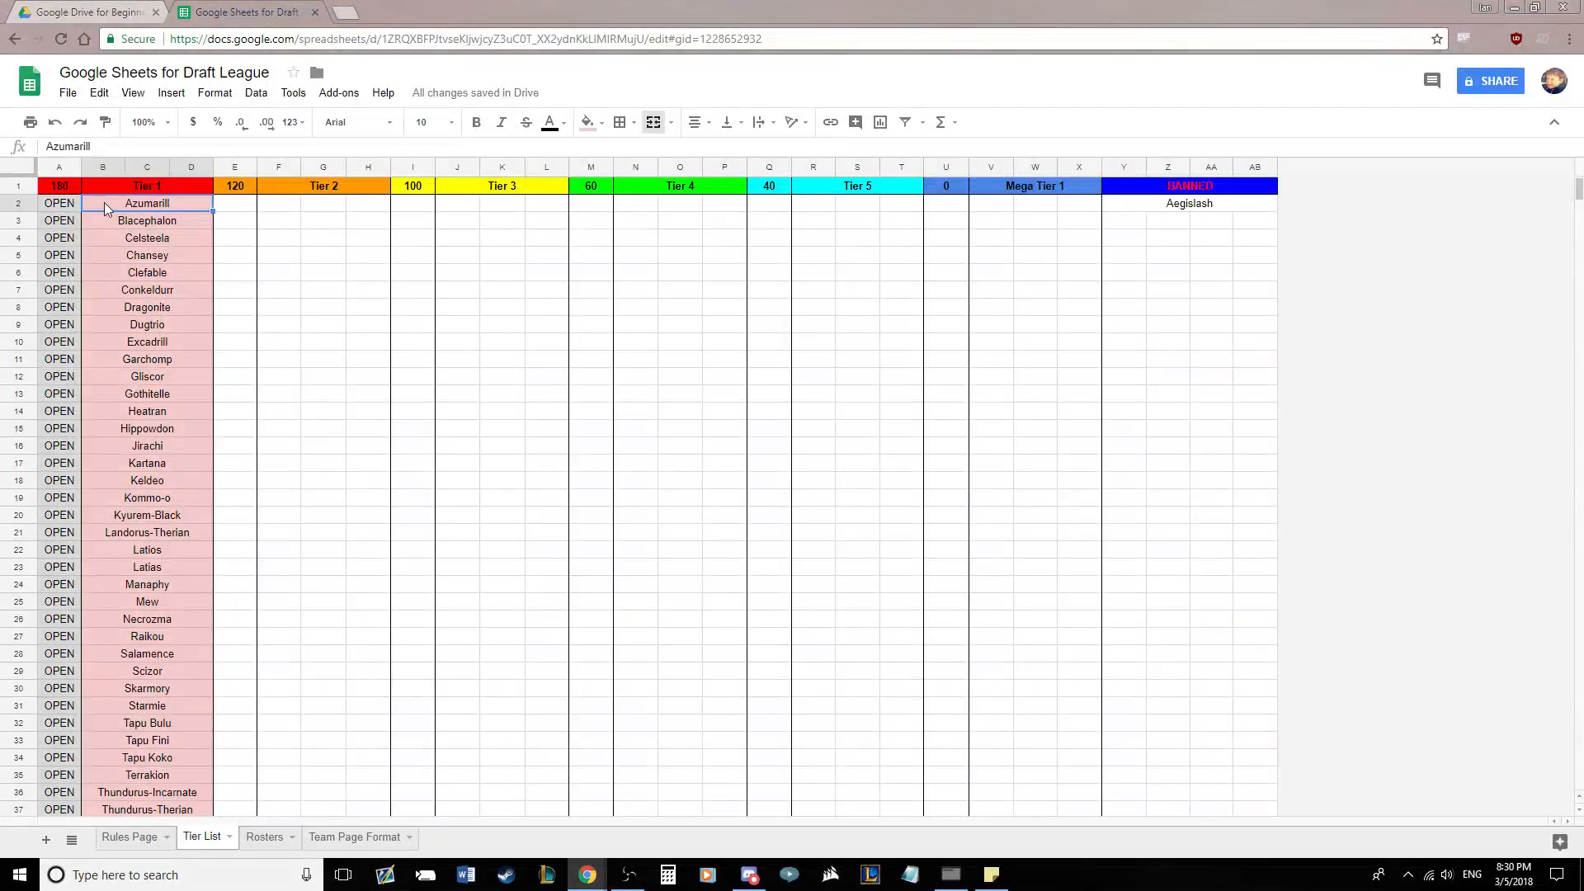
click(528, 130)
click(280, 341)
click(185, 201)
click(527, 123)
Replace OPEN beside Azumarill with LL and fill that status cell with a light cornflower blue
click(66, 209)
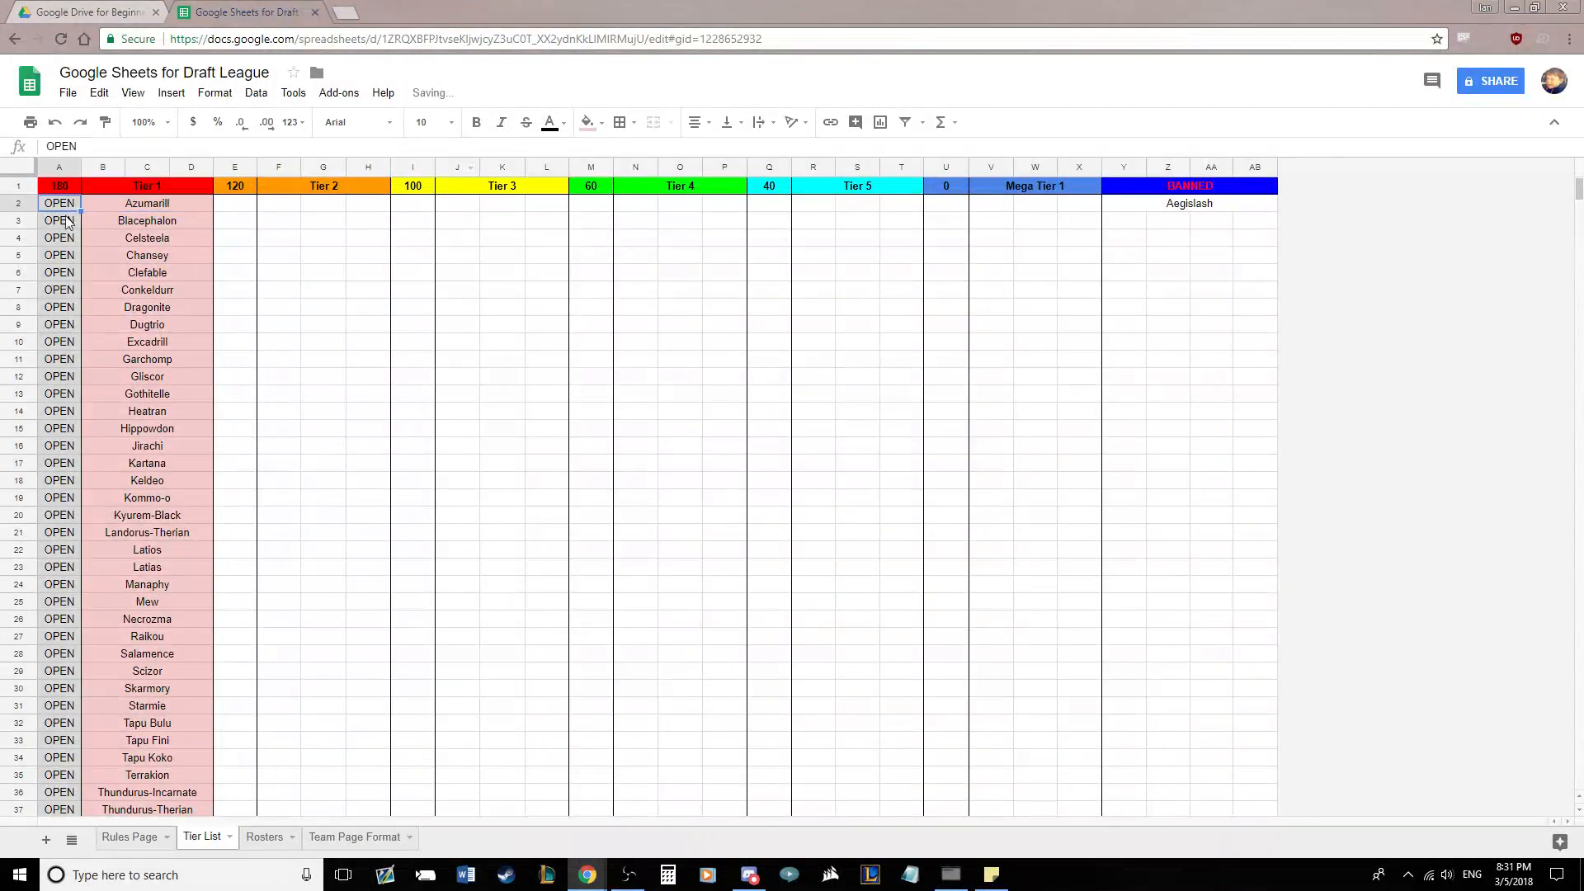
text(LL)
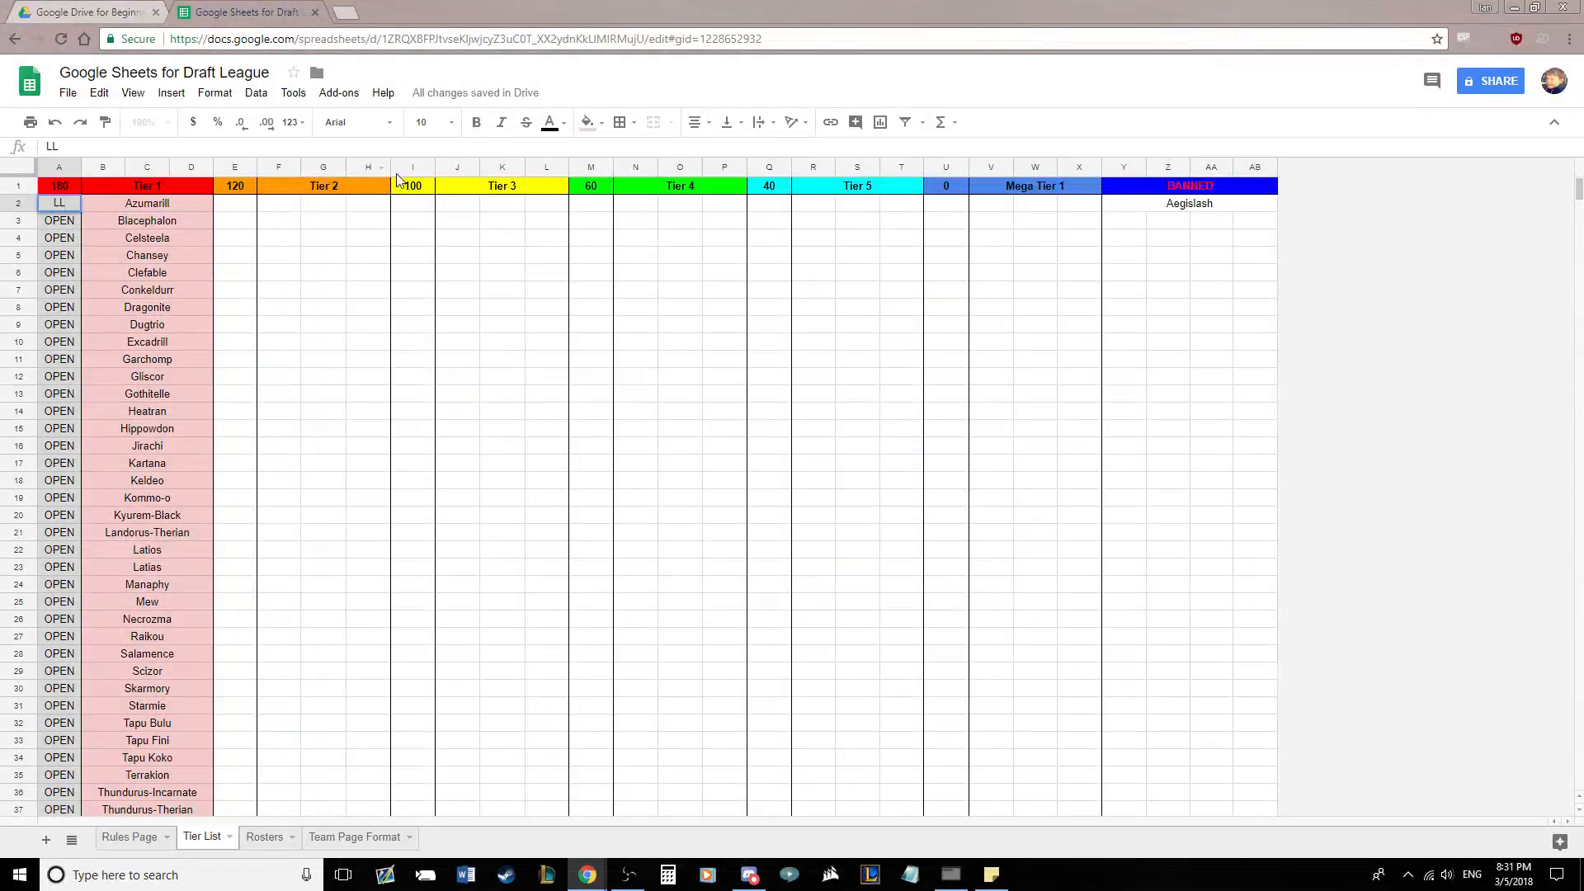
click(252, 278)
click(66, 206)
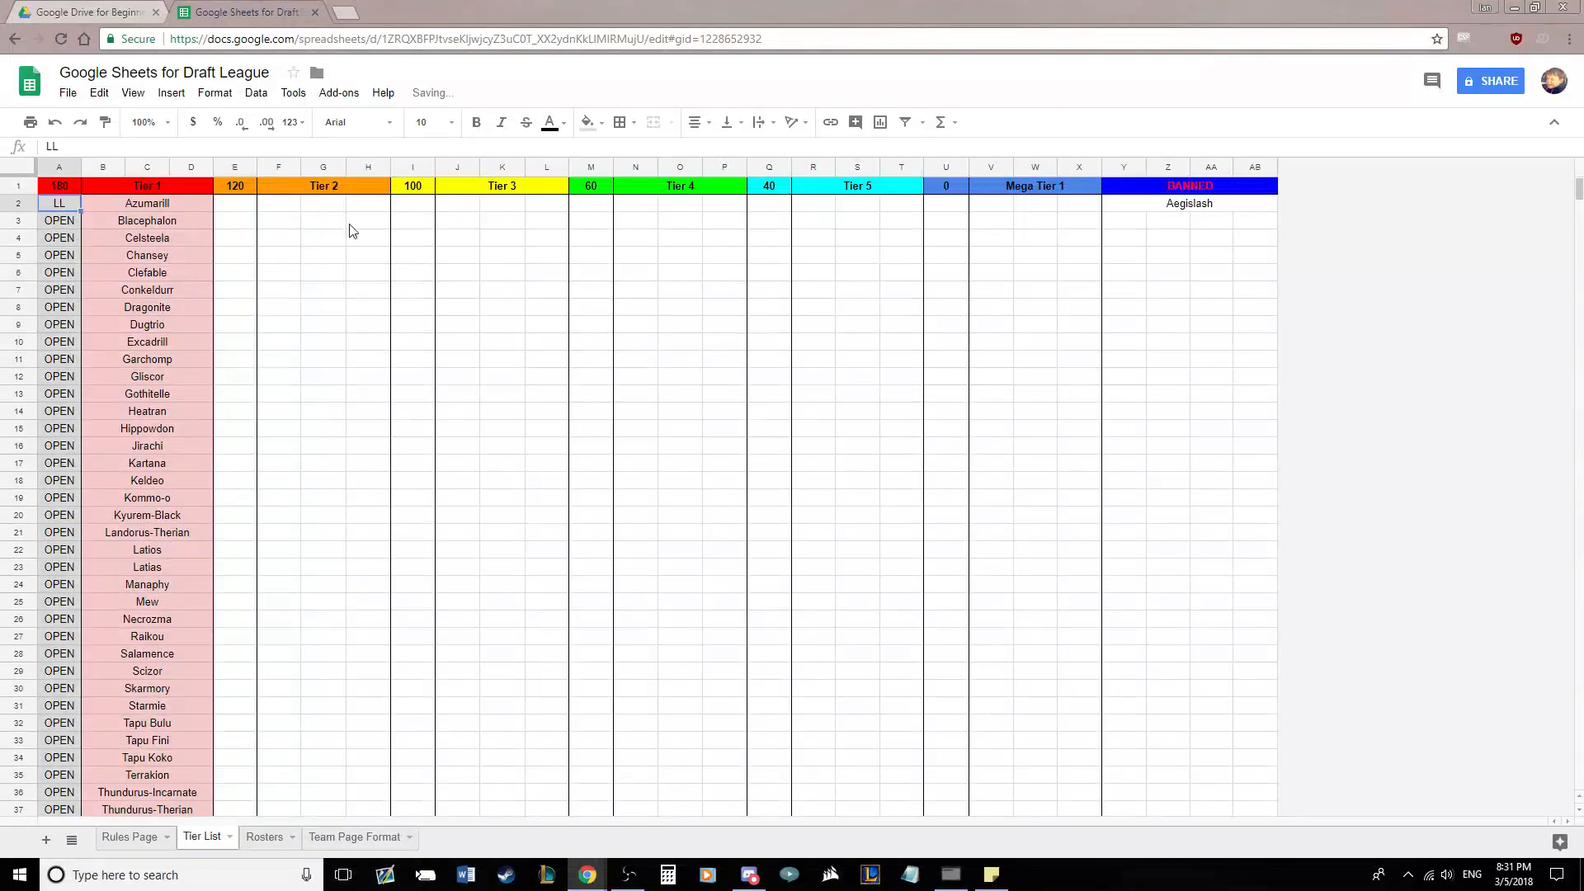
click(598, 122)
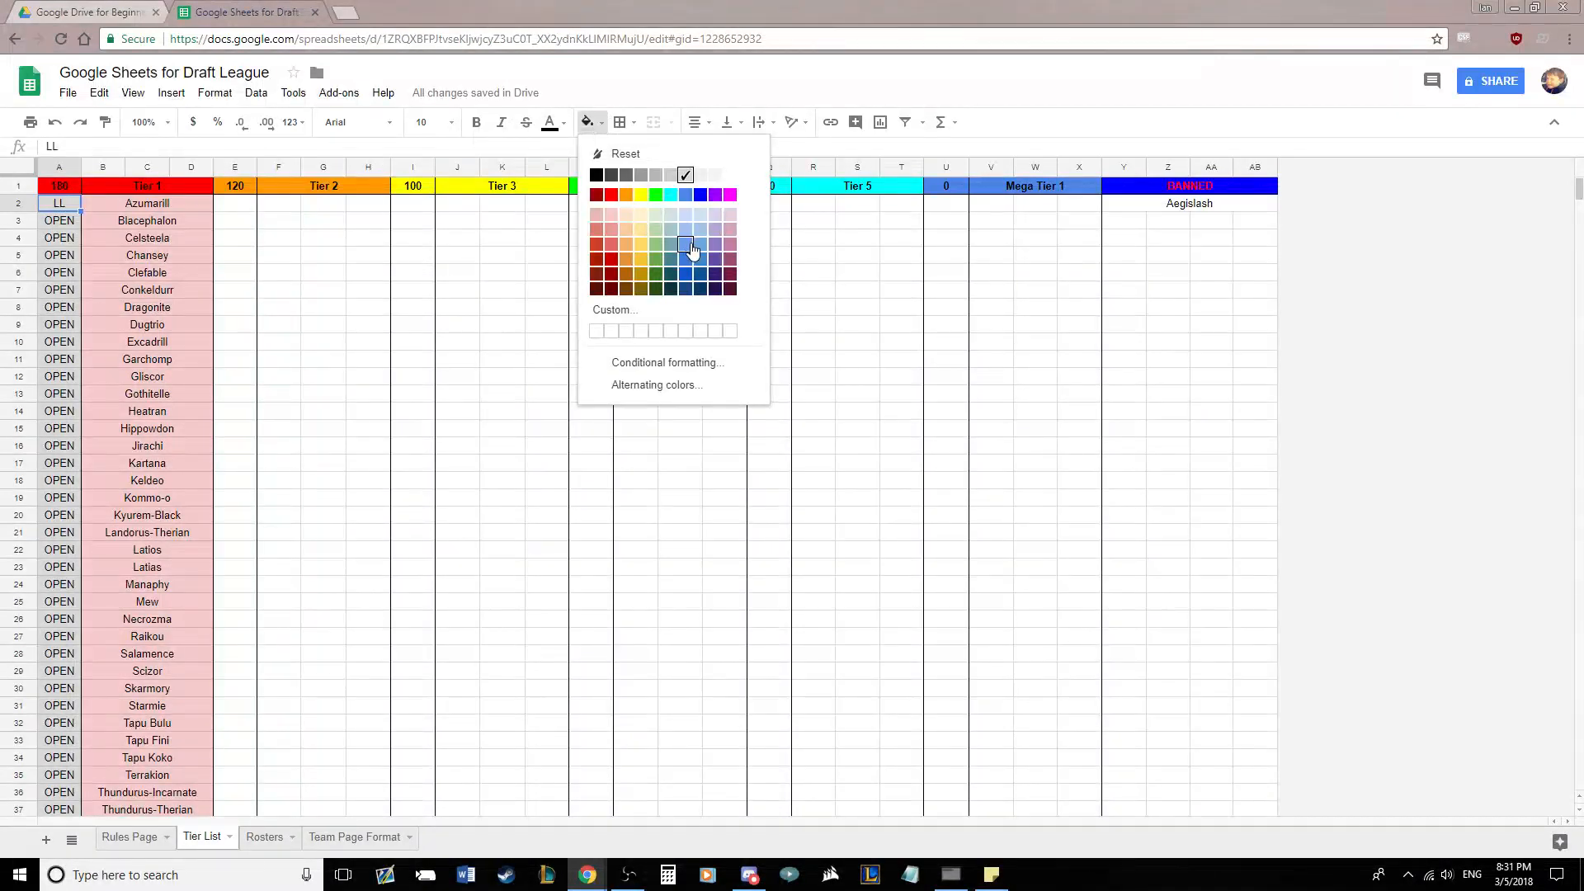
click(691, 247)
click(457, 307)
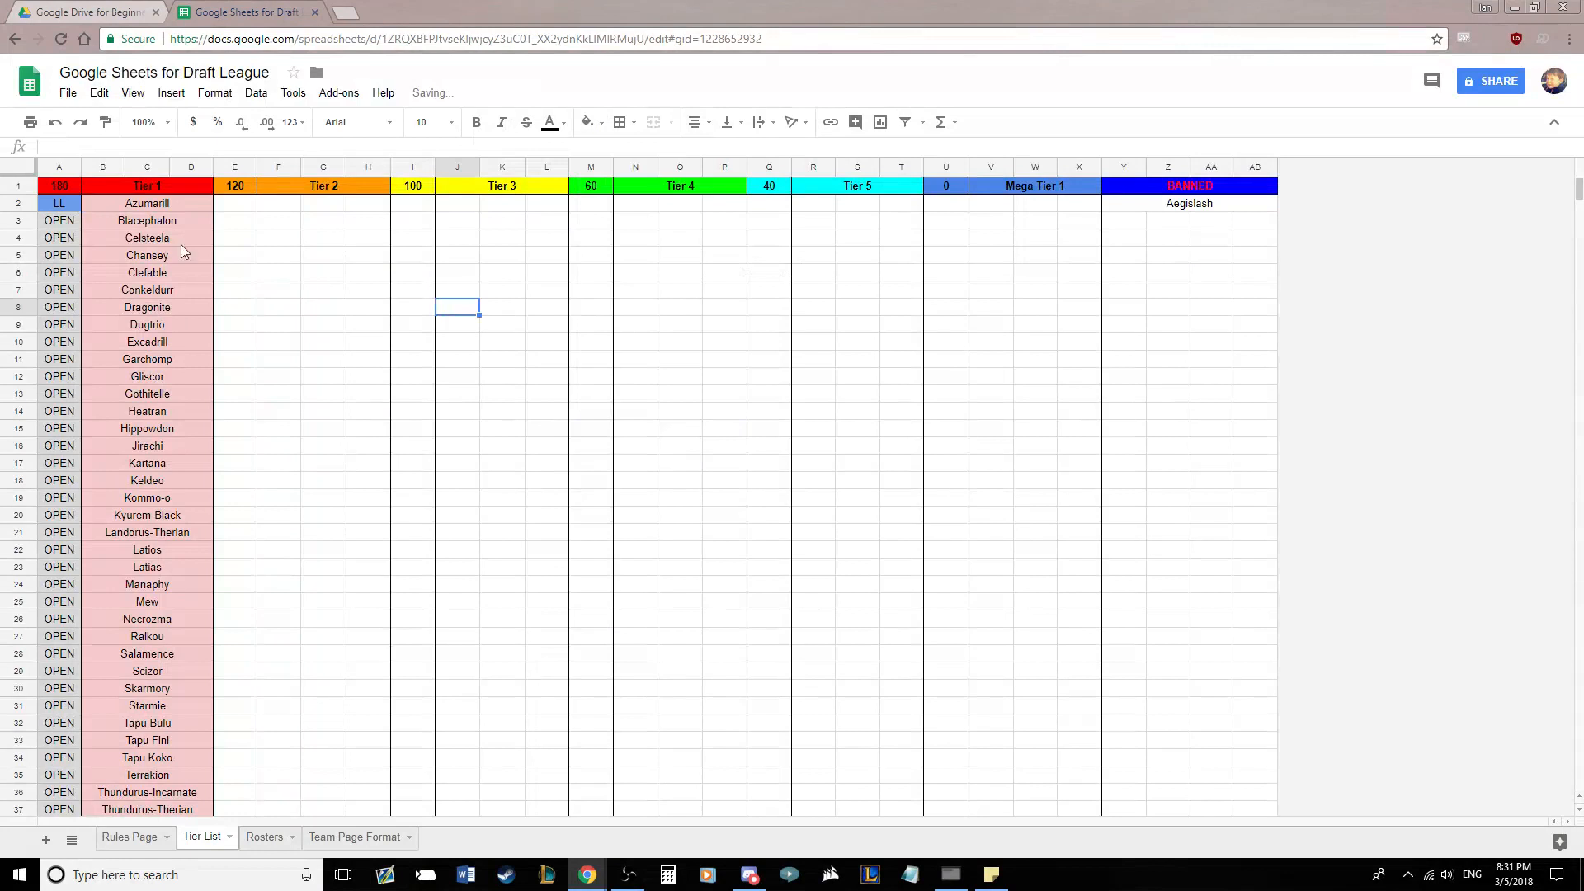
Strike through Azumarill in the Tier 1 list to mark it as drafted
click(60, 205)
click(135, 203)
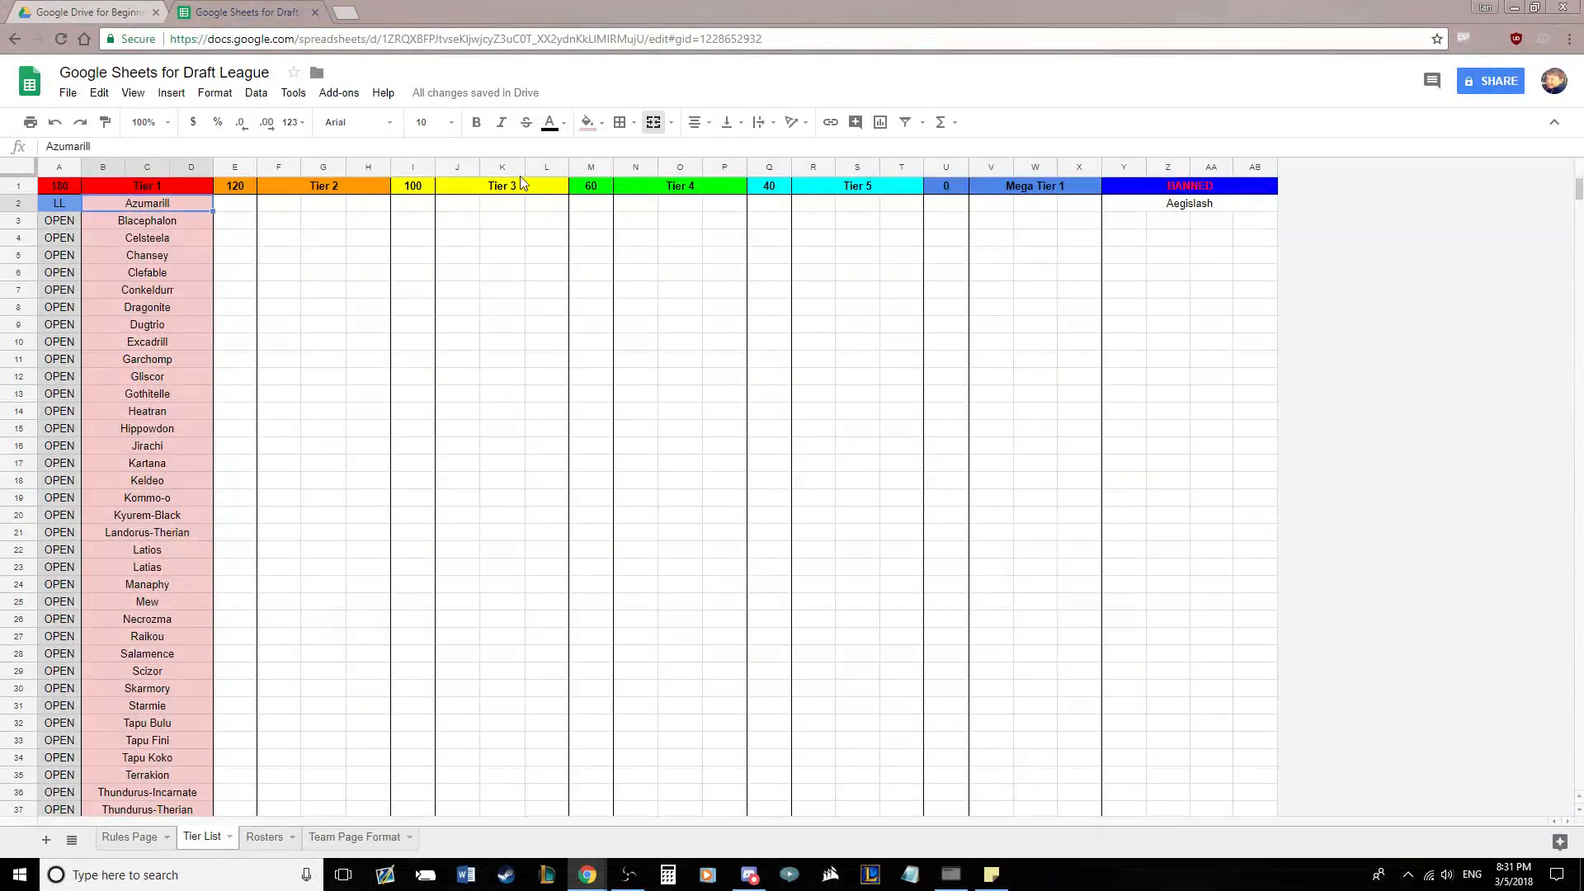
click(525, 122)
click(295, 255)
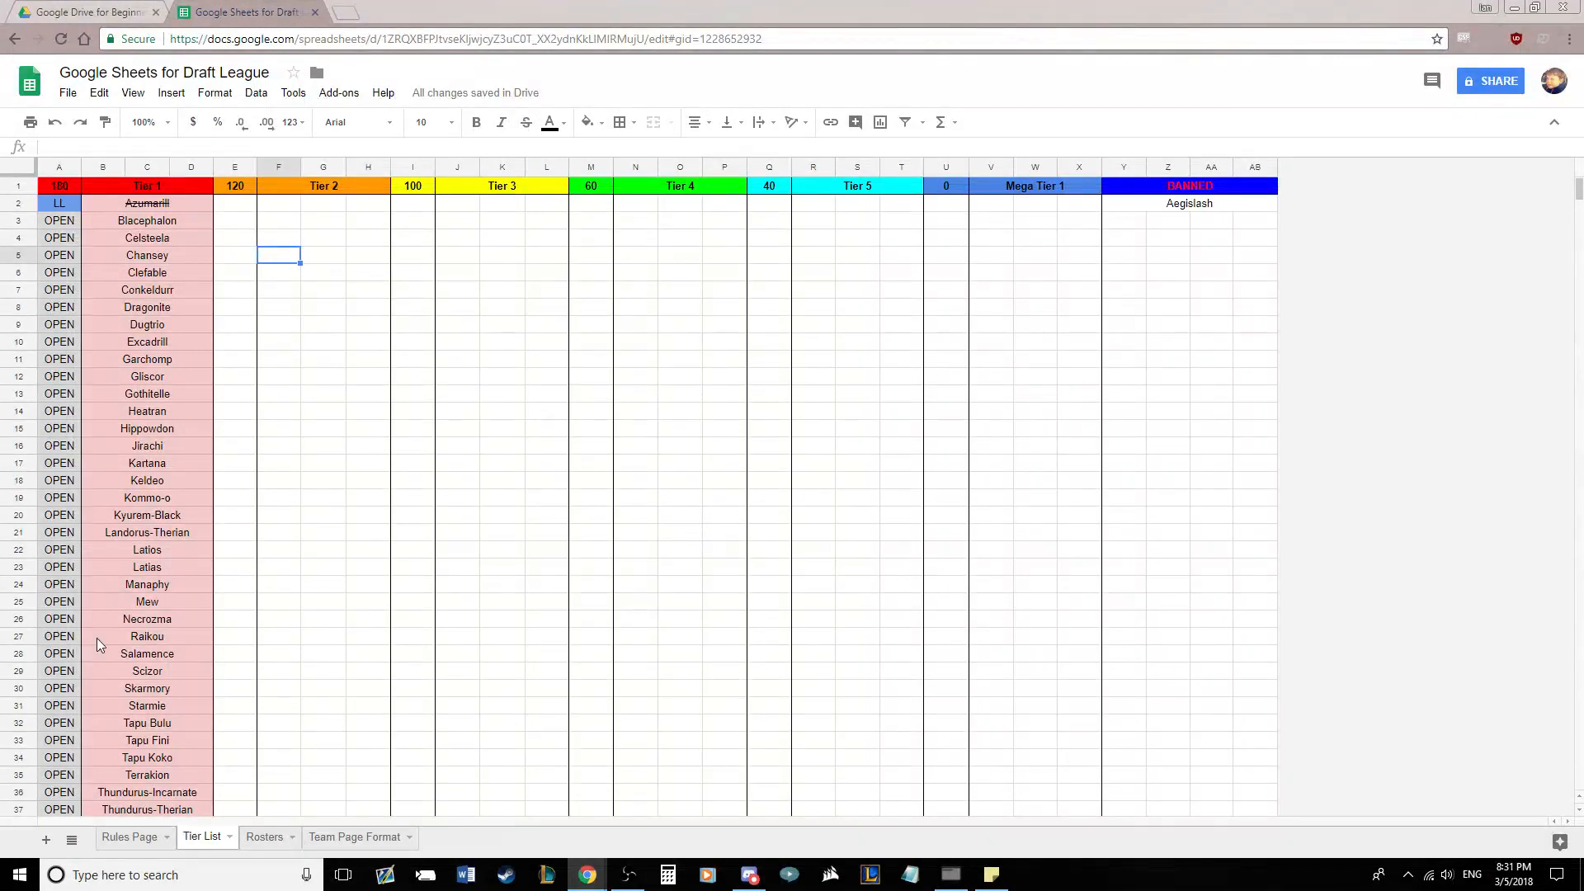
Open the Rosters sheet, checking back on the Tier List sheet in between
click(264, 836)
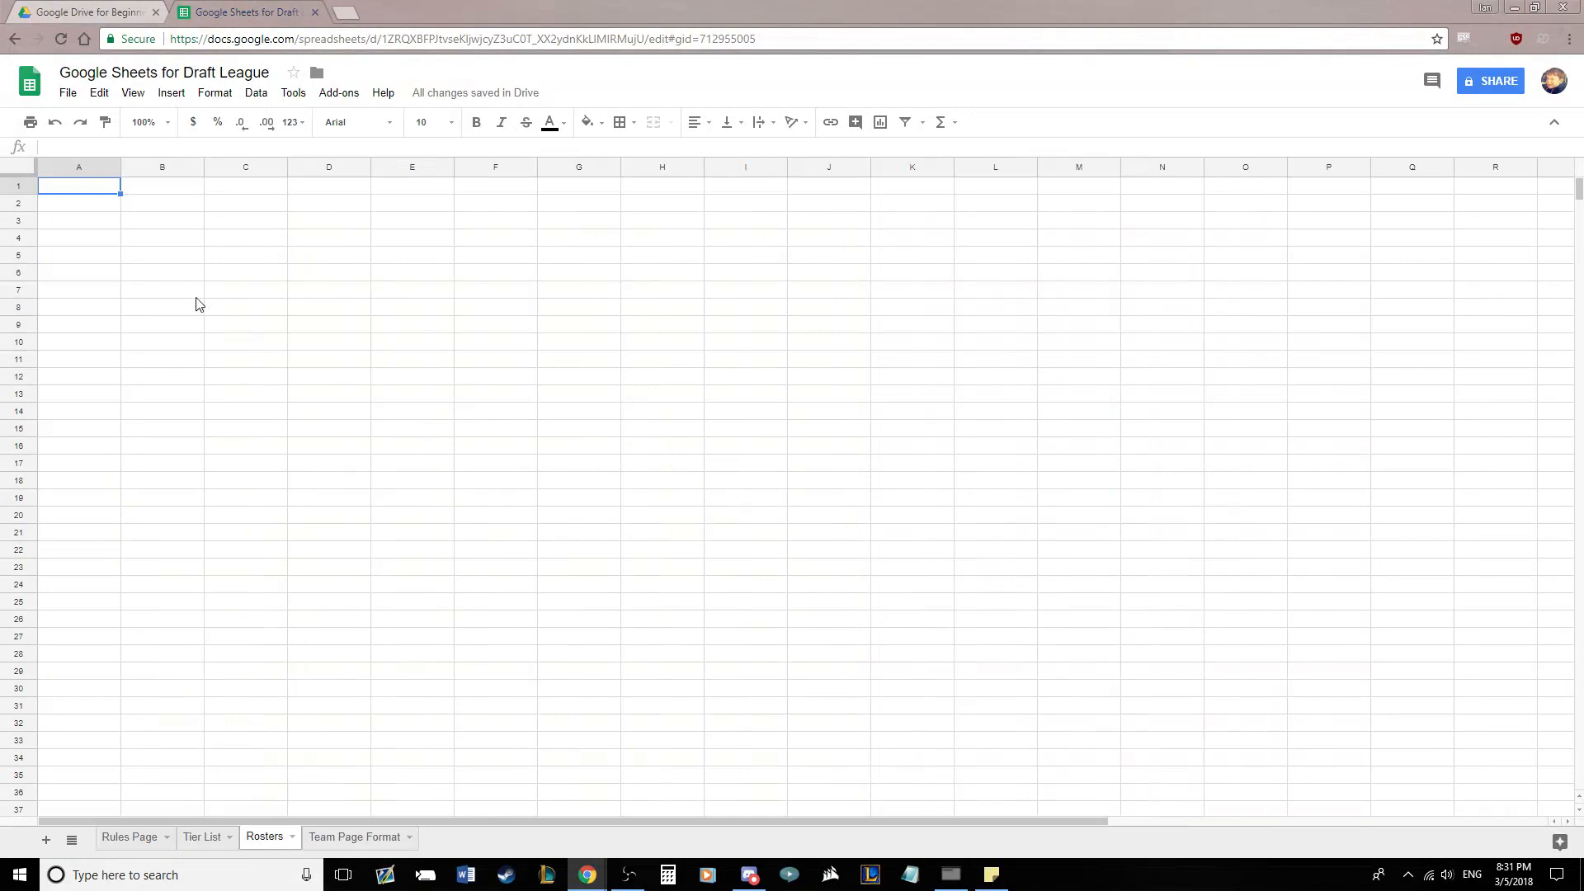
click(193, 276)
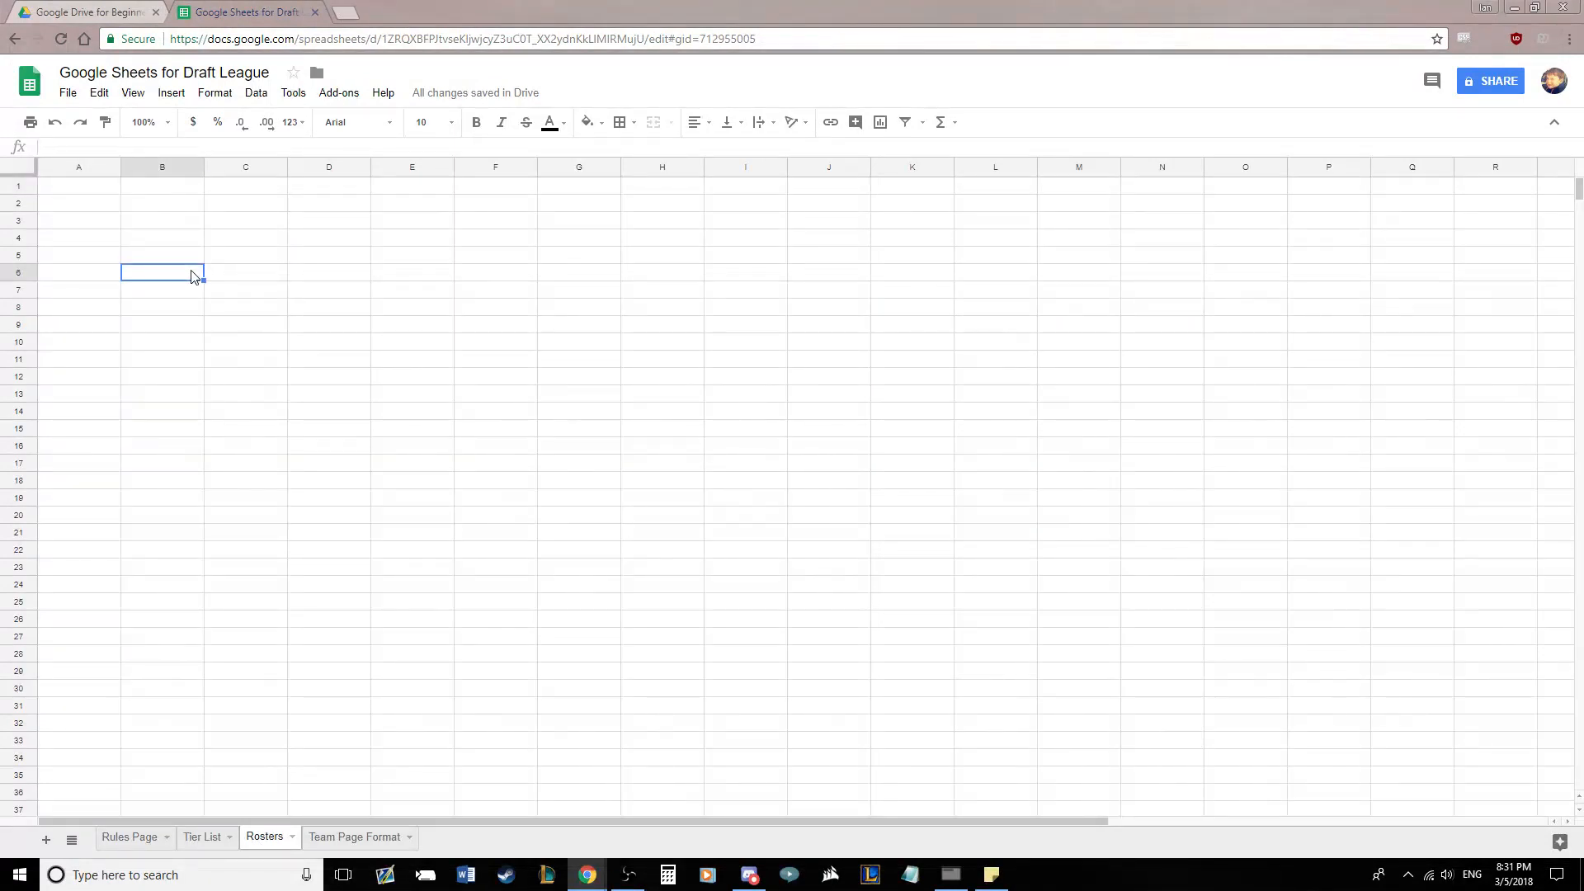
click(202, 837)
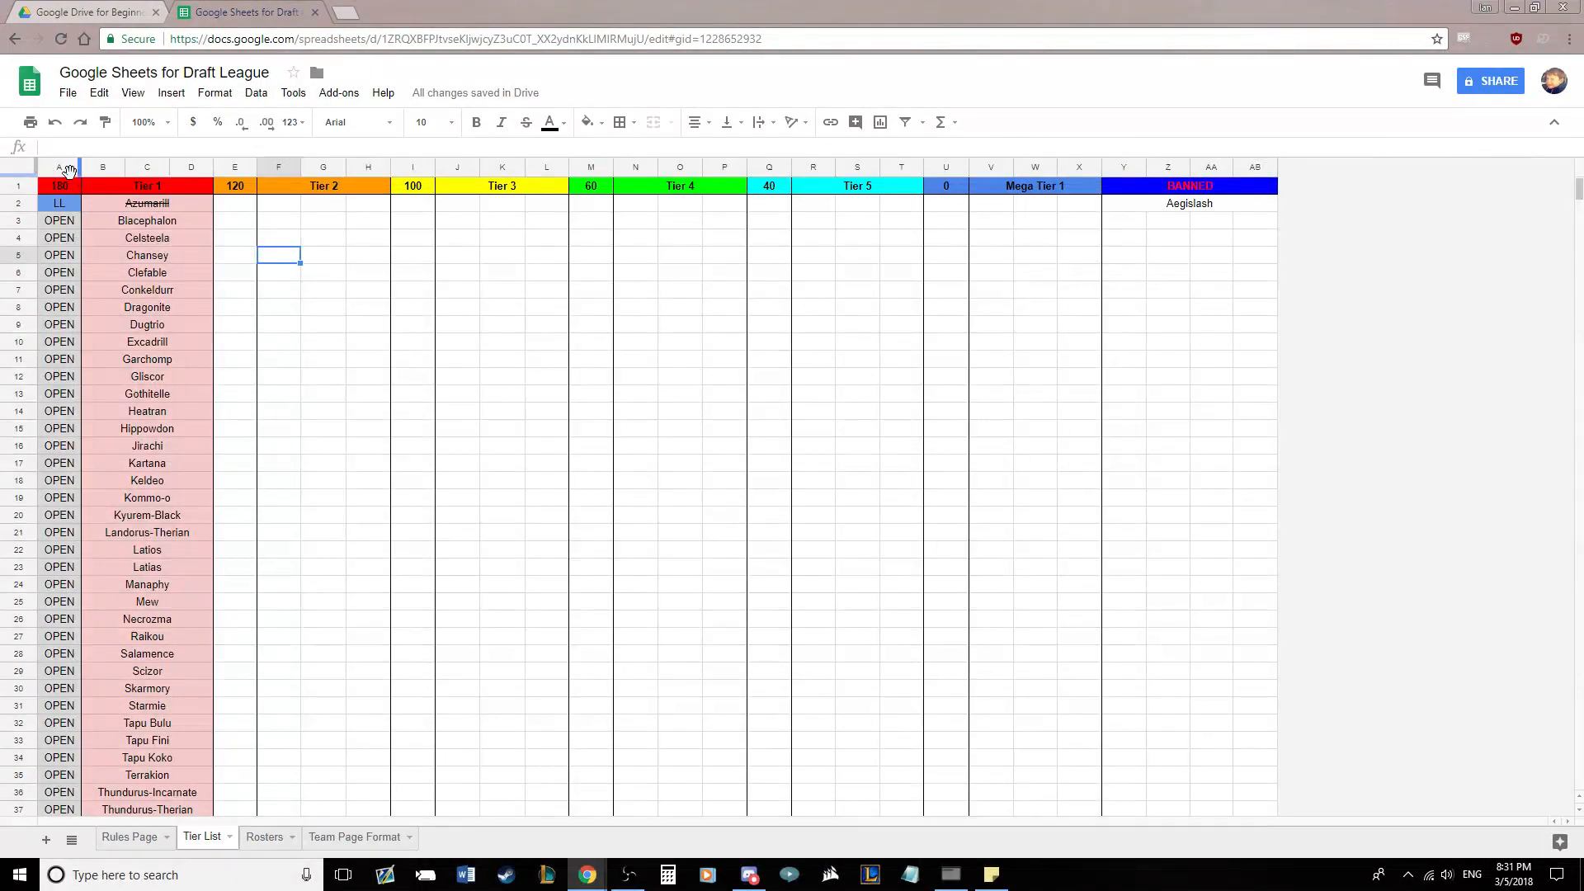
click(260, 837)
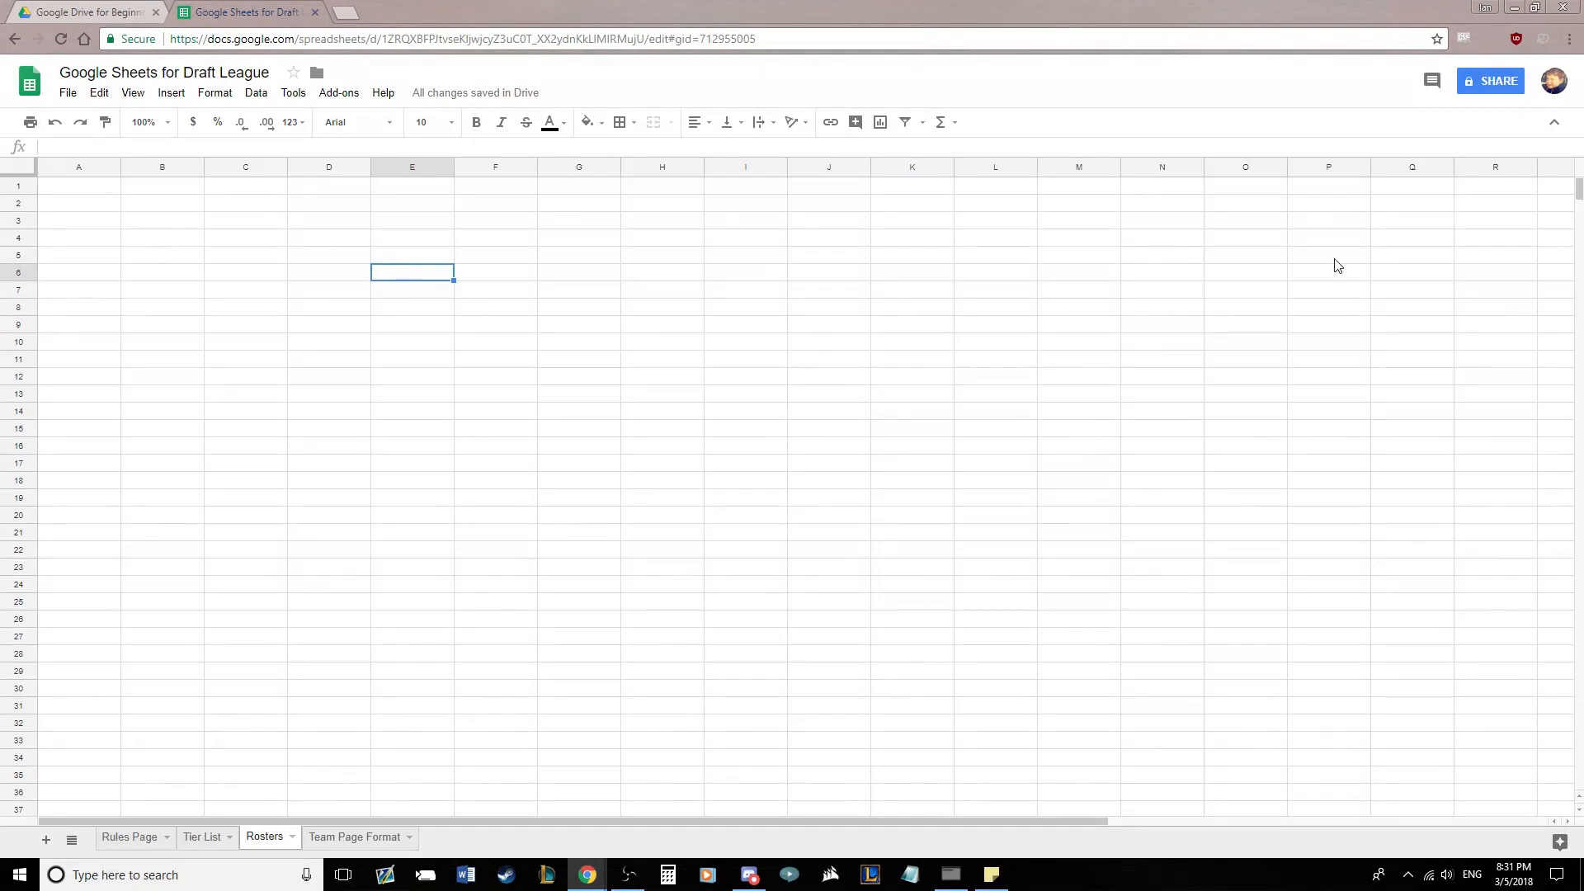
click(495, 341)
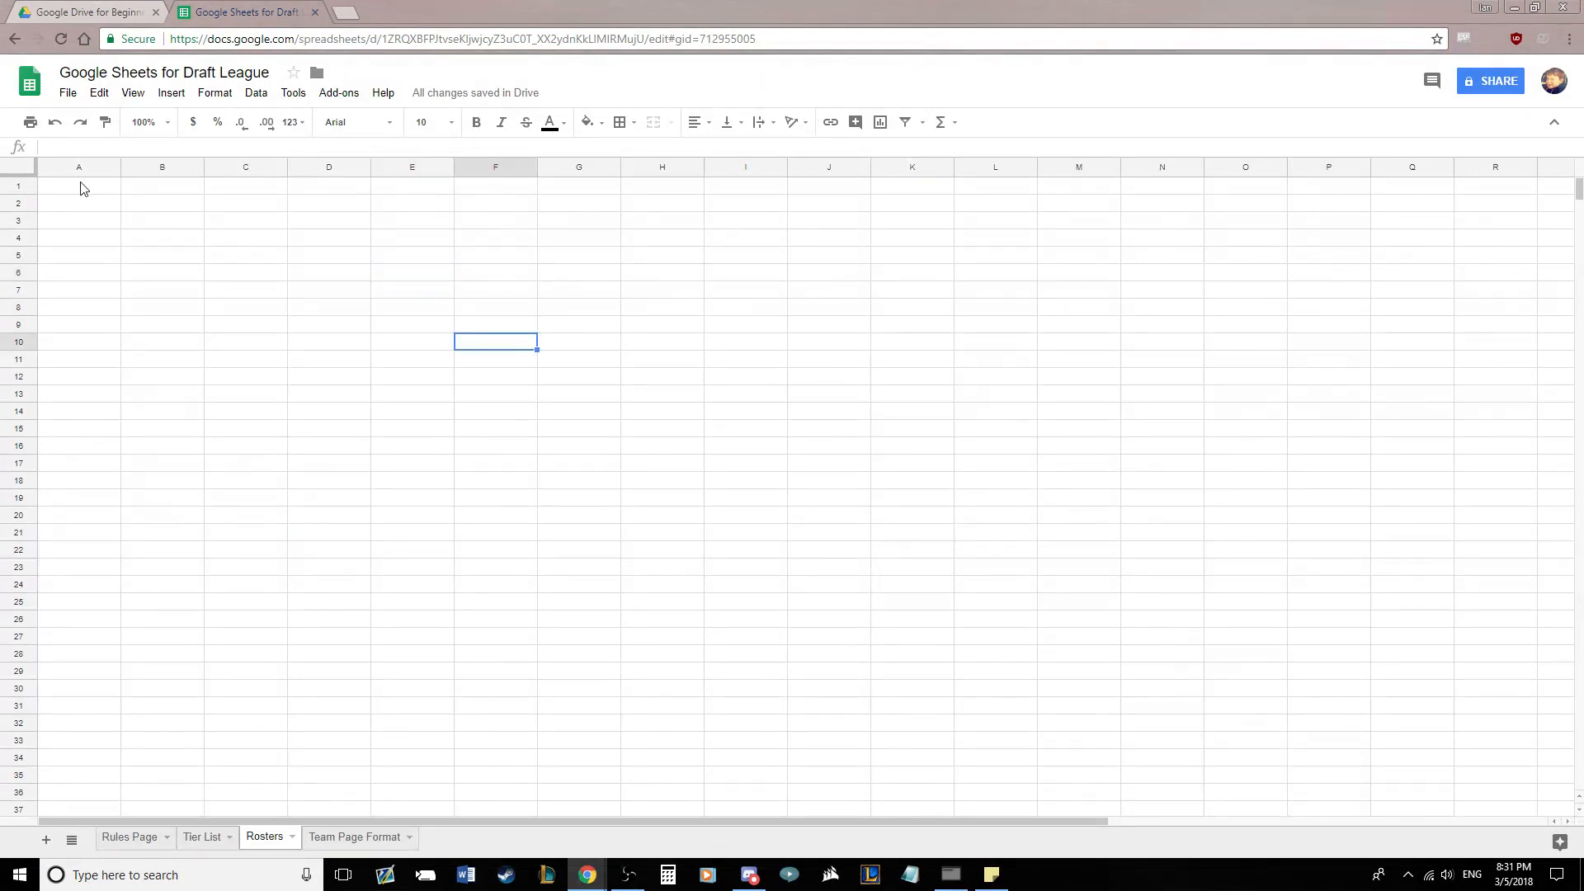
Merge A1:C1 and A2:C2 on the Rosters sheet and enter Team Name and Coach Name in the merged cells
drag(82, 188, 223, 185)
click(652, 122)
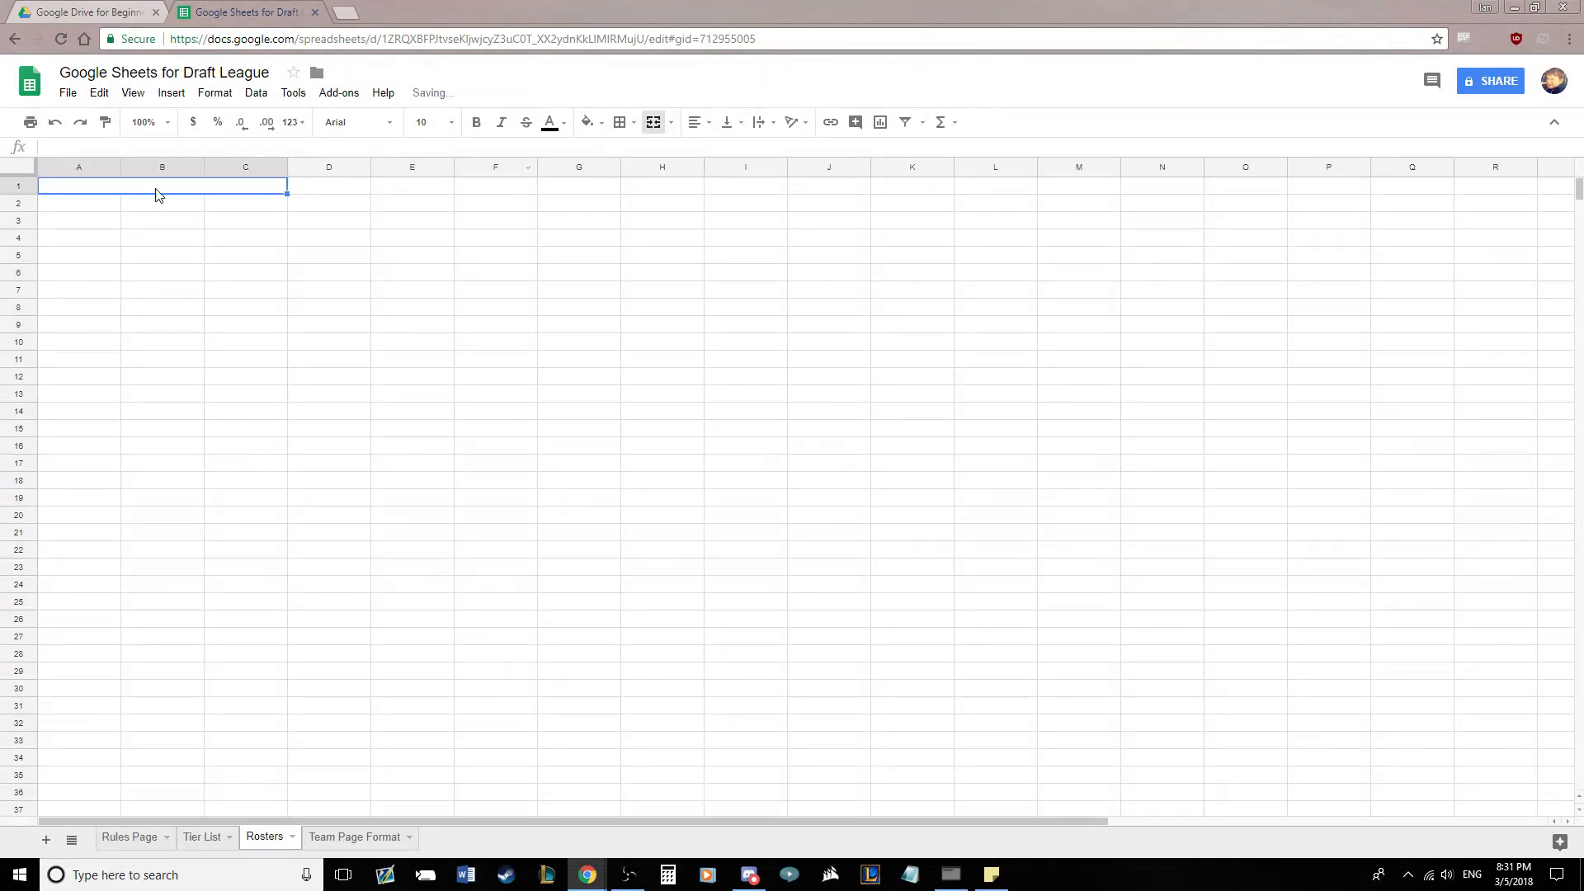
text(Team Name)
key(Return)
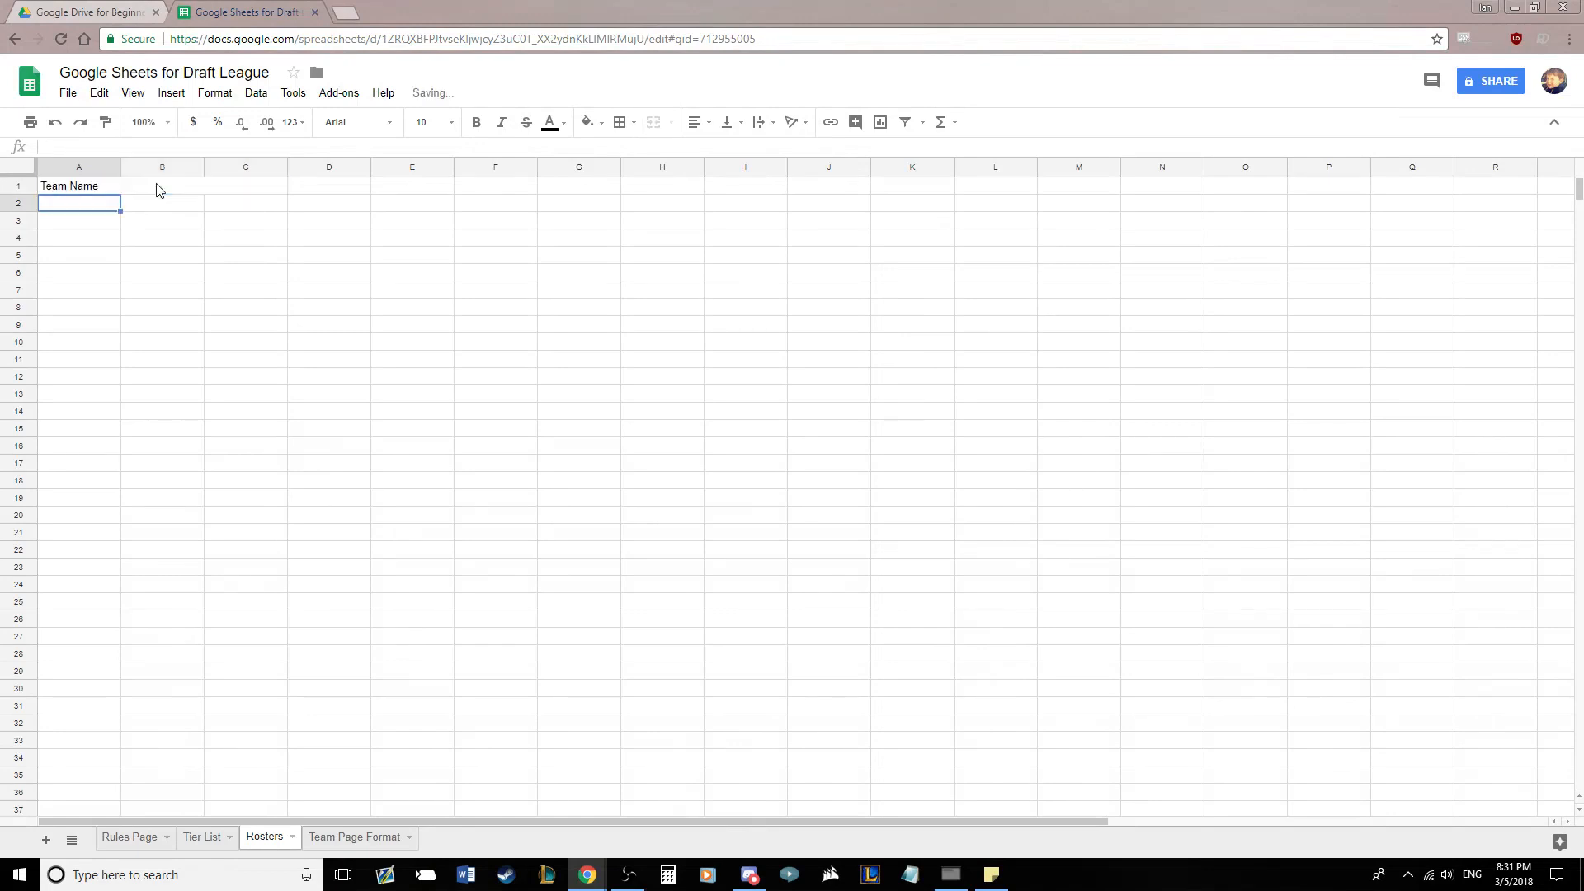
drag(80, 210, 280, 203)
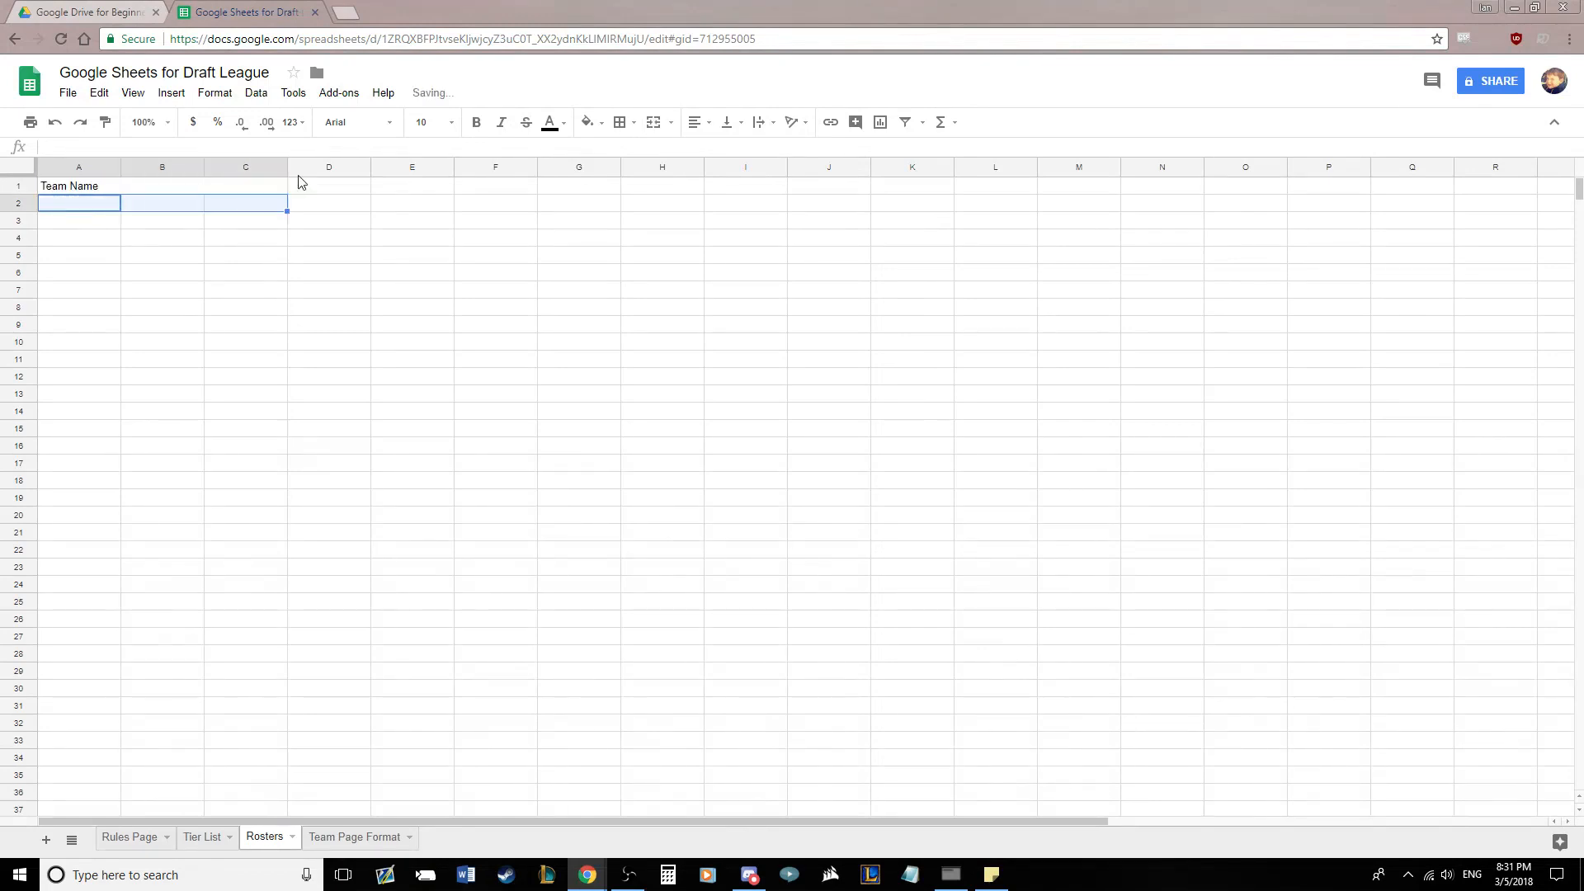
click(653, 122)
text(Coach Name)
key(Return)
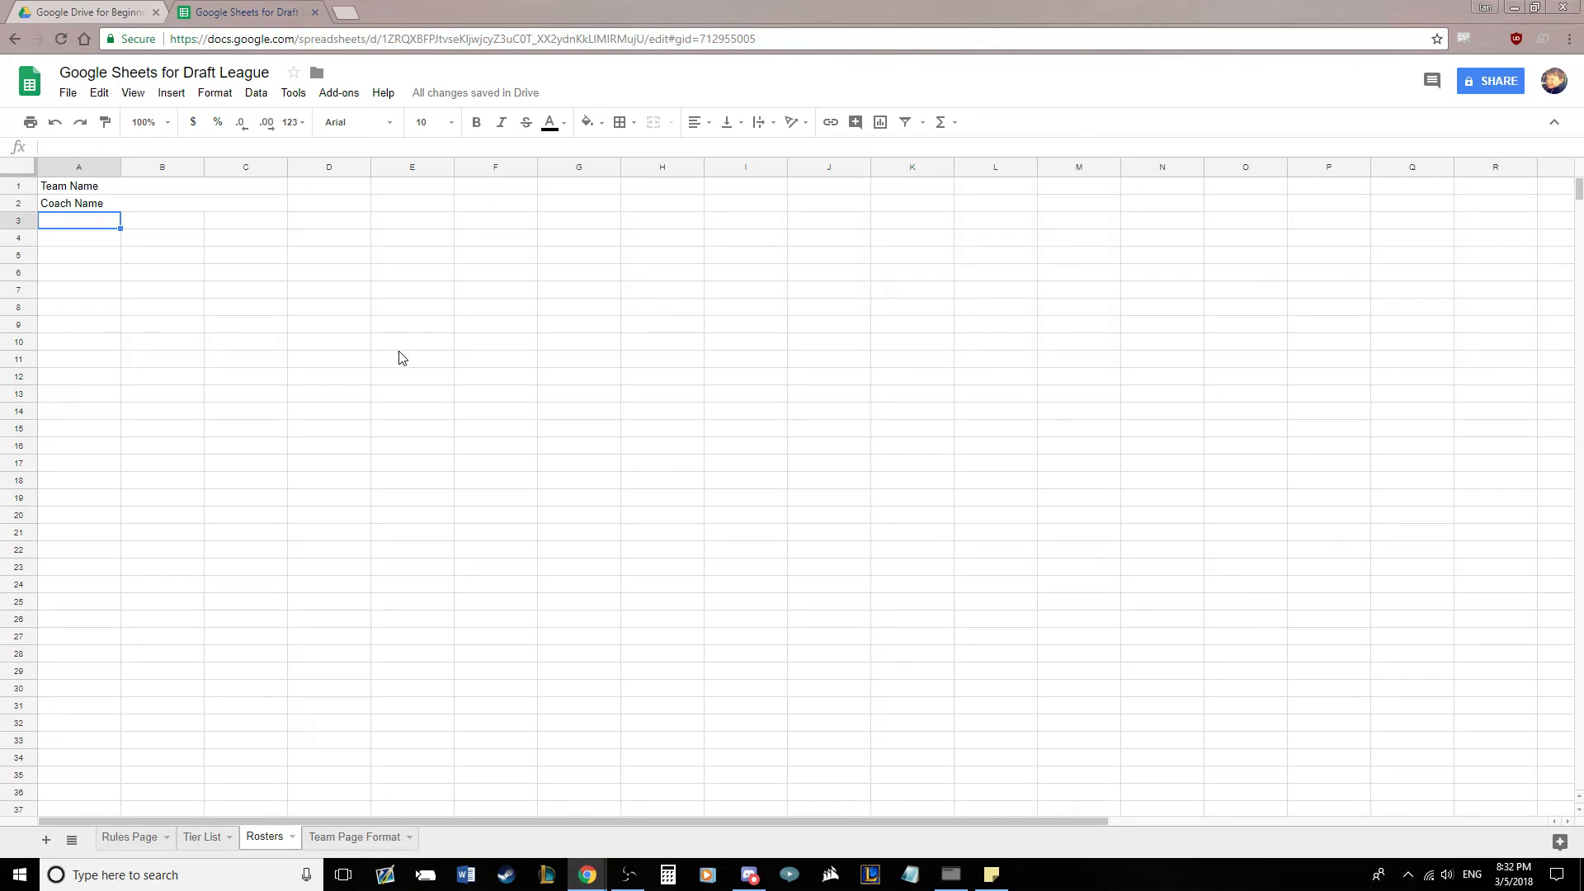
Center the text horizontally across columns A through Z
drag(70, 167, 1550, 174)
click(697, 123)
click(722, 151)
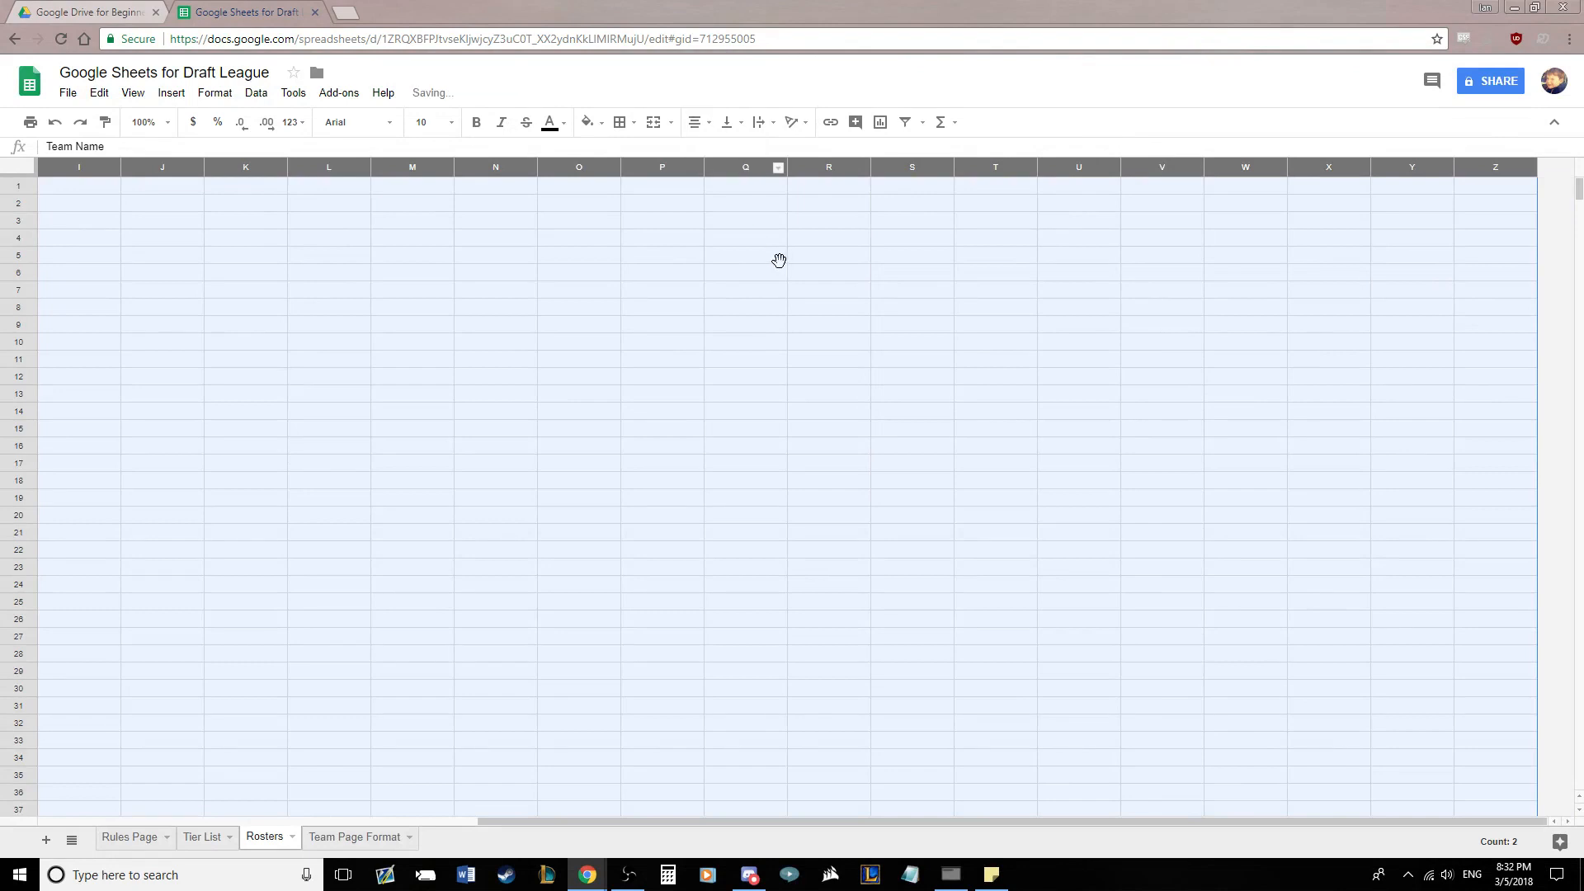
click(777, 267)
drag(745, 820, 229, 779)
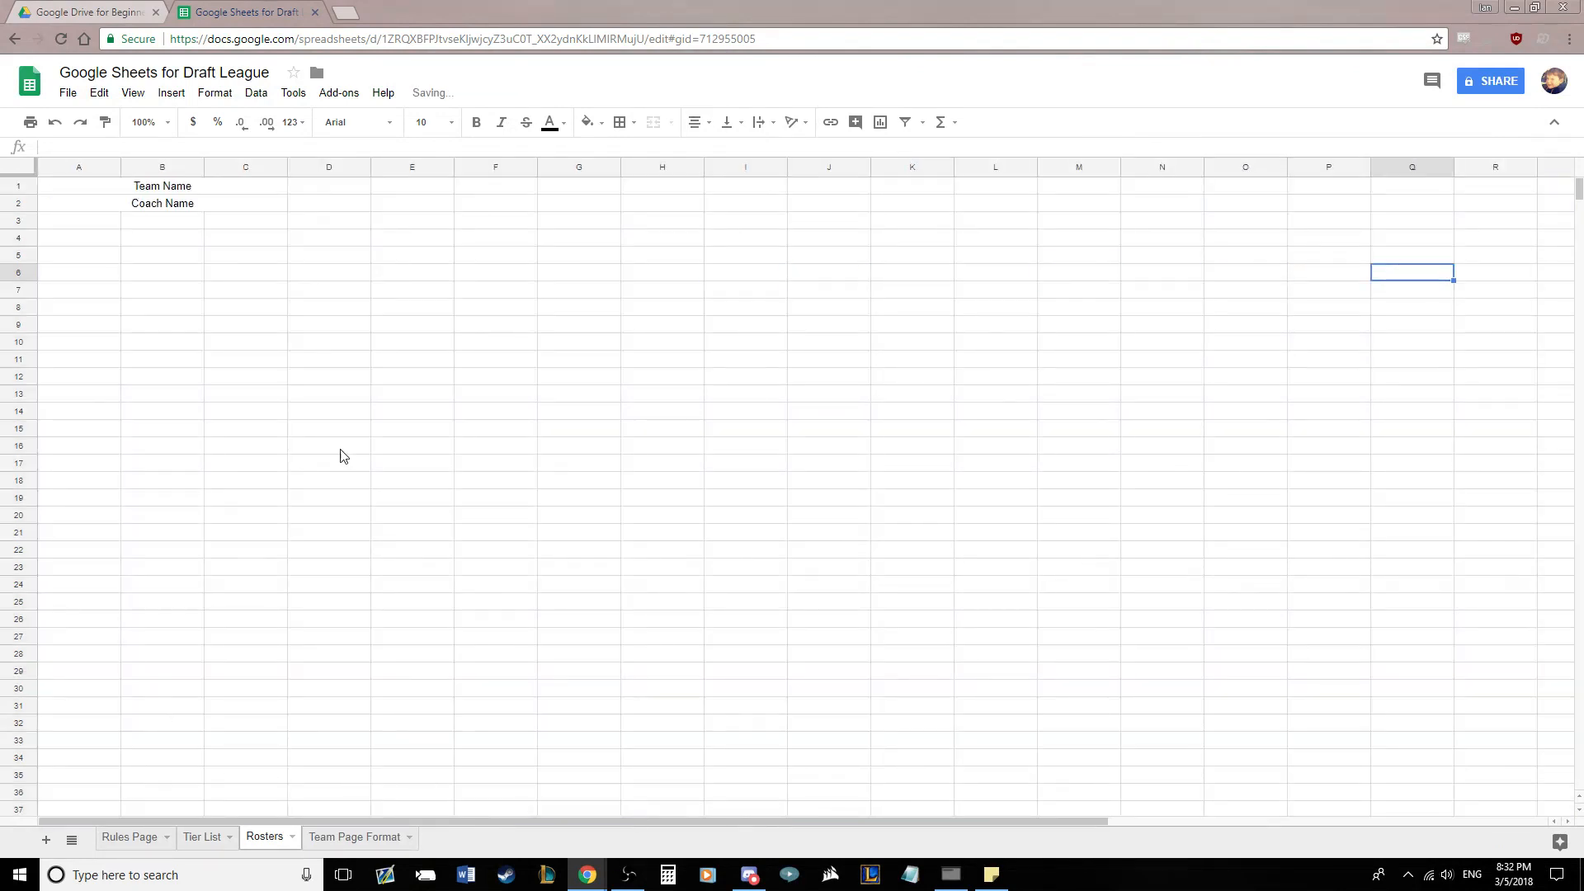
Delete columns D through Z so only the three roster columns remain
drag(215, 189, 231, 359)
click(239, 359)
drag(340, 172, 1543, 169)
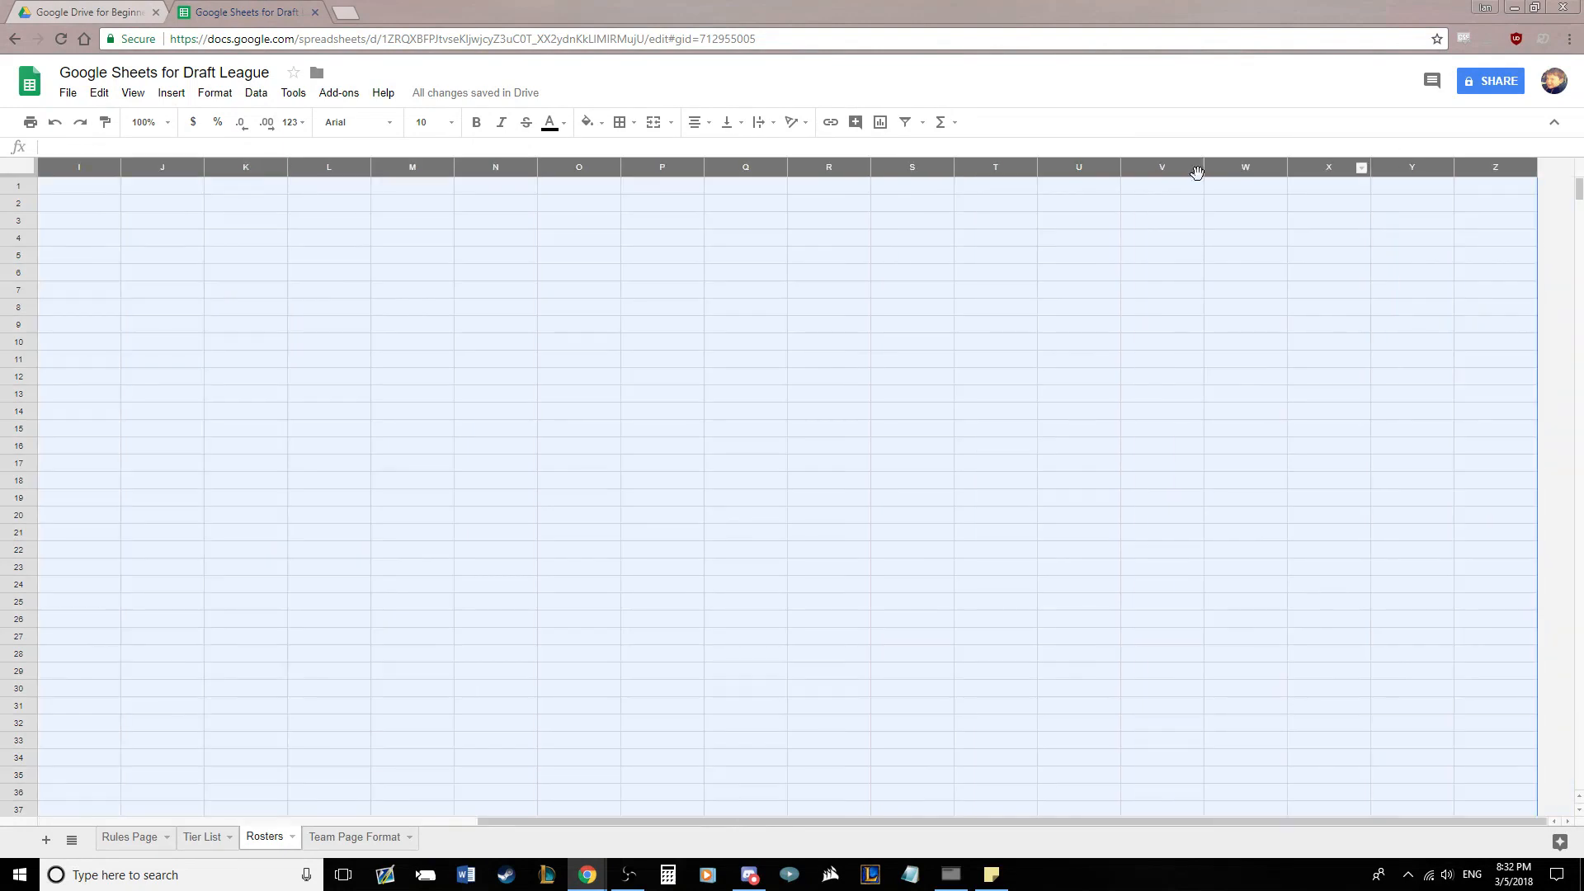
right_click(941, 170)
click(1016, 326)
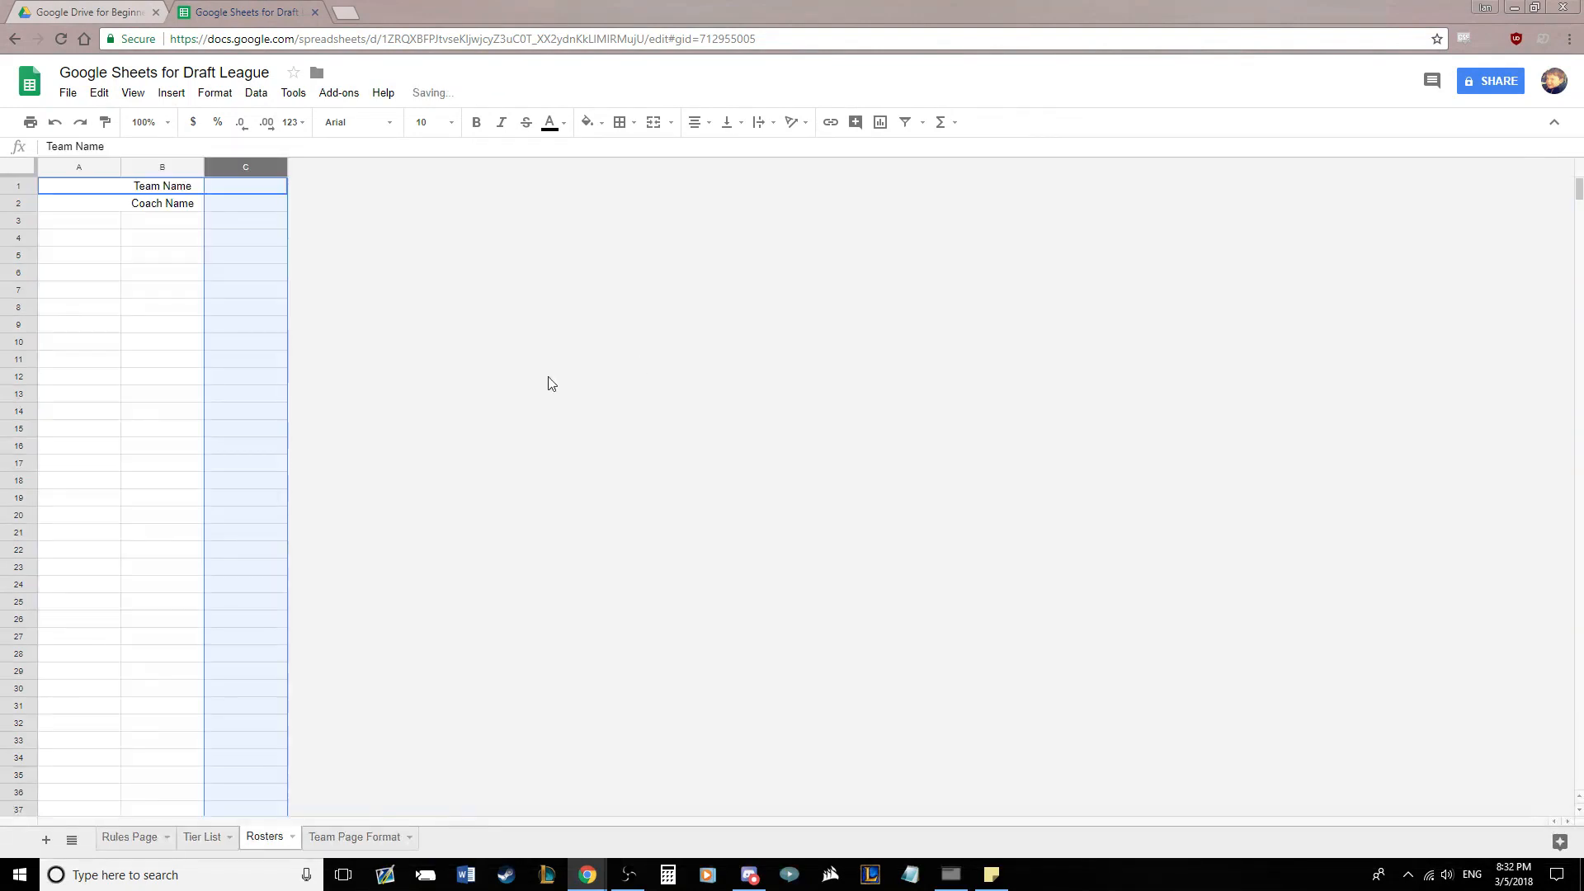
click(190, 367)
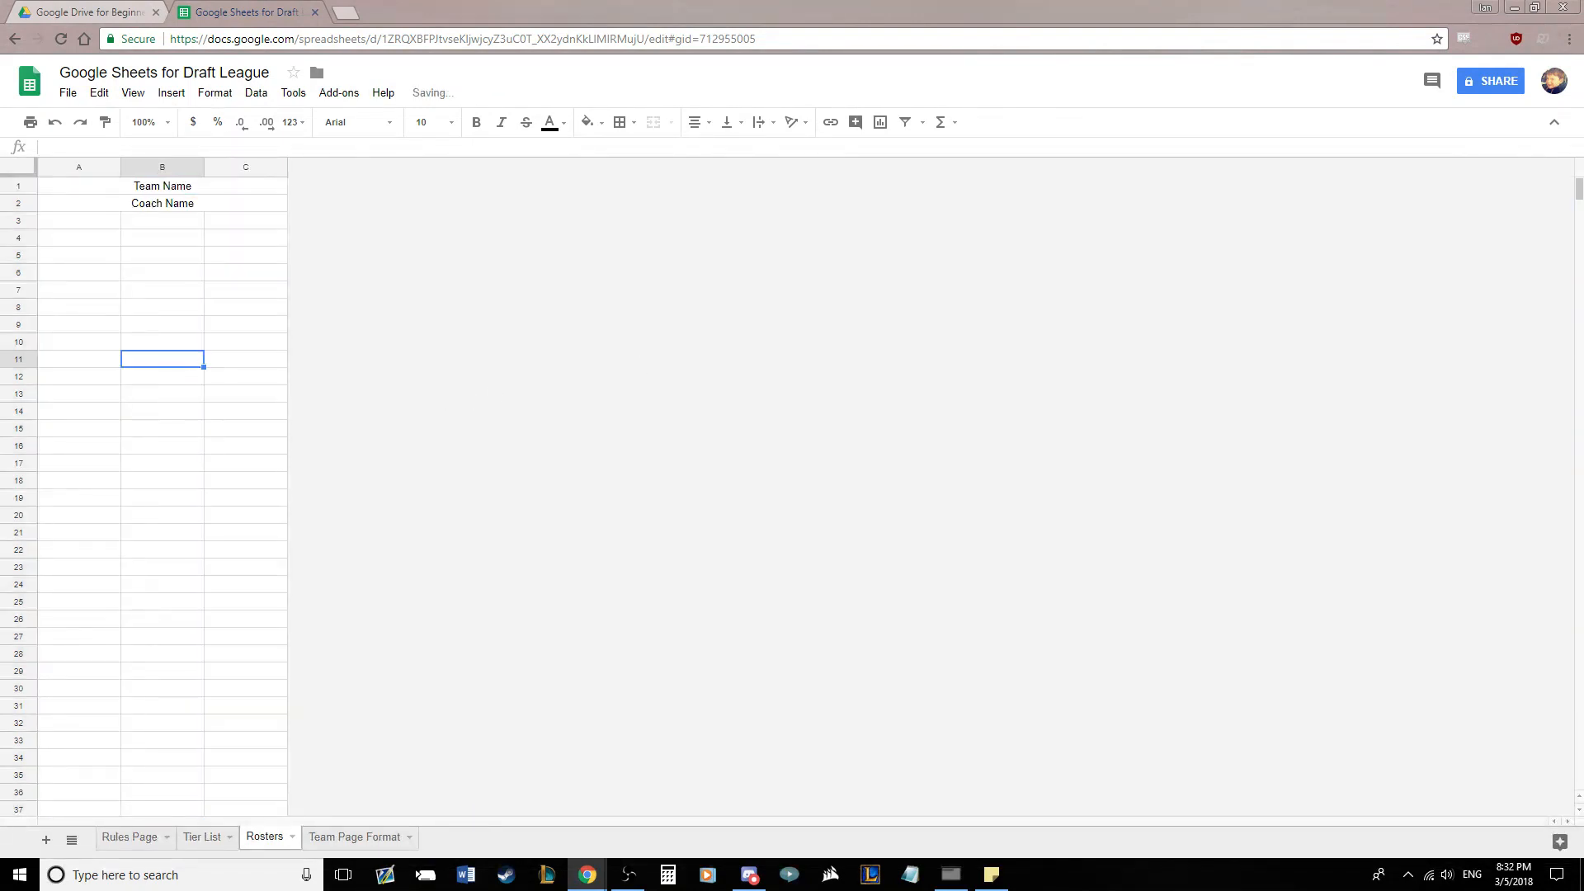
Delete all rows from row 17 to the end of the sheet
drag(79, 189, 29, 777)
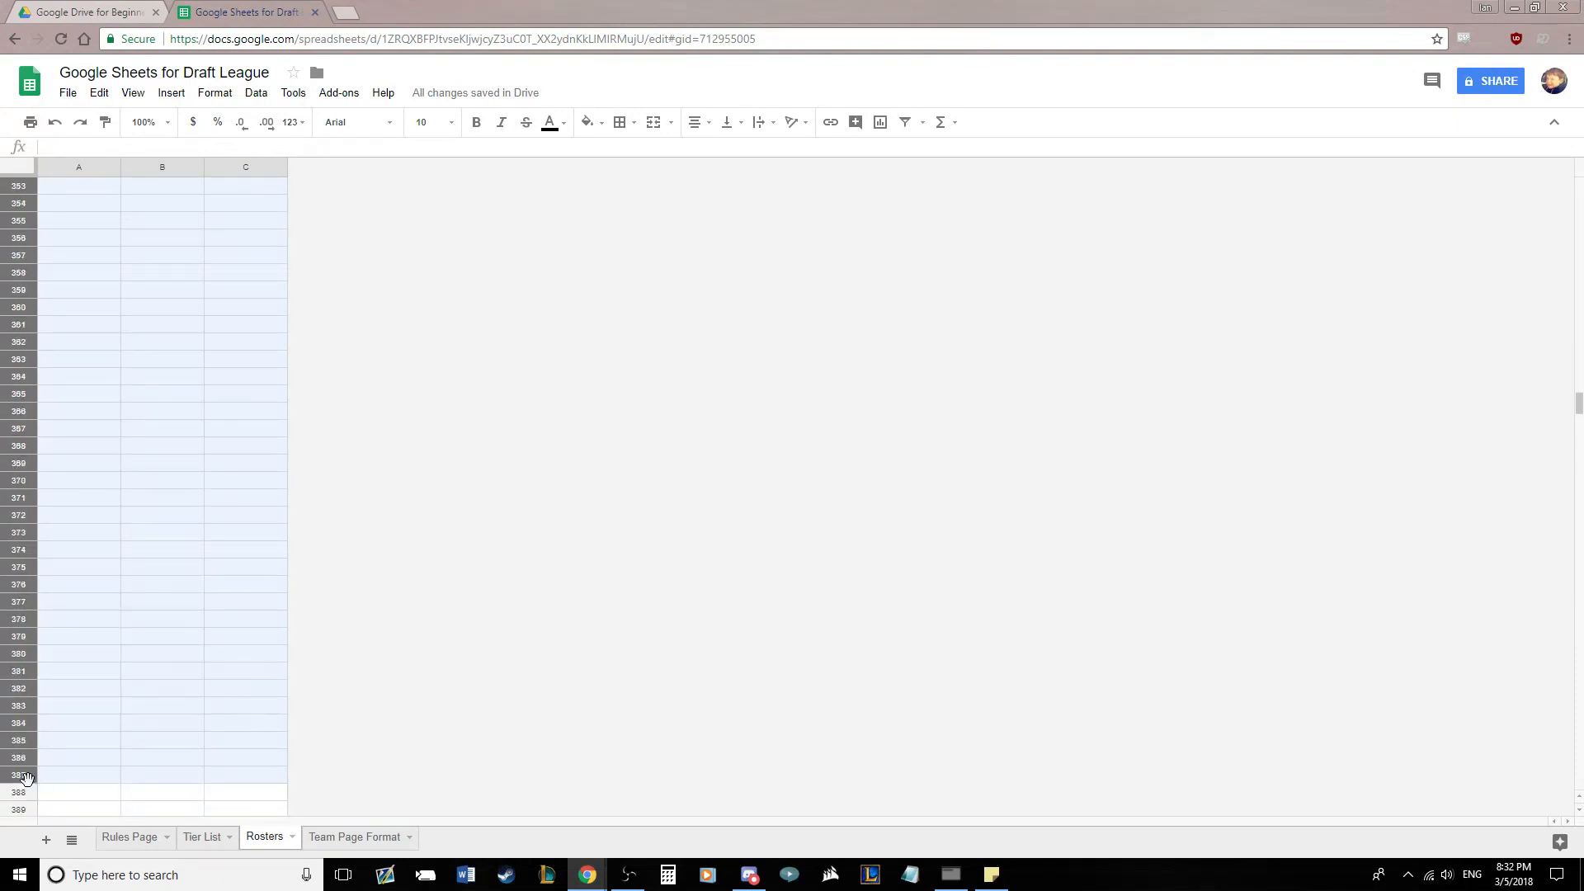
right_click(20, 482)
click(125, 641)
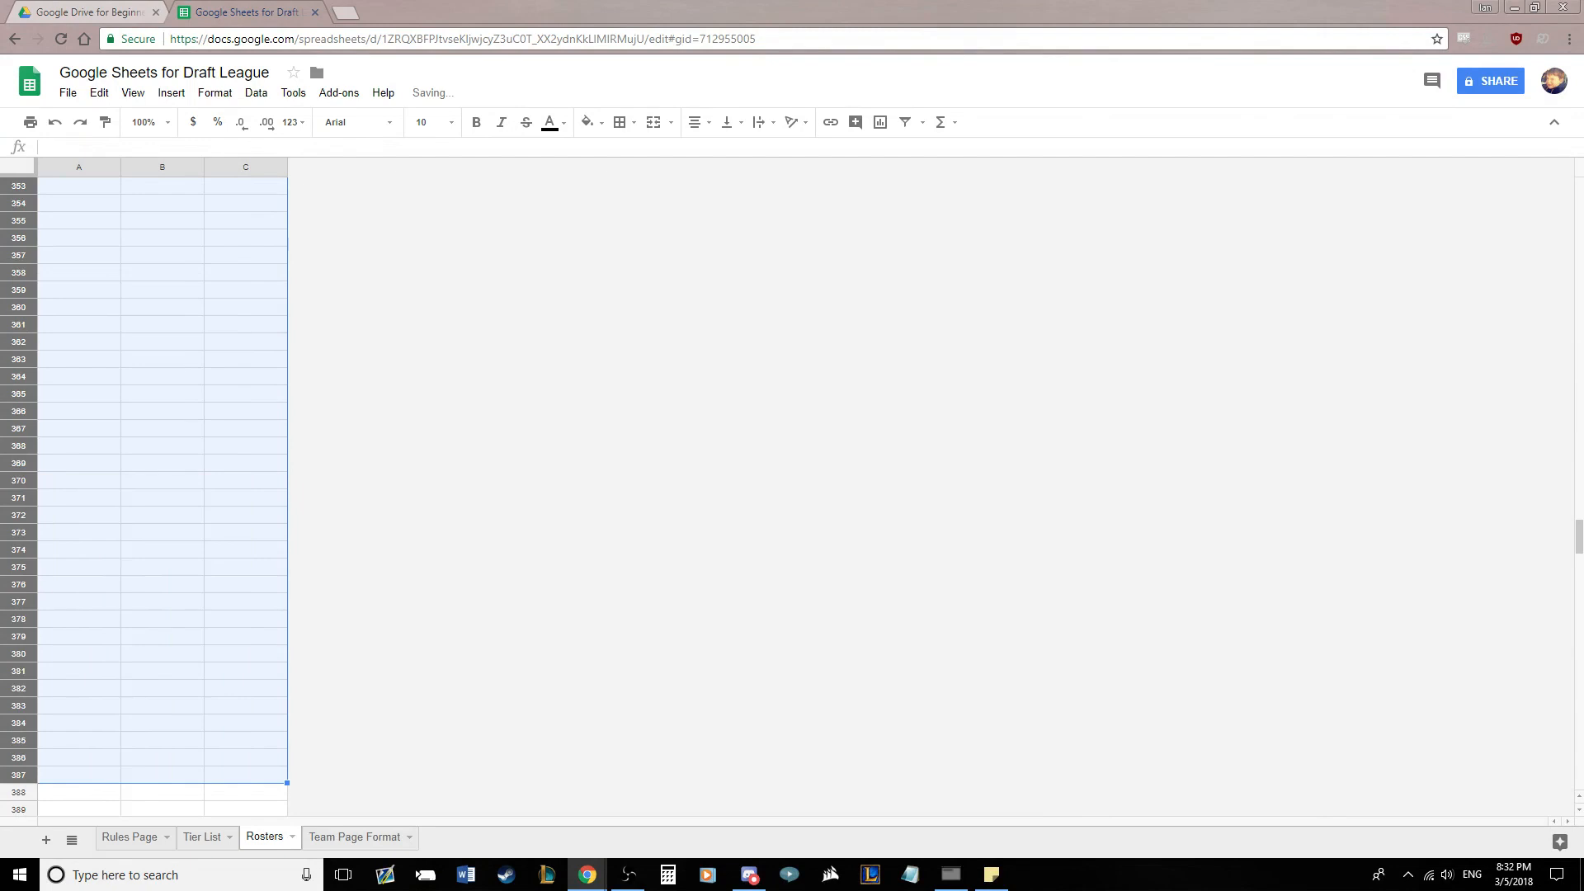
right_click(12, 467)
click(132, 636)
right_click(20, 478)
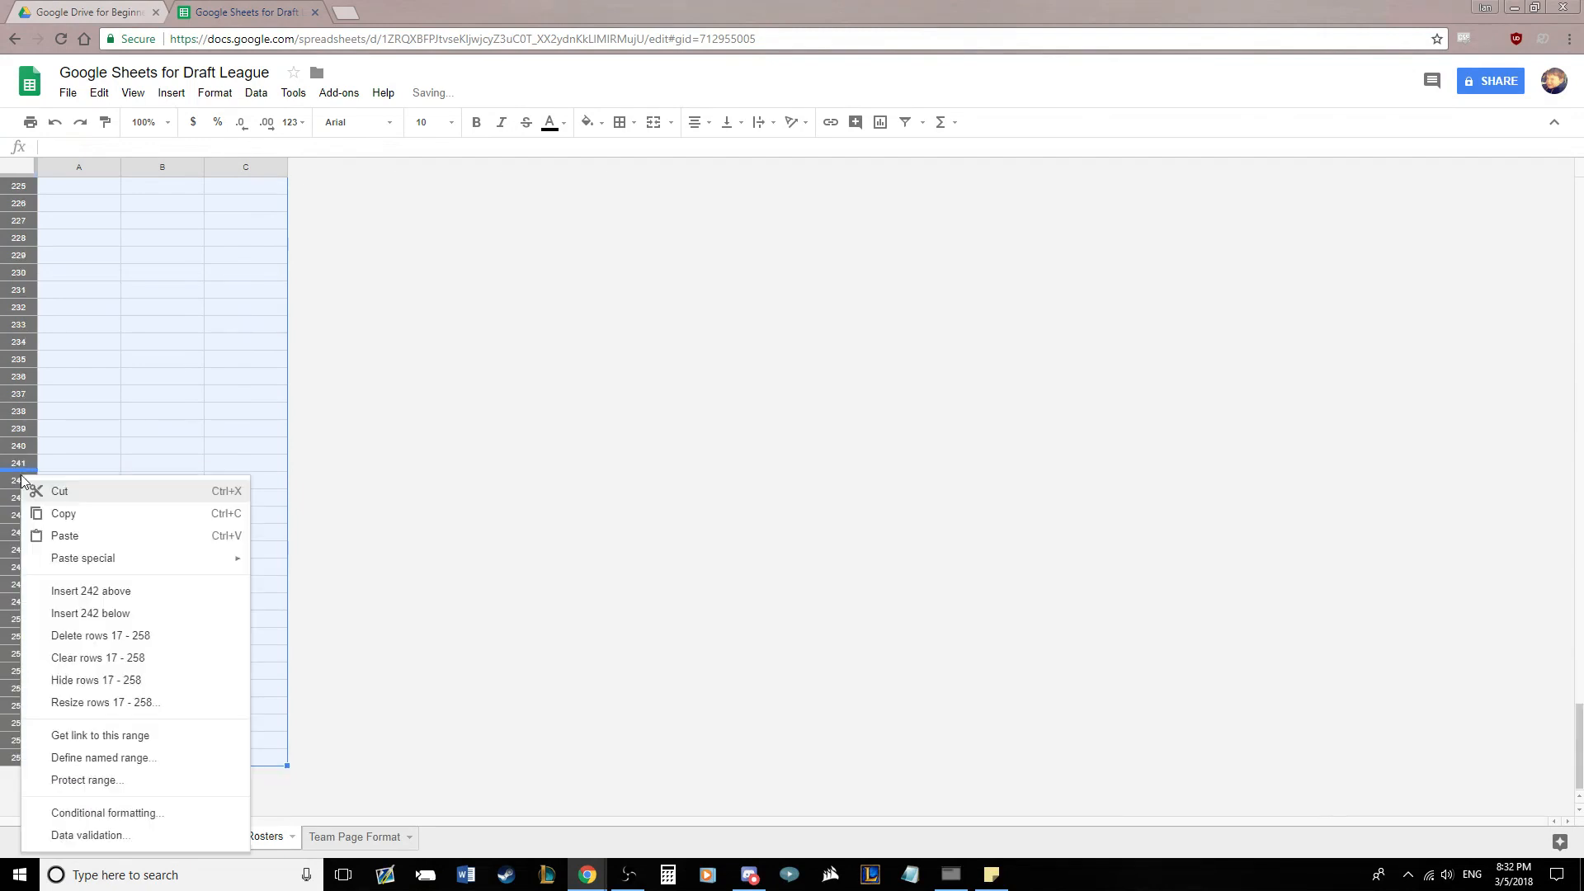
click(139, 637)
click(110, 390)
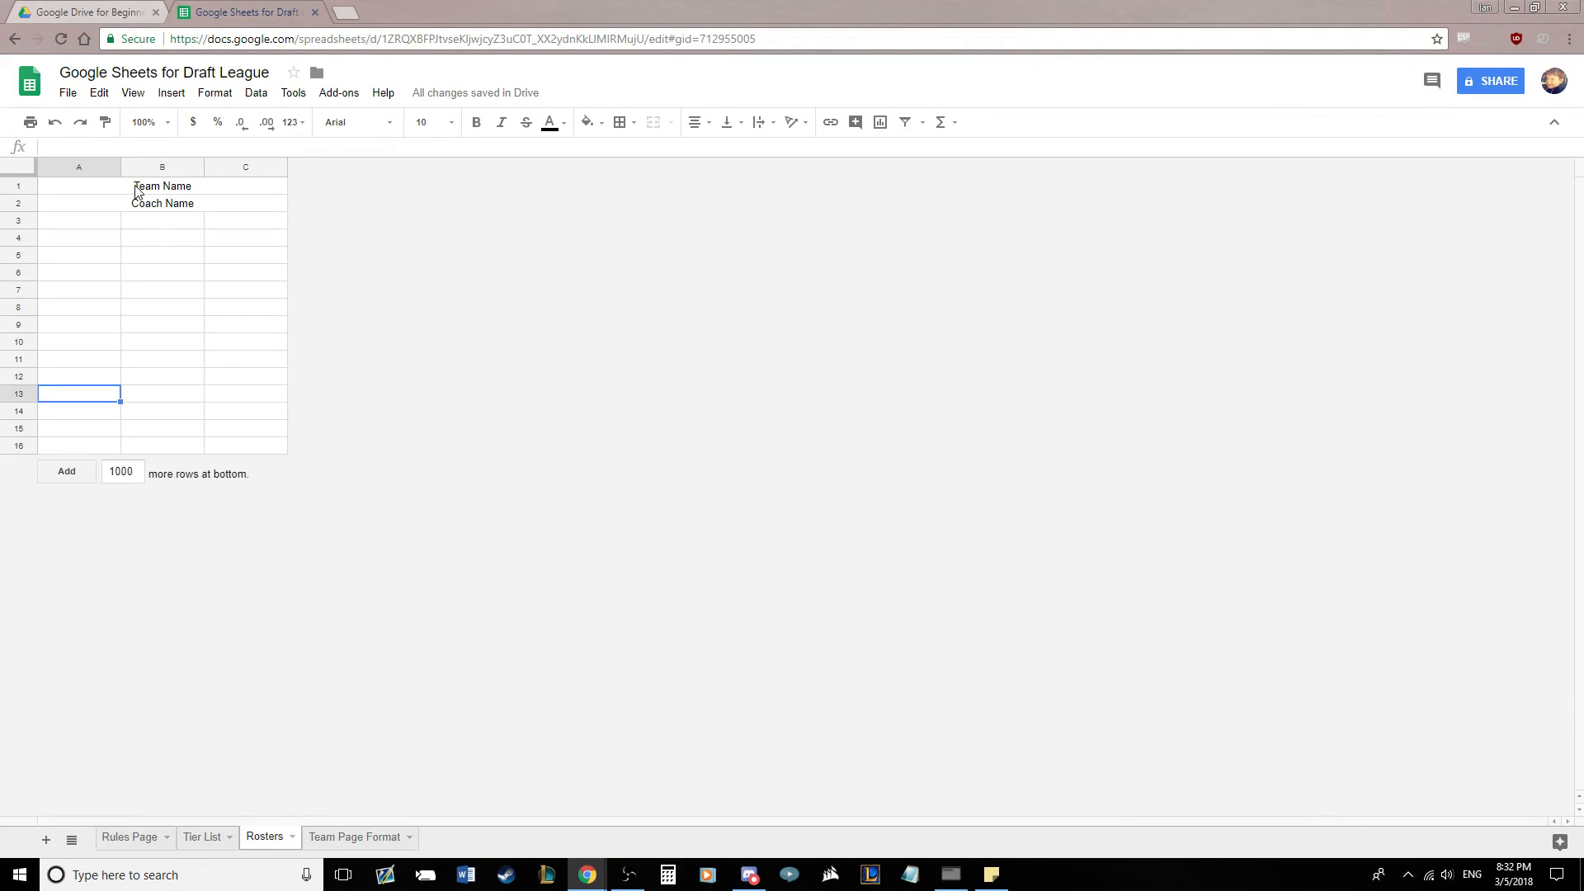
Add an outer border around the whole roster block A1:C16
drag(136, 192, 121, 446)
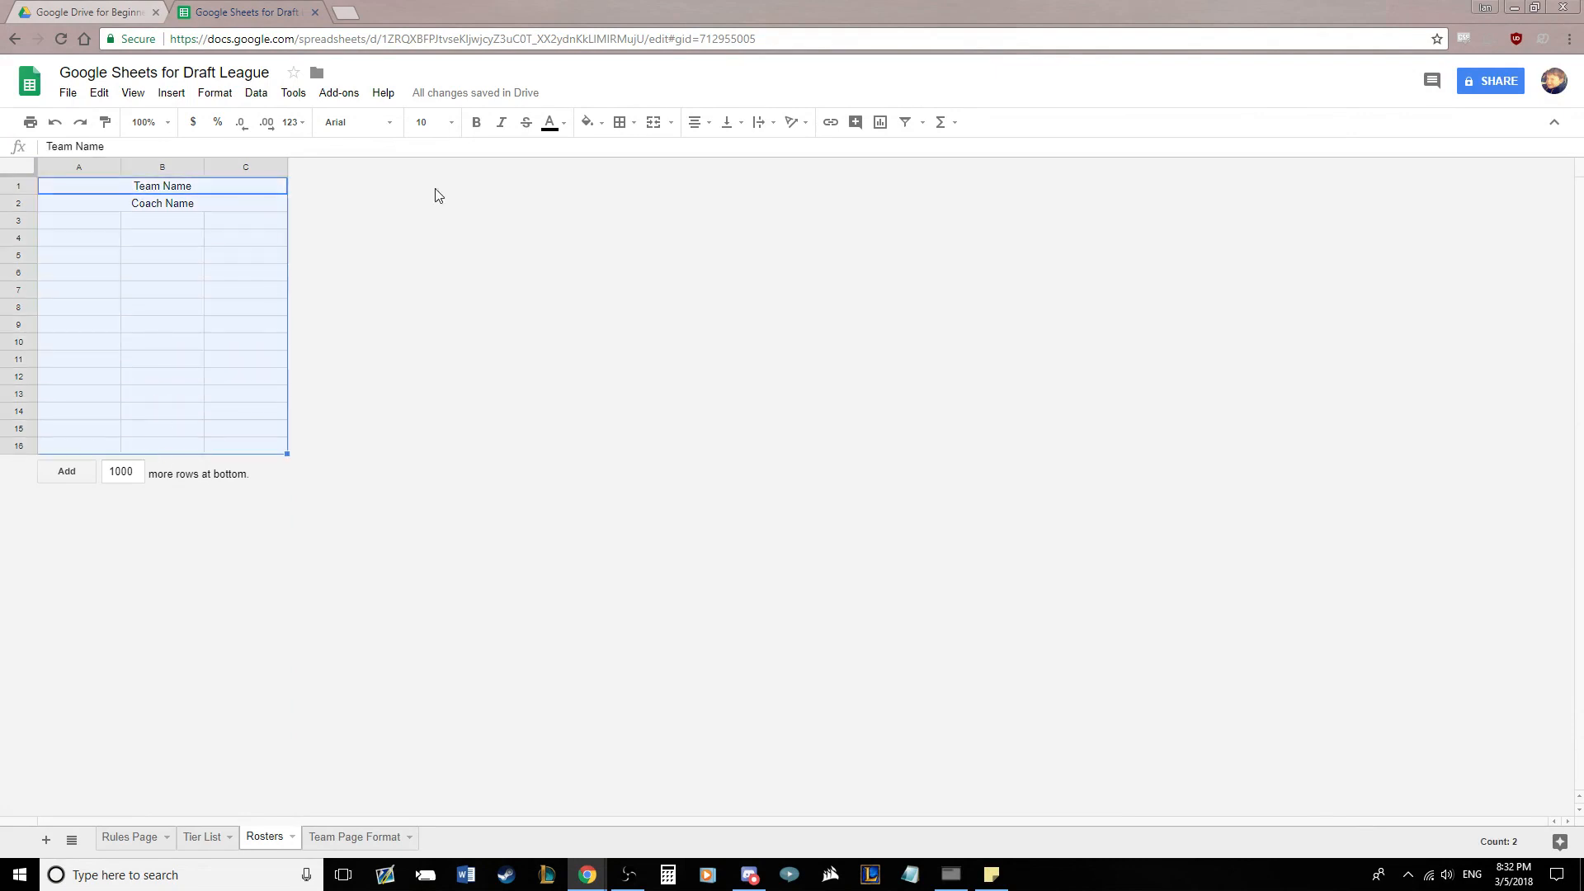
click(623, 124)
click(732, 157)
click(162, 306)
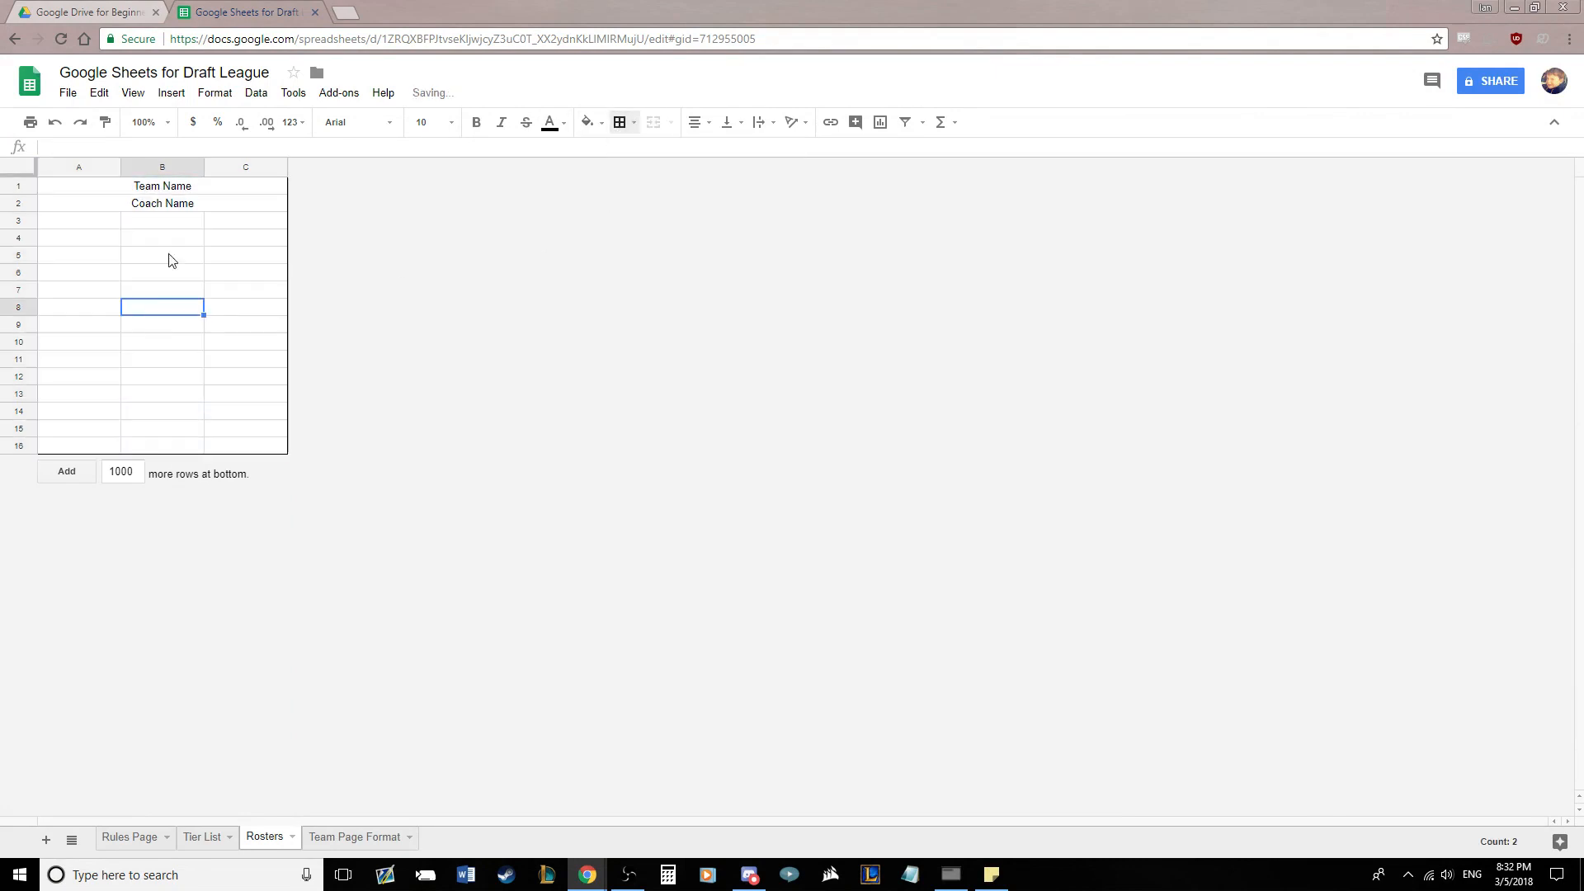
Add an outer border around the Team Name and Coach Name rows
drag(157, 189, 155, 208)
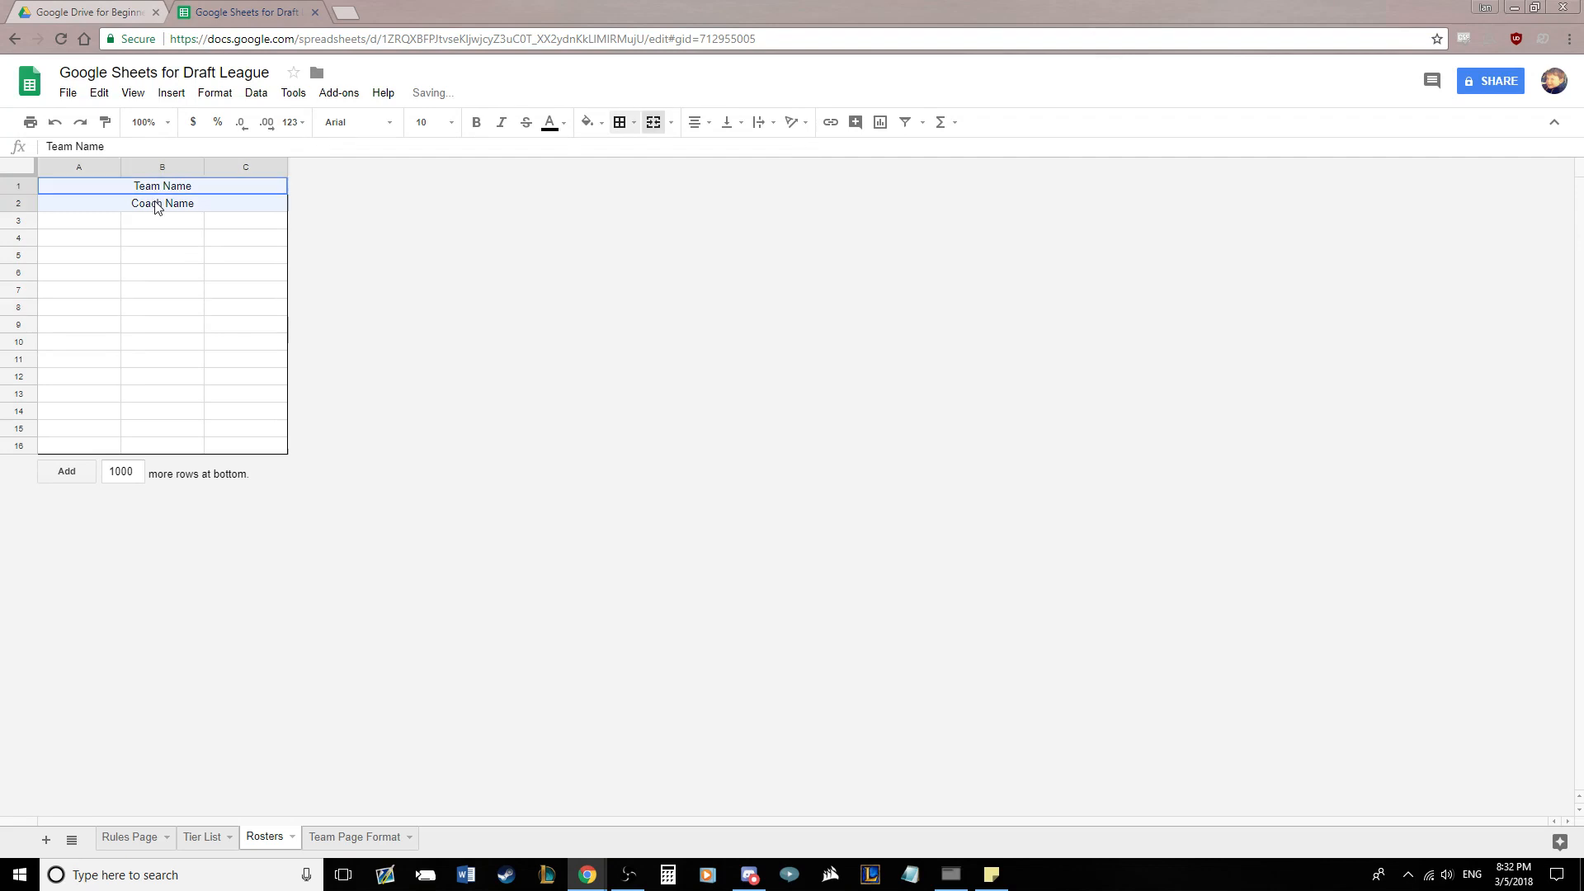
click(623, 124)
click(729, 159)
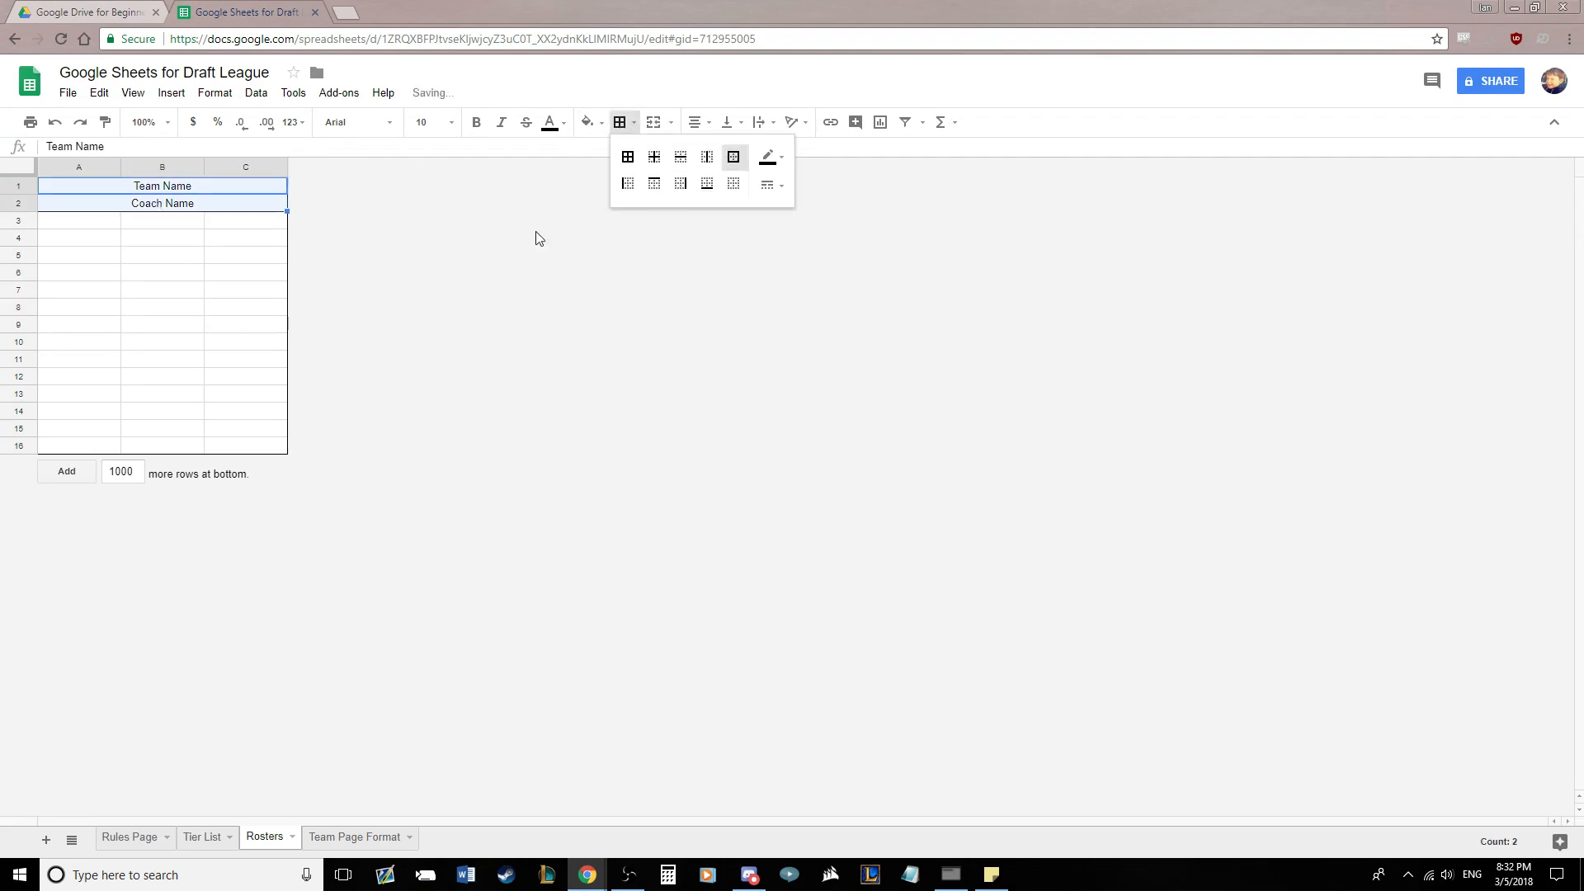
click(188, 309)
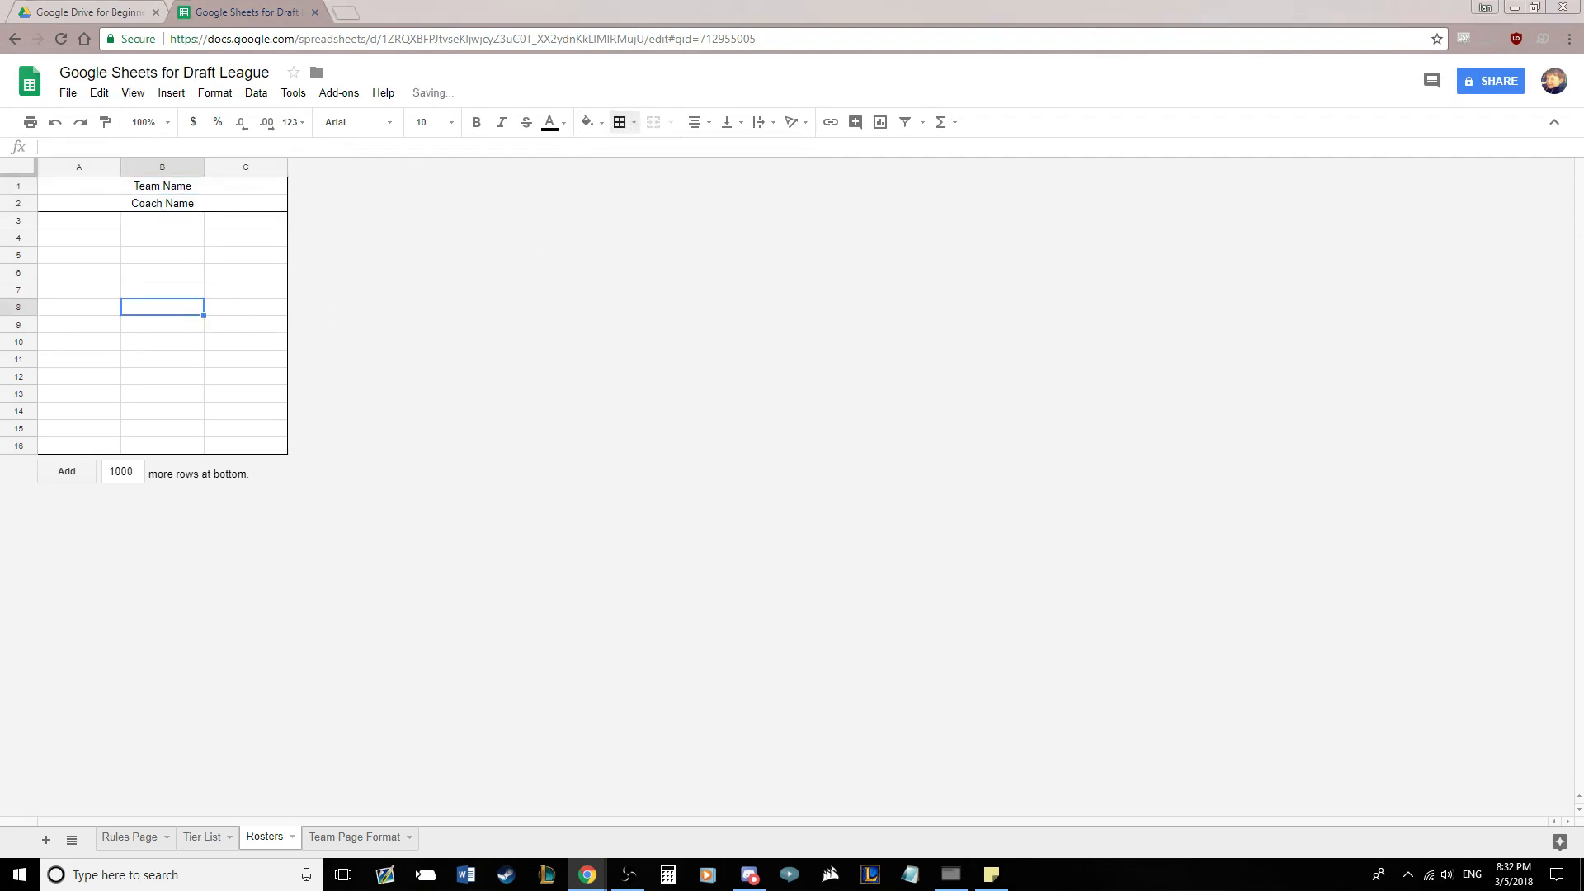
click(169, 190)
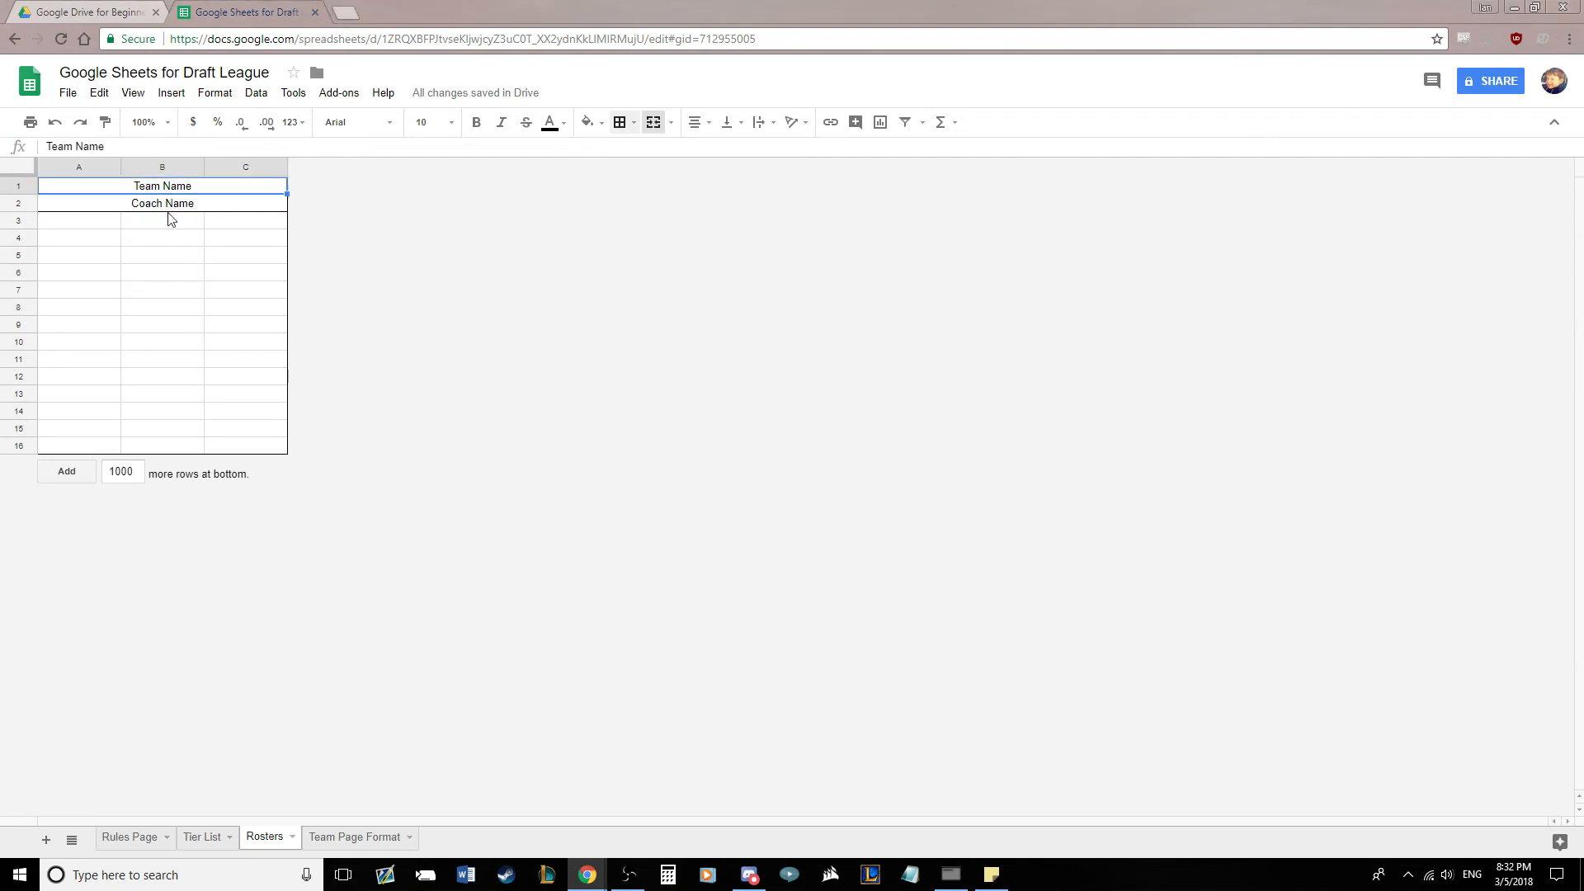
click(168, 207)
click(181, 188)
click(175, 205)
click(209, 238)
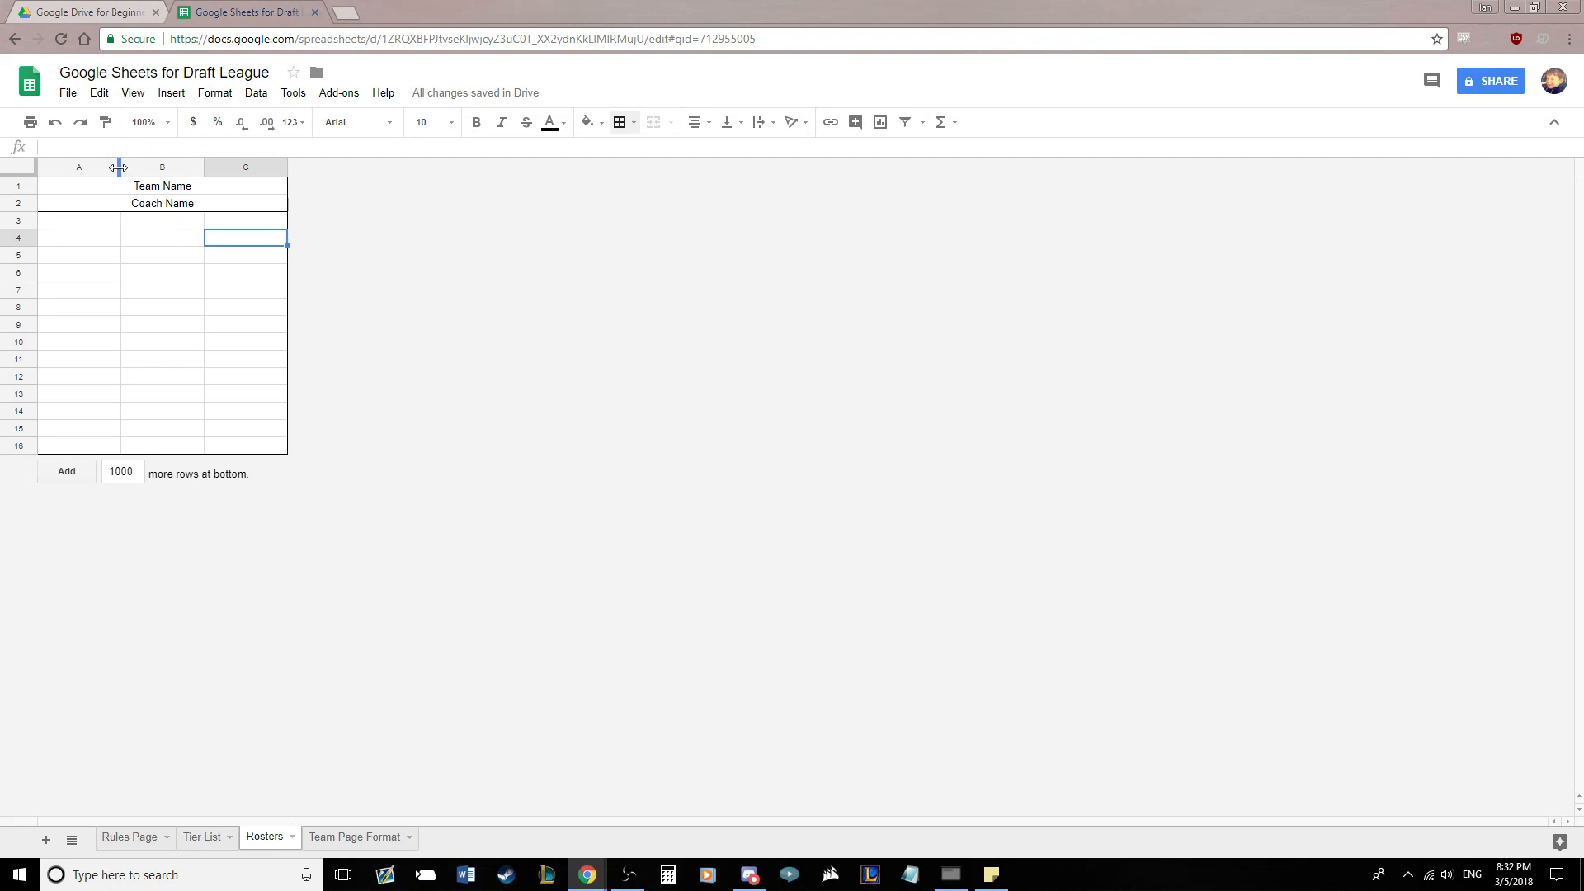
Widen column A to about one and a half times its width and enter Kyurem-Black in A3 to test the fit
drag(118, 168, 163, 173)
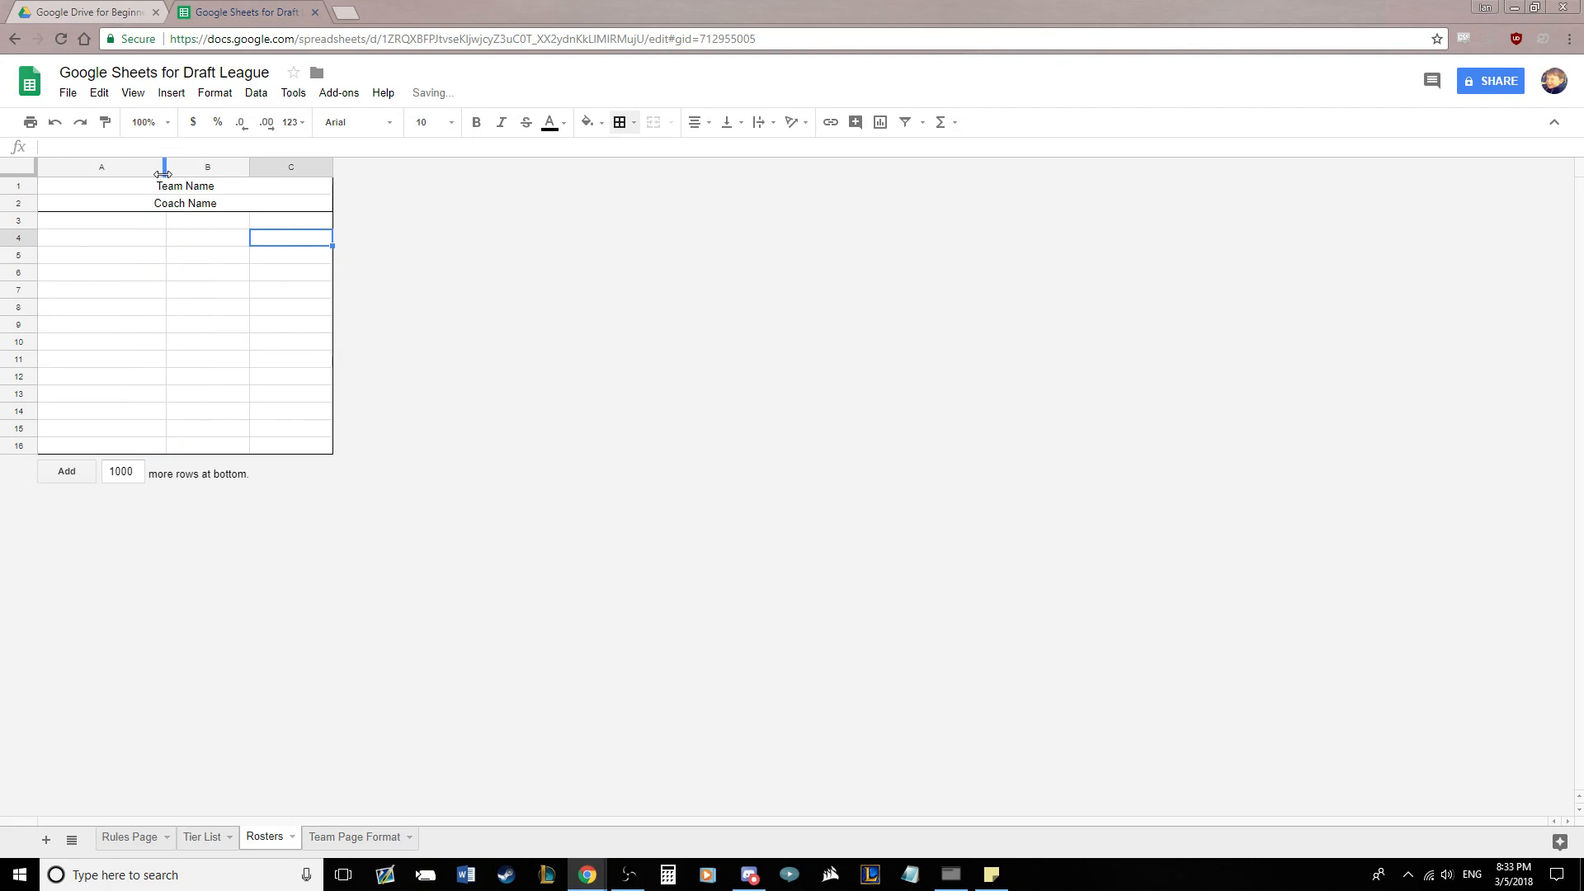
click(150, 224)
text(Kyurem-Black)
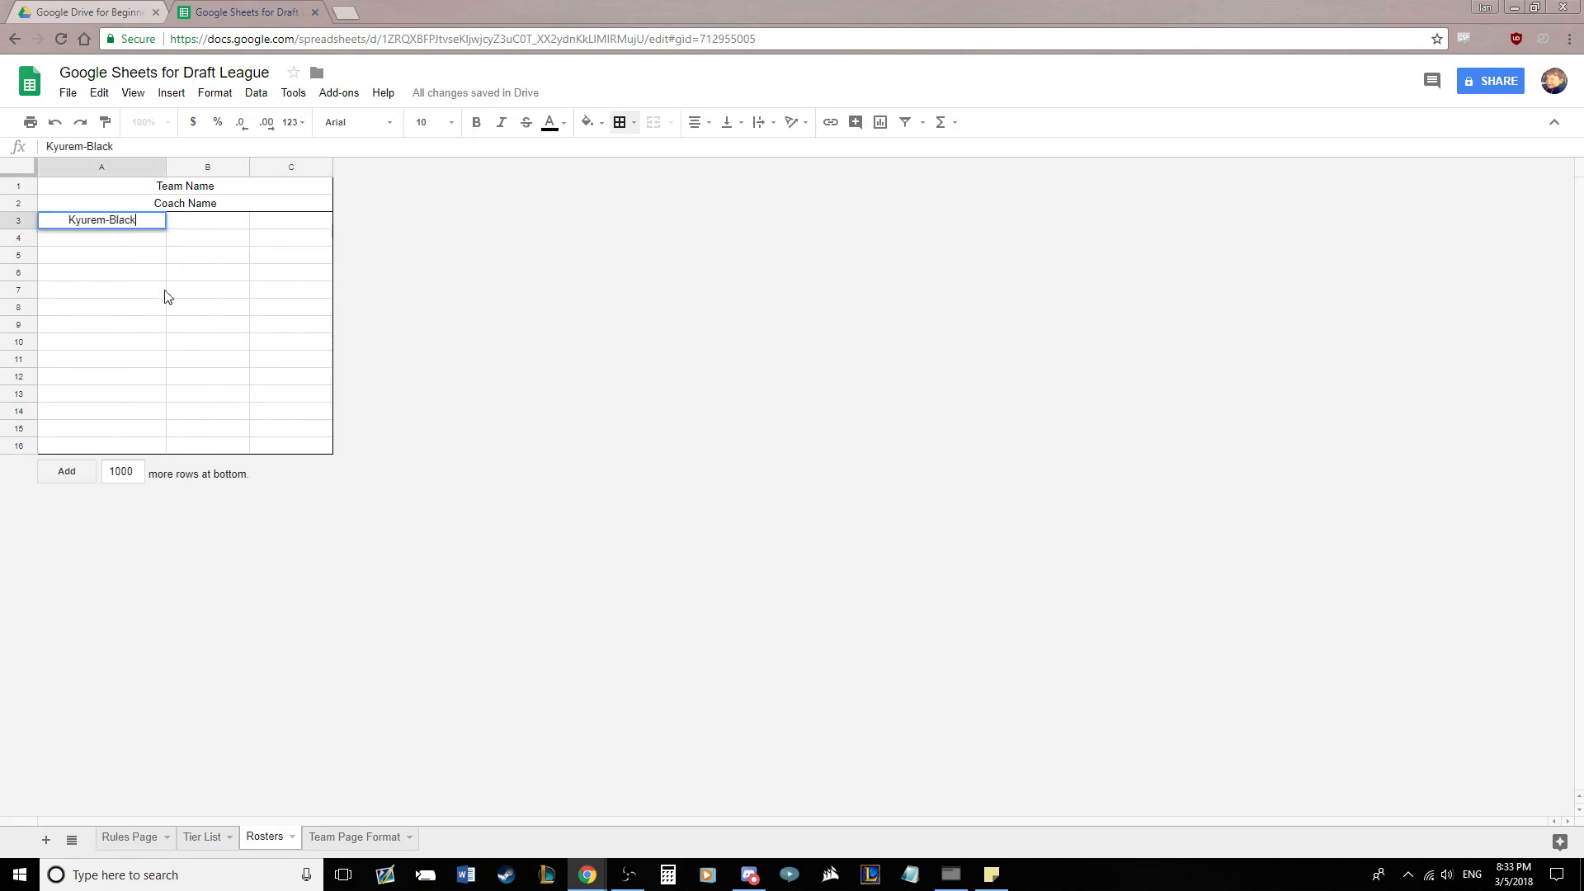
key(Return)
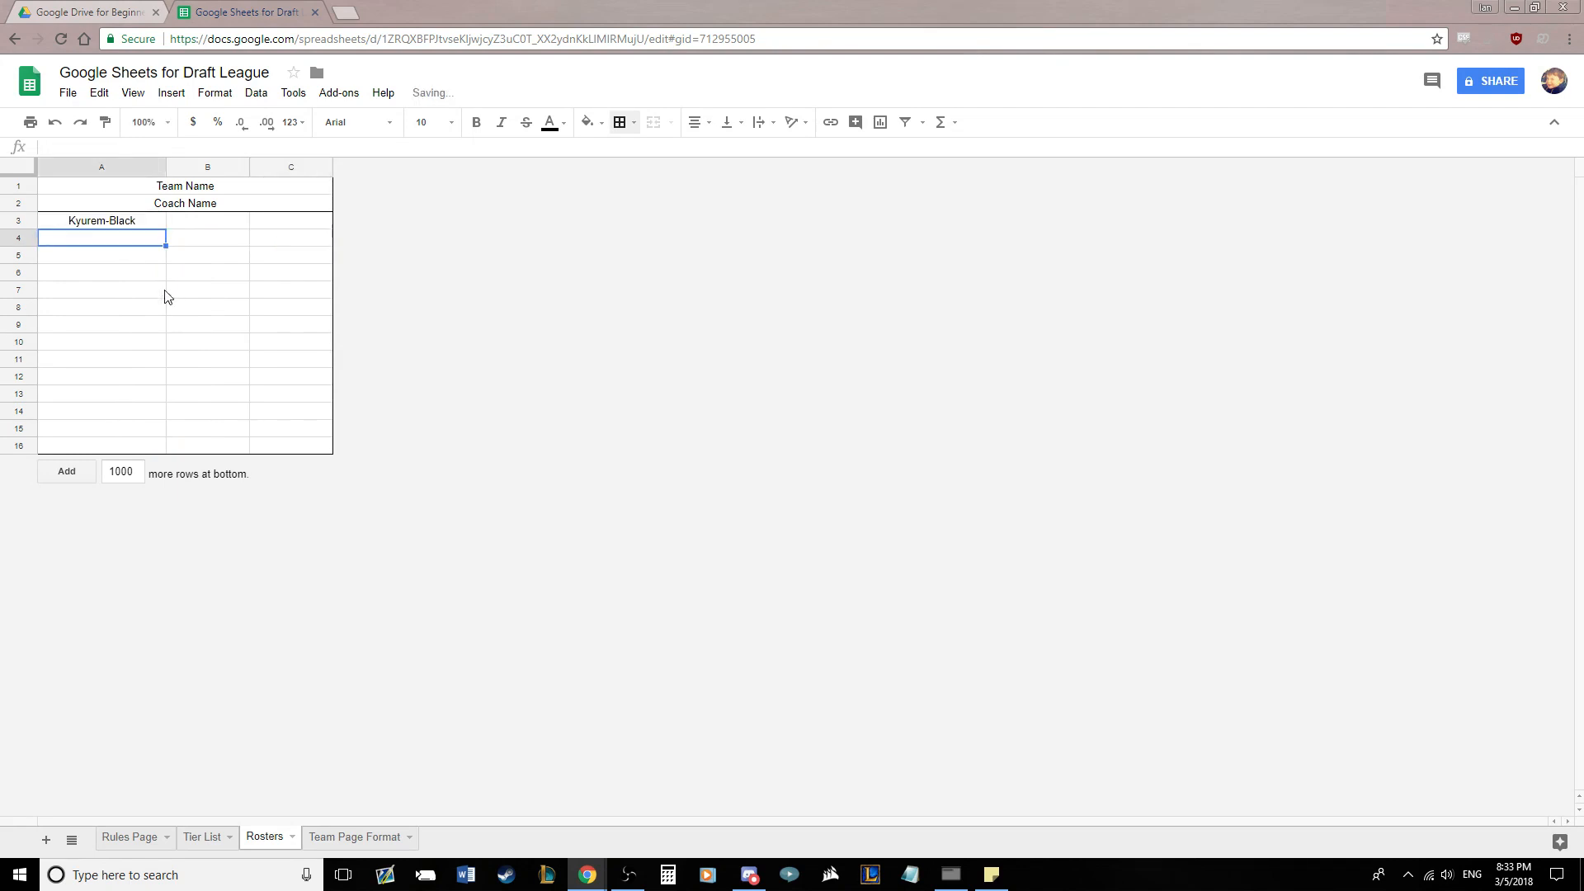
Try Thundurus-Incarnate in A3 to check the column width and clear the cell again
key(Up)
text(T)
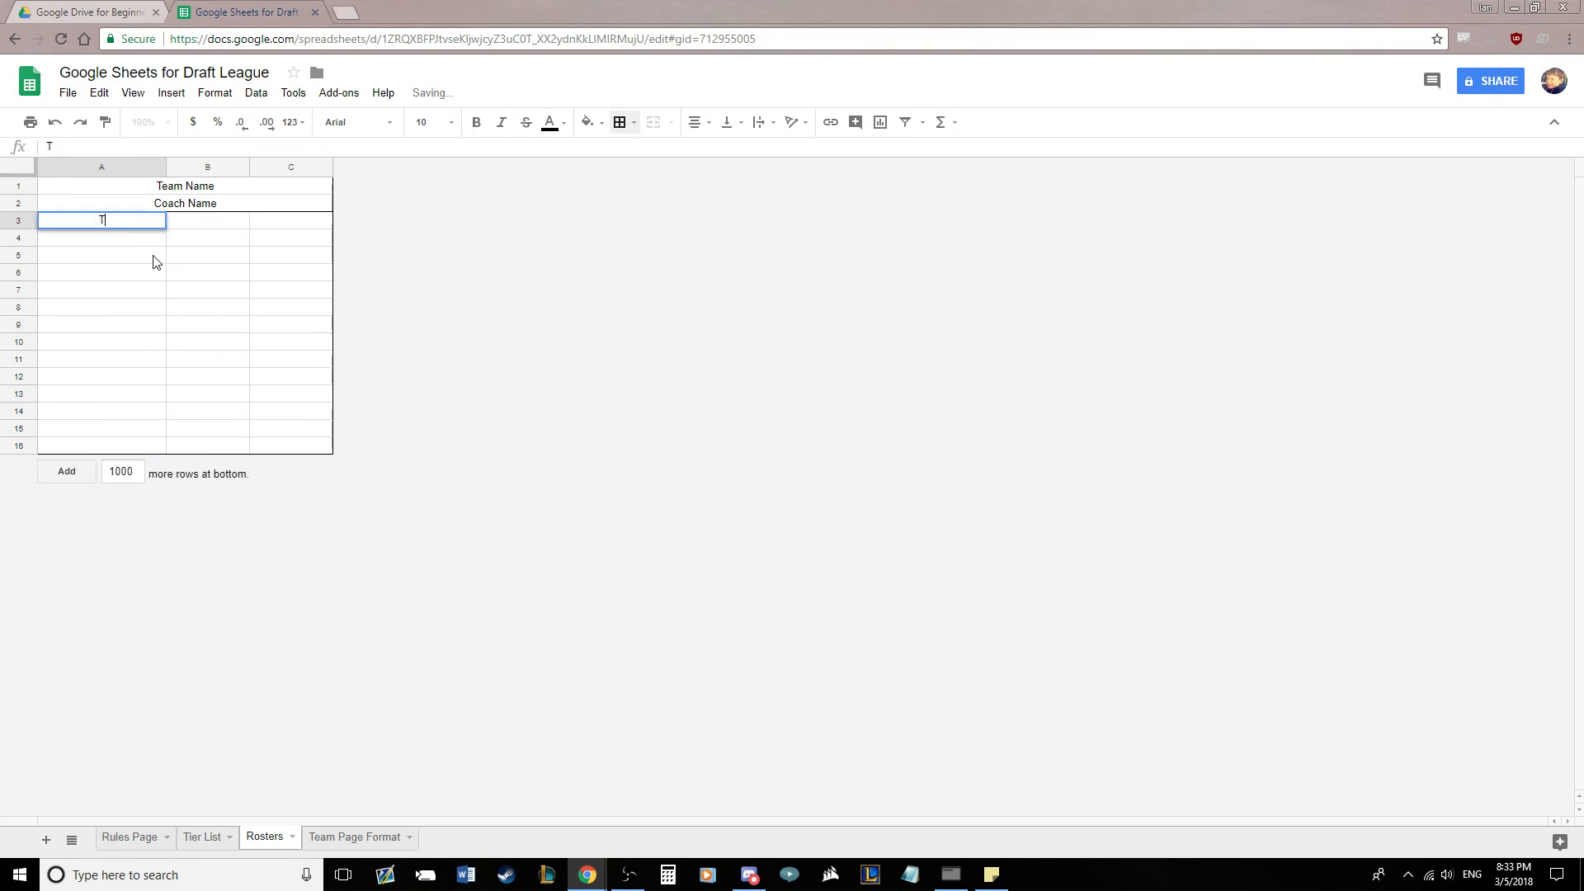
text(hundurus-Incarnate)
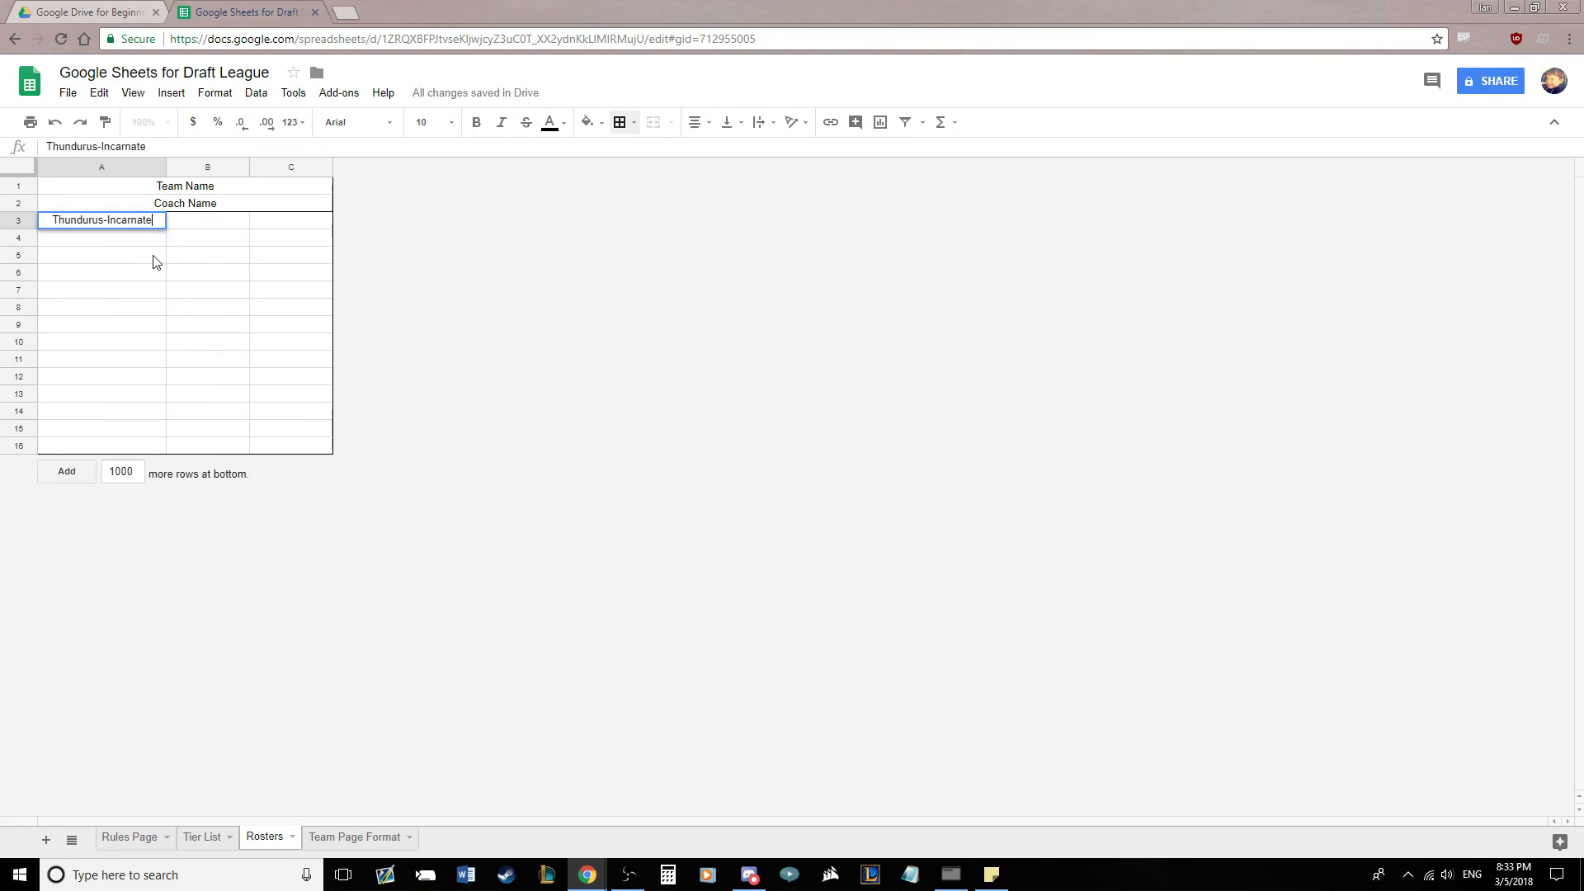
key(Return)
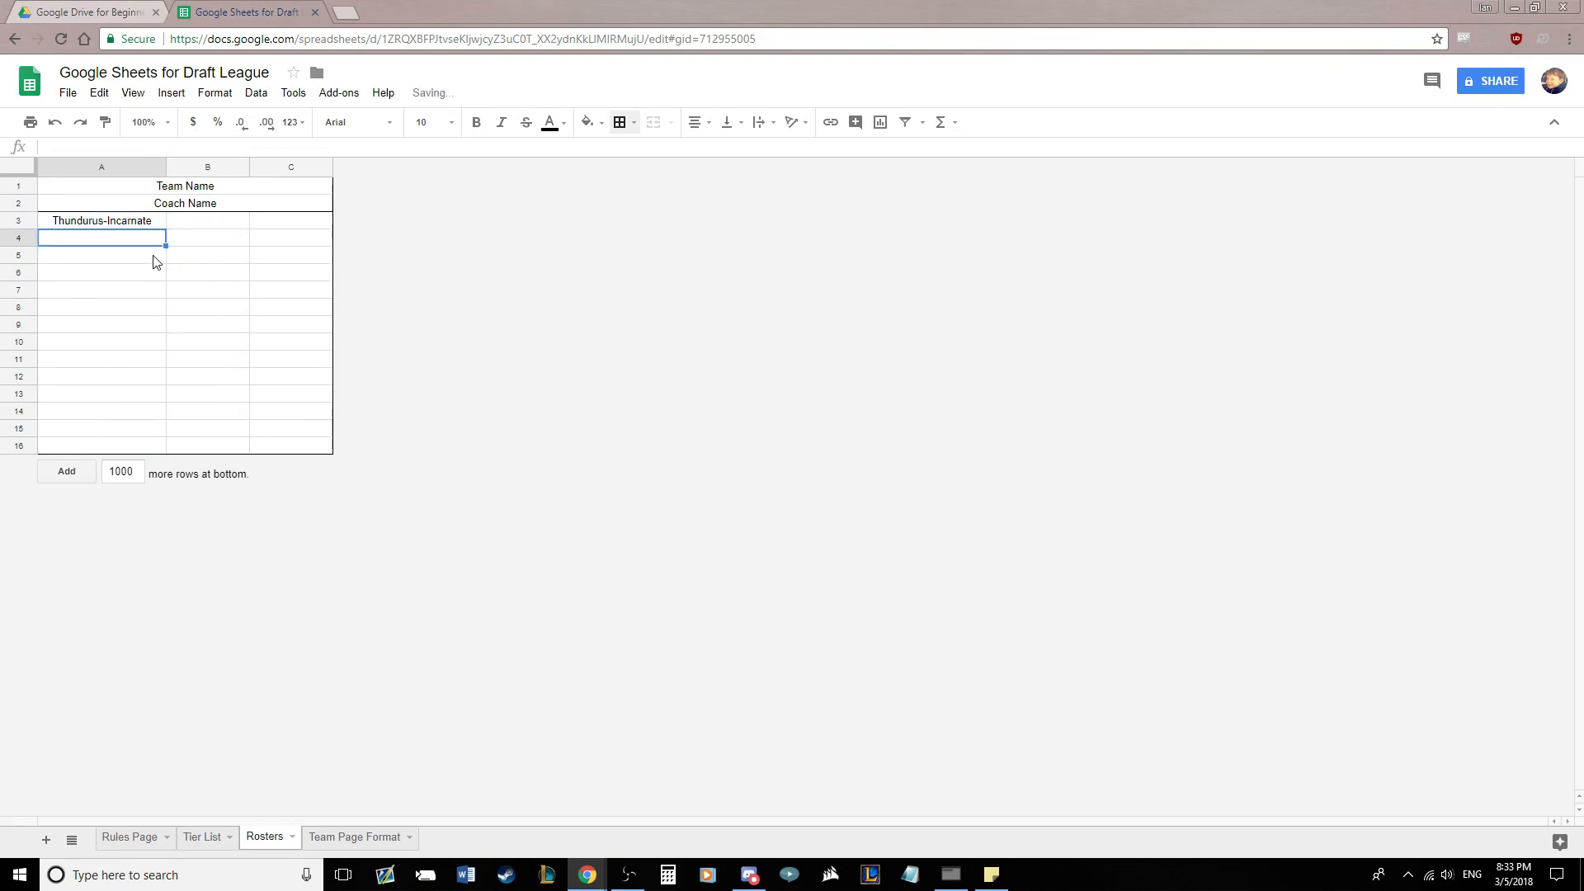
click(103, 226)
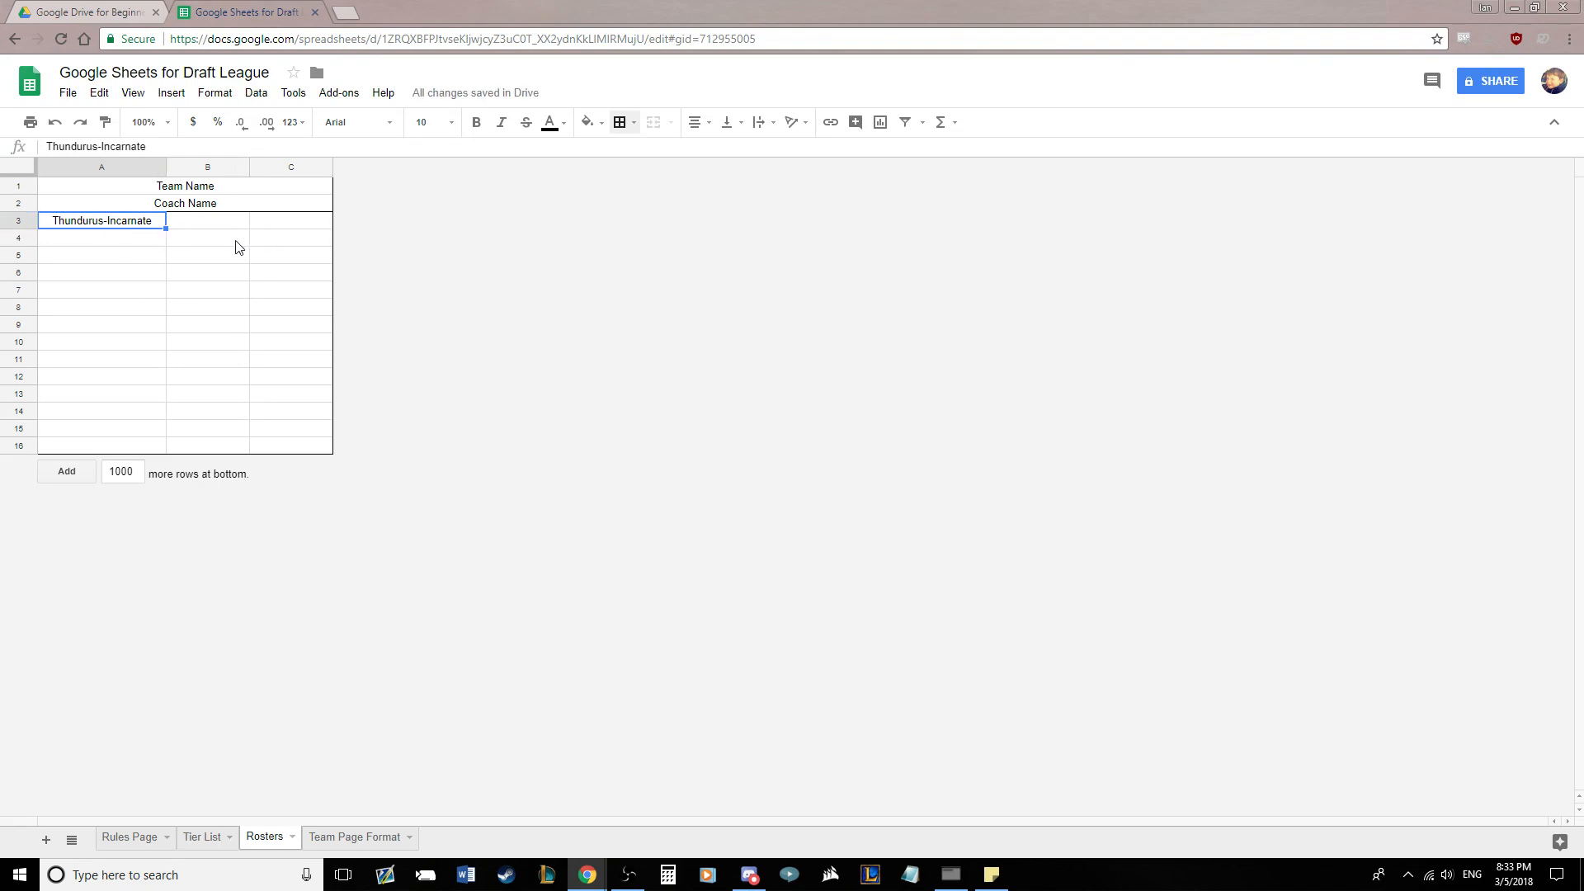
key(Delete)
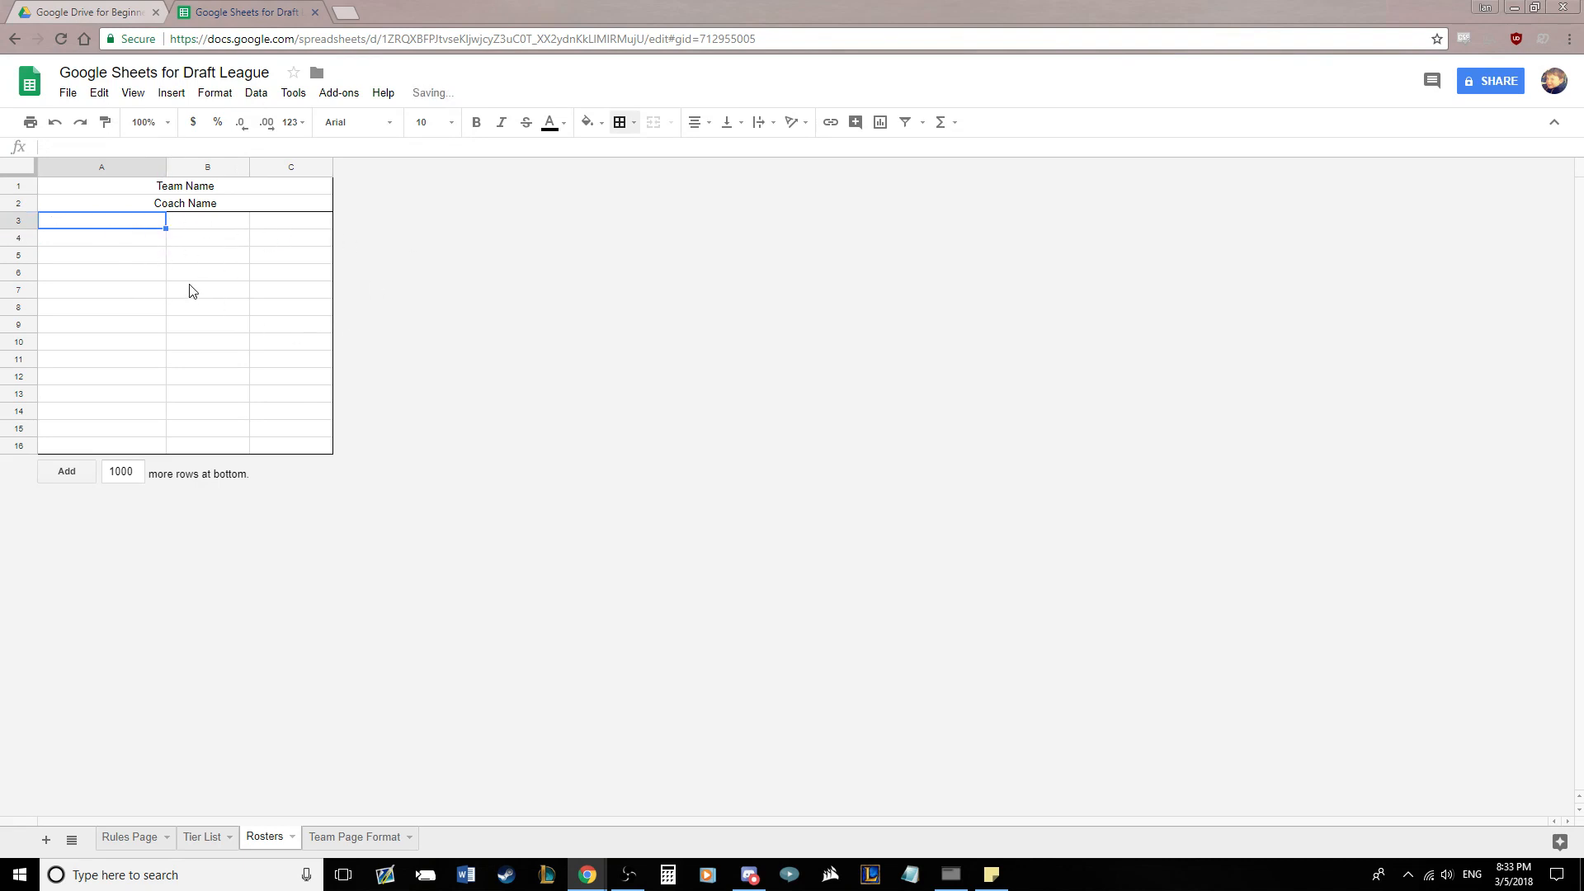
Enter the column headings Pokemon, Tier and Points in A3:C3
text(Pokemon)
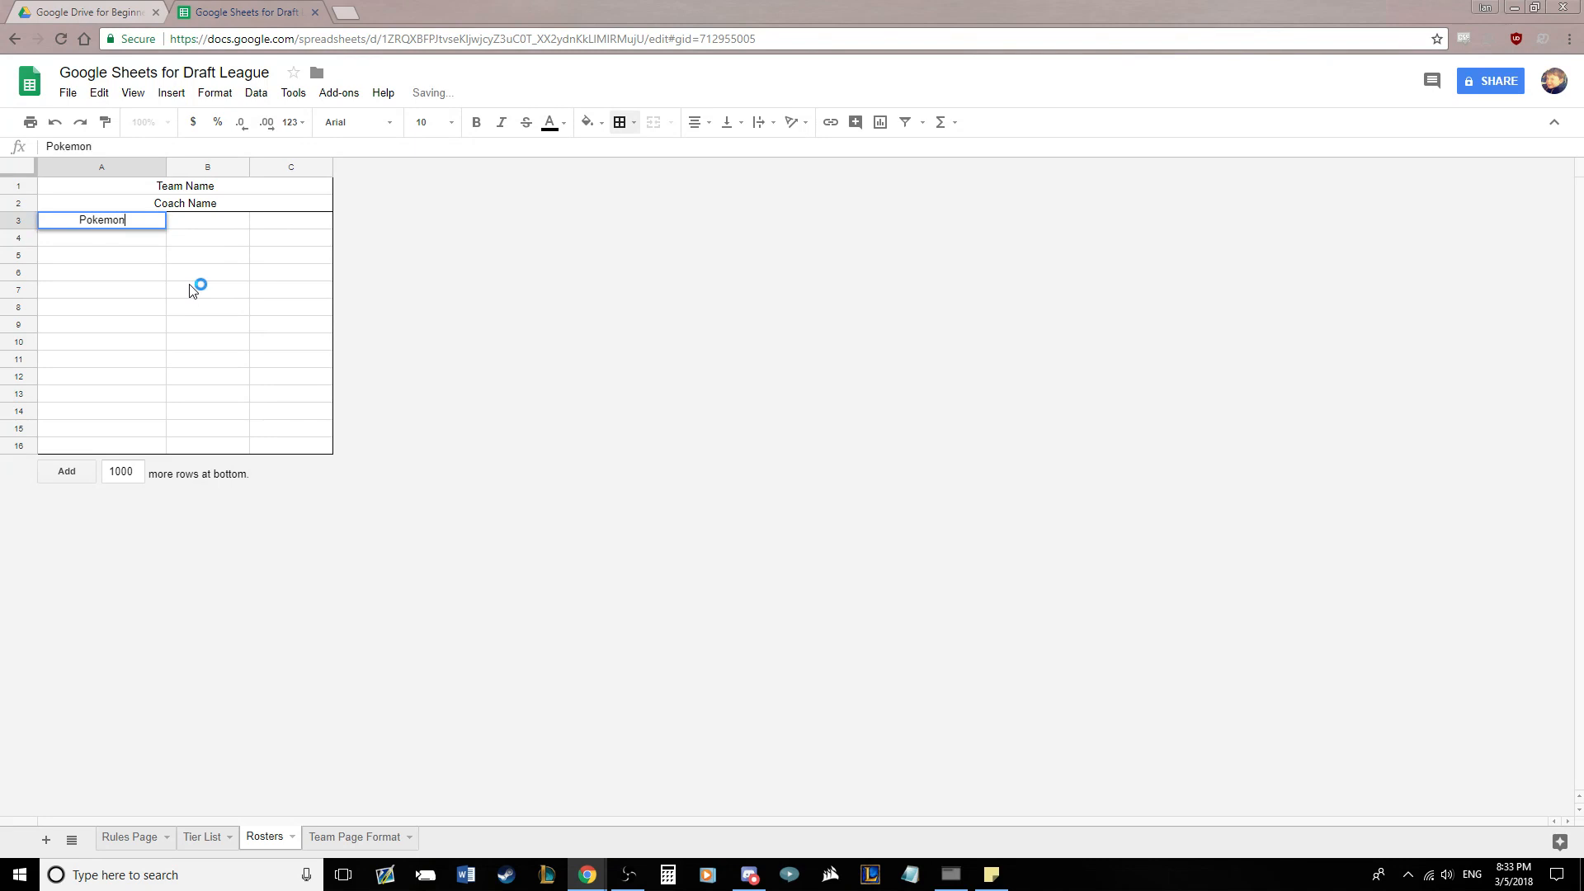
key(Tab)
text(Tier)
key(Tab)
text(Points)
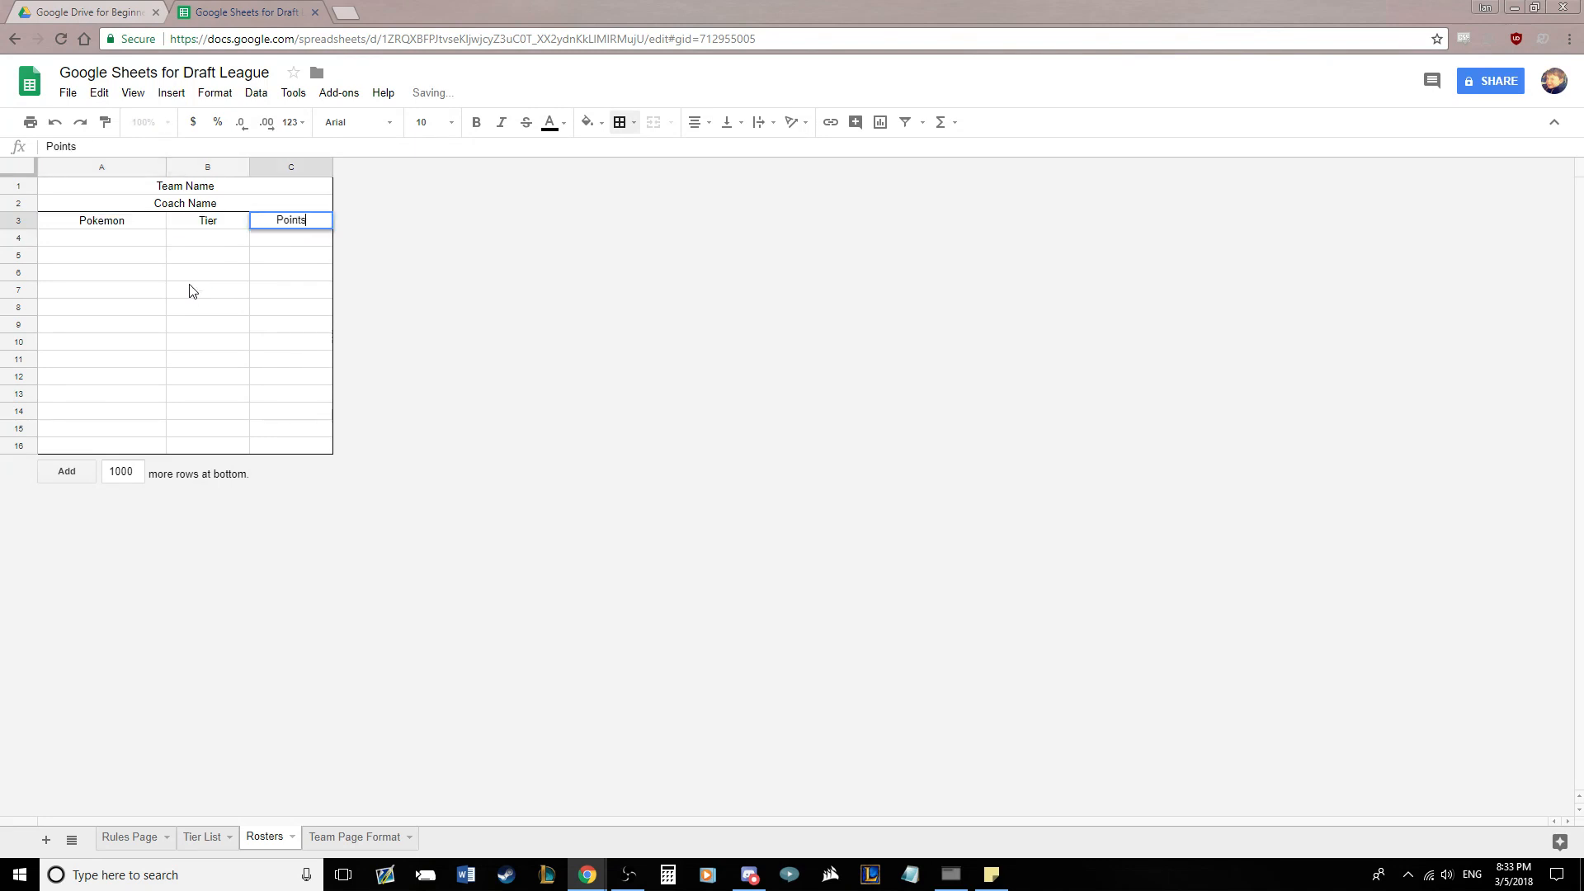
key(Return)
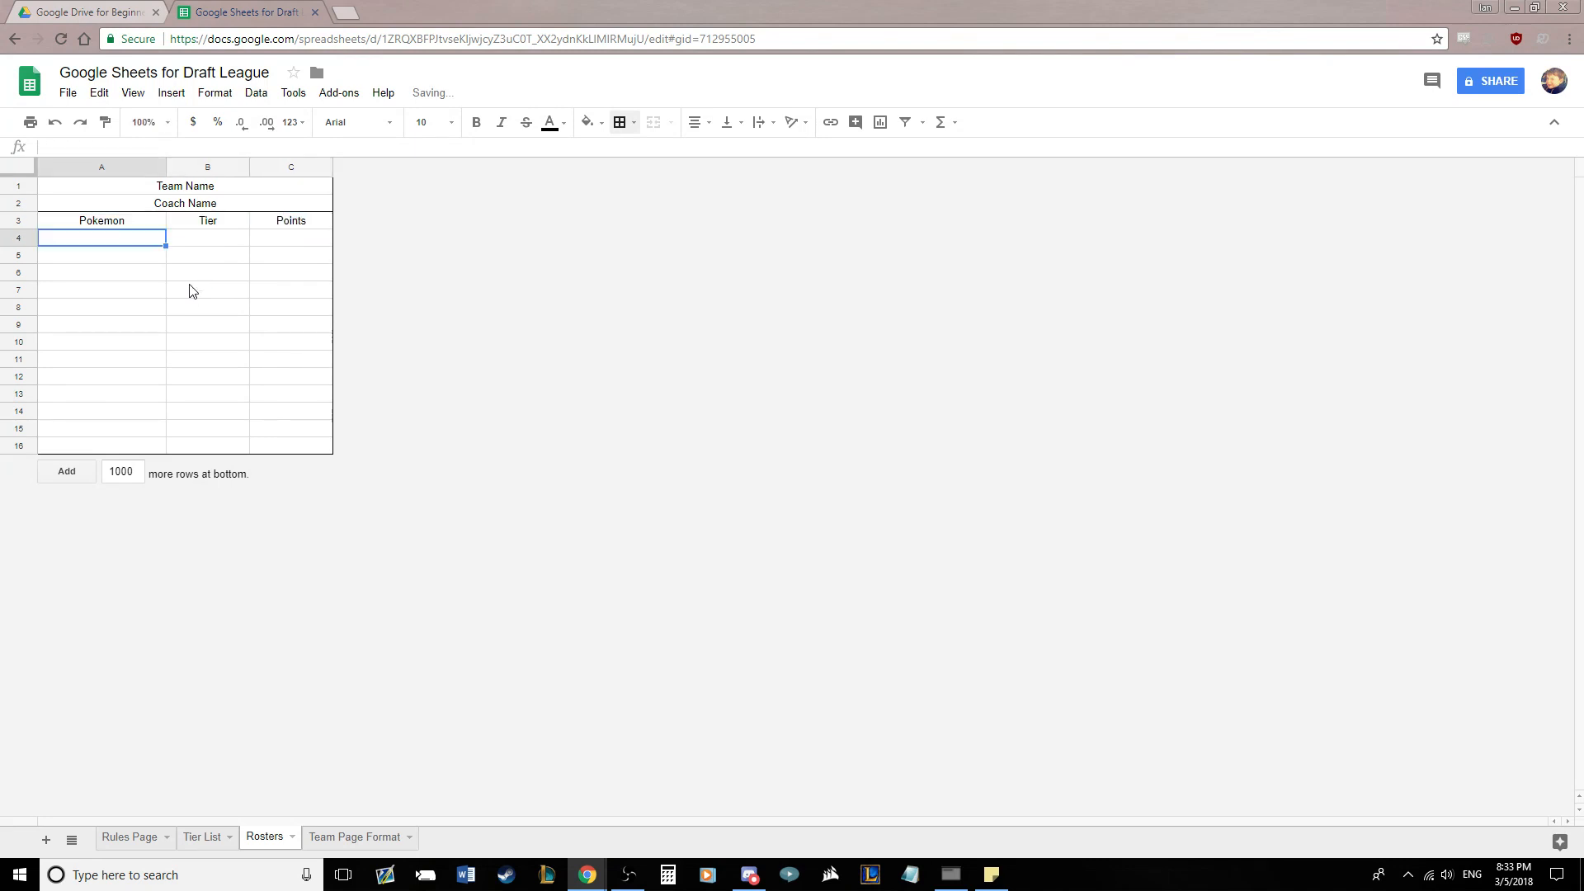
click(111, 377)
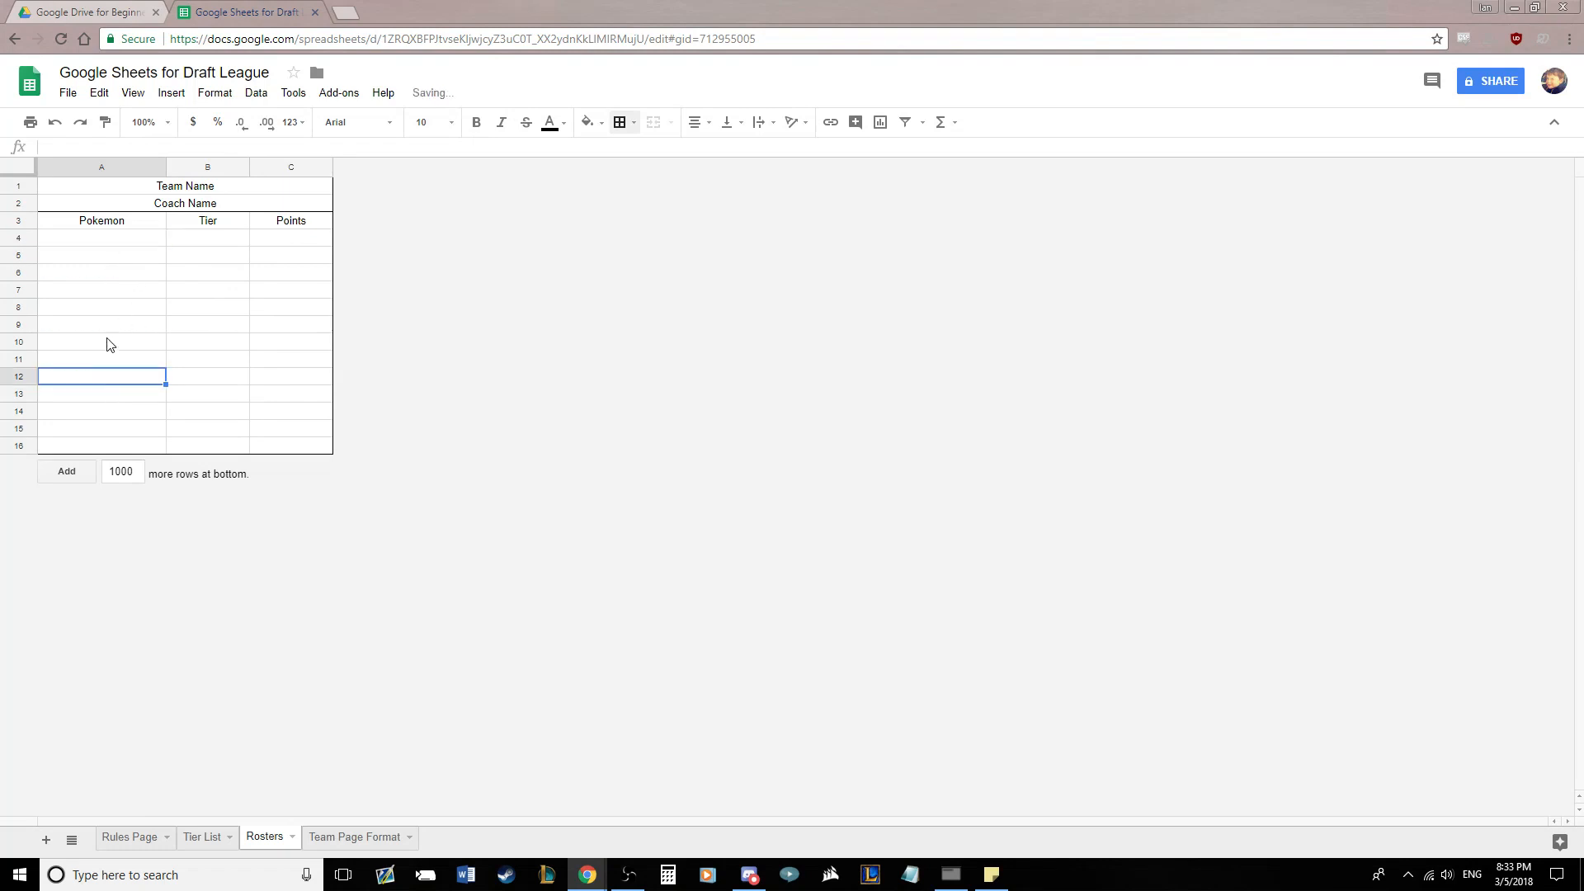
click(165, 295)
click(129, 239)
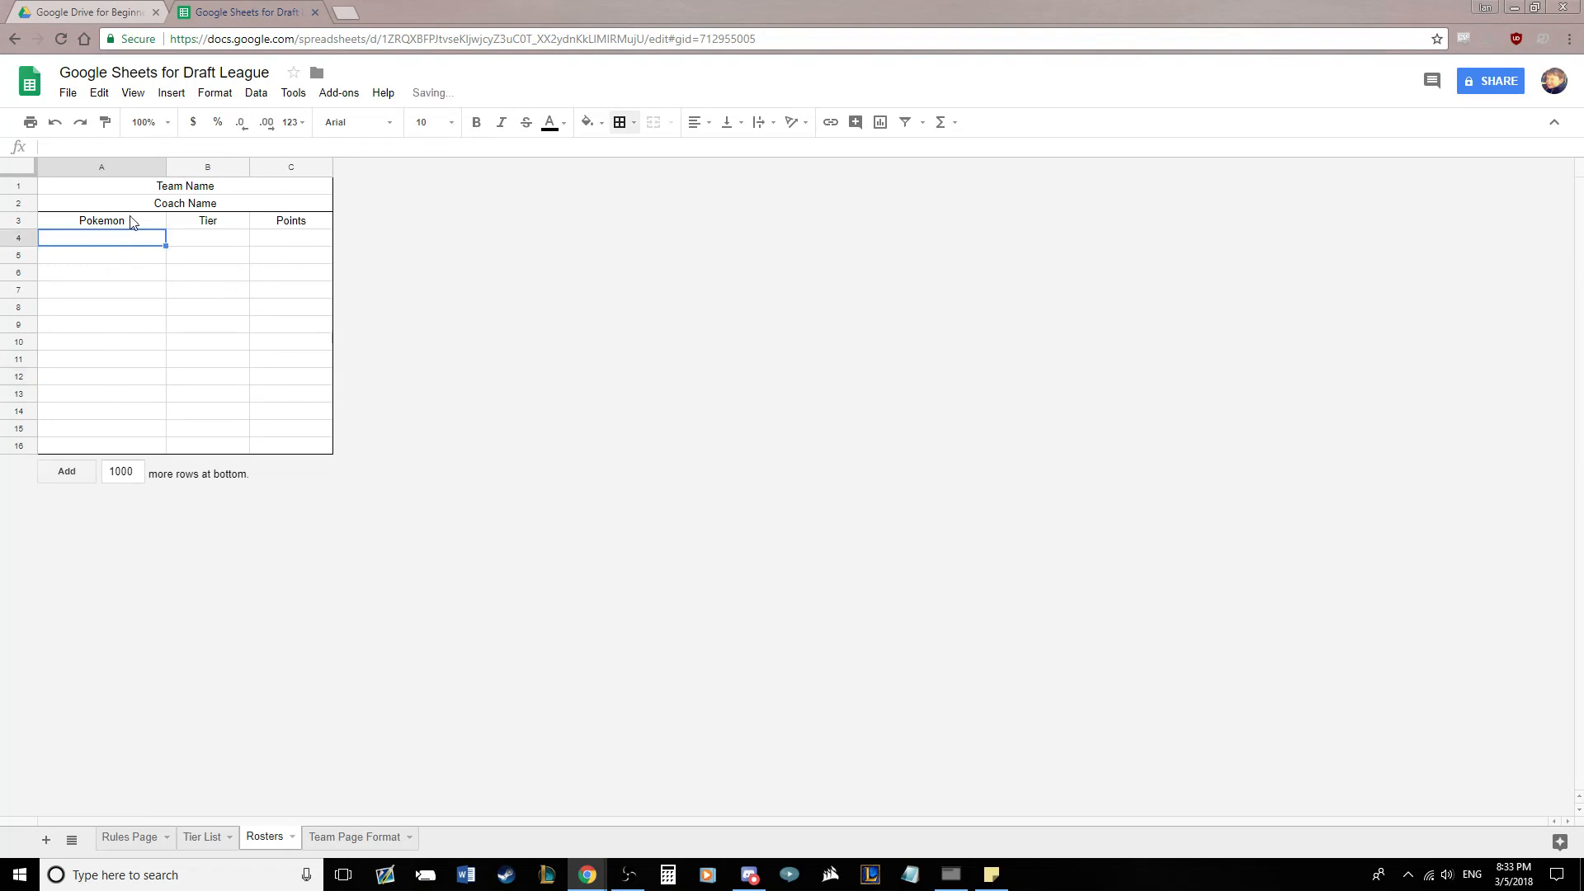
click(236, 279)
click(220, 343)
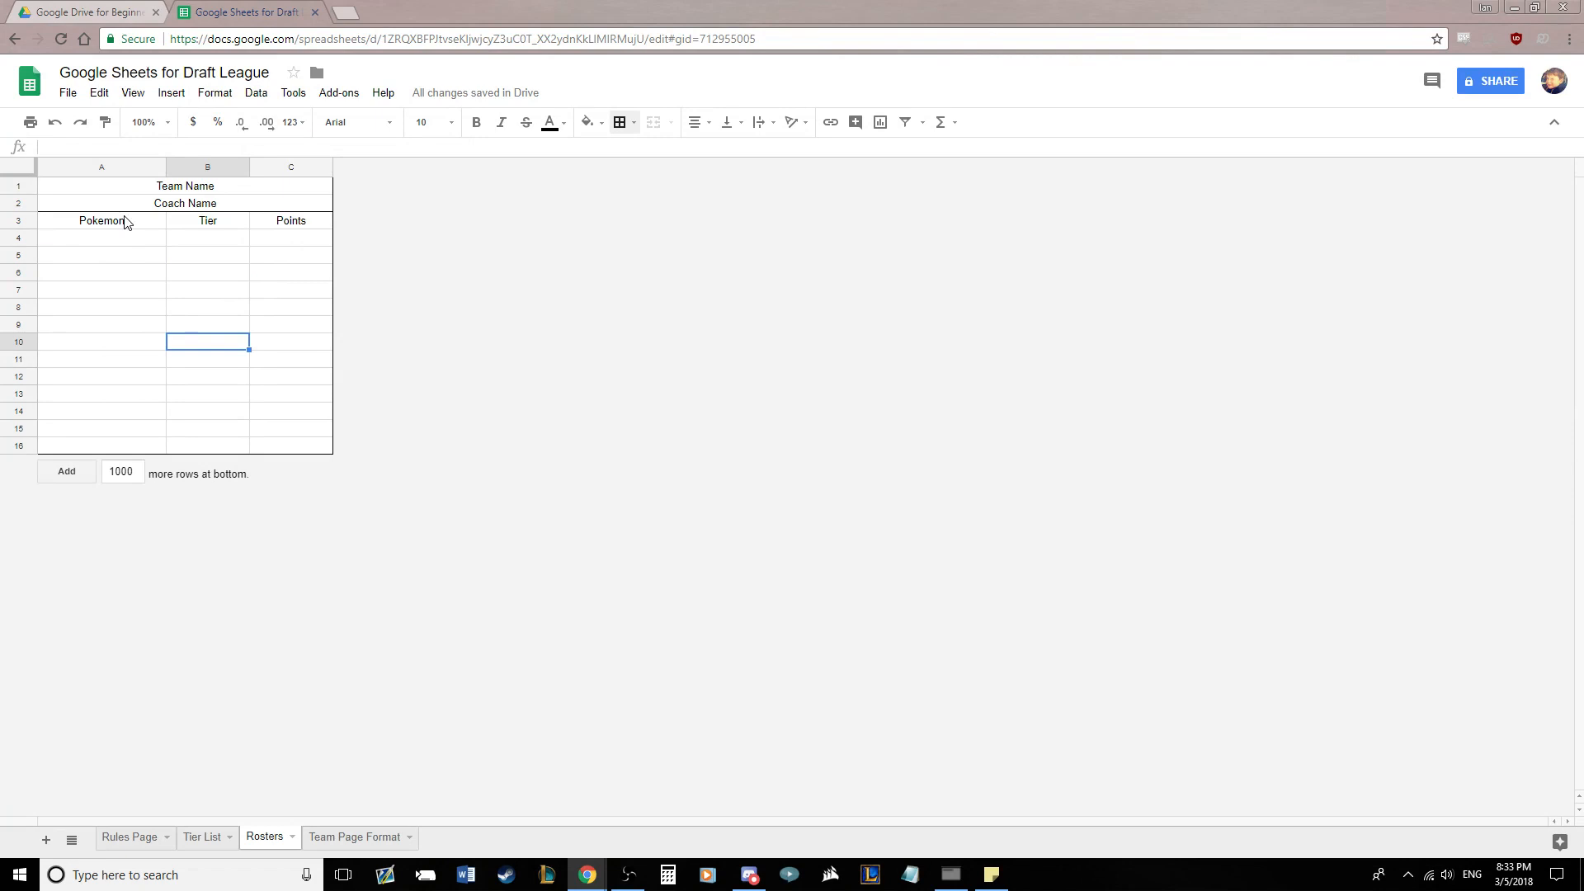
Add an outer border around the Pokemon, Tier and Points heading row
drag(125, 221, 290, 221)
click(733, 157)
click(198, 341)
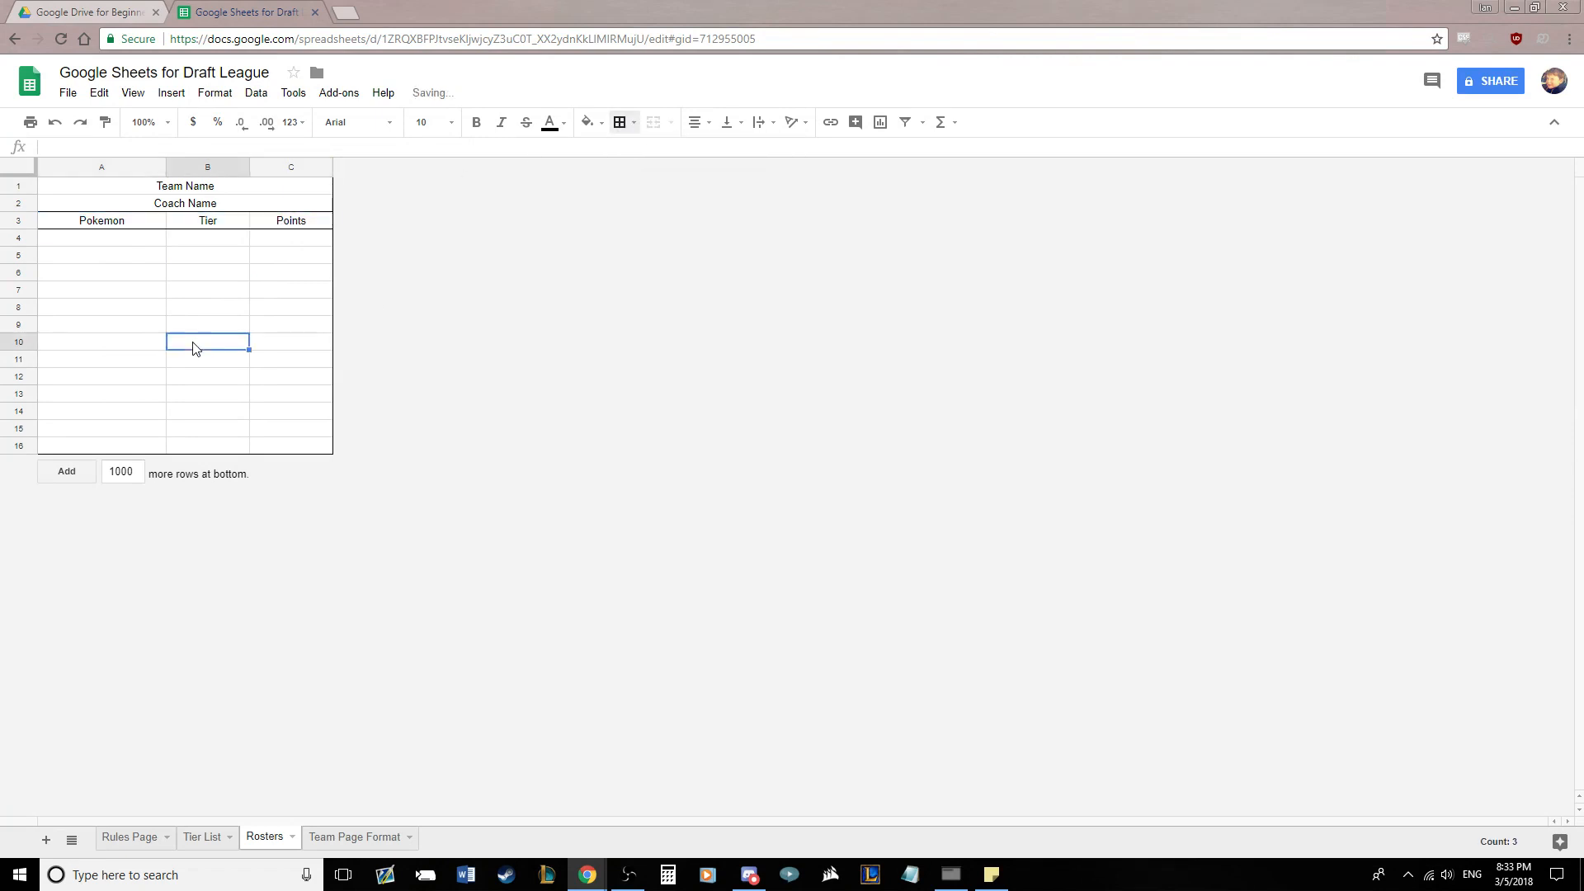
Select the cells B4:B15 under the Tier heading
click(239, 240)
drag(231, 297, 231, 429)
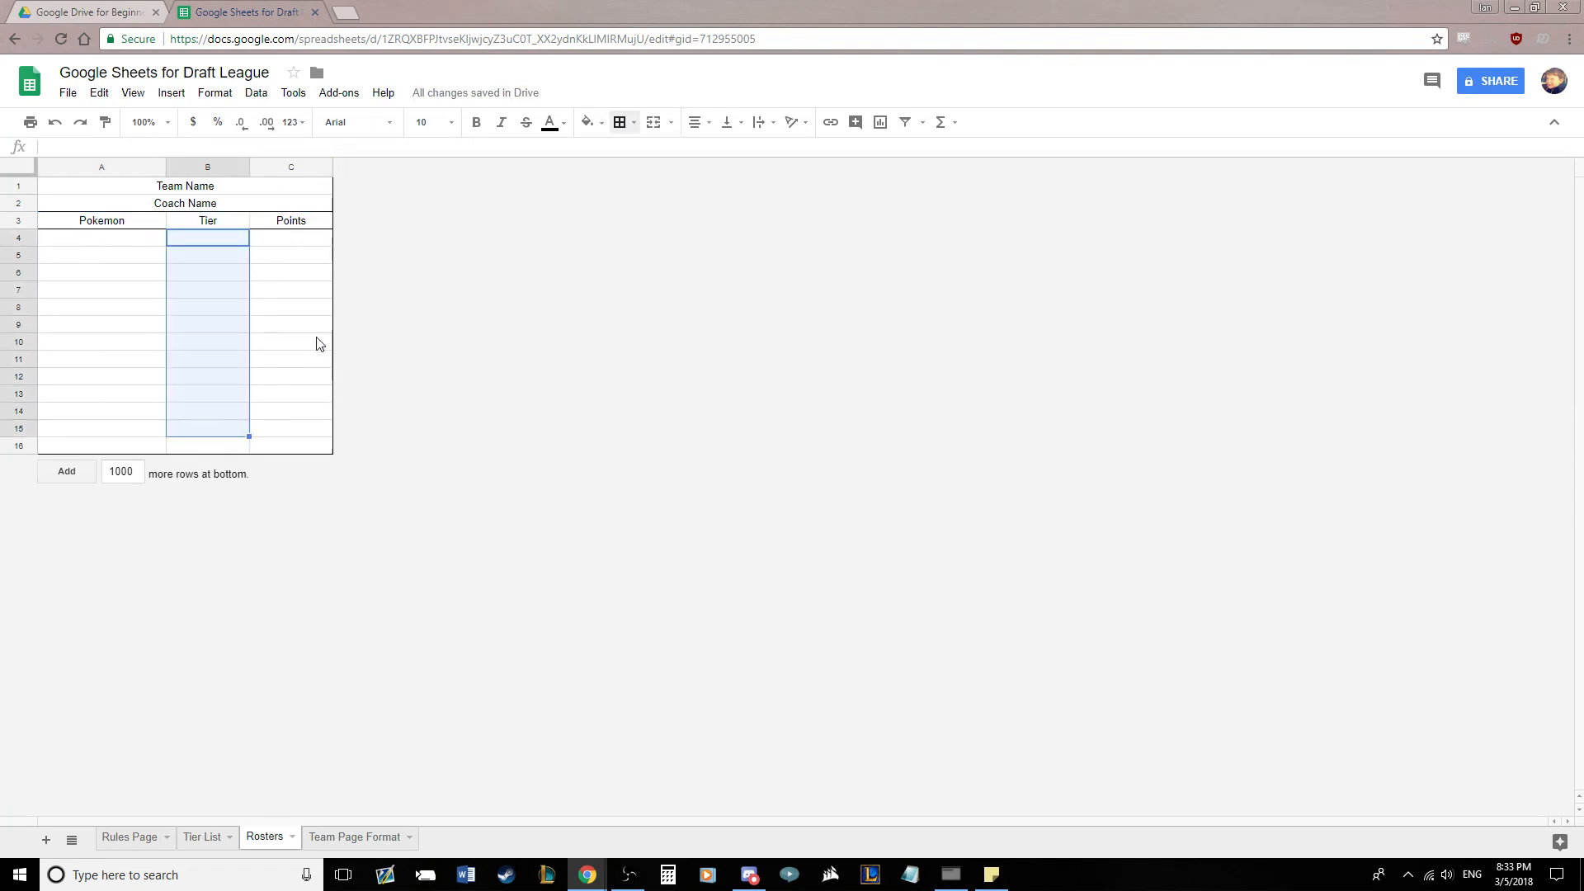
Fill the Tier column from B4 to B10 with Mega, 1, 2, 3, 3, 4 and 5
click(317, 319)
click(205, 237)
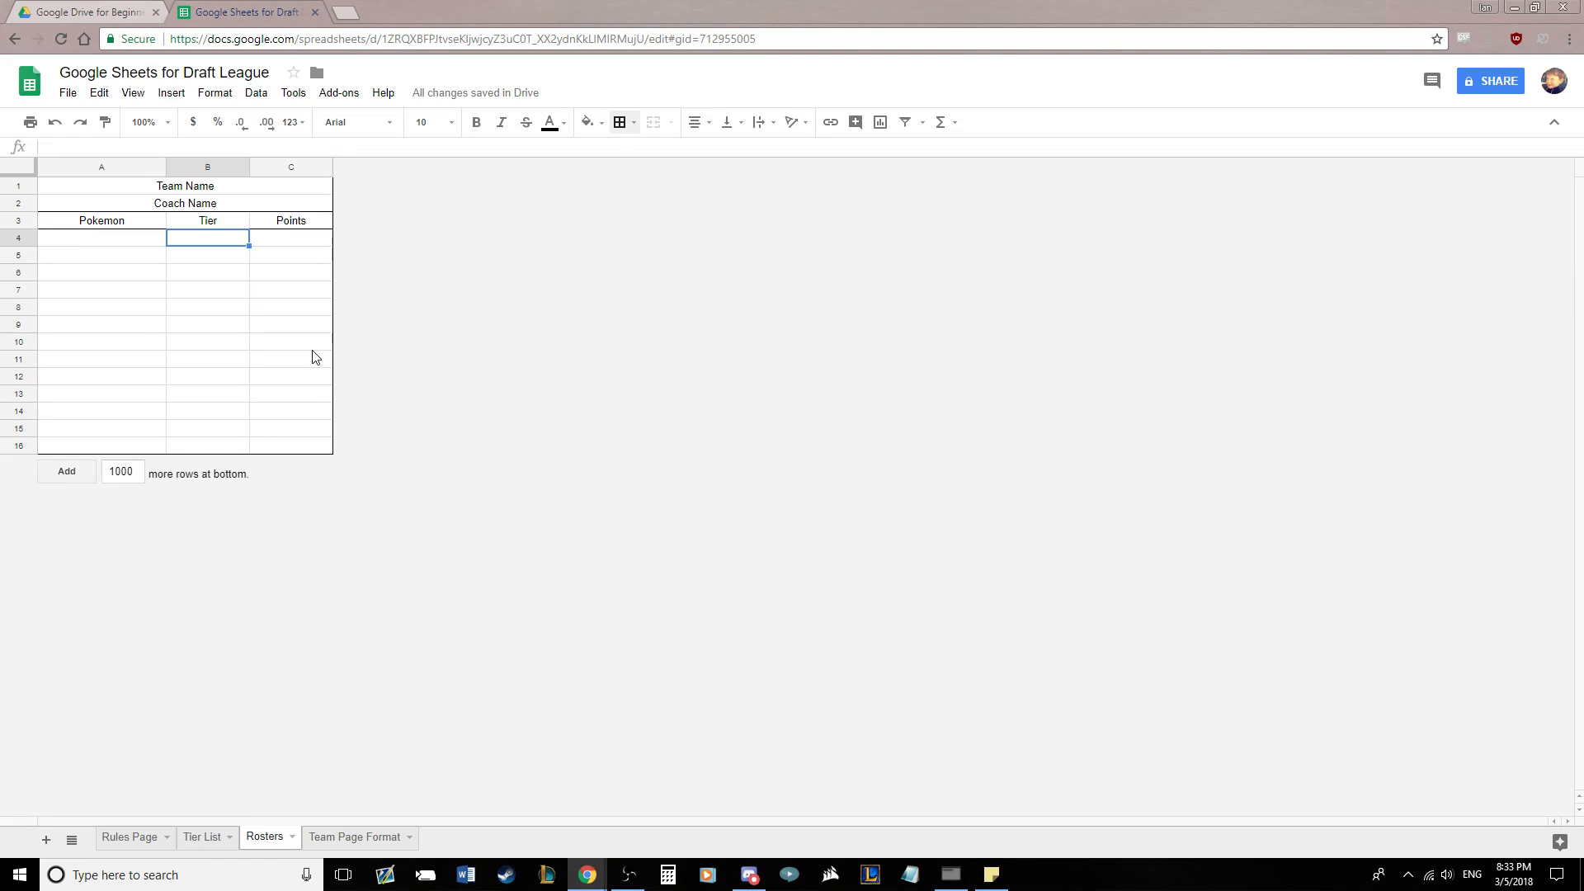
text(Mega)
key(Return)
text(1)
key(Return)
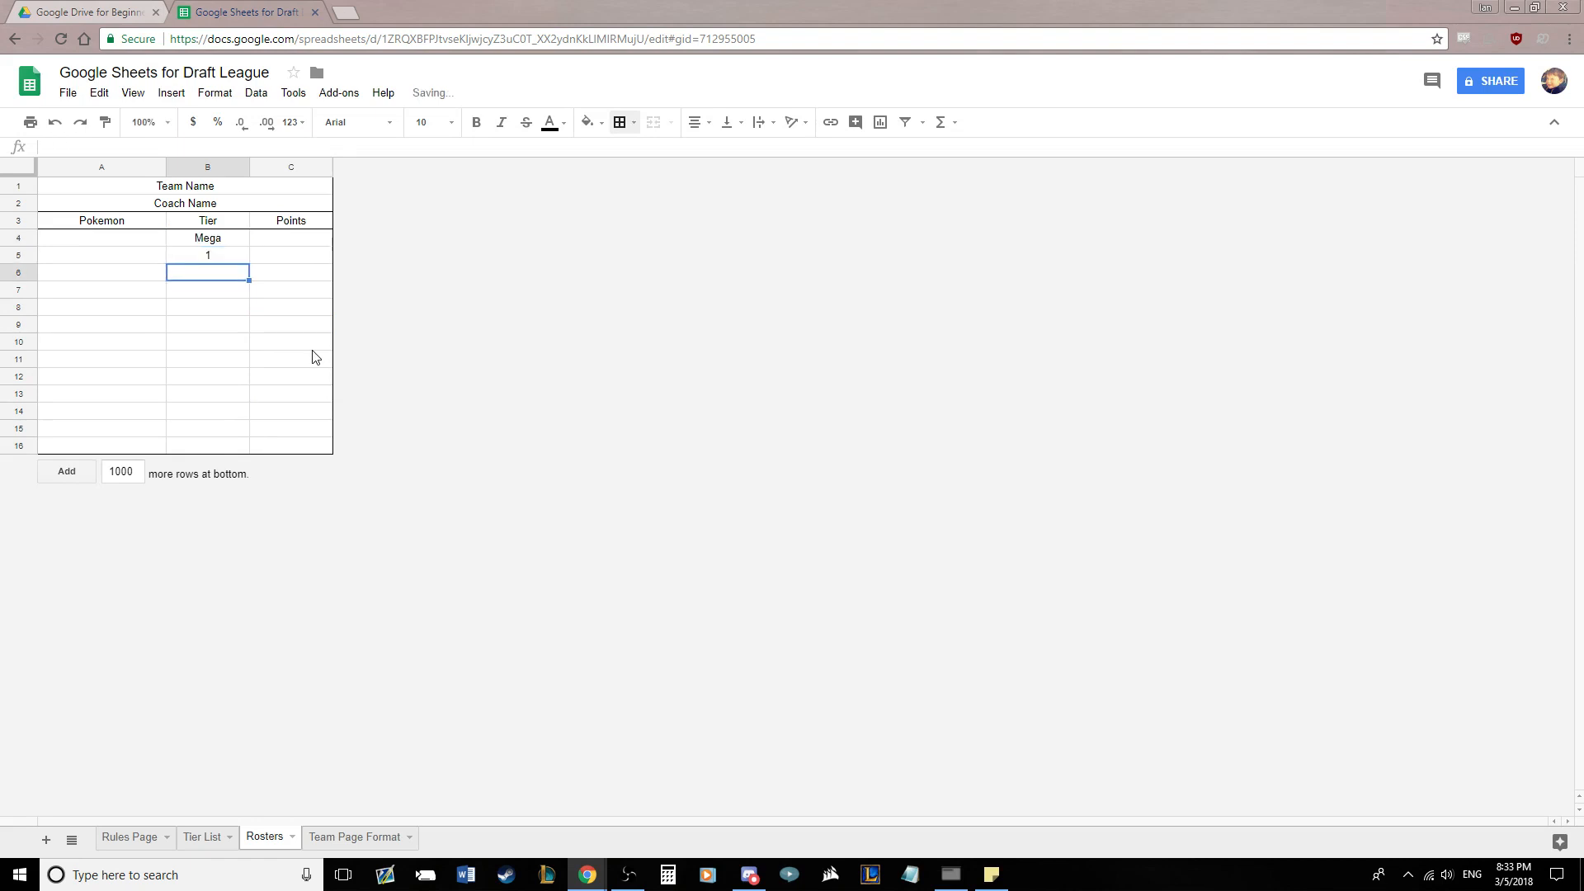
text(2)
key(Return)
text(3)
key(Return)
text(3)
key(Return)
text(4 5)
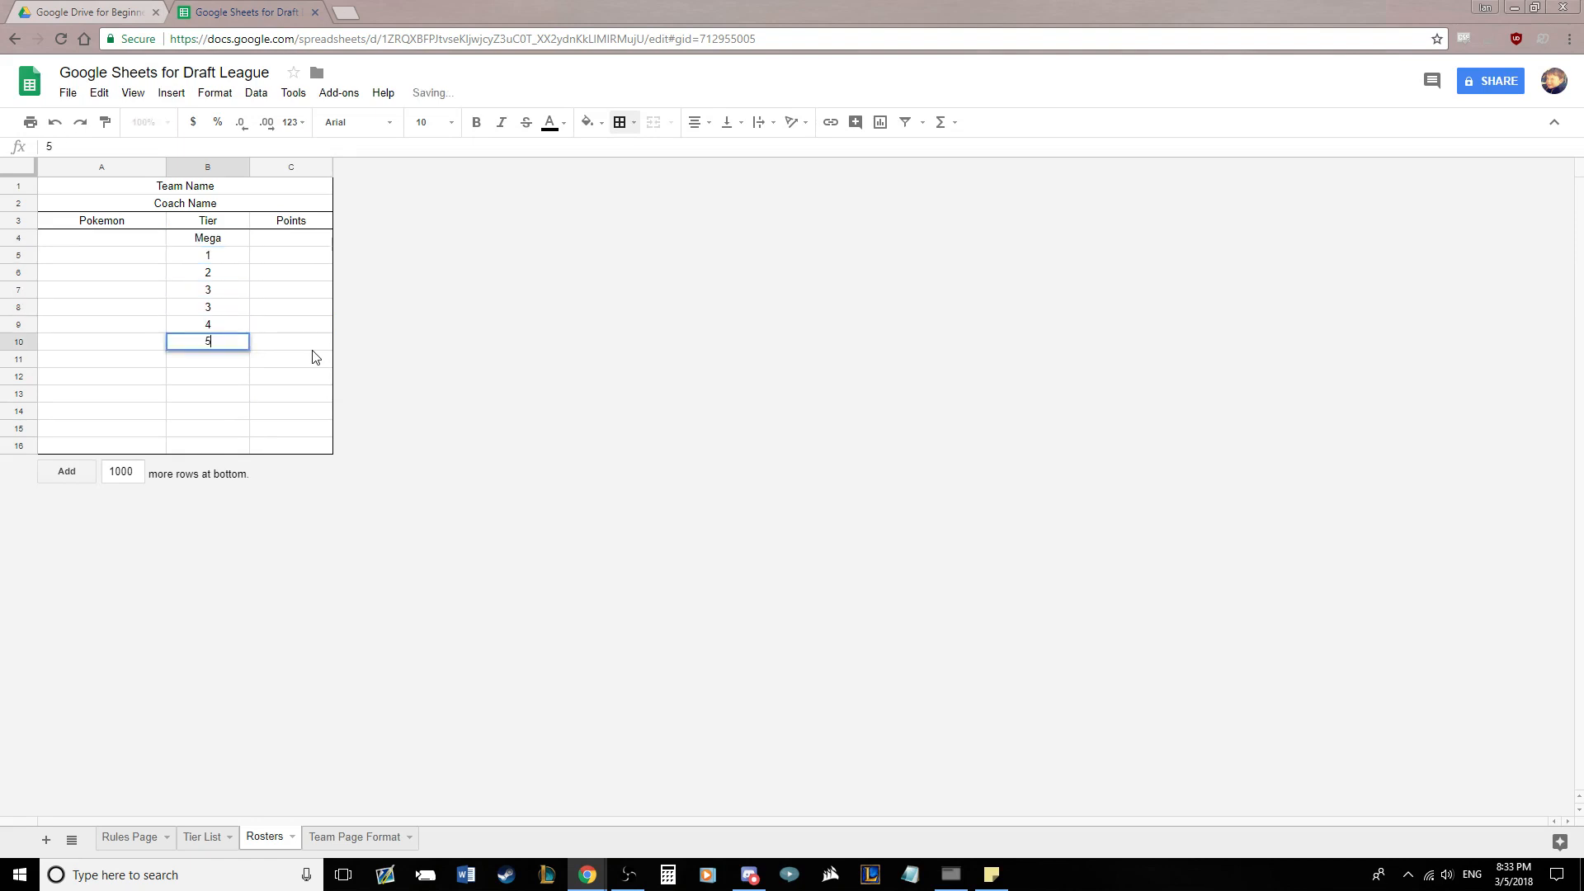
key(Return)
Enter FREE as the tier in the four cells B11 to B14
text(FREE)
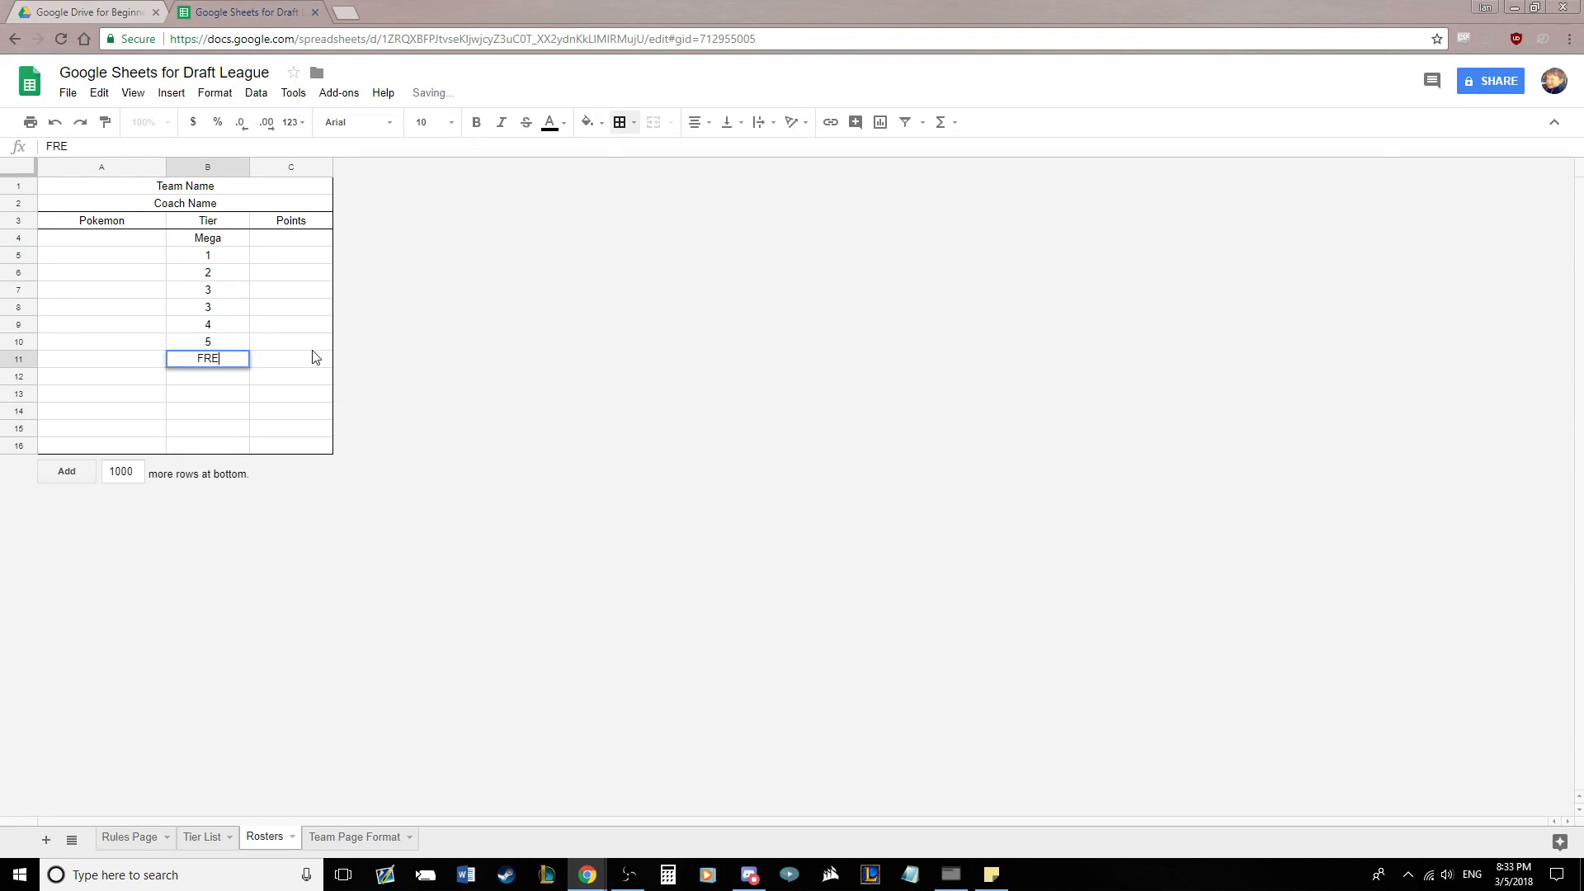
key(Return)
text(FREE)
key(Return)
text(FREE)
key(Return)
text(FREE)
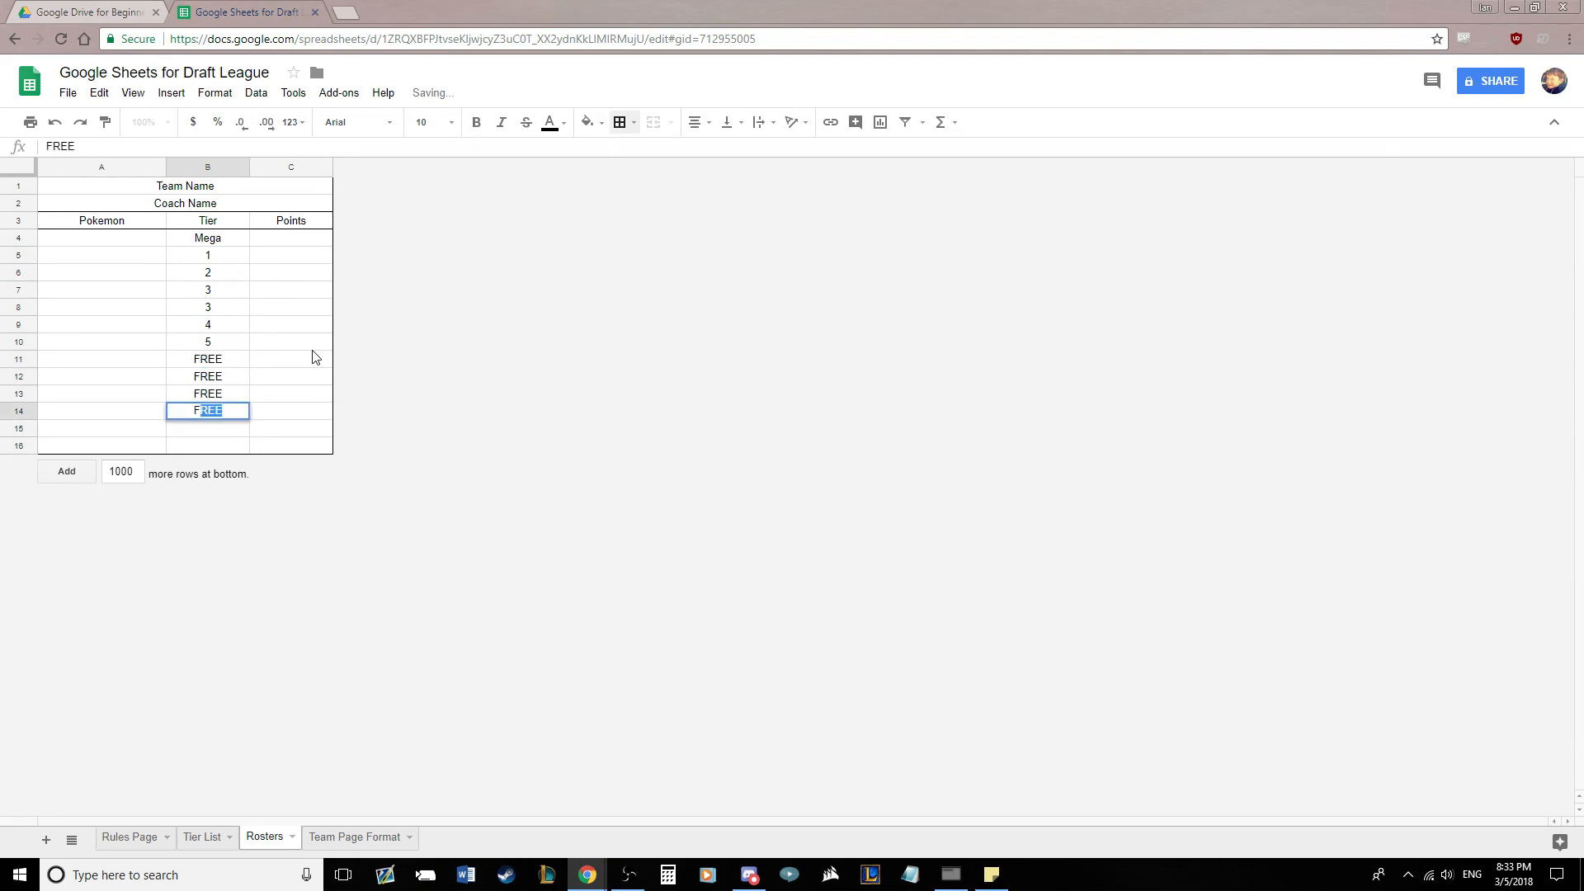
key(Return)
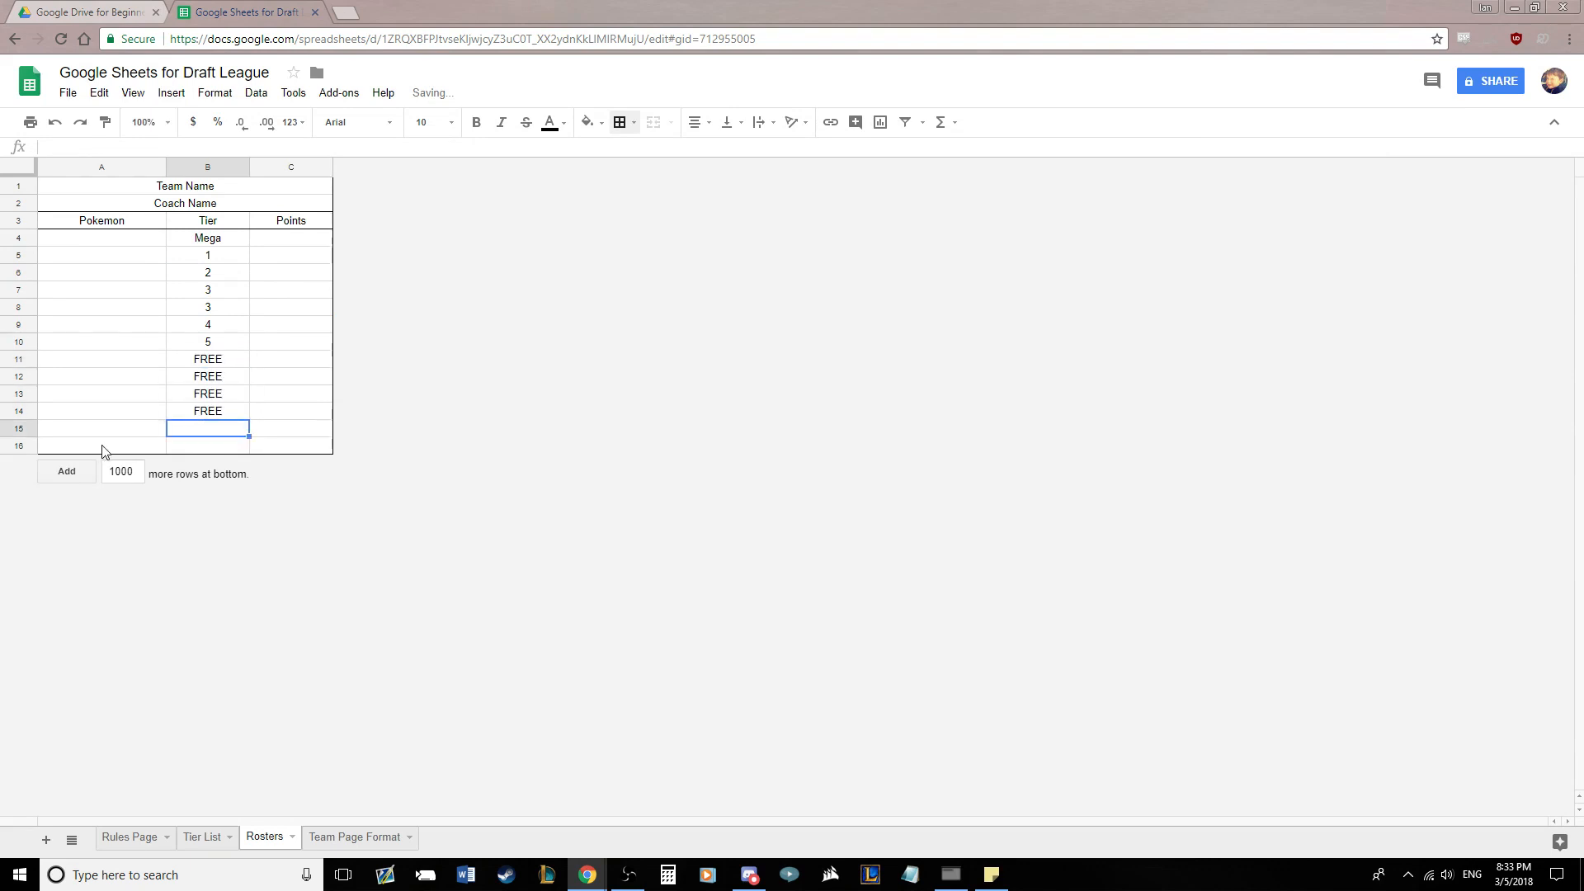
Merge cells A15:B15 and, separately, cells A16:B16 below the roster
drag(121, 430, 207, 430)
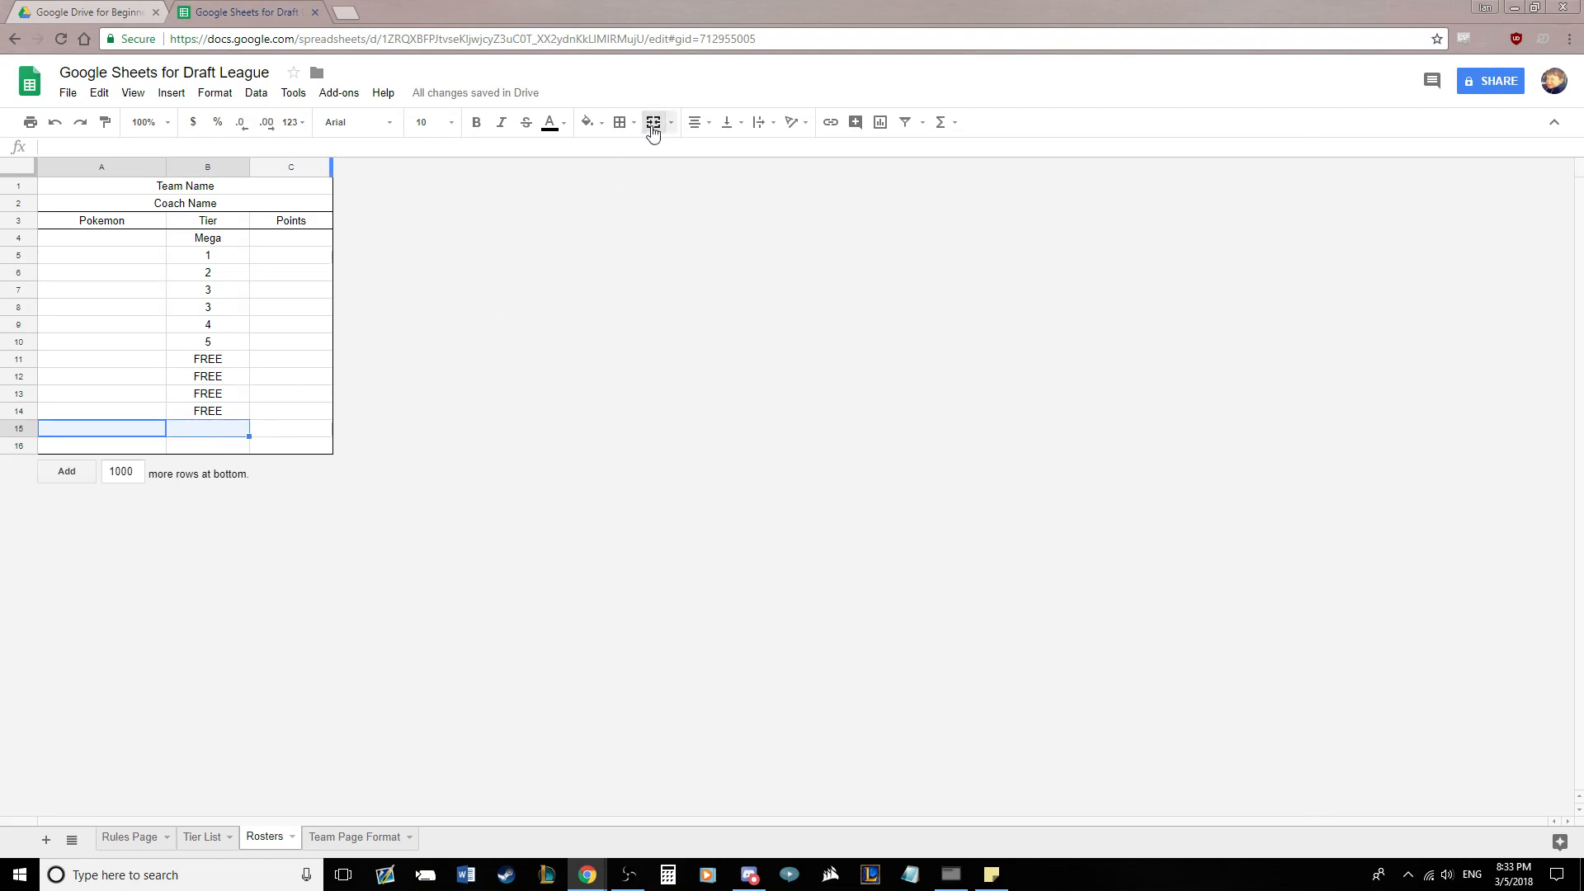
click(652, 123)
click(196, 446)
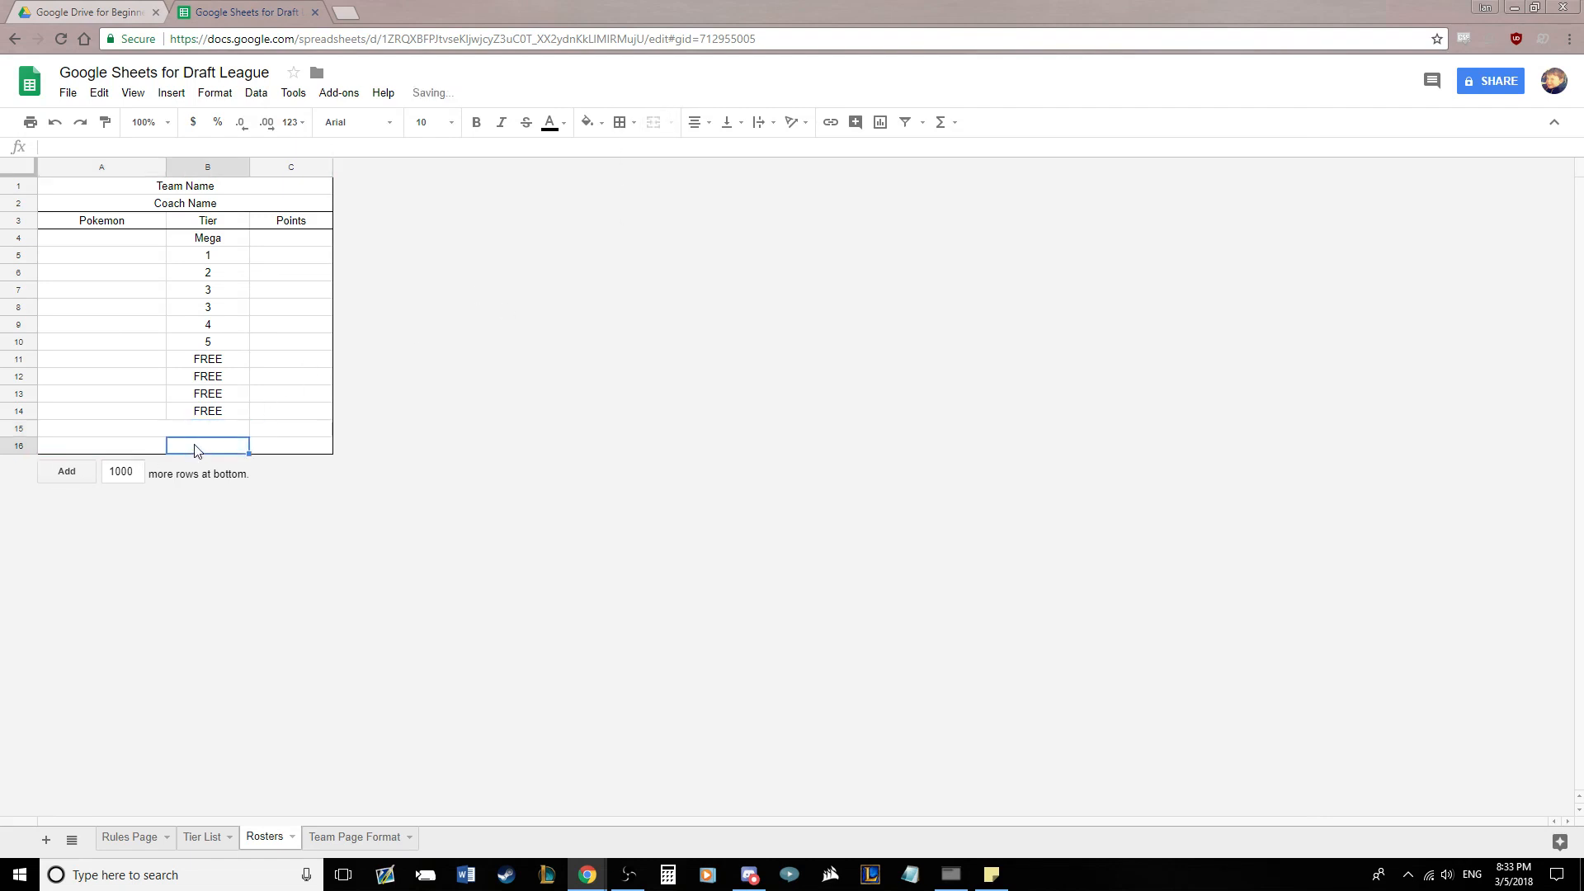
drag(196, 450, 108, 448)
click(652, 123)
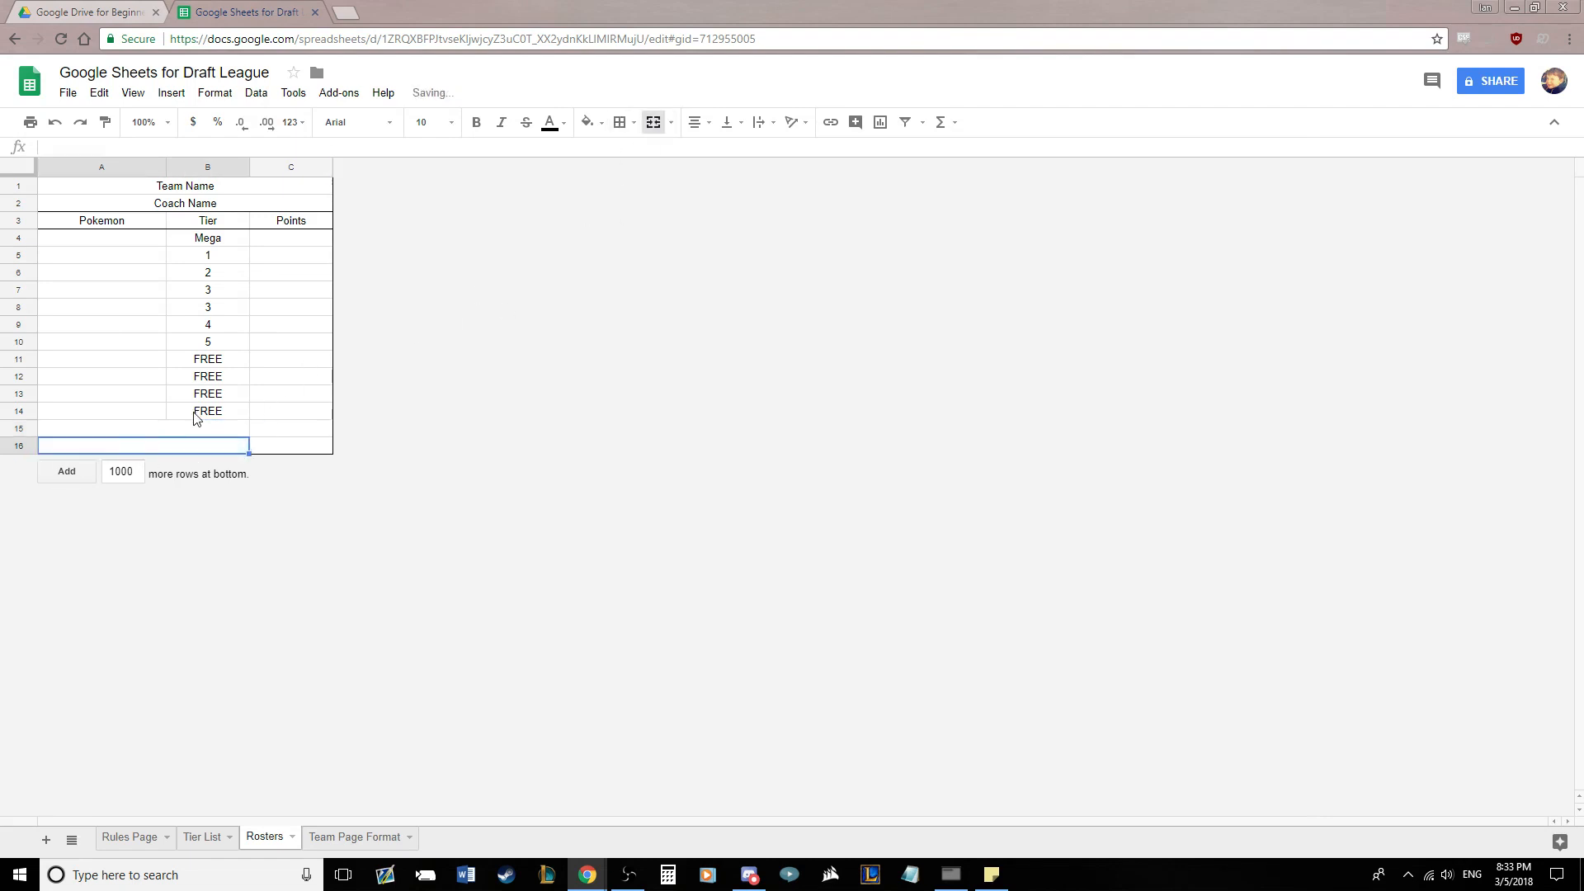
Label the merged cell in row 15 Total and the merged cell in row 16 Remaining
click(156, 431)
text(Total)
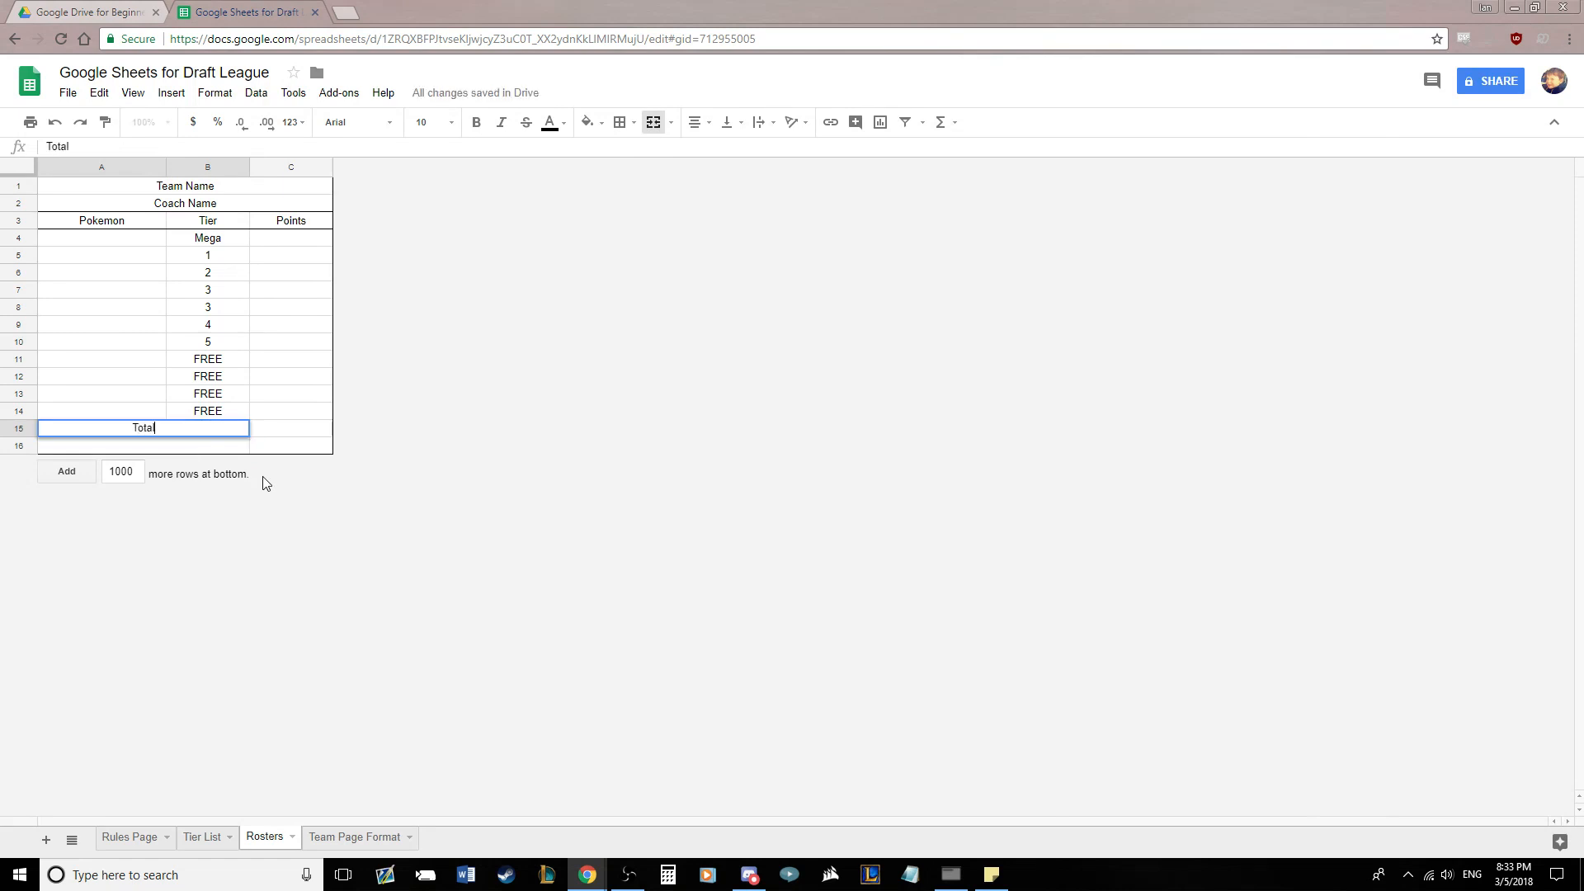
key(Return)
text(Remaining)
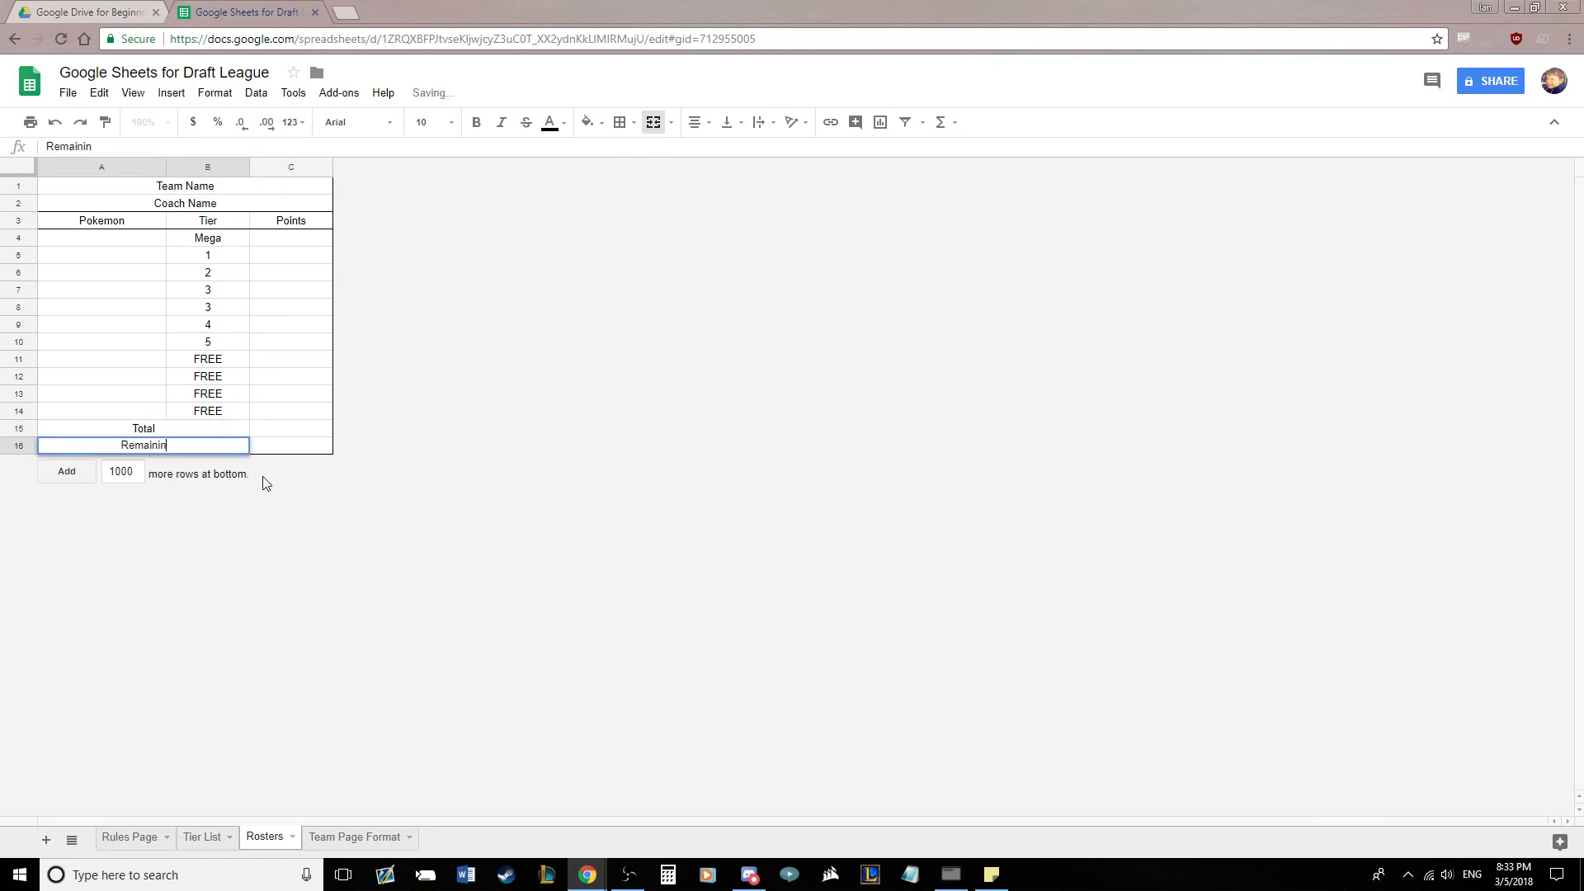
key(Tab)
Enter the points 180, 120, 100, 100, 60 and 50 in C5 to C10 for tiers 1 through 5
click(278, 438)
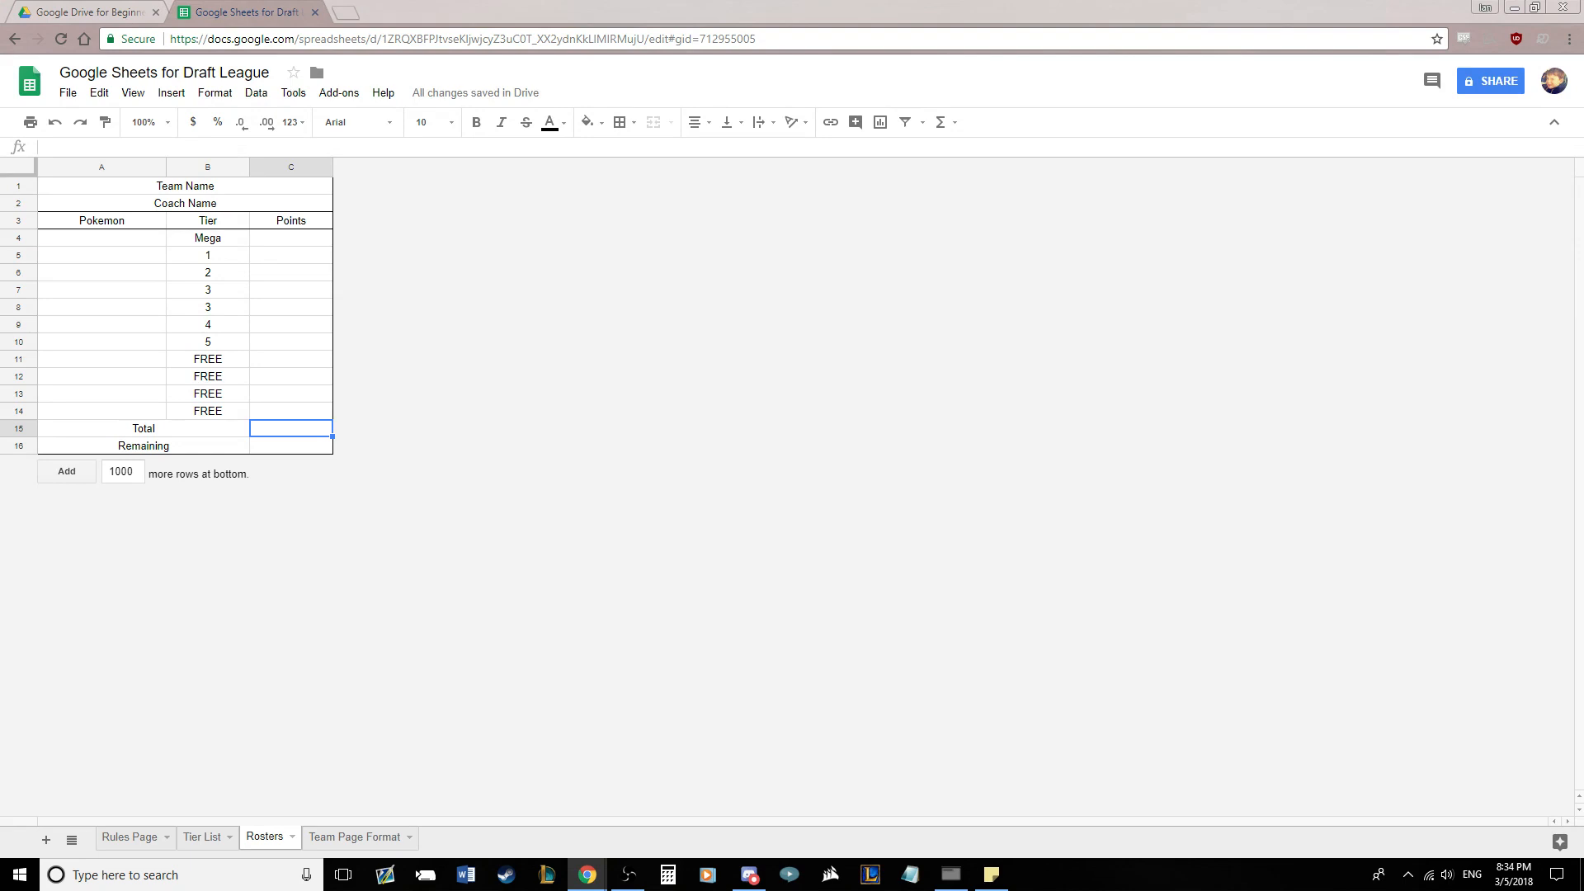
click(295, 323)
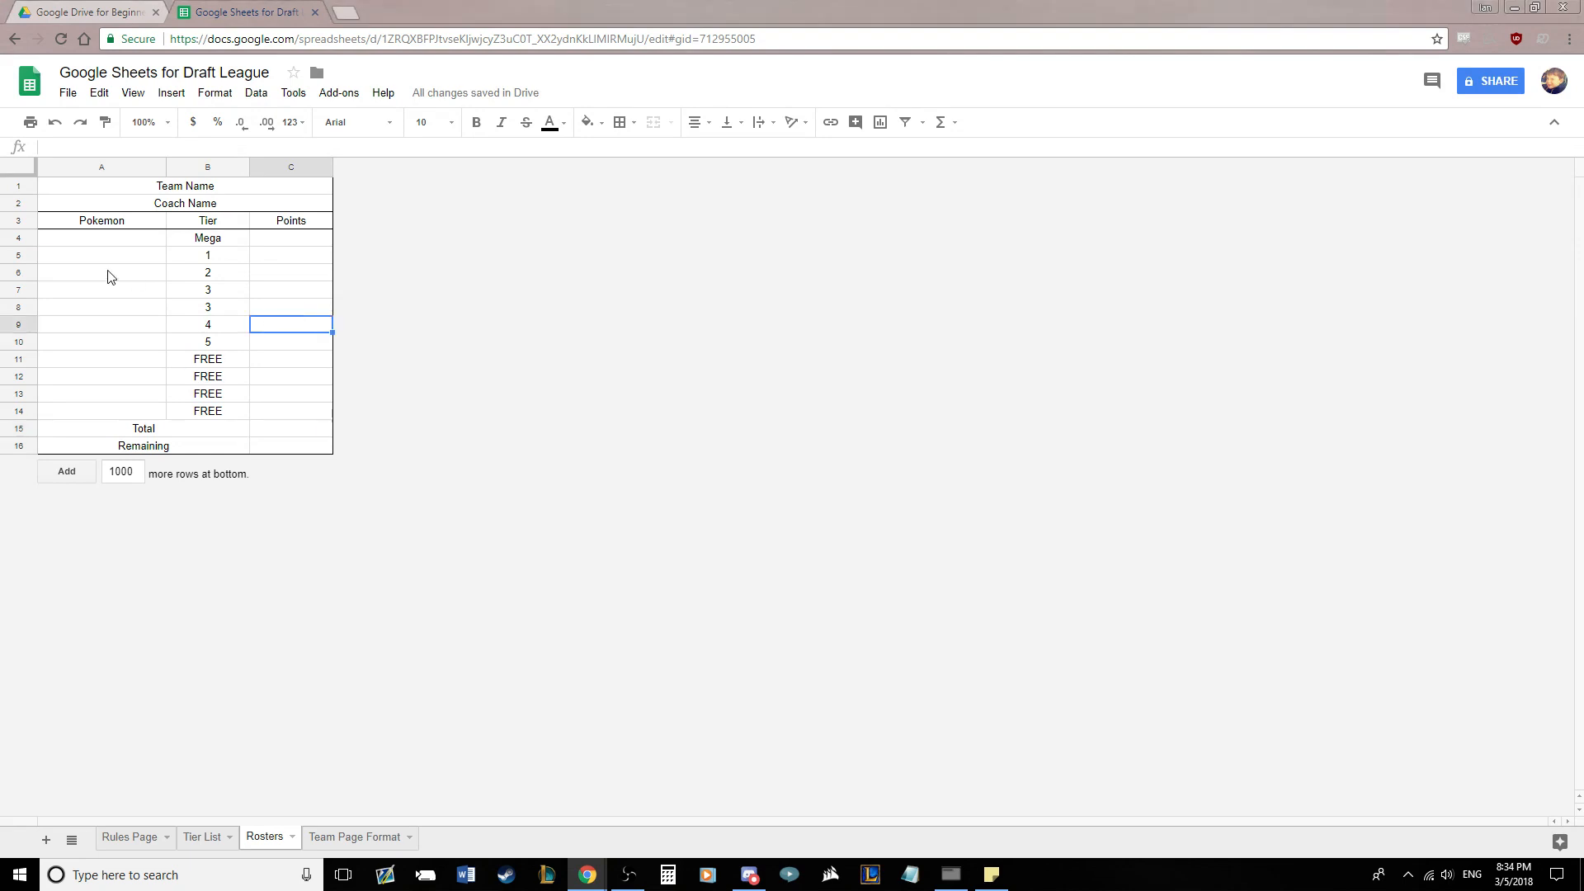
click(290, 262)
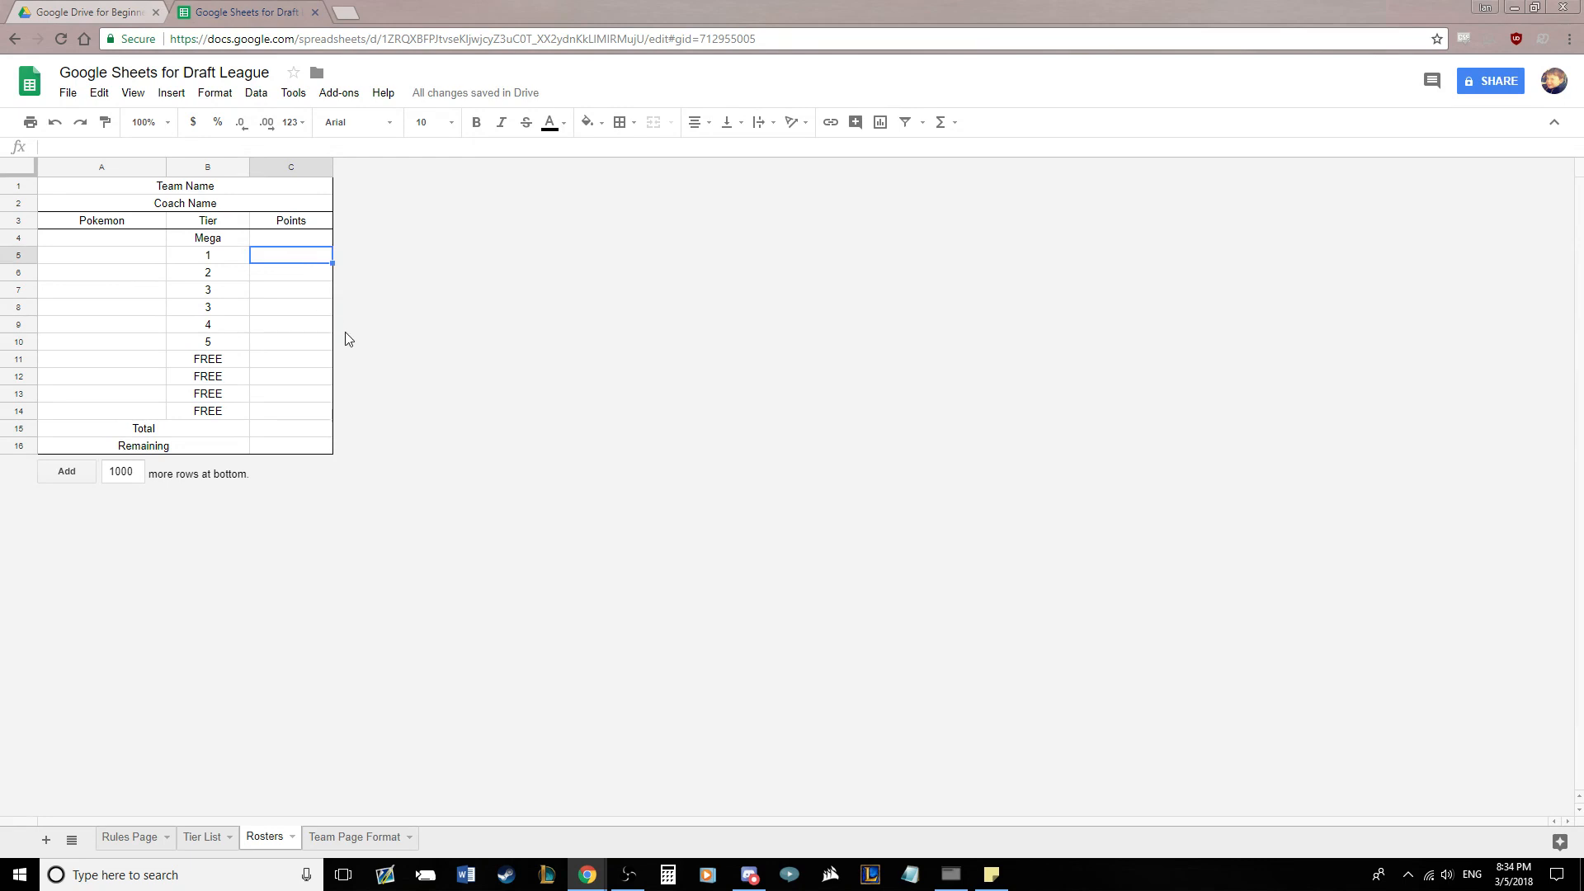
text(180)
key(Return)
text(120)
key(Return)
text(100)
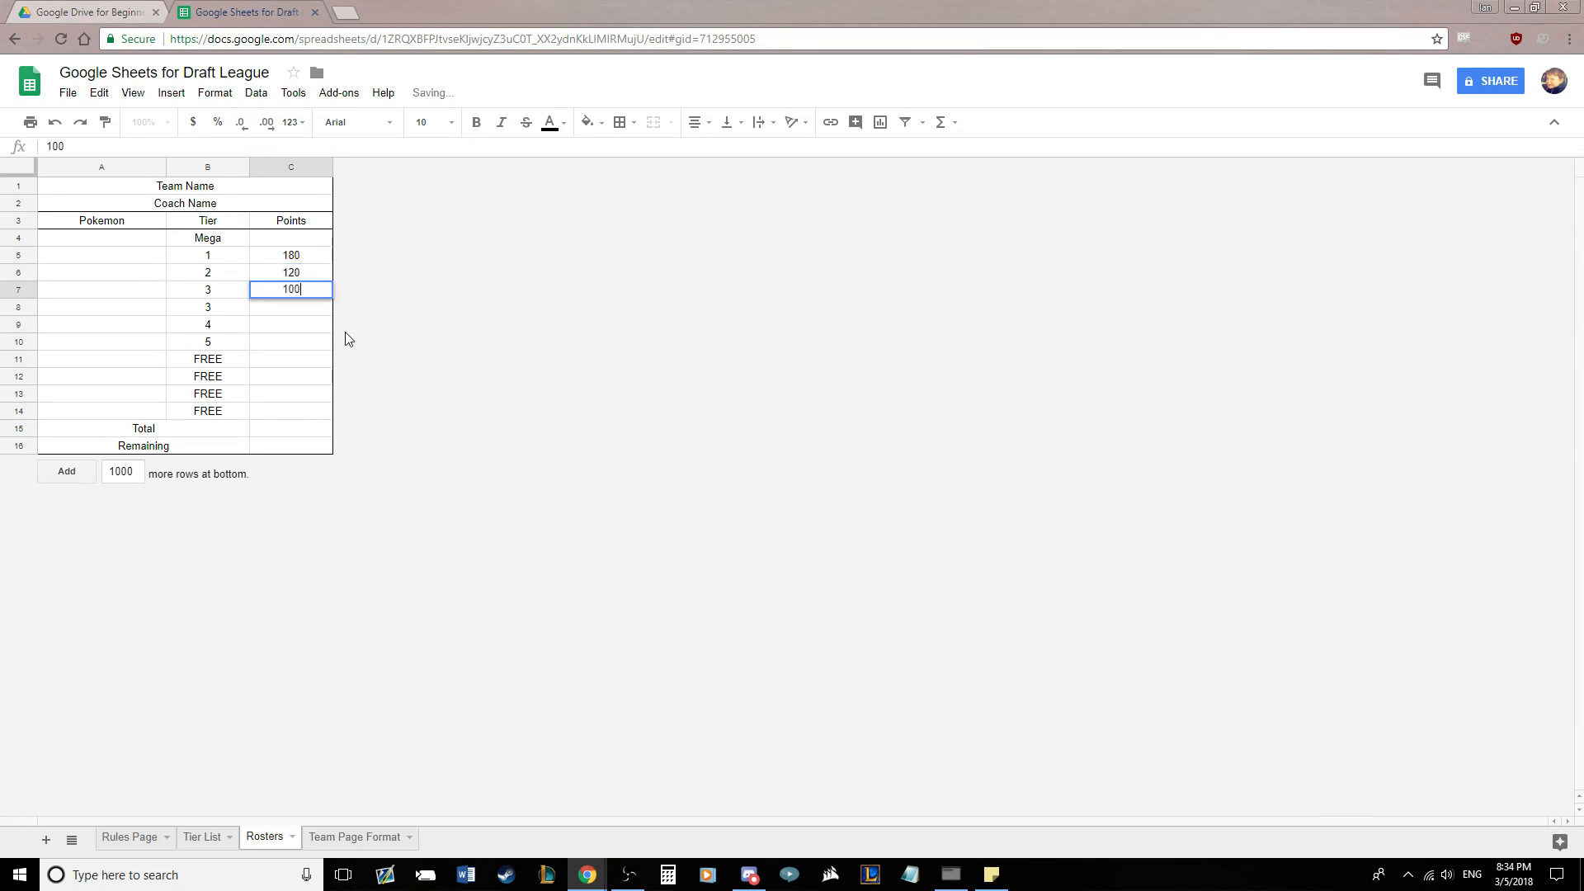
key(Return)
text(100)
key(Return)
text(60)
key(Return)
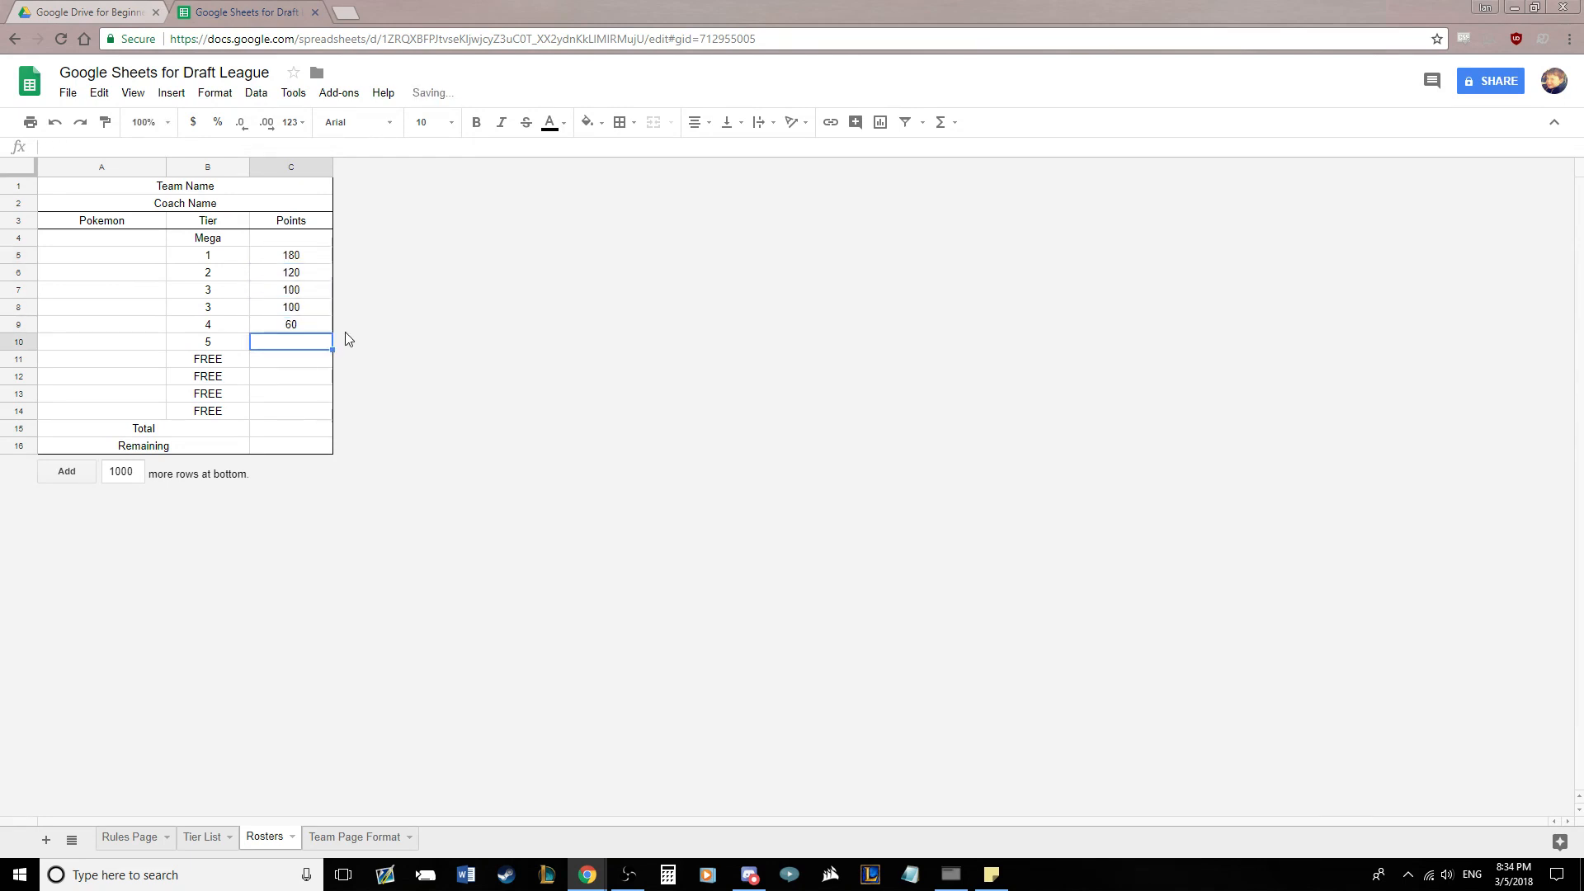
text(50)
key(Return)
Add a SUM formula over C5:C10 in the Total row's points cell, C15
click(262, 433)
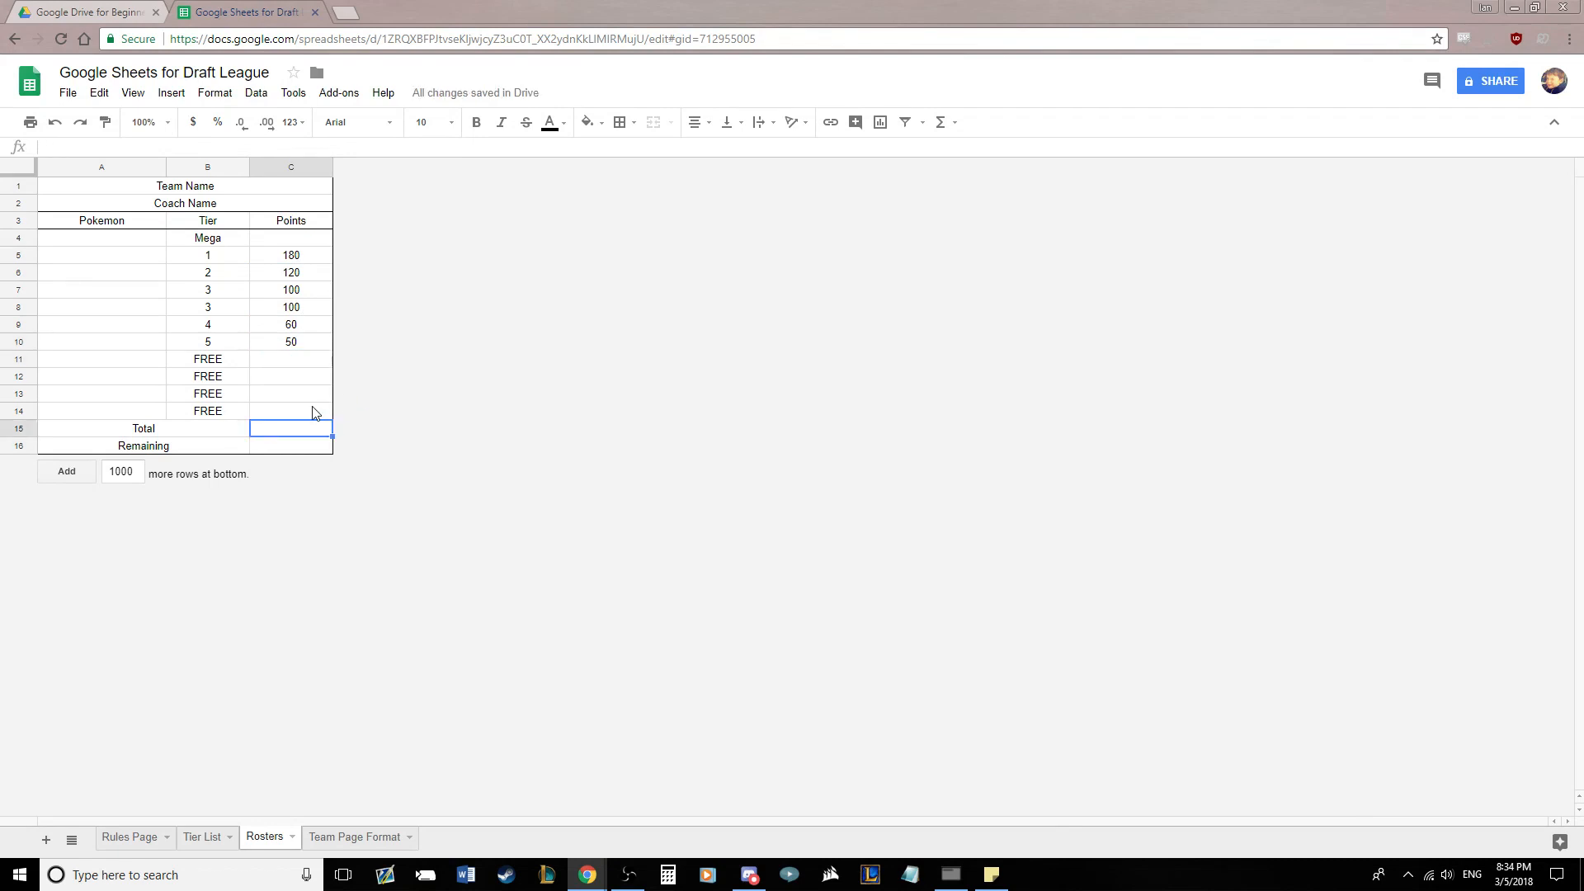
text(=SUM()
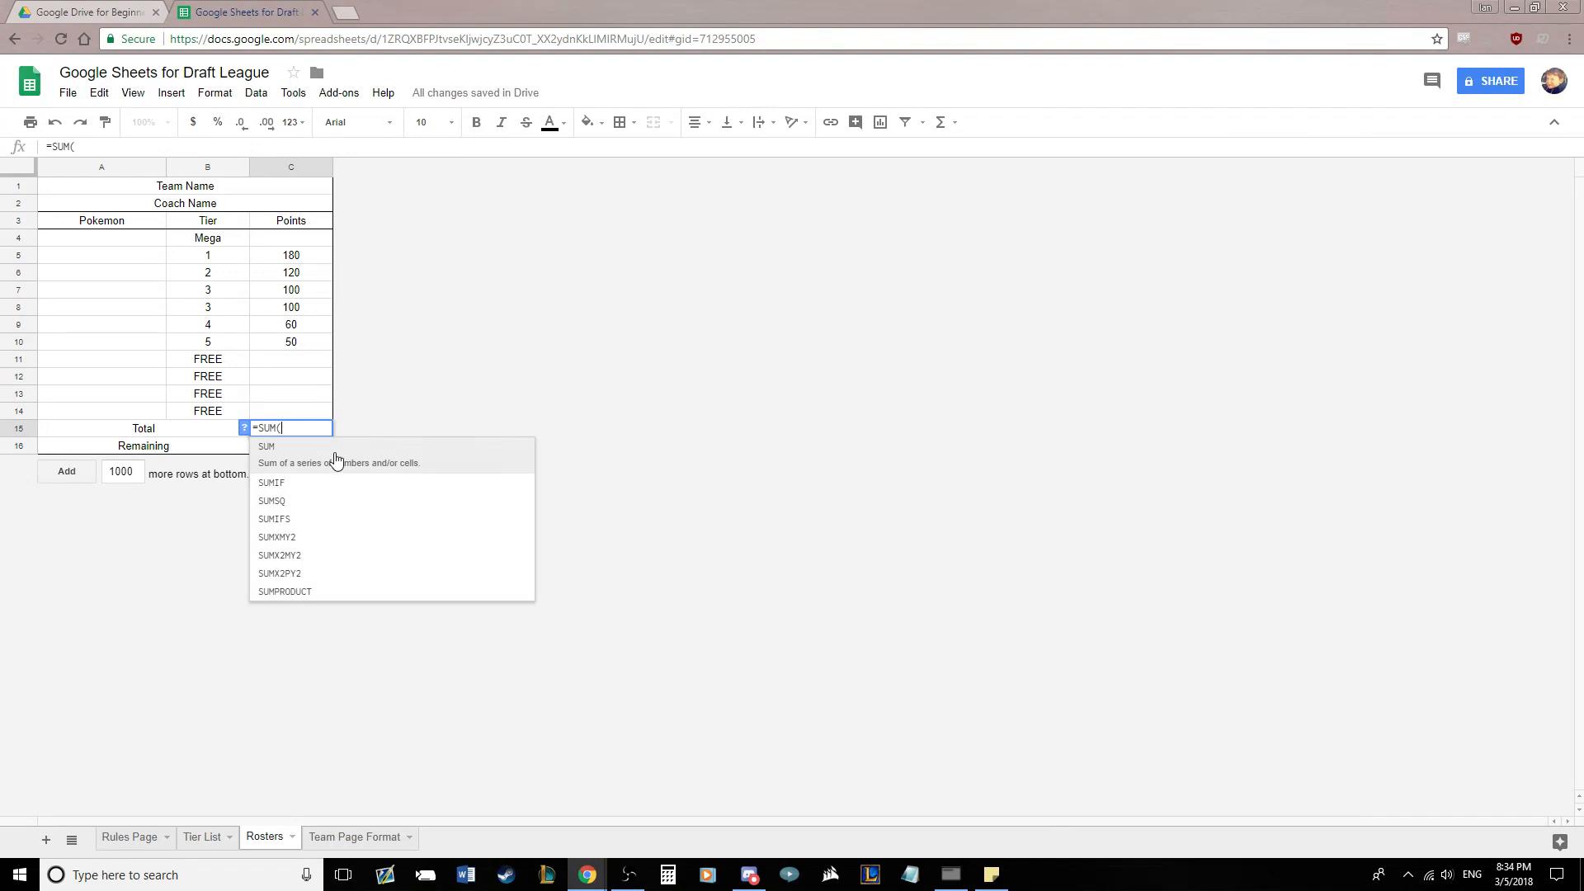
click(339, 455)
drag(293, 261, 285, 341)
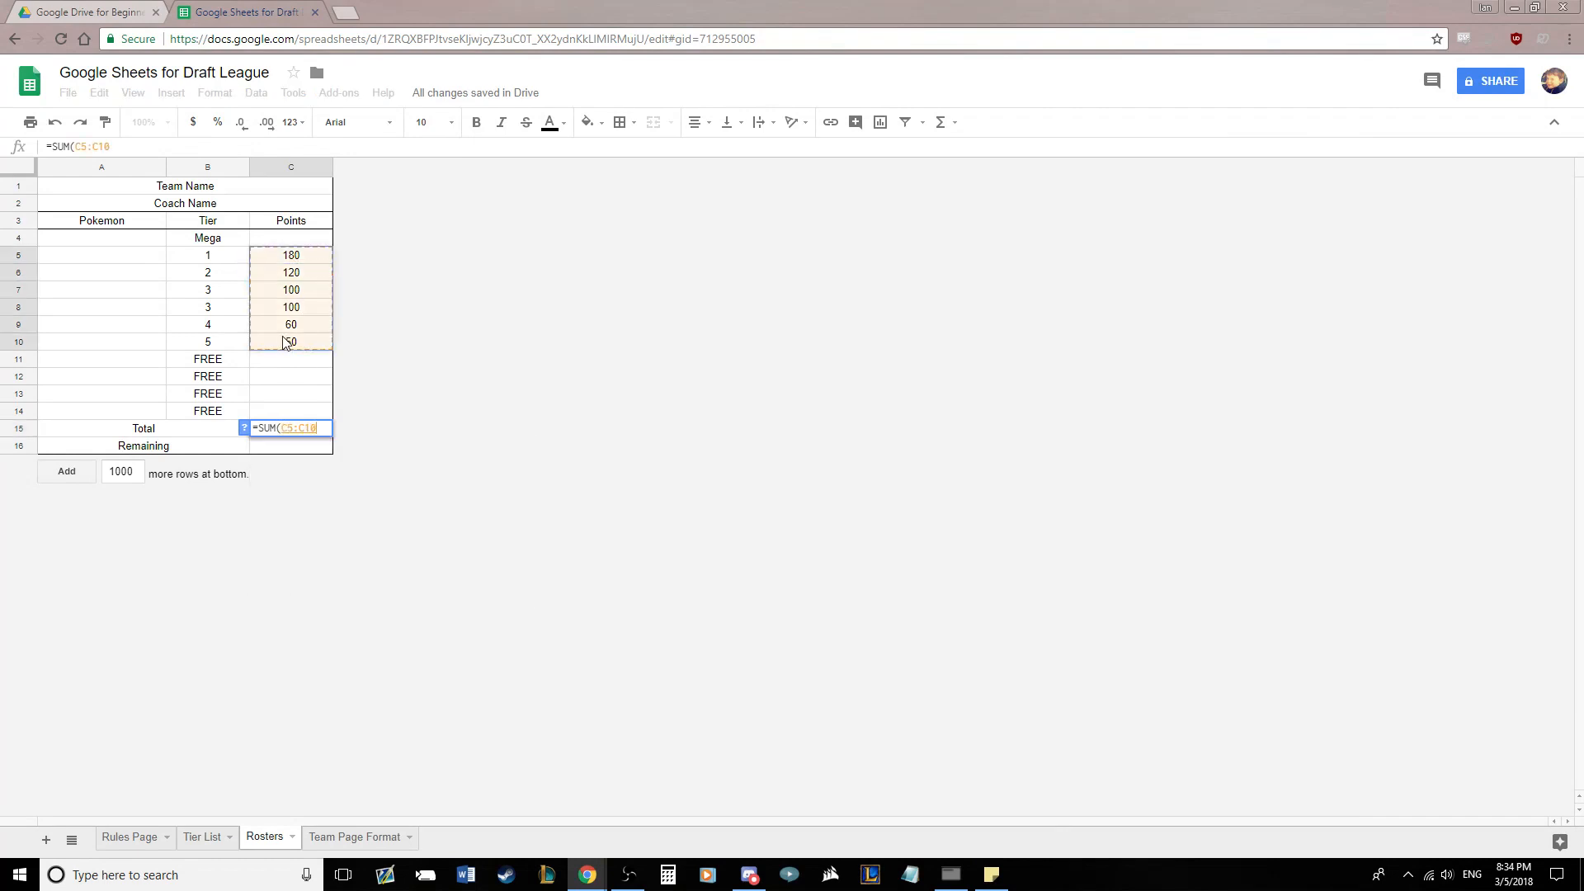
key(Return)
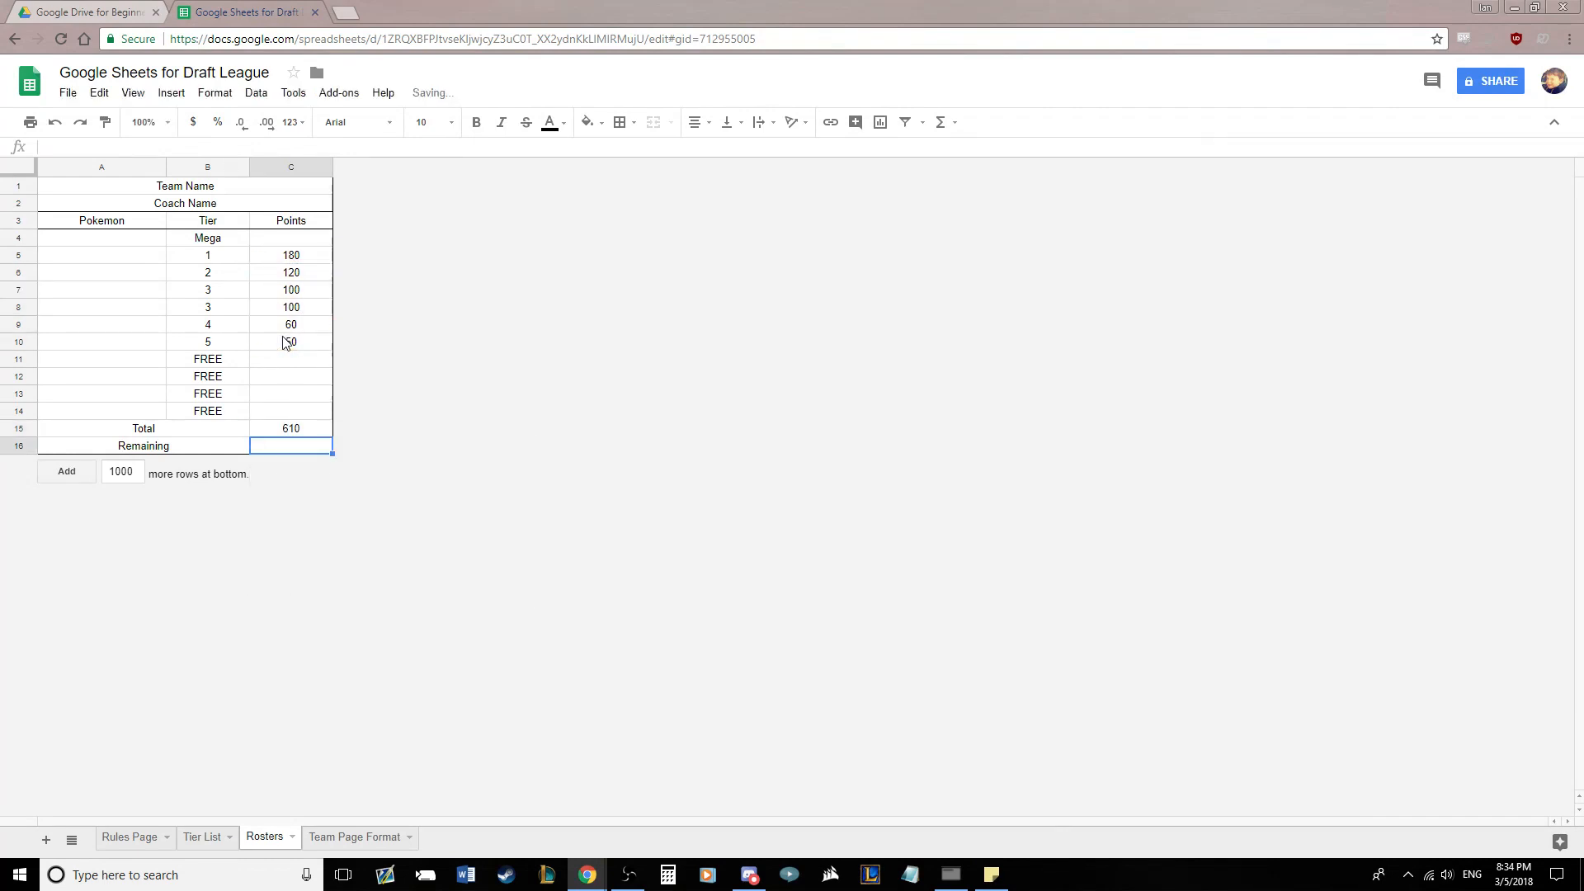
Change the tier 5 points in C10 to 40
click(294, 342)
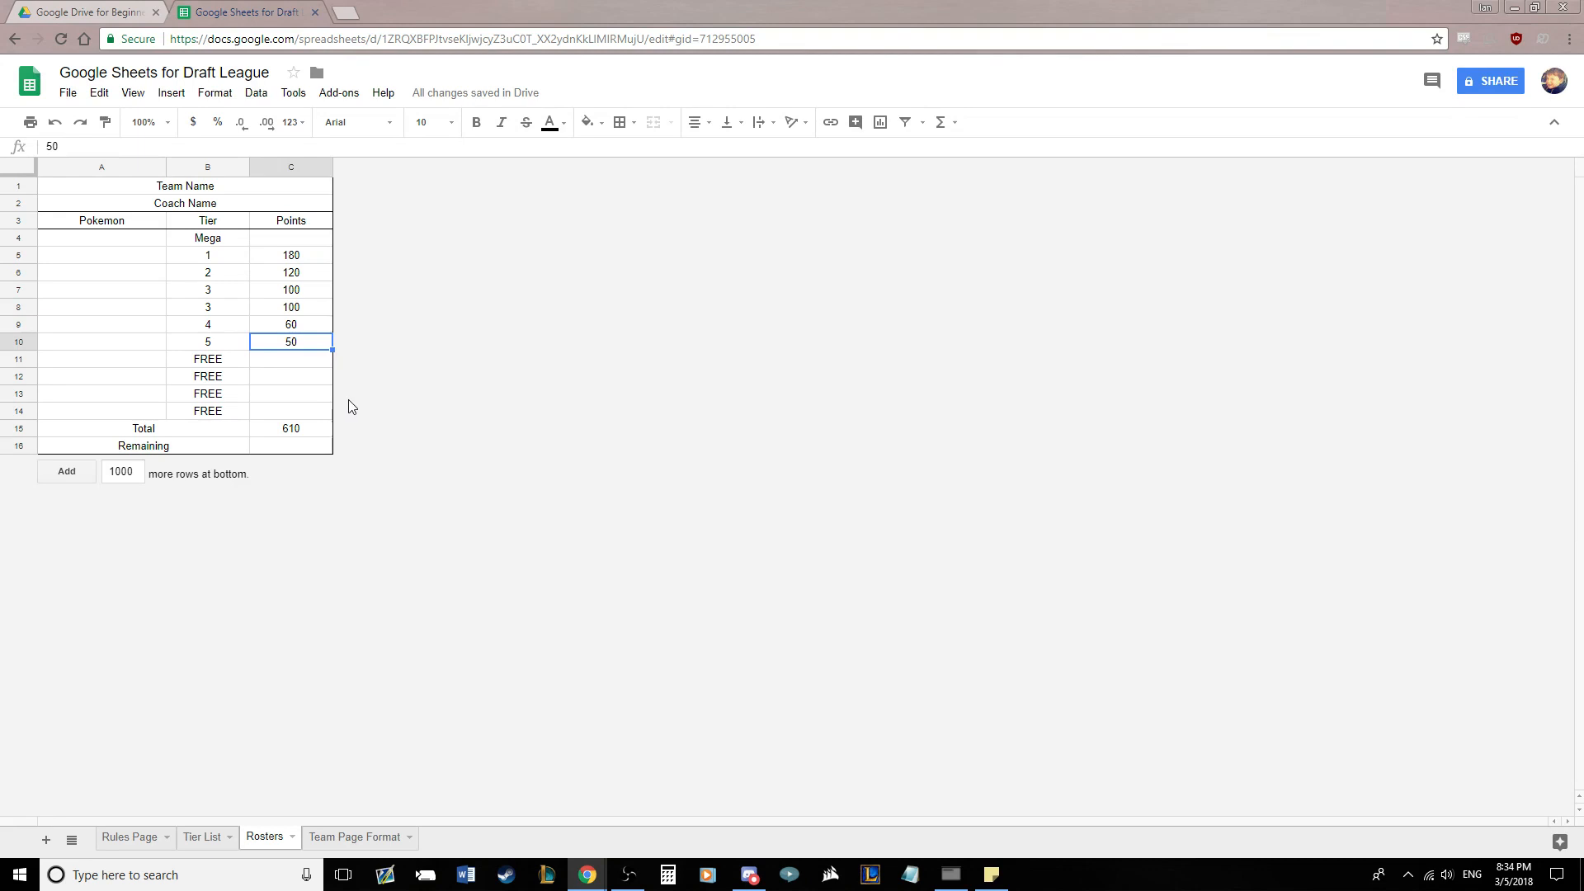
text(40)
key(Return)
Calculate the remaining points in C16 with the formula =1000-C15
click(310, 446)
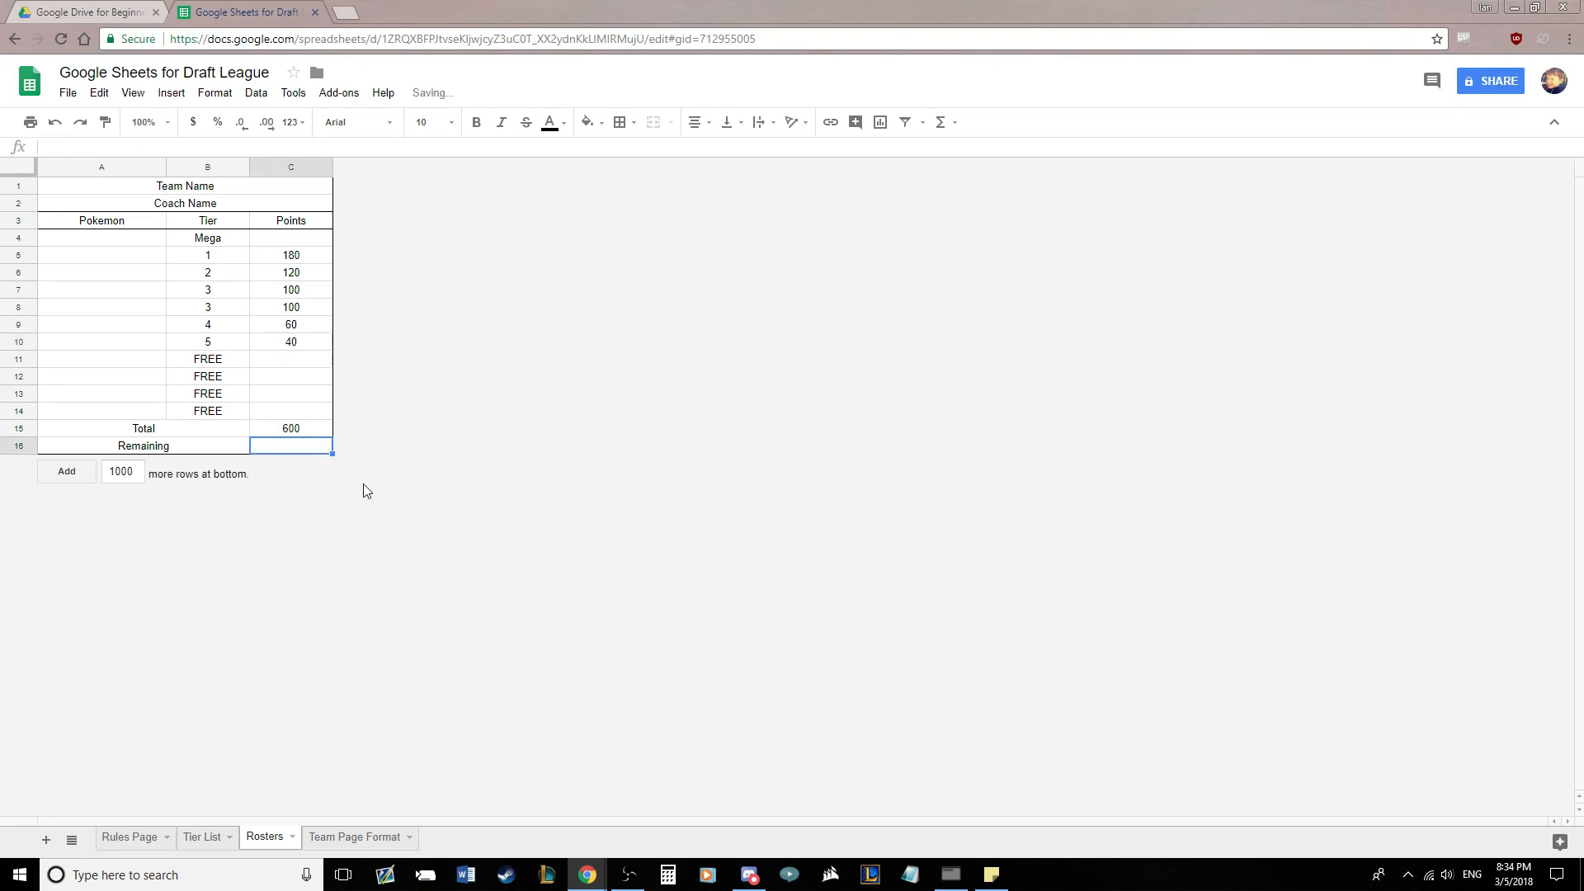
text(=)
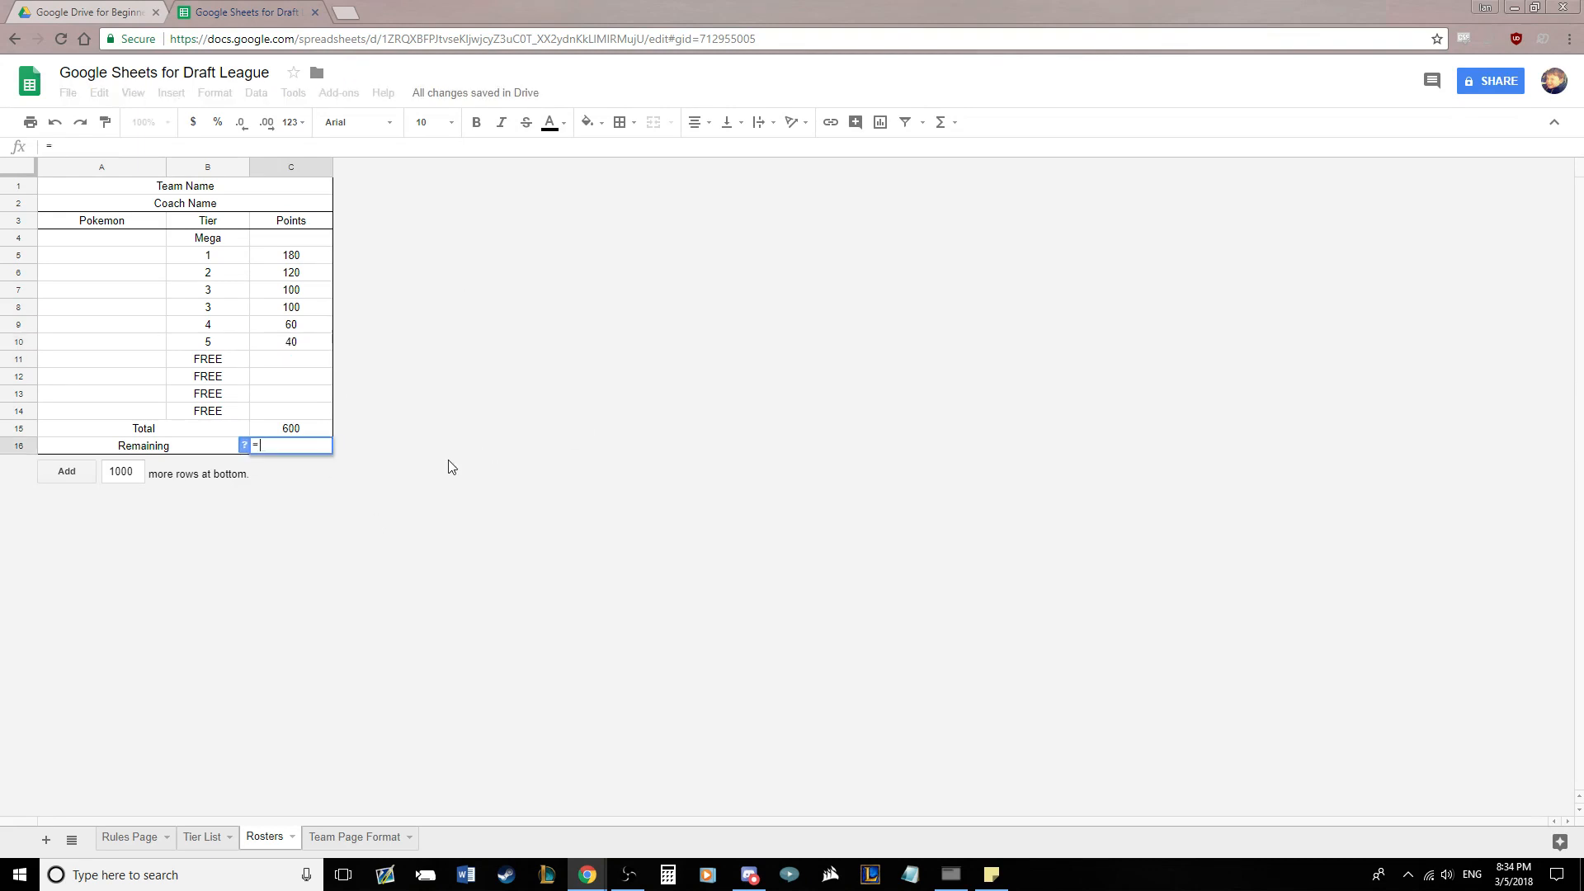
text(1000-)
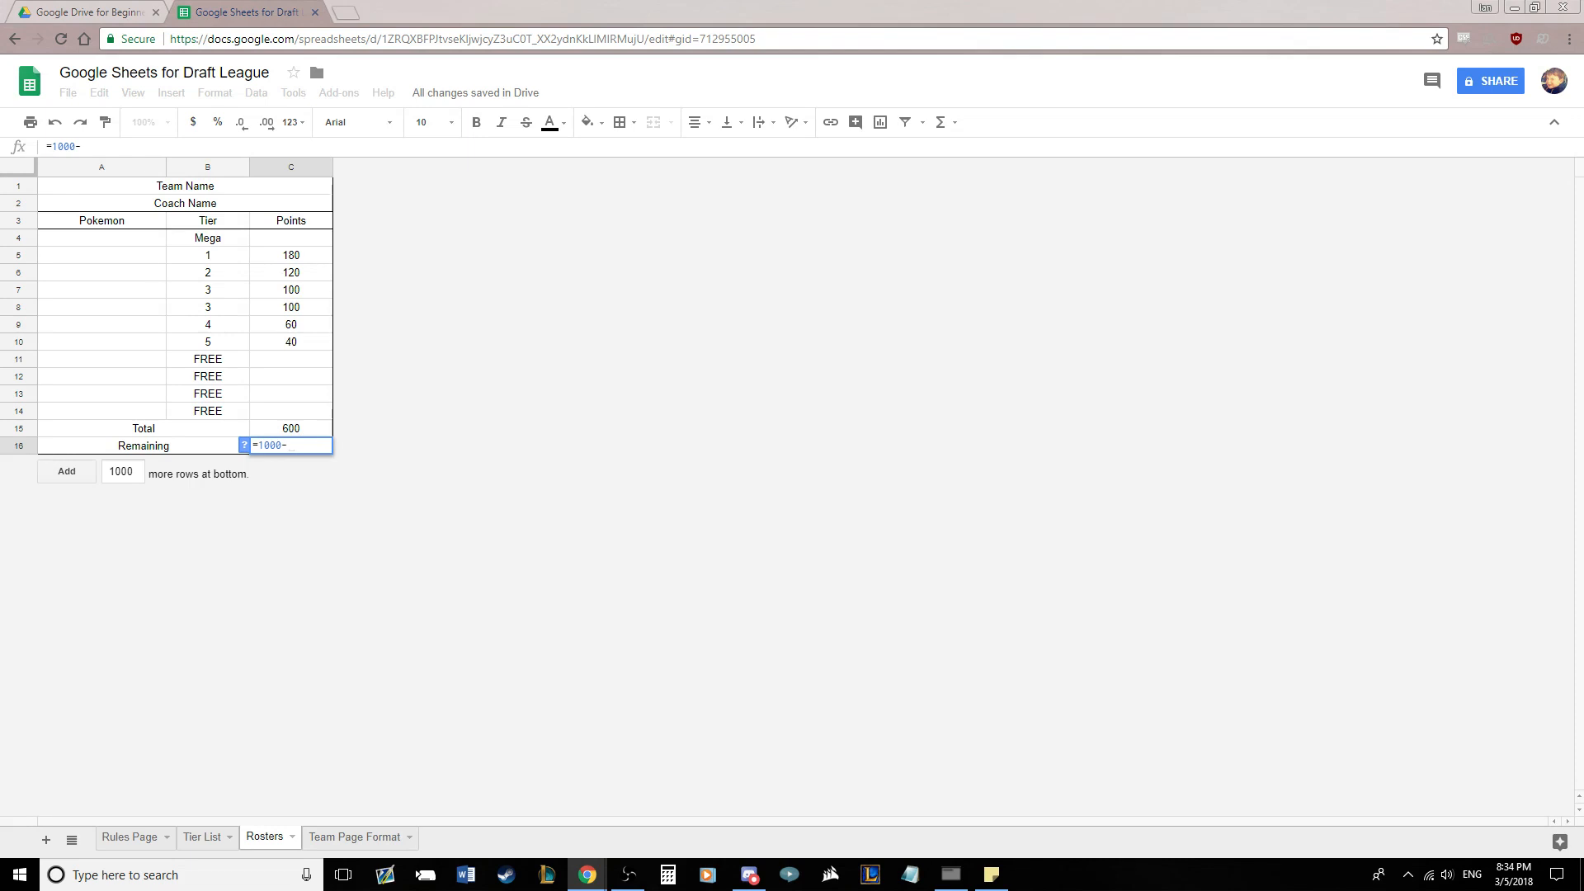
click(294, 435)
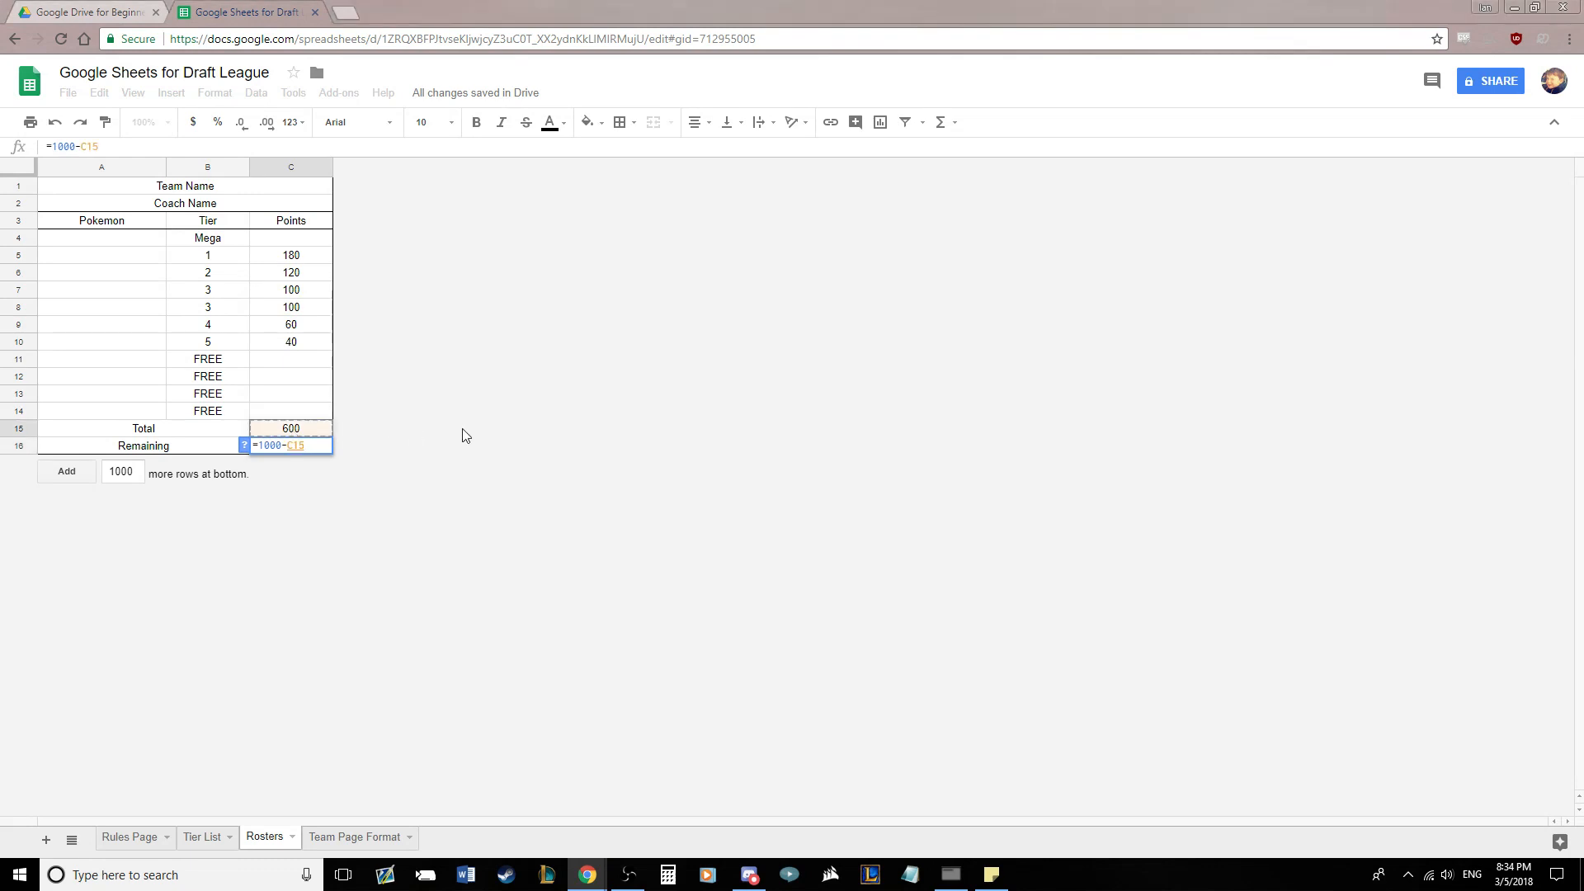
key(Return)
Edit the Total formula in C15 to sum the whole points range C4:C14
click(308, 433)
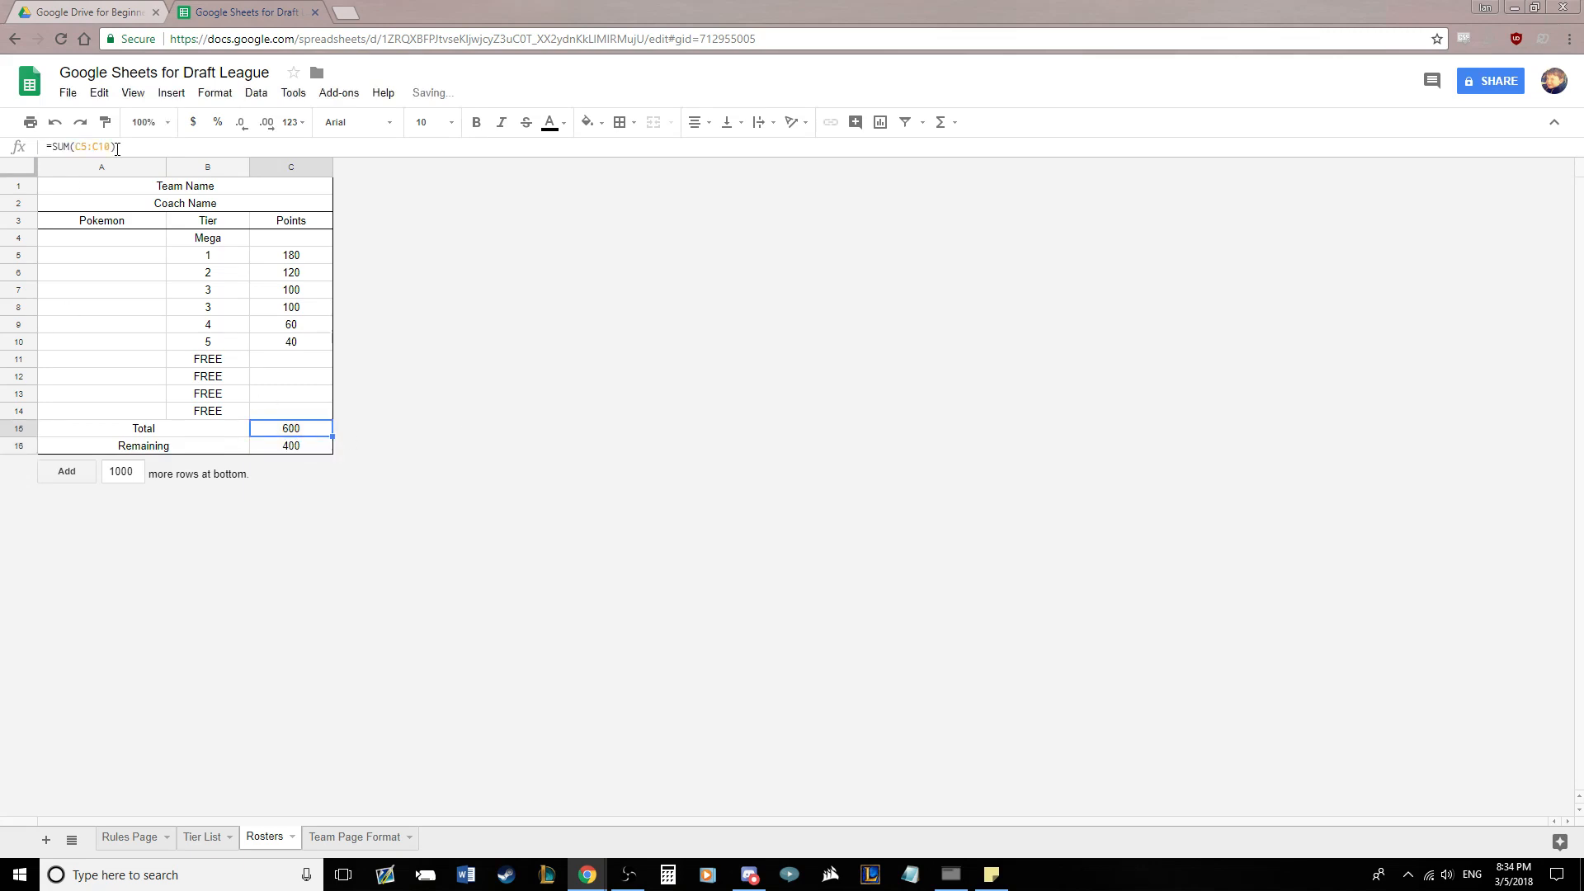
click(116, 148)
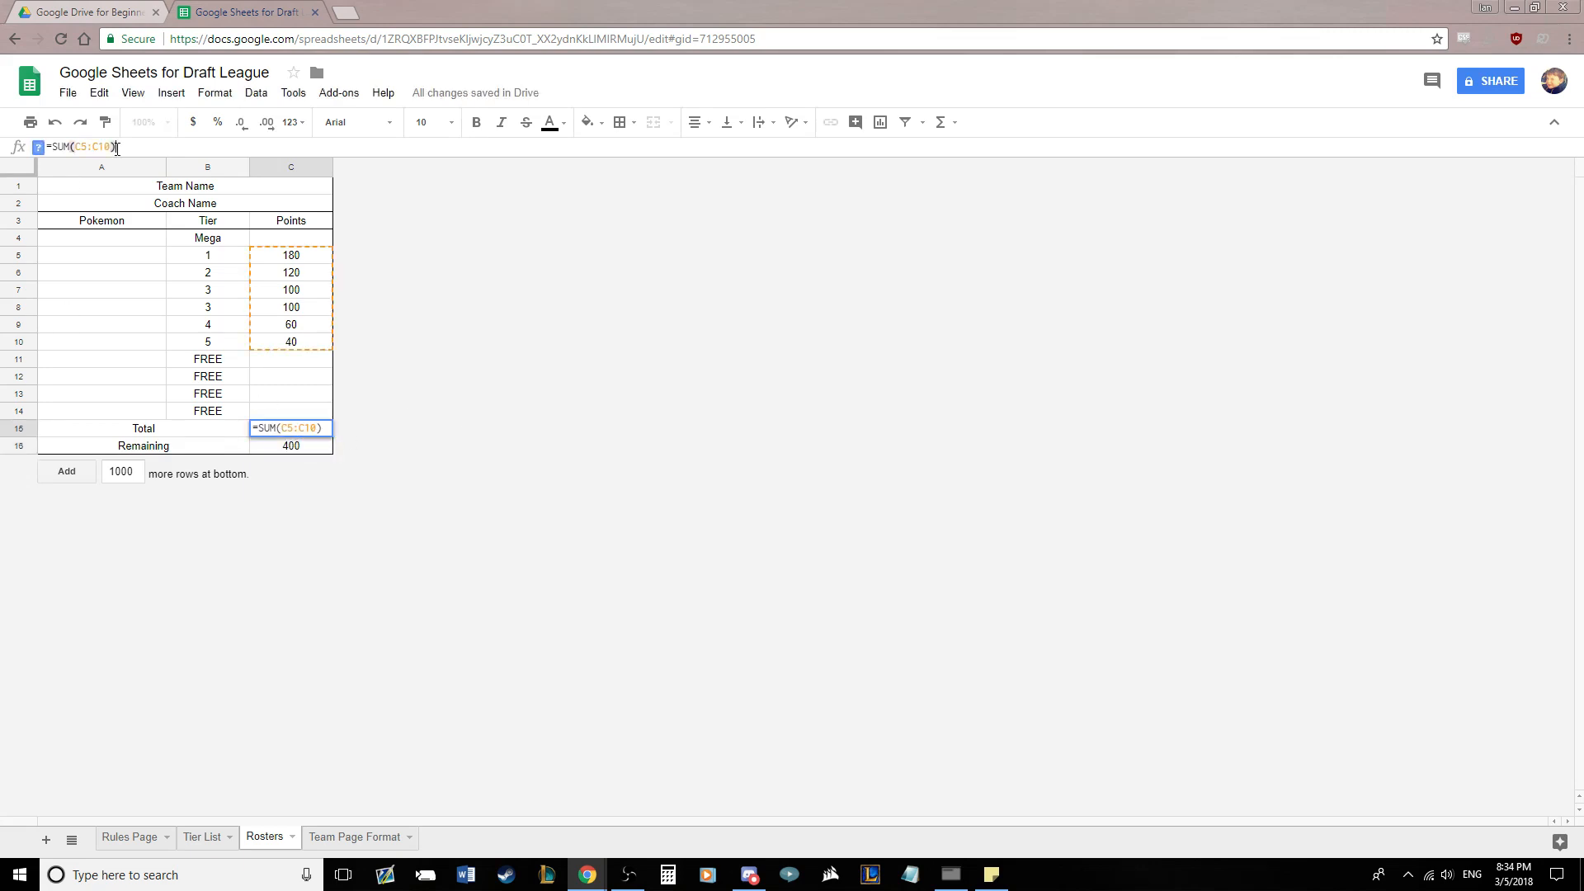
key(BackSpace)
key(BackSpace)
key(BackSpace)
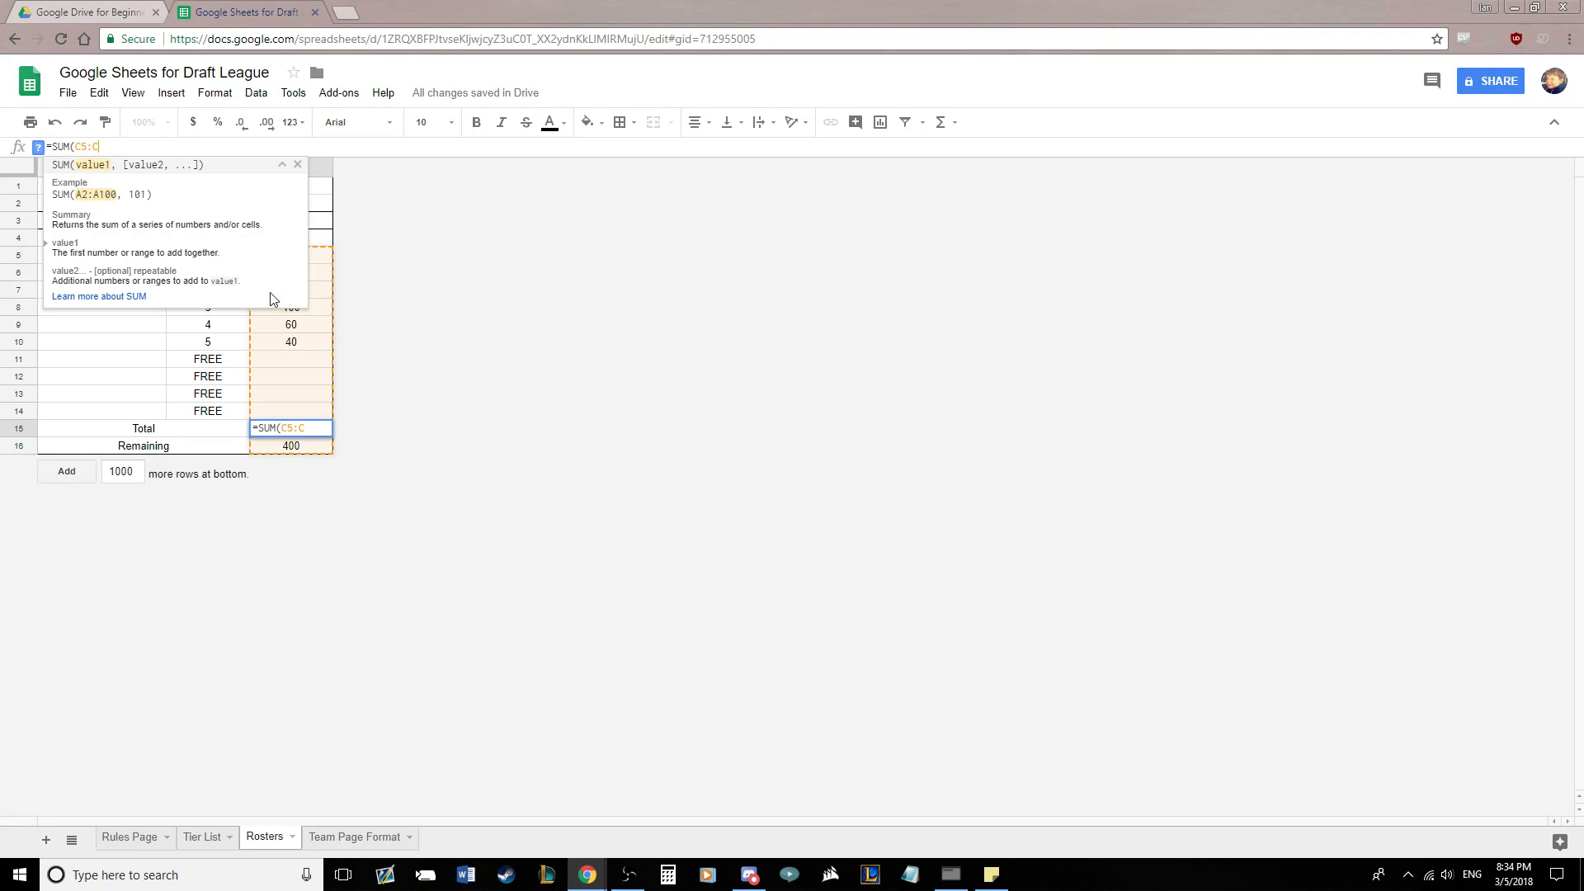
key(BackSpace)
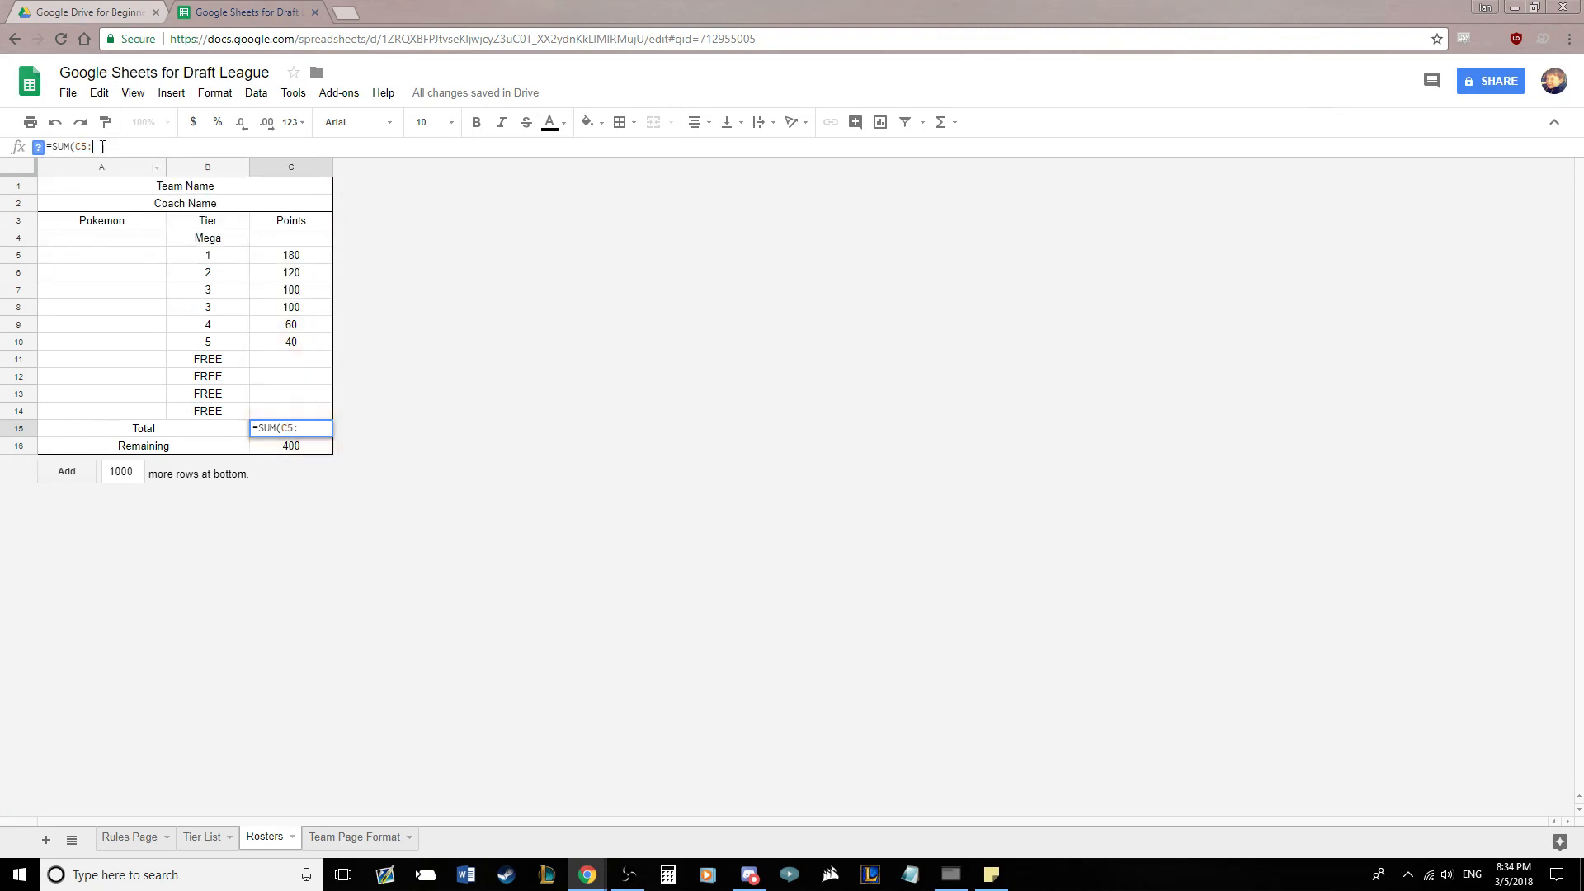
key(BackSpace)
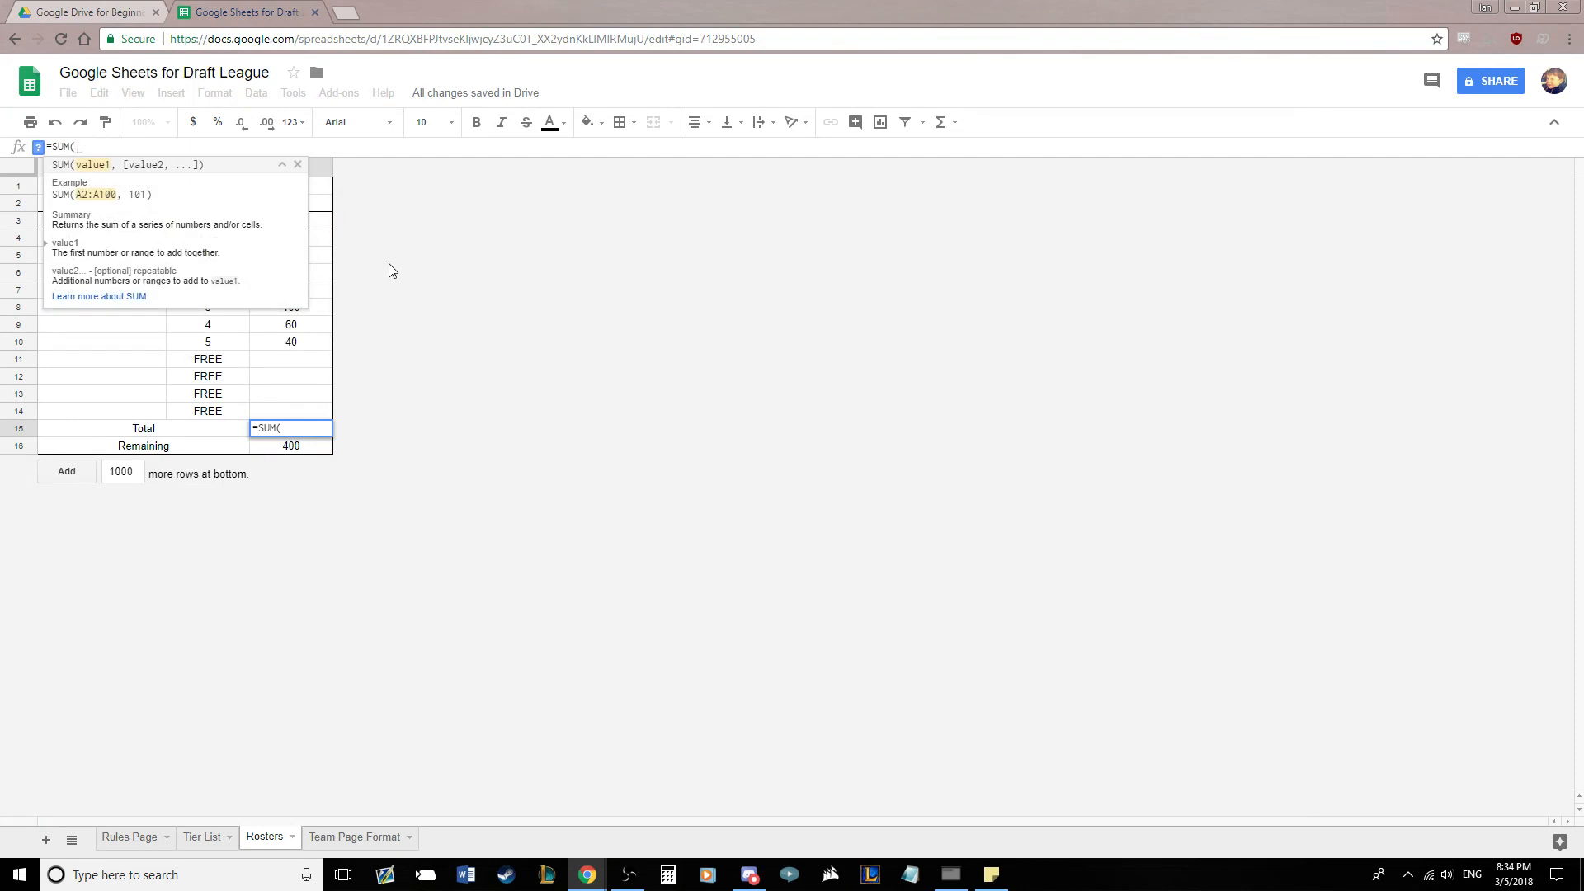
click(295, 241)
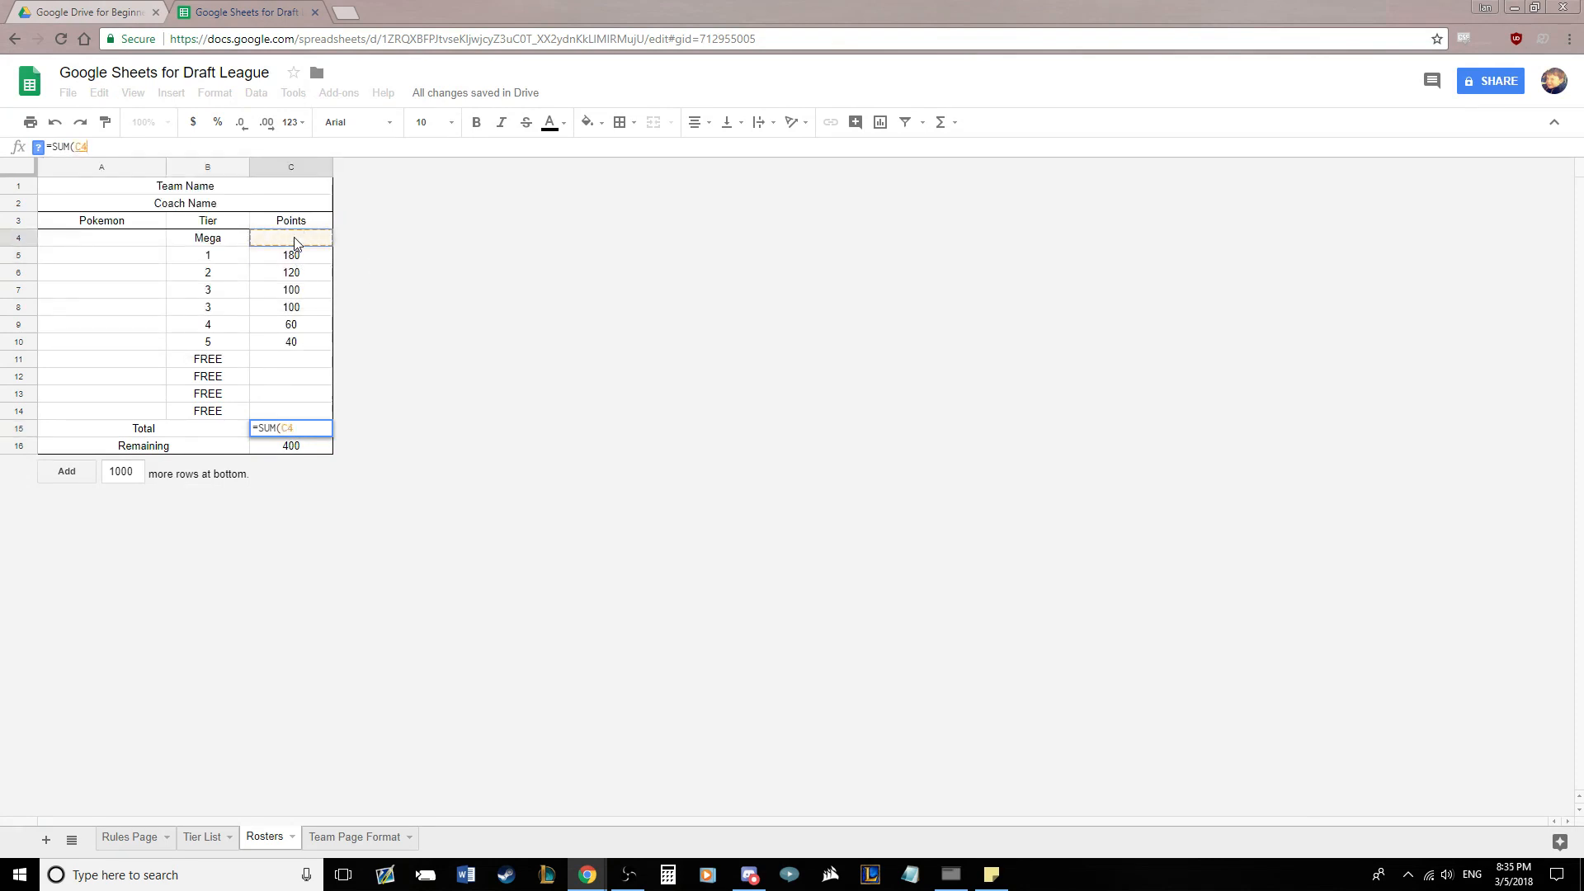
drag(297, 252, 298, 414)
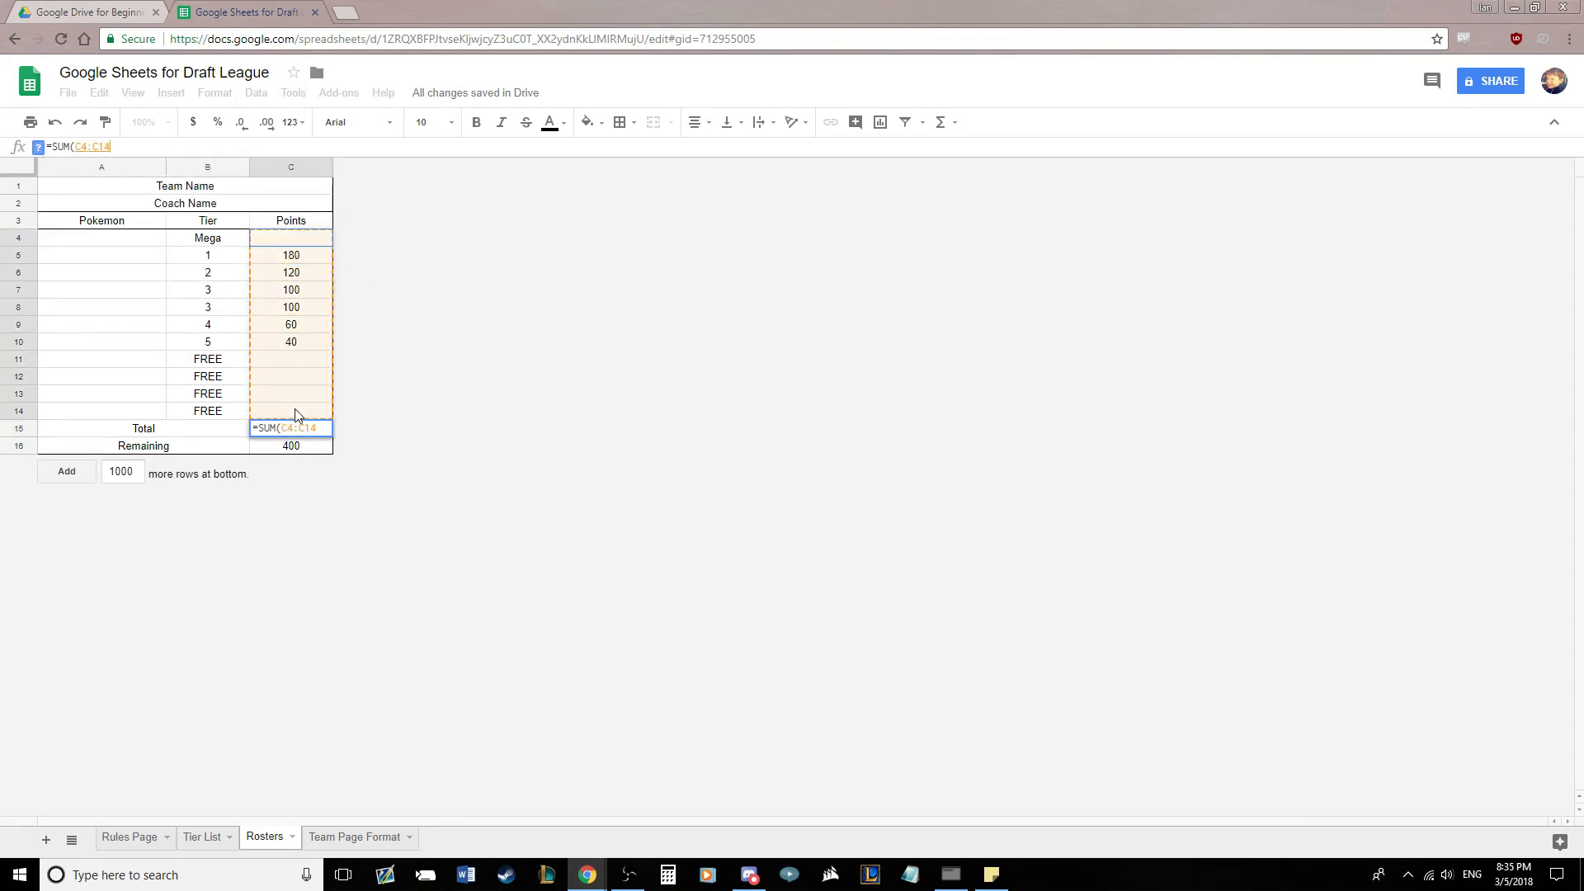
key(Return)
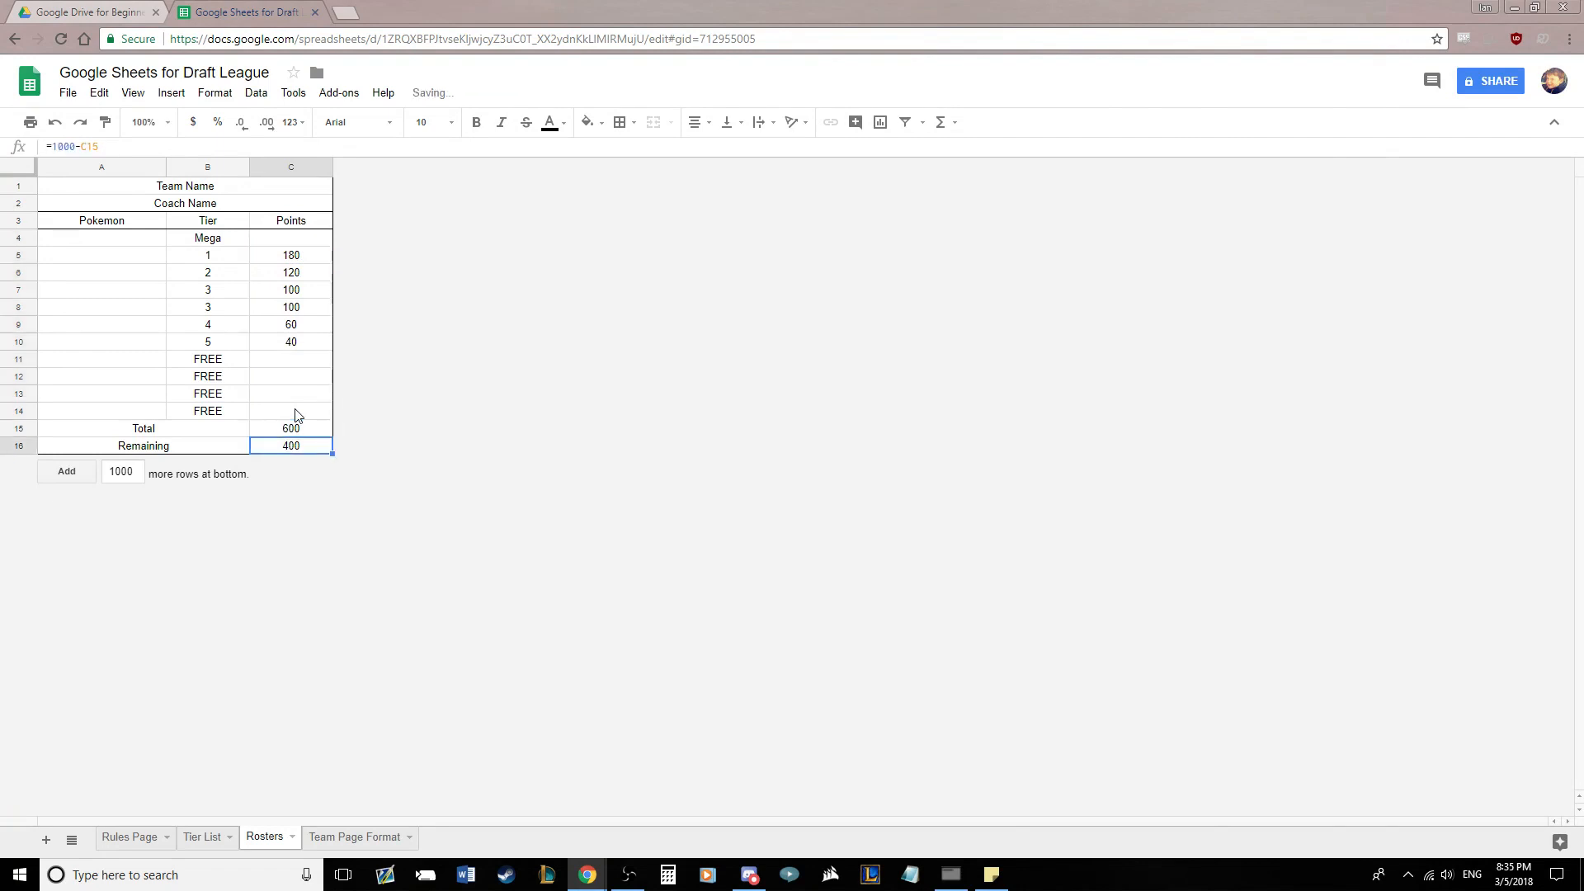
key(Up)
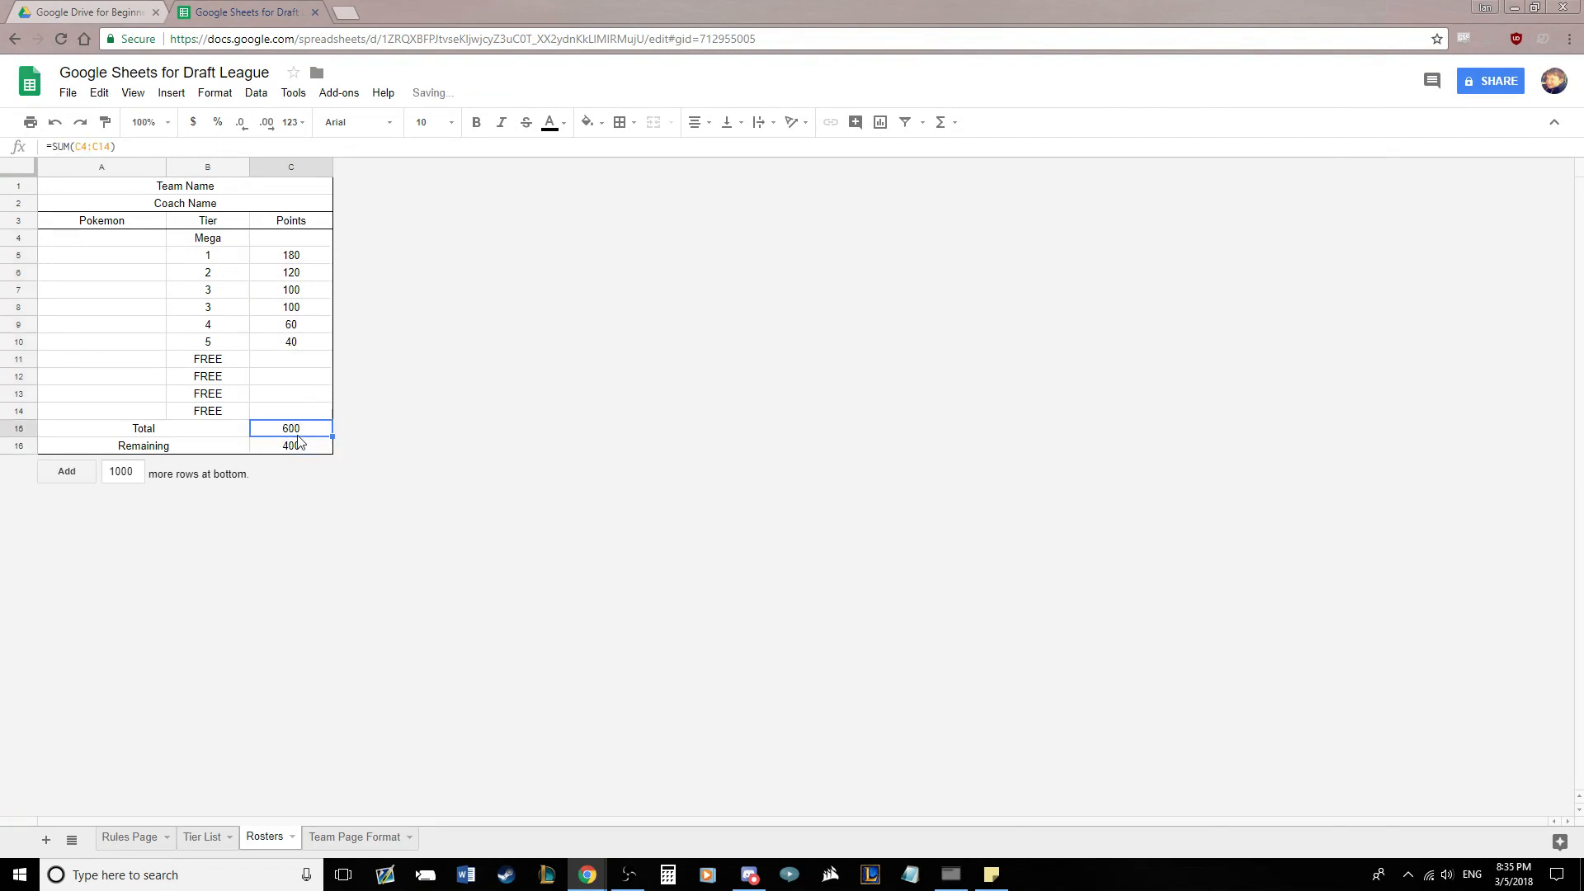
Enter 180 test points for the first FREE slot in C11 and check the Total and Remaining cells
click(296, 363)
text(180)
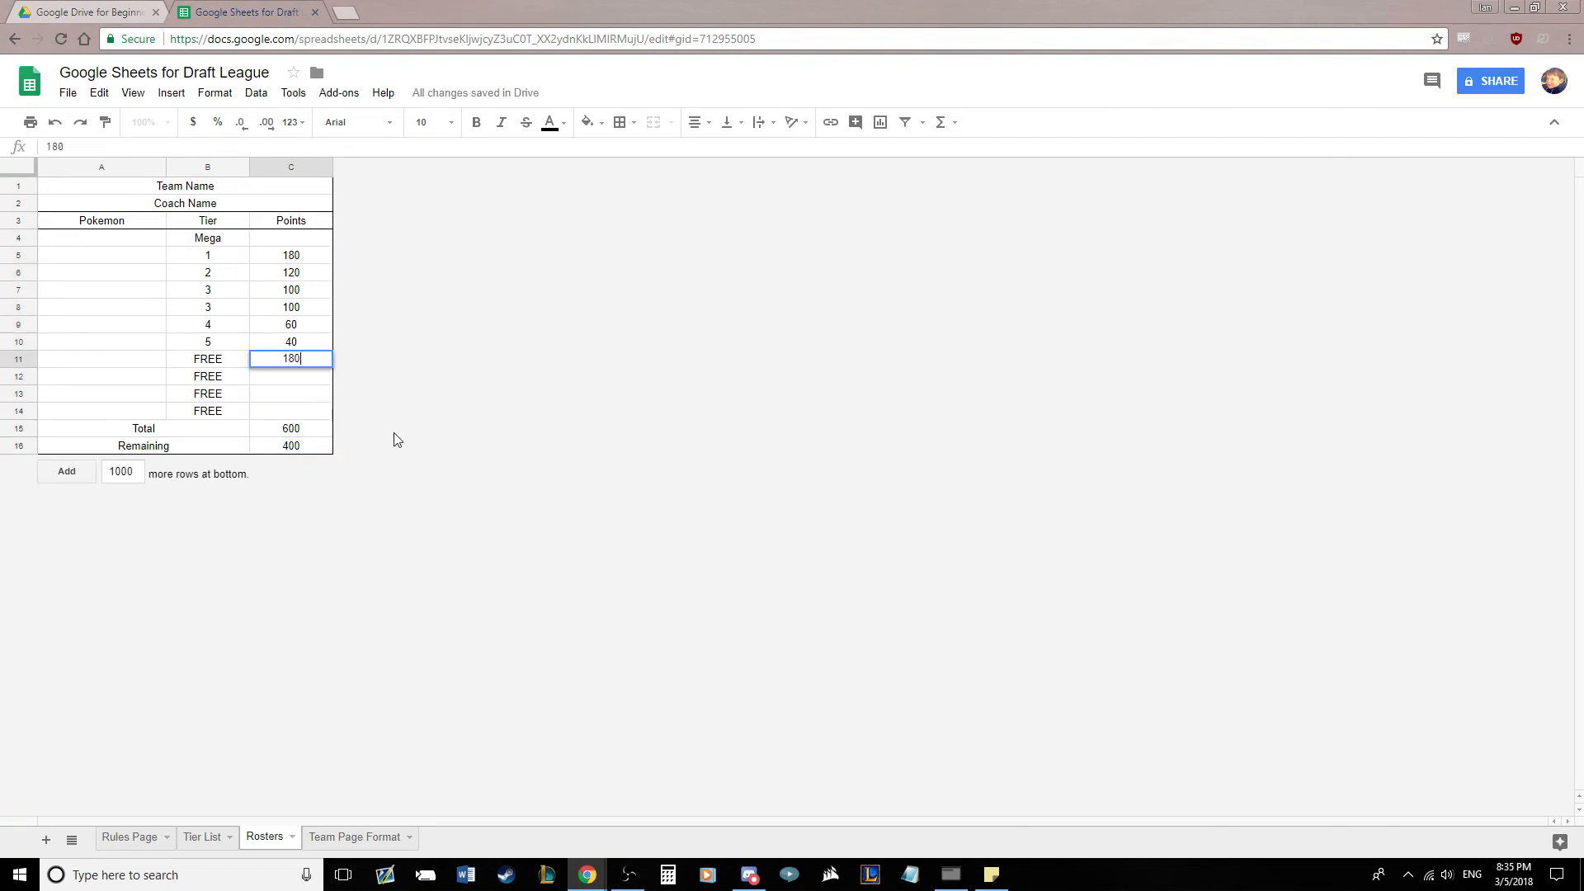
key(Return)
click(306, 439)
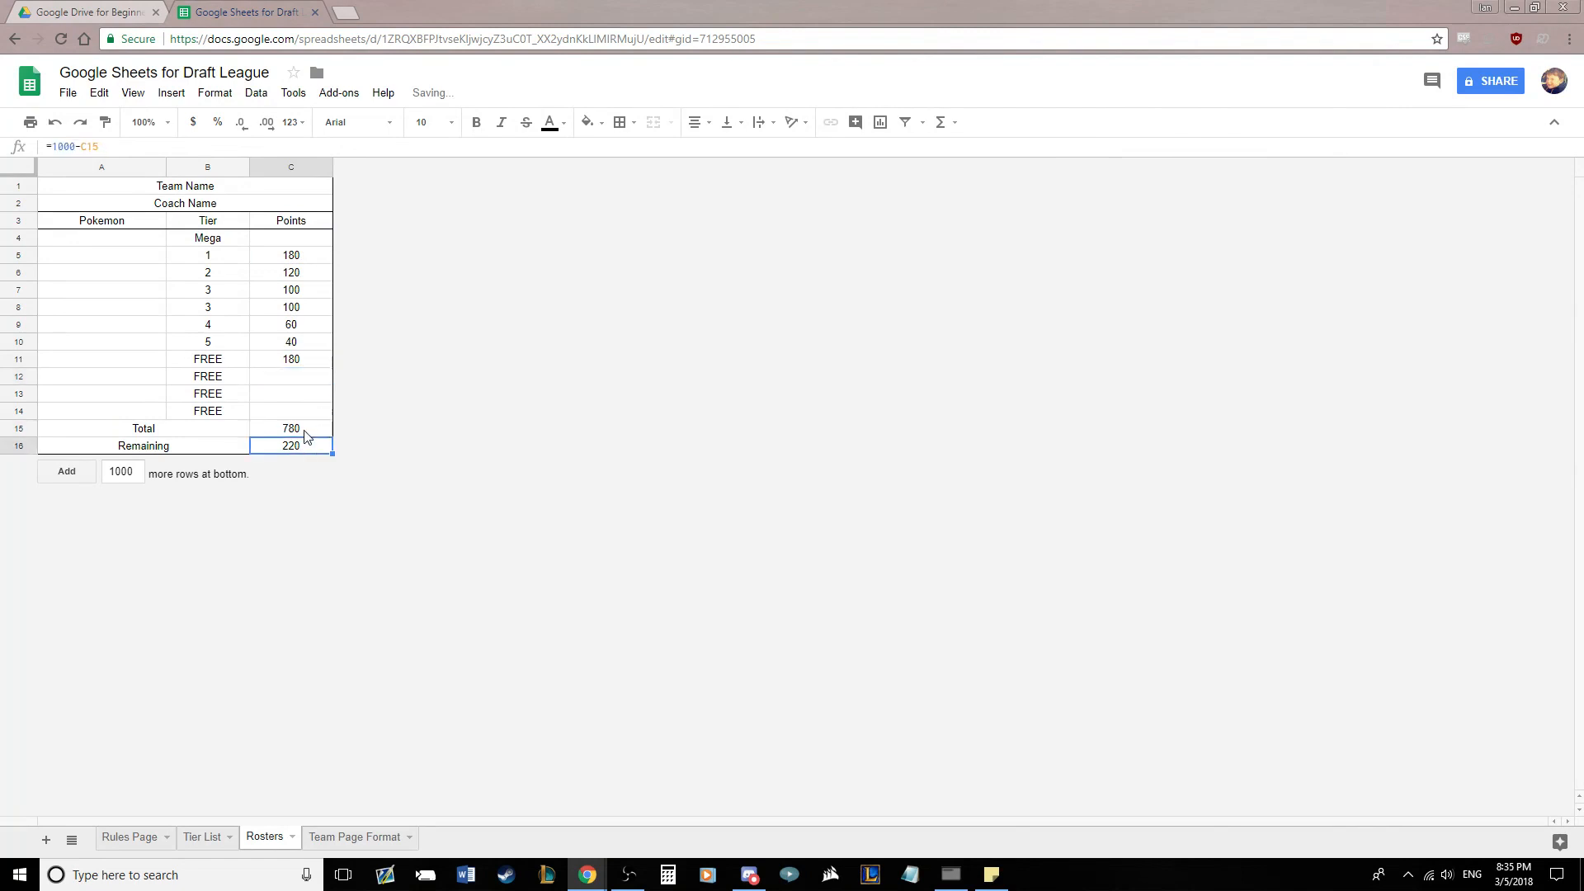
click(303, 430)
click(299, 449)
click(299, 430)
Enter test points of 120, 60 and 40 for the other FREE slots in C12:C14 and check the Remaining cell
click(299, 378)
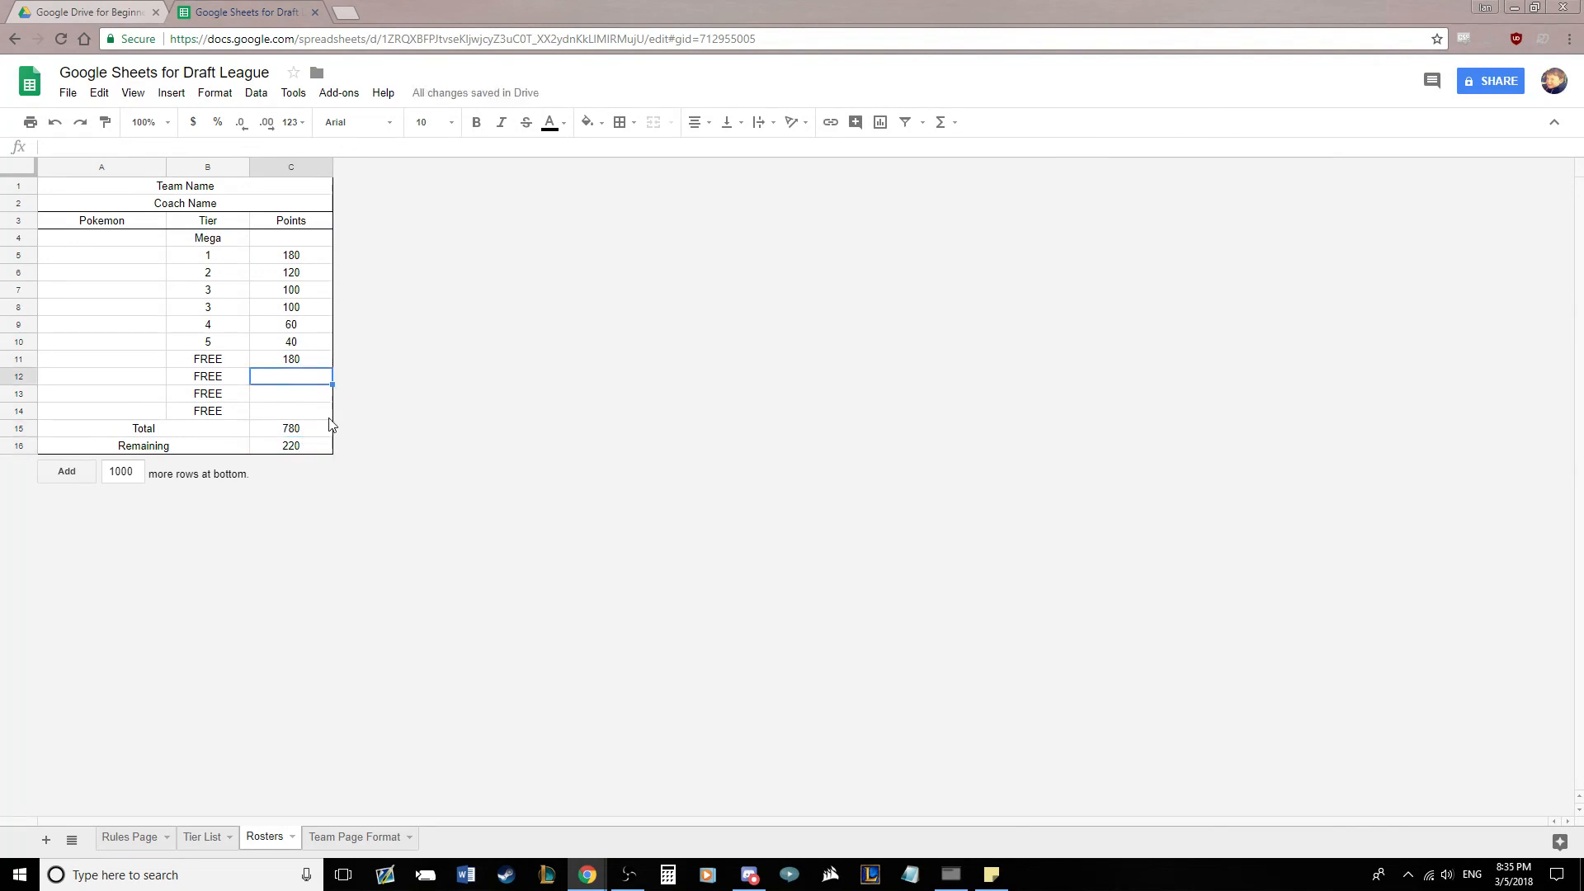
text(120)
key(Return)
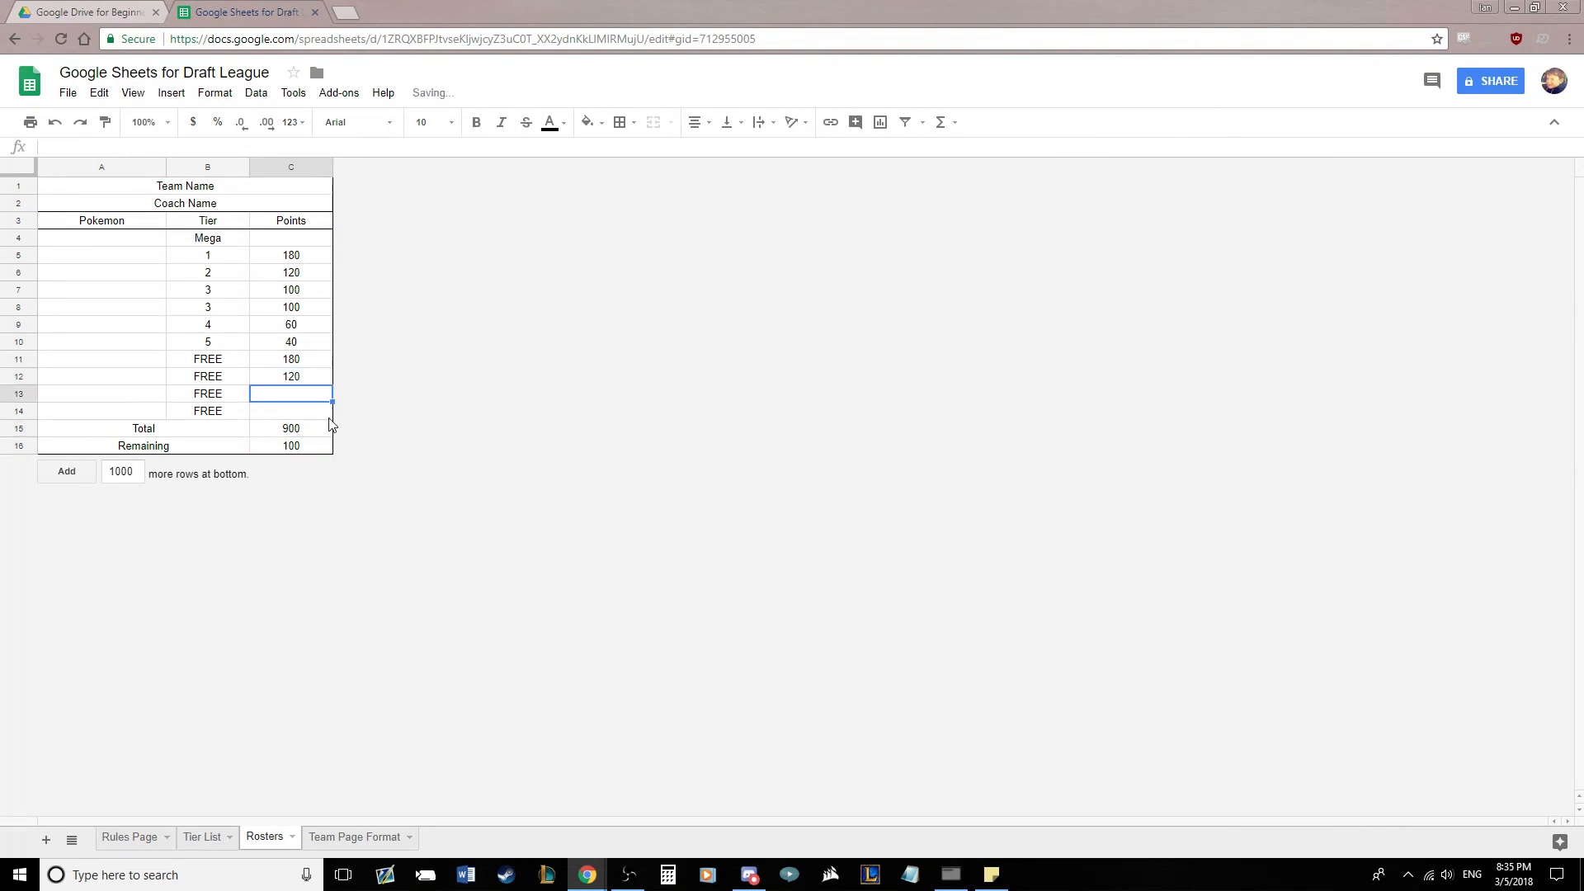
text(60)
key(Return)
text(40)
key(Return)
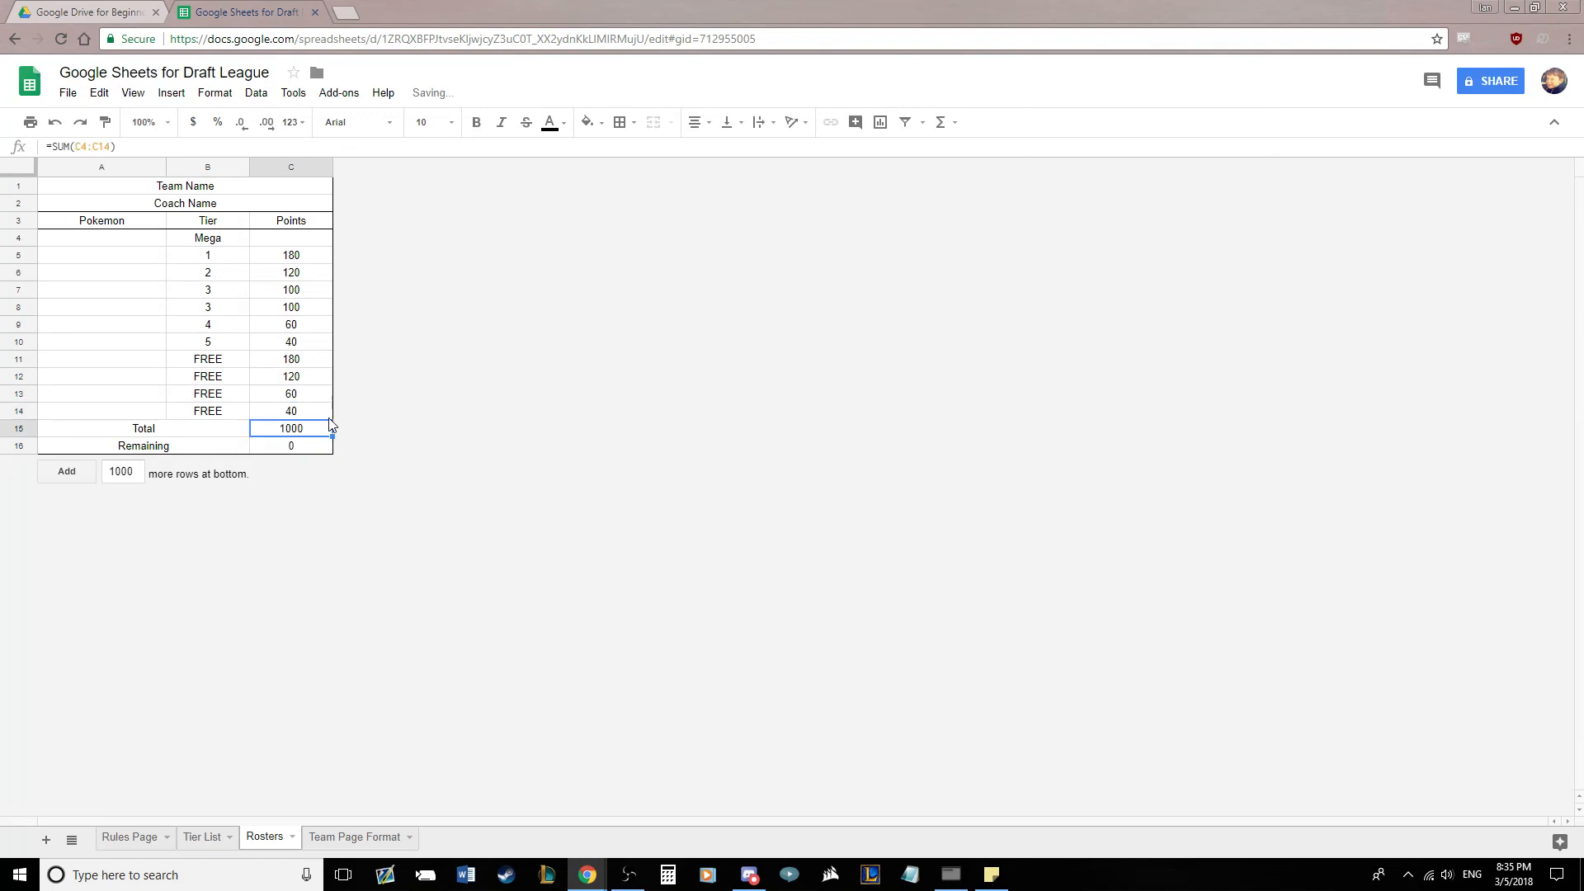
click(312, 445)
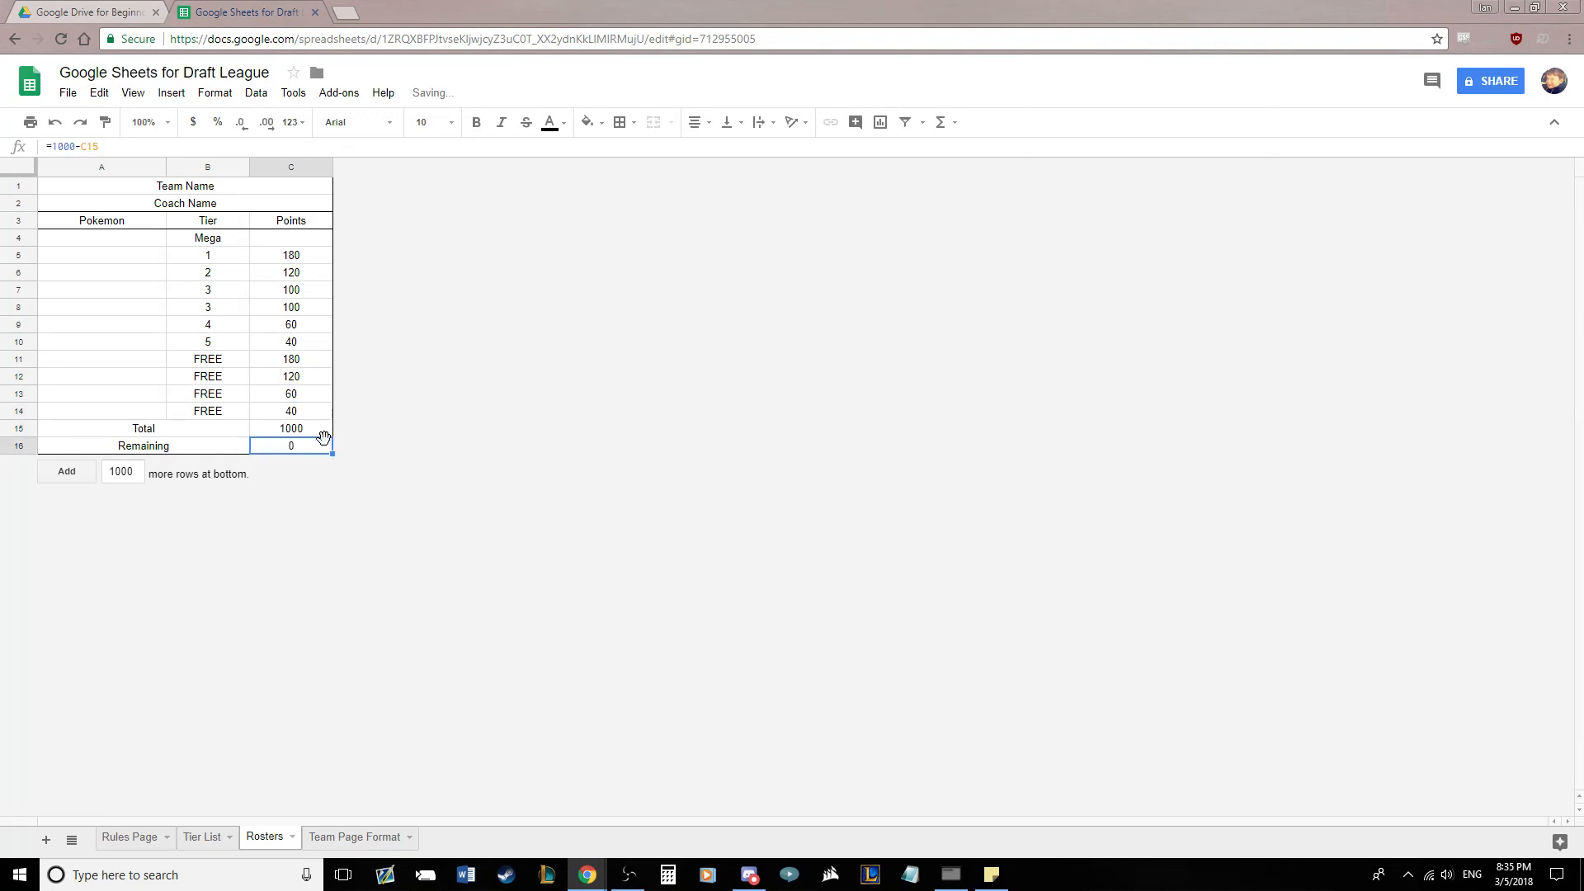
Clear the test points from the four FREE slots in C11:C14
click(296, 365)
key(Delete)
click(301, 379)
key(Delete)
click(296, 396)
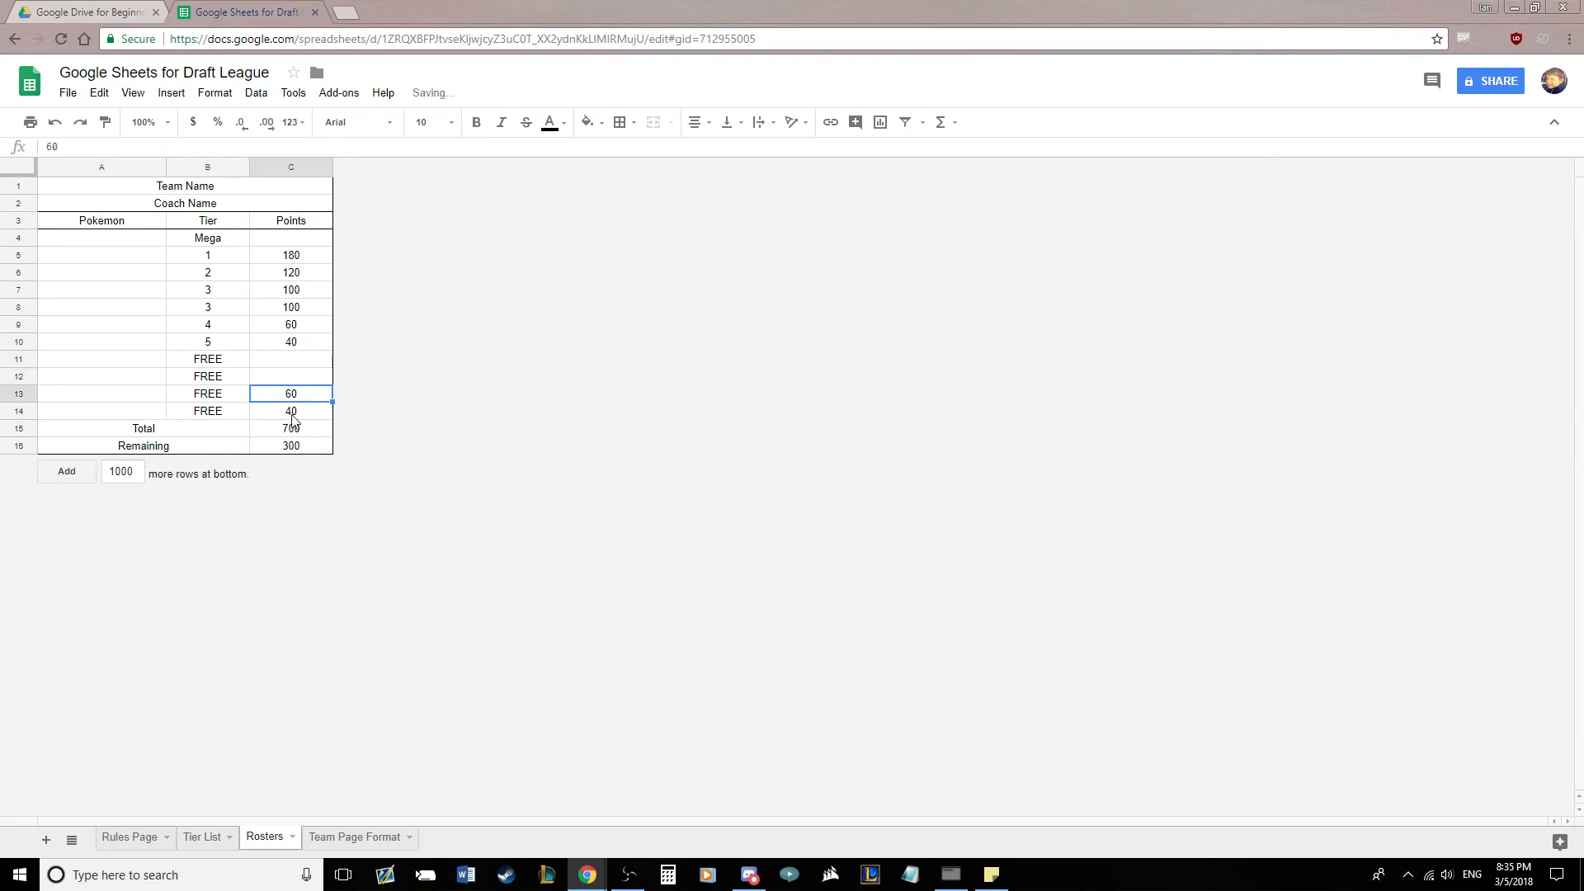
key(Delete)
click(289, 413)
key(Delete)
click(309, 363)
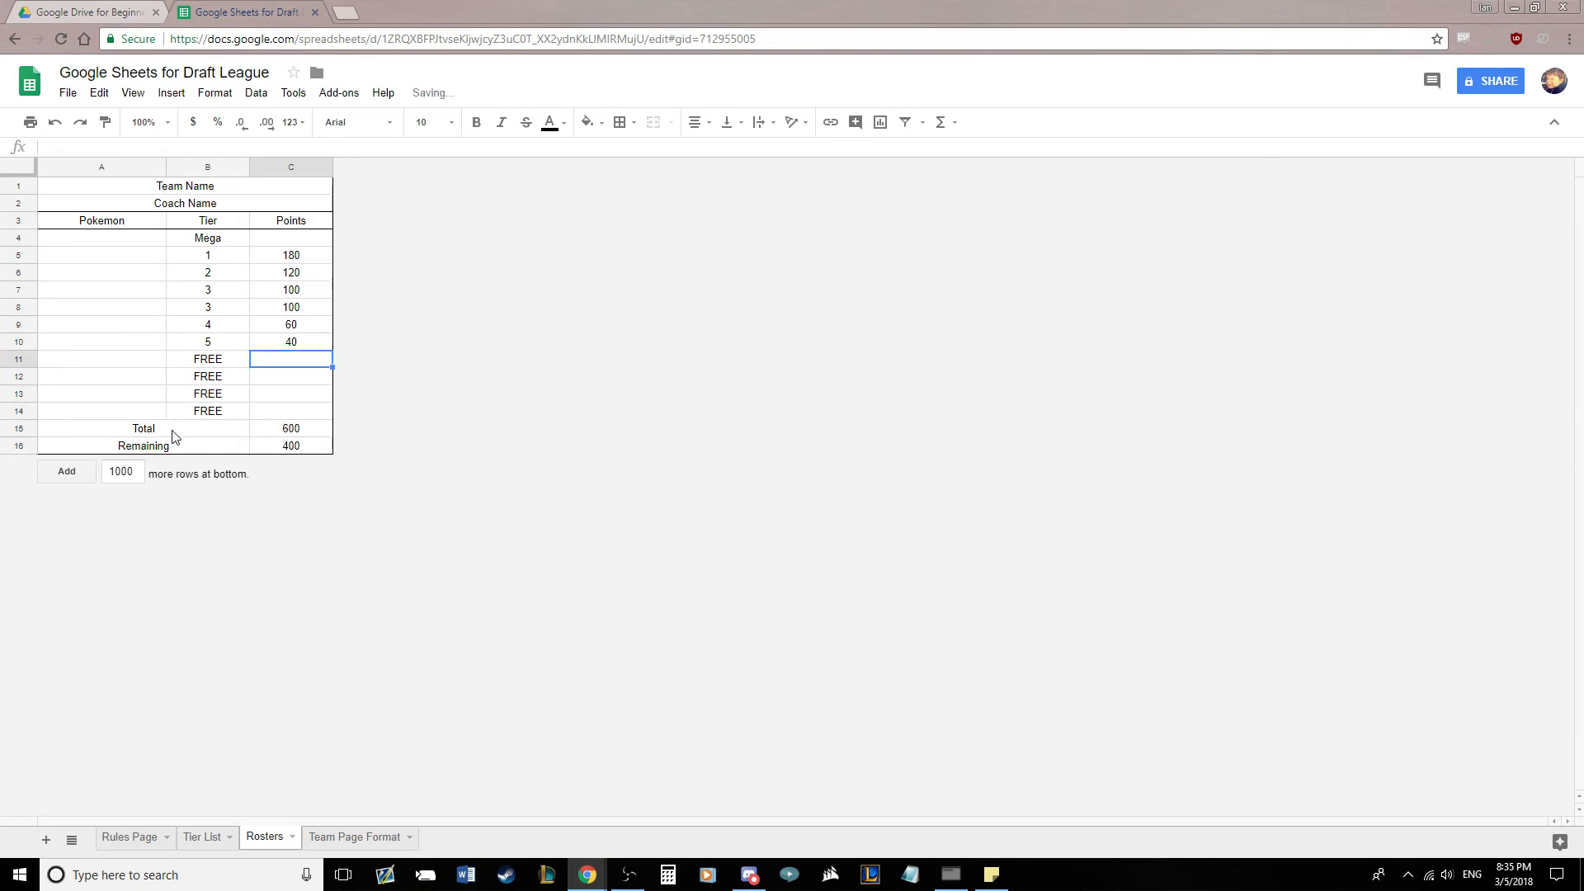
Add an outer border around the Total row, A15:C15
drag(169, 434, 290, 432)
click(626, 123)
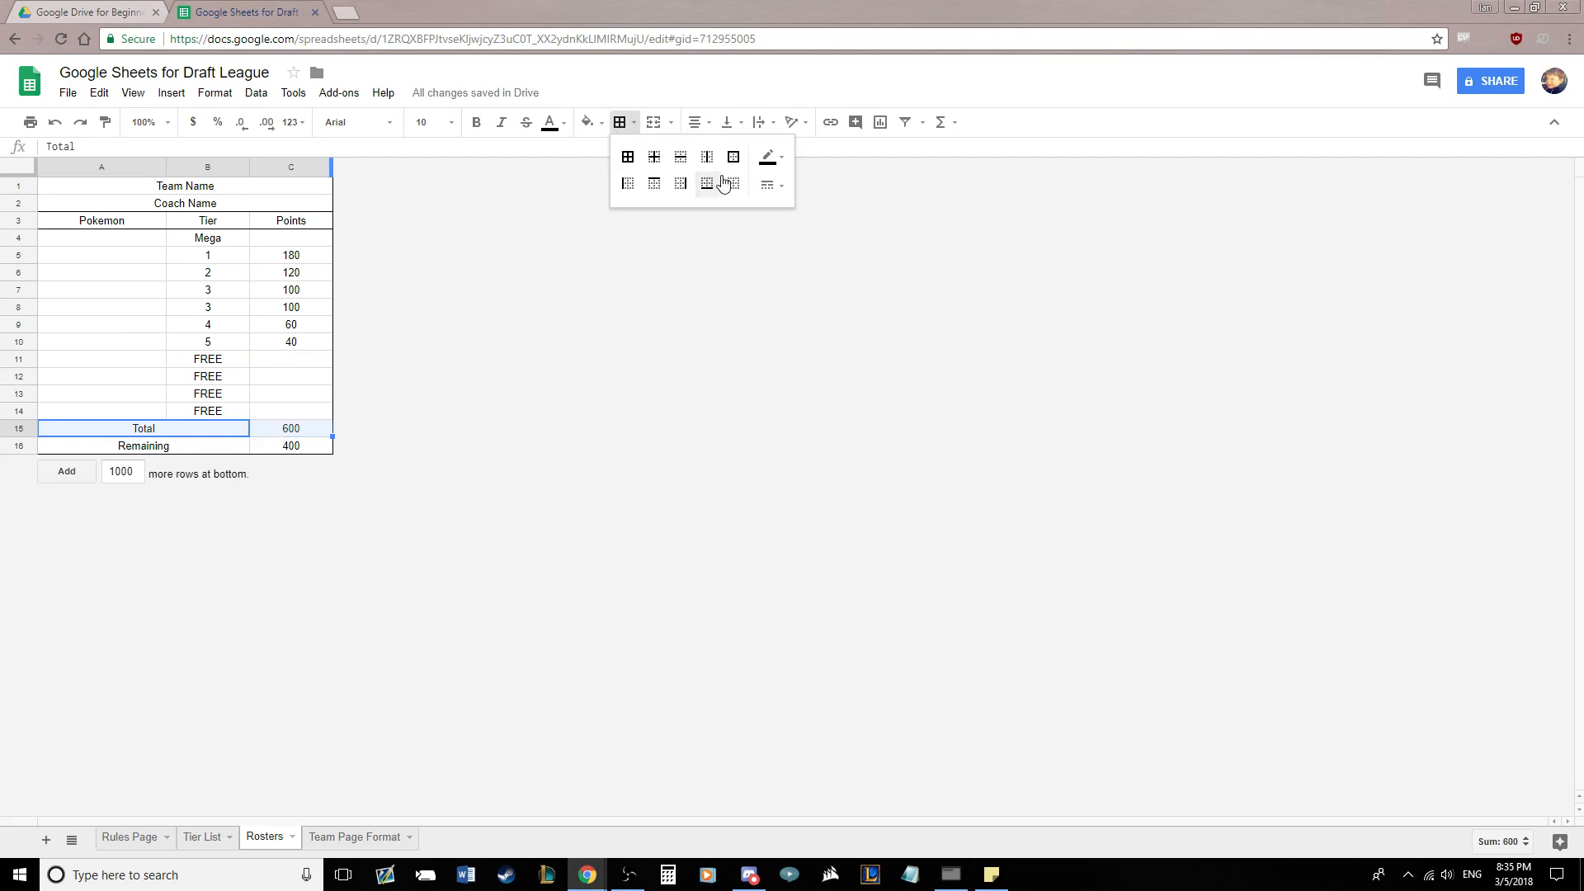
click(732, 166)
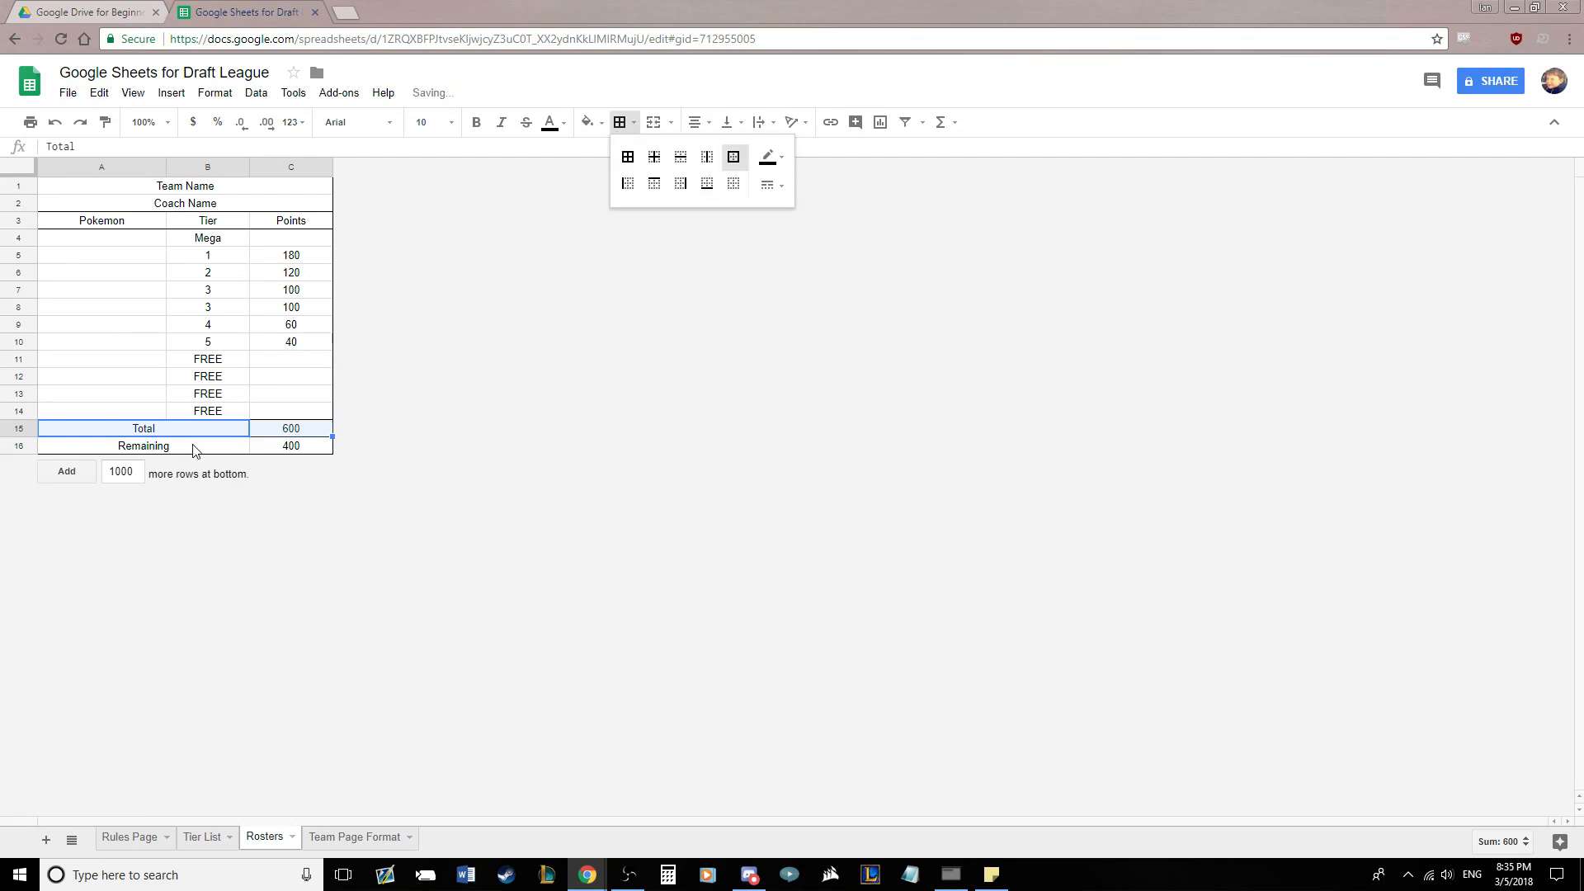
Add a left border along the Points column from C3 to C16
drag(195, 449, 300, 447)
click(313, 385)
drag(291, 220, 290, 445)
click(619, 122)
click(627, 186)
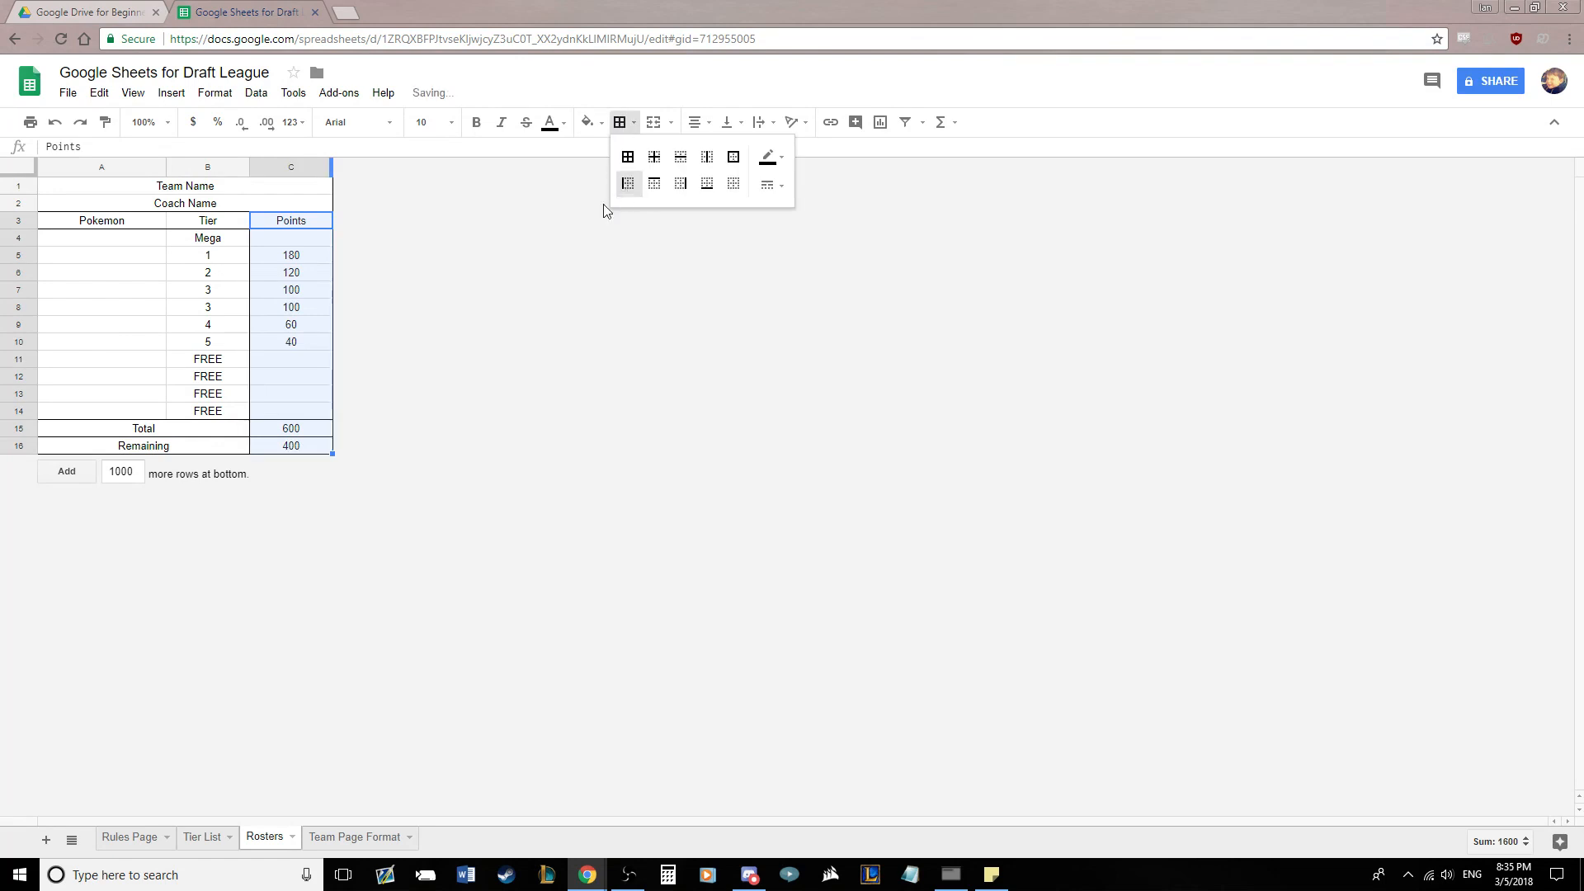
click(208, 327)
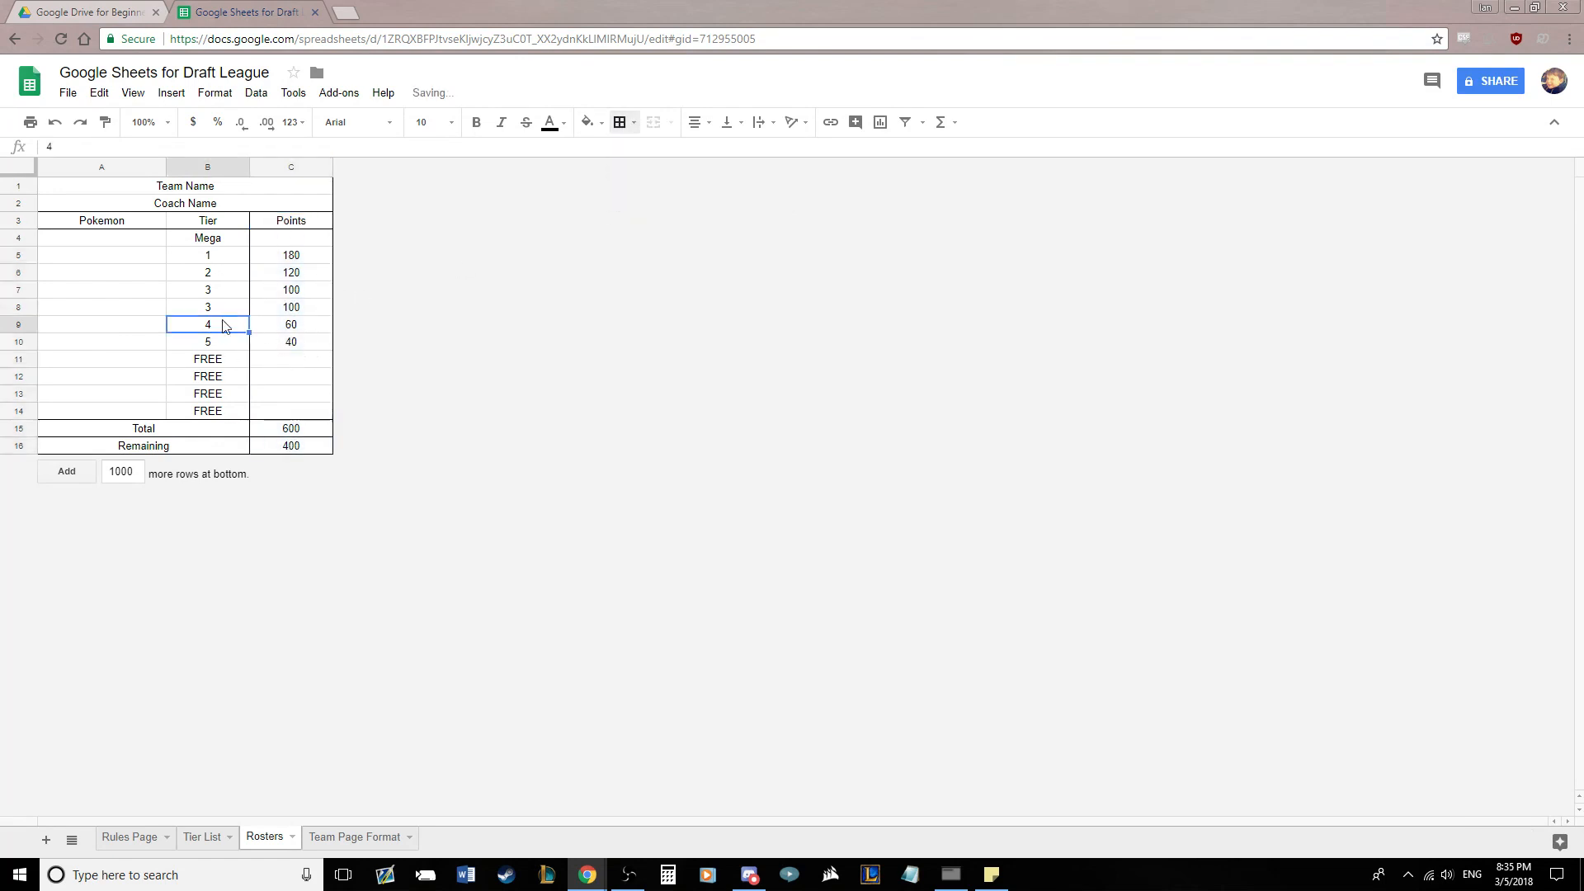
Check the tier colours in the Tier List sheet and fill the Mega cell B4 in Rosters with the matching cornflower blue
click(91, 245)
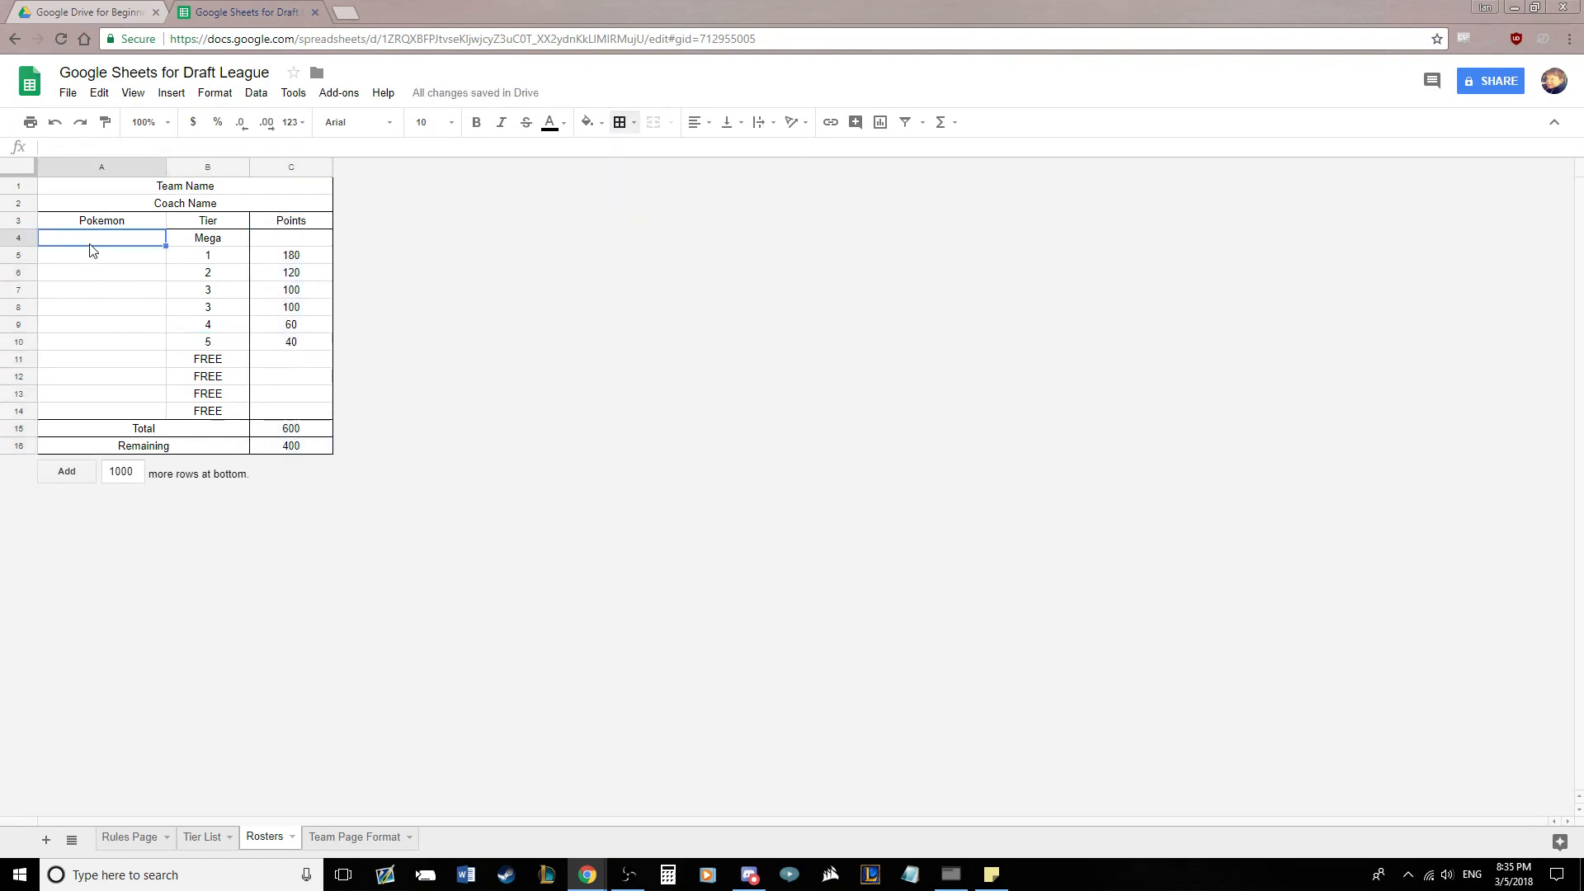
click(218, 241)
click(201, 837)
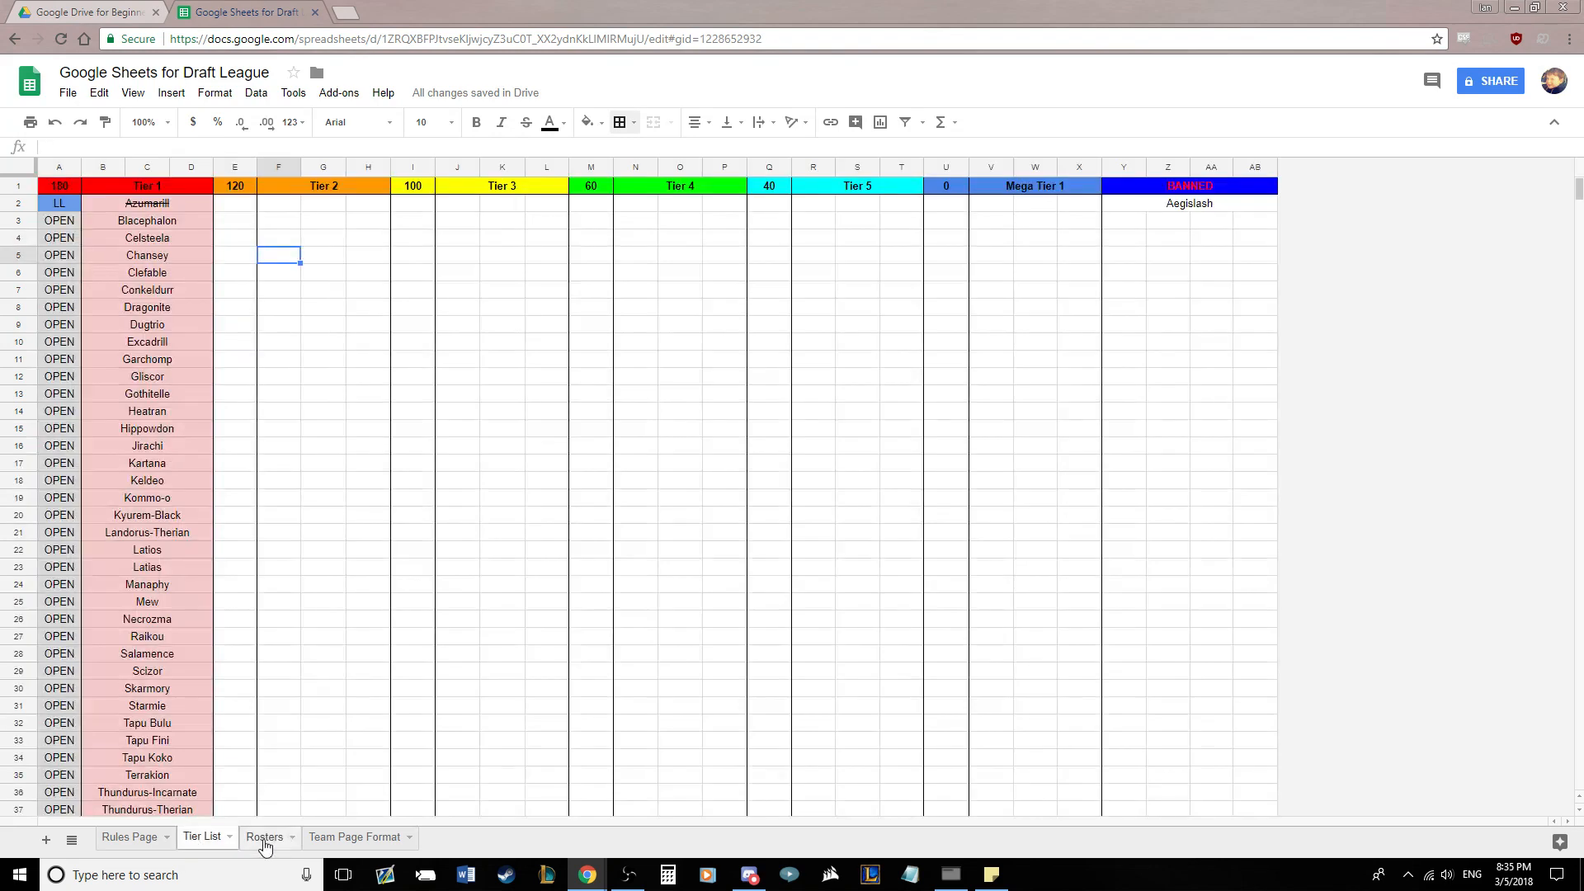
click(264, 838)
click(588, 122)
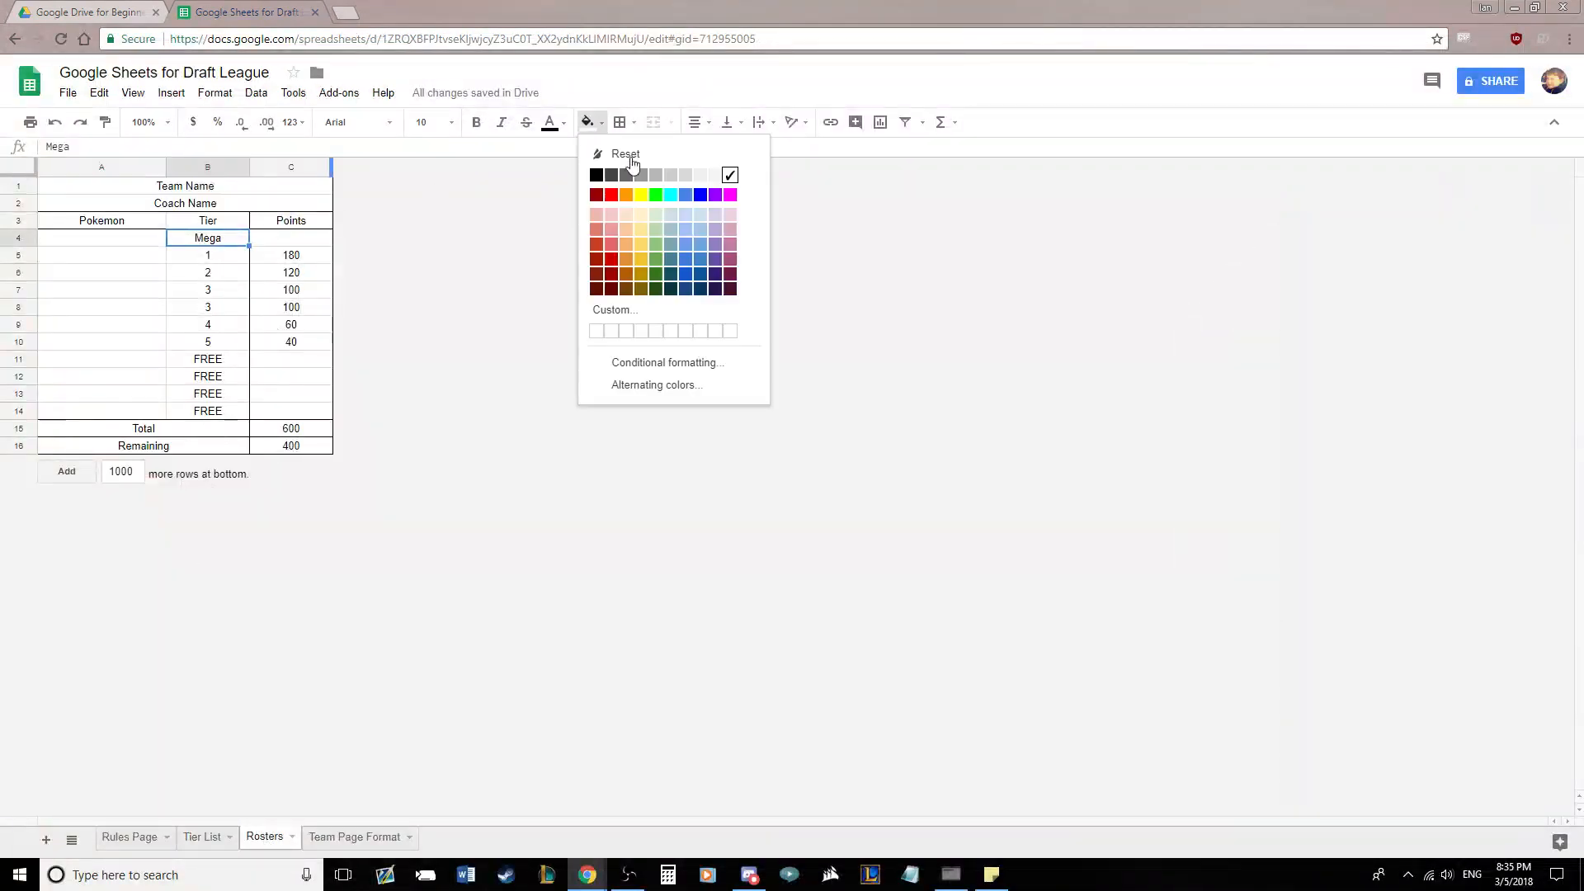
click(686, 195)
Fill the tier 1 cell B5 with red and the tier 2 cell B6 with orange
click(213, 257)
click(598, 124)
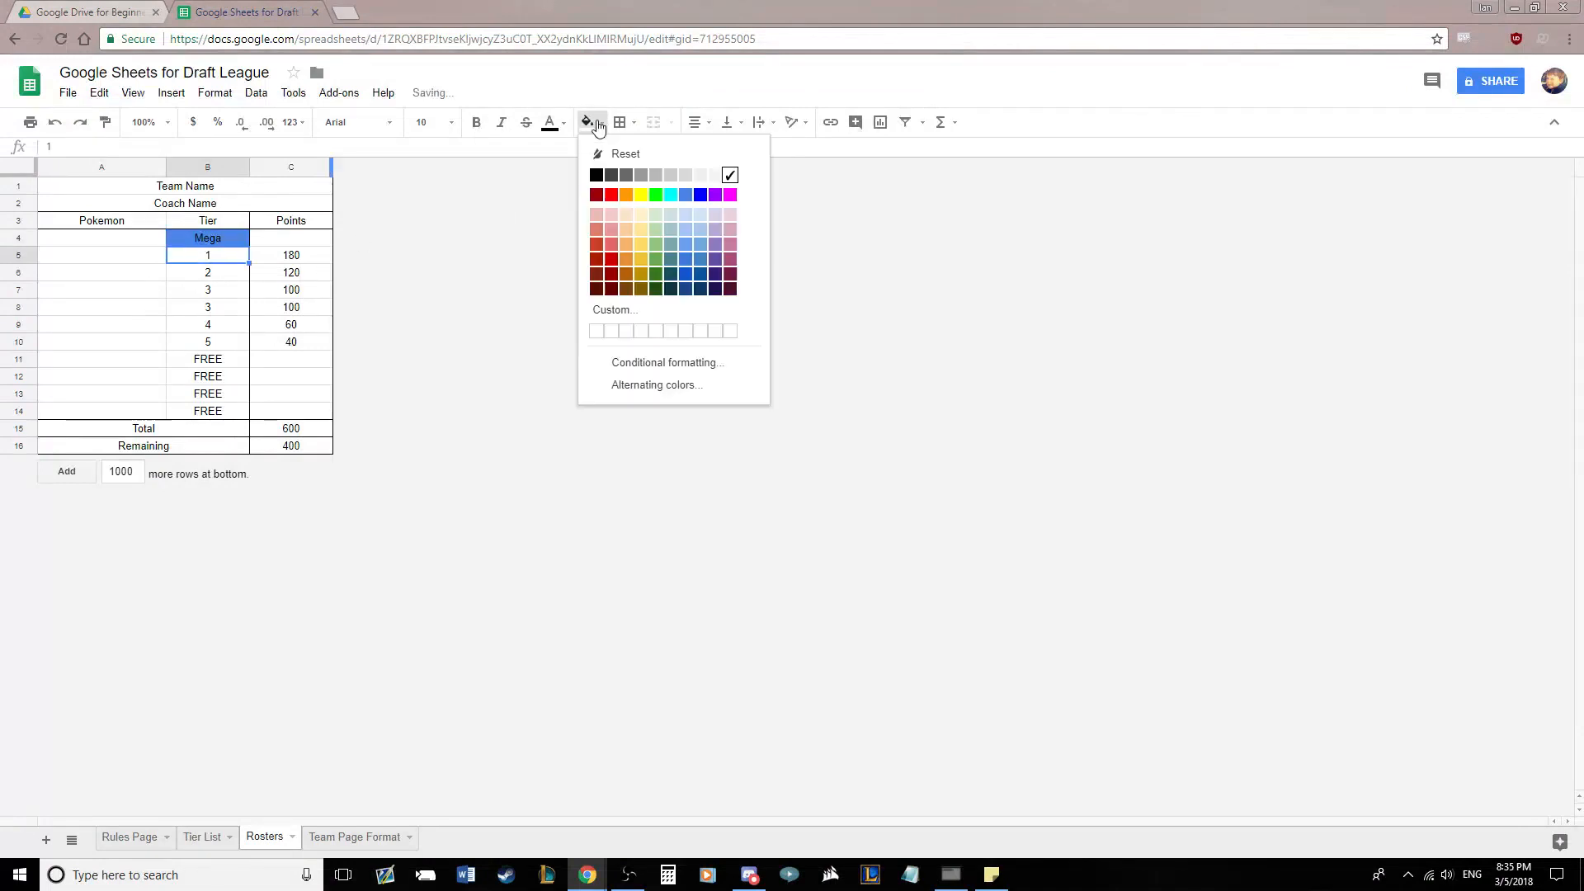
click(611, 195)
click(219, 274)
click(586, 122)
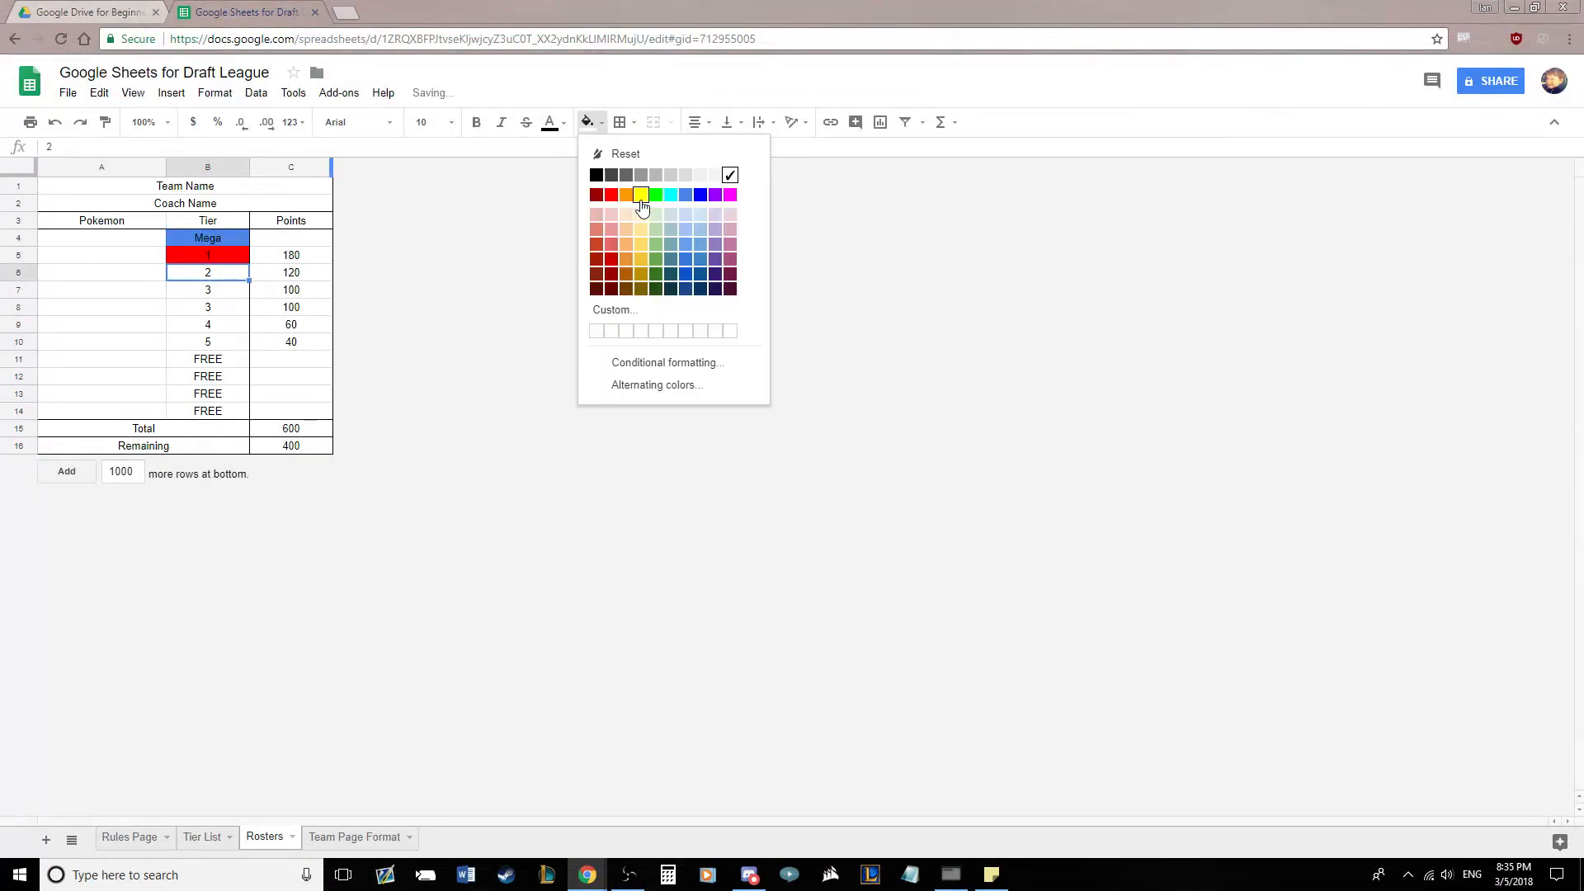
click(626, 195)
Fill both tier 3 cells, B7:B8, with orange
drag(216, 290, 216, 307)
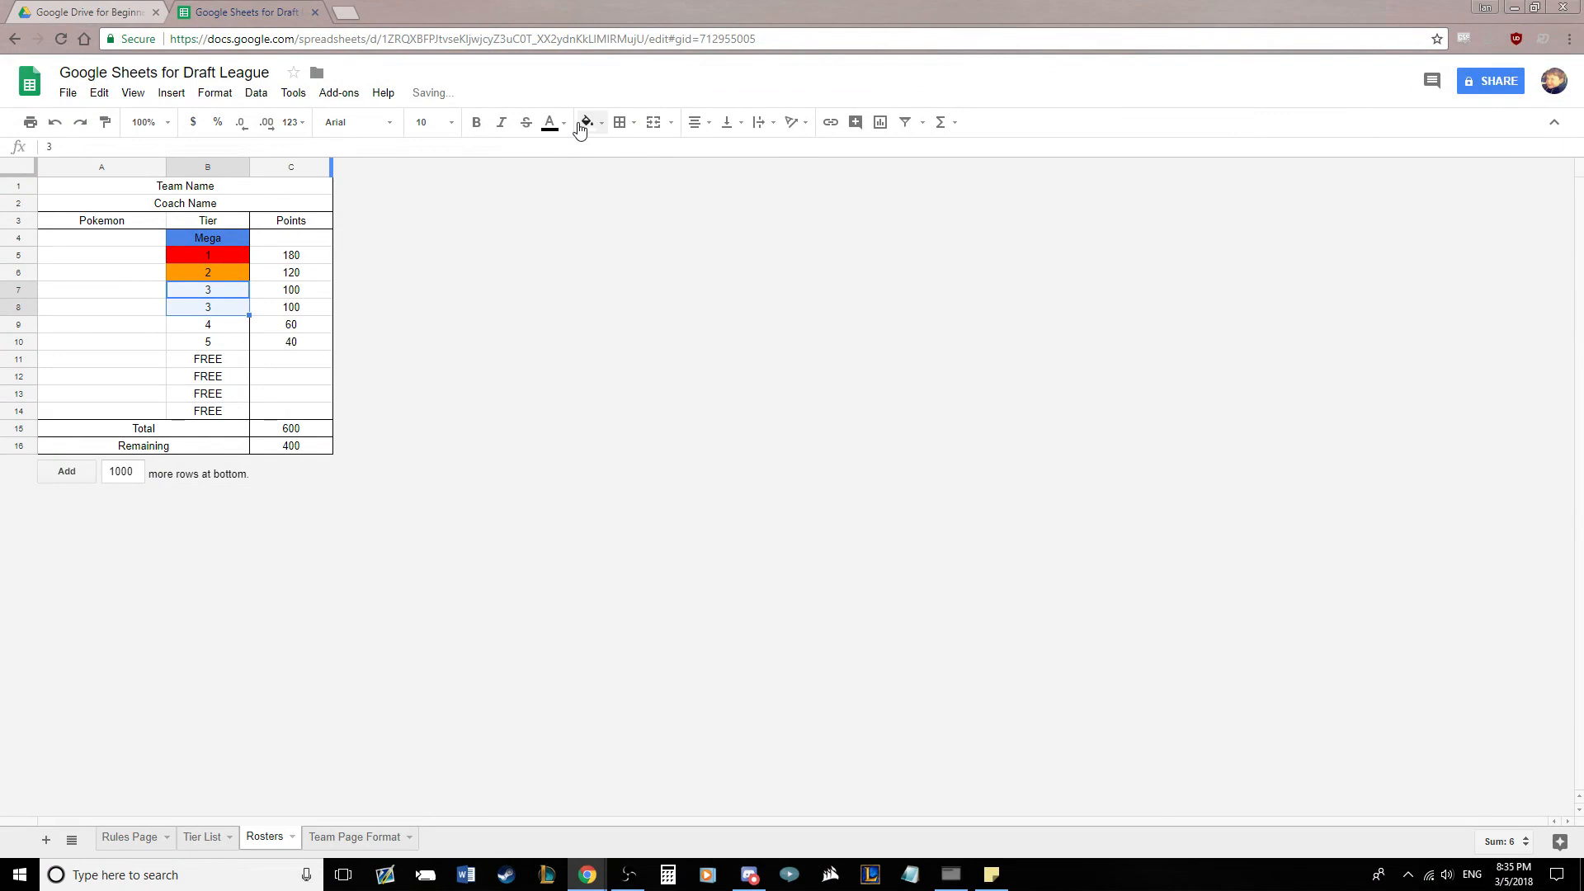
click(587, 123)
click(626, 195)
key(Down)
key(Down)
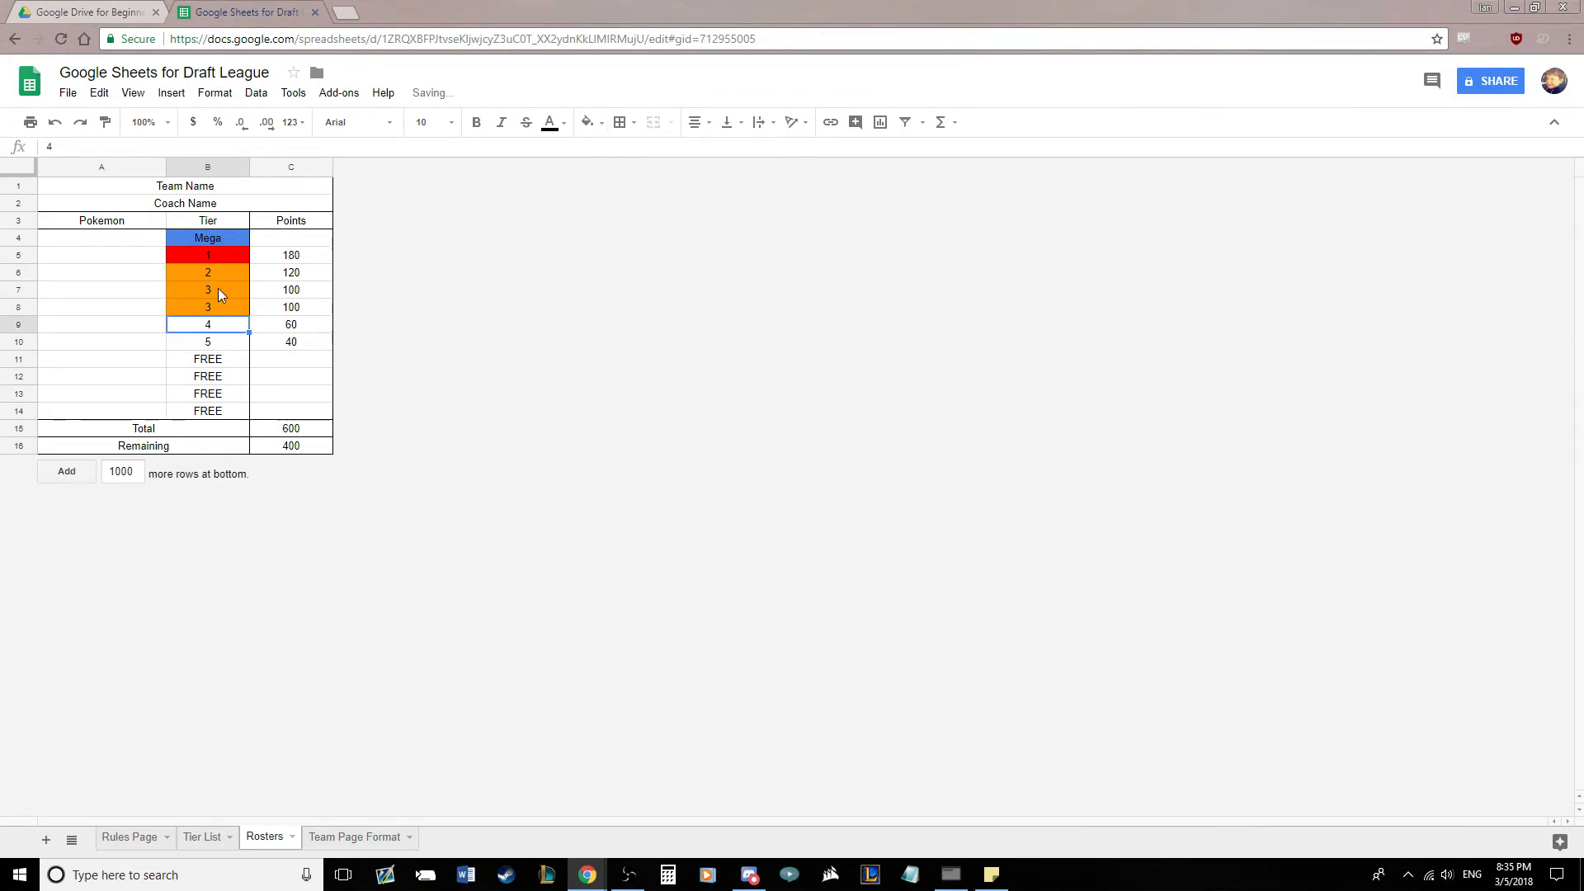
Fill both tier 3 cells, B7:B8, with yellow
drag(218, 288, 218, 307)
click(587, 123)
click(641, 194)
key(Down)
key(Down)
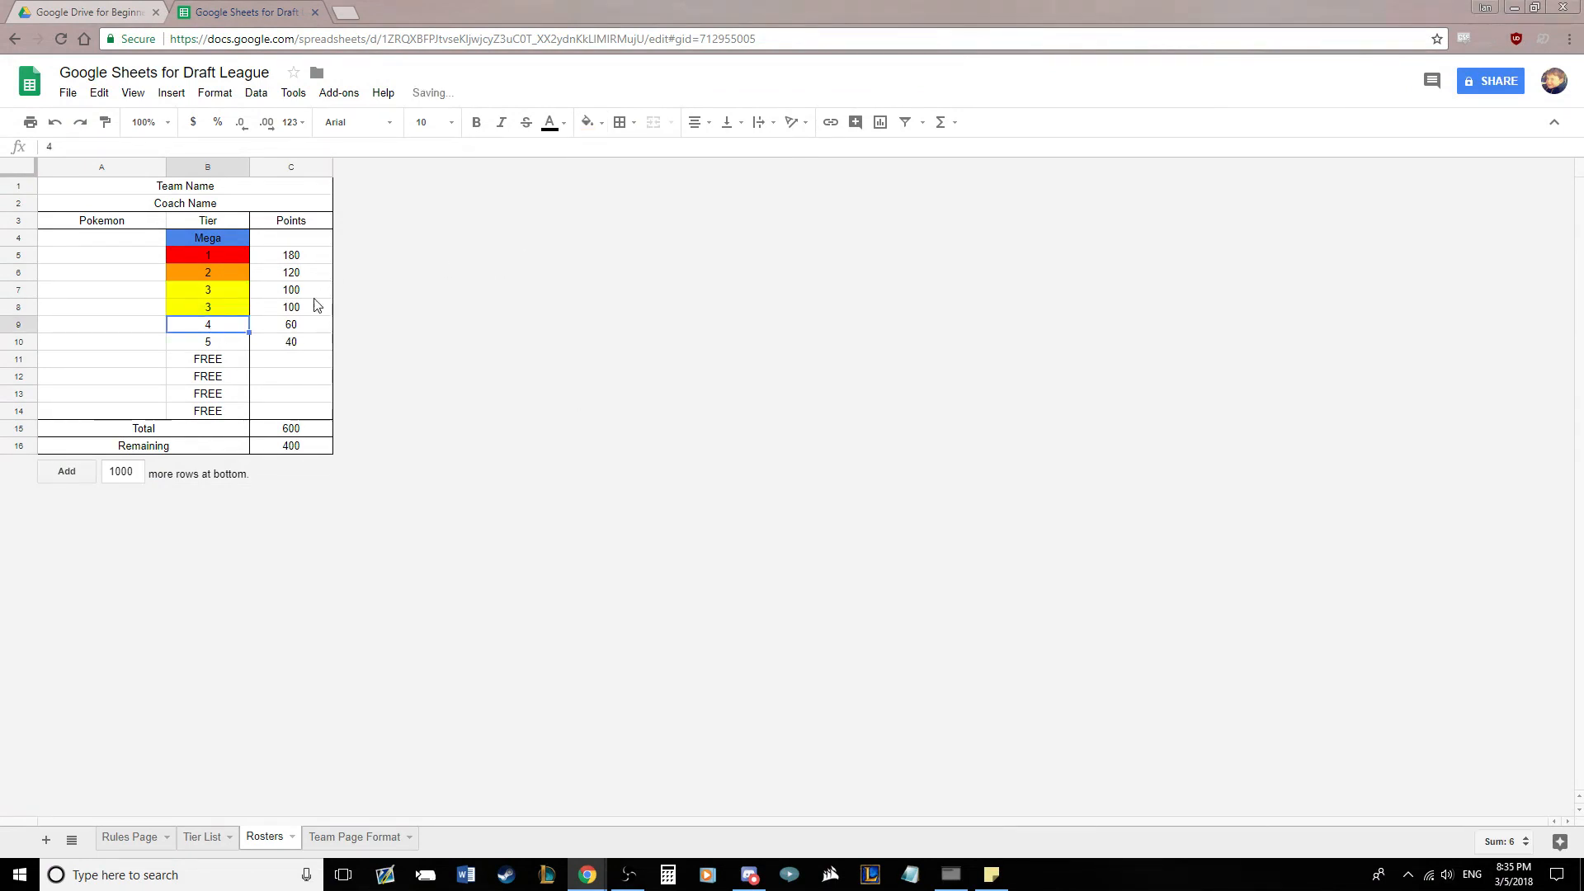
Fill the tier 4 cell B9 with green and the tier 5 cell B10 with cyan
click(587, 123)
click(656, 195)
key(Down)
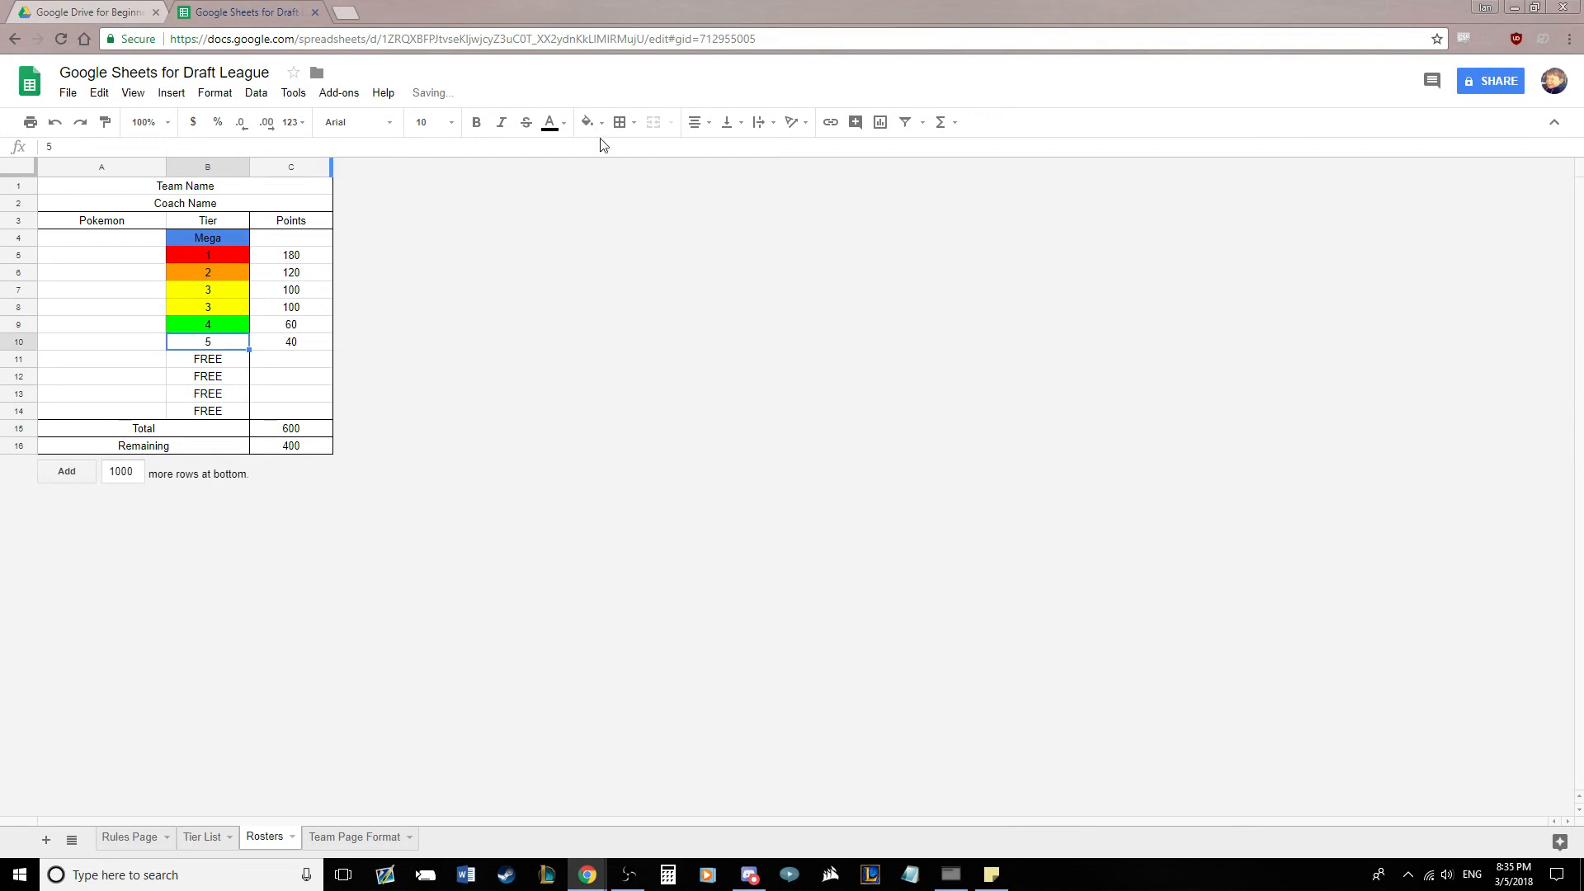
click(586, 123)
click(670, 195)
click(317, 378)
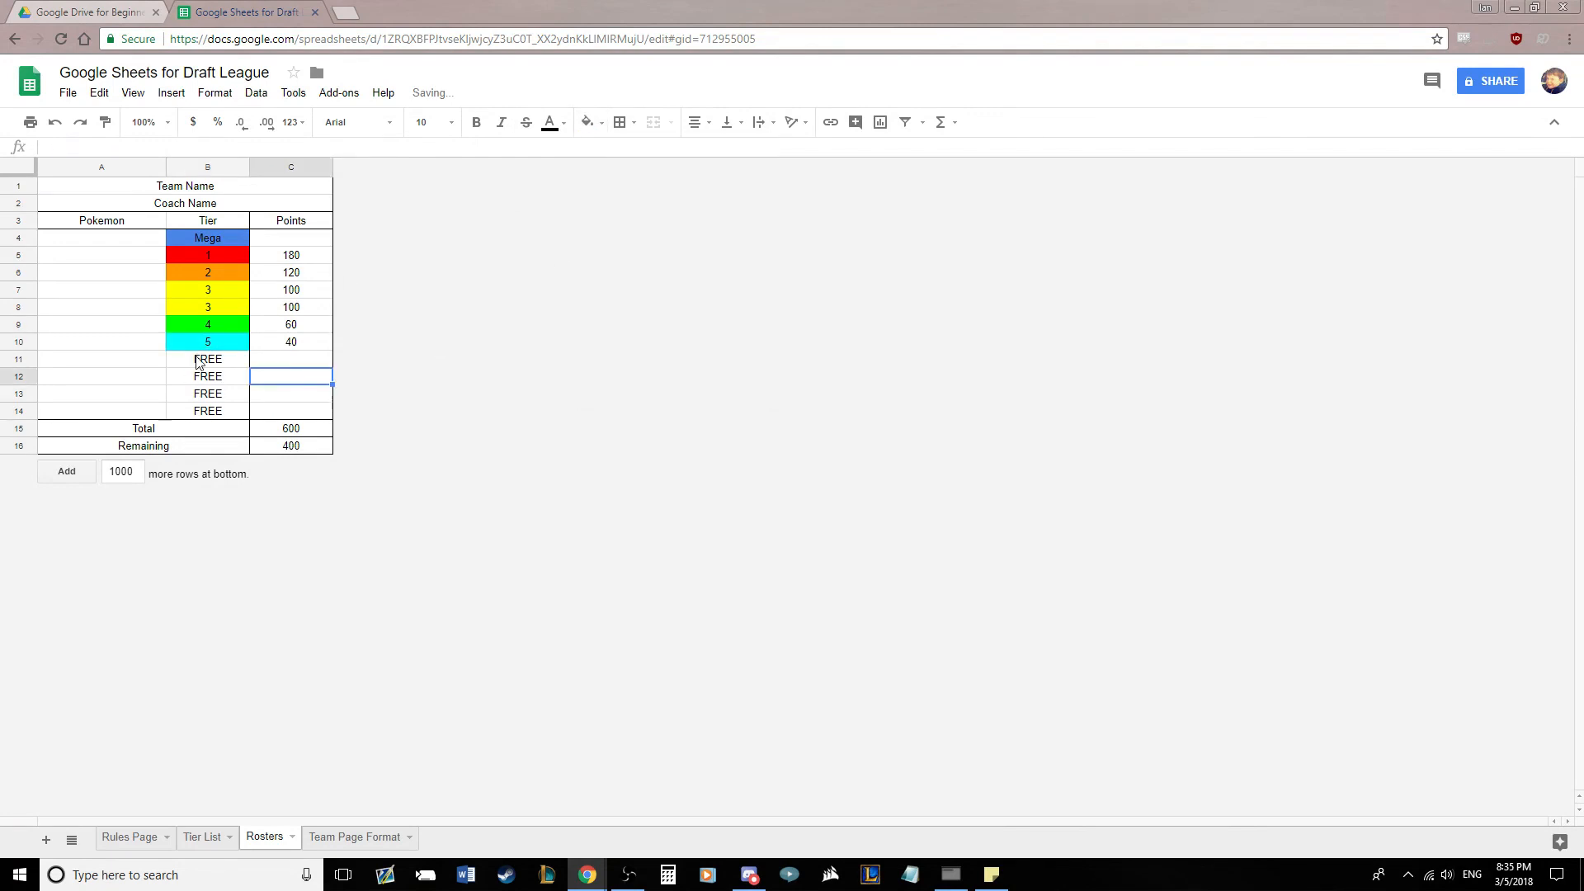
Fill the four FREE tier cells, B11:B14, with light grey
drag(198, 362, 207, 411)
click(587, 123)
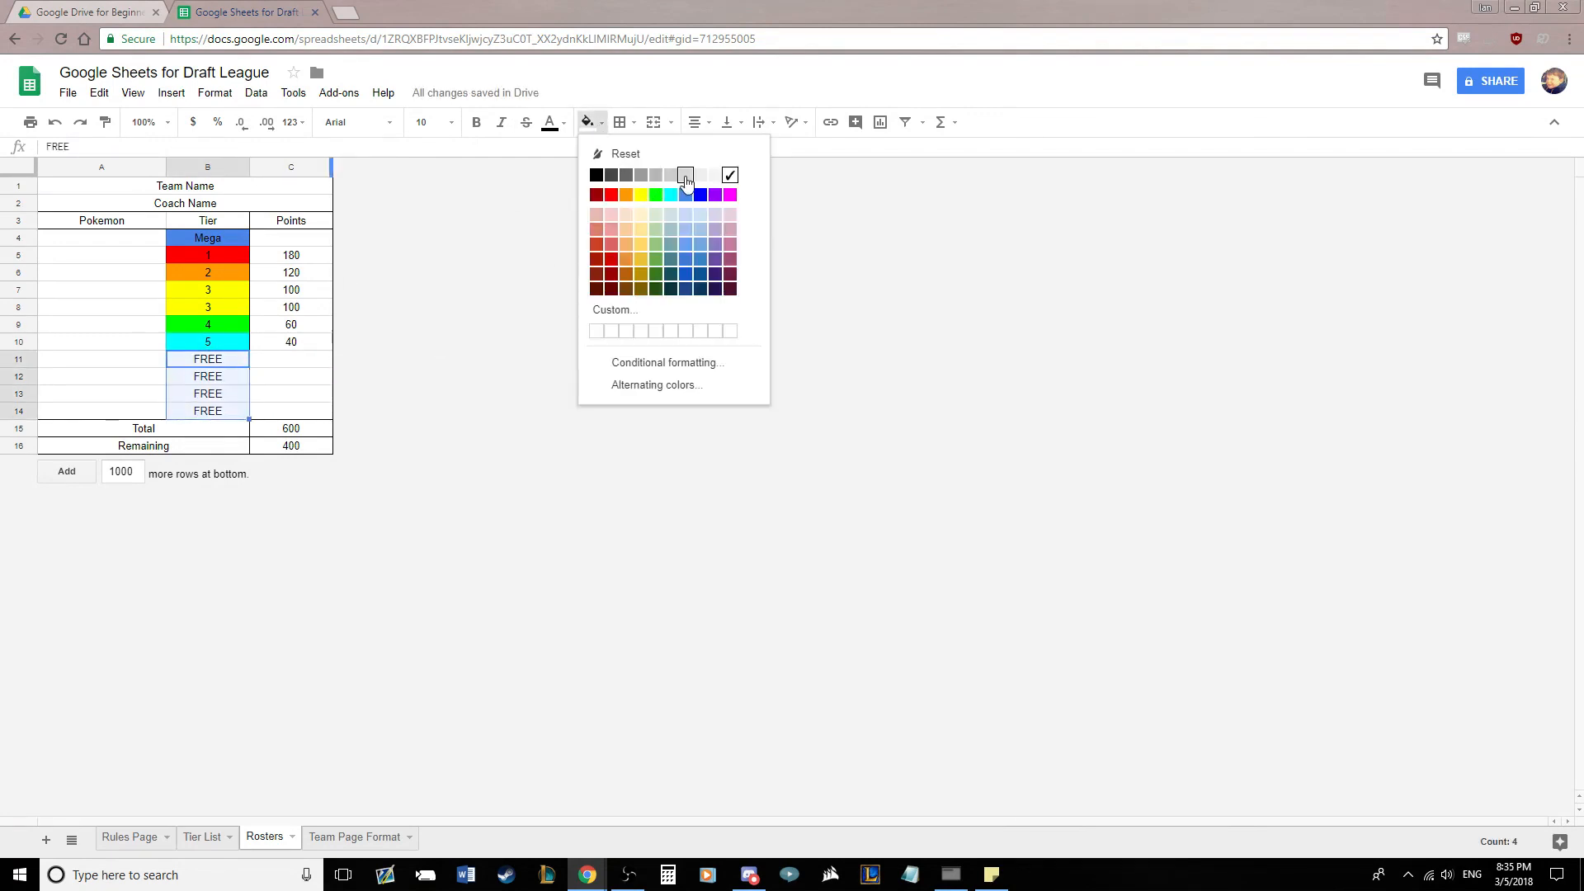
click(686, 175)
click(311, 414)
drag(212, 362, 216, 396)
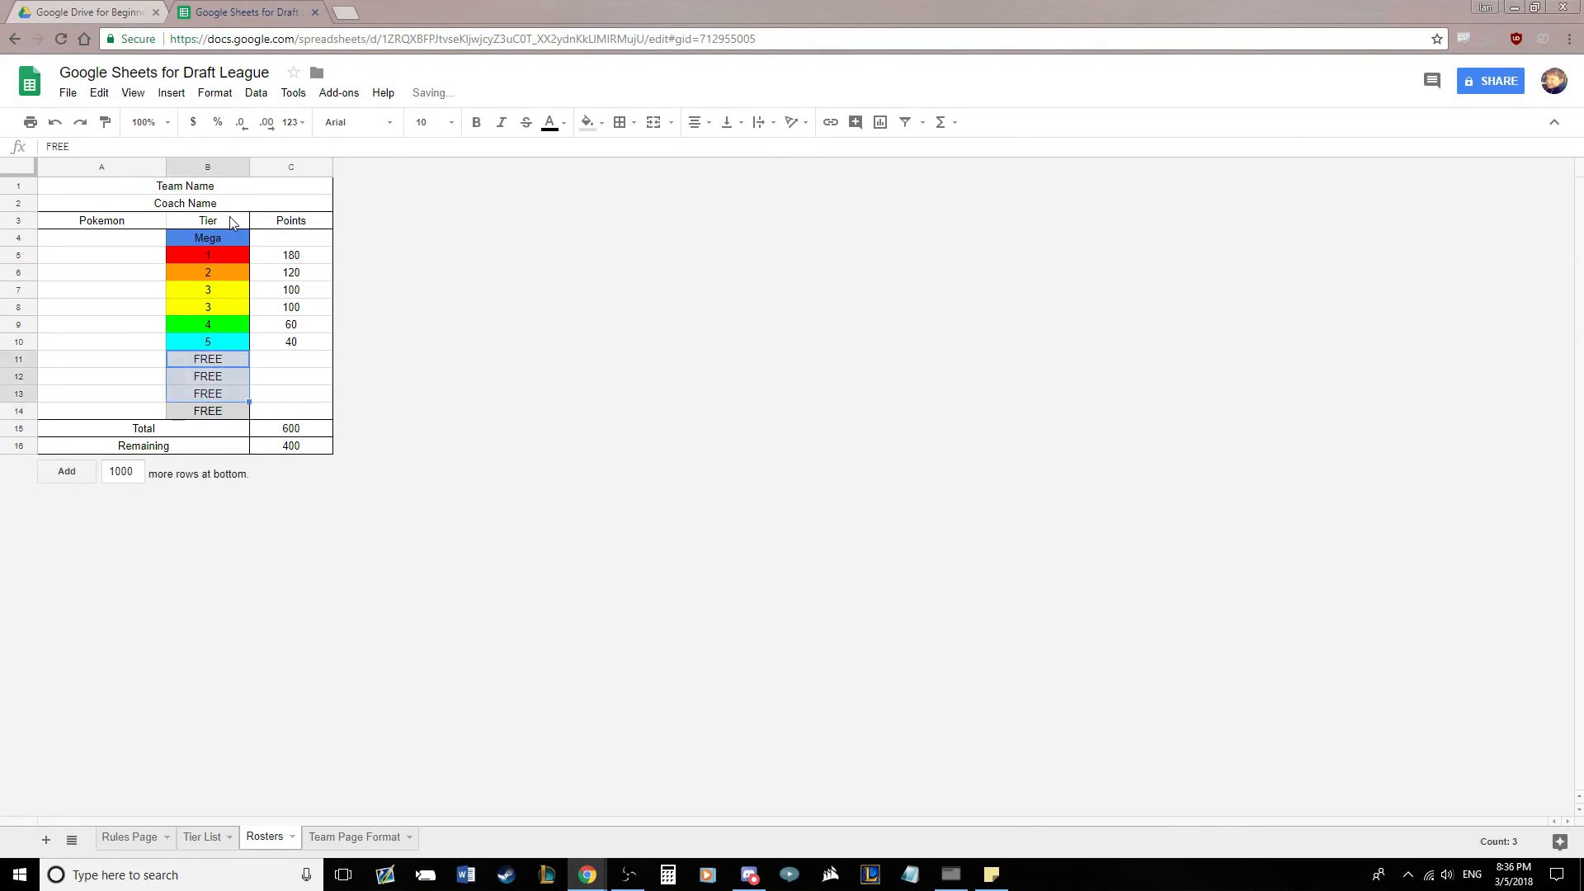
Make all the tier labels in B4:B14 bold
drag(216, 242, 224, 413)
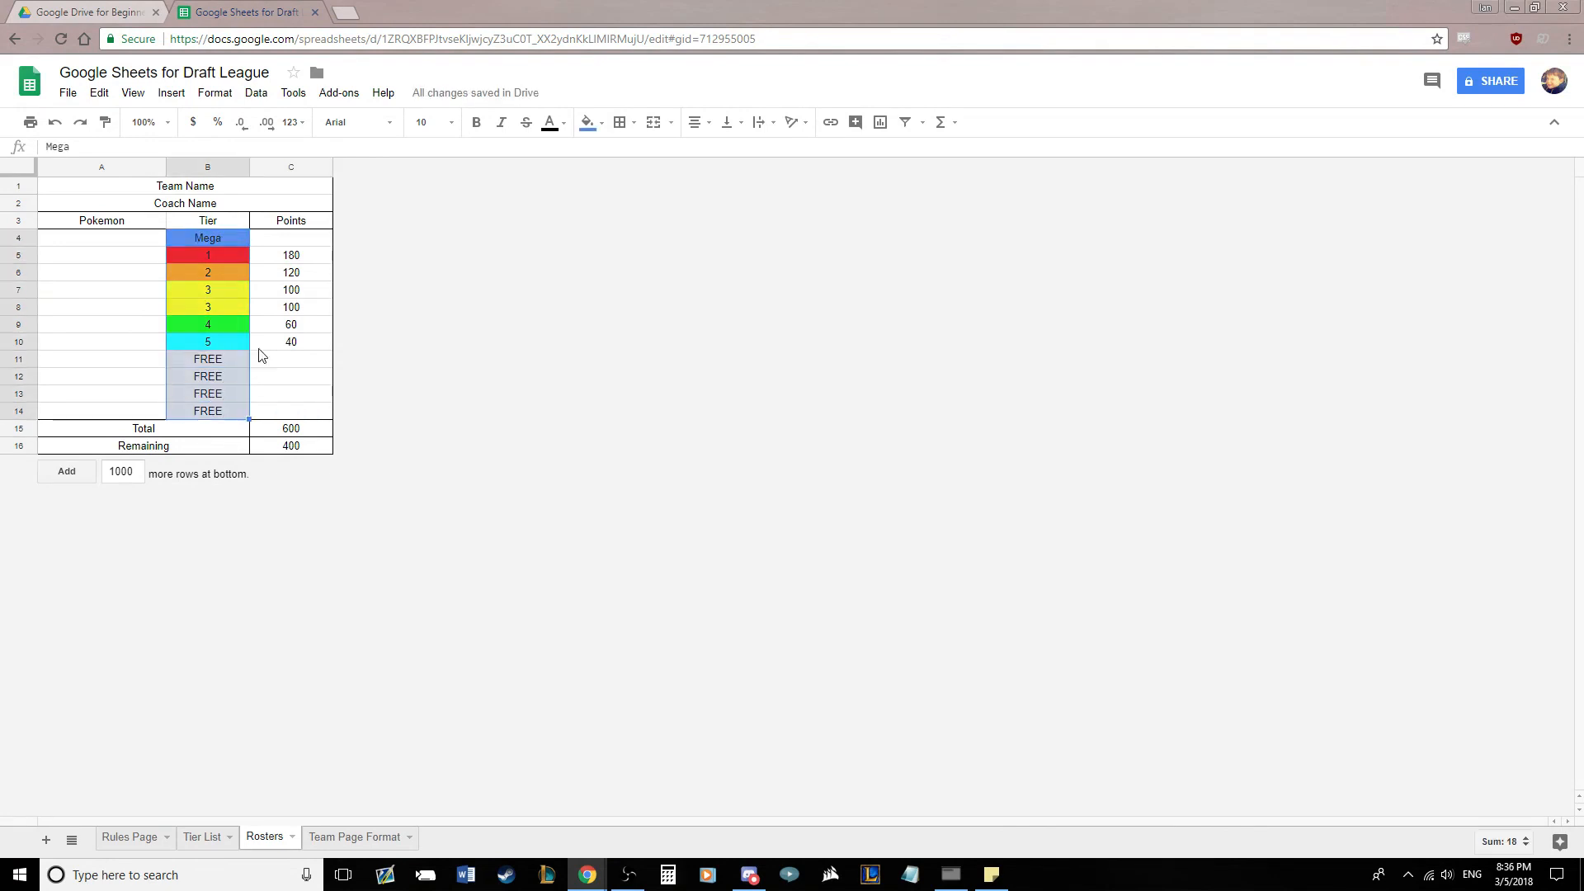
click(476, 124)
click(311, 369)
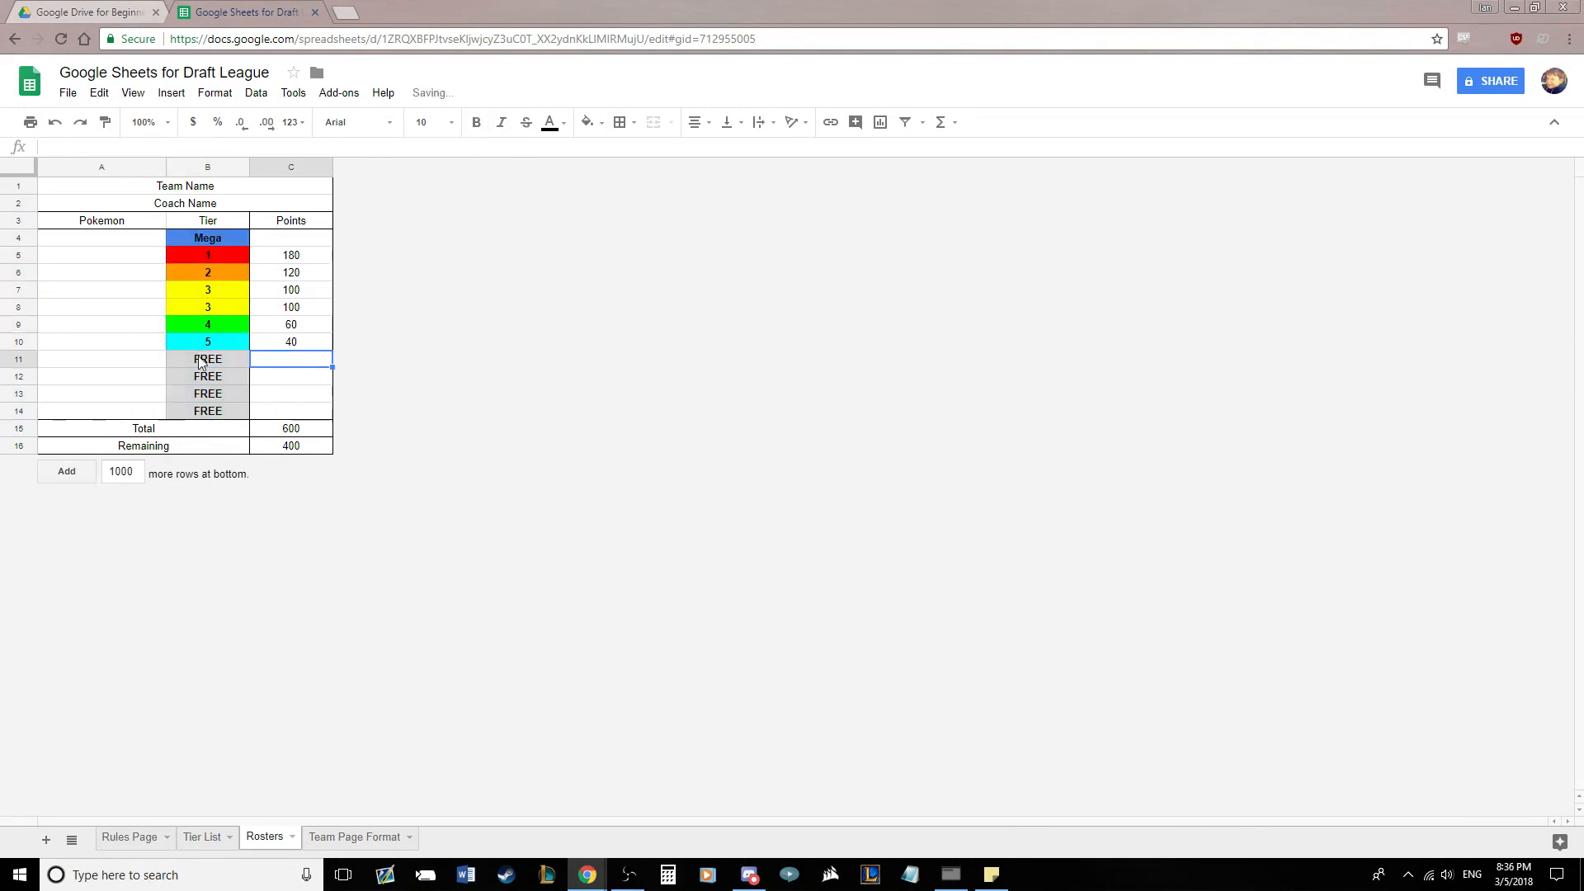
Enter Mega Pidgeot as the Pokemon for the Mega slot in A4
click(99, 247)
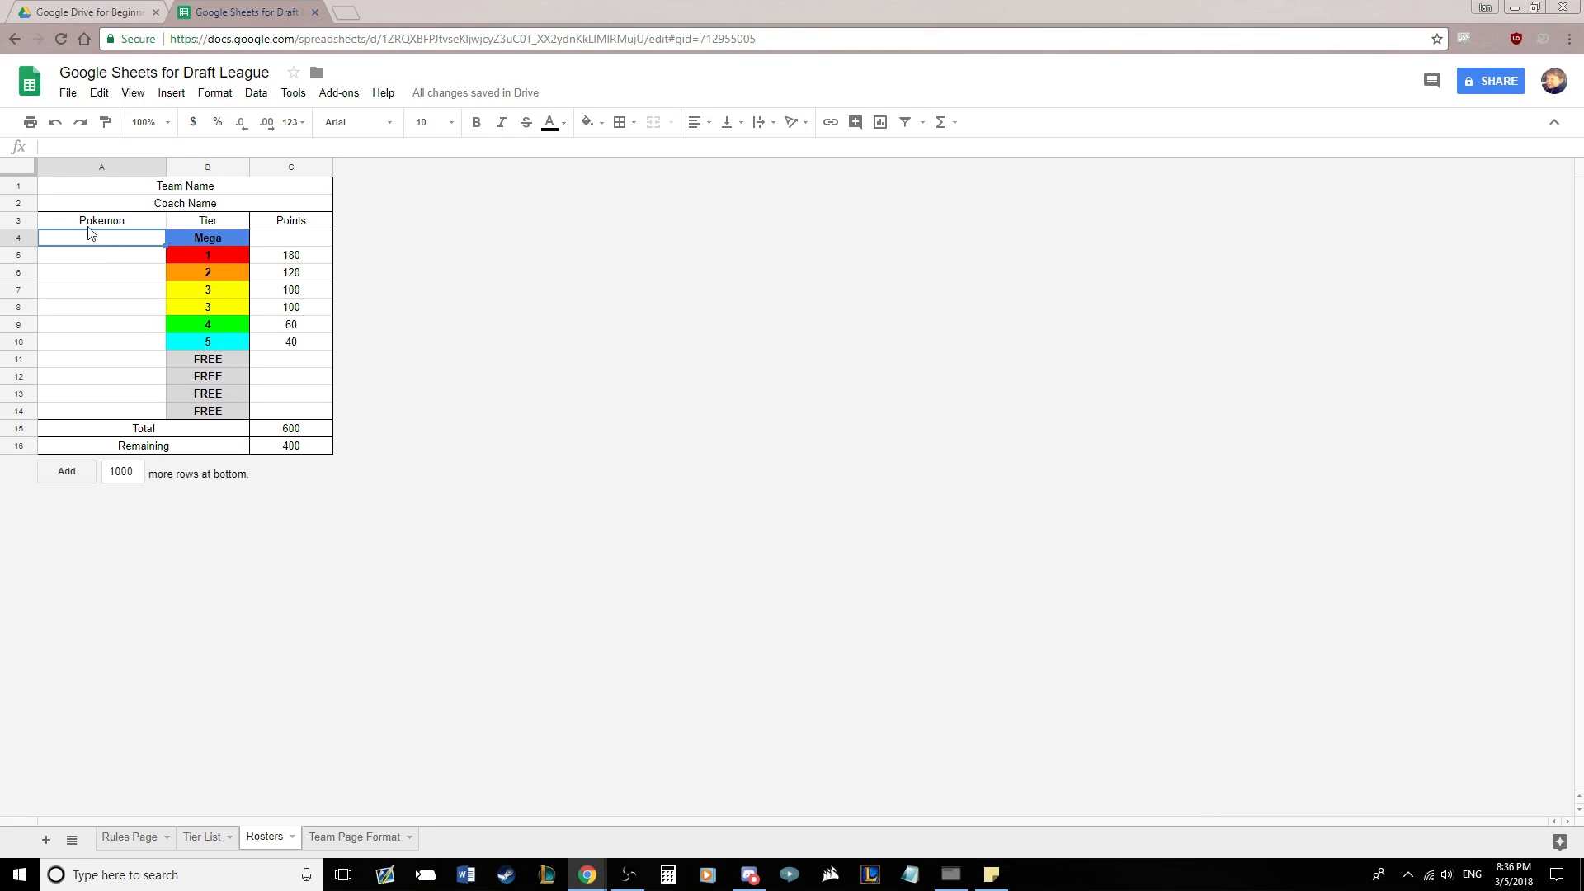
text(Mega Pidgeot)
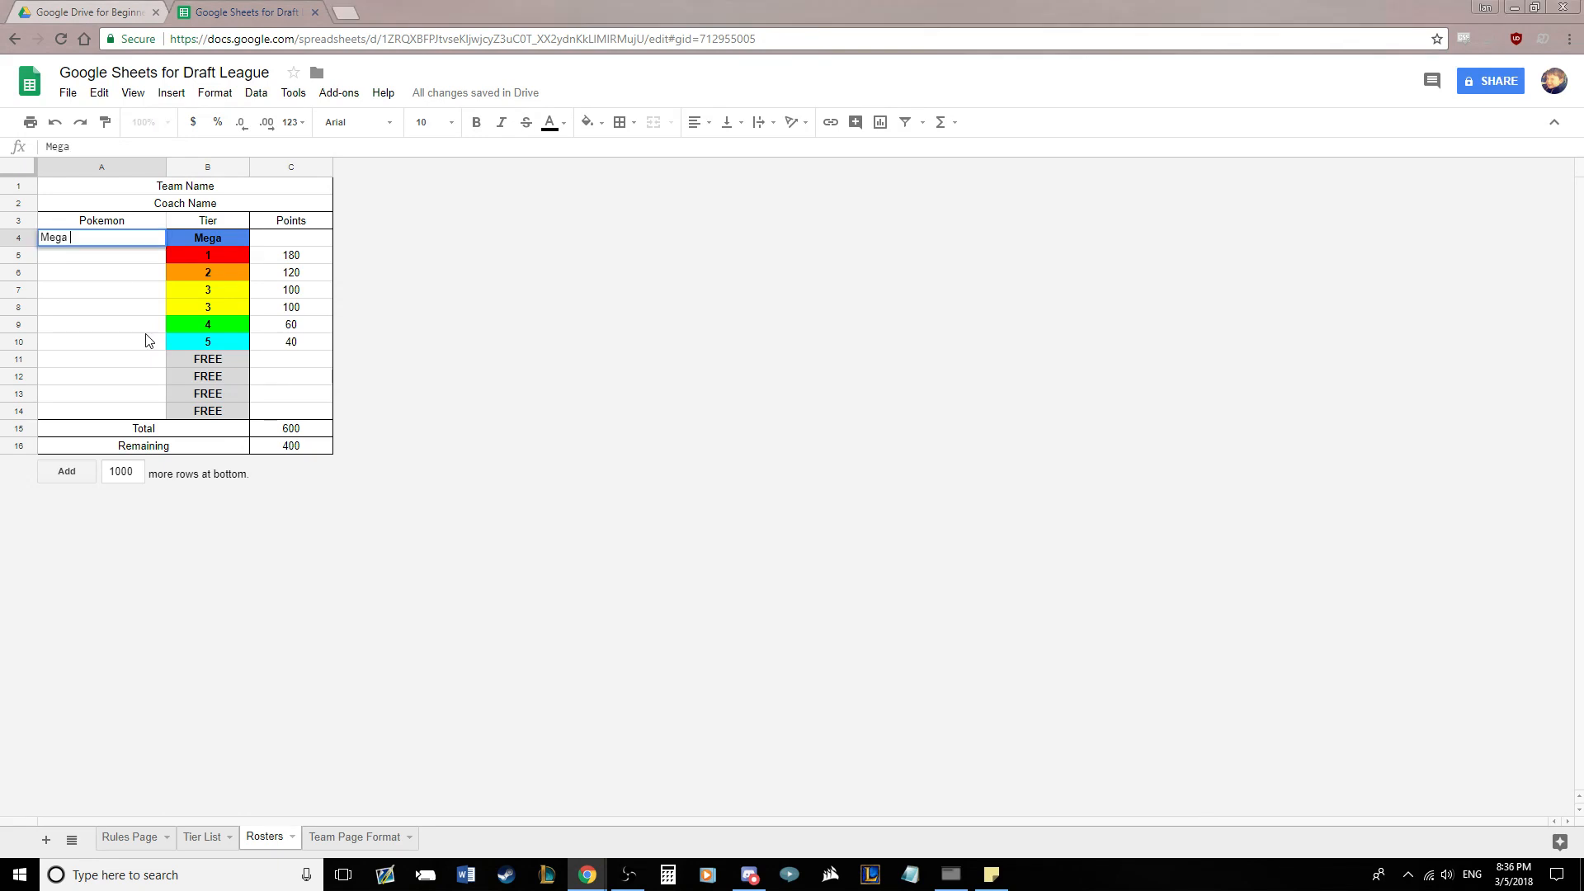
key(Return)
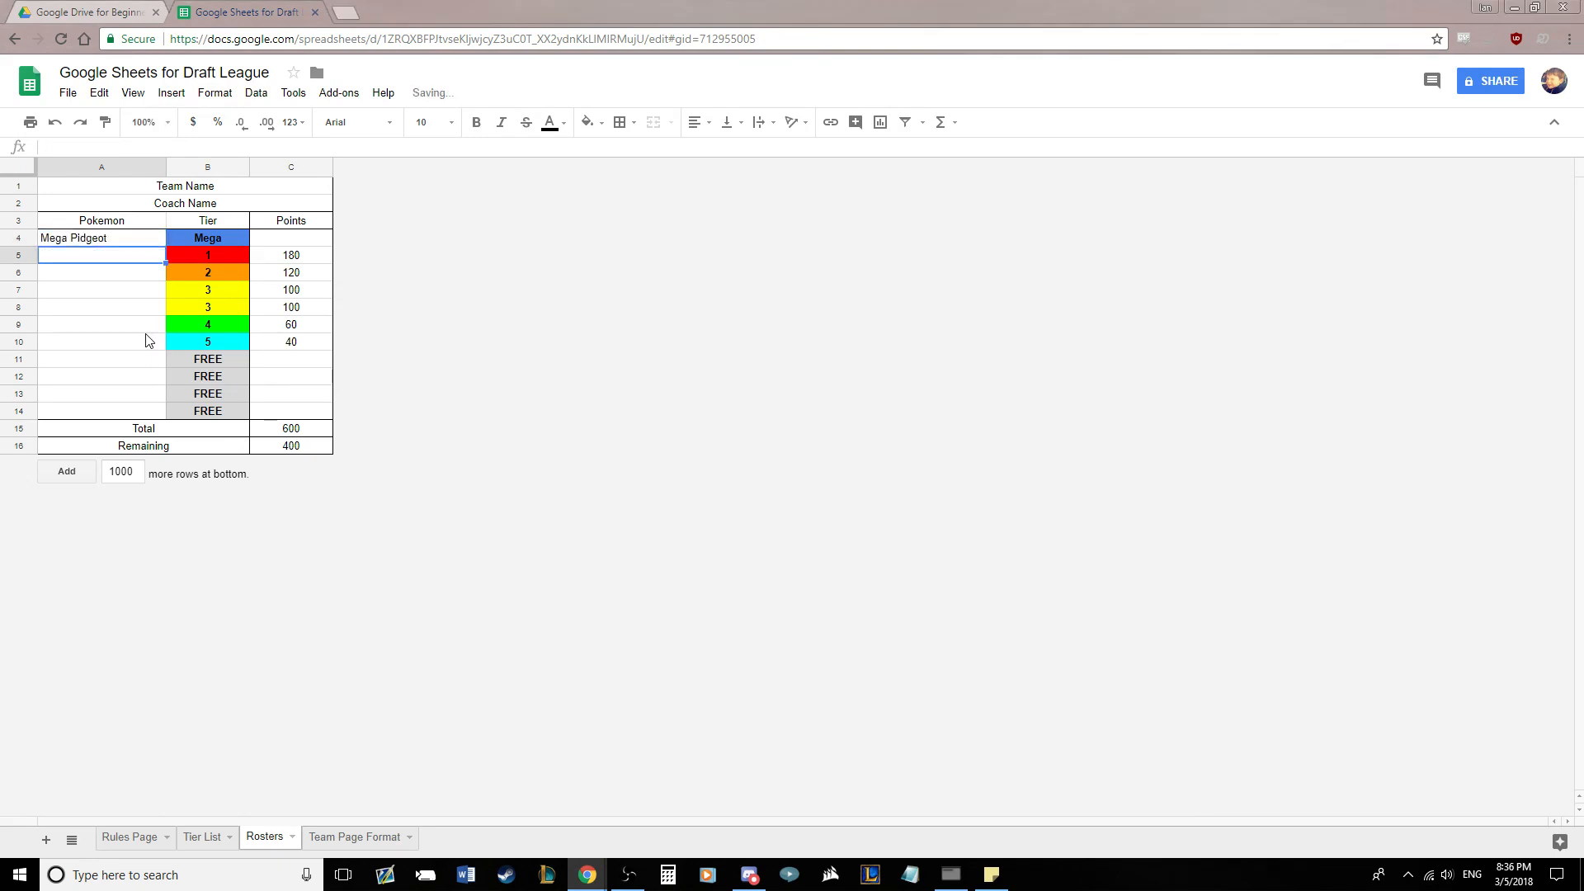
Center-align the Pokemon name cells in A4:A14
click(113, 244)
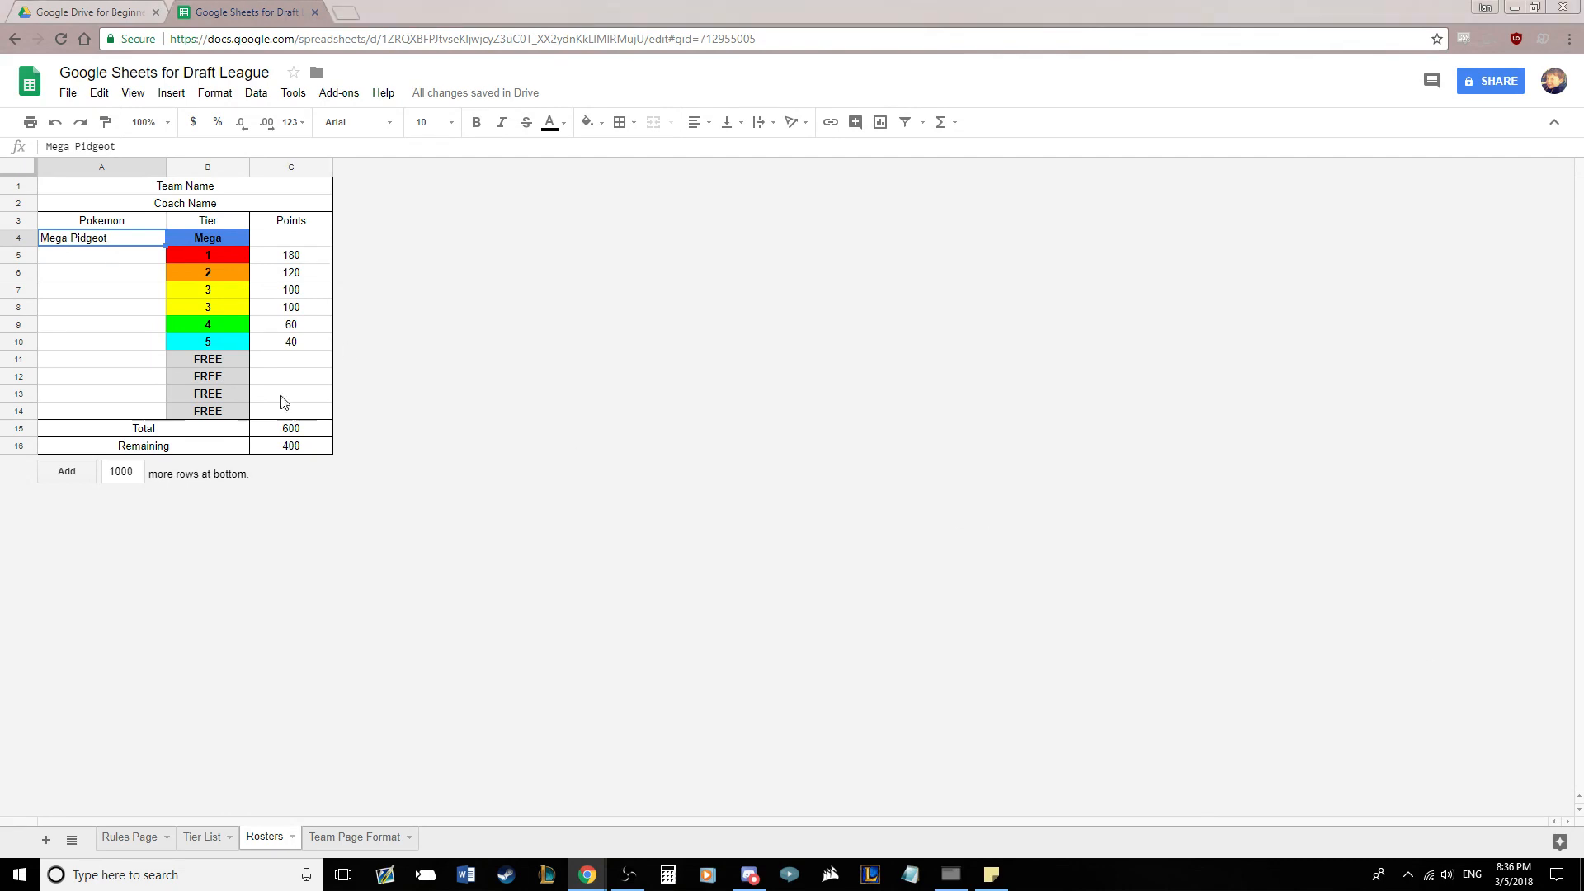
drag(132, 245, 124, 410)
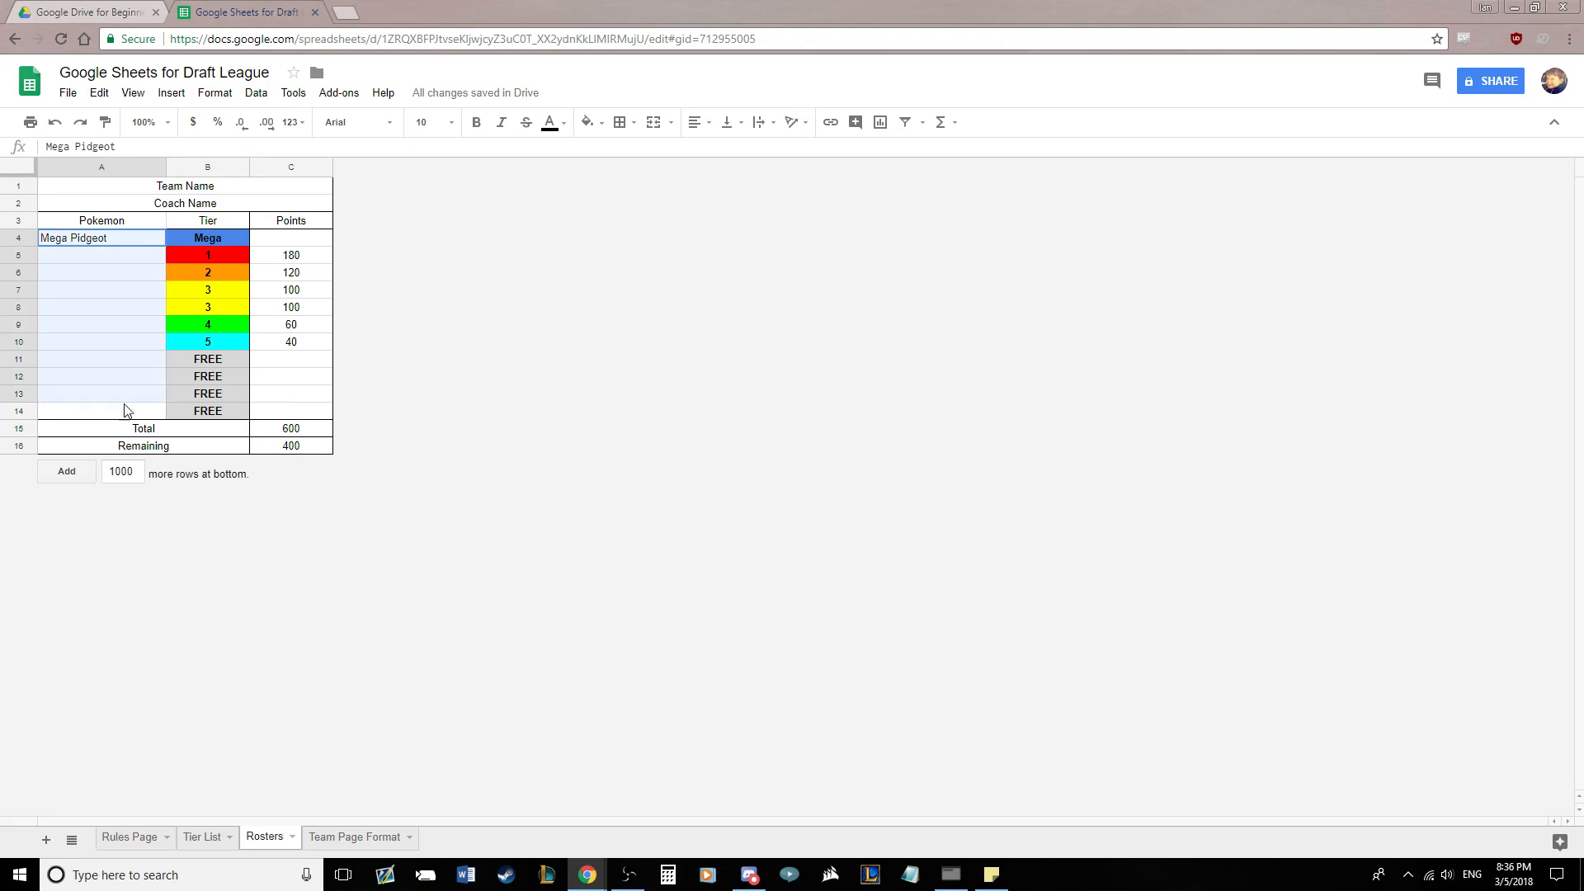
click(699, 122)
click(722, 151)
click(297, 378)
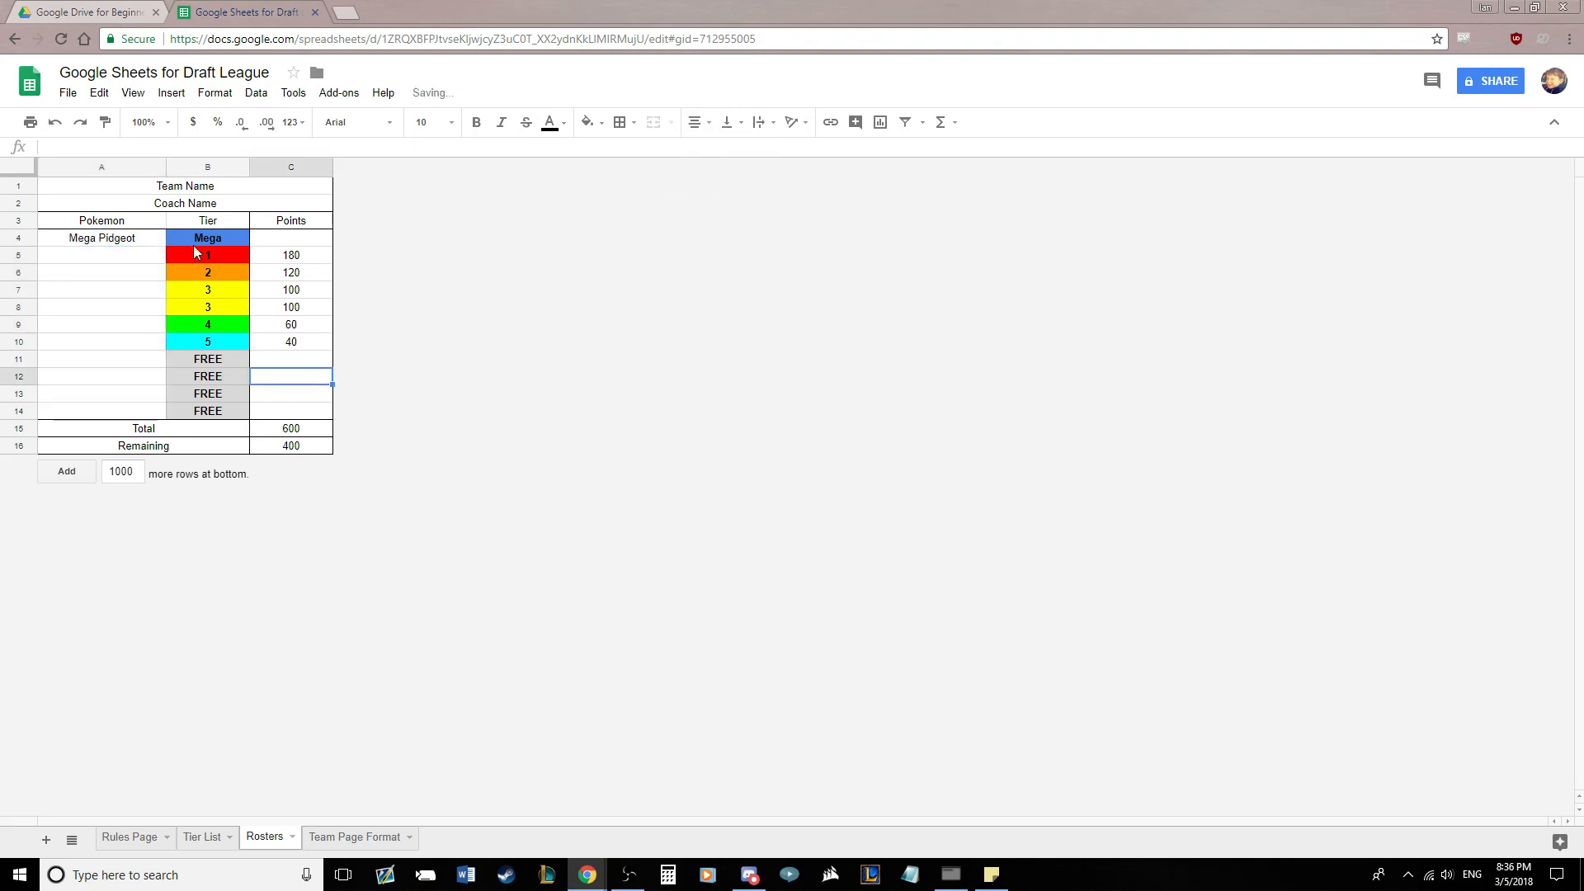
Set the Mega slot's points in C4 to -40 and check the Total formula cell
click(304, 240)
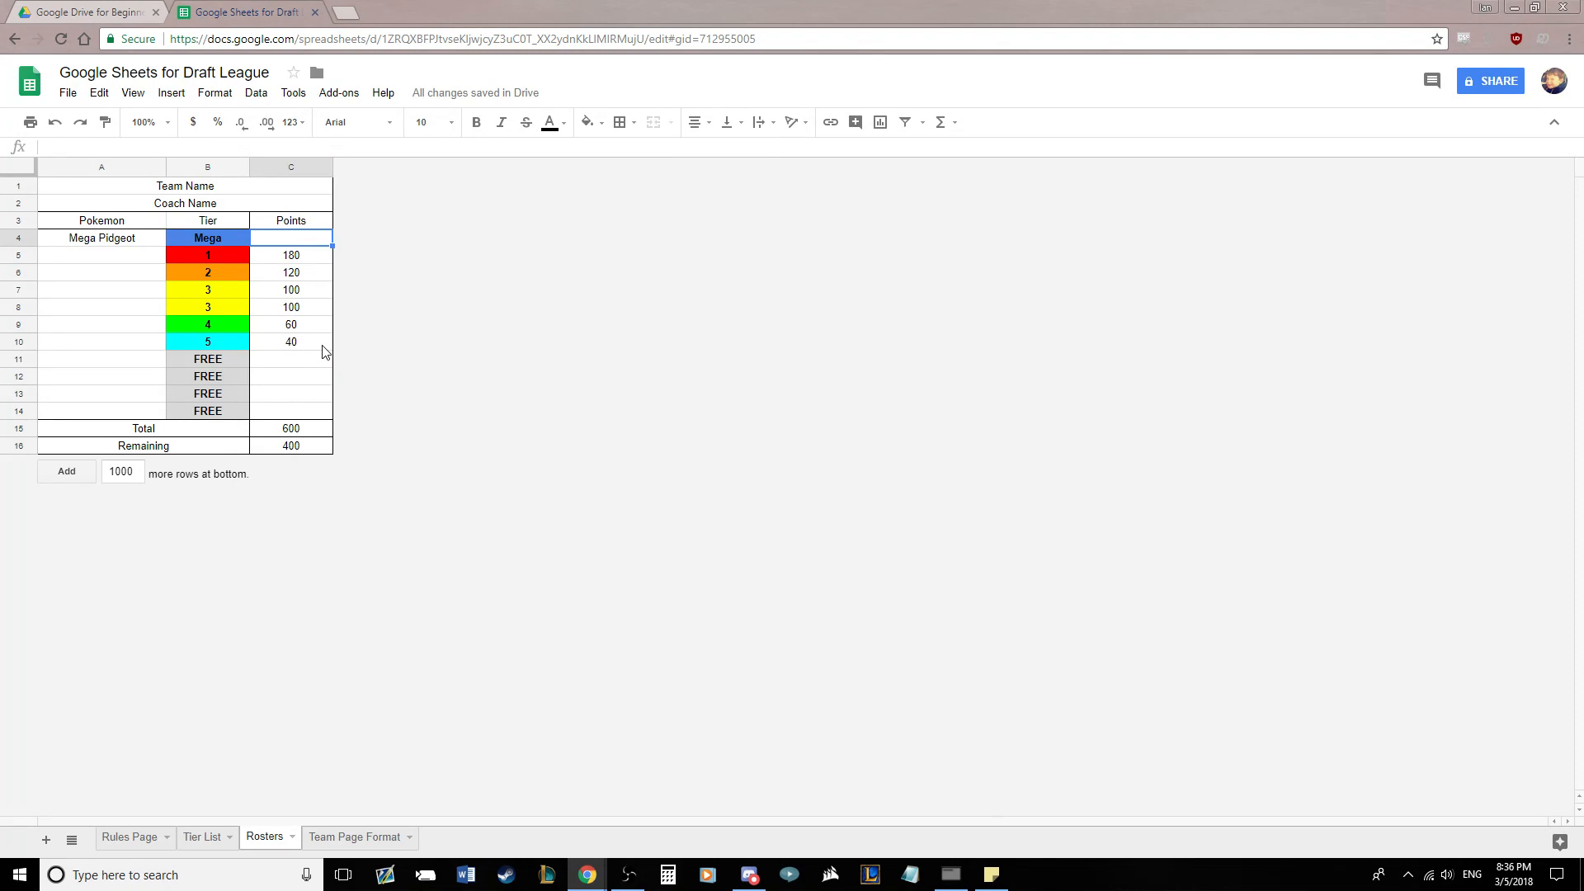
text(-40)
key(Return)
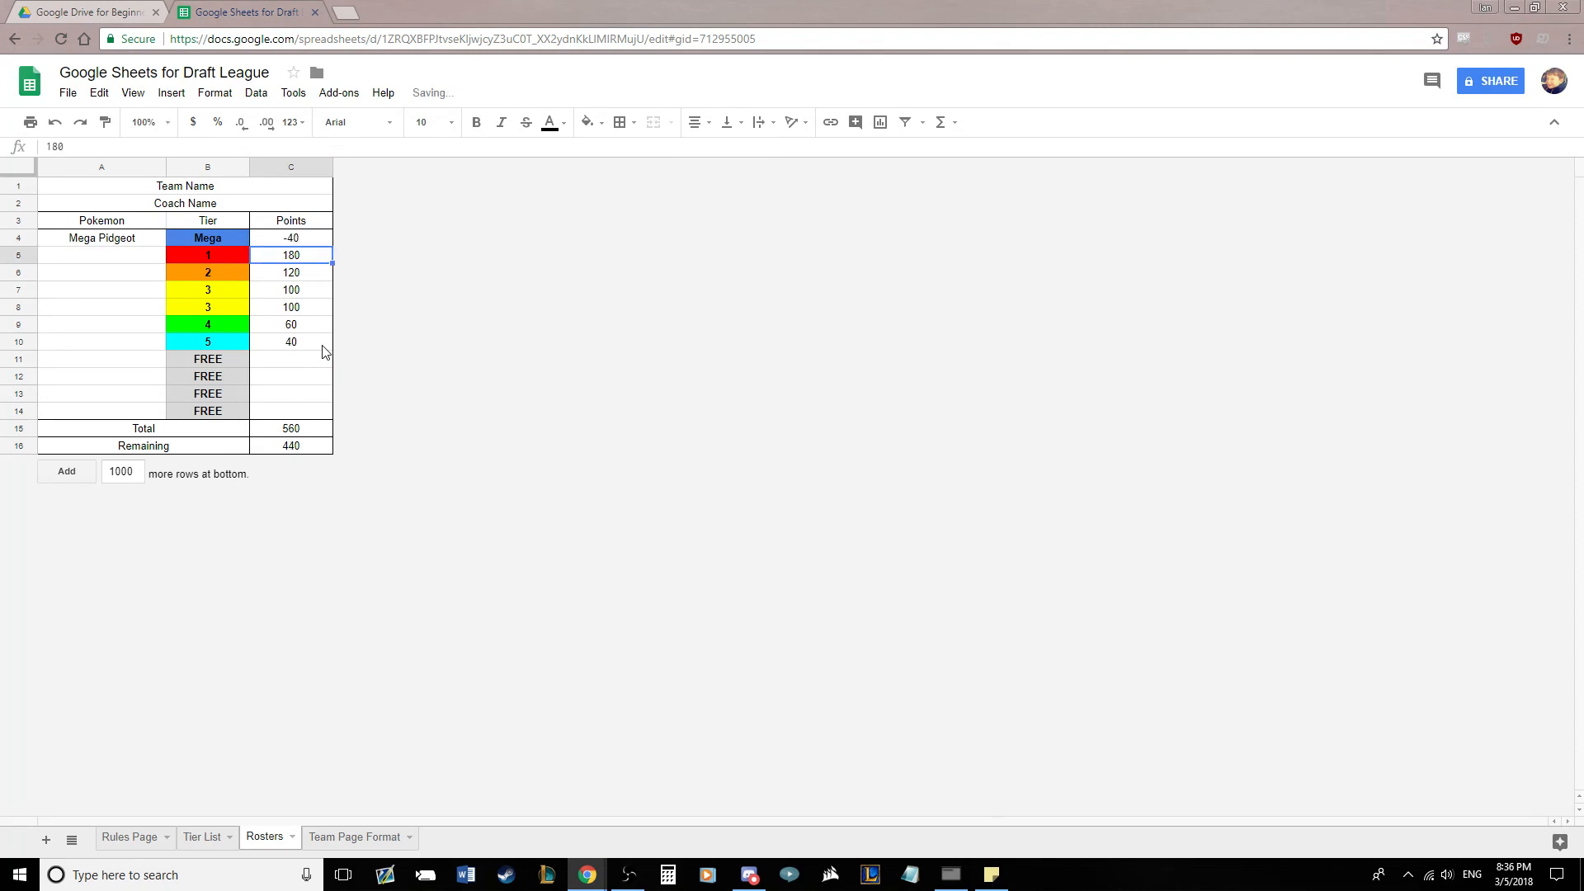
click(296, 443)
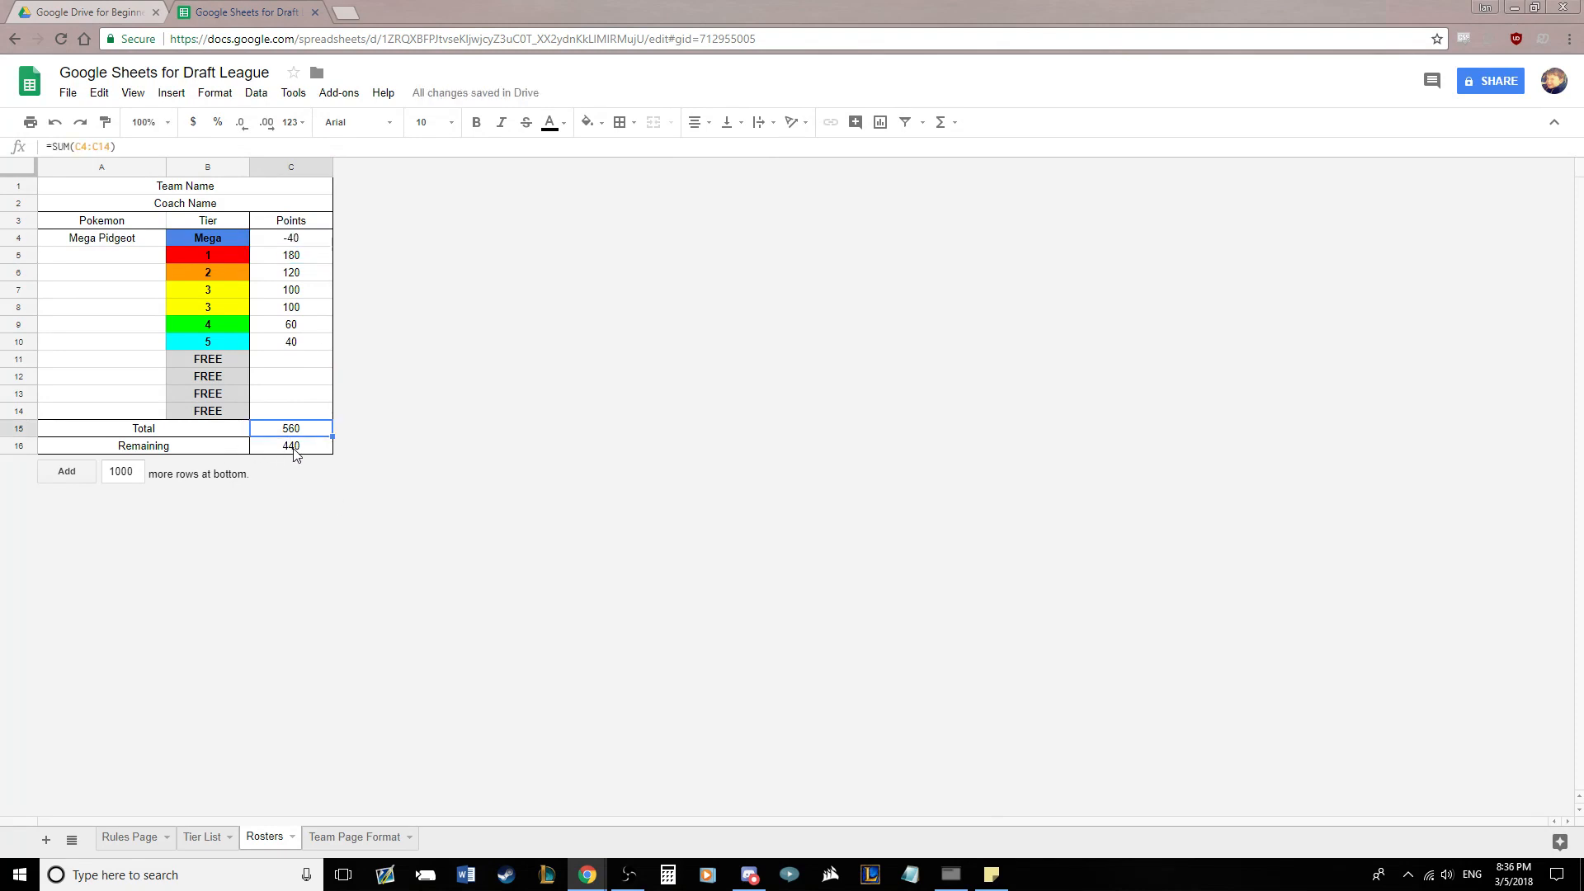
click(102, 343)
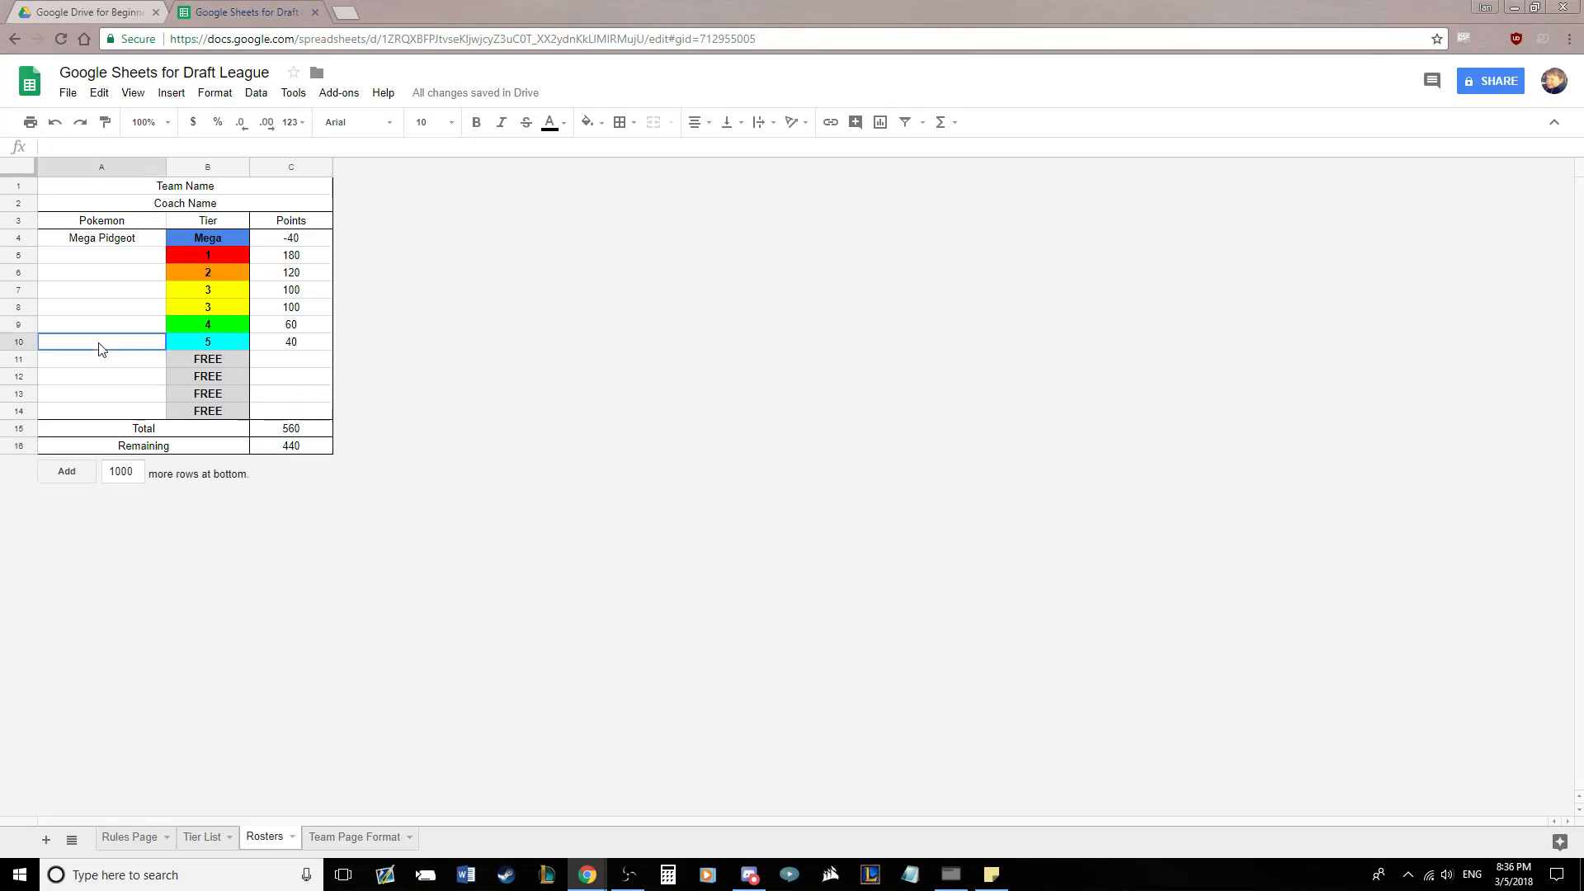
click(75, 261)
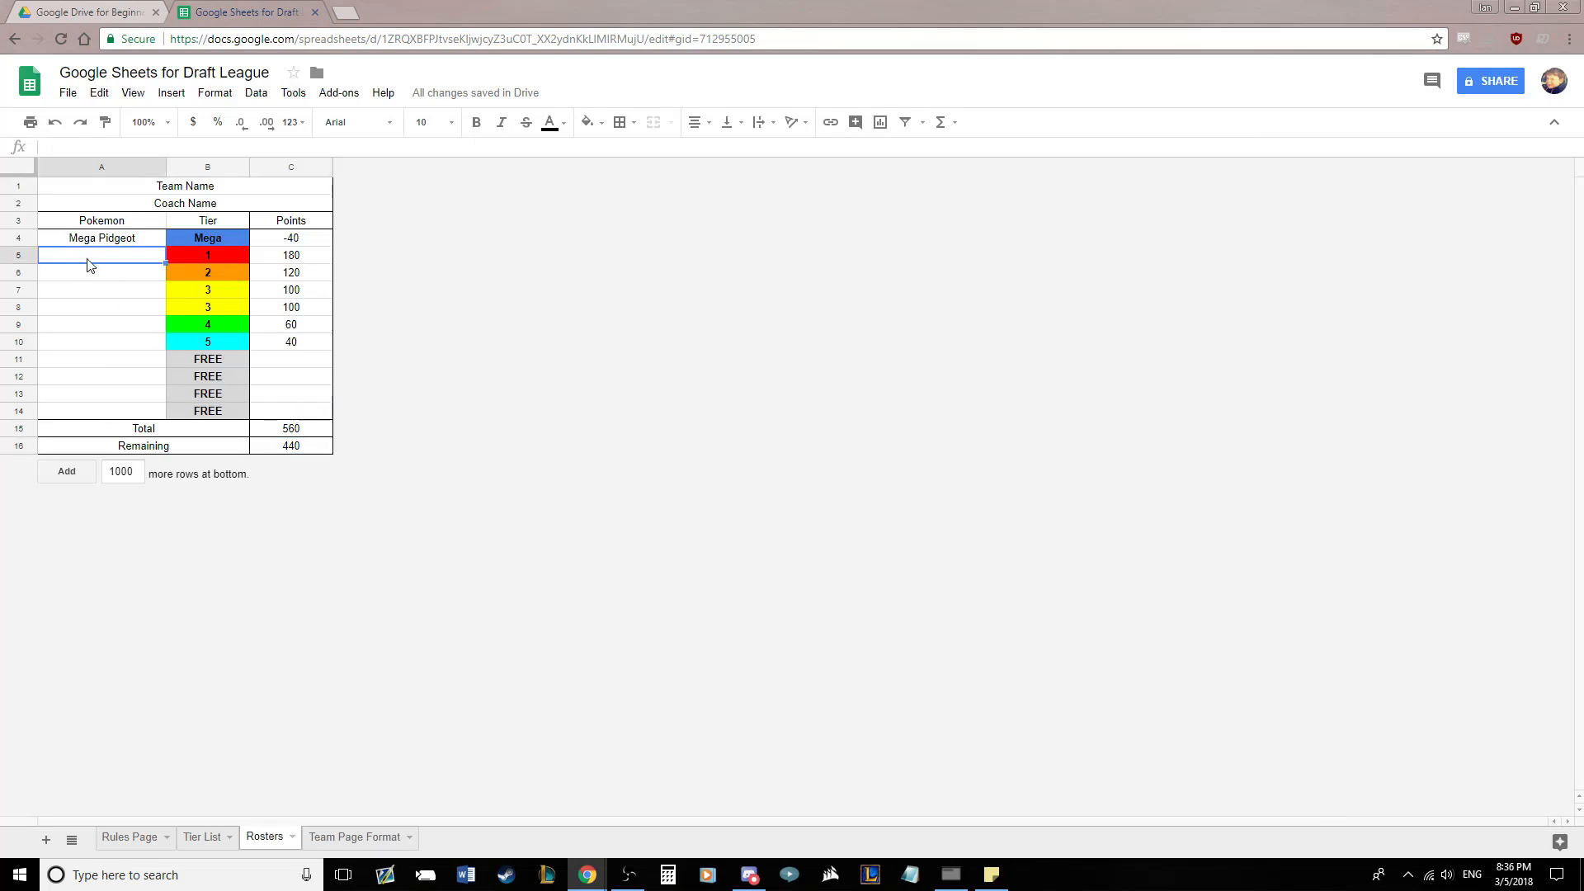
drag(91, 264, 43, 427)
click(117, 373)
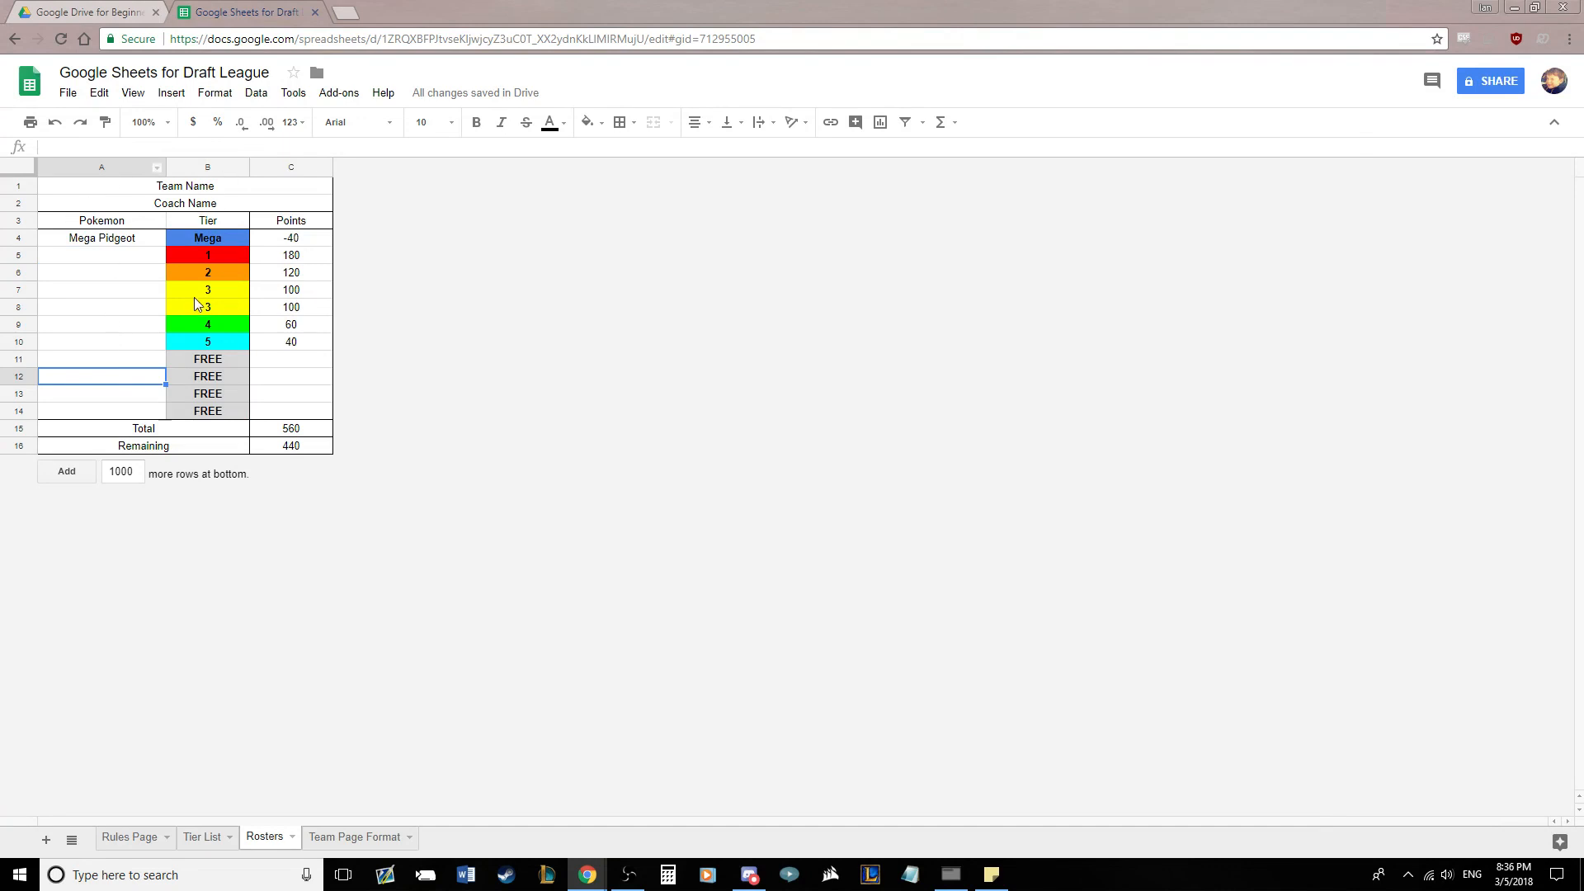
Enter Ladner Lanturn as the team name in row 1 and the coach's first name in row 2
click(212, 190)
text(Ladner Lanturn)
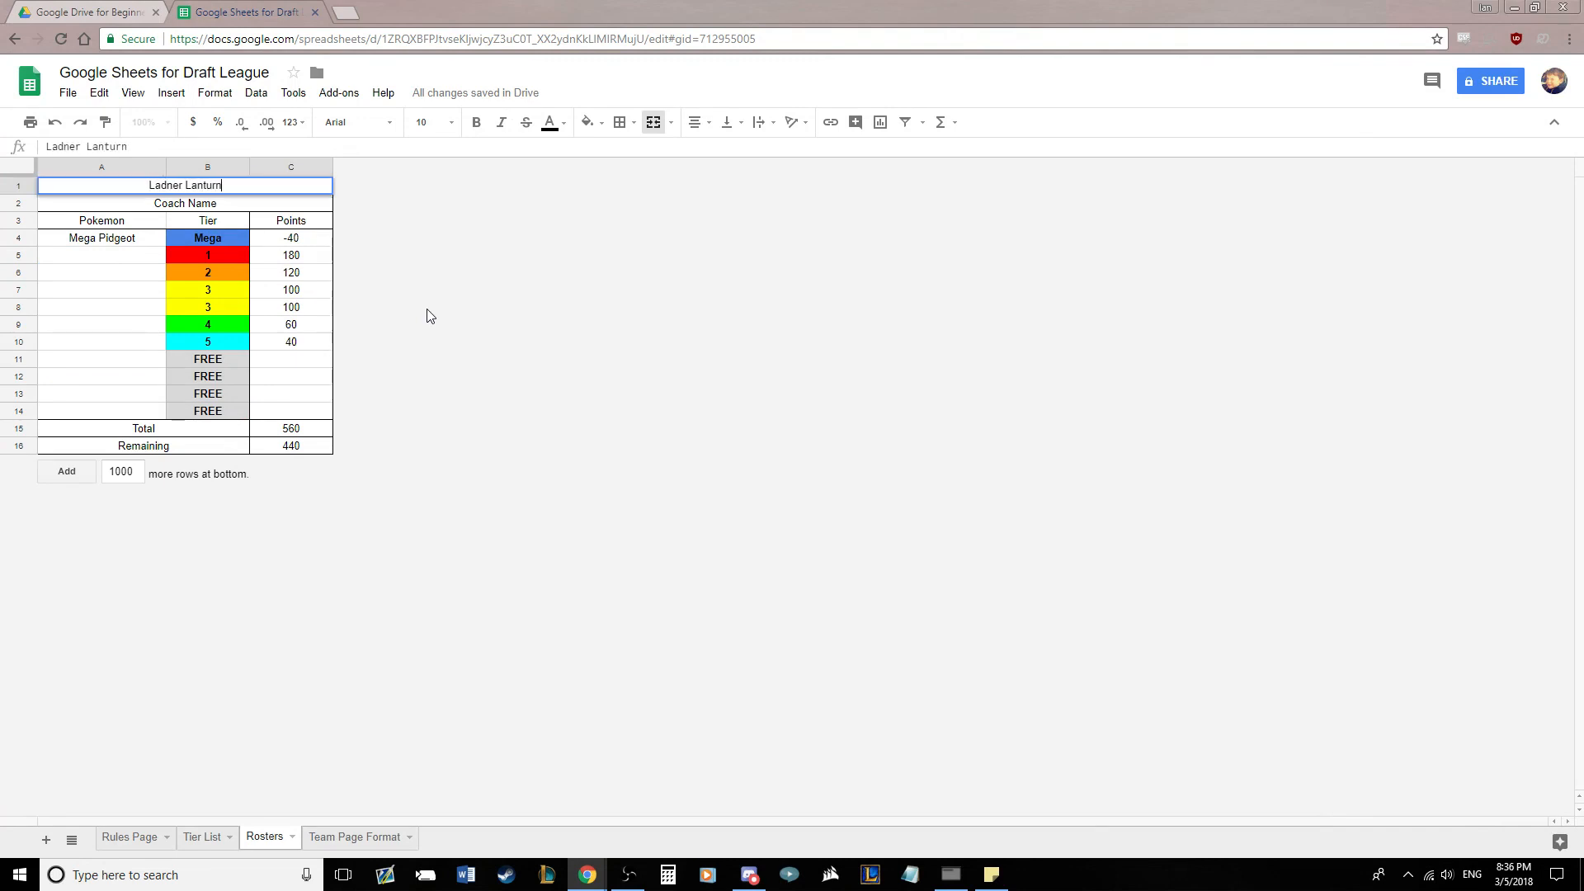
key(Return)
text(Ian)
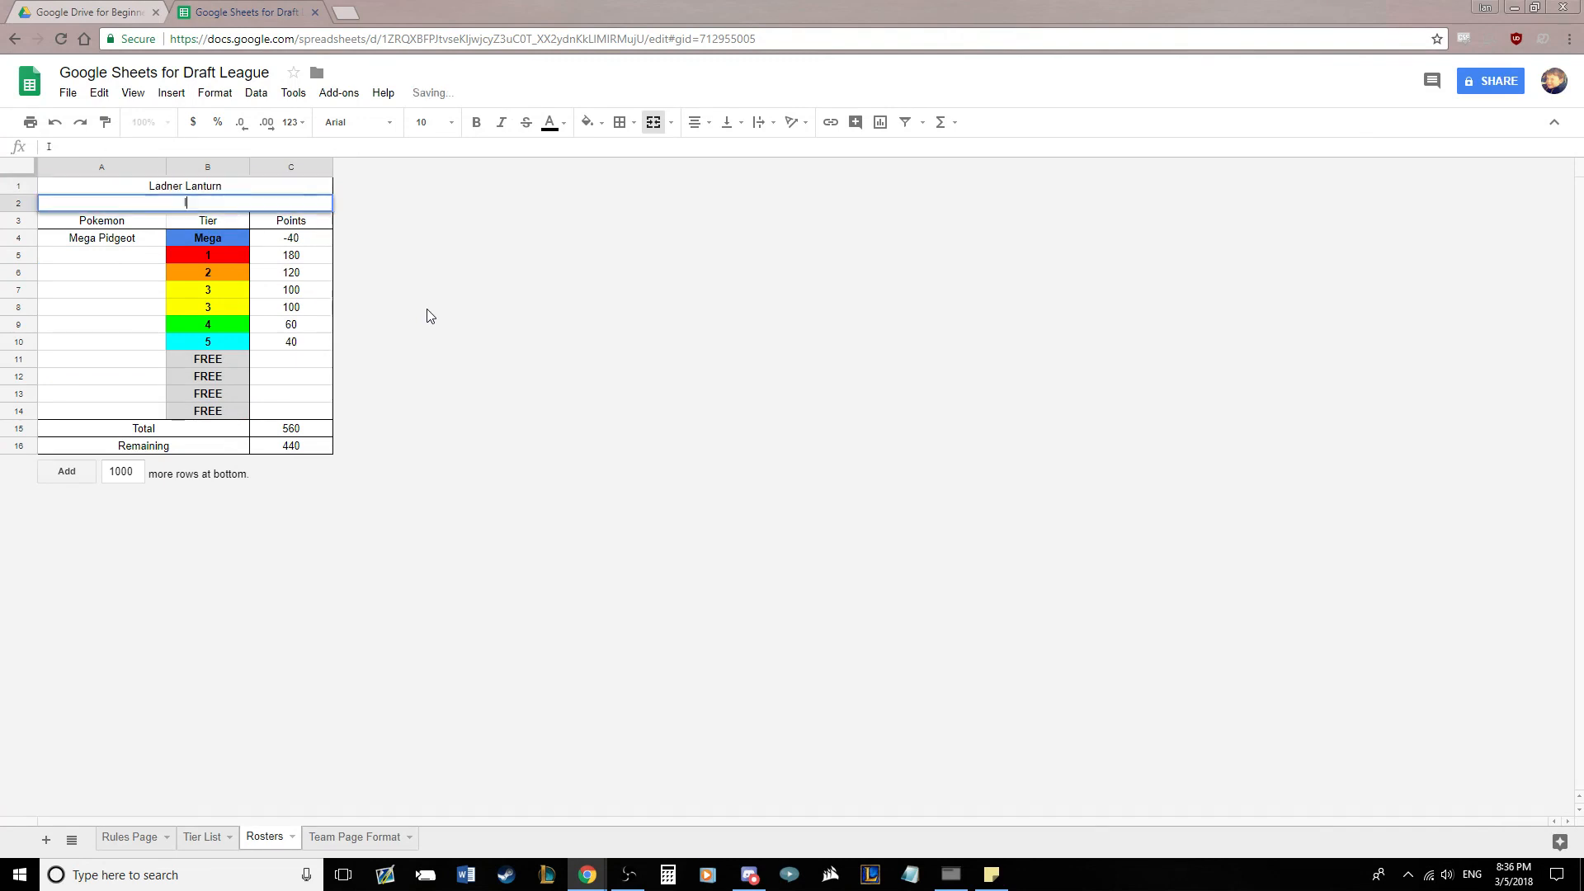
key(Return)
click(88, 267)
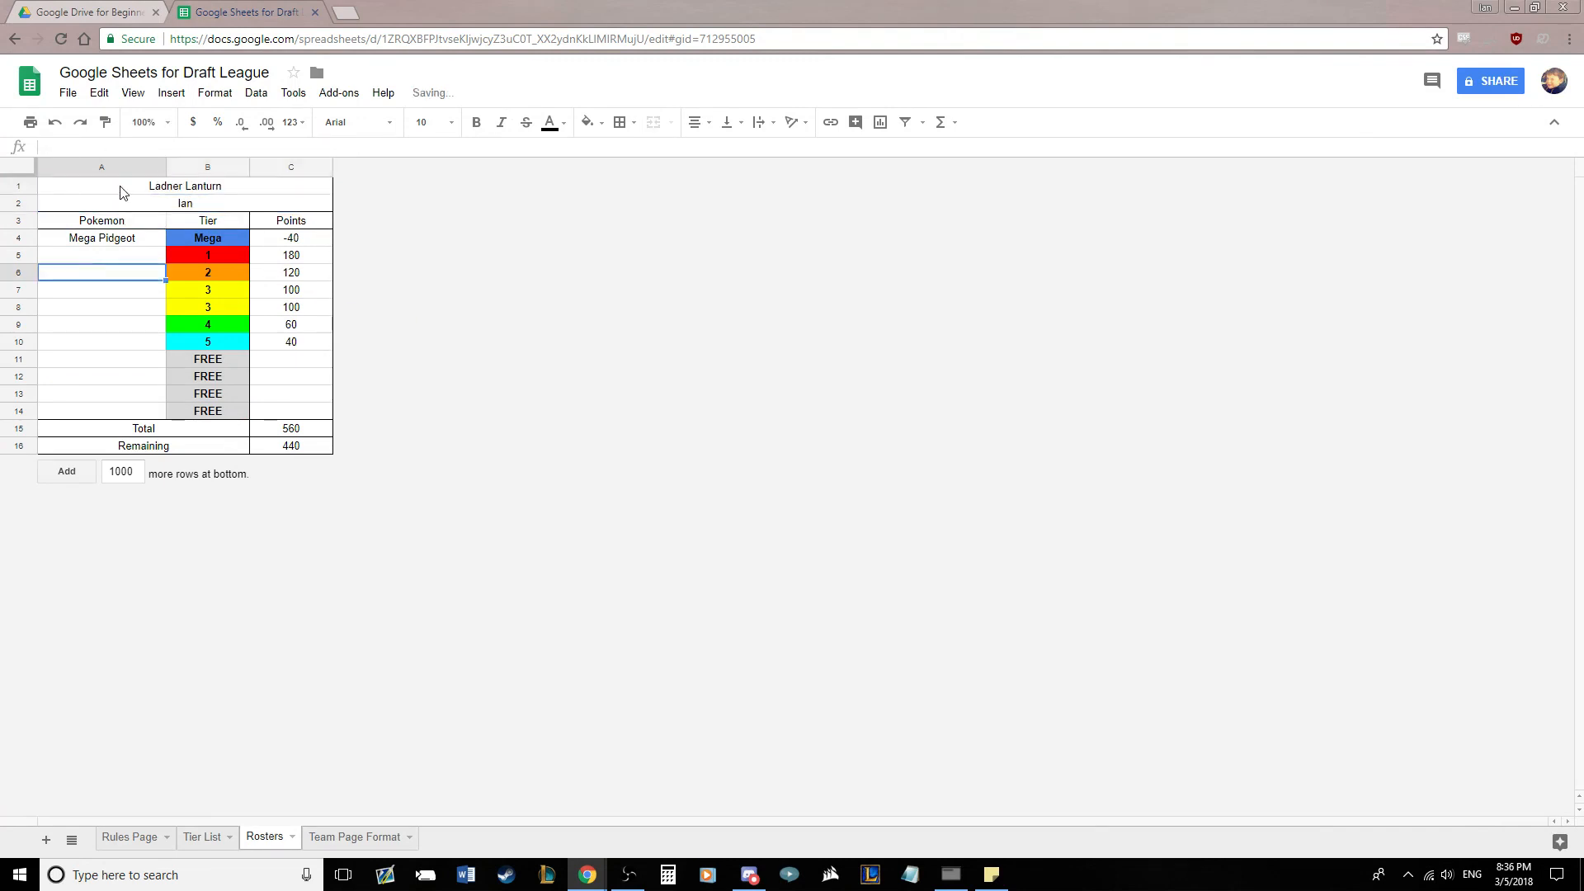
Fill the team and coach name rows and the Total and Remaining label cells with medium cornflower blue
drag(123, 189, 124, 206)
click(588, 122)
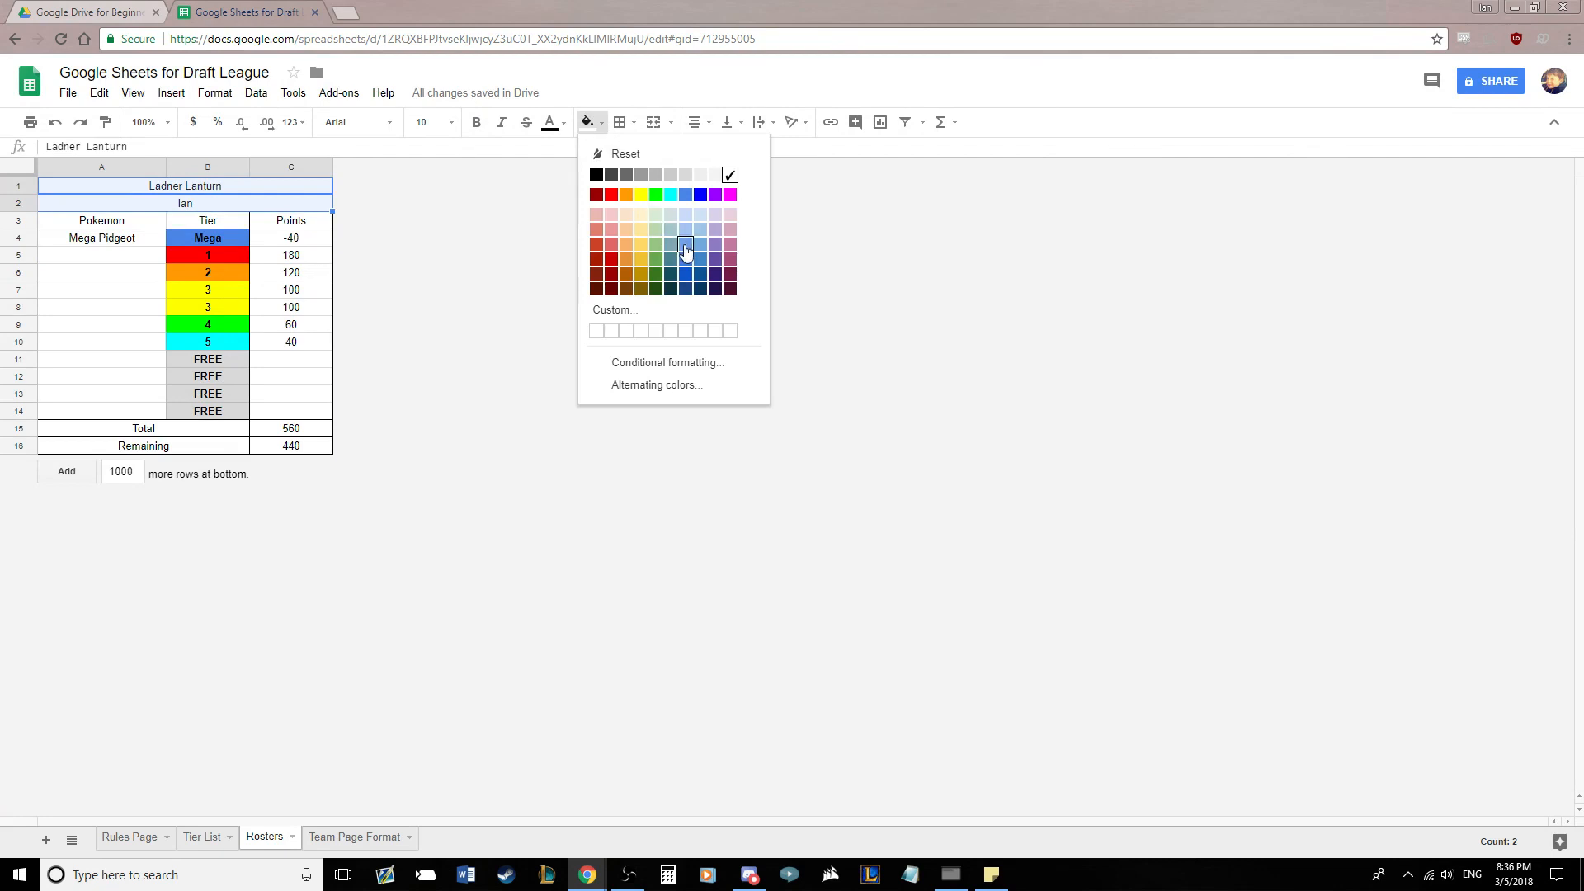
click(684, 244)
click(262, 312)
click(162, 430)
drag(162, 430, 167, 446)
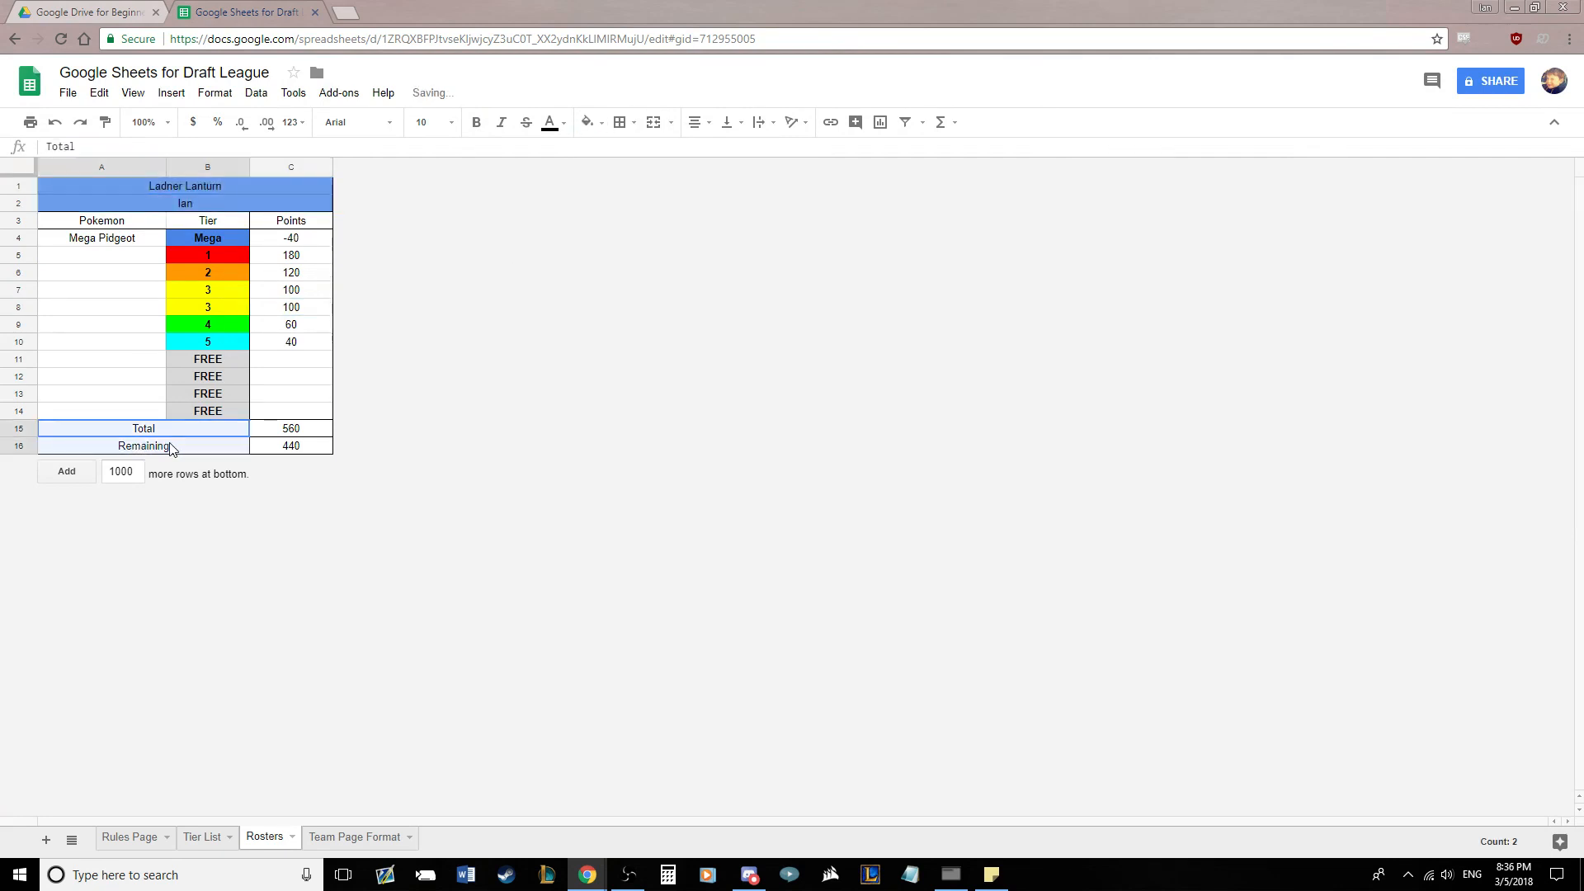
click(587, 122)
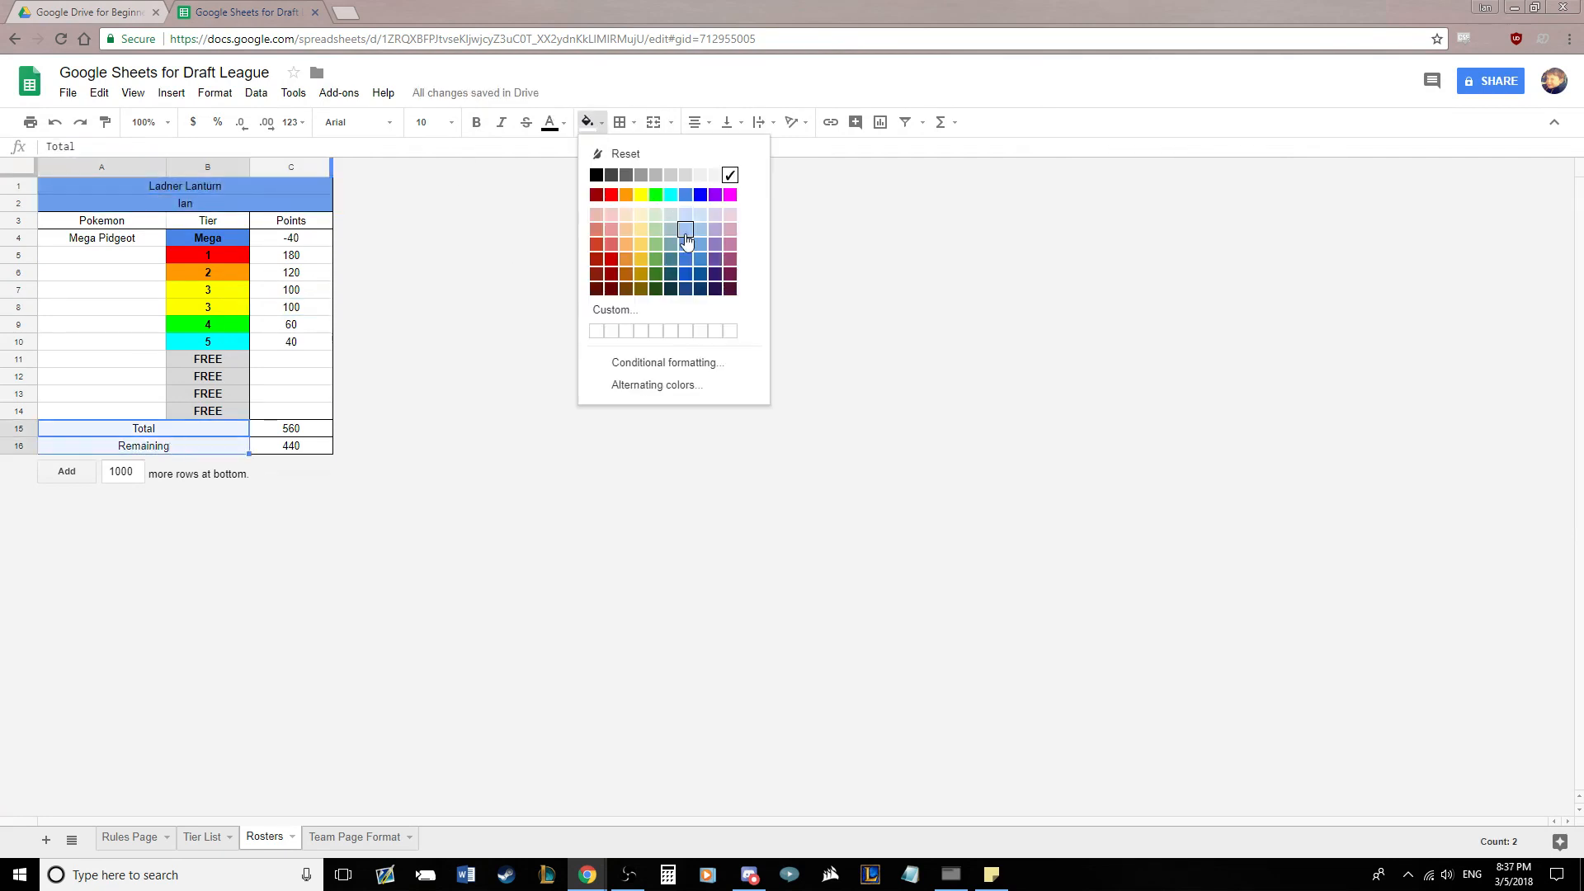
click(685, 245)
click(290, 358)
Fill the header row A3:C3 and the total and remaining values in C15:C16 with a lighter cornflower blue
drag(93, 221, 297, 222)
click(588, 122)
click(685, 229)
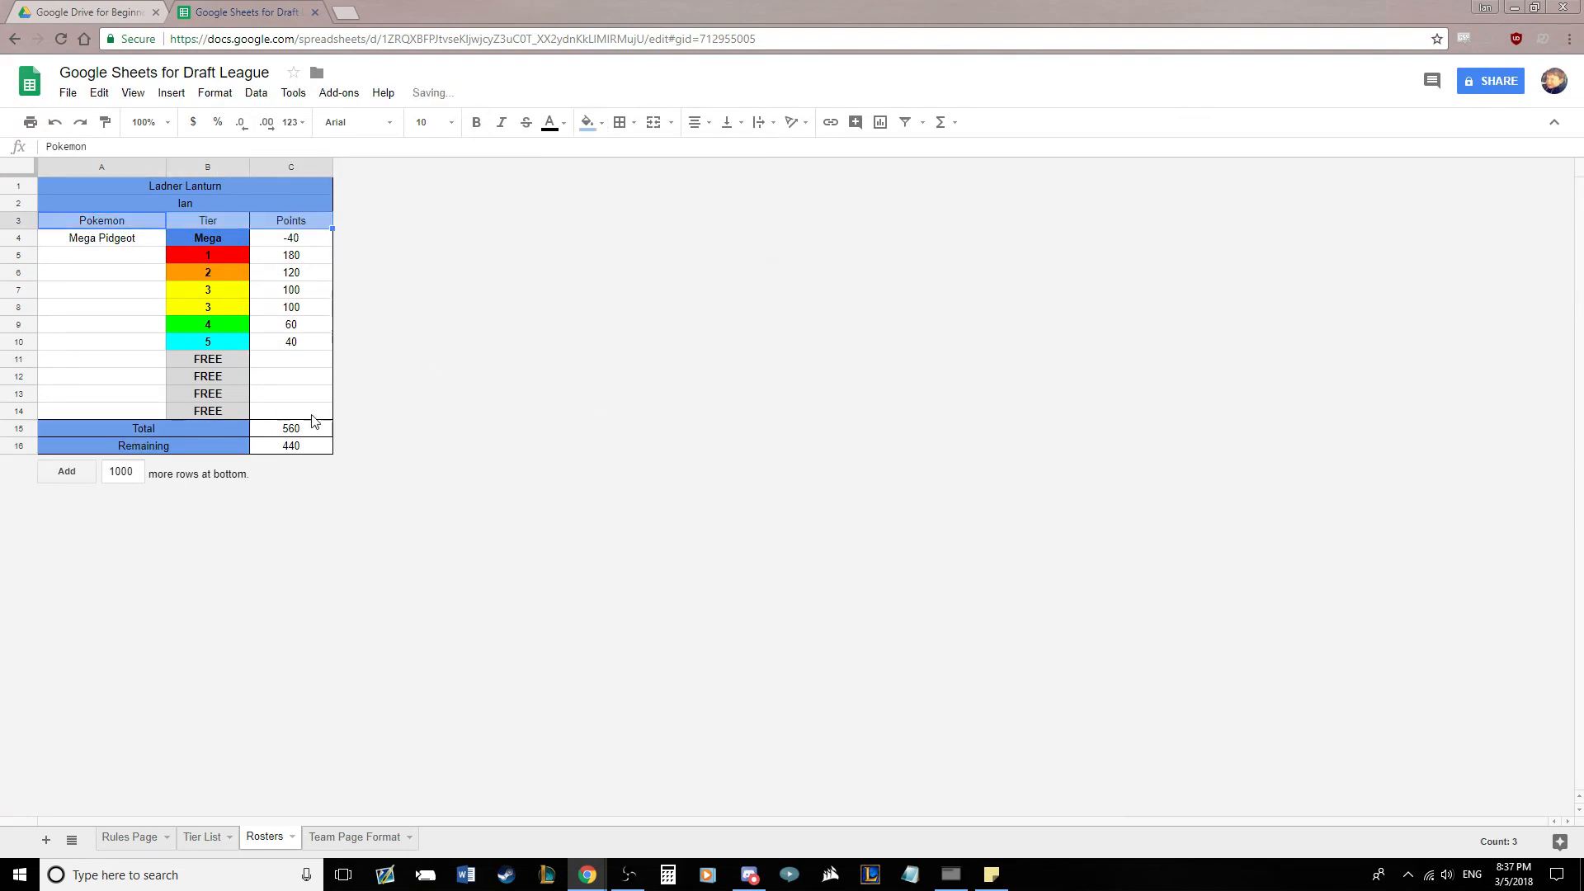
drag(312, 428, 311, 445)
click(588, 122)
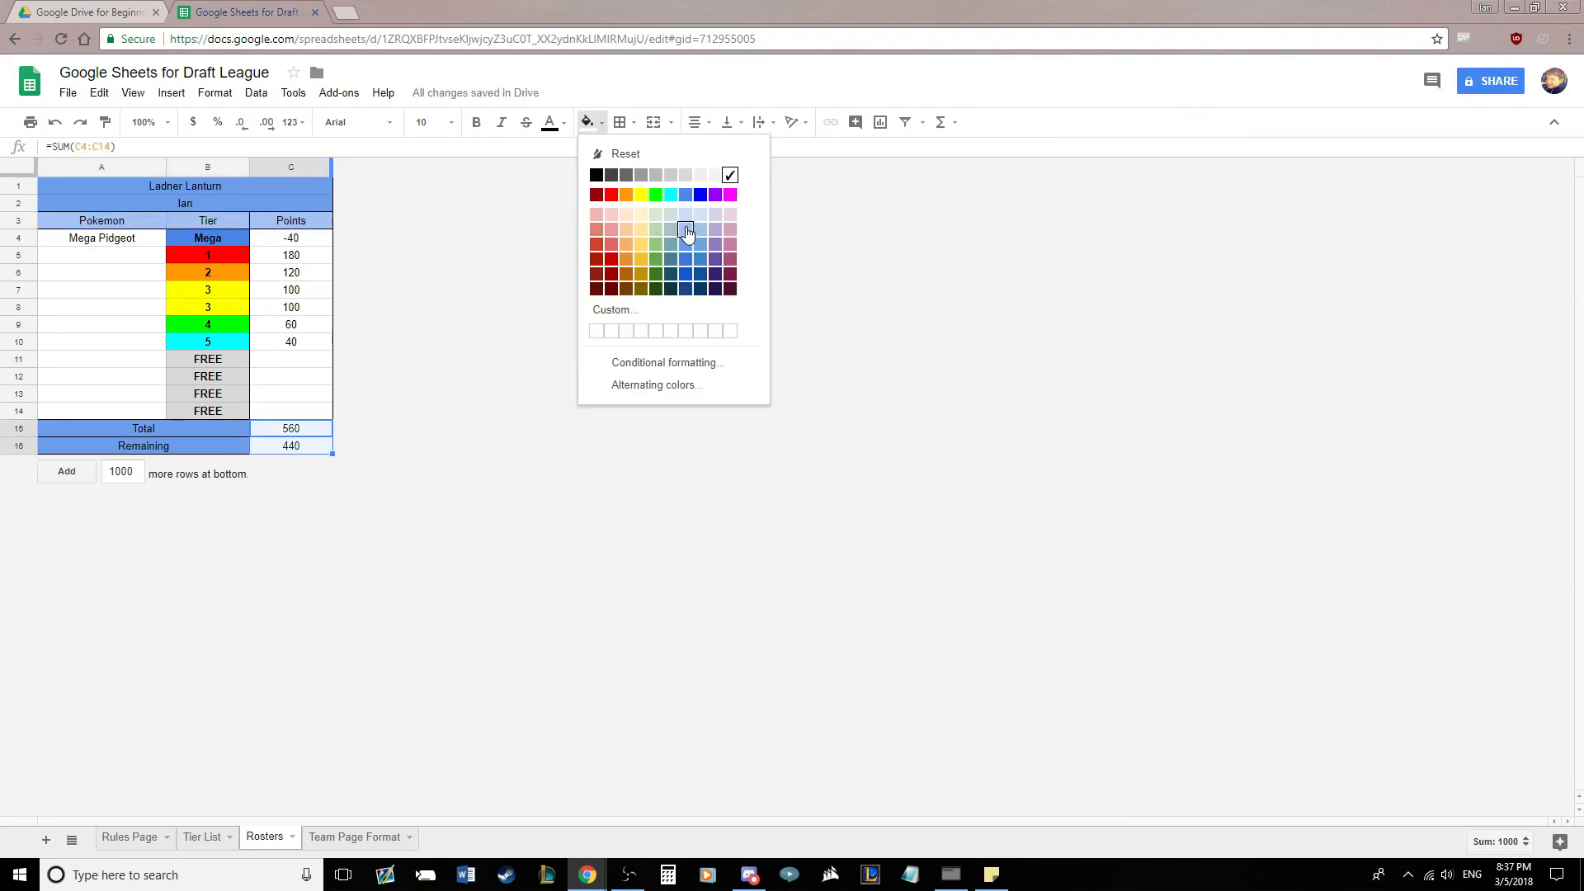
click(685, 229)
click(208, 342)
Fill the Pokemon cells A4:A14 and the points cells C4:C14 with the palest cornflower blue
drag(92, 244, 85, 410)
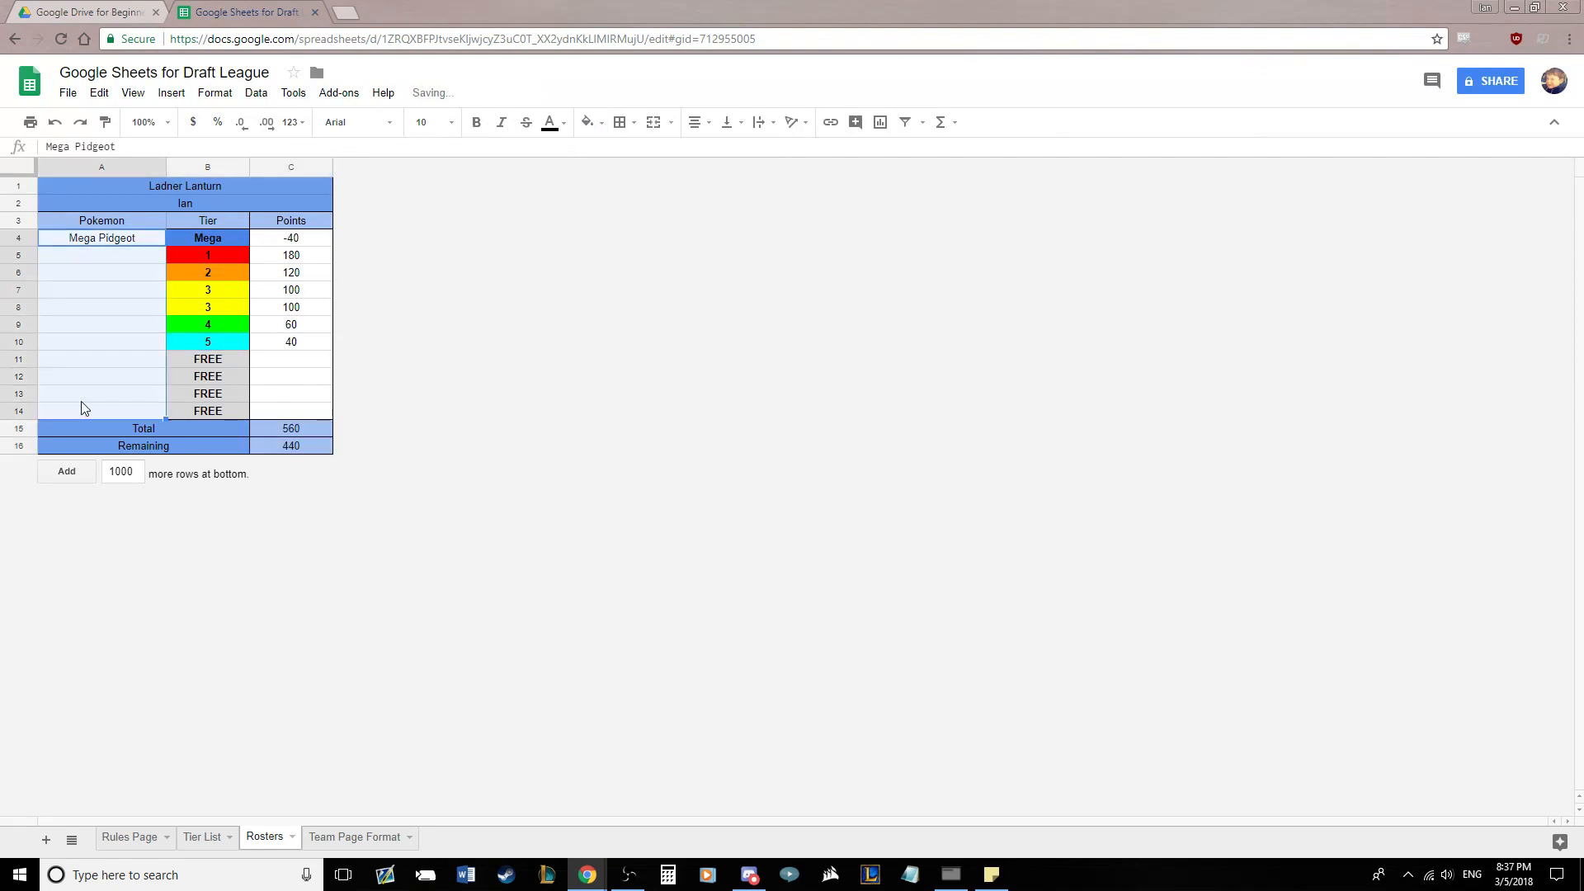
click(588, 122)
click(684, 230)
drag(285, 244, 286, 411)
click(587, 123)
click(692, 221)
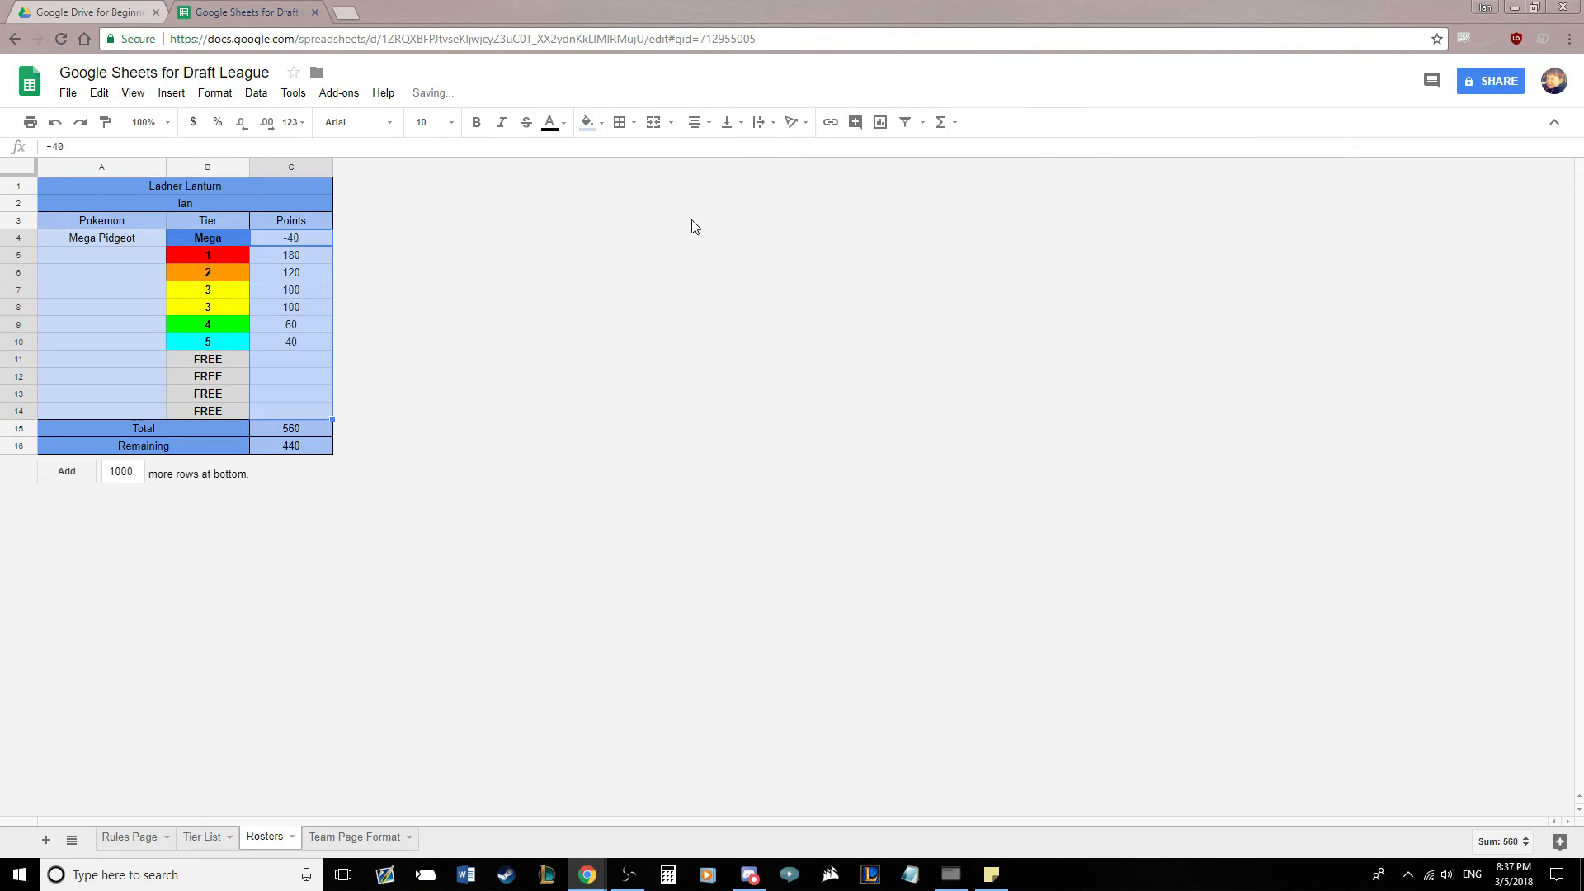
click(91, 310)
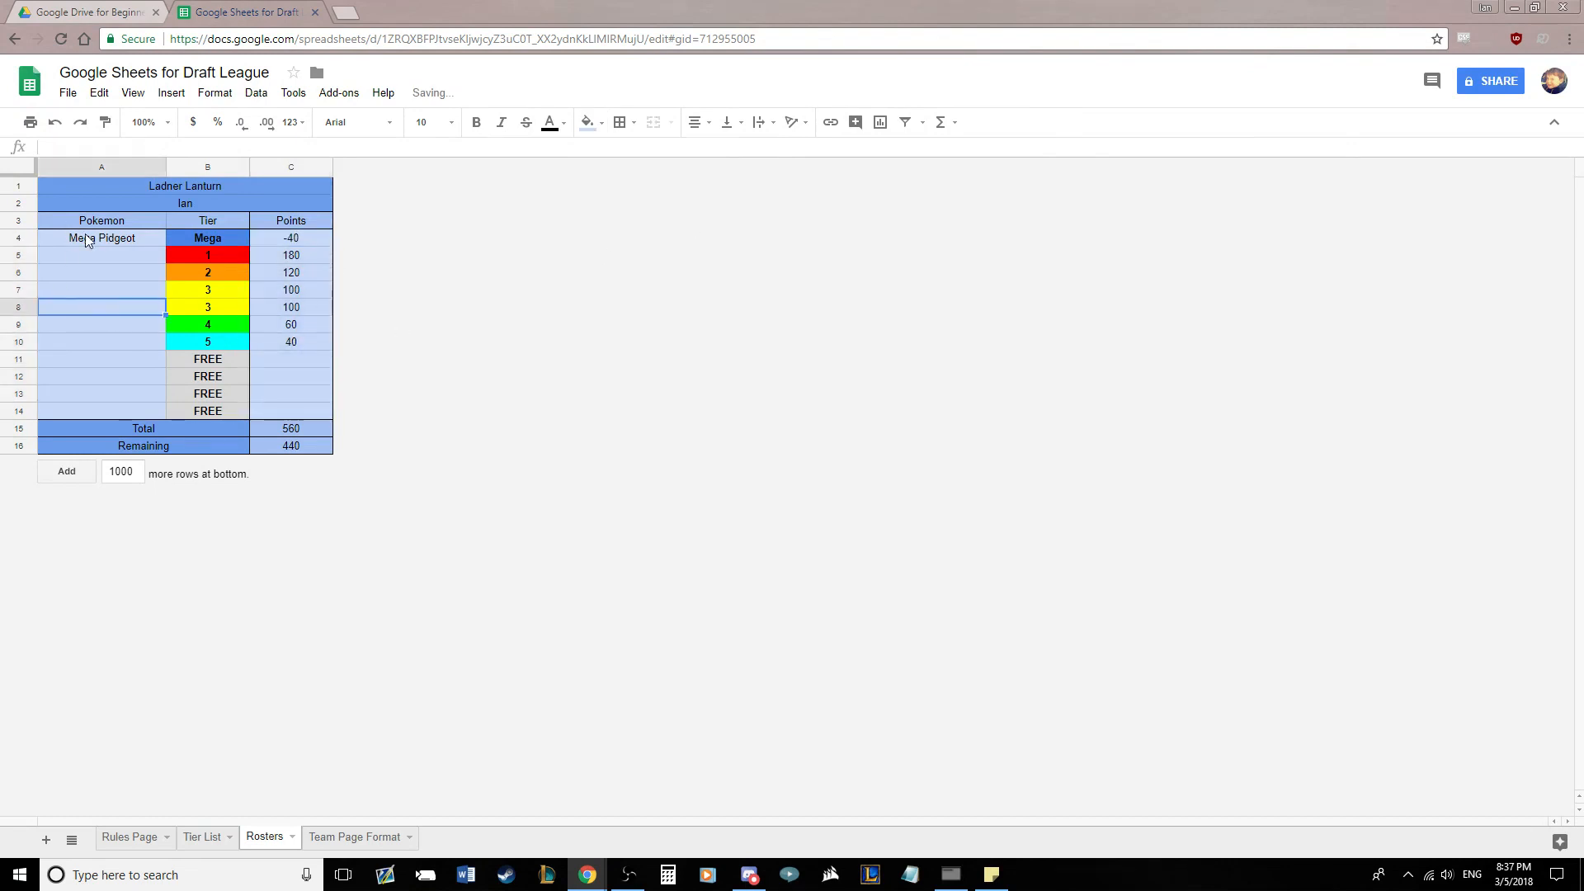
click(263, 391)
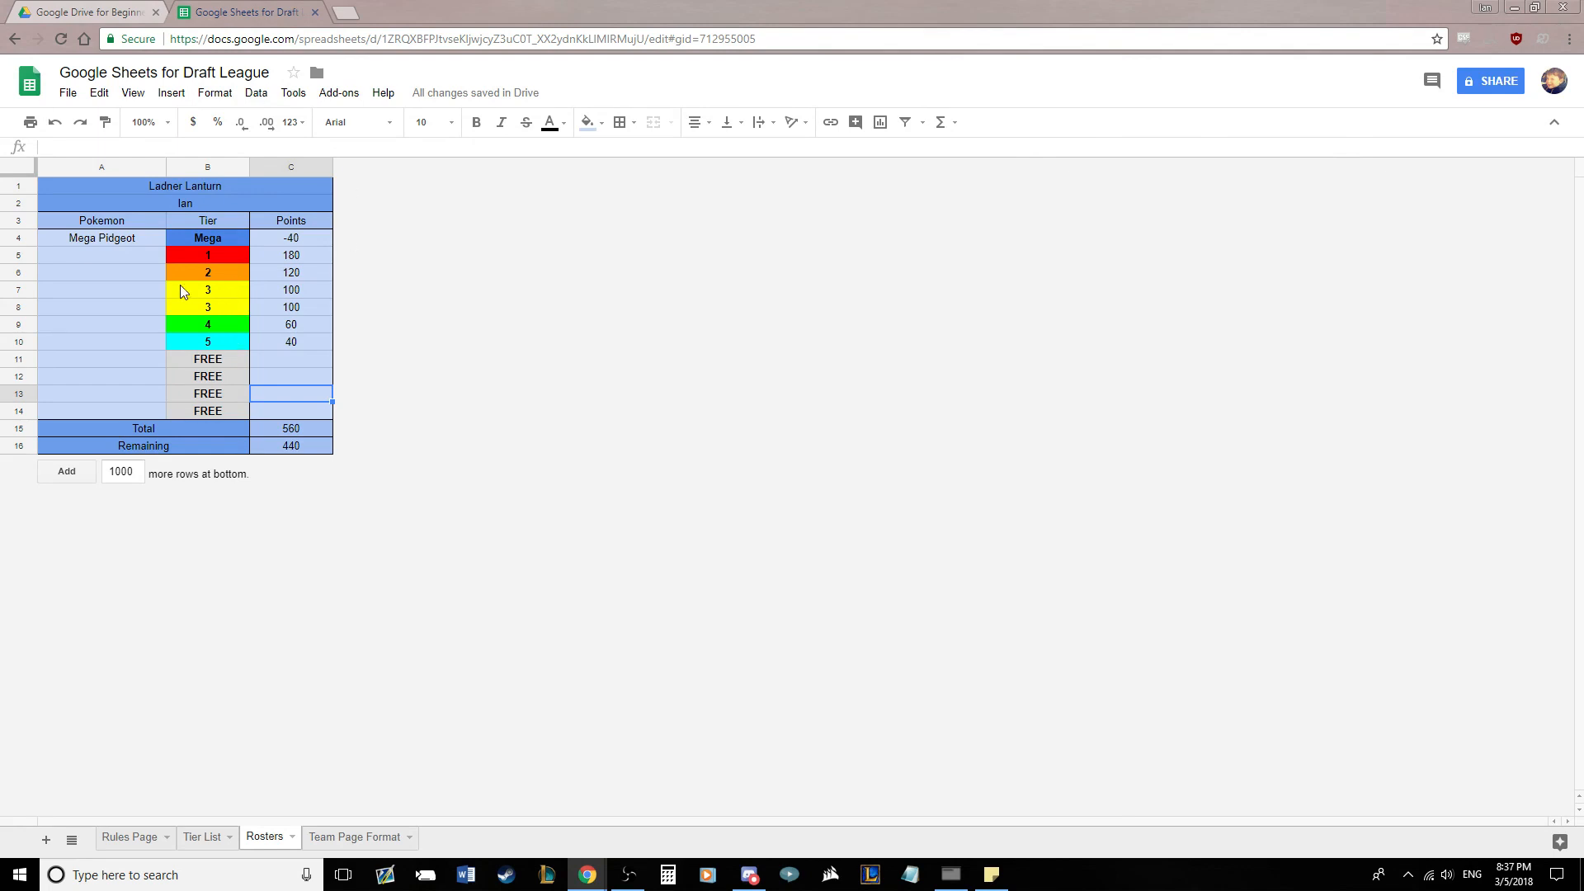
click(156, 288)
click(125, 325)
click(117, 257)
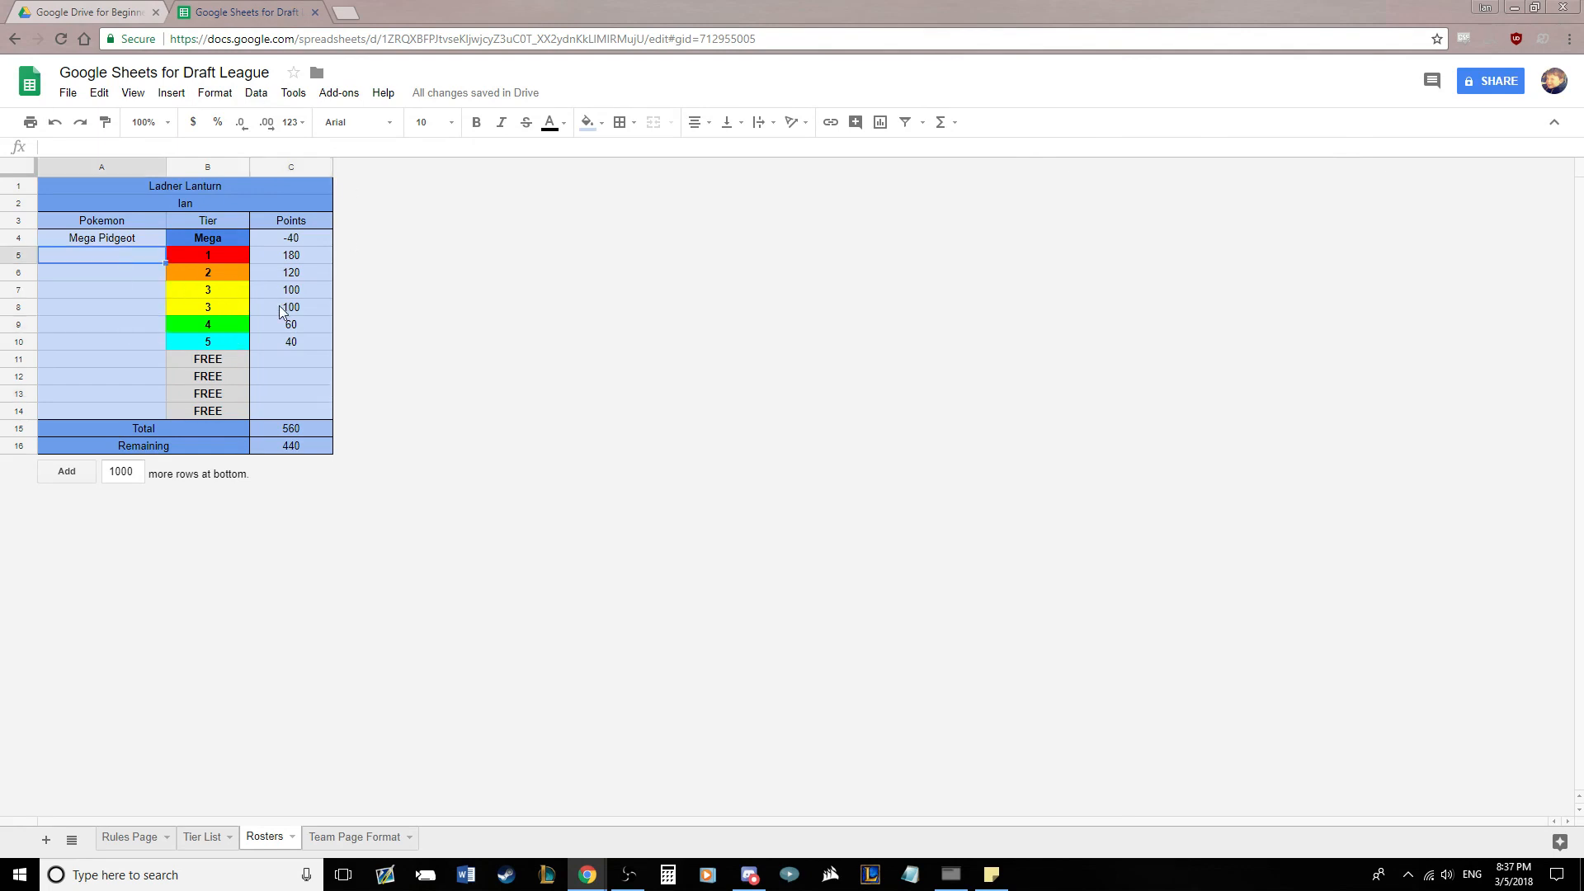
click(293, 445)
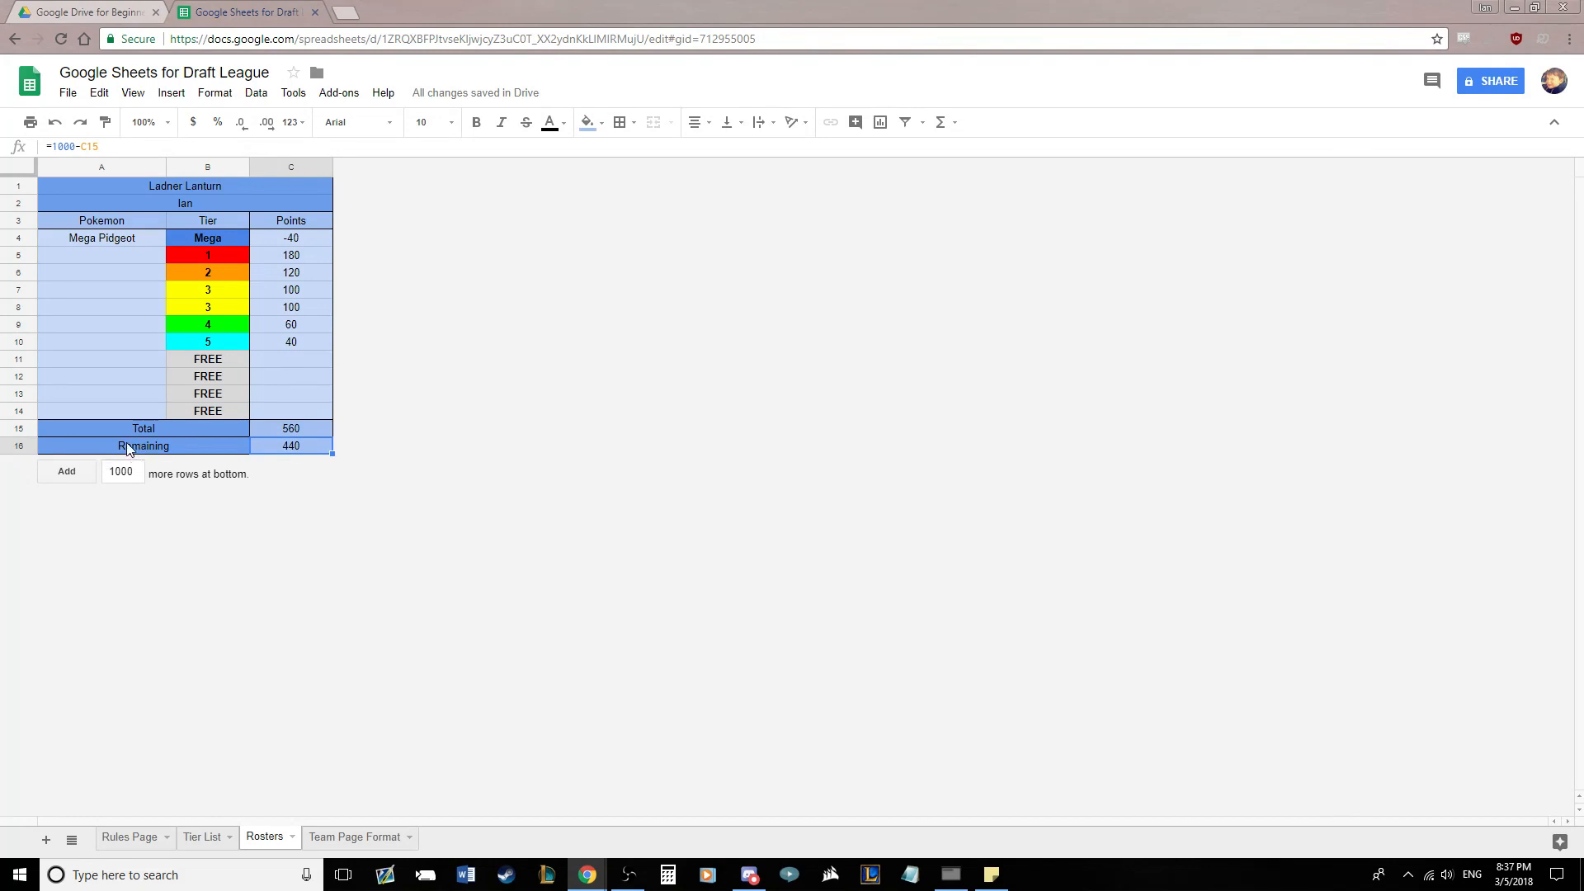
click(96, 255)
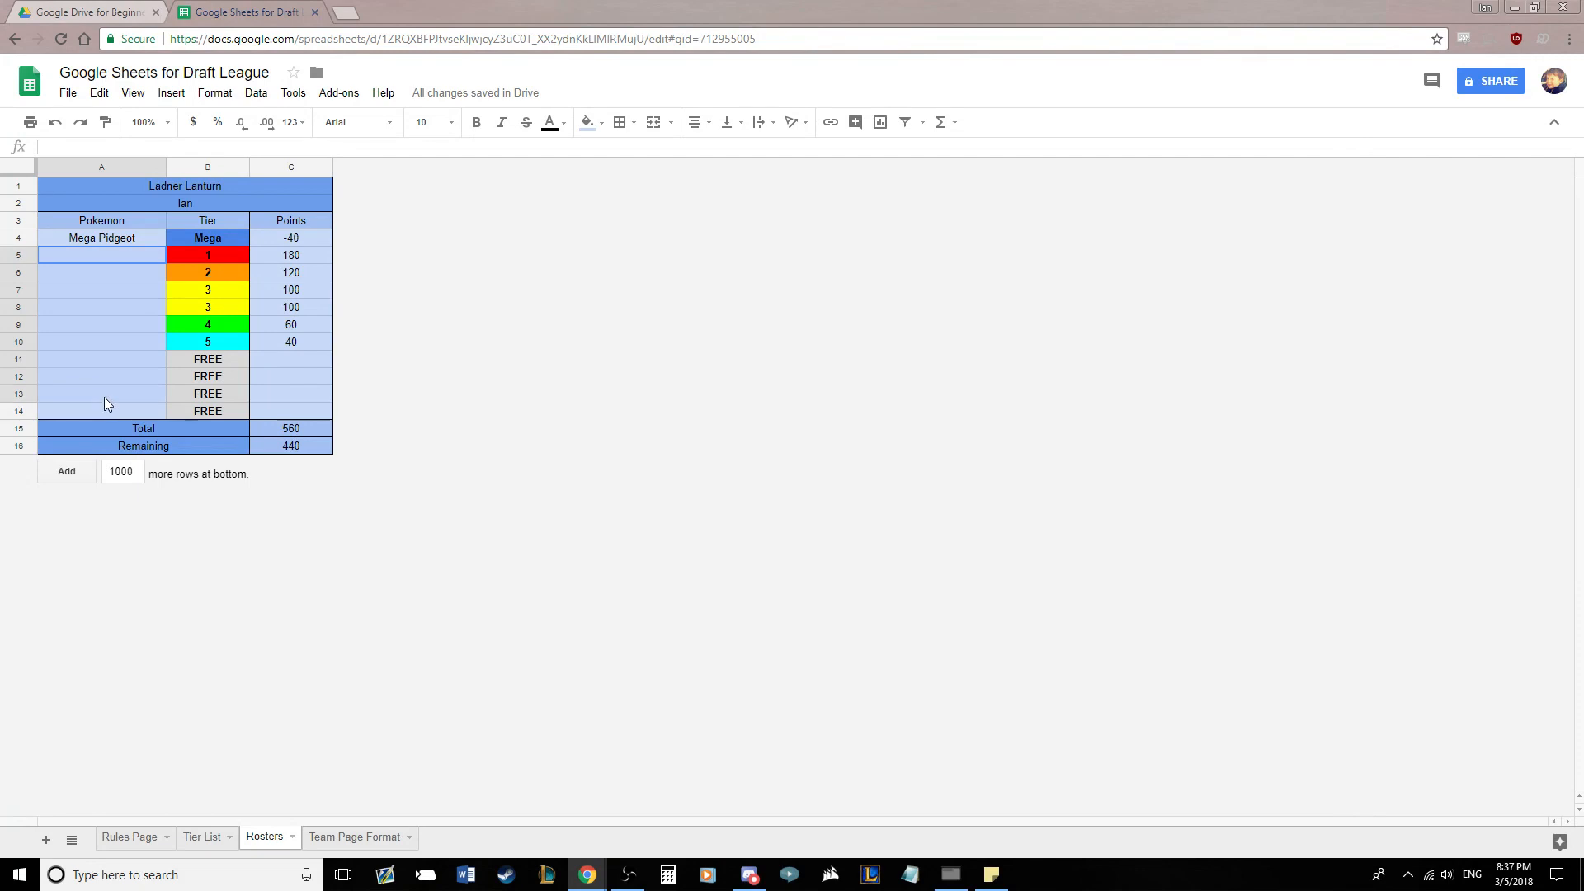
click(314, 378)
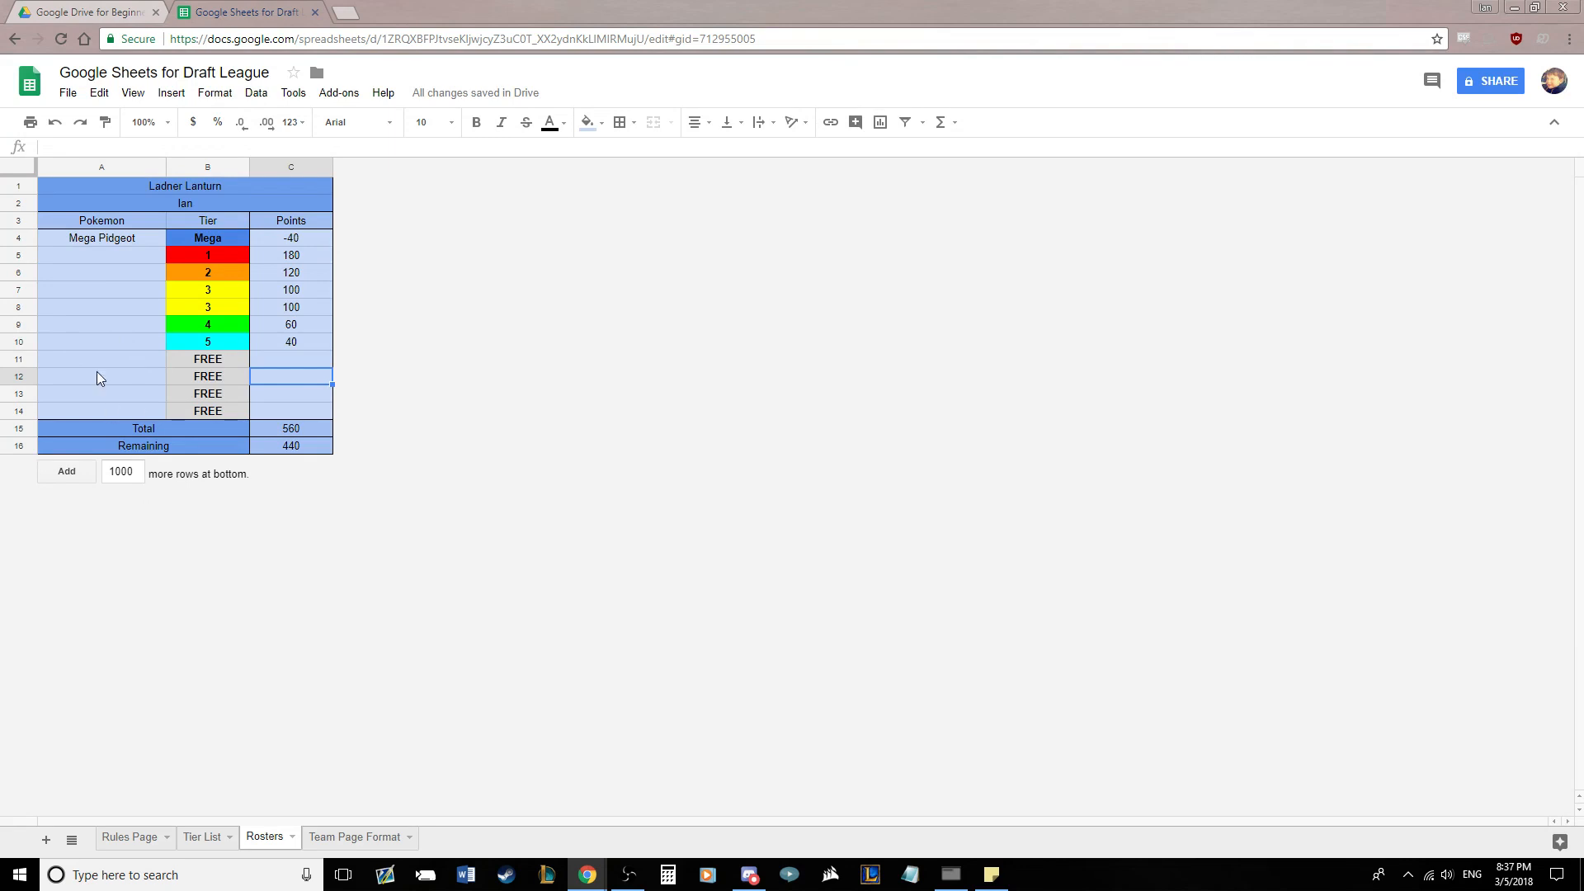
click(94, 241)
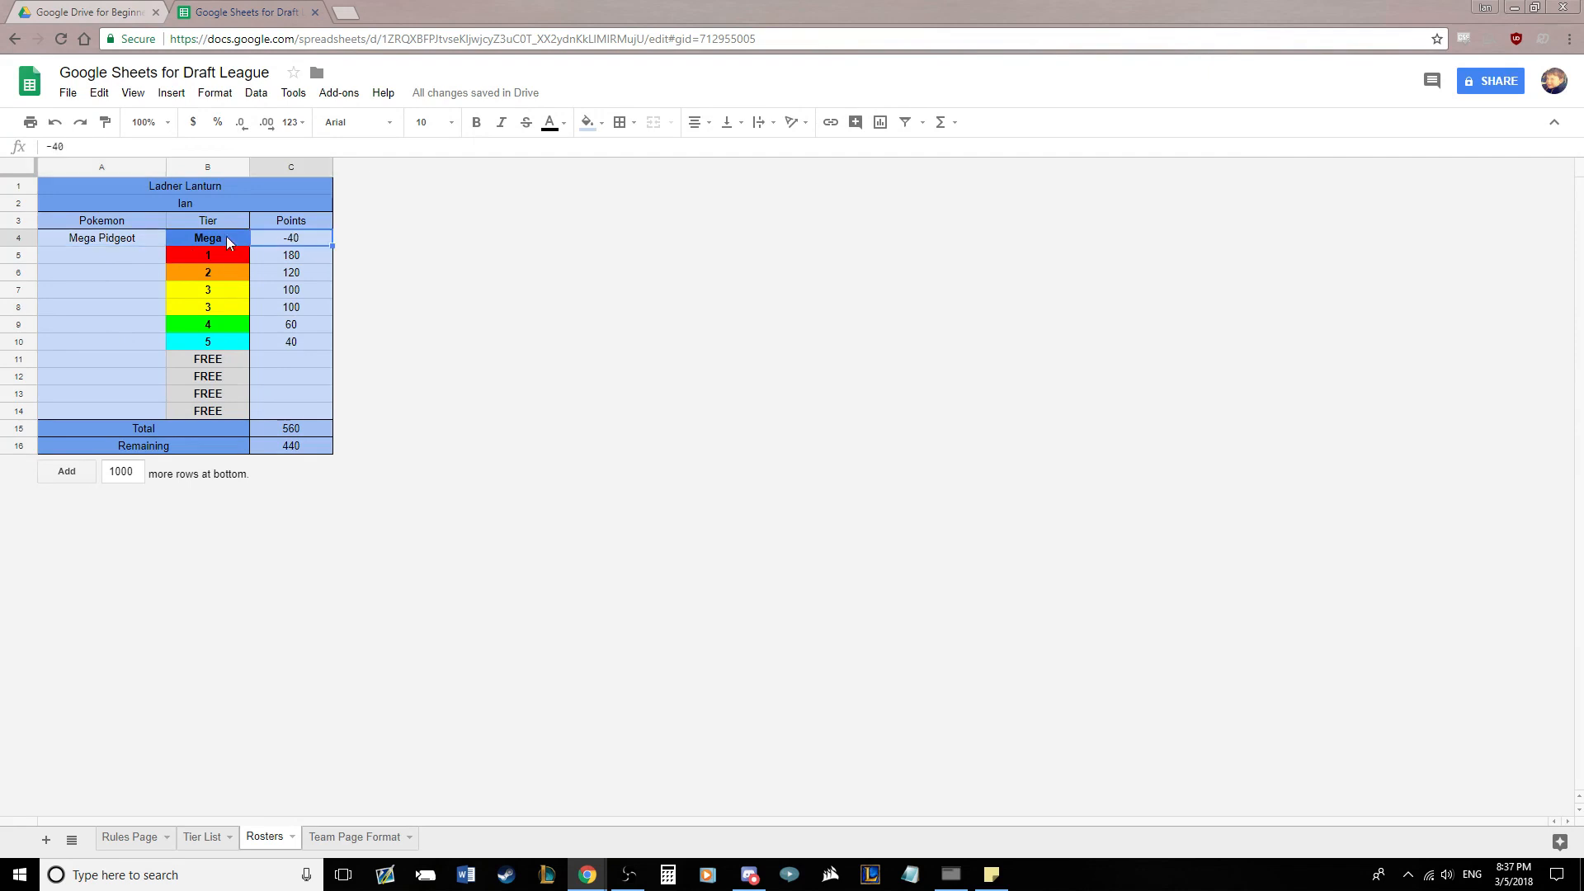
click(318, 393)
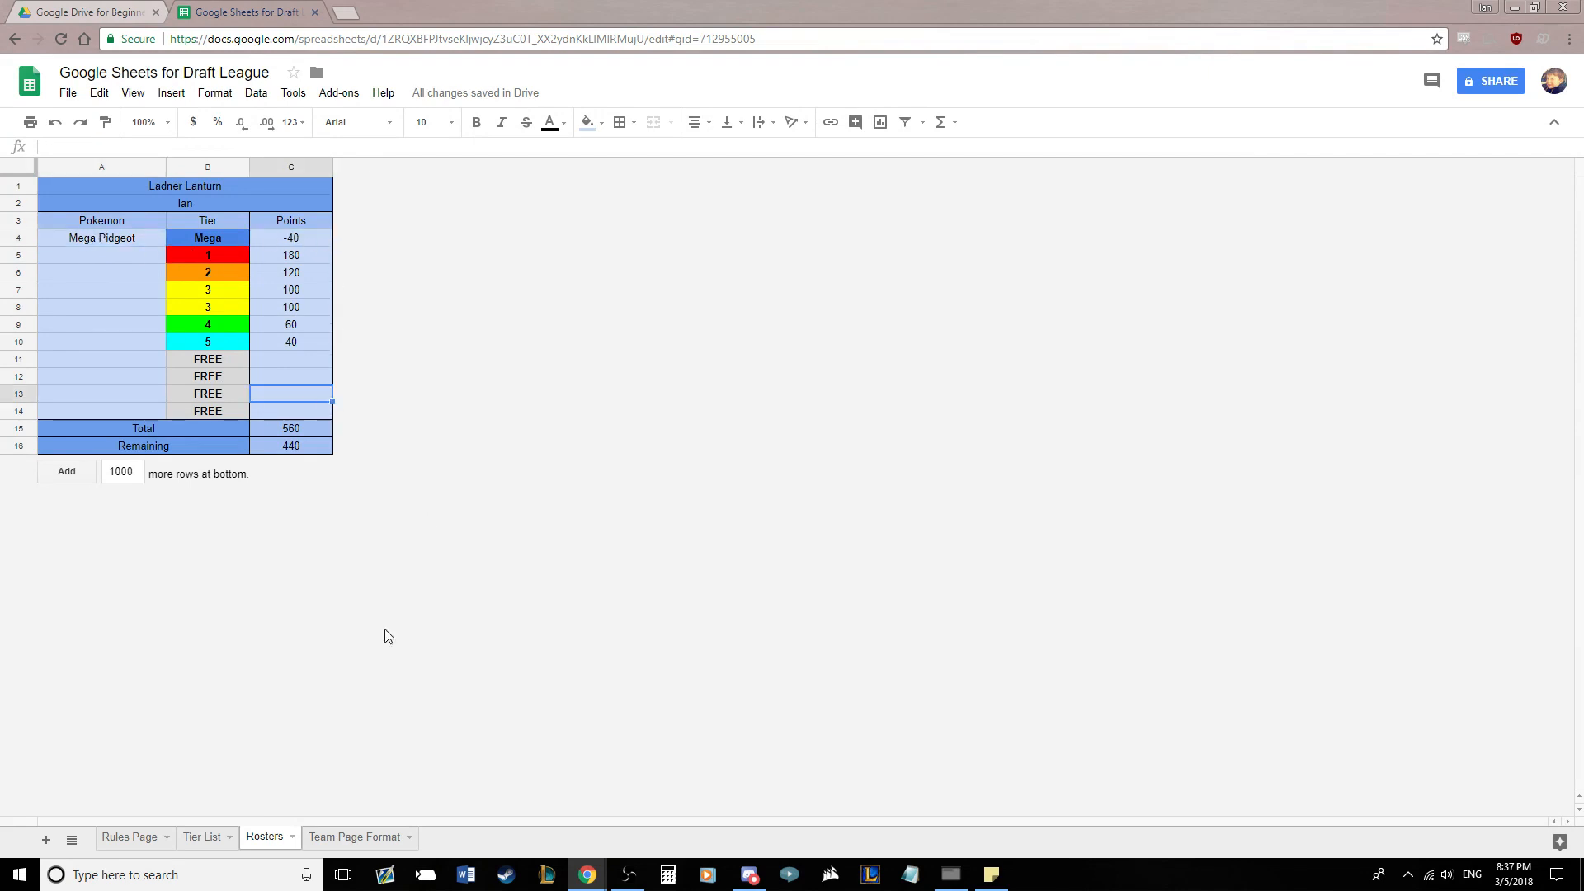
On the Team Page Format sheet, narrow columns A to D and merge A1:D8 into one block with an outer border
click(347, 838)
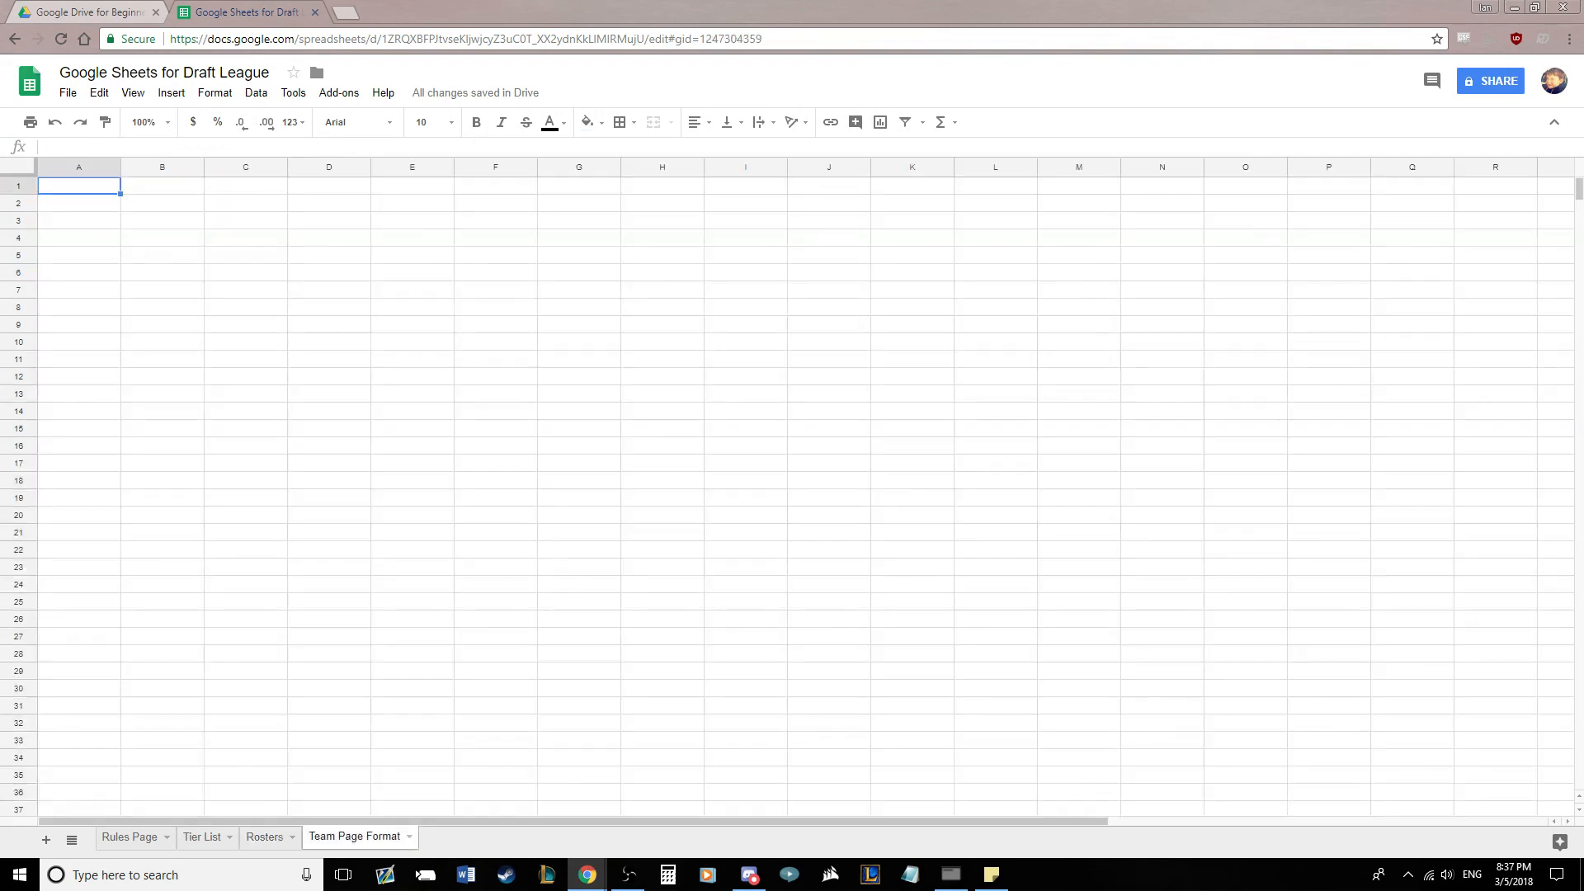
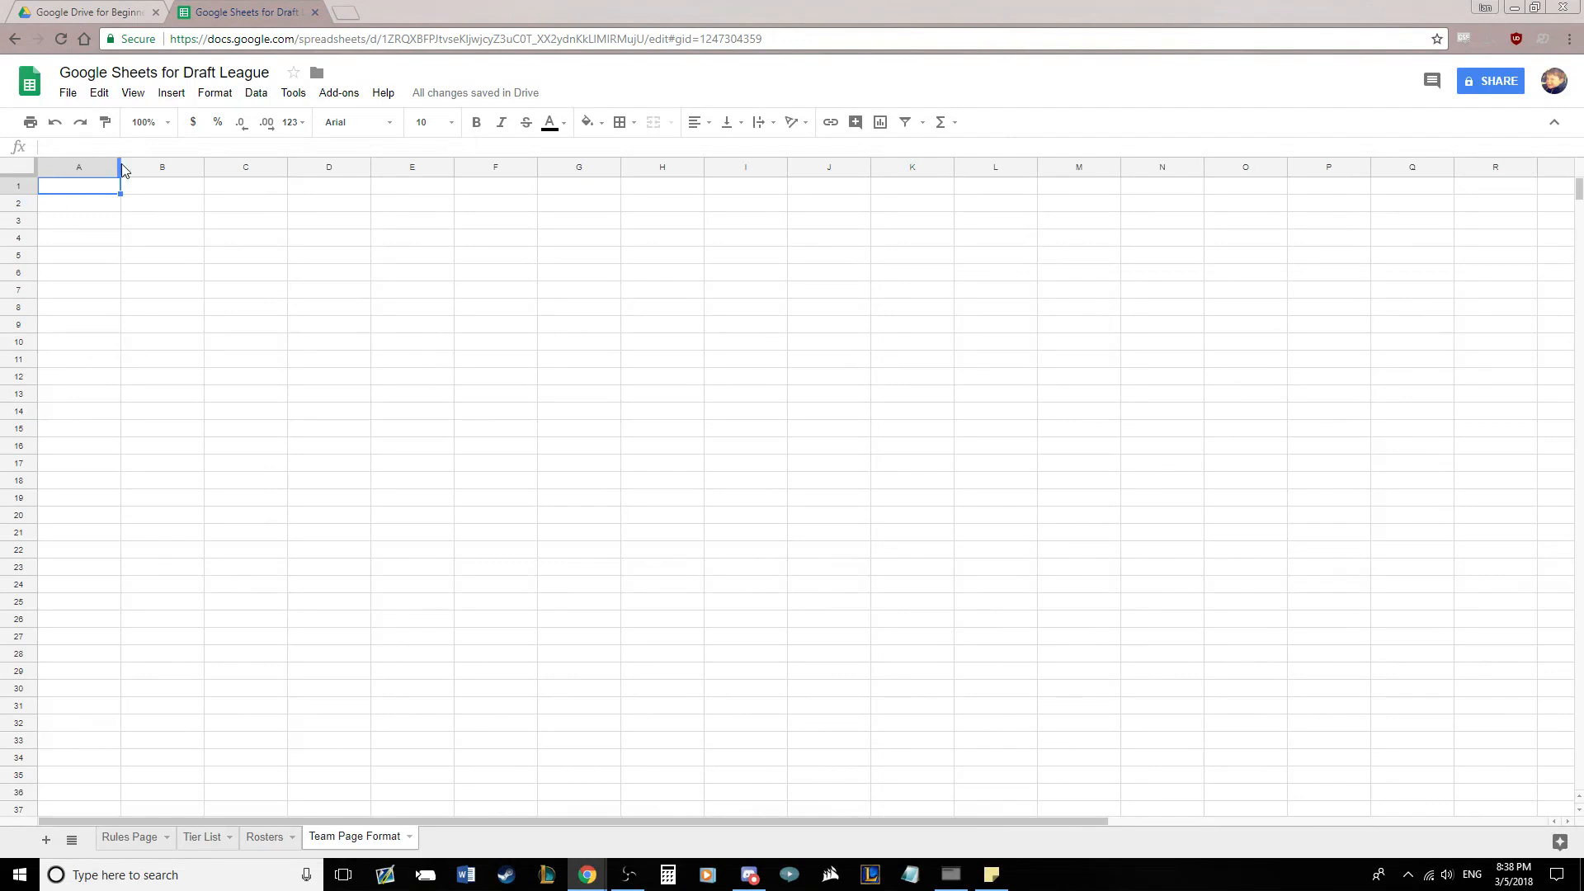
drag(122, 169, 212, 169)
drag(74, 189, 197, 307)
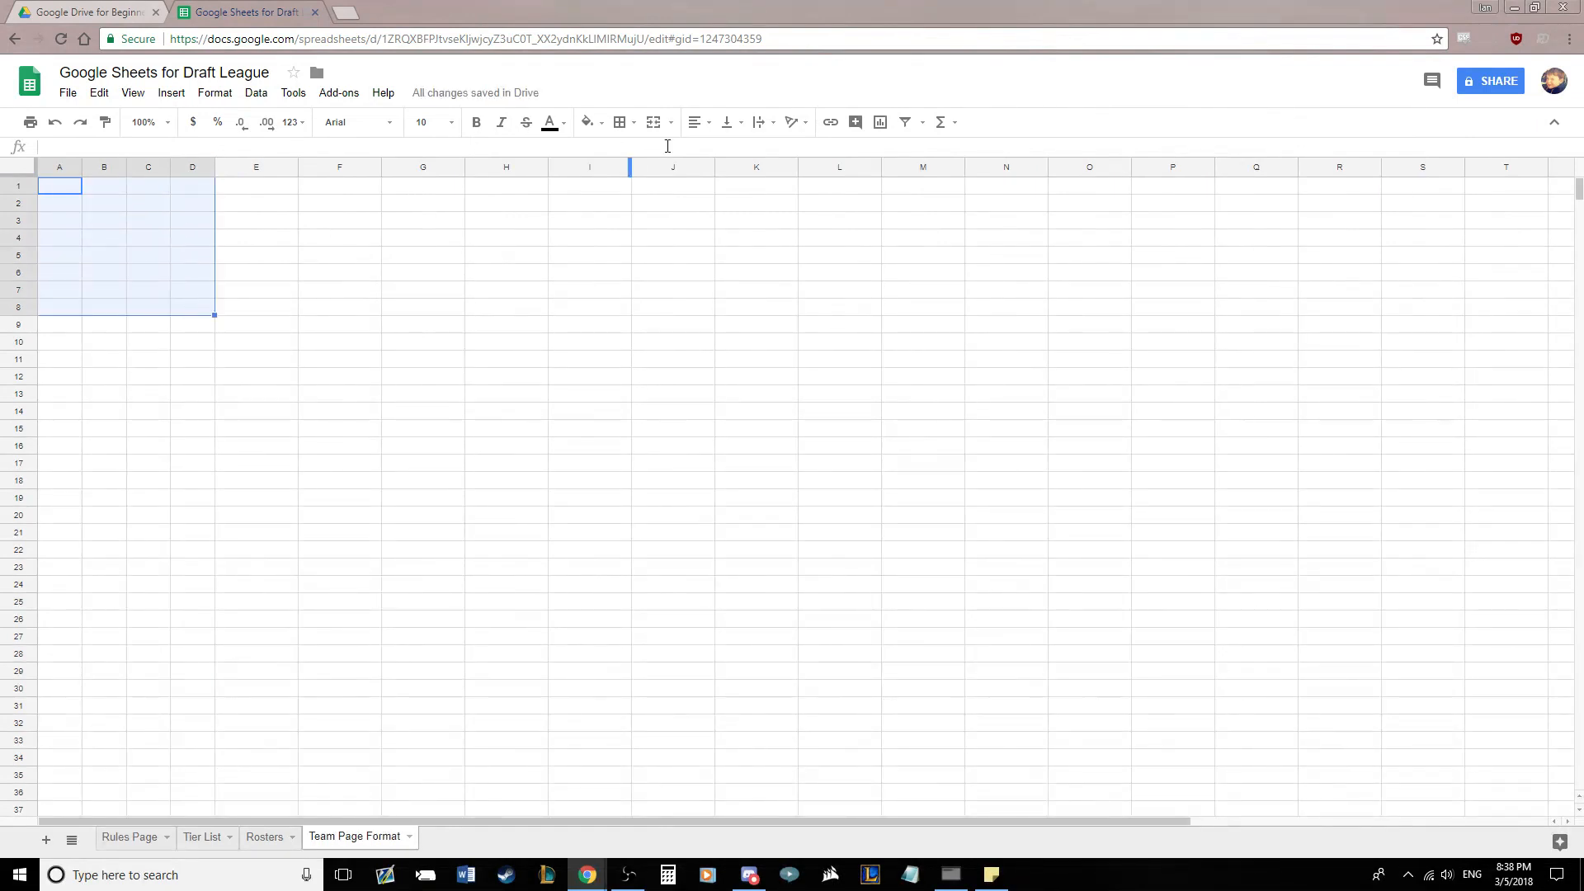
click(650, 124)
click(620, 125)
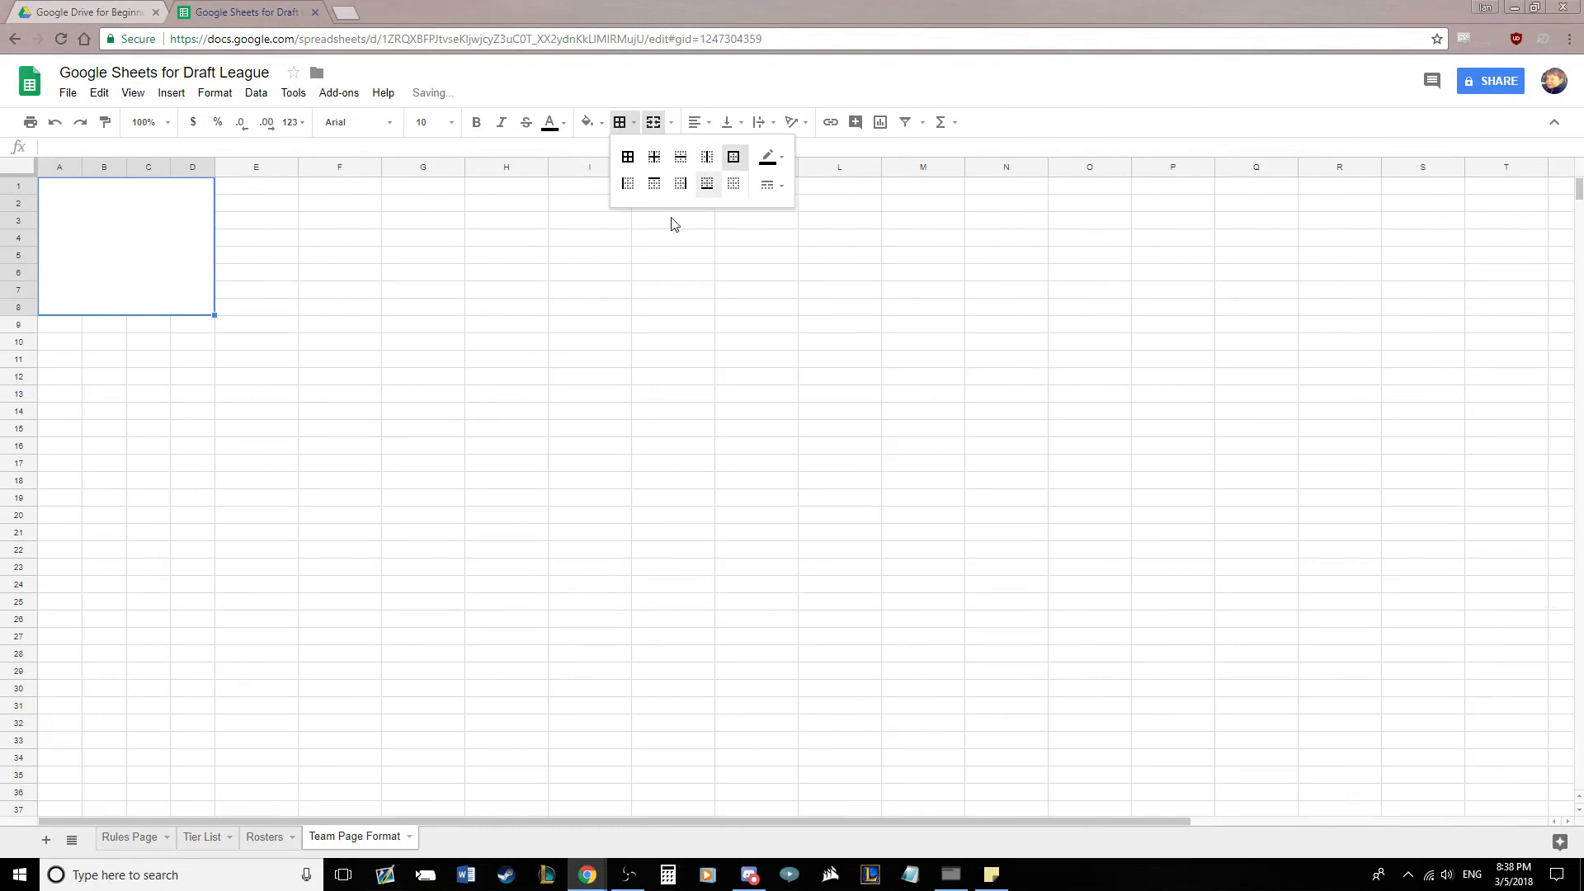
click(501, 348)
Label the merged block A1:D8 as Logo Space
click(110, 264)
text(Logo )
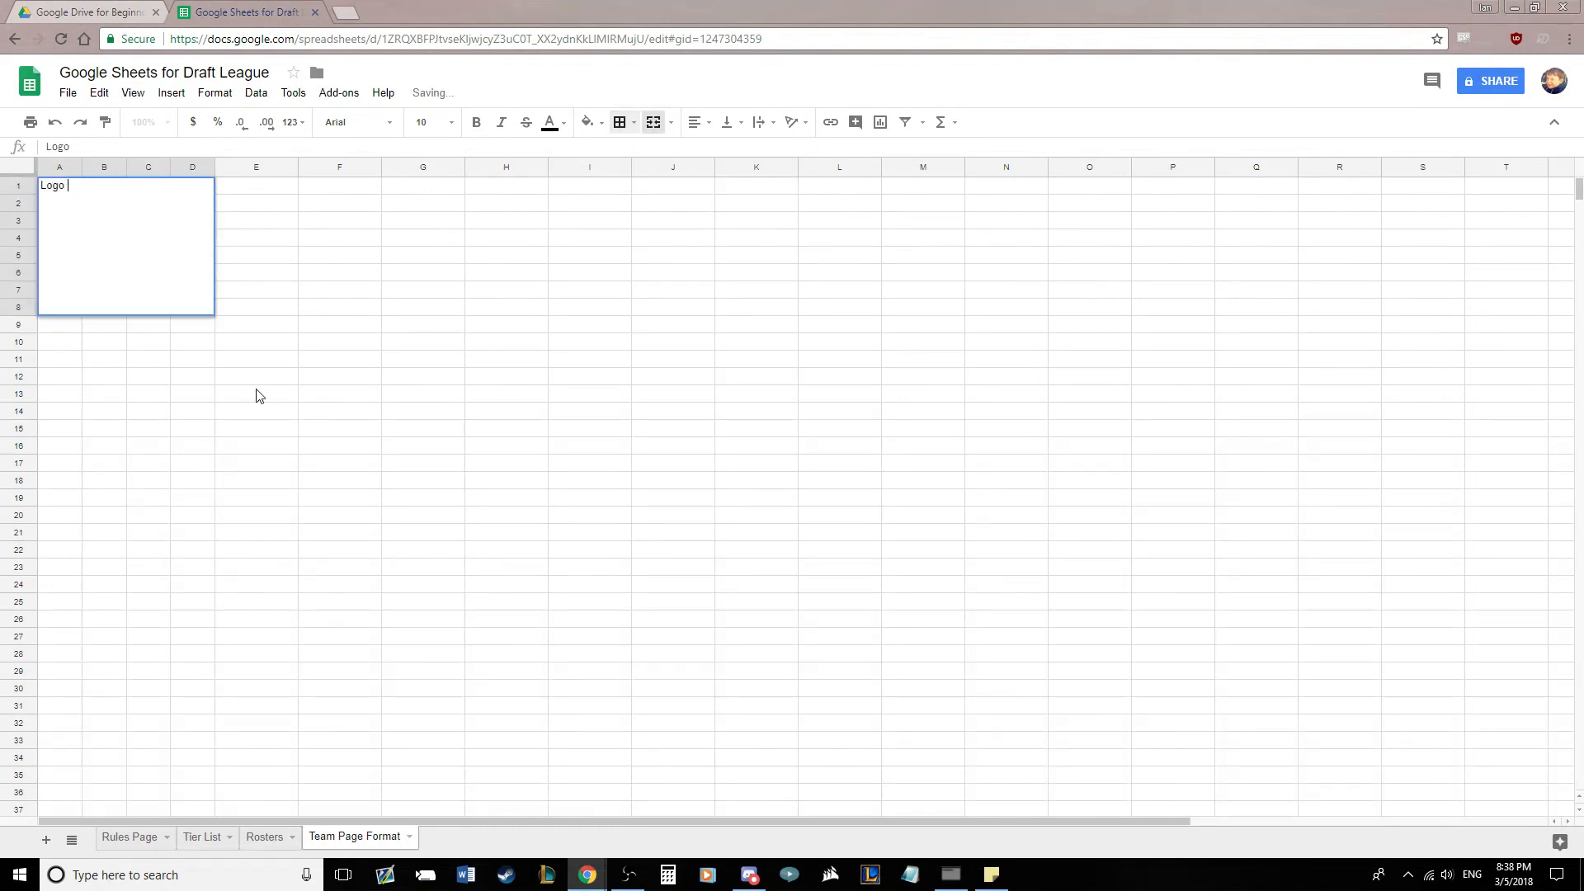
text(Space)
key(Return)
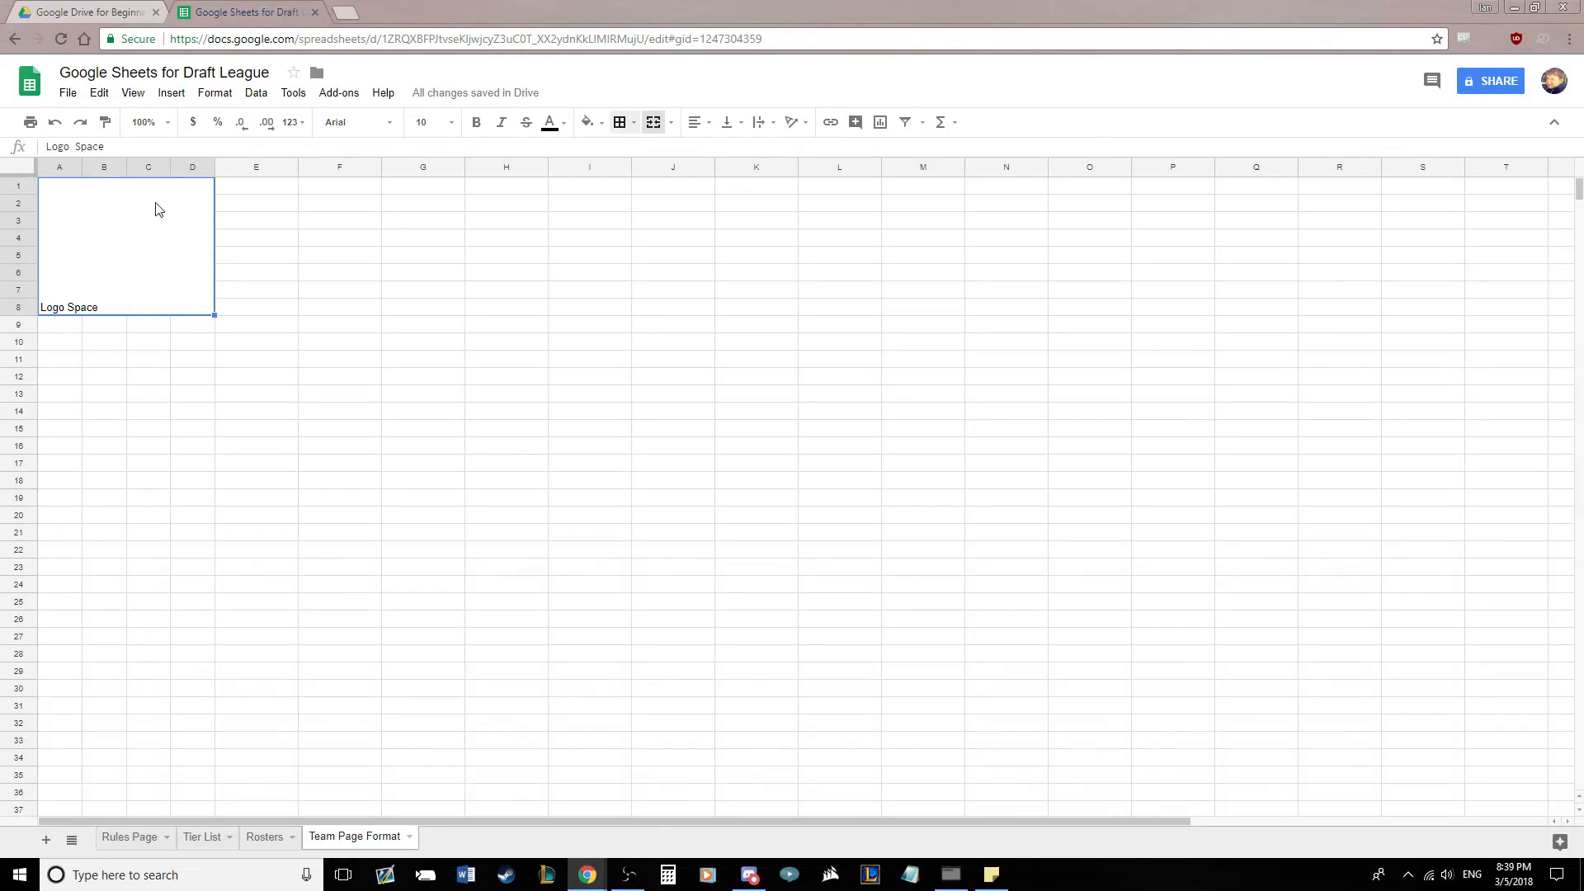
Narrow columns E and F and merge E:F separately in each of rows 1, 2 and 3
drag(254, 190, 284, 203)
click(342, 188)
click(335, 199)
click(651, 122)
click(651, 122)
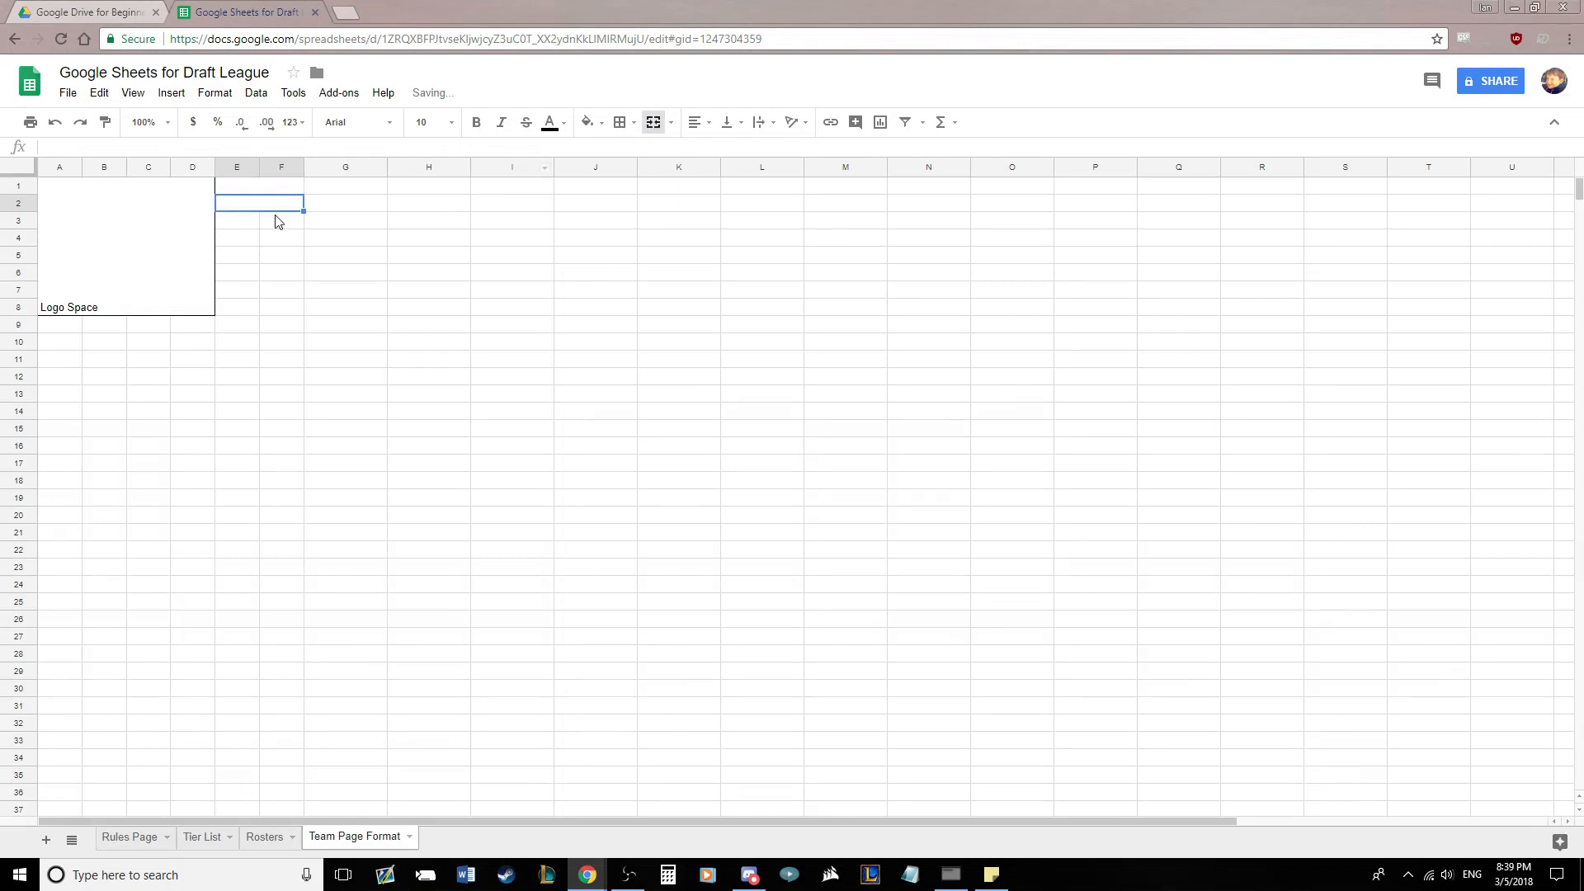
click(252, 227)
drag(254, 226, 285, 223)
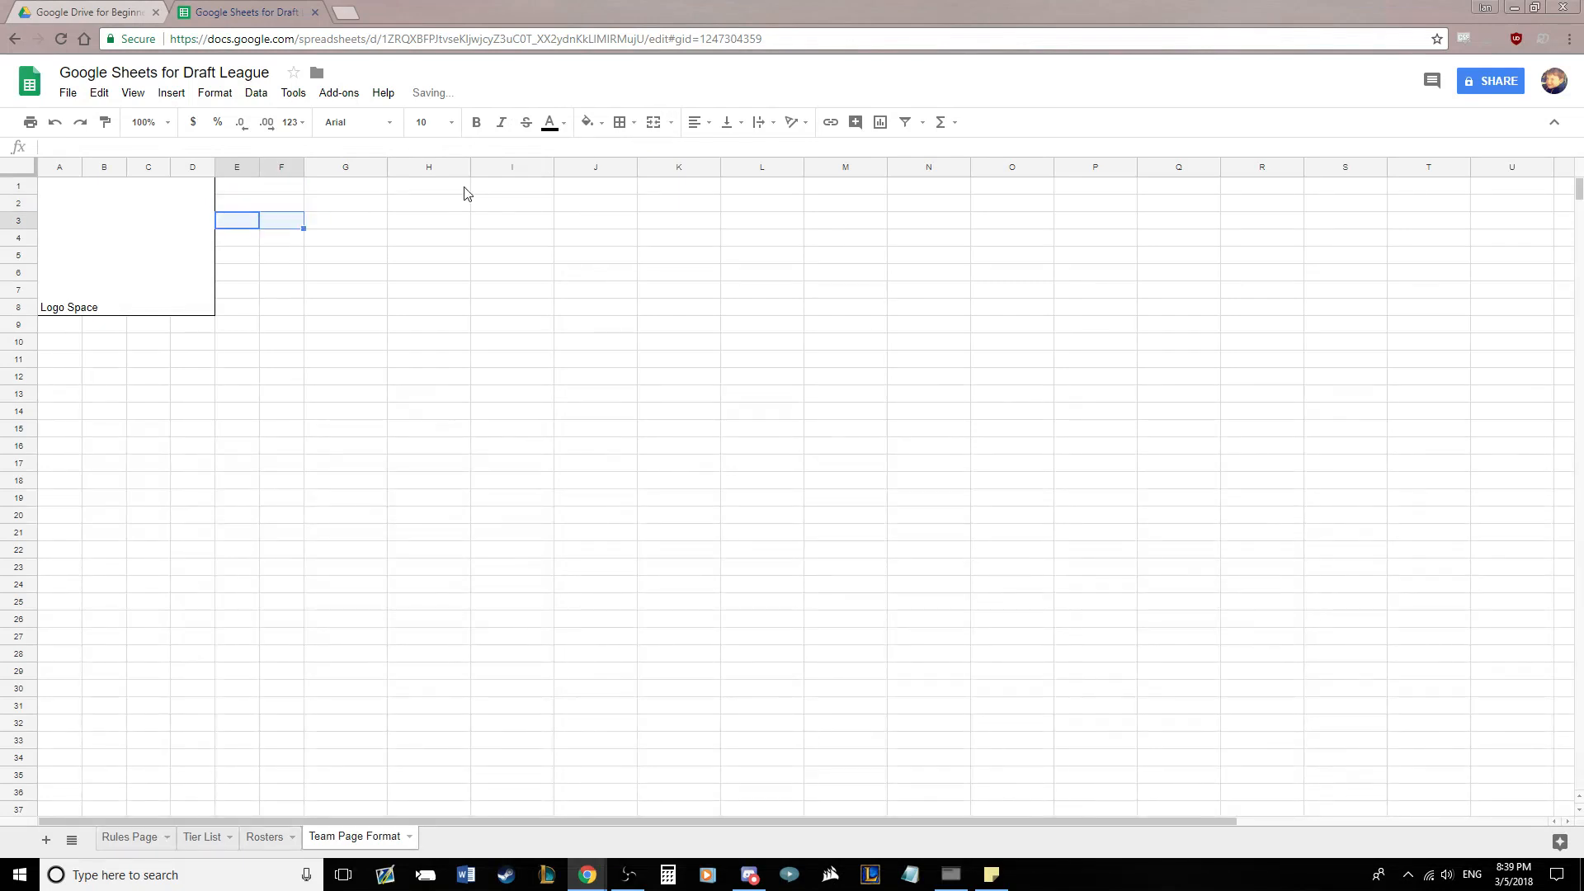
click(651, 122)
click(425, 290)
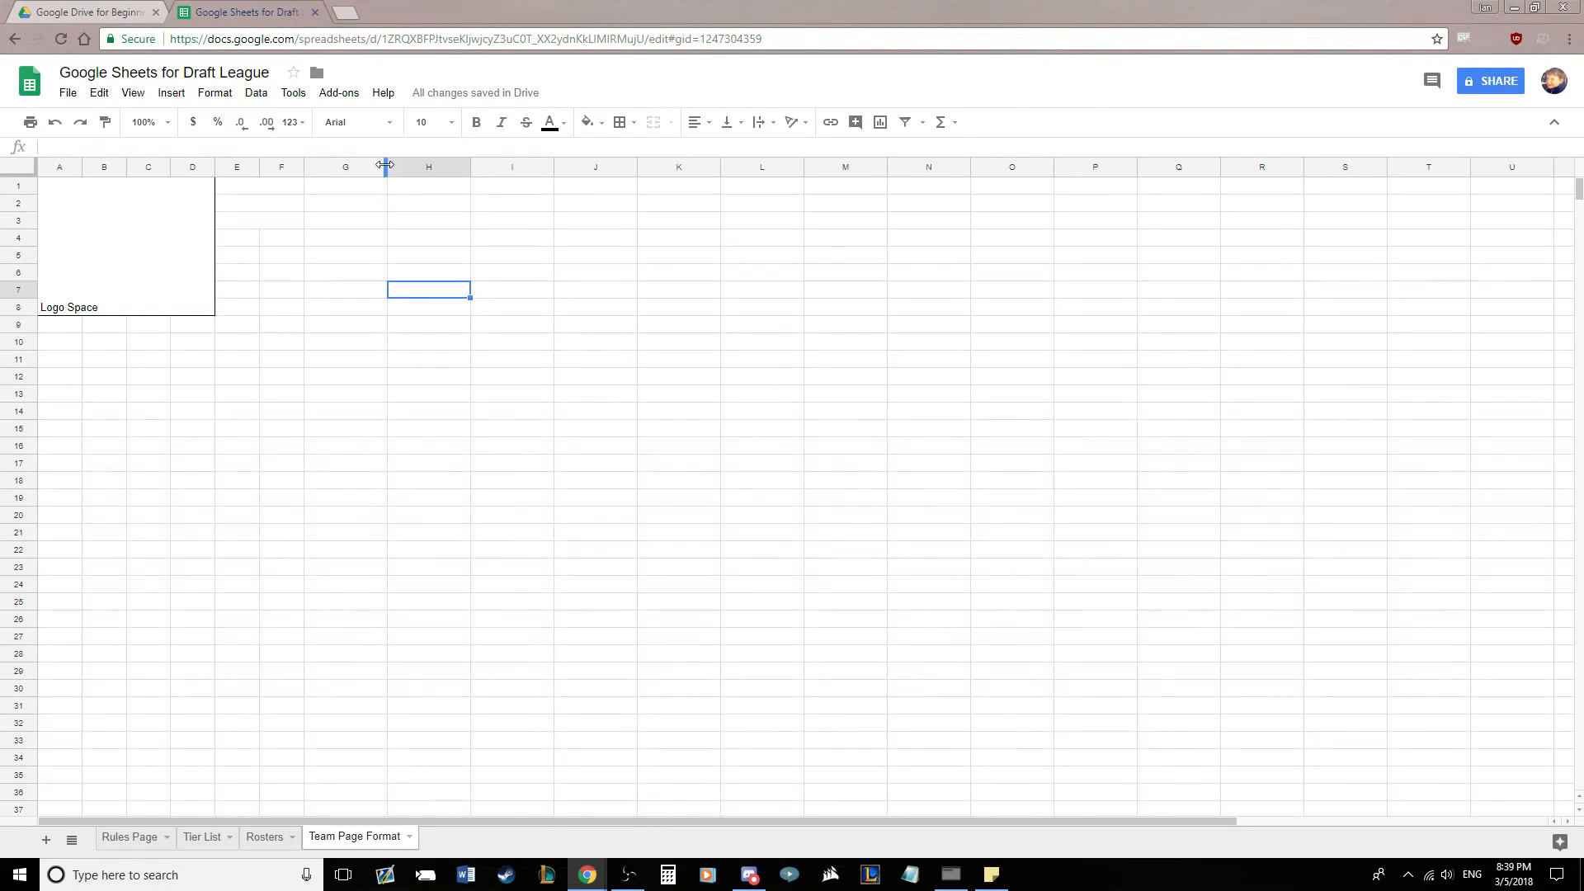
Narrow columns G to I and merge G:I separately in each of rows 1, 2 and 3
drag(388, 167, 438, 178)
click(457, 213)
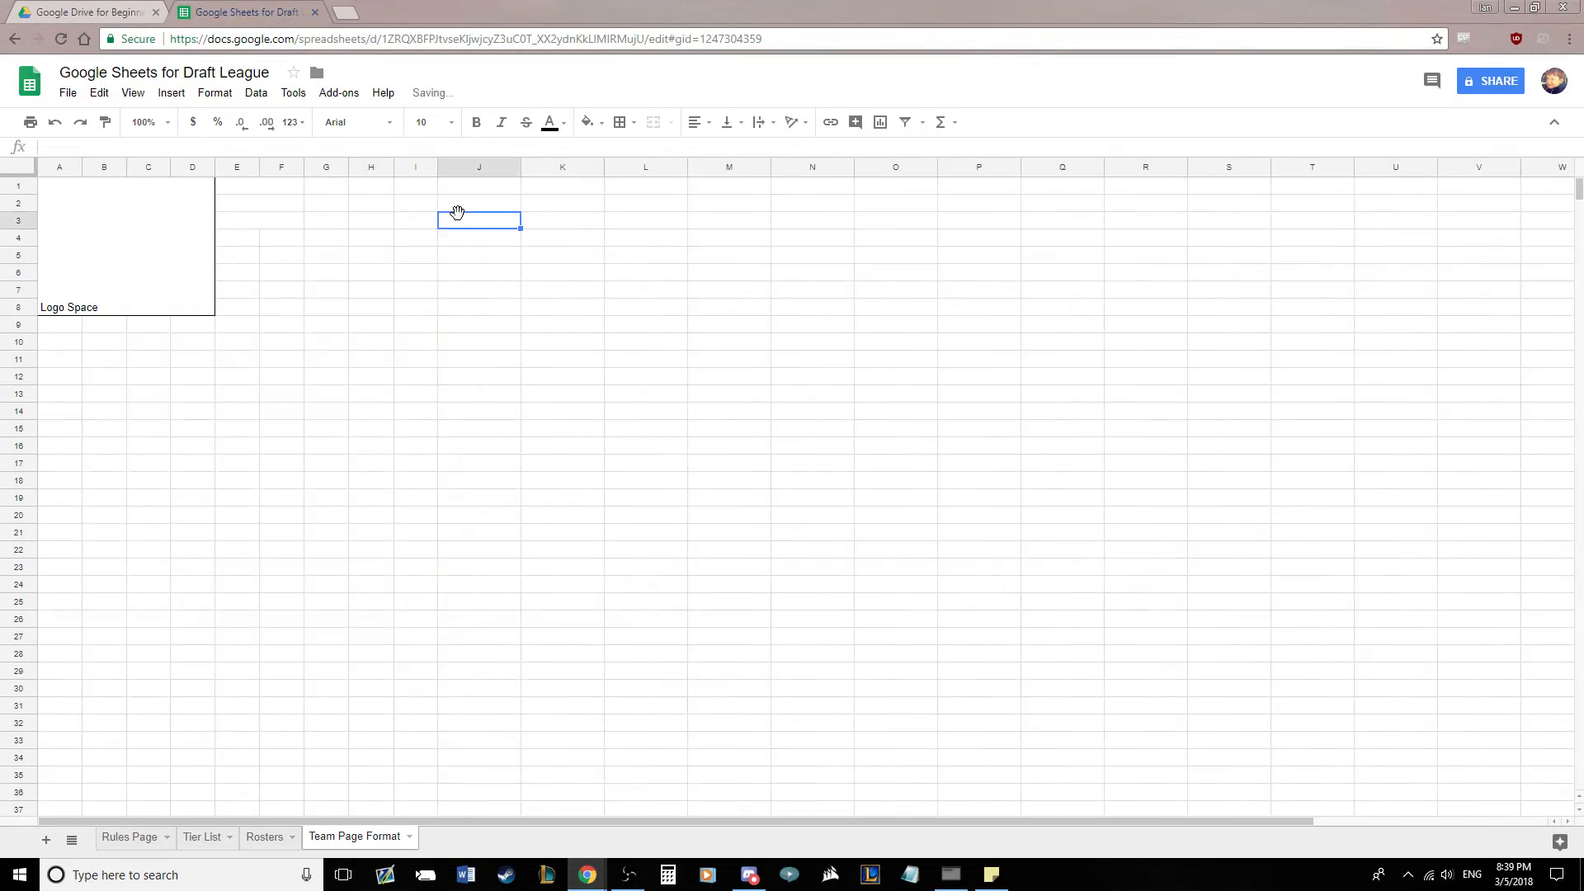
drag(329, 186, 417, 223)
click(653, 122)
click(652, 128)
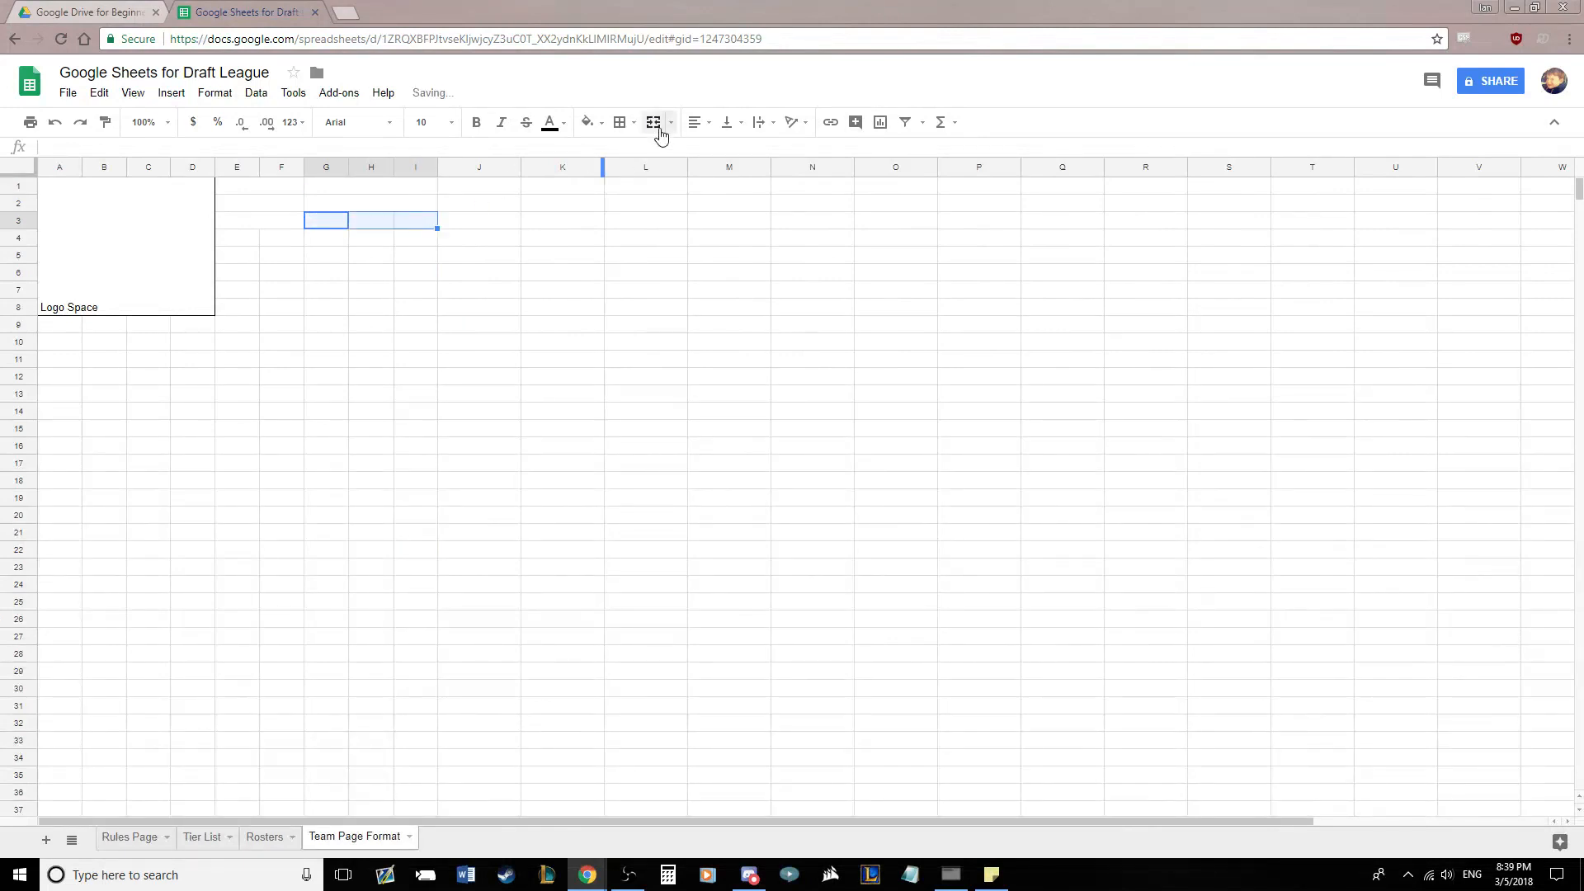
click(652, 124)
click(536, 275)
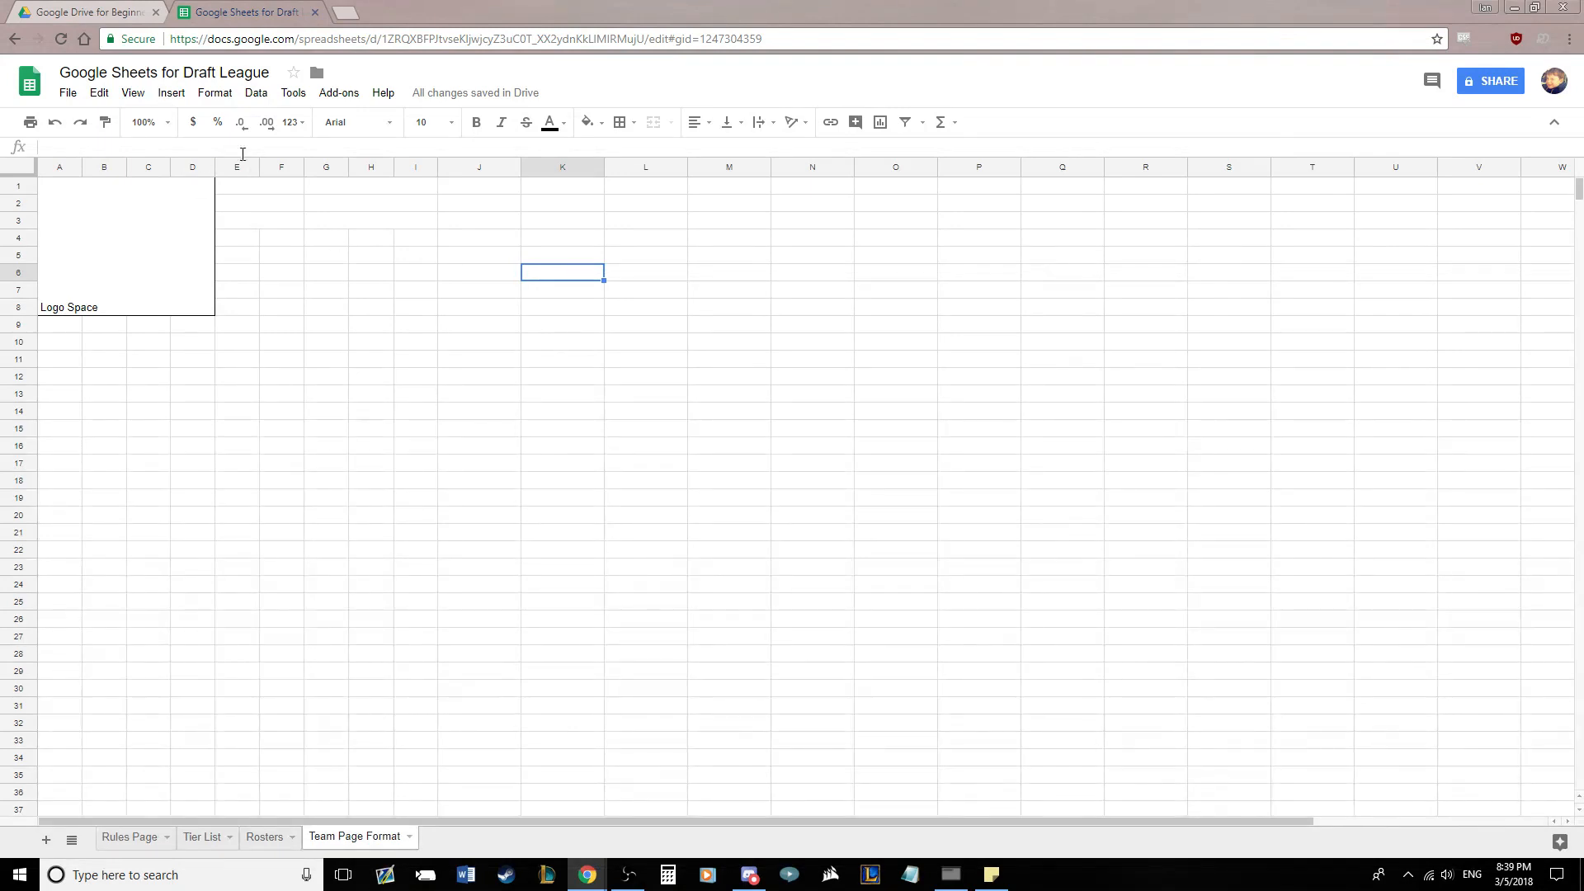
Center-align the contents of all columns from A to Z on the Team Page Format sheet
click(256, 188)
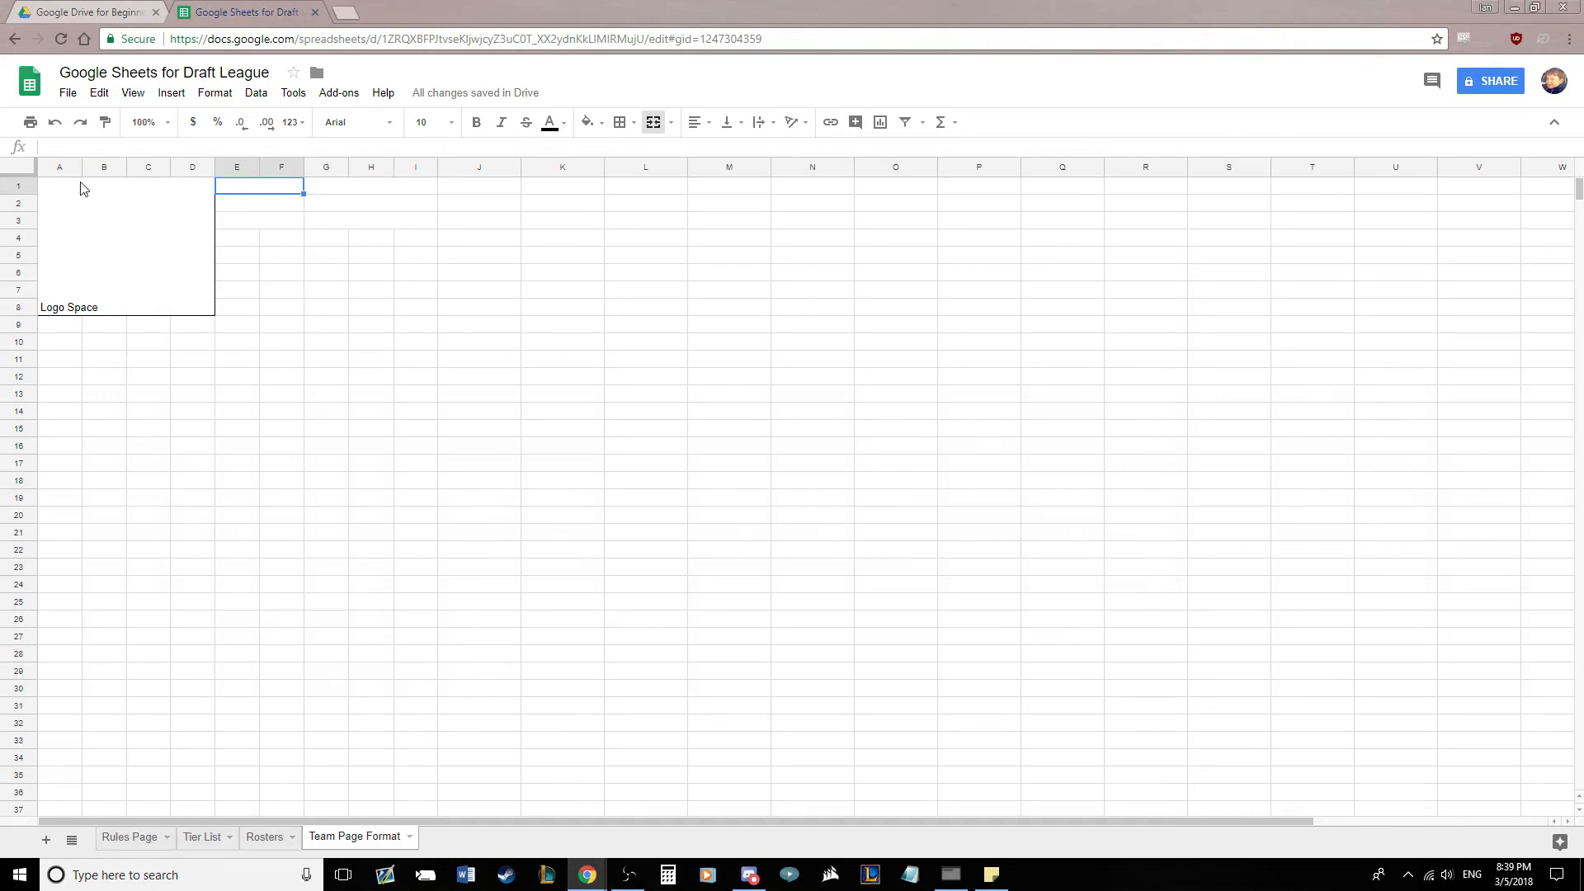
drag(64, 172, 1569, 173)
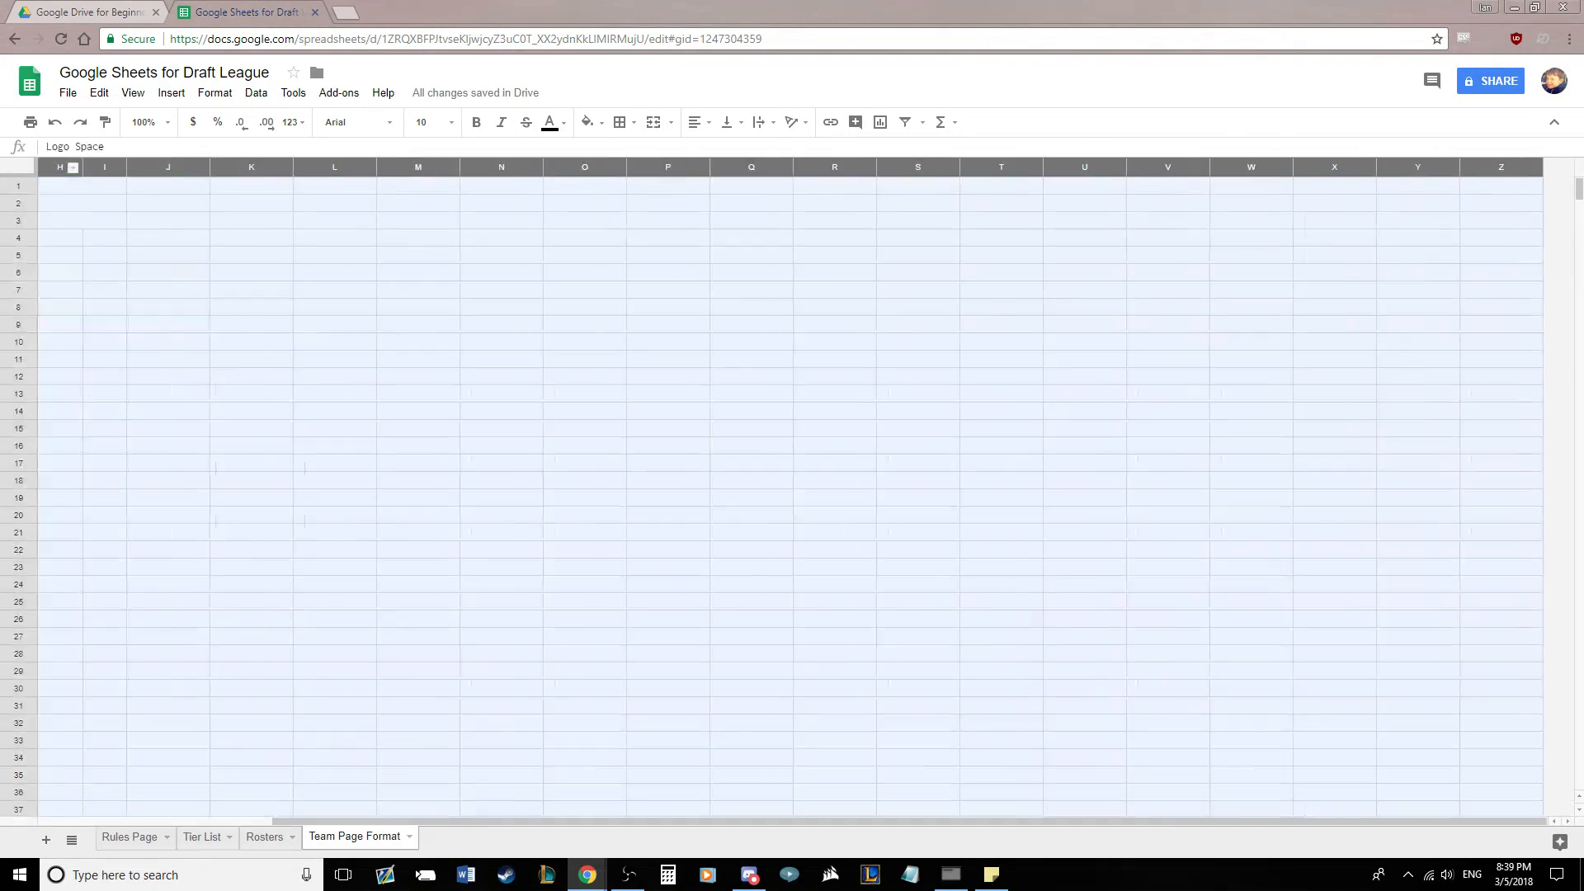
click(695, 122)
click(722, 149)
click(685, 307)
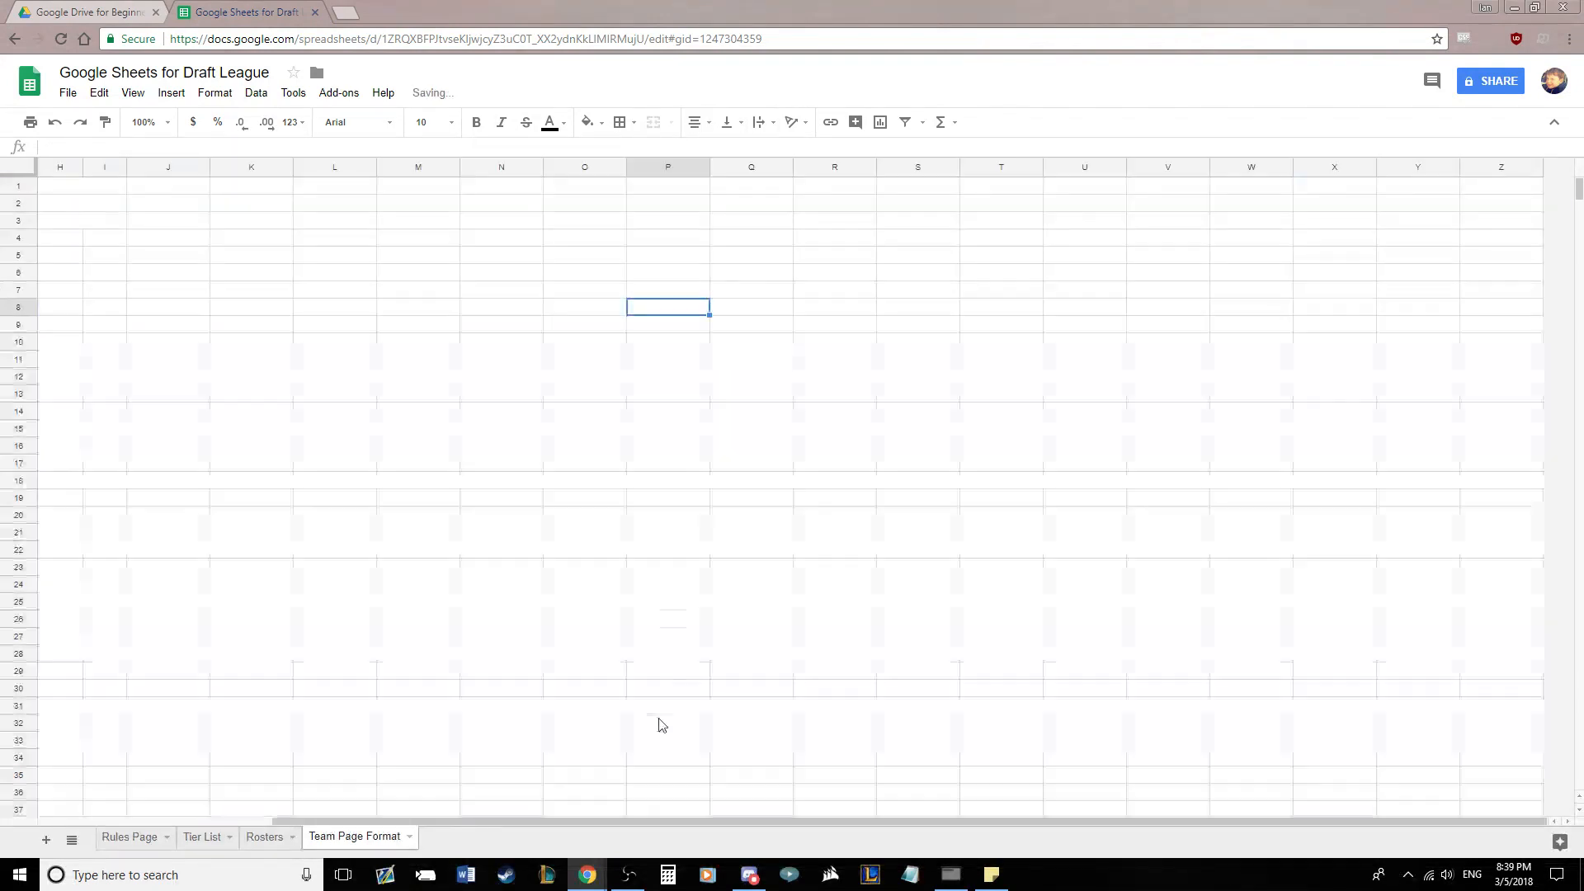
drag(629, 821, 453, 821)
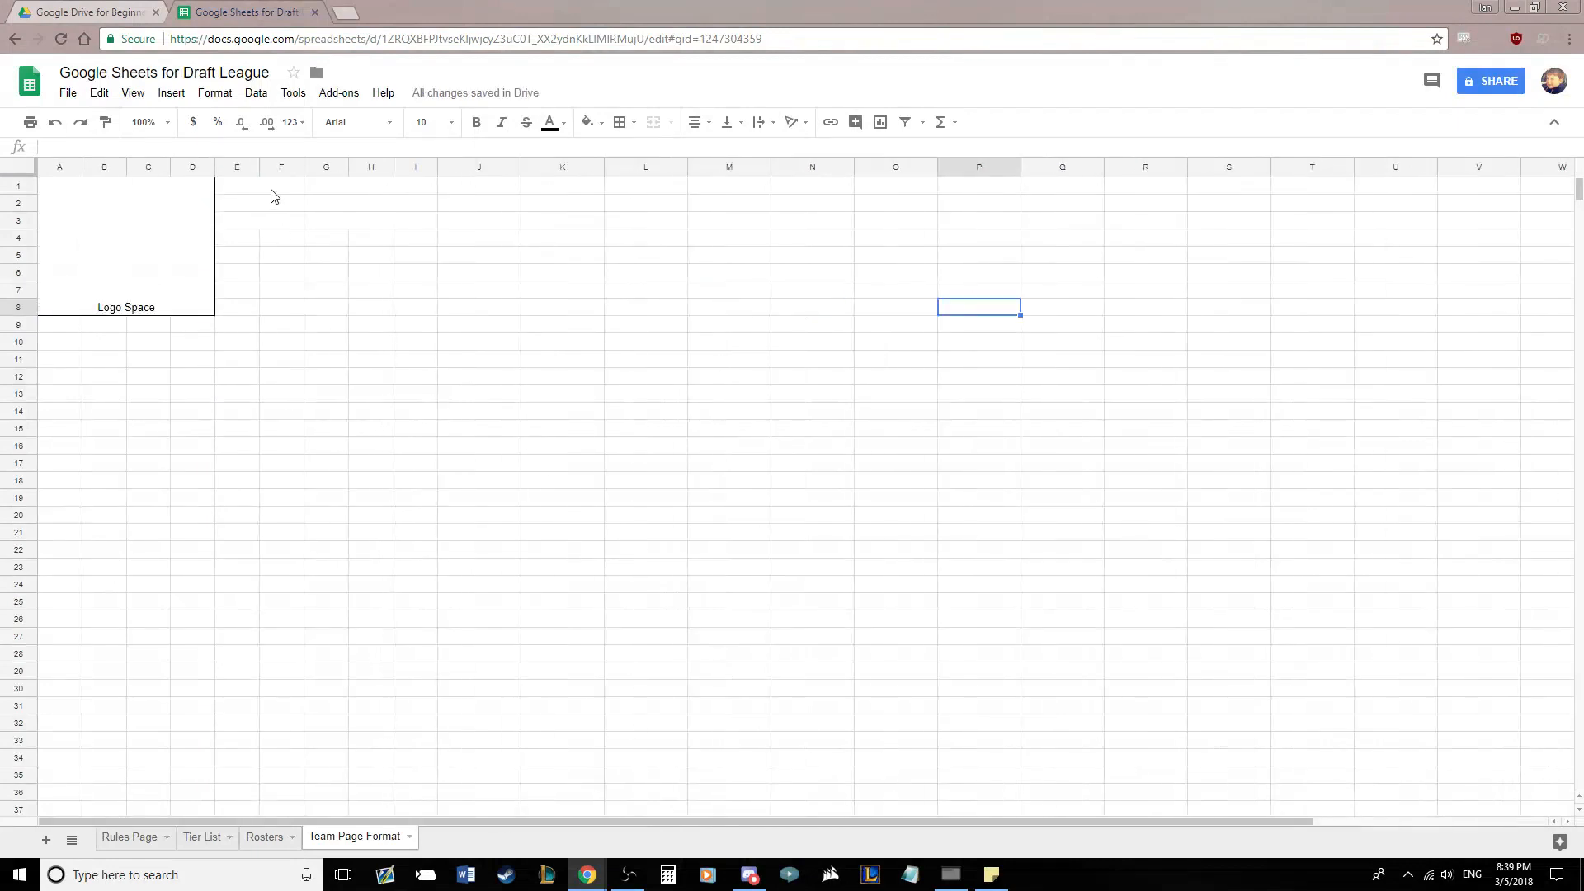
Enter the labels Team Name, Coach and Timezone in the merged E:F cells of rows 1 to 3
click(270, 189)
text(Team Name)
key(Return)
text(T)
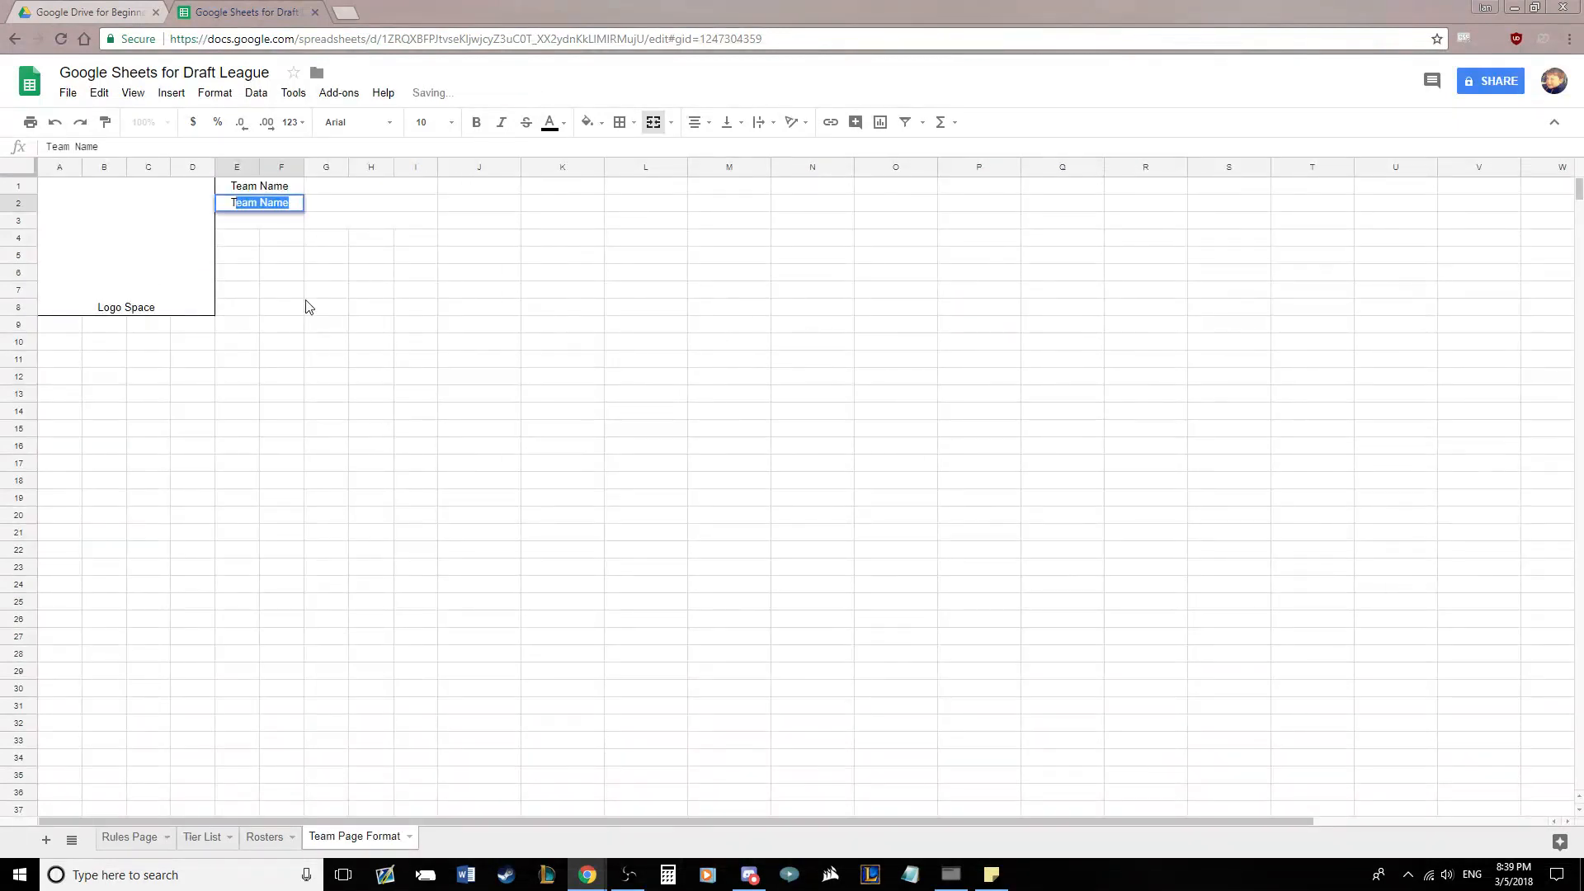
key(BackSpace)
text(Coach)
key(BackSpace)
key(BackSpace)
key(BackSpace)
key(BackSpace)
key(BackSpace)
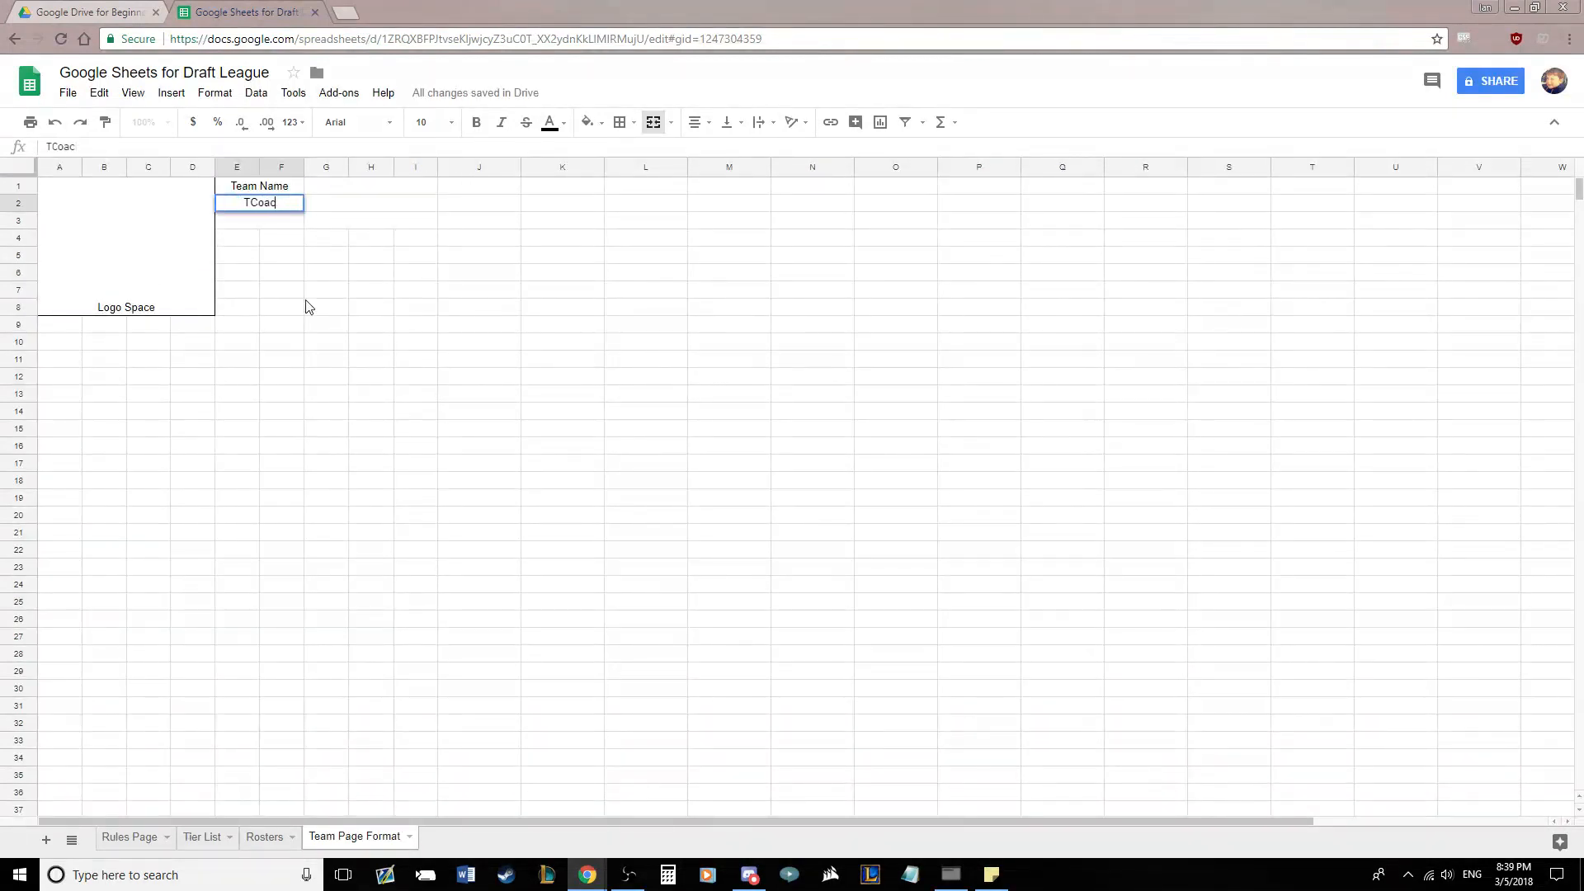
text(oach)
key(Return)
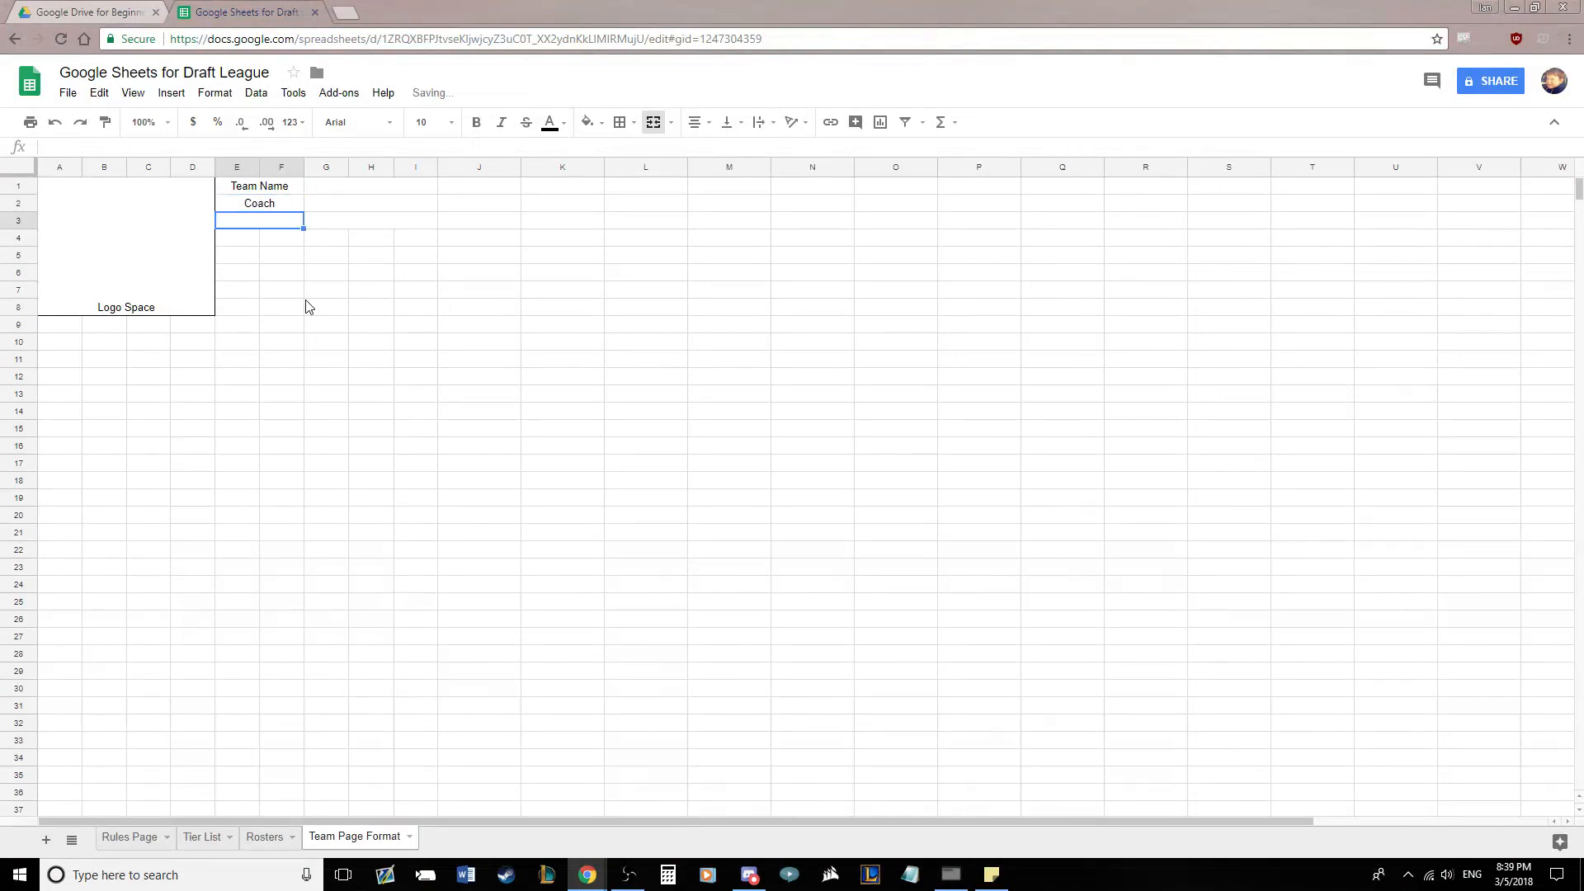
text(Timezone)
key(Return)
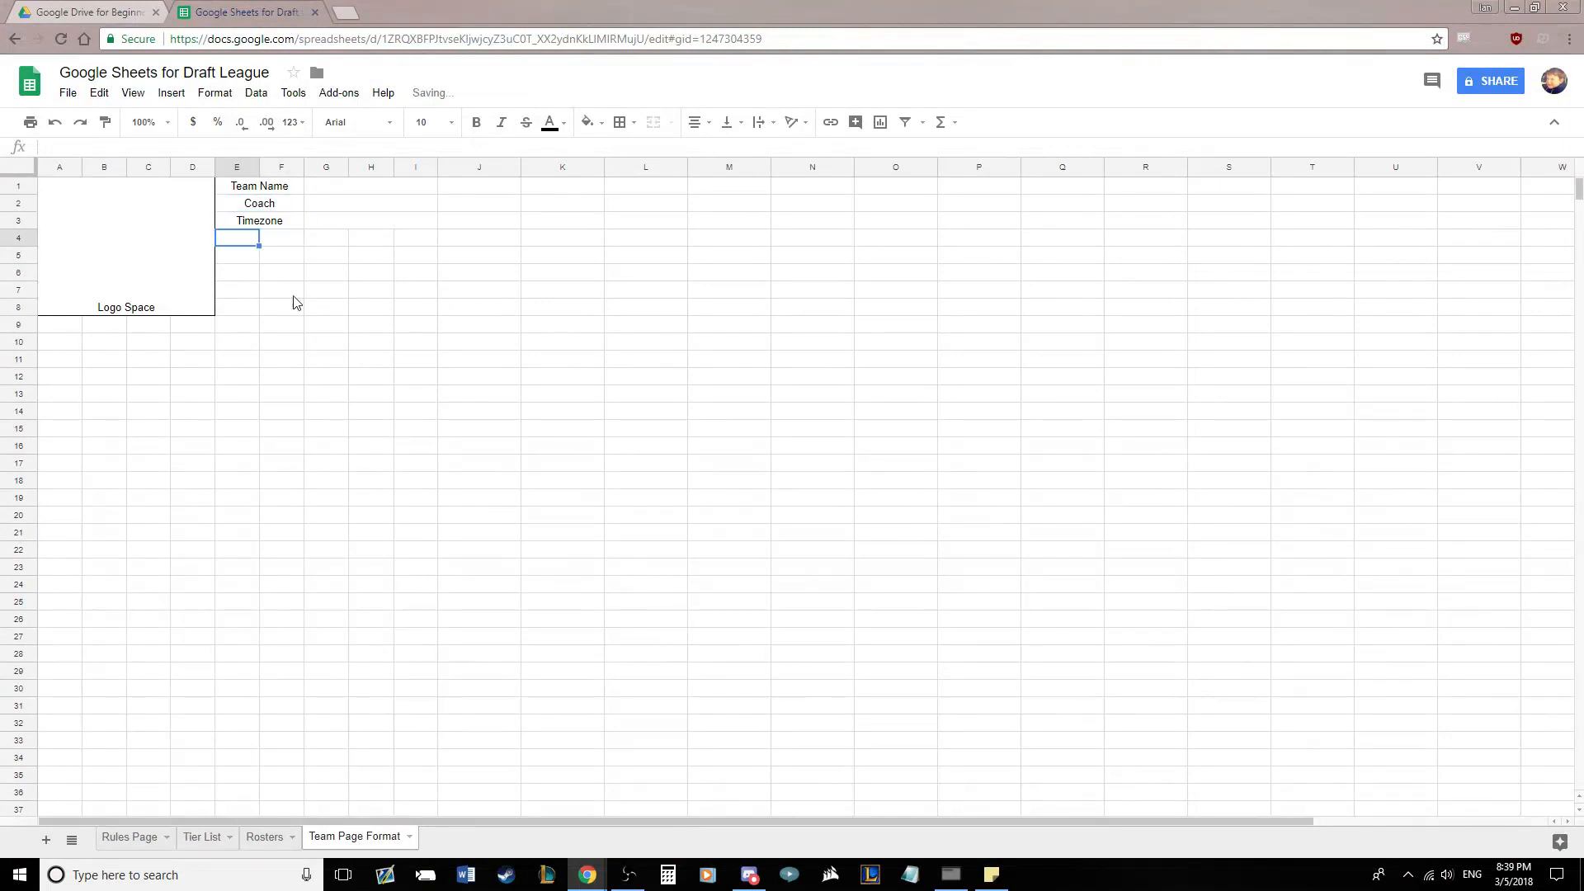
Apply an outer border around the team info block E1:I3
drag(282, 188, 346, 230)
click(623, 122)
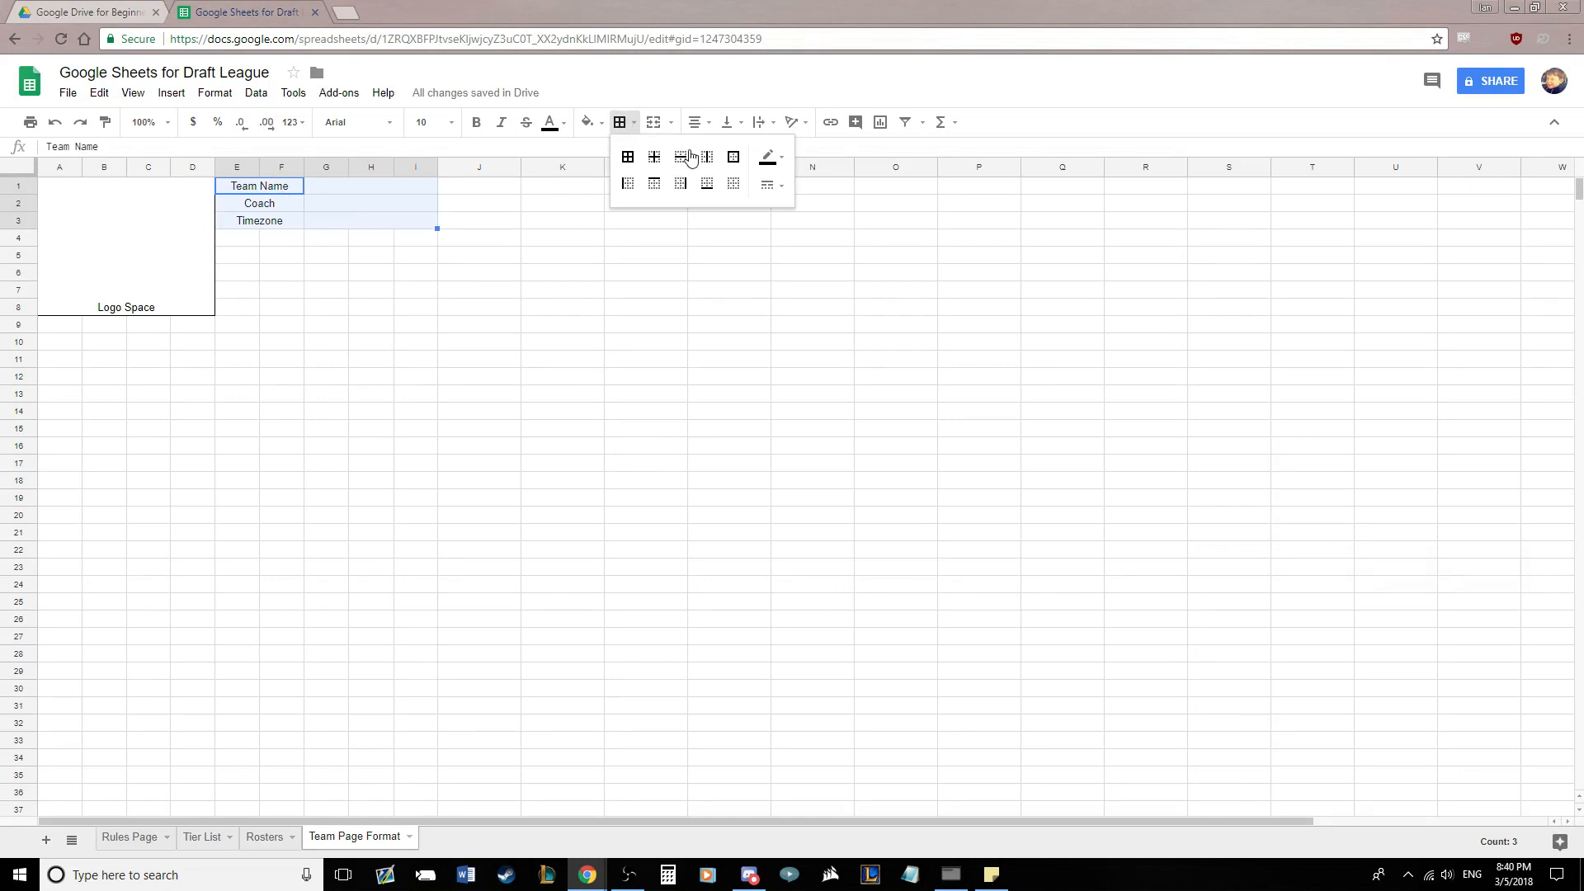
click(730, 155)
click(598, 296)
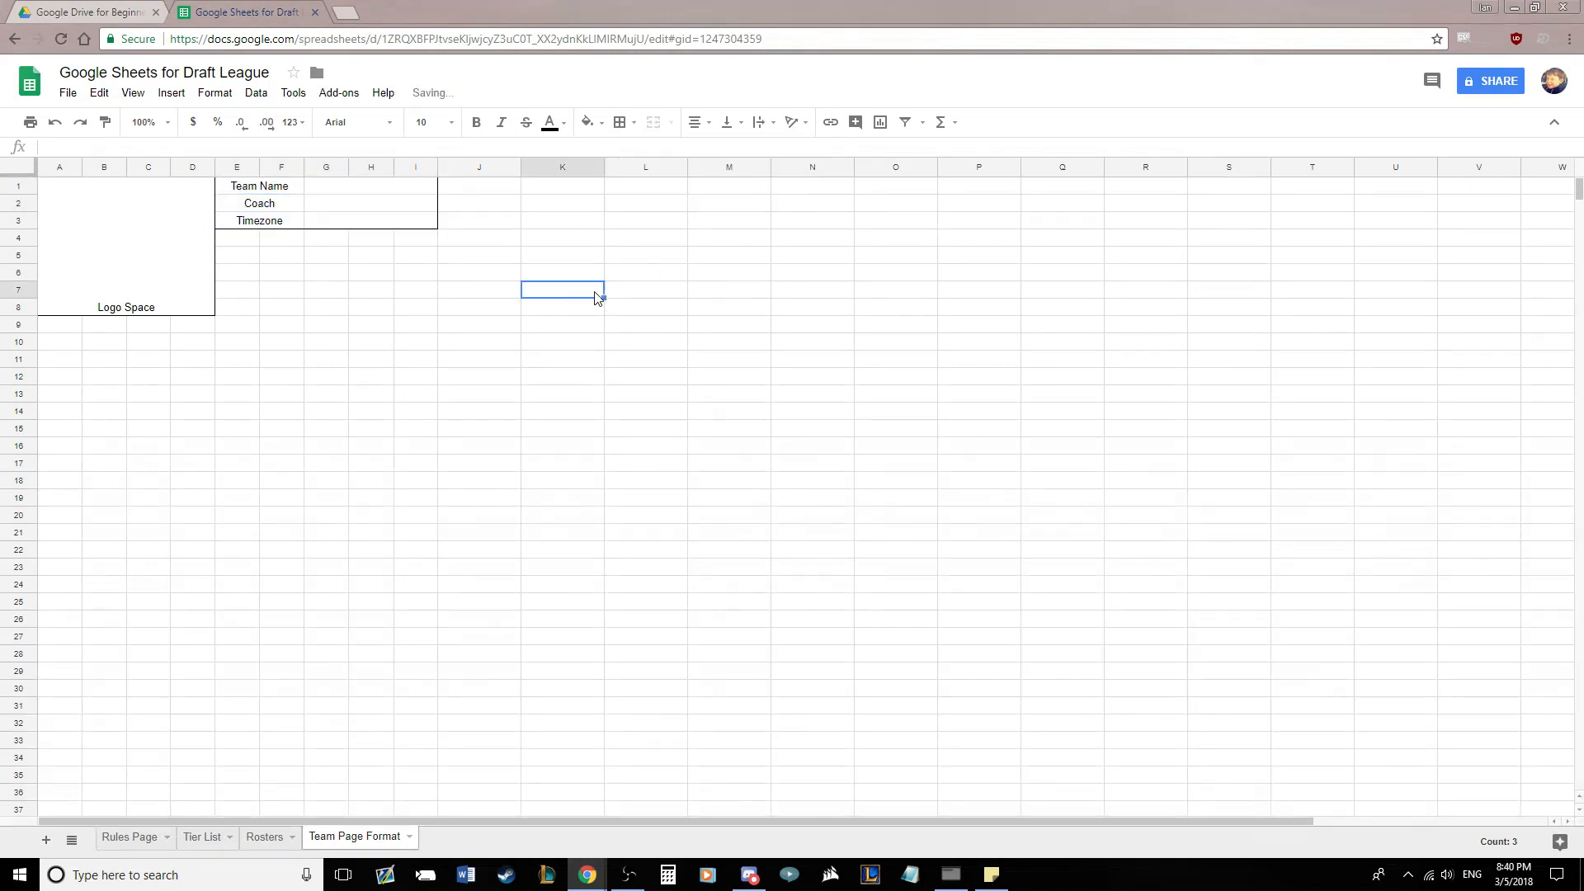
click(336, 188)
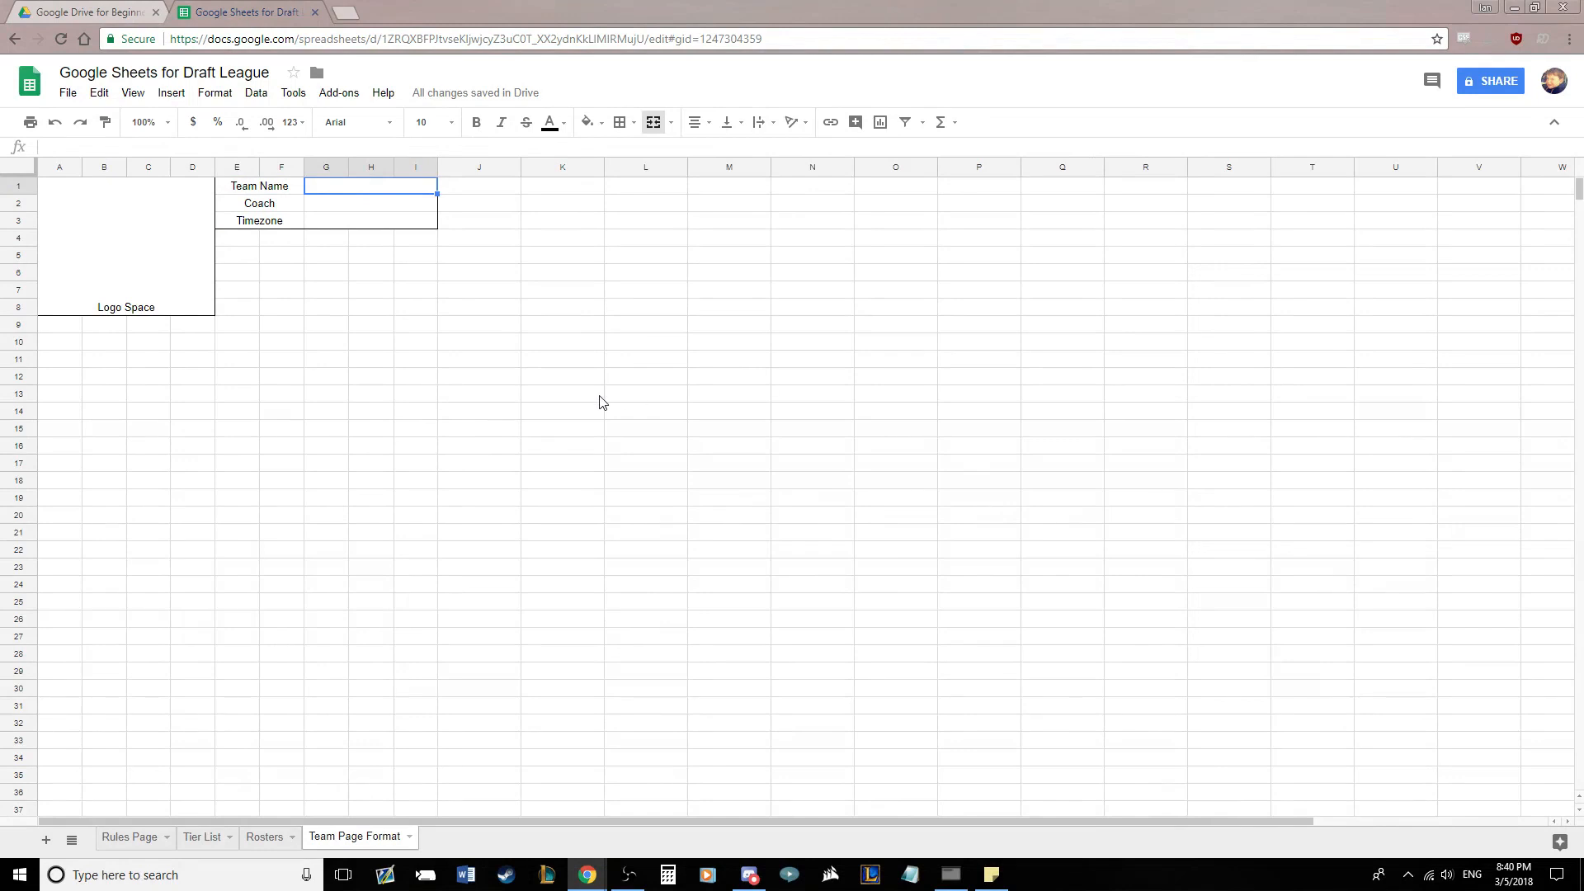
text(Ladner Lanturn)
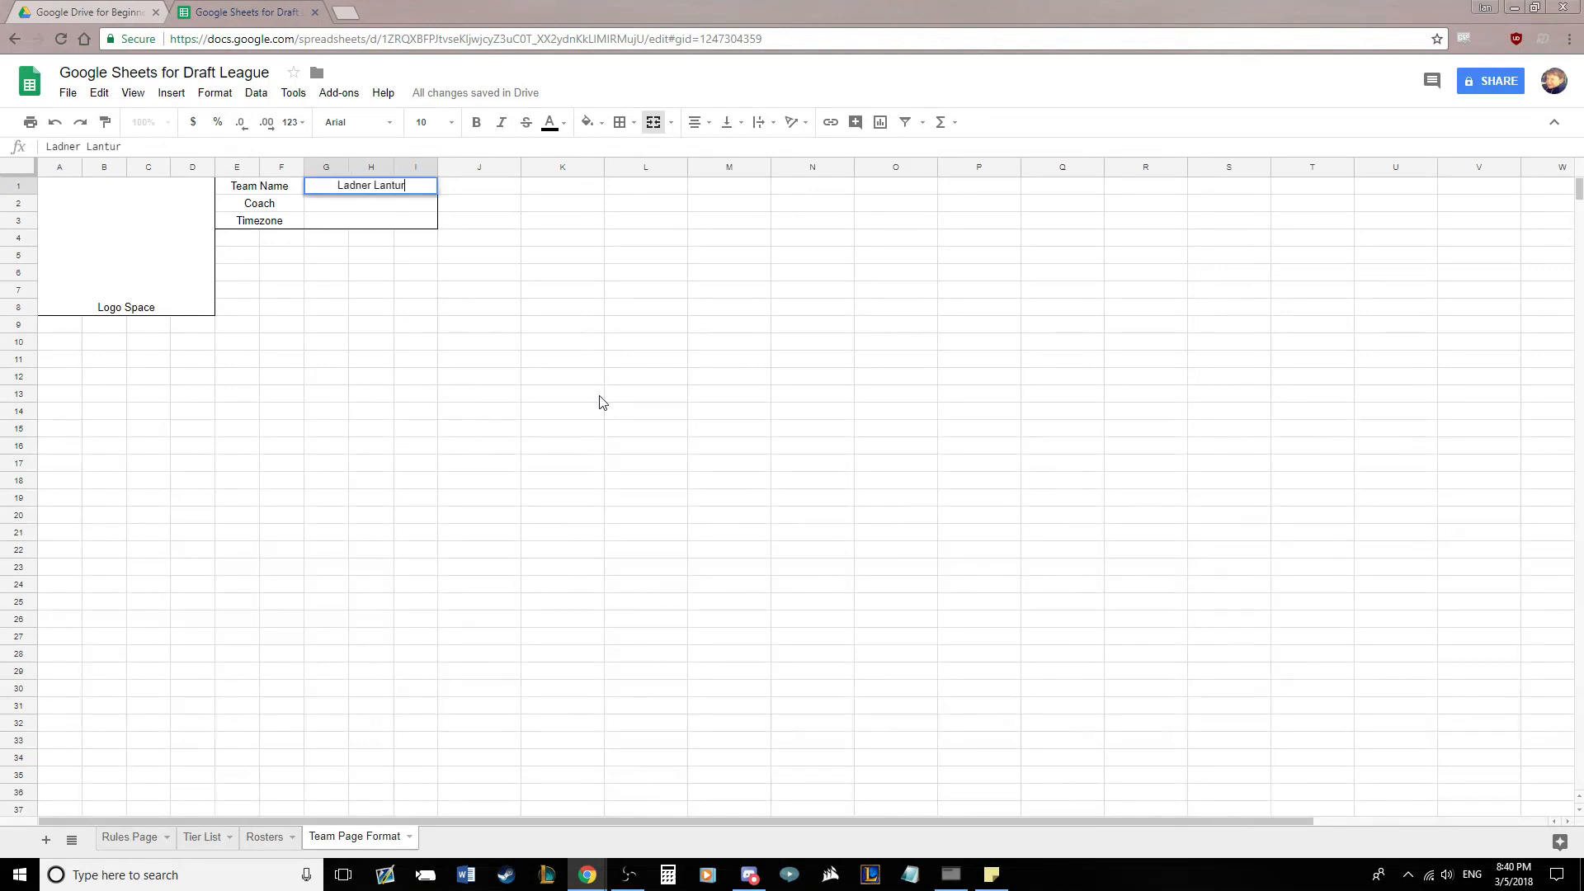
key(Return)
click(398, 187)
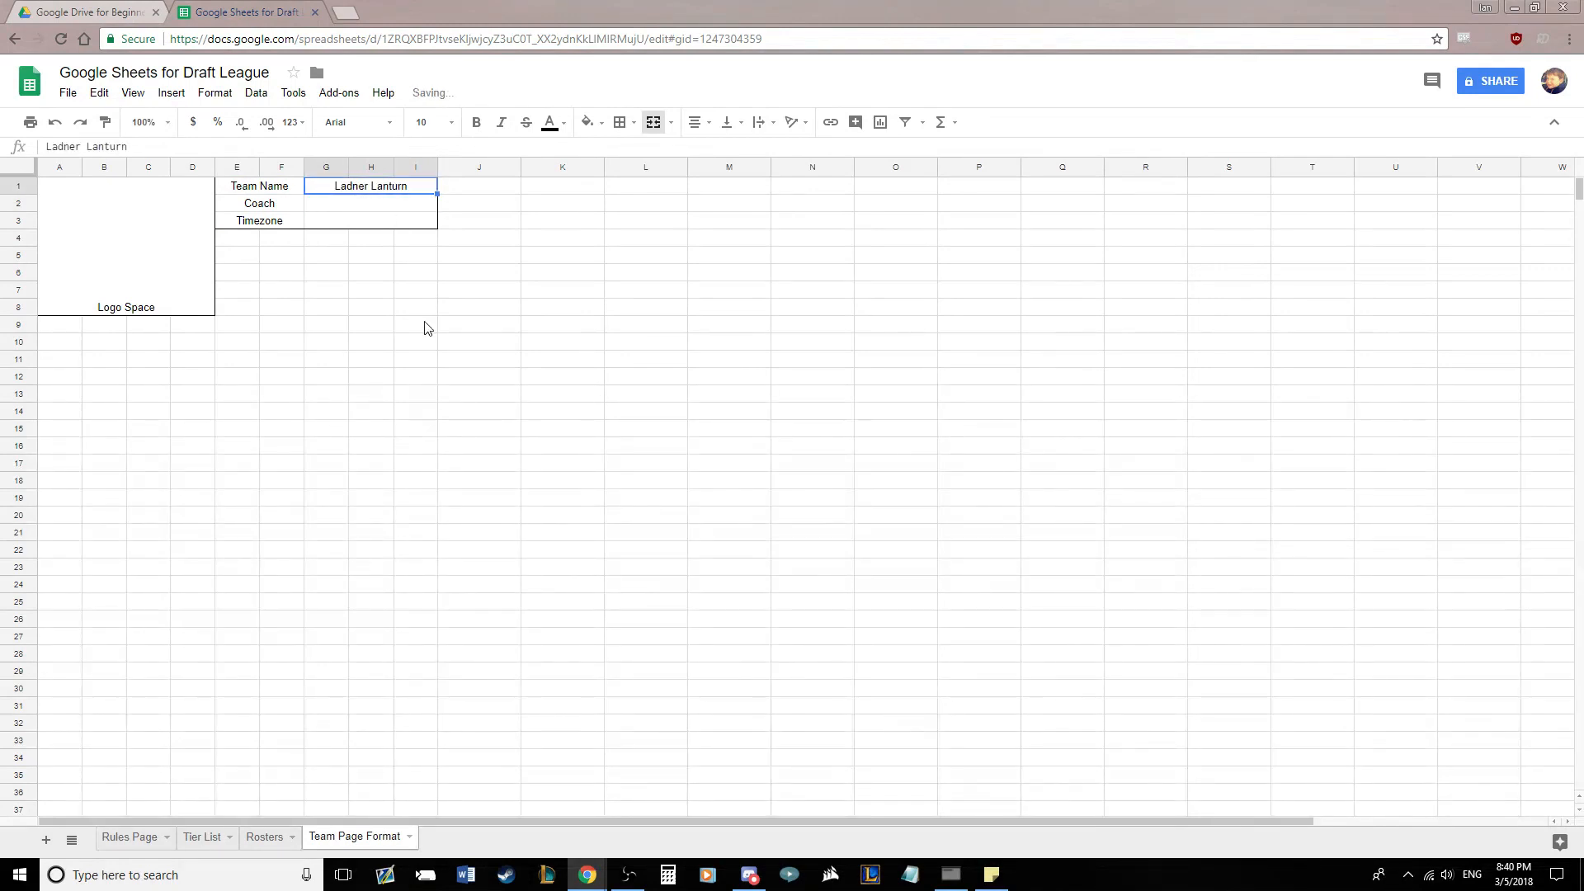
key(Delete)
Check the team name's cell on the Rosters sheet and link G1 of Team Page Format to it with =Rosters!A1
click(264, 836)
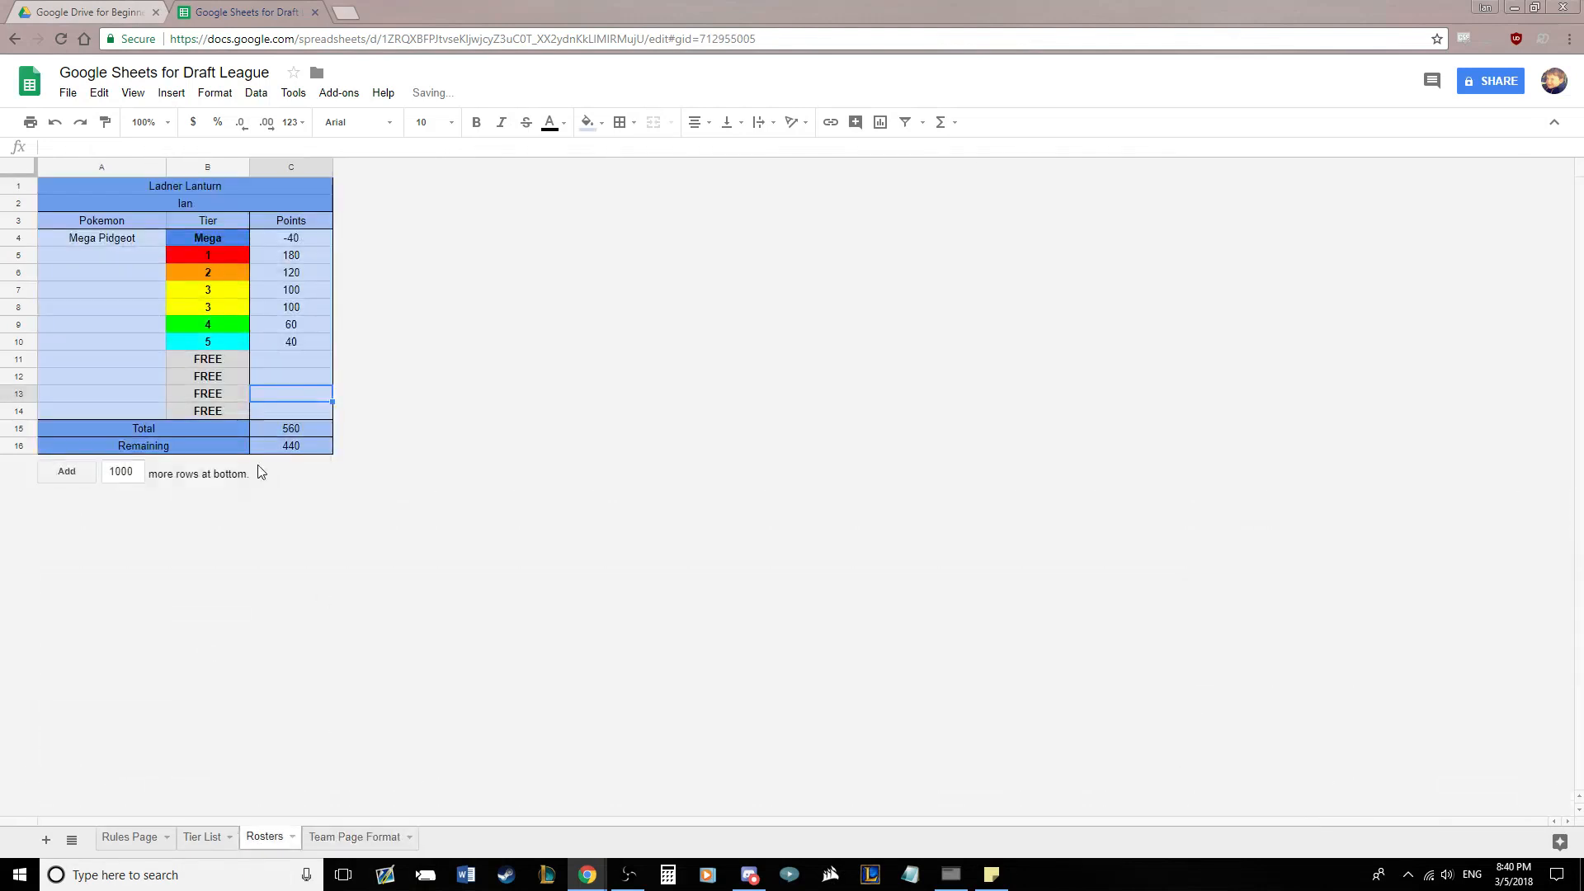
click(58, 192)
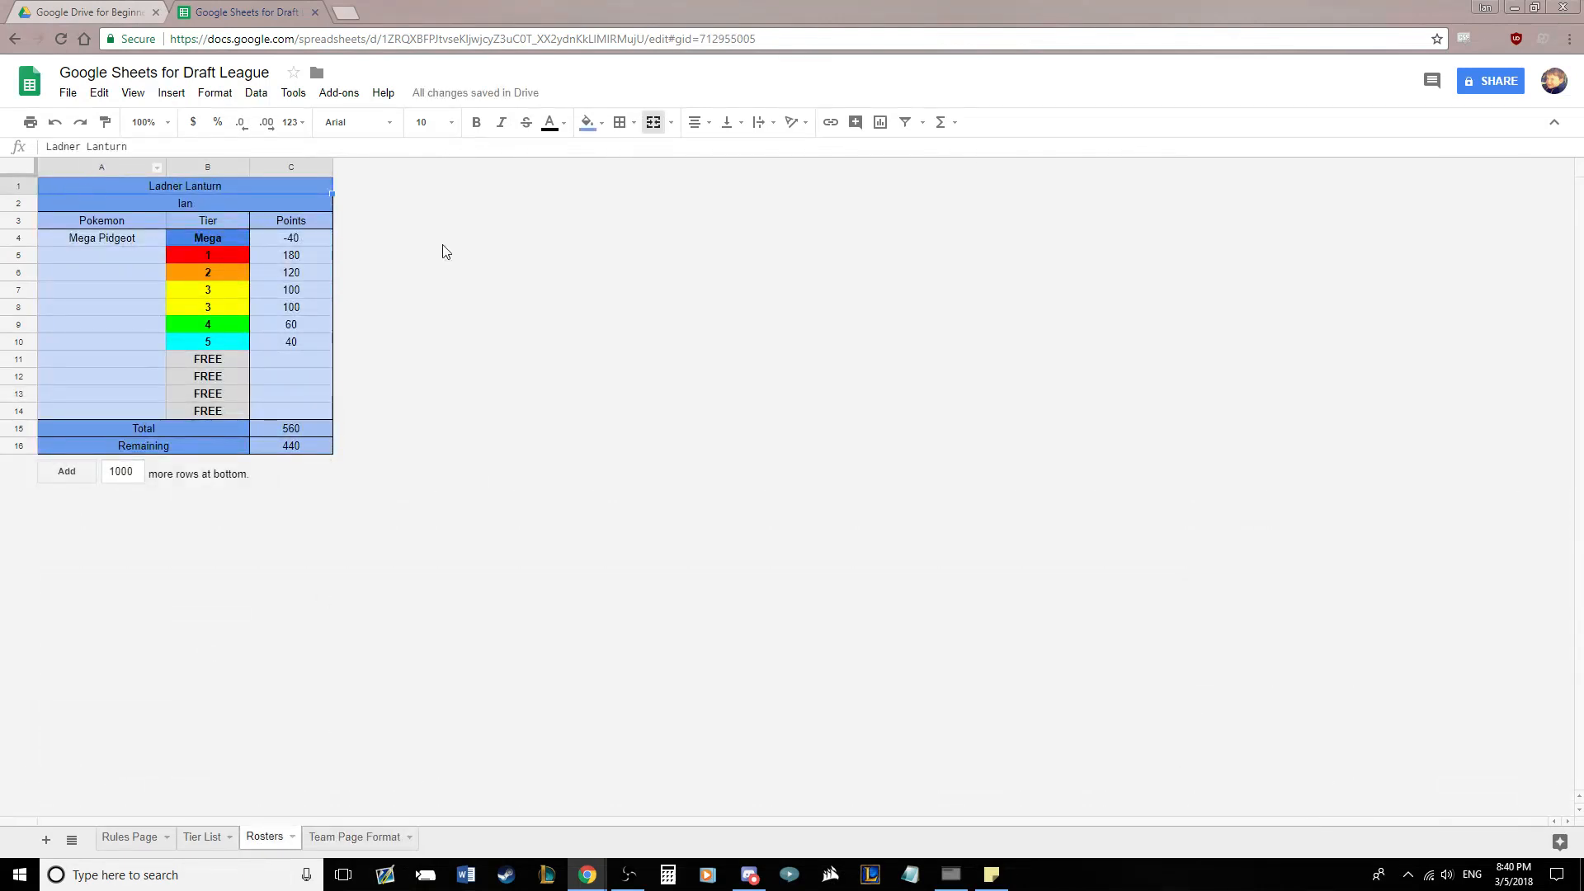
click(330, 836)
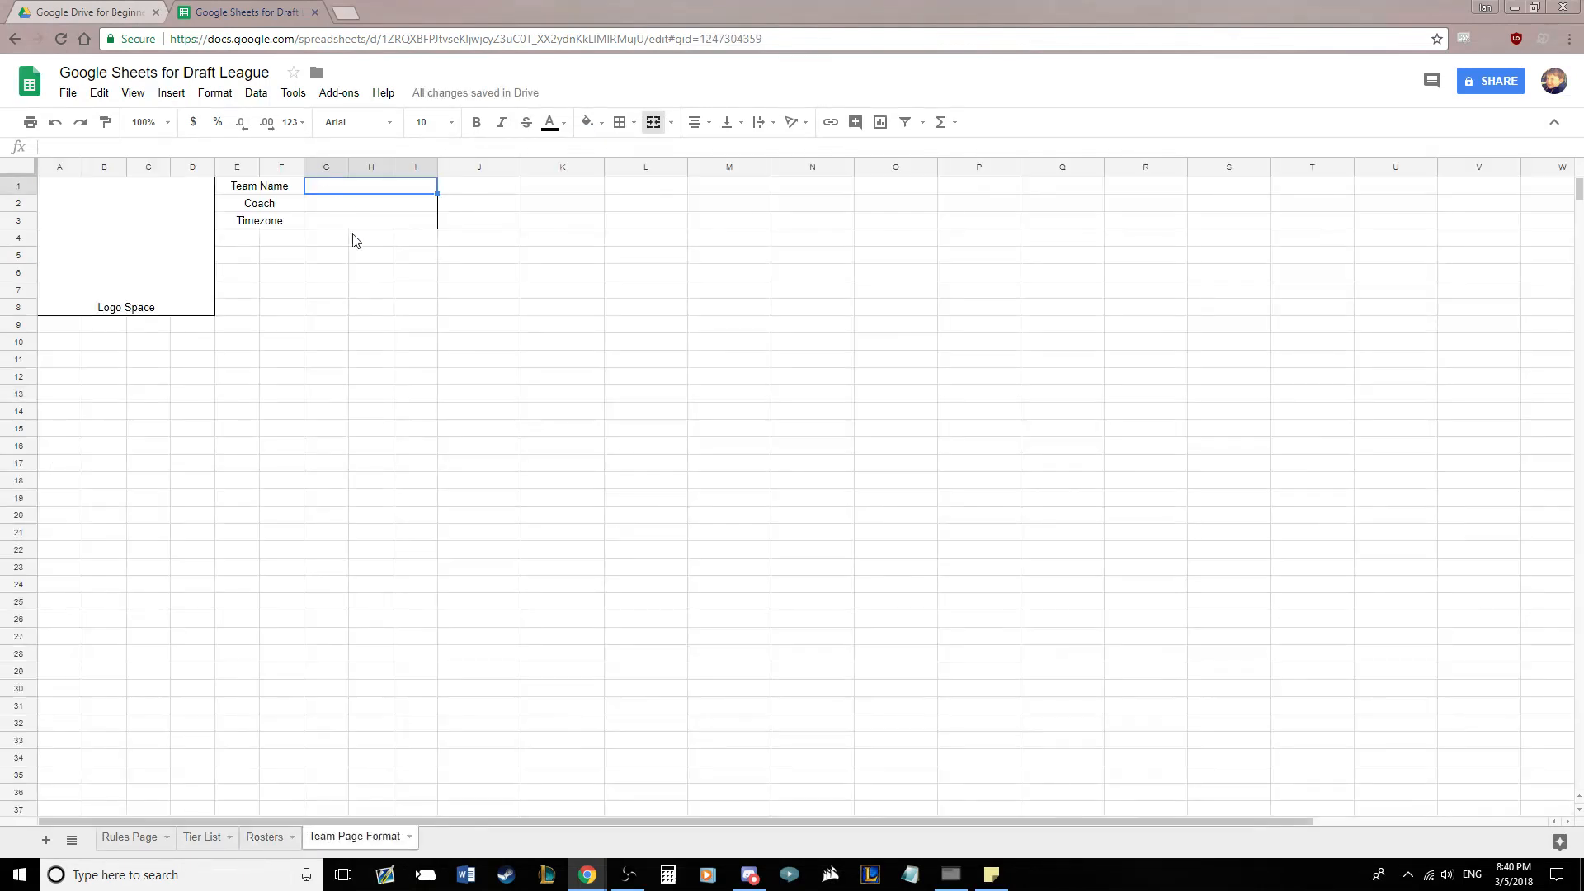
text(=Rosters!A)
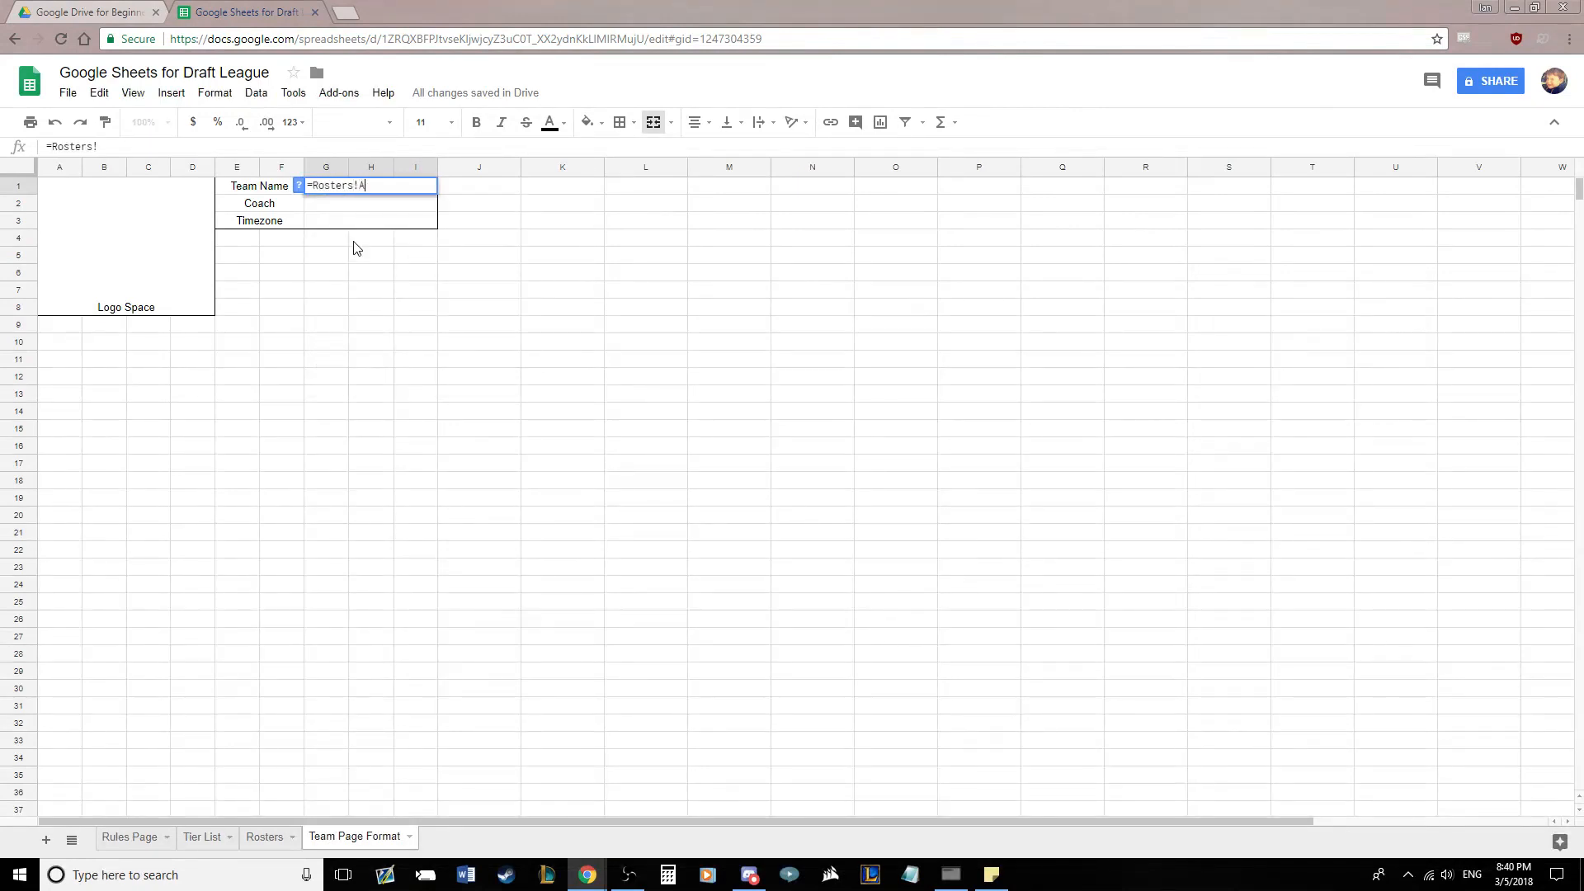
text(1)
key(Return)
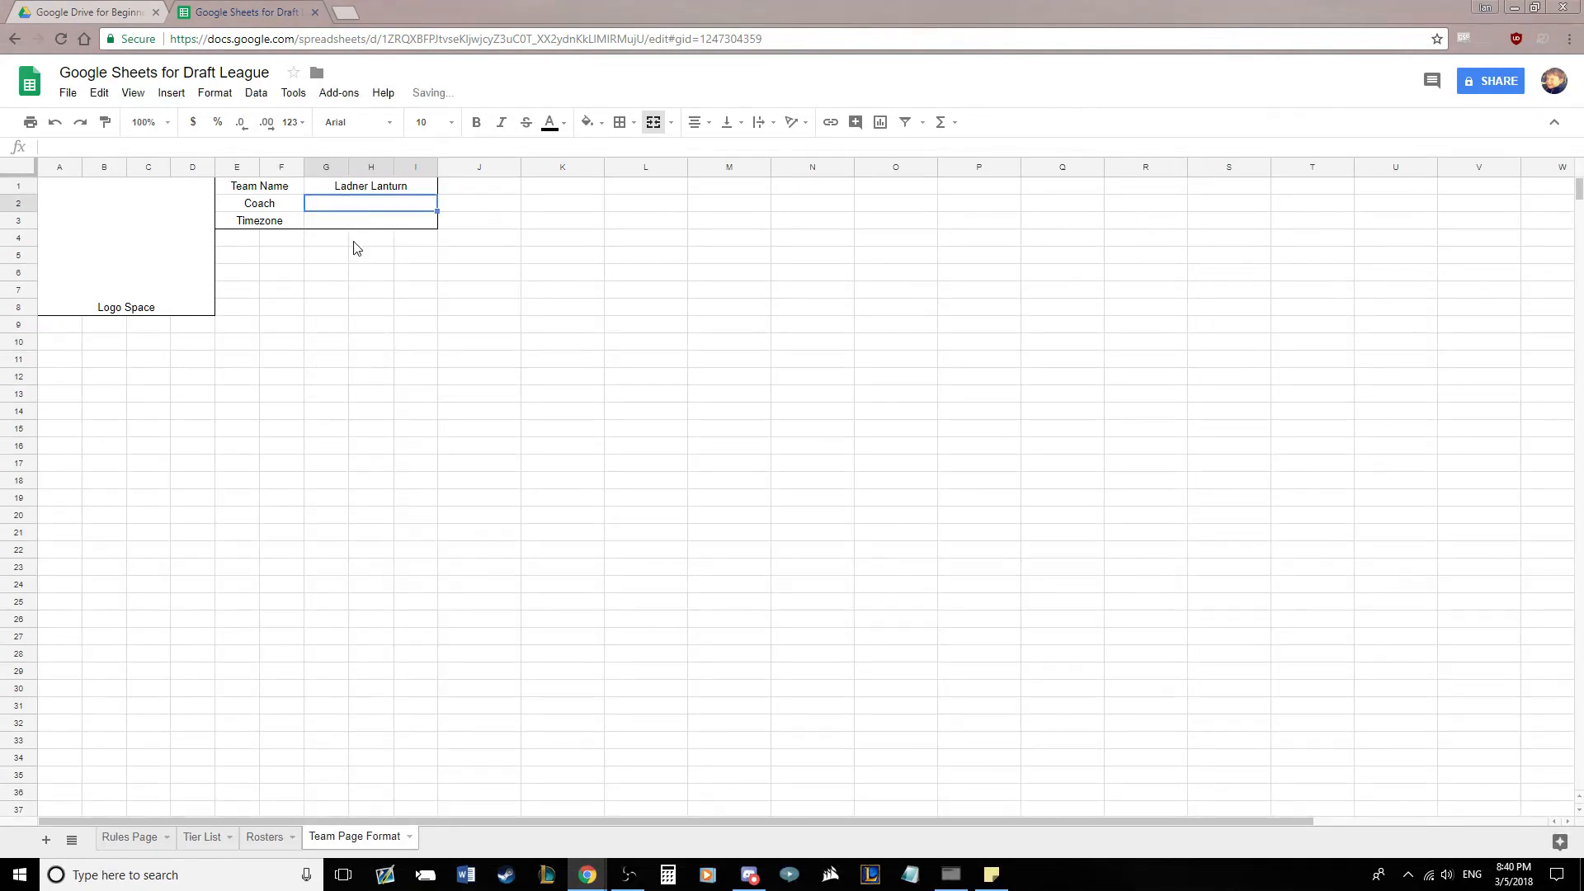
Link the Coach value in G2 to the Rosters sheet with =Rosters!A2
click(378, 193)
key(Down)
text(=)
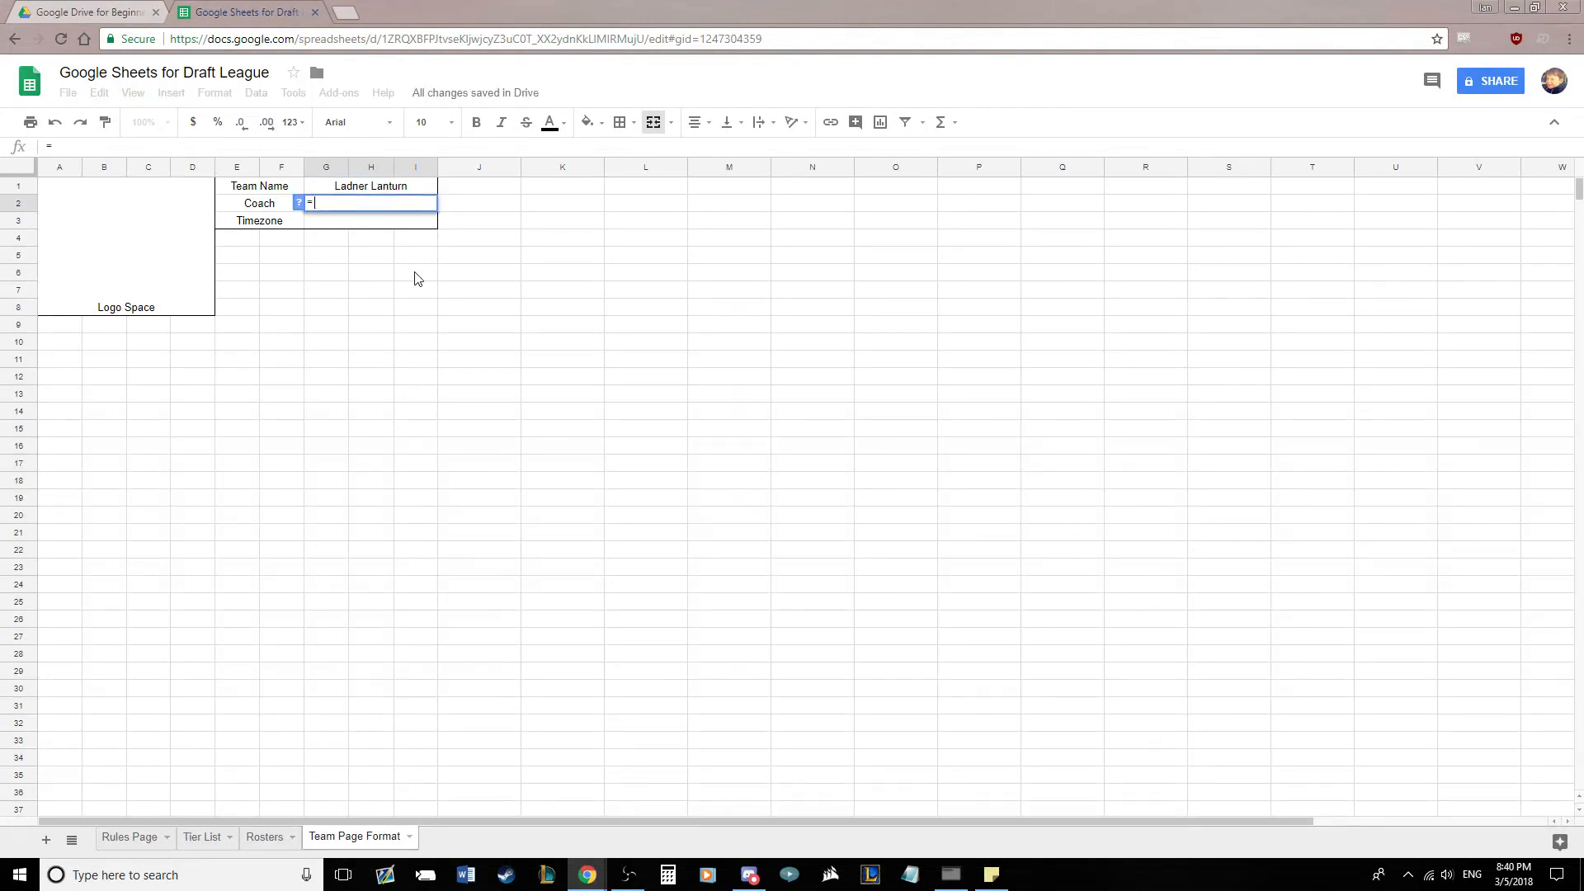
text(Rosters!A)
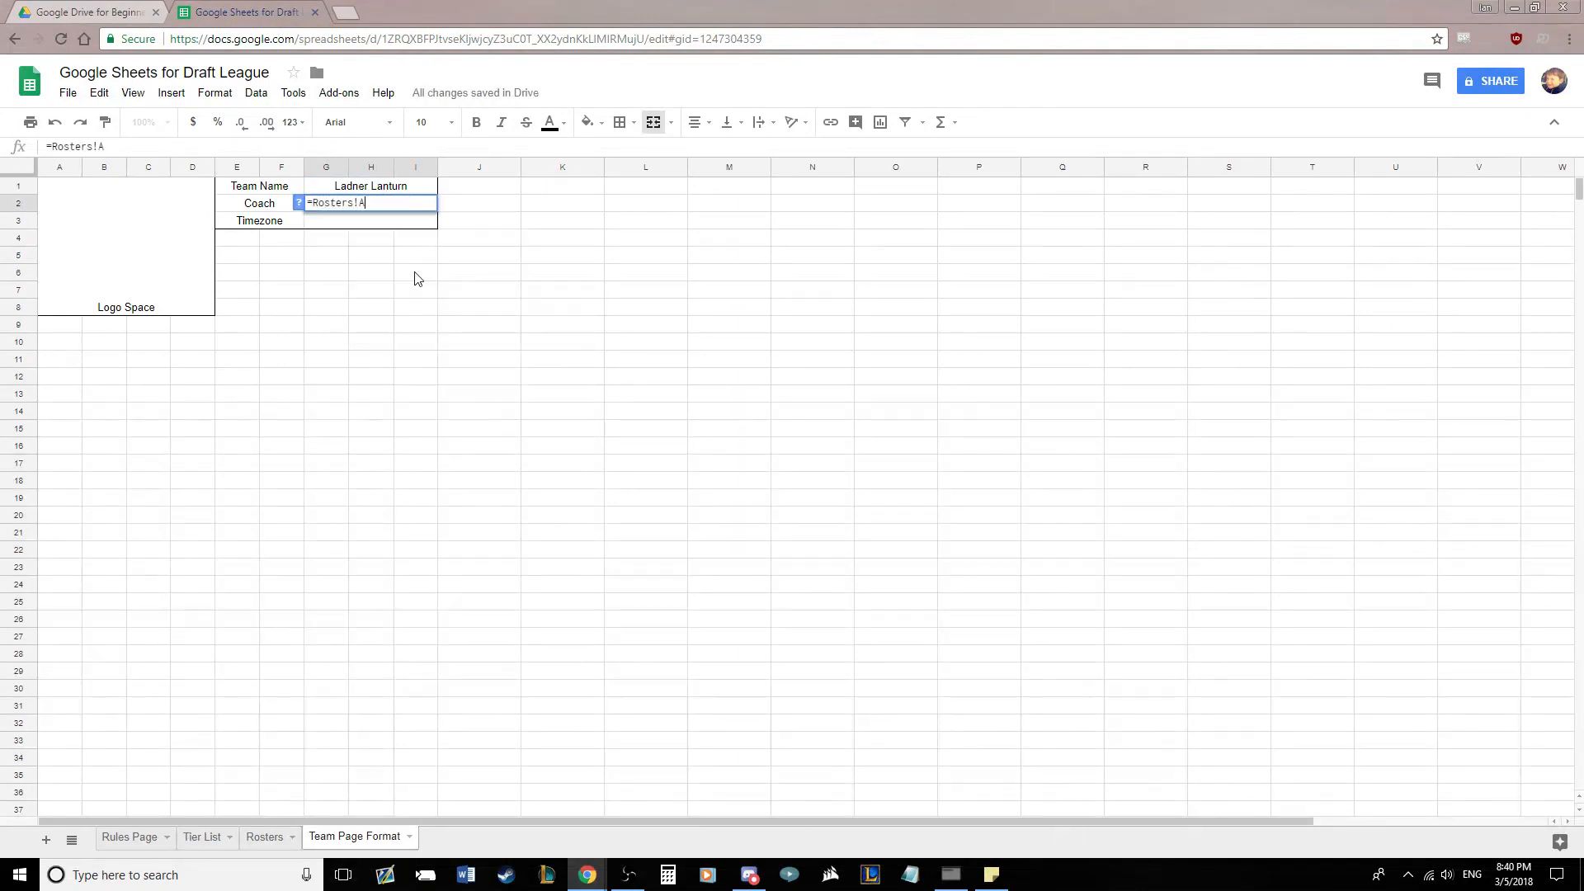
text(2)
key(Return)
click(409, 205)
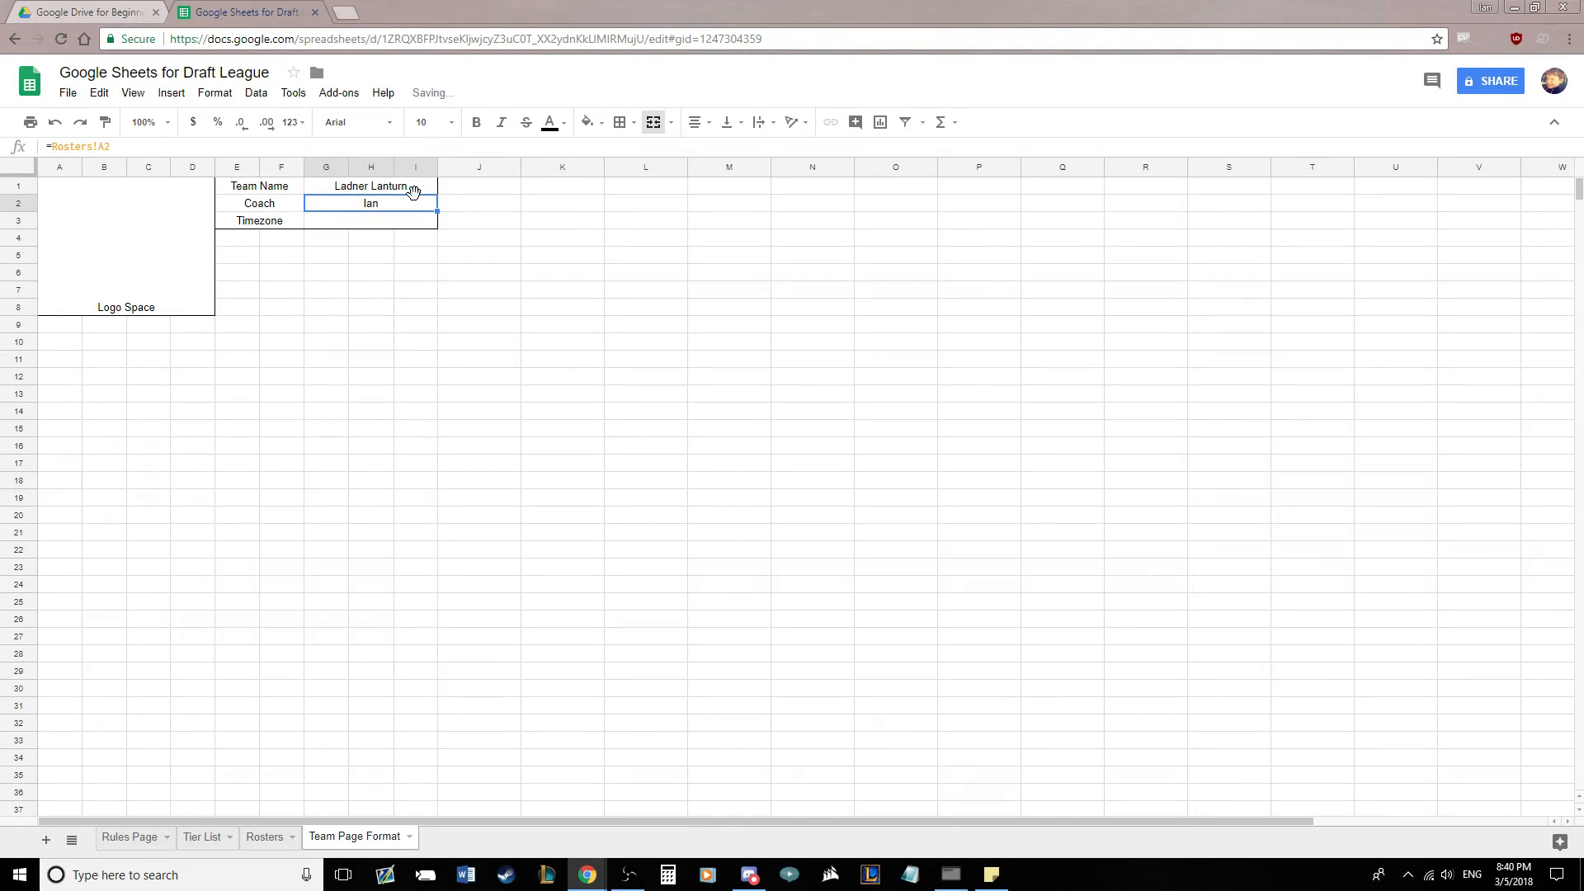
Enter PST as the Timezone value in G3
click(415, 220)
text(P)
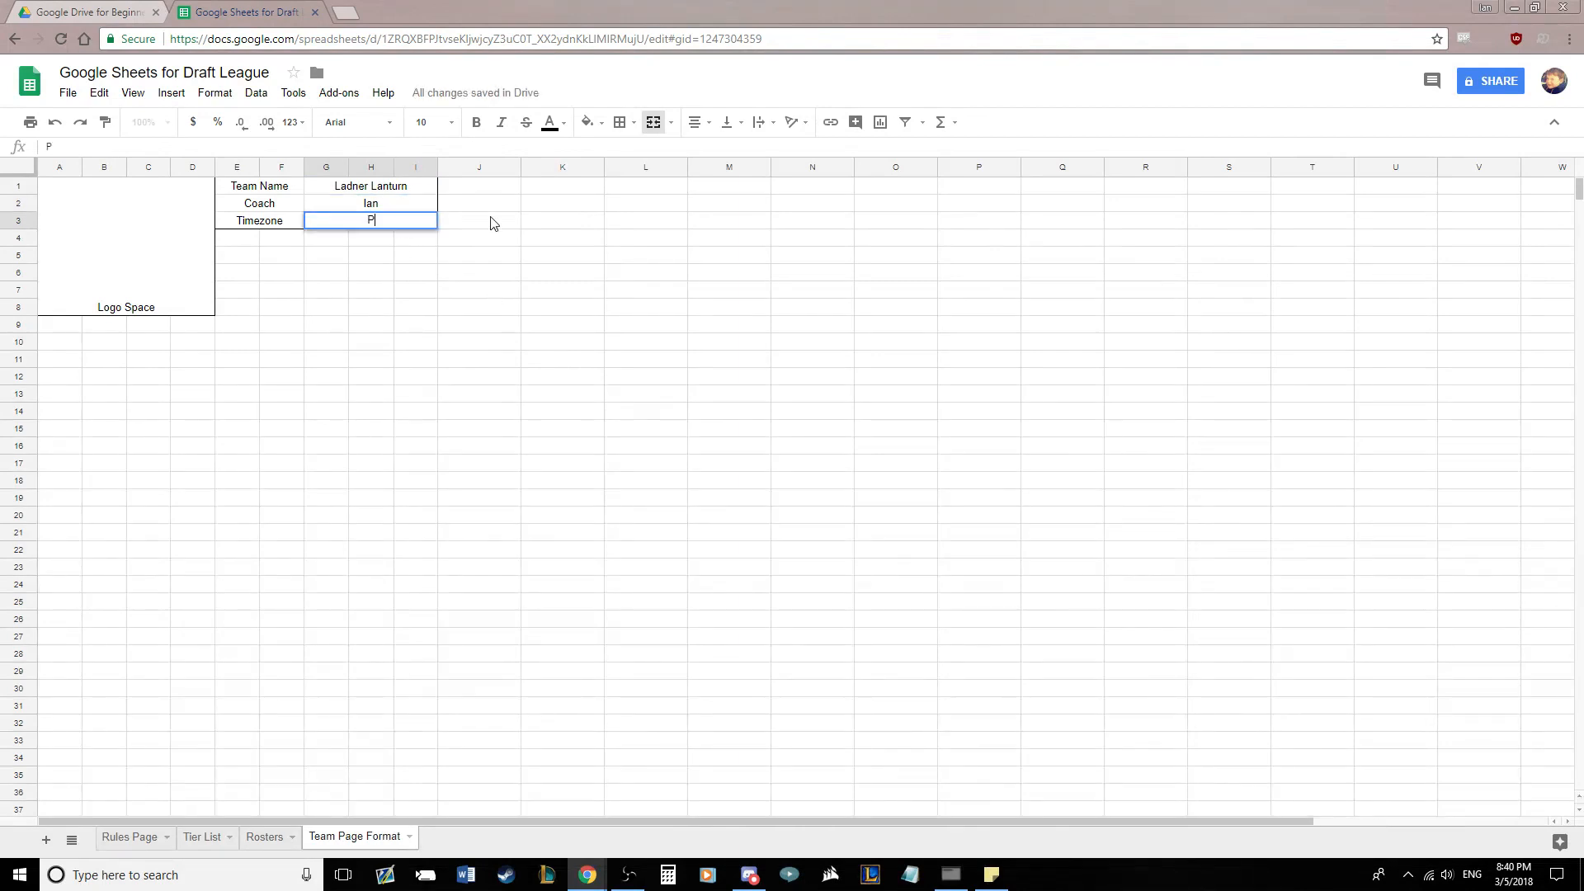
text(ST)
key(Return)
click(460, 257)
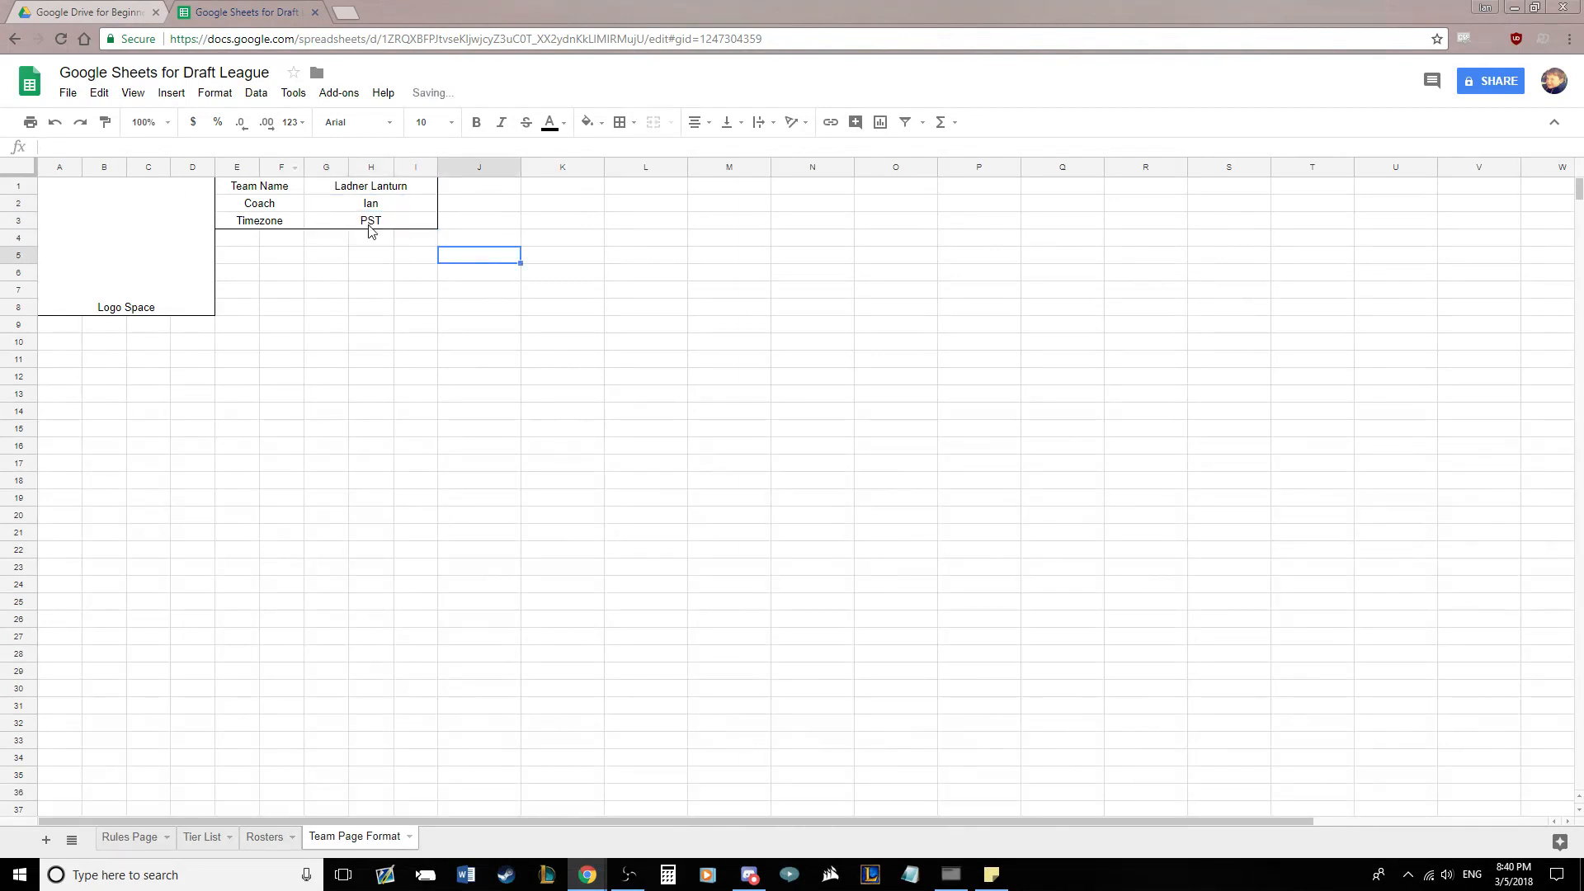
click(365, 293)
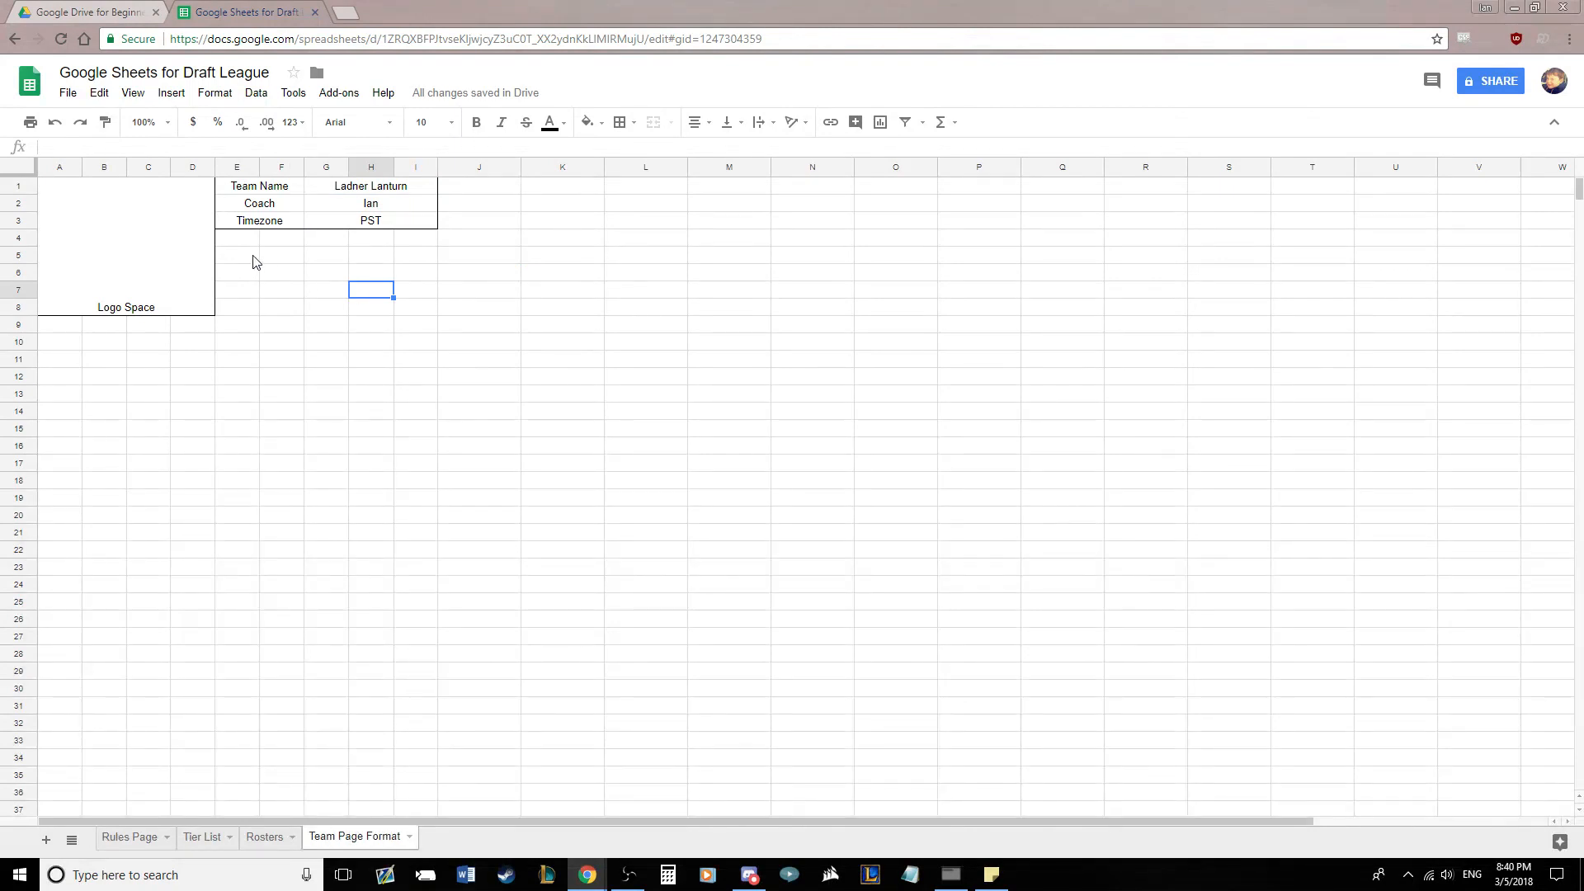
drag(233, 247, 413, 307)
click(416, 302)
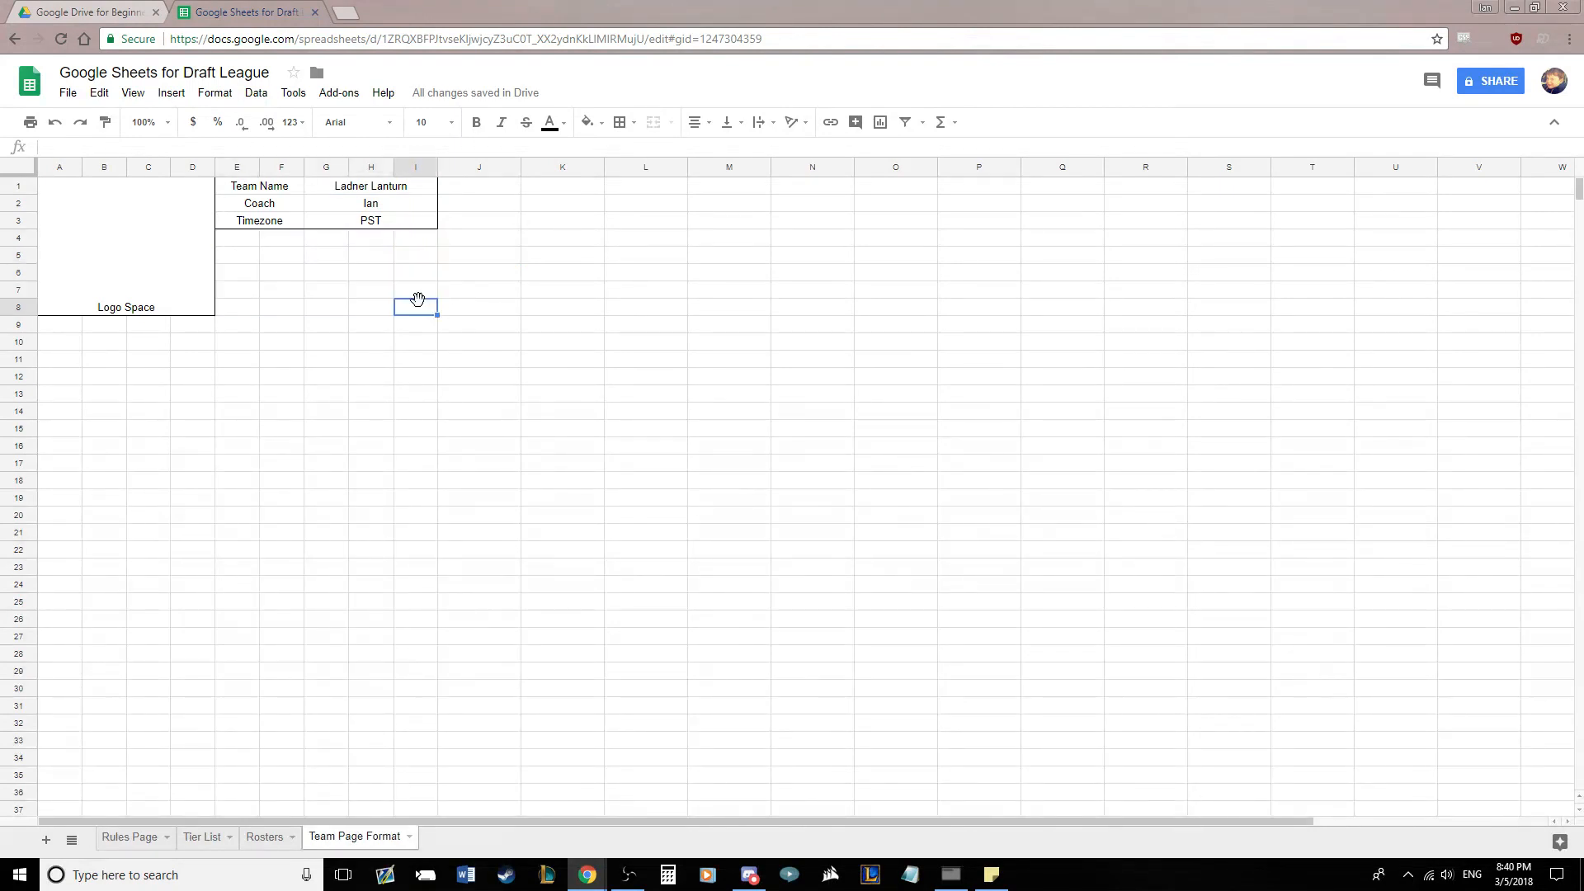
drag(252, 247, 408, 312)
click(654, 122)
click(590, 313)
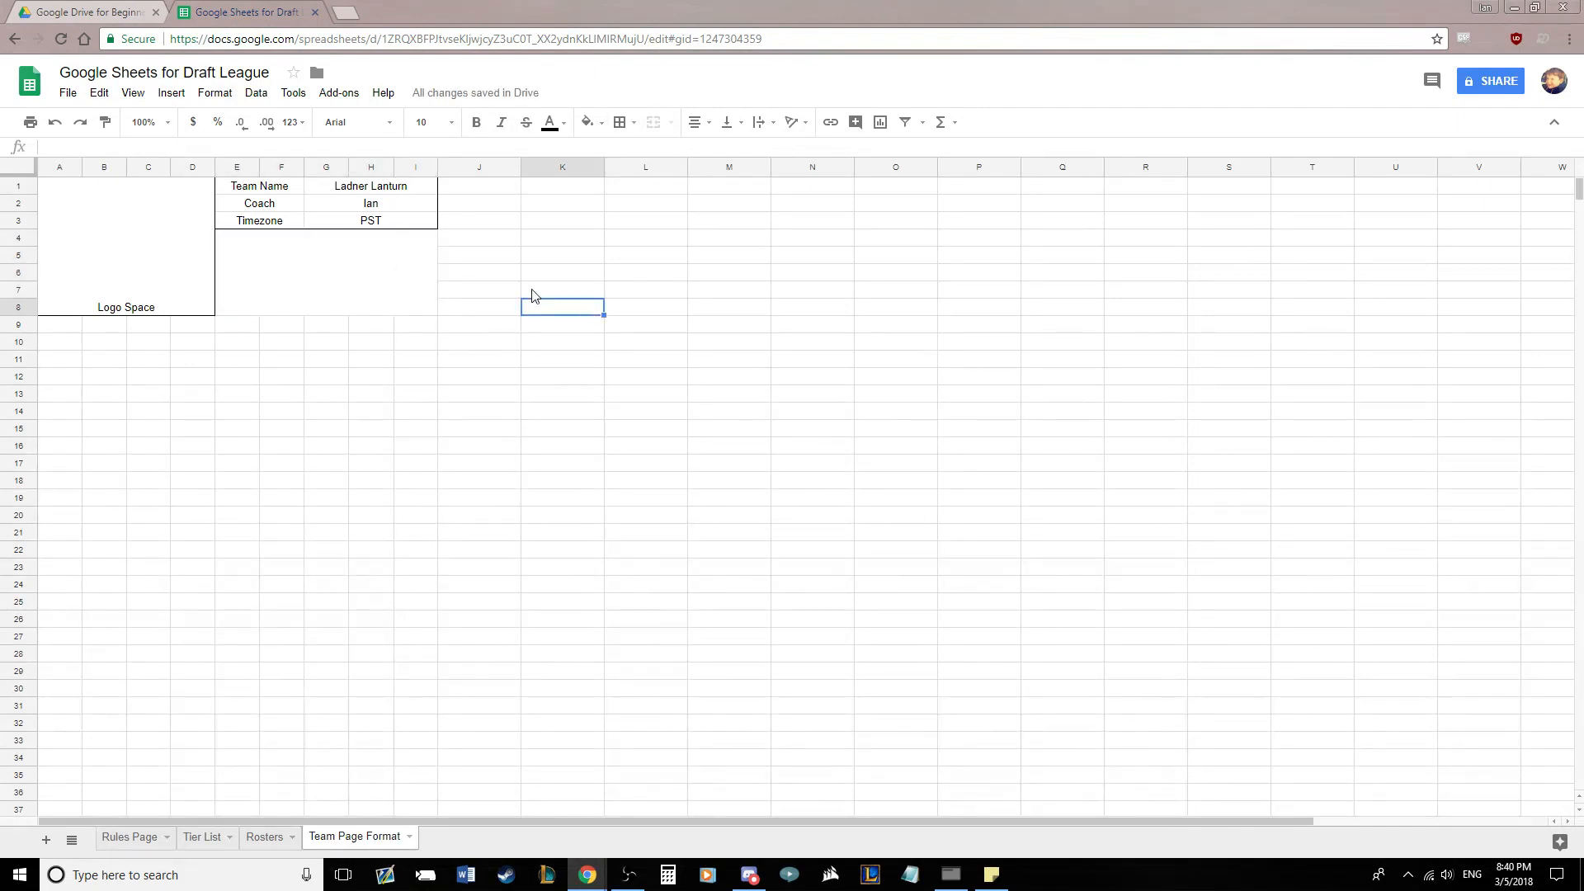
click(390, 210)
click(163, 221)
click(346, 268)
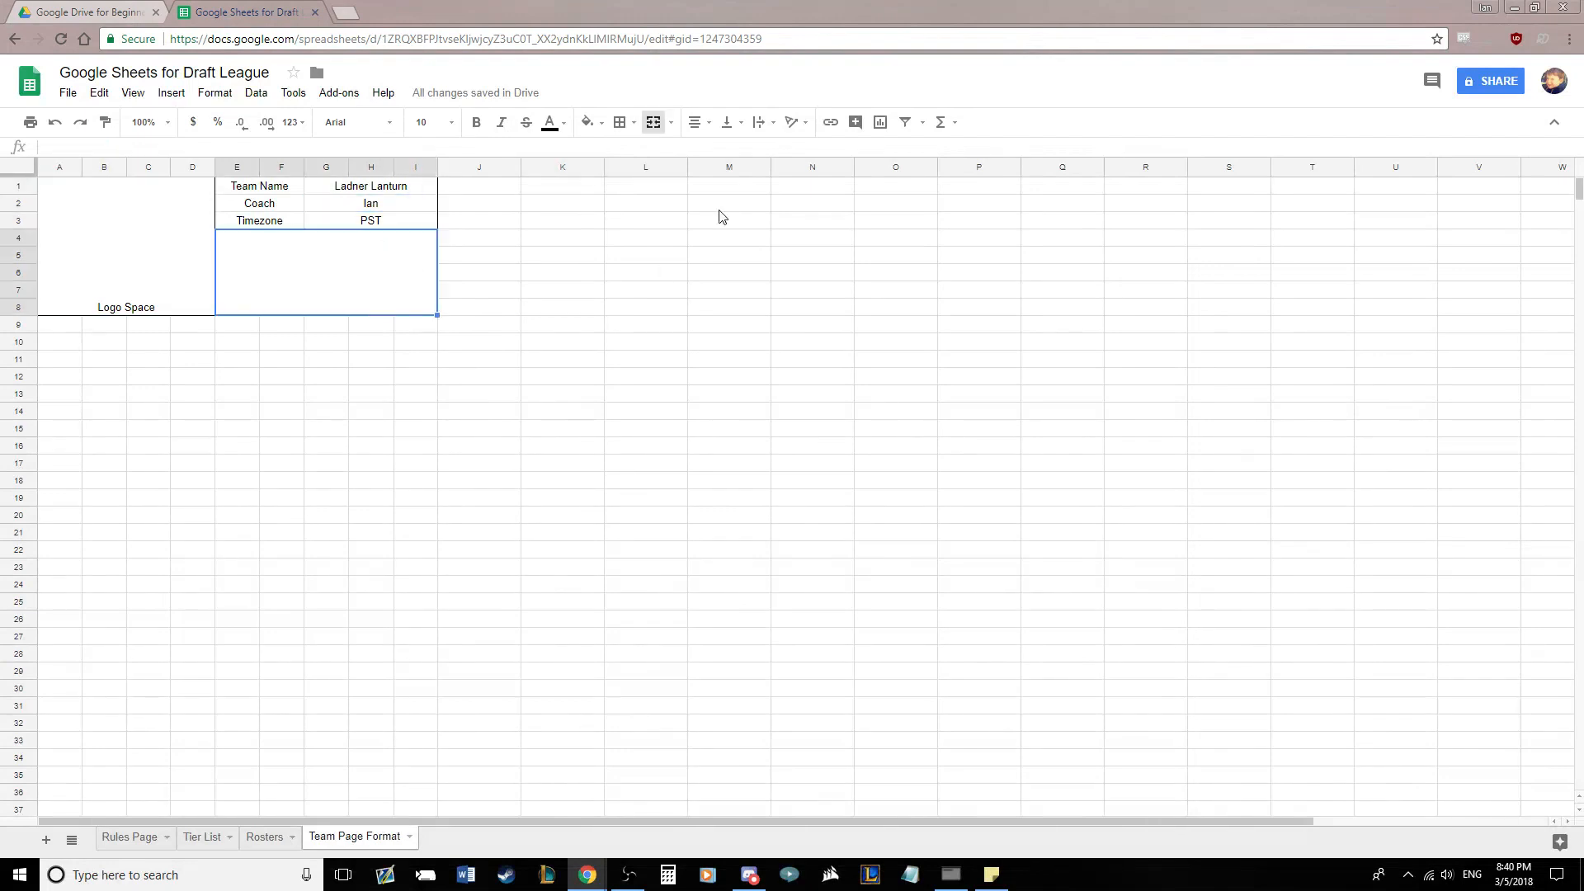
click(652, 123)
click(562, 290)
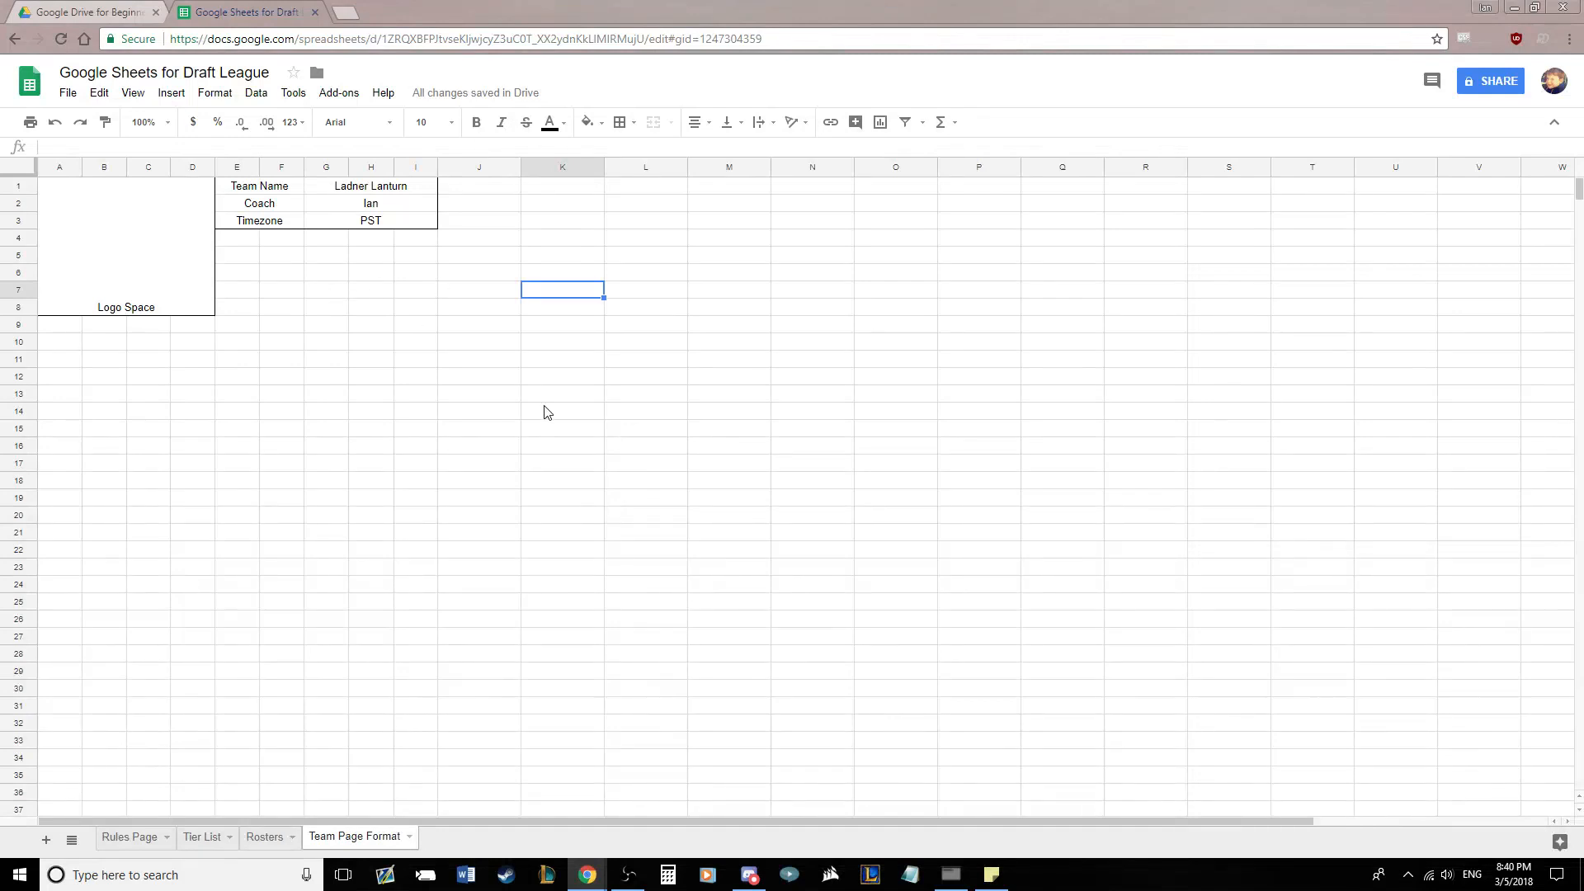
Merge A9:D9 below the logo space and give it a black fill with white text
click(59, 327)
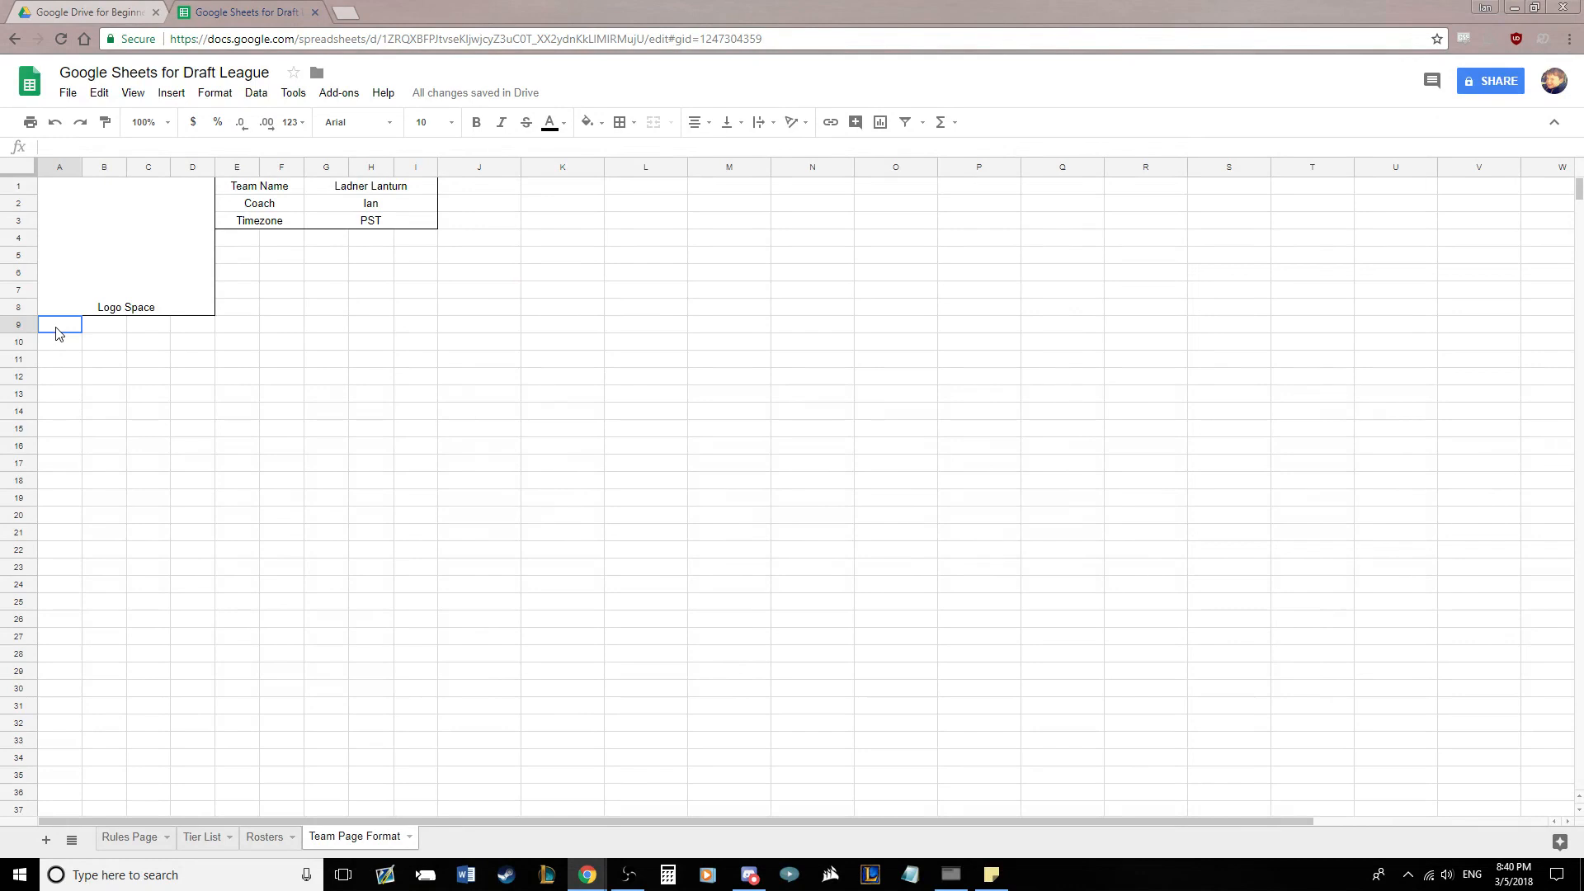
drag(59, 333, 190, 329)
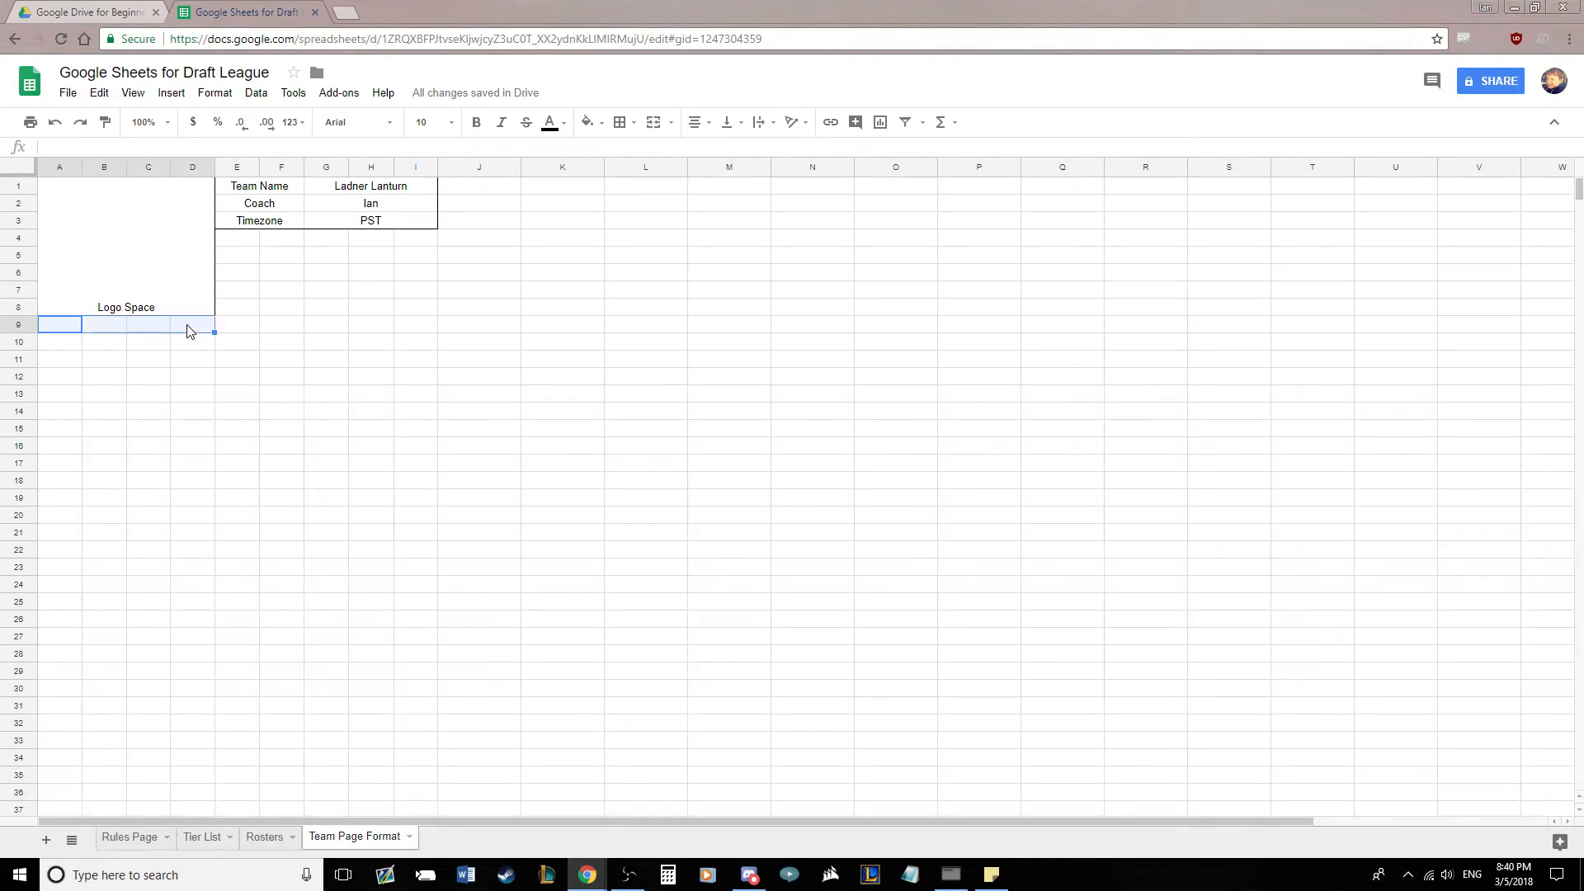
click(651, 124)
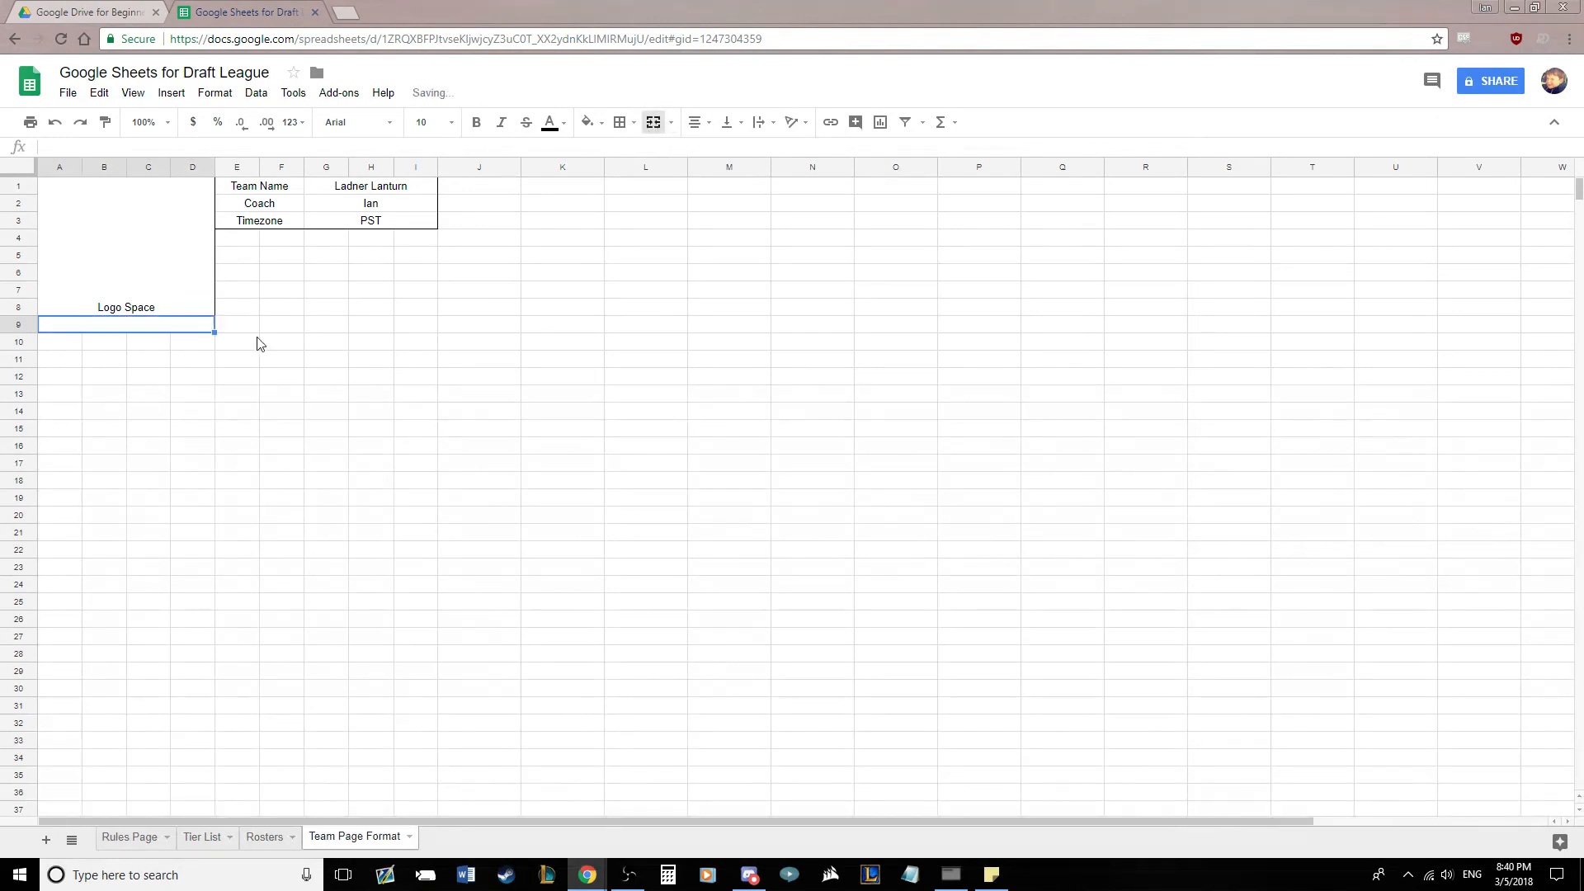
click(587, 123)
click(598, 175)
click(550, 123)
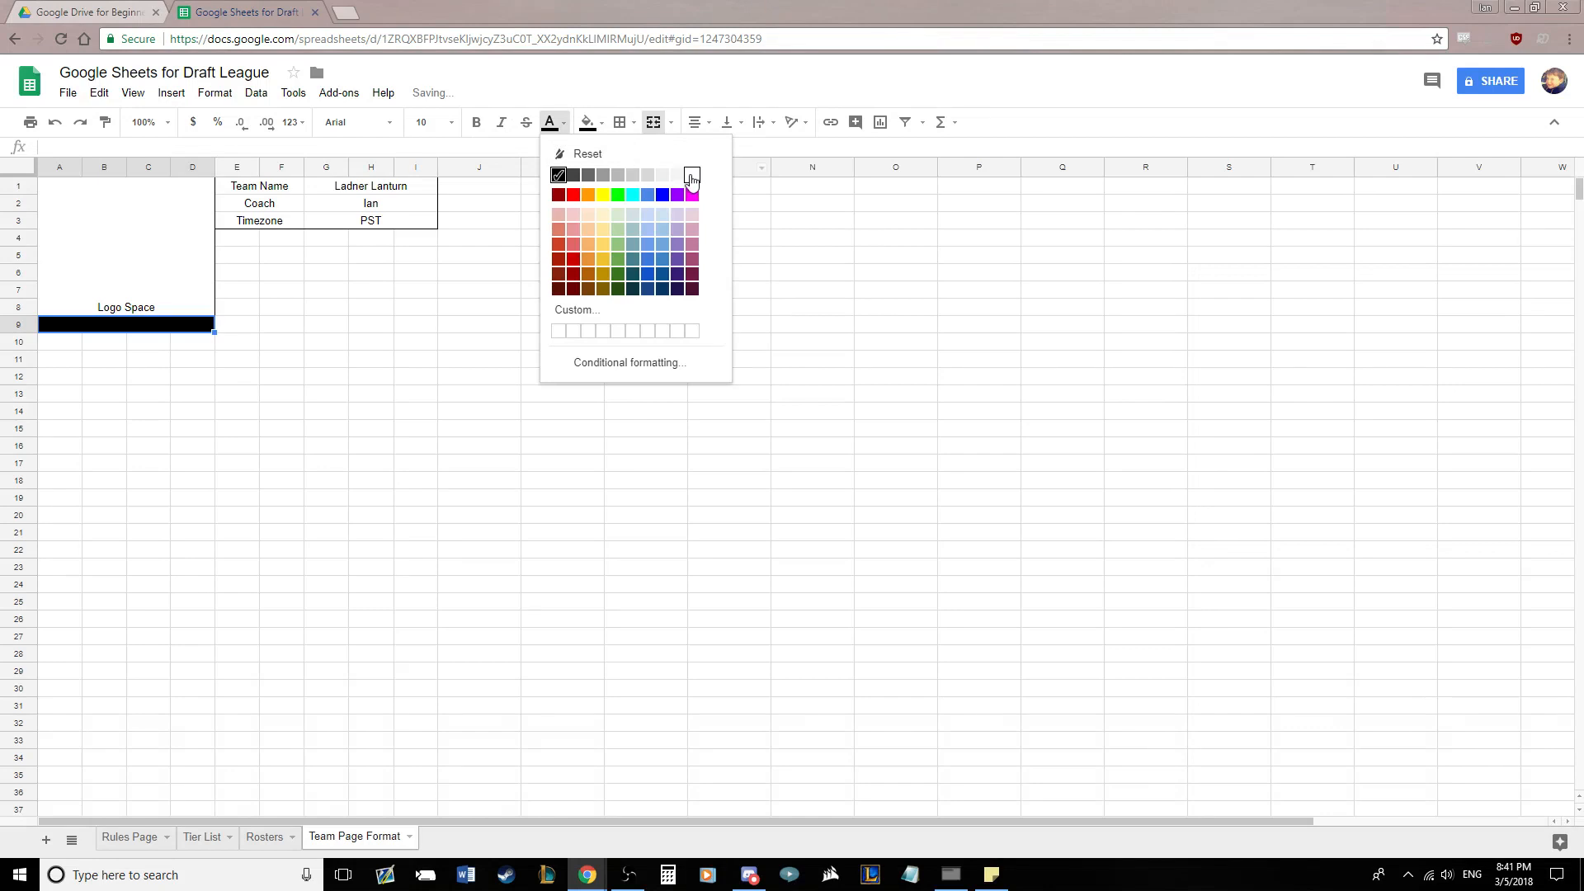
click(691, 175)
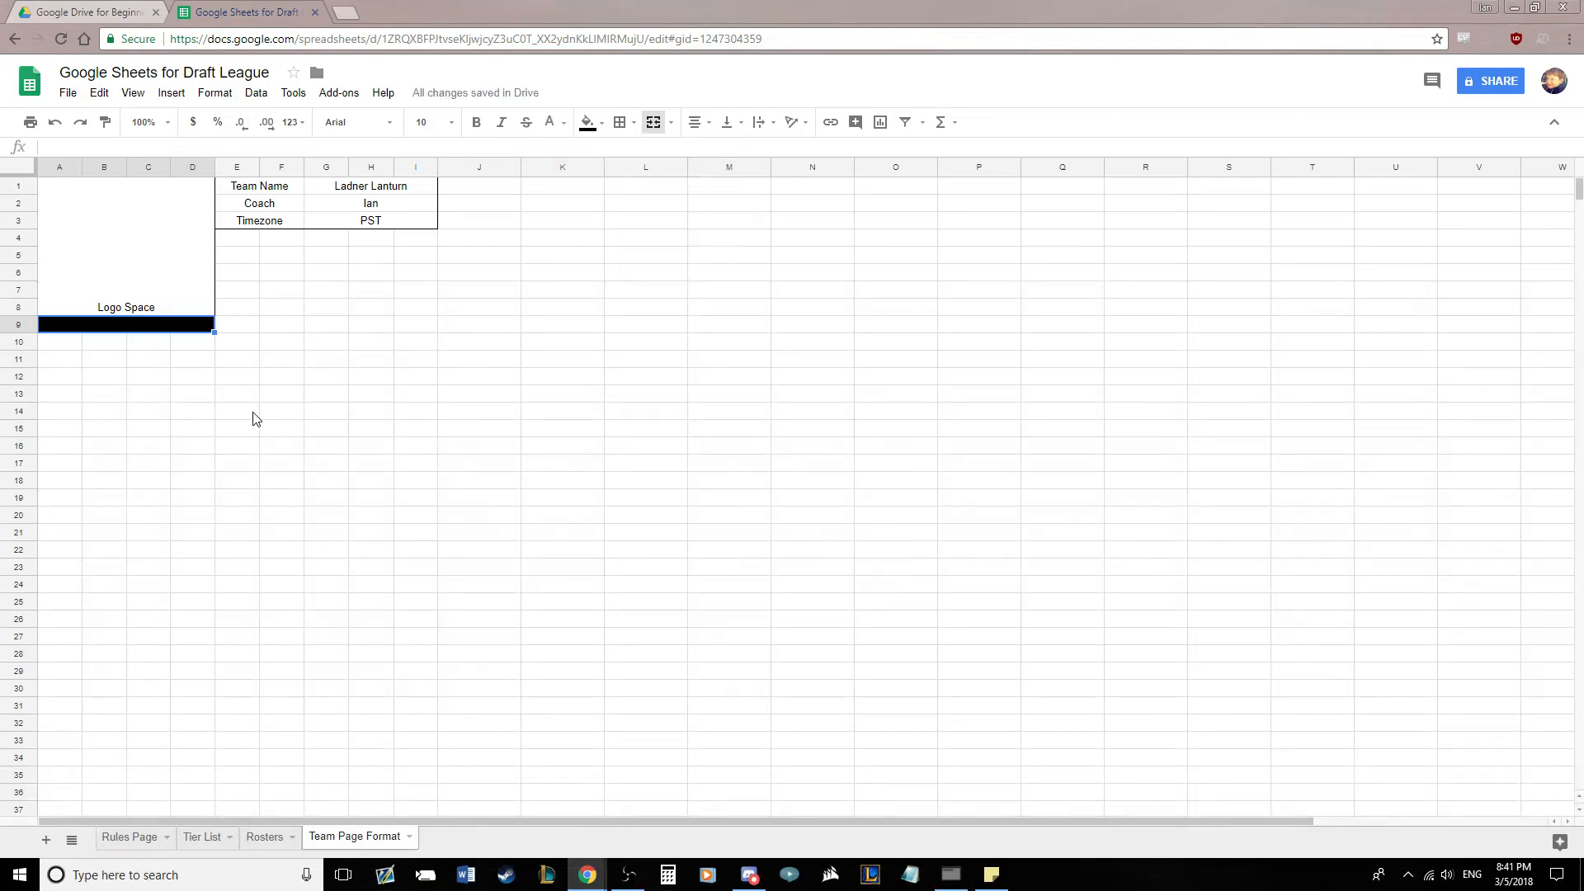
Make the black merged cell in row 9 show the team name with the formula =G1
text(=)
click(348, 188)
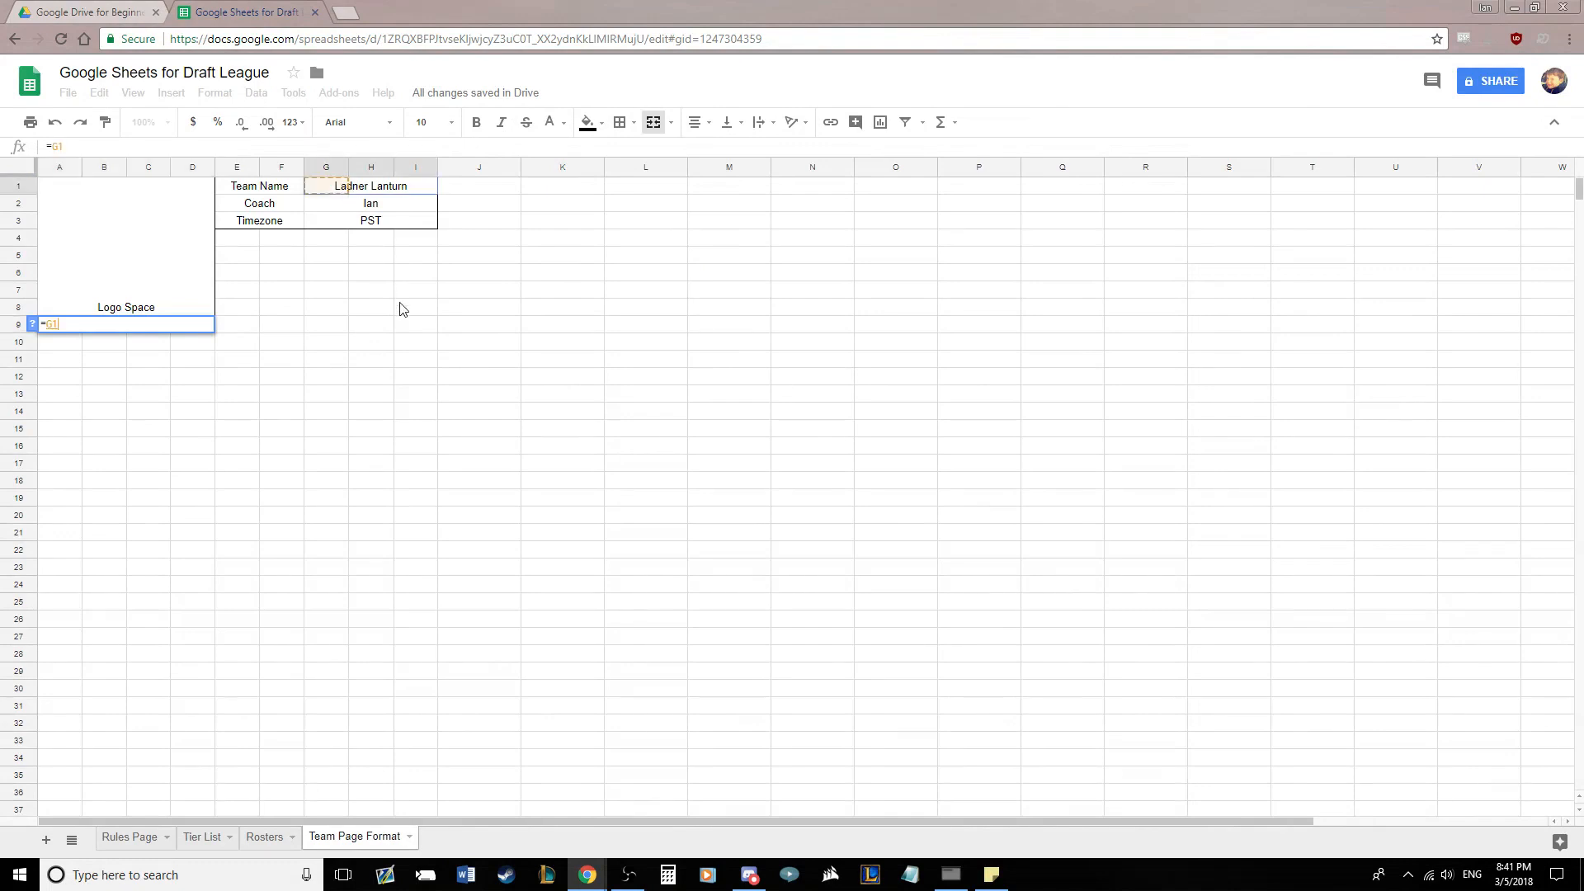
key(Return)
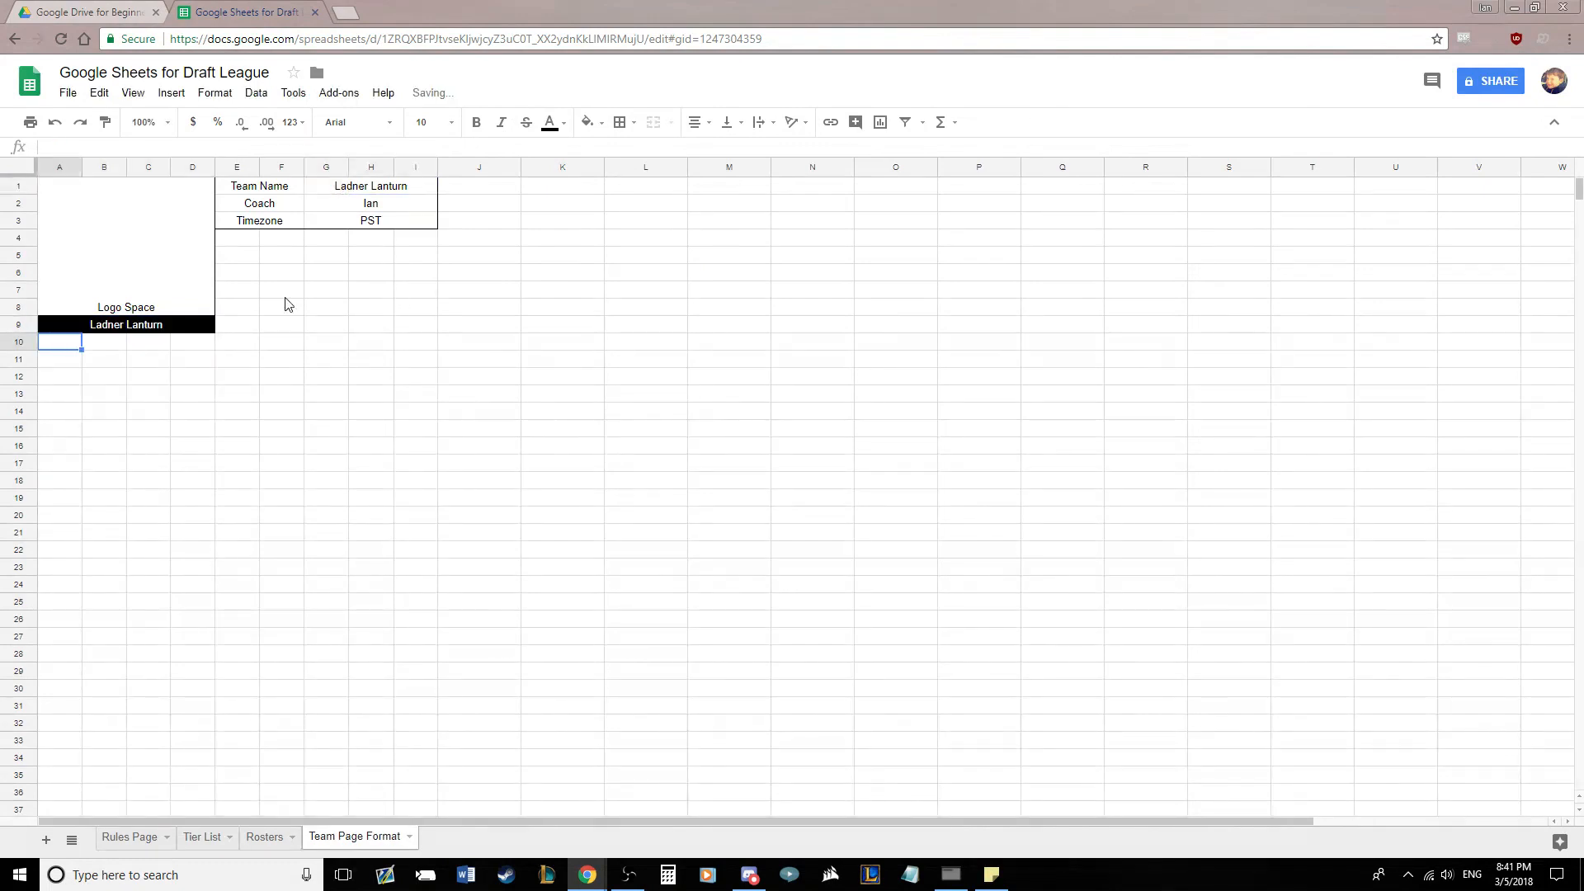
Compare the formula in the black merged cell in row 9 with the Team Name formula in G1
click(126, 324)
click(351, 187)
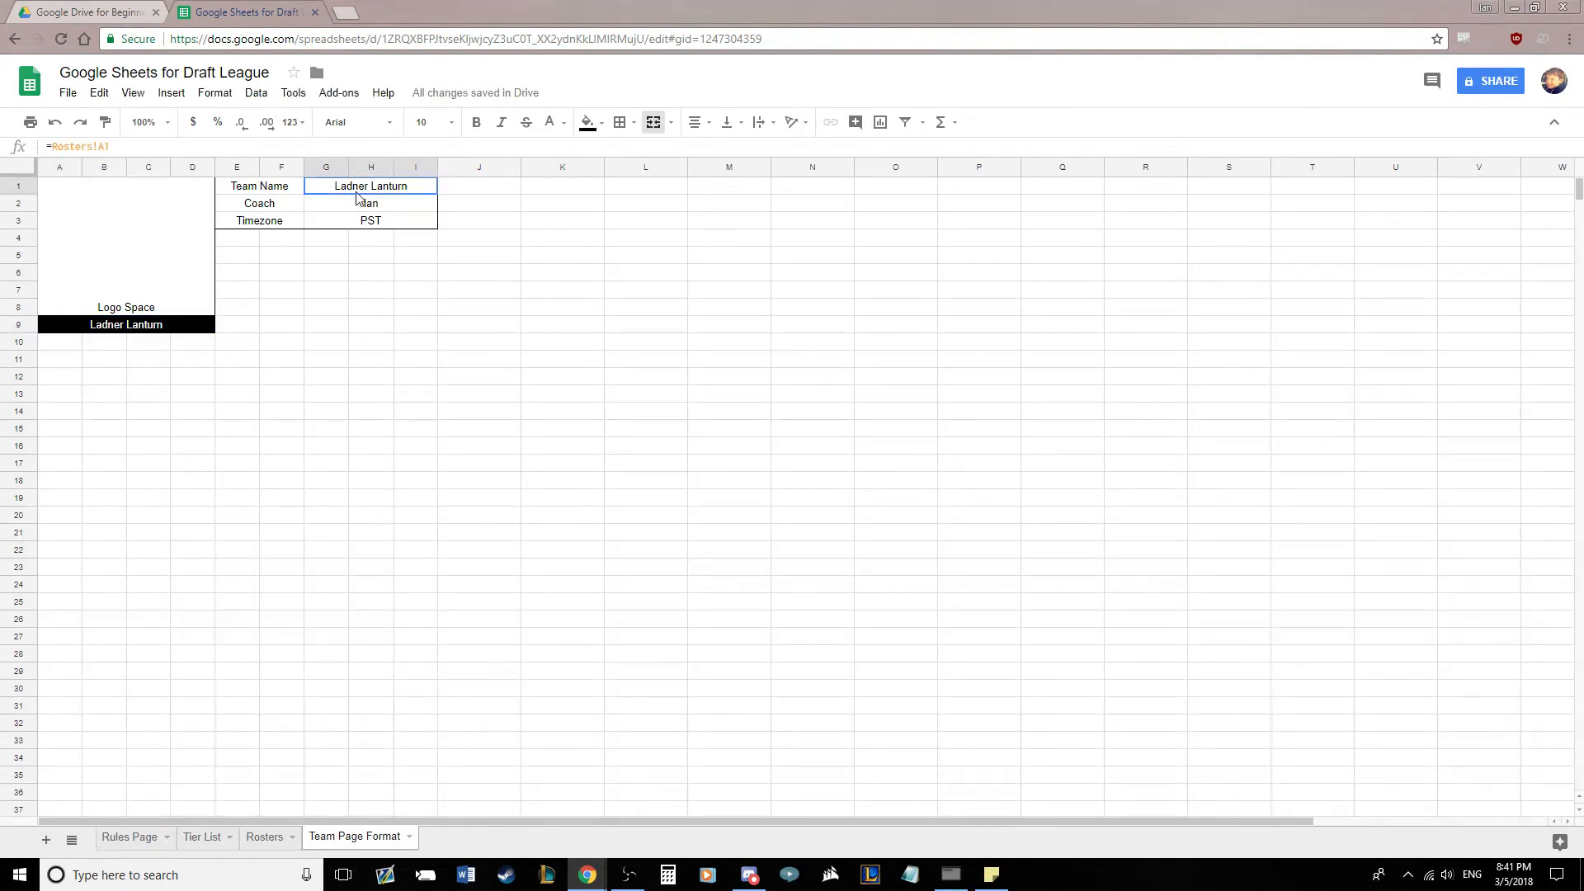
click(155, 326)
click(352, 184)
click(167, 326)
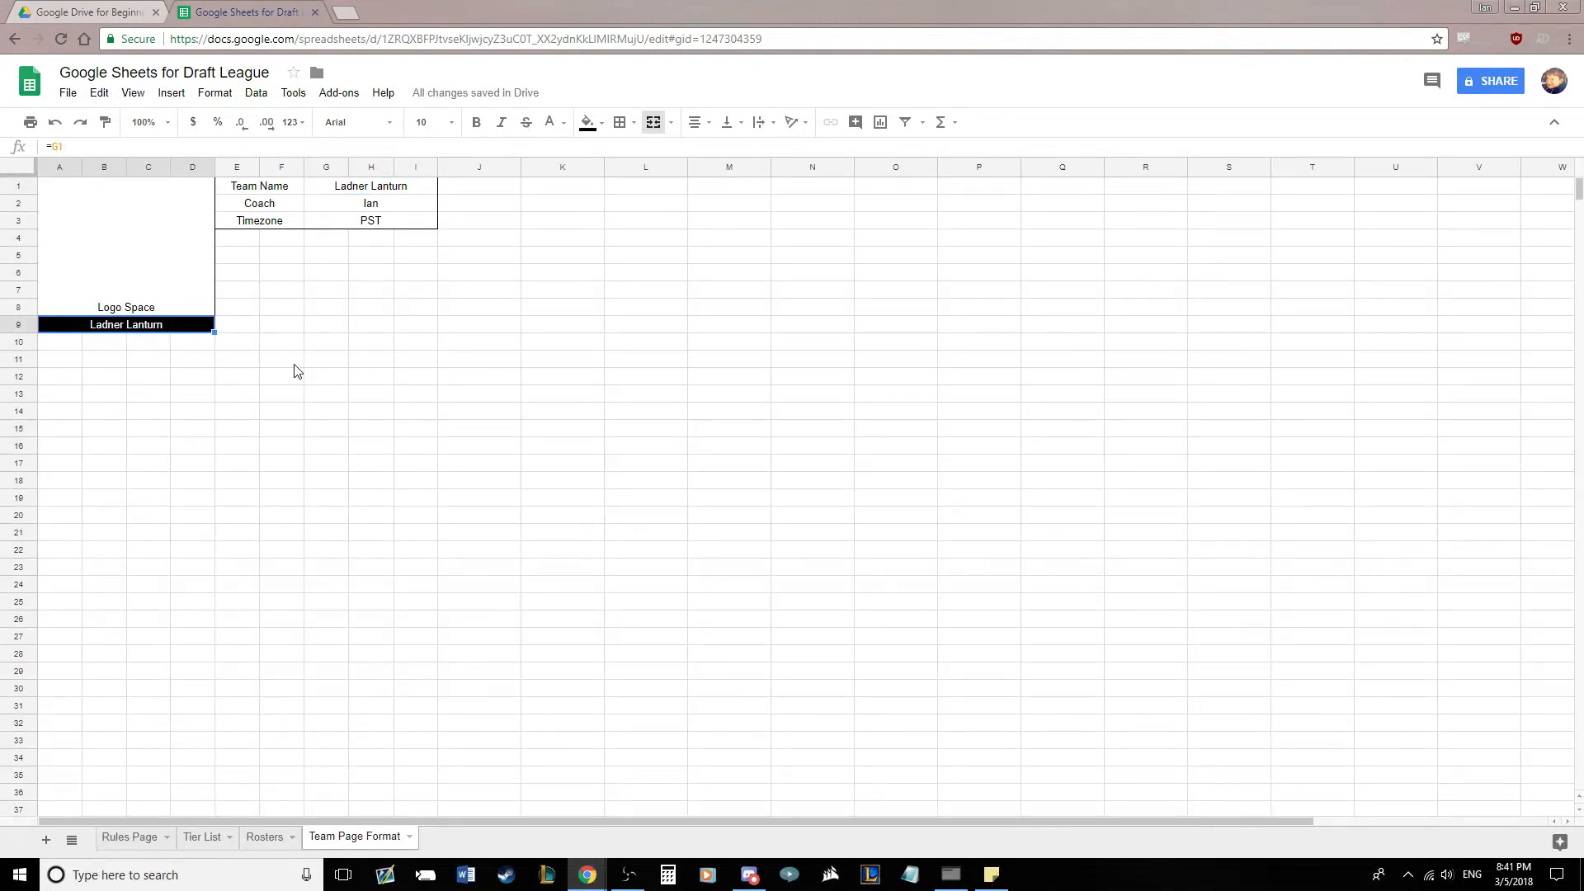
click(297, 371)
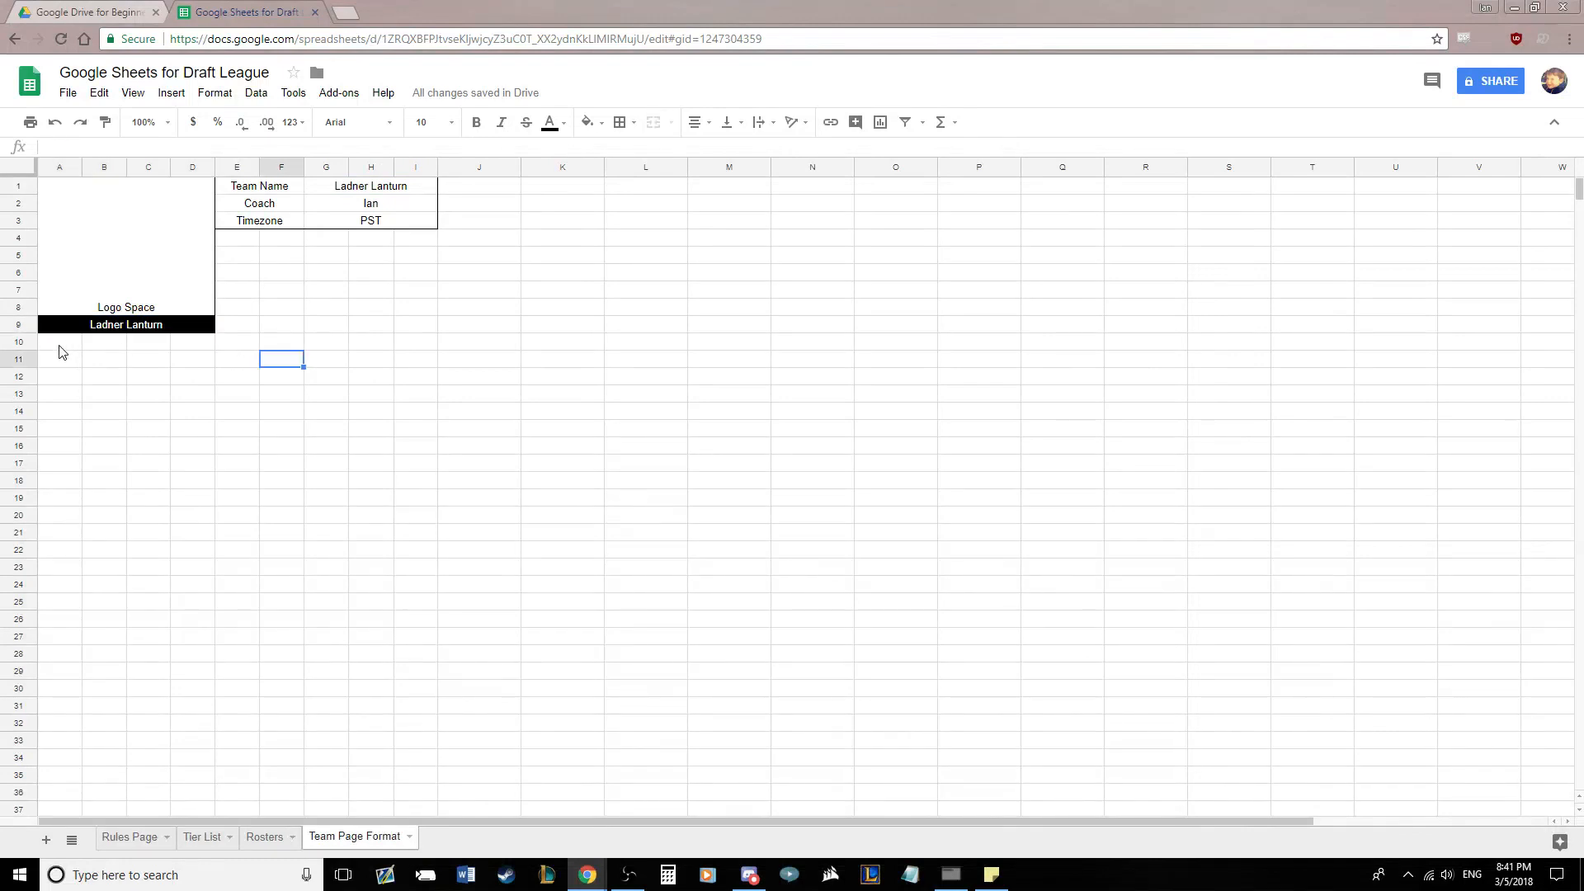
Merge A10:C10 below the team name bar and give it a black fill with white text
drag(57, 347, 145, 343)
click(654, 124)
click(588, 122)
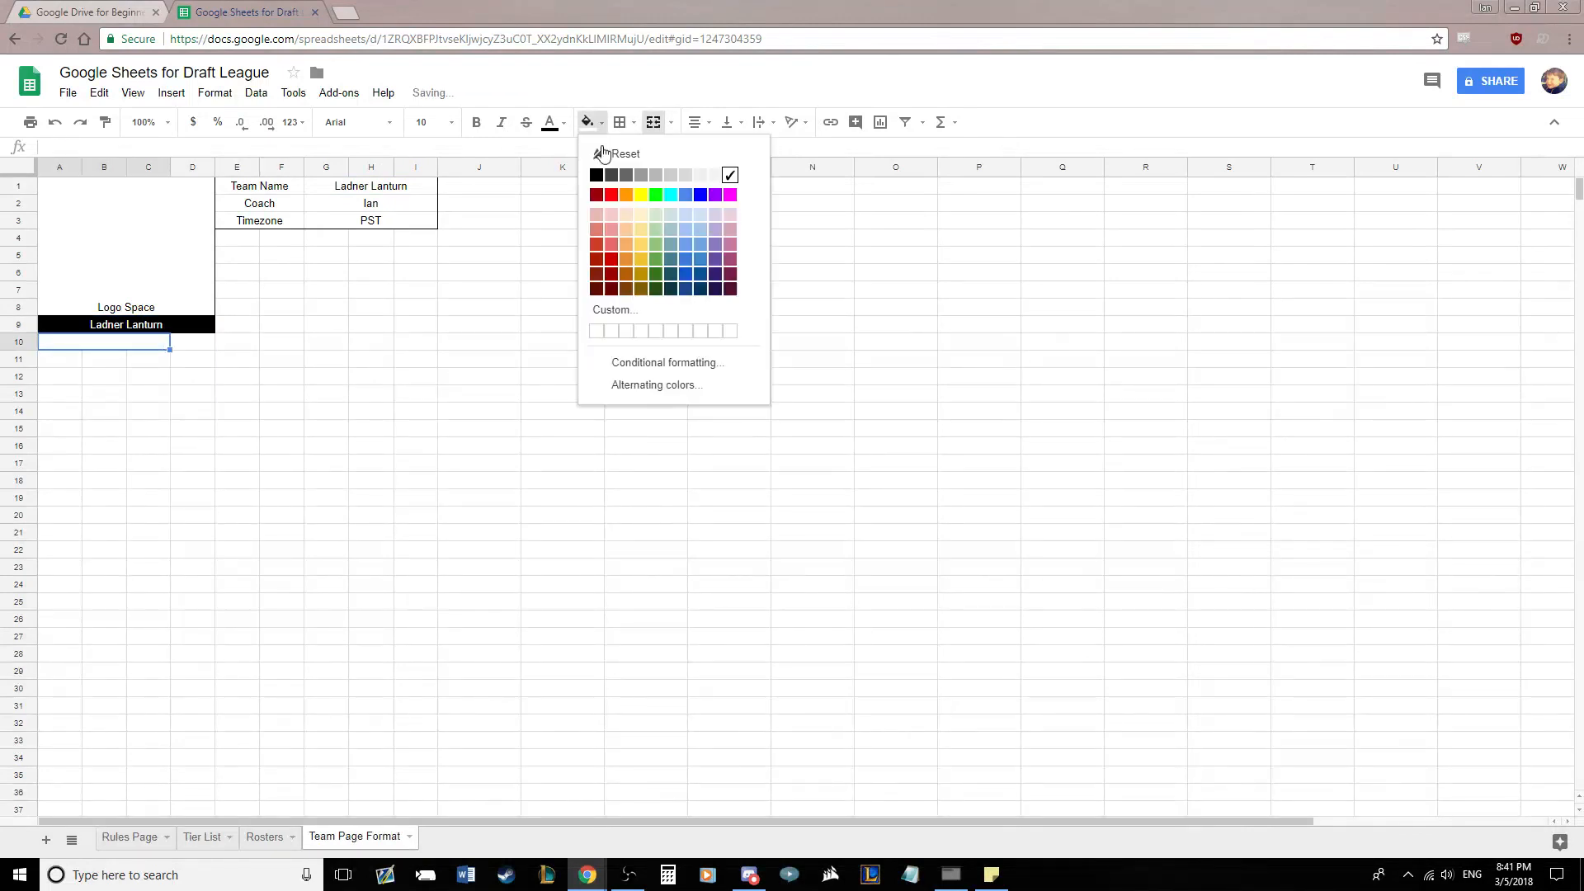
click(593, 175)
click(549, 122)
click(691, 175)
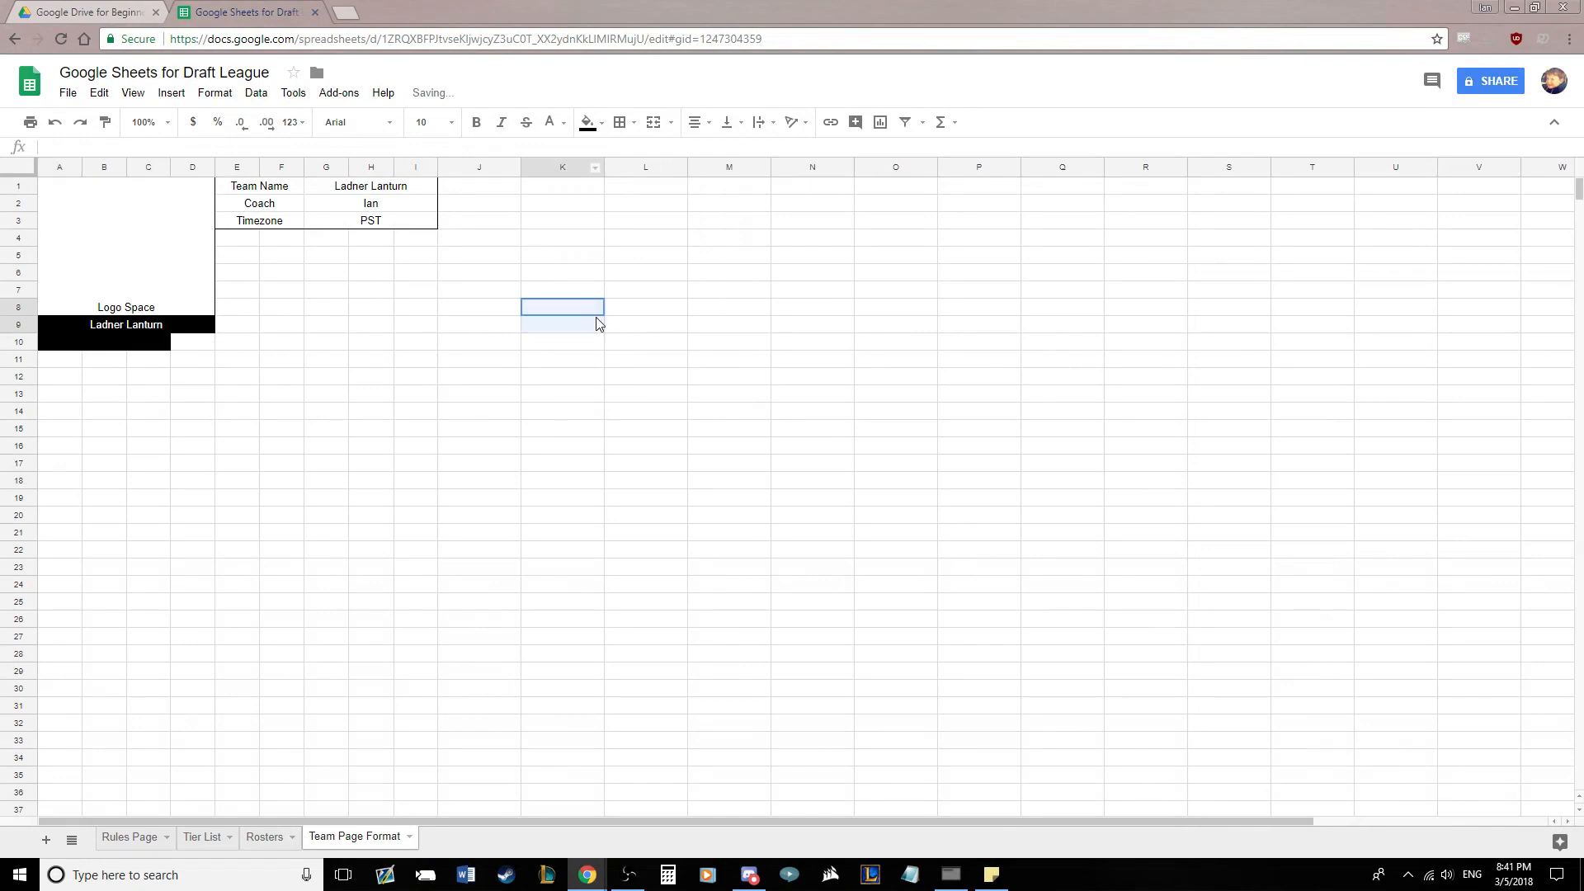
Enter the heading "Current Roster:" in the black merged cell A10:C10
text(Curre)
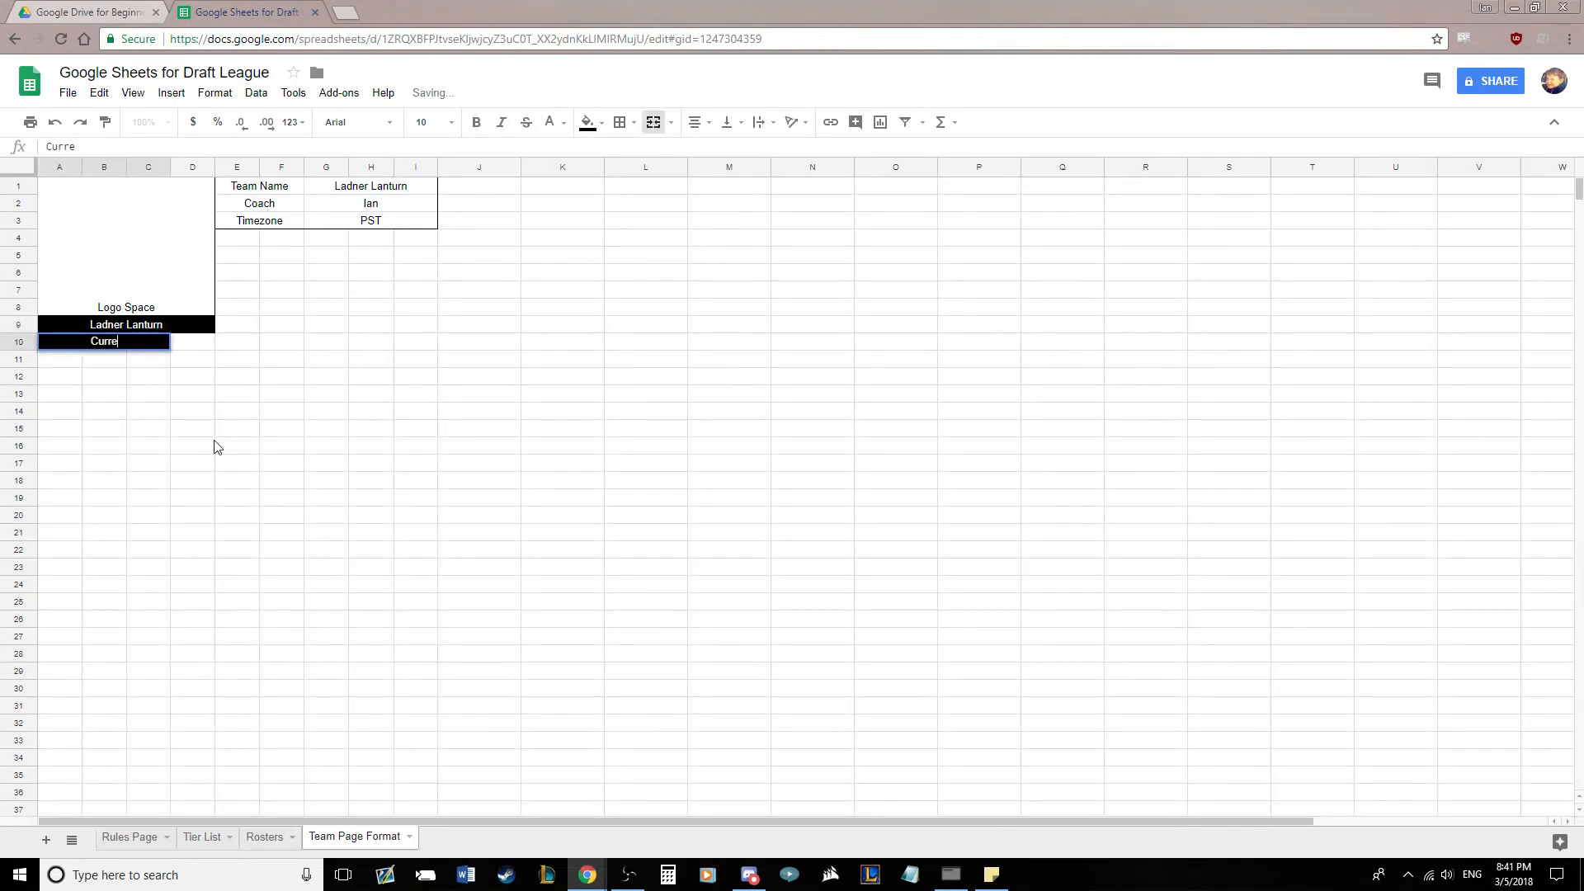
text(nt Rosters)
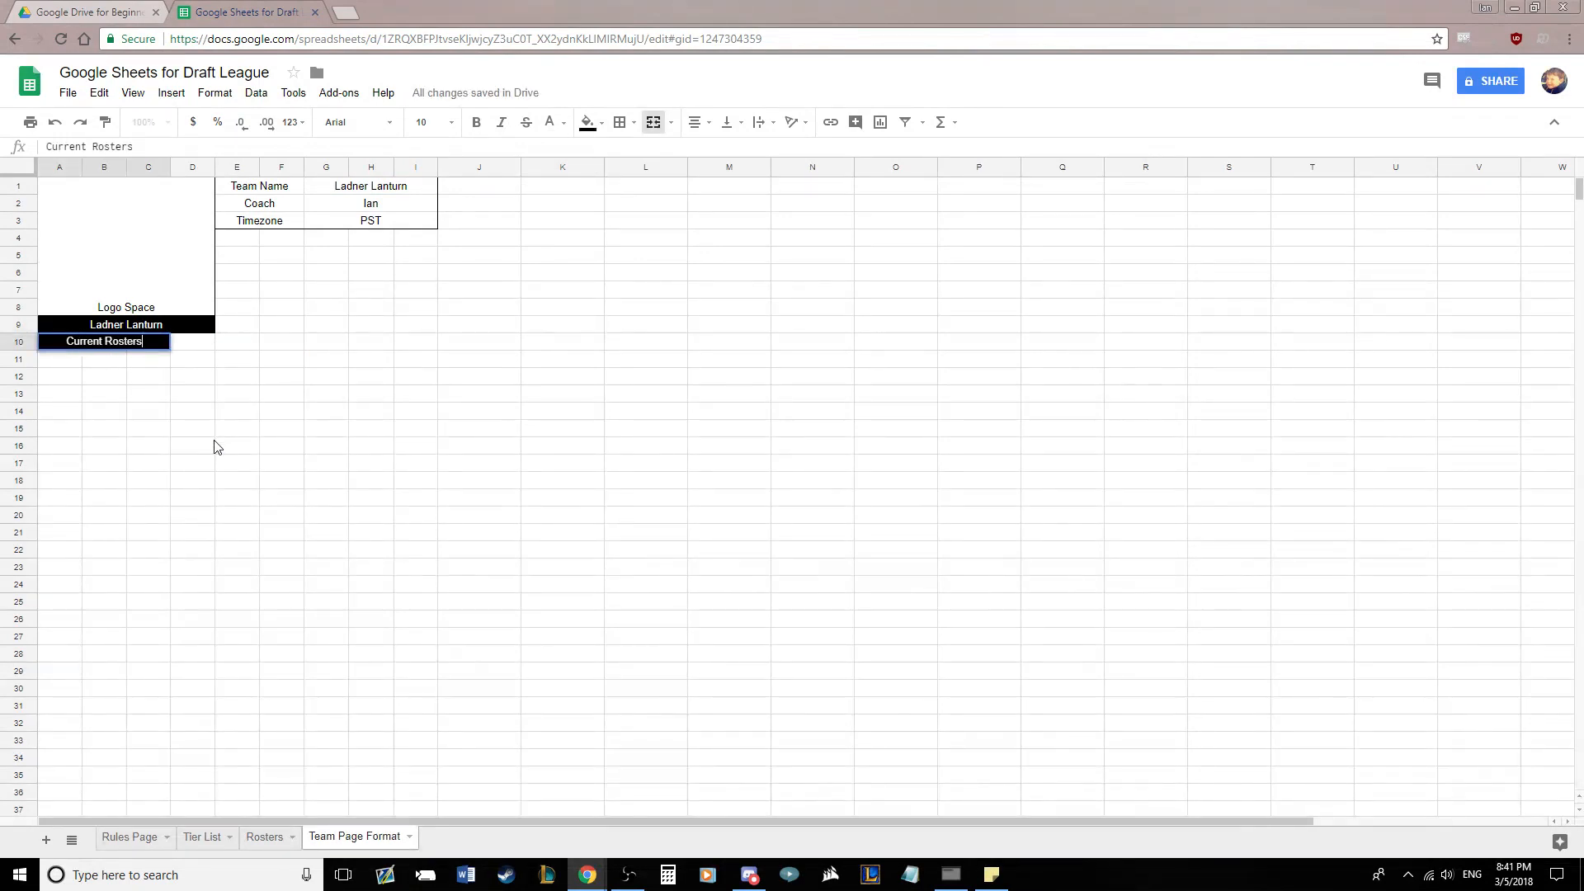
key(BackSpace)
text(:)
key(Return)
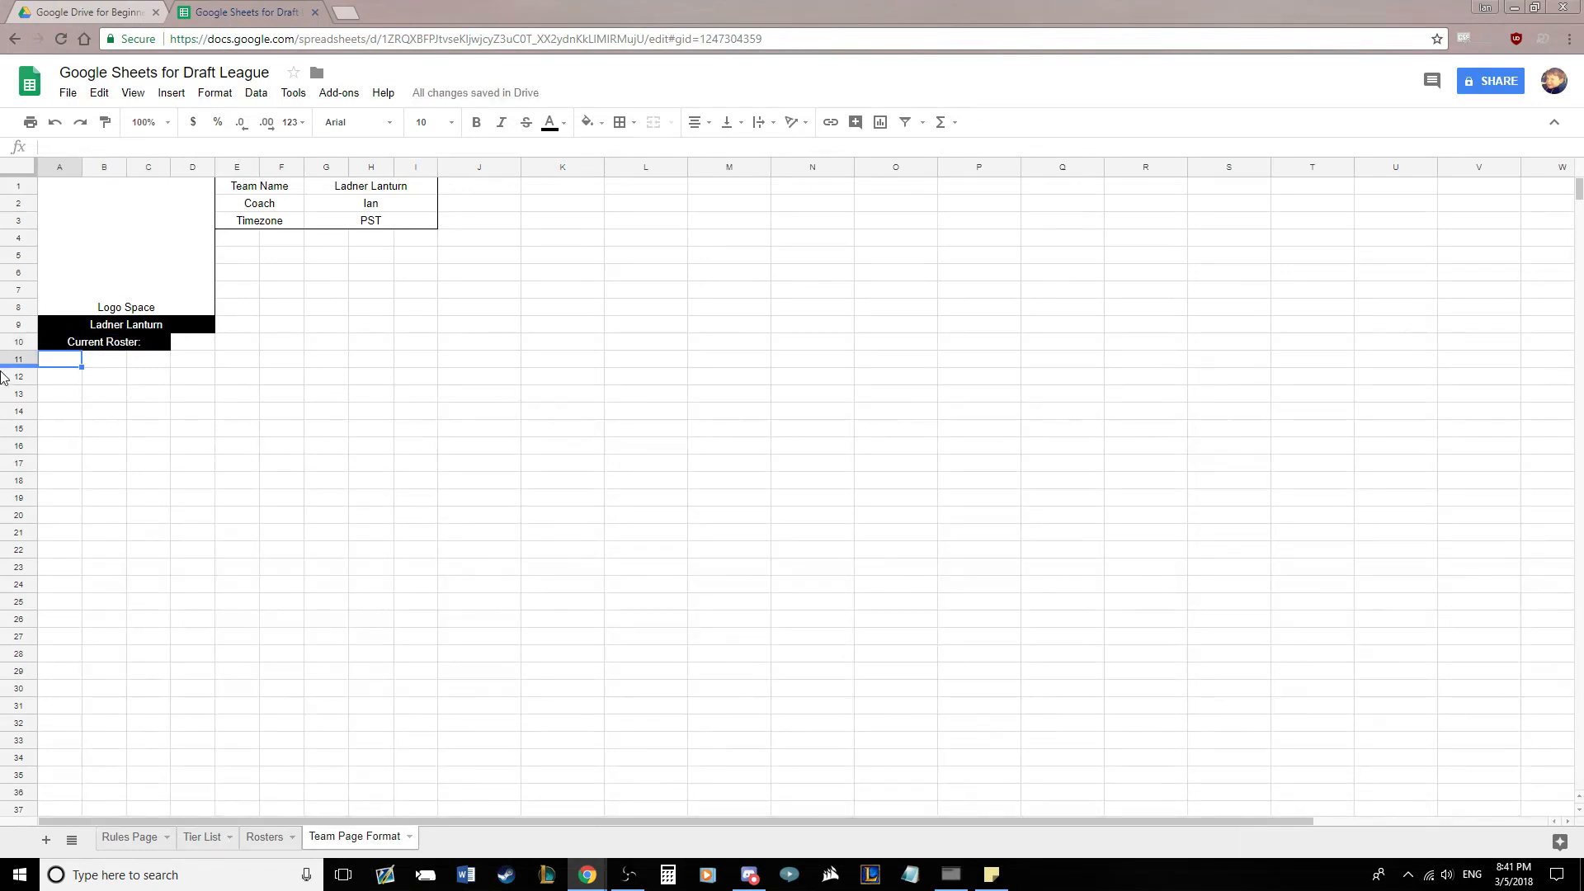
Fill cells A11:C11 below the Current Roster heading with black
drag(72, 360, 152, 361)
click(588, 124)
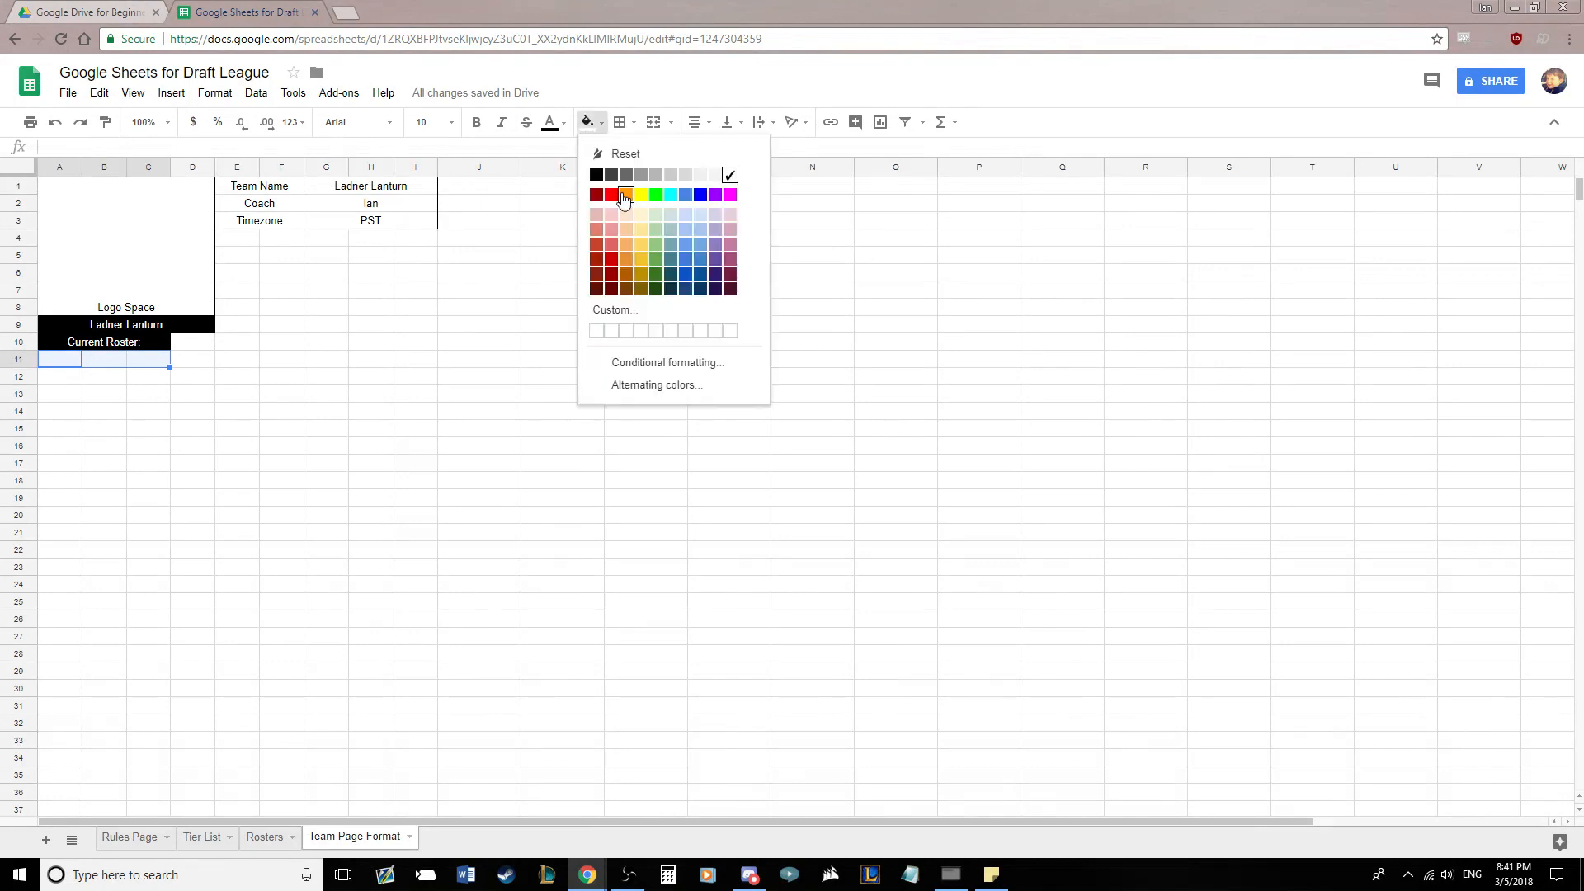
click(594, 171)
click(102, 358)
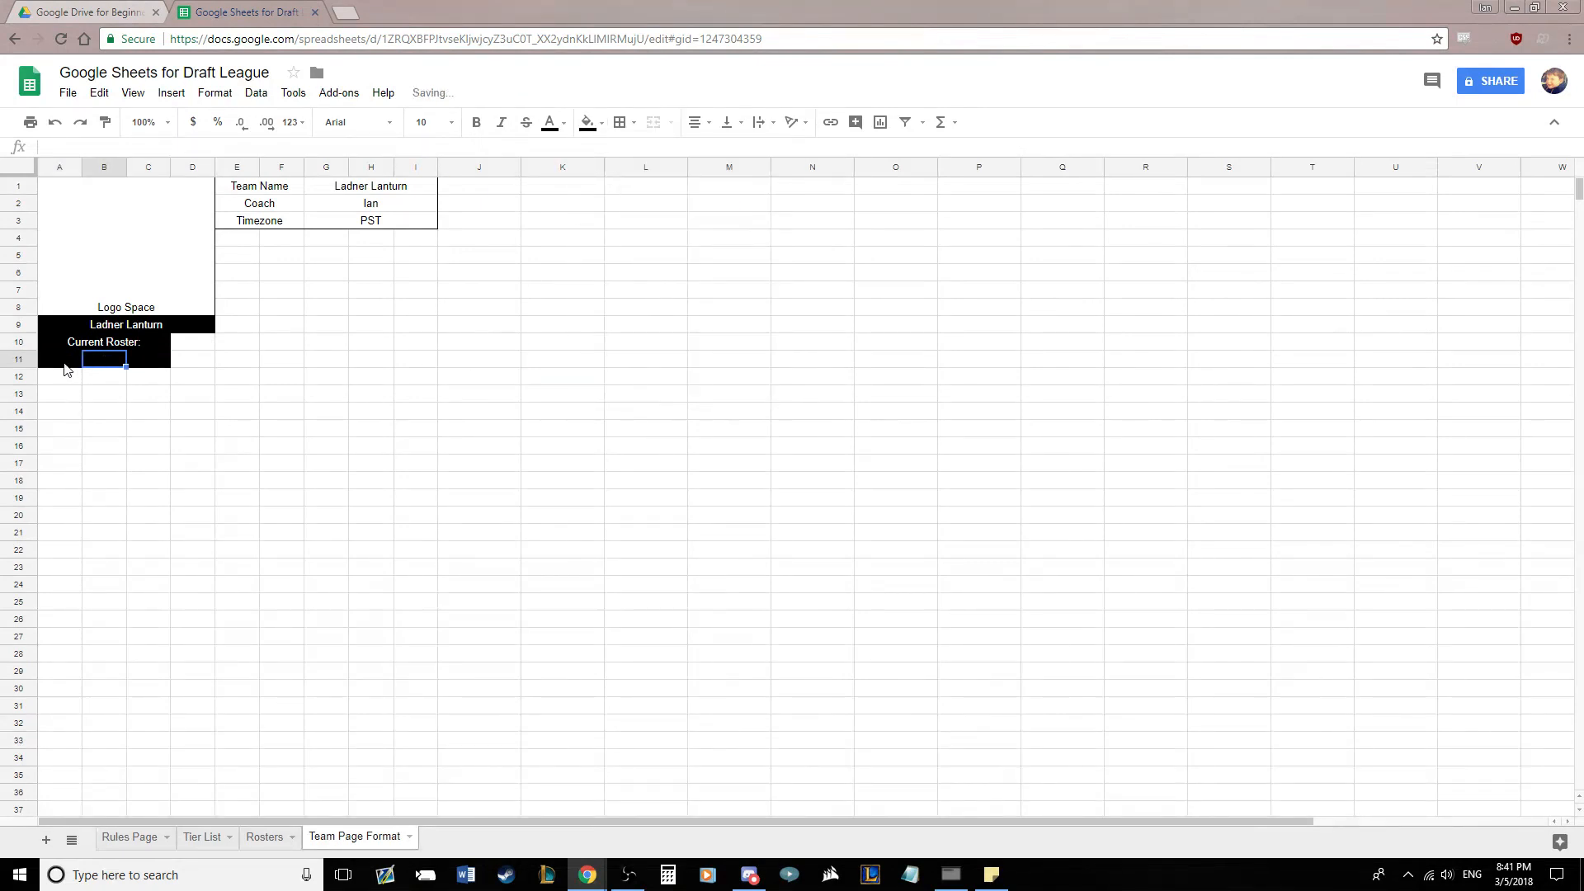
click(64, 364)
click(104, 358)
click(148, 358)
Merge A12:C12 and A13:C13 as separate rows and number them 1 and 2
drag(60, 376, 177, 400)
click(654, 122)
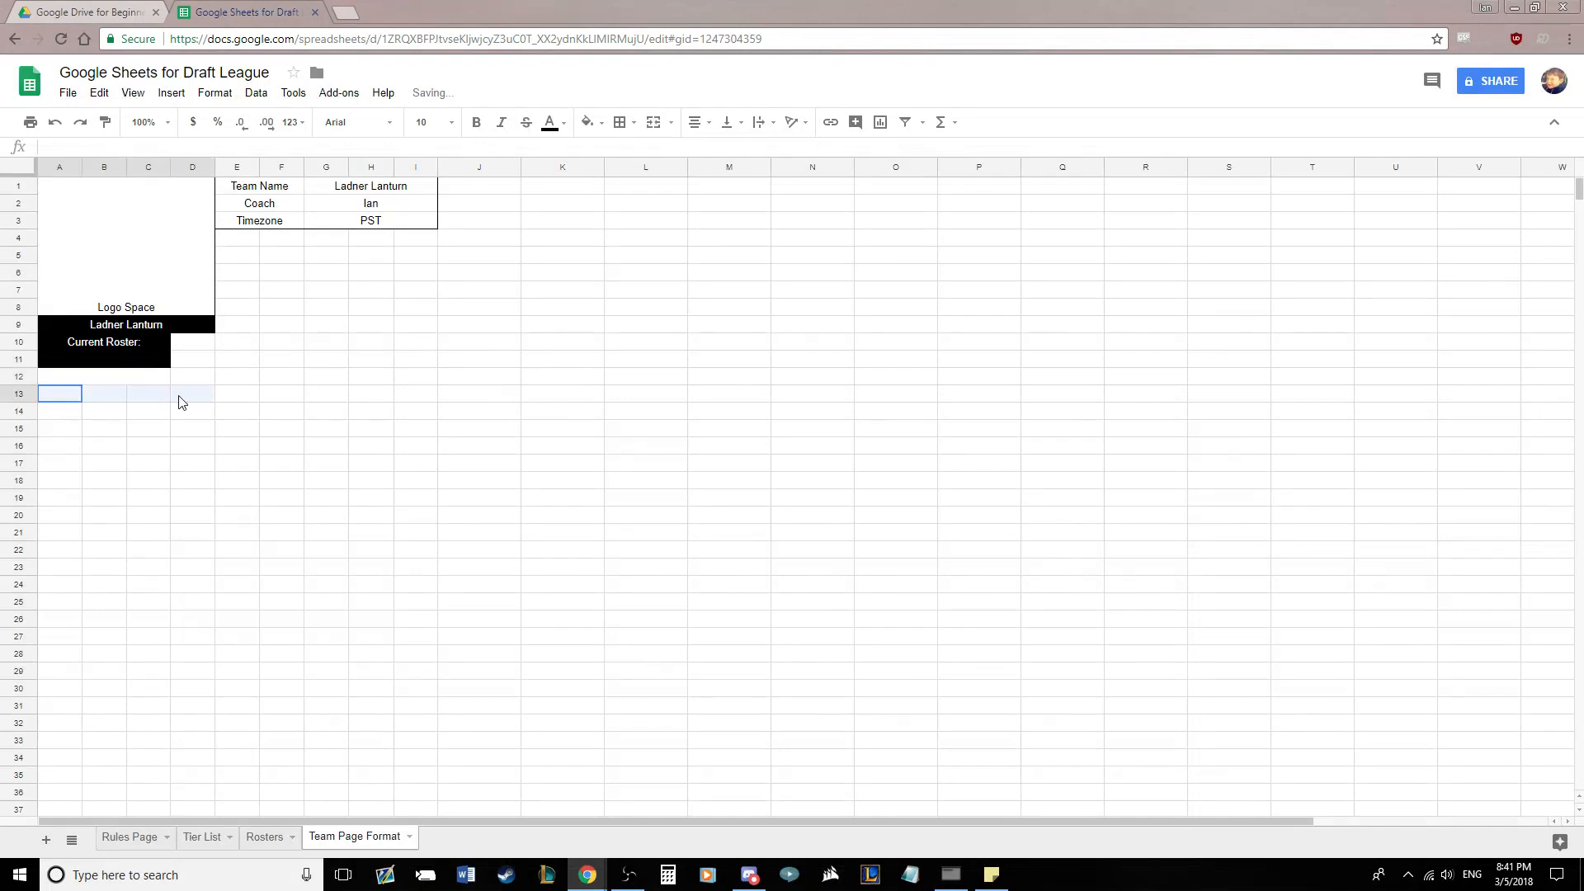
drag(71, 400, 140, 399)
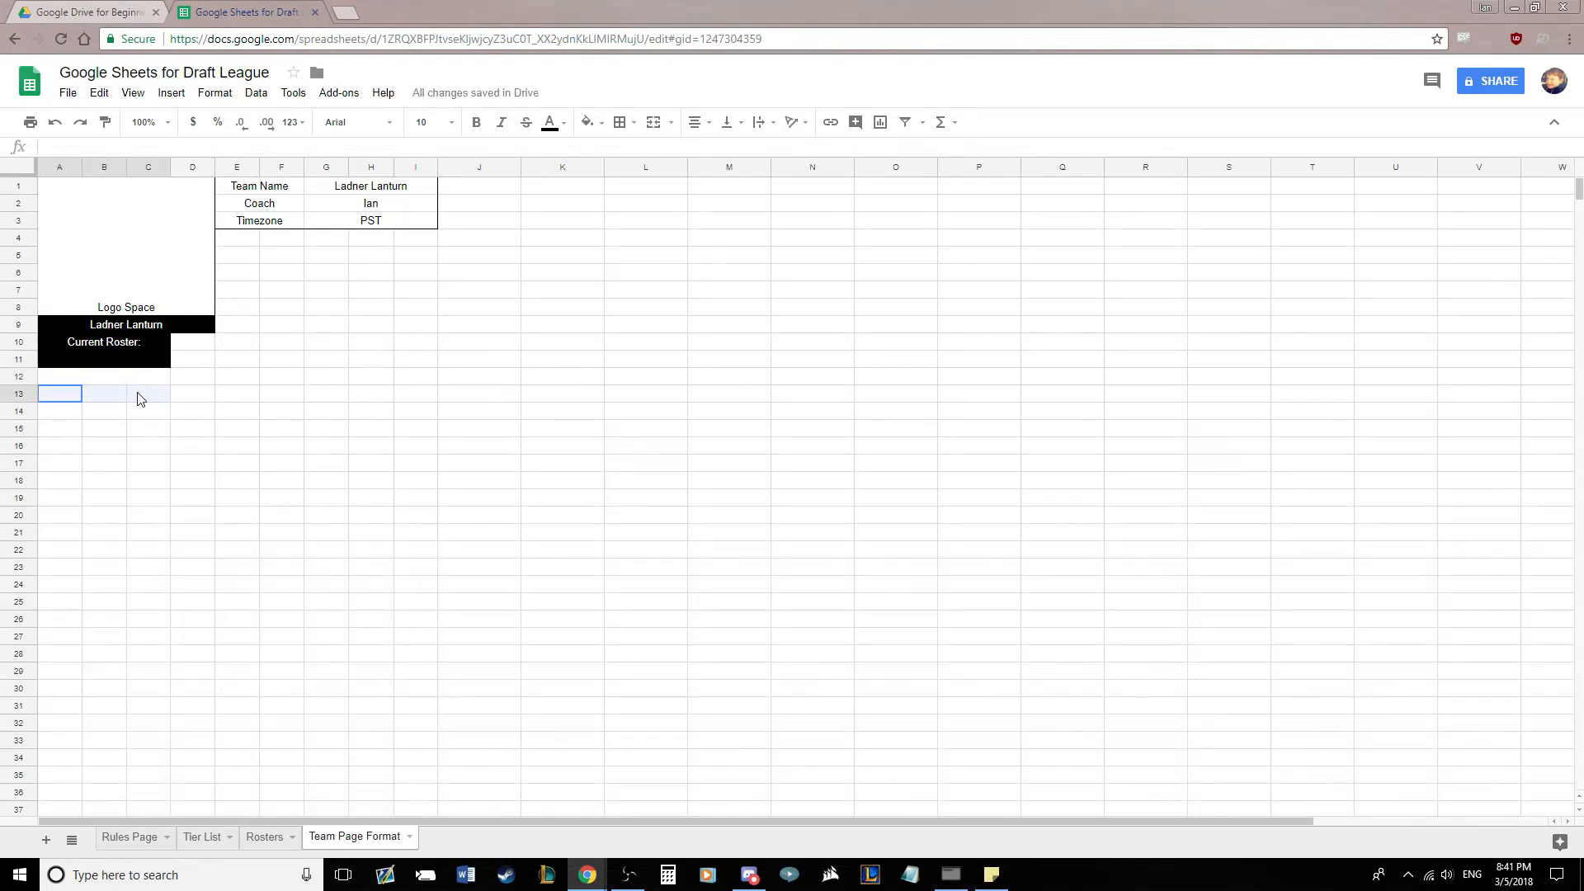
click(653, 122)
key(Up)
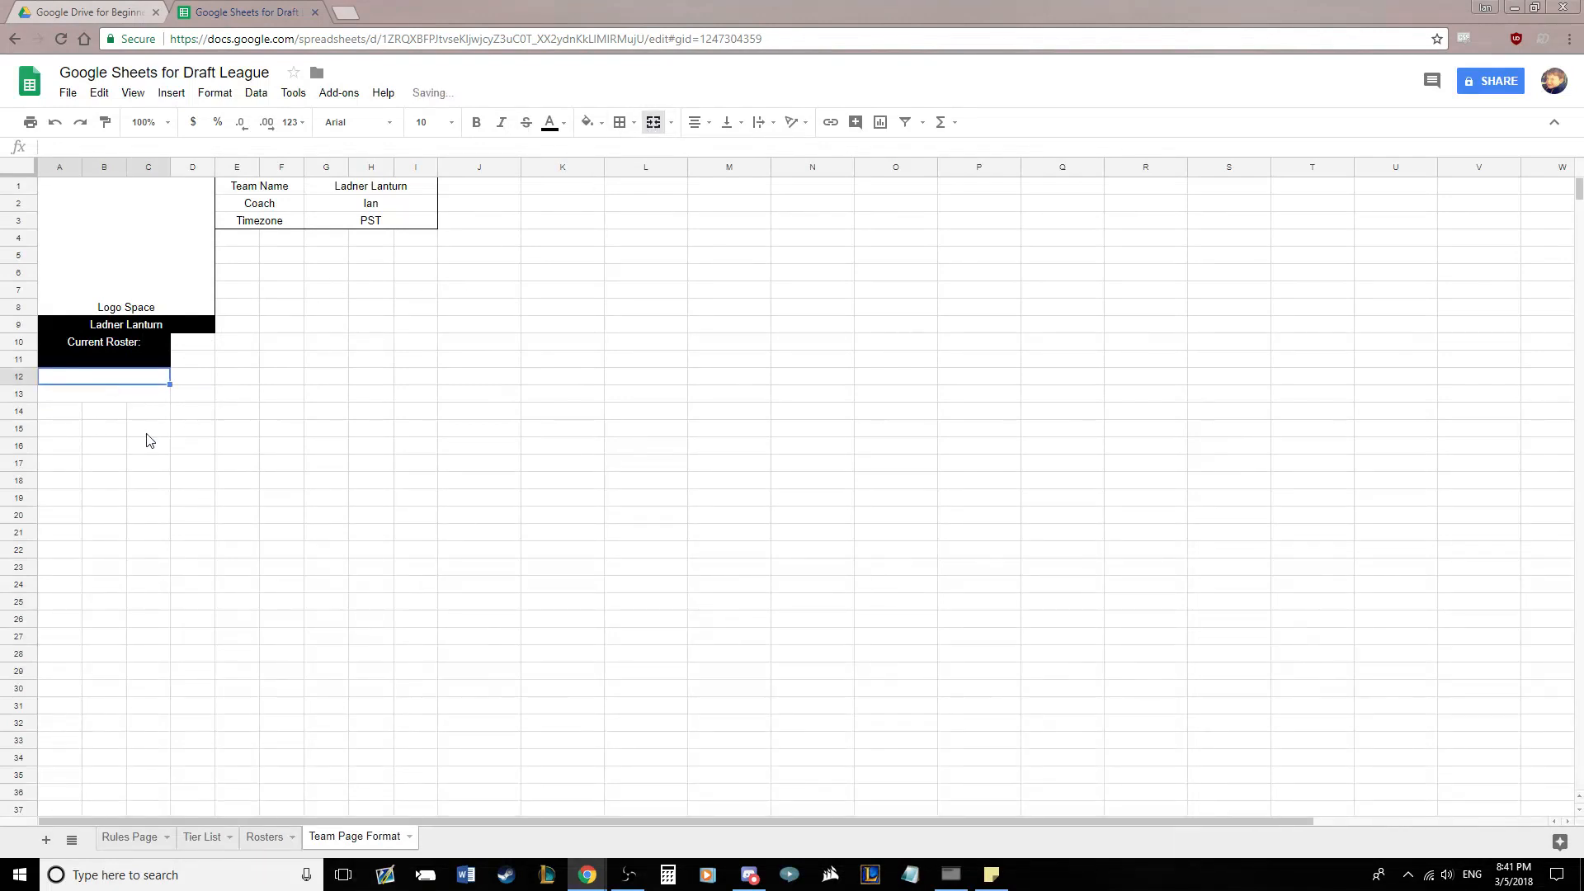
text(1)
key(Return)
text(2)
key(Return)
Merge A14:C14 and A15:C15 as separate rows and number them 3 and 4
drag(49, 414, 135, 417)
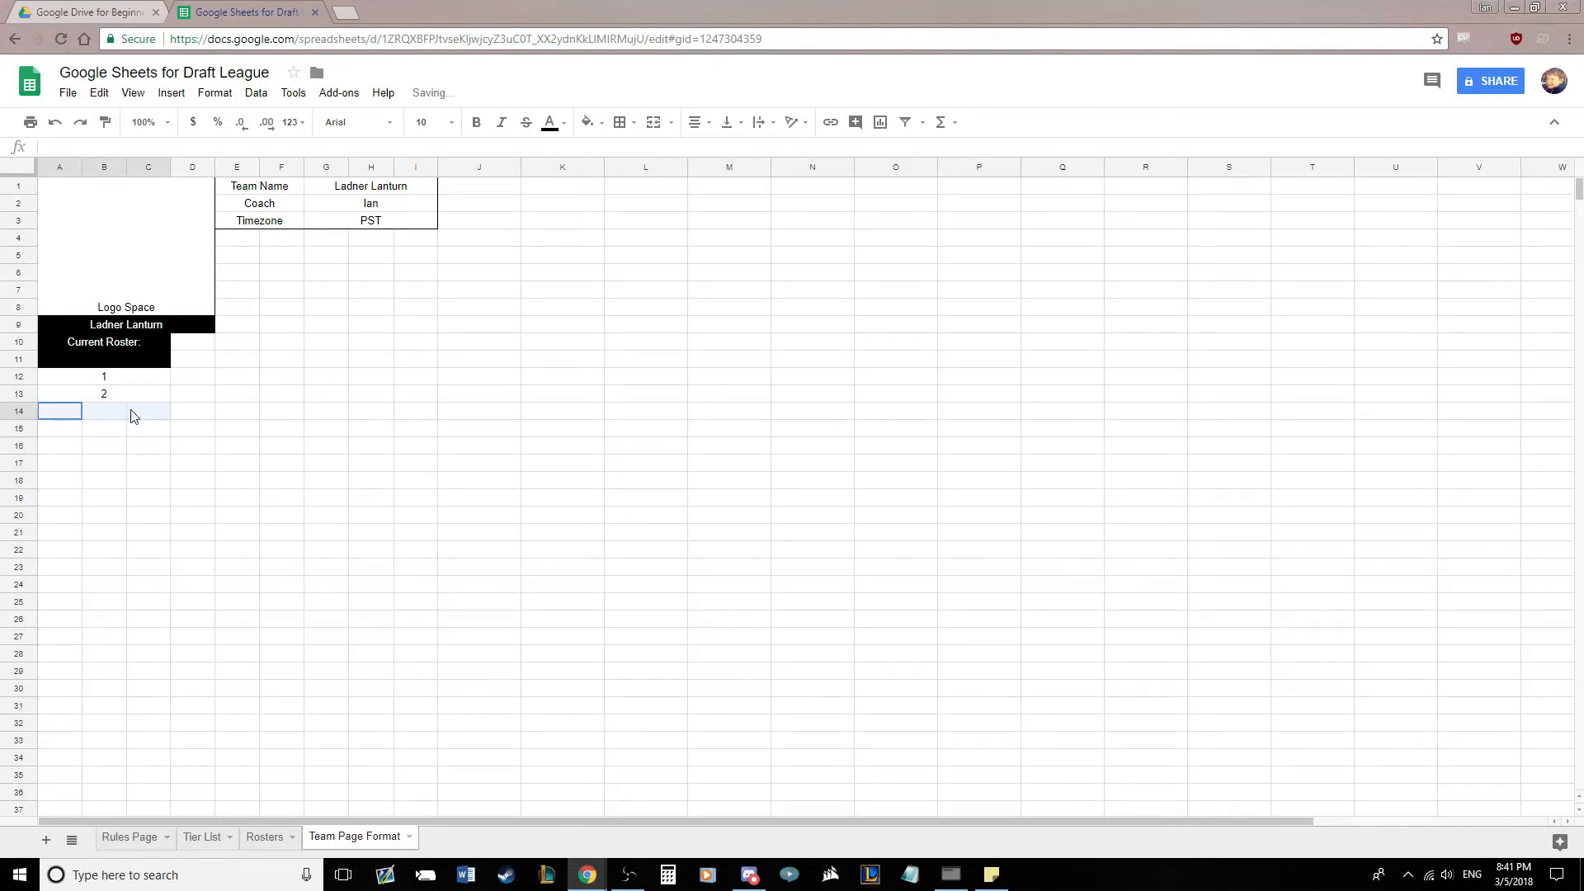
click(653, 122)
text(3)
key(Return)
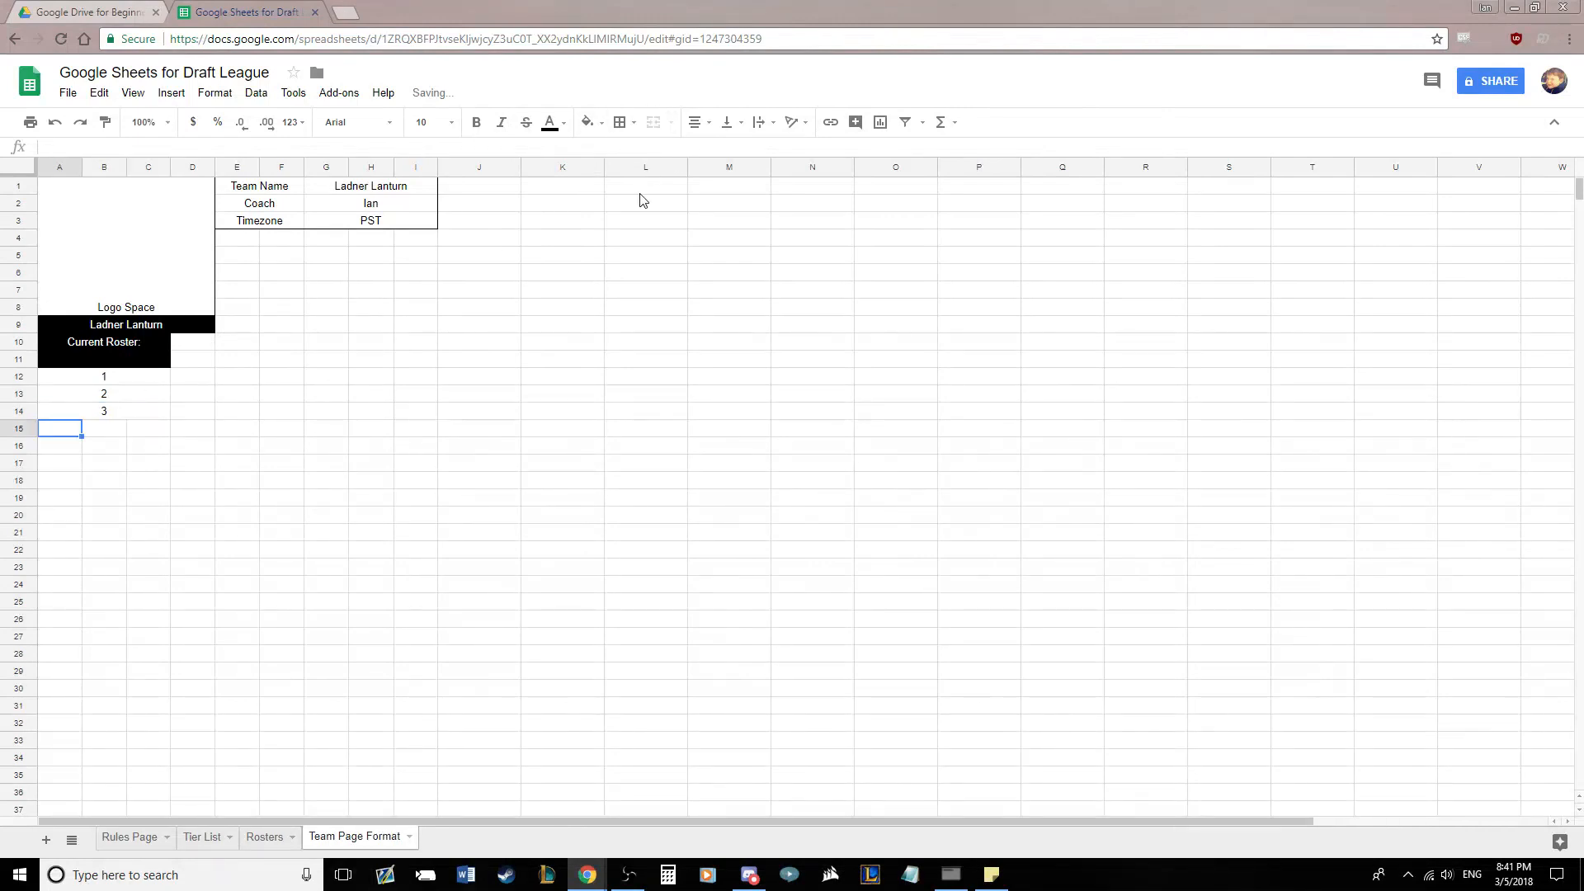
drag(56, 430, 142, 430)
click(654, 122)
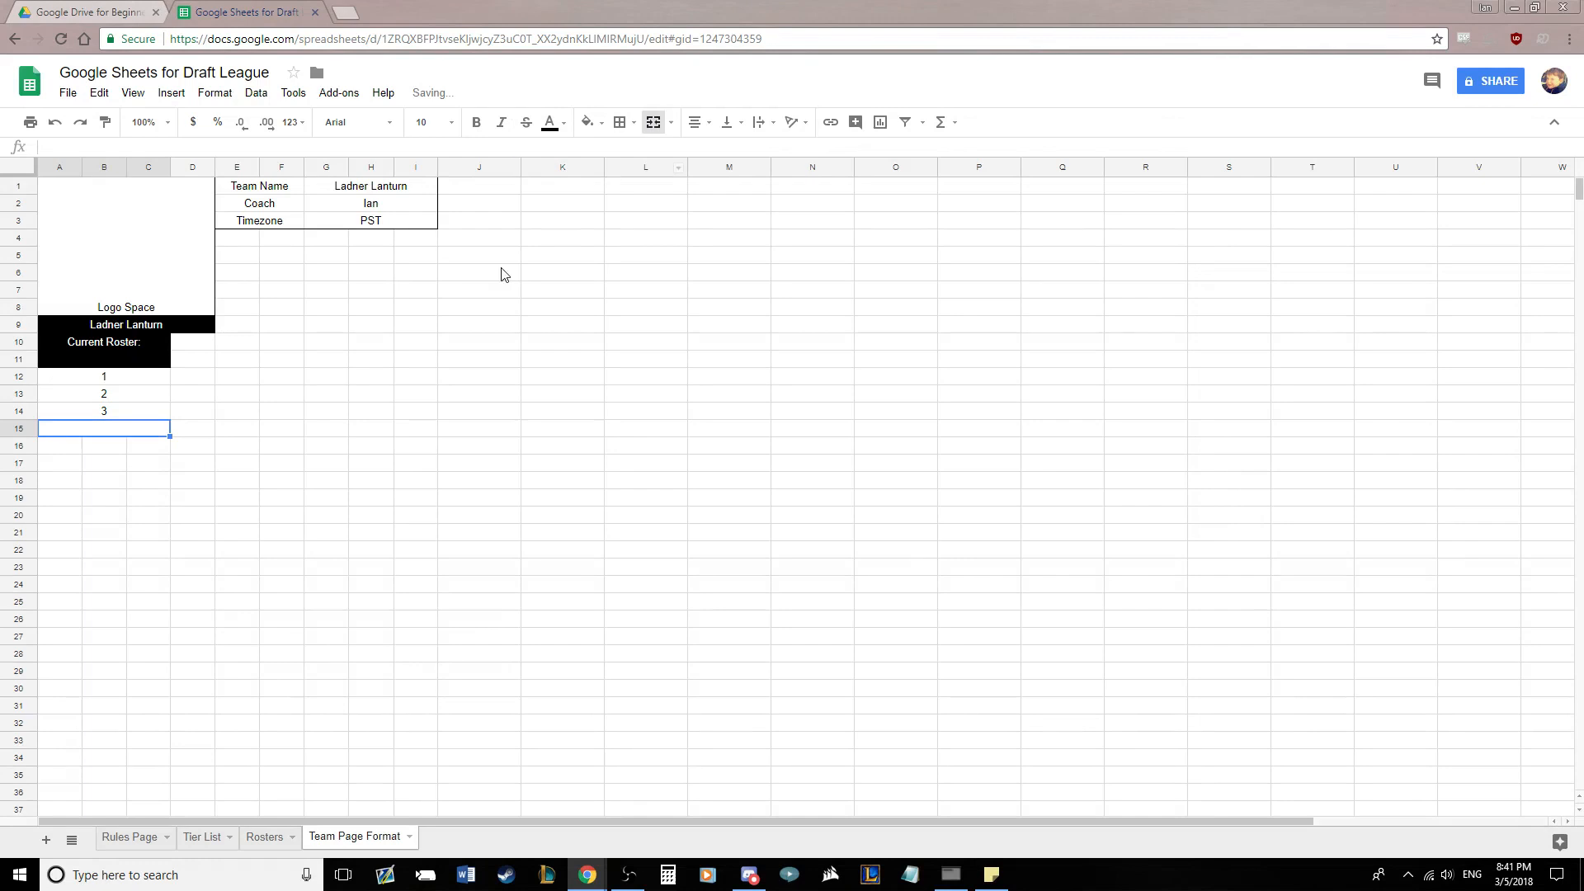
text(4)
key(Return)
Merge A16:C16 and A17:C17 as separate rows and number them 5 and 6
drag(73, 446, 145, 463)
click(653, 122)
click(654, 122)
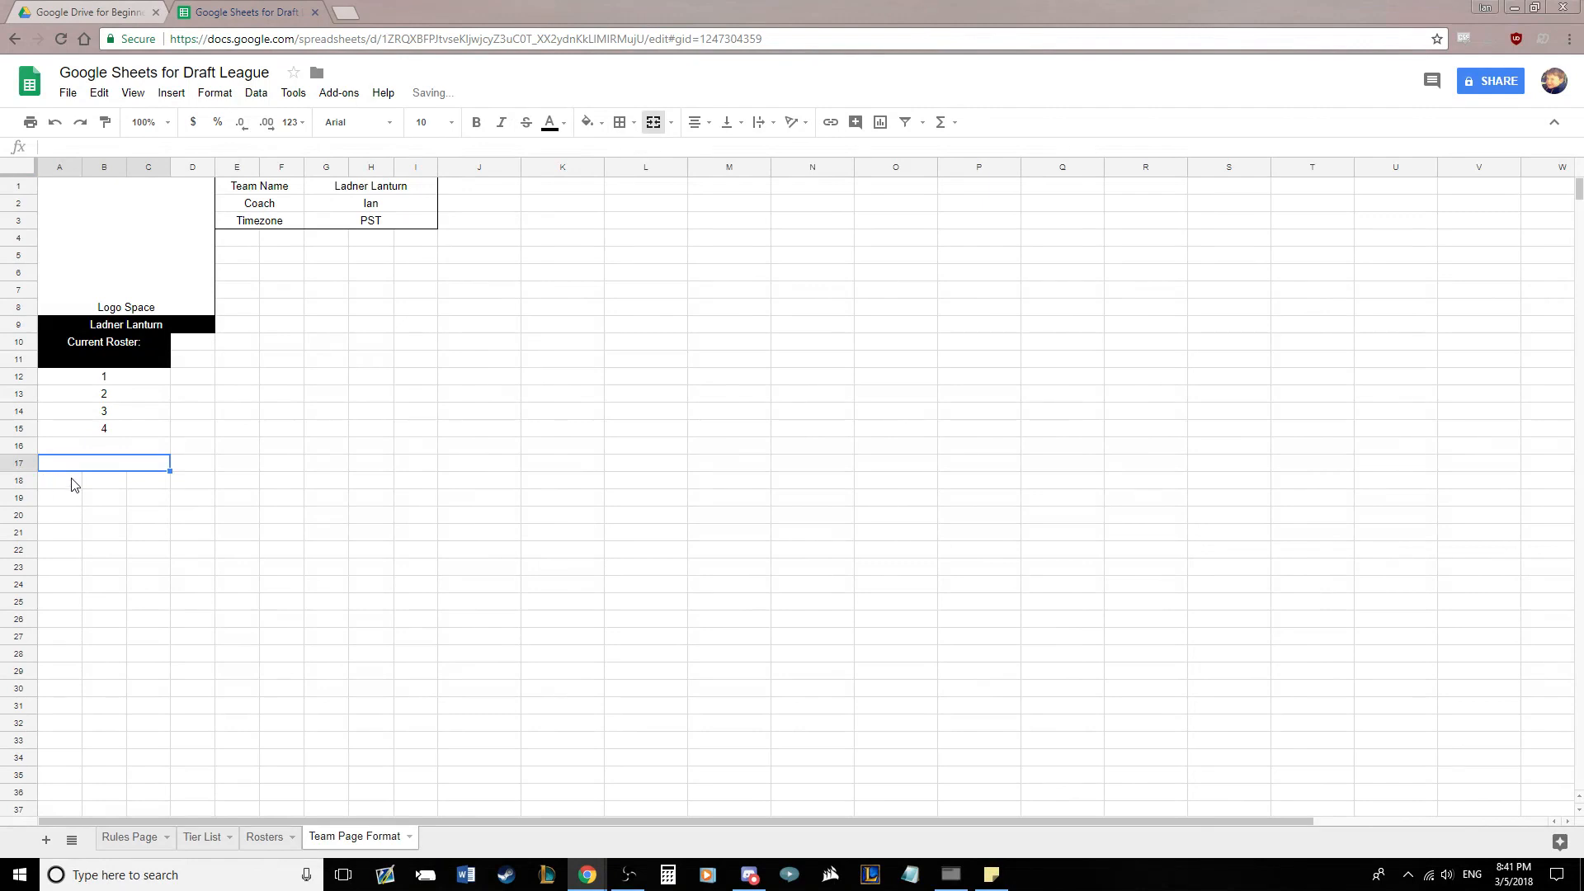
click(134, 450)
text(5)
key(Return)
text(6)
key(Return)
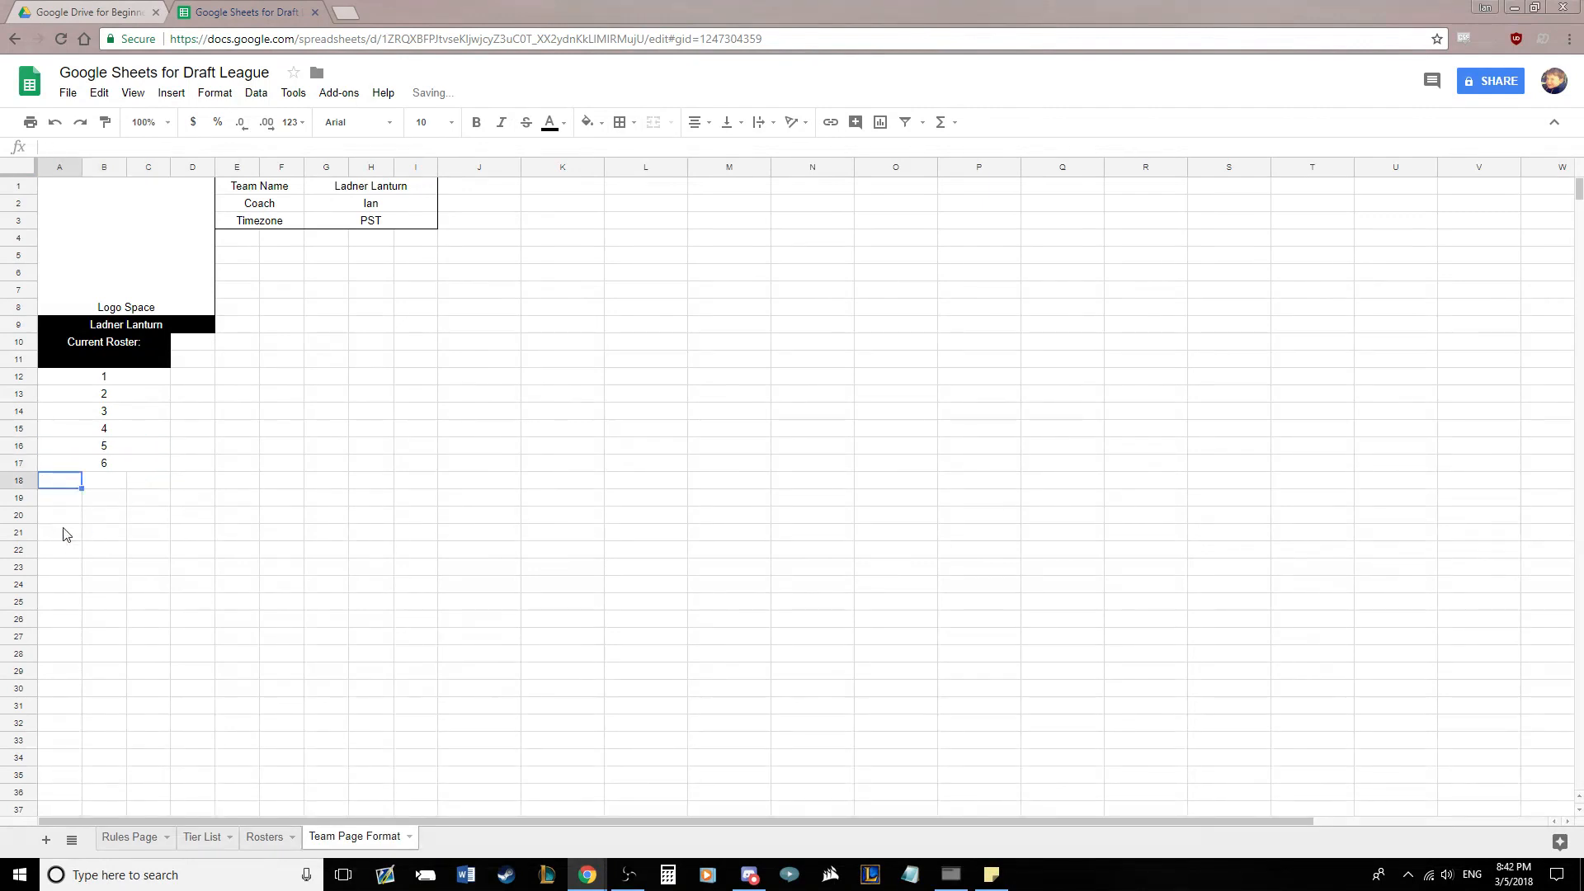
Merge A18:C18 and A19:C19 as separate rows and number them 7 and 8
drag(89, 482, 153, 501)
click(653, 123)
click(654, 122)
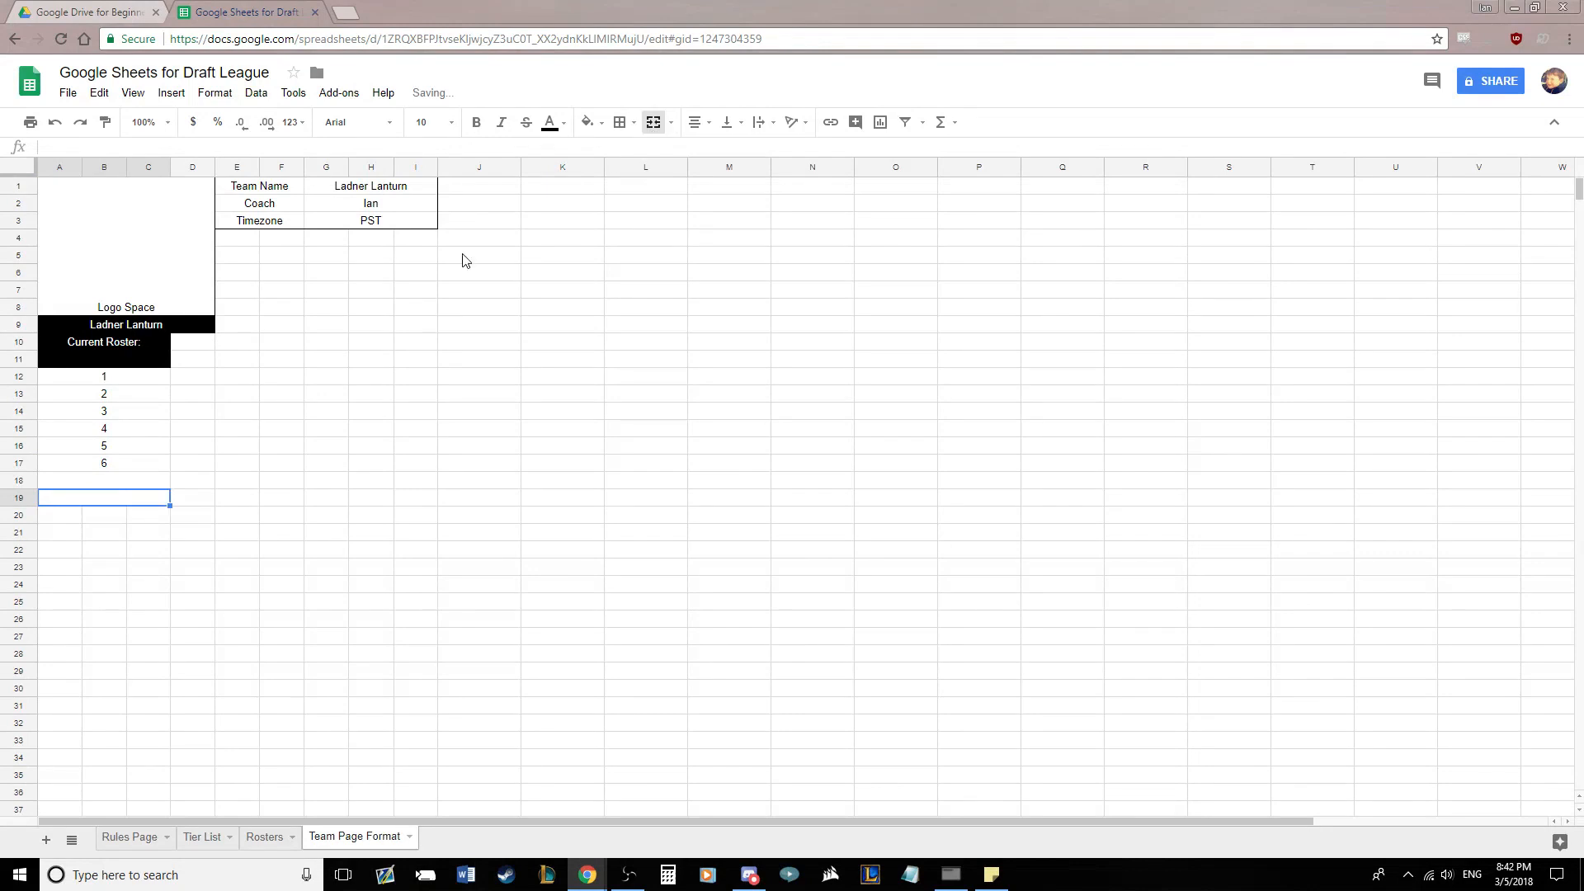
click(114, 482)
text(7)
key(Return)
text(8)
key(Return)
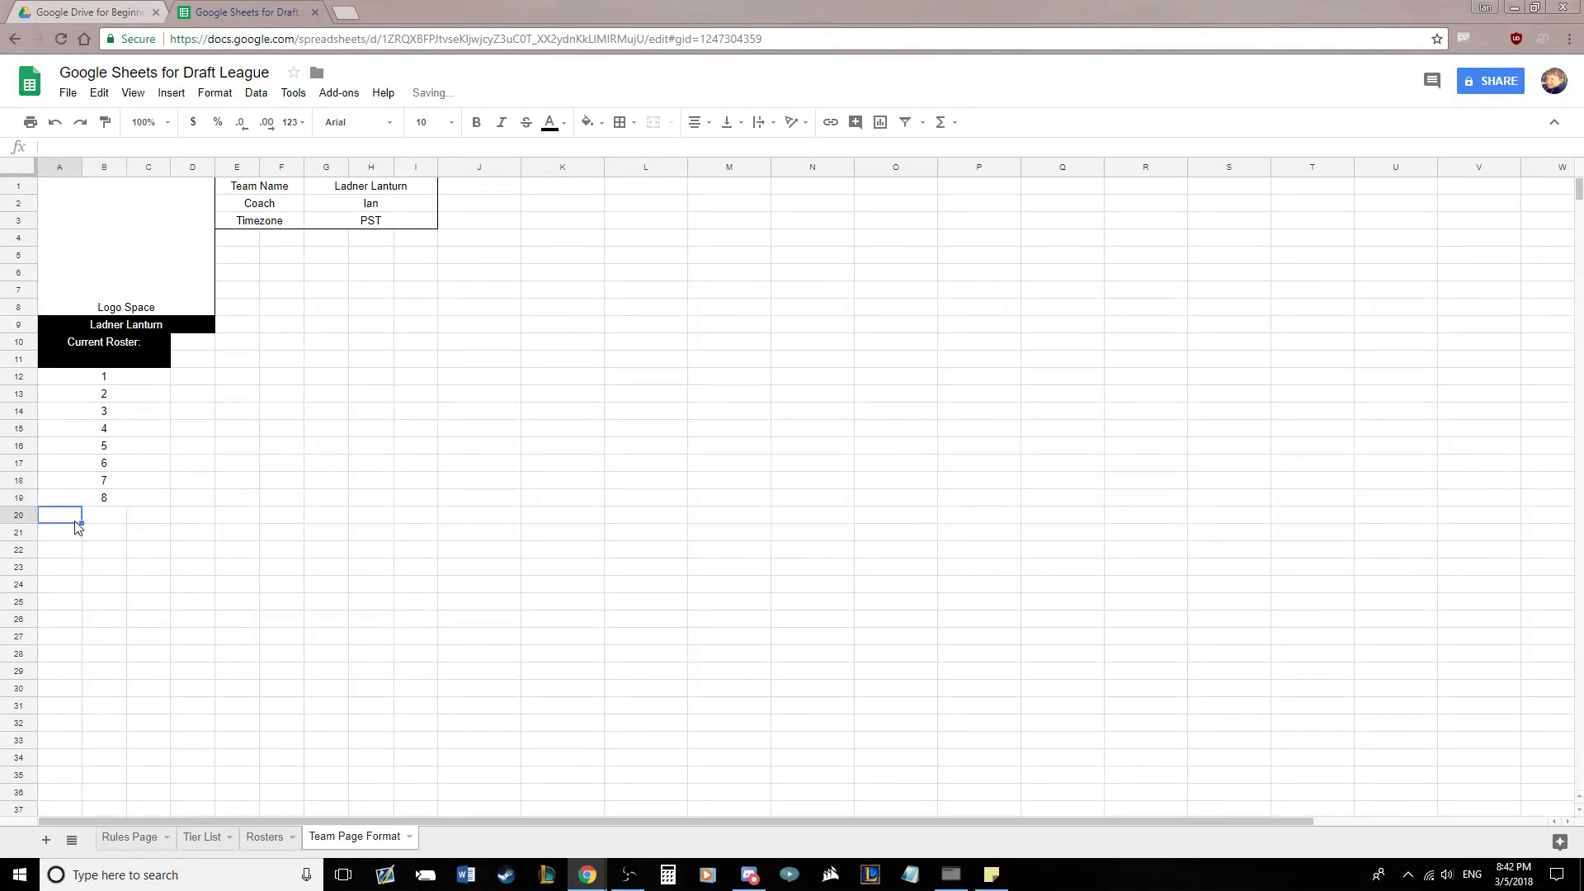
Merge A20:C20 and enter 9 as the roster number in it
drag(69, 520, 149, 516)
click(659, 124)
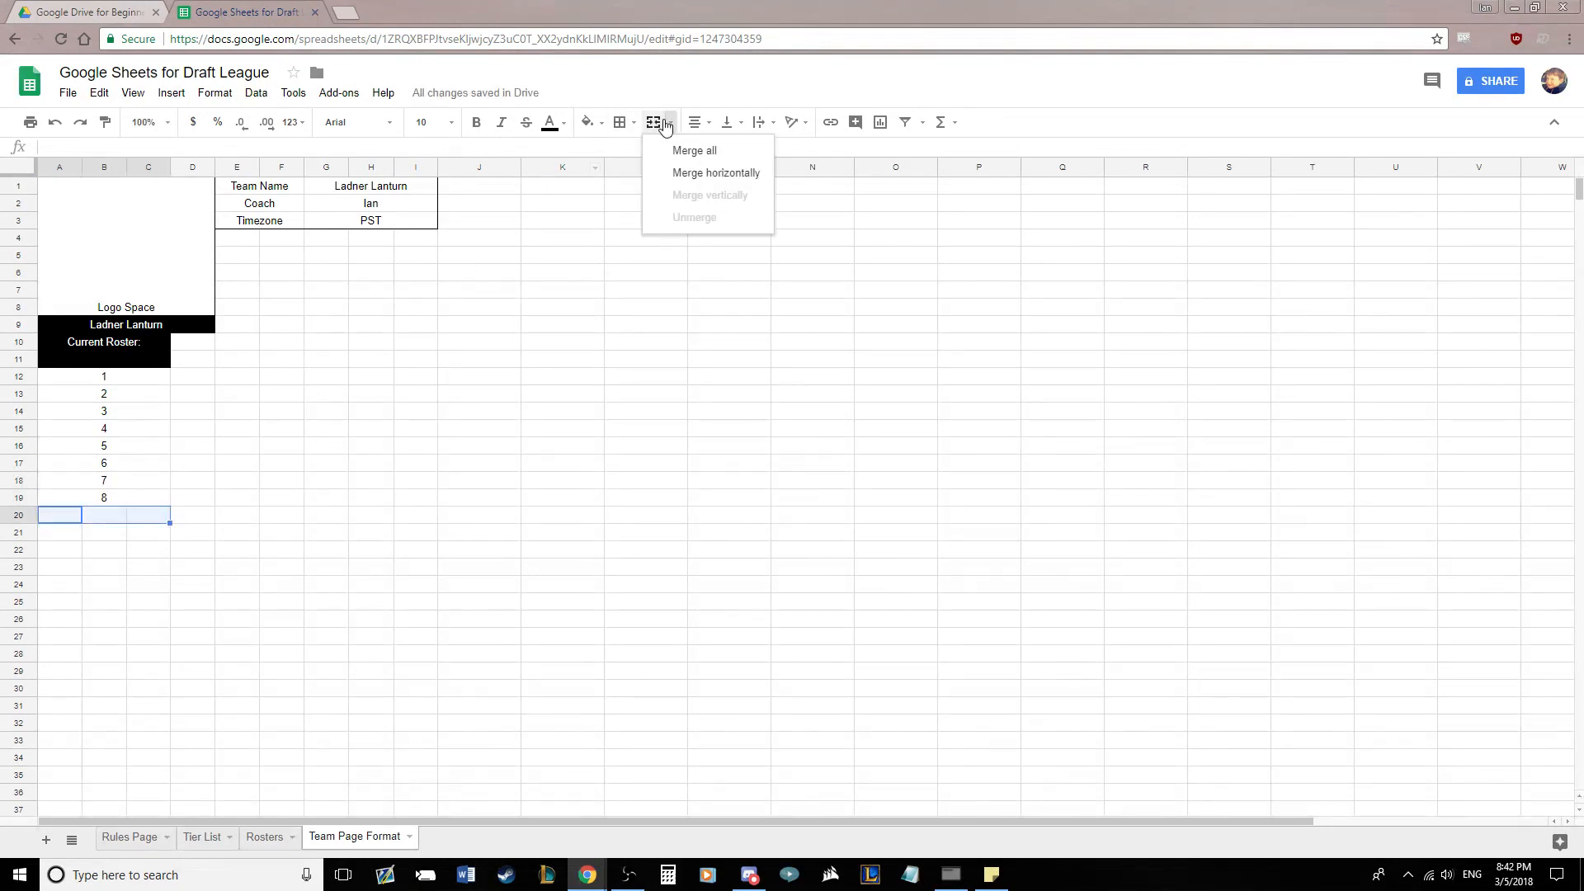
click(658, 123)
click(327, 516)
click(103, 518)
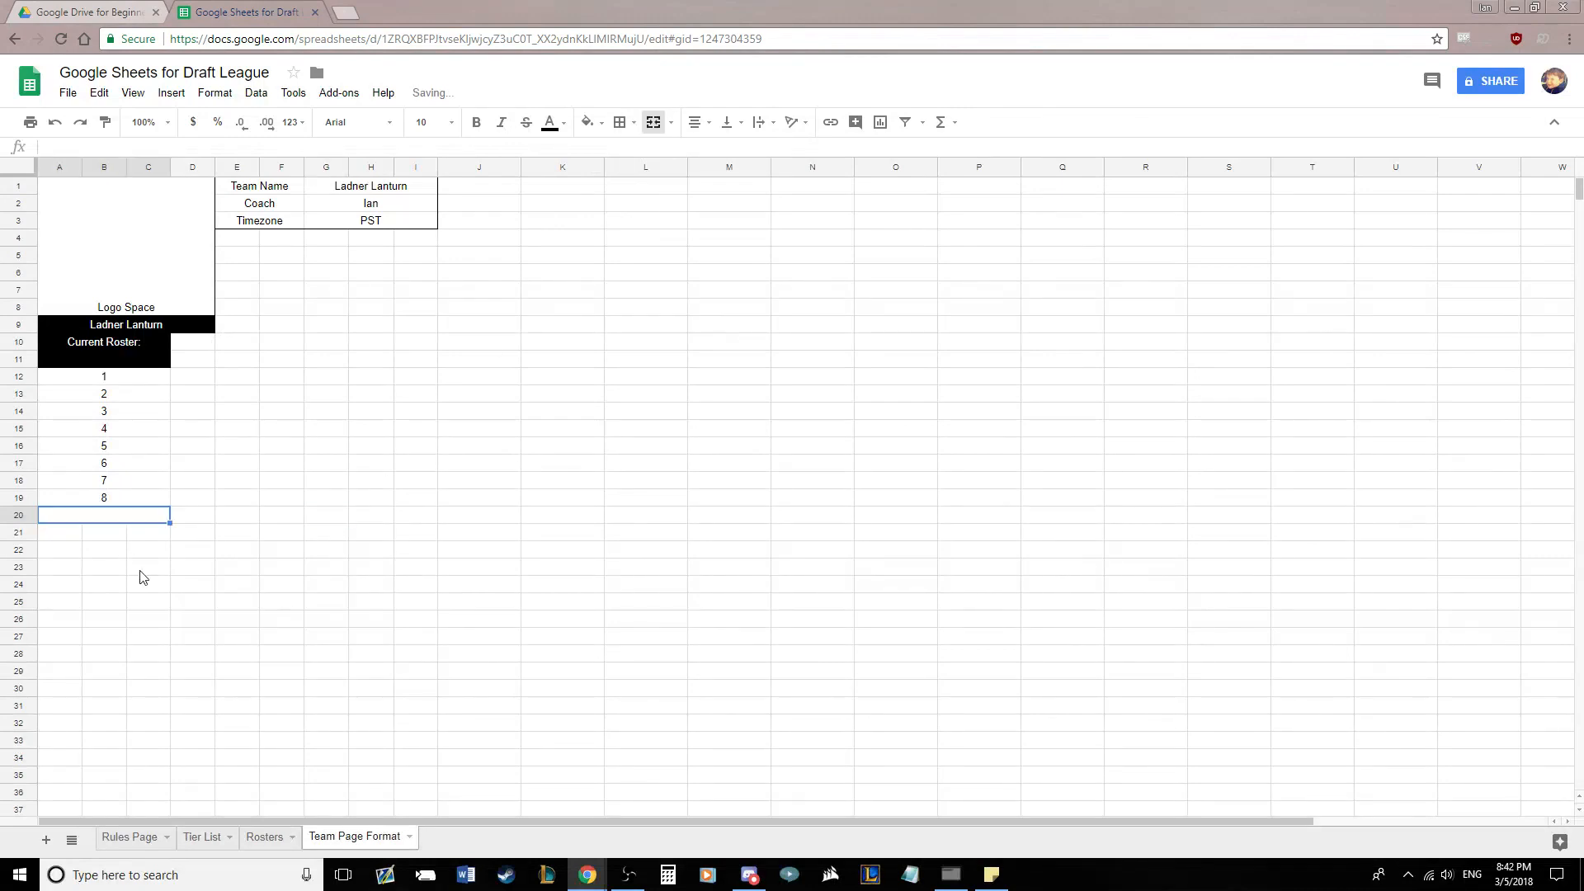
text(9)
key(Return)
Merge A21:C21 and A22:C22 as separate rows and number them 10 and 11
drag(69, 537, 153, 538)
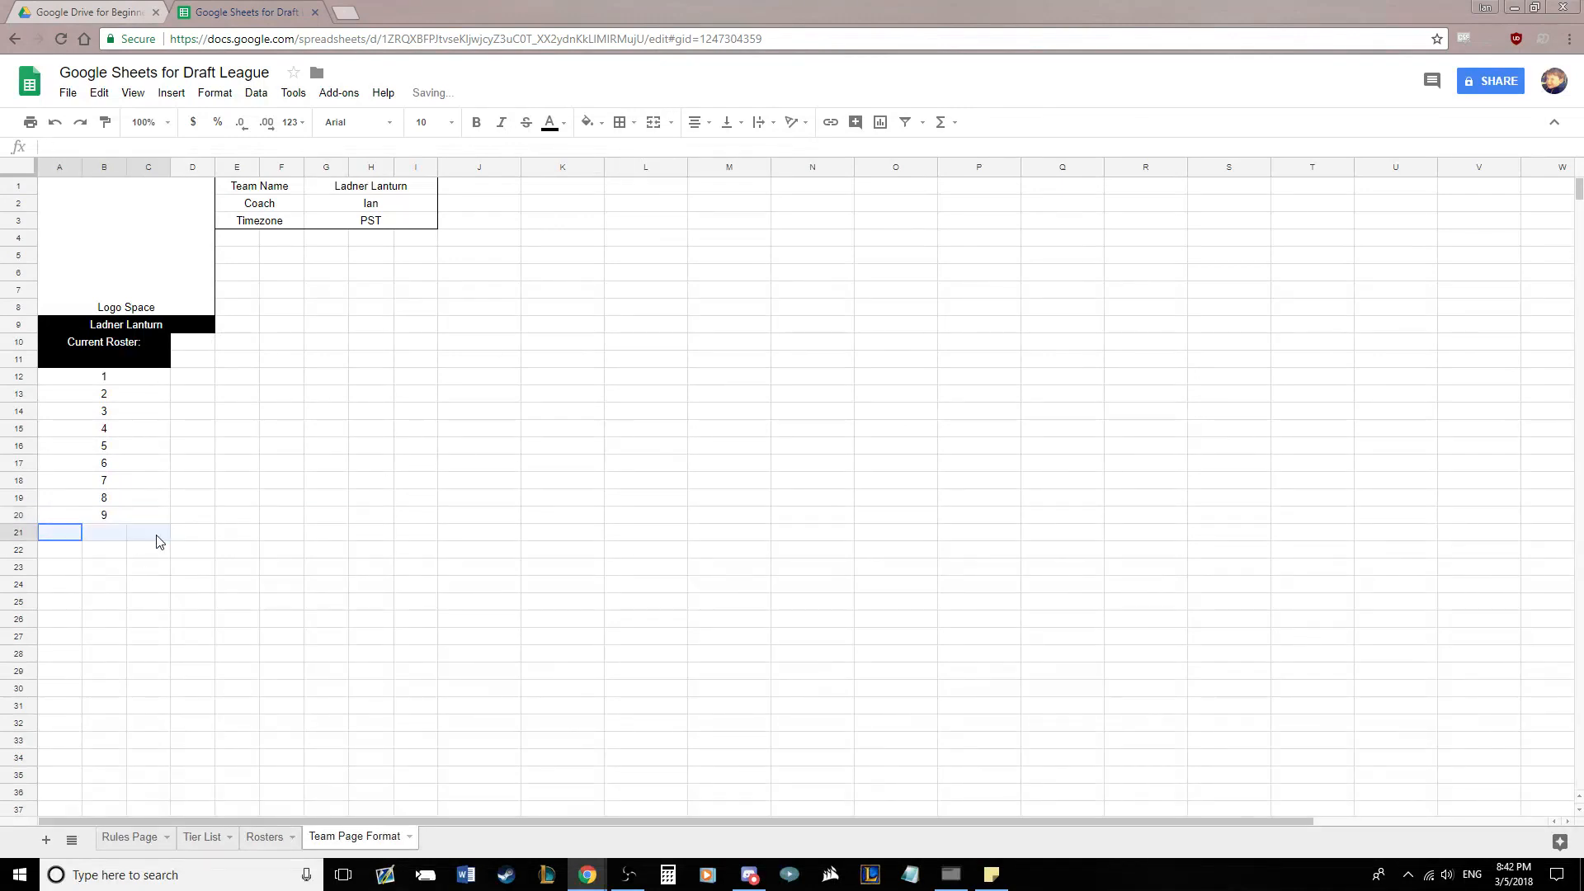
click(653, 122)
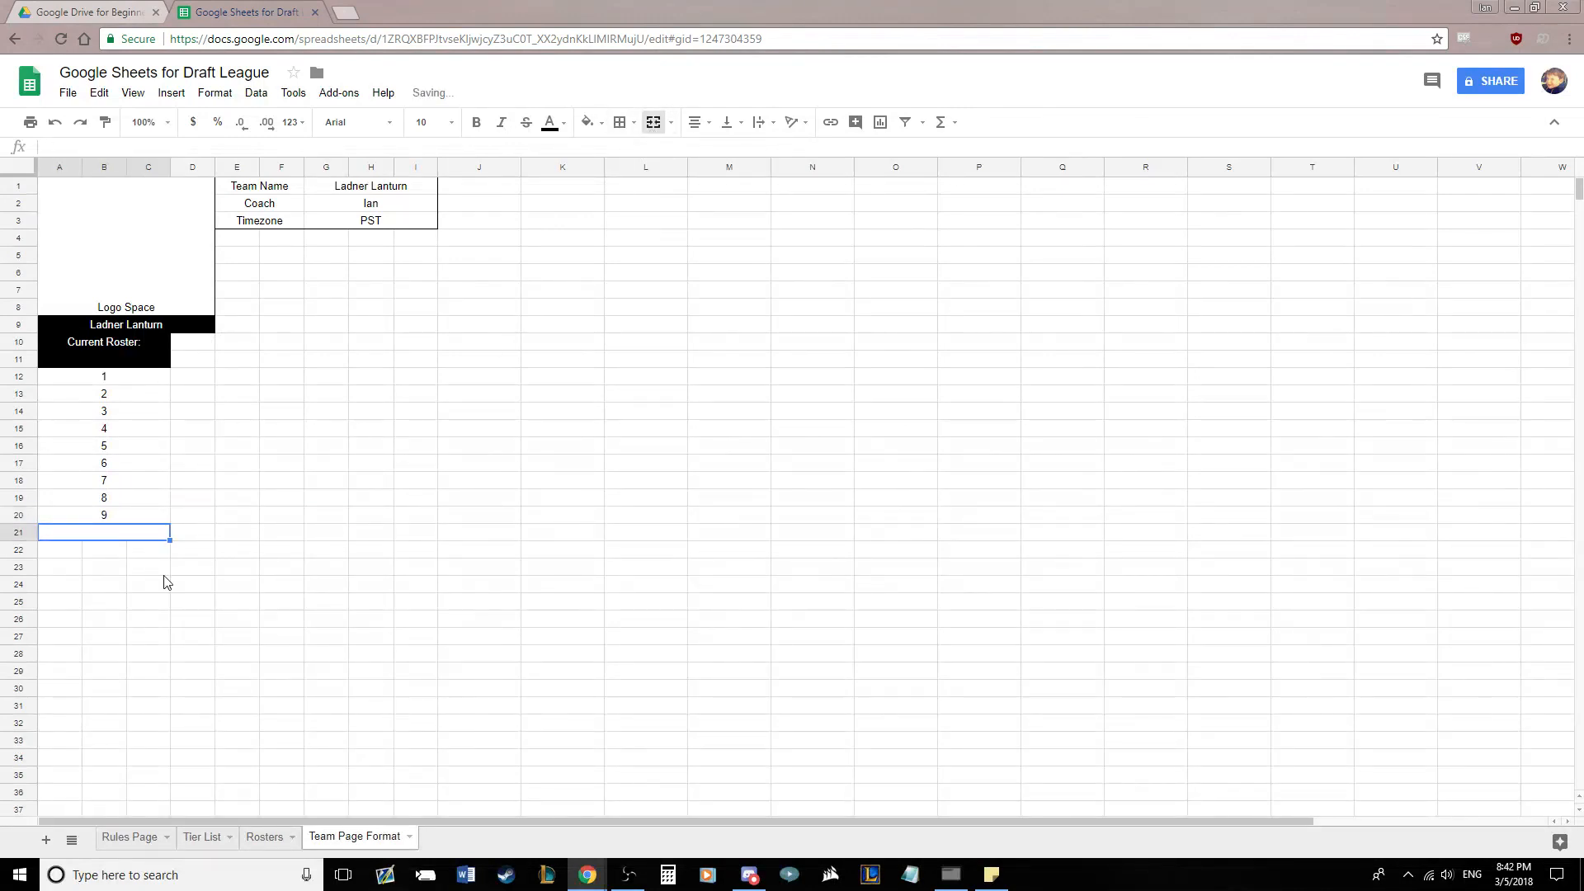
text(10)
key(Return)
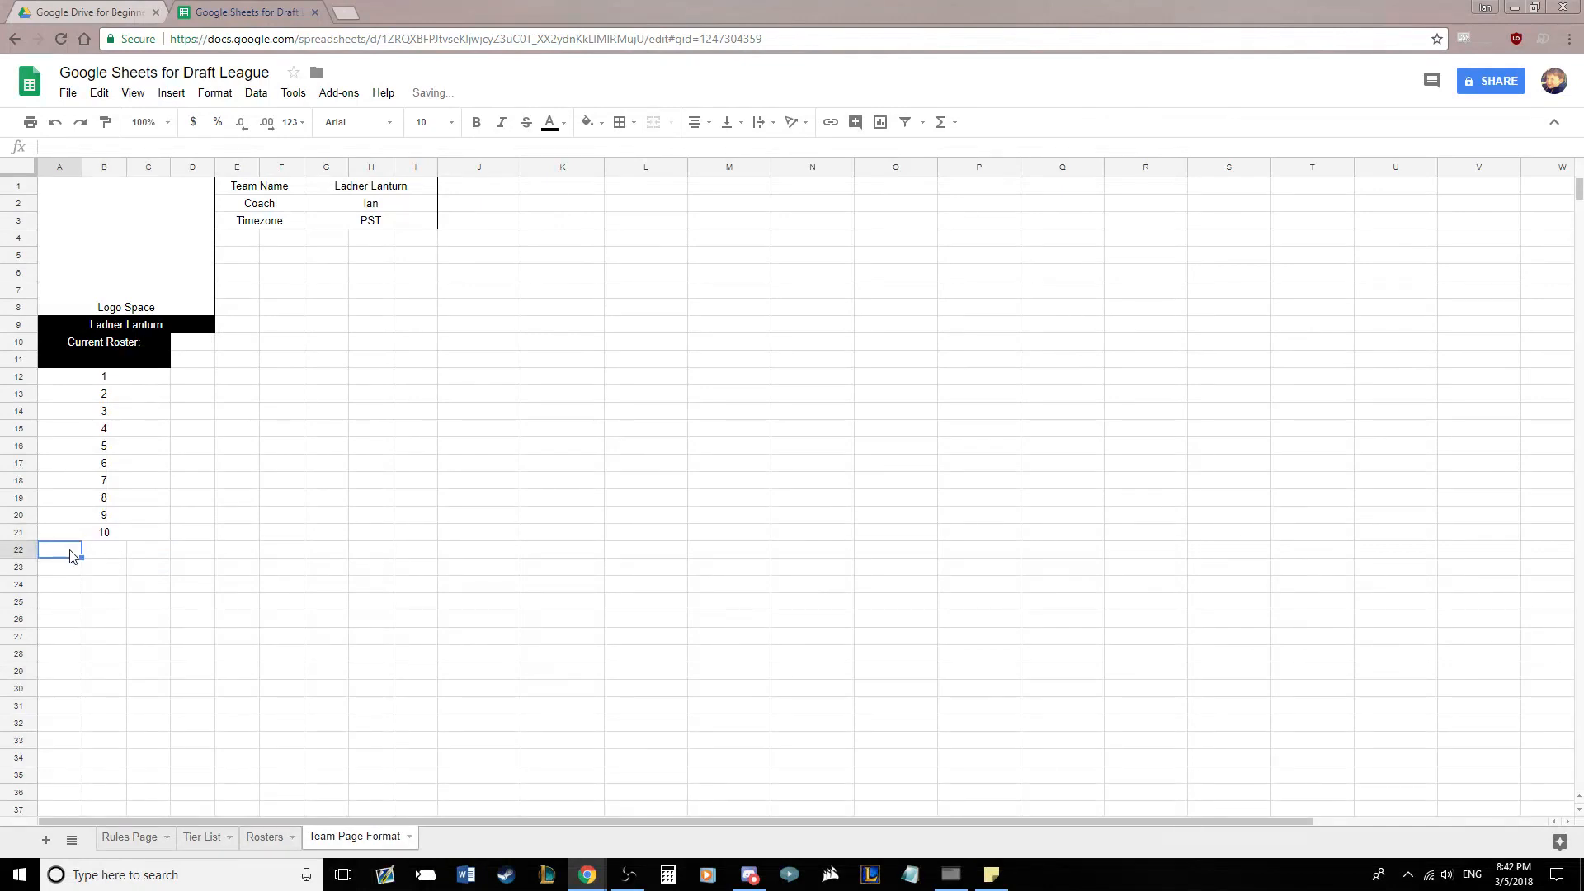
drag(71, 546, 141, 543)
click(653, 122)
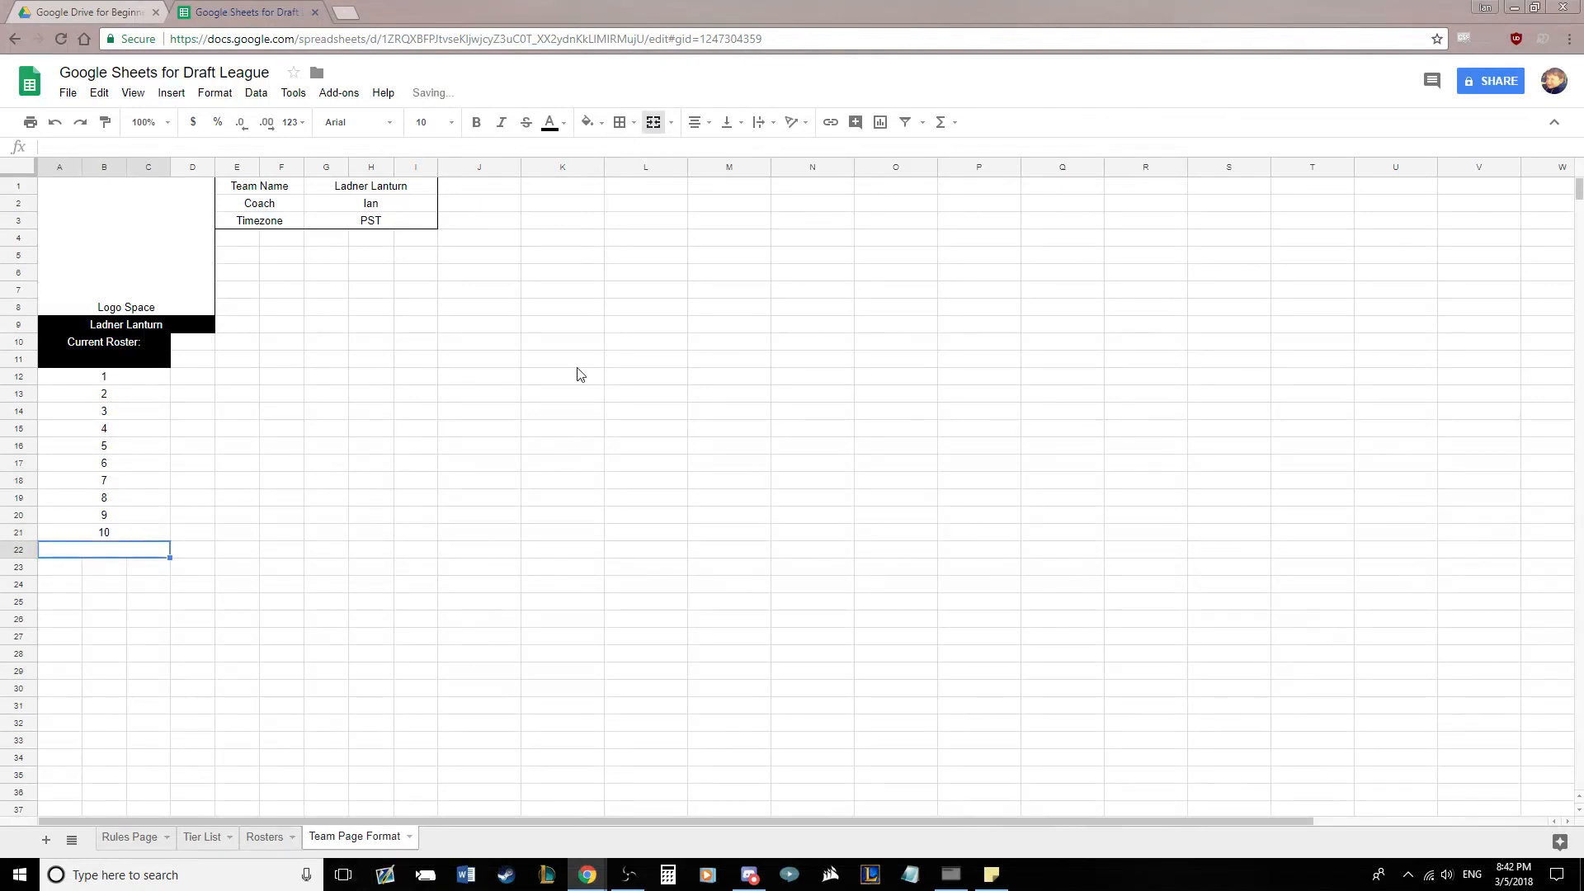
text(11)
key(Return)
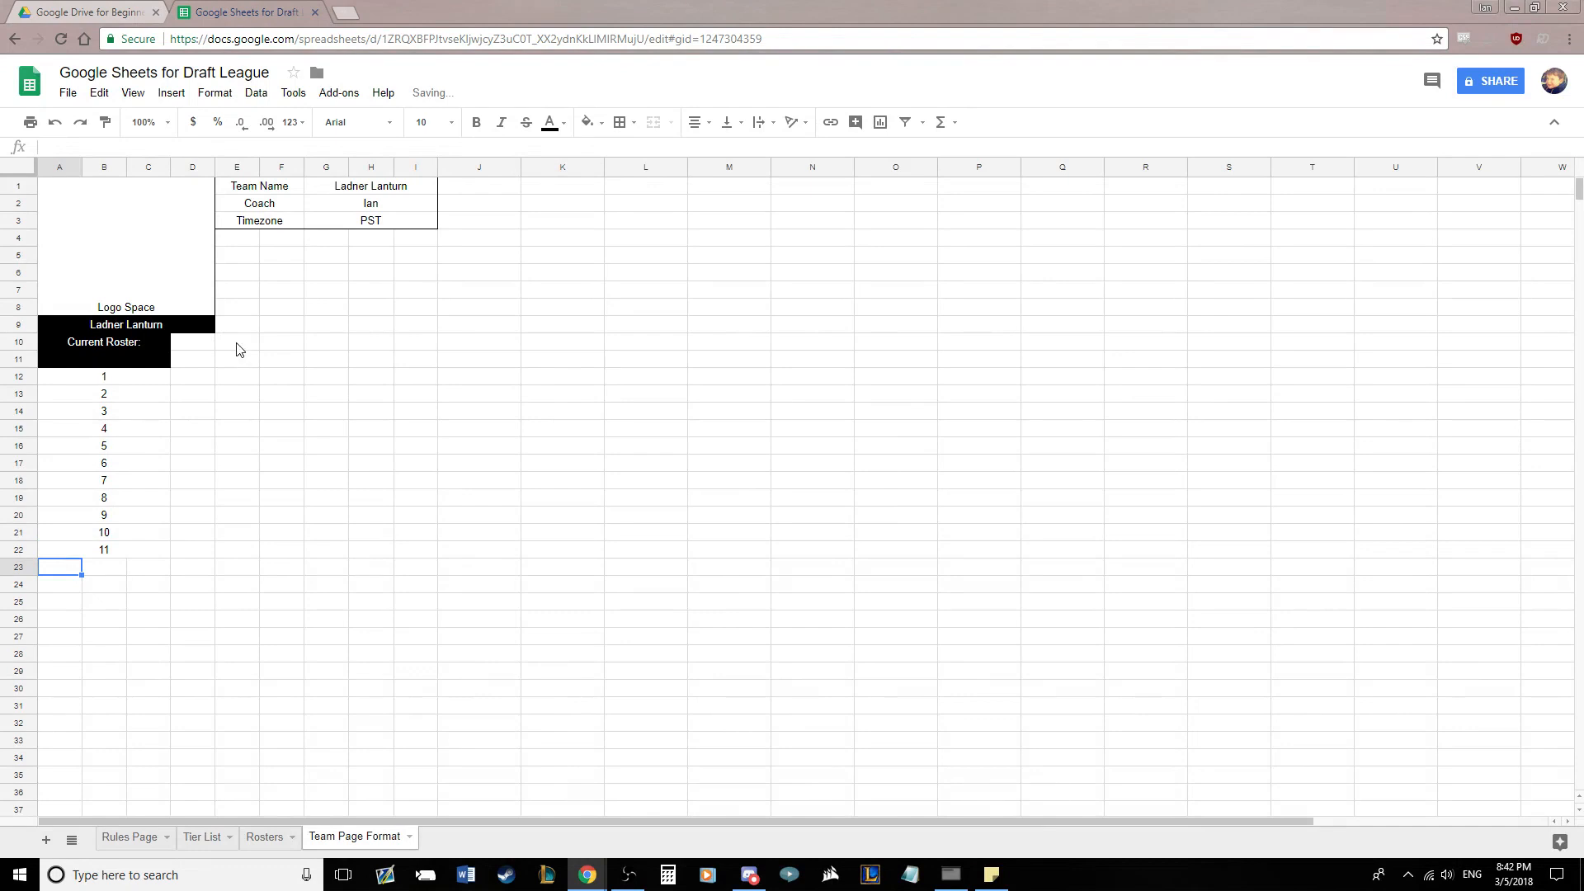
drag(124, 378, 134, 547)
click(386, 497)
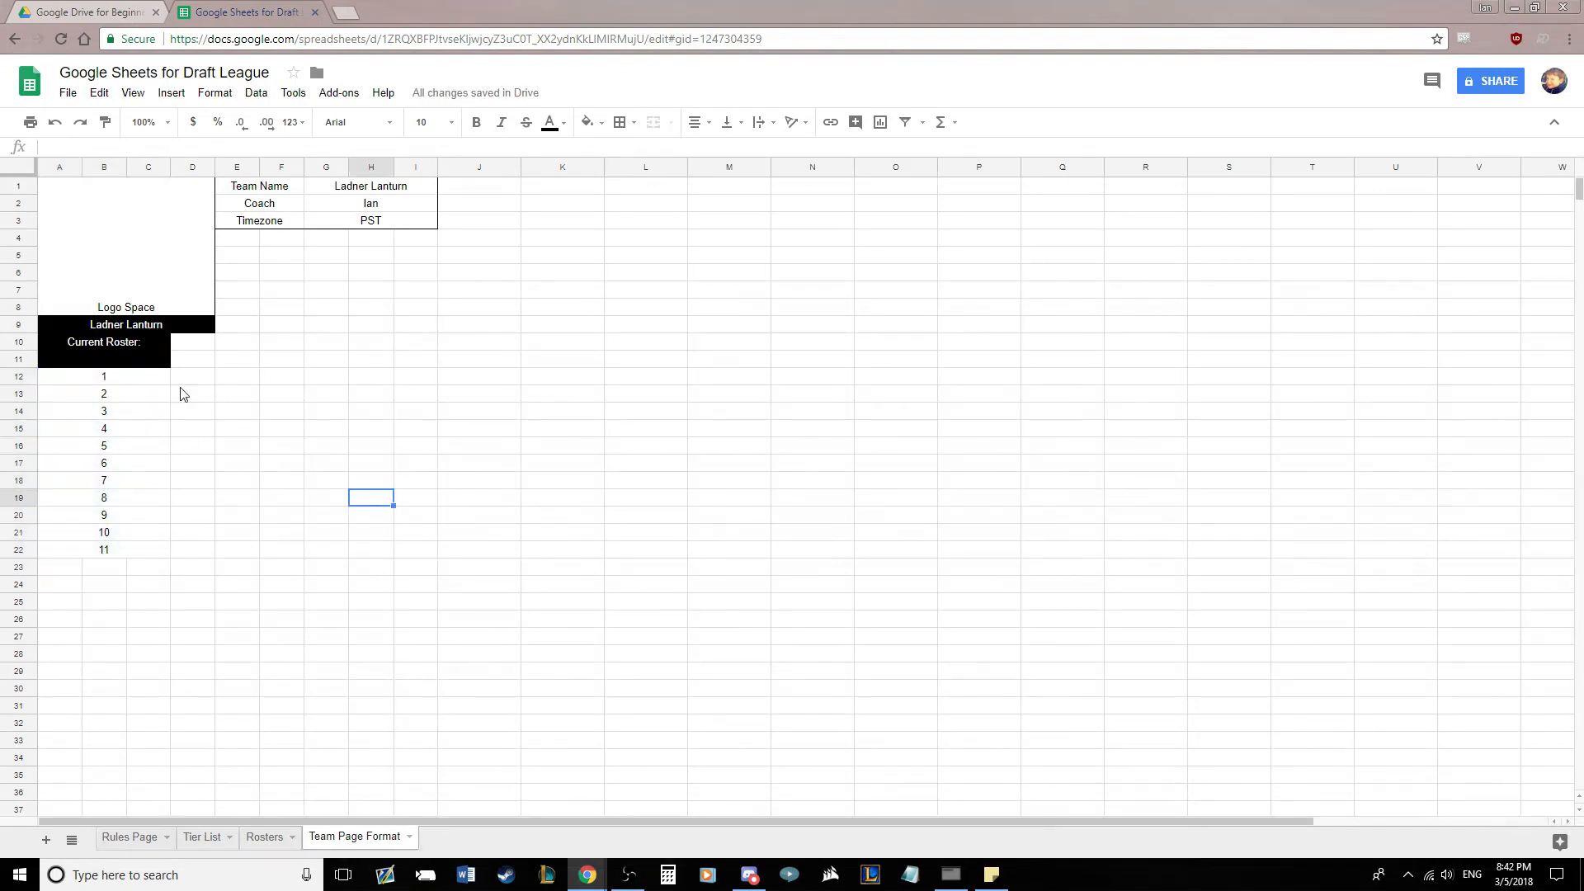
Merge D10:F10 and G10:I10 into two separate header cells beside the Current Roster heading
click(203, 343)
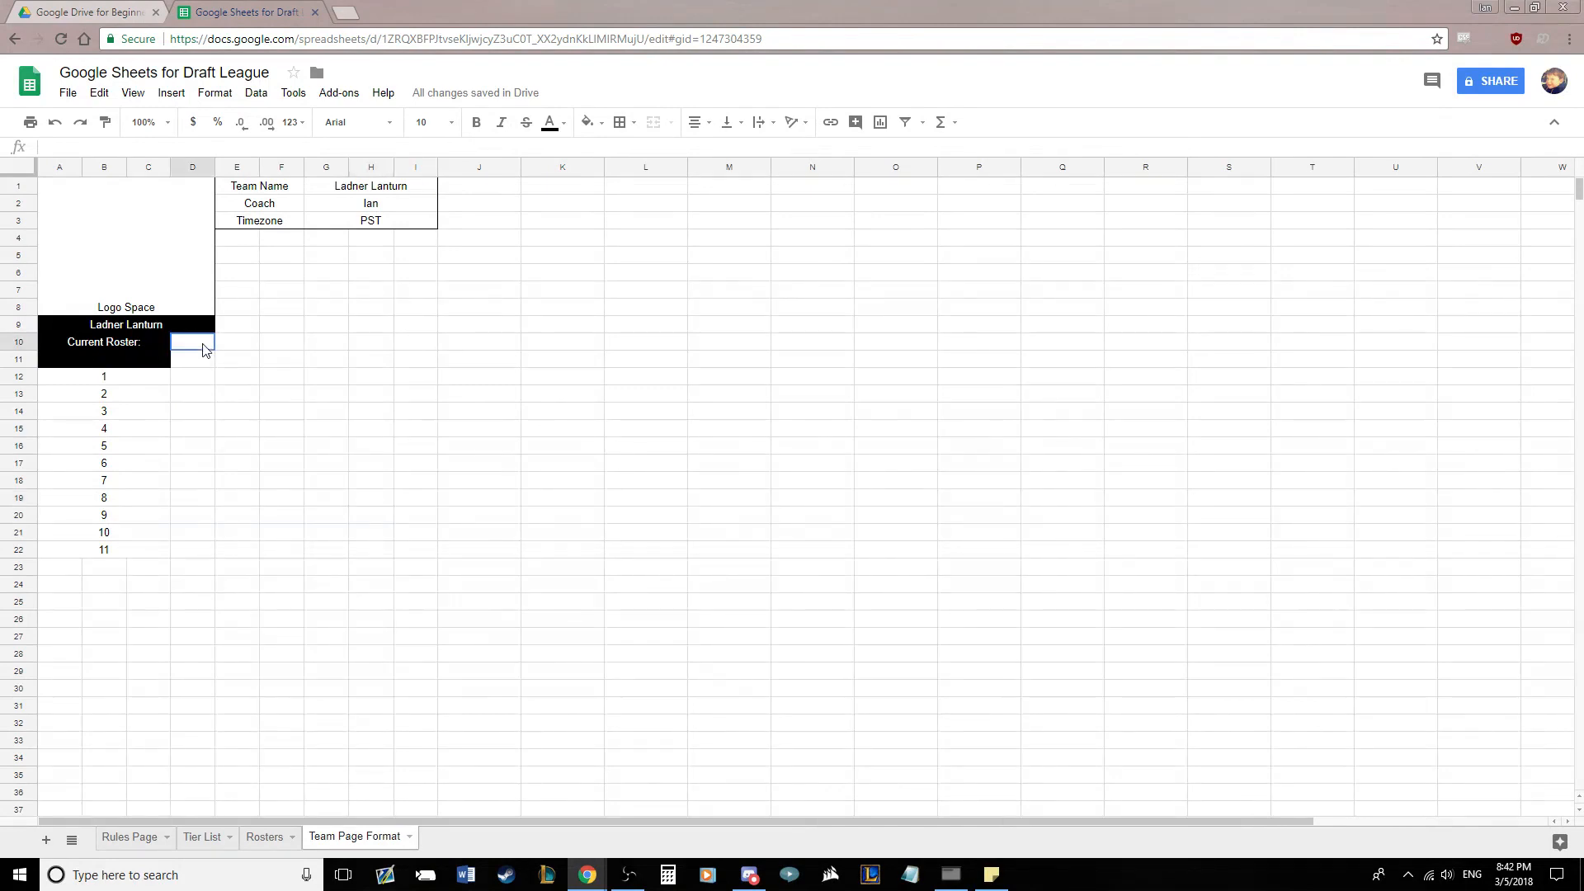
drag(203, 348, 405, 343)
click(653, 122)
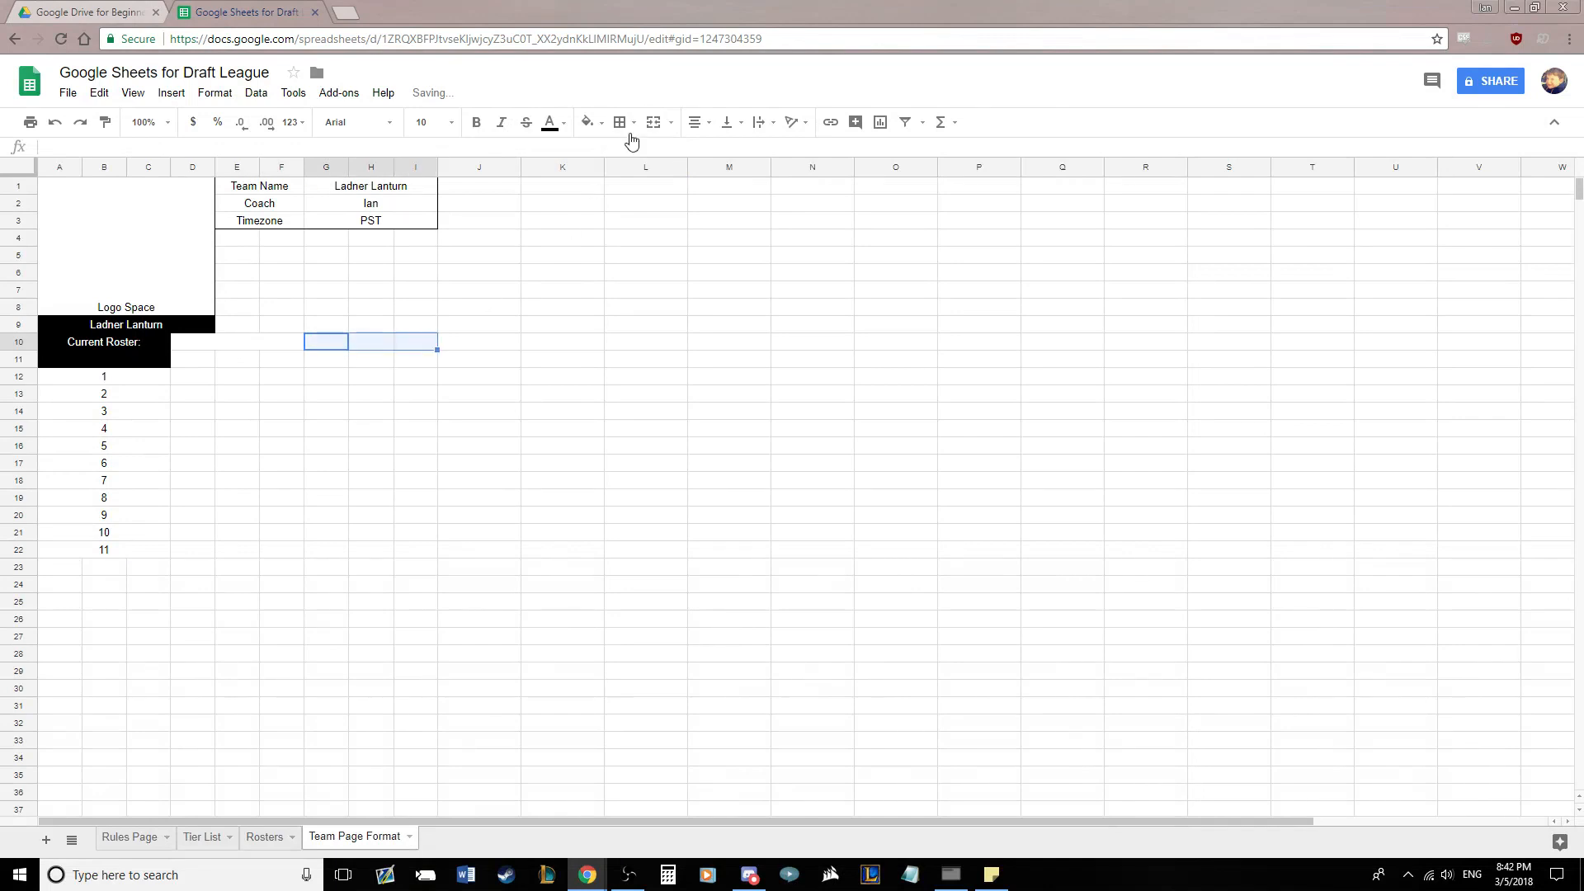
click(653, 122)
Label the merged header cells KILLS in D10:F10 and DEATHS in G10:I10
click(263, 345)
text(KILLS)
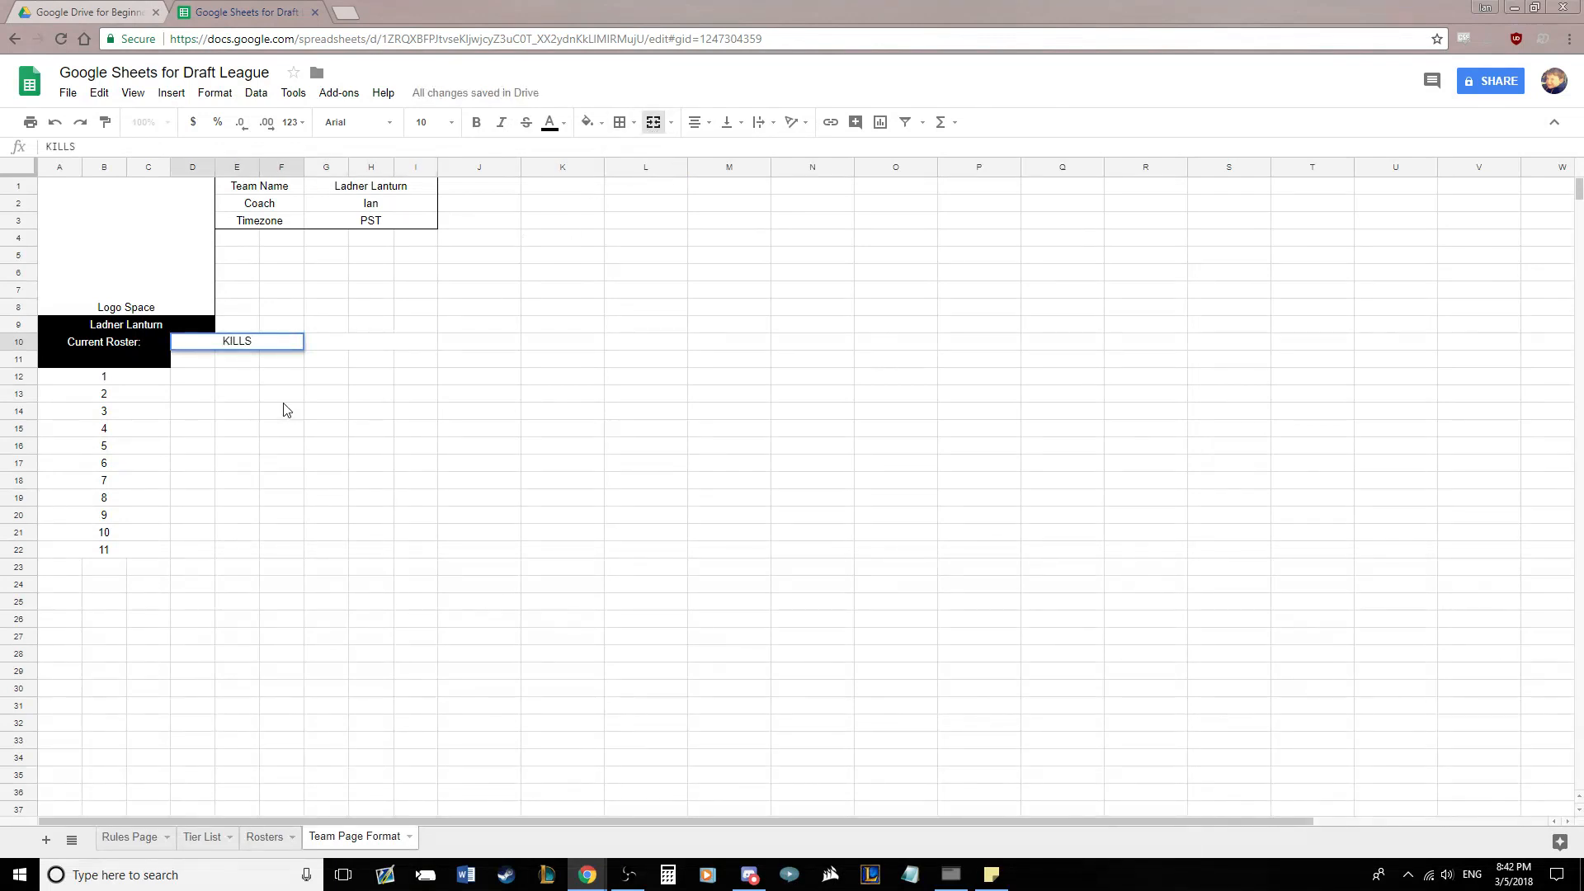
key(Tab)
text(DS)
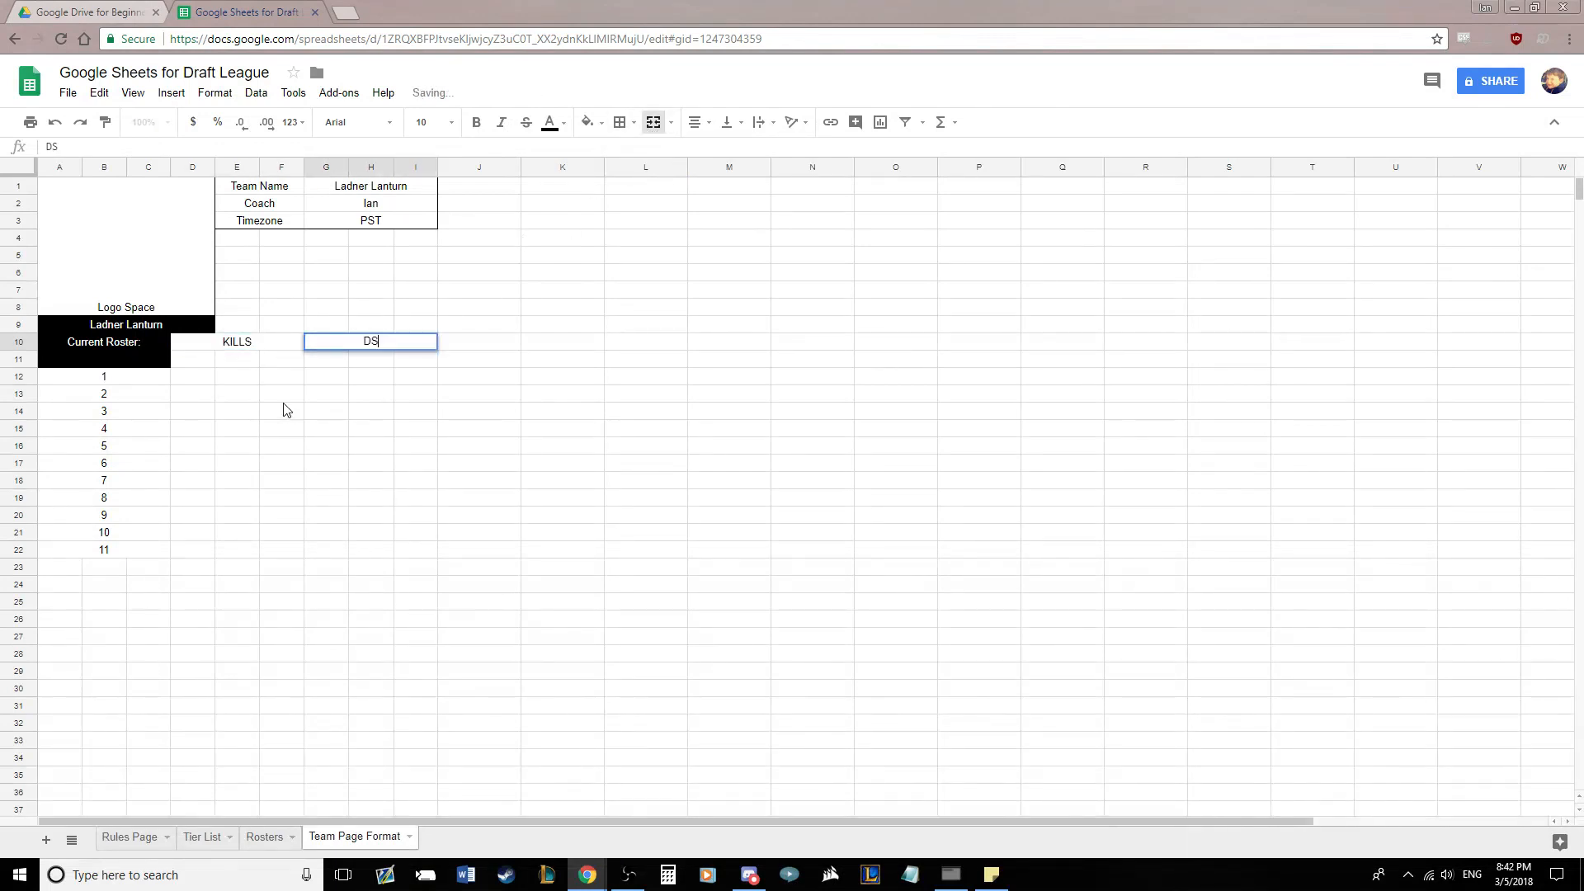
text(EATHS)
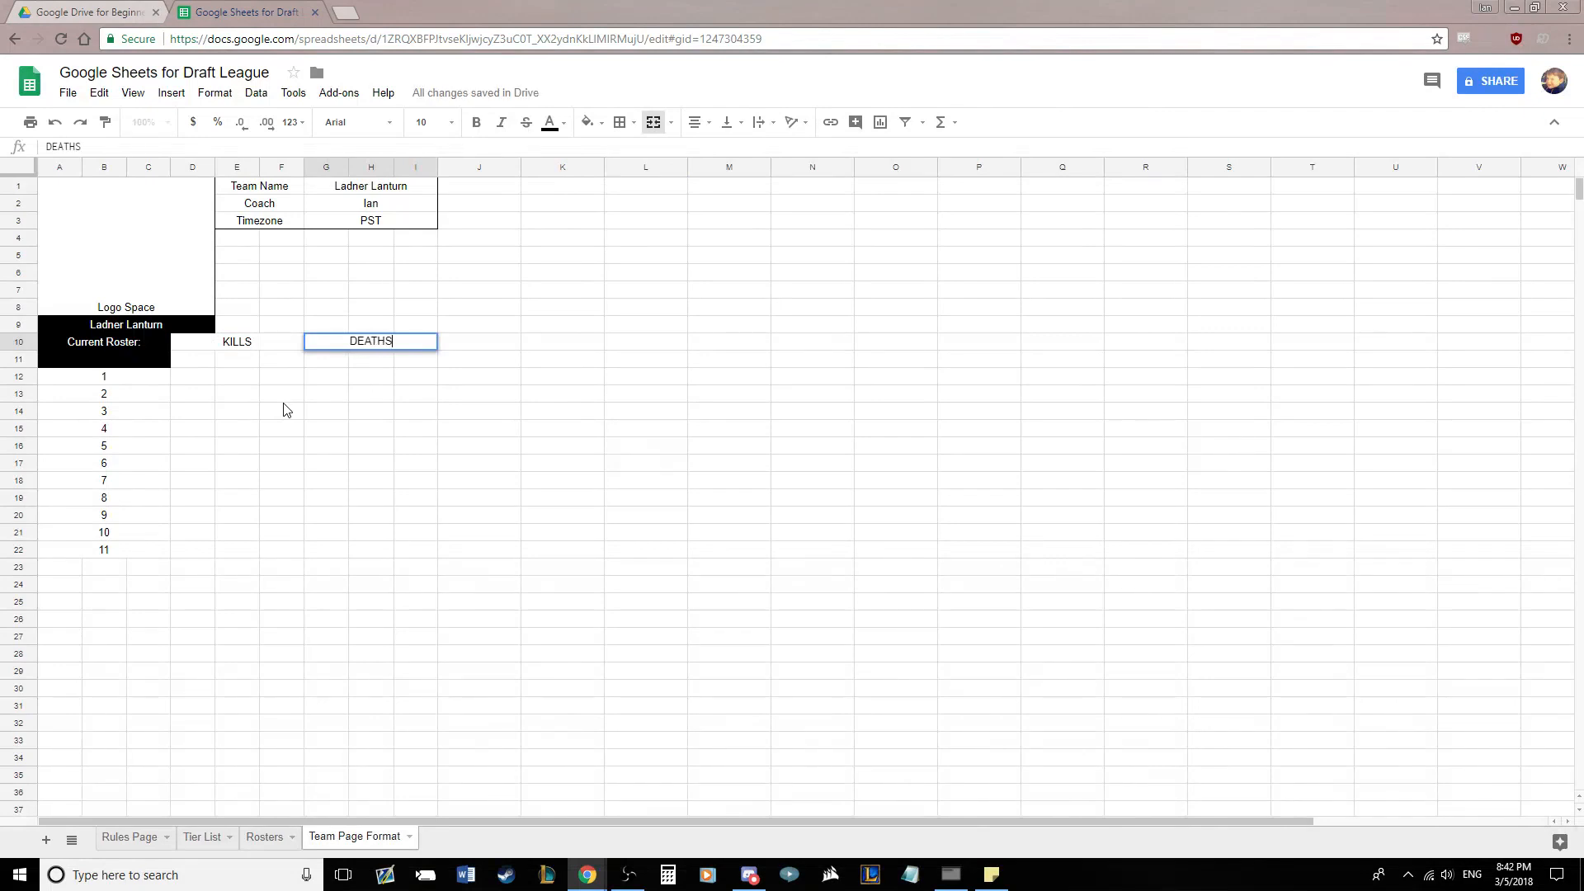
key(Return)
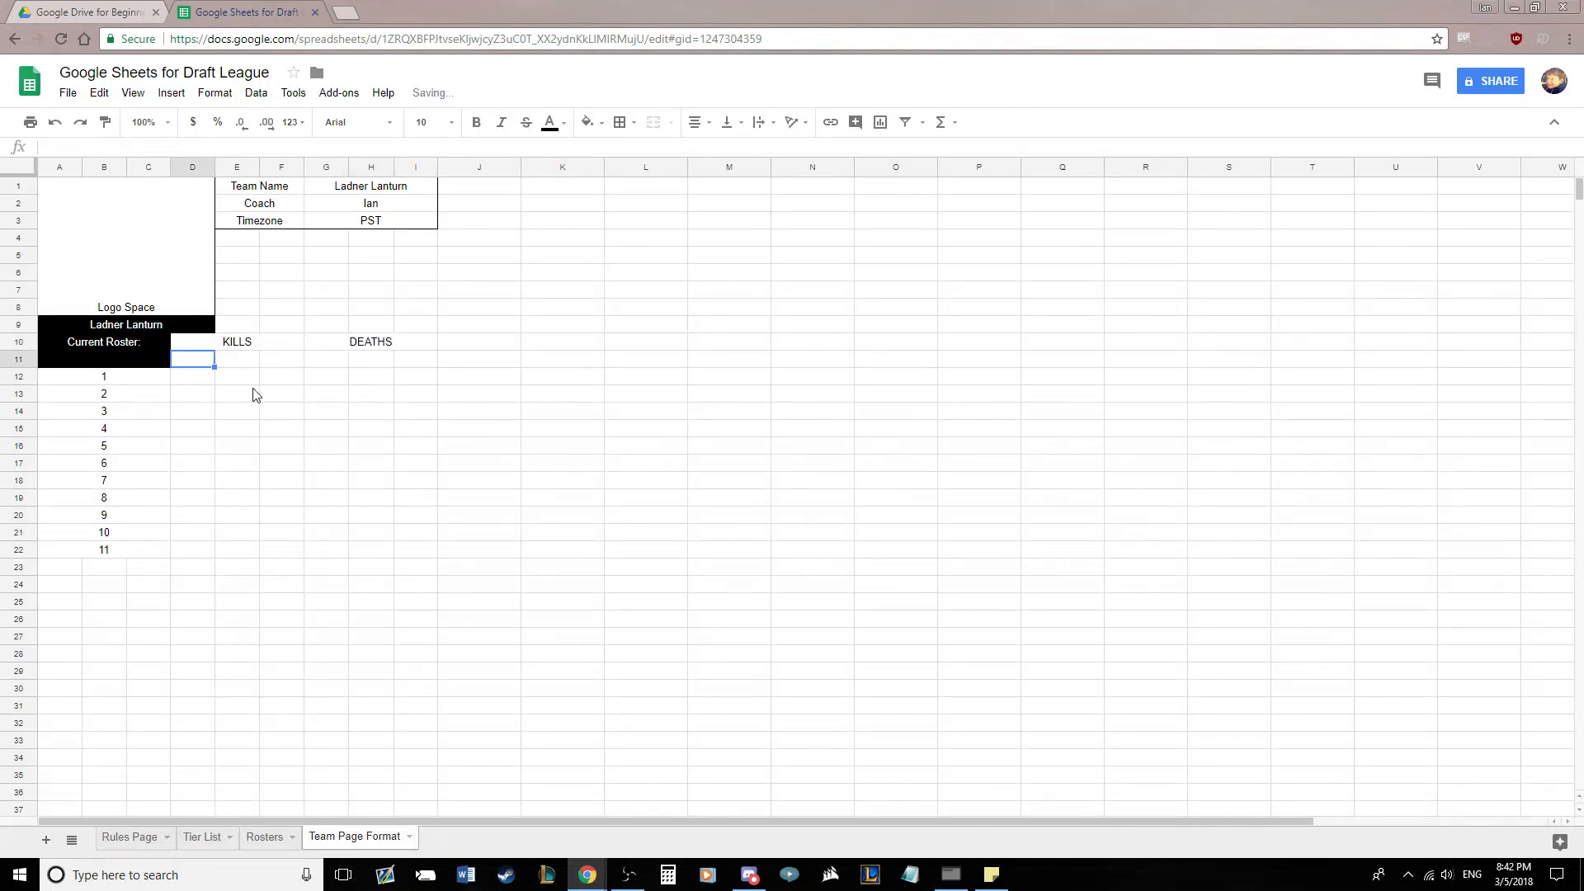
Enter the subheaders Direct, Passive and Total in D11:F11 beneath the KILLS header
text(Direct)
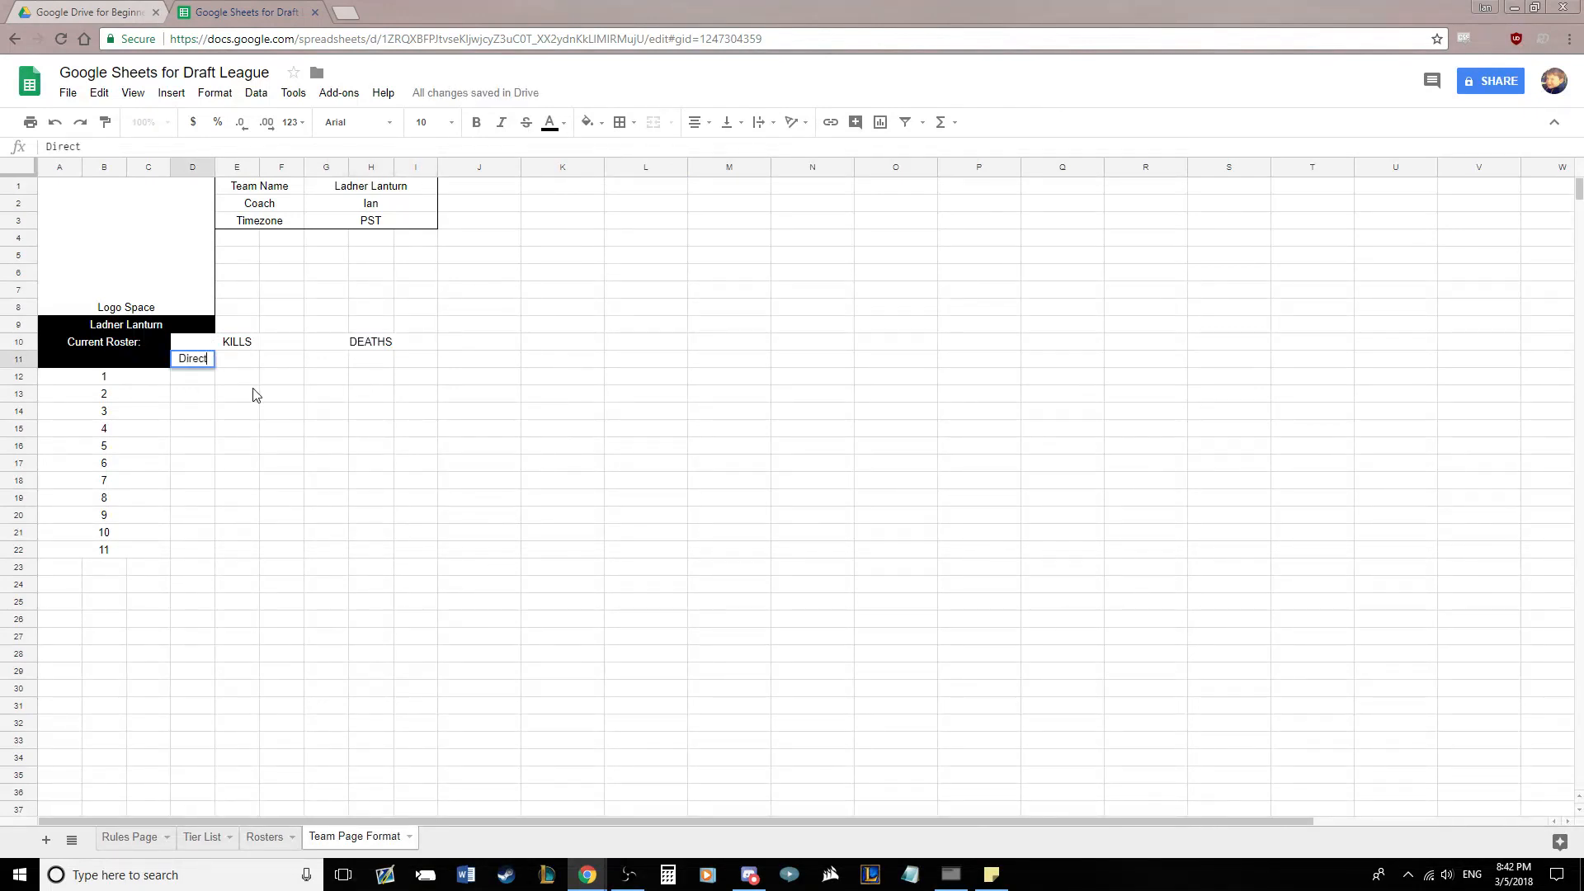
key(Tab)
text(Passive)
key(Tab)
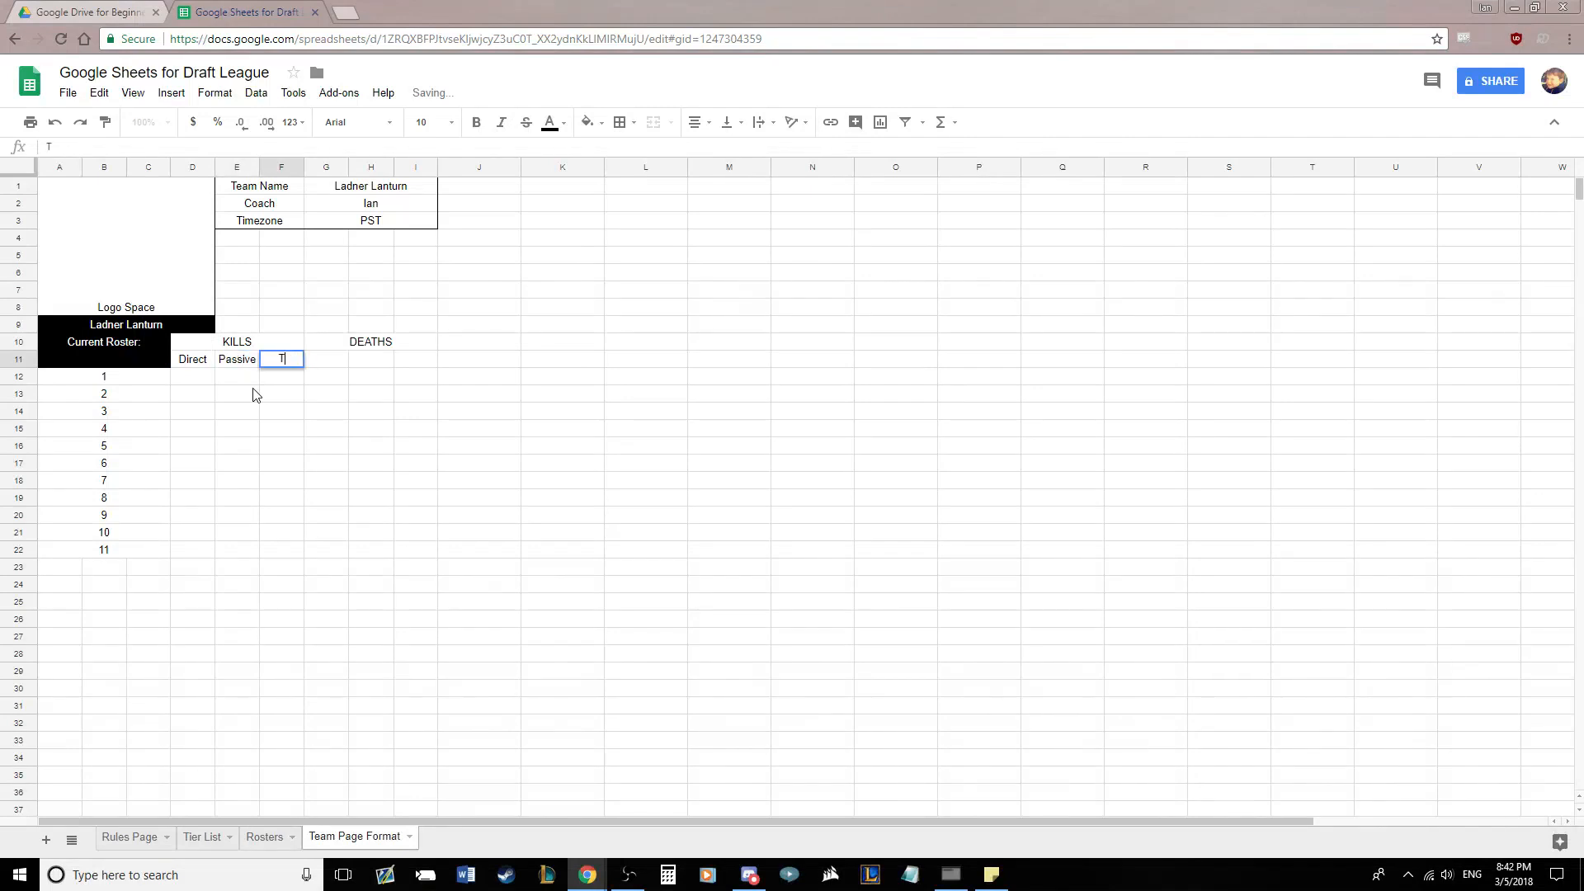
text(Total)
key(Tab)
Enter the subheaders Direct, Passive and Total in G11:I11 beneath the DEATHS header
text(Direct)
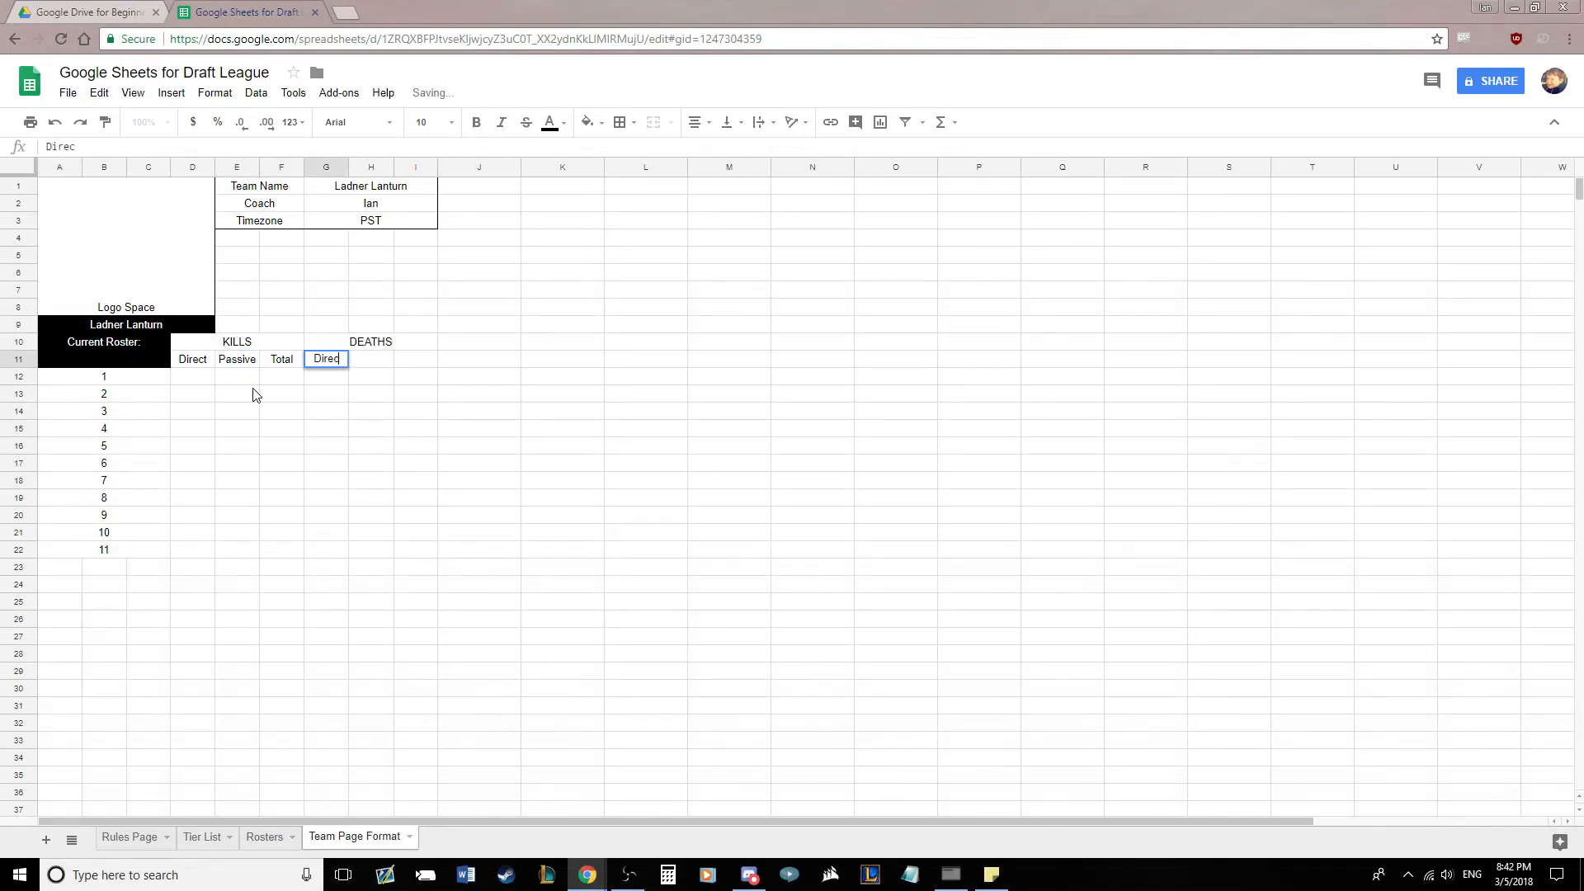
key(Tab)
text(Passive)
key(Tab)
text(T)
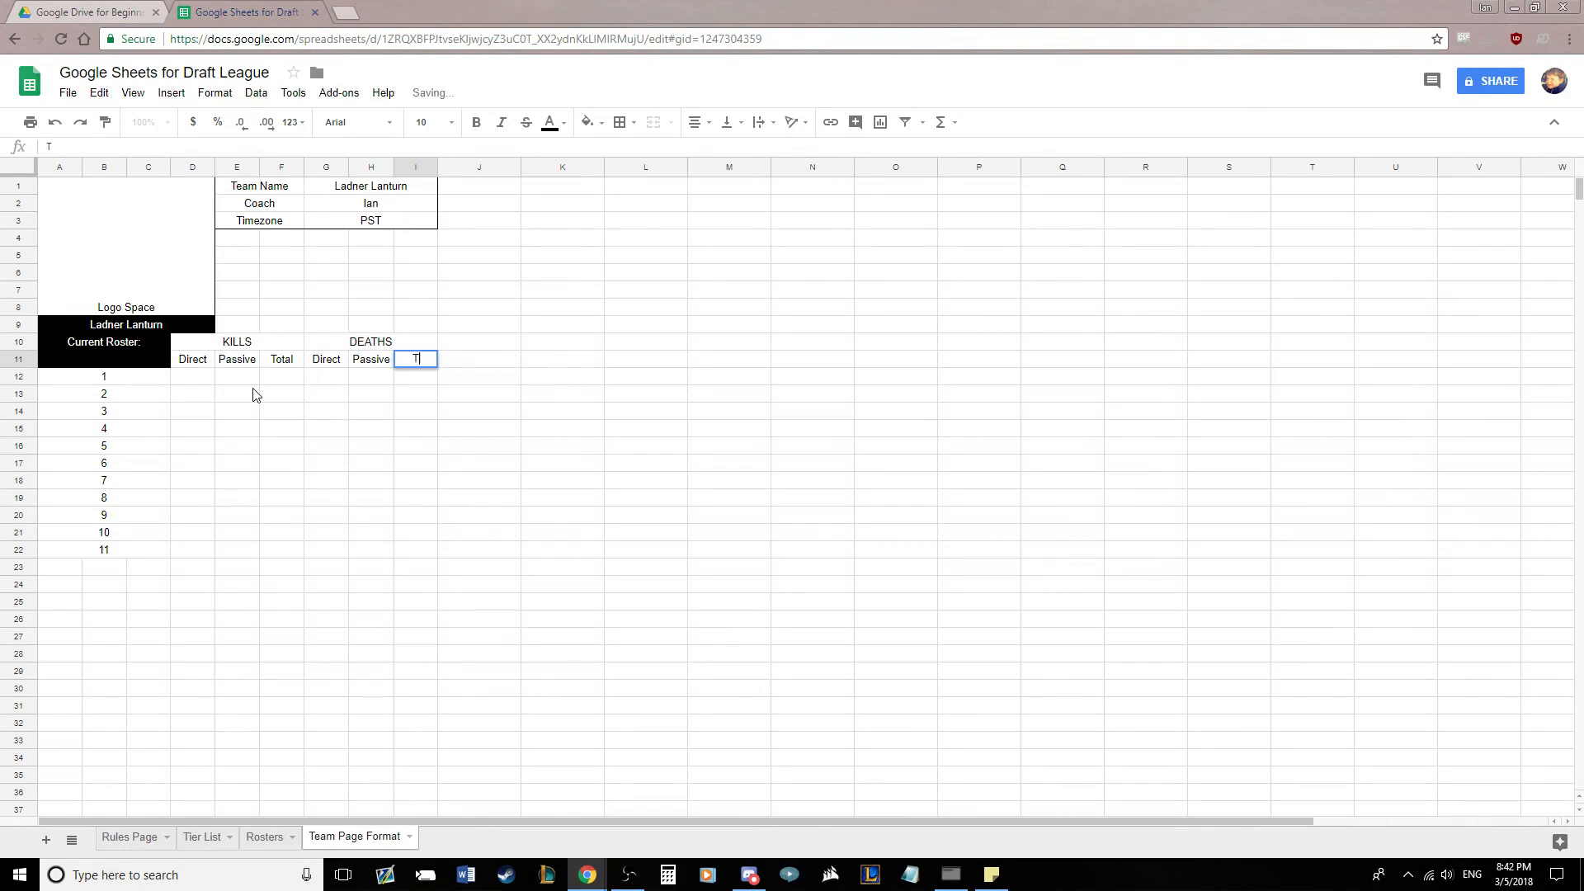
text(otal)
key(Tab)
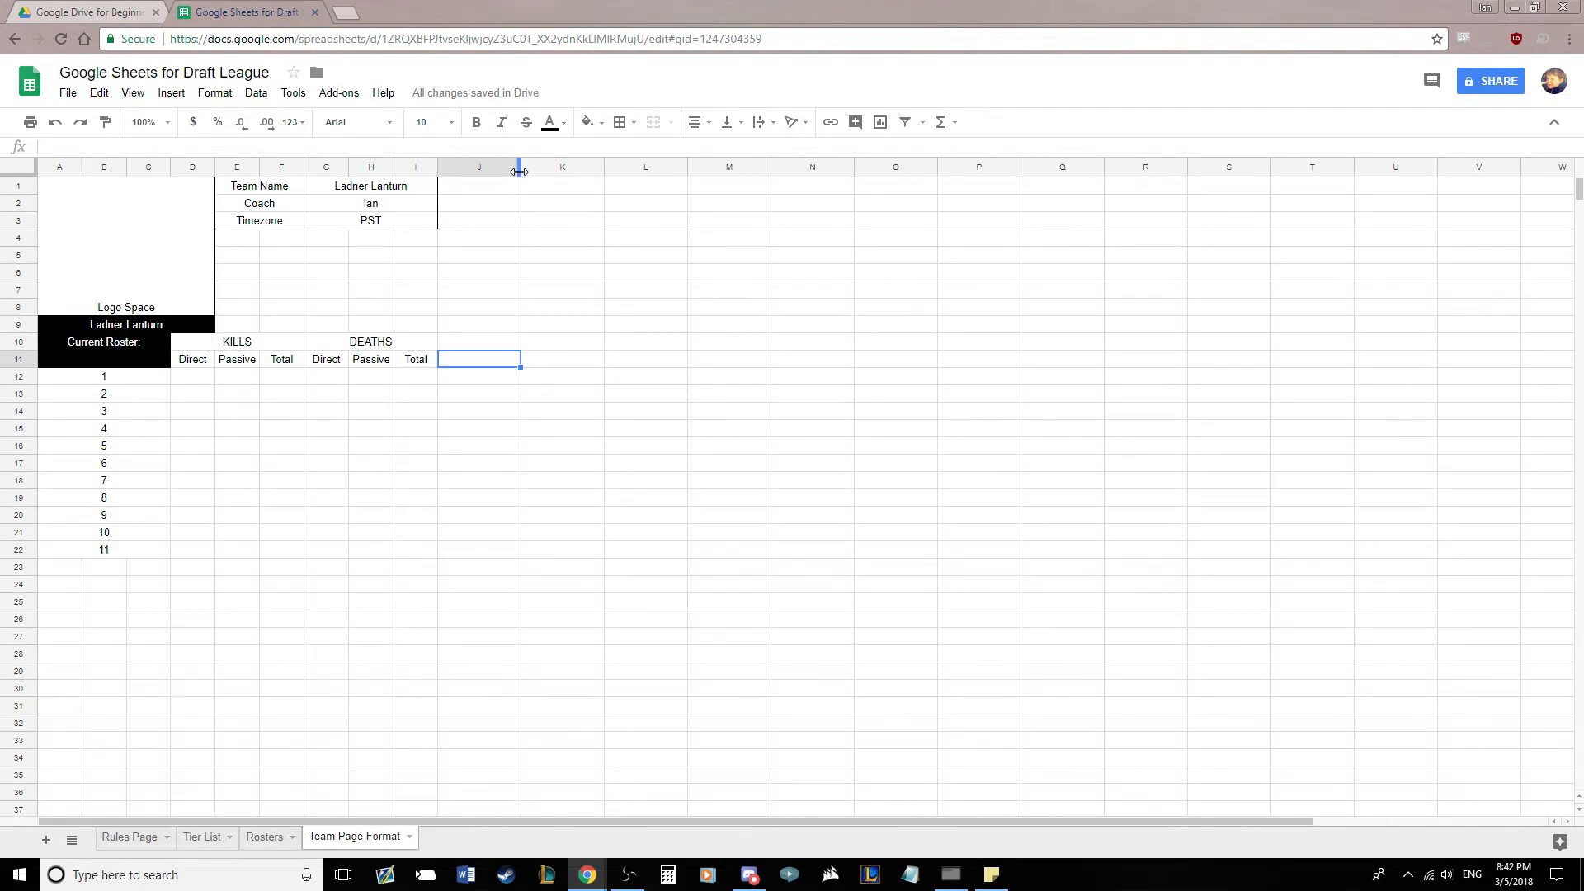
Narrow columns J through M to match the width of the kill and death columns
drag(520, 169, 615, 169)
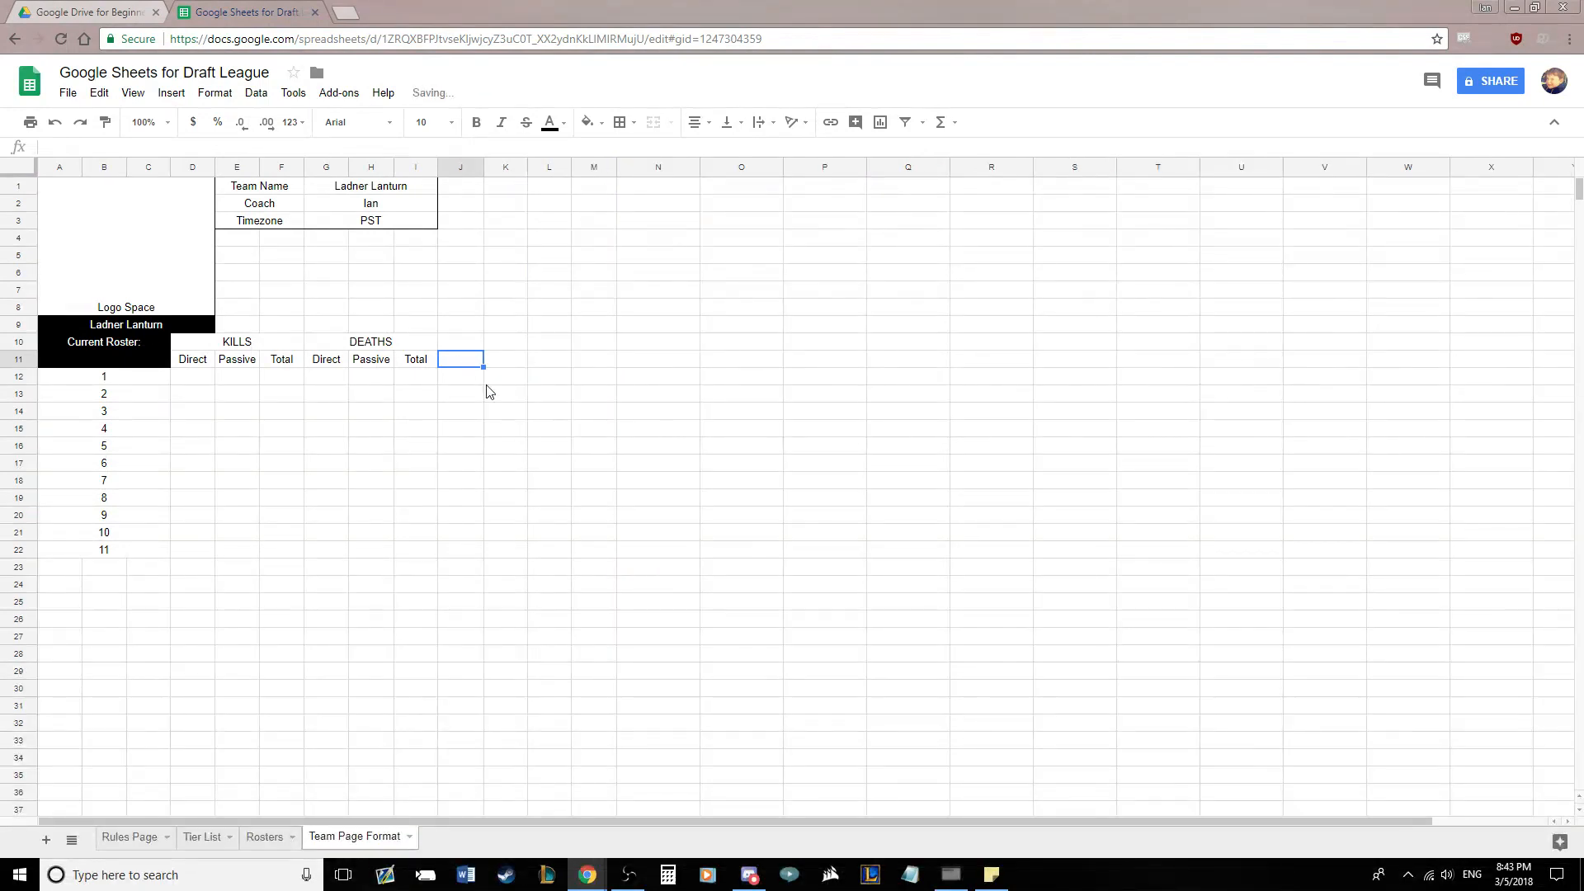
text(+/-)
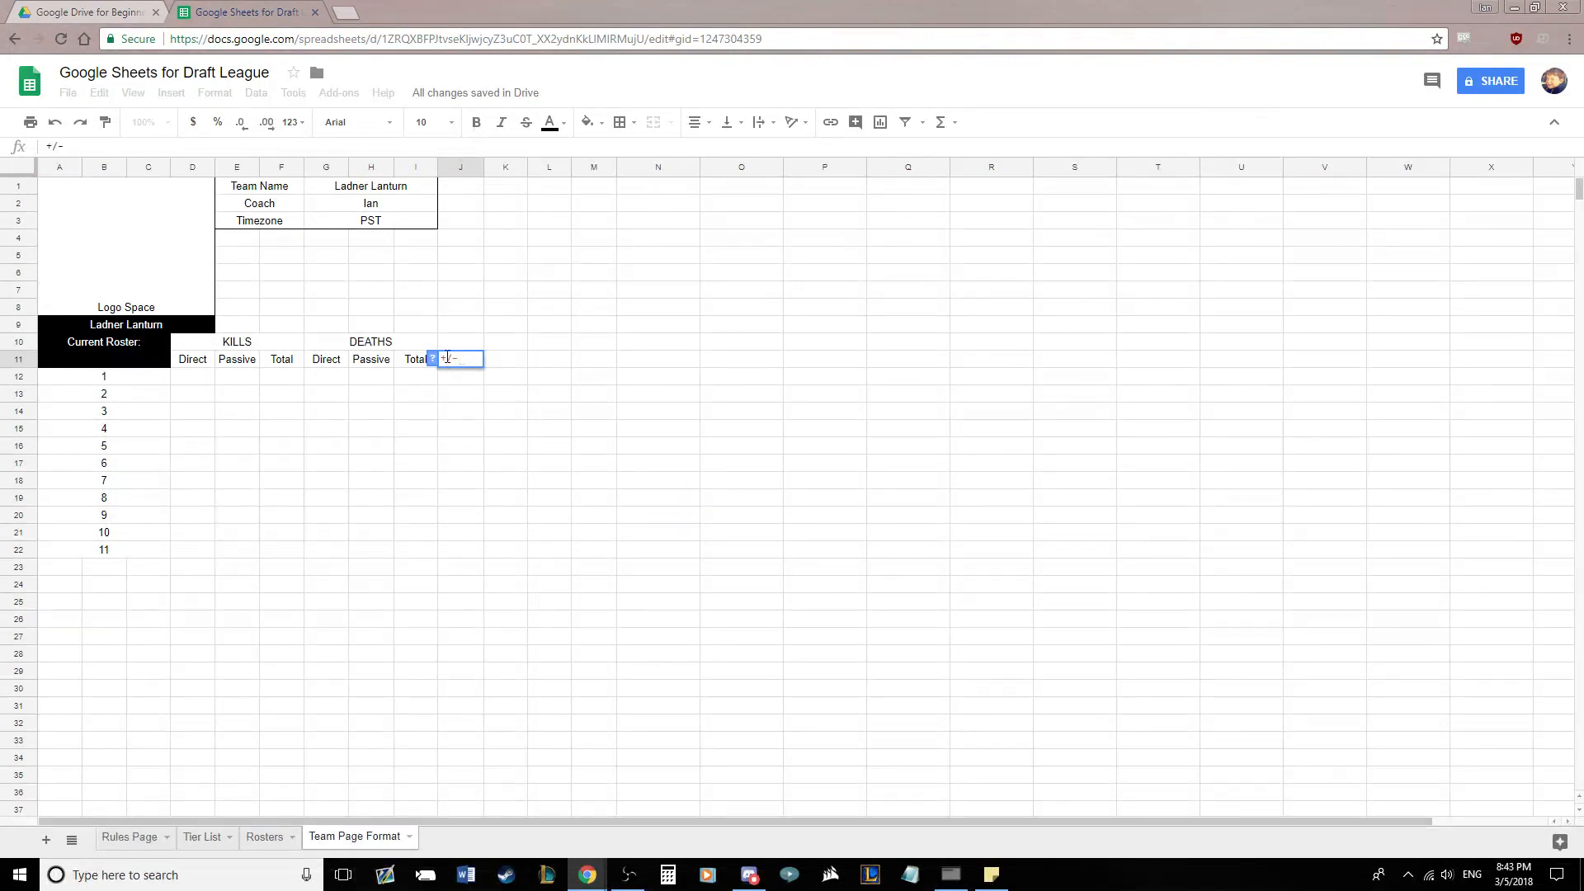
click(544, 364)
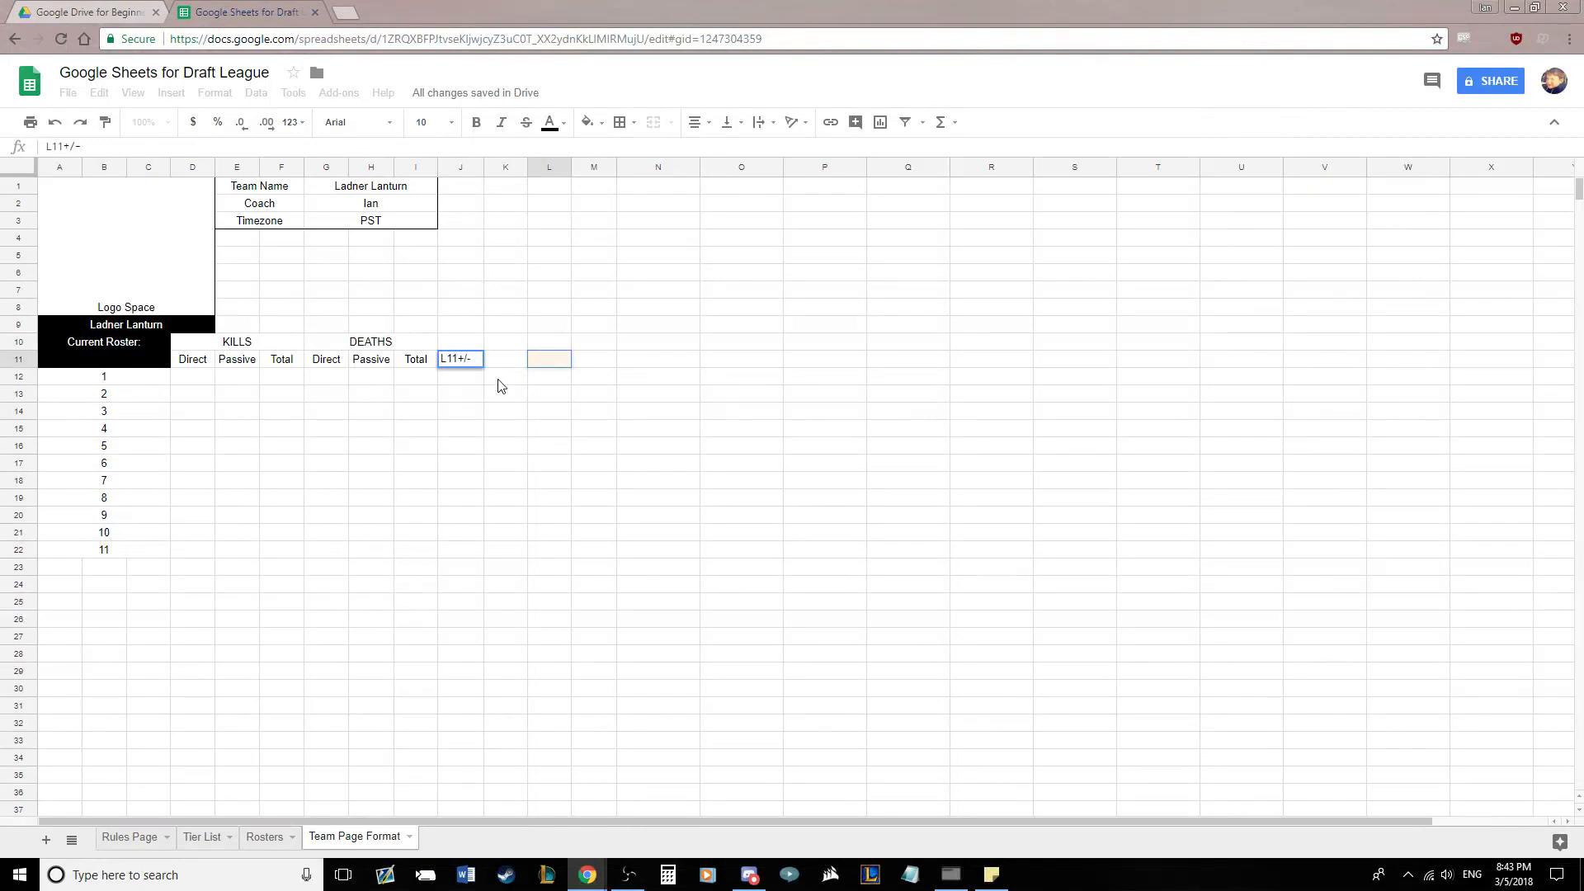
key(Return)
click(448, 364)
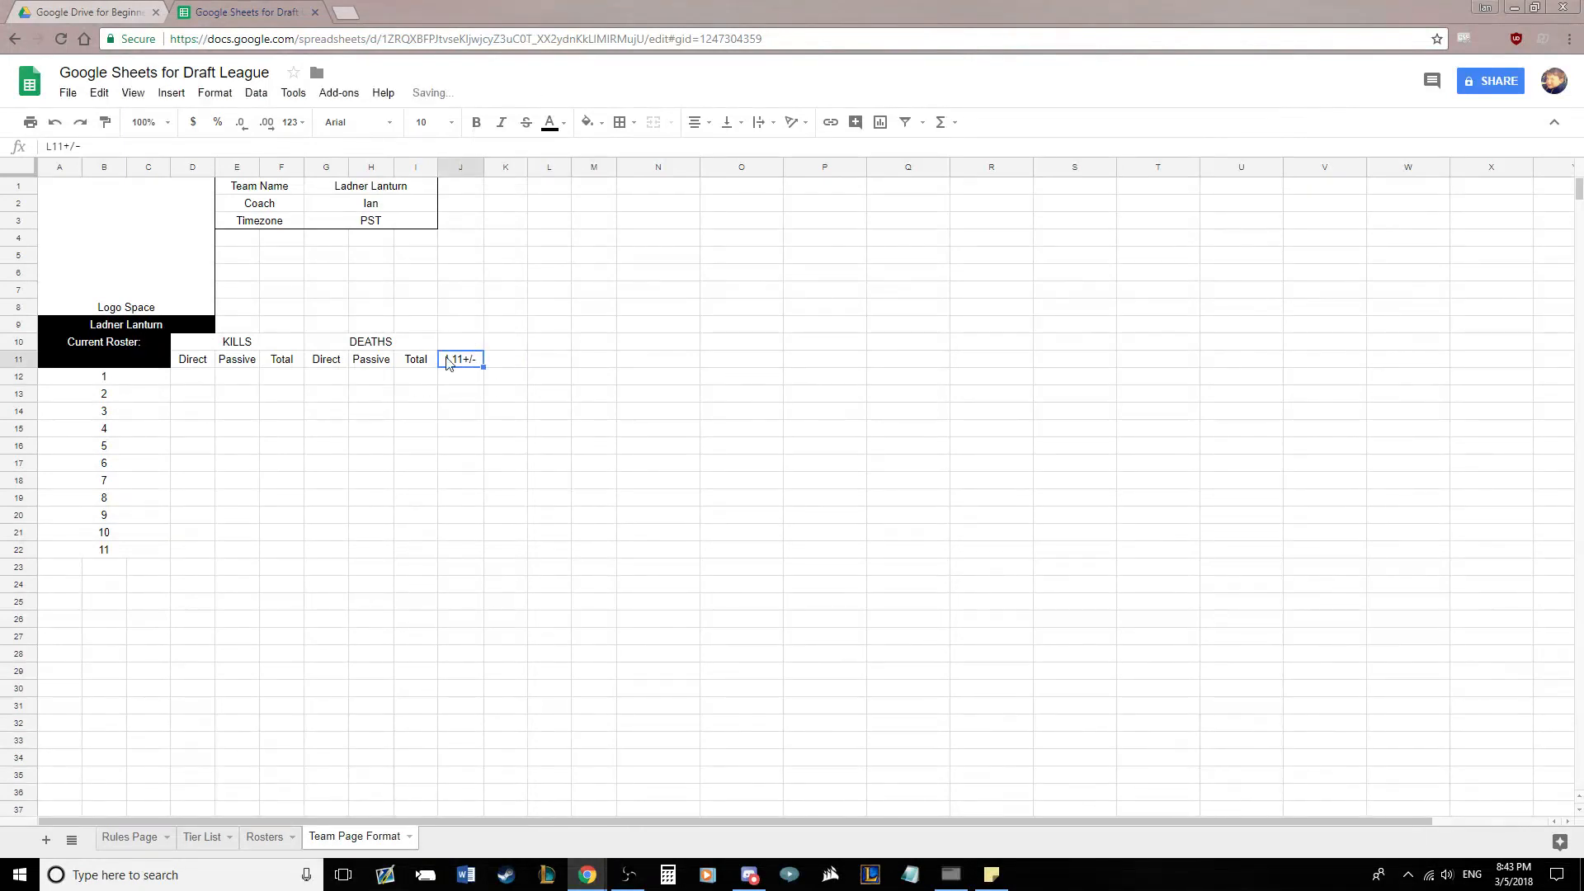
key(Delete)
Enter +/- in J11 as a plain-text header instead of a formula
text(+)
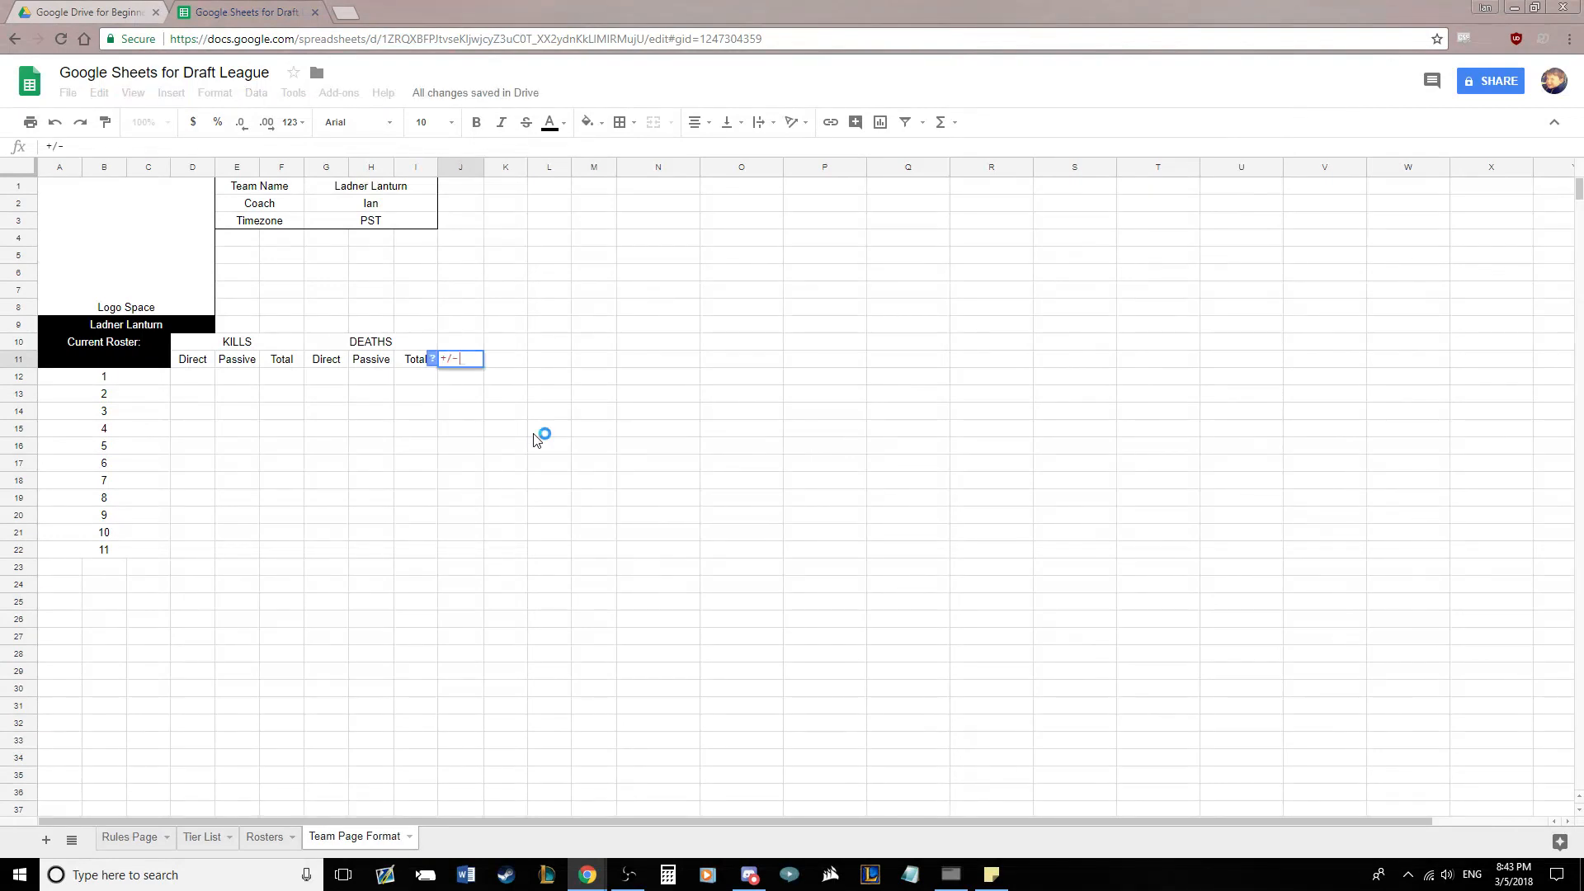
key(Return)
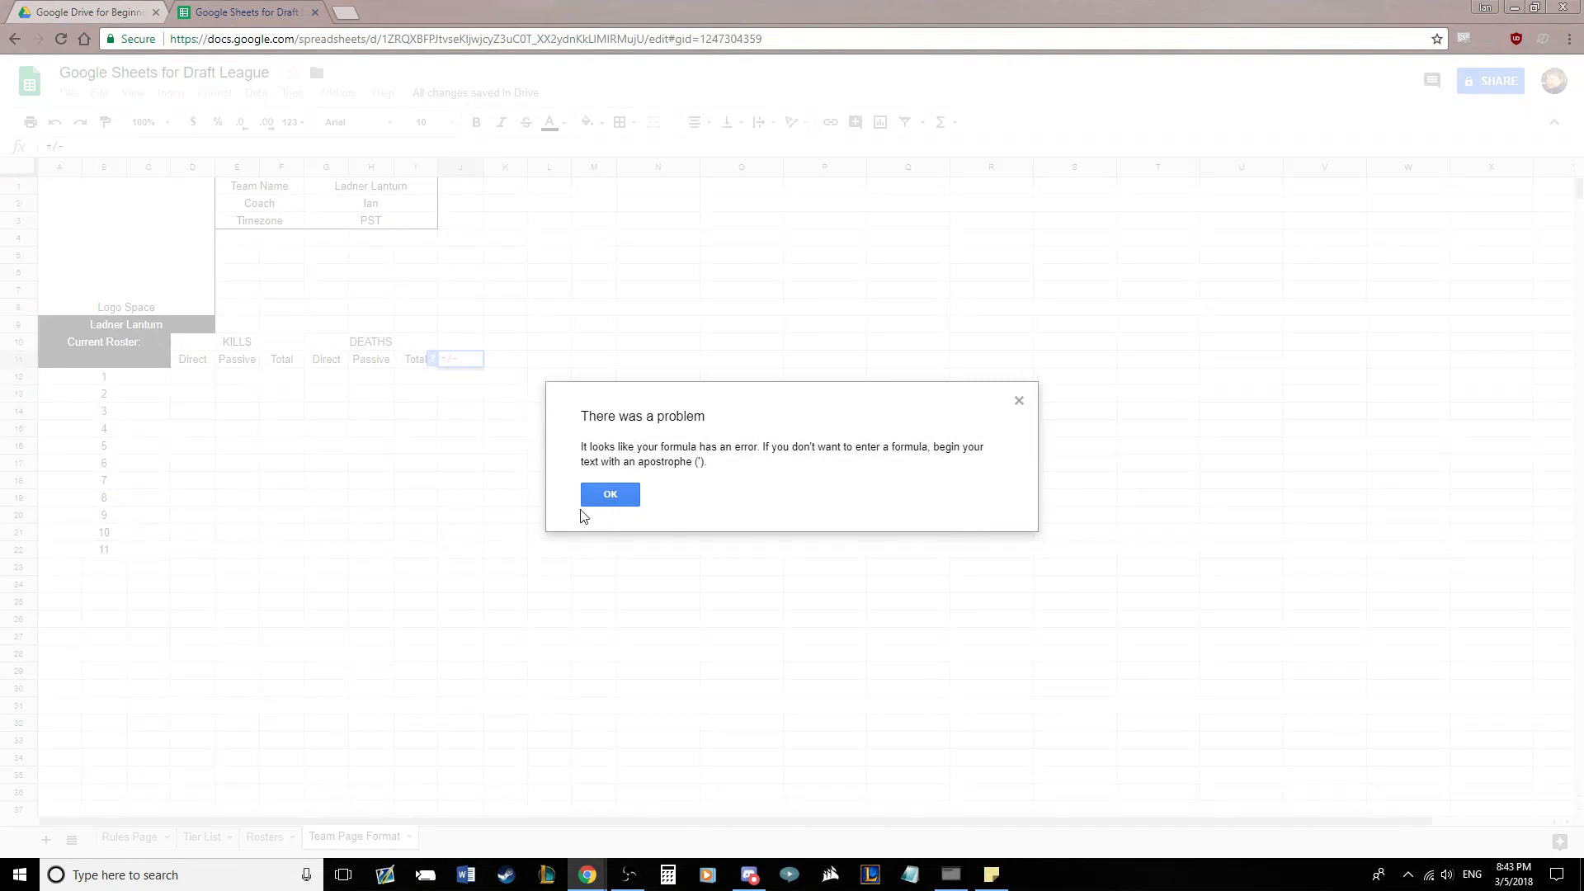
drag(581, 462, 725, 459)
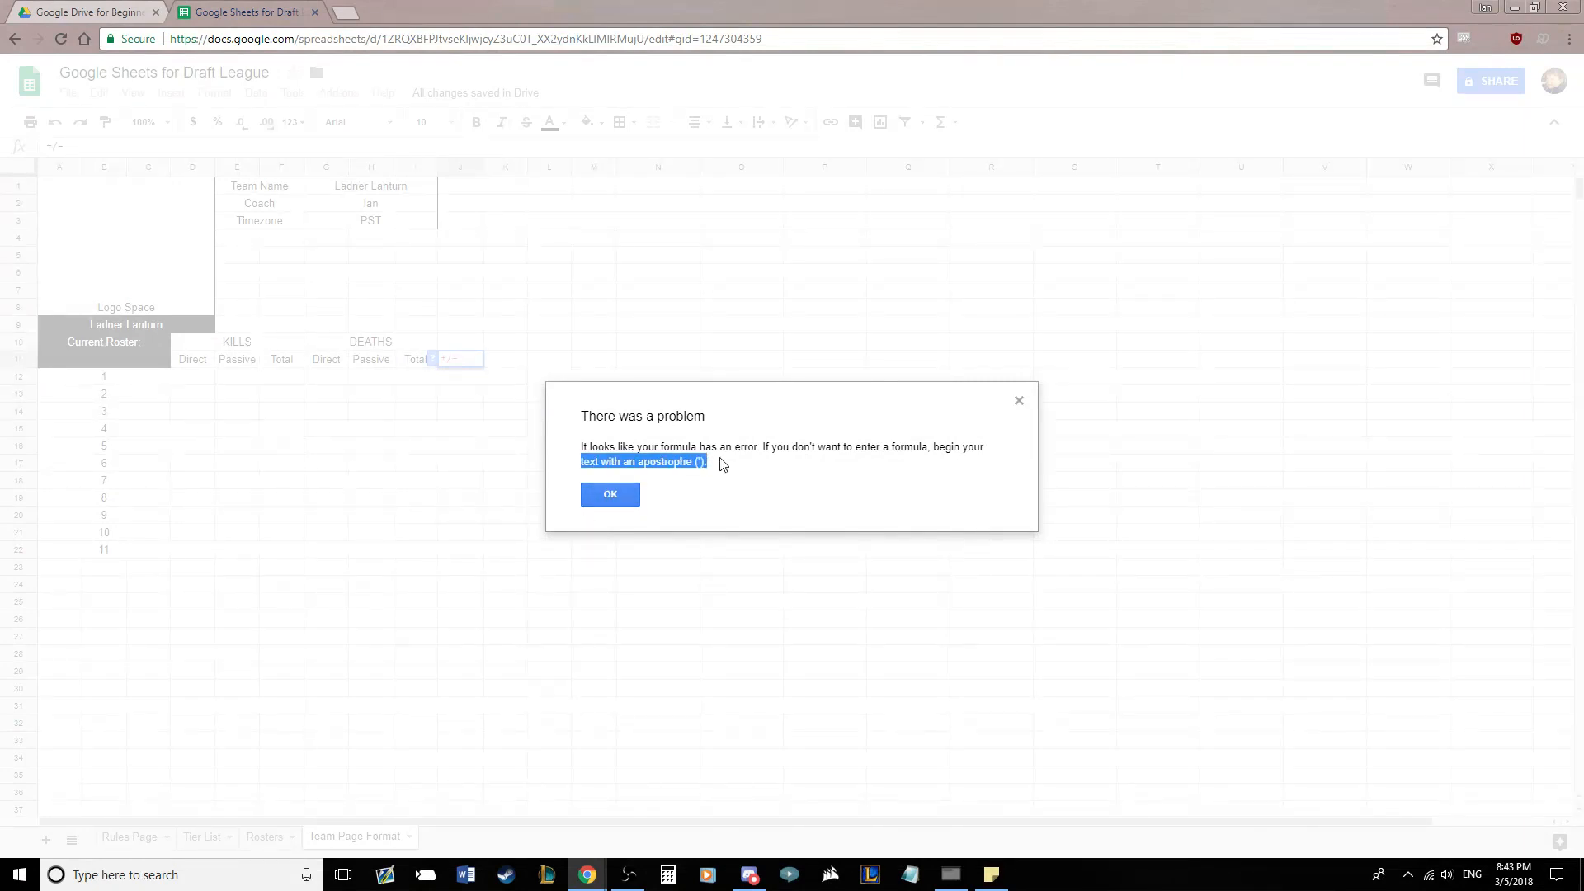
click(725, 460)
click(614, 499)
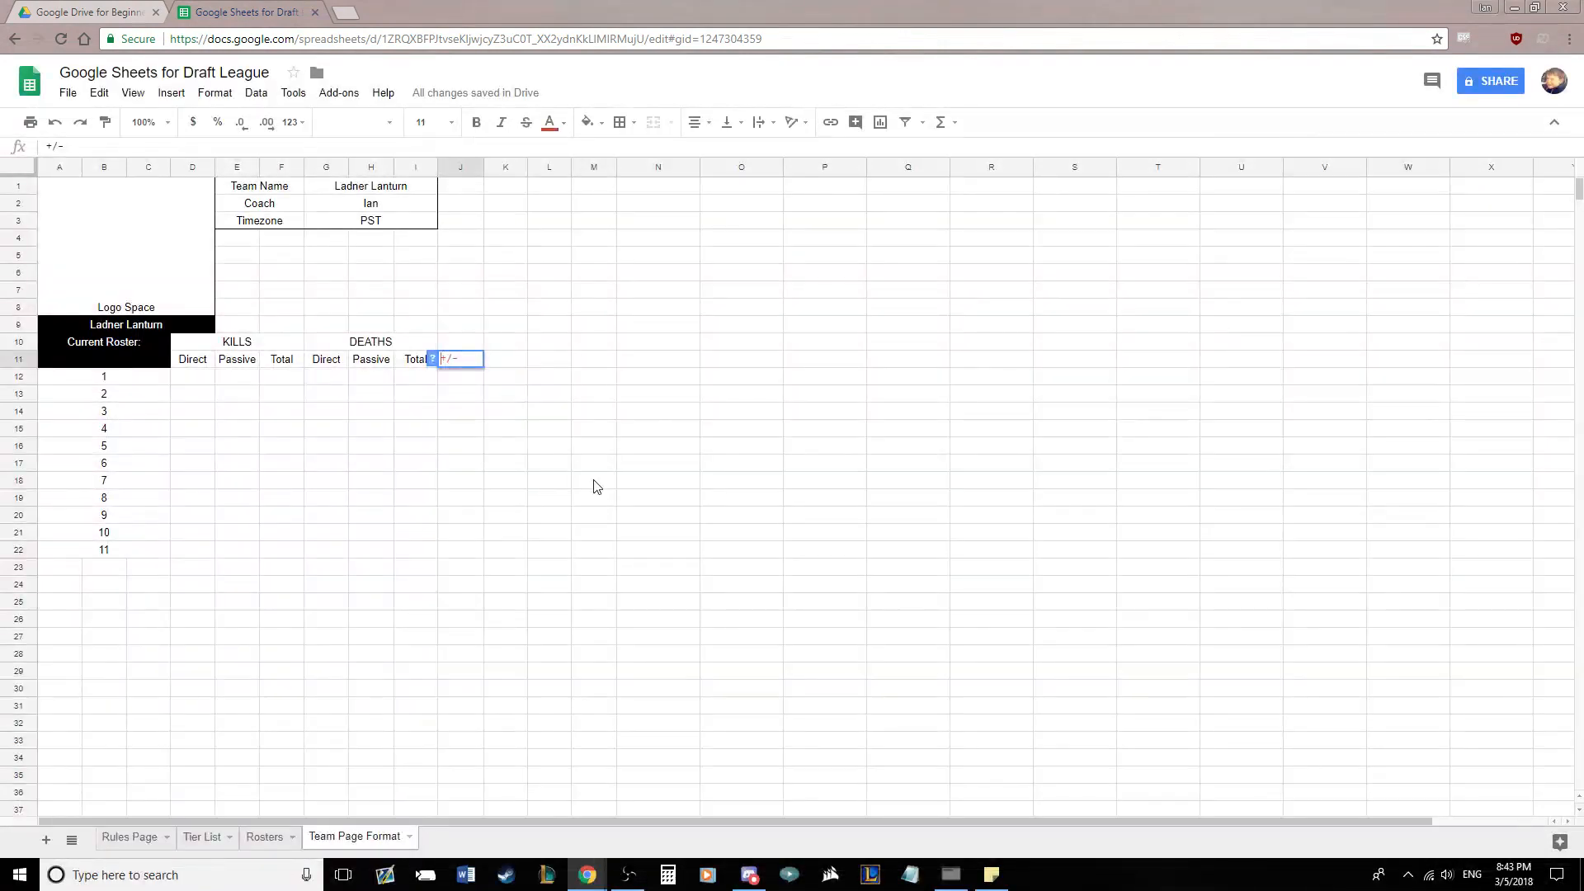
key(Return)
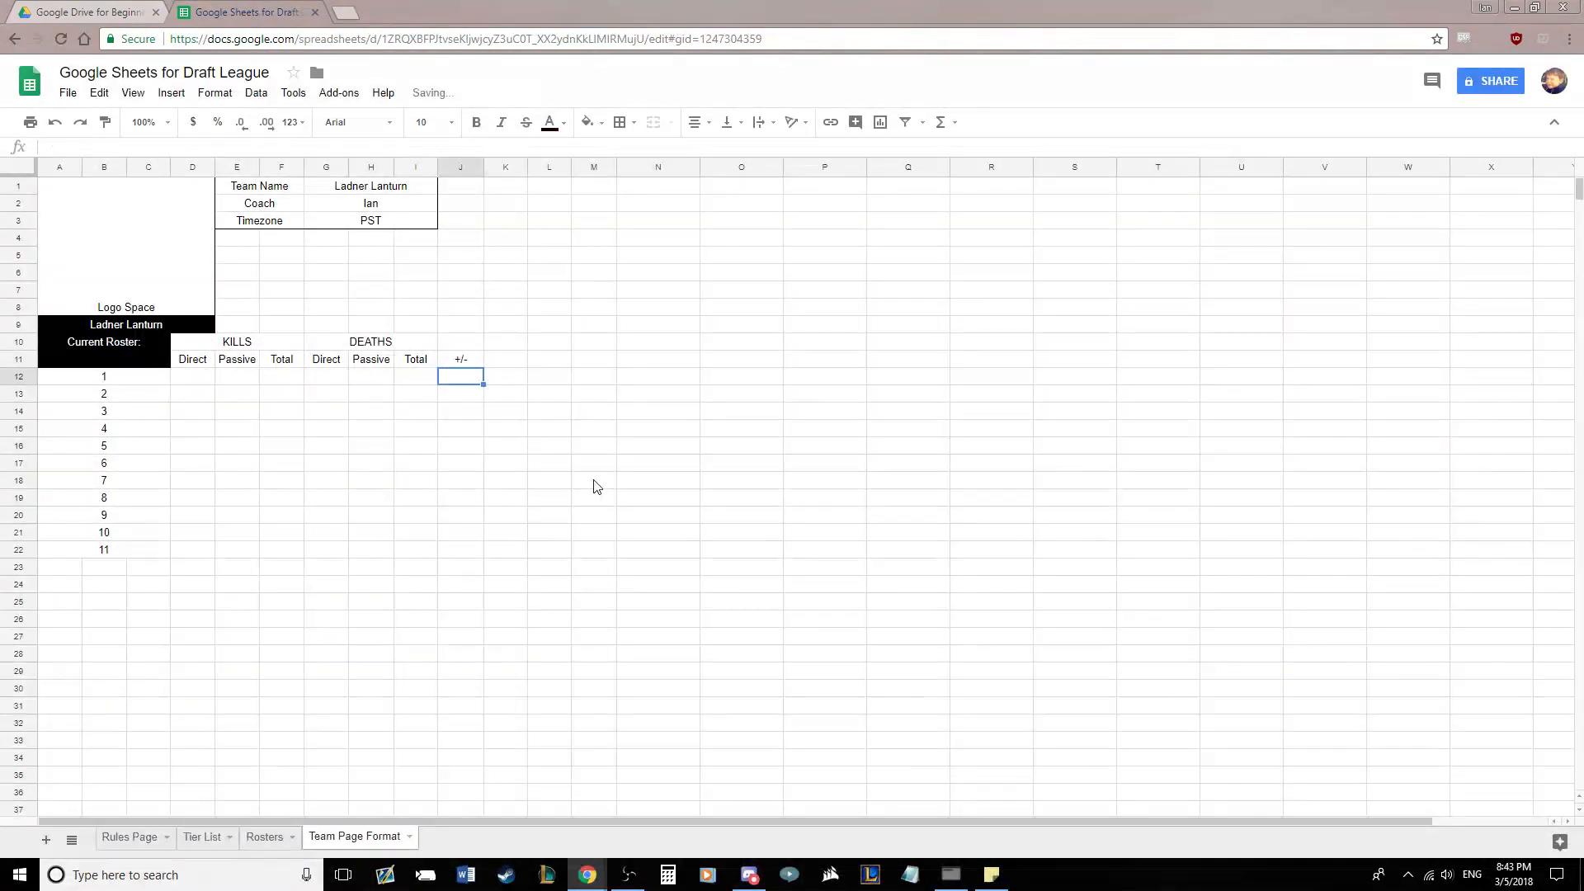
click(465, 361)
Add the headers GP, GW and Tier in K11:M11 beside the +/- header
click(503, 362)
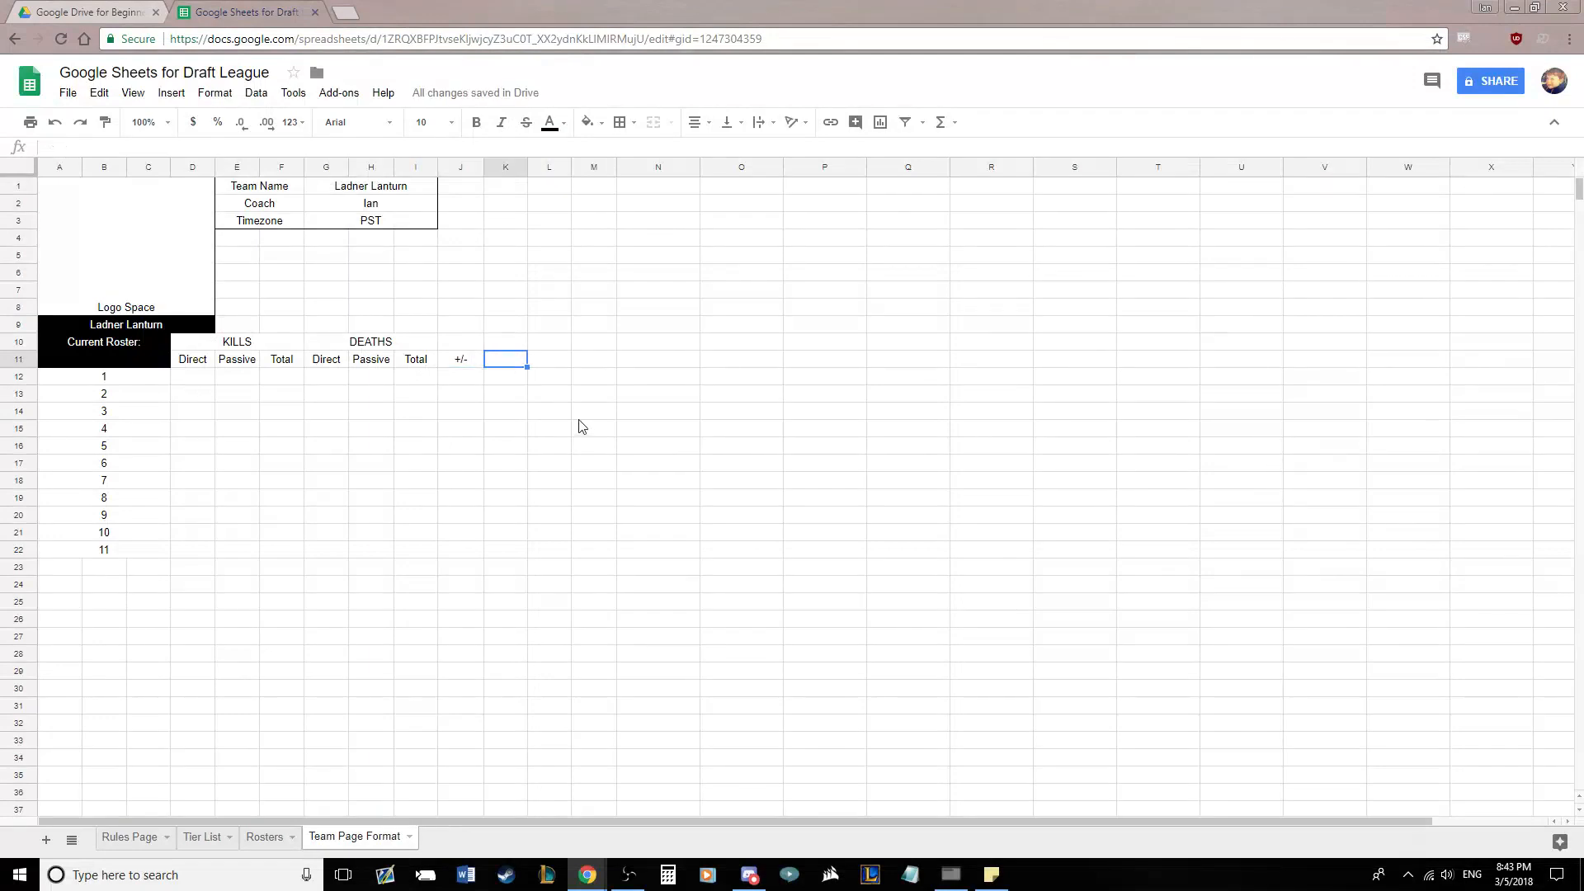
text(GP)
key(Tab)
text(G)
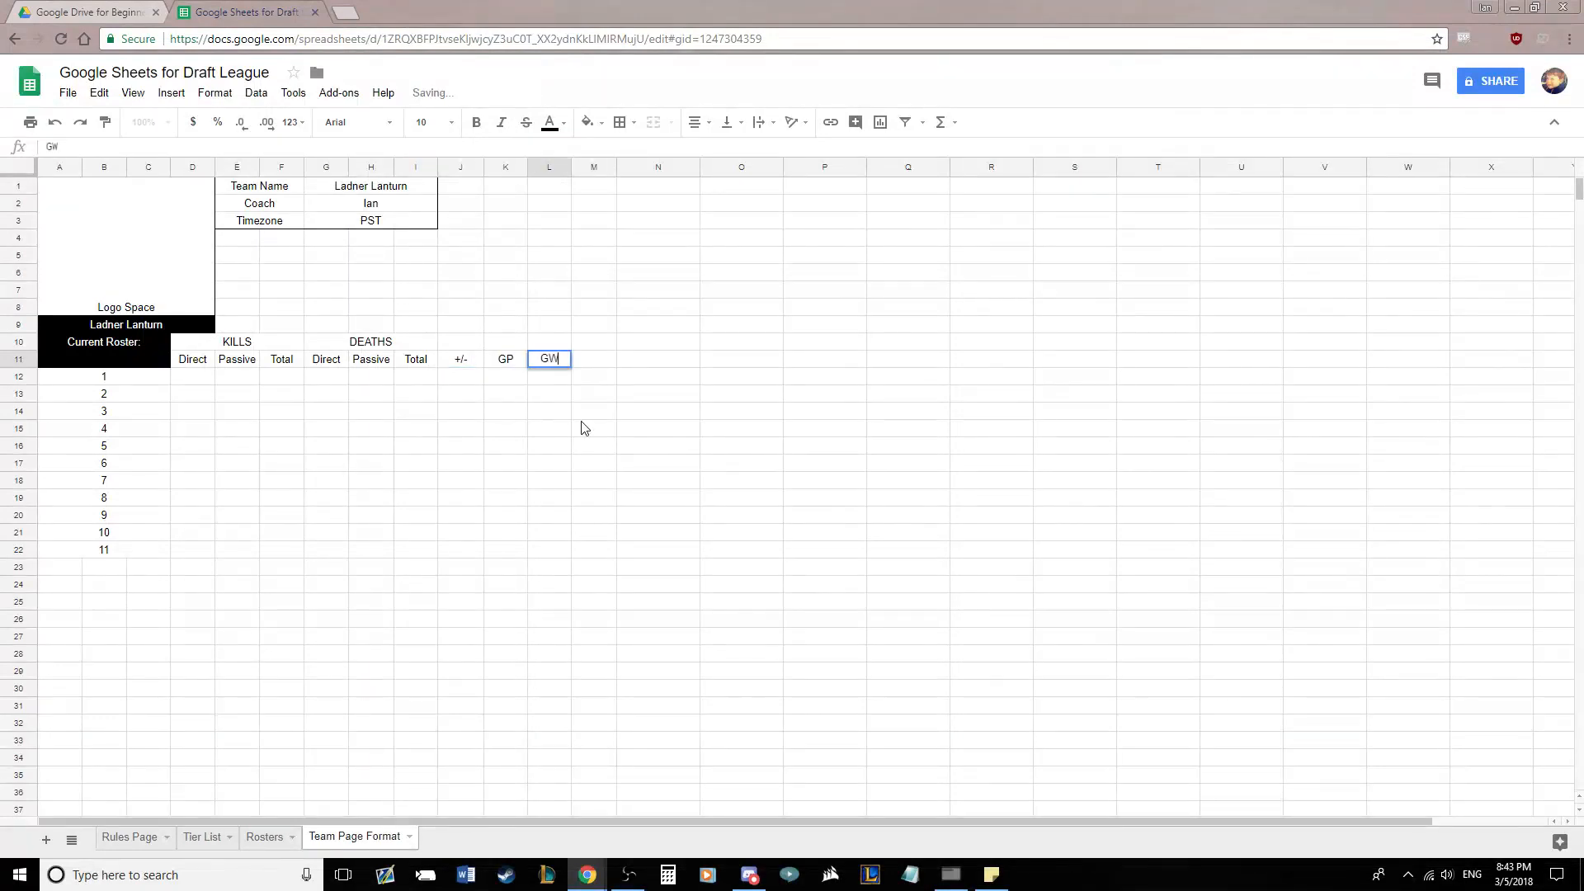
key(Tab)
text(Tier)
key(Return)
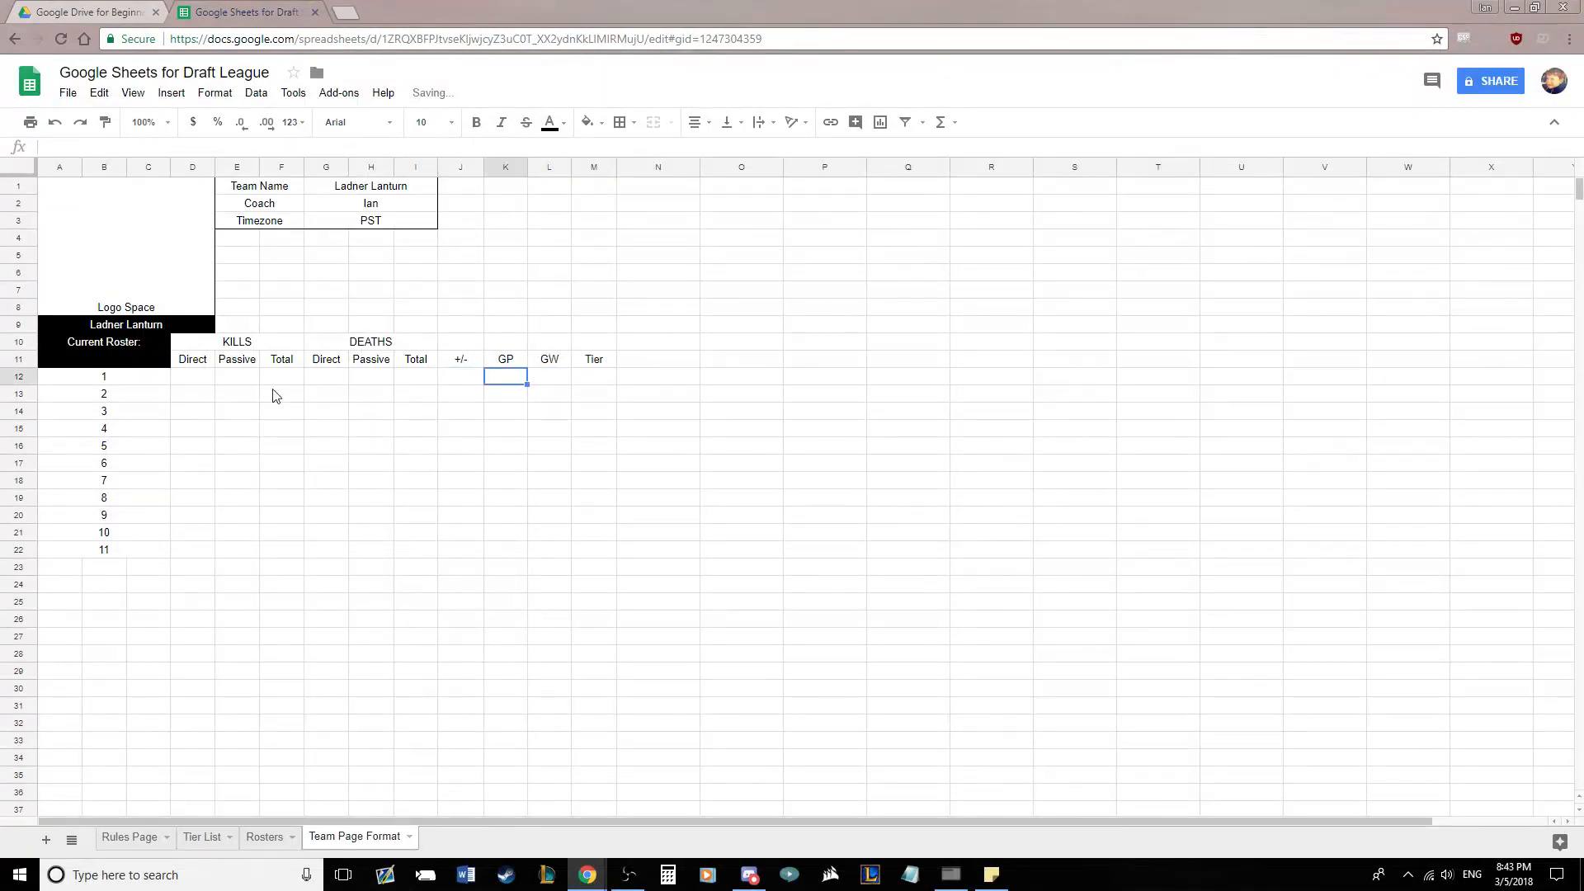
Fill the merged KILLS header with bright green and the merged DEATHS header with red
click(247, 346)
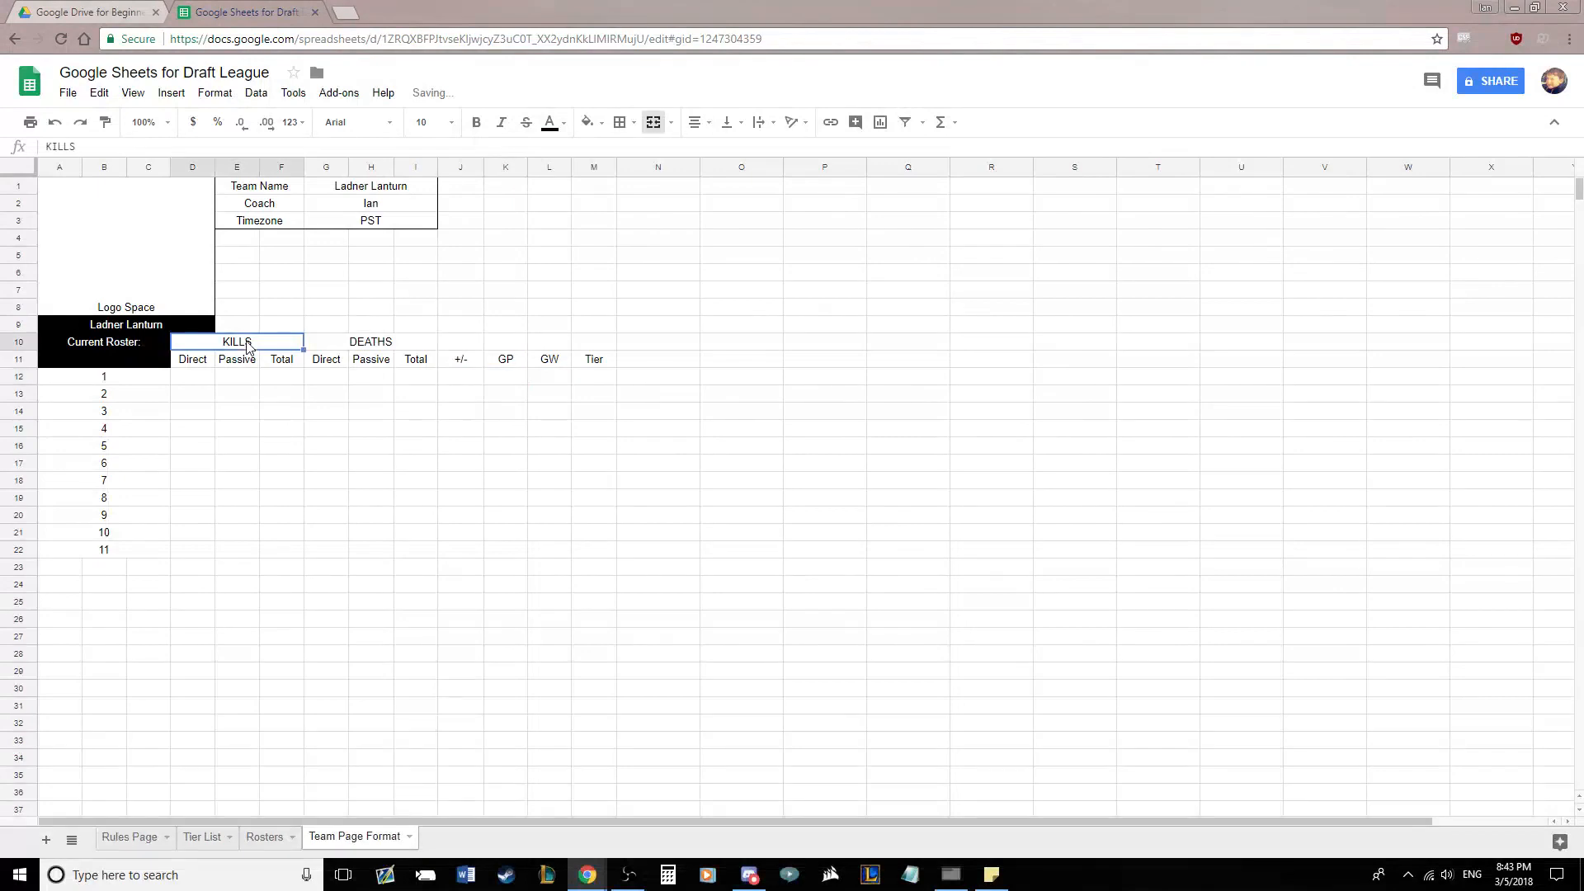
click(587, 122)
click(650, 198)
click(541, 307)
click(357, 346)
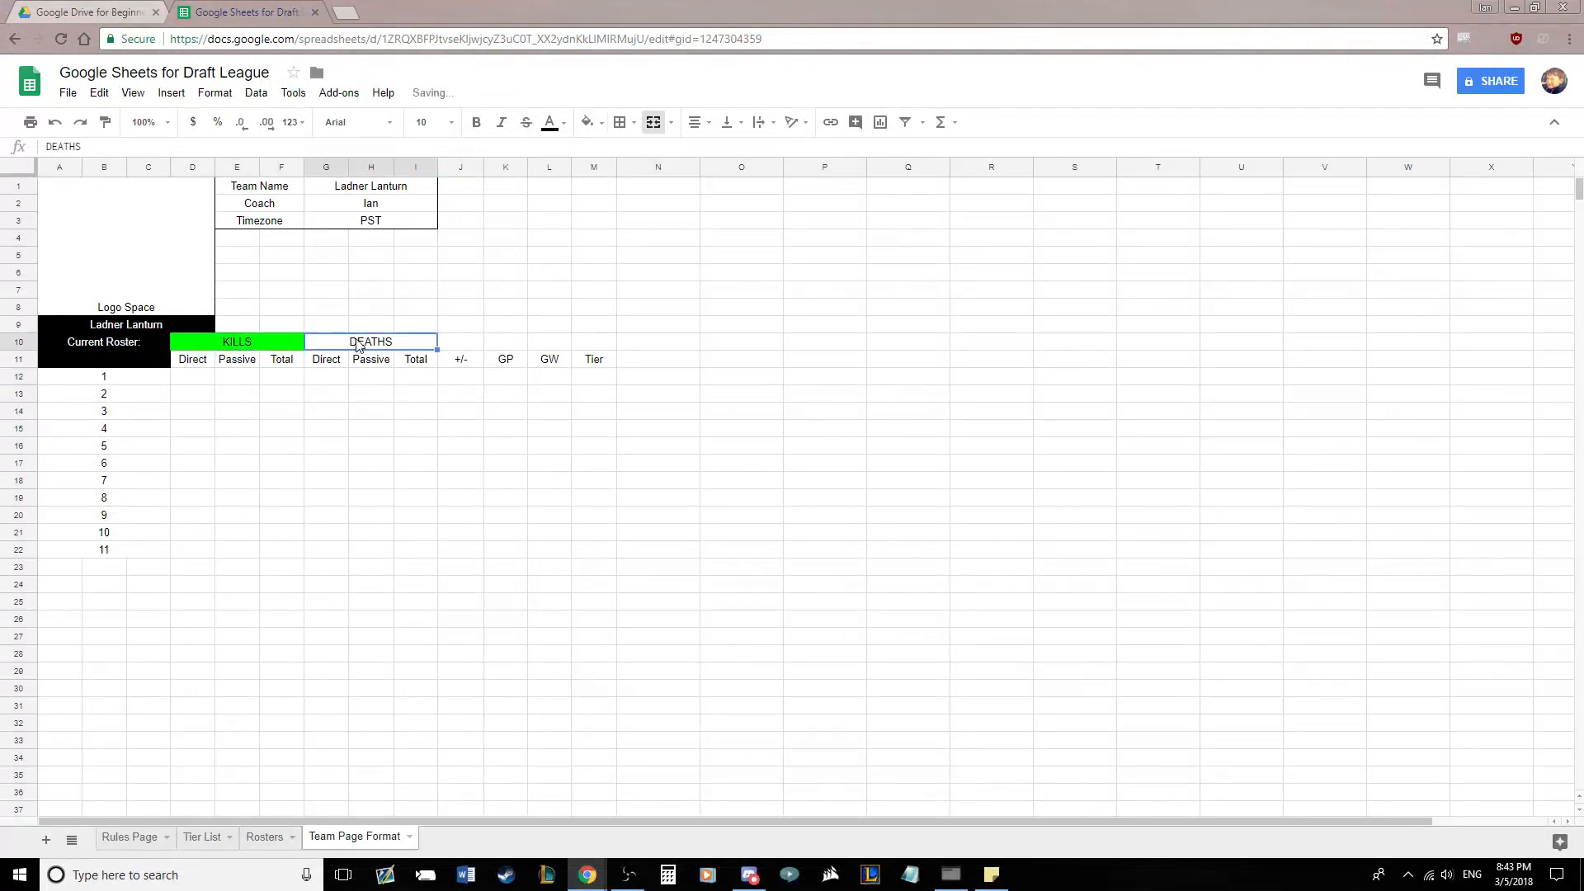
click(587, 122)
click(612, 198)
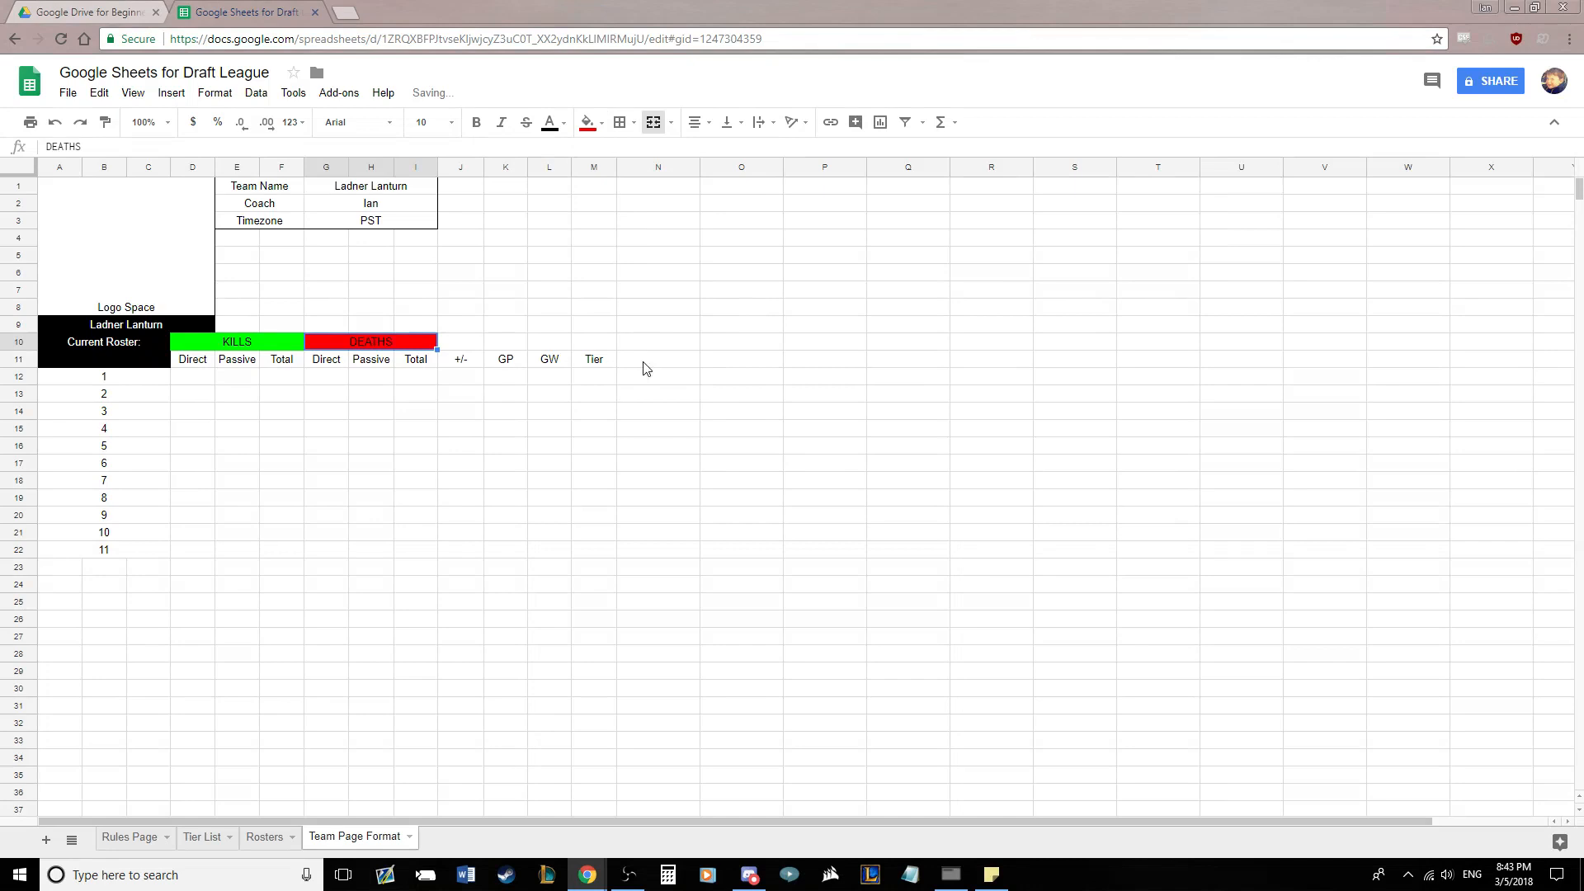
click(648, 375)
Make the KILLS and DEATHS header text bold
drag(238, 346, 371, 345)
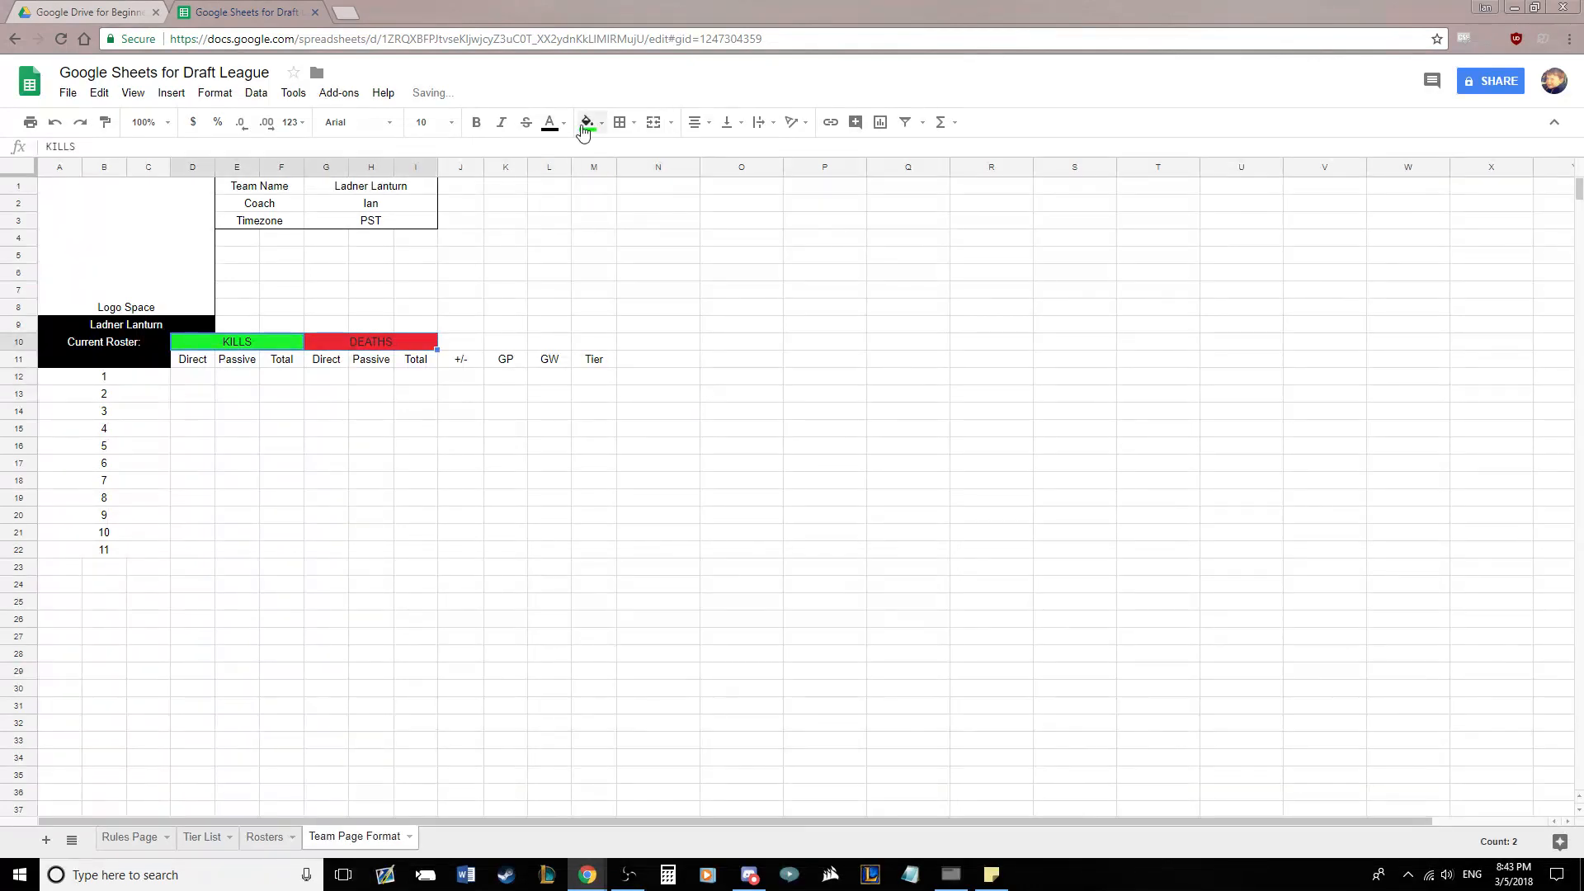
click(476, 122)
click(611, 327)
click(247, 348)
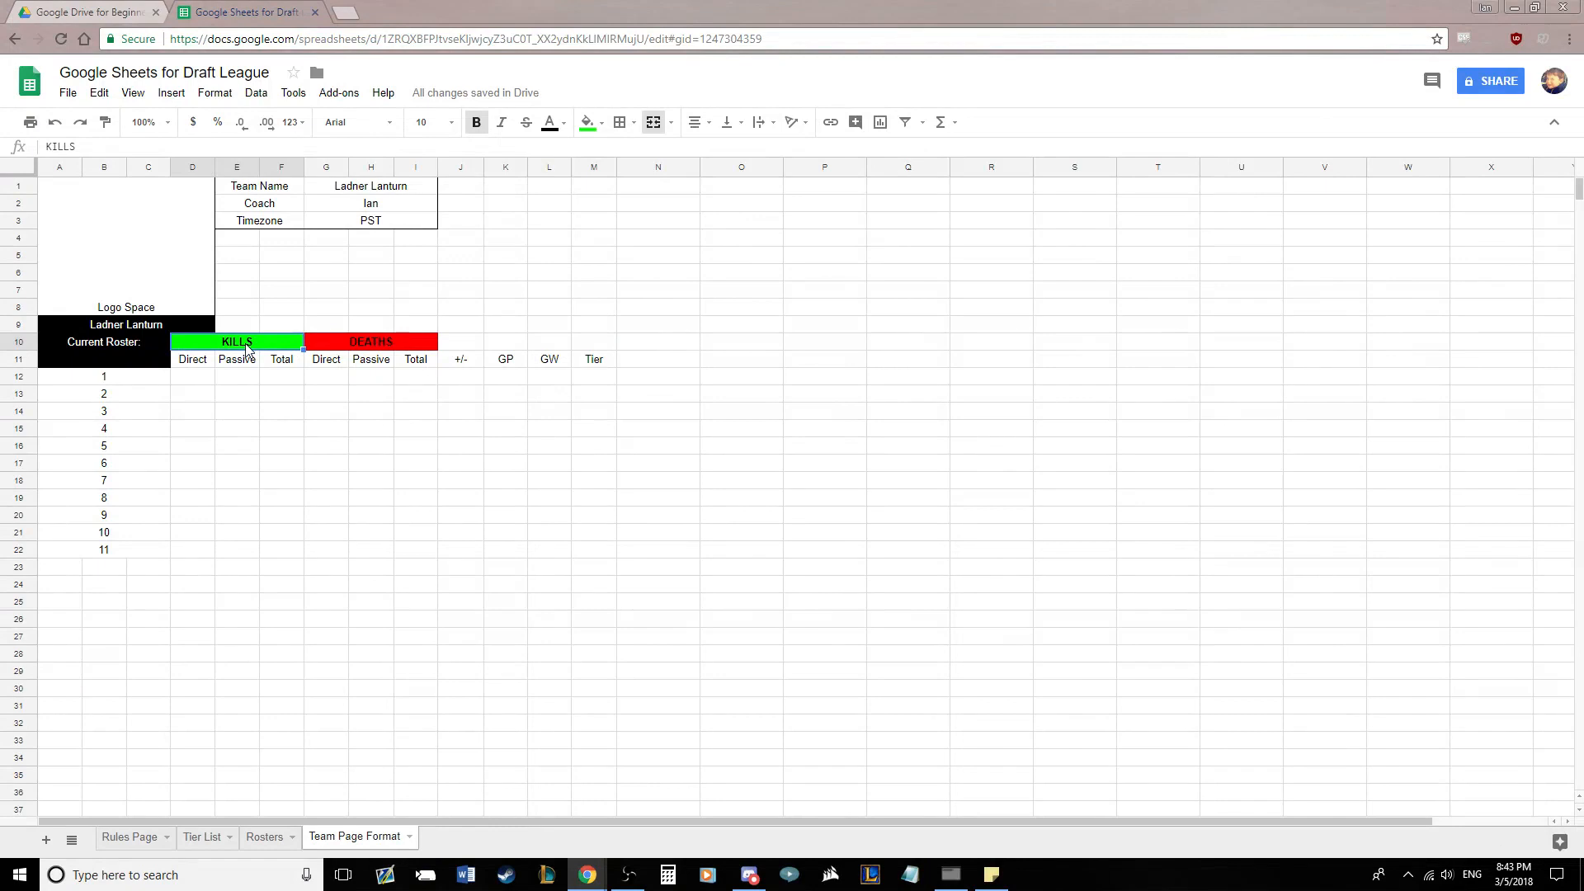
click(397, 306)
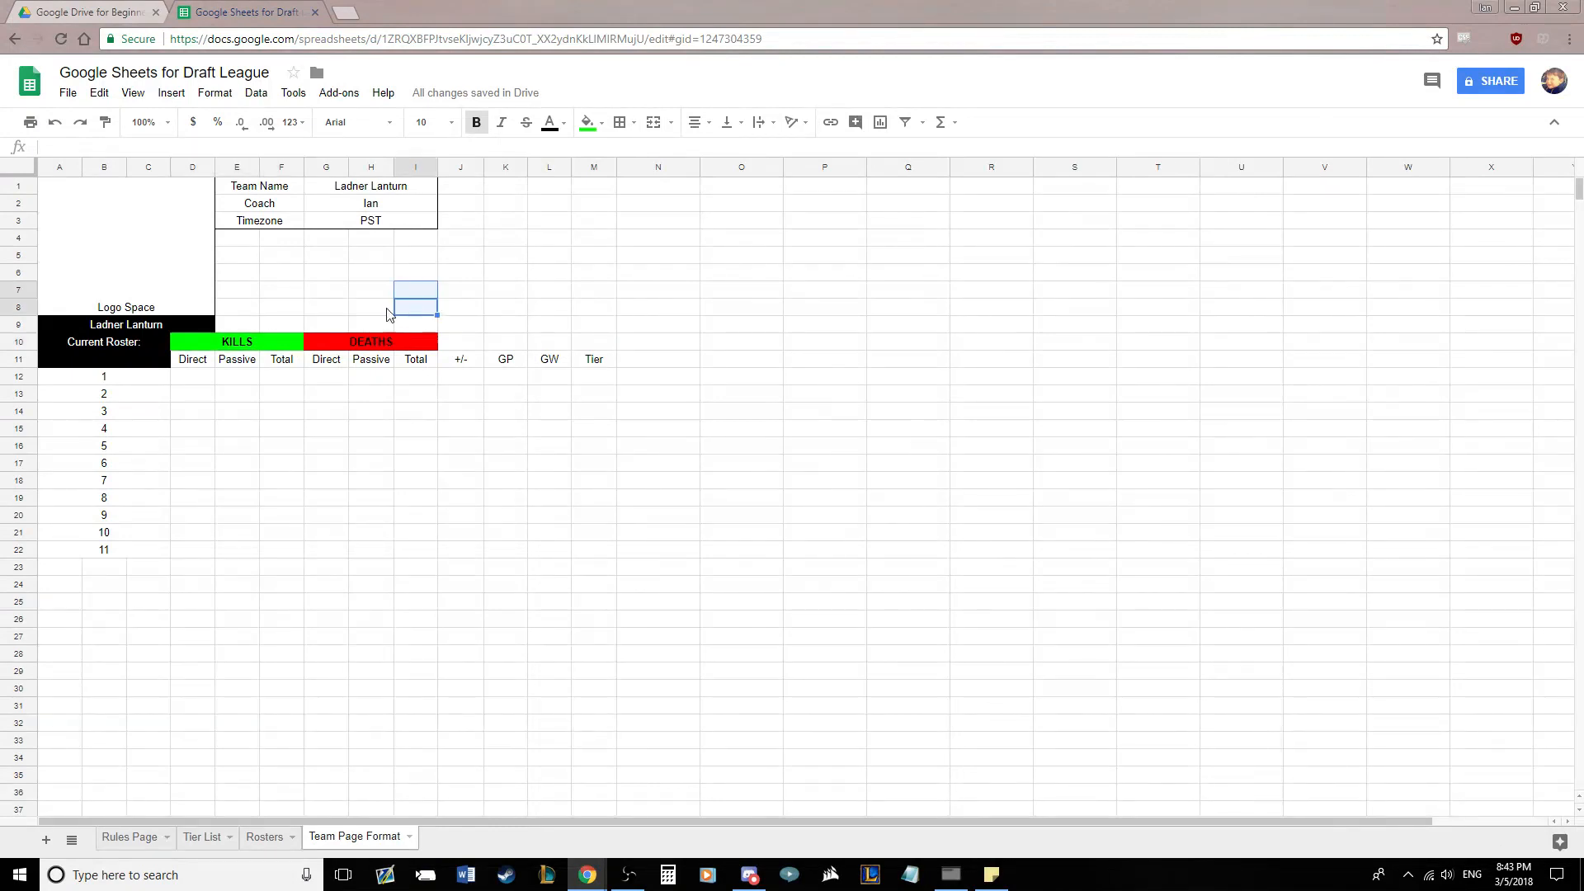
Merge A23:C23 below the roster numbers and enter the bold label TOTAL in it
drag(54, 567, 148, 567)
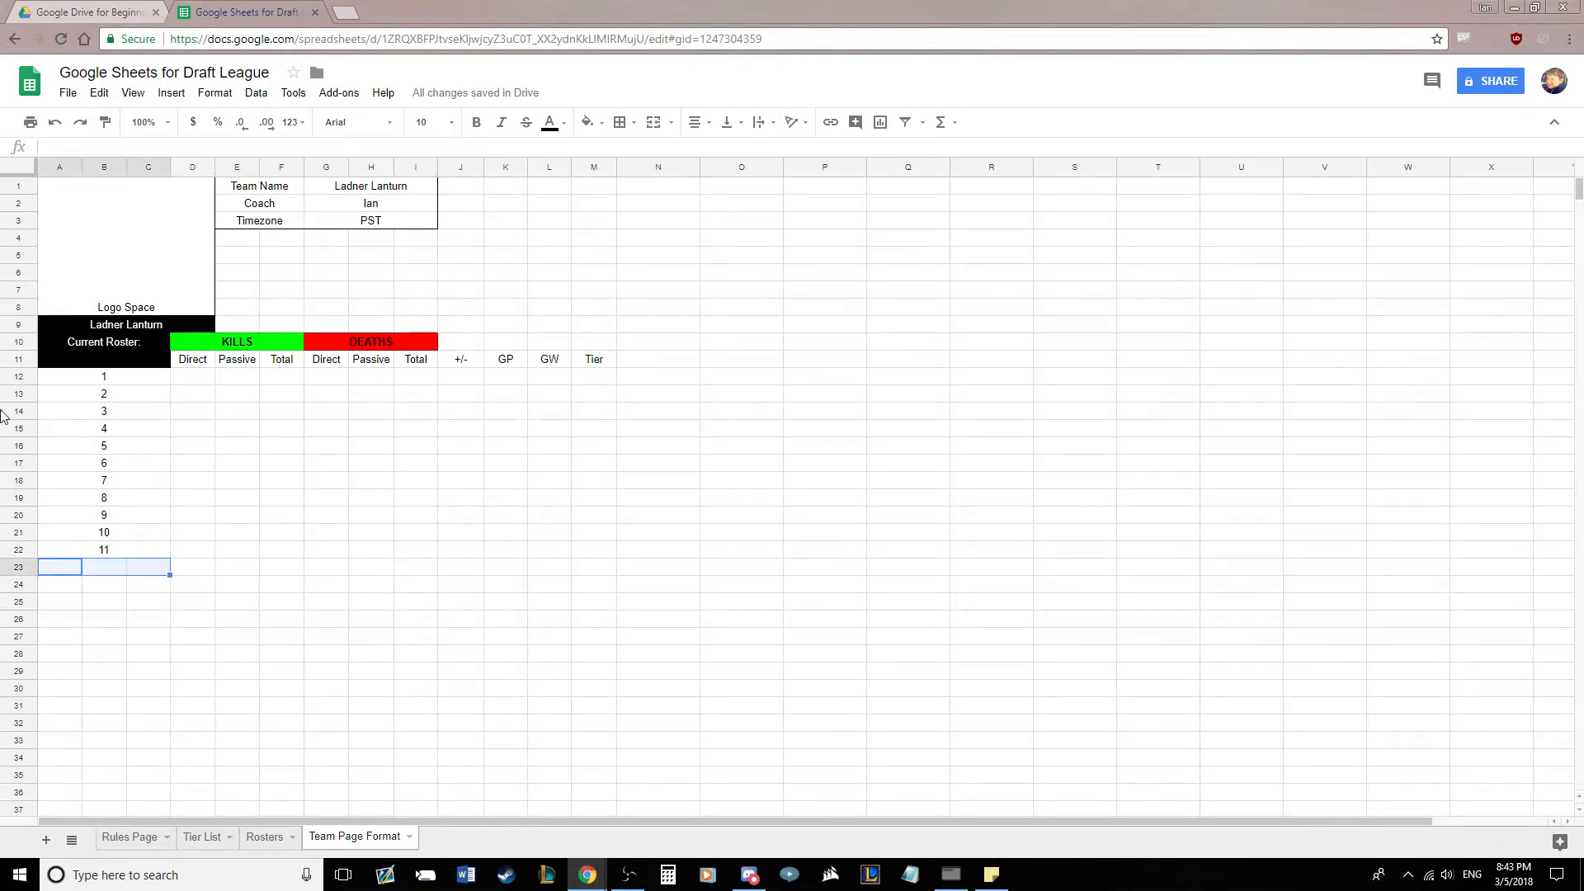
click(654, 122)
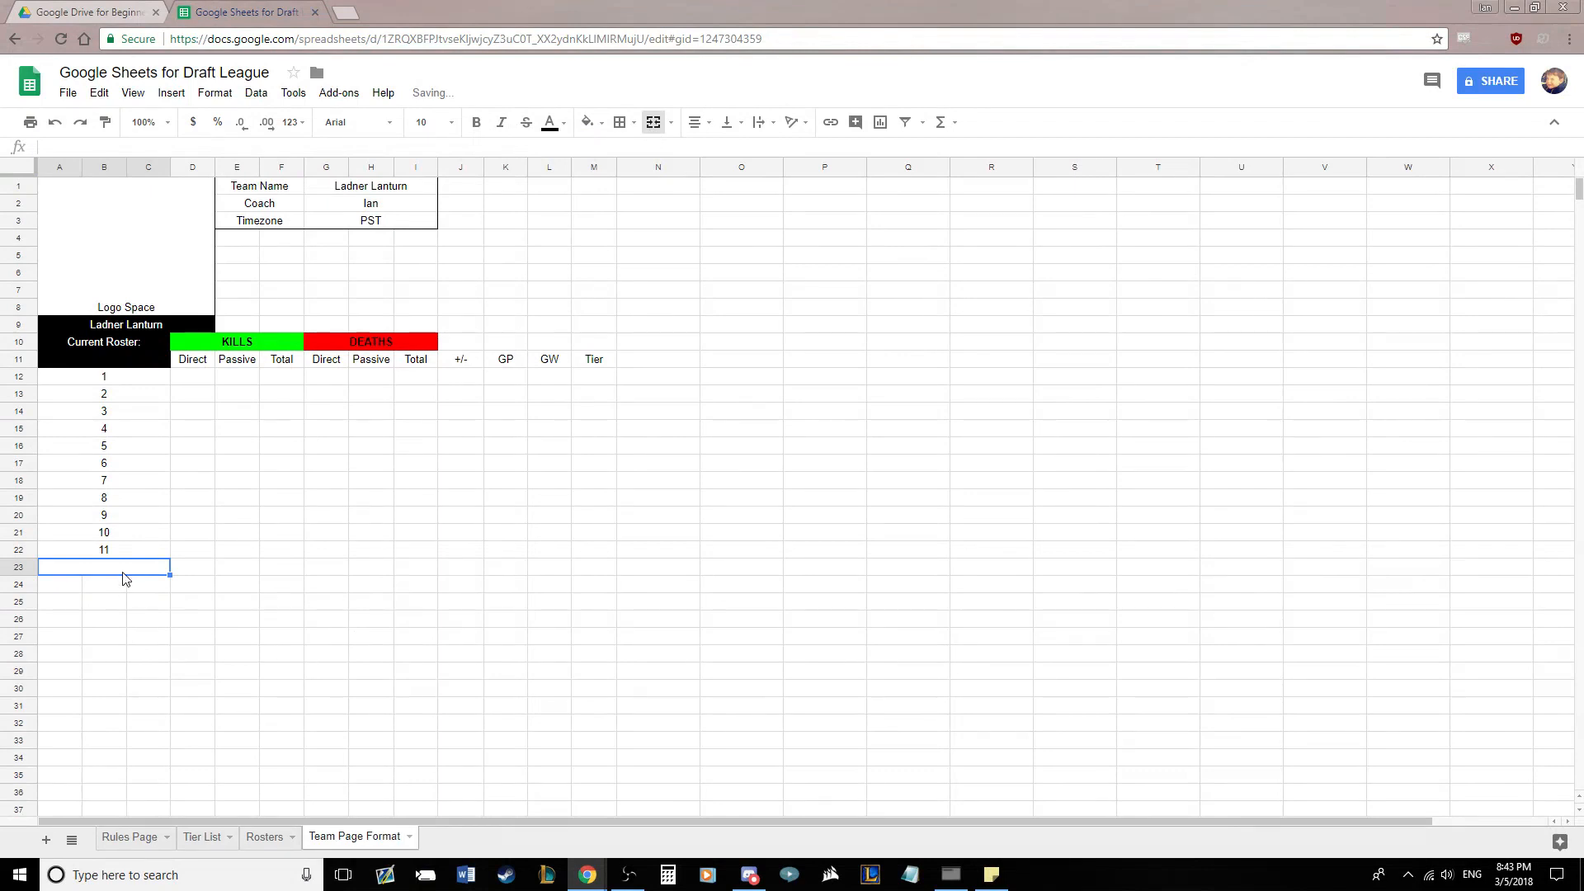
click(475, 122)
text(TOTAL)
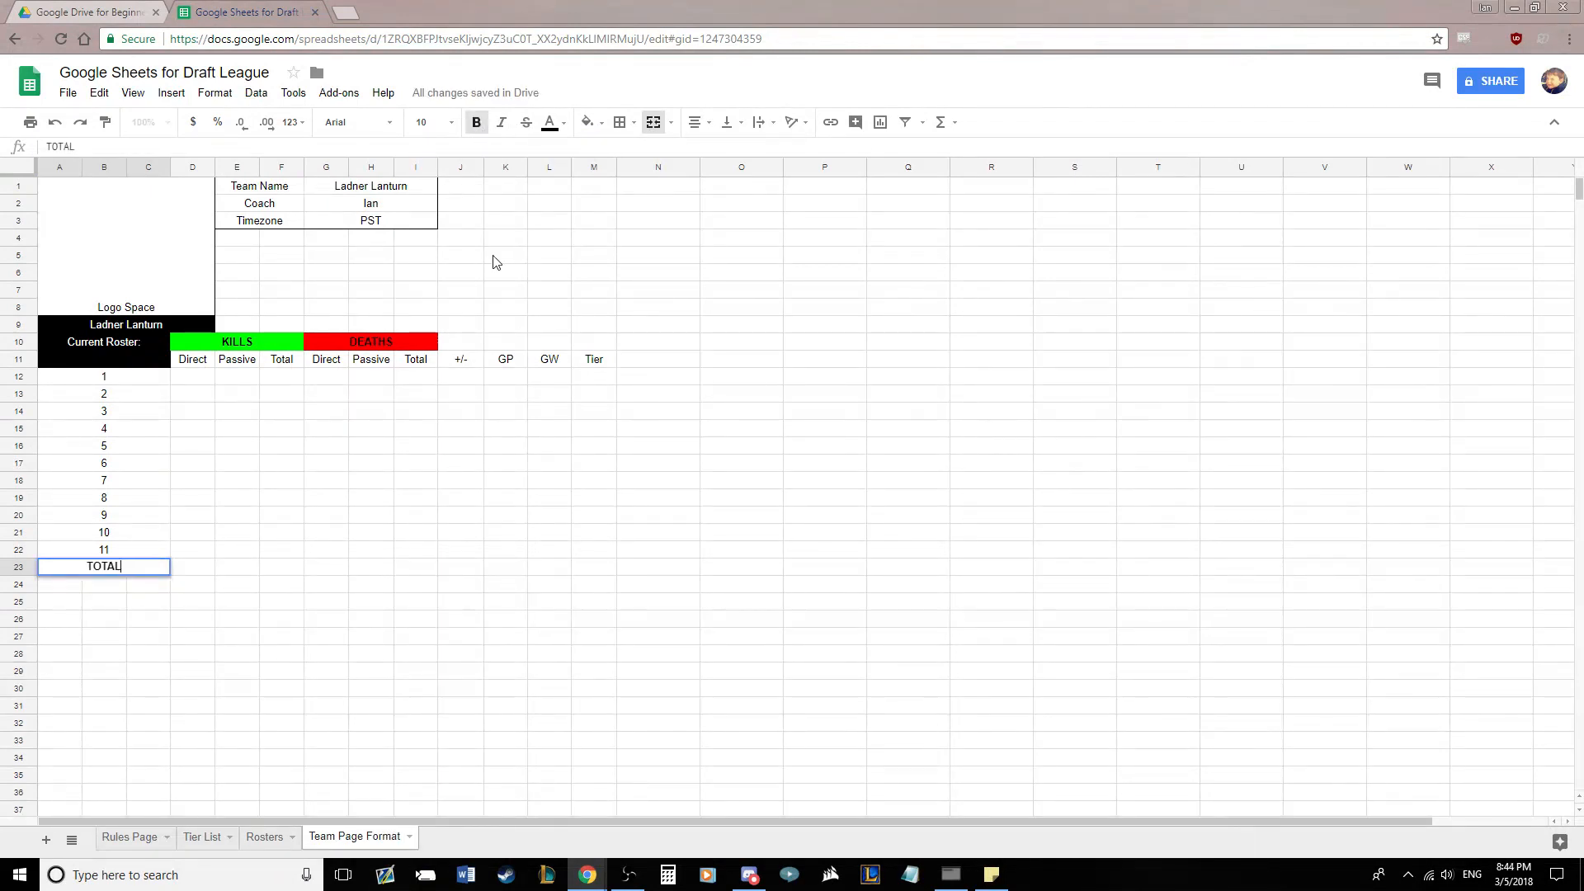
click(326, 619)
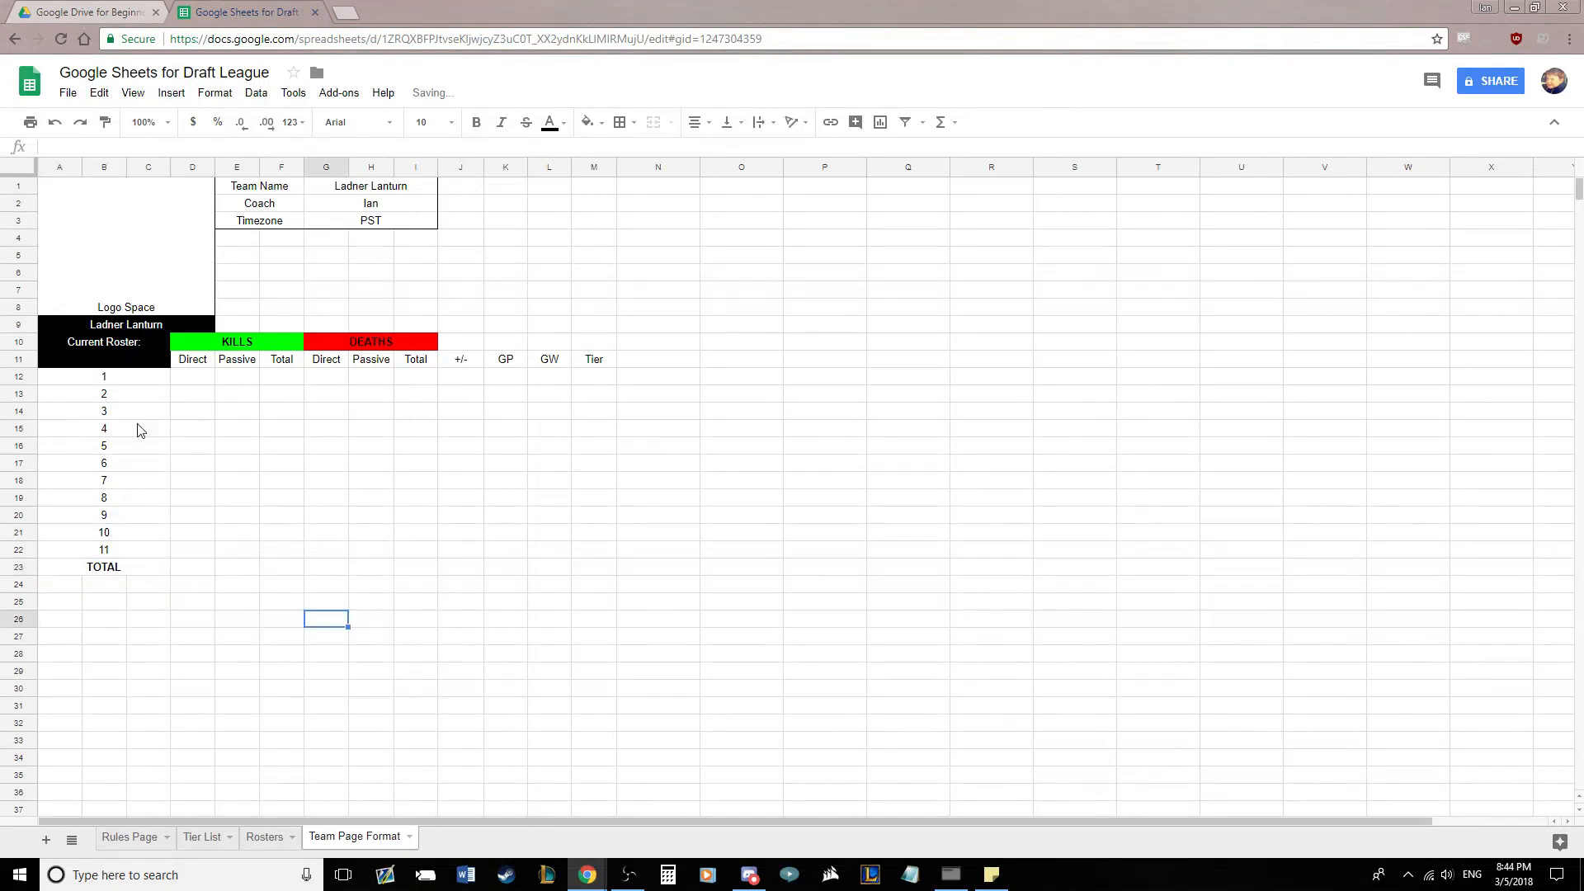
Add an outer border around the roster number block and TOTAL cell, A12:C23
drag(141, 381, 145, 566)
click(619, 122)
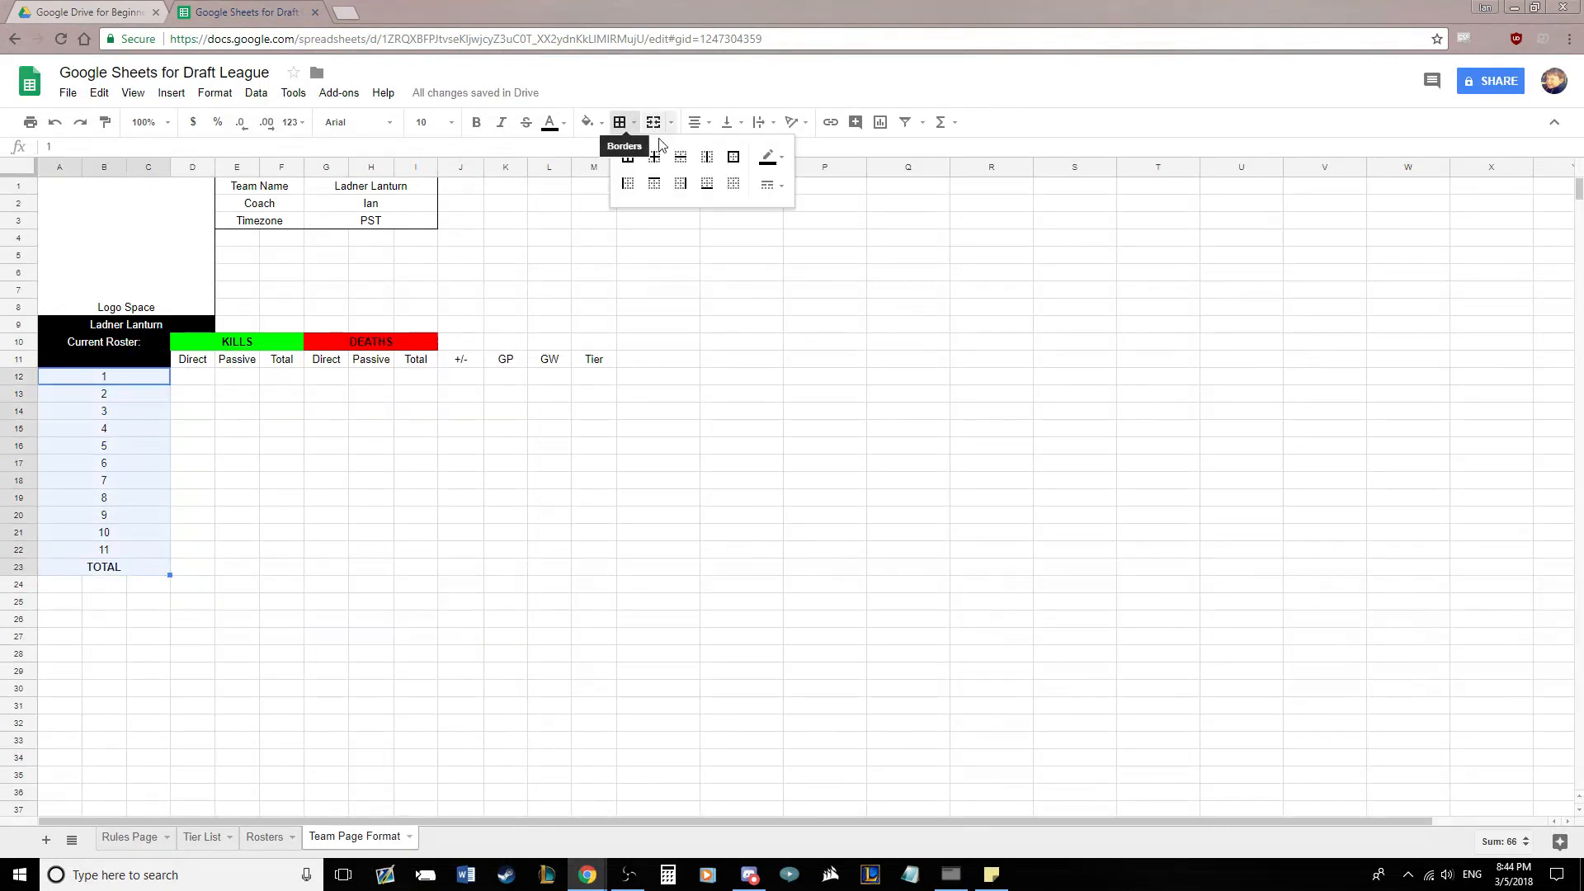
click(733, 160)
click(548, 636)
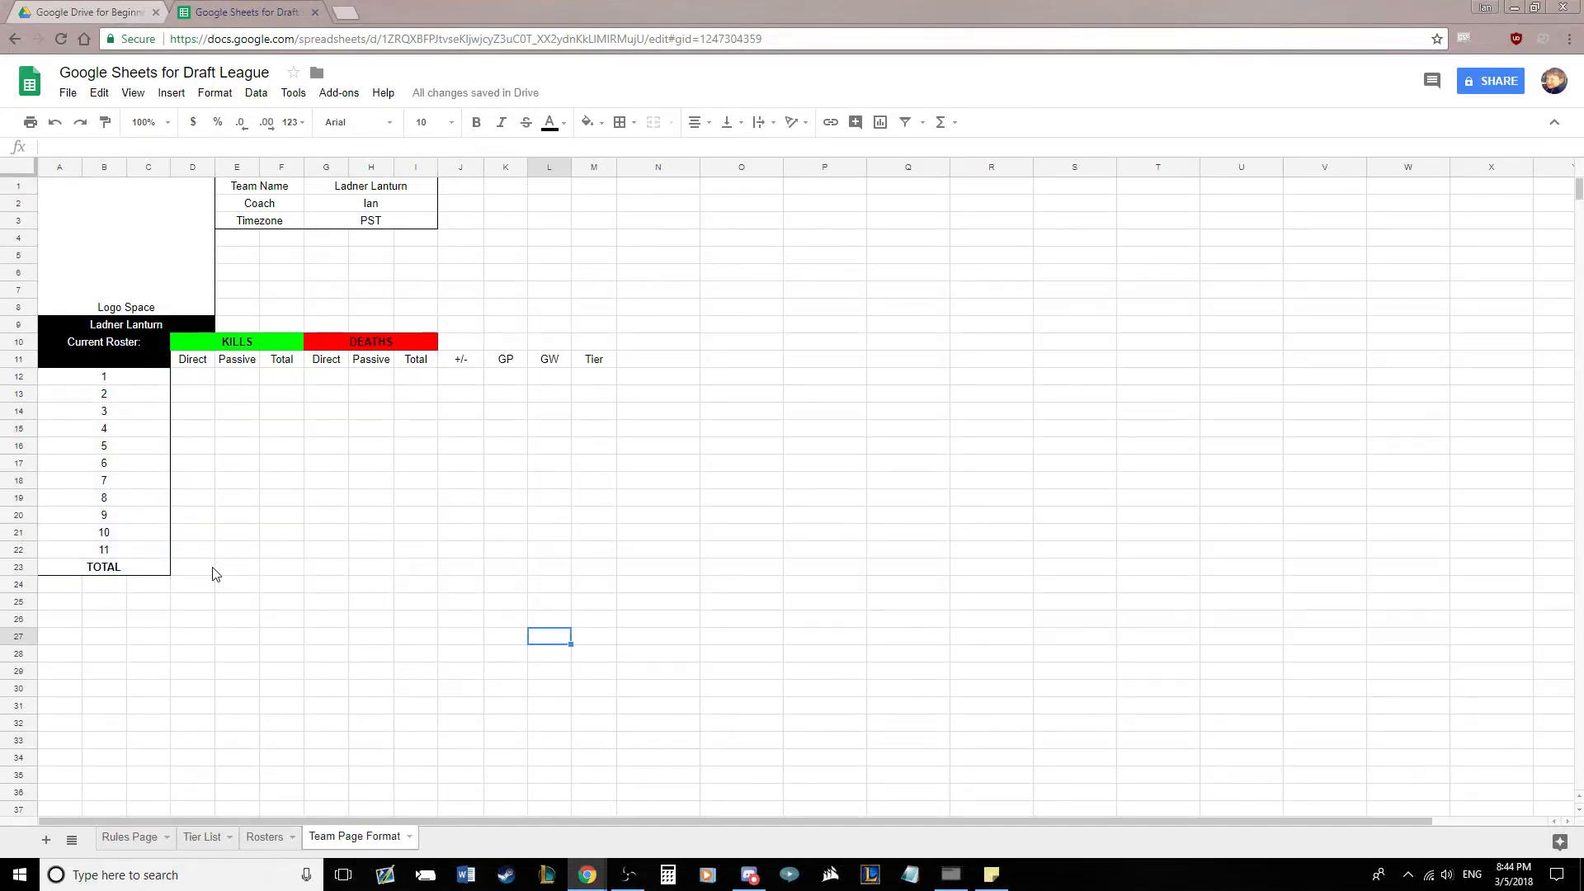
Set the font size of the Direct, Passive and Total subheaders in D11:I11 to 8
drag(201, 367, 428, 368)
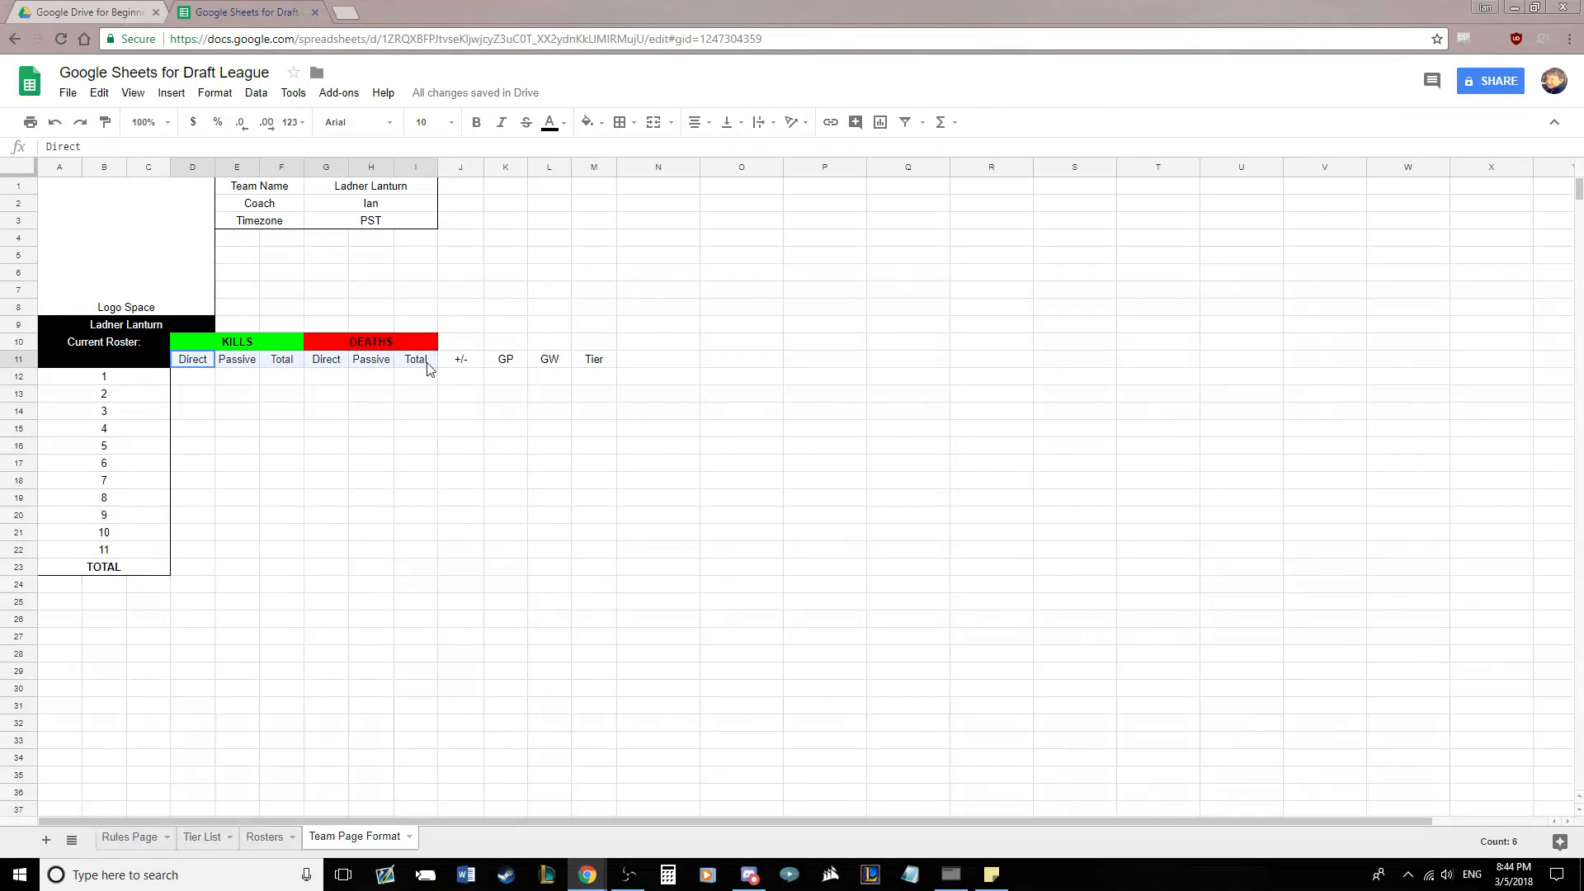
click(426, 122)
click(438, 195)
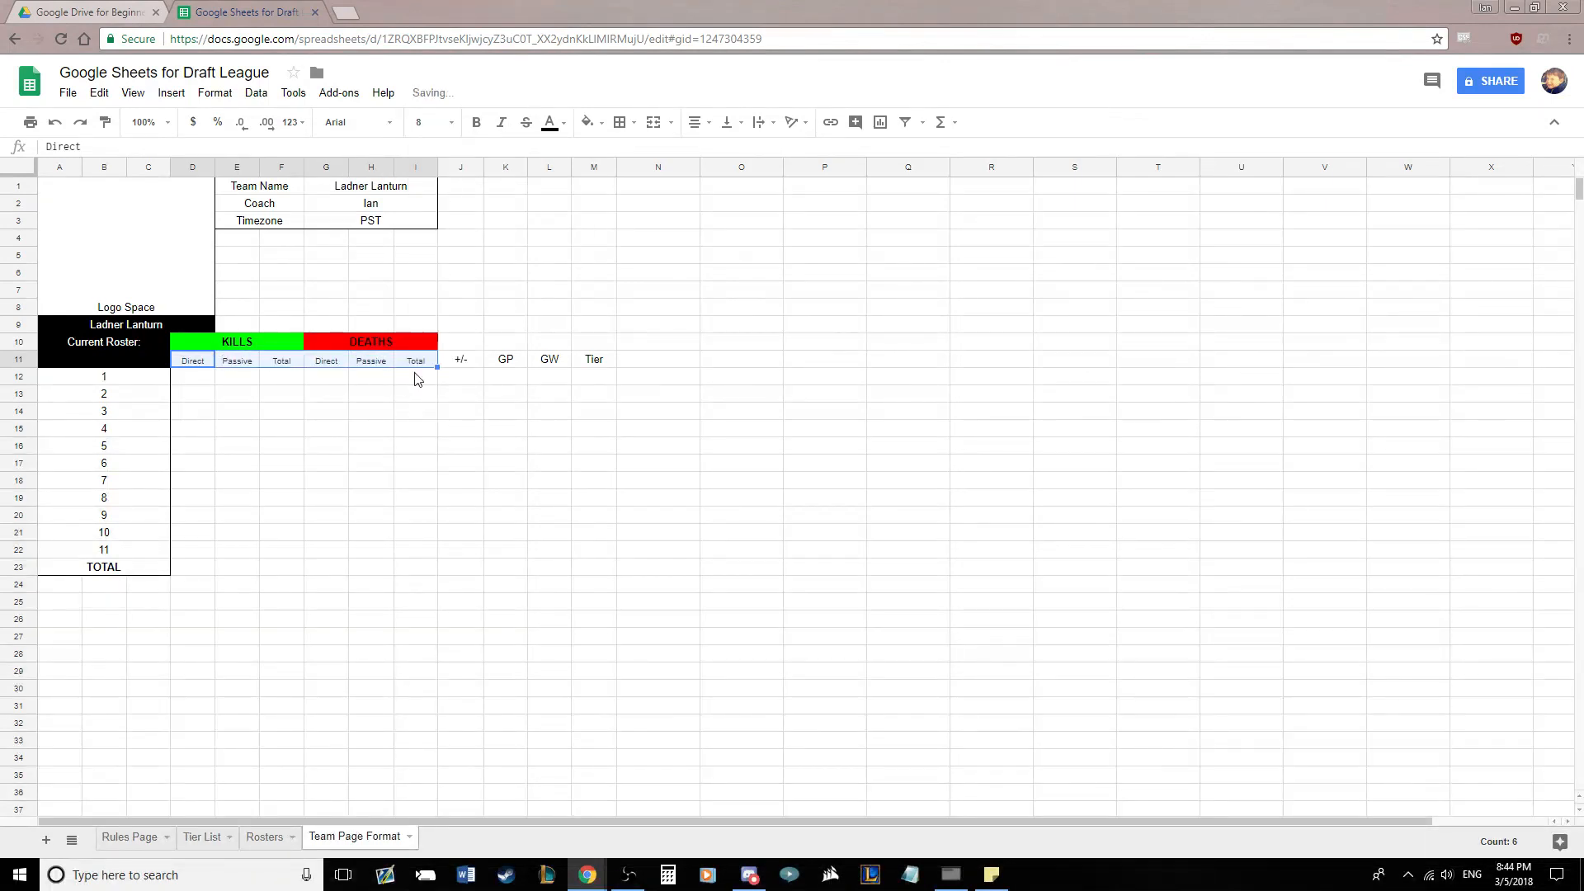
click(418, 389)
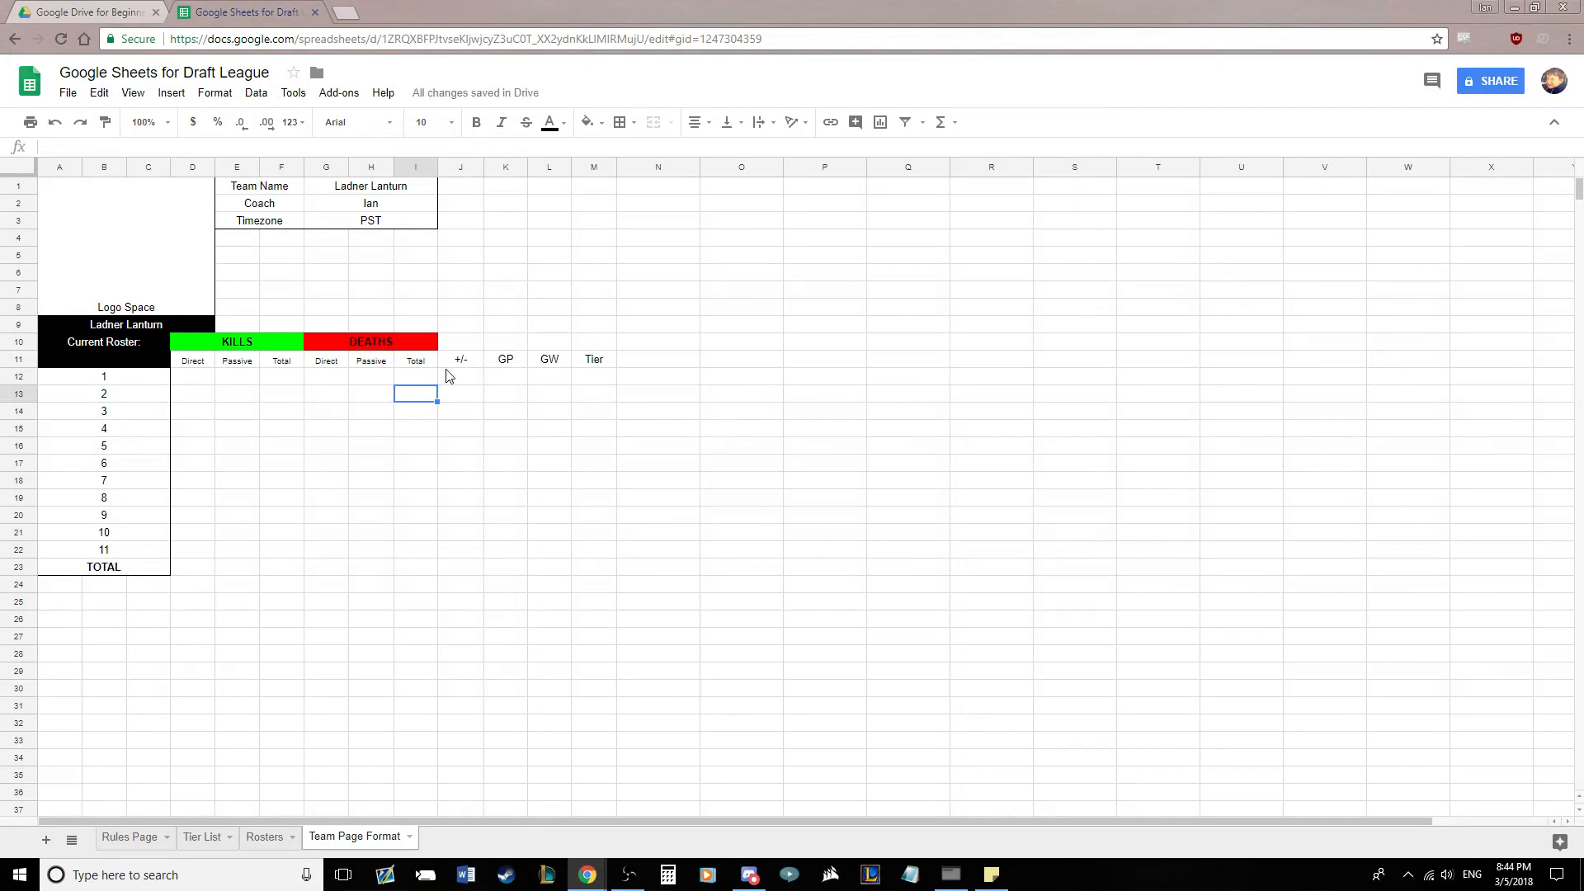
Enter the labels Direct, Passive and Total in D24:F24, below the KILLS columns
click(288, 362)
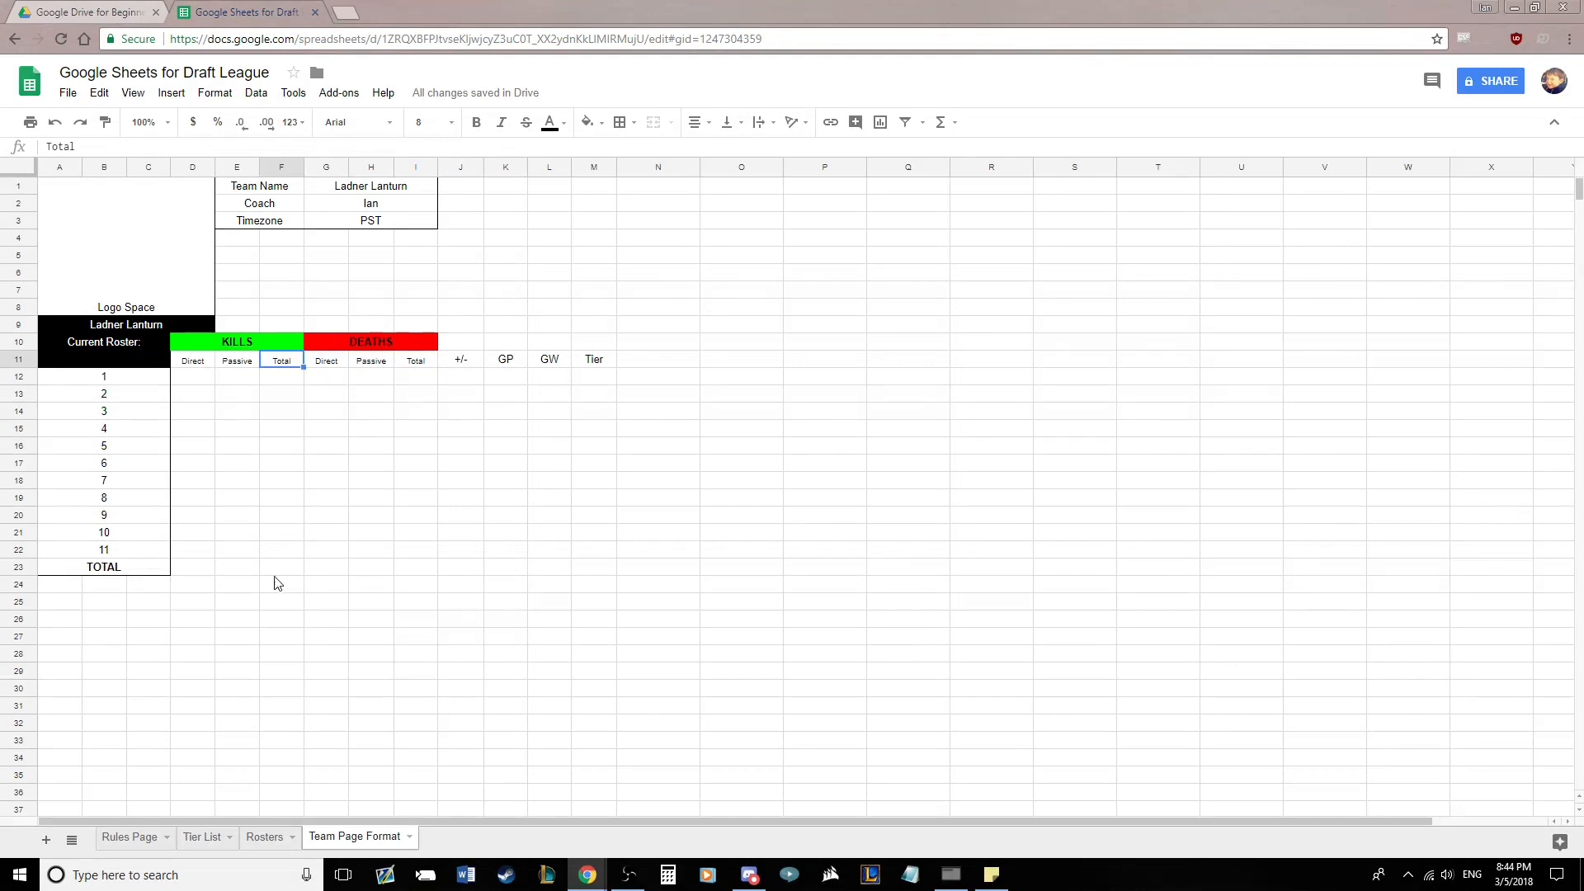
click(206, 587)
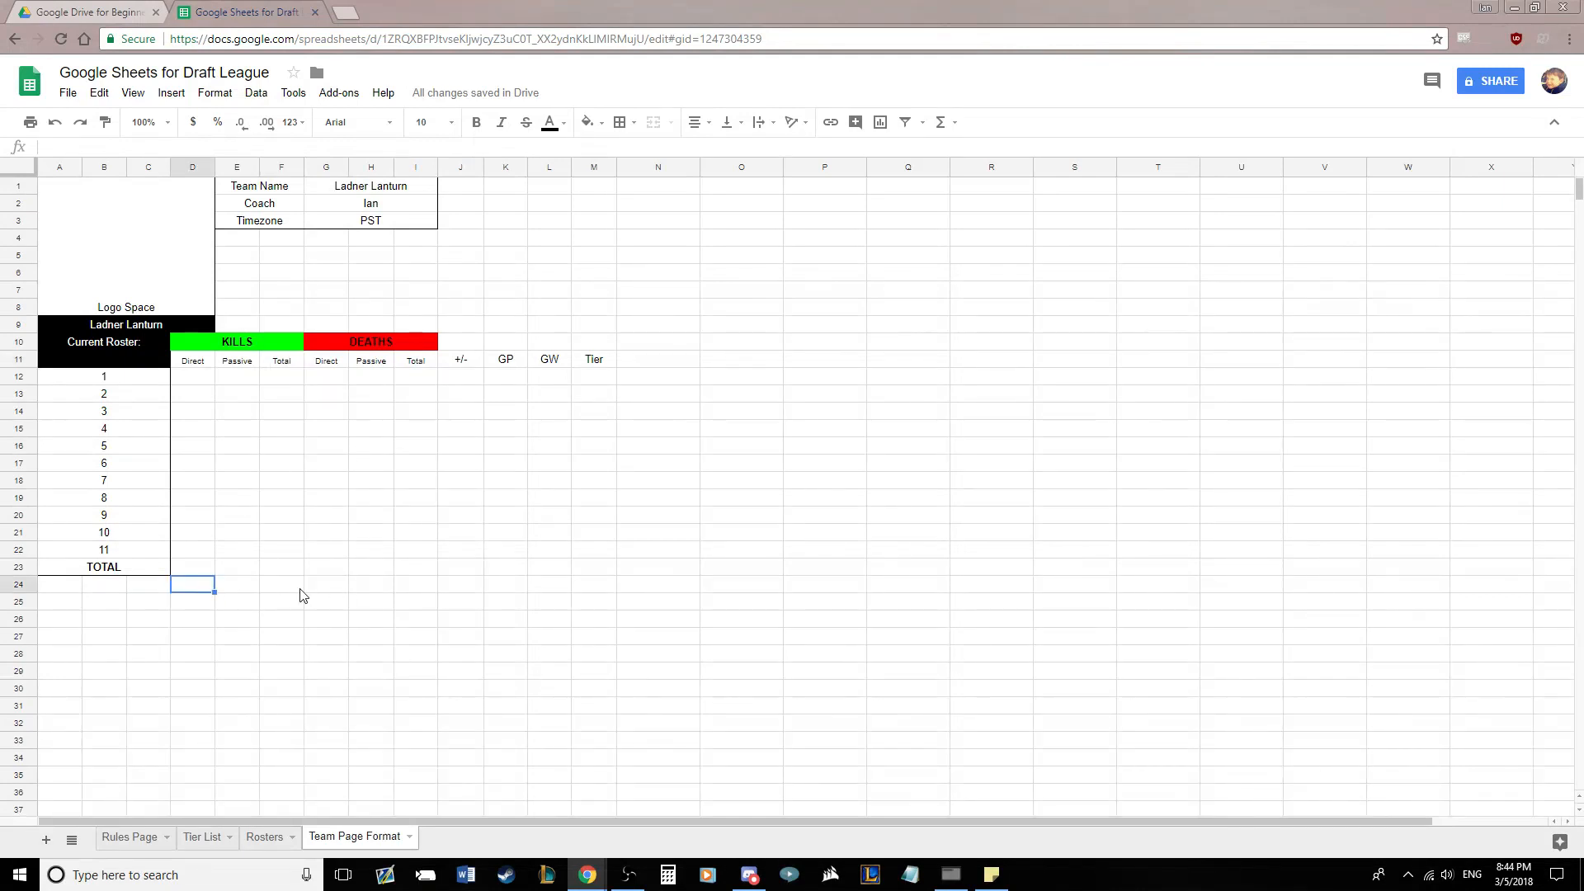
text(Direct)
key(Tab)
text(Passive)
key(Tab)
text(Tot)
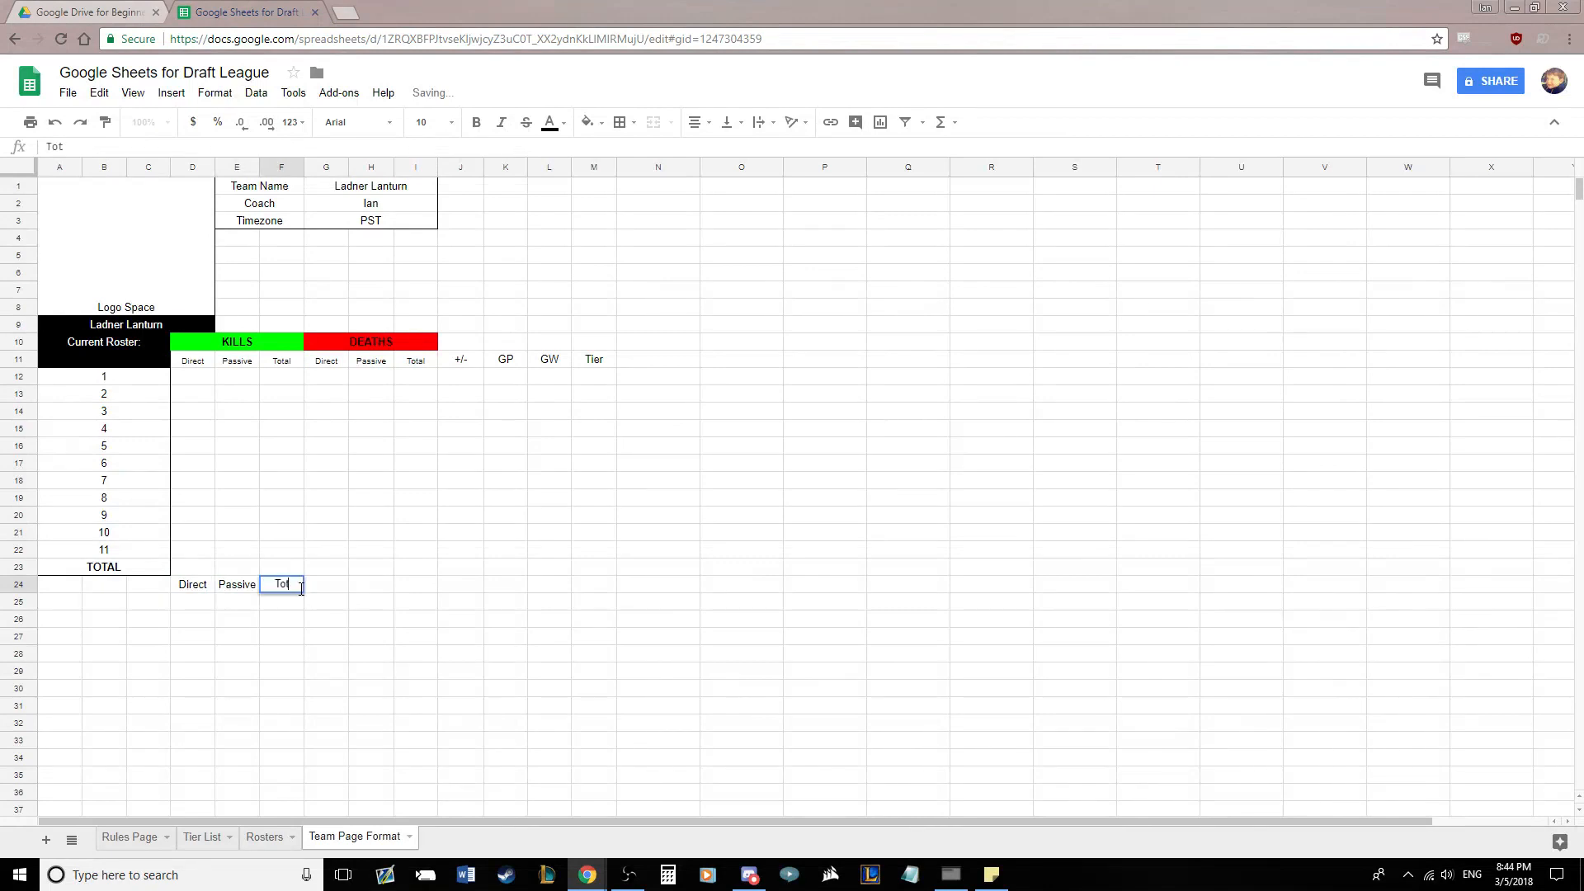
text(al)
key(Tab)
Enter the labels Direct, Passive and Total in G24:I24, below the DEATHS columns
text(Direct)
key(Tab)
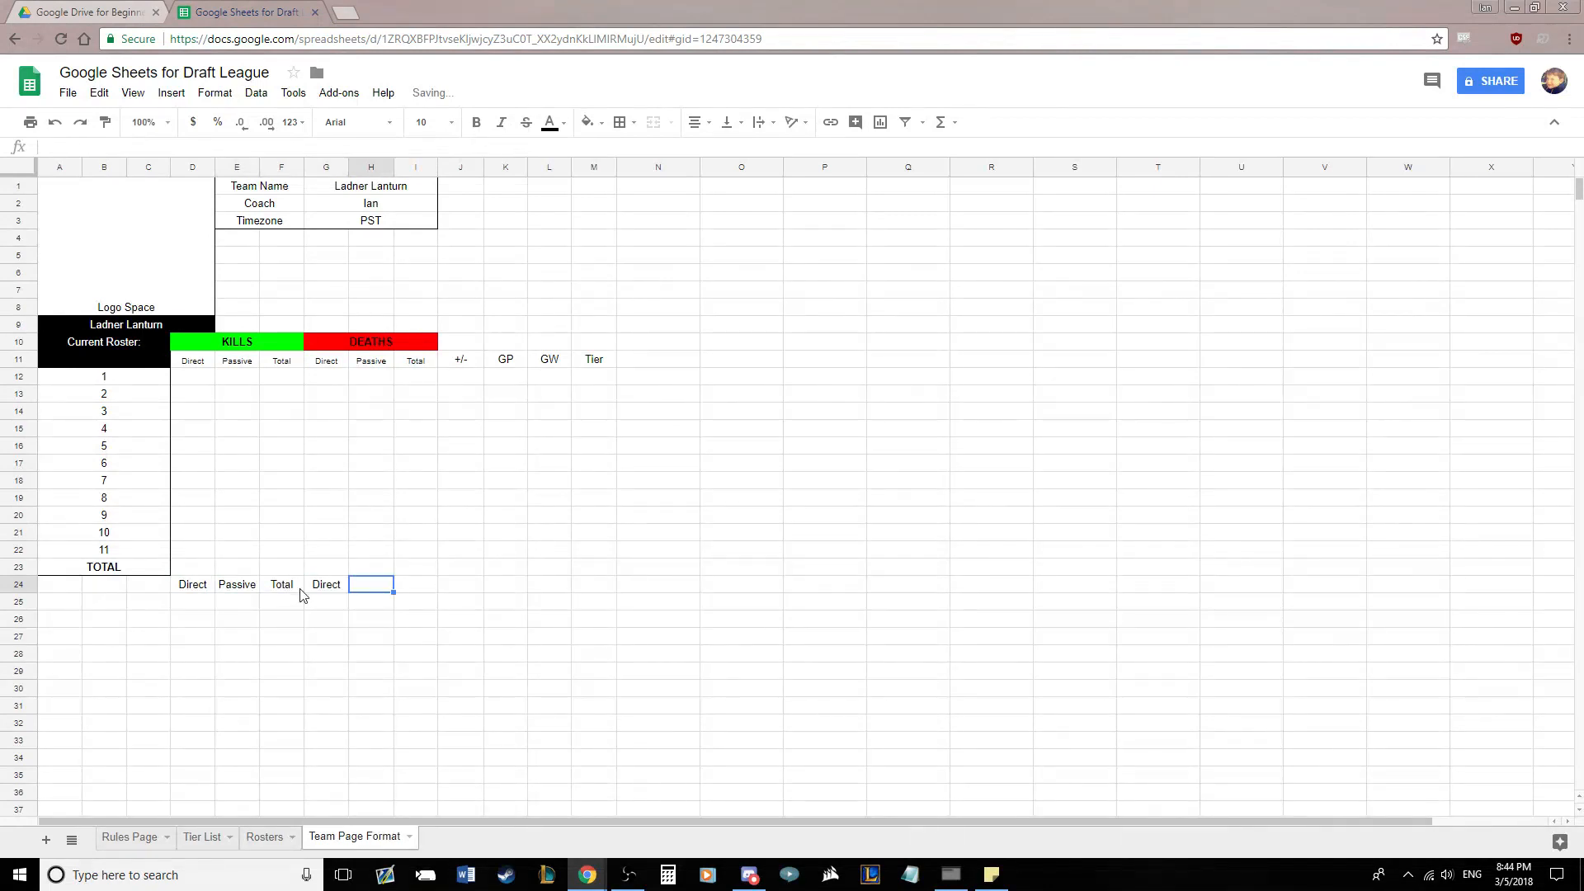
text(Passive)
key(Tab)
text(Total)
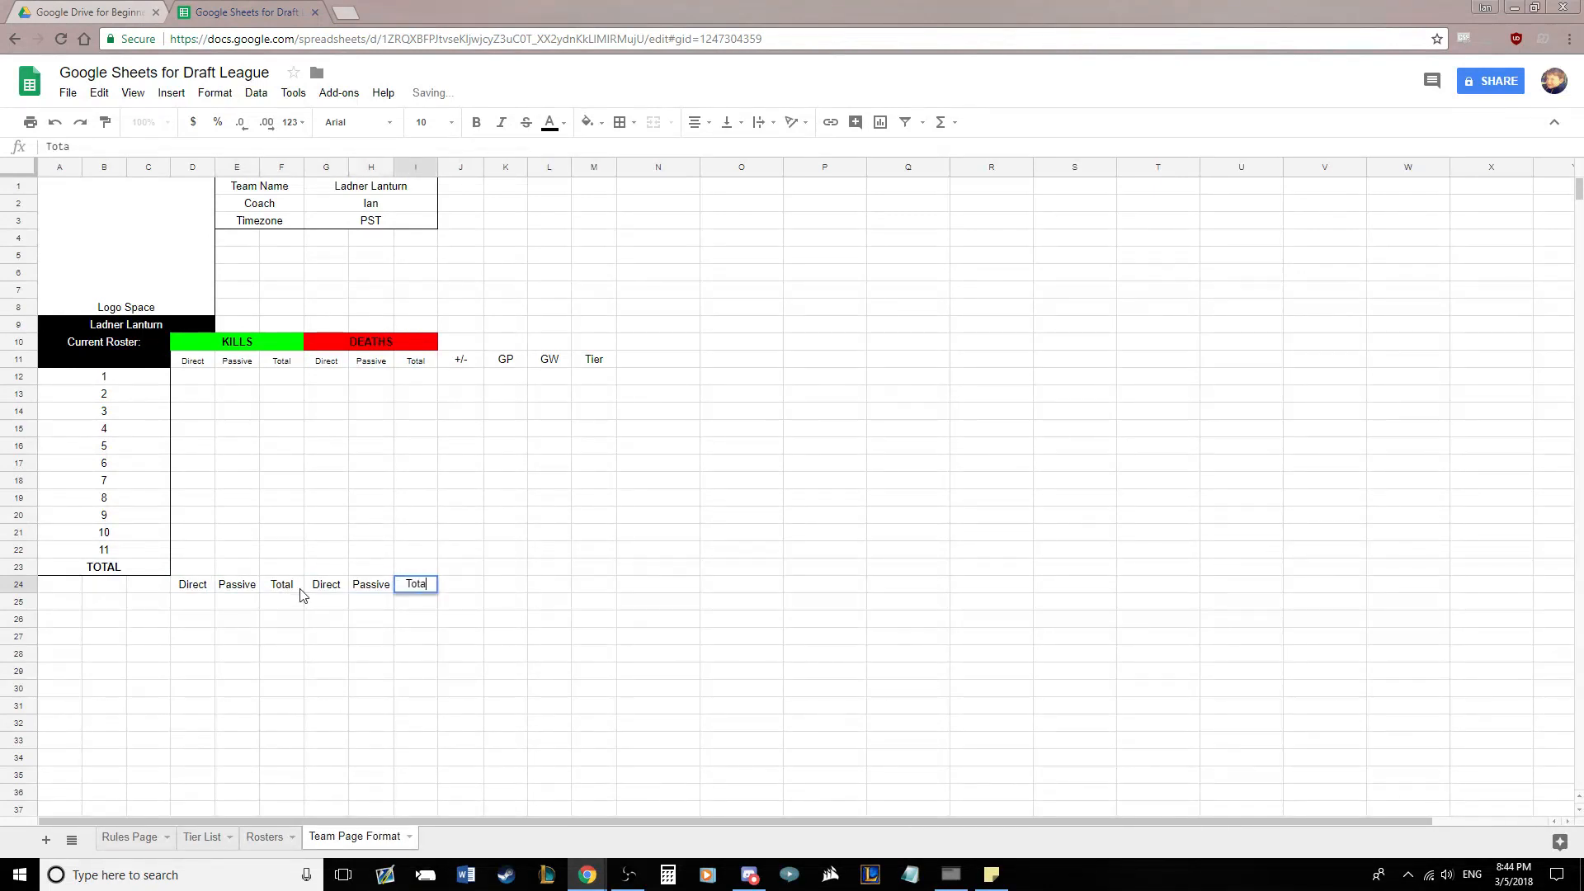
key(Return)
Set the font size of the bottom labels in D24:I24 to 8
drag(181, 582, 414, 587)
click(451, 122)
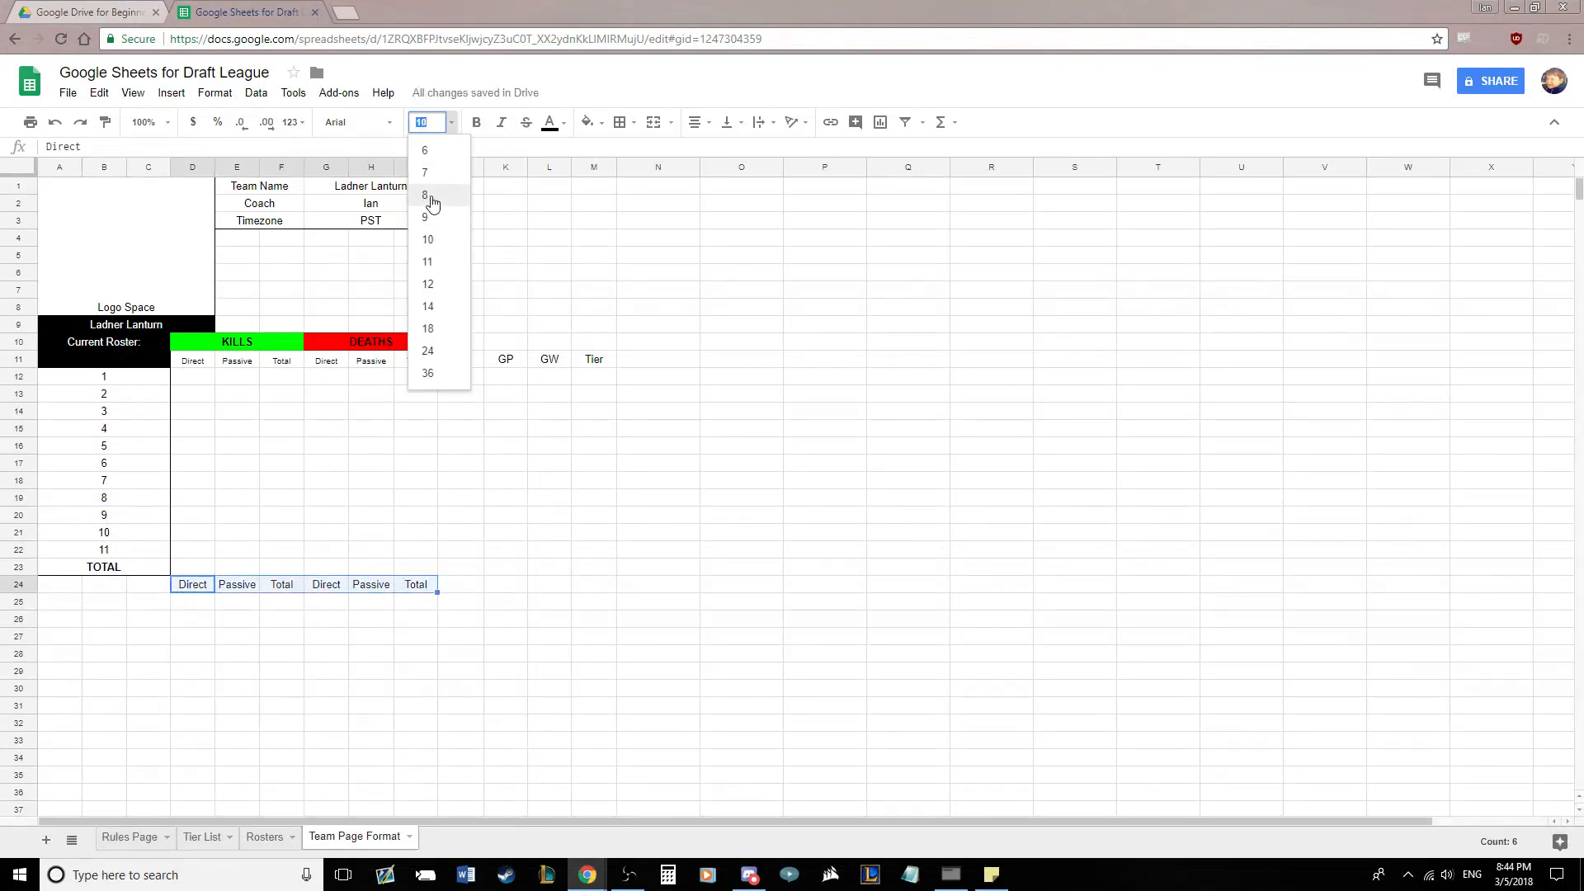
click(443, 194)
click(549, 619)
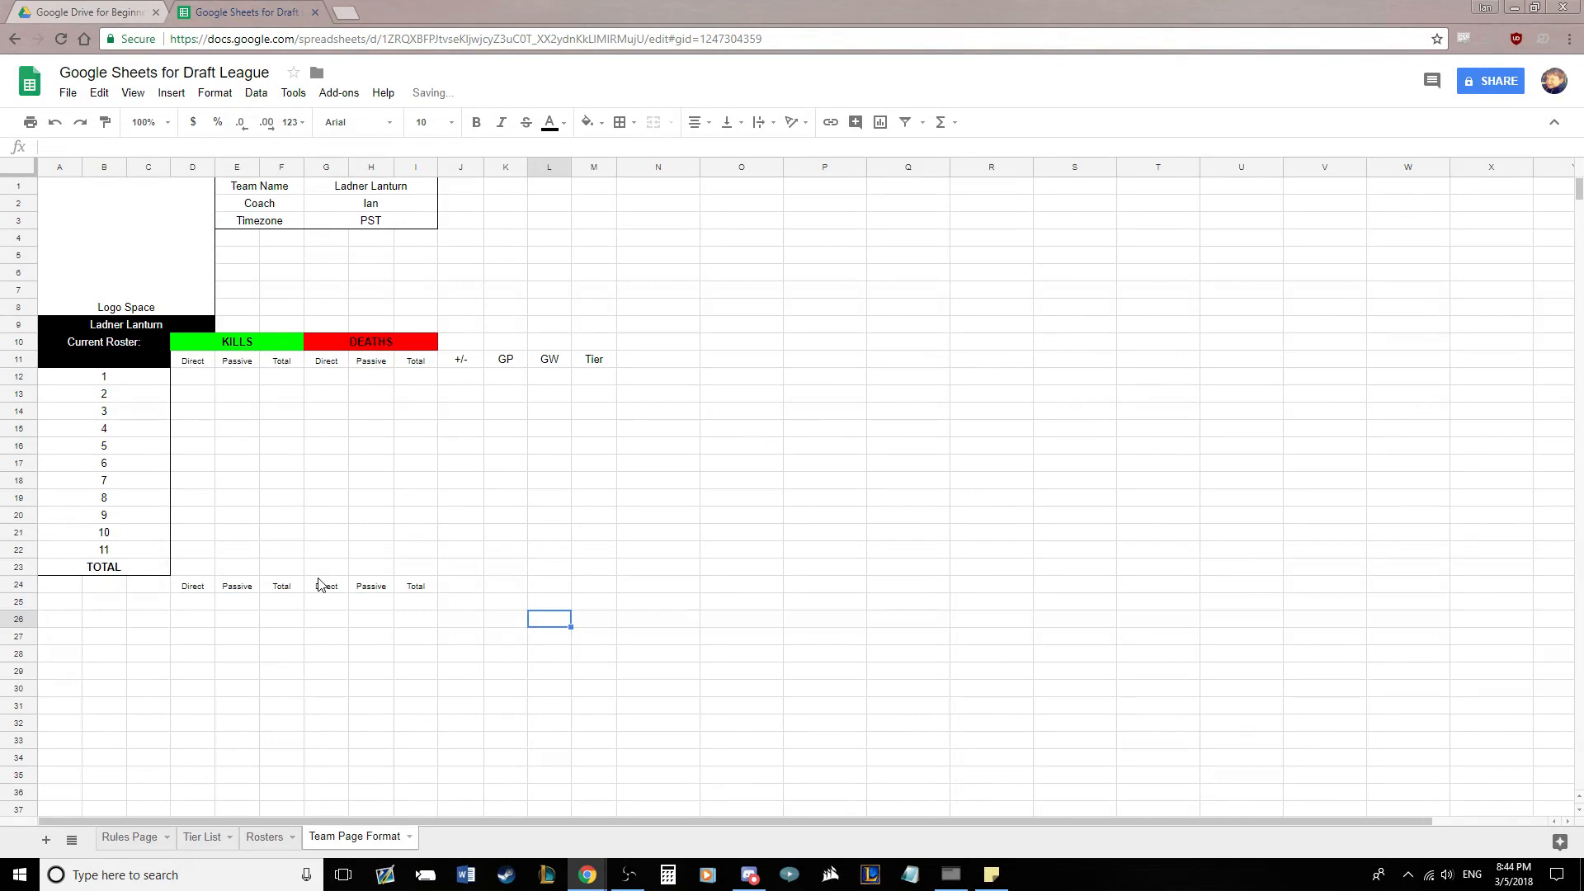
Add a left border along D11:D24 and a right border along F11:F24 to frame the KILLS columns
click(197, 364)
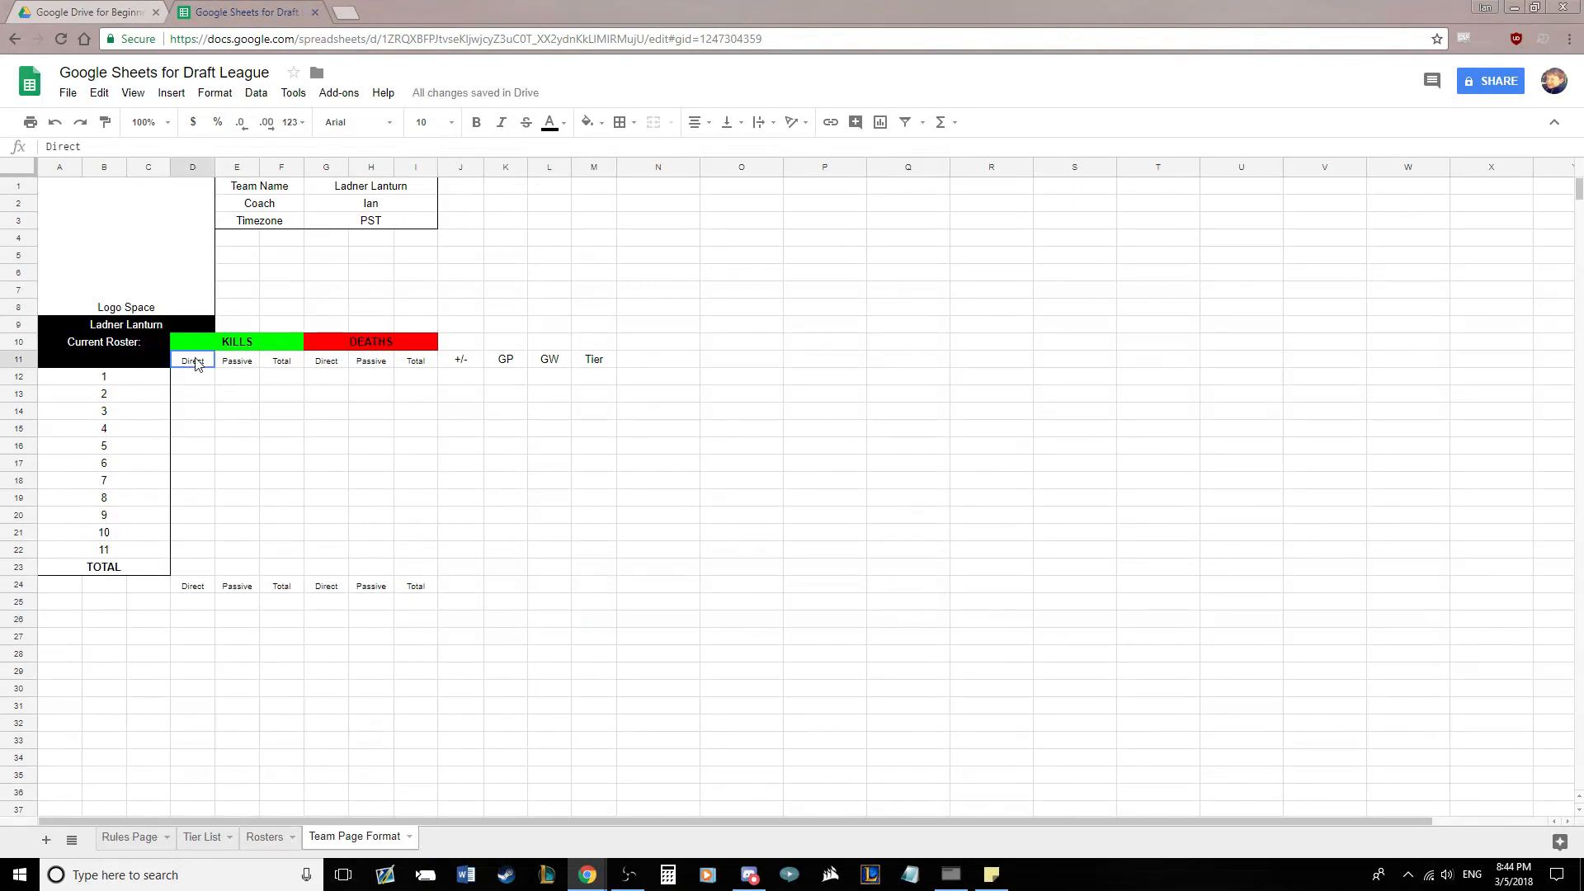
drag(196, 370, 195, 587)
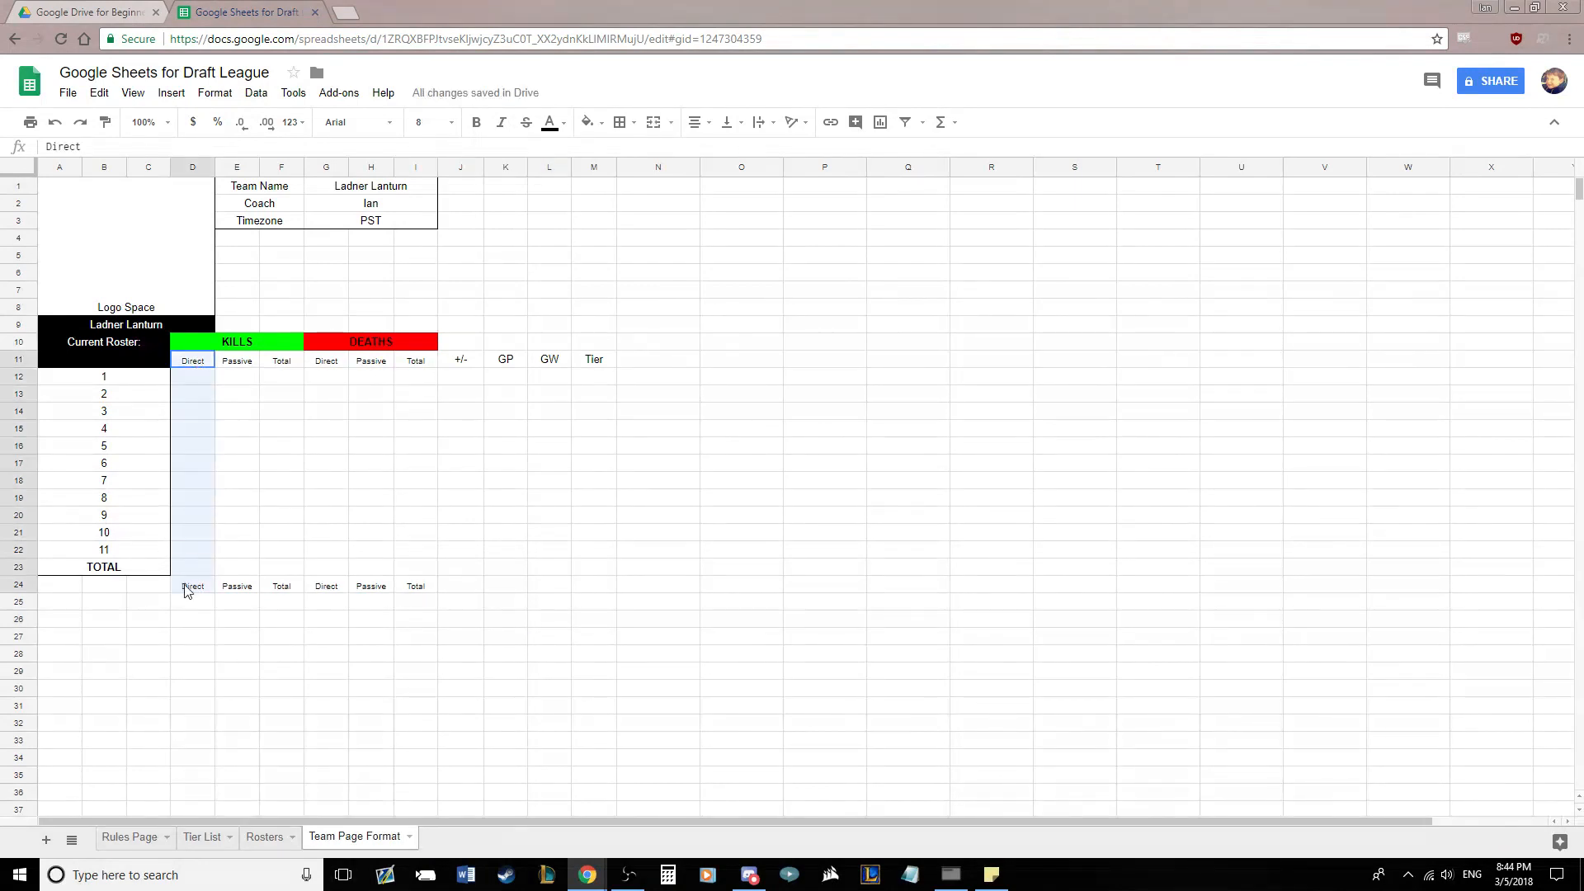
click(620, 123)
click(628, 187)
click(548, 534)
drag(285, 361, 289, 586)
click(631, 122)
click(682, 186)
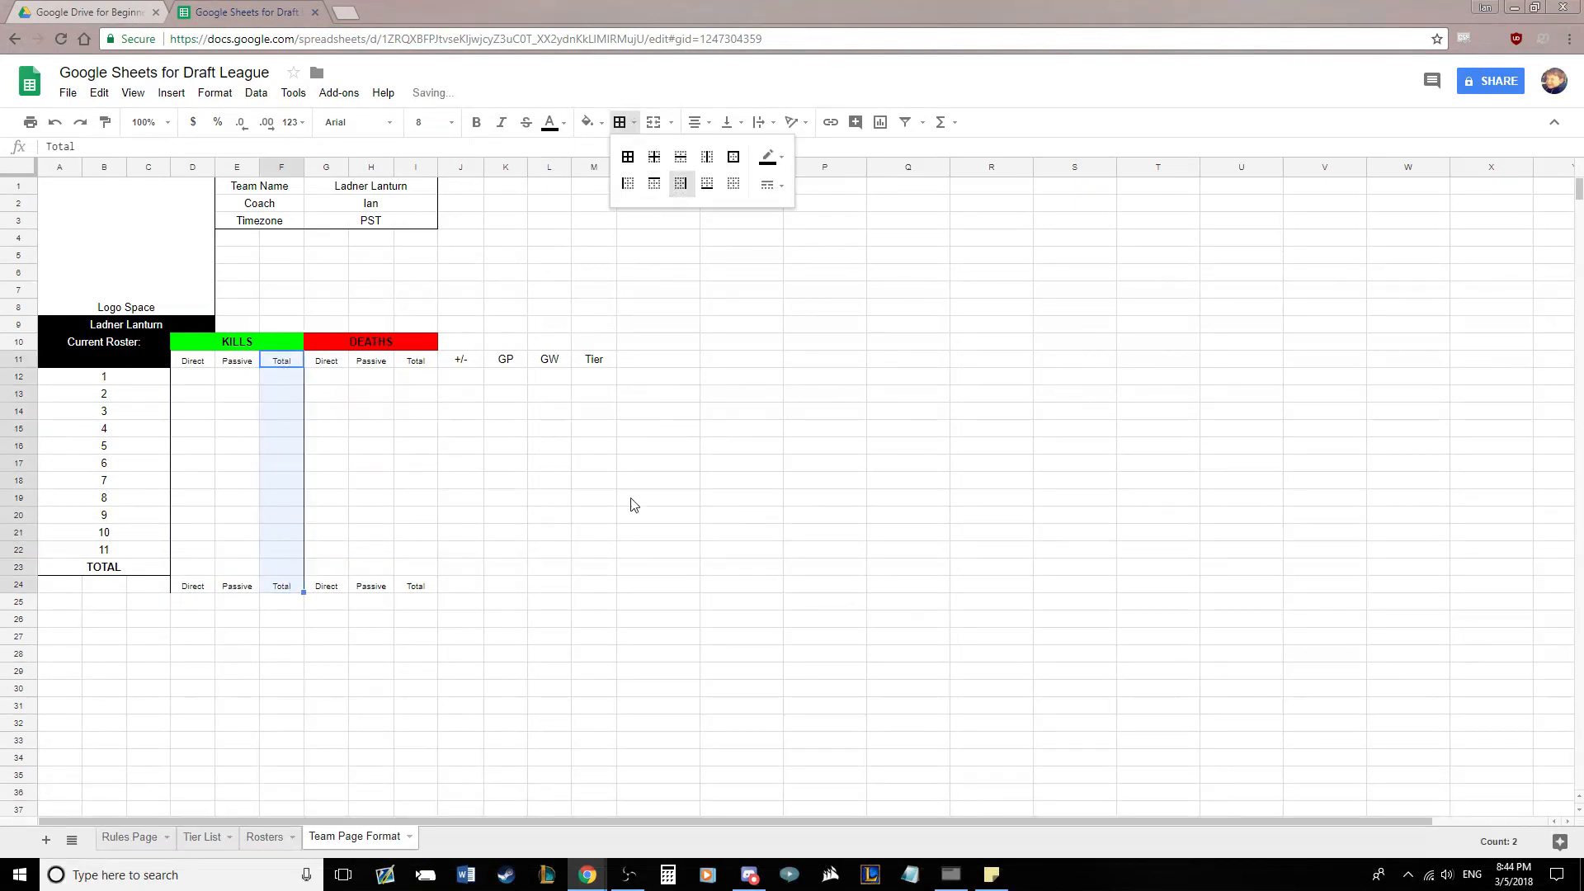
click(651, 511)
Add a left border along G11:G24 and a right border along I11:I24 to frame the DEATHS columns
drag(320, 367, 327, 587)
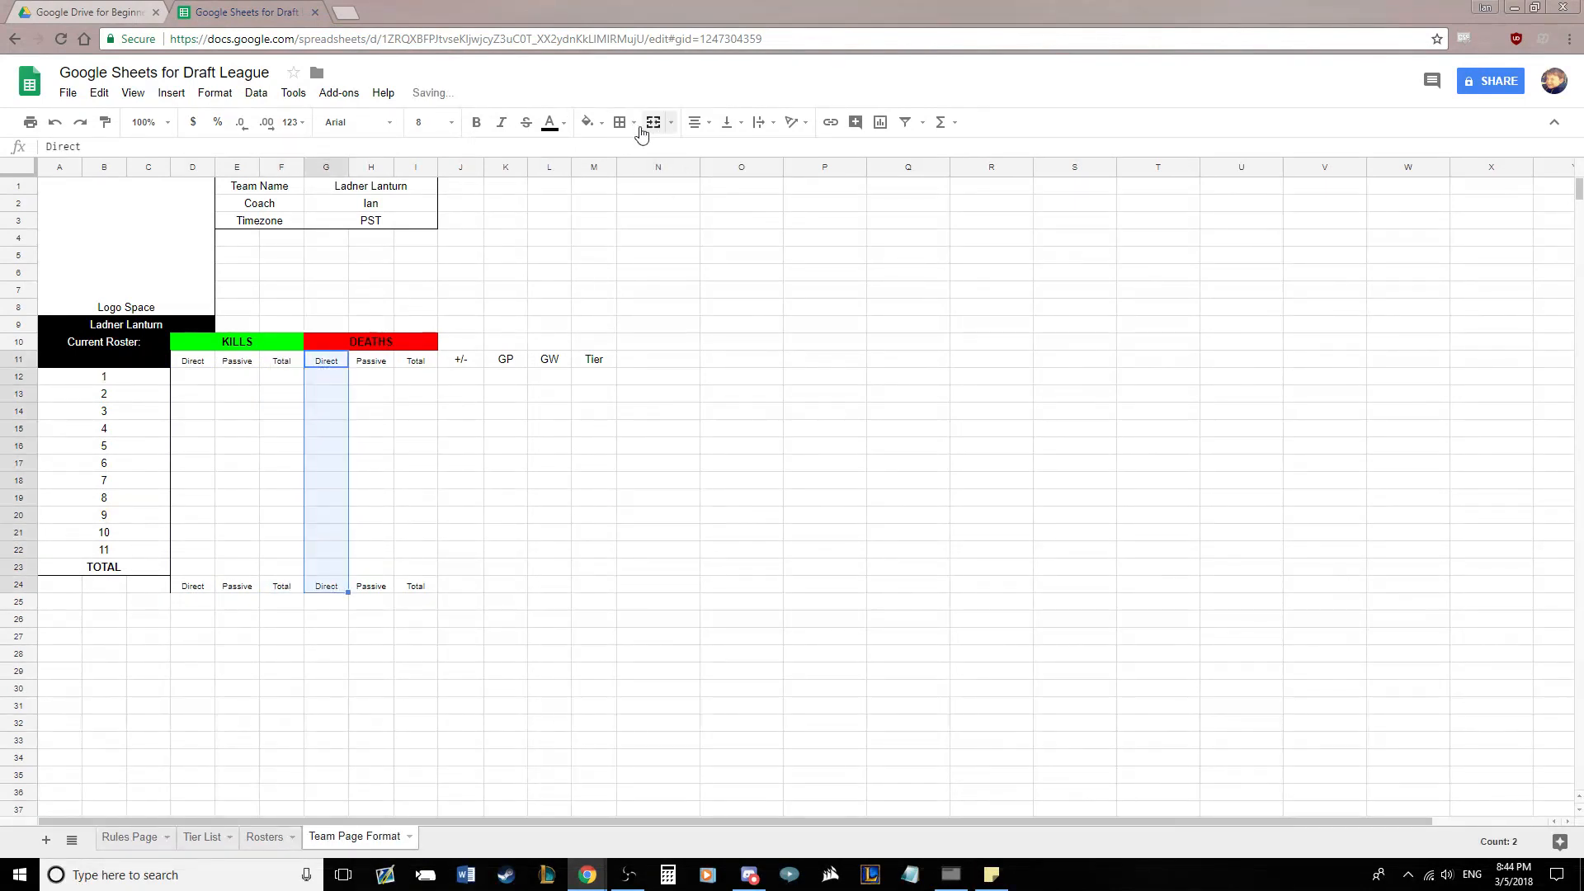
click(619, 122)
click(628, 186)
click(658, 513)
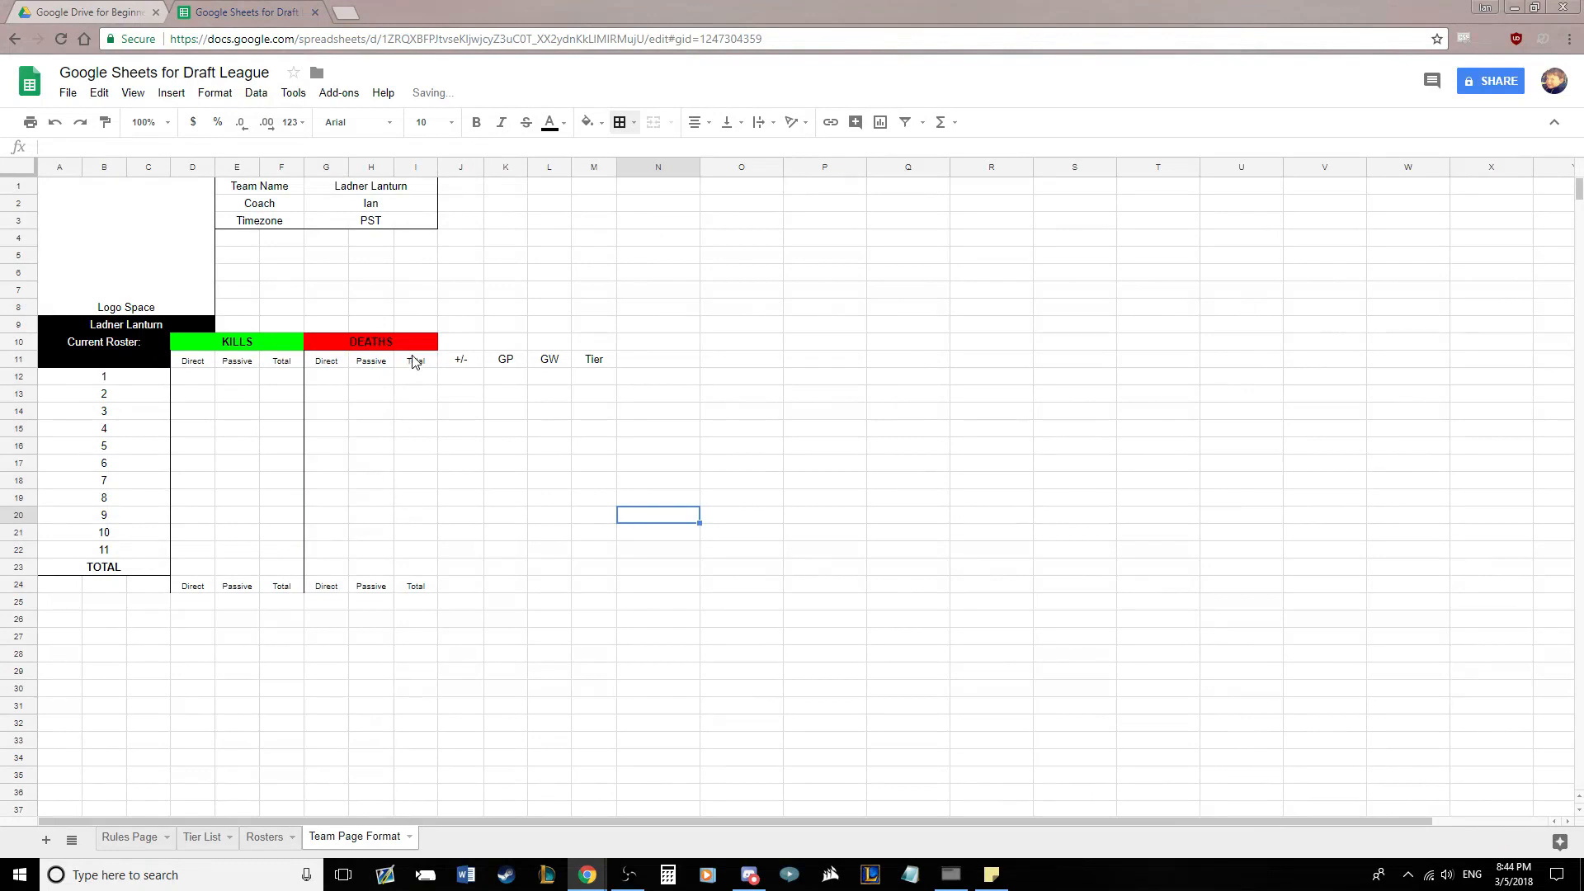
drag(415, 361, 416, 588)
click(620, 122)
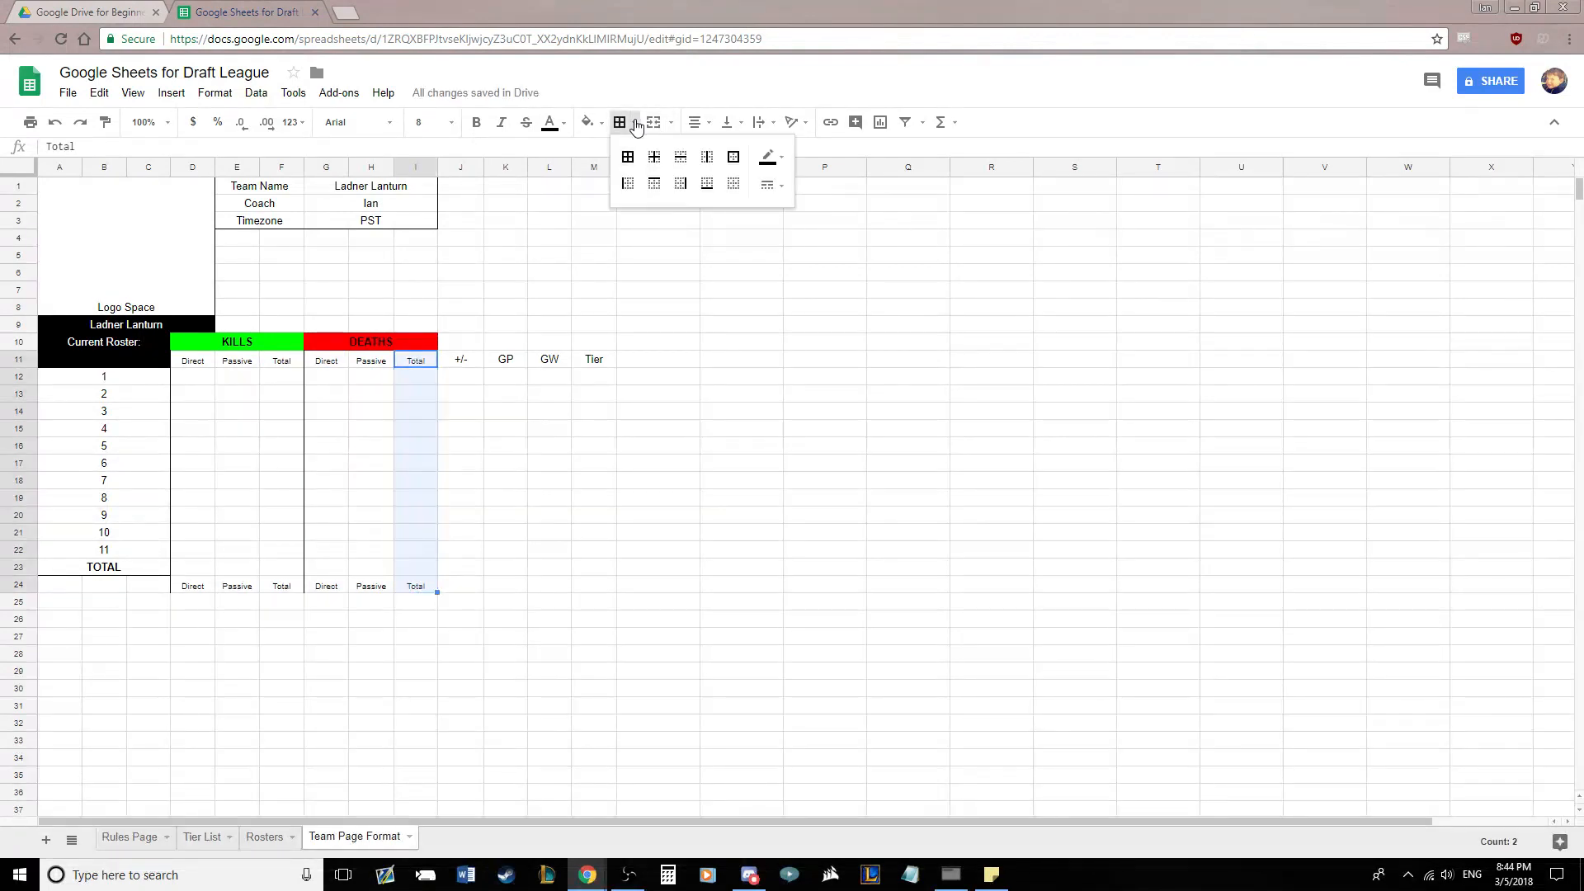
click(680, 190)
click(657, 515)
Add bottom and top borders to the lower label row D24:I24
drag(193, 586, 417, 587)
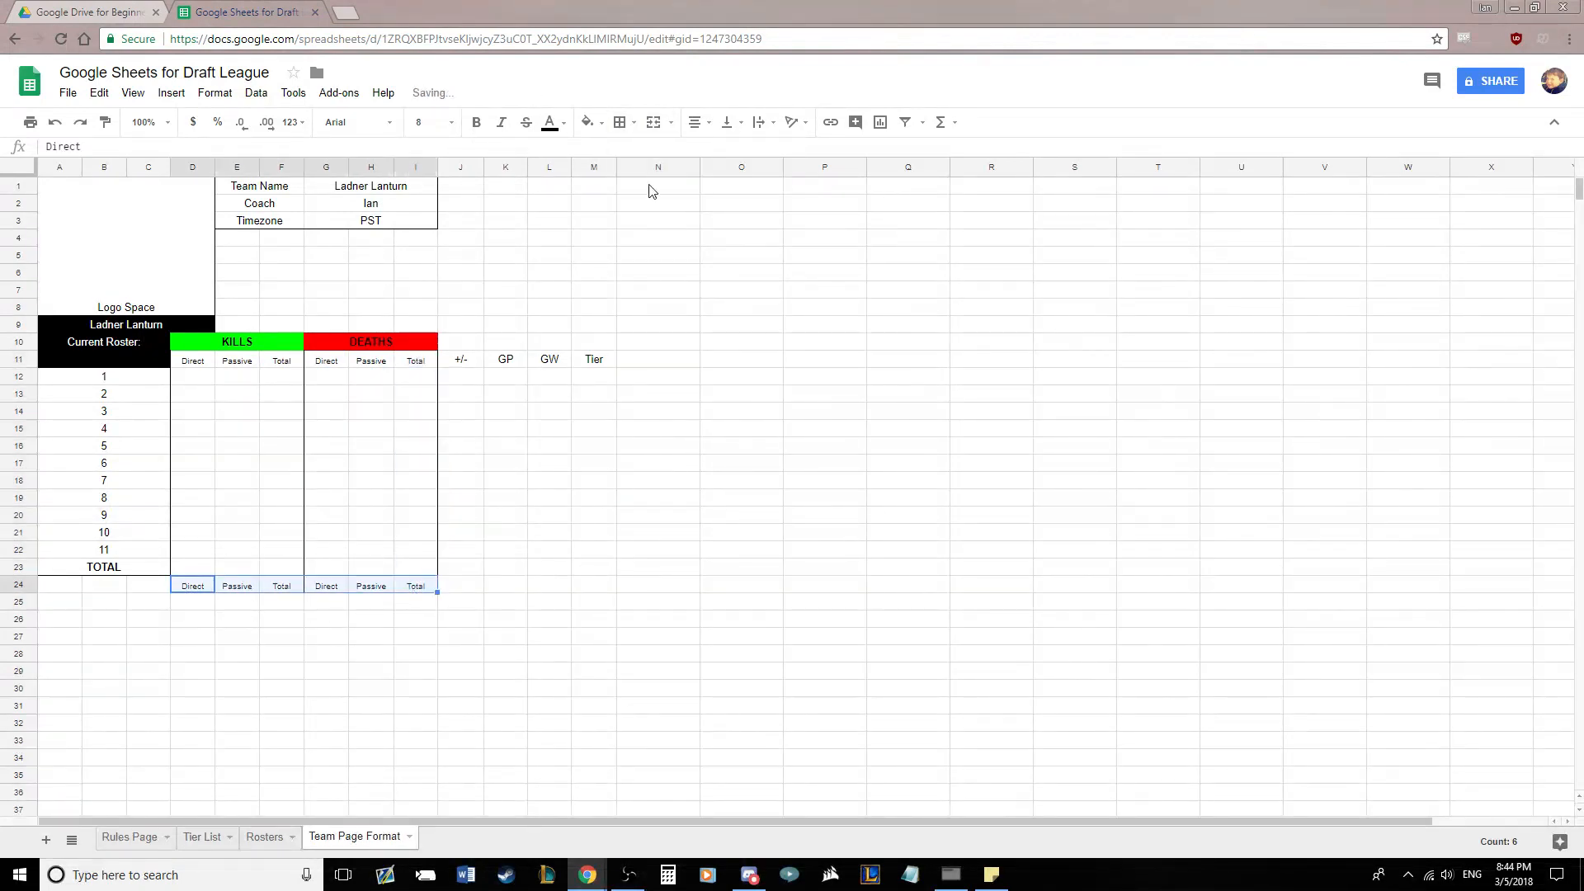
click(620, 122)
click(705, 188)
click(657, 532)
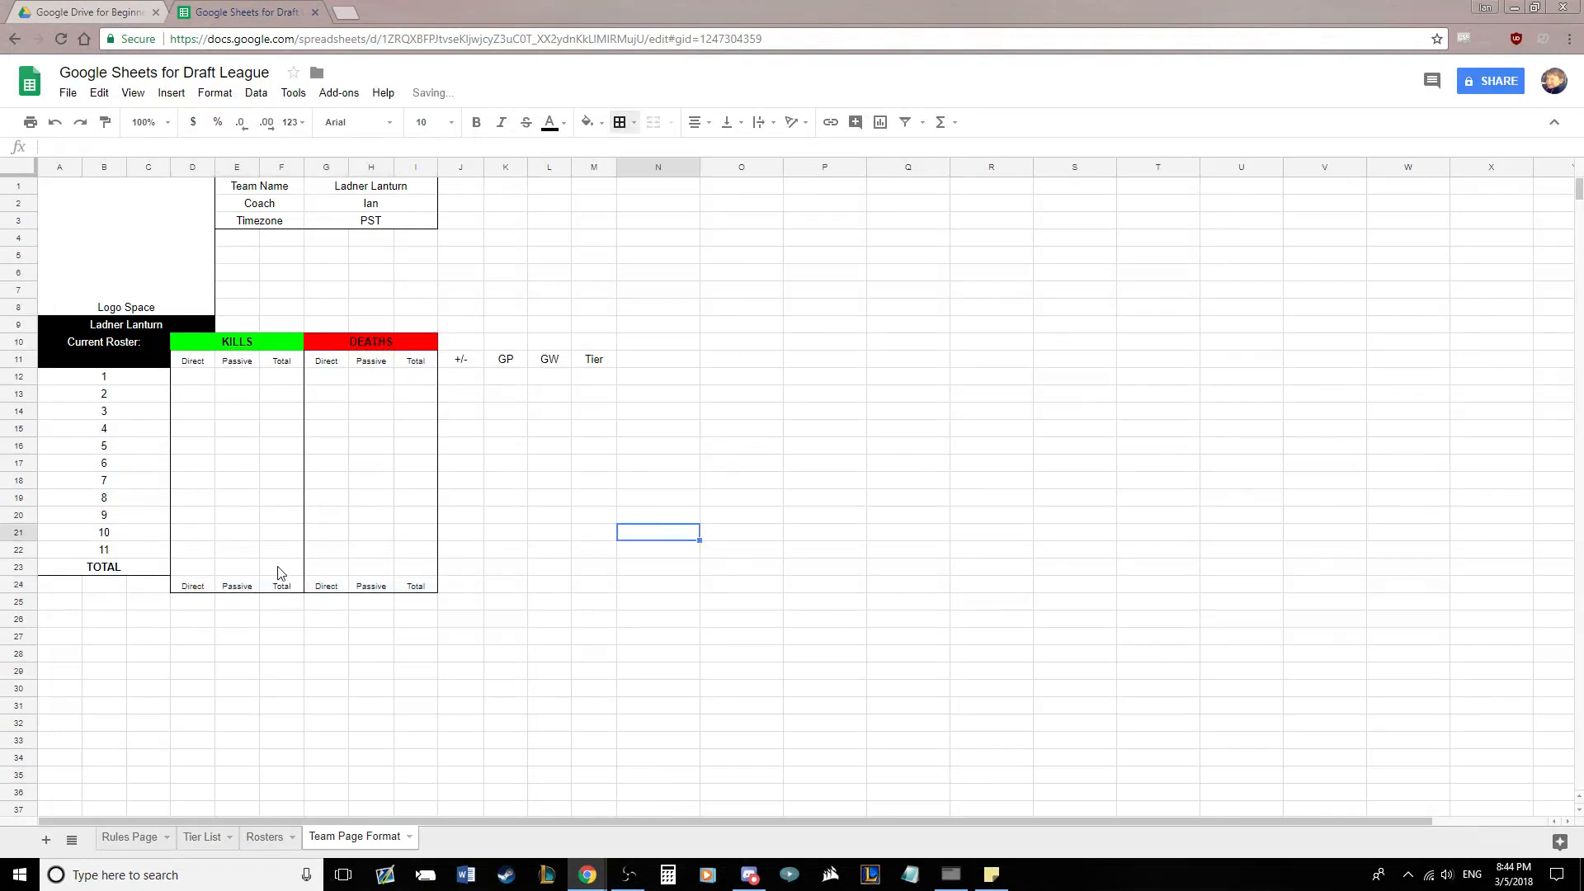
drag(189, 589, 415, 588)
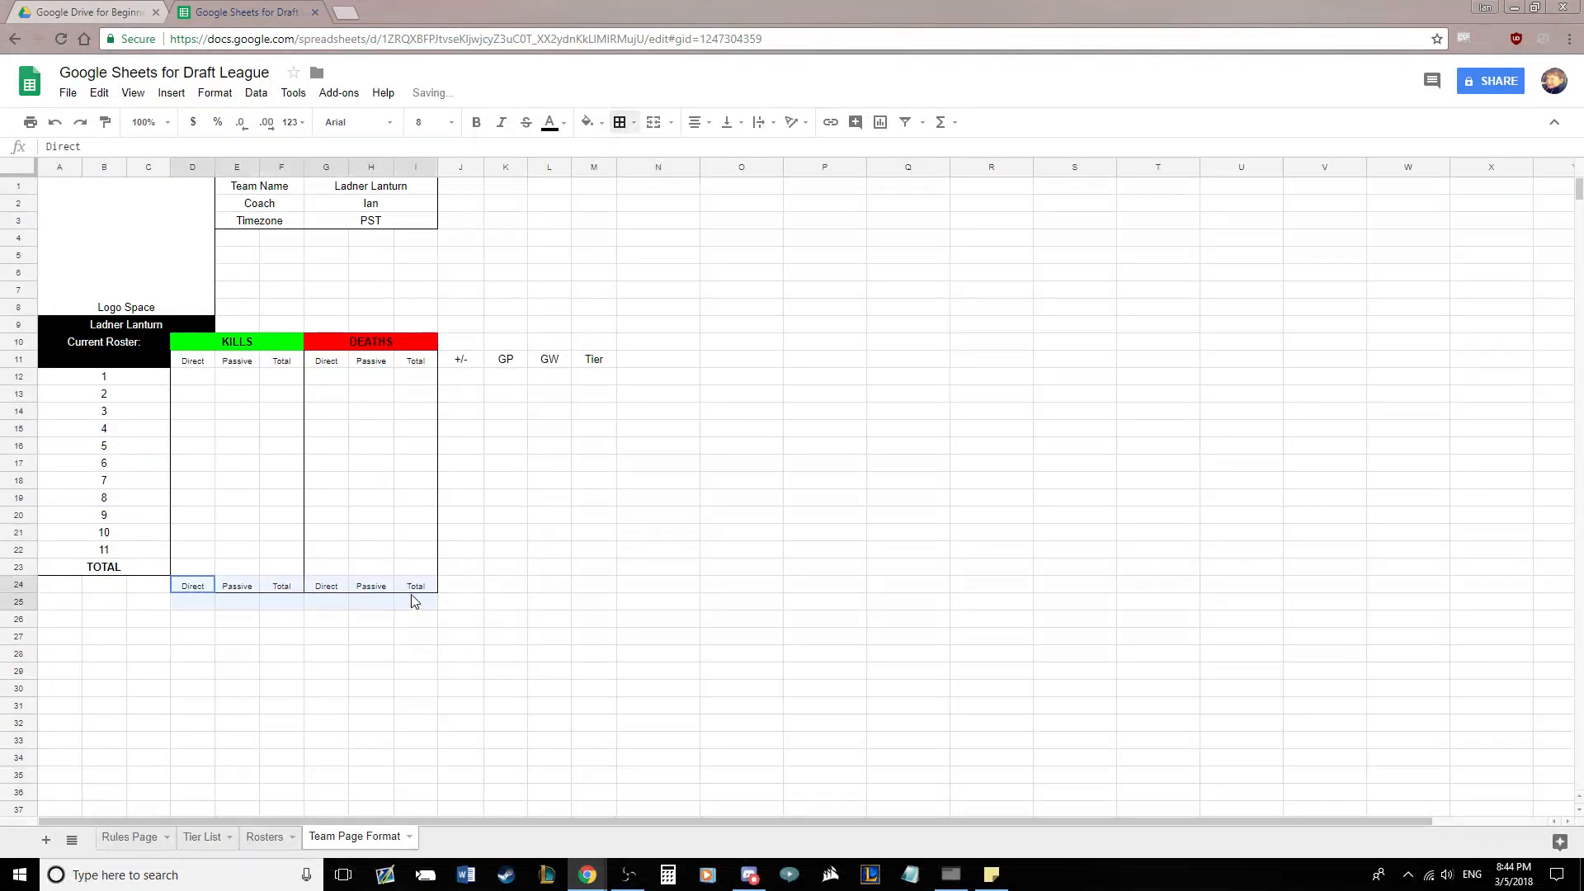
click(619, 122)
click(681, 185)
click(658, 497)
Add a bottom border under the Direct, Passive and Total subheaders in D11:I11
drag(195, 361, 421, 361)
click(619, 122)
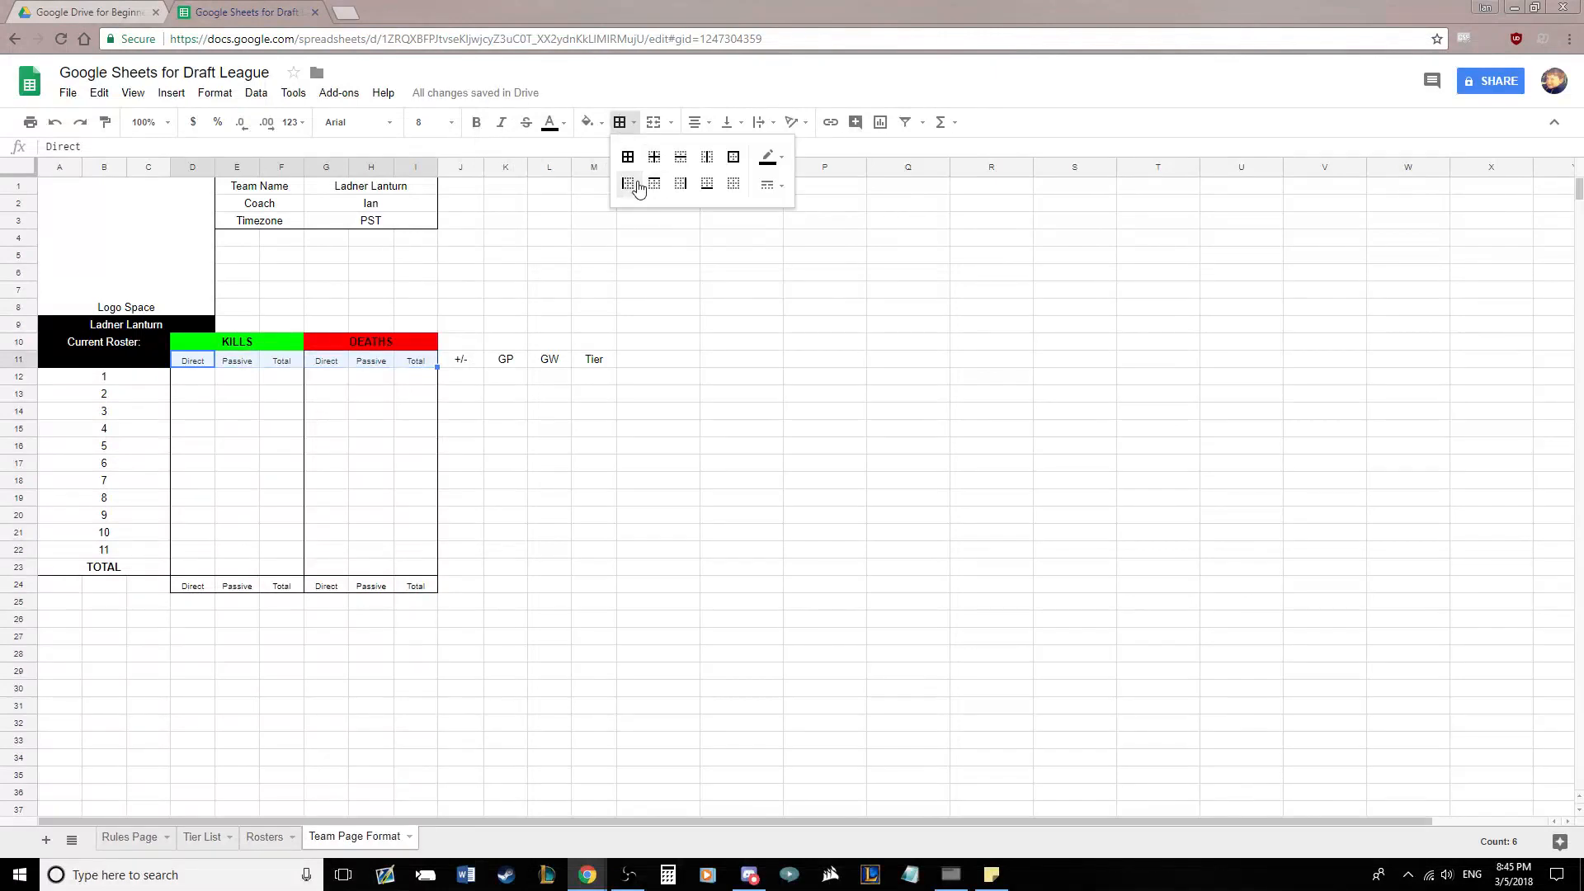
click(707, 185)
drag(678, 432, 676, 450)
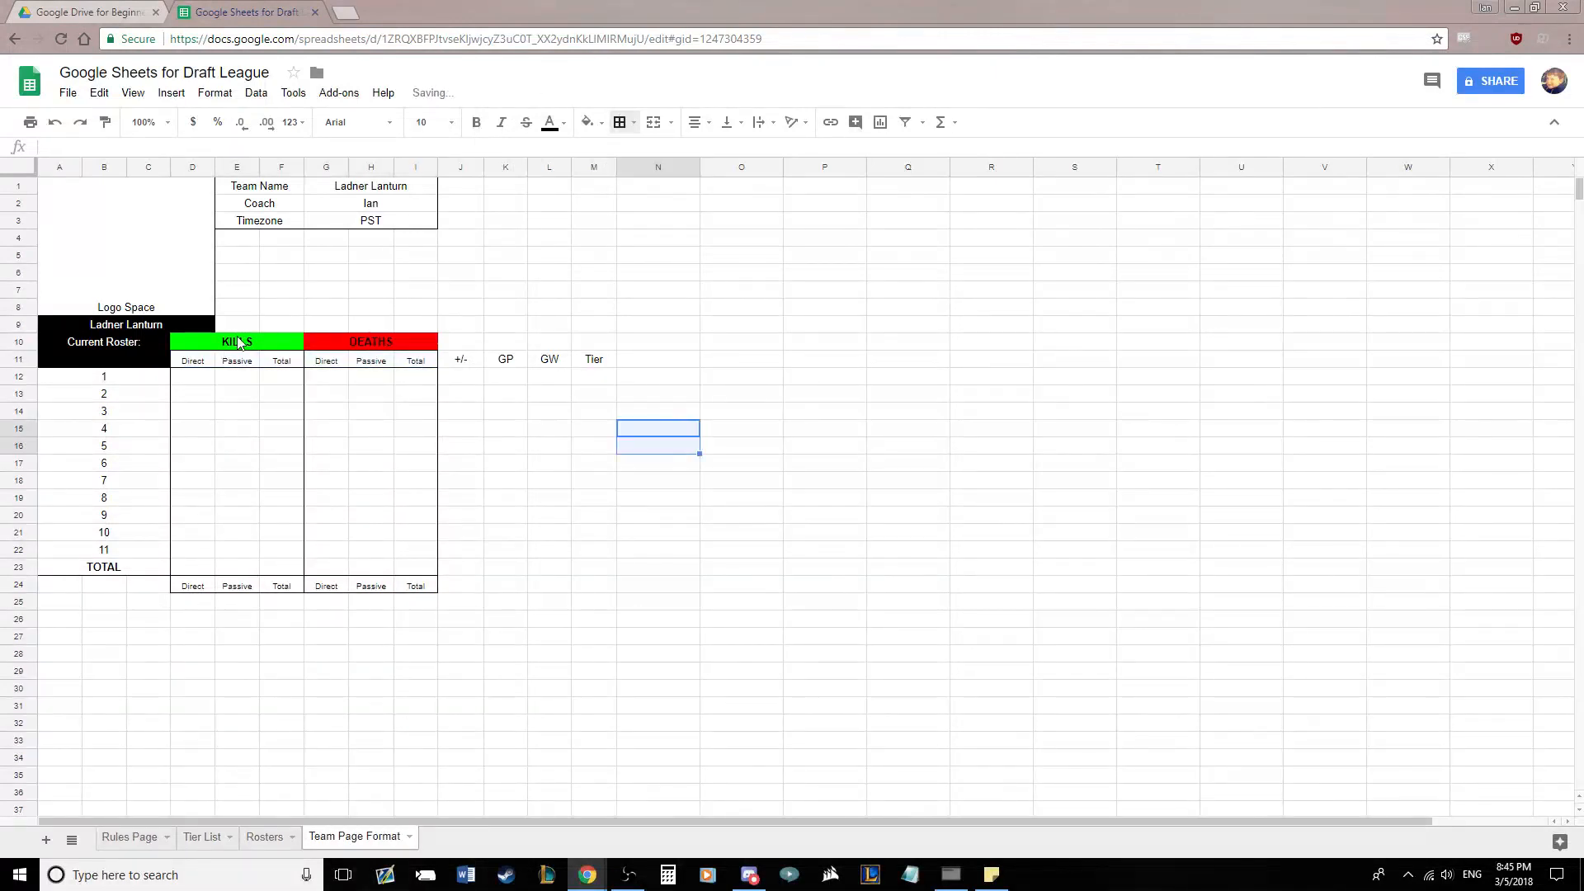
Add an outer border around the KILLS and DEATHS headers in row 10 and a left border on the DEATHS header
drag(239, 342, 371, 342)
click(620, 122)
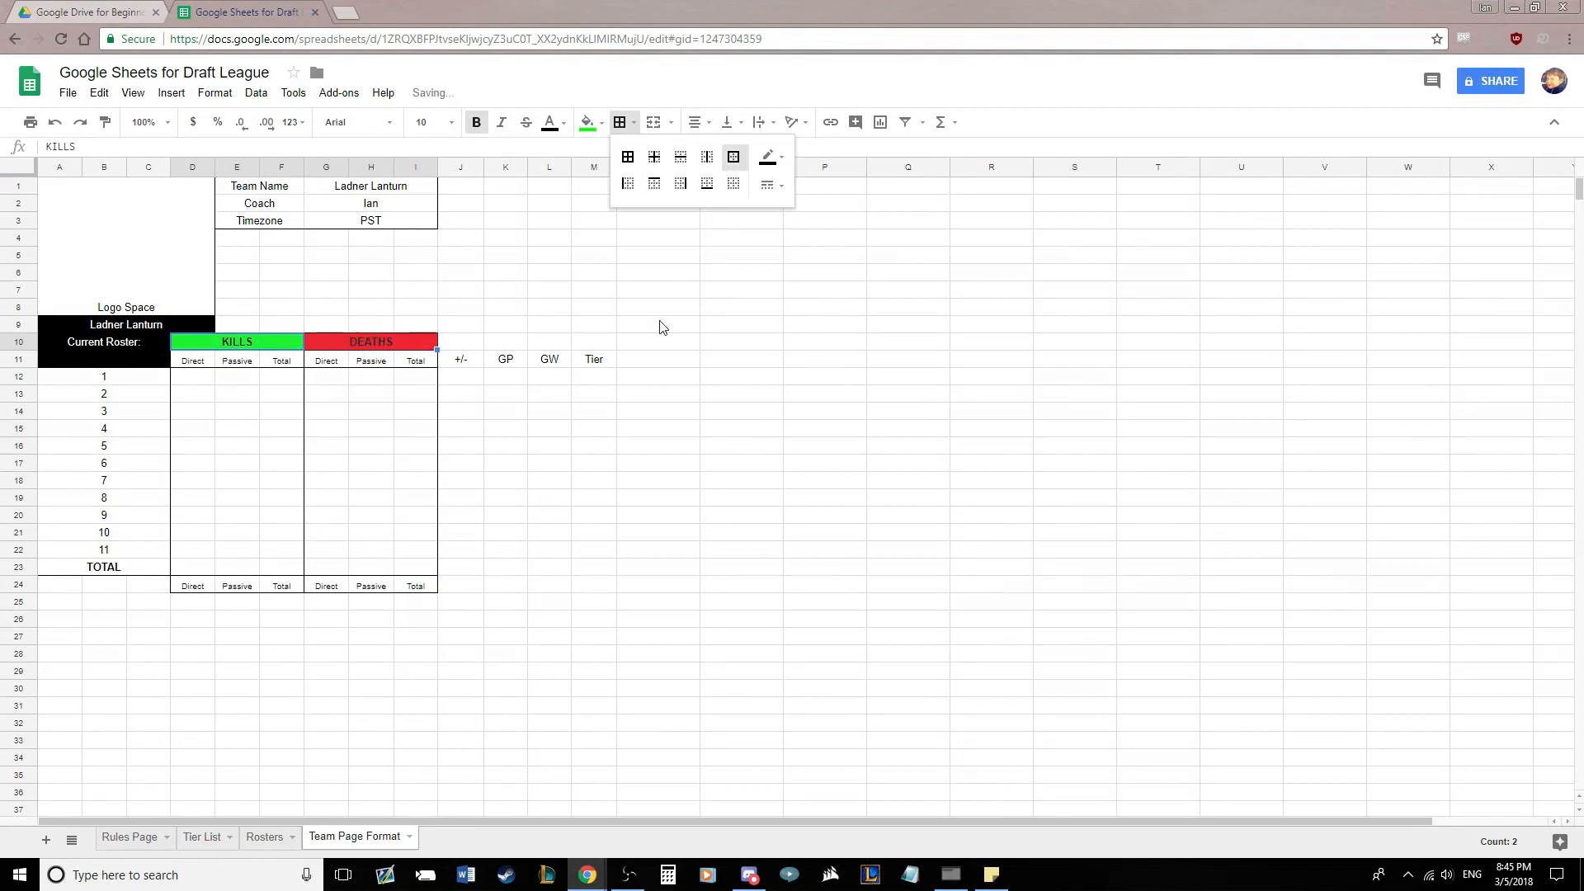
click(532, 464)
click(329, 342)
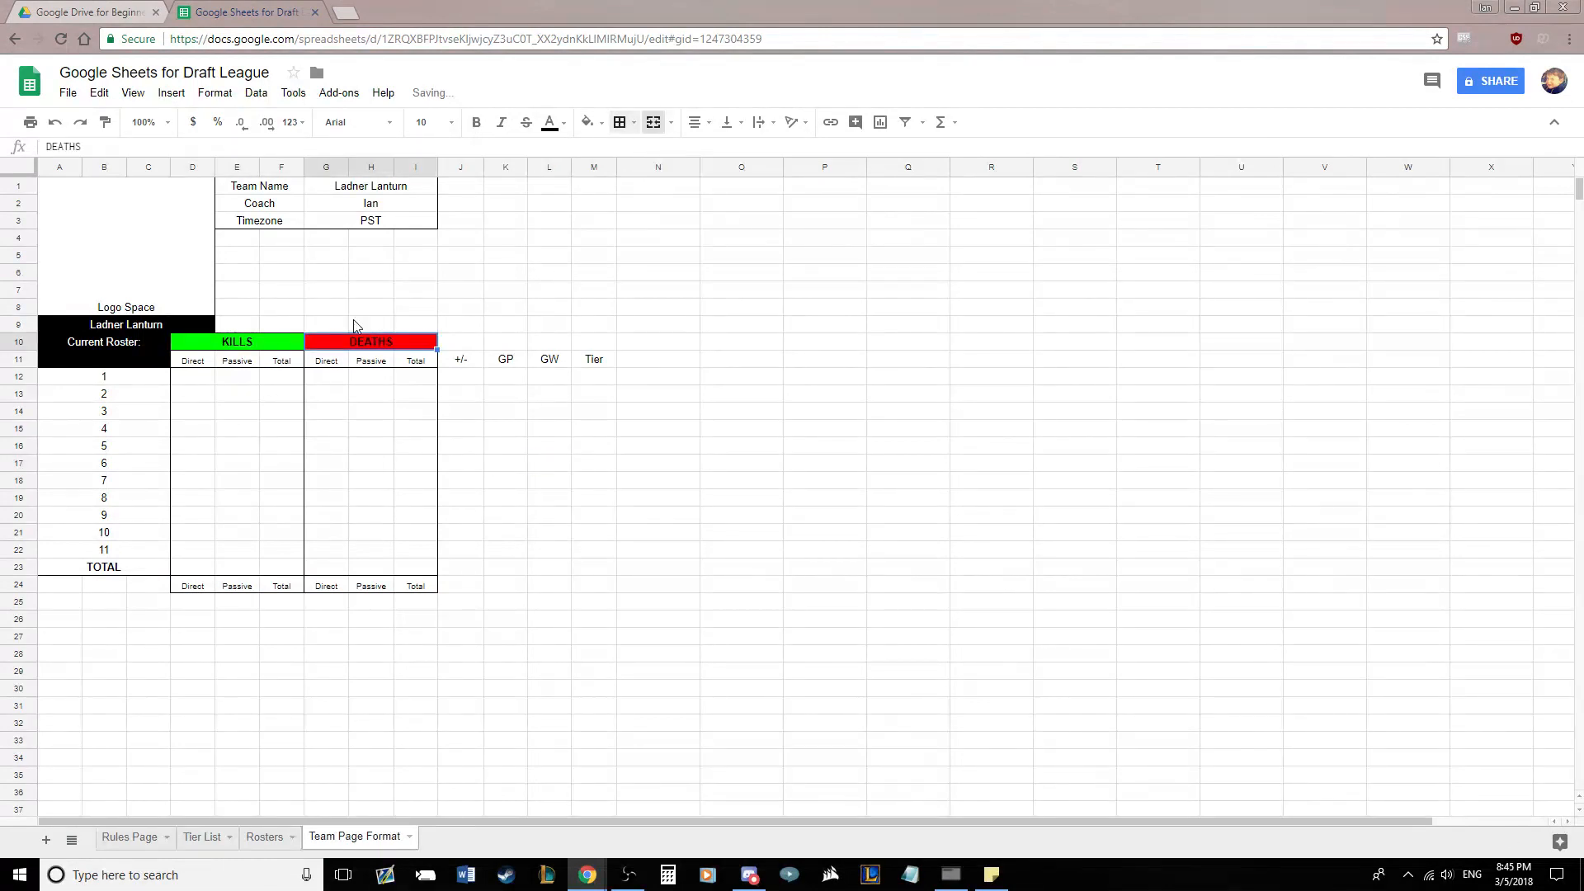
click(619, 122)
click(630, 185)
drag(642, 430, 640, 448)
click(270, 343)
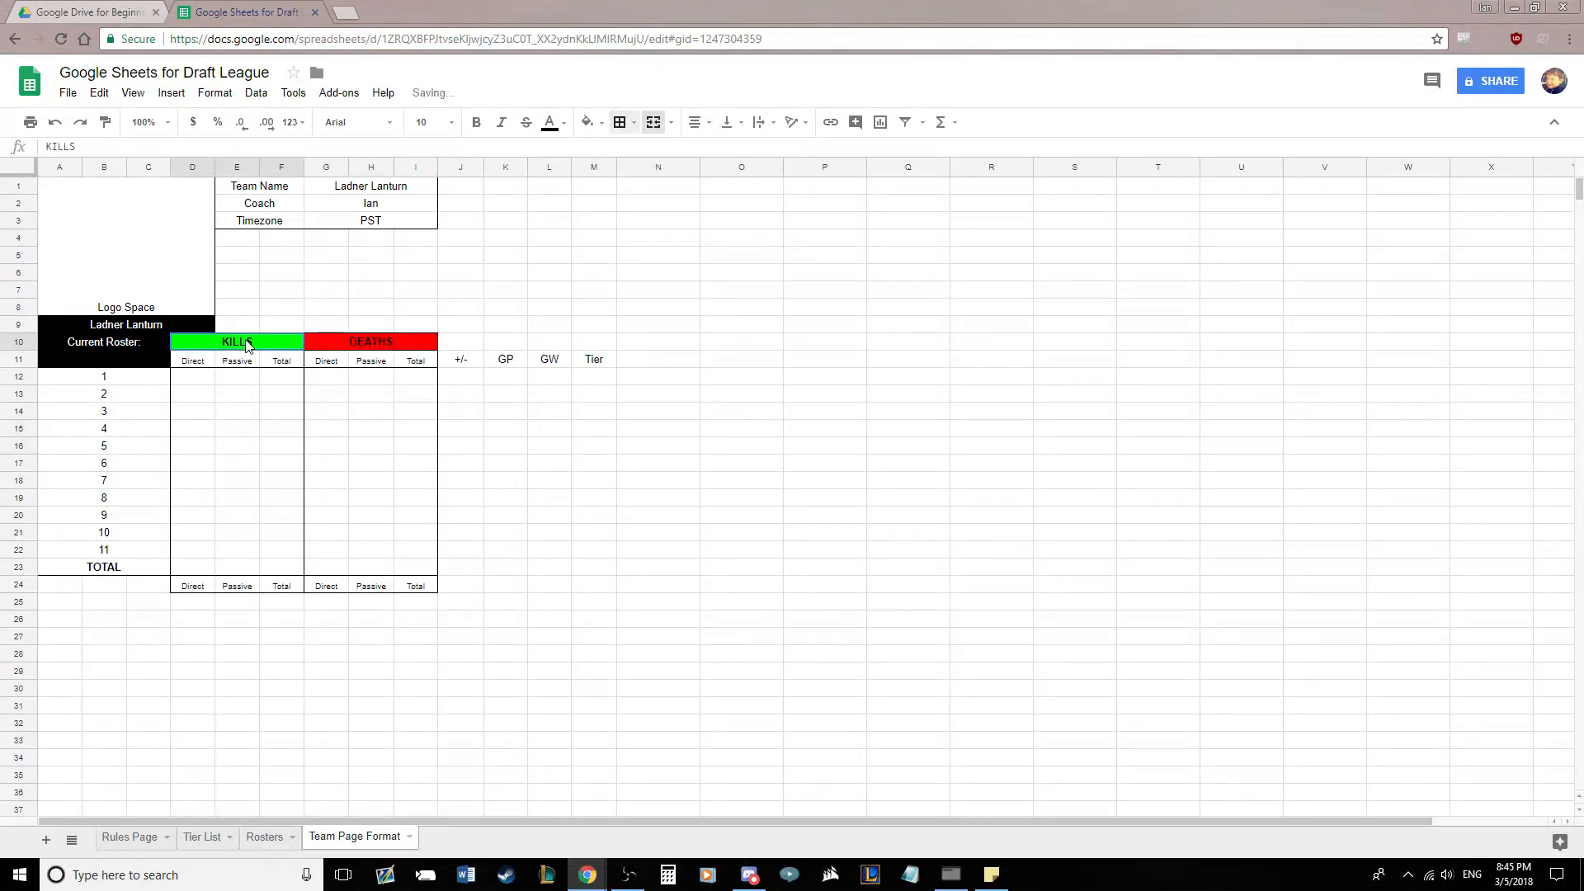
click(323, 345)
click(405, 466)
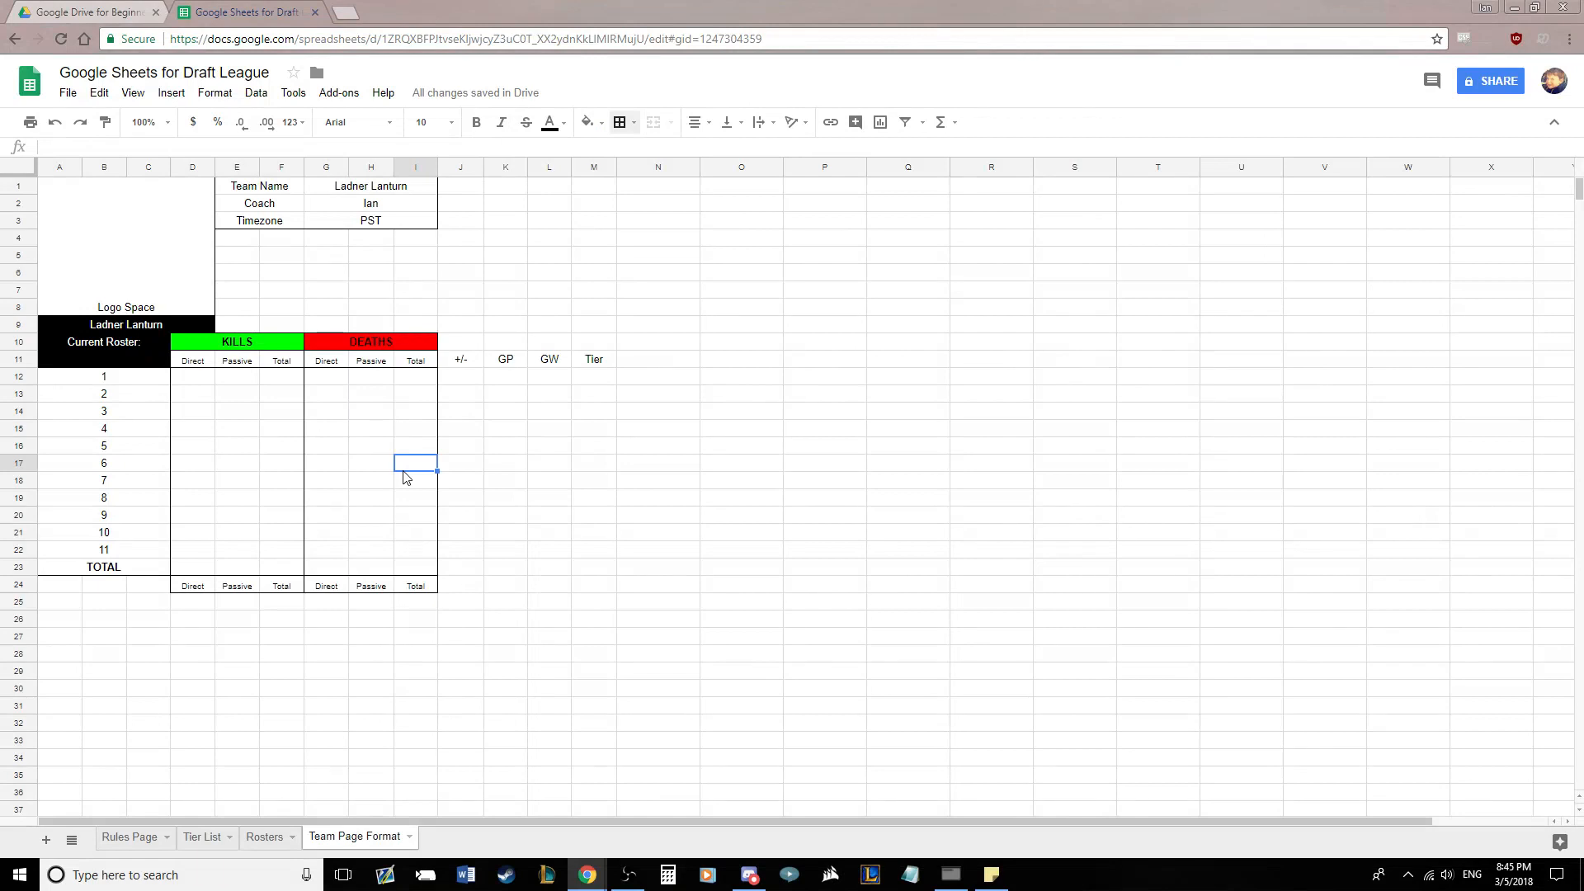
Fill the KILLS subheaders in D11:F11 and the matching bottom labels in D24:F24 with light green
drag(196, 365, 291, 359)
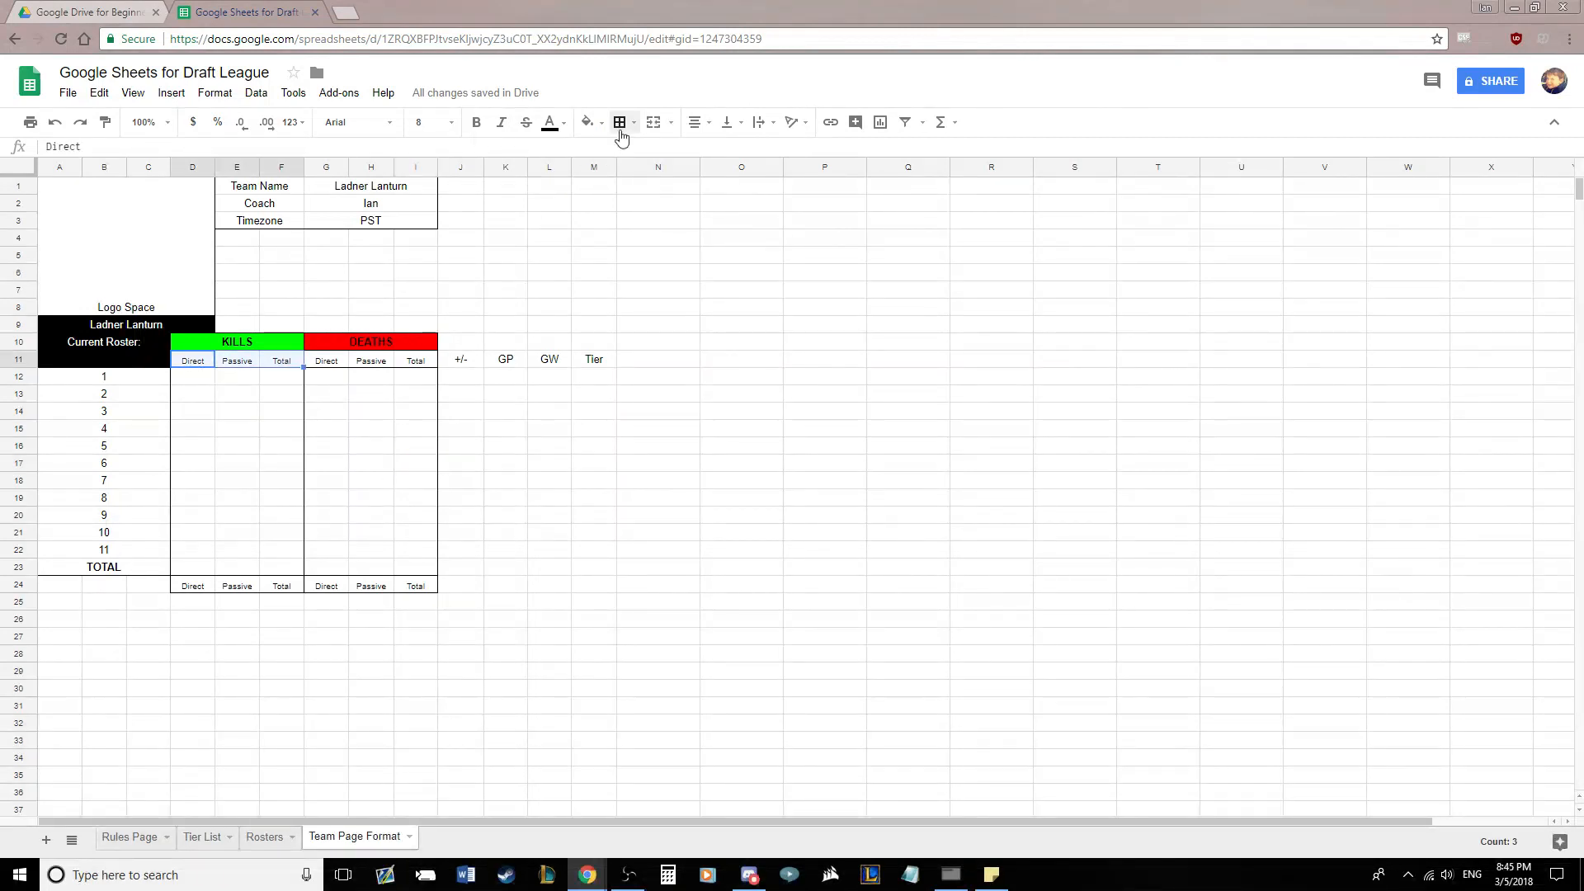
click(588, 122)
click(654, 239)
click(503, 449)
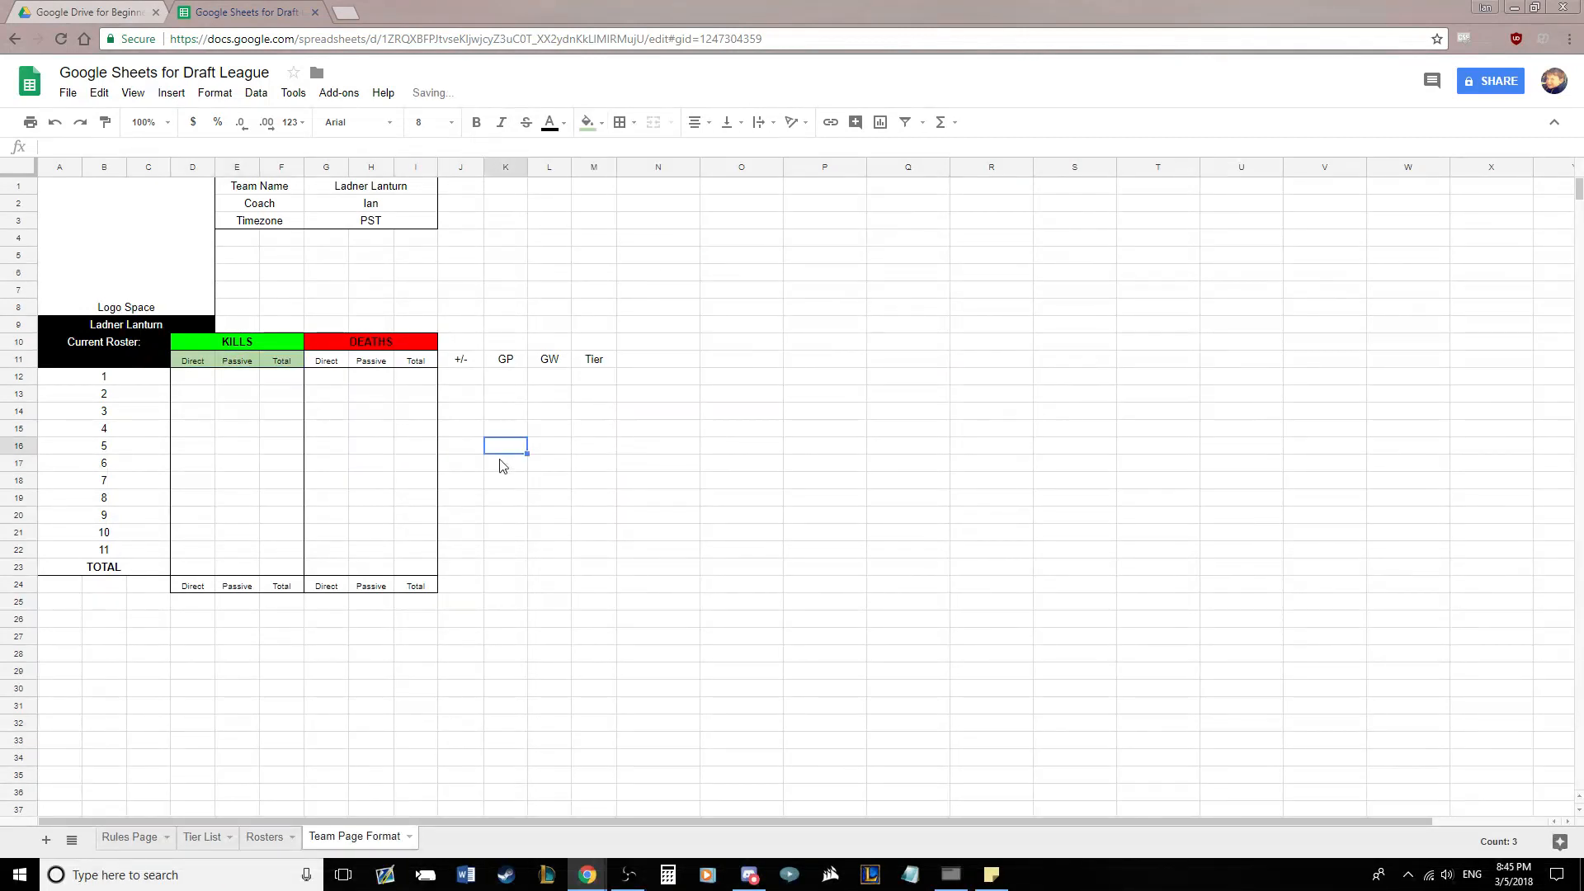
drag(202, 587, 283, 589)
click(588, 122)
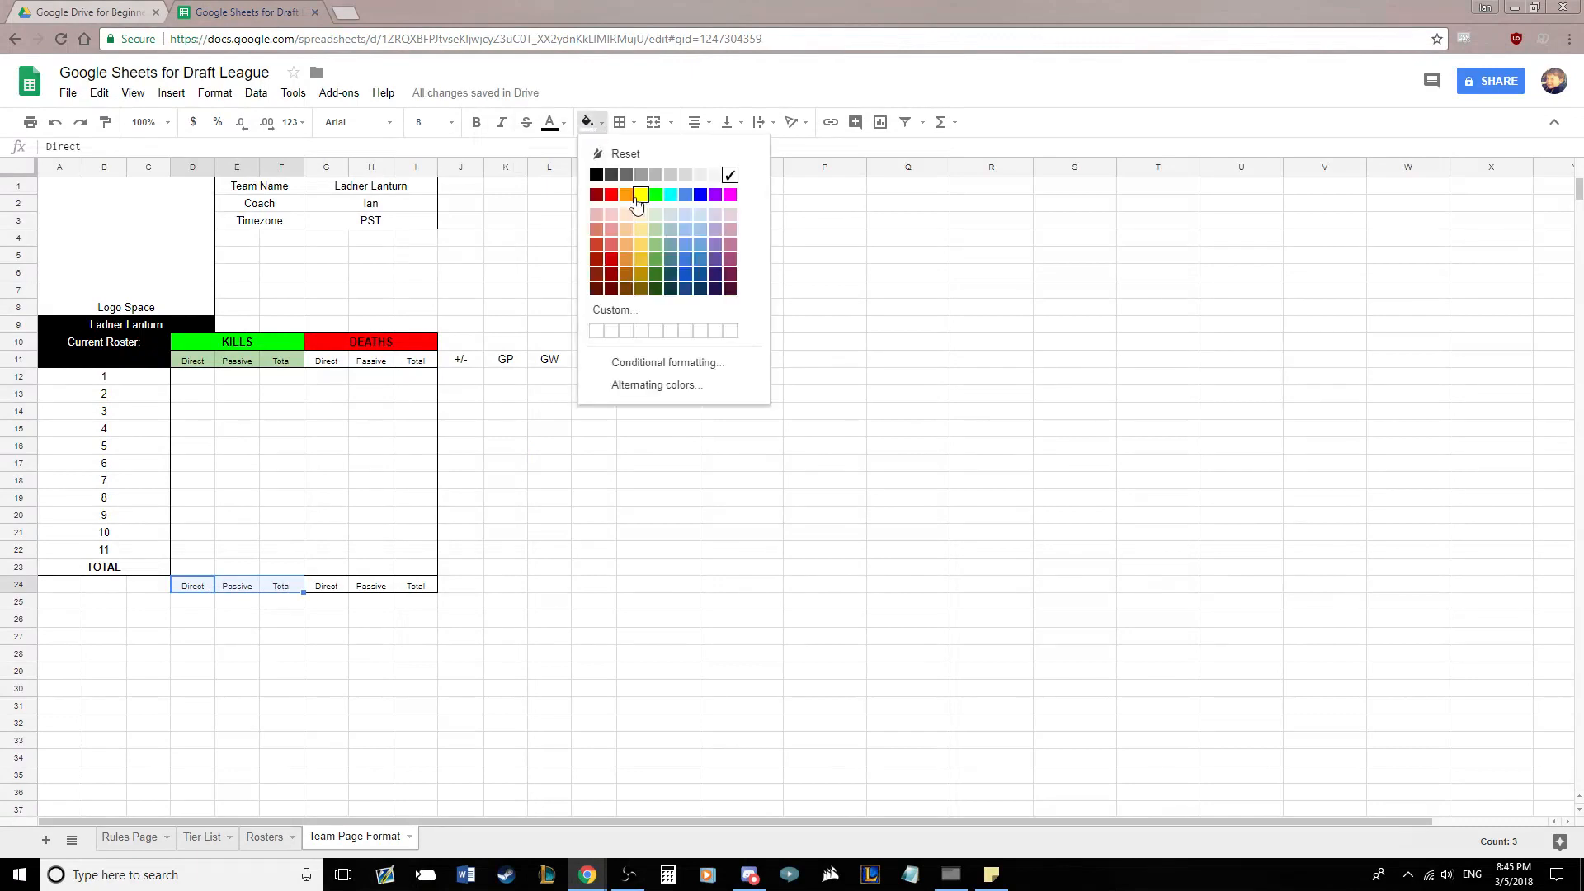
click(654, 238)
click(725, 428)
Fill the DEATHS subheaders in G11:I11 and the matching bottom labels in G24:I24 with light red
drag(327, 361, 415, 361)
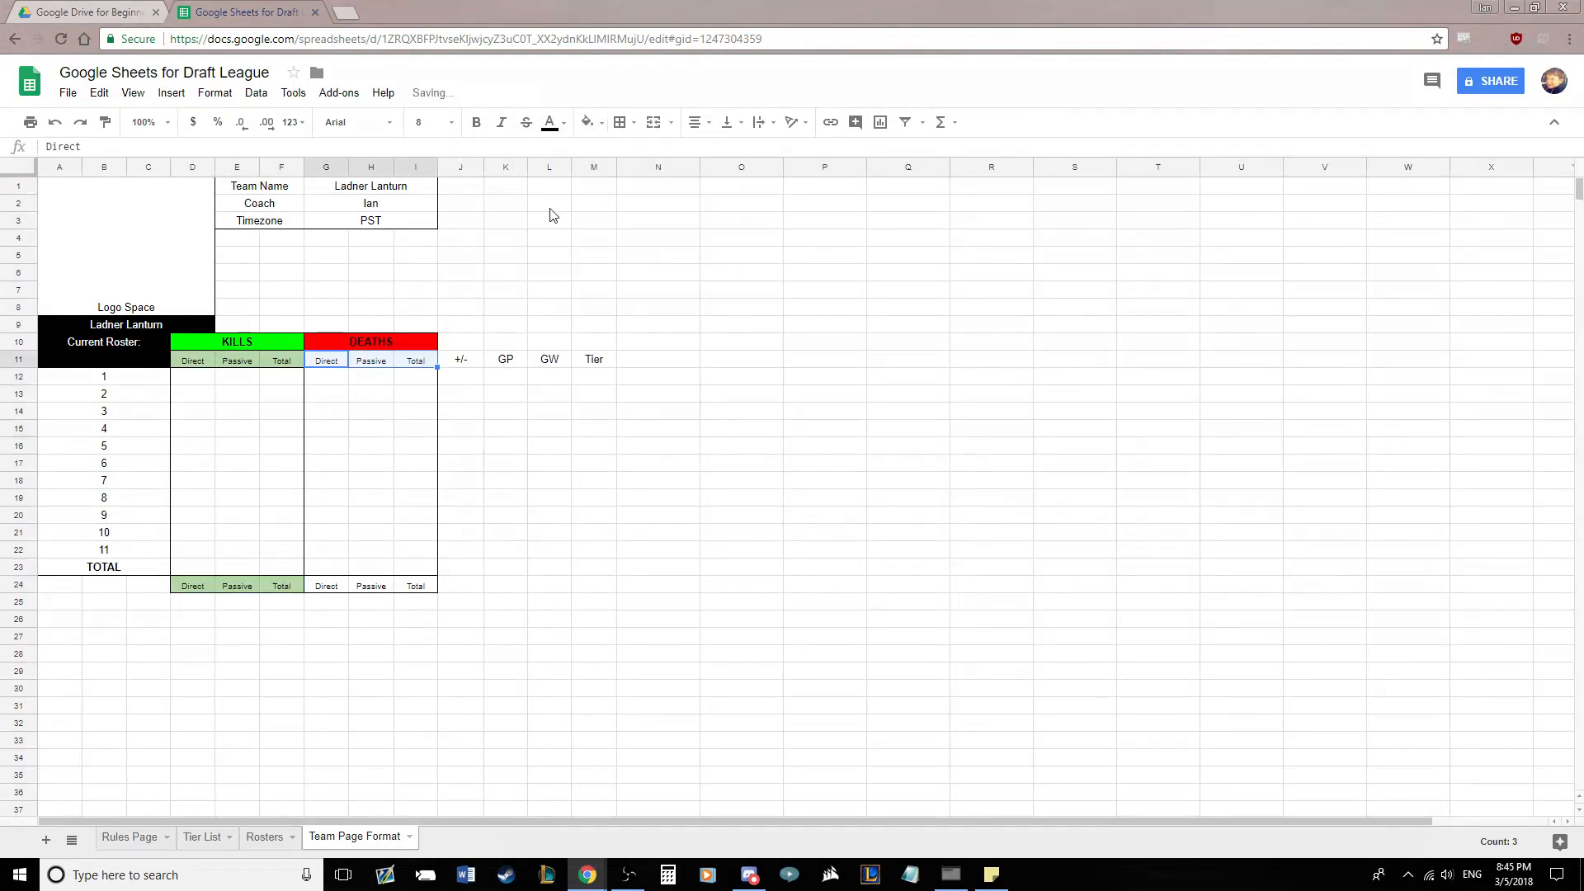
click(587, 122)
click(607, 239)
click(648, 410)
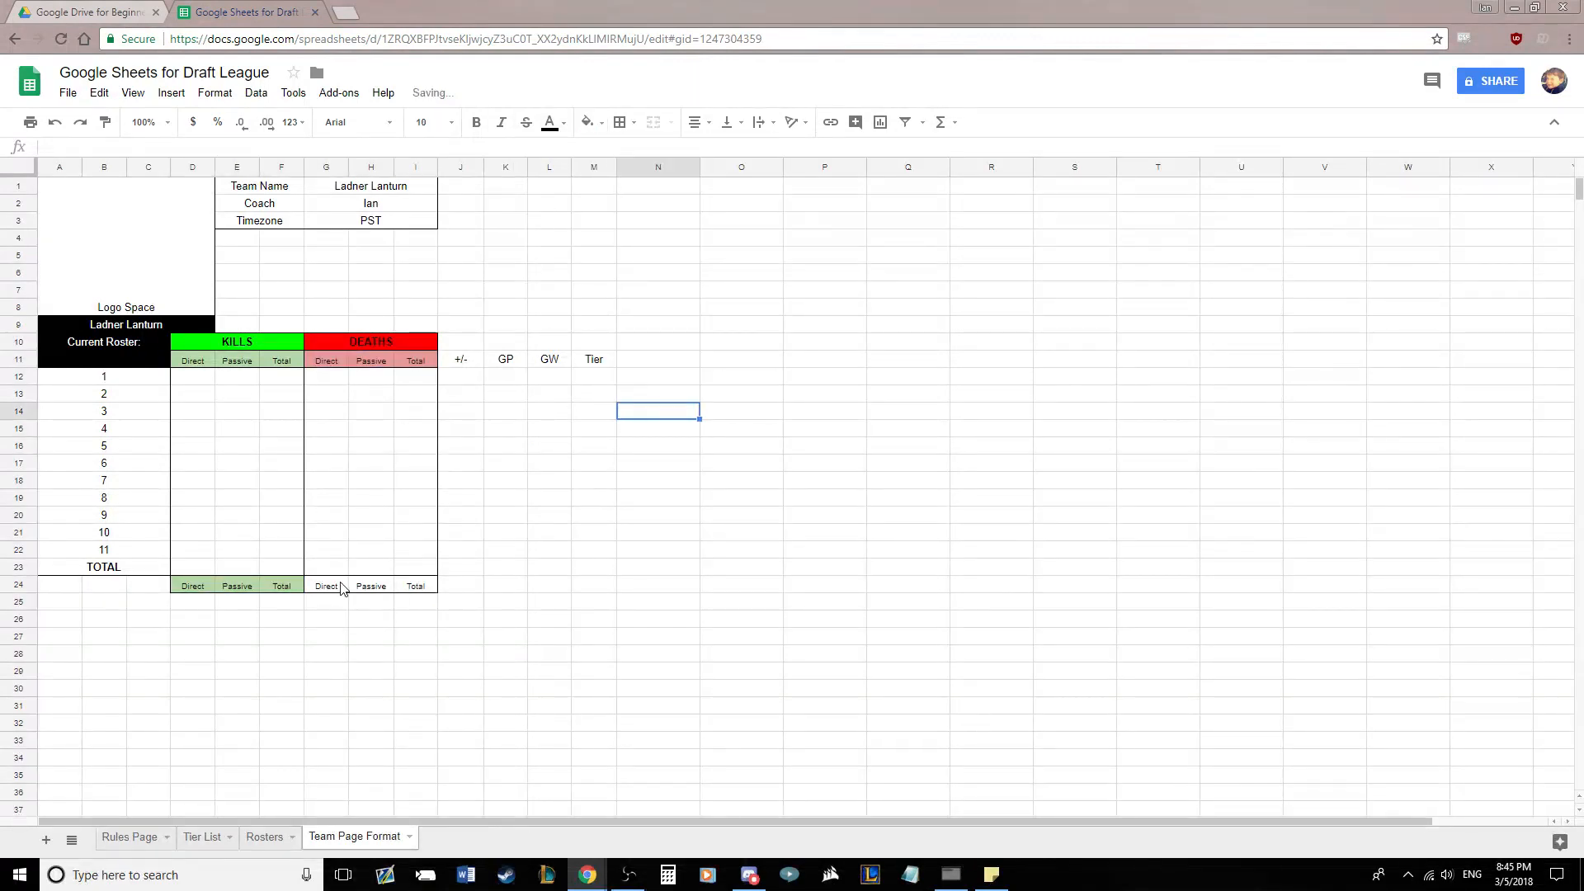
mouse_move(341, 584)
mouse_down()
mouse_move(390, 588)
mouse_move(322, 588)
mouse_up()
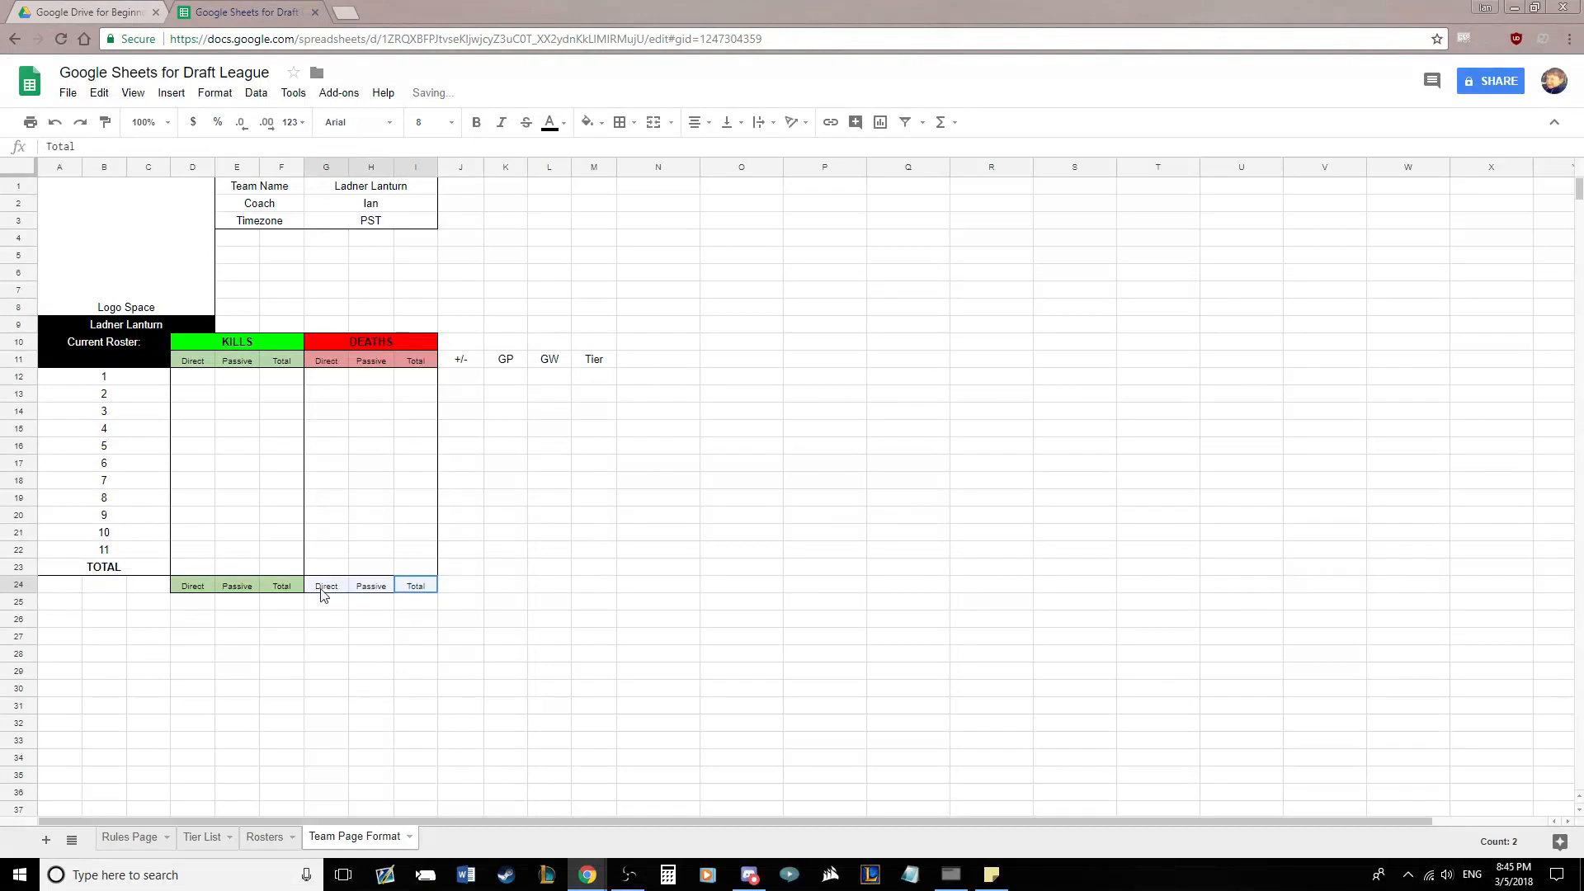
click(588, 122)
click(608, 239)
click(684, 483)
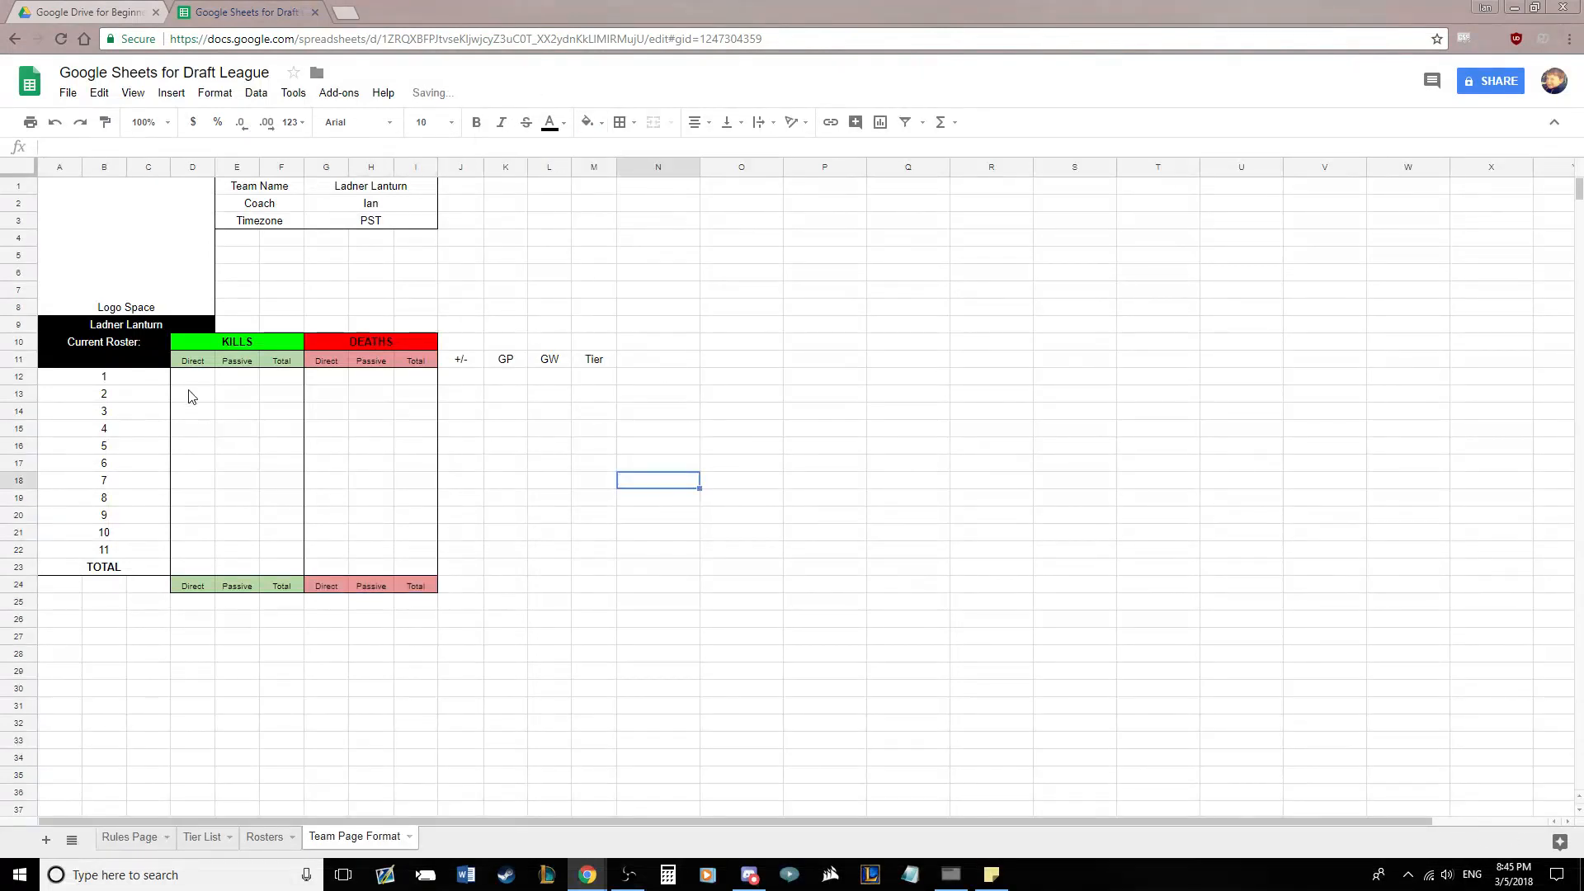
Fill the KILLS data cells D12:F23 with the palest green shade
mouse_move(191, 376)
mouse_down()
mouse_move(248, 413)
mouse_move(283, 569)
mouse_up()
click(590, 122)
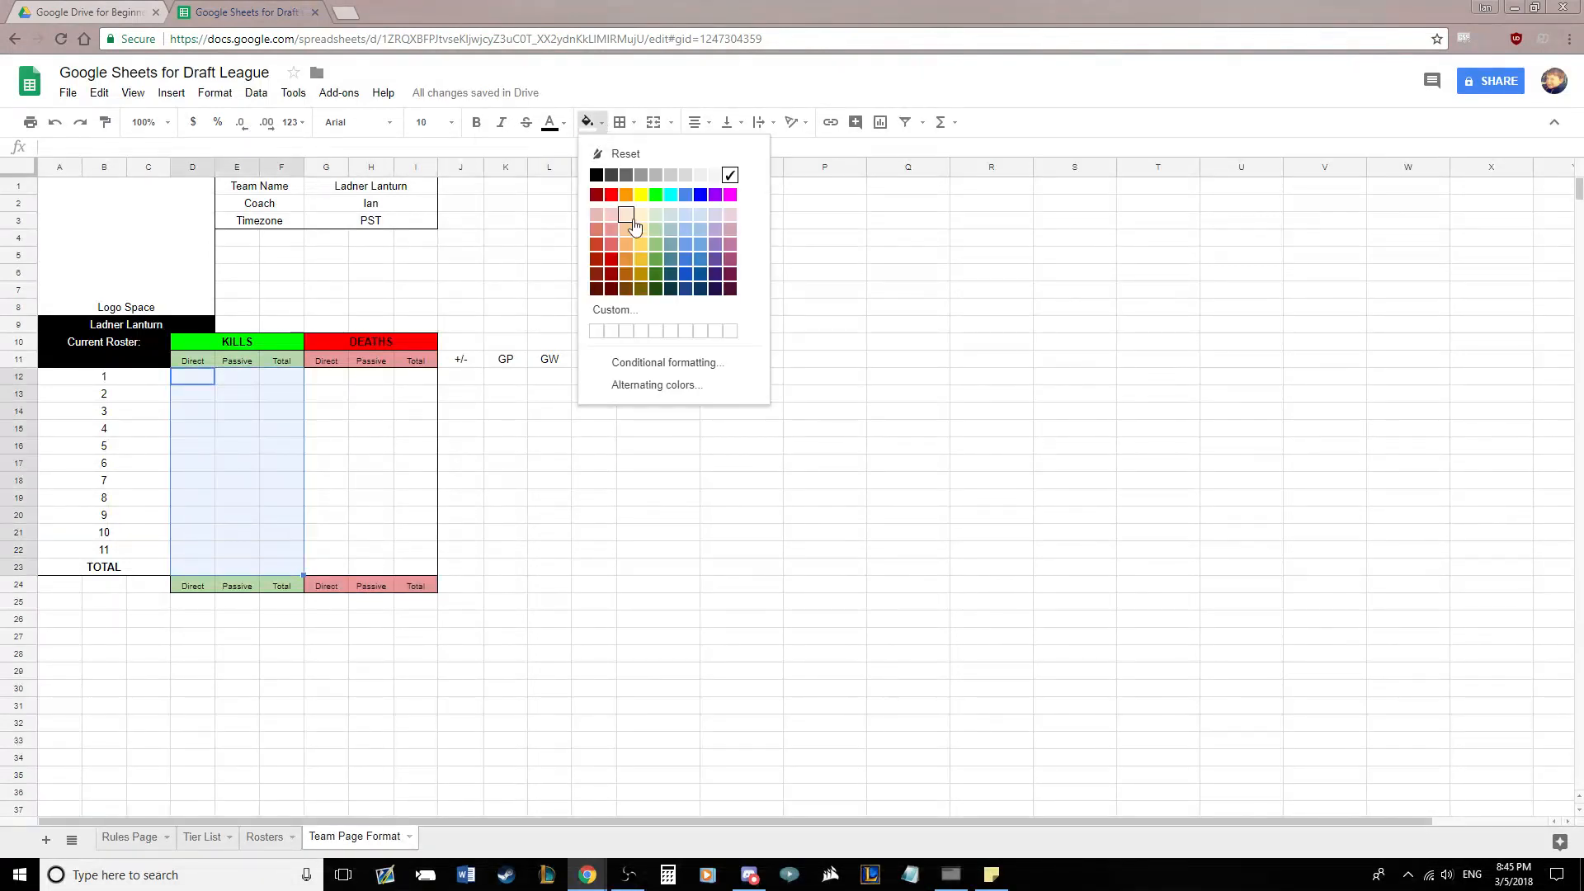
click(640, 214)
click(587, 122)
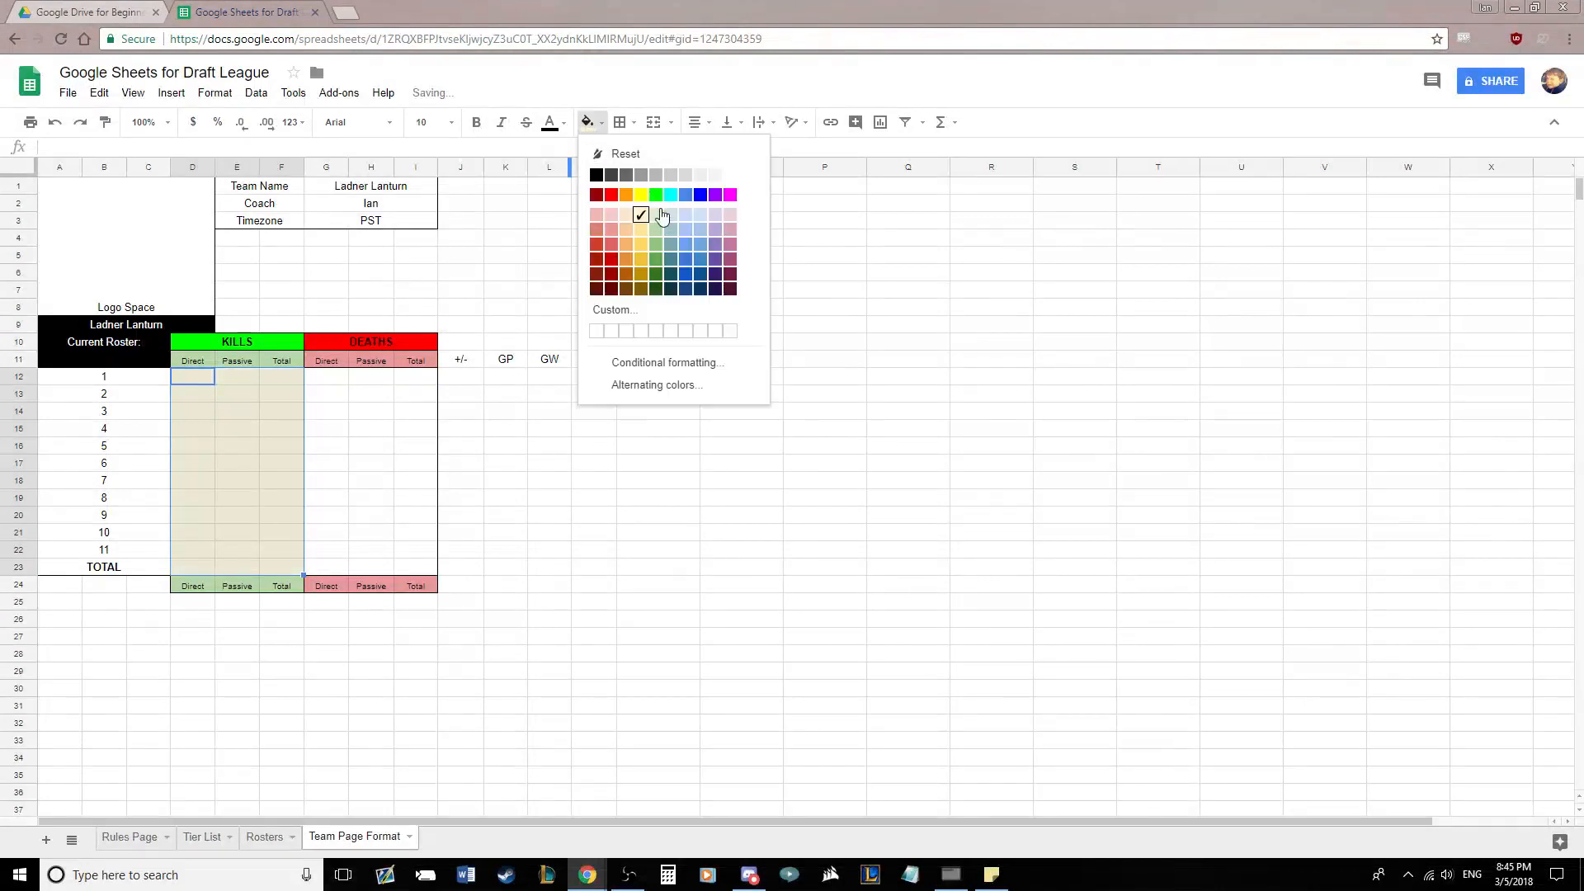
click(659, 215)
click(644, 399)
Fill the DEATHS data cells G12:I23 with the palest red shade
drag(326, 376, 418, 567)
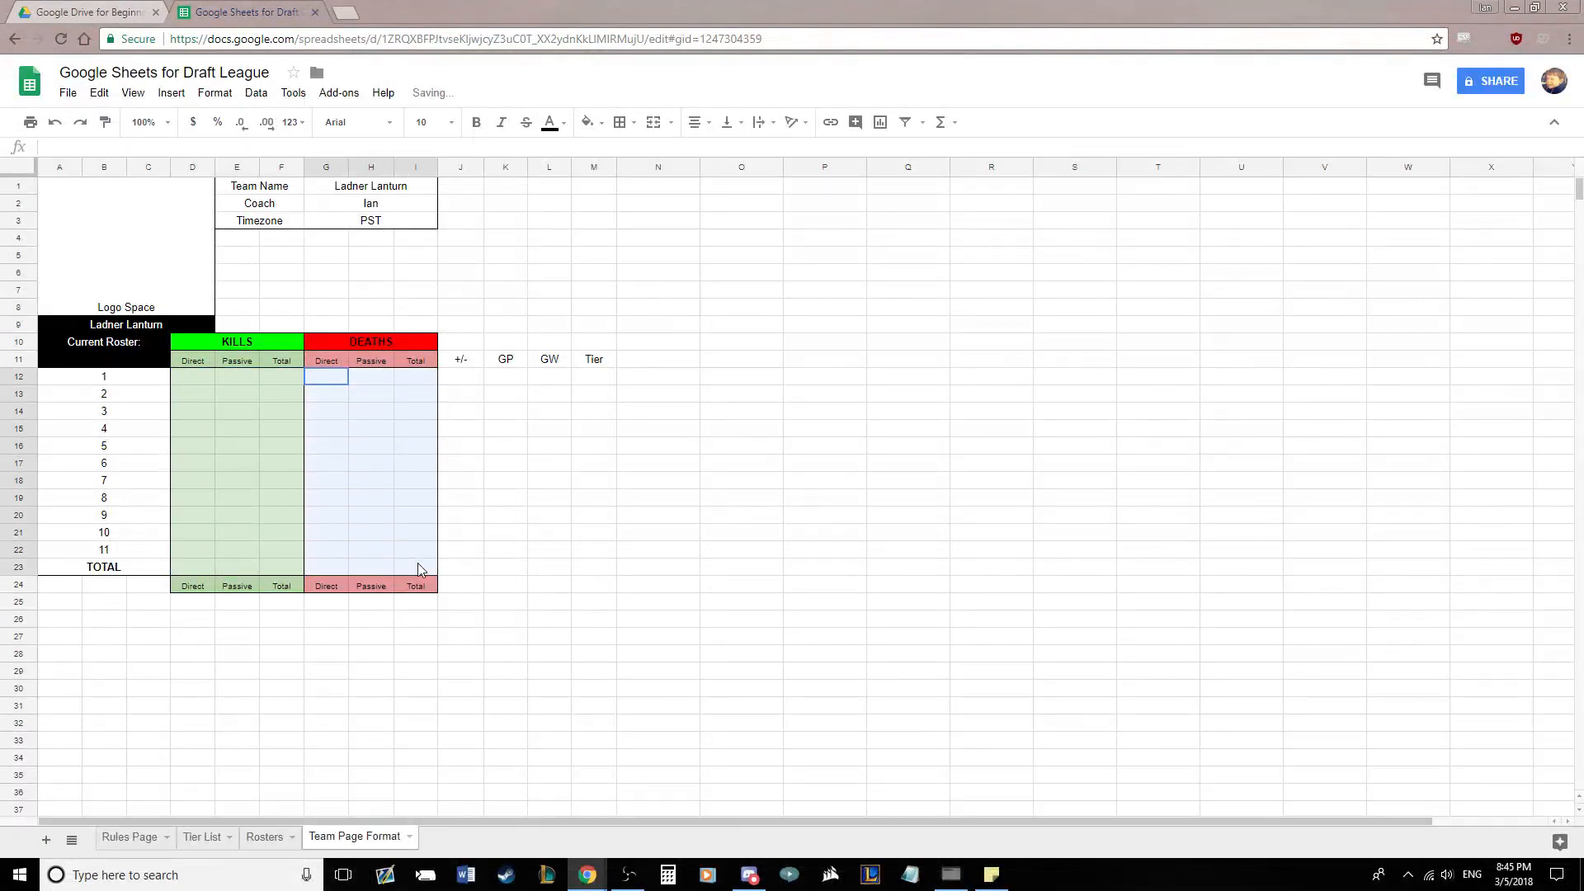
click(587, 122)
click(603, 215)
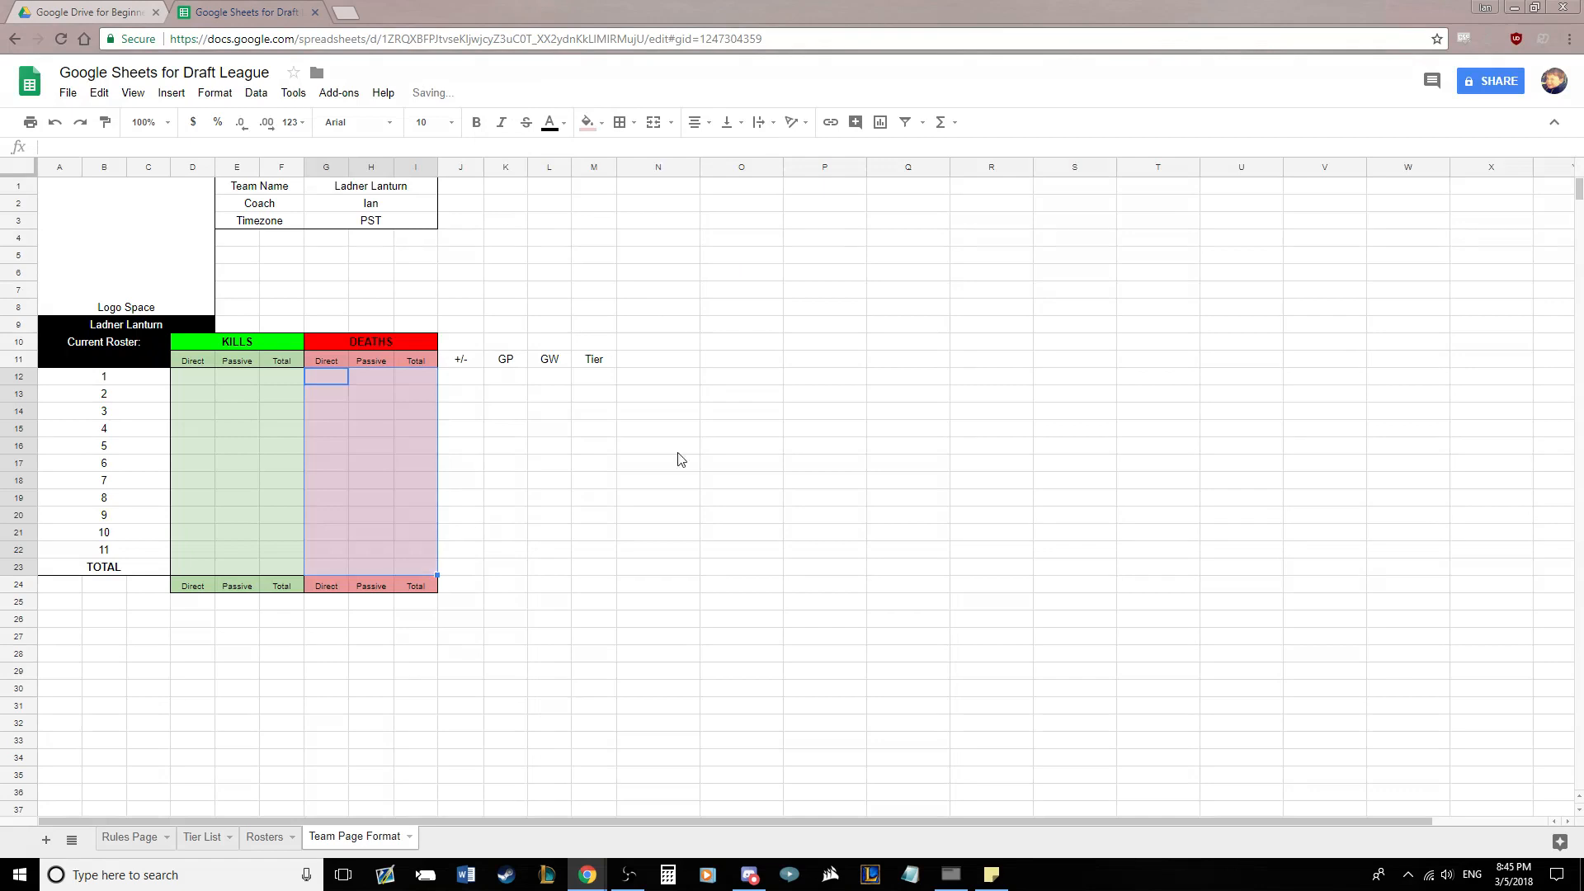
click(672, 478)
Enter a SUM formula in F12 that totals the direct and passive kills in D12:E12
click(293, 383)
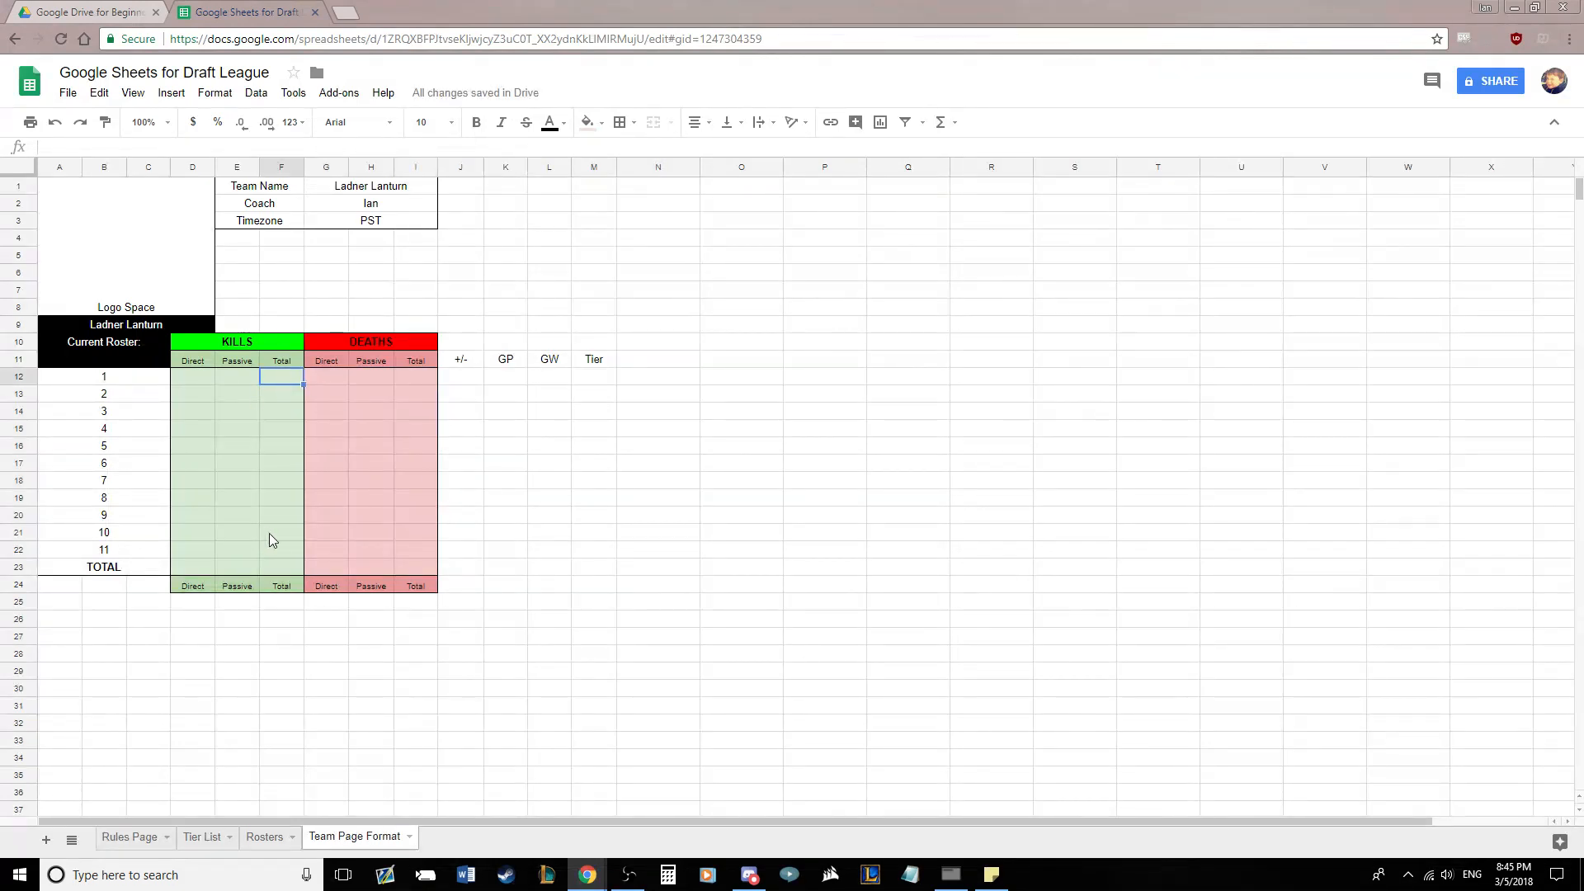
text(=SUM)
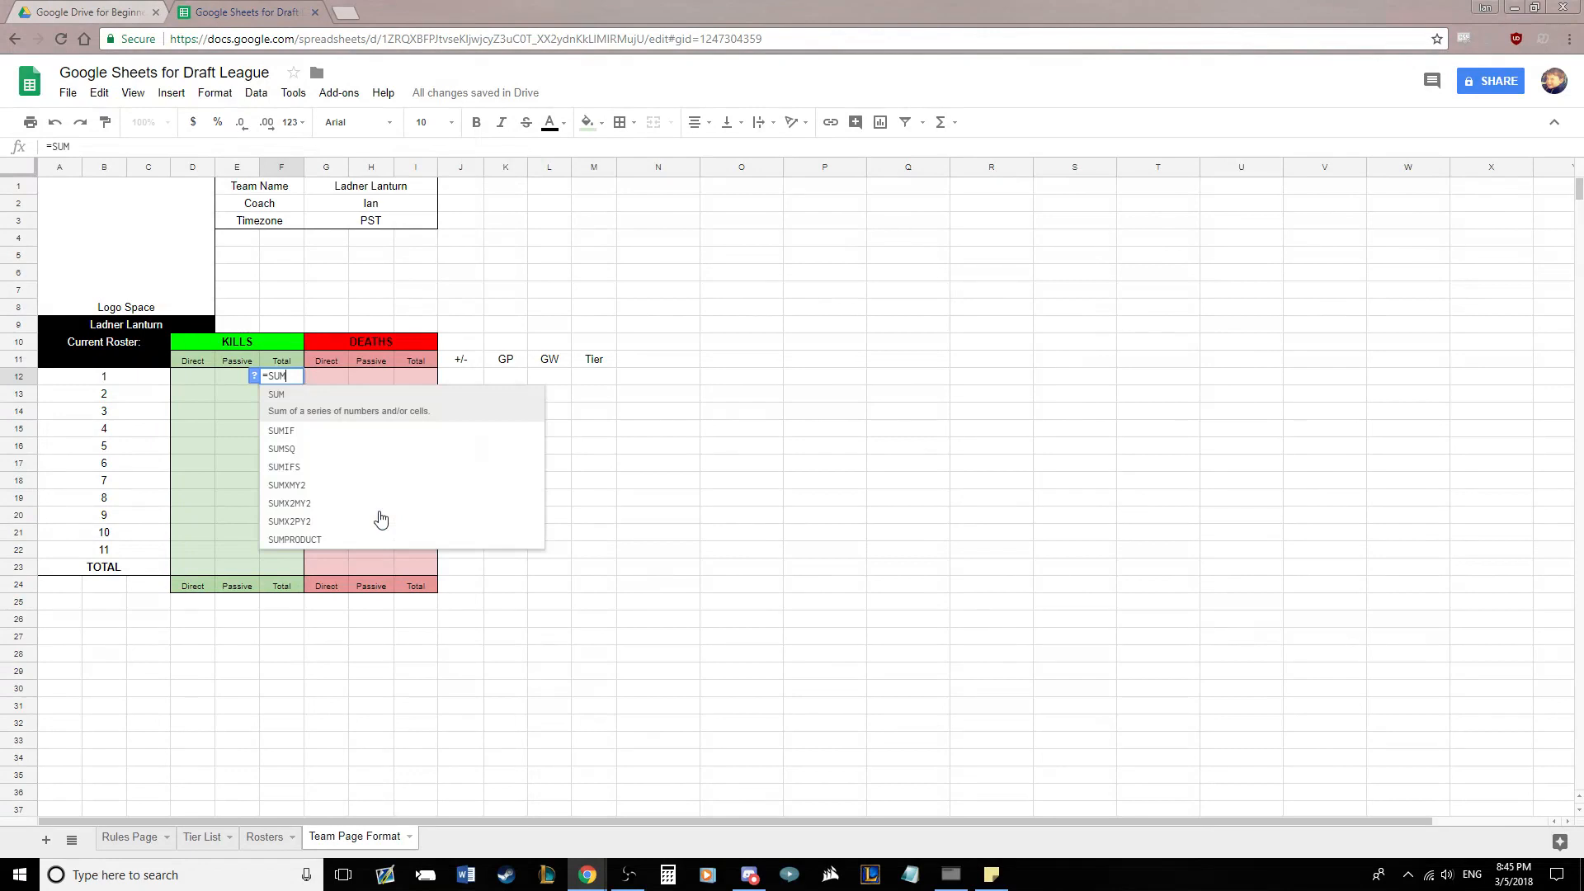
text(()
drag(206, 378, 226, 378)
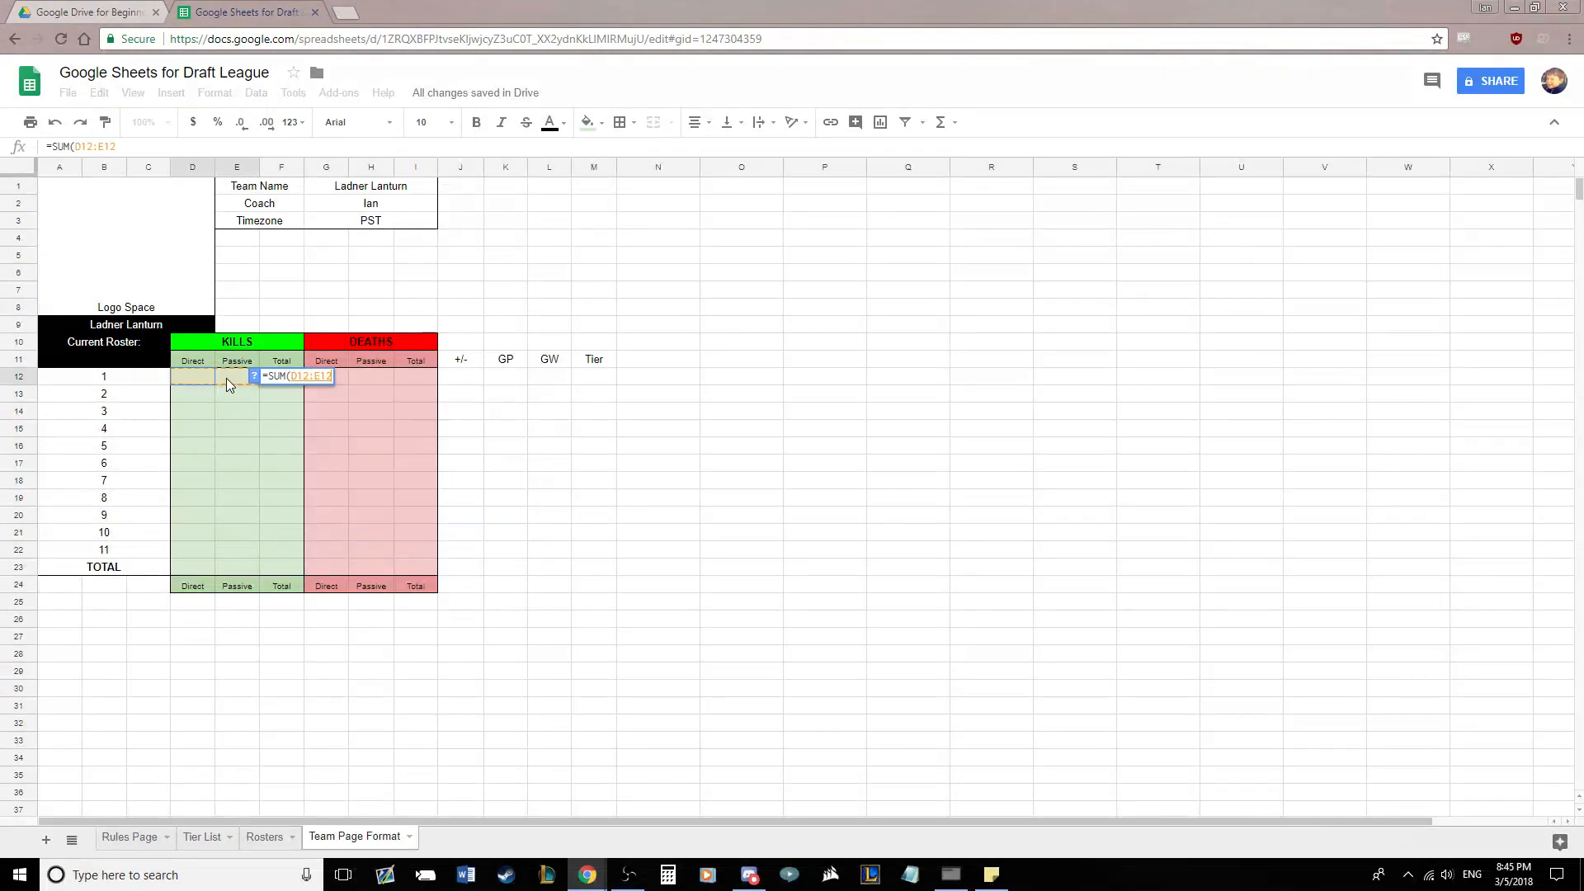
key(Tab)
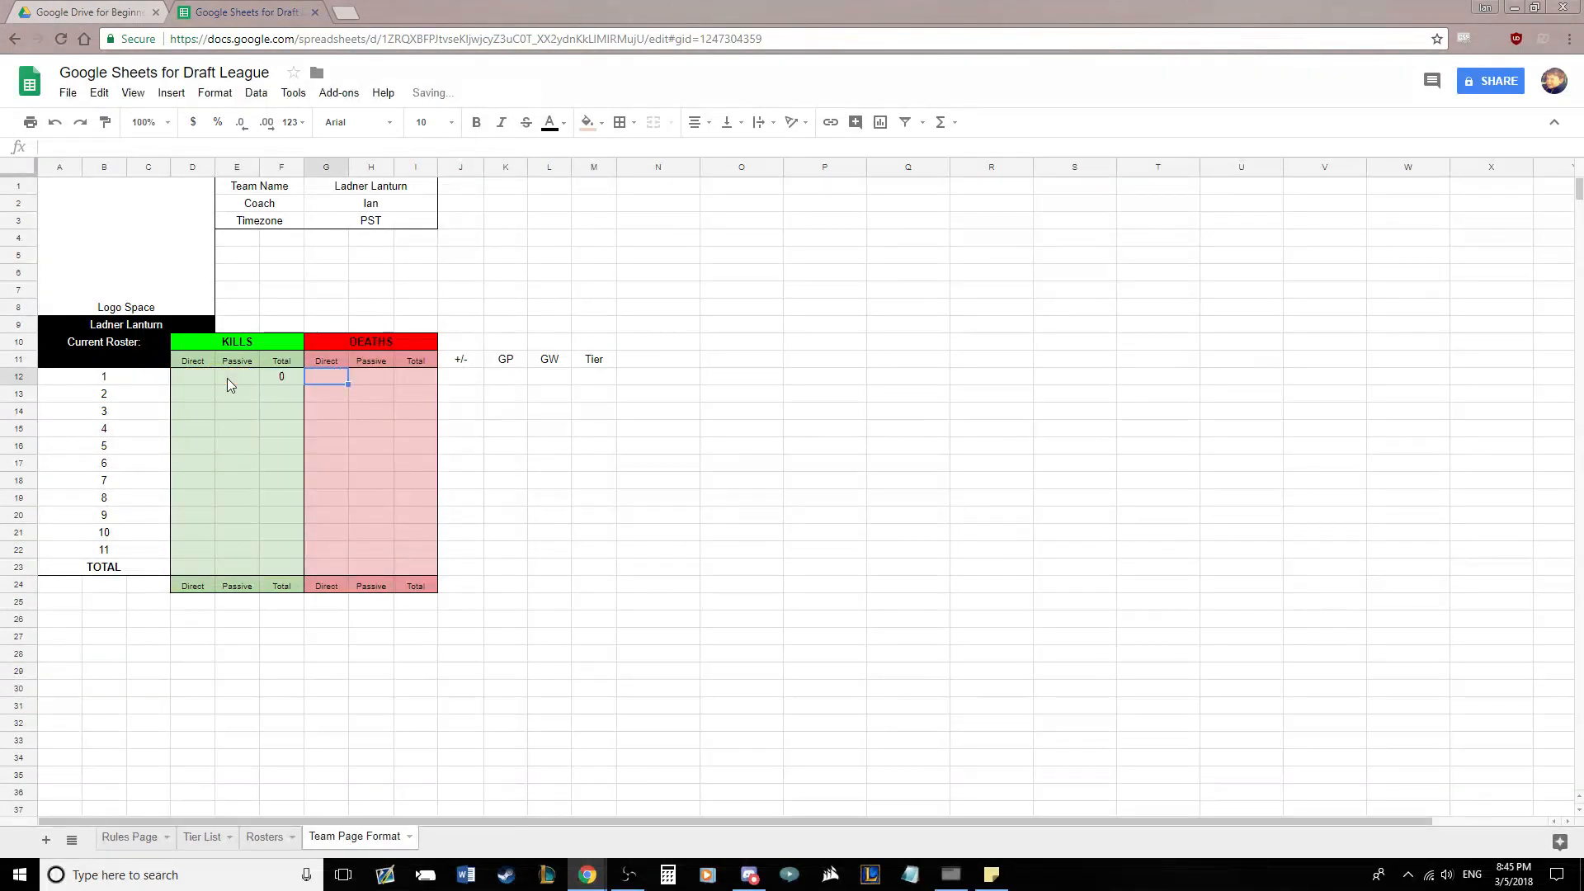
Enter a SUM formula in I12 that totals the direct and passive deaths in G12:H12
click(397, 378)
text(=SUm()
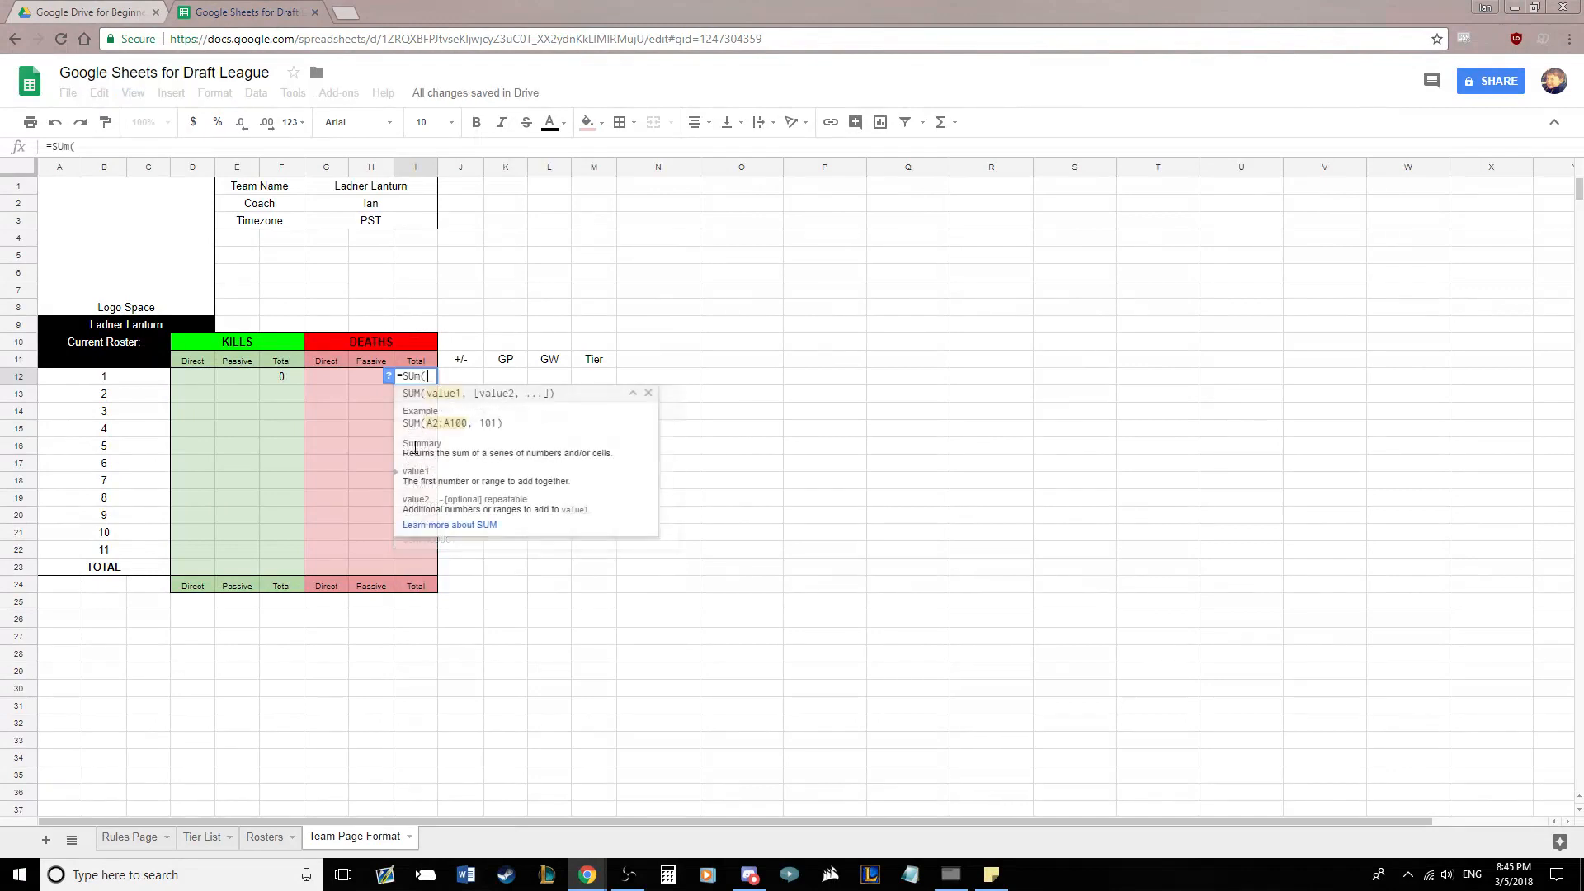
drag(334, 376, 367, 377)
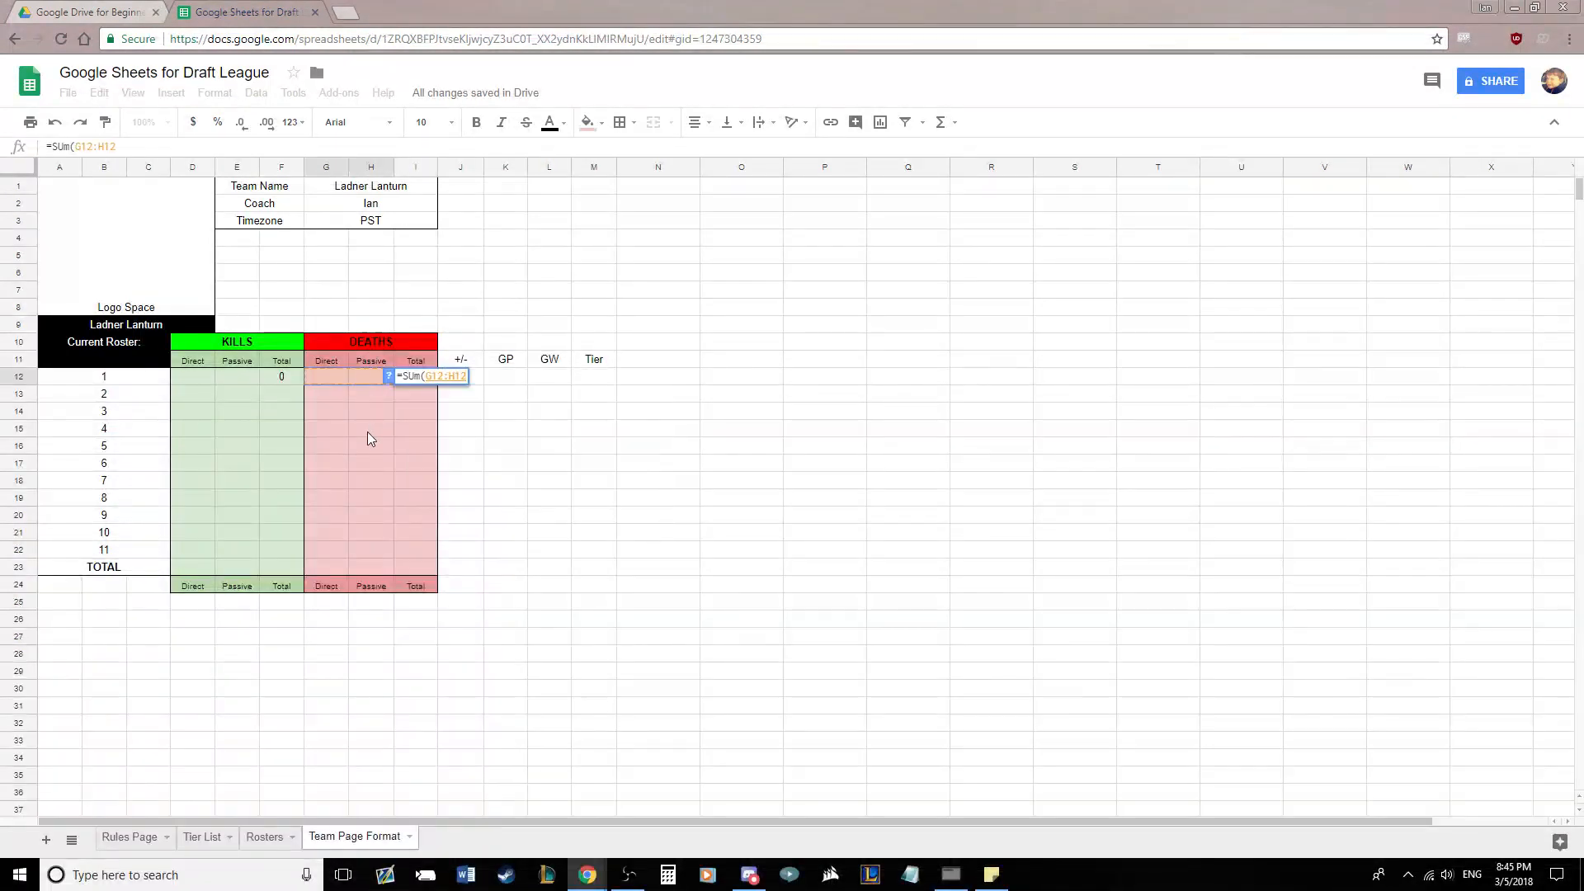
key(Return)
Enter the formula =F12-I12 in the +/- cell J12 to subtract total deaths from total kills
click(462, 382)
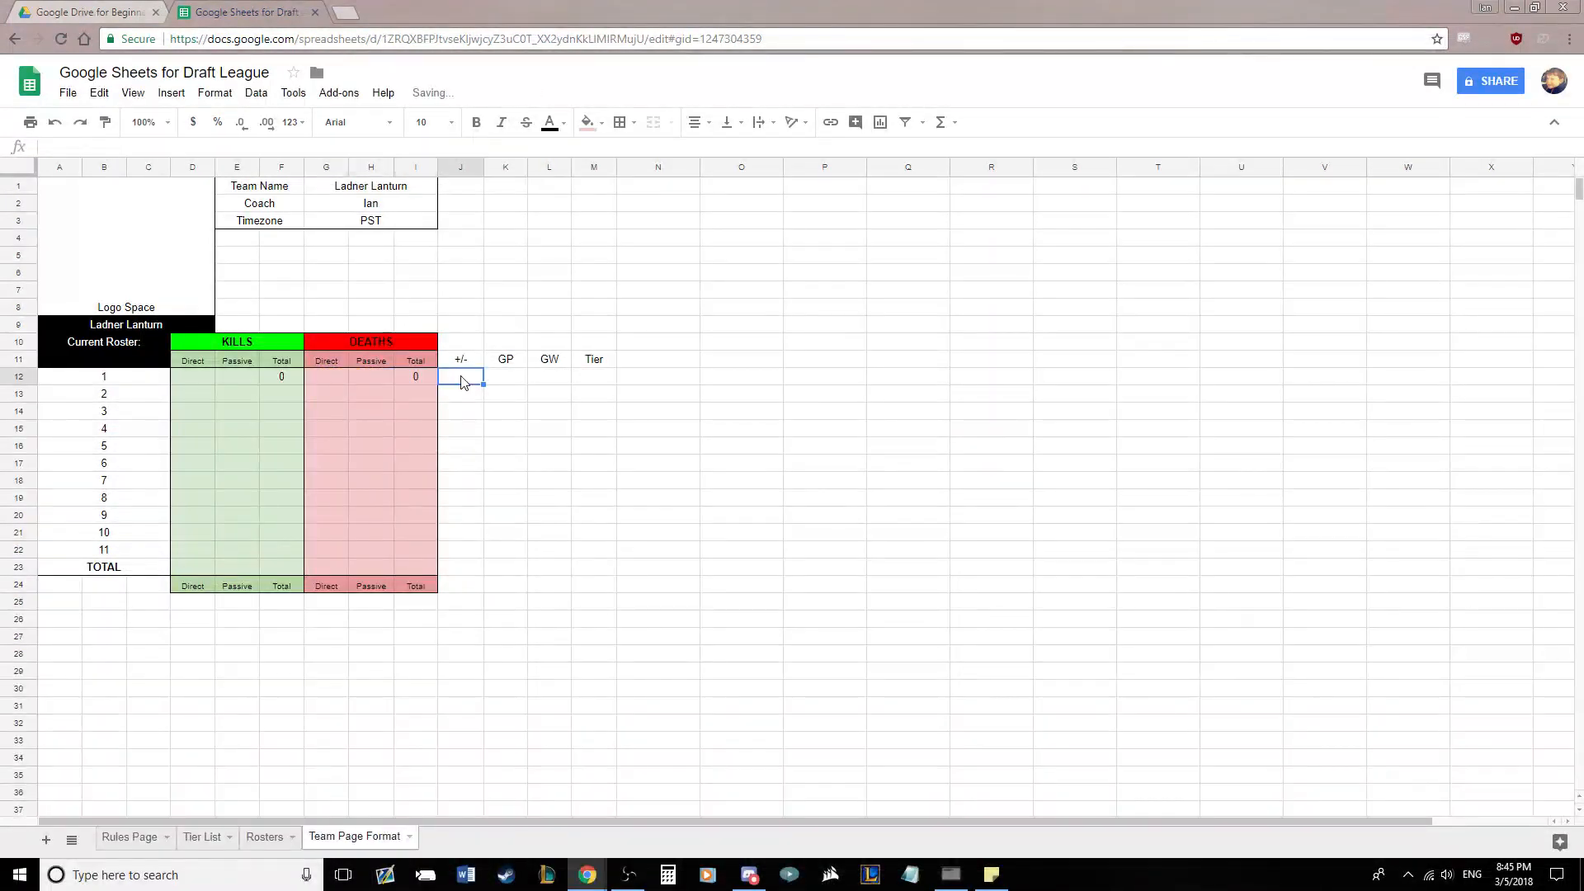
text(=)
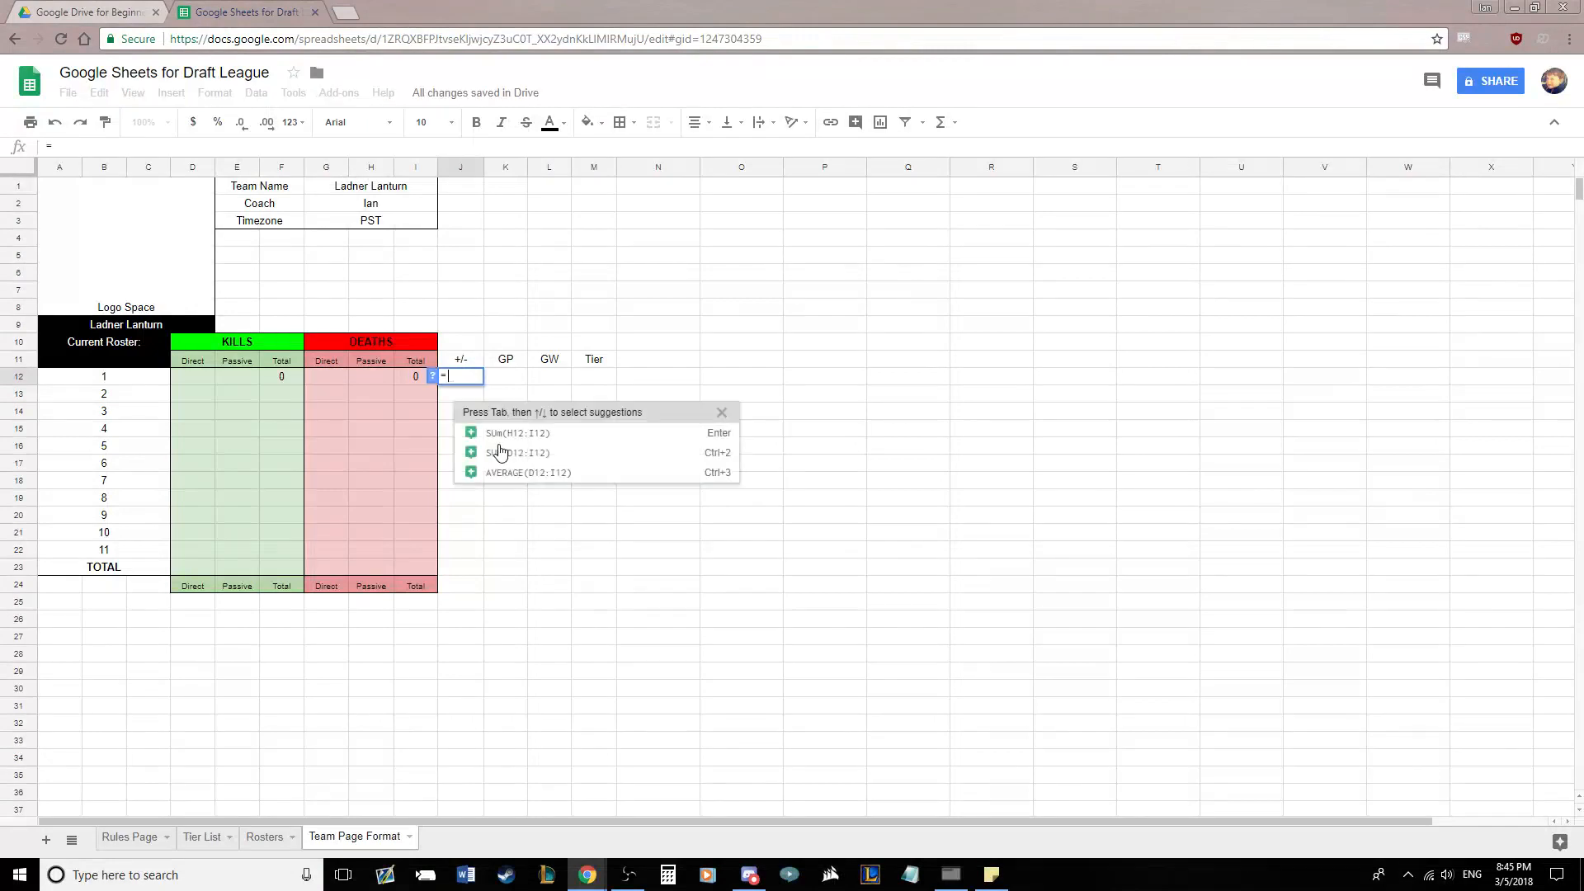
click(275, 377)
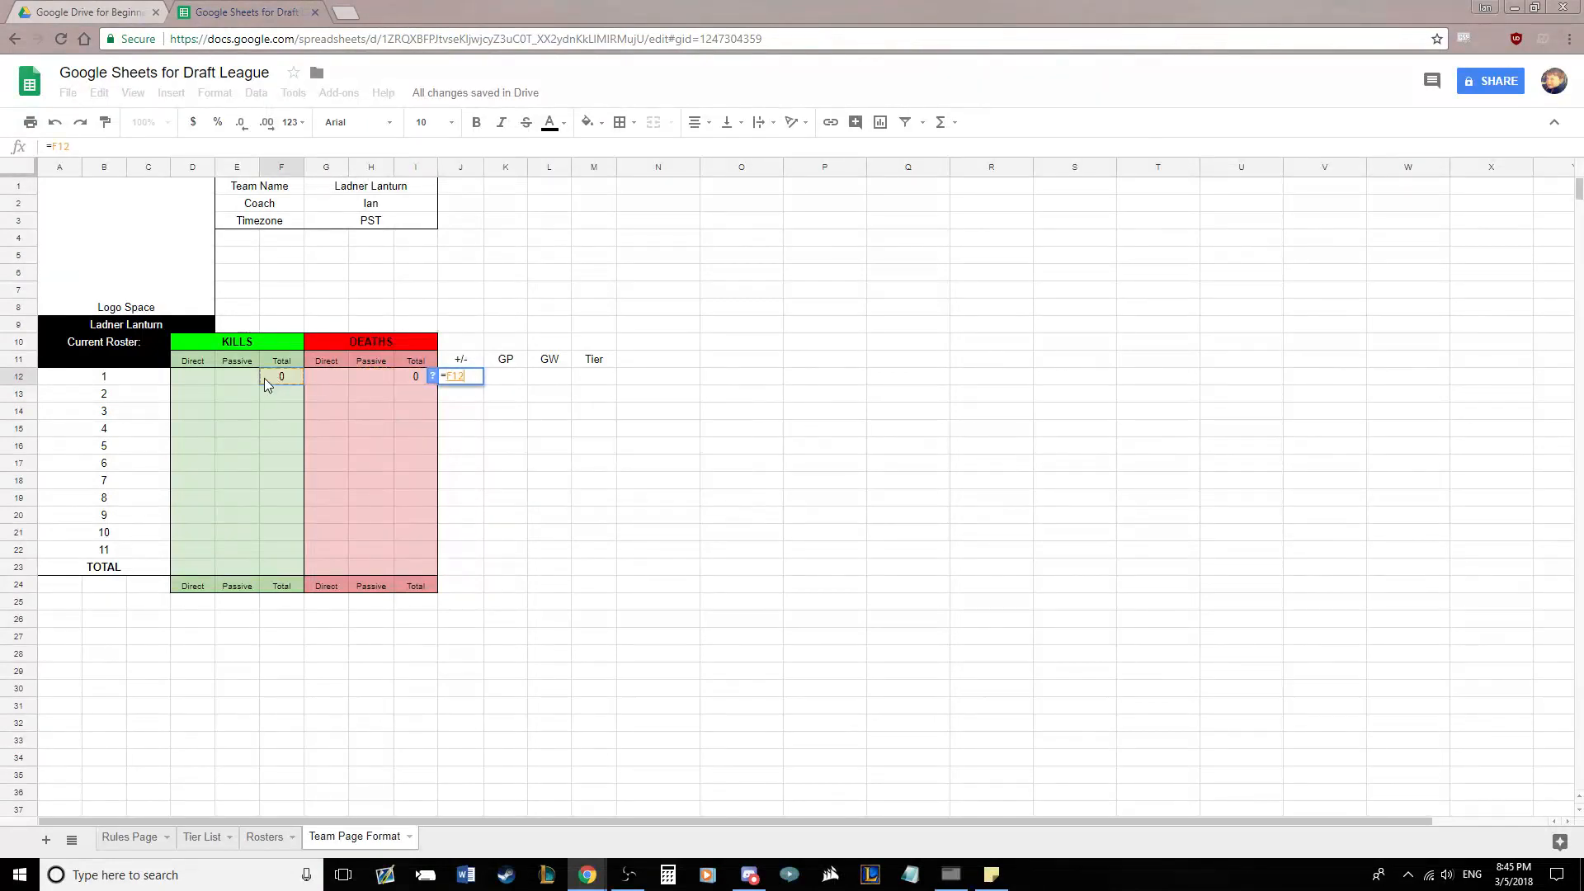
text(-)
click(415, 377)
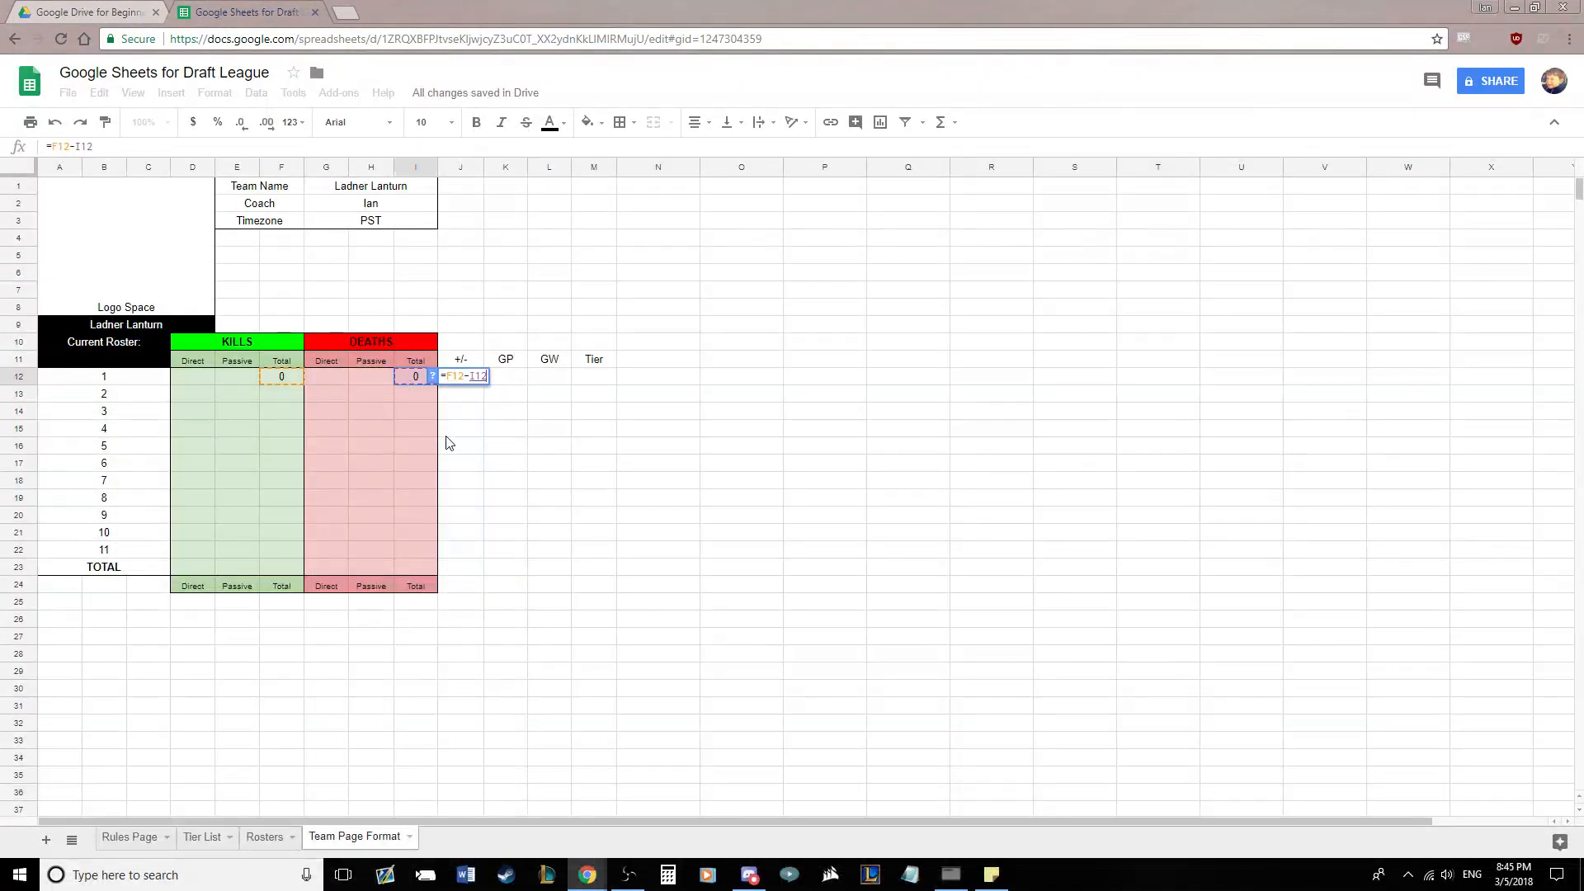
key(Return)
click(406, 381)
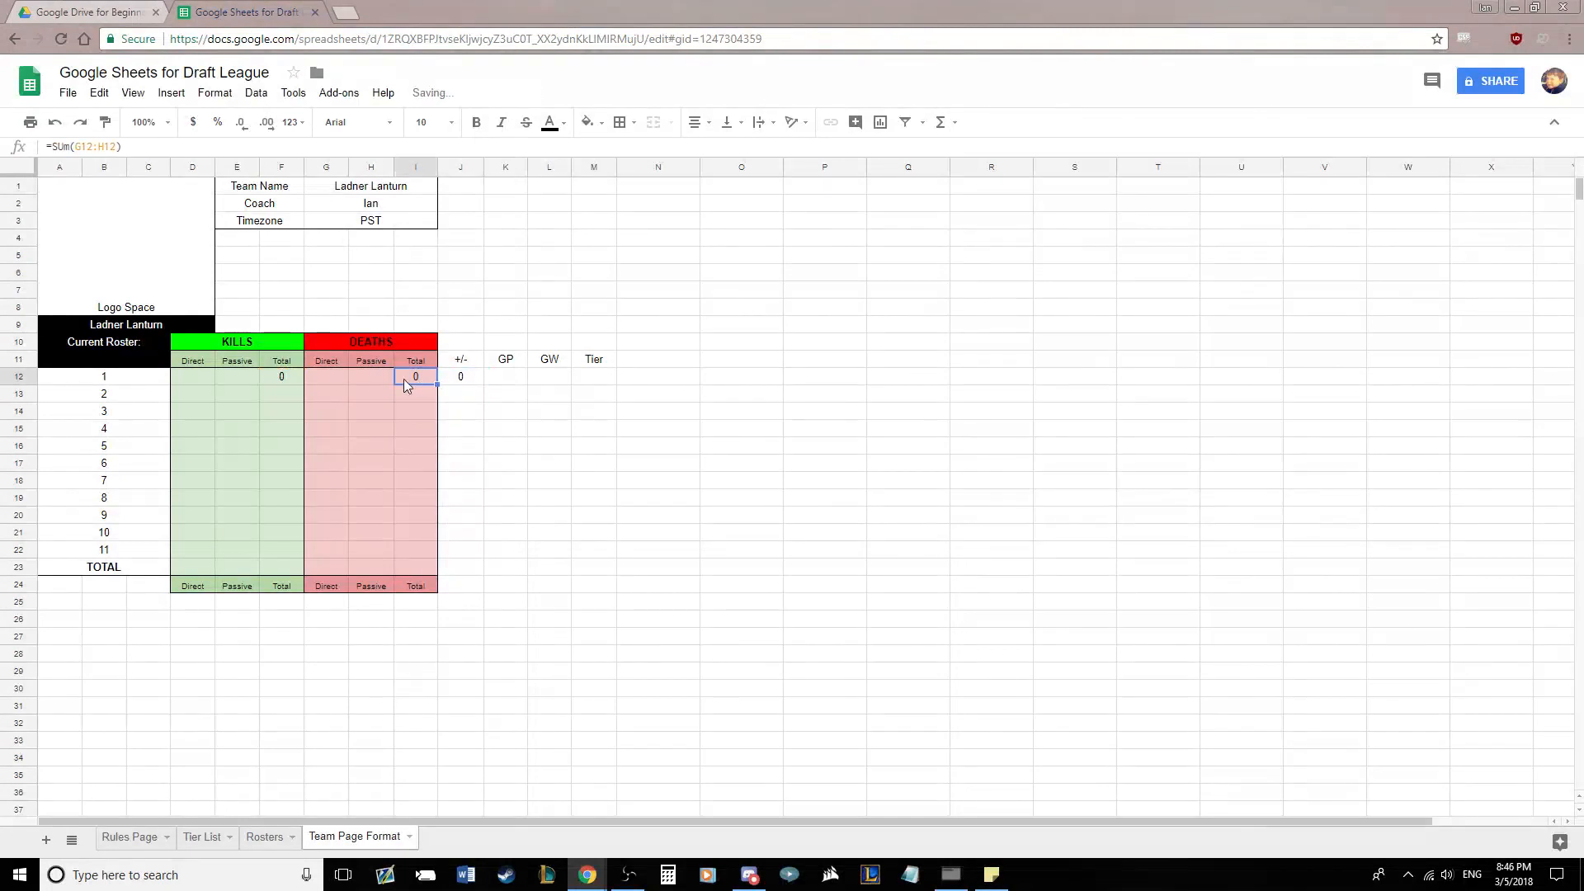
click(290, 378)
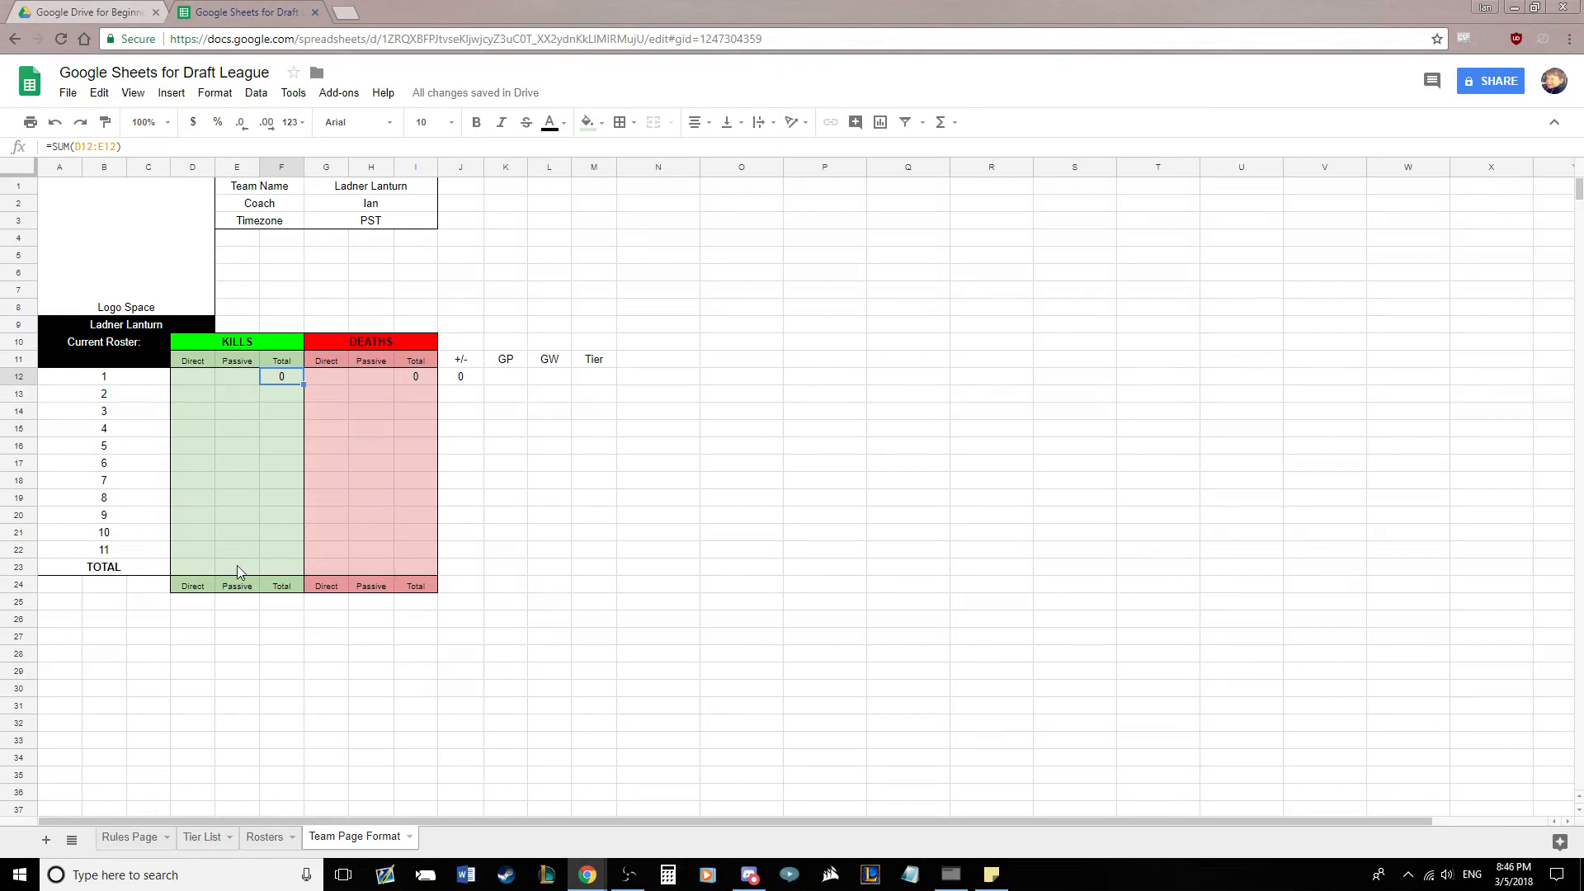
Fill the KILLS cells D23:F23 of the TOTAL row with SUM formulas, each adding rows 12 to 22 of its own column
click(201, 562)
text(=SUM()
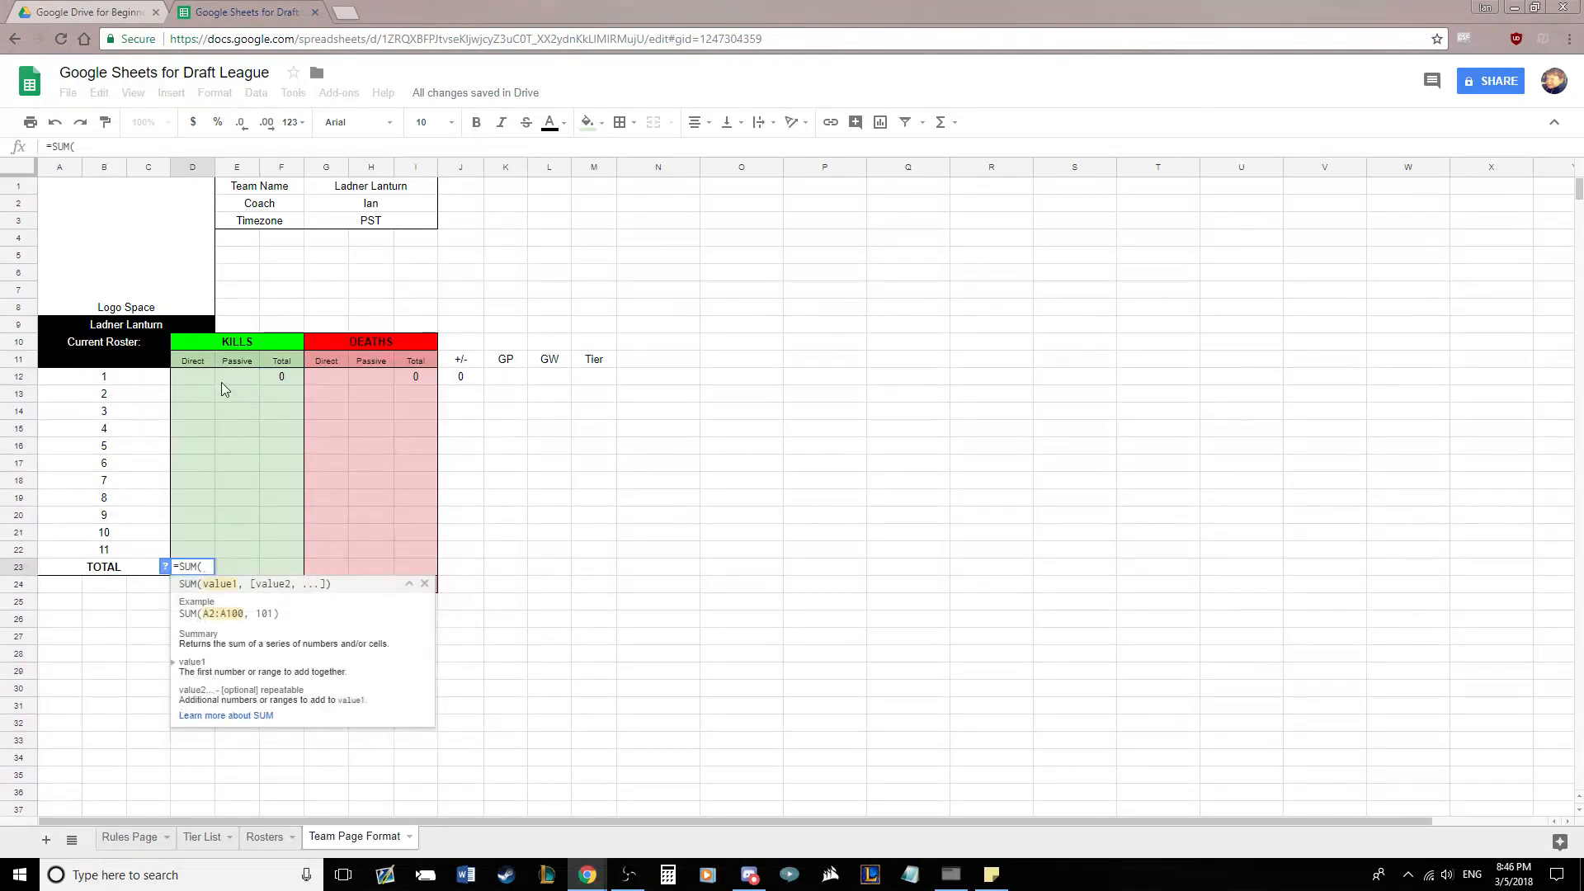
drag(196, 378, 196, 549)
key(Tab)
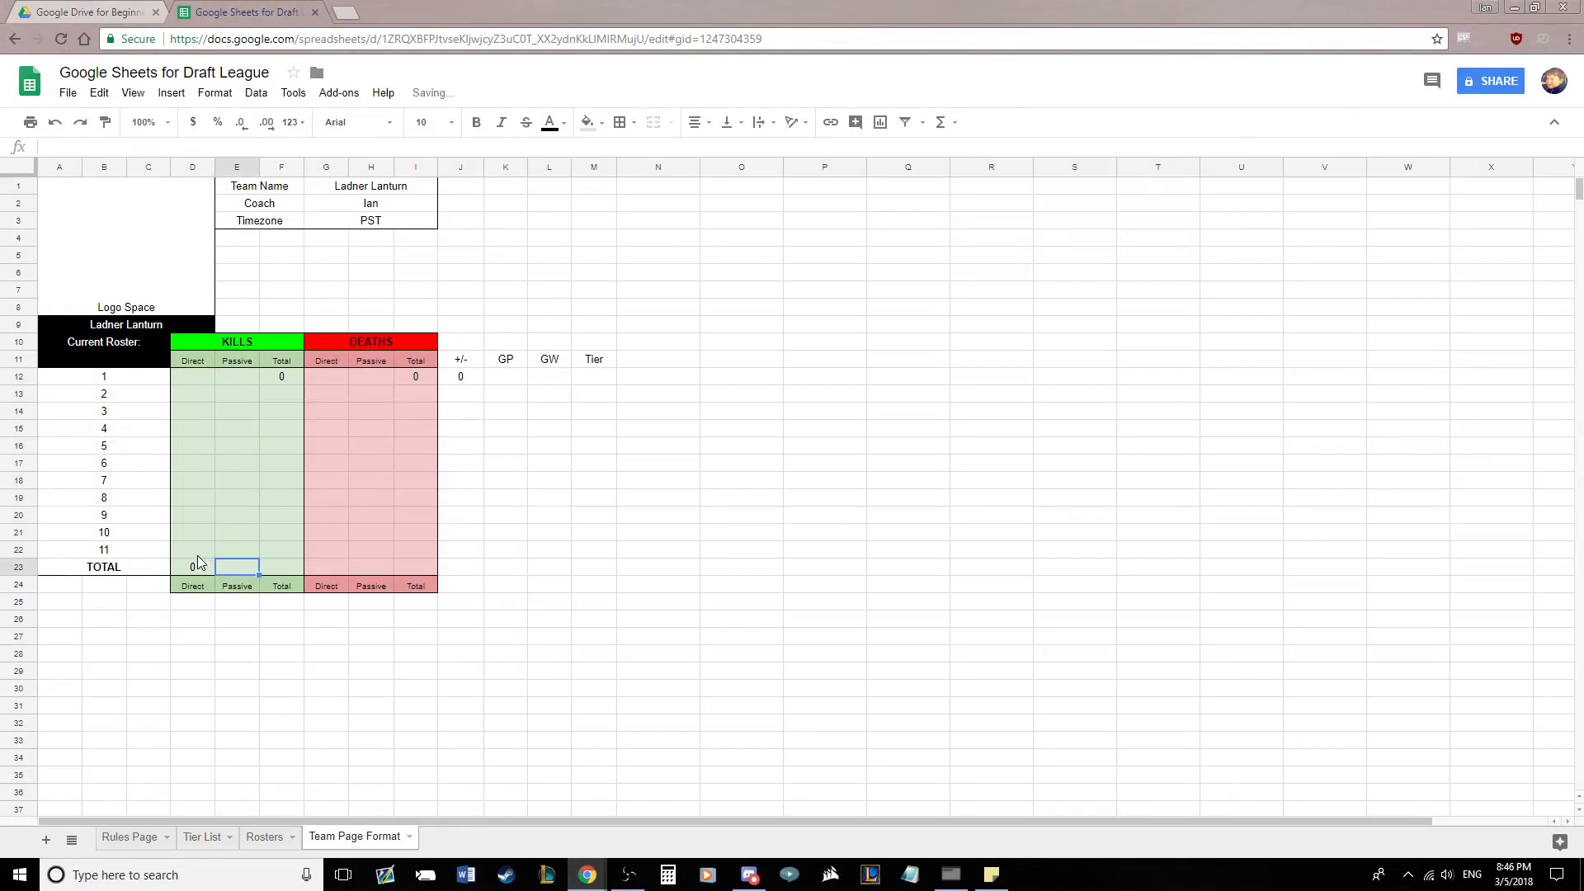
text(=SUm()
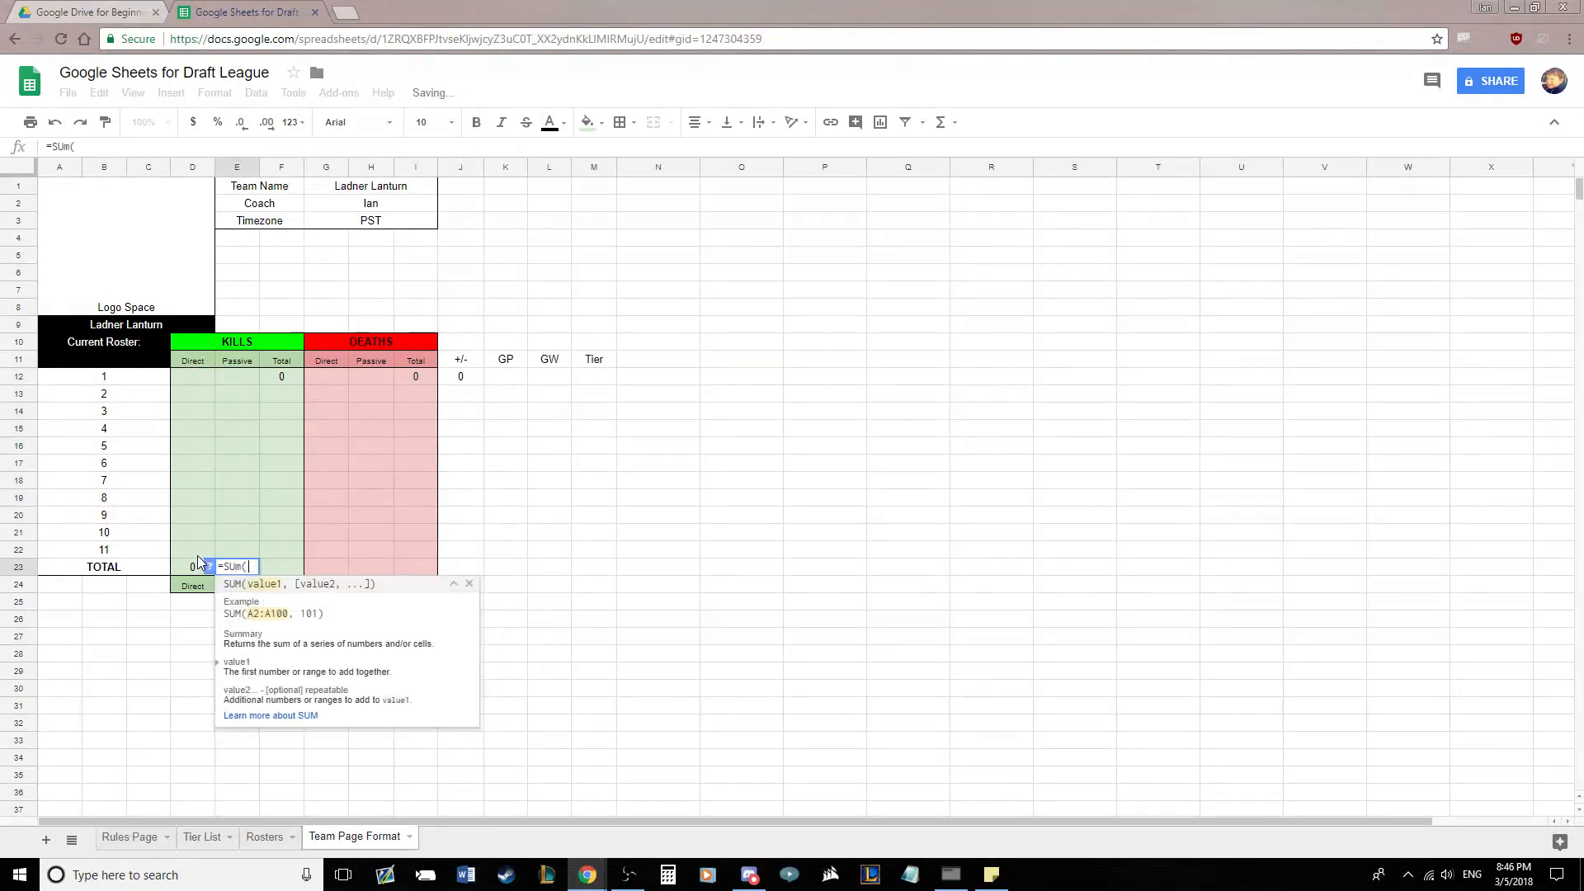
drag(231, 378, 244, 547)
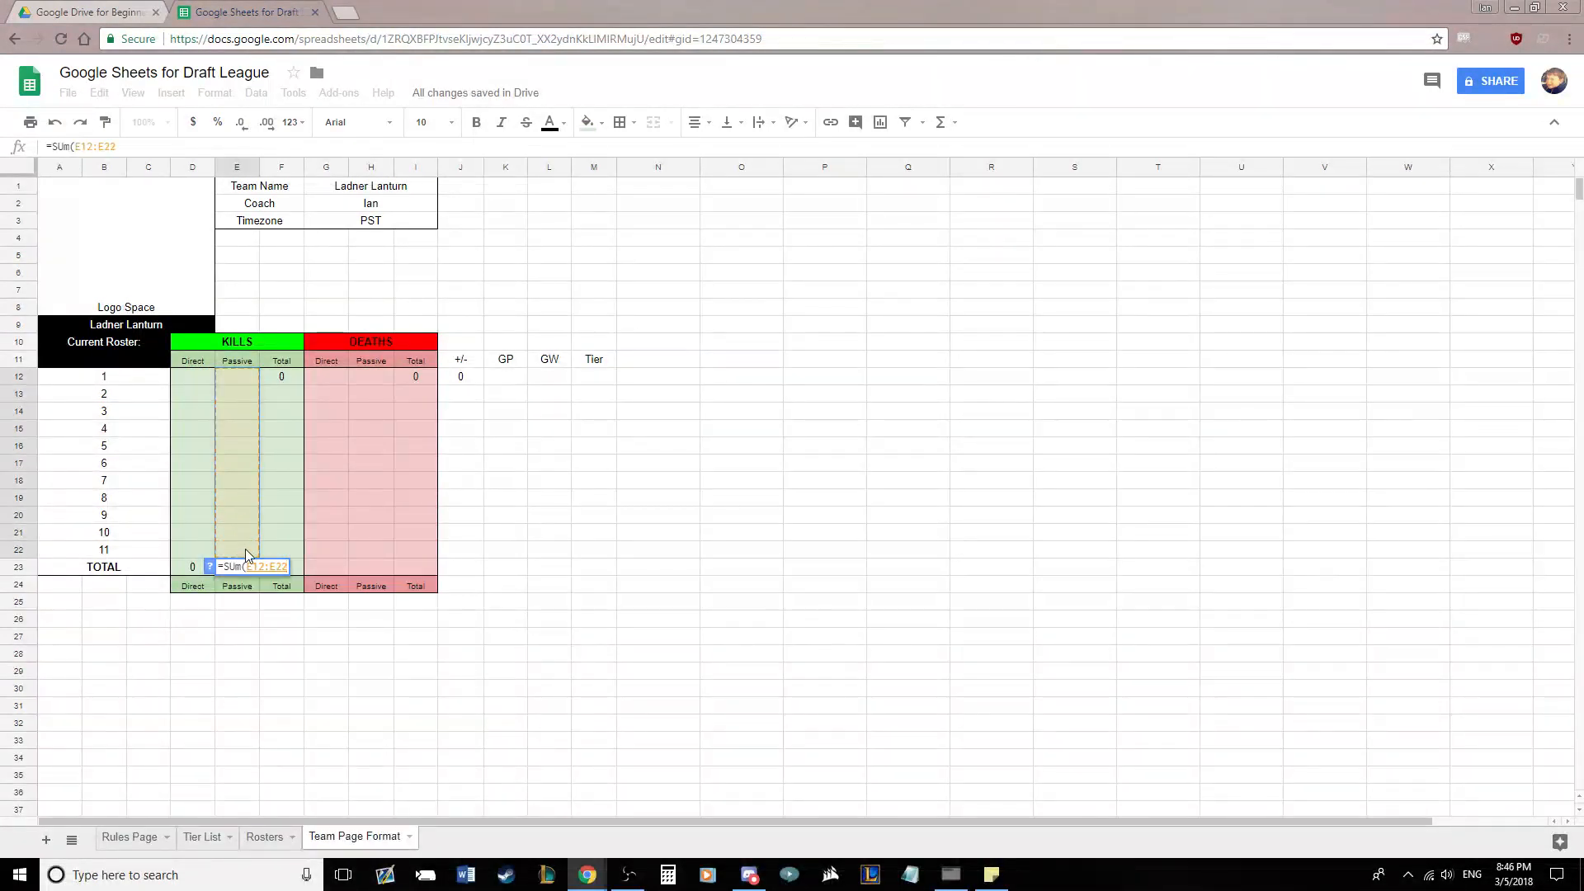
key(Tab)
text(=SUM()
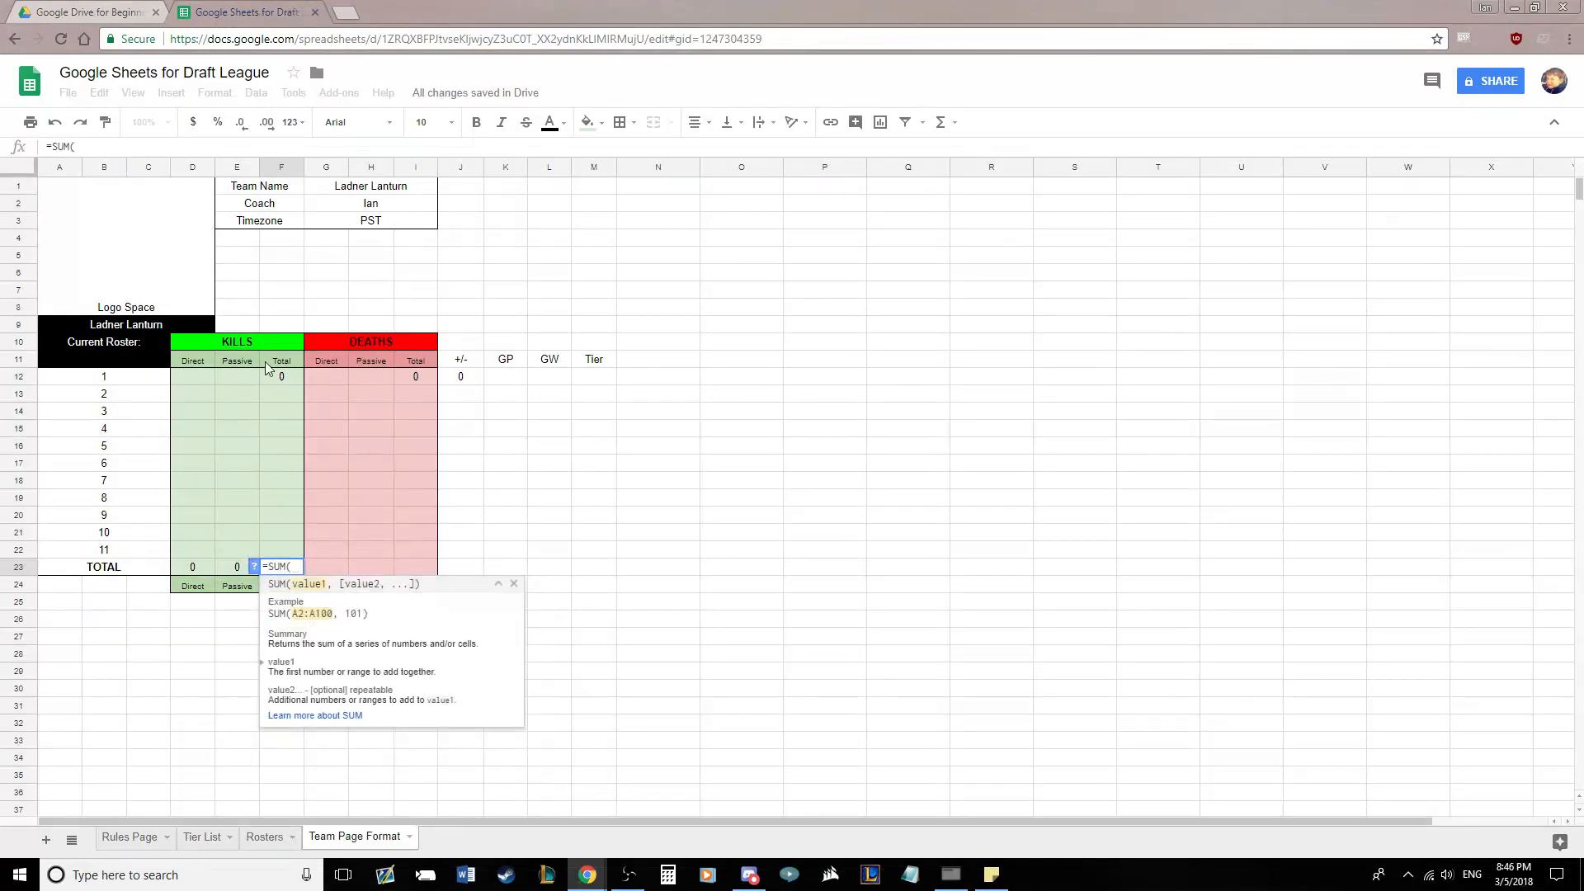
drag(278, 373, 285, 547)
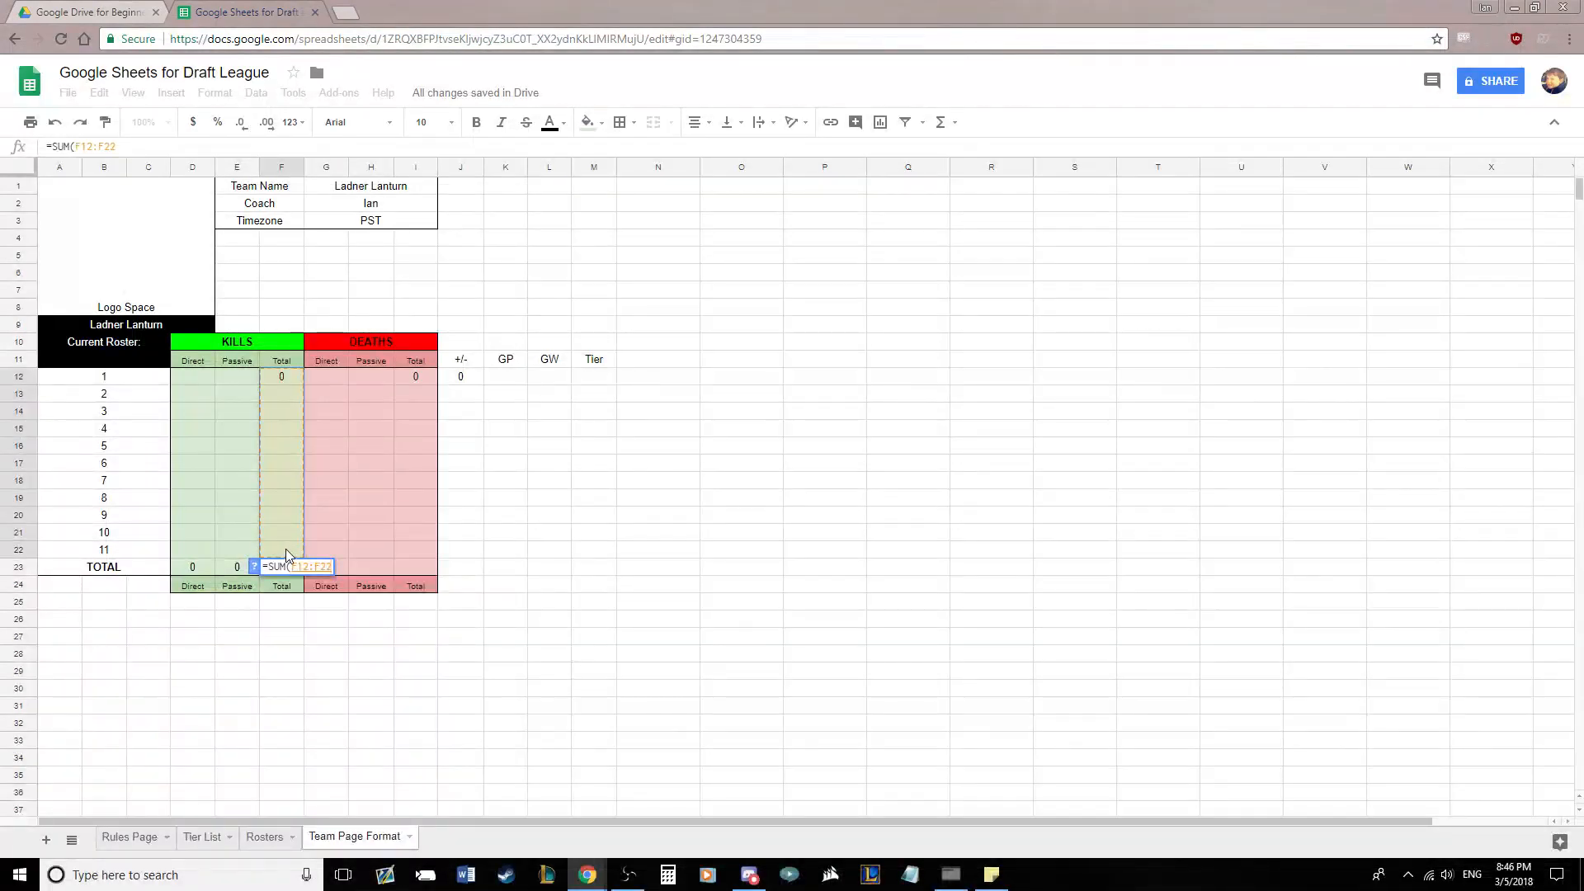
key(Tab)
Fill the DEATHS cells G23:I23 of the TOTAL row with SUM formulas, each adding rows 12 to 22 of its own column
text(=SUm()
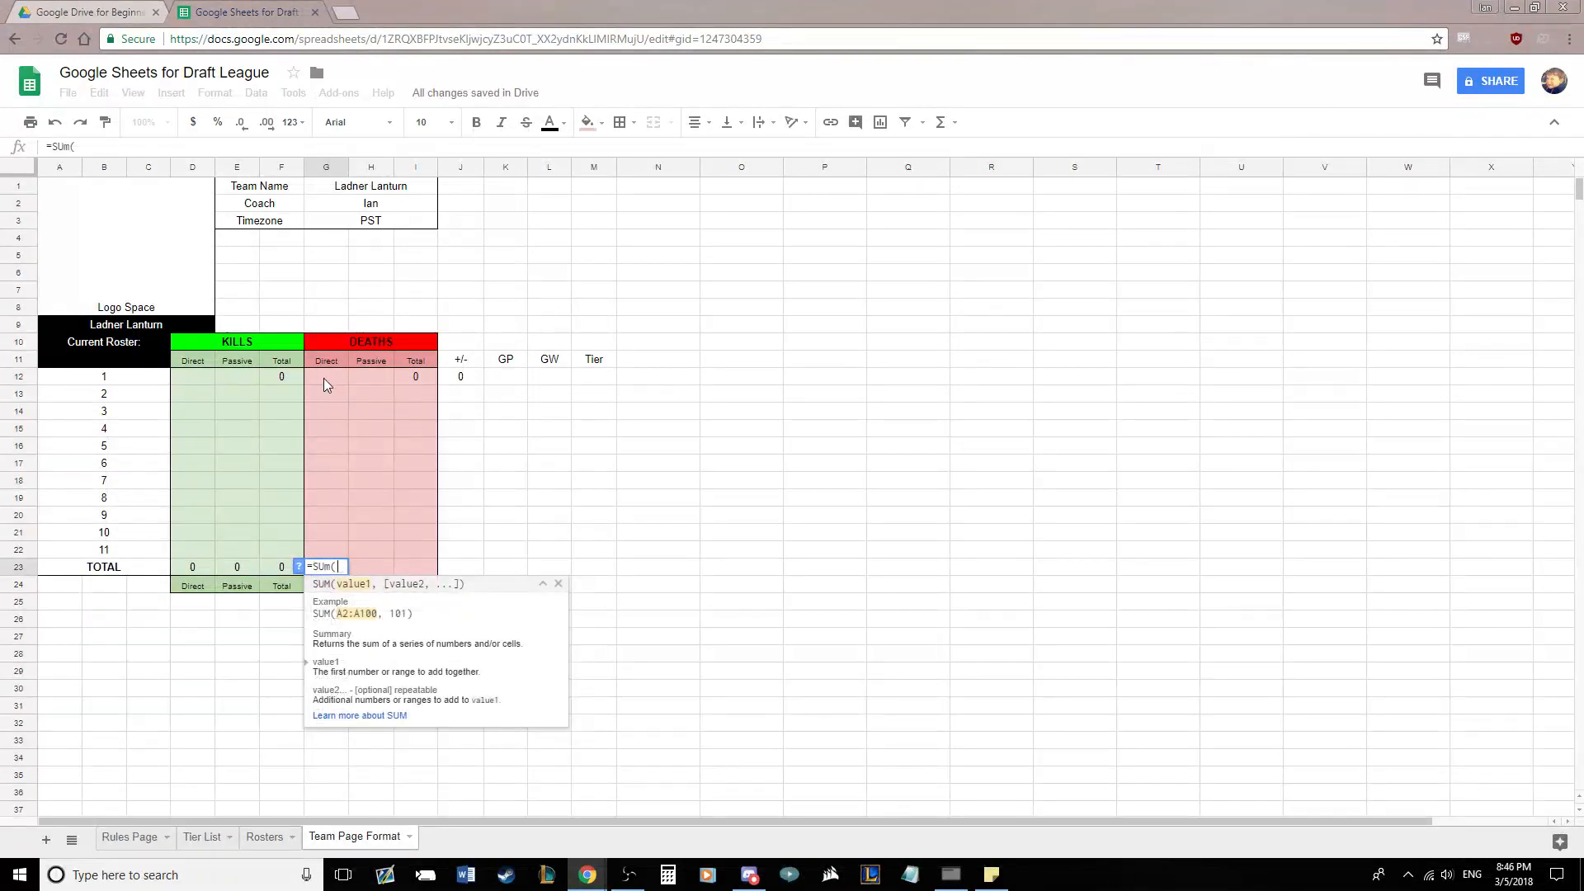
drag(323, 378, 334, 542)
key(Tab)
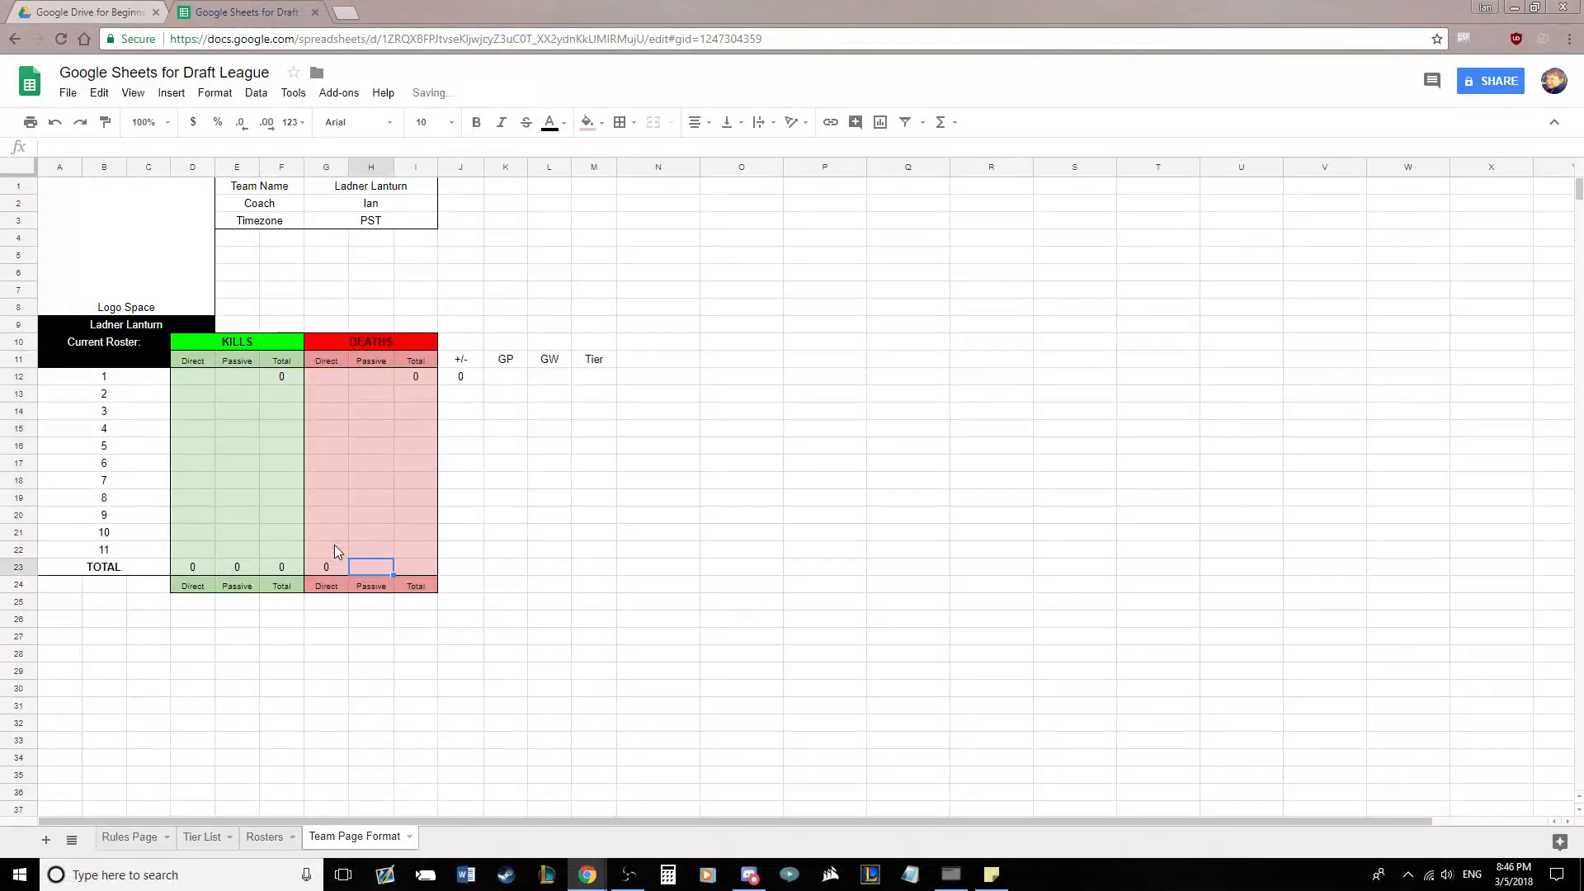
text(=SUM()
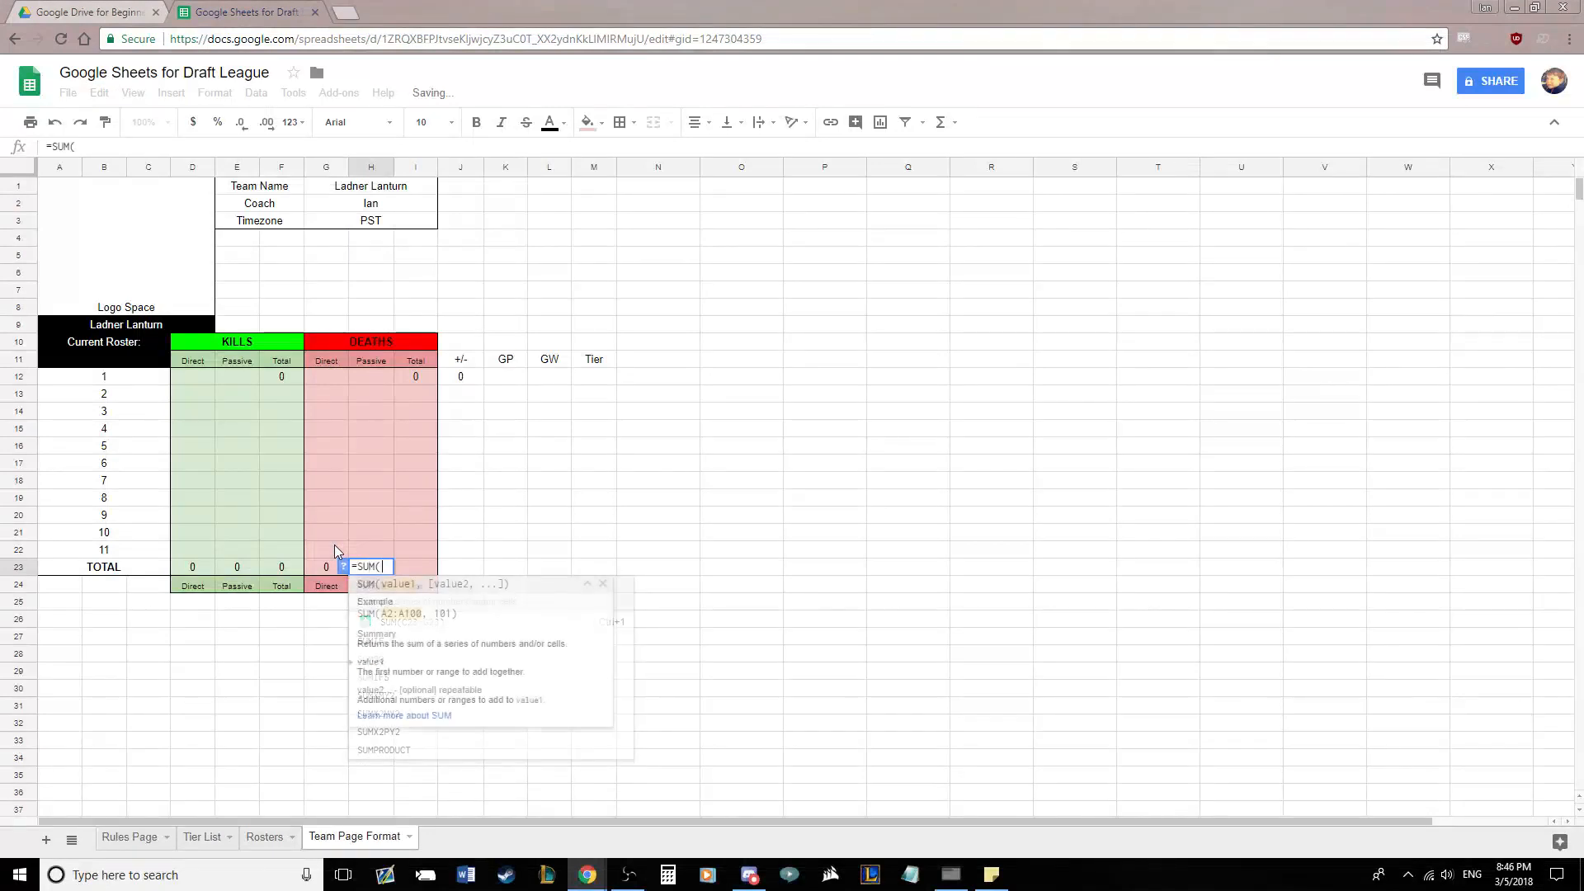
drag(378, 372, 382, 546)
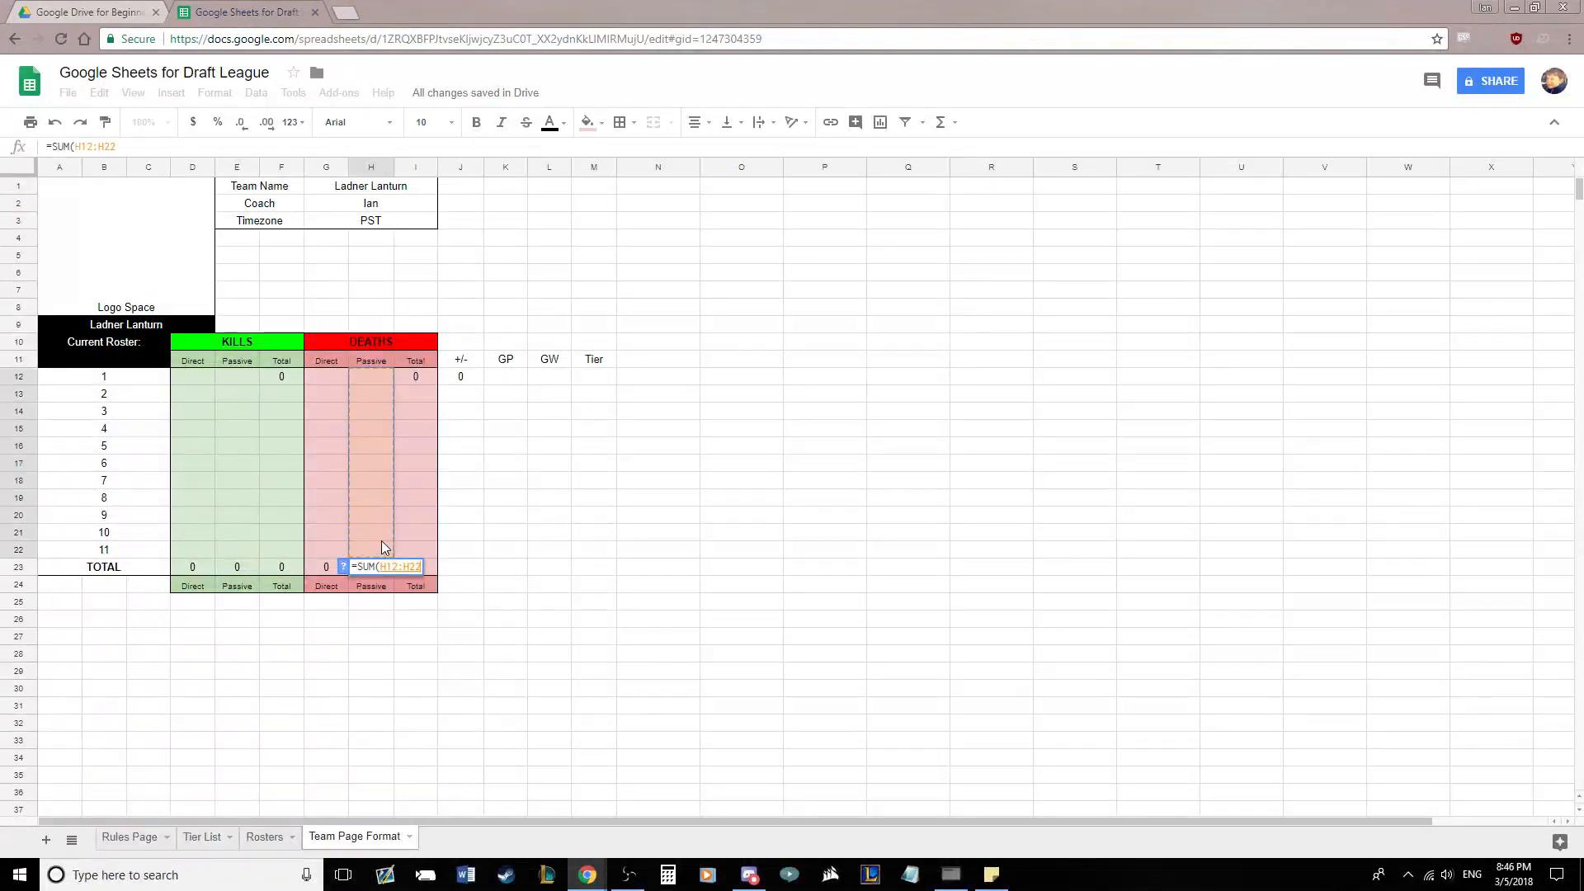
key(Tab)
text(=SU)
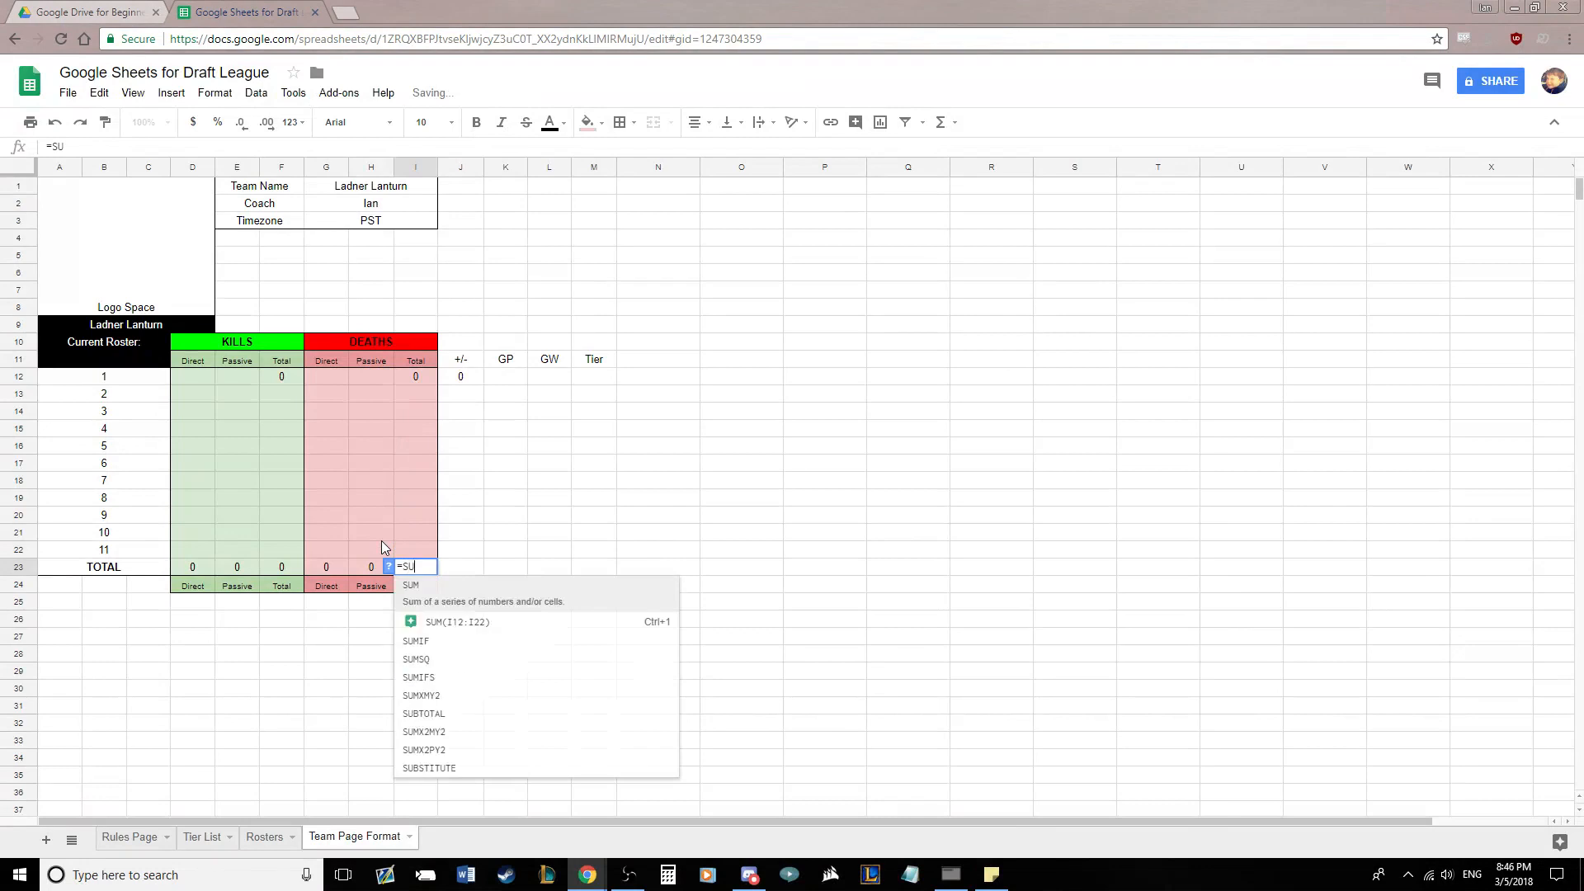
text(m)
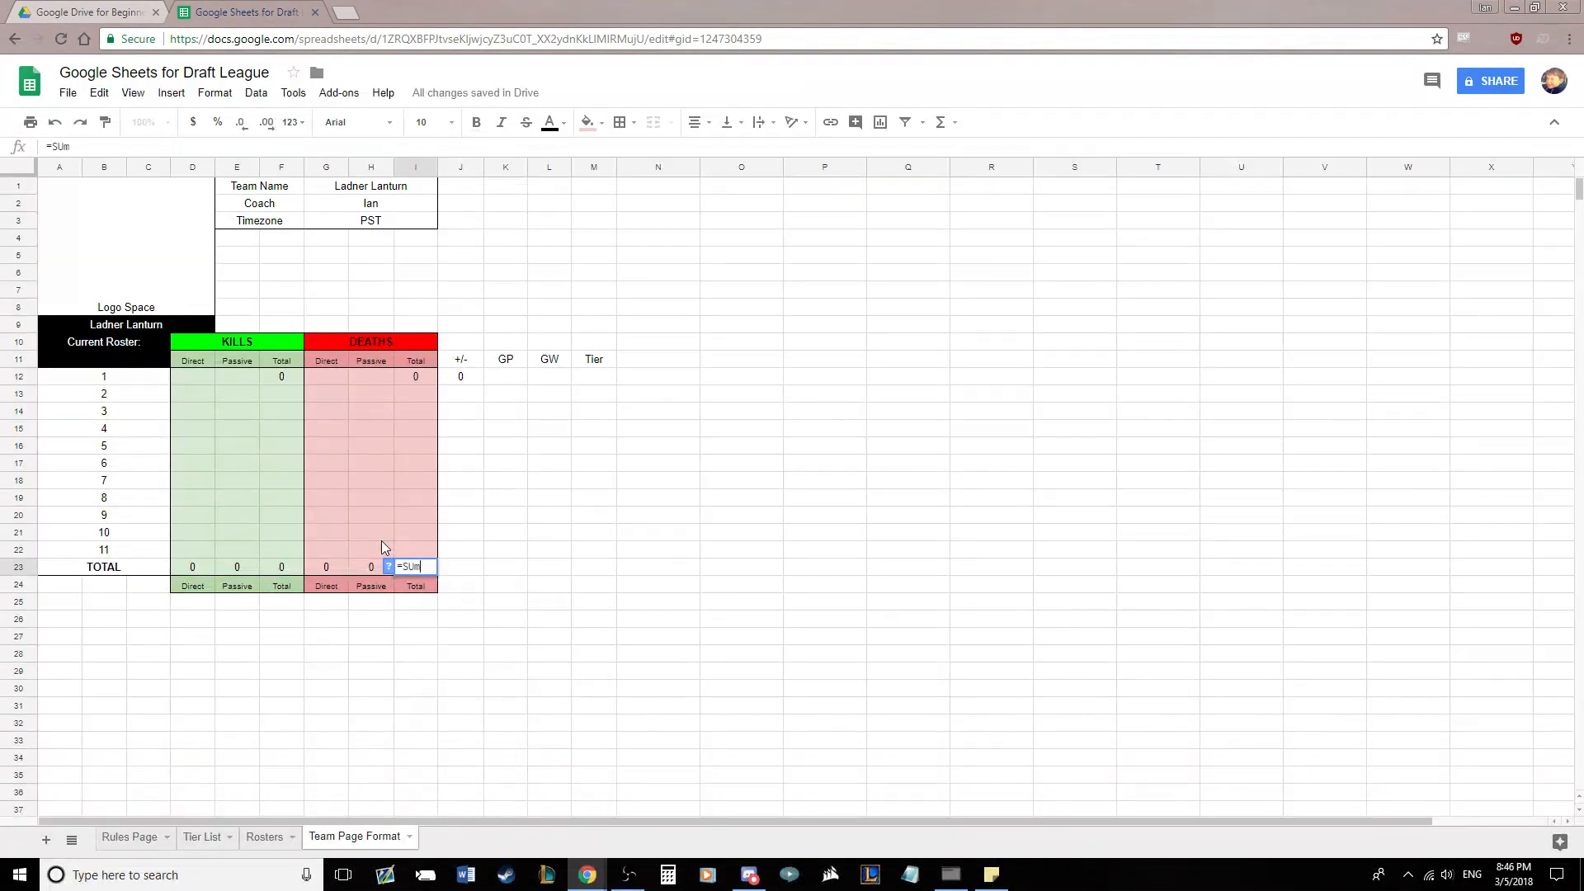
key(Tab)
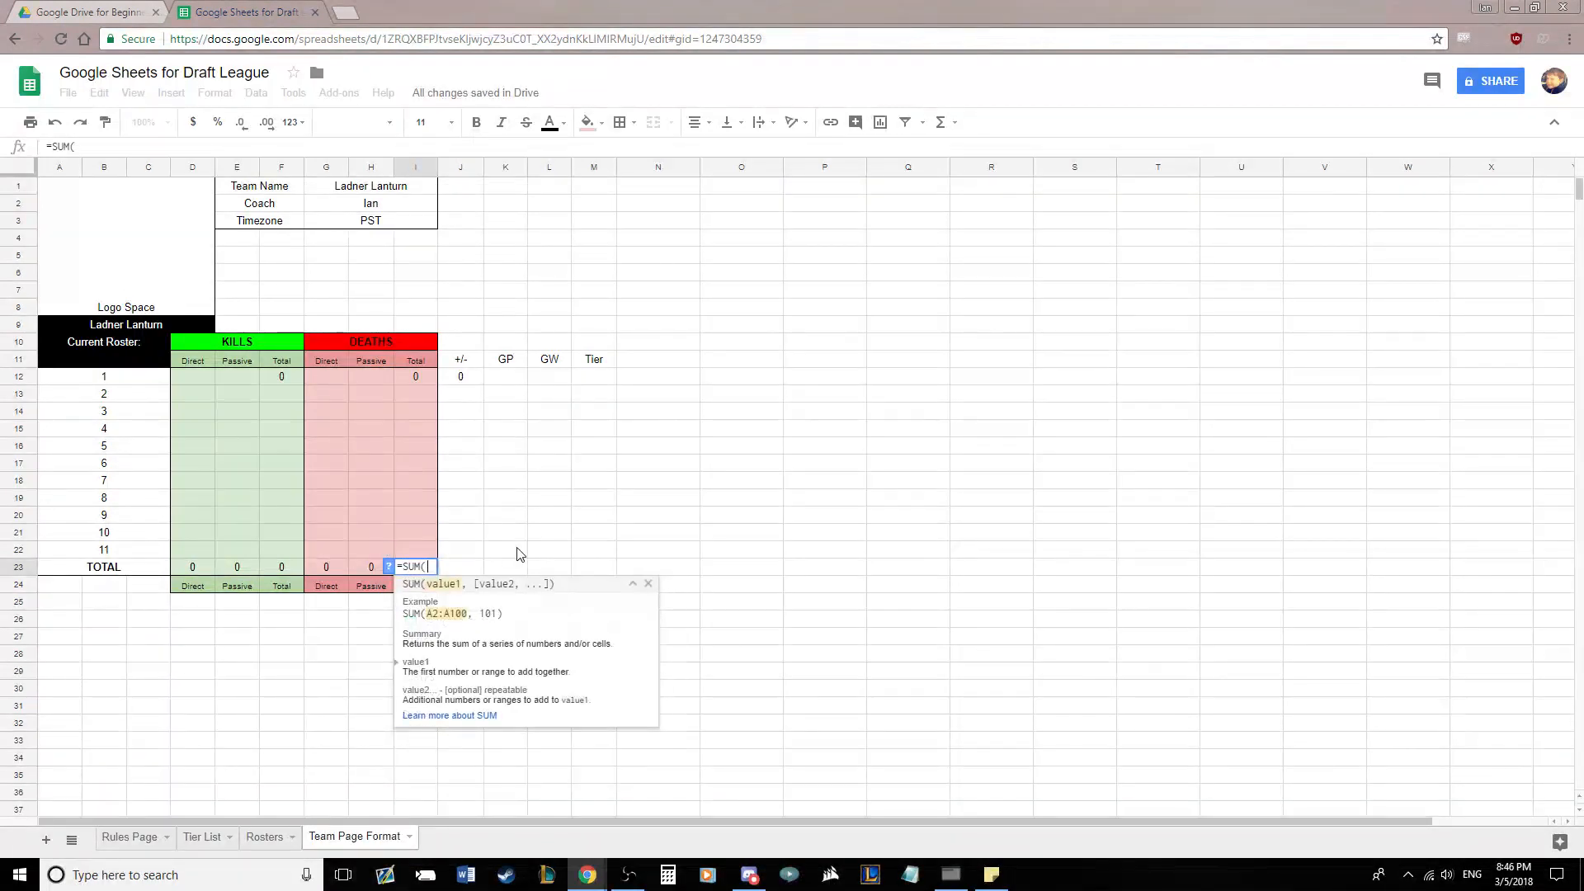
drag(416, 376, 419, 548)
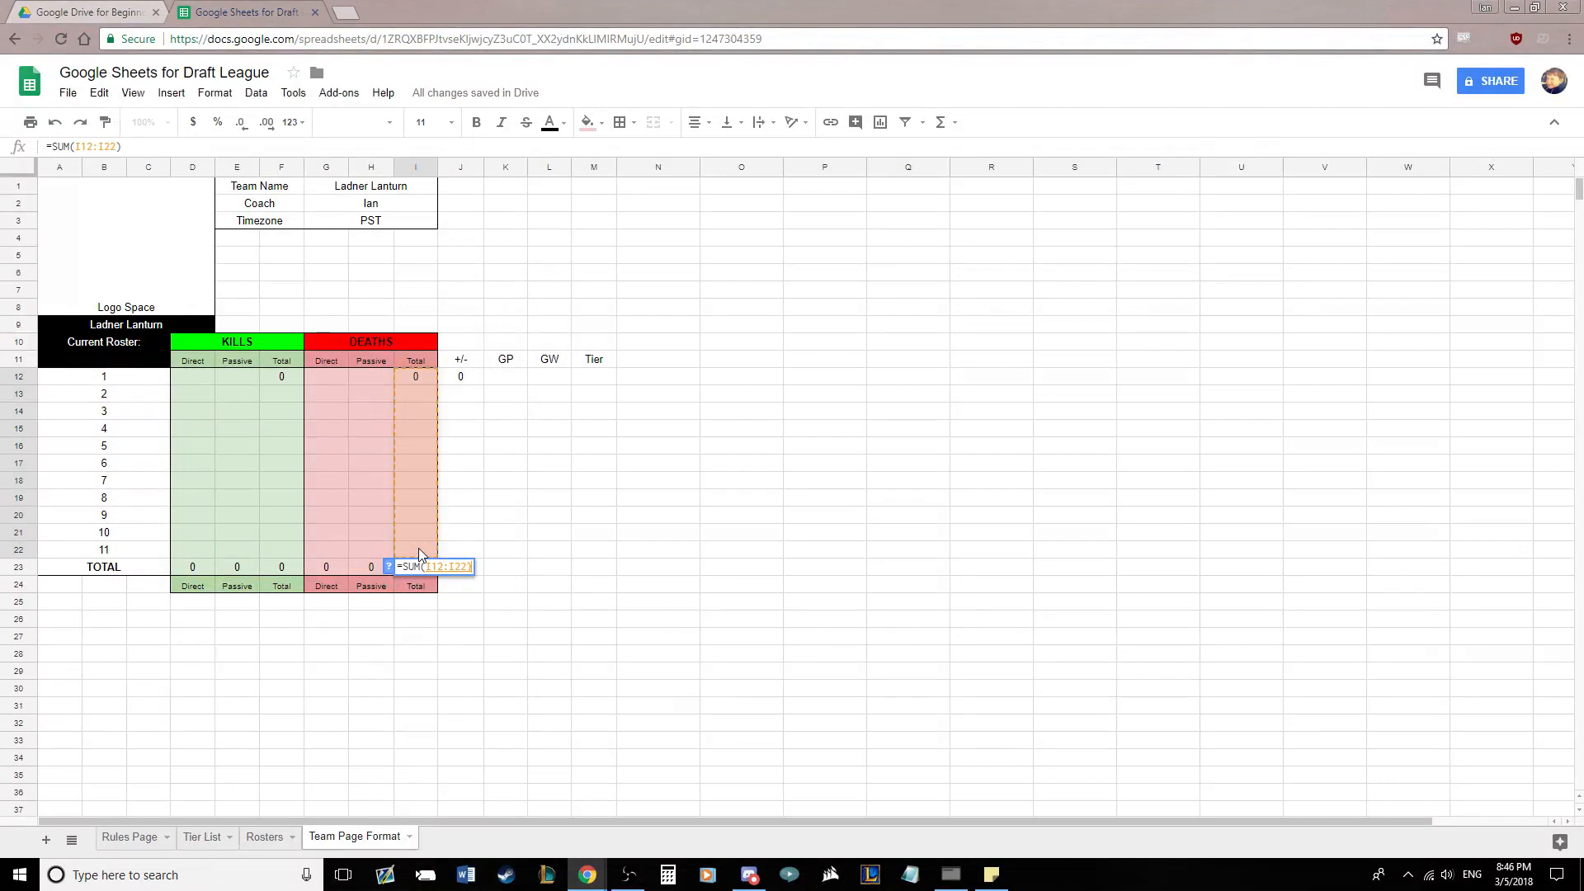
key(Return)
Check the TOTAL row formulas and enter a sample value of 1 in the direct kills cell D12 to test them
click(212, 567)
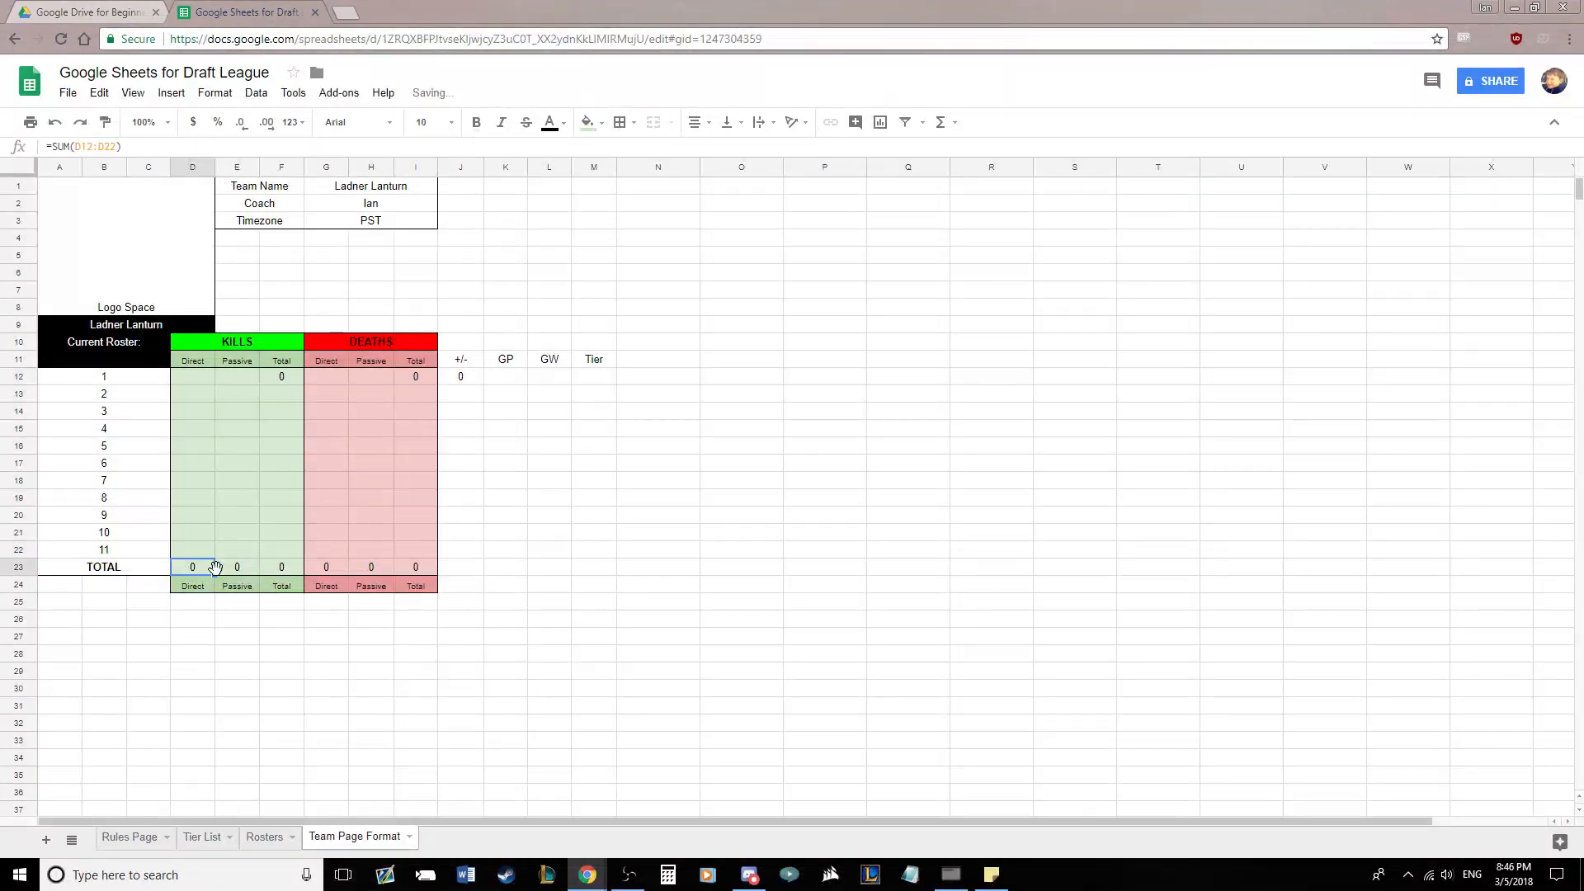
click(237, 567)
click(281, 567)
click(344, 569)
click(371, 567)
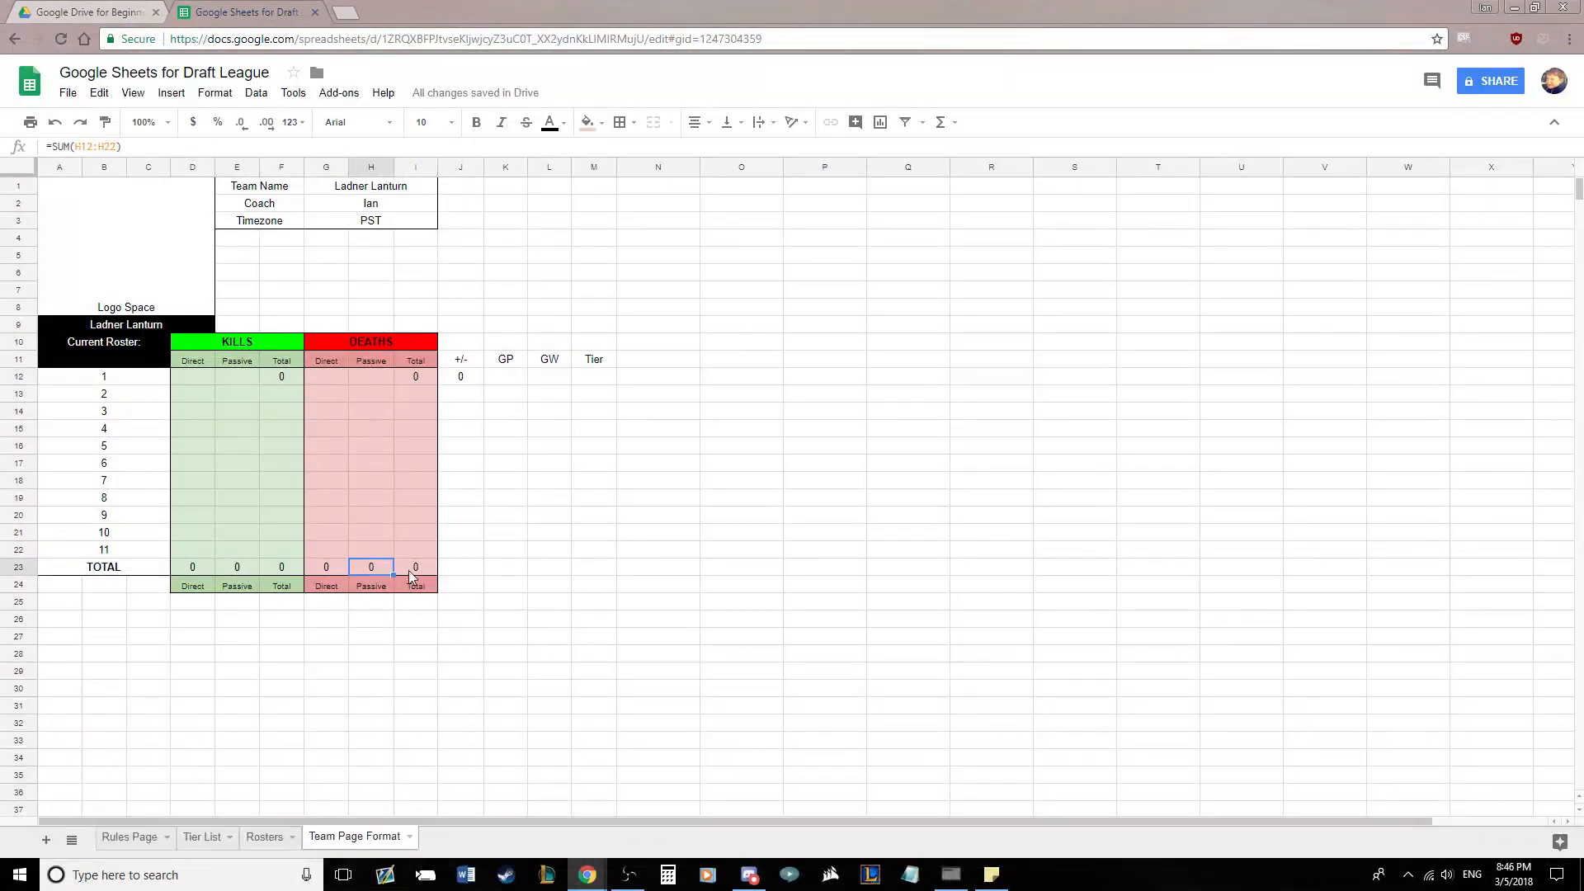
click(210, 378)
text(1)
key(Return)
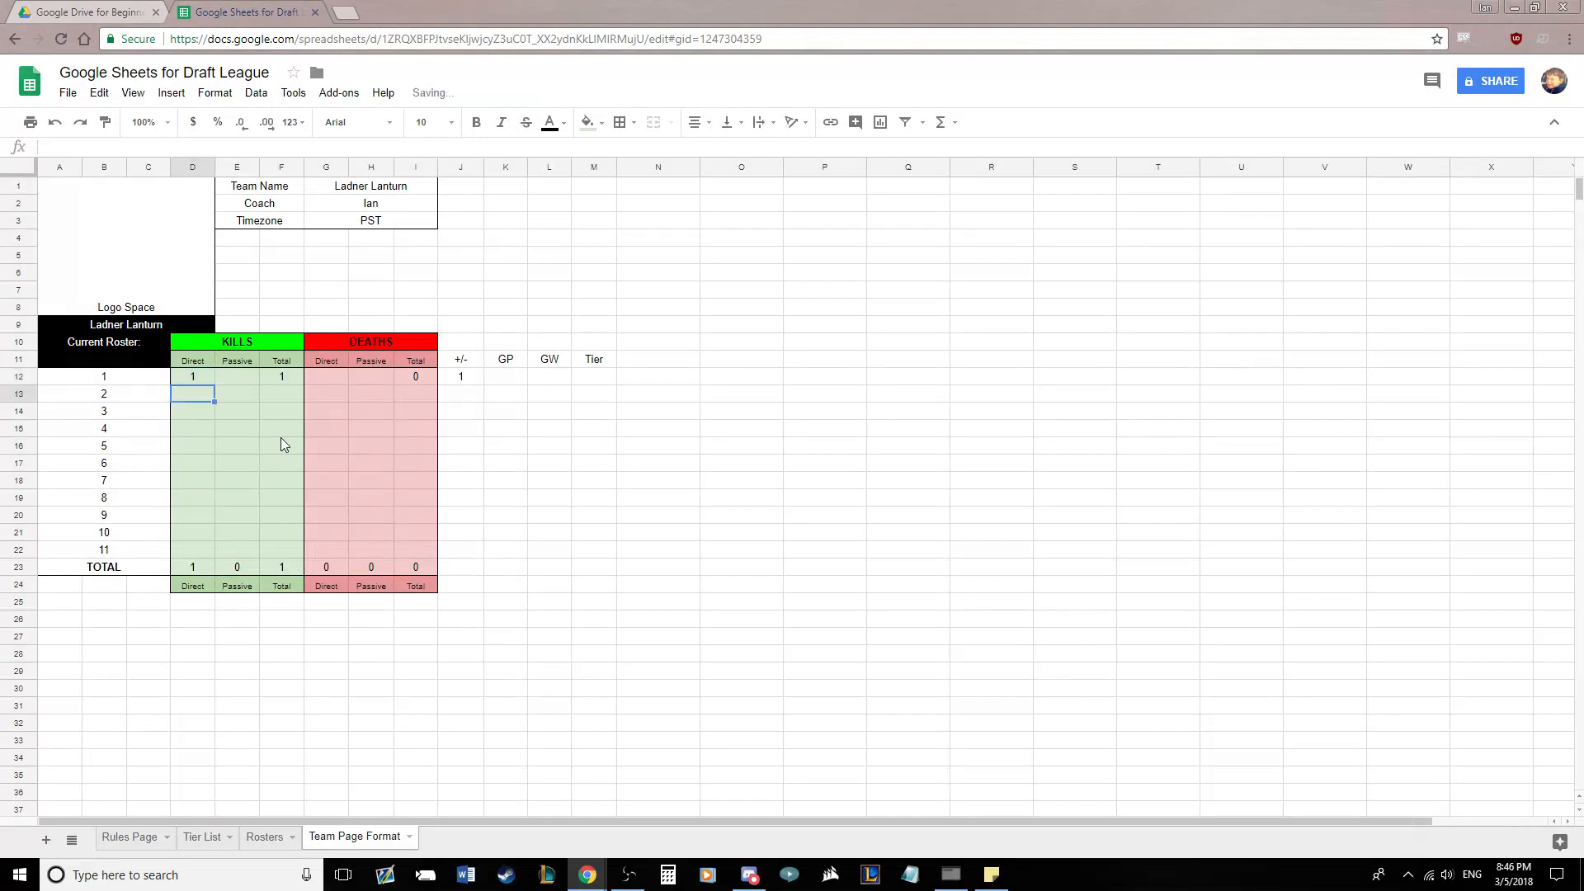
click(464, 378)
click(506, 428)
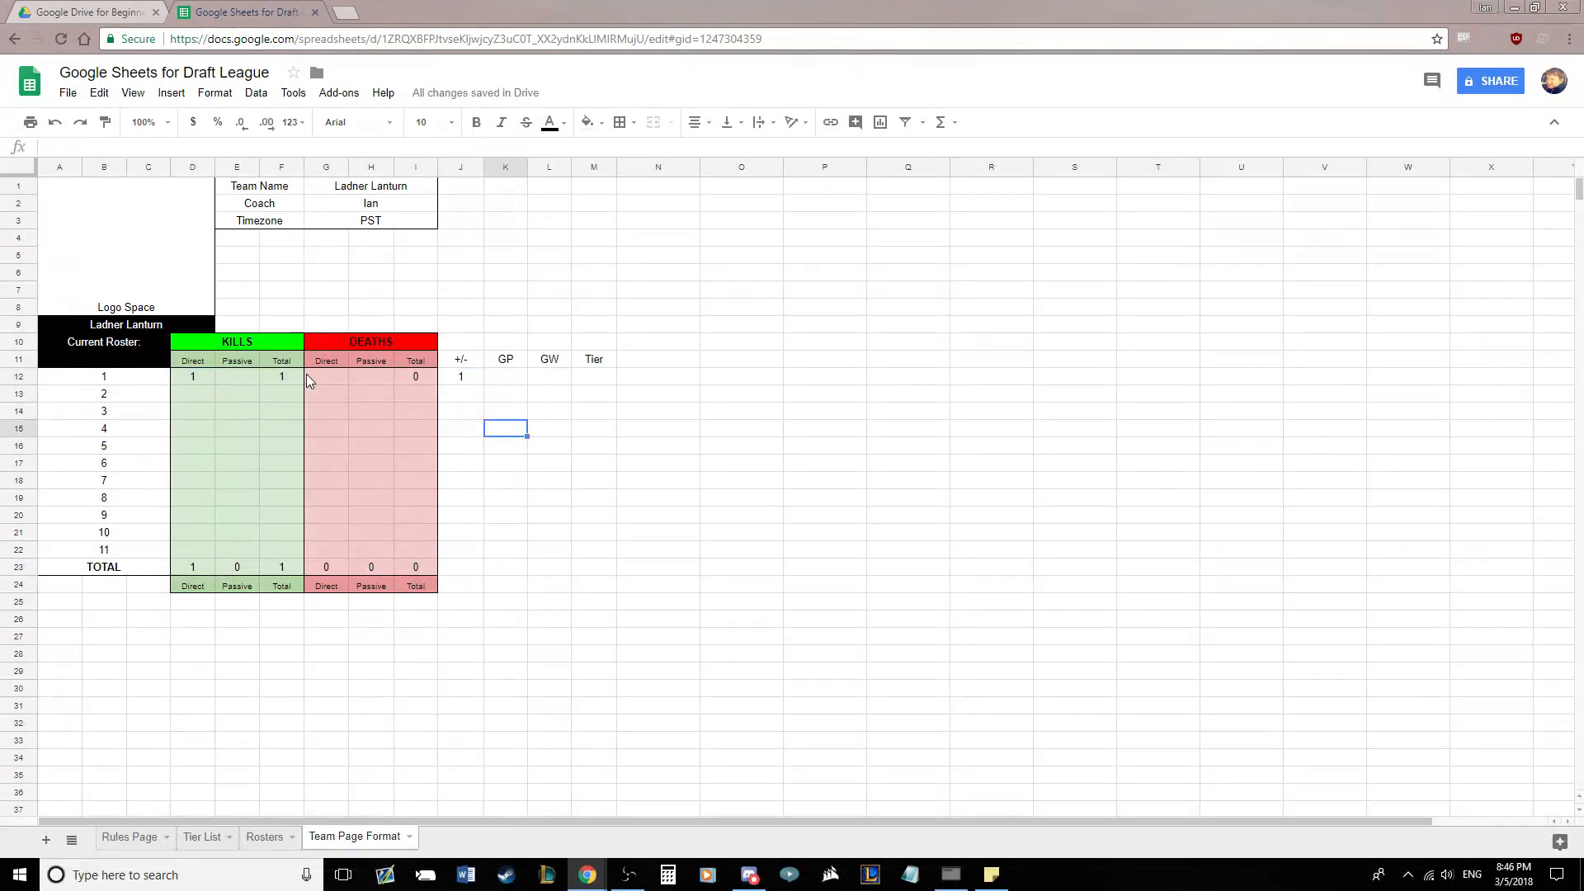
Test the formulas with sample values of 1 in passive kills E12 and 2 in passive deaths H12, checking the +/- and TOTAL cells
click(237, 377)
text(1)
key(Return)
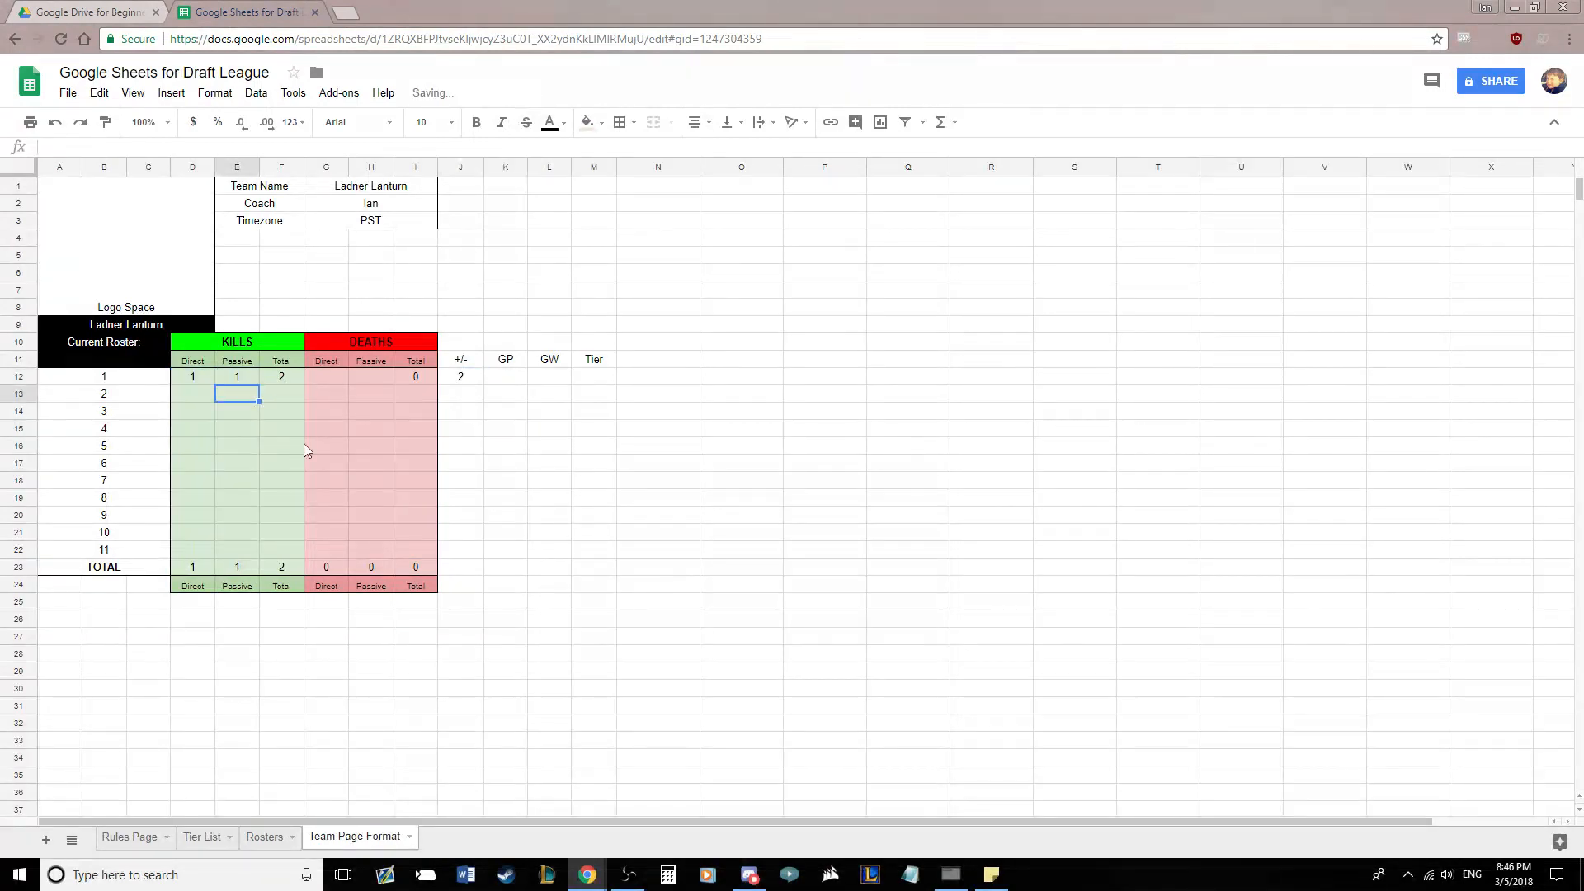
click(384, 381)
text(2)
key(Return)
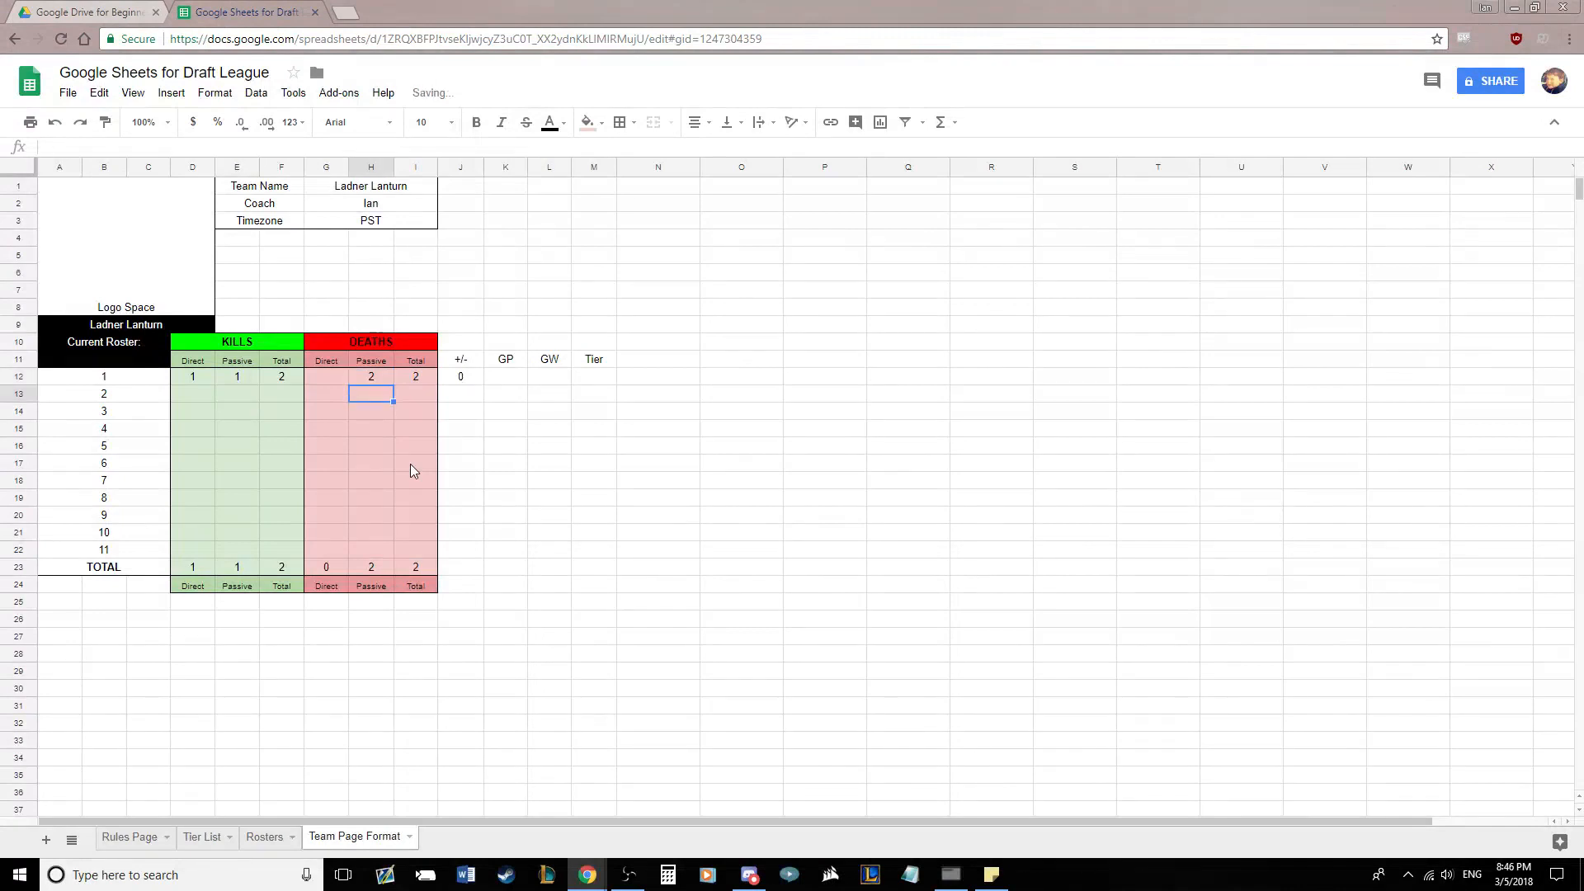
click(477, 383)
click(488, 461)
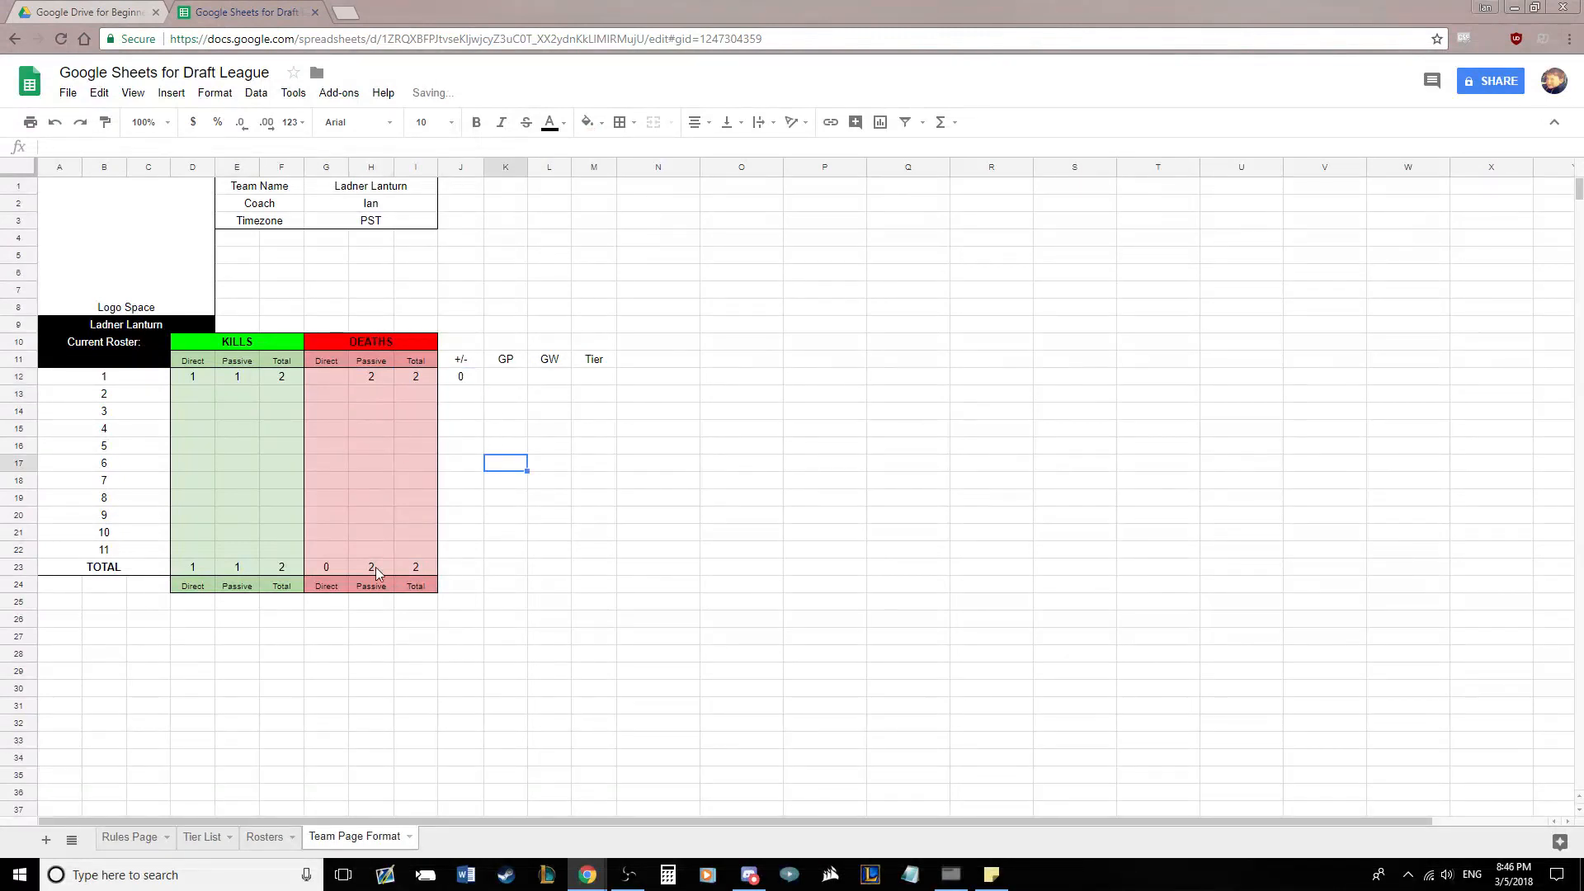
click(373, 567)
click(277, 571)
click(404, 569)
click(594, 428)
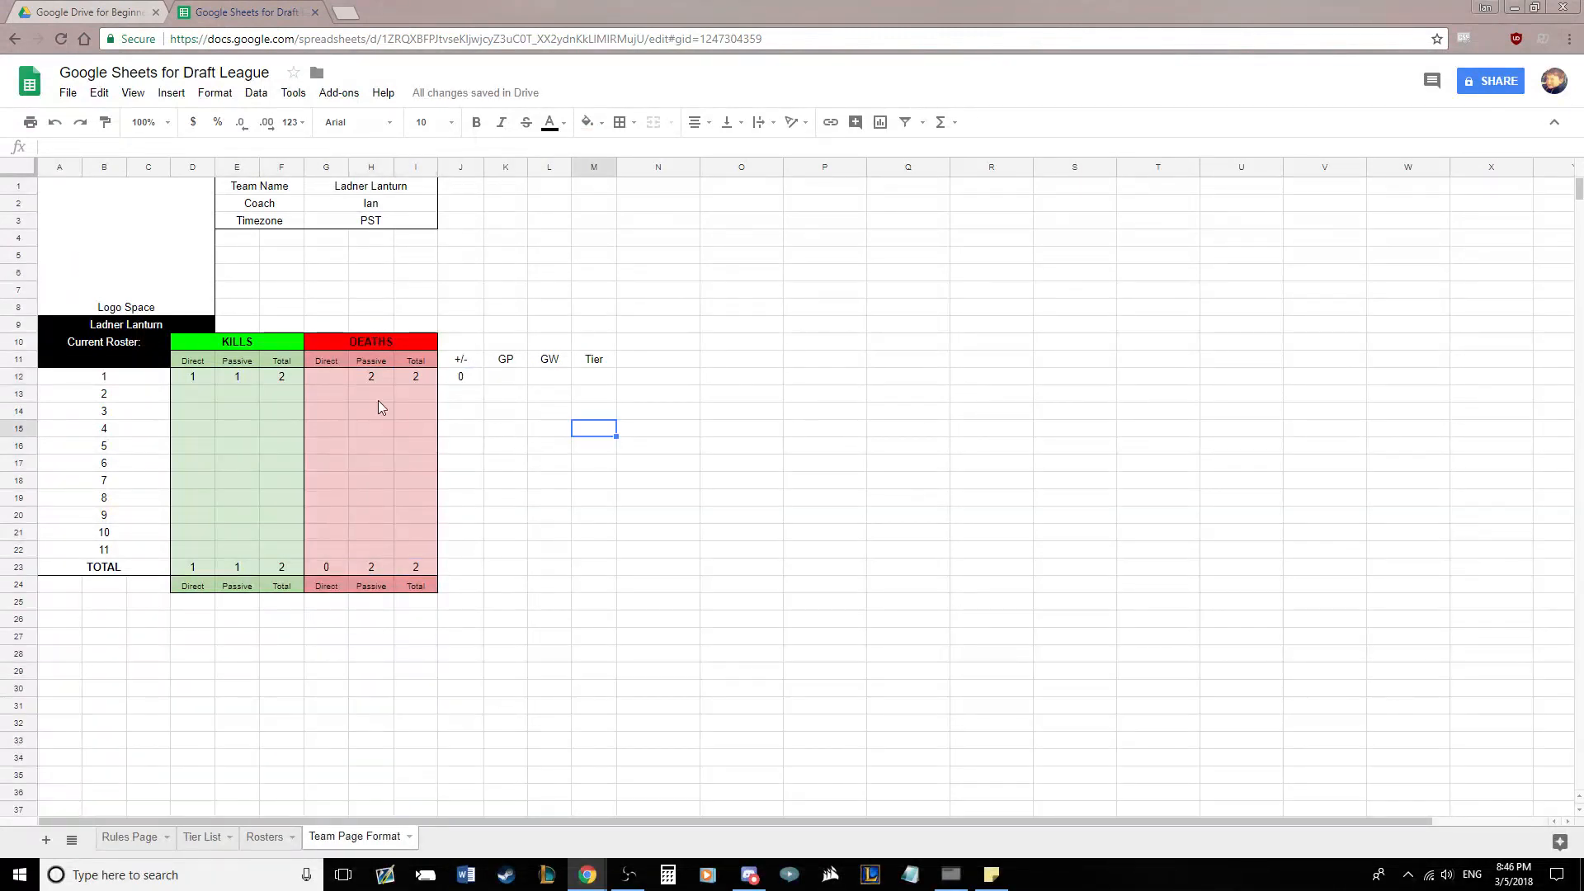
Undo the sample entries in the passive deaths cell H12 and the passive kills cell E12
click(373, 378)
key(ctrl+z)
key(ctrl+z)
key(ctrl+z)
key(ctrl+z)
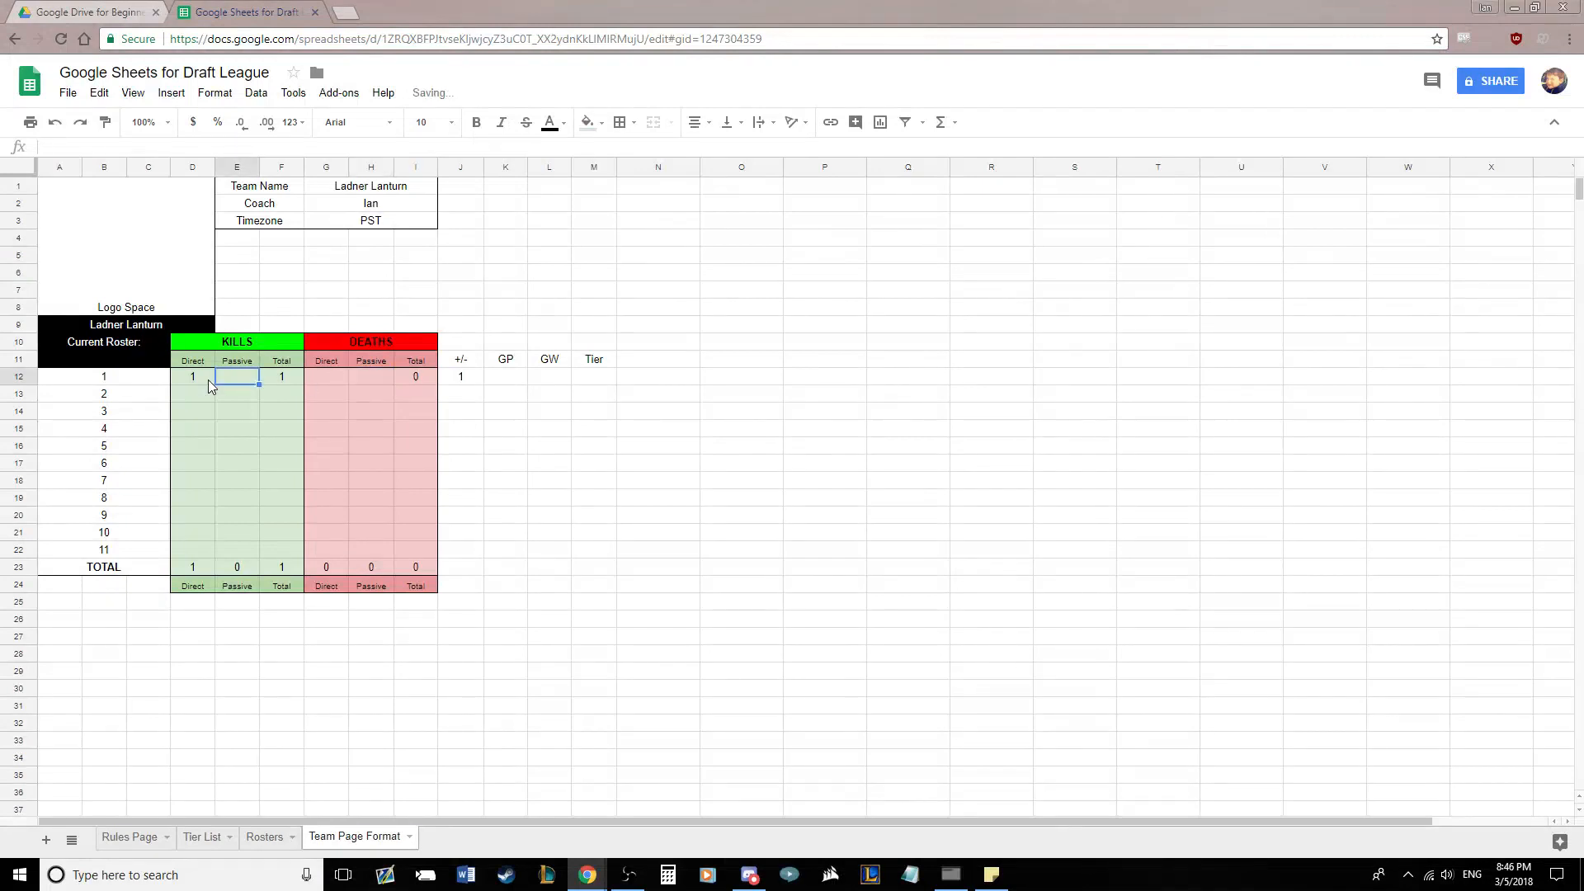
Undo the remaining sample entry in the direct kills cell D12
click(657, 500)
key(ctrl+z)
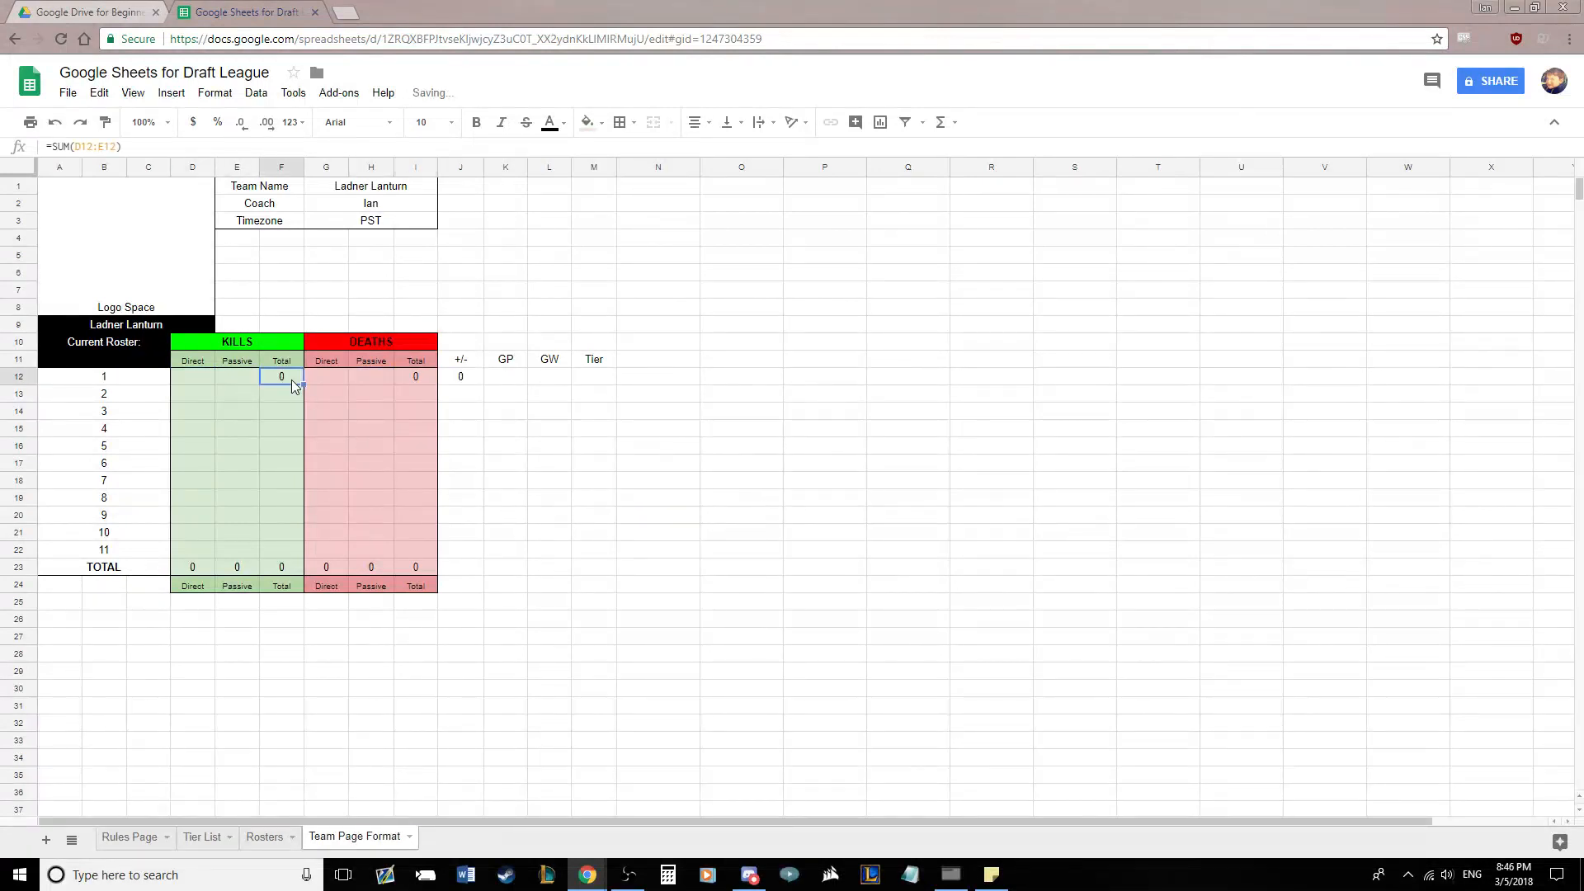
click(206, 372)
click(241, 388)
click(239, 376)
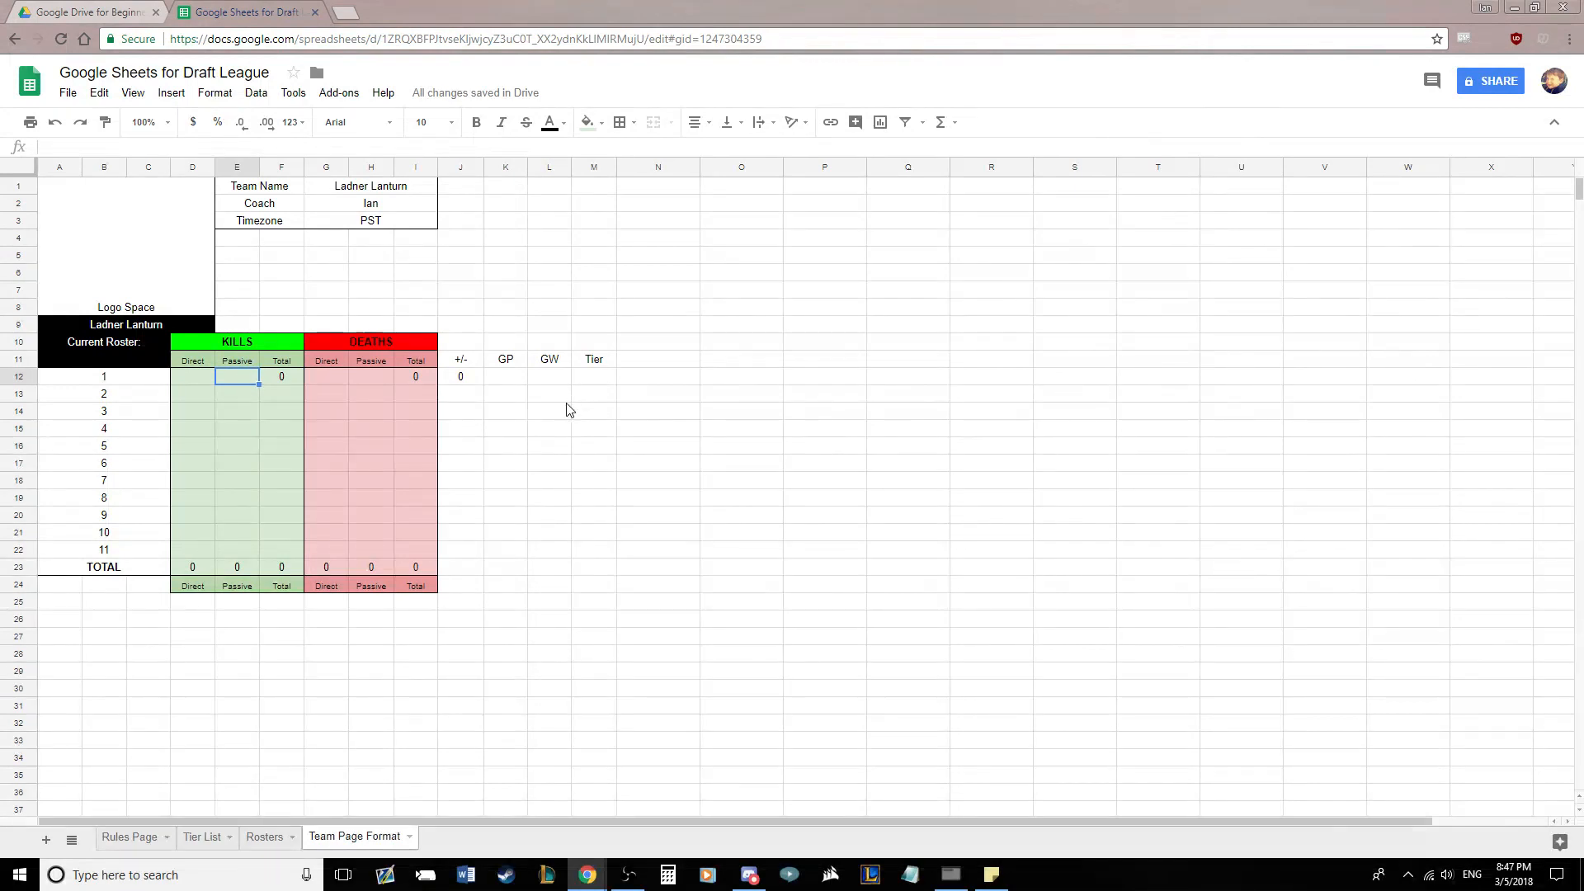
Fill the +/-, GP, GW and Tier header cells J11:M11 with light orange
drag(460, 361, 595, 360)
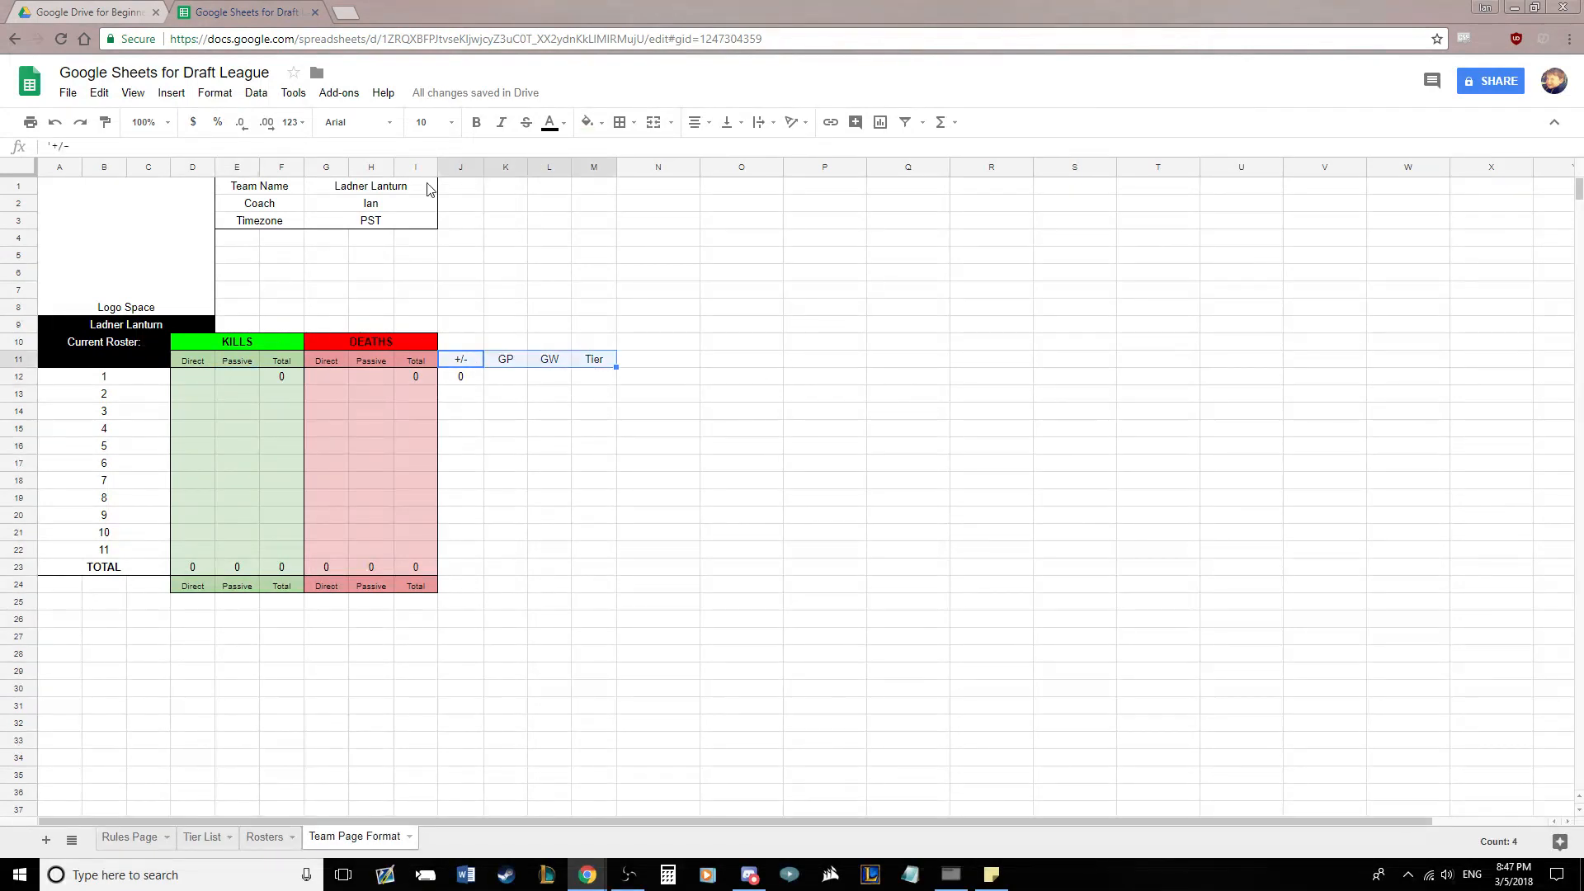
click(587, 122)
click(623, 240)
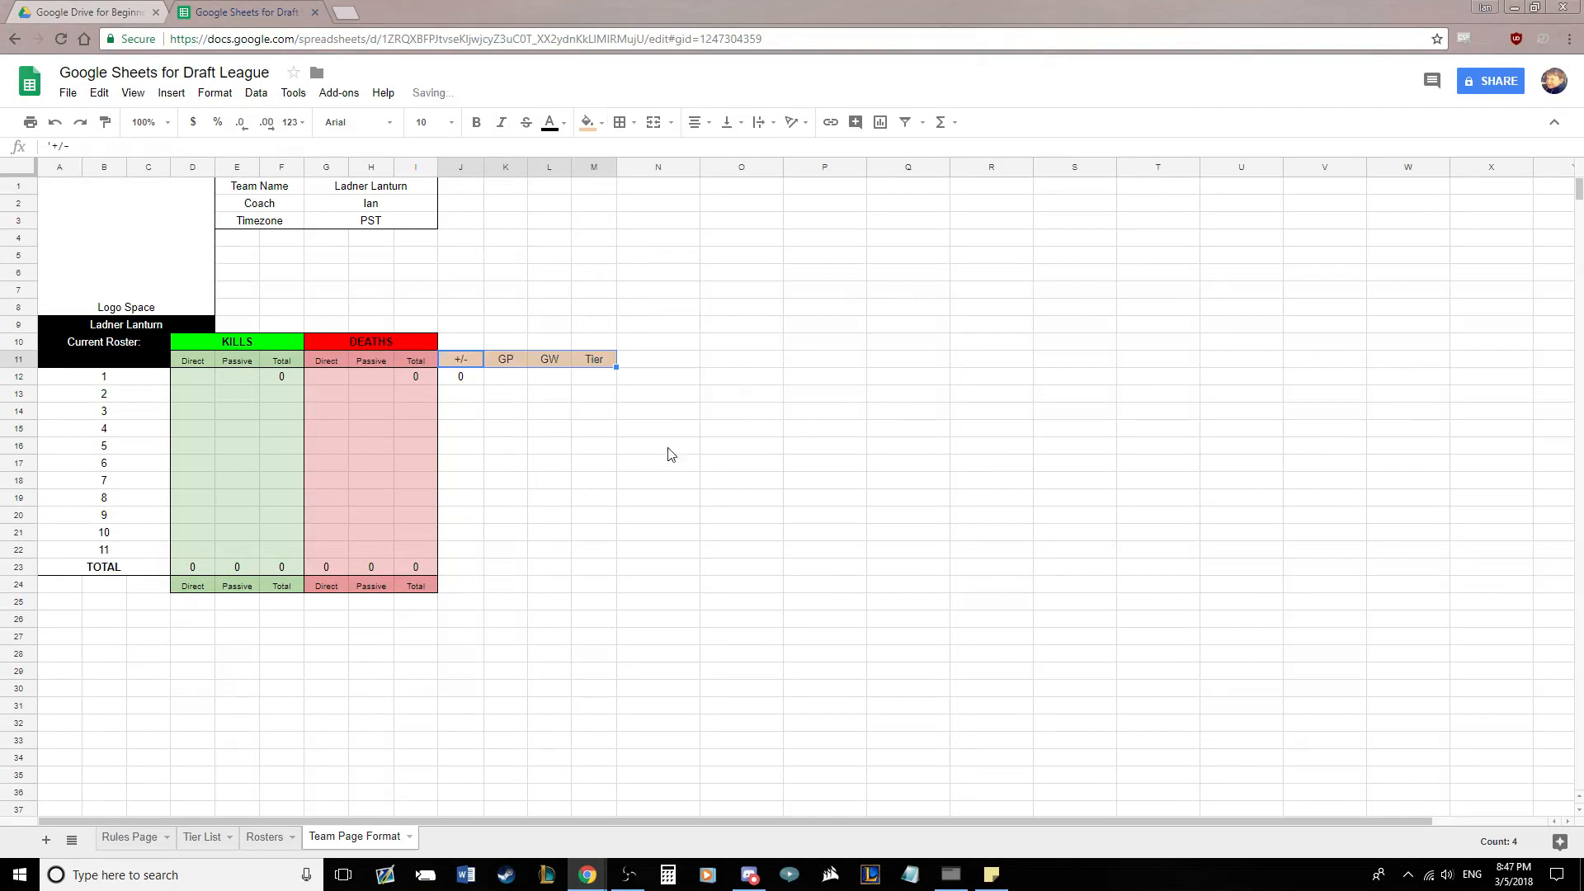
click(645, 450)
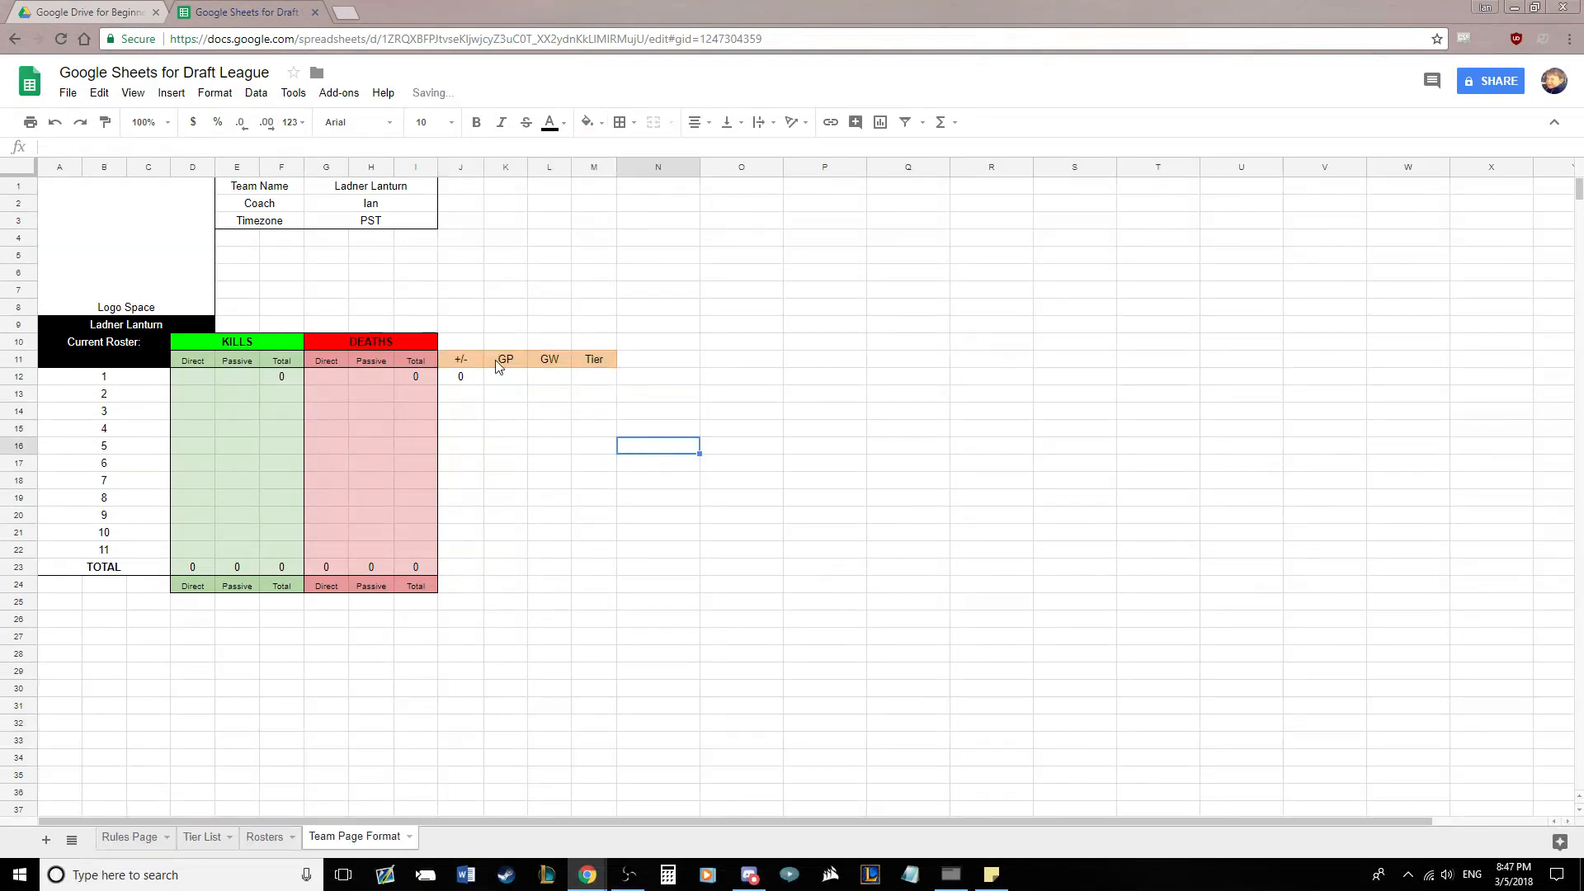
Add left and right borders to the +/- column J11:J23 and a right border to the GP column K11:K23
drag(461, 363, 467, 566)
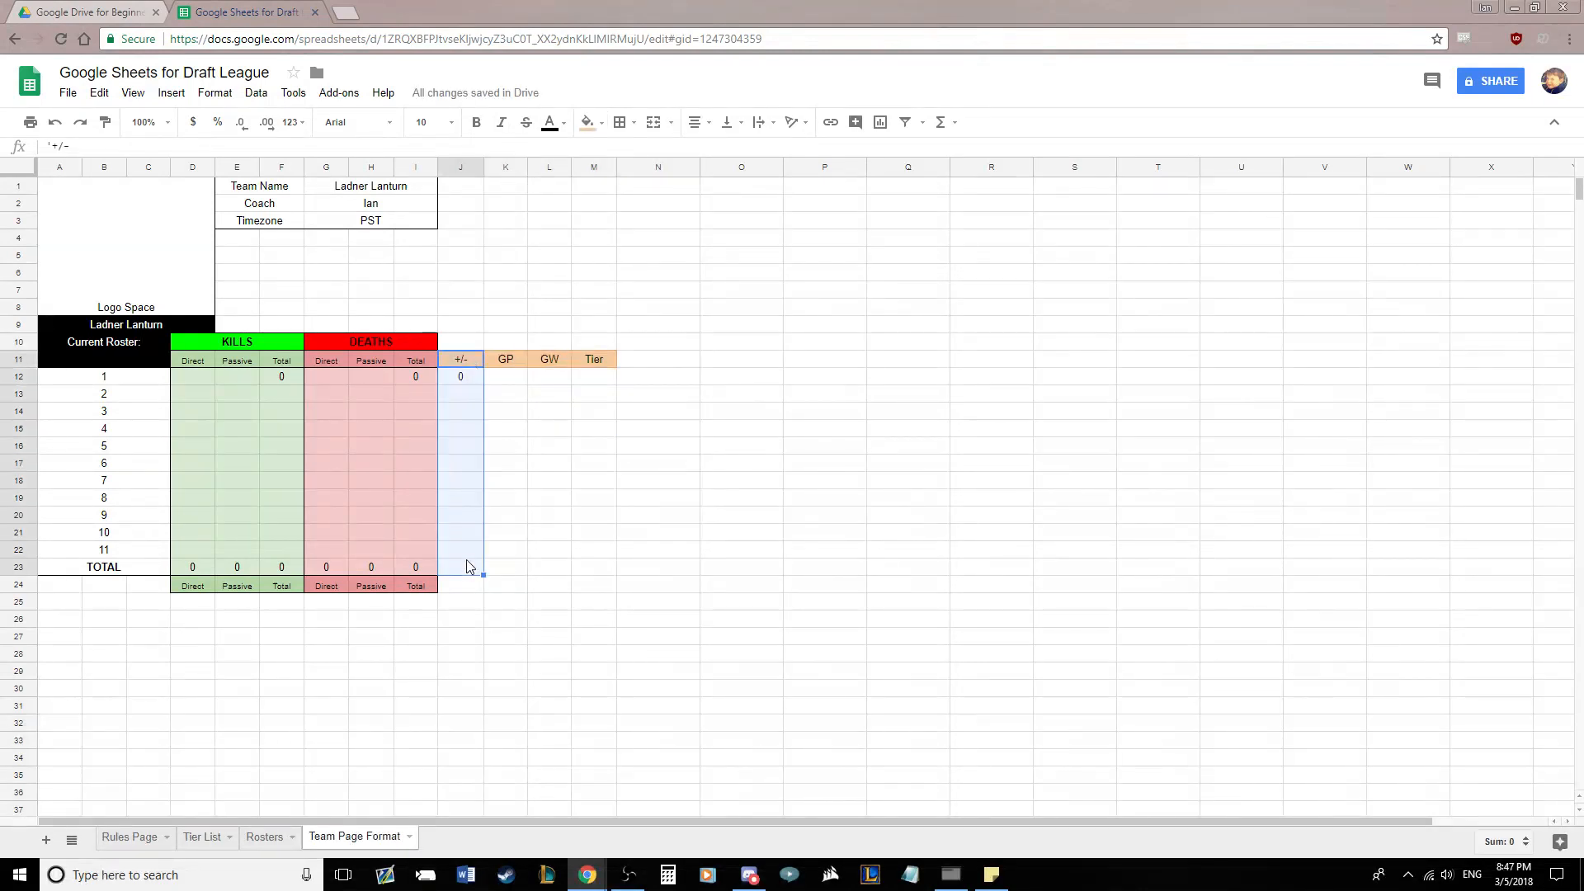
click(625, 124)
click(678, 186)
click(628, 186)
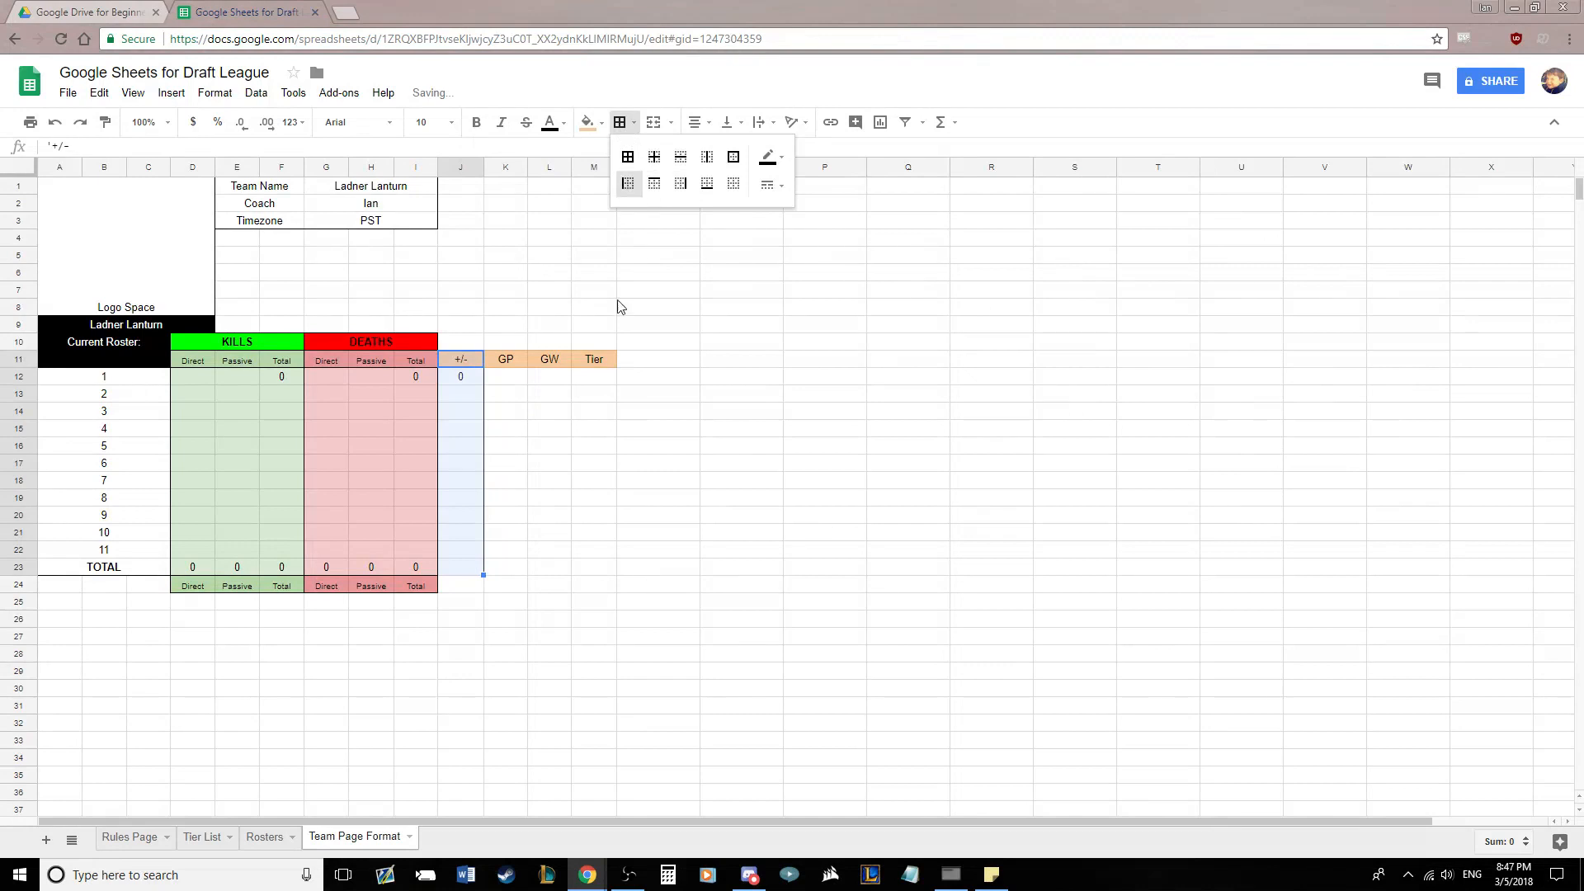
click(532, 561)
drag(512, 364, 513, 569)
click(623, 124)
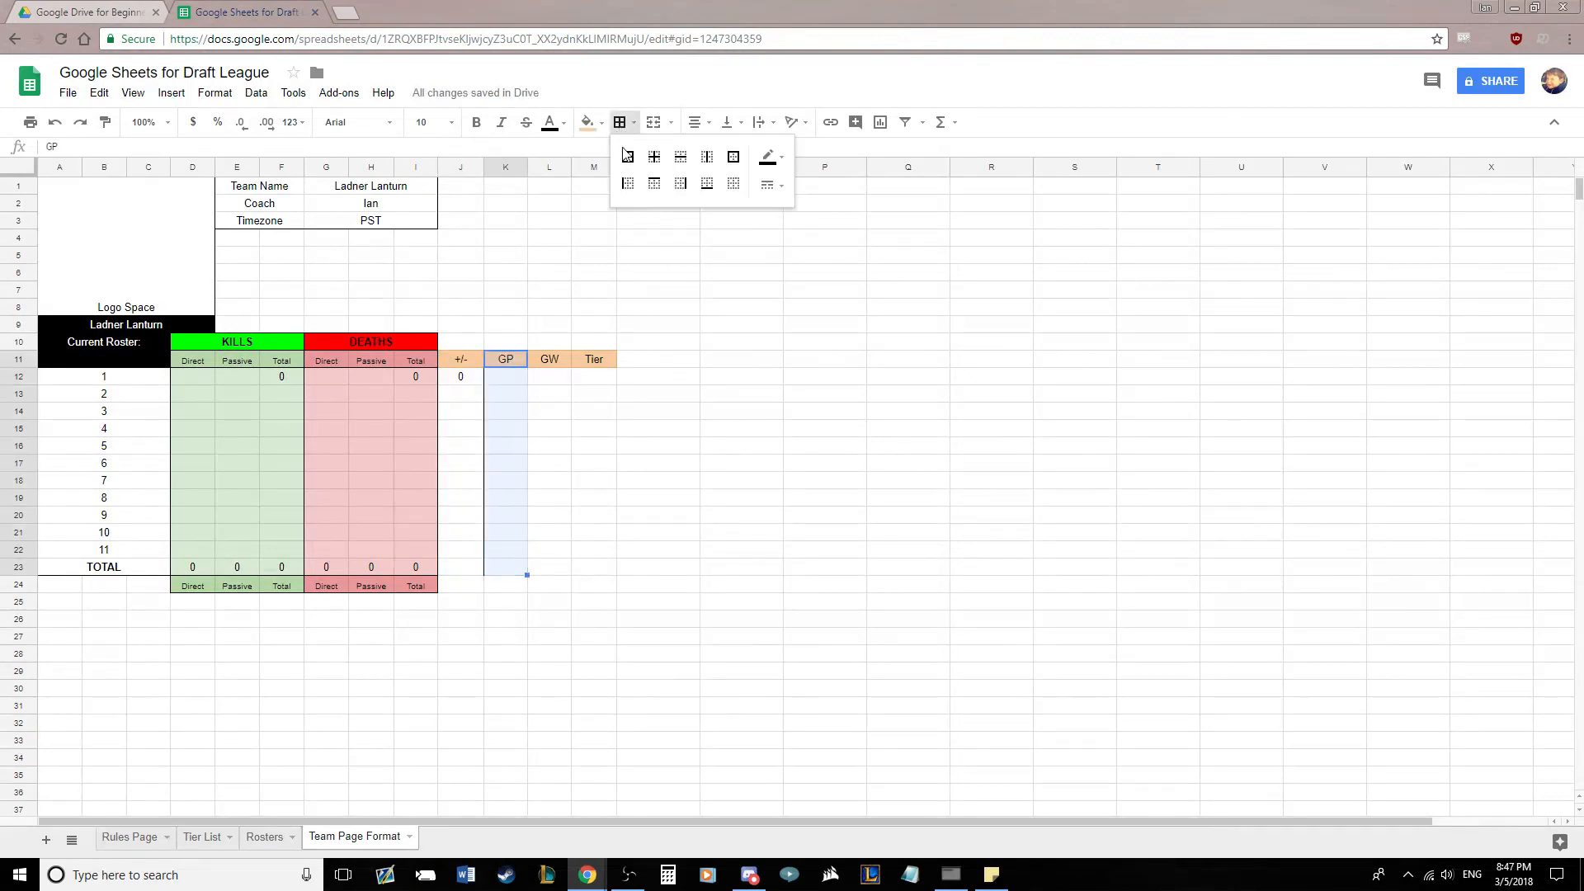
click(681, 183)
Add right borders to the GW column L11:L23 and the Tier column M11:M23
drag(551, 361, 549, 569)
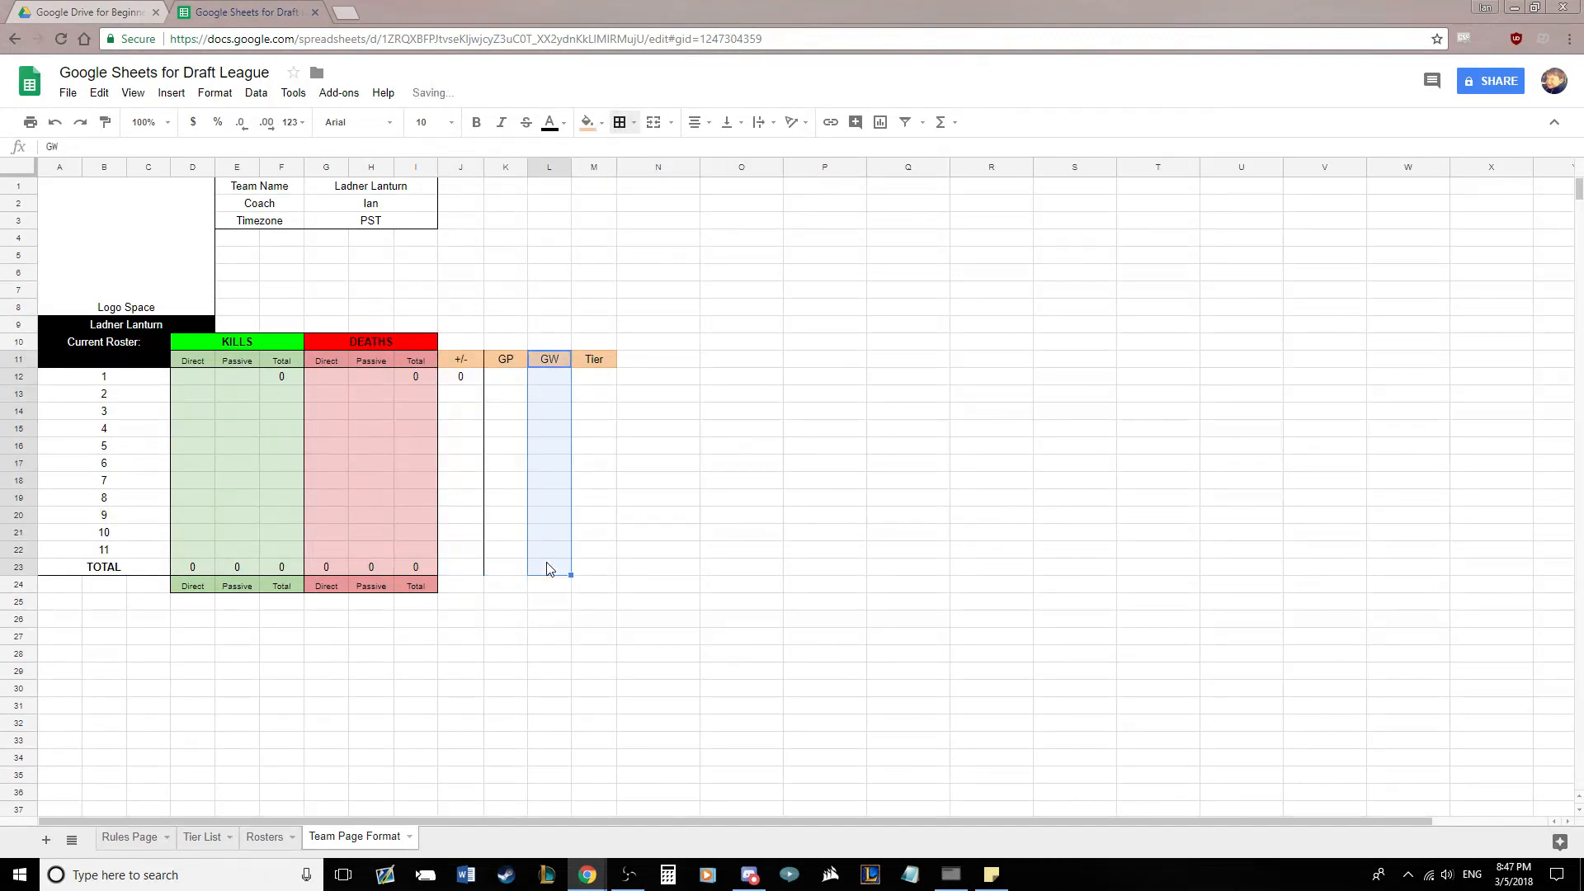
click(625, 124)
click(681, 183)
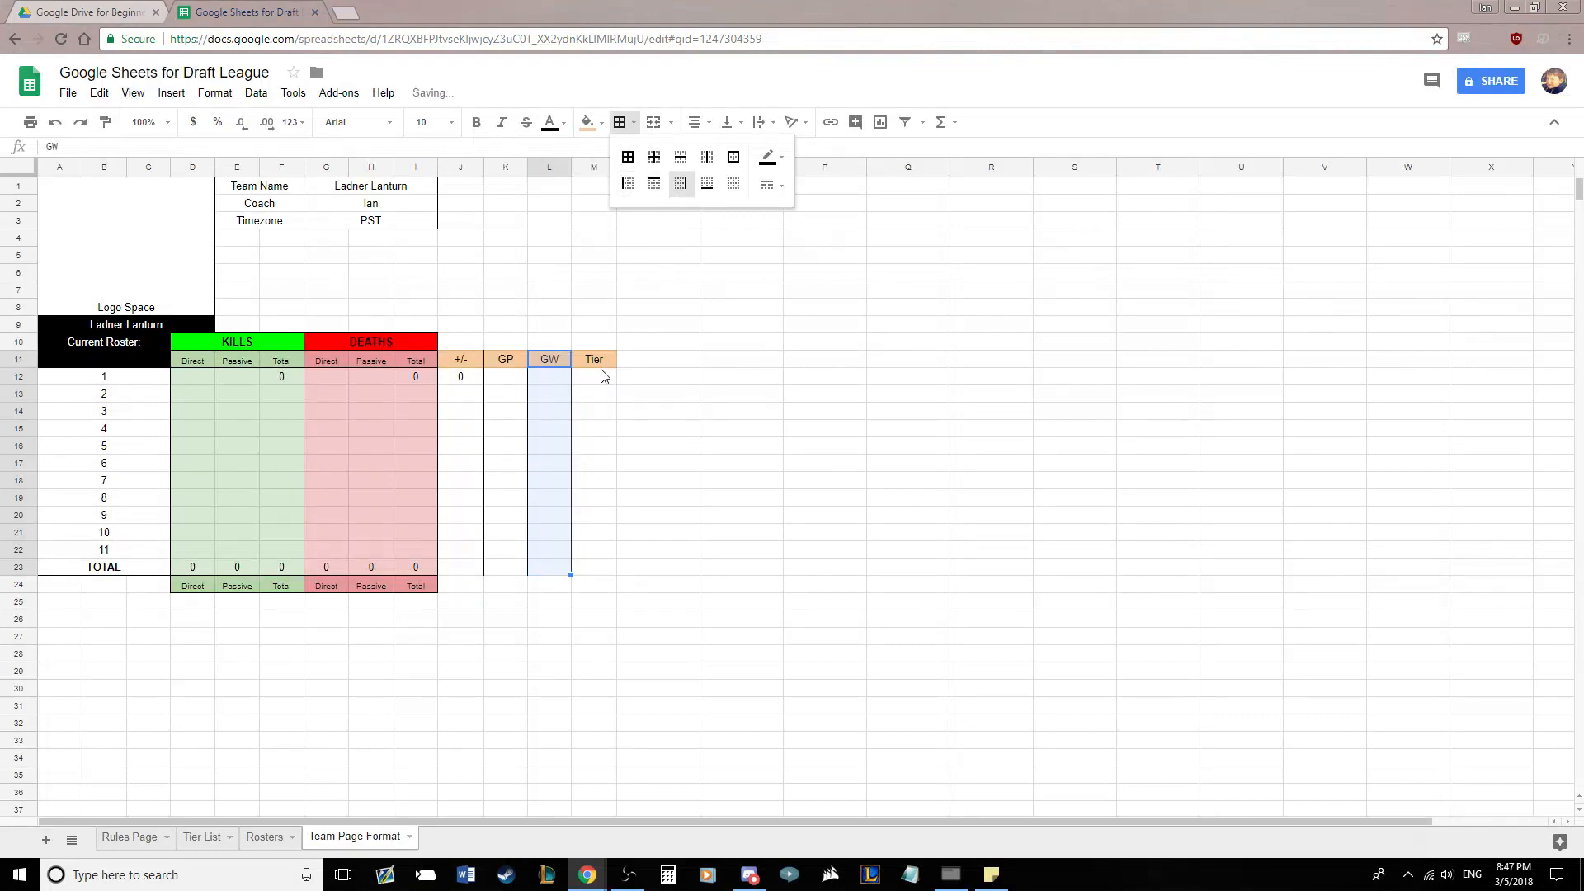
drag(599, 363, 593, 569)
click(622, 123)
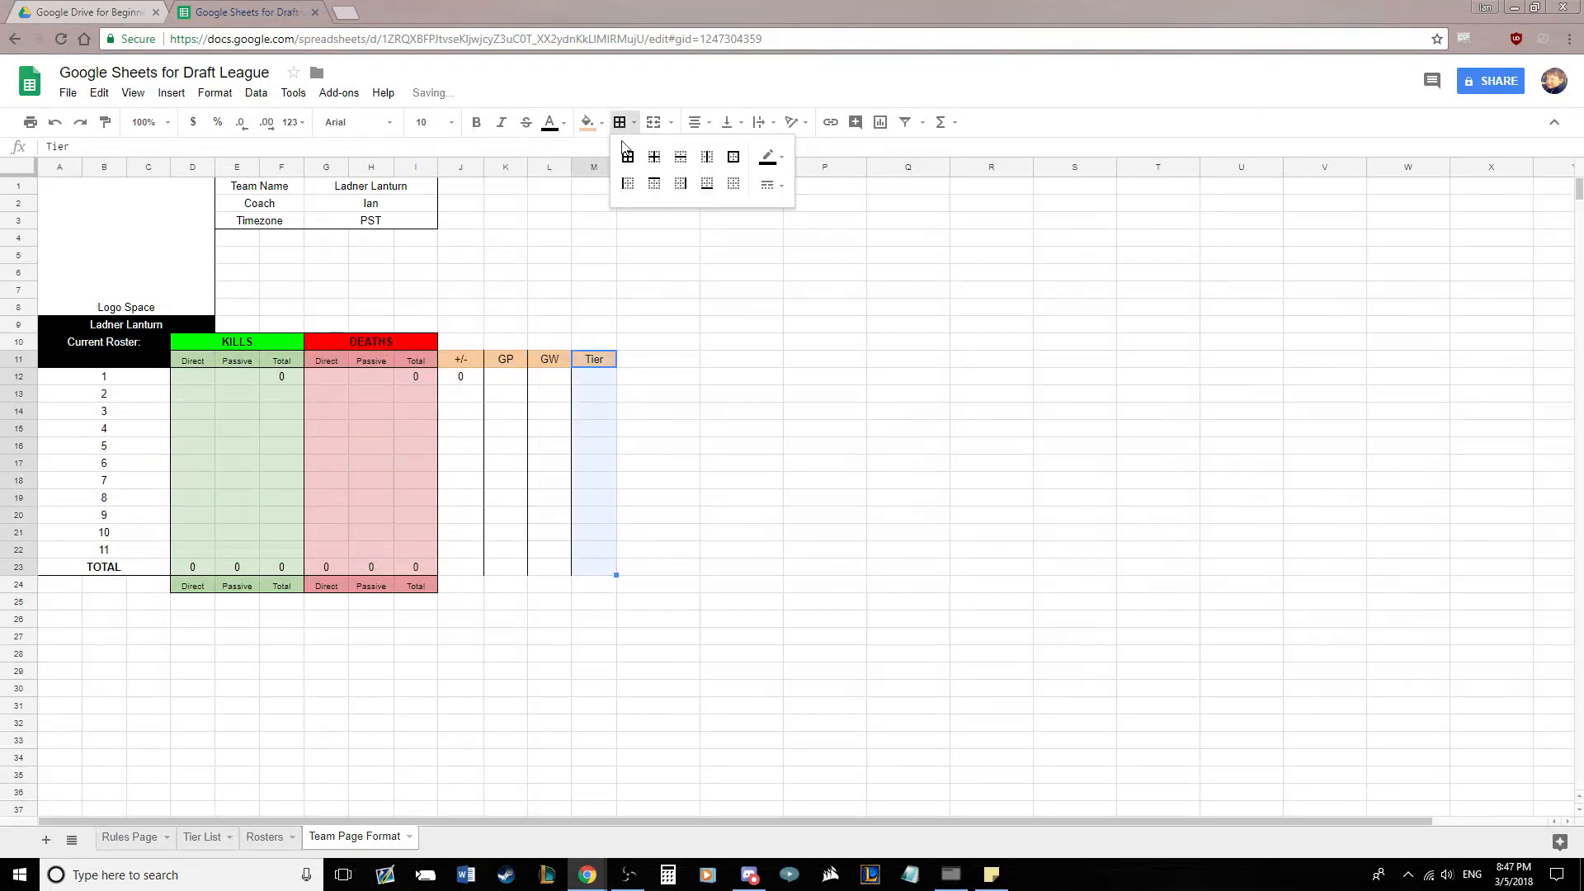
click(680, 183)
Close off the +/- to Tier block with a top border on J11:M11 and a bottom border on J23:M23
drag(461, 361, 593, 363)
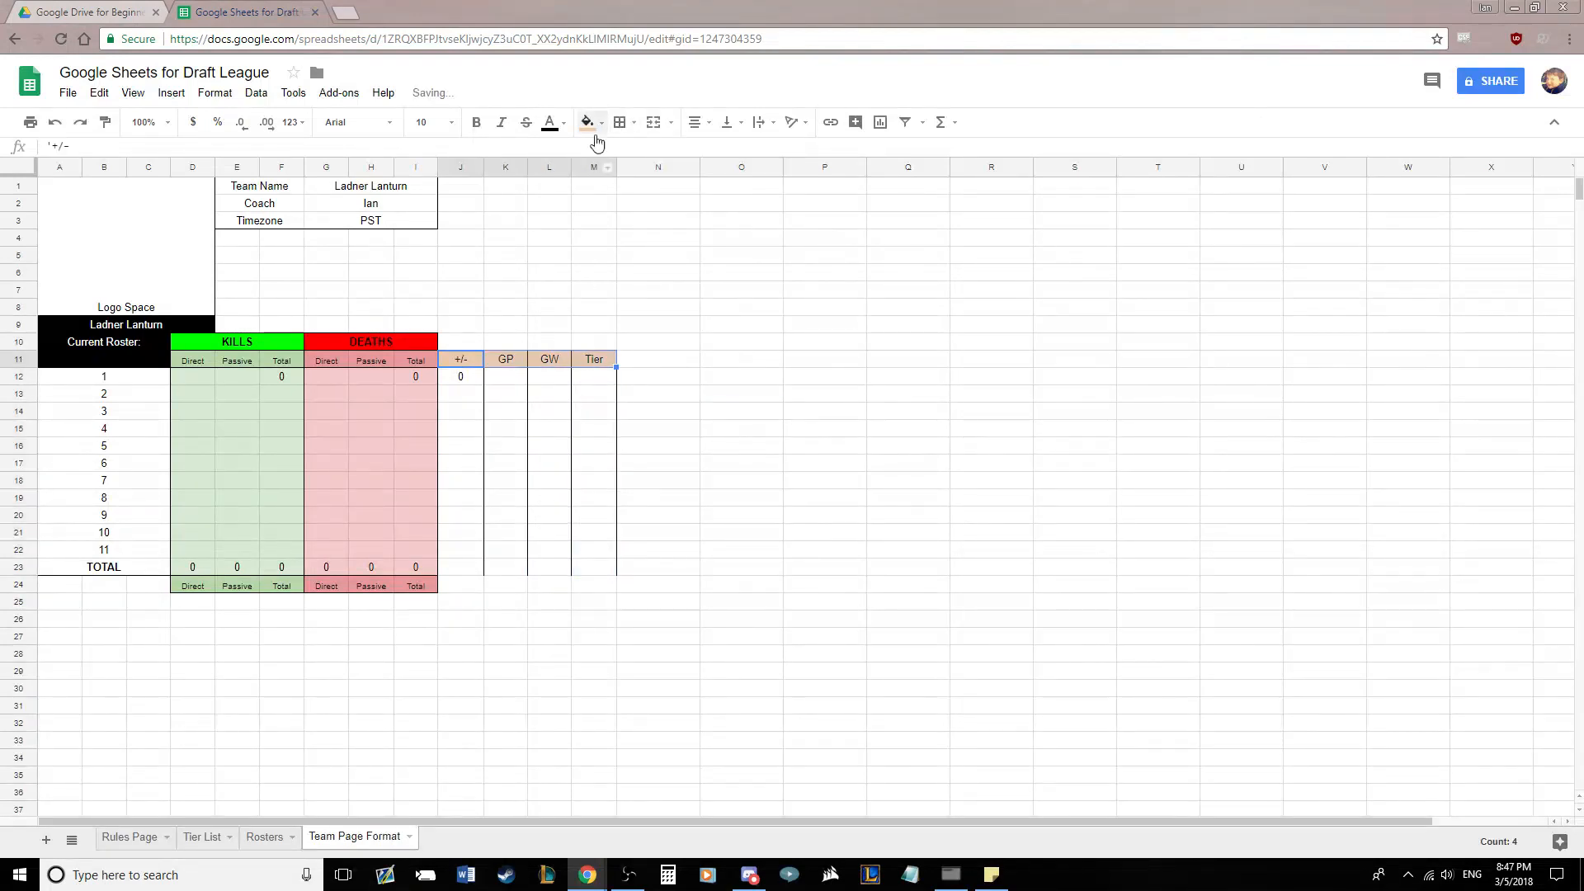
click(620, 124)
click(653, 184)
click(742, 445)
drag(466, 568, 594, 571)
click(622, 123)
click(707, 183)
click(730, 413)
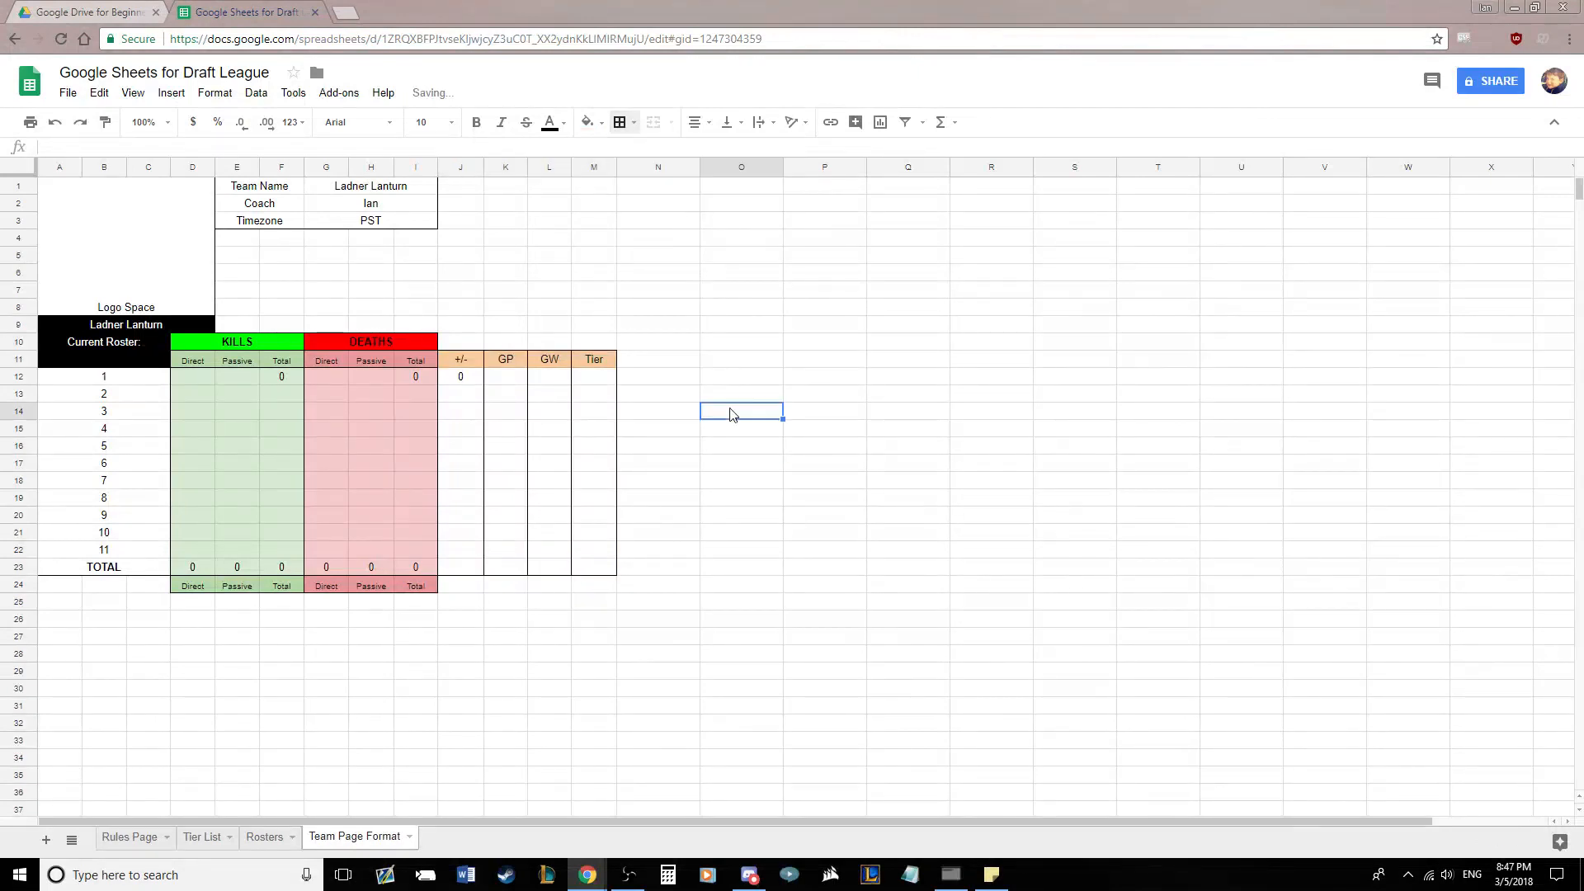
Fill the cells J12:M23 below the +/- to Tier headers with a lighter orange than the header row
drag(463, 376, 615, 572)
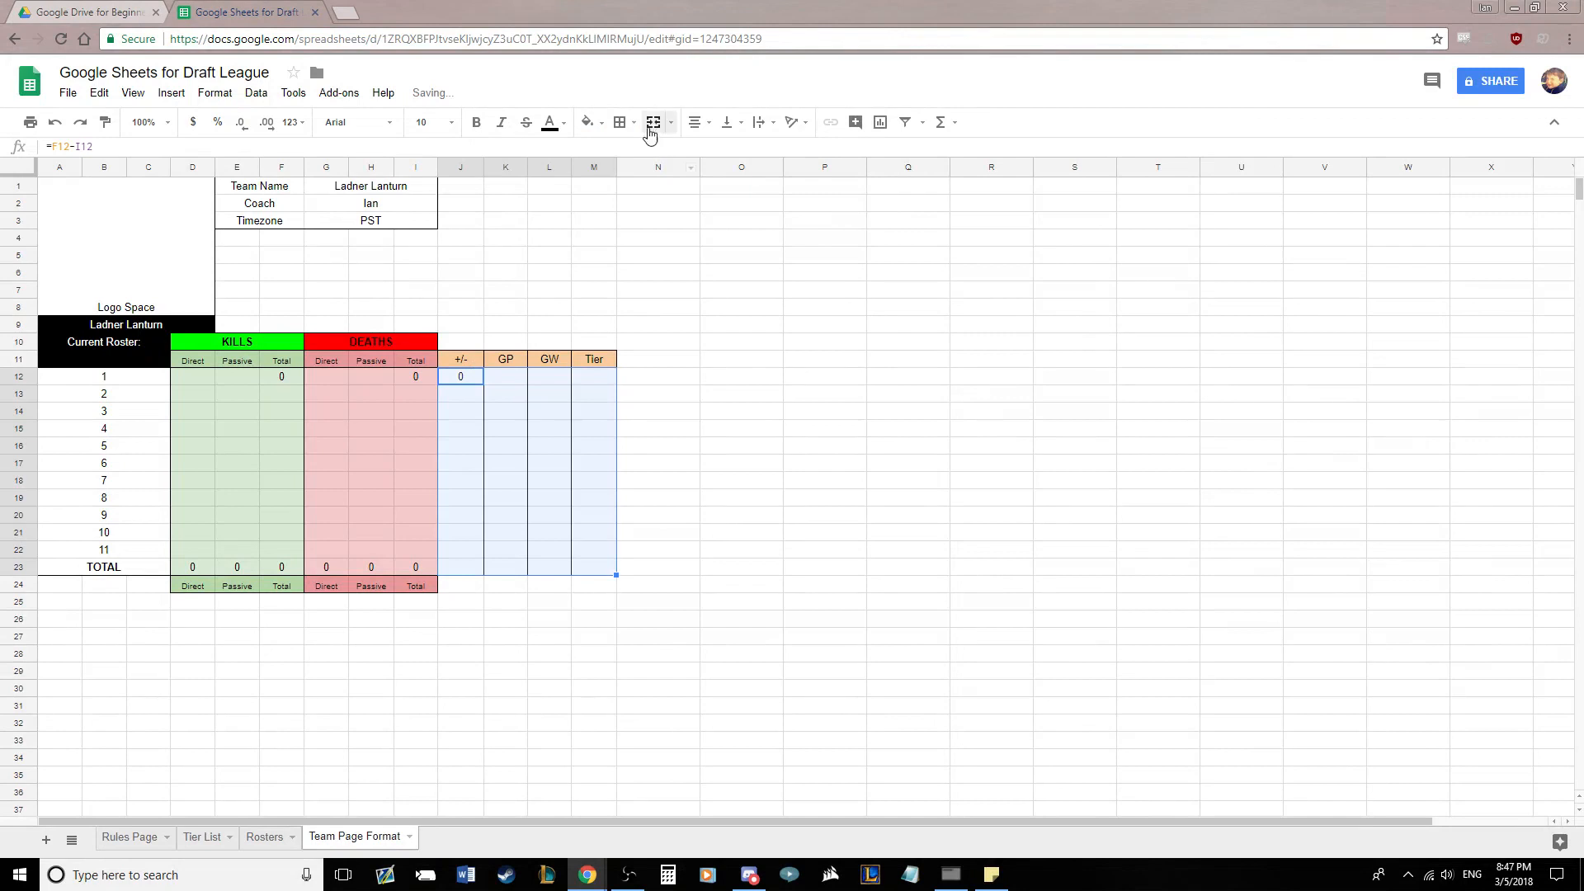
click(620, 122)
click(587, 122)
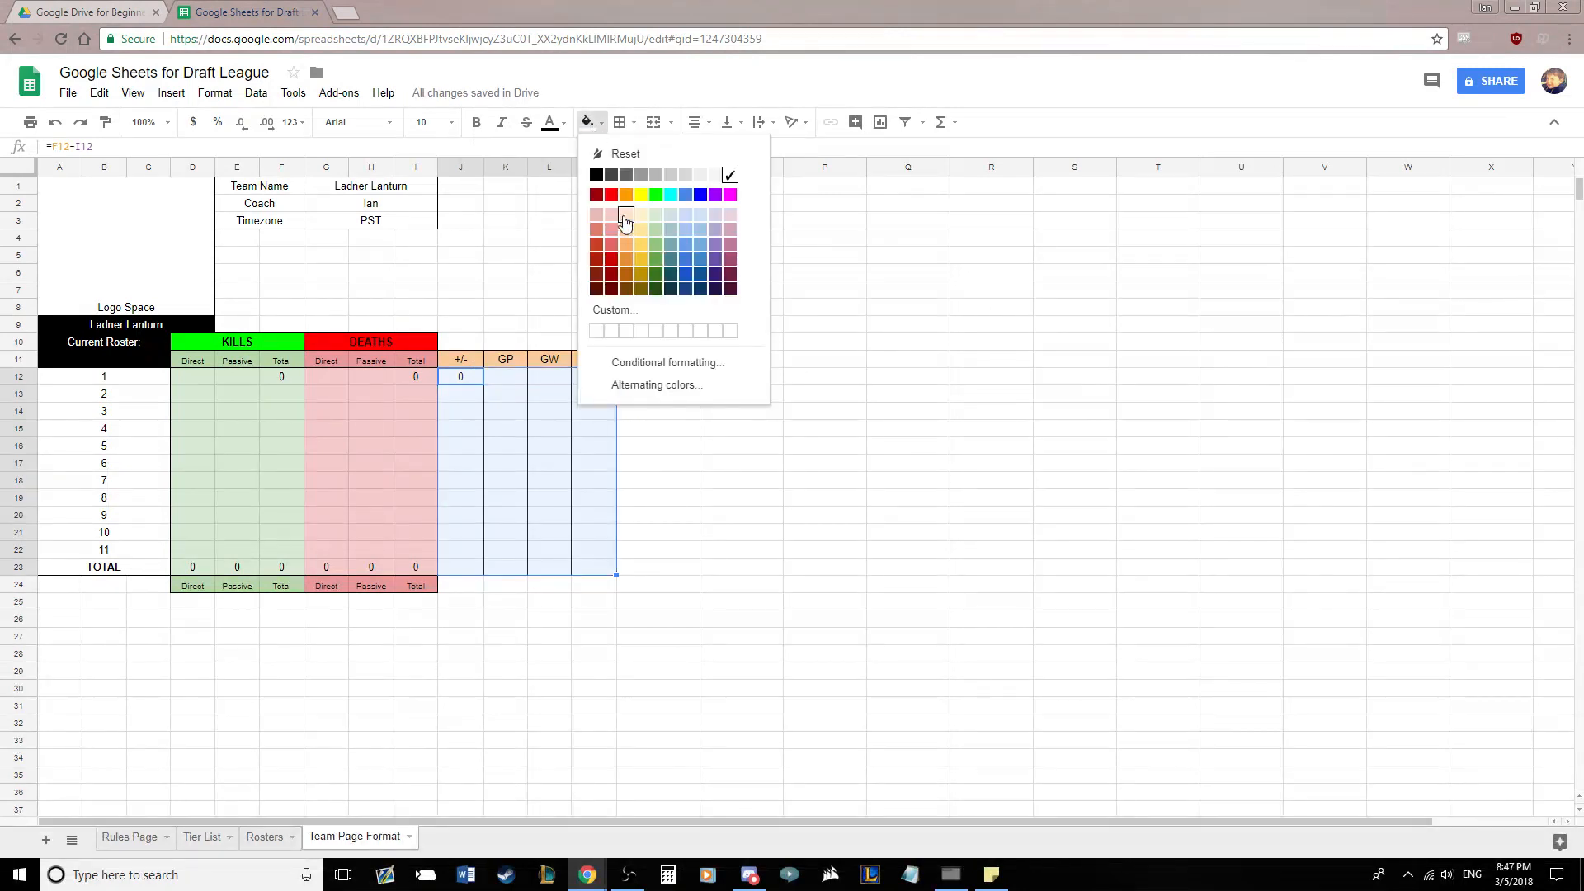
click(625, 216)
click(726, 394)
drag(461, 360, 587, 362)
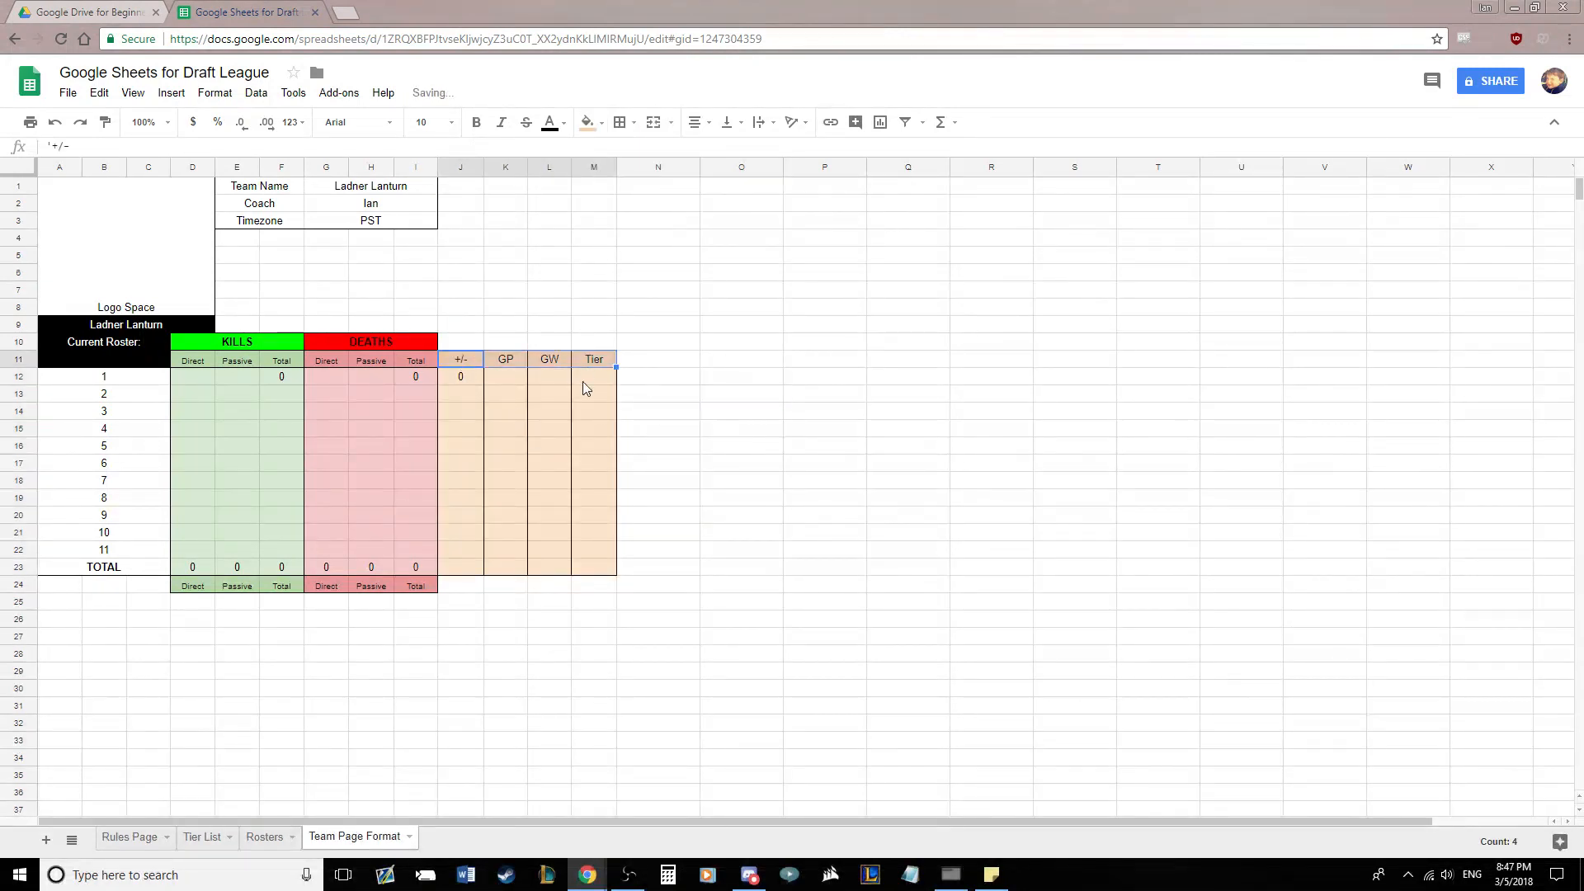
click(583, 388)
drag(465, 376, 585, 557)
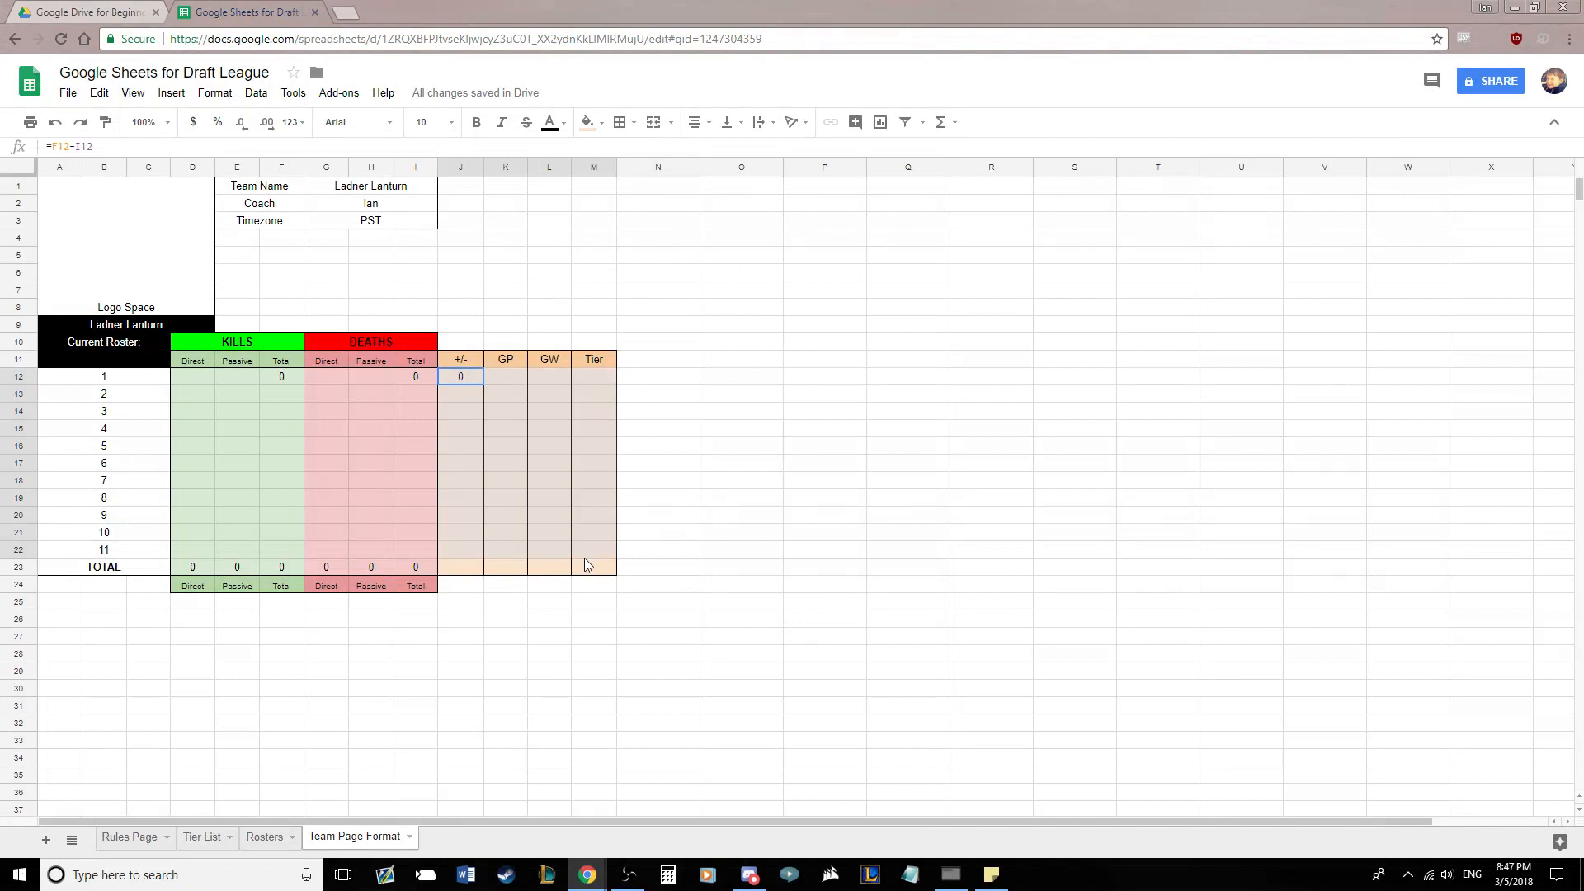
click(716, 499)
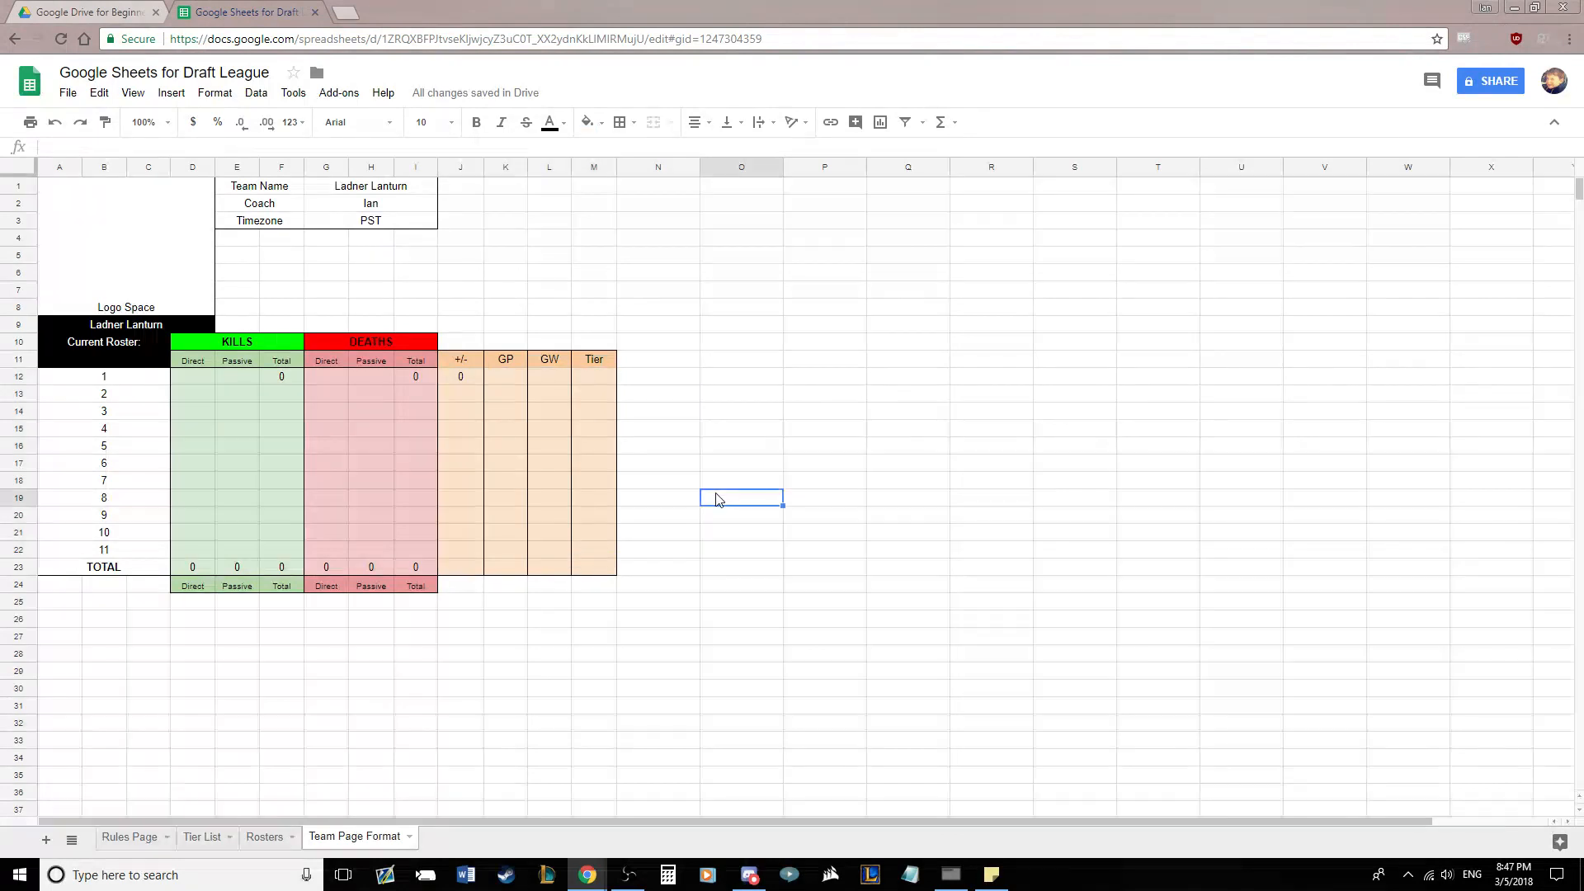
Put an outer border around the first roster row, from A12 to M12
click(600, 387)
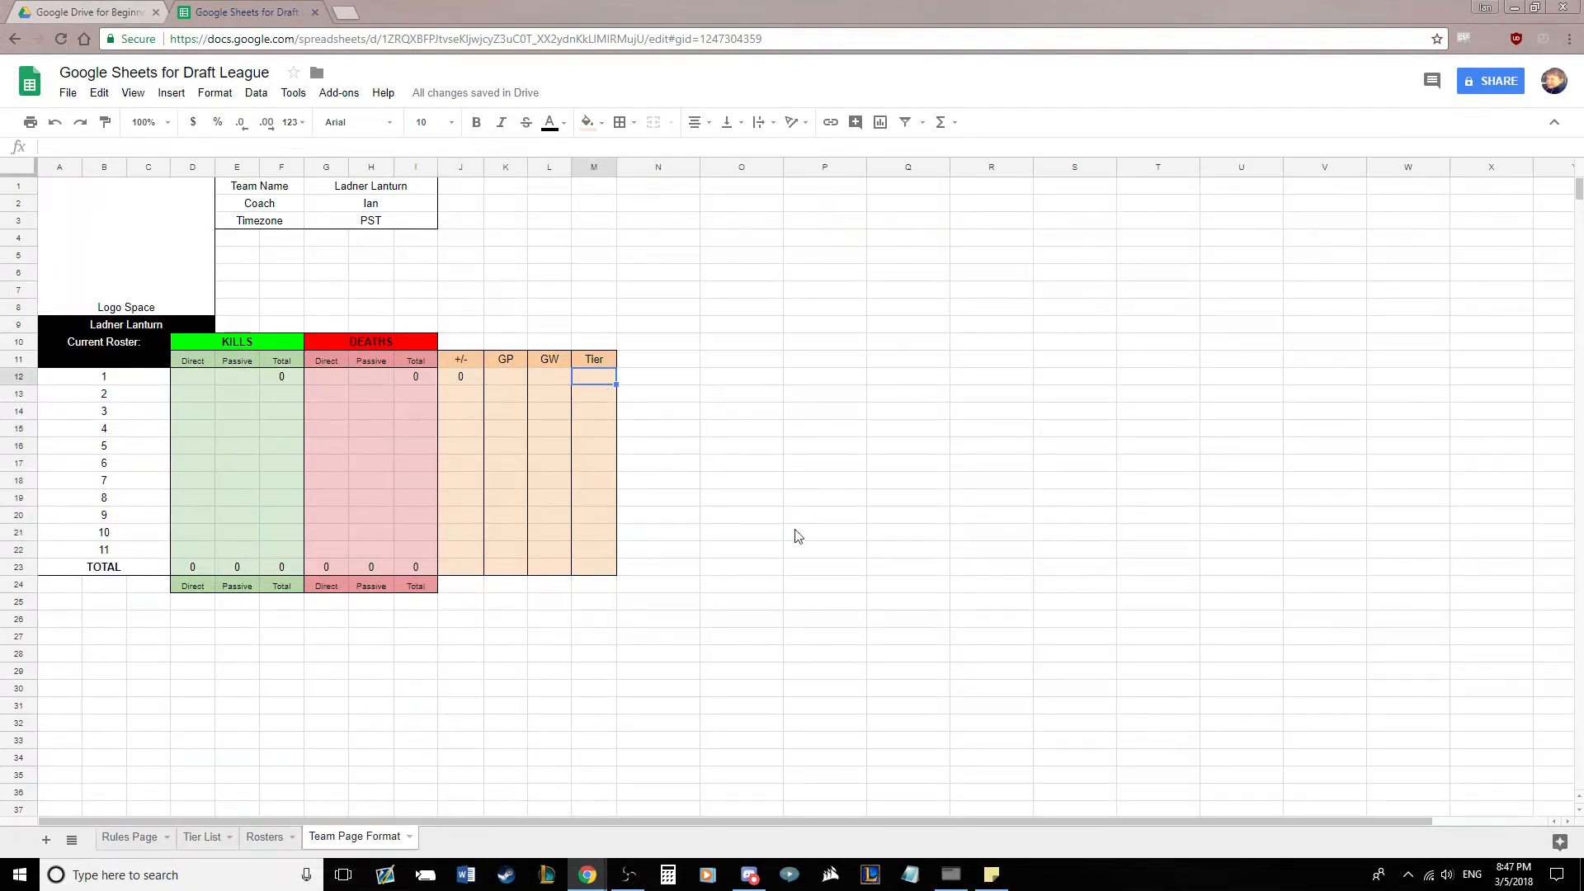
drag(95, 378, 576, 375)
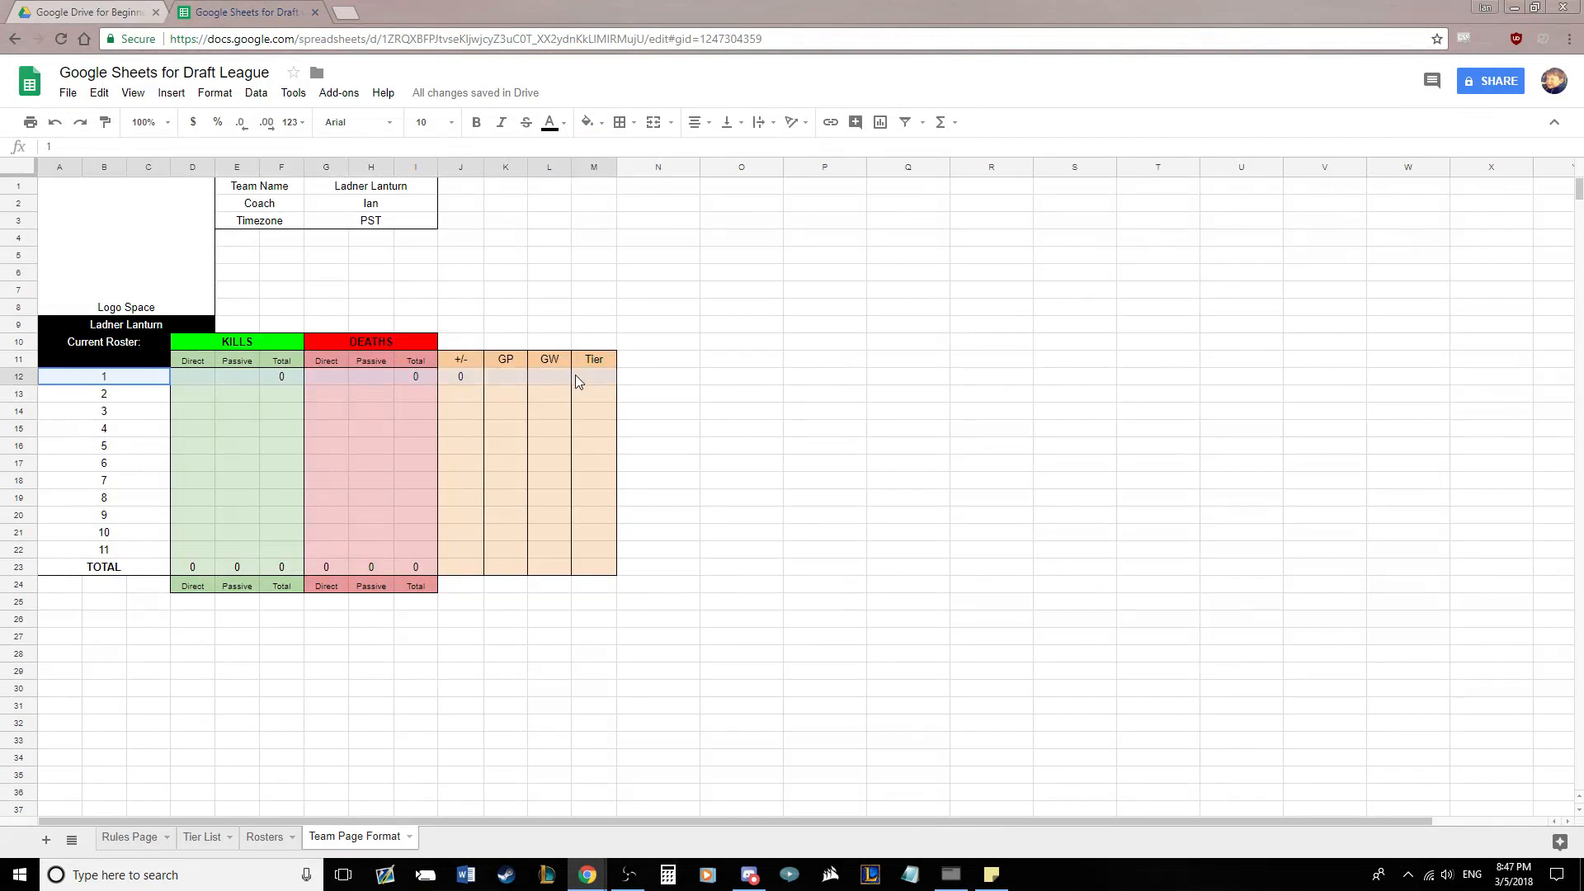
click(620, 122)
click(732, 161)
click(724, 408)
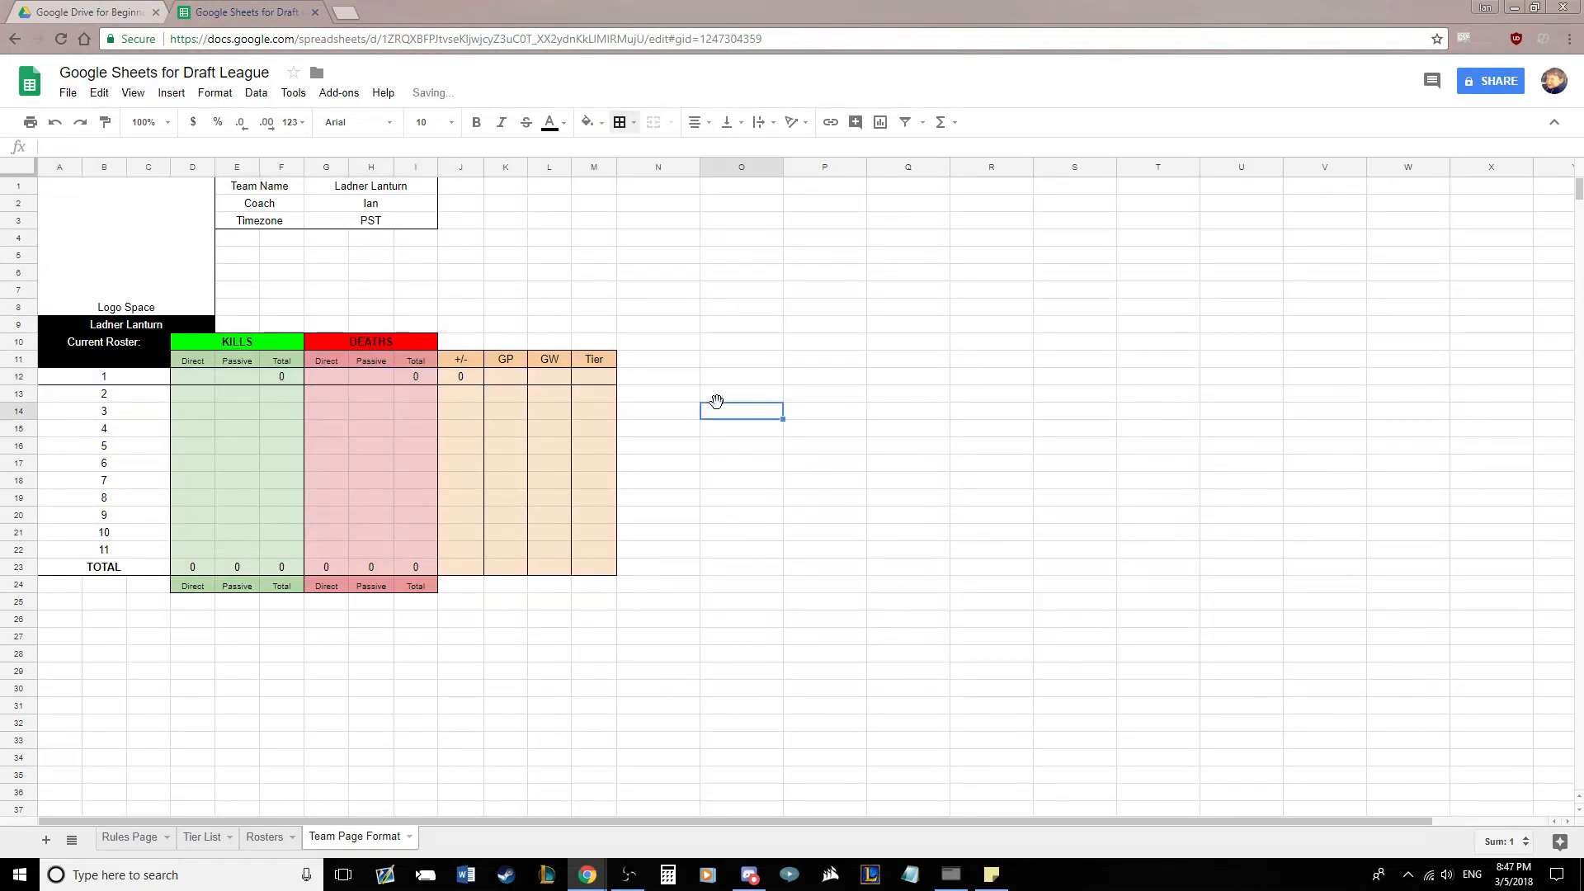
Put an outer border around the second roster row, from A13 to M13
drag(75, 397, 415, 410)
click(620, 122)
click(733, 156)
click(787, 429)
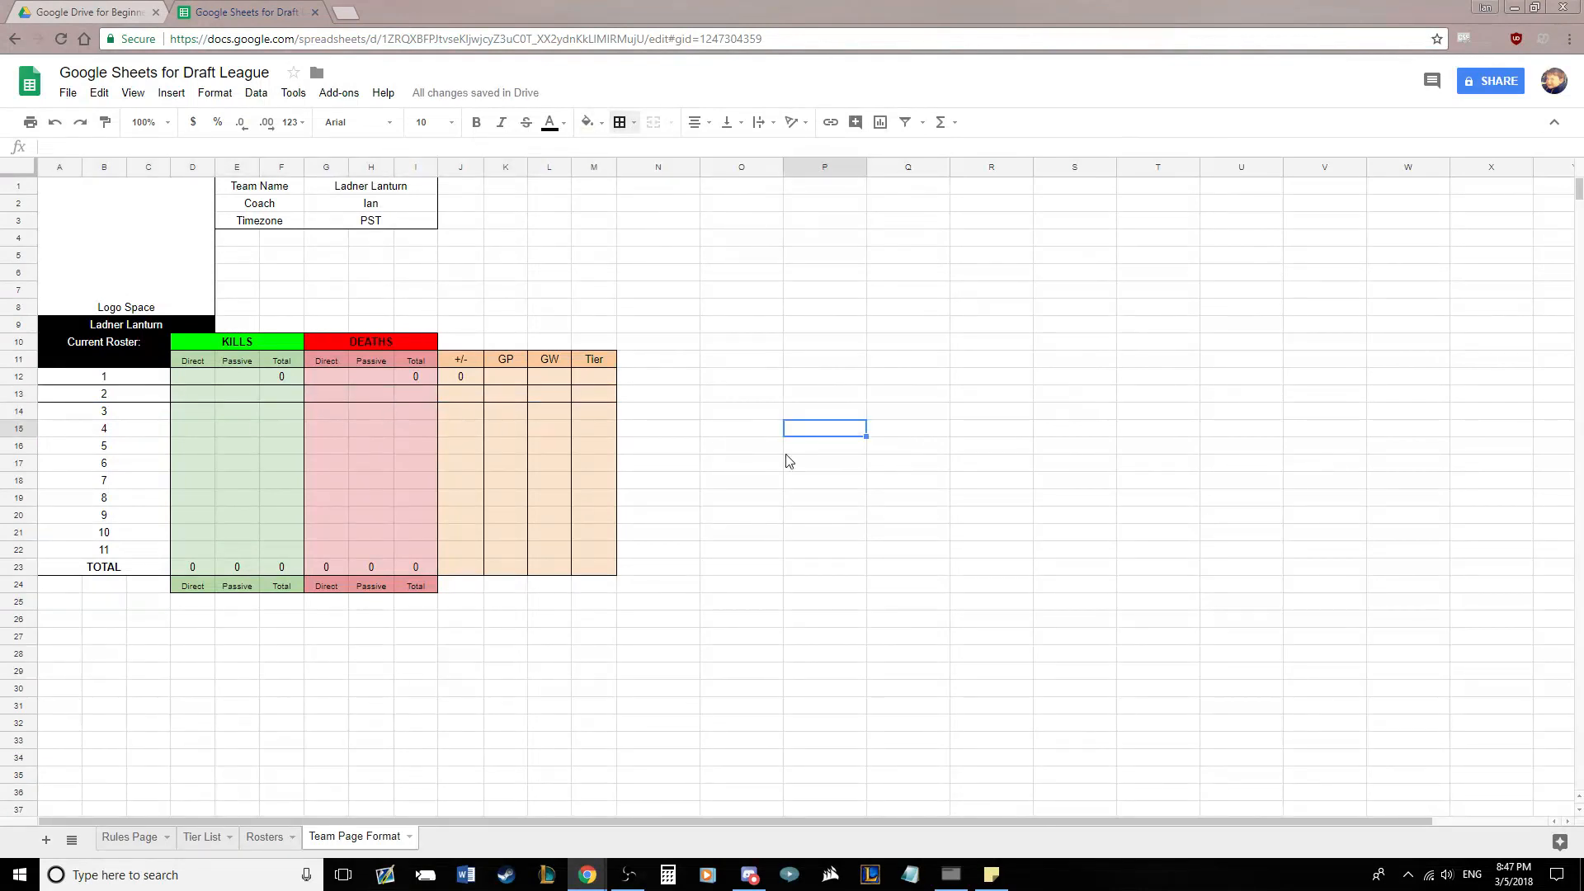
Try to point roster cell A12 at the first Pokemon cell, A4, on the Rosters sheet
click(134, 379)
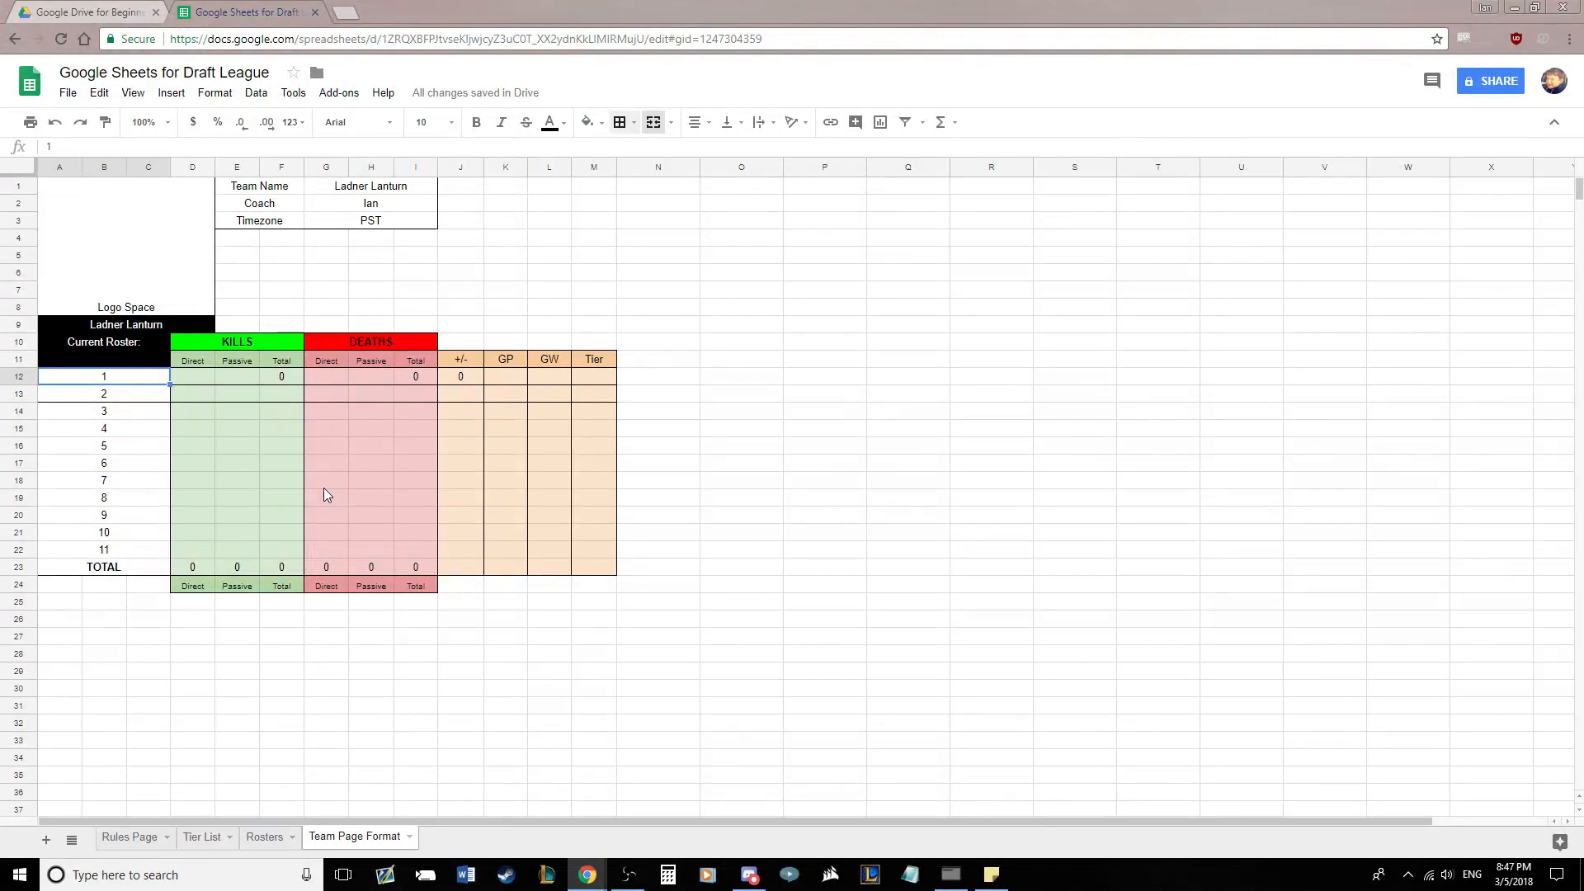
text(=Rosters)
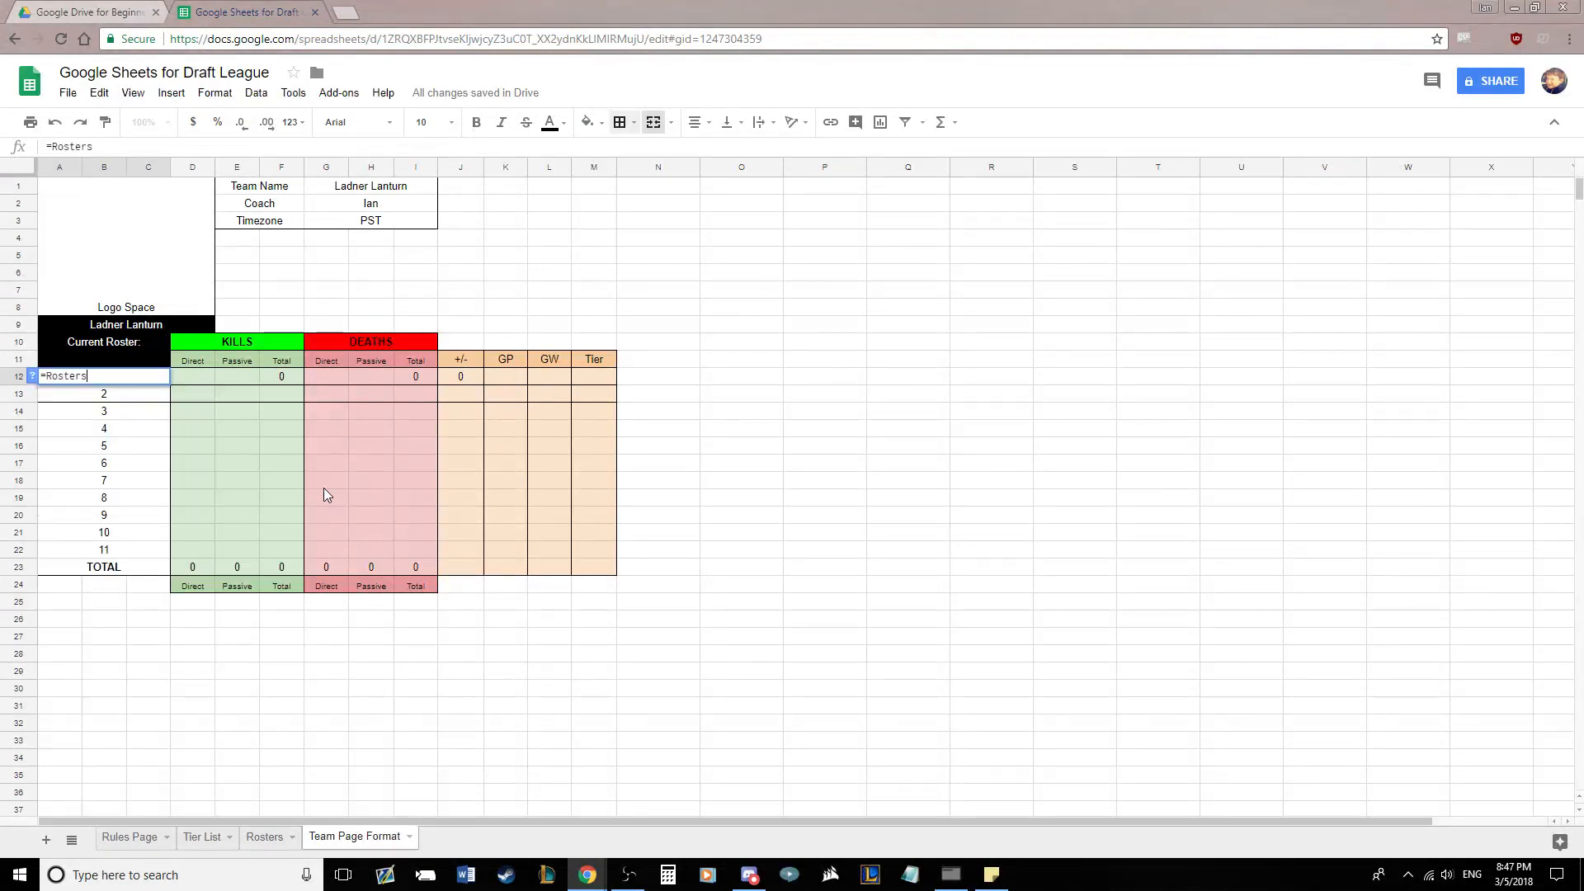
text(!)
click(264, 837)
click(106, 239)
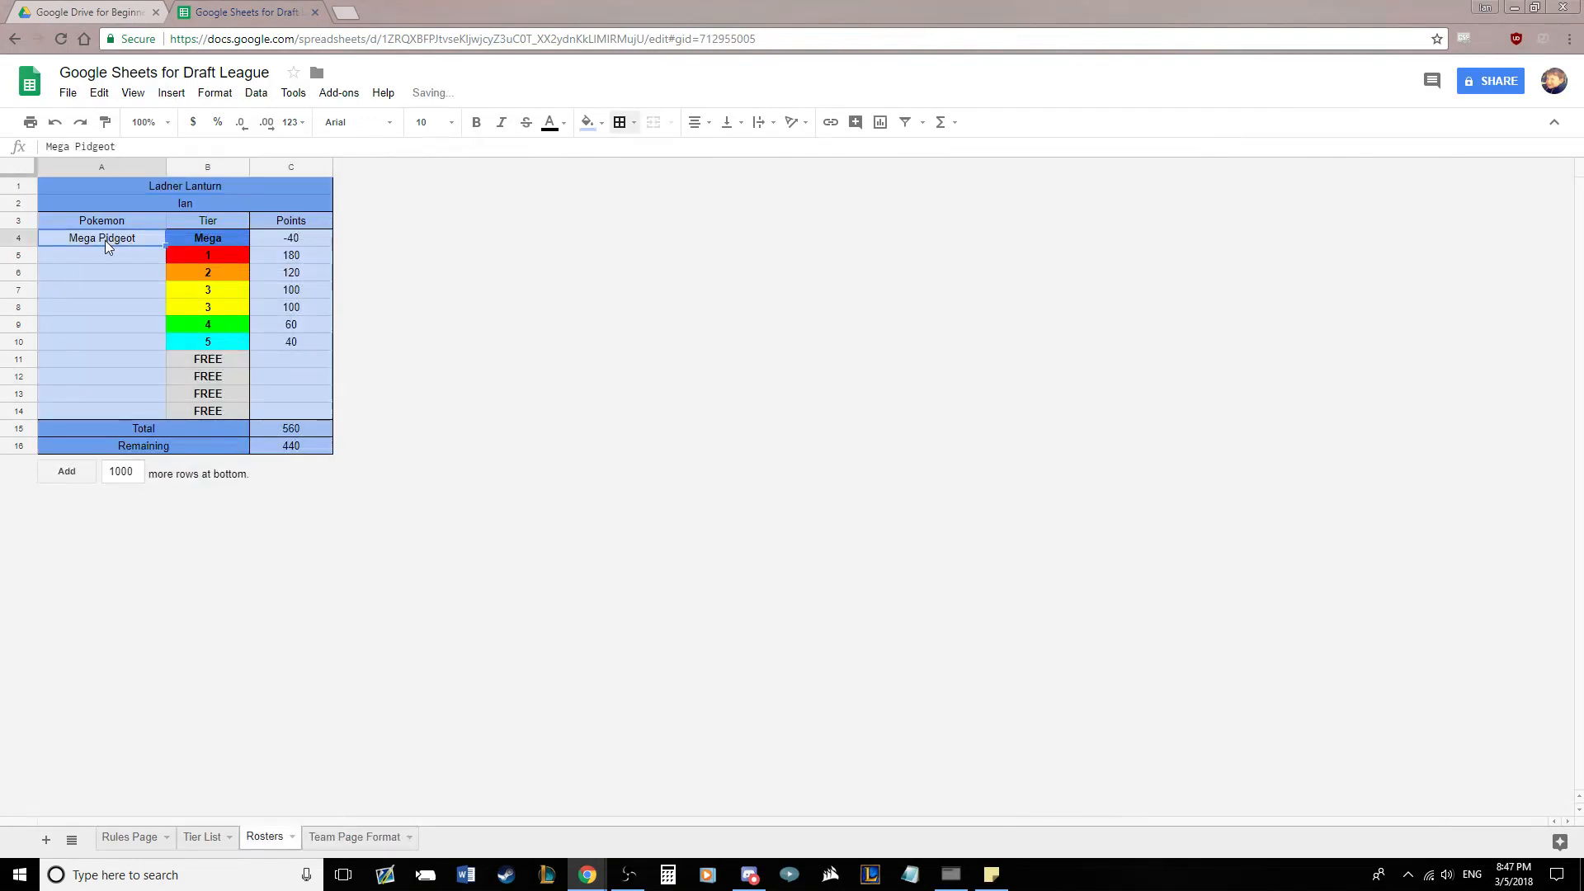
click(354, 837)
Link the first two roster cells to the Rosters sheet, entering =Rosters!A4 in A12 and =Rosters!A5 in A13
mouse_move(138, 387)
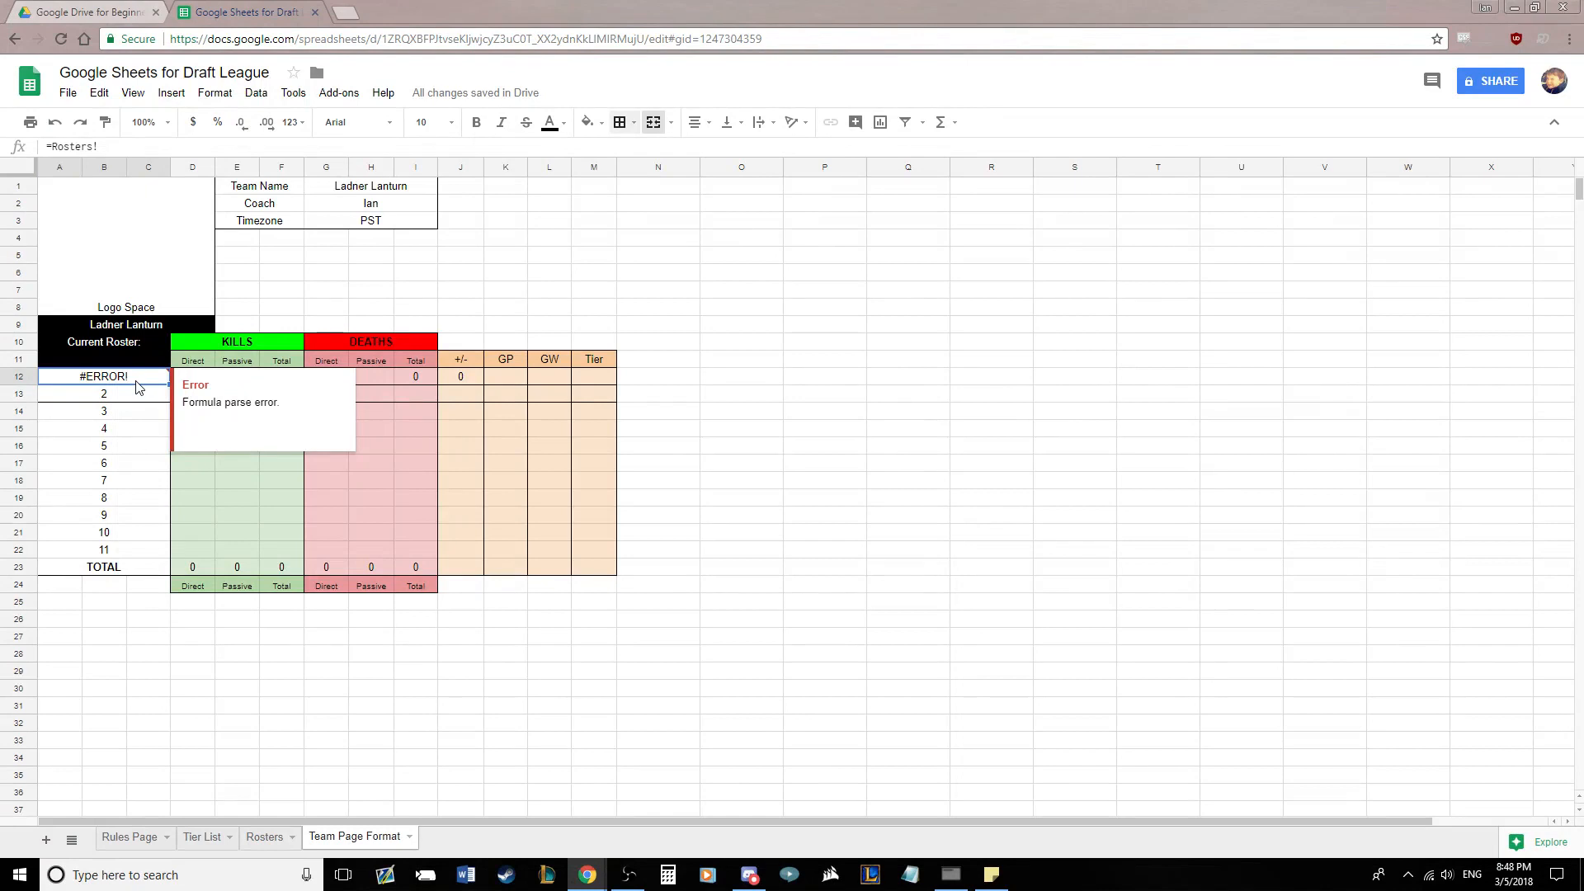
text(=Ro)
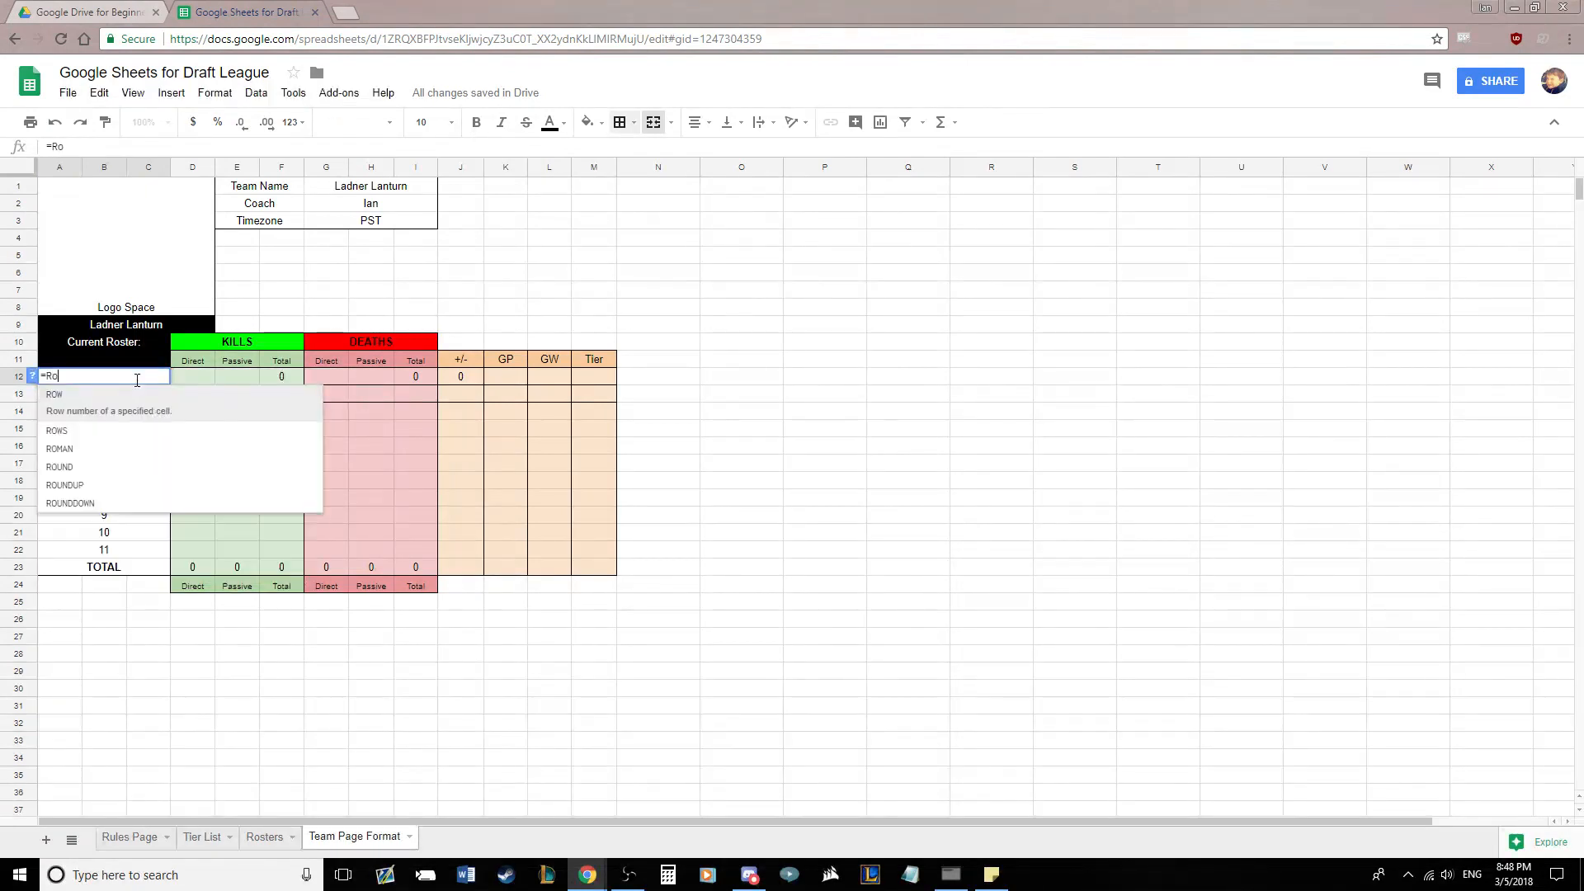
text(sters!A4)
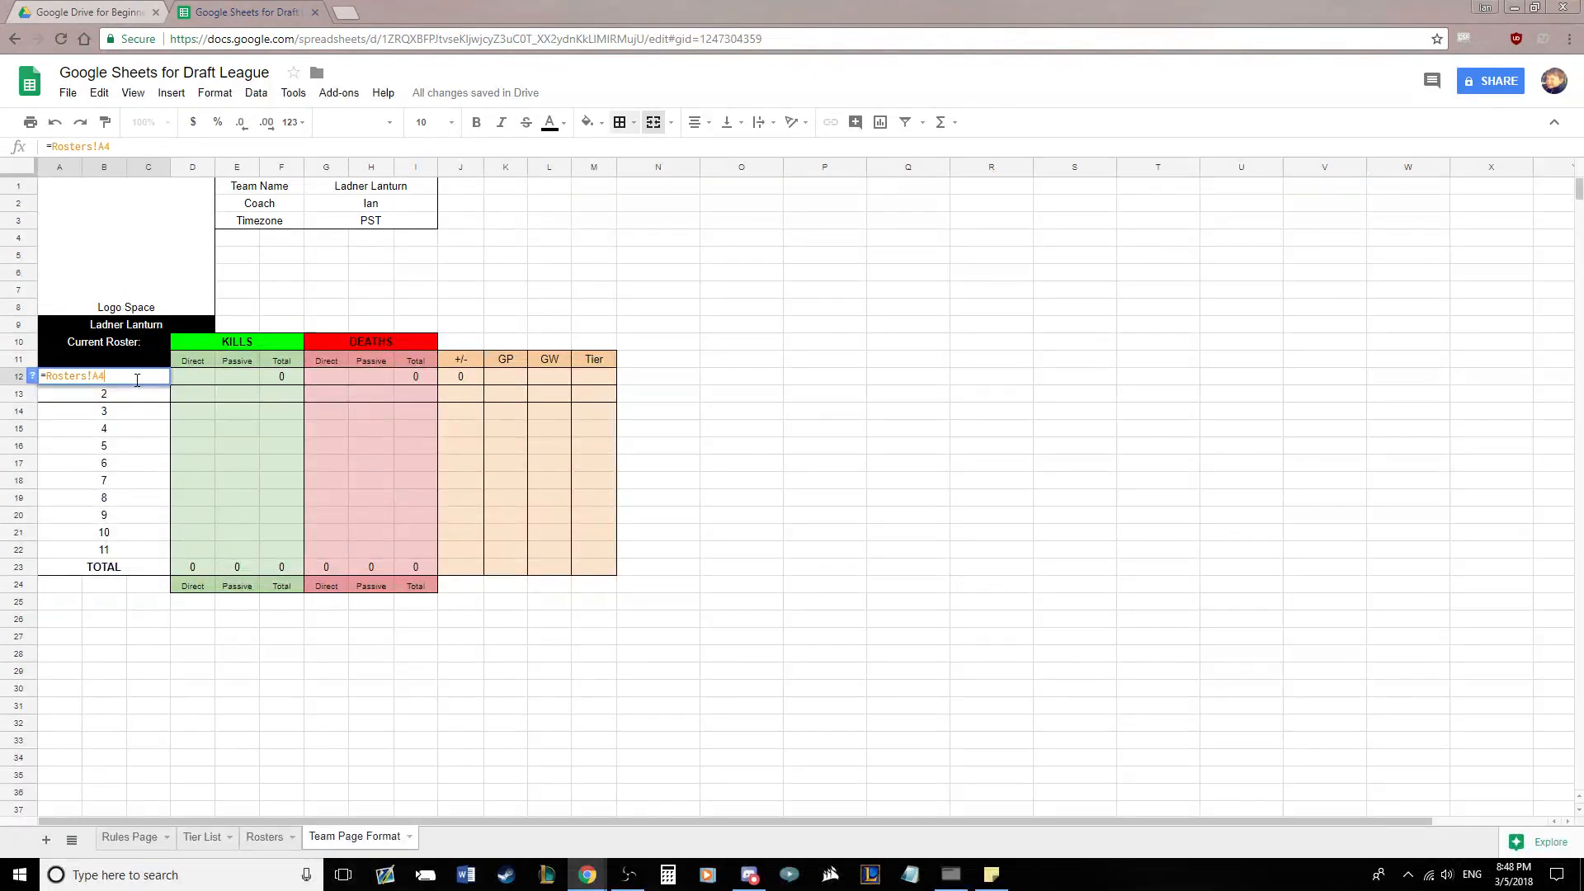
key(Return)
click(137, 381)
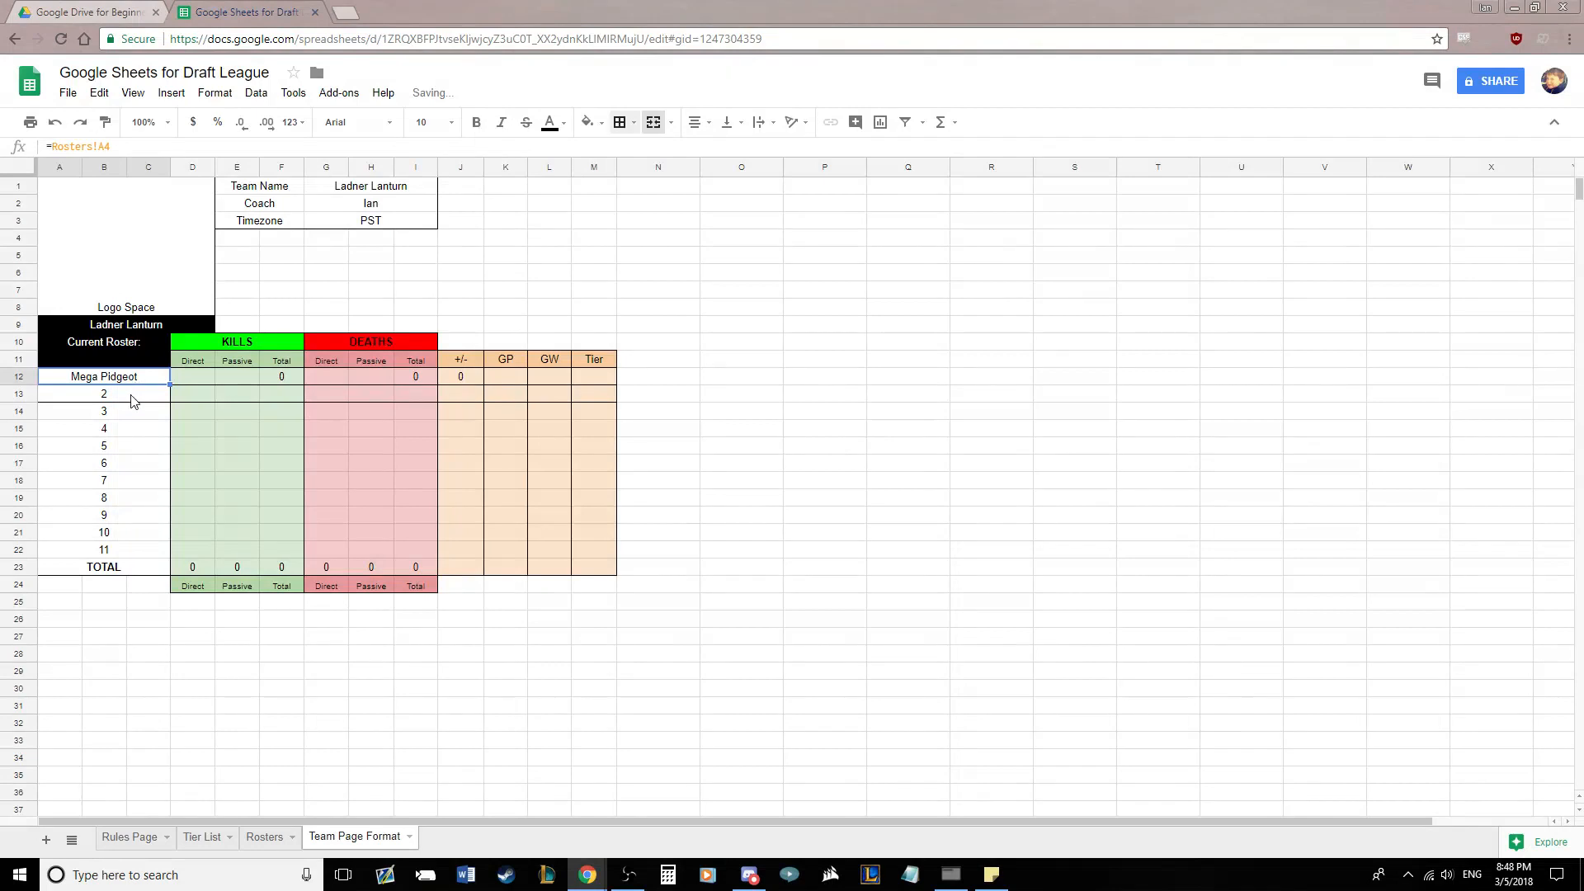
click(134, 394)
text(=Roste)
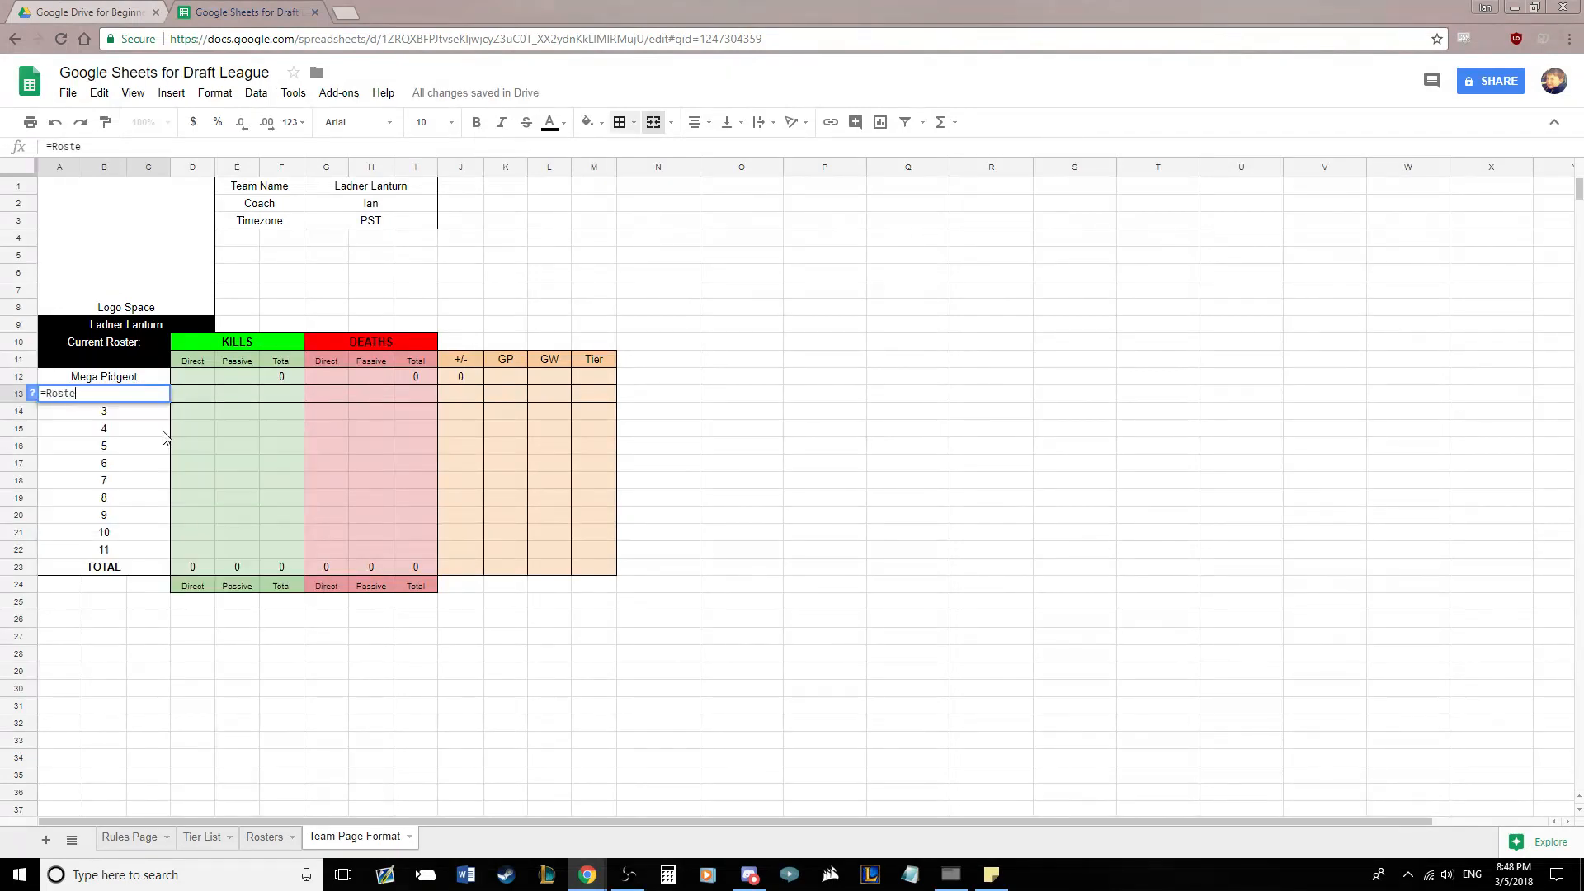
text(rs!A5)
key(Return)
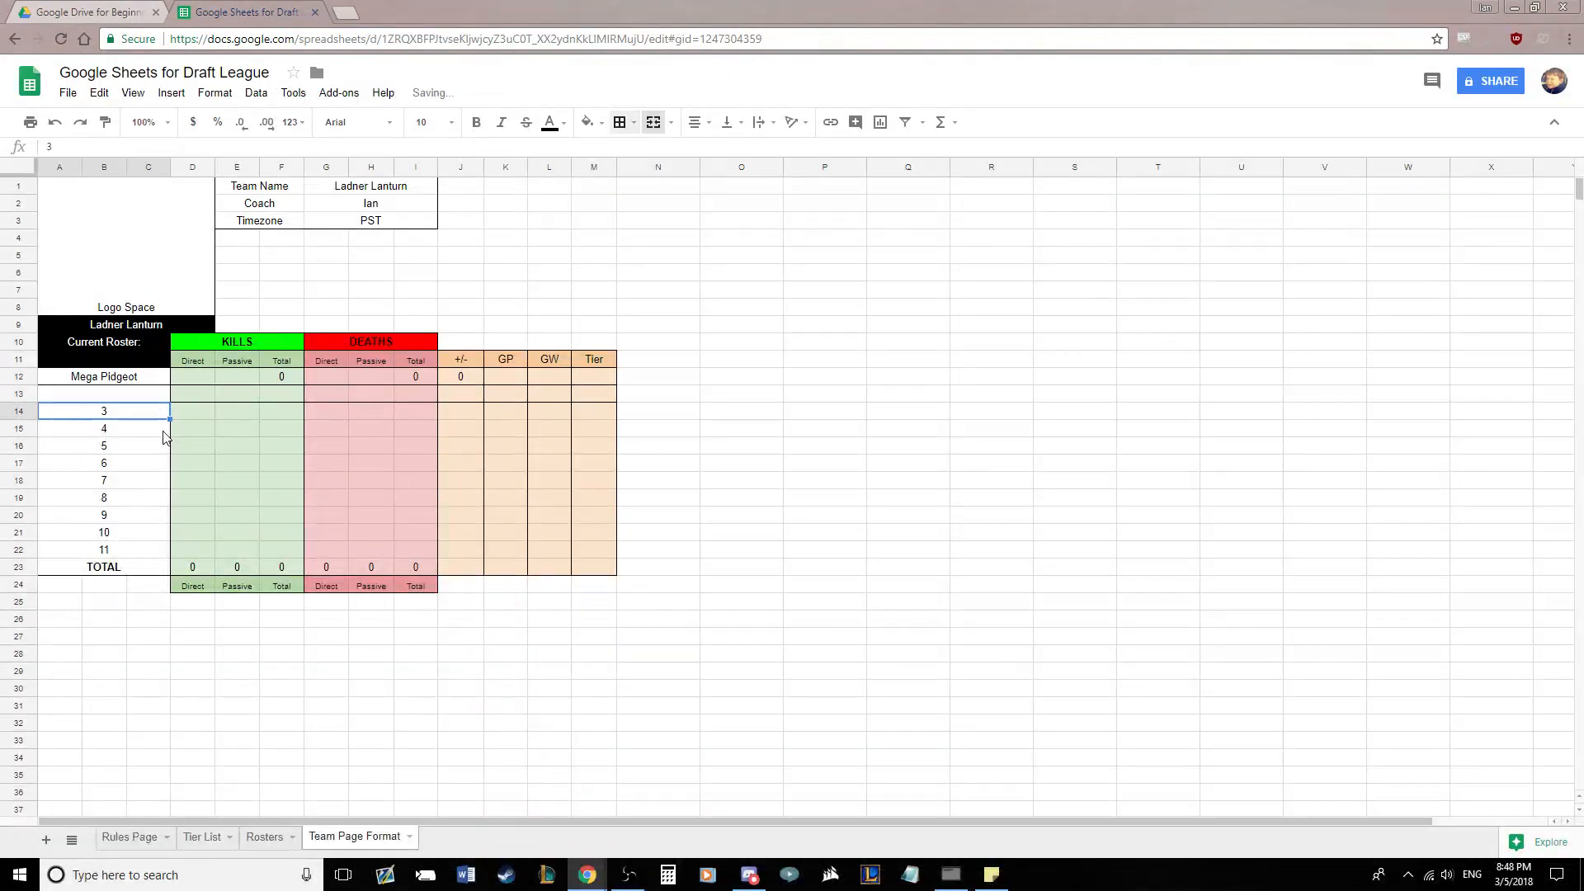
Replace the placeholder number in roster cell A14 with a reference to the Rosters sheet
text(-R)
key(BackSpace)
key(BackSpace)
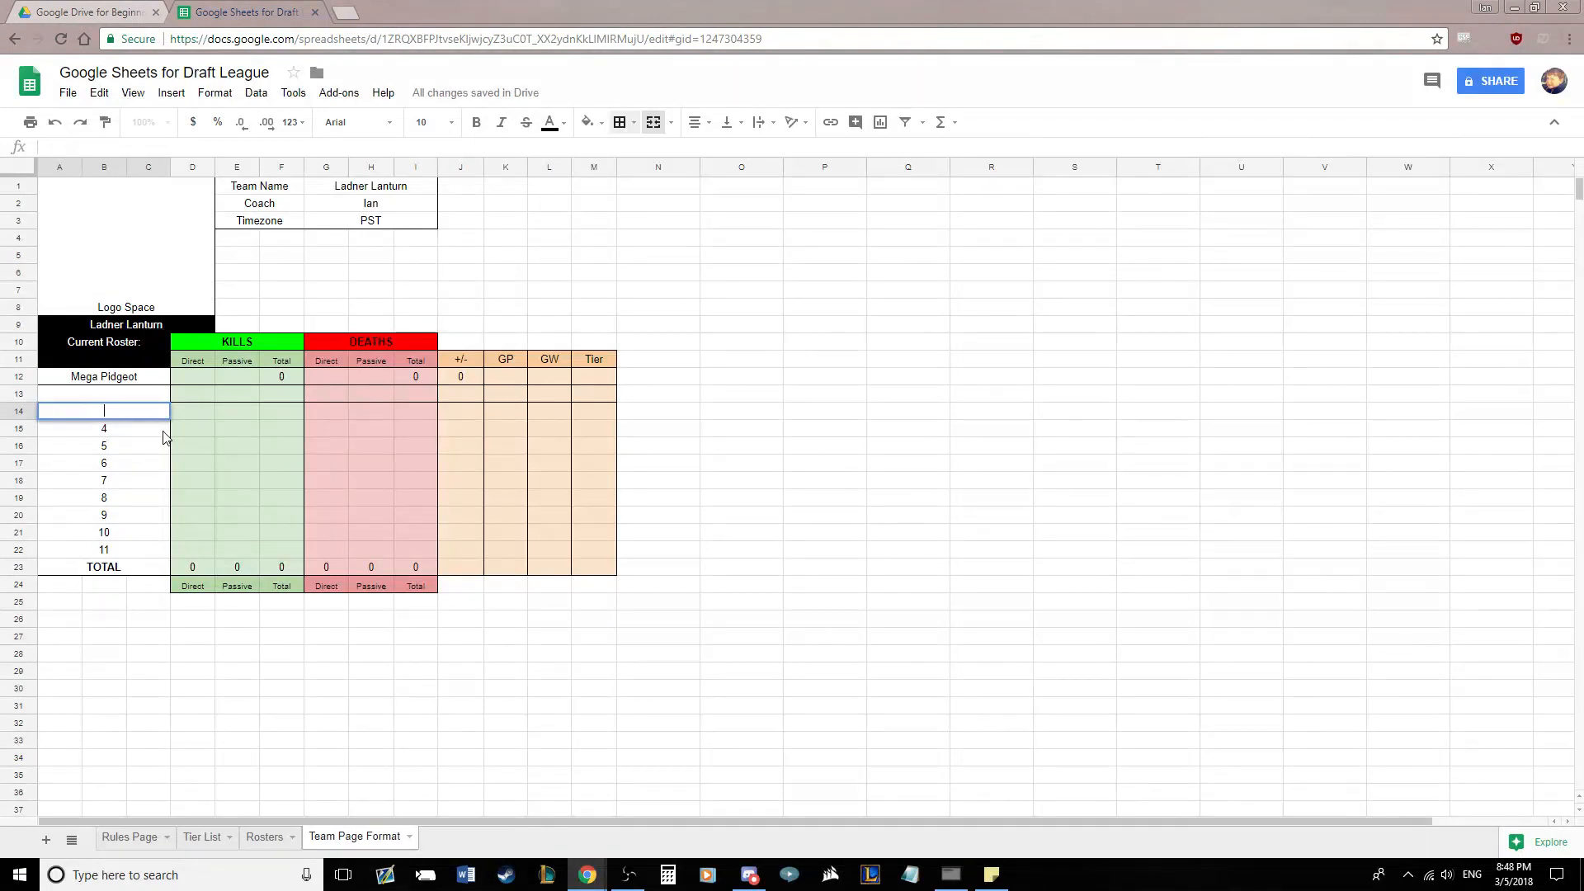
text(=Rostserers!A)
key(BackSpace)
key(BackSpace)
key(BackSpace)
key(BackSpace)
key(BackSpace)
key(BackSpace)
key(BackSpace)
key(BackSpace)
key(BackSpace)
key(BackSpace)
key(Return)
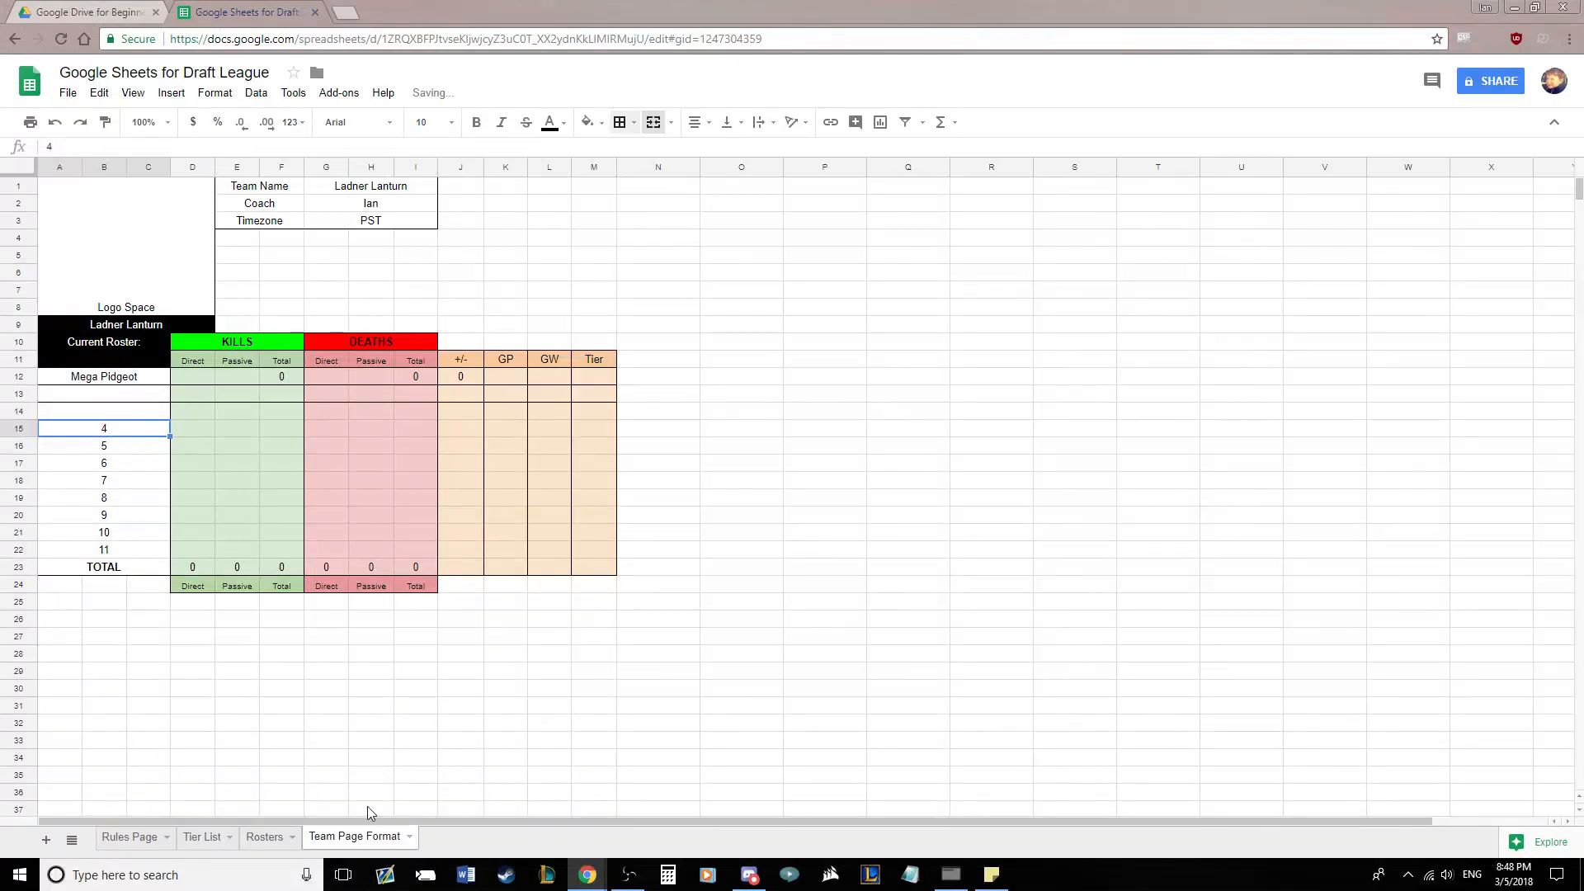
Examine the Pokemon cells A5 to A14 on the Rosters sheet, then return to the Team Page Format sheet
click(265, 836)
click(71, 251)
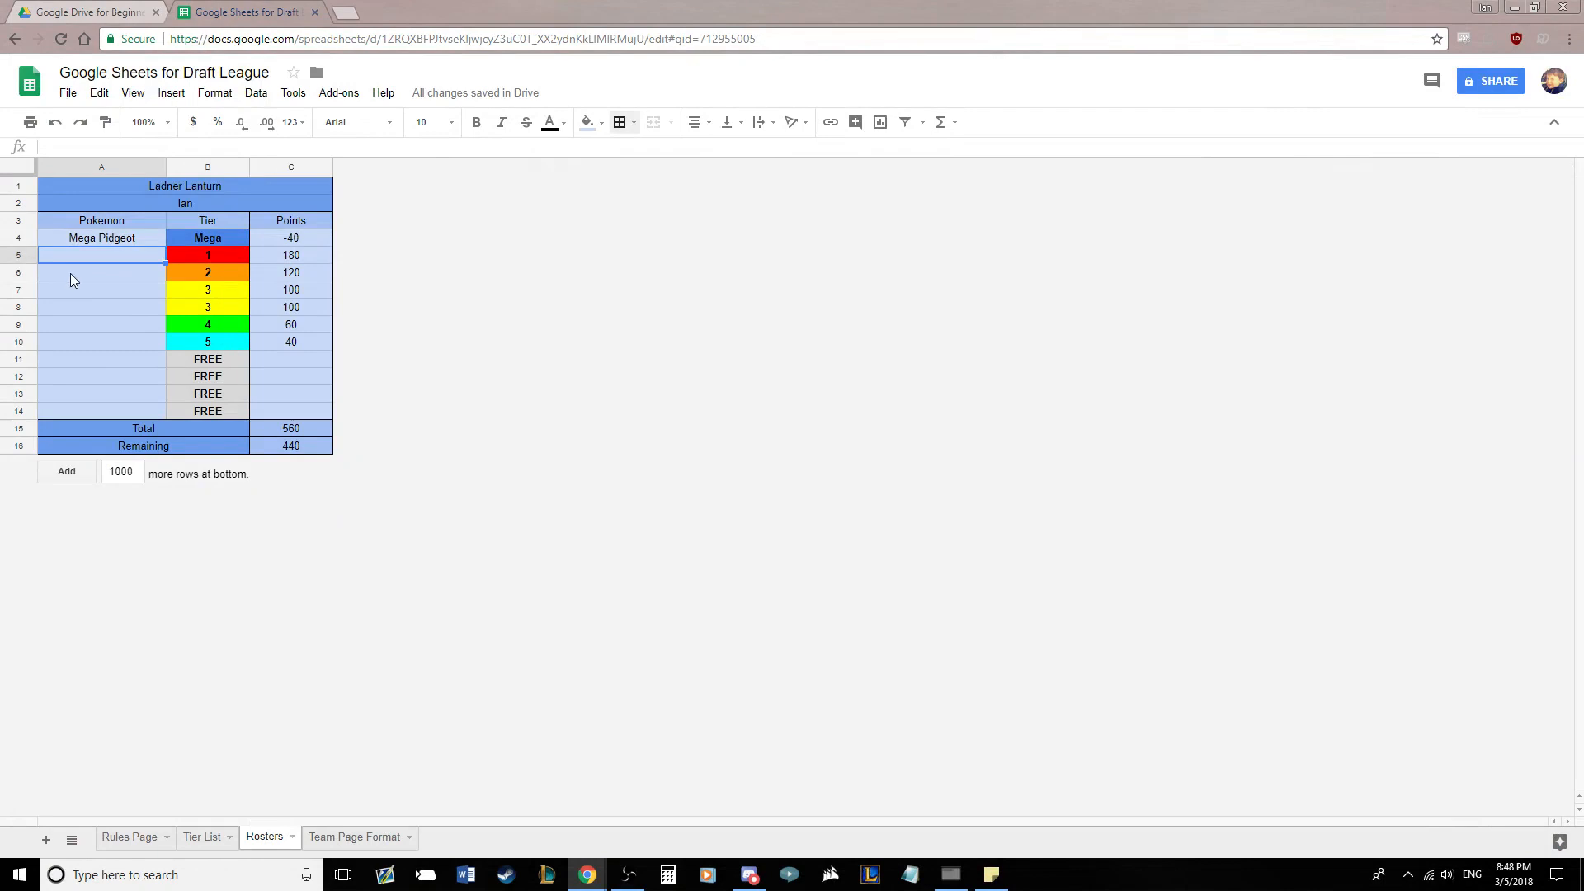
click(71, 274)
click(73, 292)
click(72, 309)
click(71, 326)
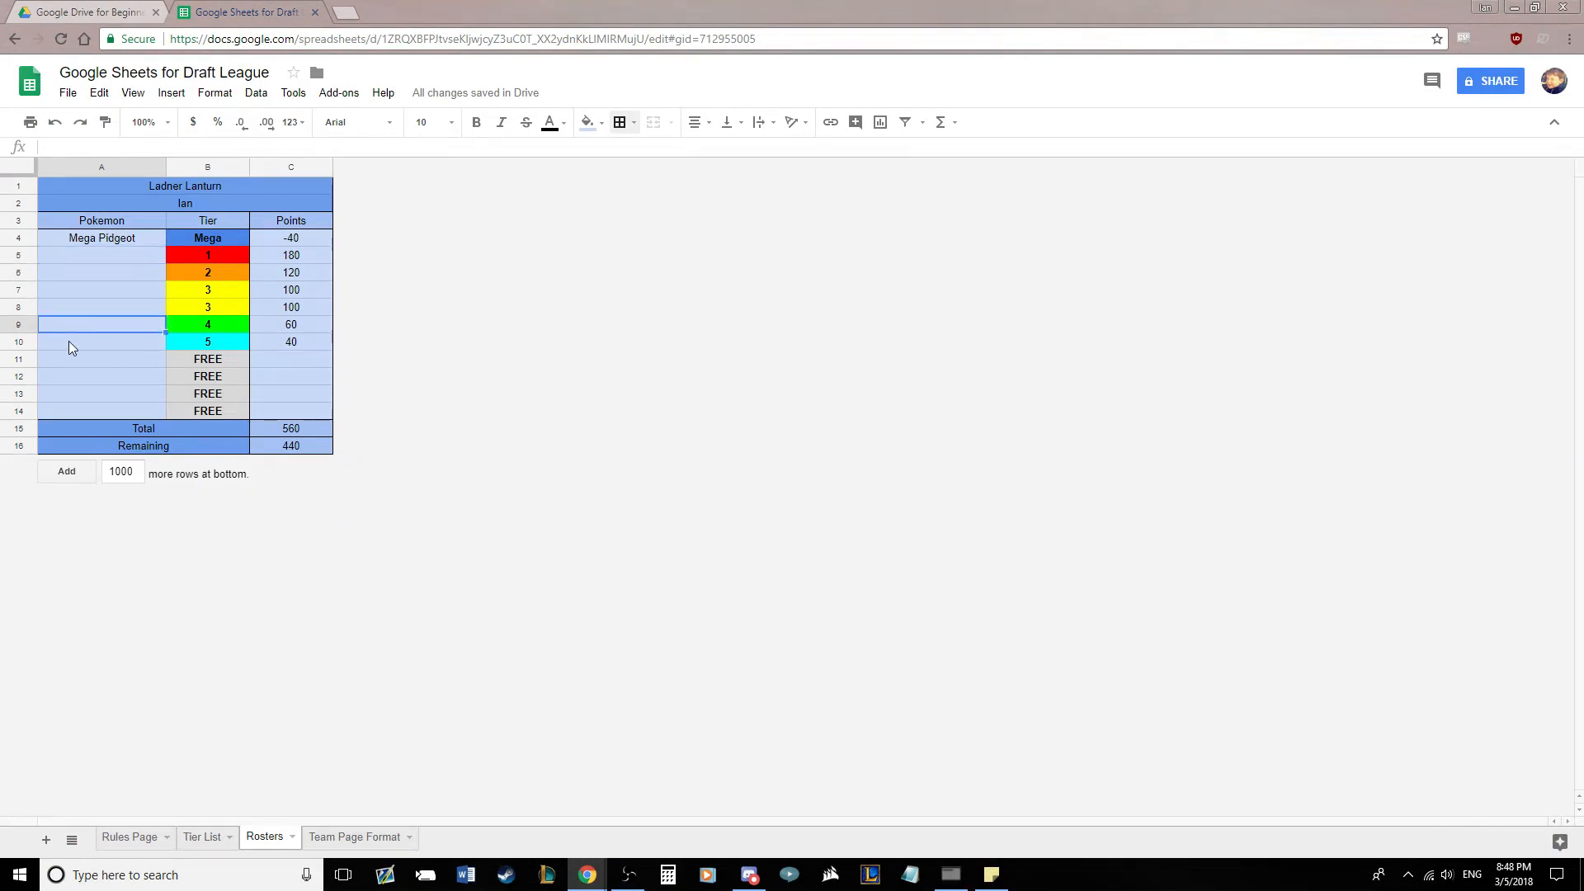
click(69, 345)
click(67, 356)
click(63, 375)
click(62, 393)
click(62, 409)
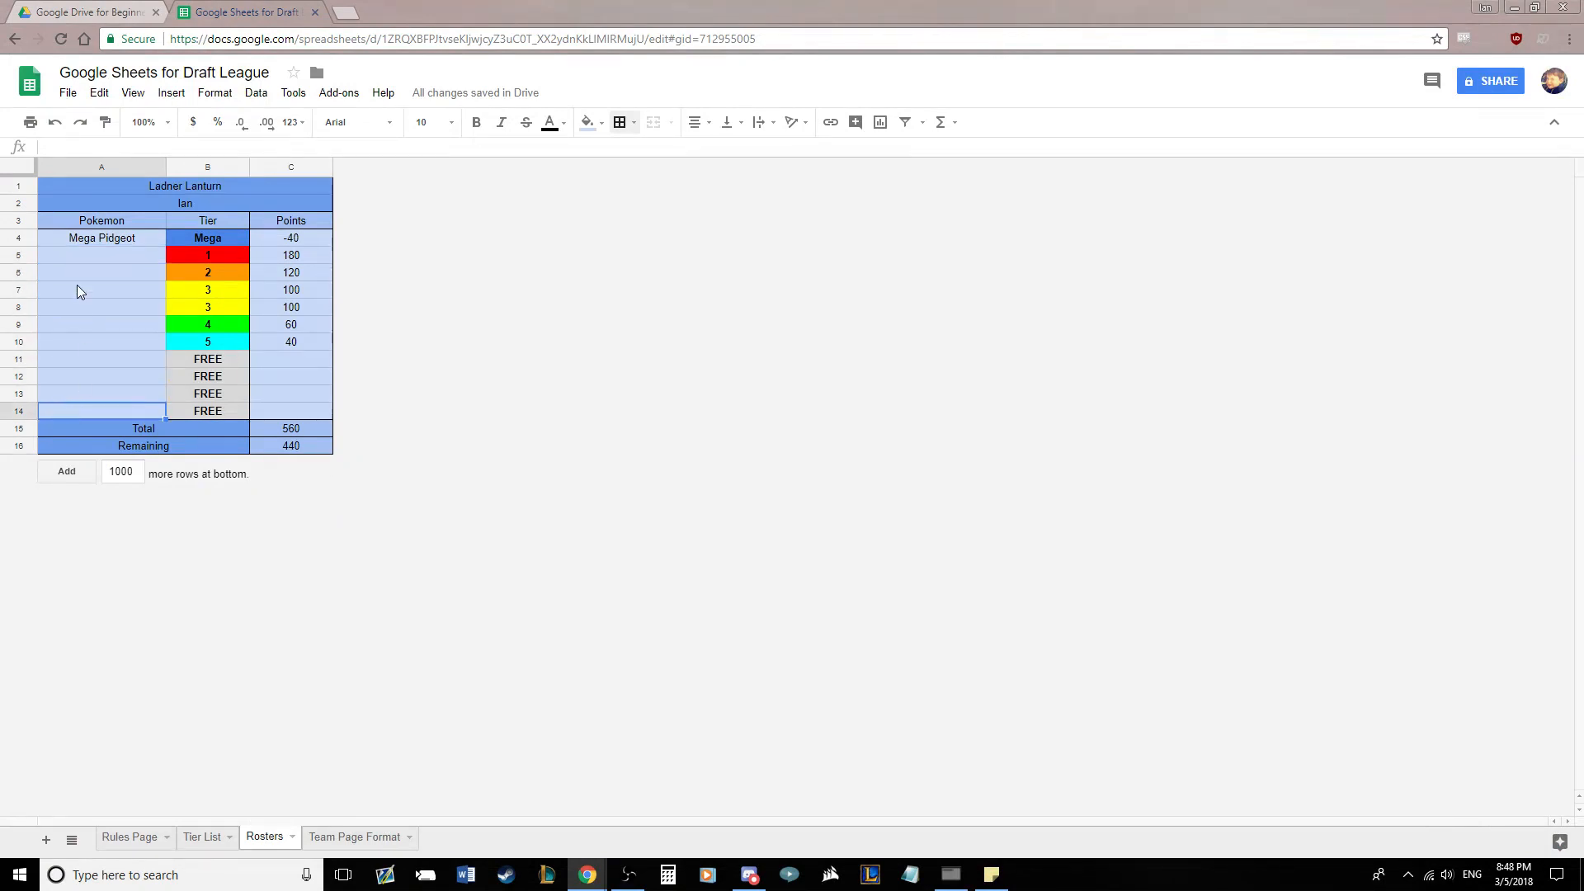
drag(80, 259, 91, 408)
click(161, 399)
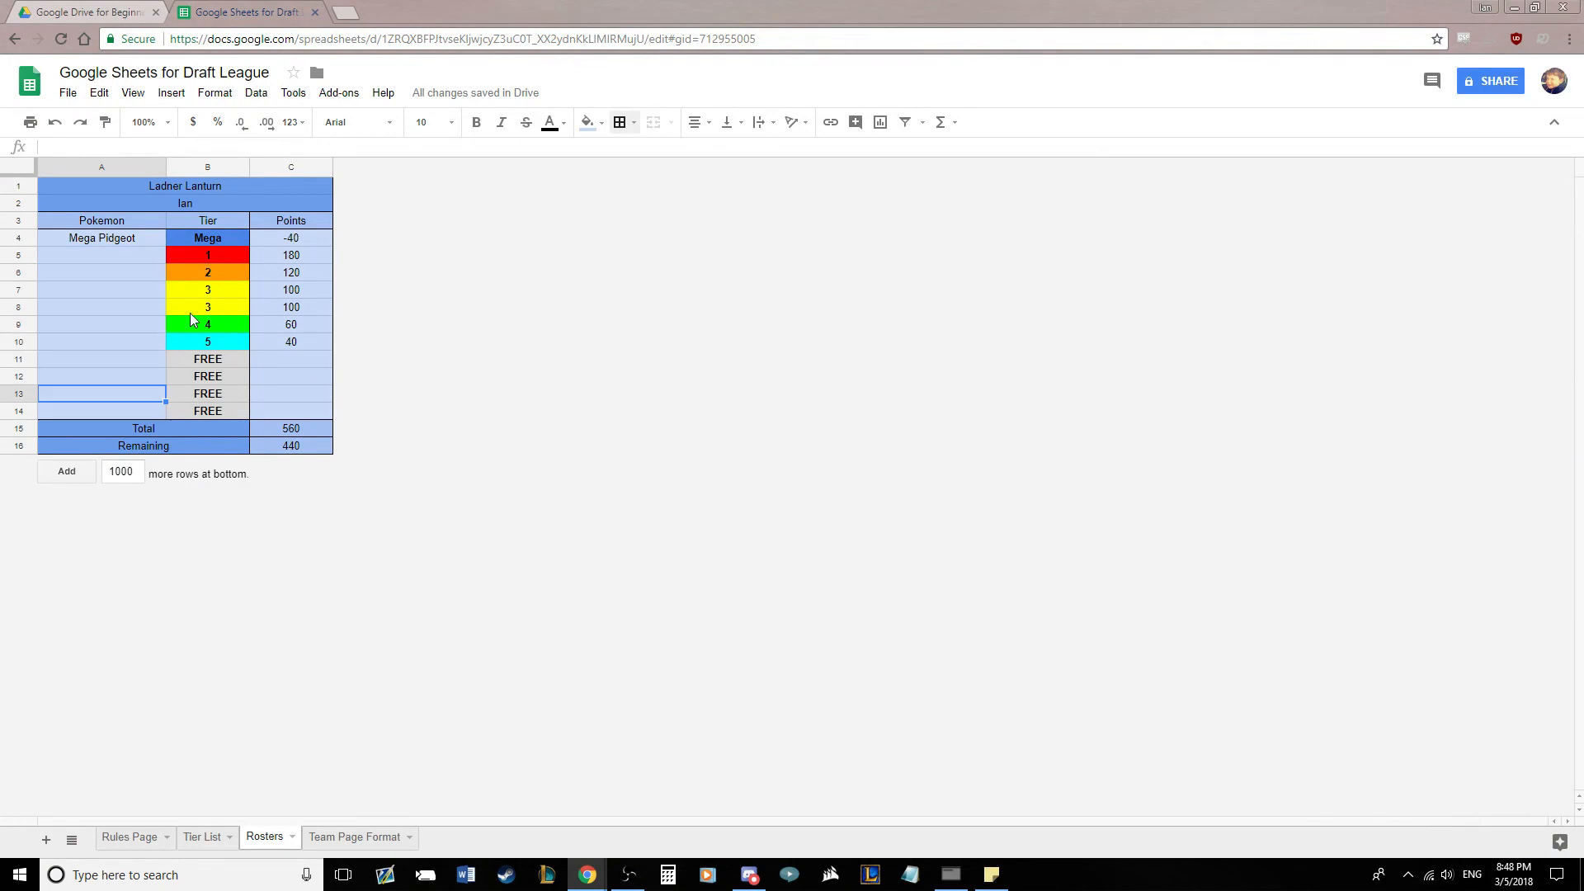
click(355, 836)
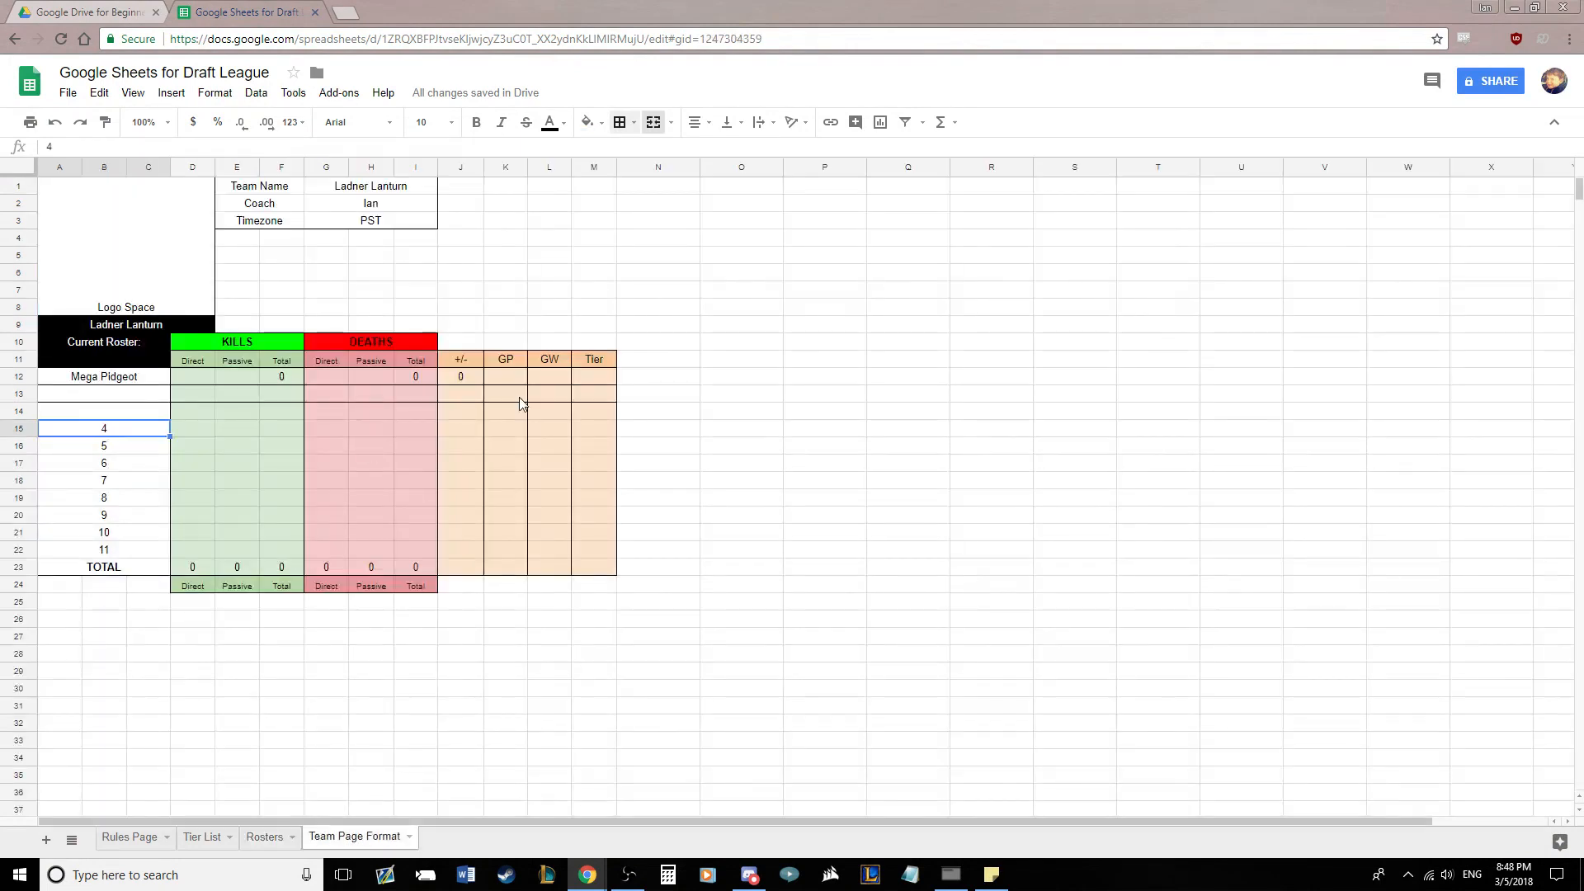
Enter -40 in the first roster row's Tier cell, M12, and fill it blue like the Mega tier on the Rosters sheet
click(603, 376)
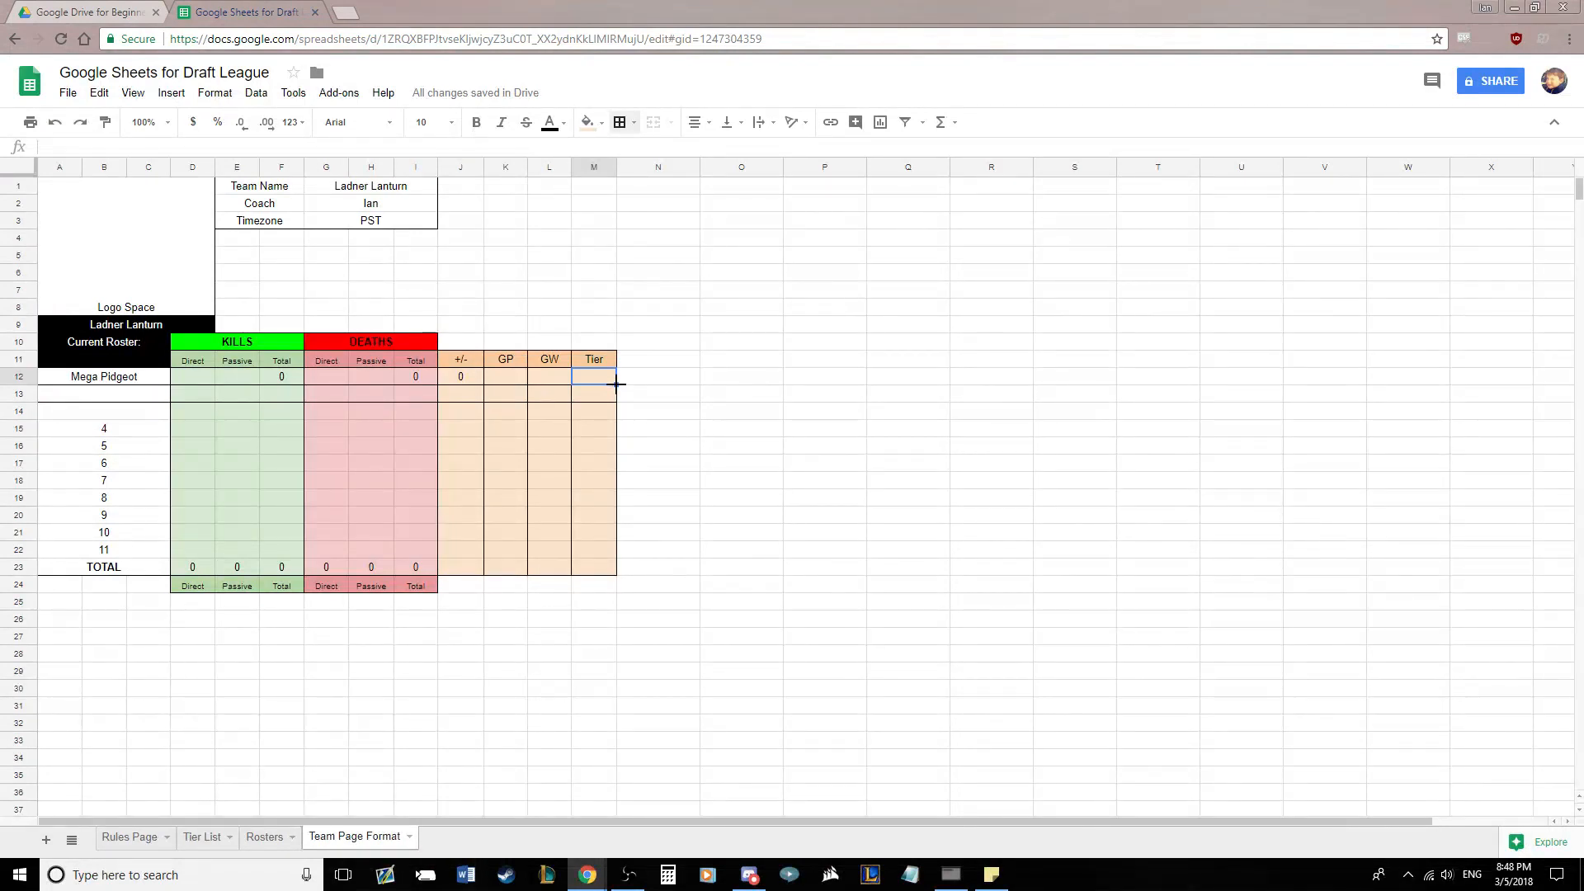
text(-40)
key(Return)
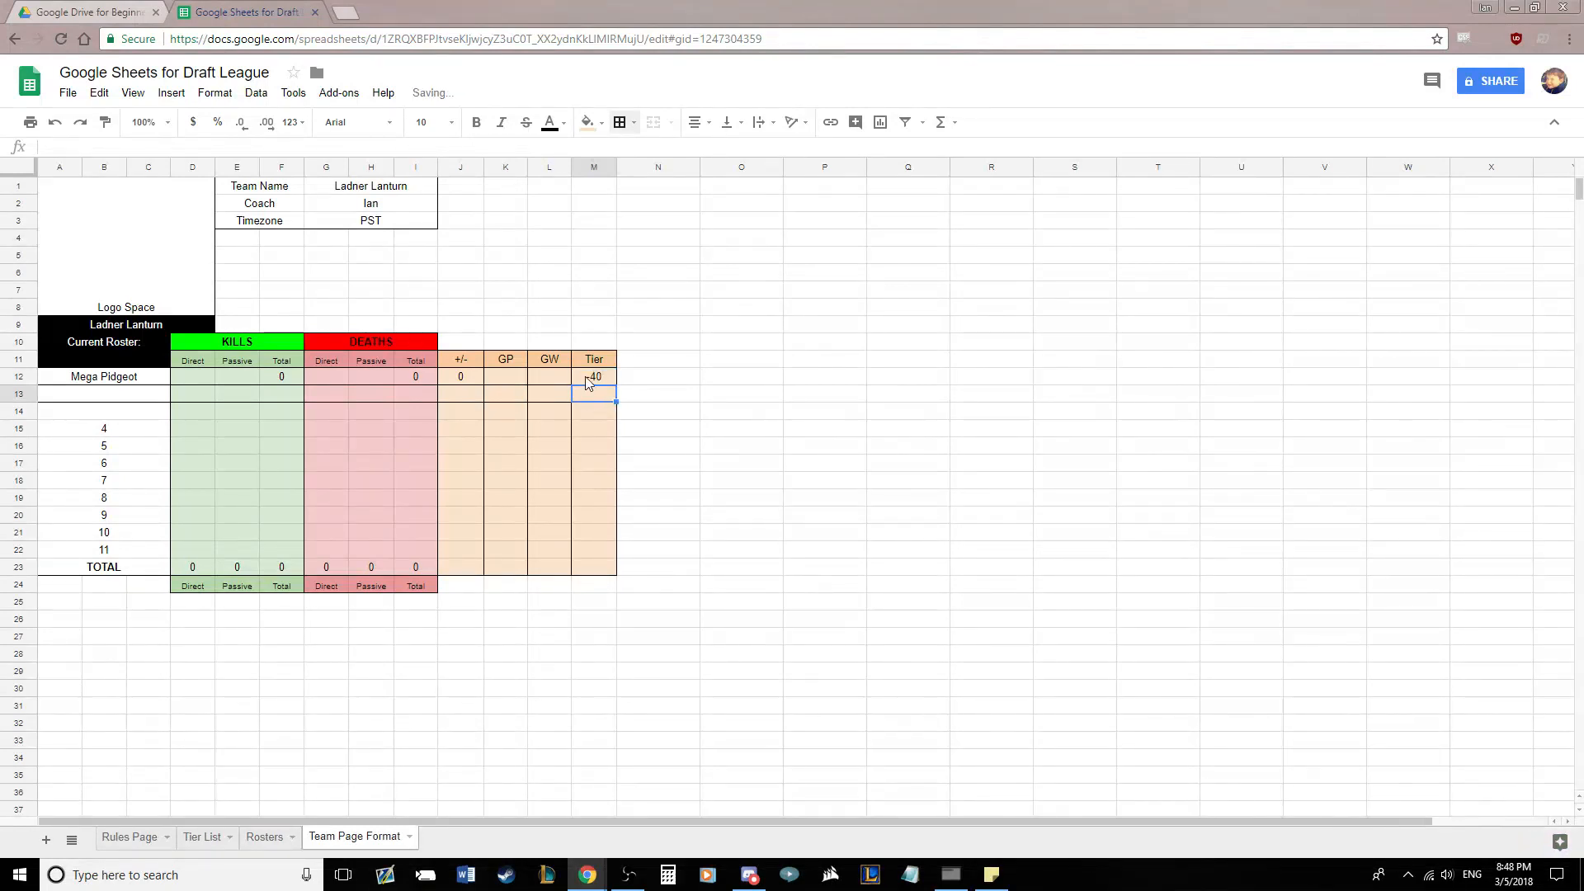
mouse_move(264, 836)
mouse_down()
mouse_move(329, 835)
mouse_move(324, 804)
mouse_move(282, 835)
mouse_up()
click(355, 836)
click(587, 122)
click(685, 197)
click(742, 428)
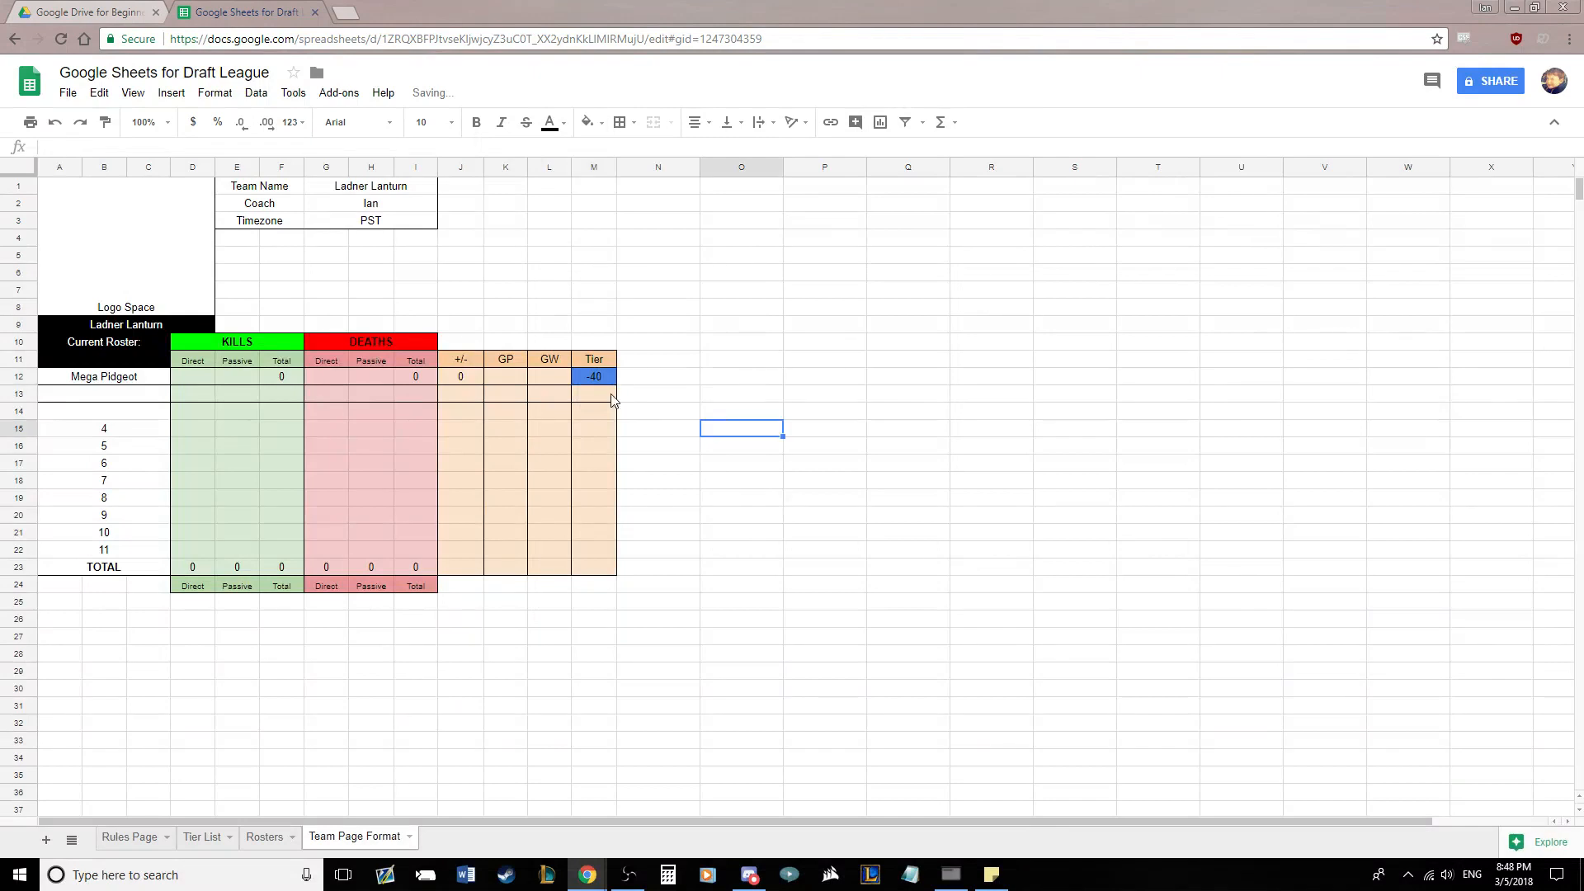
click(597, 379)
click(630, 409)
click(604, 380)
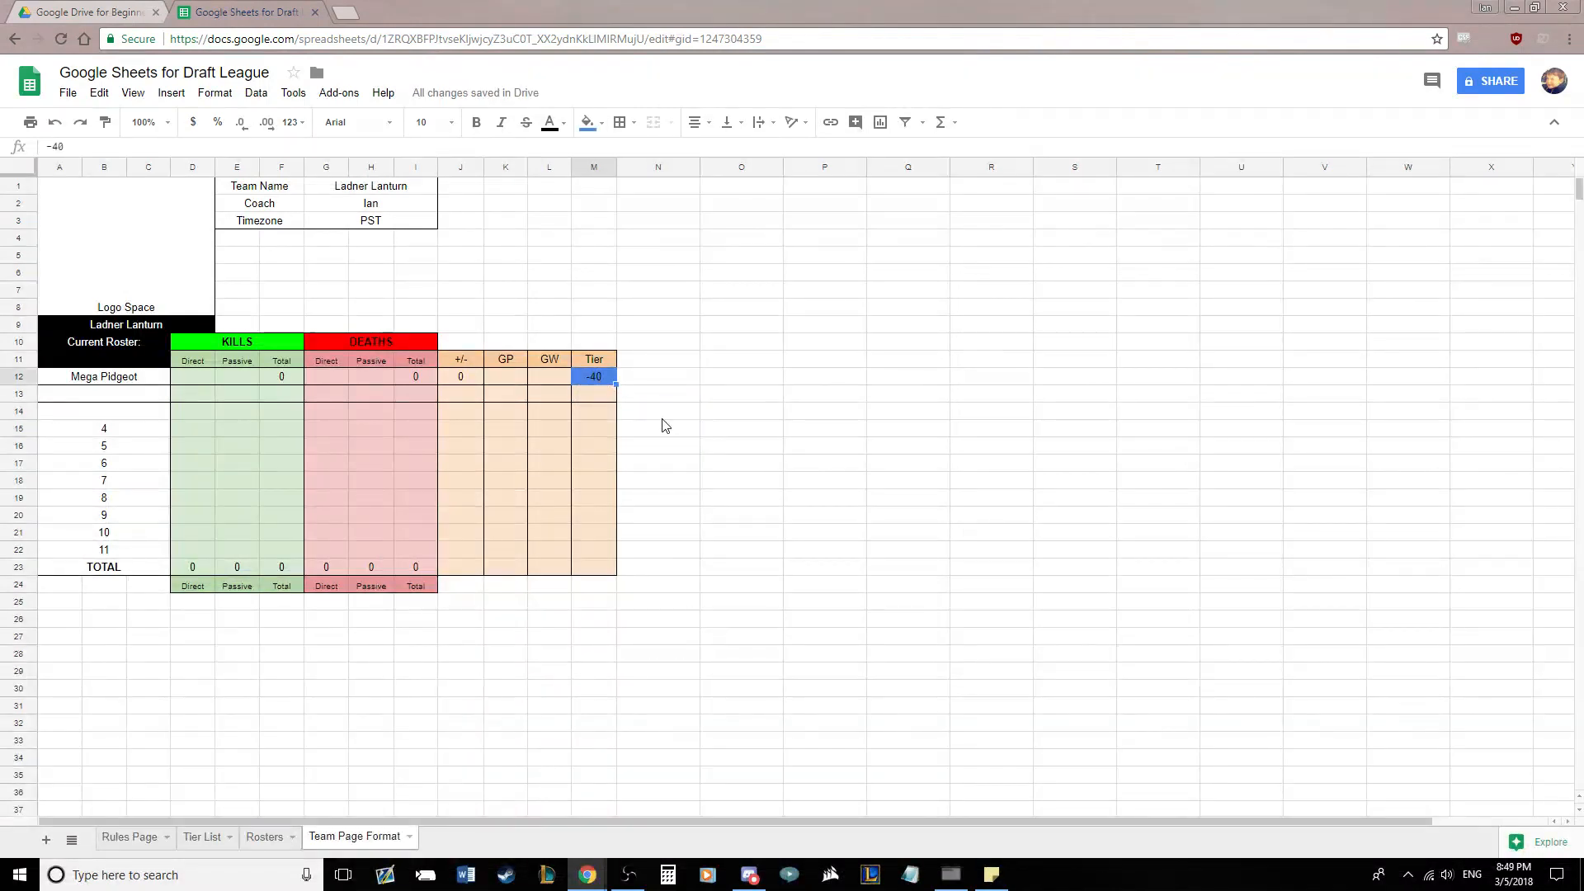
key(Home)
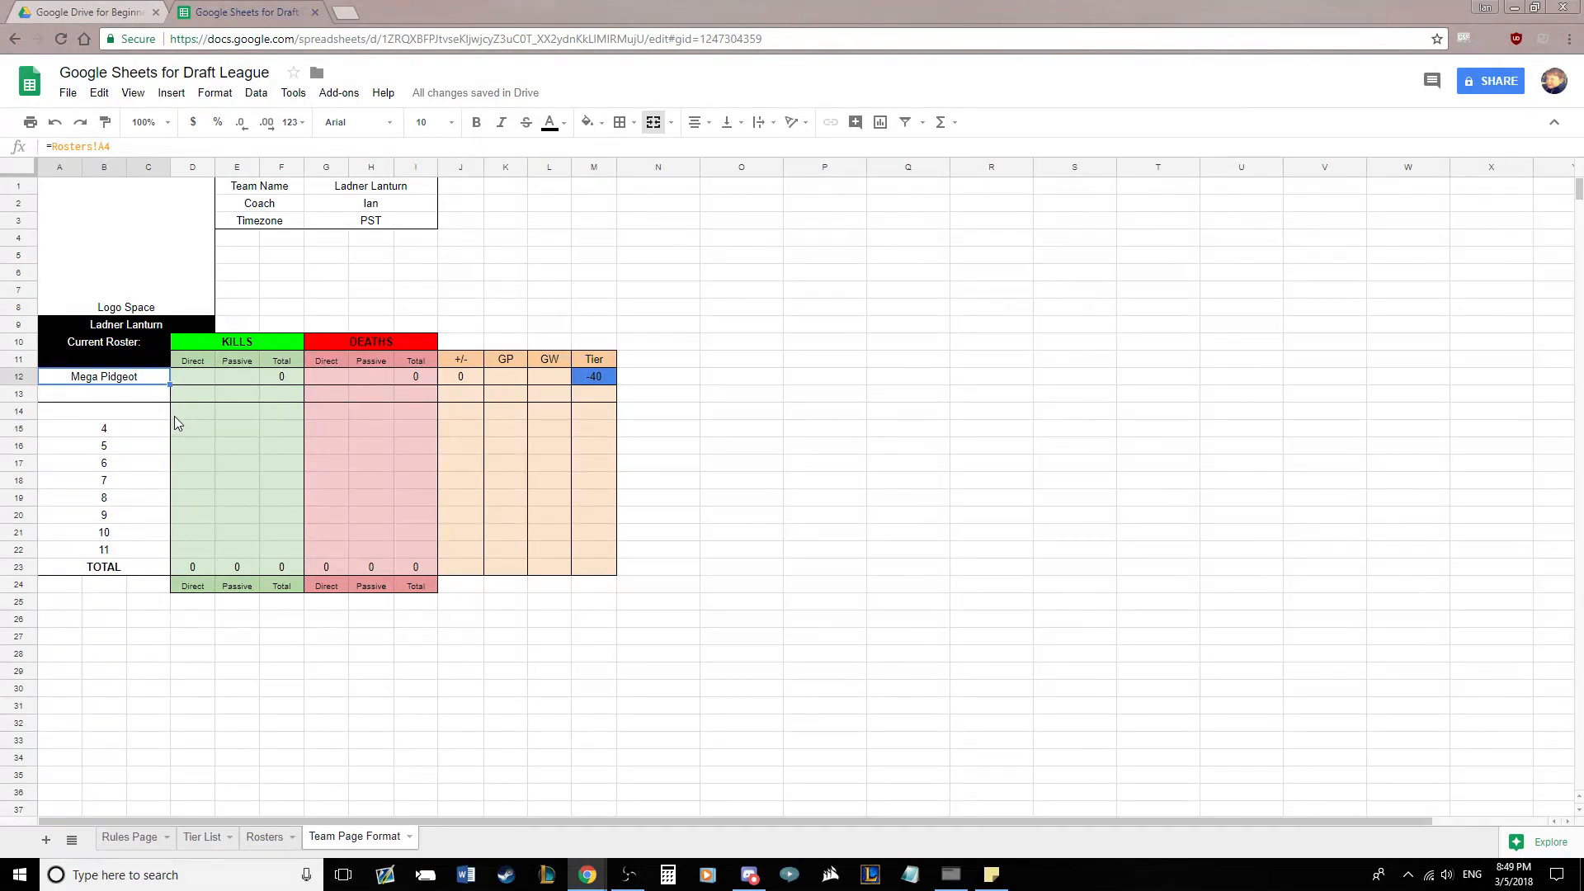
click(772, 399)
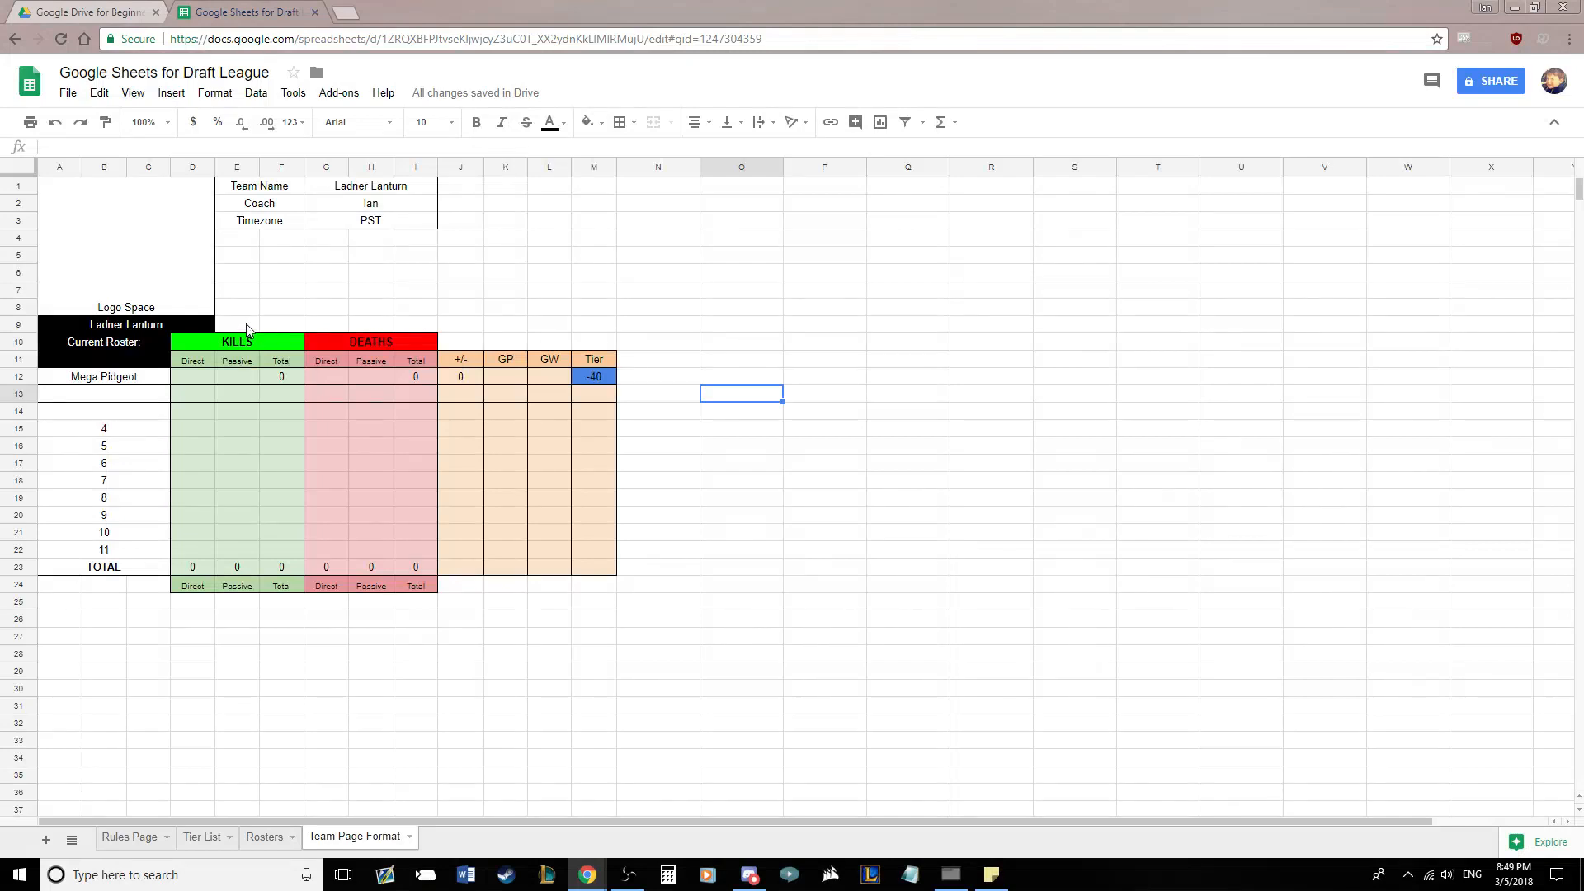
Merge cells E9 and F9, give them a black fill with white text, and enter the label "Standing:"
drag(246, 324, 289, 319)
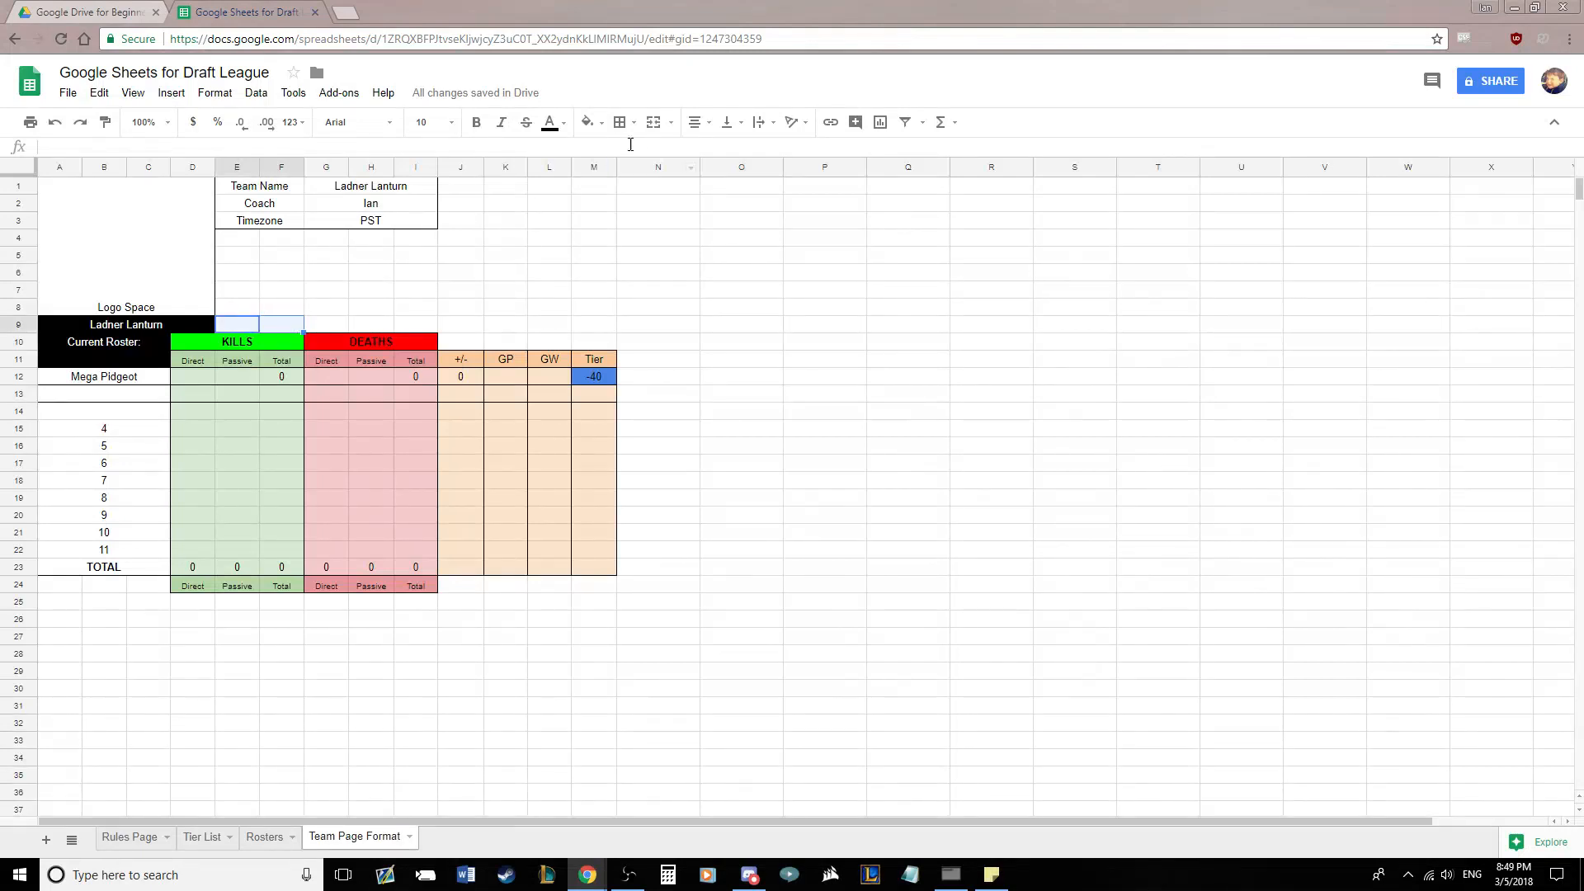
click(653, 122)
click(587, 122)
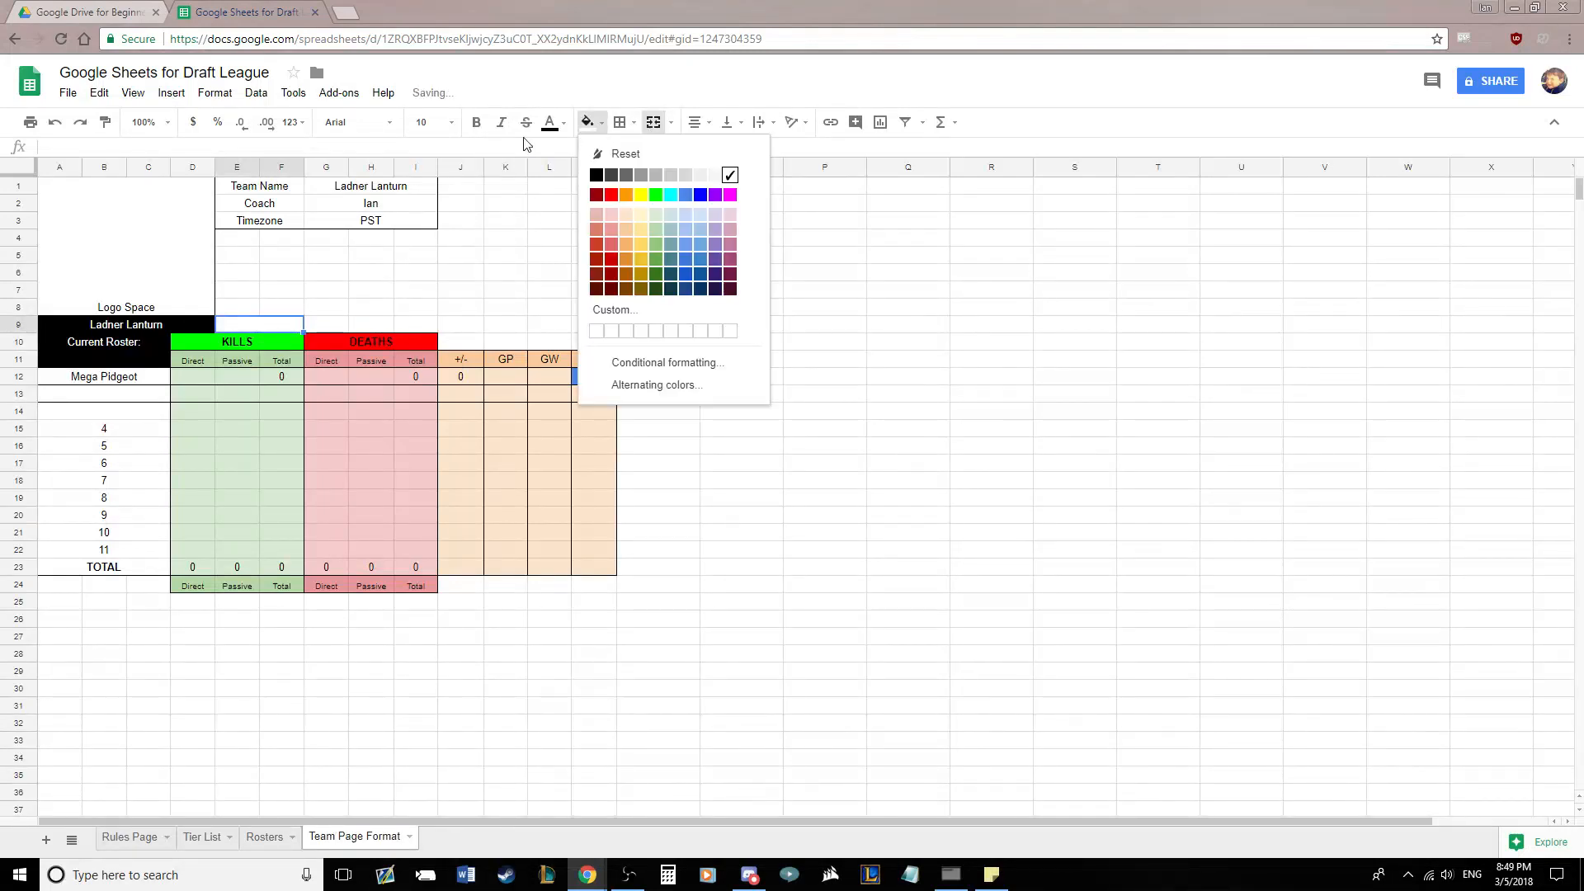
click(596, 175)
click(549, 123)
click(693, 175)
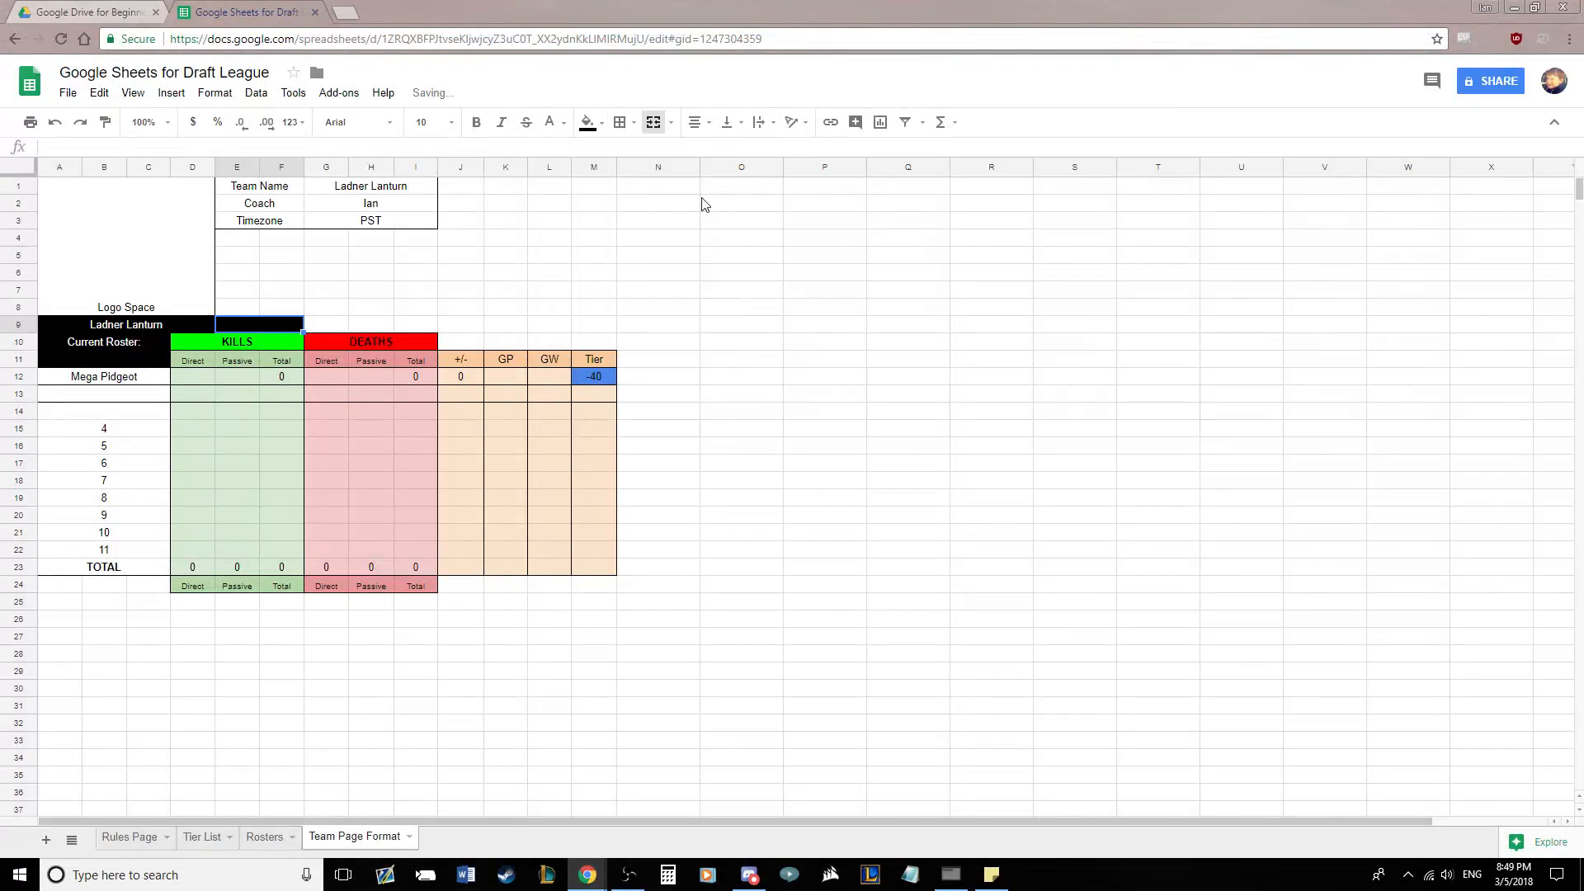
text(Standing:)
key(Tab)
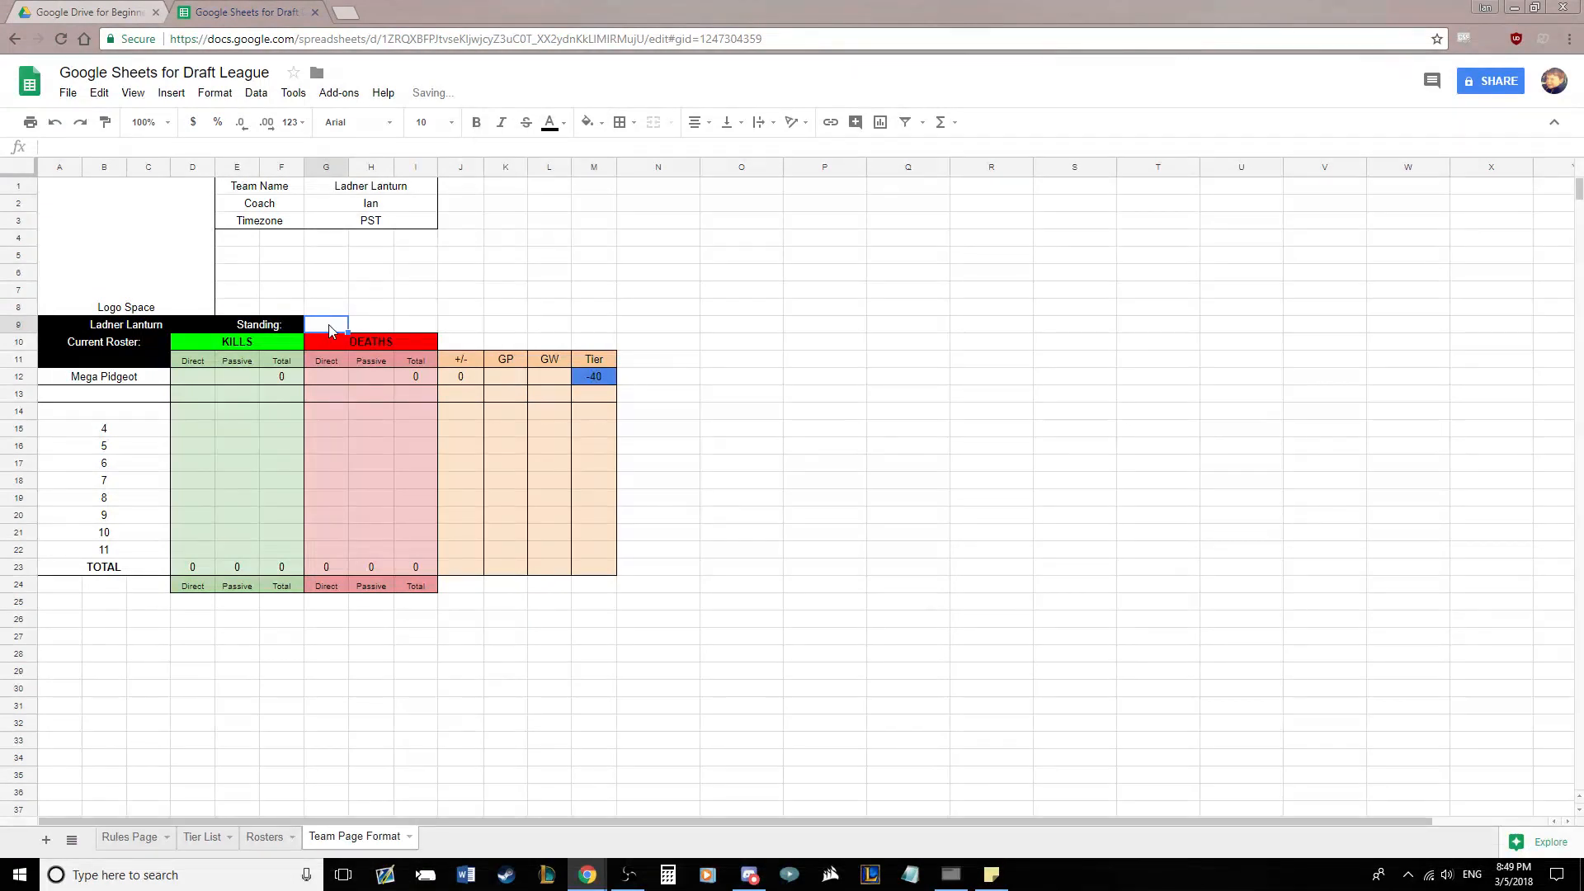
Merge cells G9 to J9, give them a black fill with white text, and enter "Currently X place in X conference"
drag(328, 325, 472, 333)
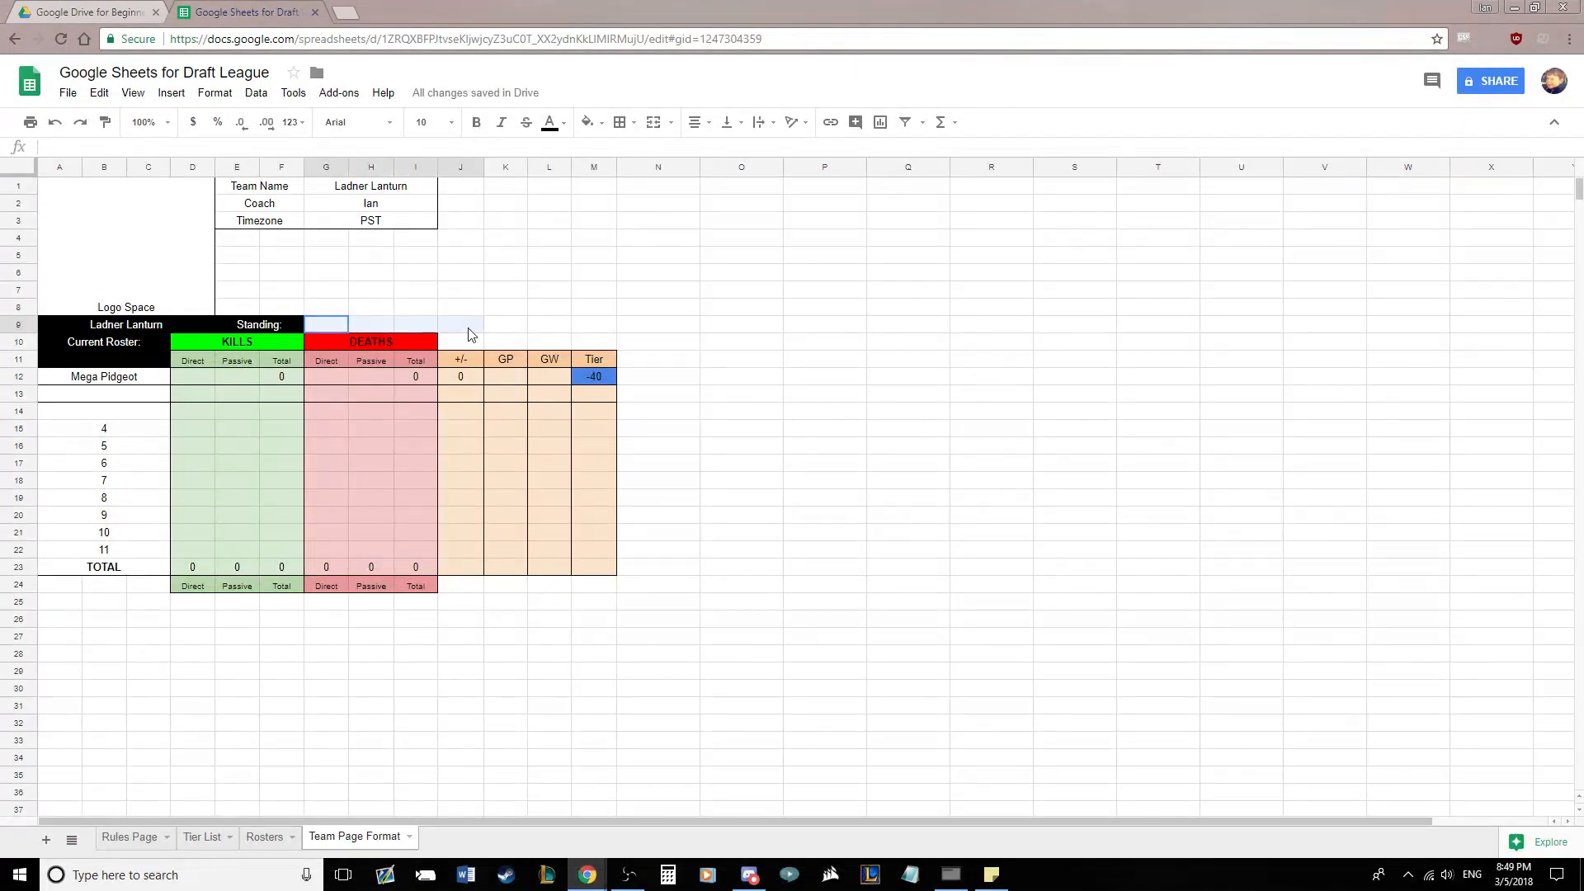
click(654, 122)
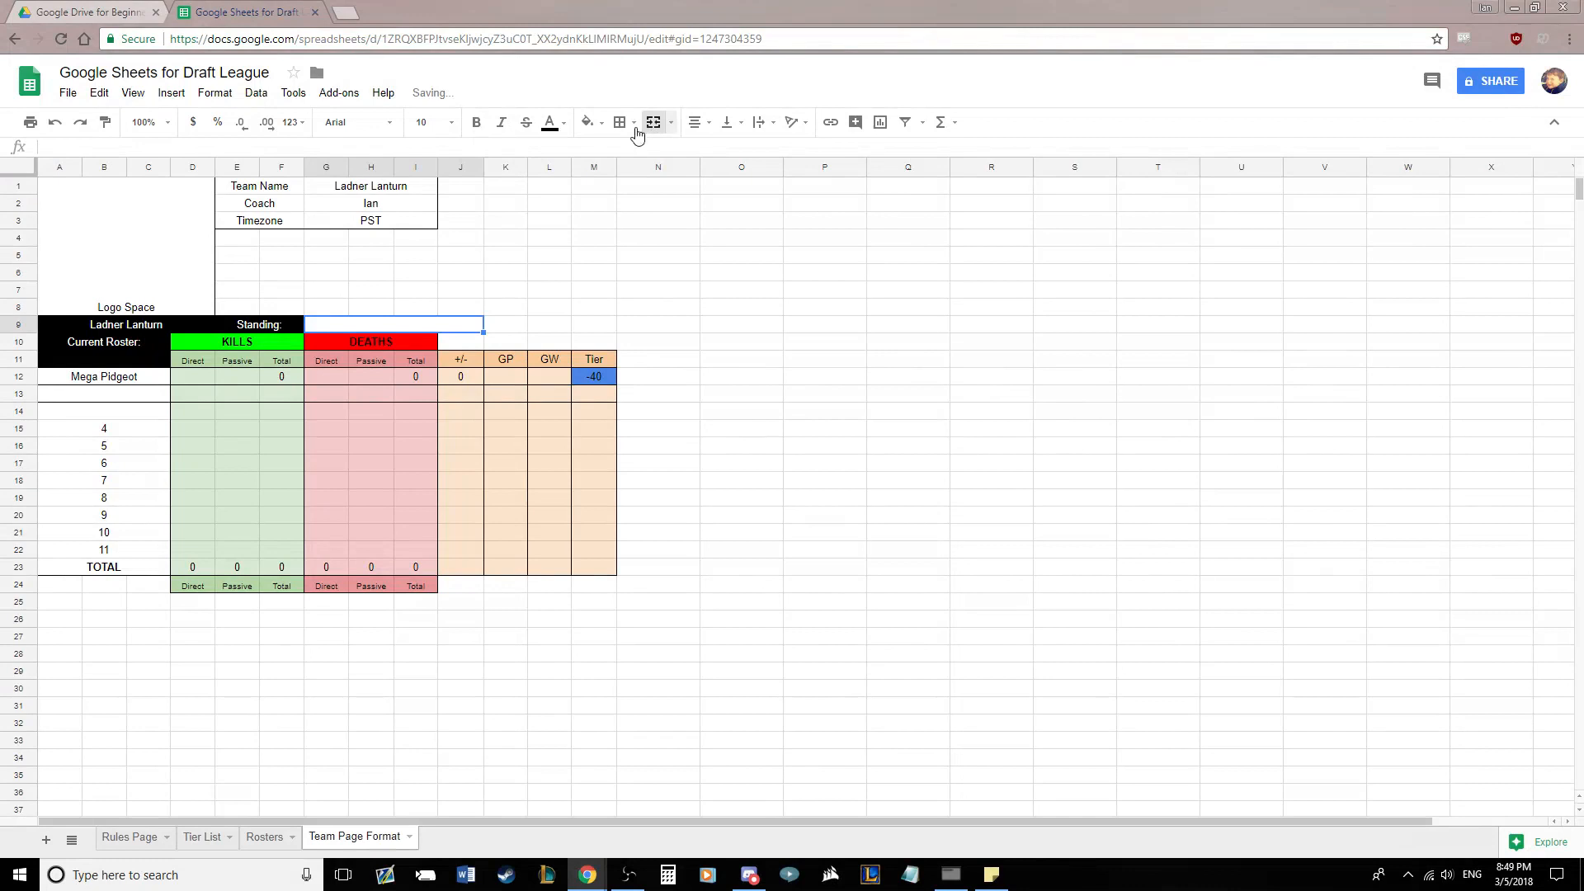
click(590, 123)
click(597, 172)
click(551, 124)
click(684, 173)
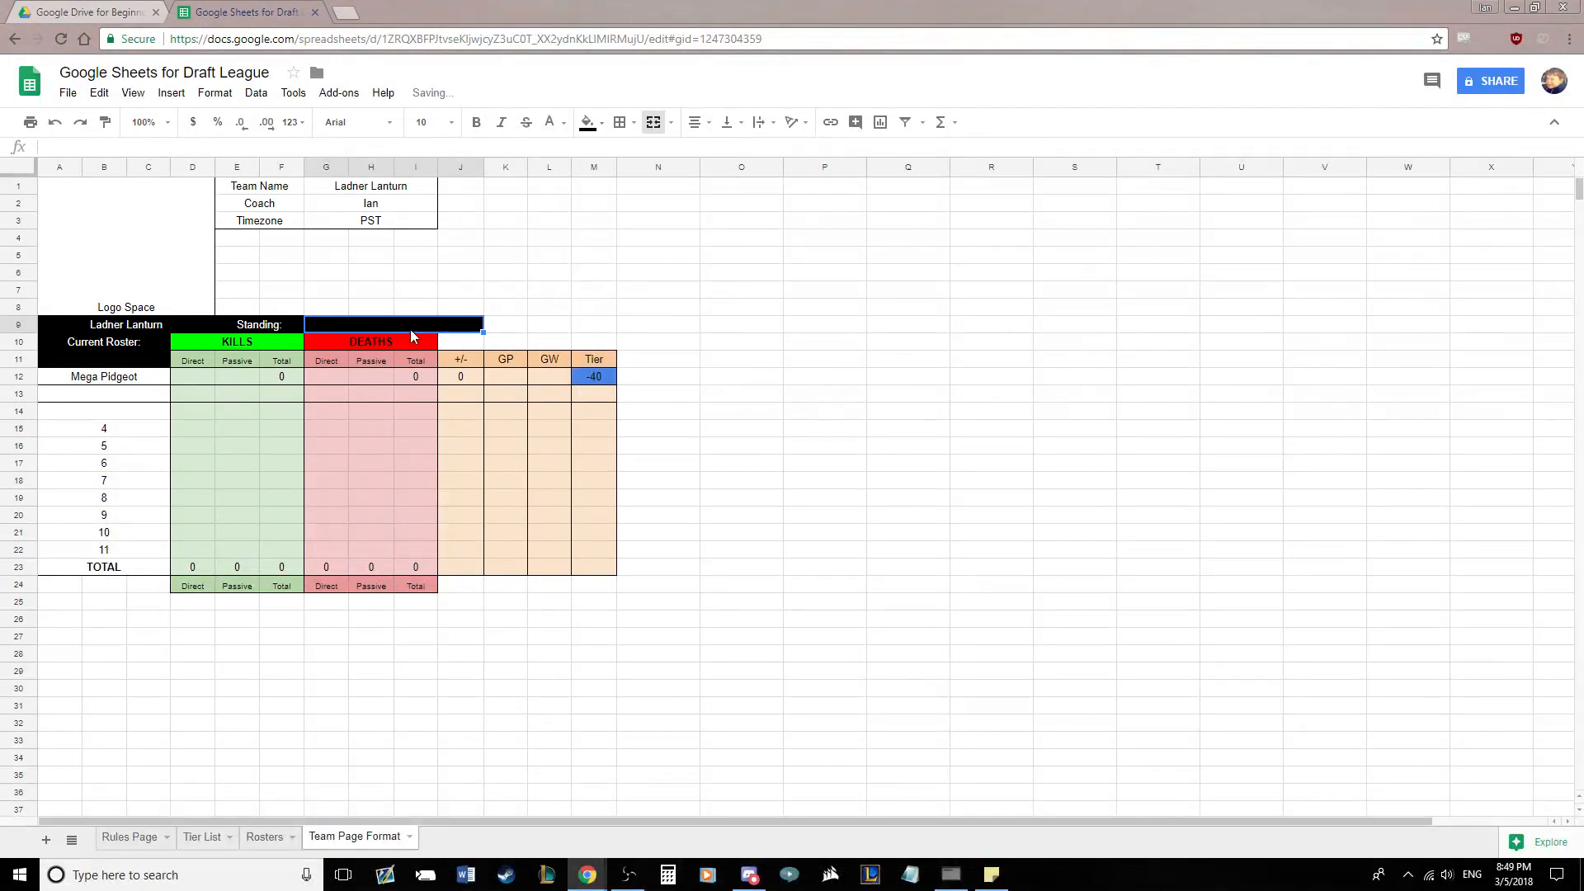
text(Cur)
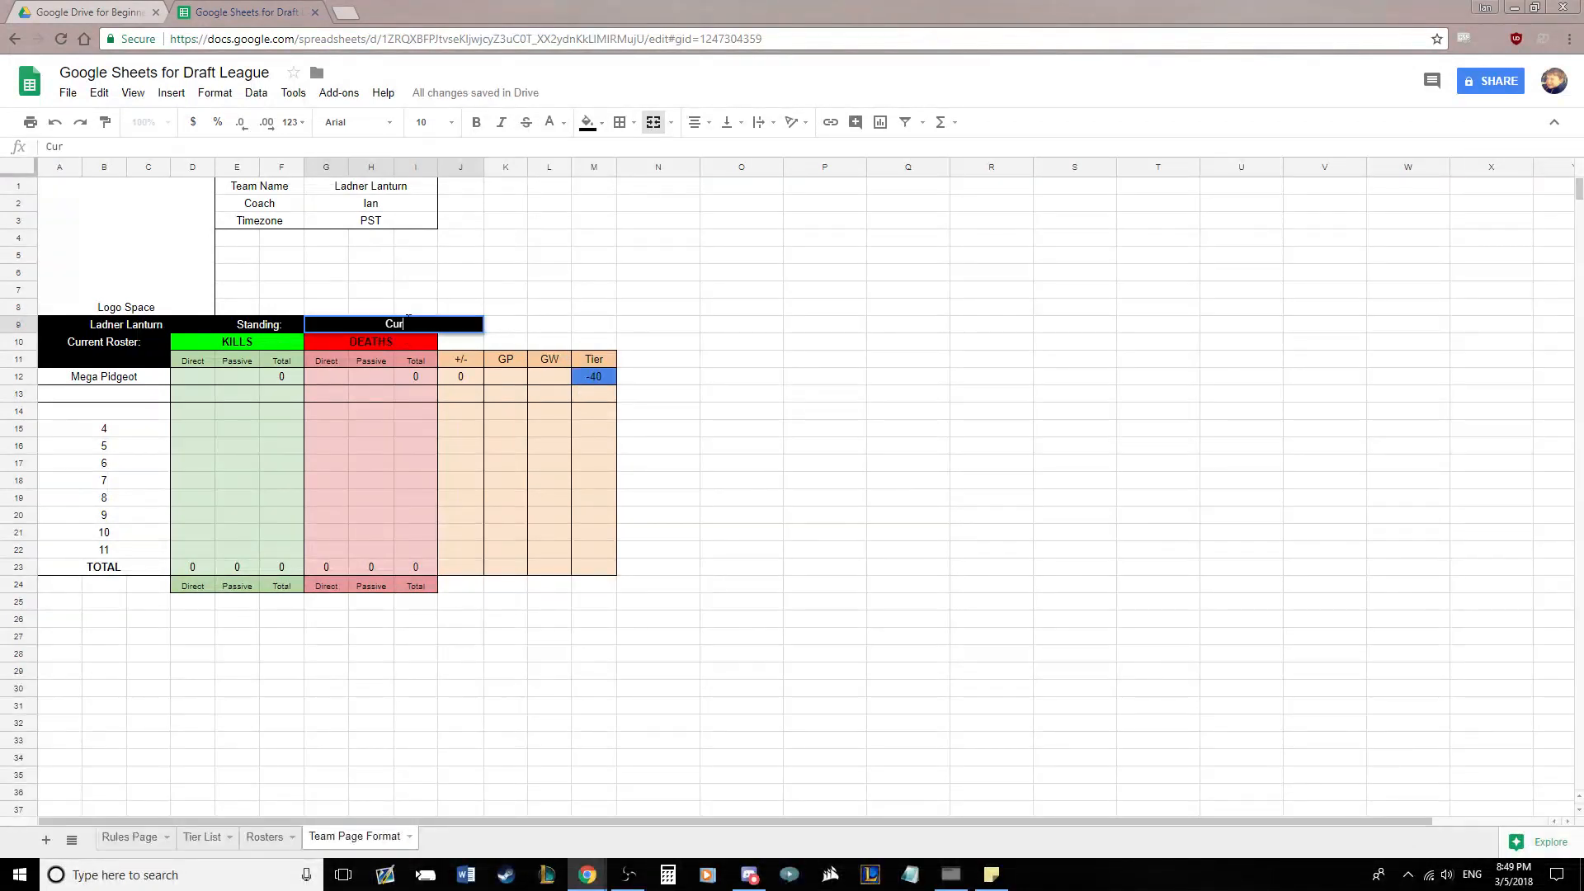
text(rently X place in X conference)
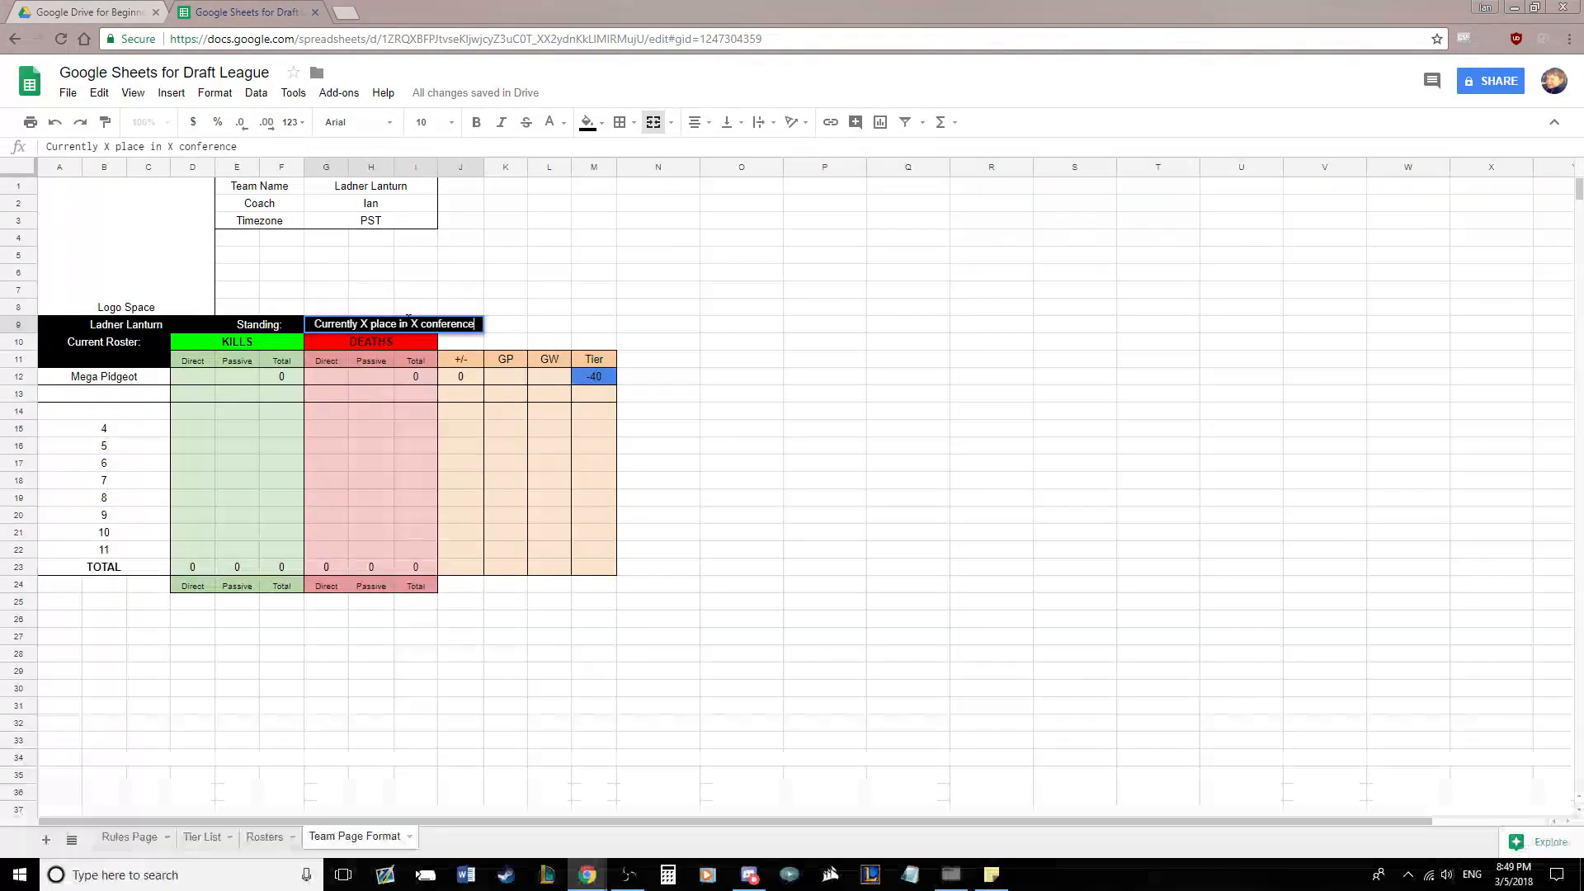
key(Return)
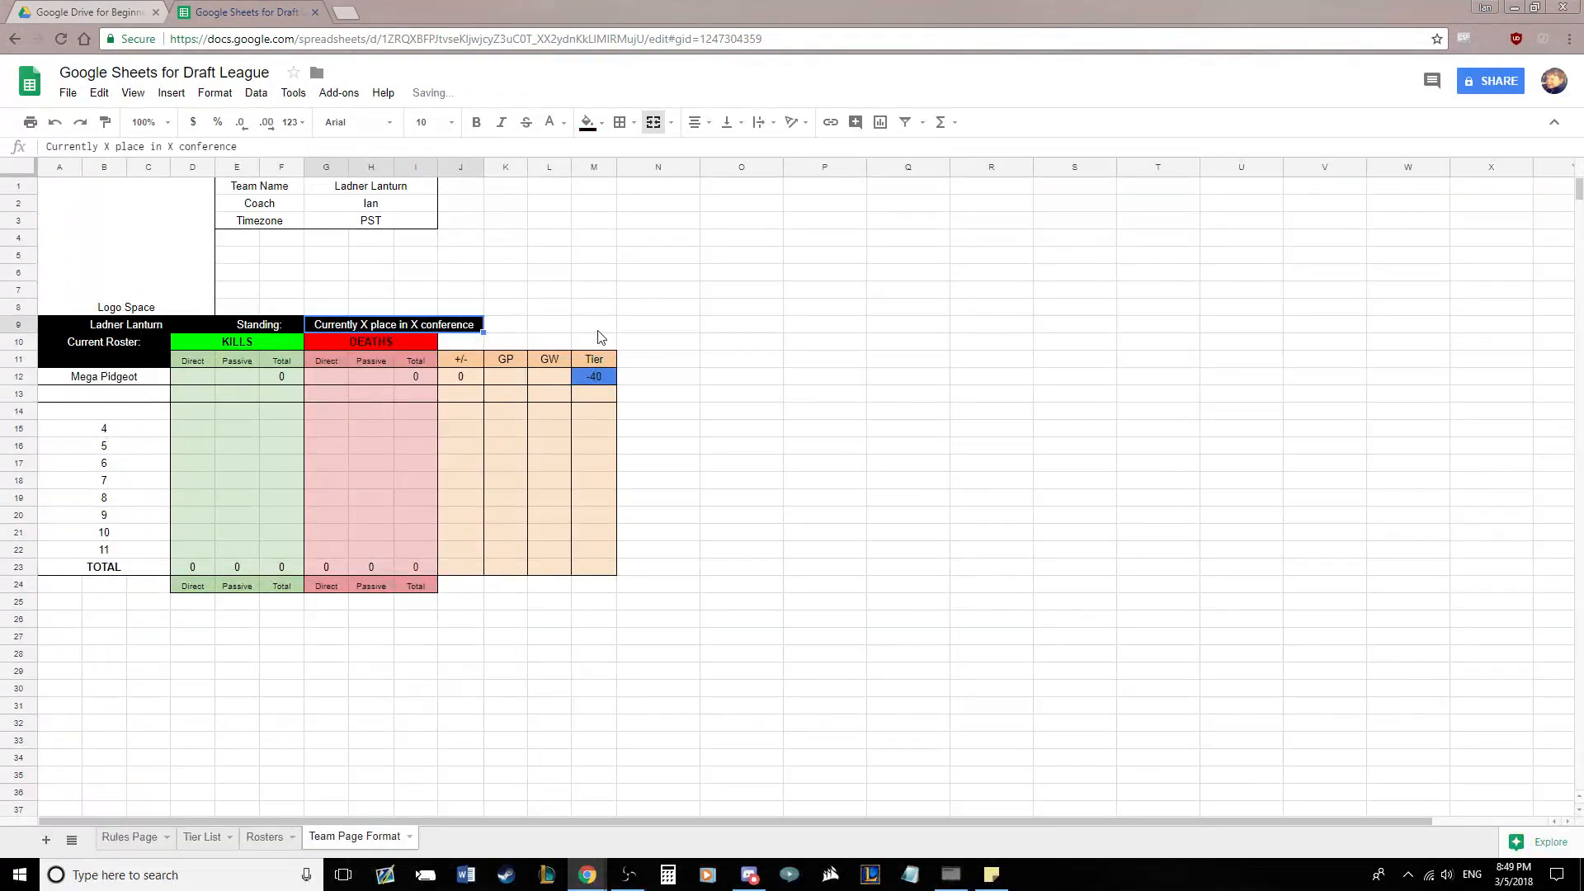
click(551, 307)
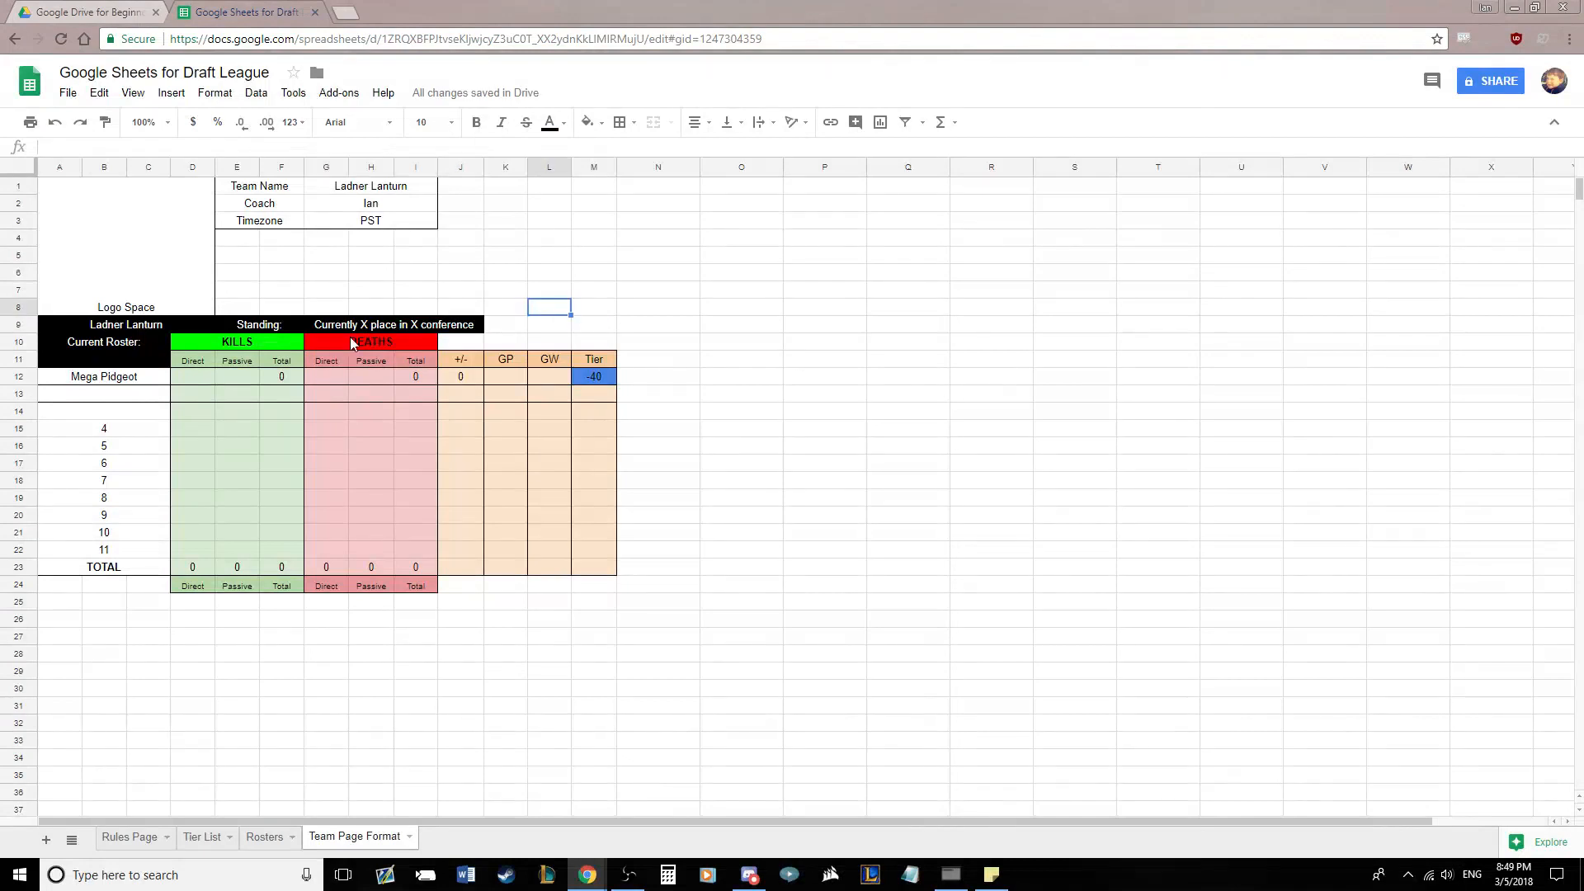
click(823, 341)
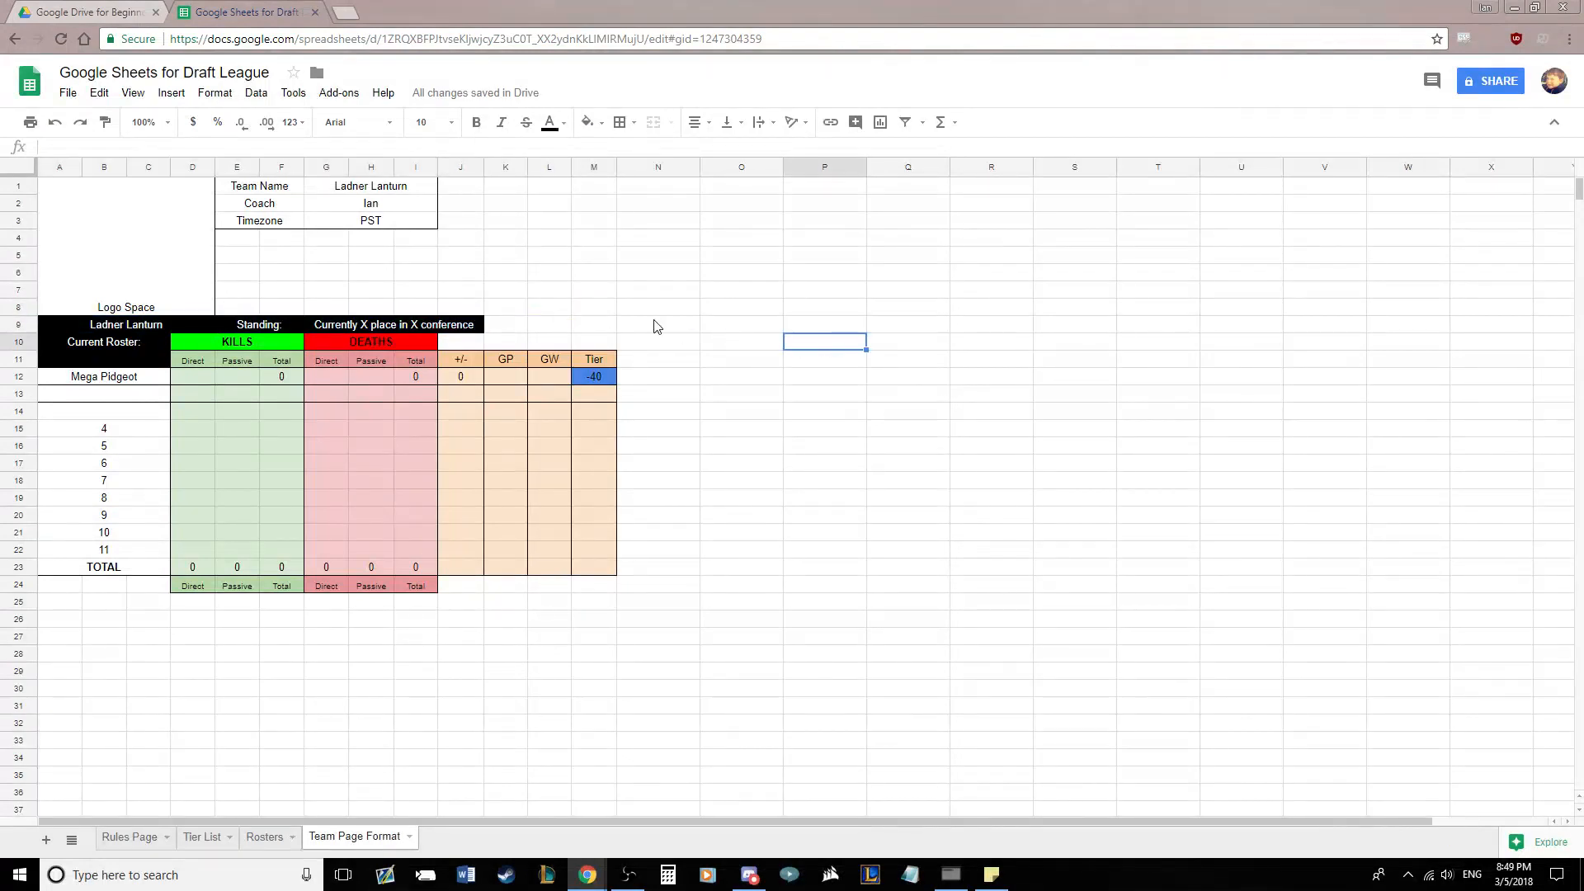
Enter the record labels Win, Loss and Diff. in cells H6, H7 and H8
click(363, 277)
text(Win)
key(Return)
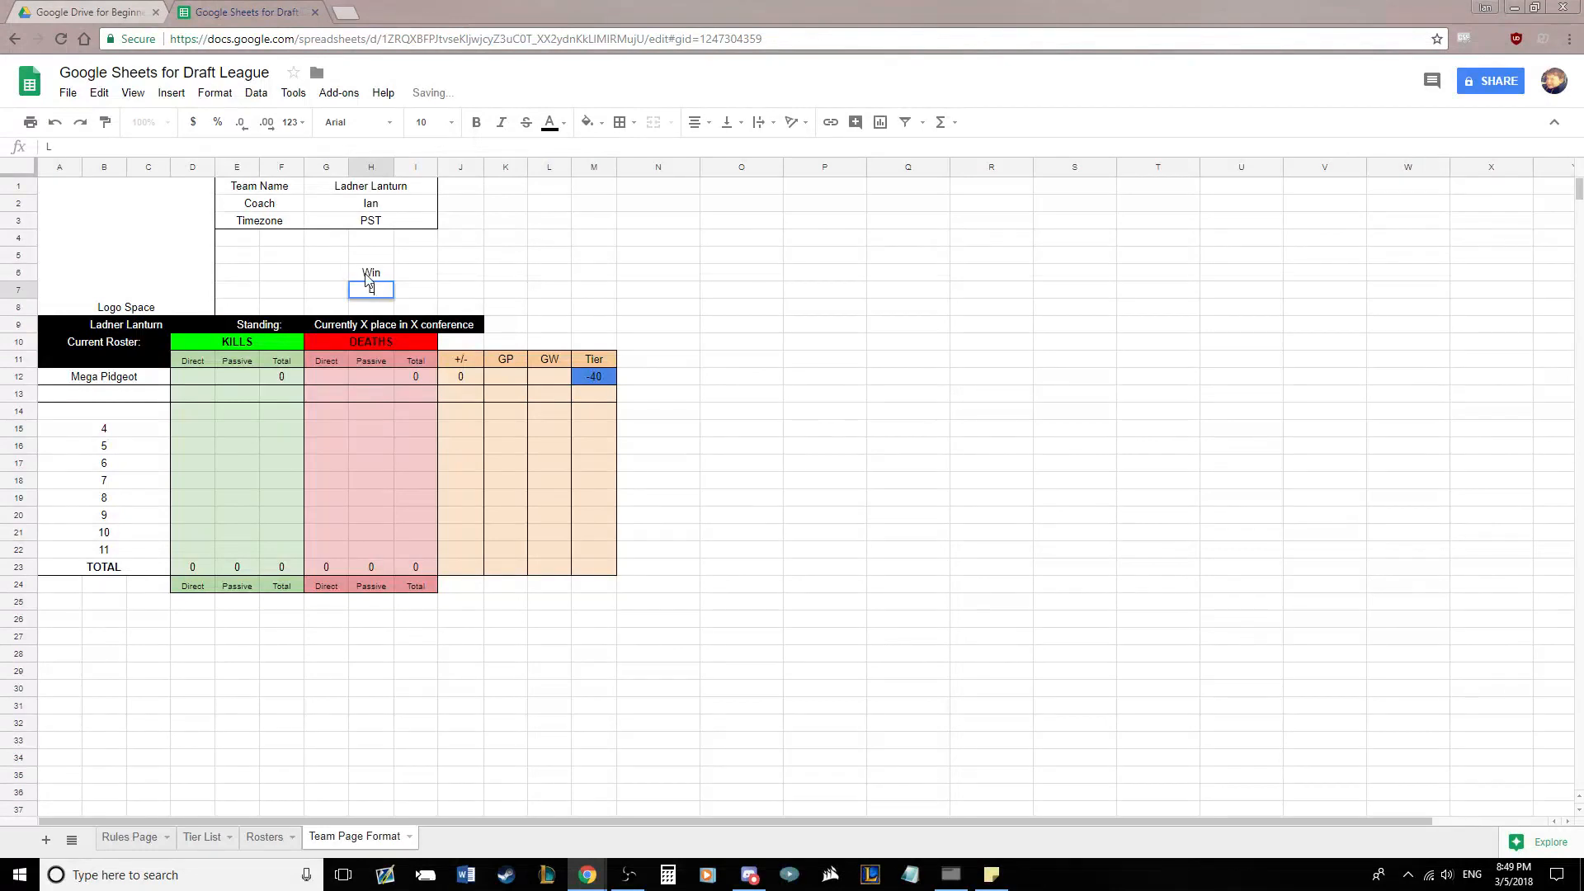
text(Loss)
key(Return)
text(Diff)
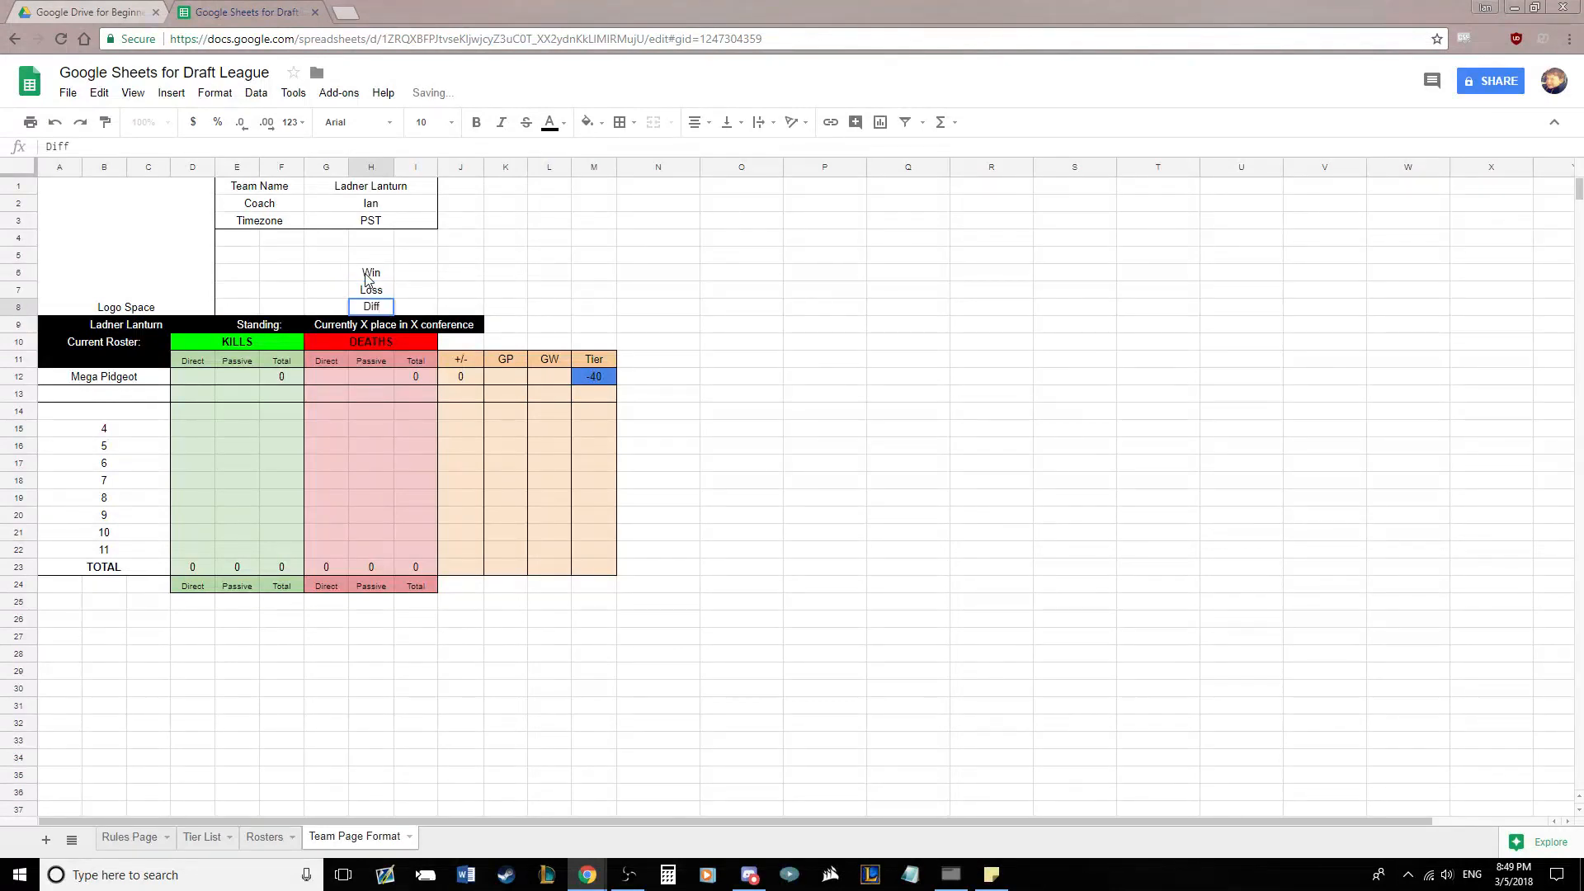
text(.)
key(Tab)
Put an outer border around the record block from H6 to I8
drag(393, 273, 415, 307)
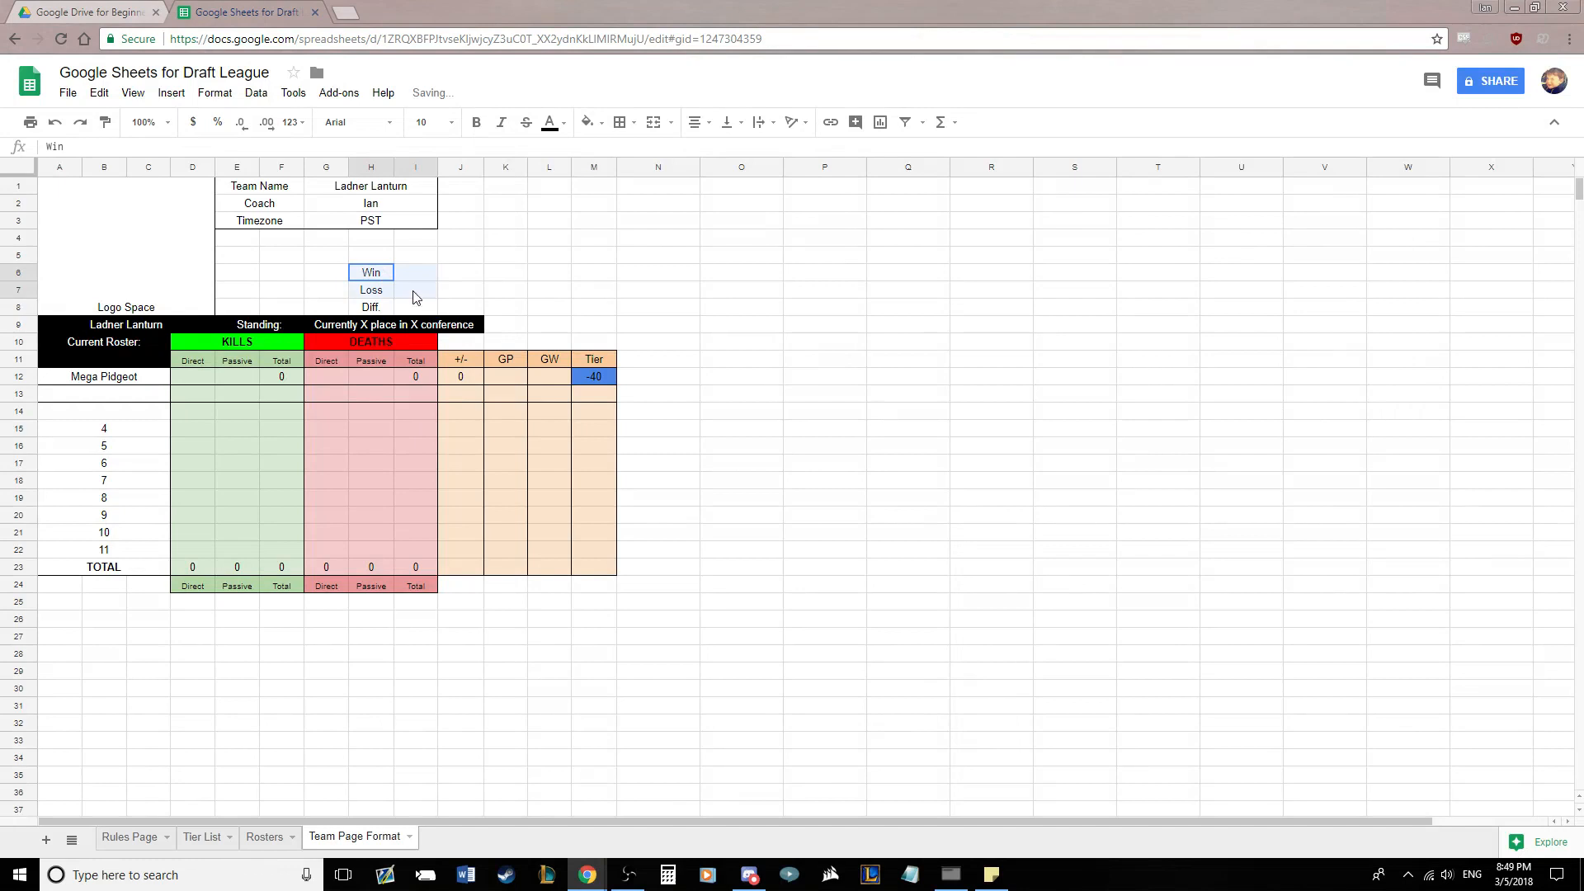
click(620, 122)
click(733, 158)
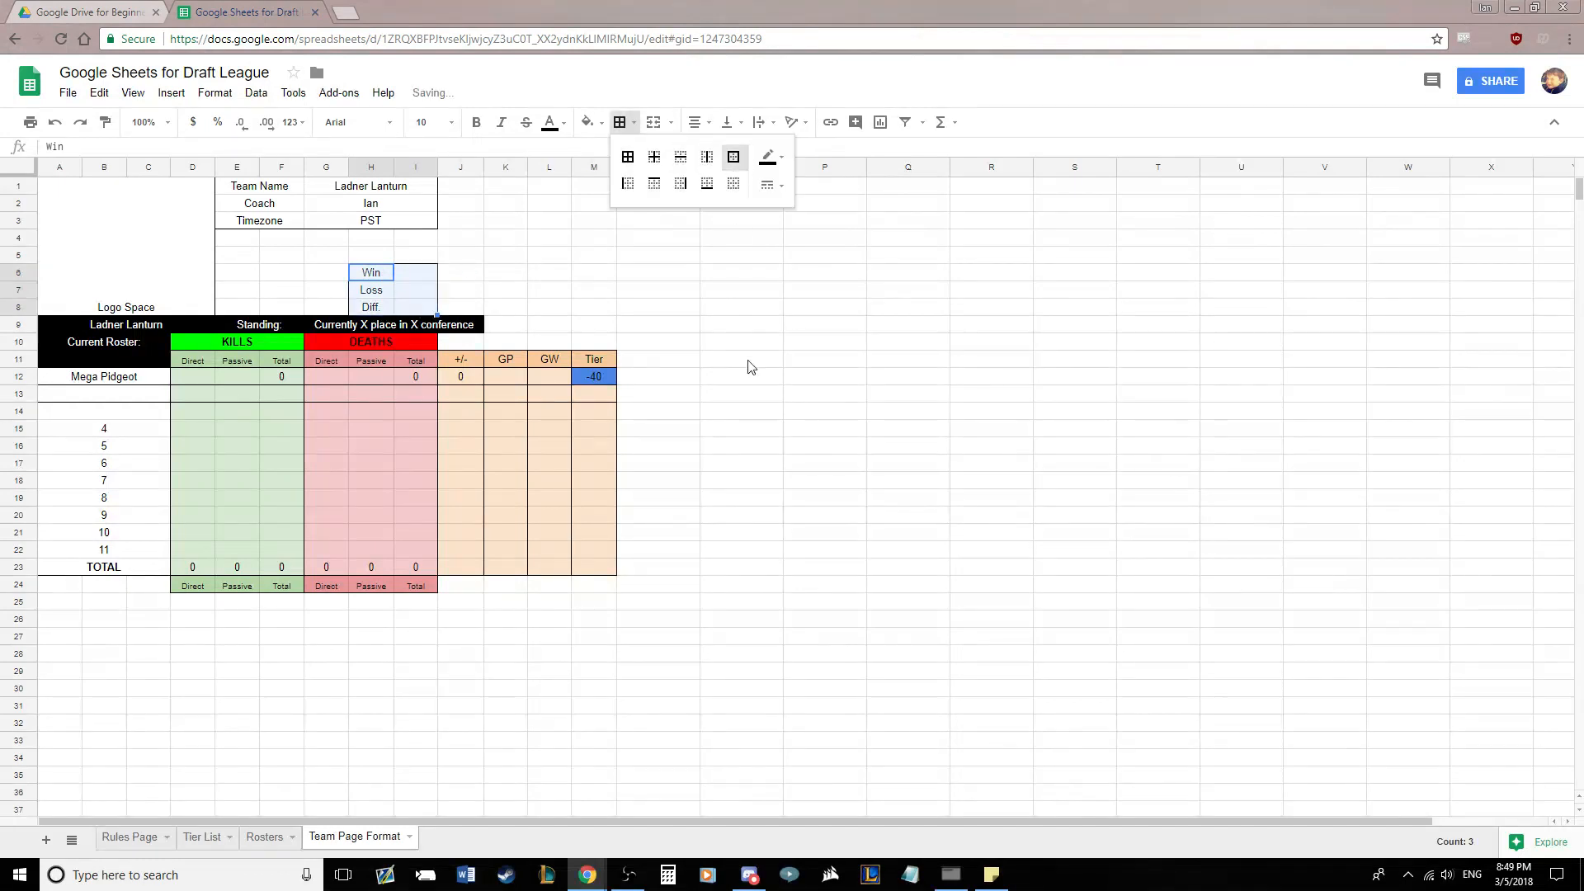
click(743, 359)
Enter 0 for Win, Loss and Diff. in cells I6, I7 and I8
click(419, 274)
click(419, 292)
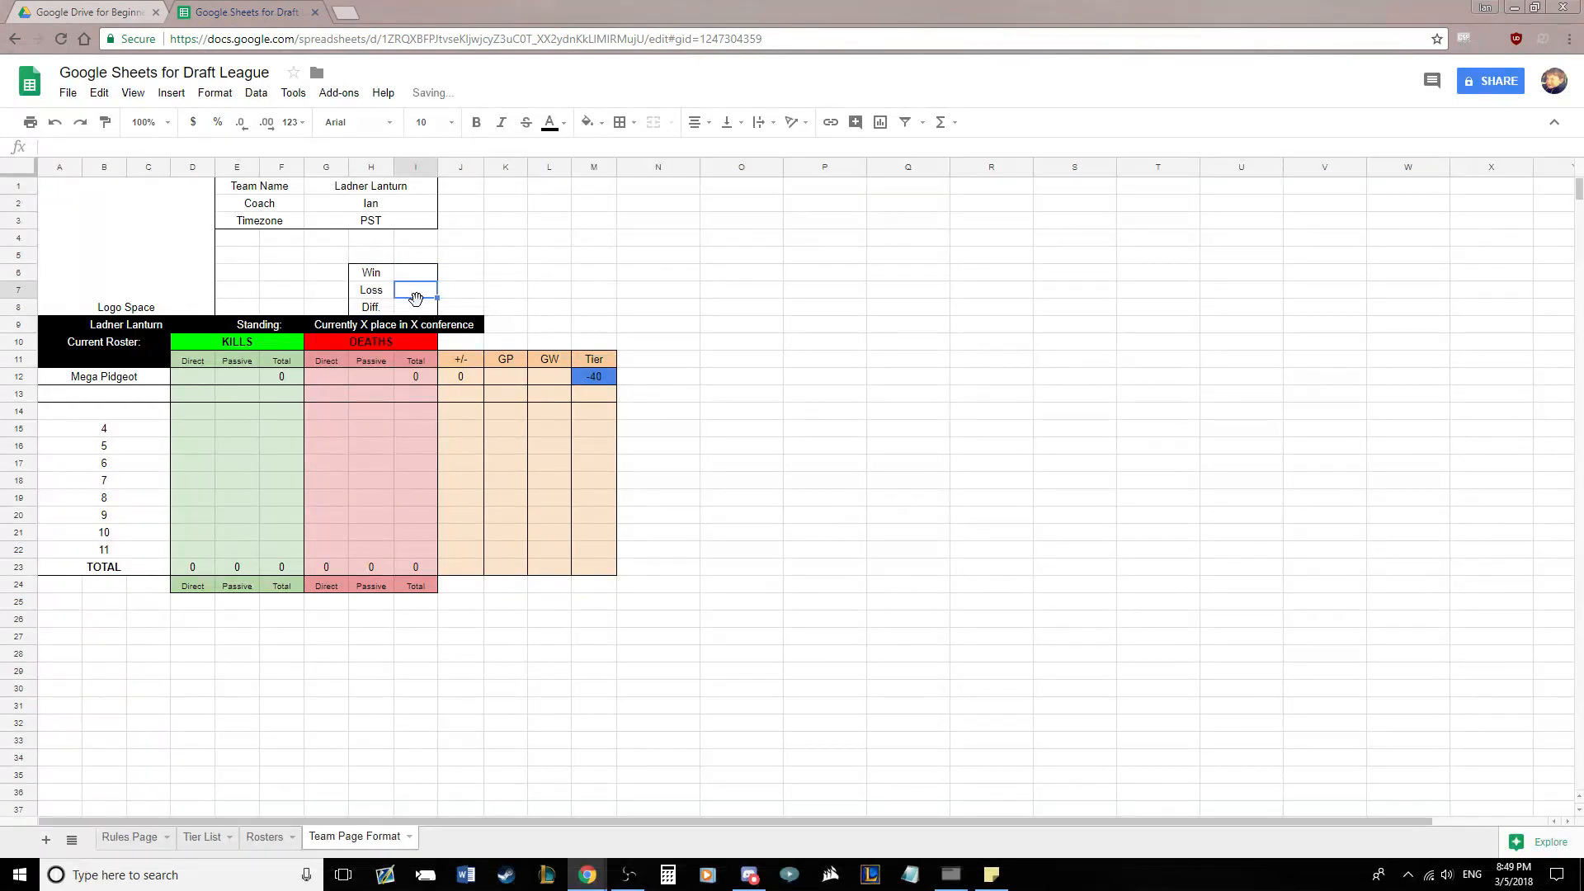
click(415, 308)
click(416, 291)
click(418, 273)
click(417, 291)
click(416, 306)
click(425, 273)
text(0)
key(Return)
text(0)
key(Return)
text(0)
key(Return)
click(645, 311)
click(422, 275)
click(422, 292)
click(423, 309)
click(429, 274)
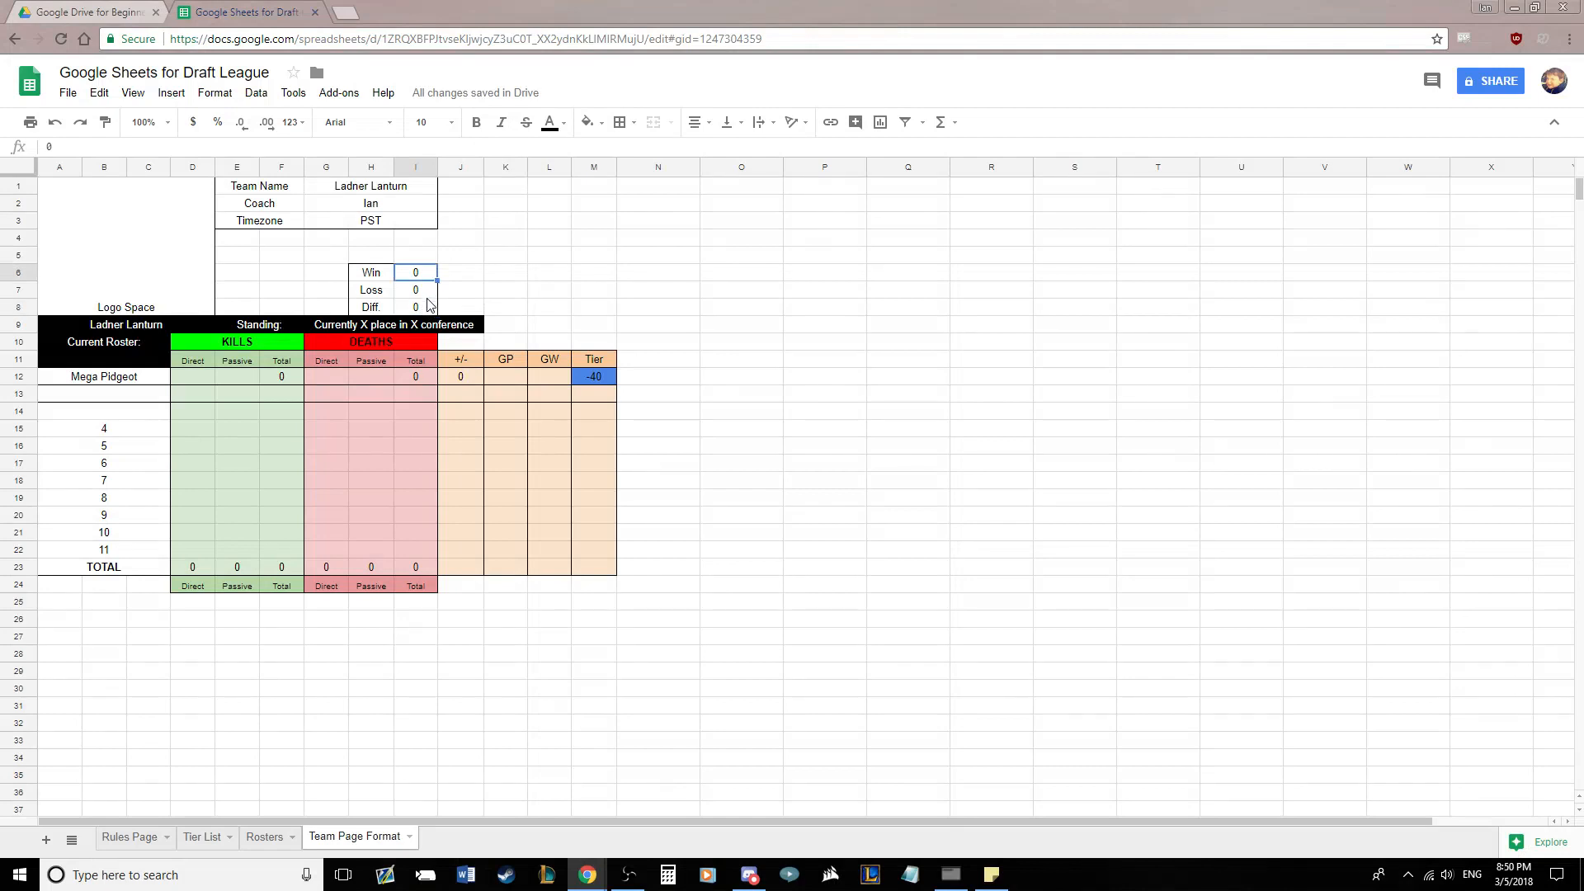
click(423, 291)
click(423, 306)
click(421, 273)
click(421, 290)
click(423, 307)
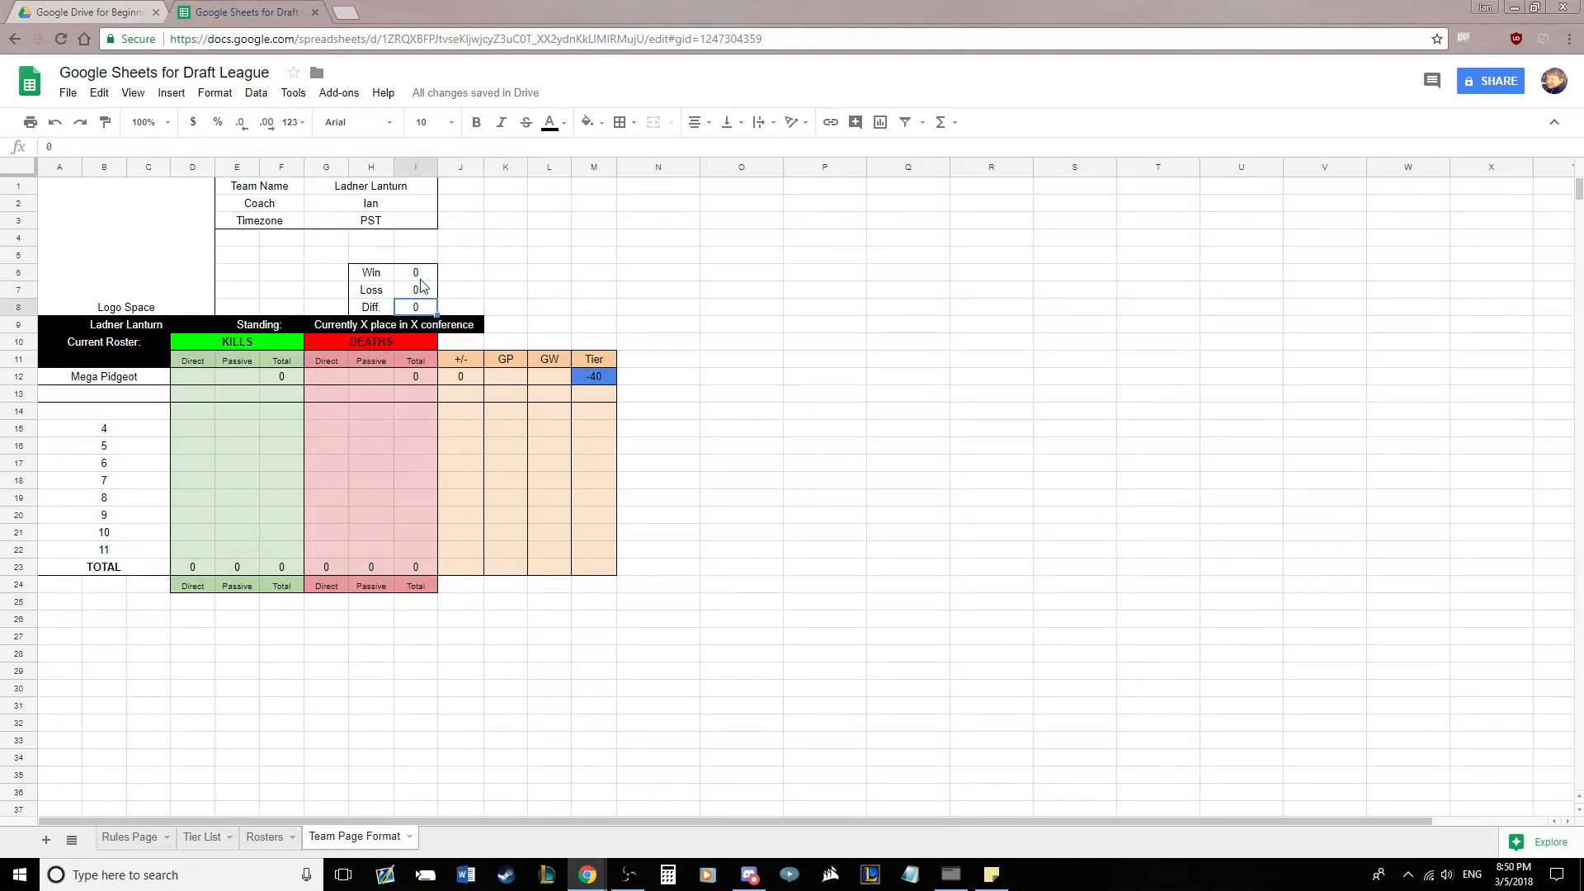
click(421, 273)
click(420, 291)
click(421, 306)
click(546, 295)
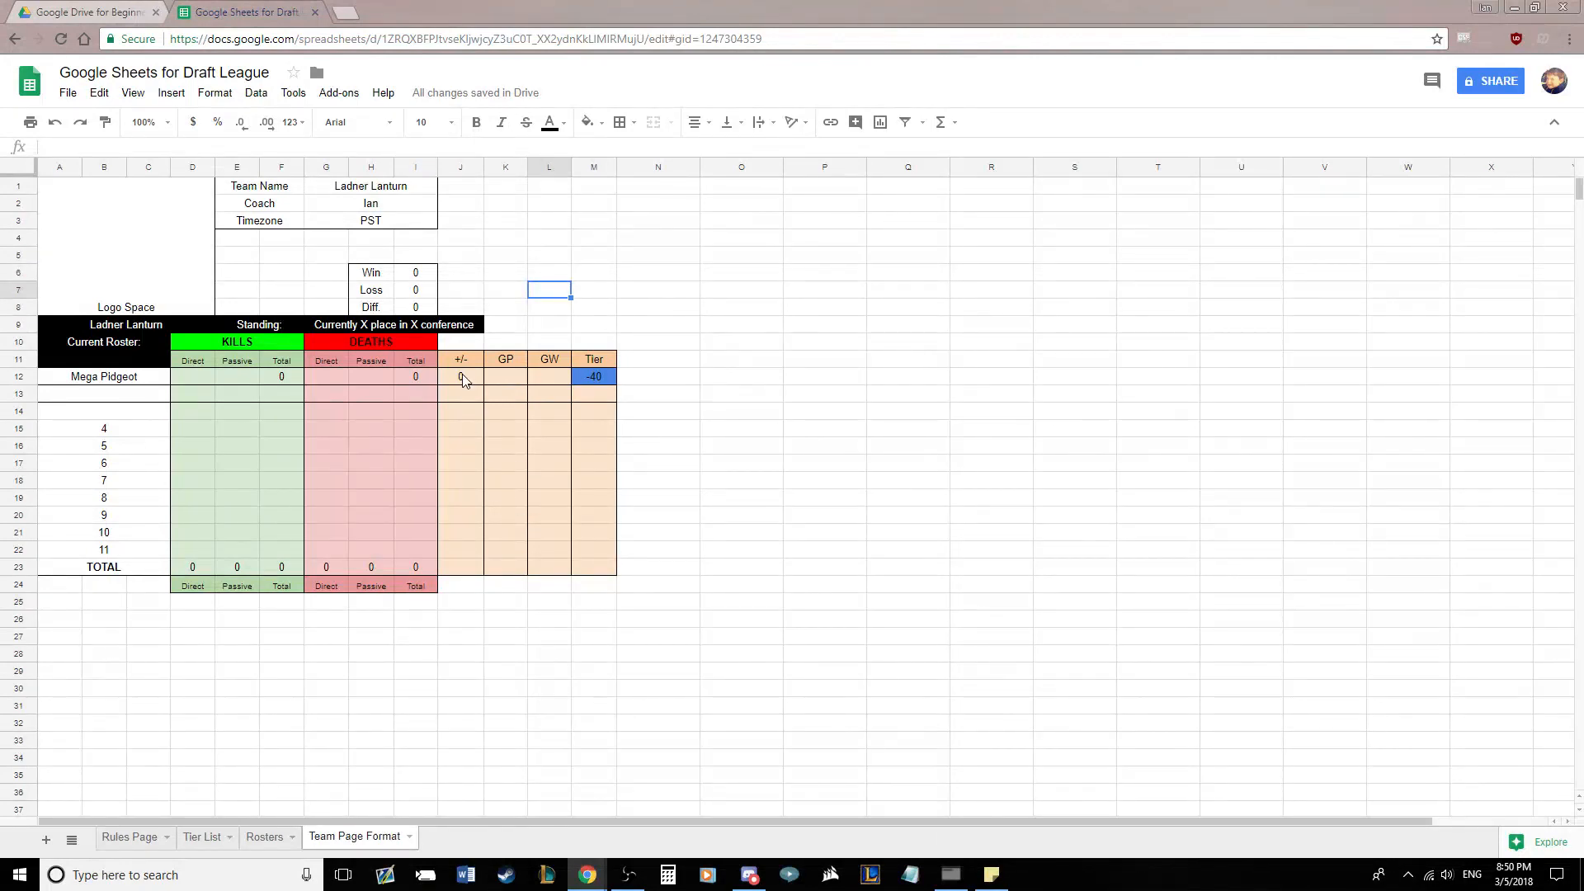
click(415, 307)
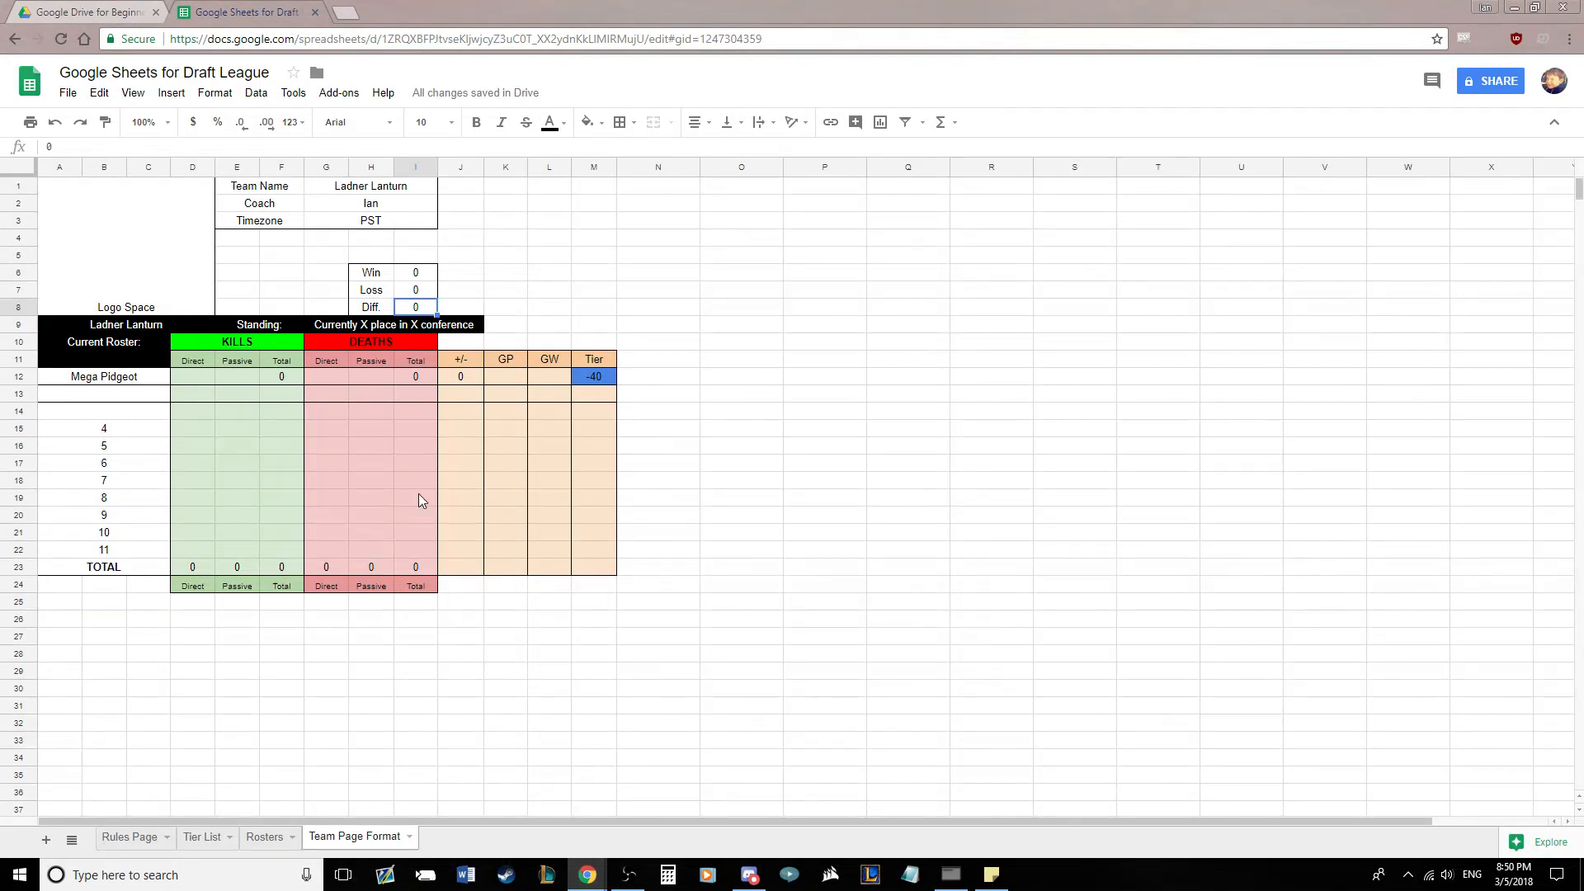
click(669, 626)
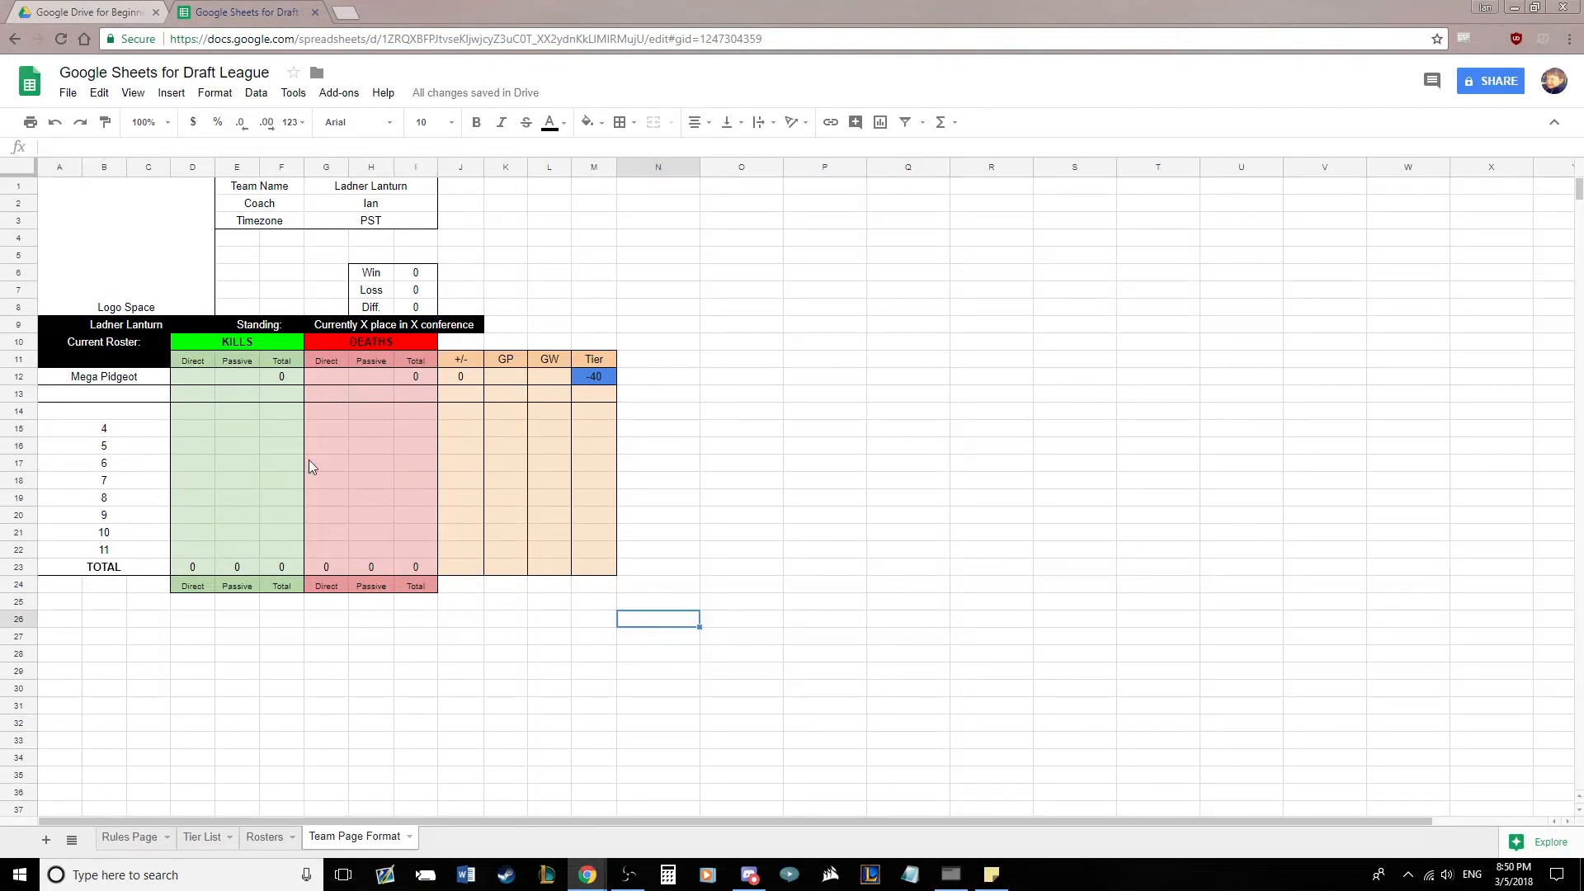
click(116, 410)
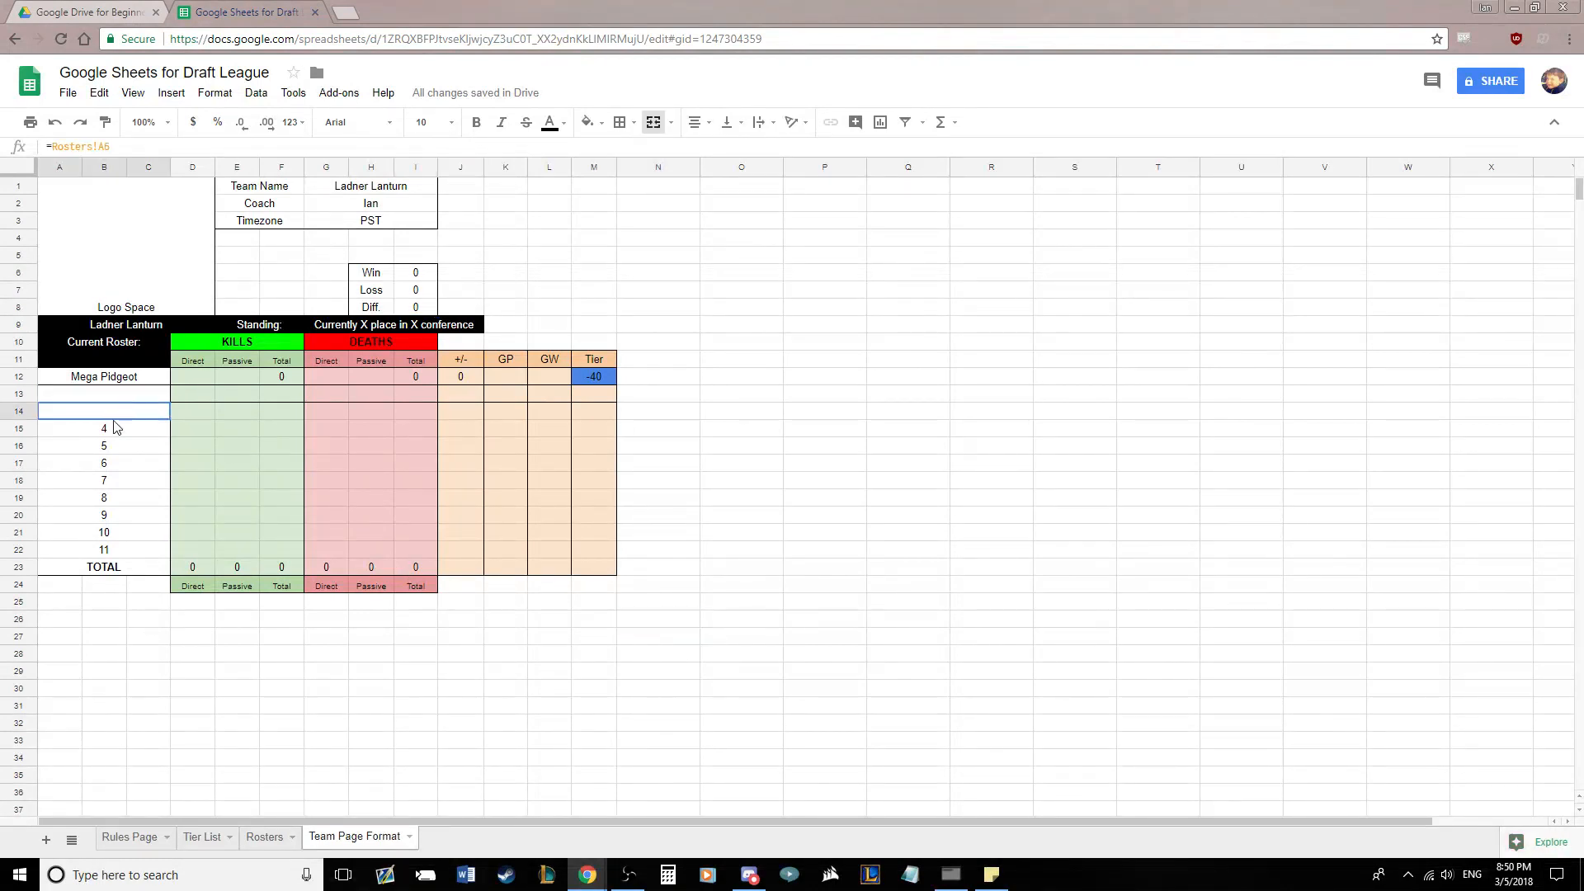
click(126, 445)
click(151, 482)
click(201, 379)
click(312, 392)
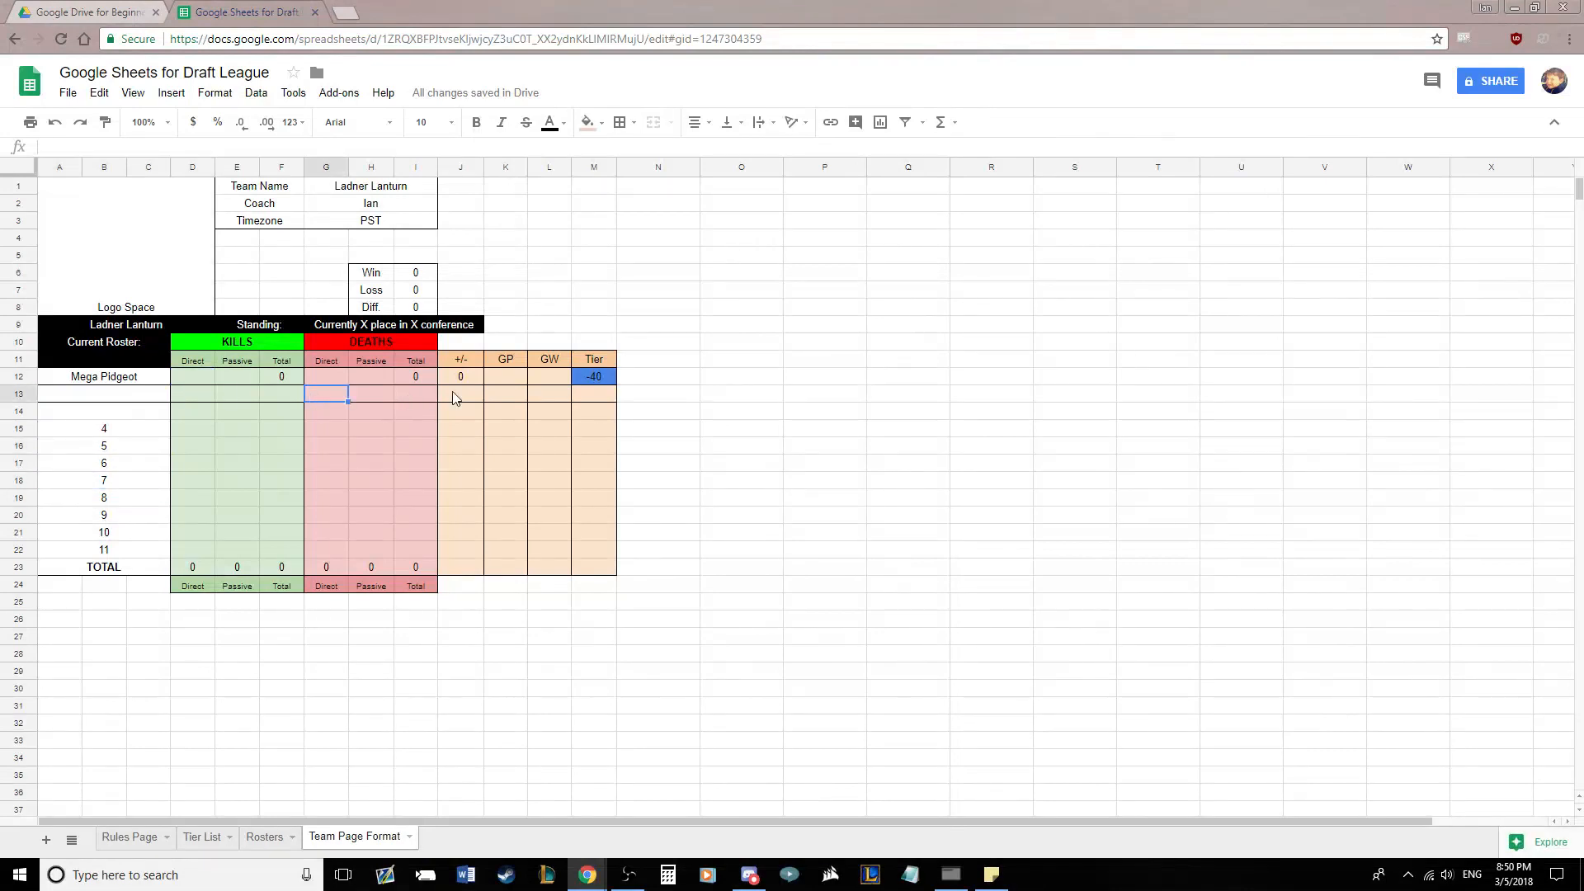
click(453, 392)
click(517, 392)
click(560, 393)
click(487, 395)
click(537, 396)
click(502, 397)
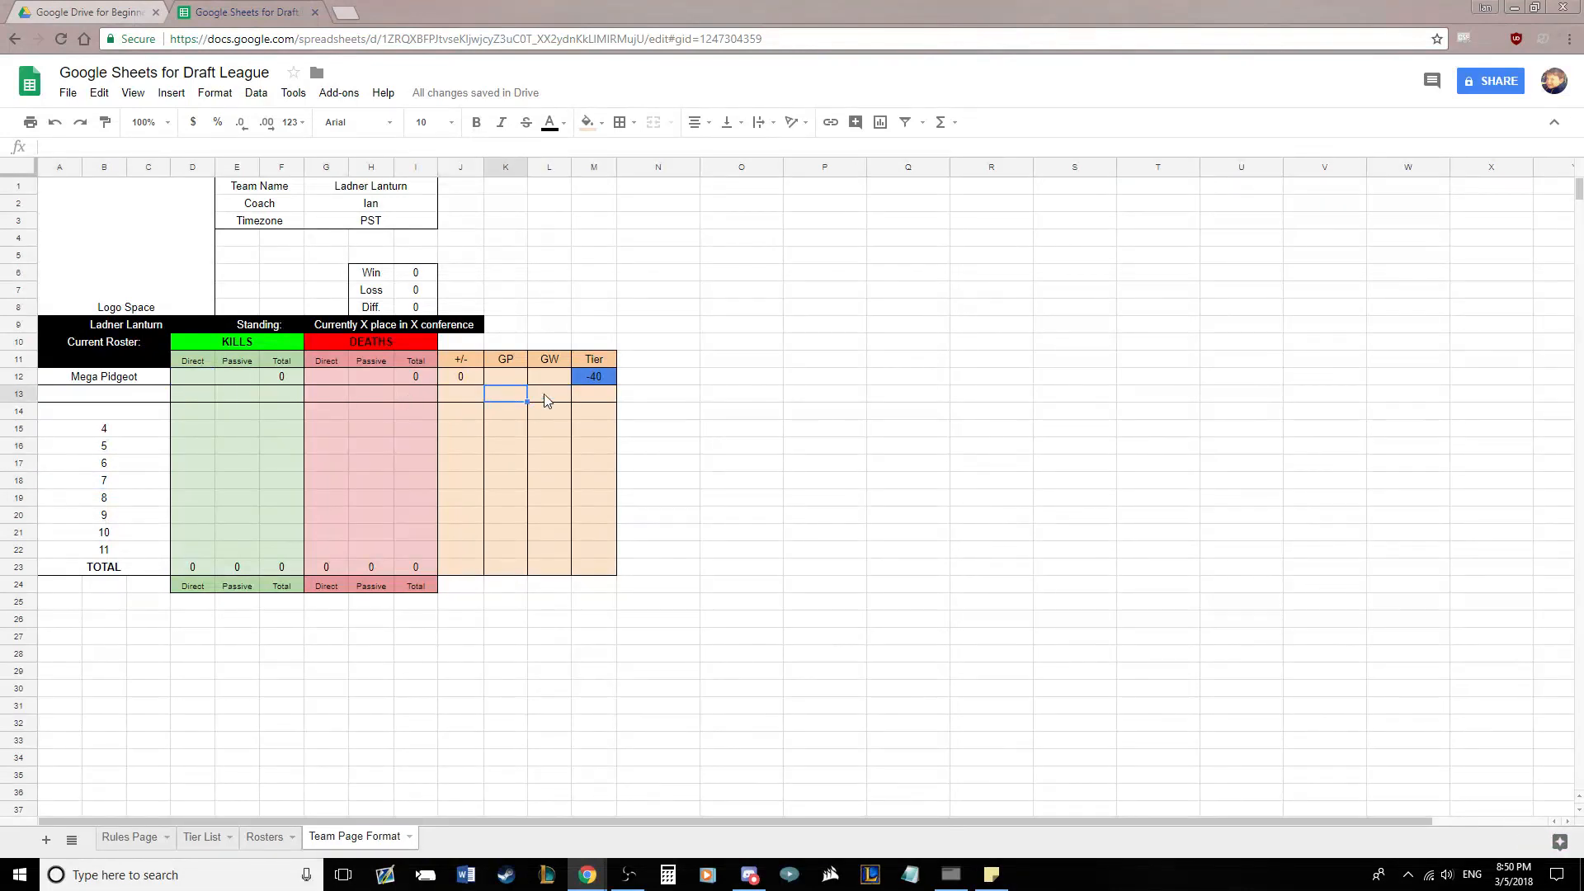
click(544, 395)
click(589, 363)
click(575, 416)
click(455, 363)
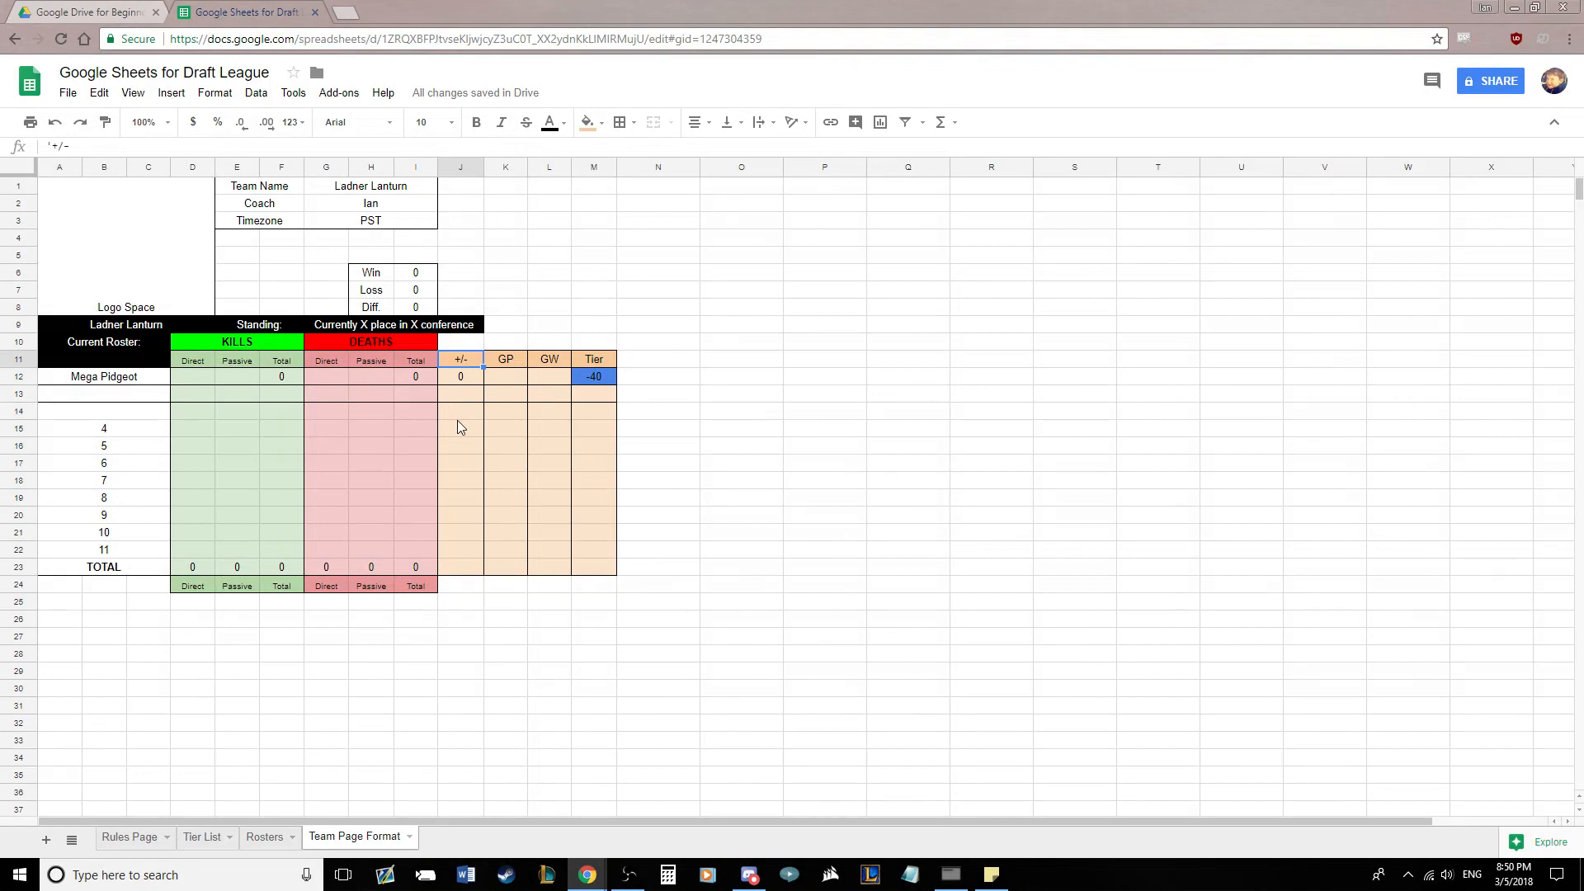
click(458, 419)
click(462, 479)
click(576, 467)
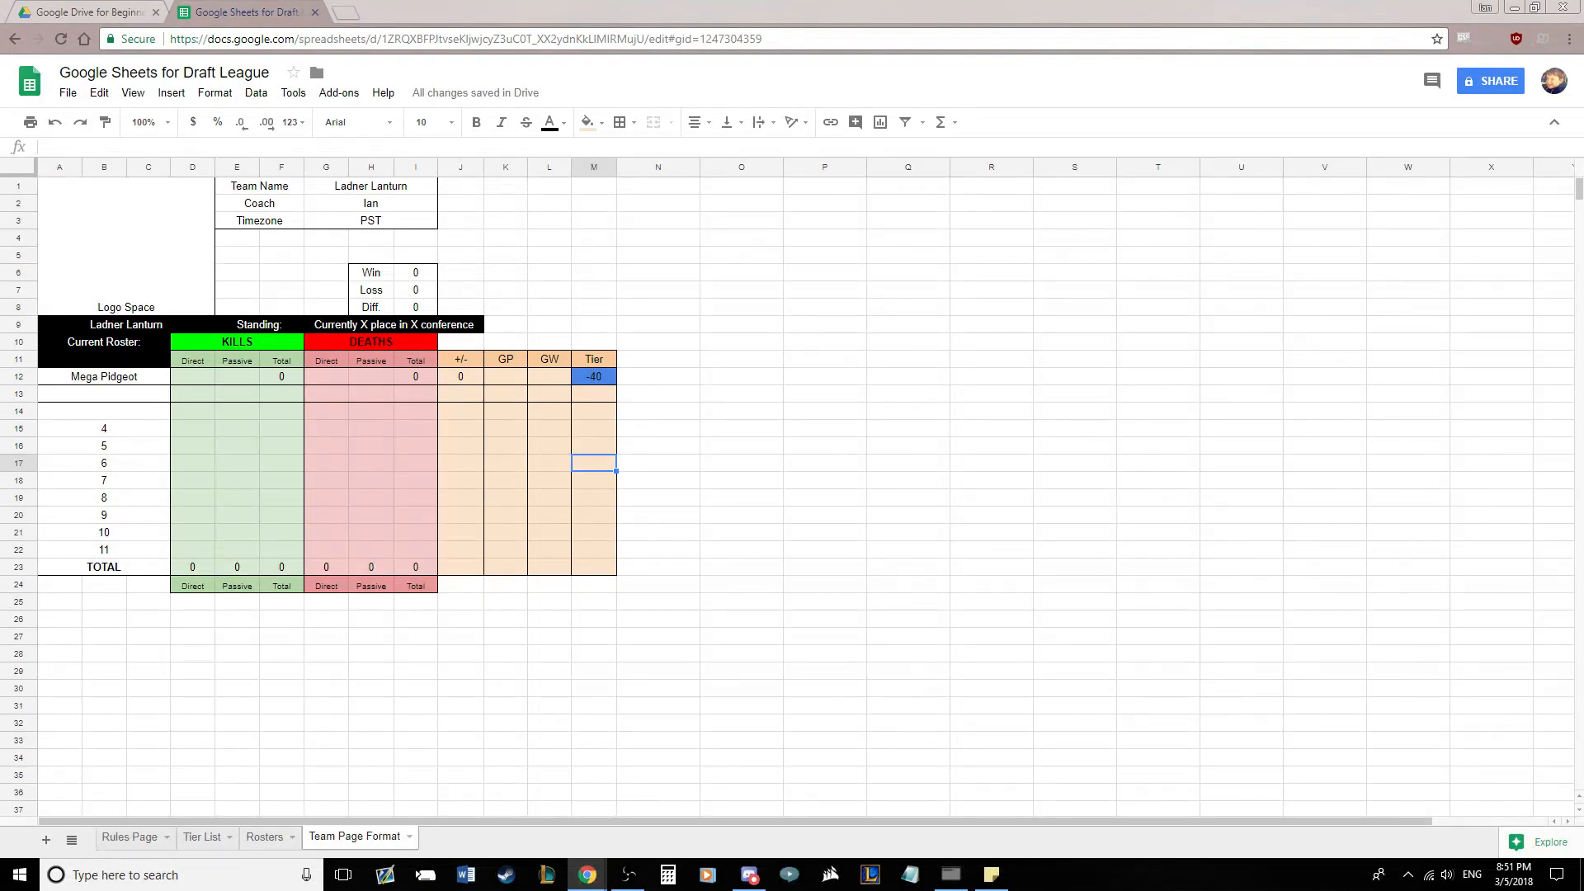
key(alt+Tab)
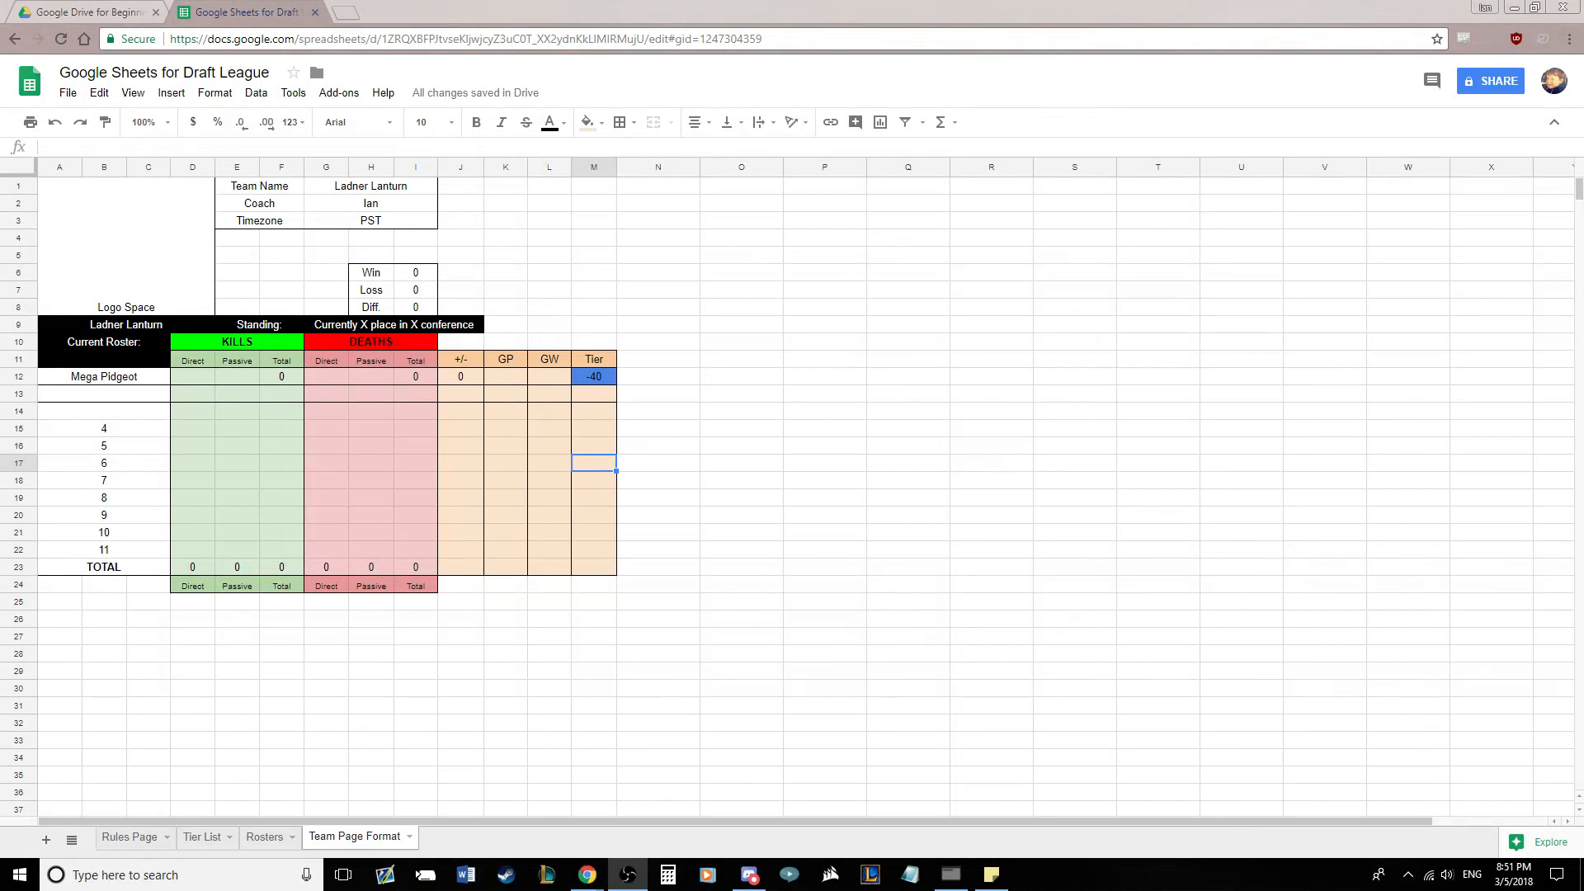